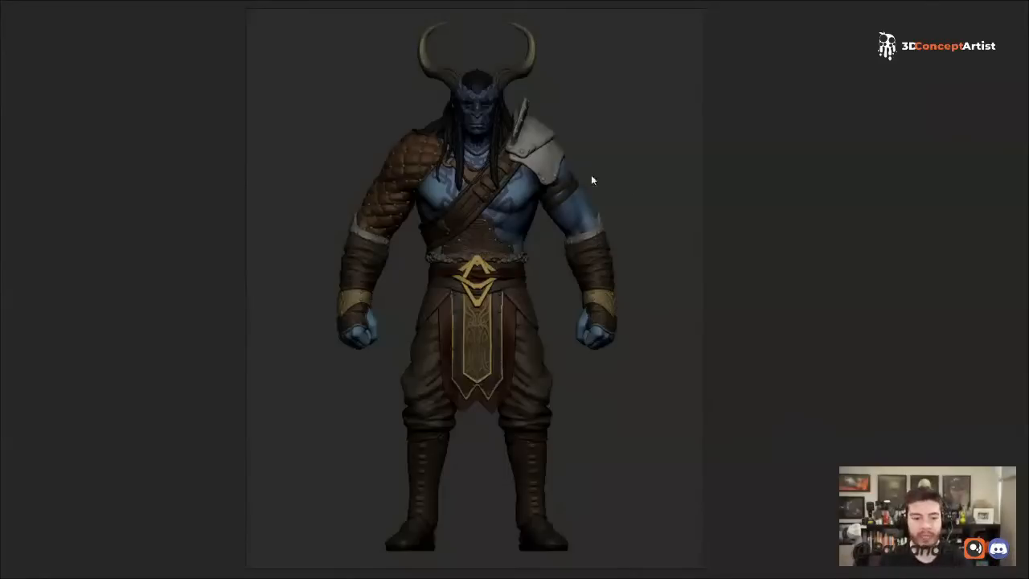
# - Examine the finished horned warrior reference and the plain grey base body image beside it
pyautogui.scroll(3, 512, 241)
pyautogui.scroll(-1, 547, 227)
pyautogui.scroll(-2, 546, 227)
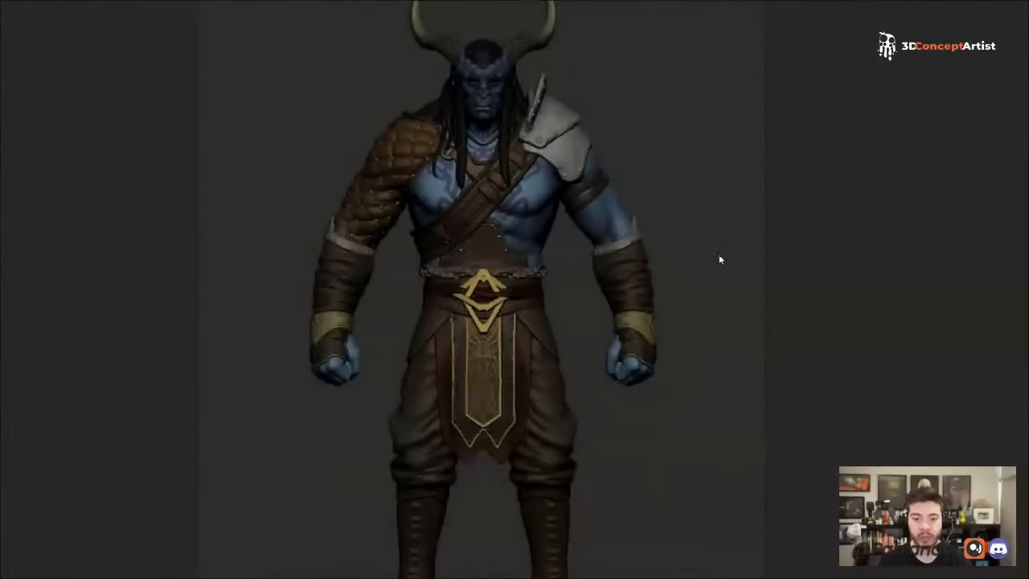
pyautogui.hotkey('ctrl', 'f')
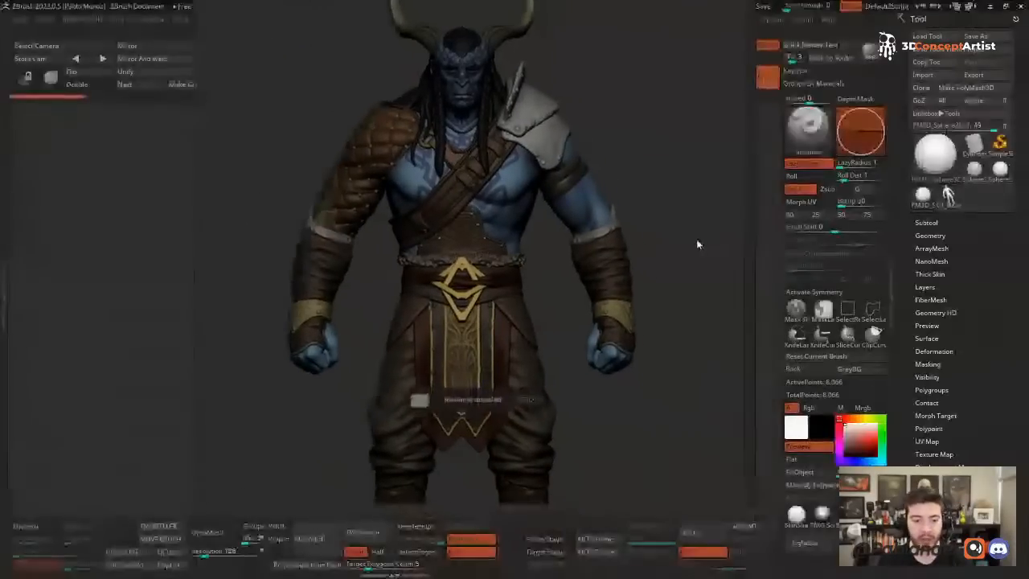
pyautogui.hotkey('ctrl', 'f')
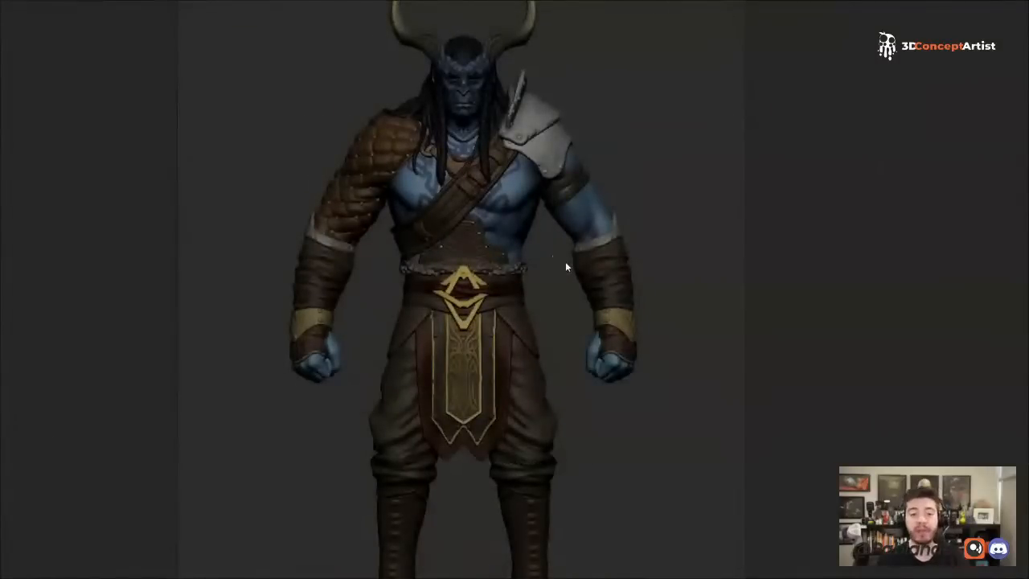
pyautogui.scroll(-2, 565, 261)
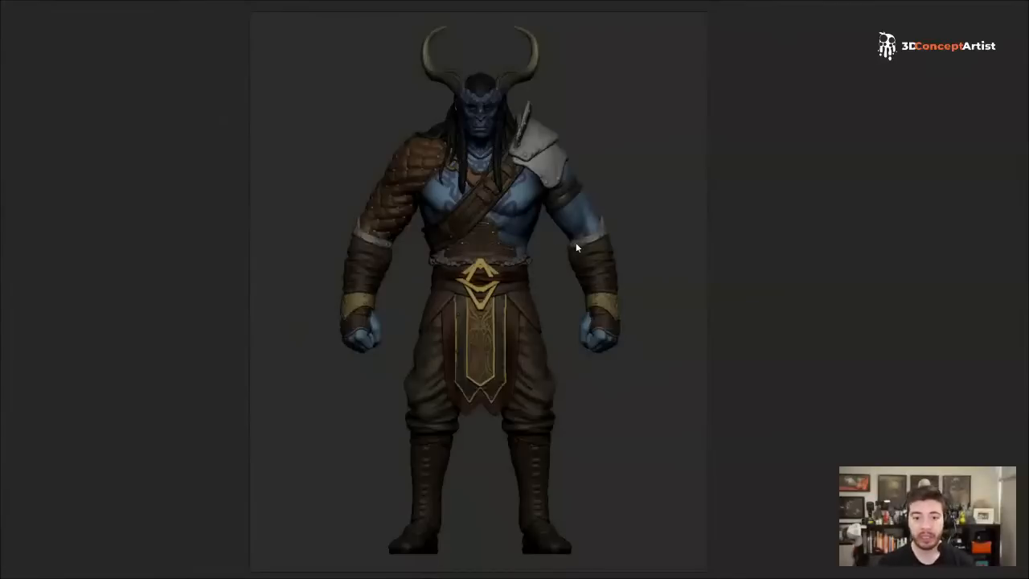
pyautogui.moveTo(152, 203); pyautogui.dragTo(934, 191, button='middle')
pyautogui.scroll(2, 618, 247)
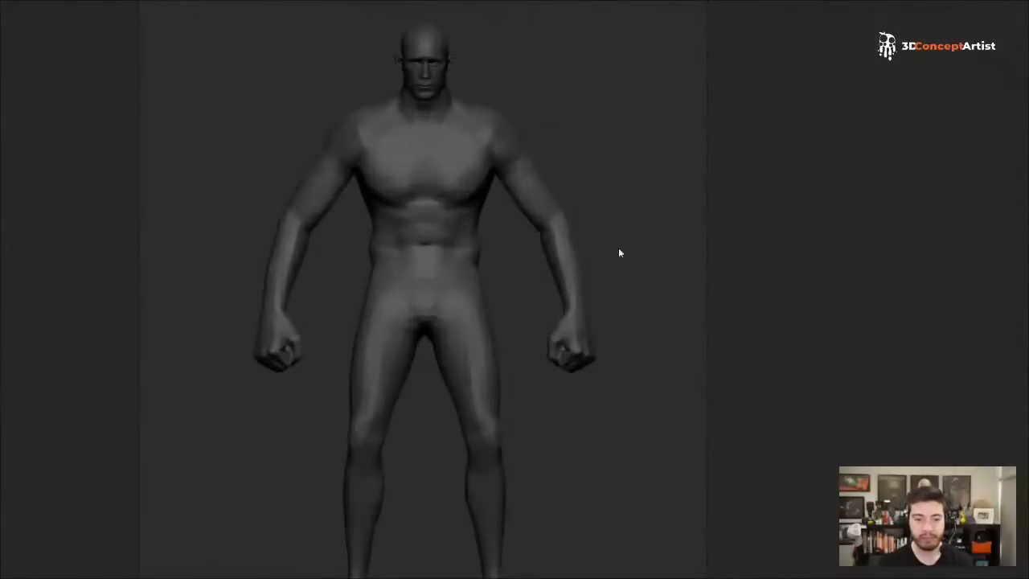
pyautogui.scroll(-2, 634, 246)
pyautogui.moveTo(628, 244); pyautogui.dragTo(630, 253, button='middle')
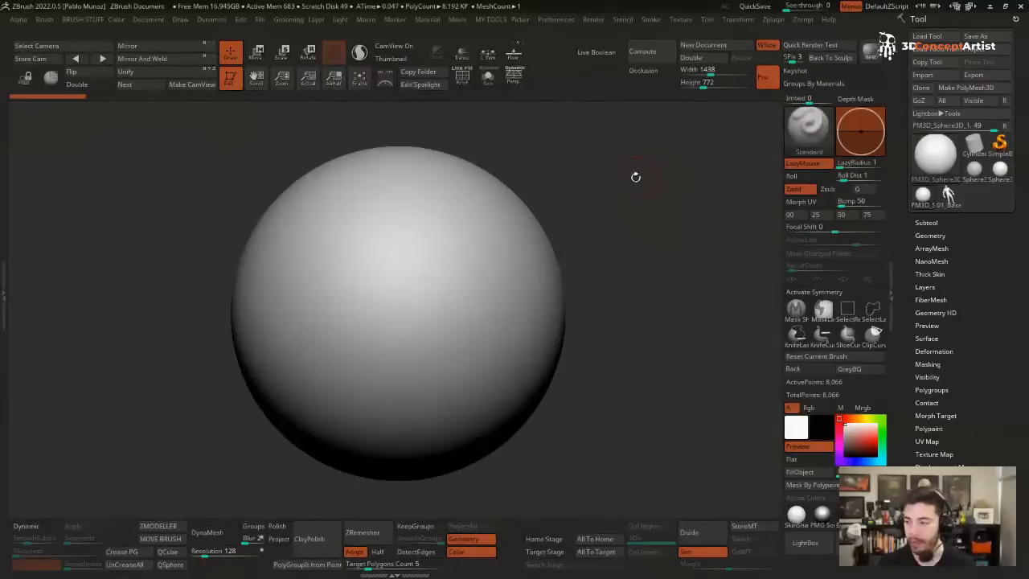
# - In ZBrush, expand the Subtool list and replace the active sphere with the 01_Base body, framed in full
pyautogui.moveTo(636, 174)
pyautogui.mouseDown()
pyautogui.moveTo(650, 228)
pyautogui.moveTo(641, 240)
pyautogui.mouseUp()
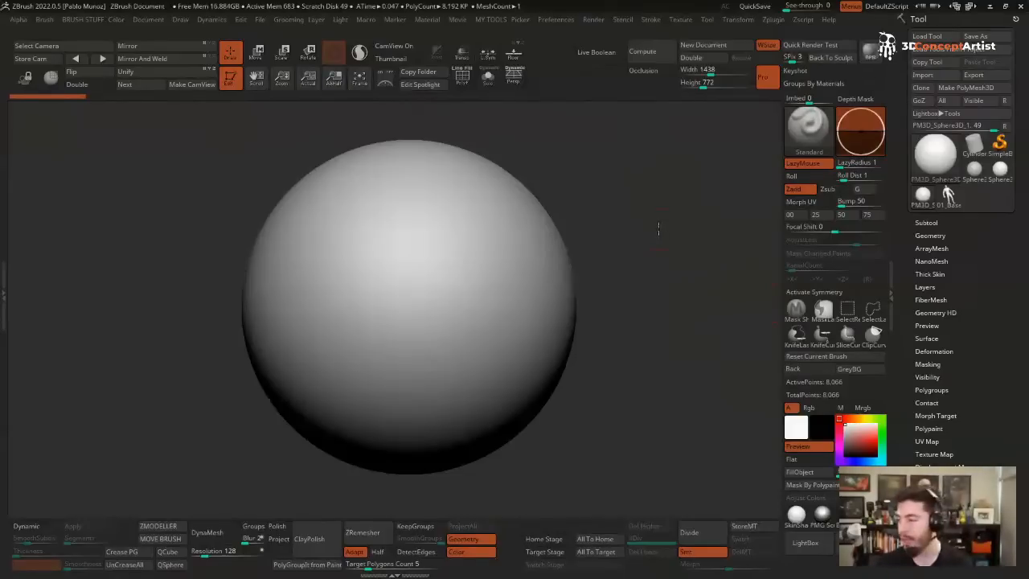
pyautogui.rightClick(657, 173)
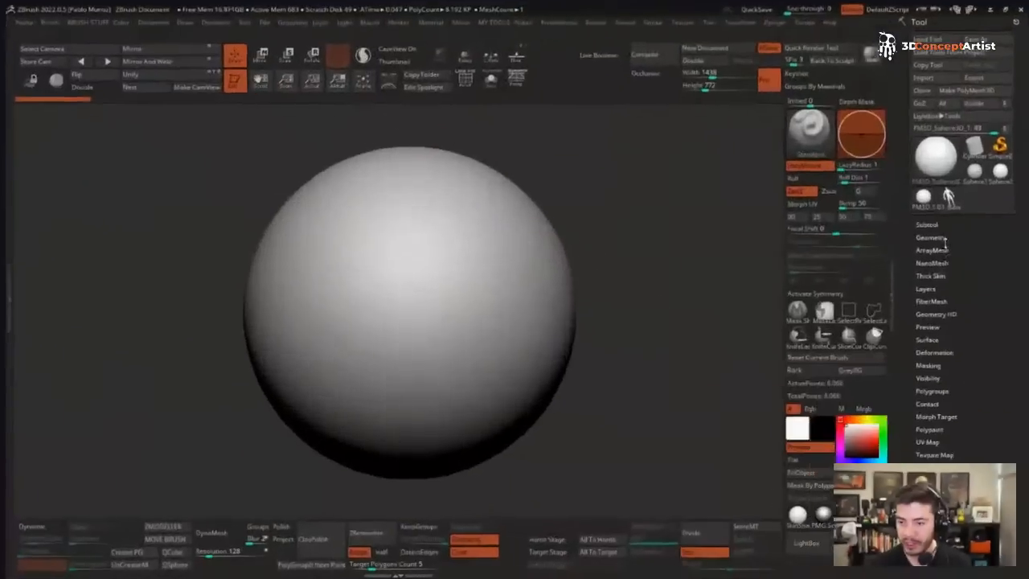
pyautogui.click(928, 223)
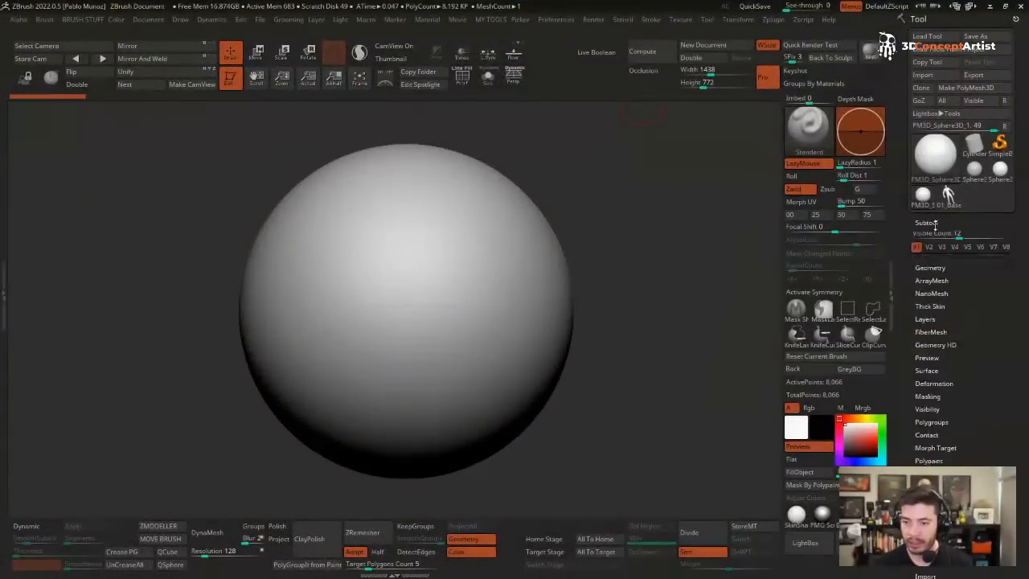
pyautogui.moveTo(906, 110); pyautogui.dragTo(915, 212)
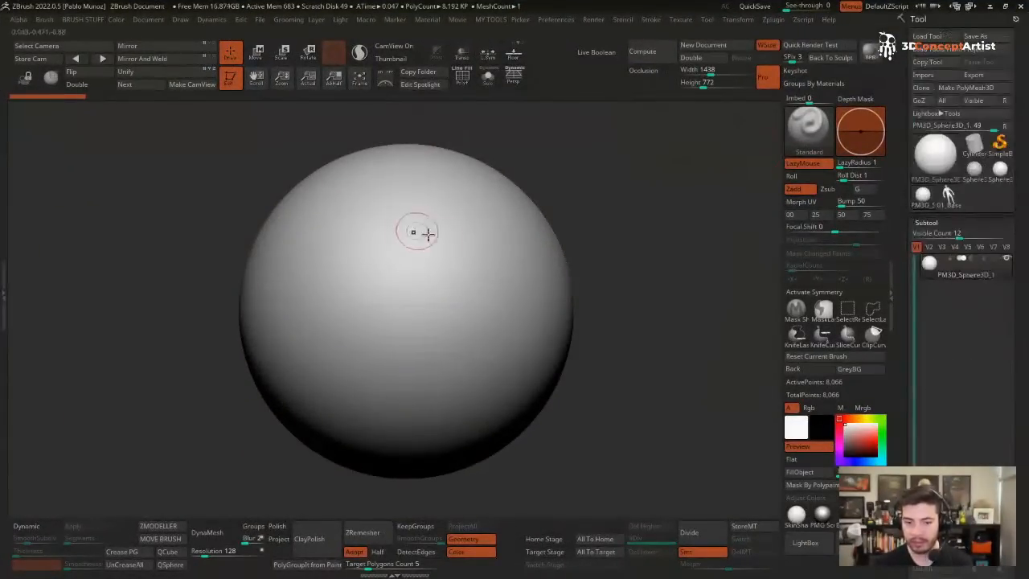
pyautogui.click(949, 194)
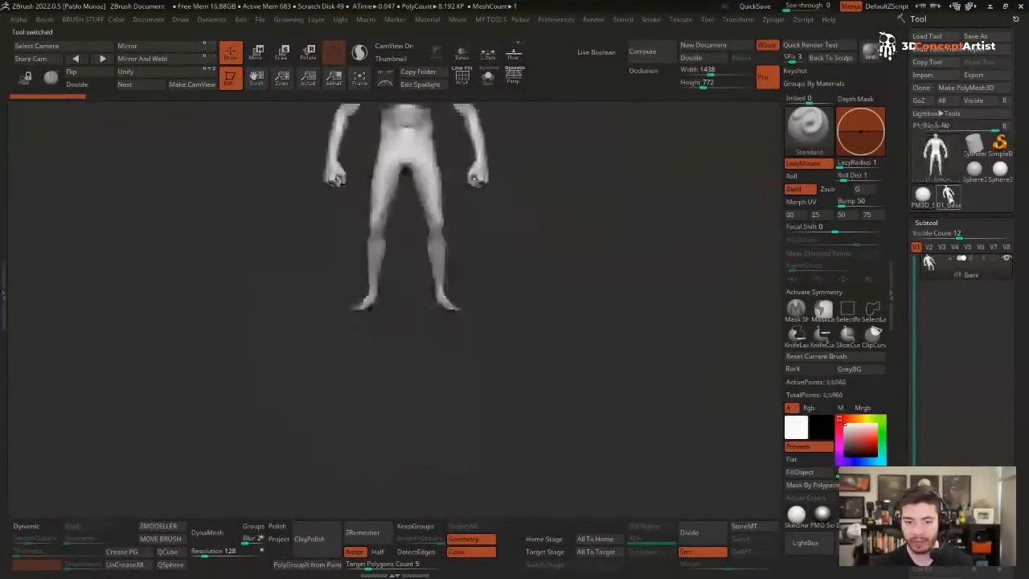
pyautogui.keyDown('alt'); pyautogui.moveTo(598, 211); pyautogui.dragTo(613, 216); pyautogui.keyUp('alt')
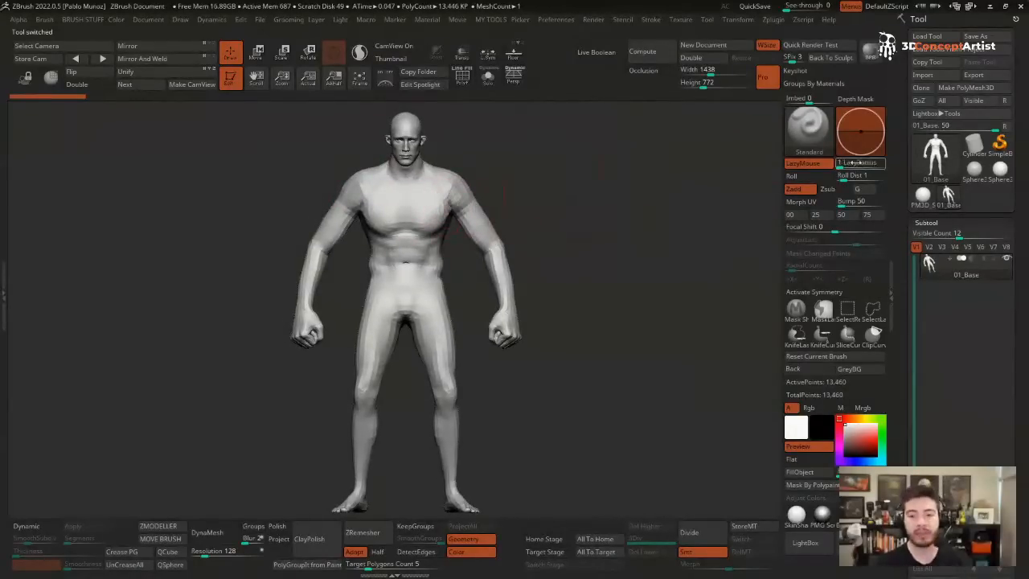
pyautogui.click(922, 195)
pyautogui.click(948, 195)
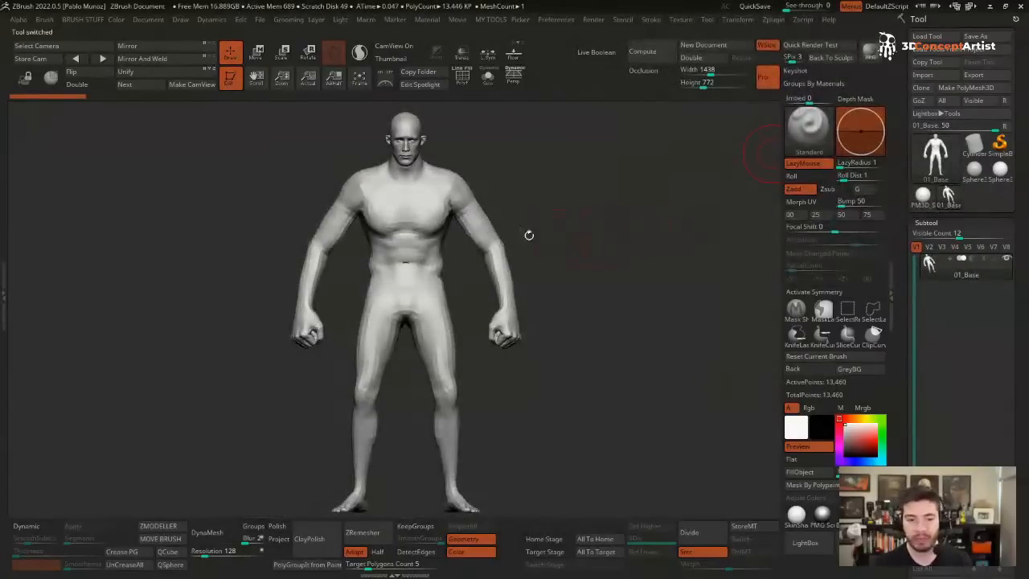
# - Browse the LightBox brush and tool libraries
pyautogui.press(',')
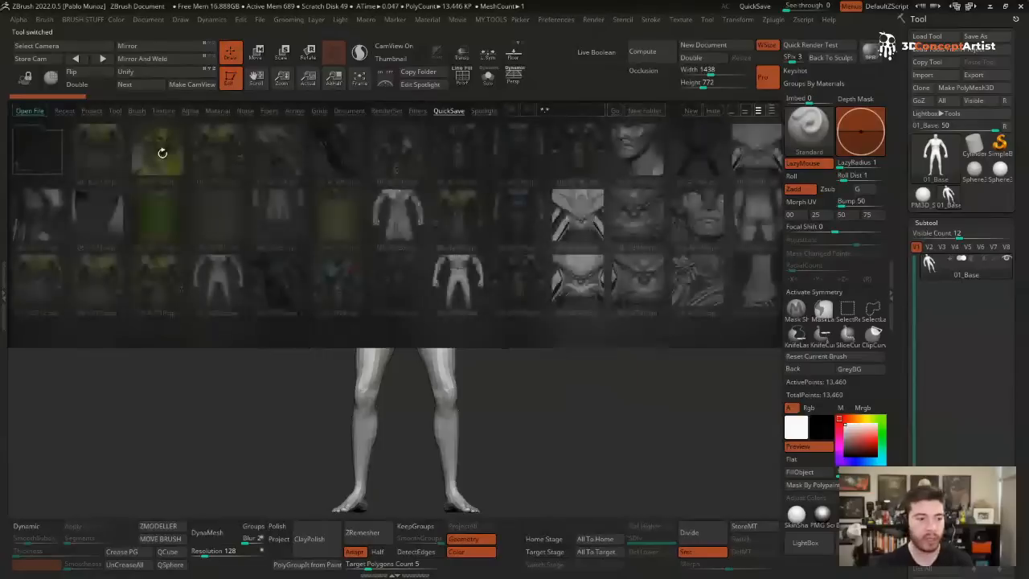
pyautogui.click(135, 110)
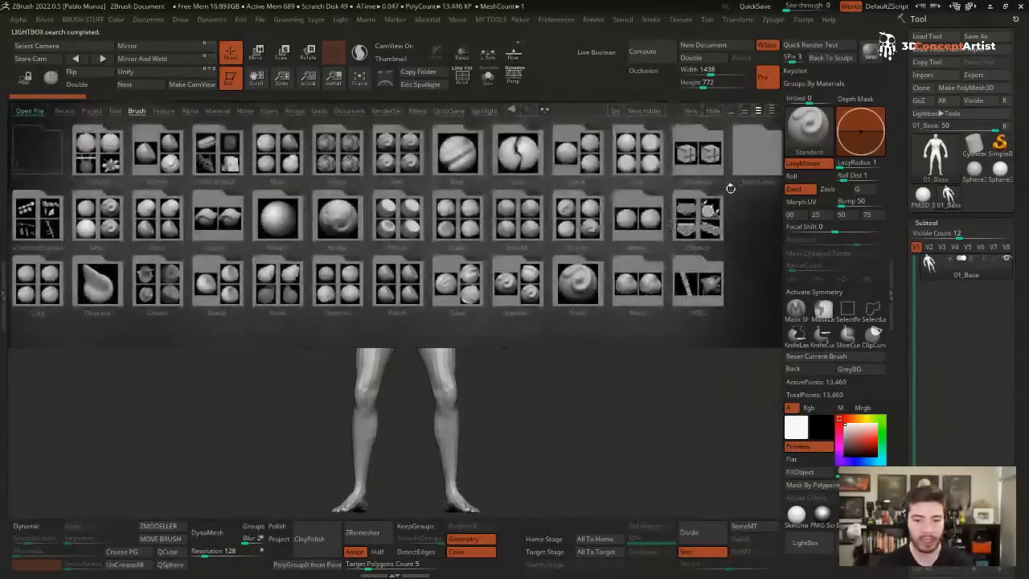
pyautogui.click(114, 111)
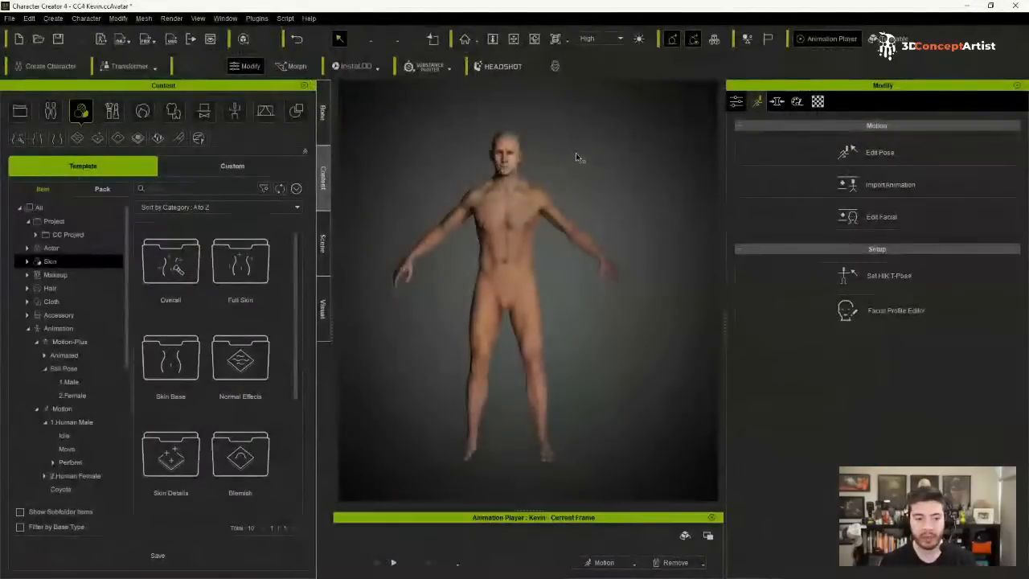
# - In Character Creator 4, select the male avatar in the scene hierarchy and collapse its list of body parts
pyautogui.moveTo(581, 150); pyautogui.dragTo(477, 153, button='right')
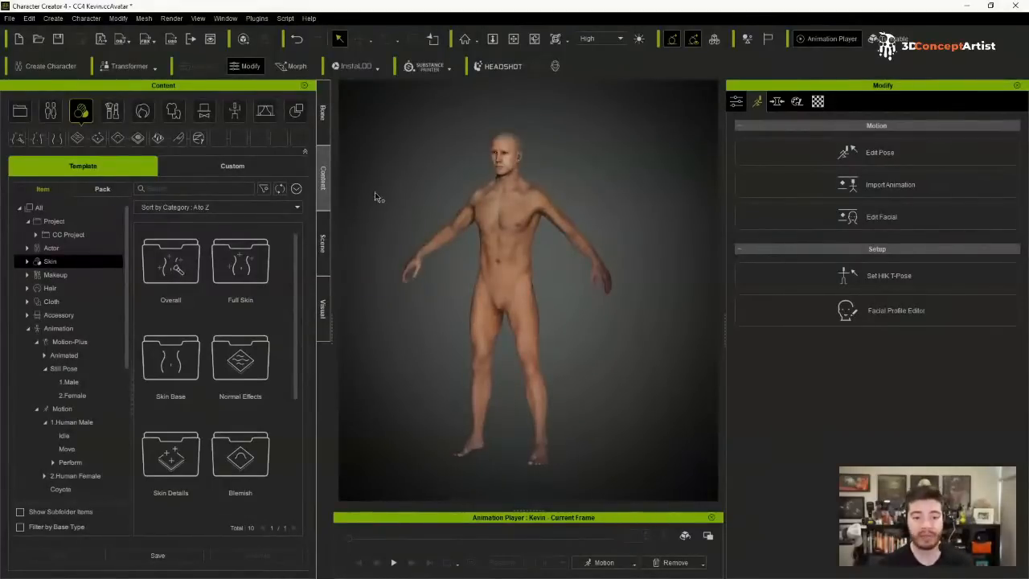
pyautogui.click(322, 244)
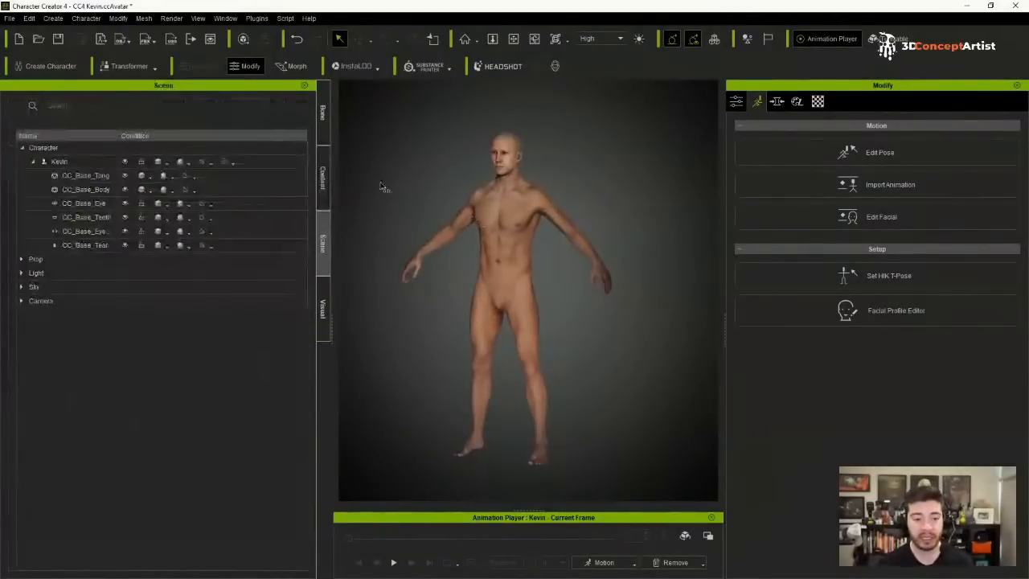
pyautogui.click(69, 163)
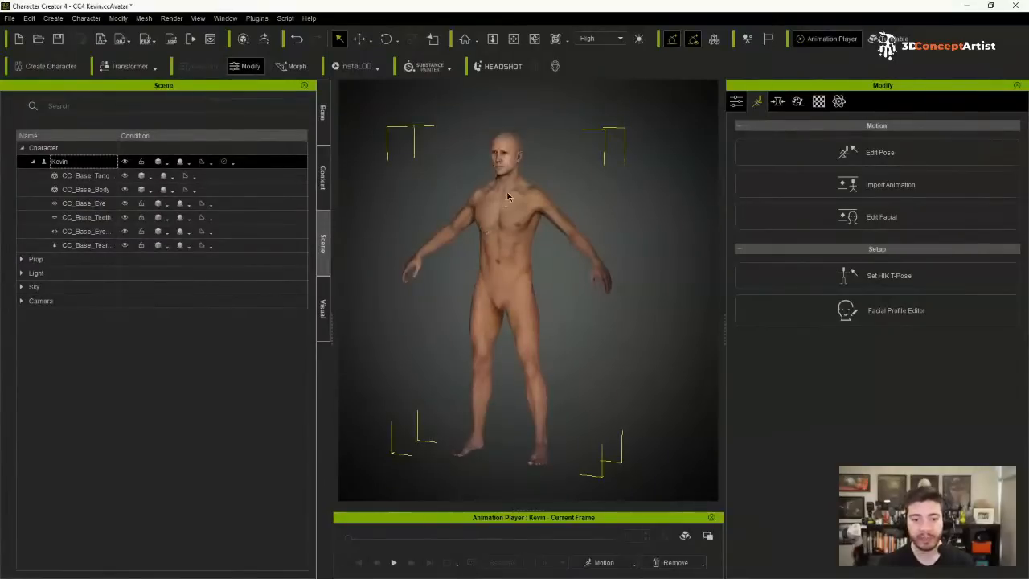
pyautogui.moveTo(507, 196); pyautogui.dragTo(493, 199, button='right')
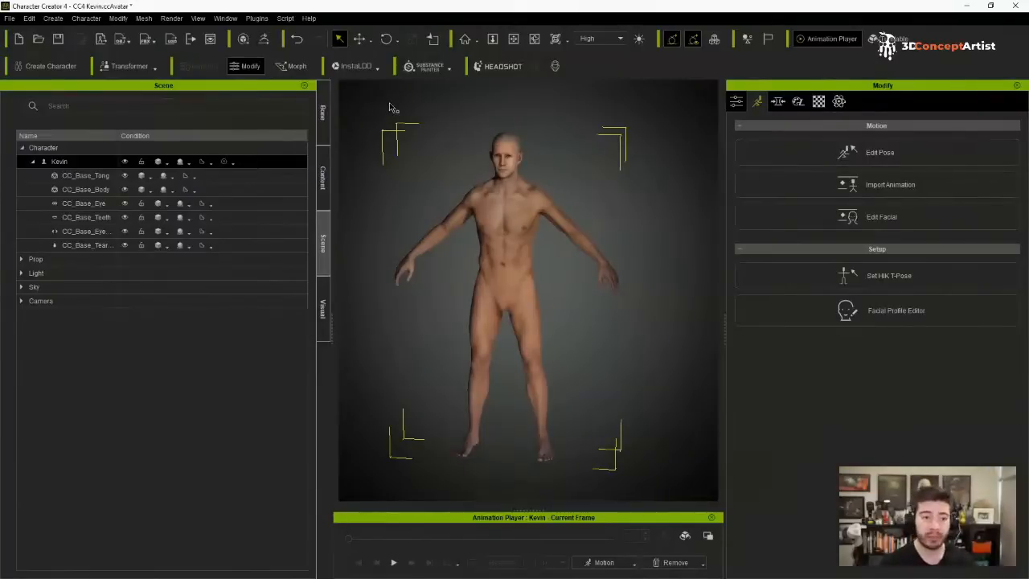
pyautogui.click(33, 162)
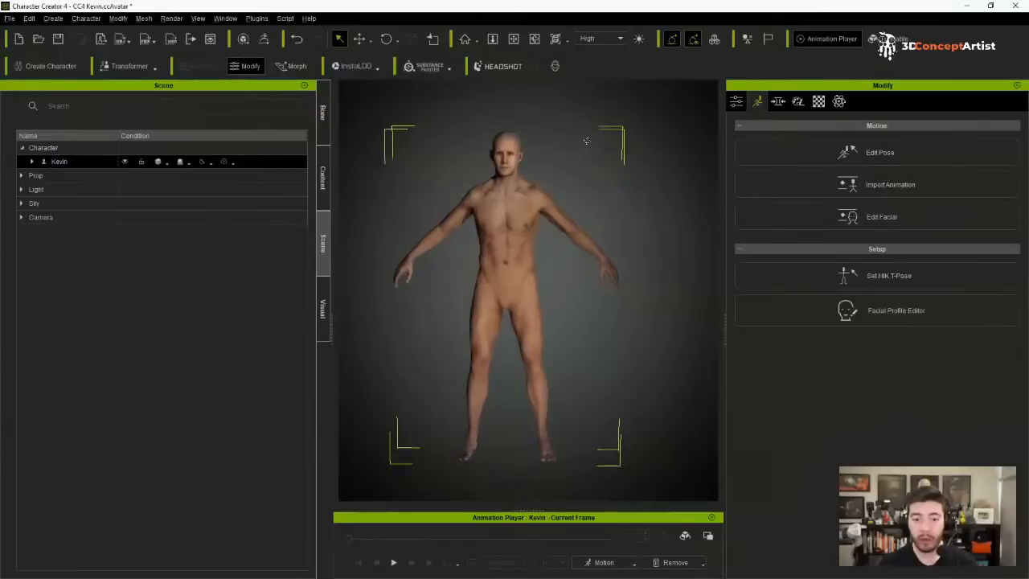
pyautogui.moveTo(592, 165); pyautogui.dragTo(600, 175, button='middle')
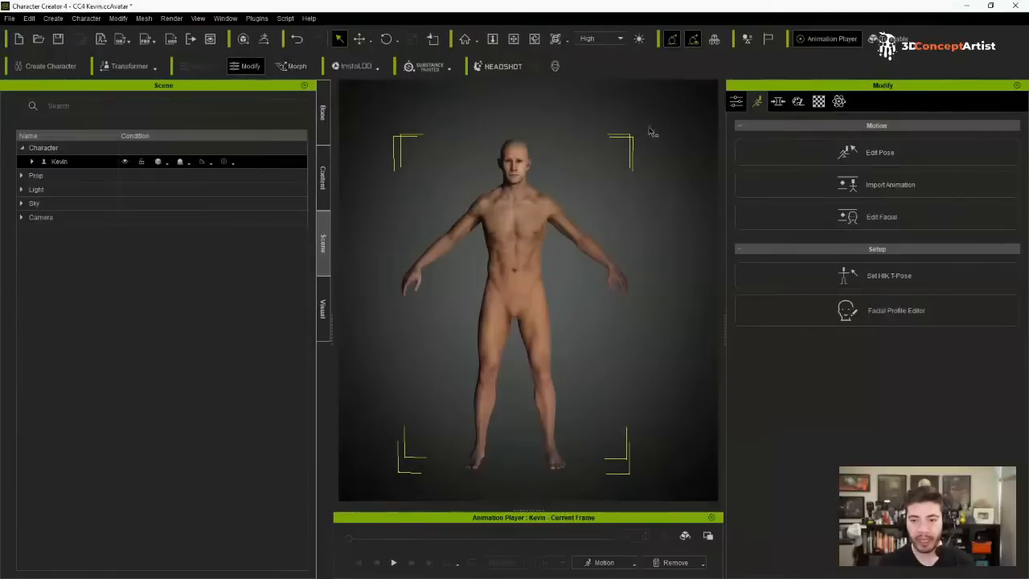
# - Show the actor's morph sliders, enable direct morphing on the model, and lengthen the avatar's arms
pyautogui.click(778, 100)
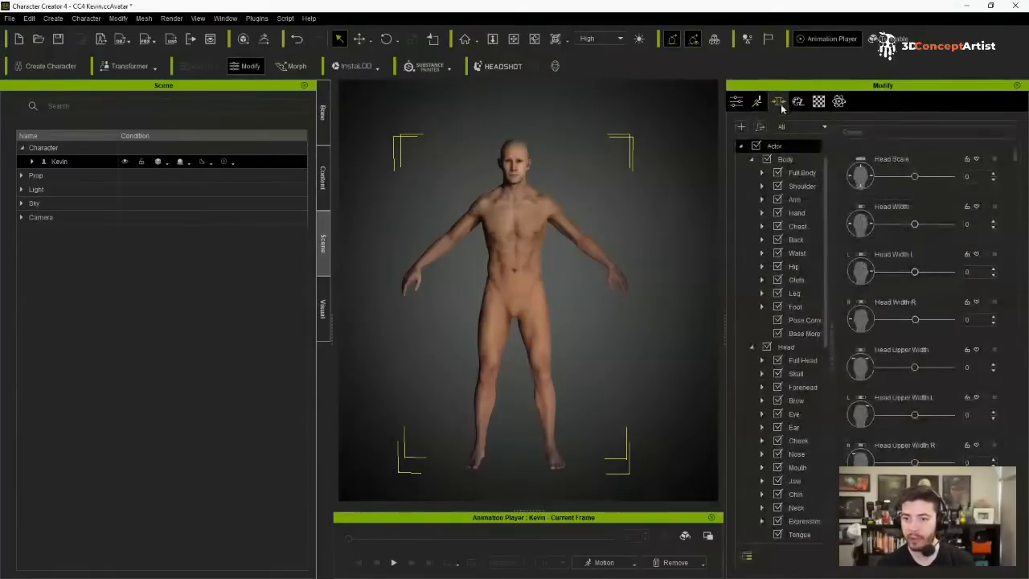
pyautogui.click(294, 66)
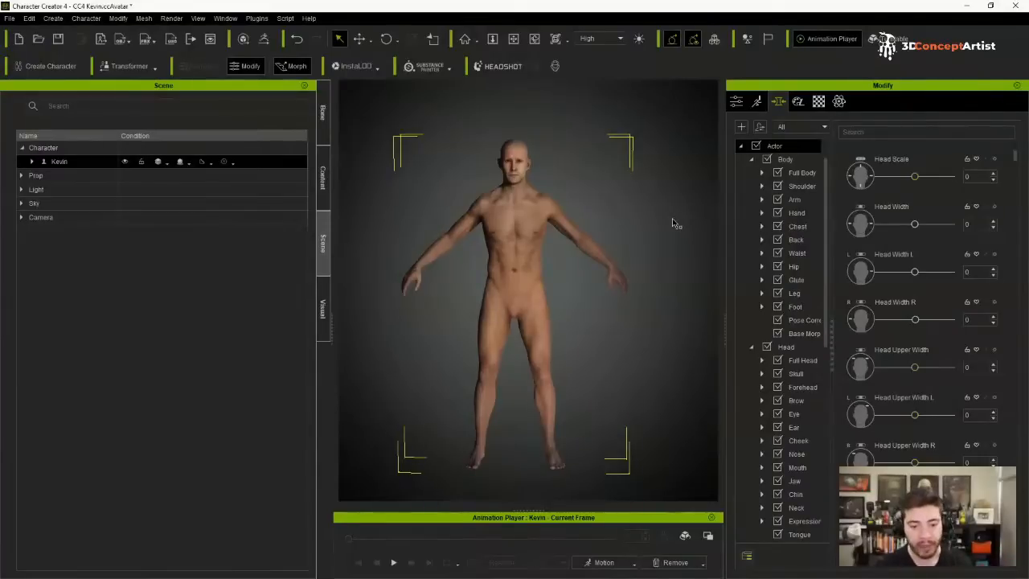
pyautogui.click(567, 228)
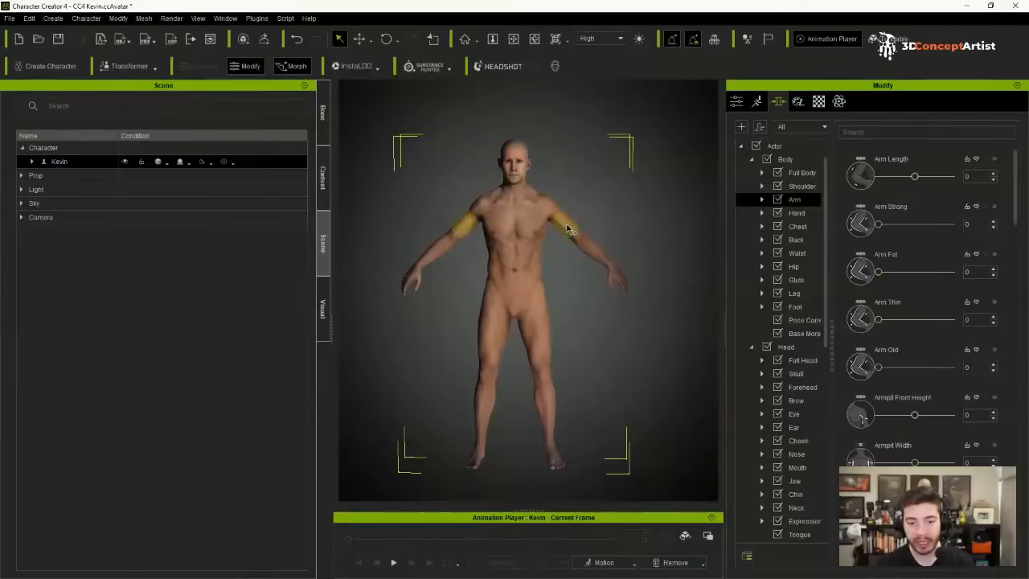
pyautogui.moveTo(585, 227); pyautogui.dragTo(659, 290)
# - Morph the avatar's skull larger and stretch its neck upward
pyautogui.moveTo(512, 141); pyautogui.dragTo(512, 113)
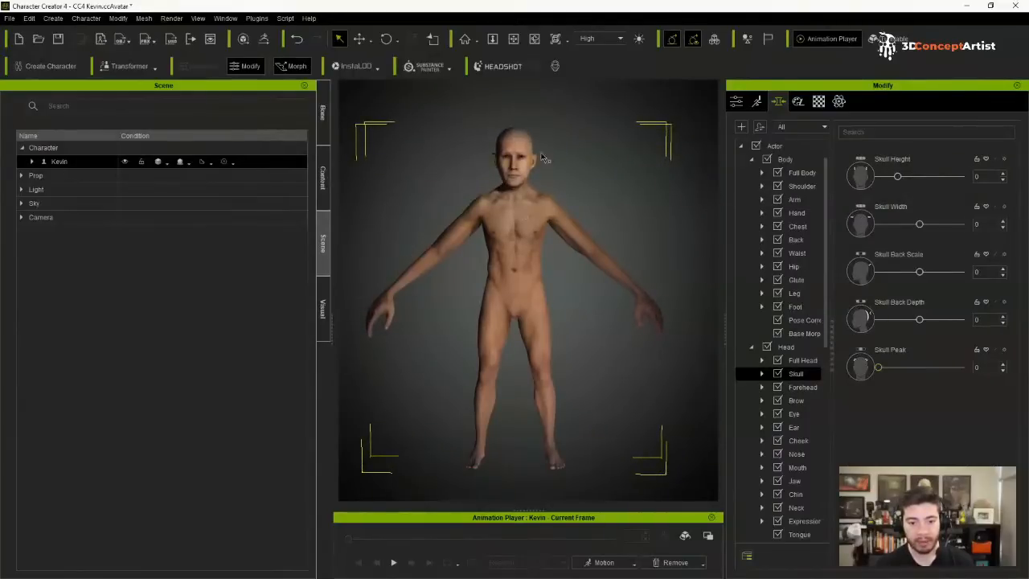
pyautogui.moveTo(544, 157); pyautogui.dragTo(567, 186, button='right')
pyautogui.moveTo(501, 200); pyautogui.dragTo(639, 165, button='right')
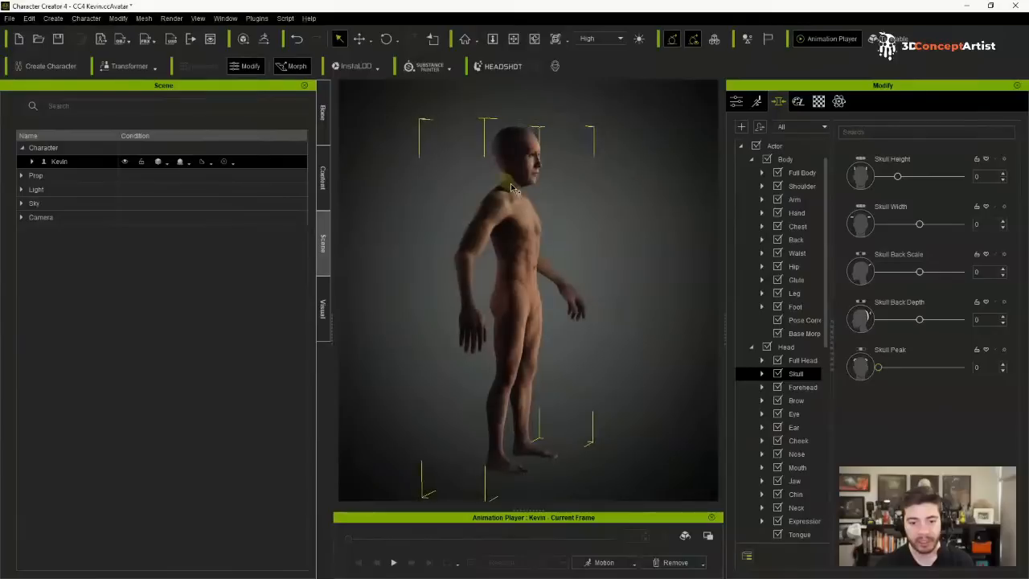
pyautogui.moveTo(510, 184); pyautogui.dragTo(516, 163)
# - Lengthen the avatar's thighs directly on the model to a Thigh Length of 20
pyautogui.moveTo(620, 193); pyautogui.dragTo(480, 204, button='right')
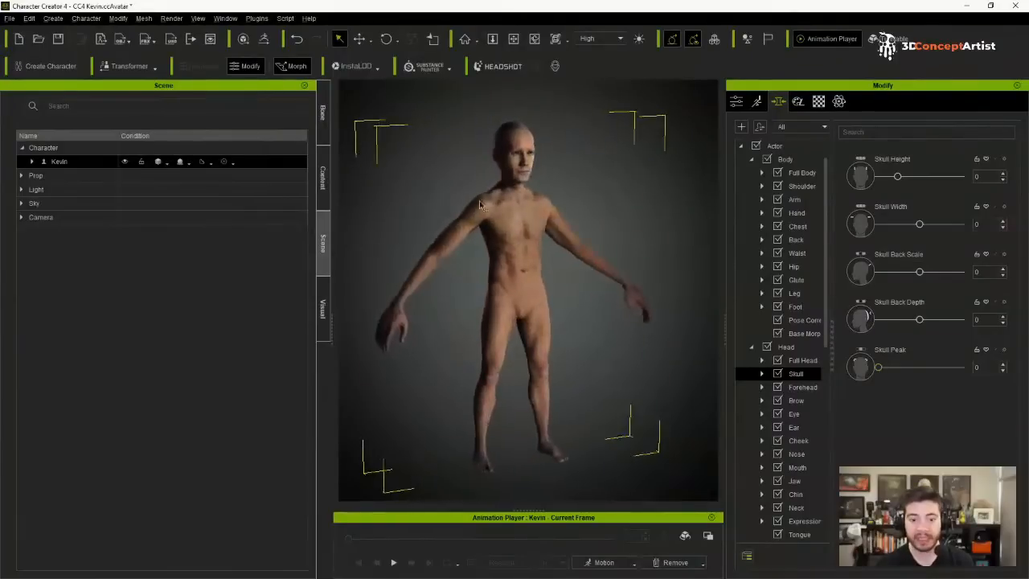
pyautogui.moveTo(608, 234); pyautogui.dragTo(547, 325, button='right')
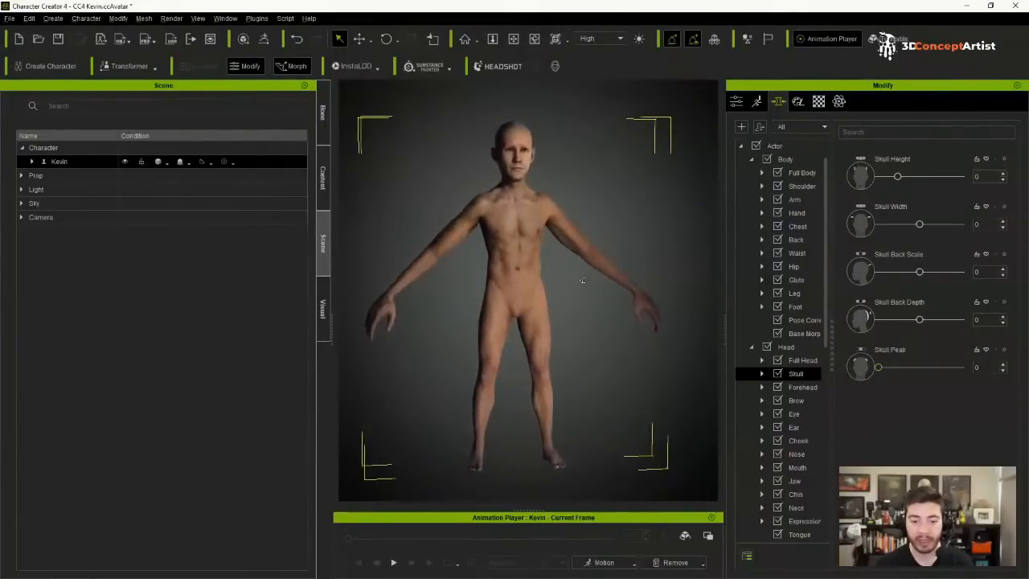
pyautogui.moveTo(545, 328); pyautogui.dragTo(544, 312)
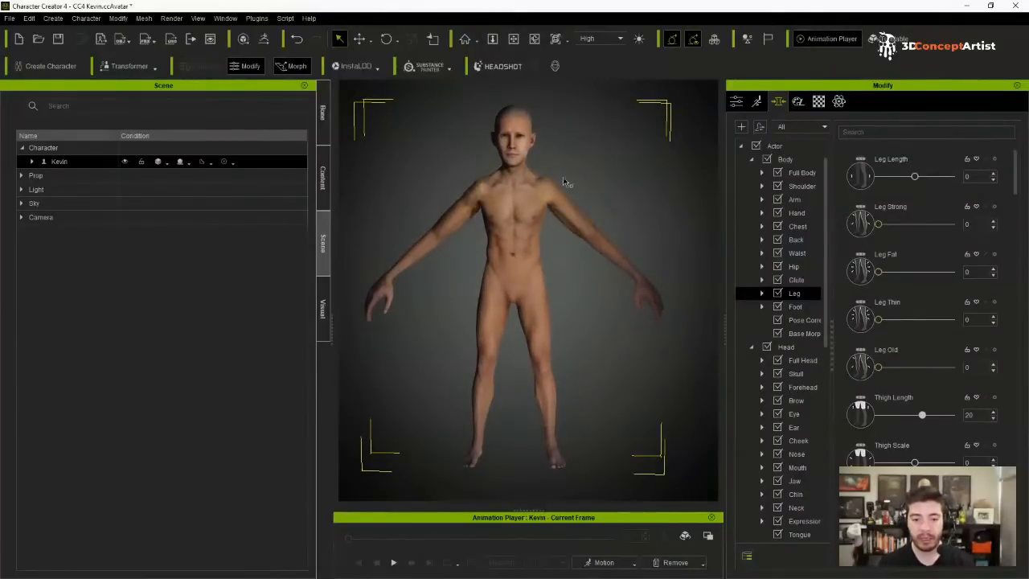
# - Widen the avatar's waist directly on the model to an Abdomen Scale of 37
pyautogui.moveTo(616, 184); pyautogui.dragTo(464, 201, button='right')
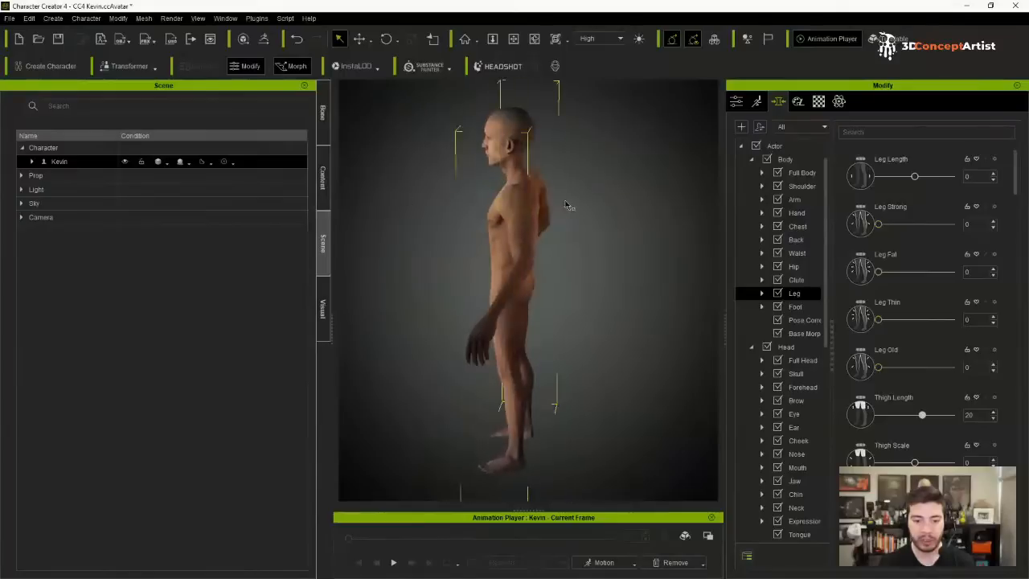
pyautogui.moveTo(569, 205); pyautogui.dragTo(417, 227, button='right')
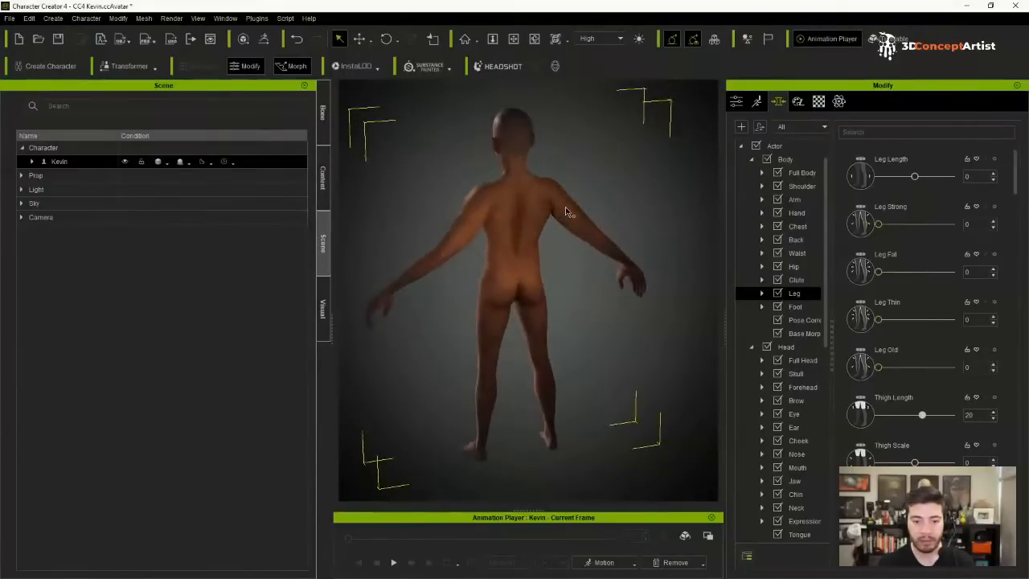
pyautogui.moveTo(438, 211); pyautogui.dragTo(530, 241, button='right')
pyautogui.moveTo(541, 248); pyautogui.dragTo(551, 244)
pyautogui.moveTo(522, 206); pyautogui.dragTo(527, 206, button='right')
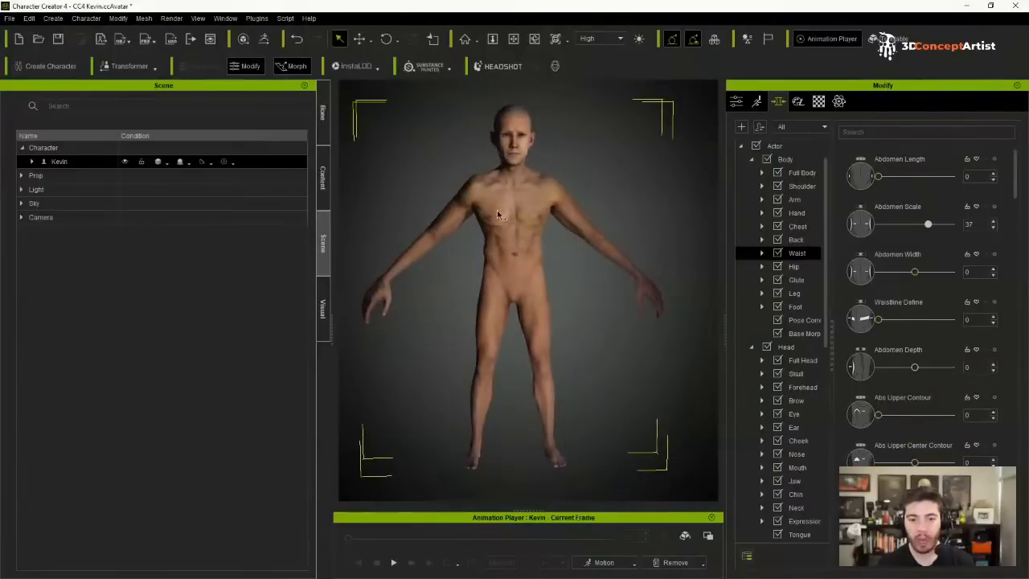
# - Reshape the brow directly on the face to a Brow Height of 54 and Brow Center Width of 26, and the mouth to a Mouth Scale of 39
pyautogui.moveTo(508, 243); pyautogui.dragTo(559, 144, button='right')
pyautogui.scroll(5, 559, 141)
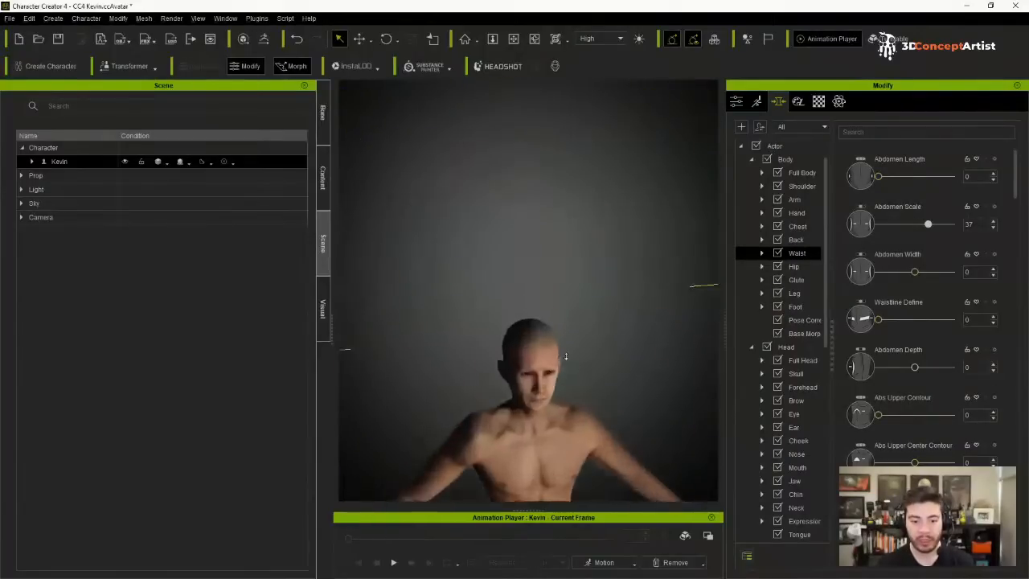
pyautogui.scroll(6, 523, 273)
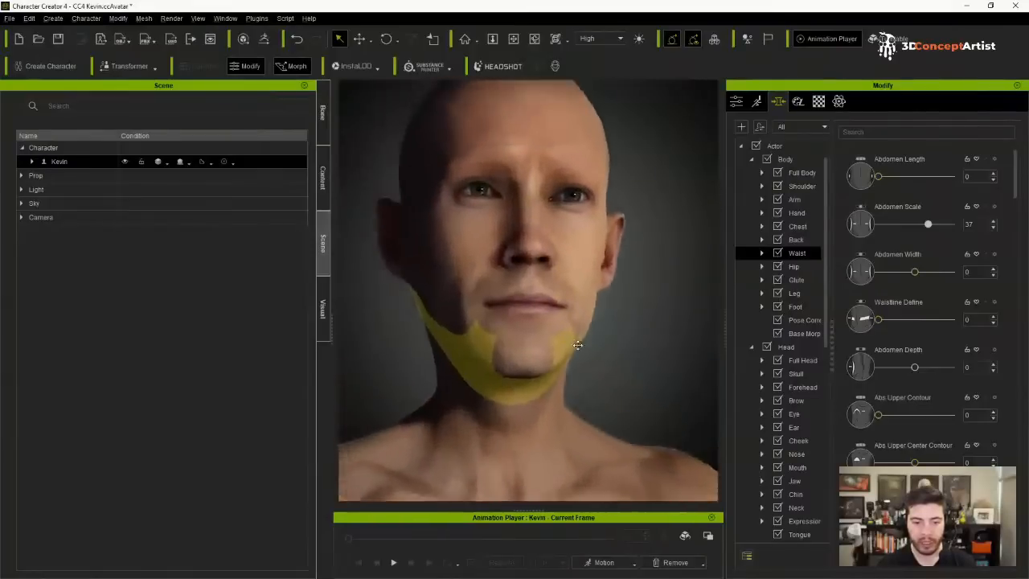
pyautogui.moveTo(577, 344); pyautogui.dragTo(602, 265, button='right')
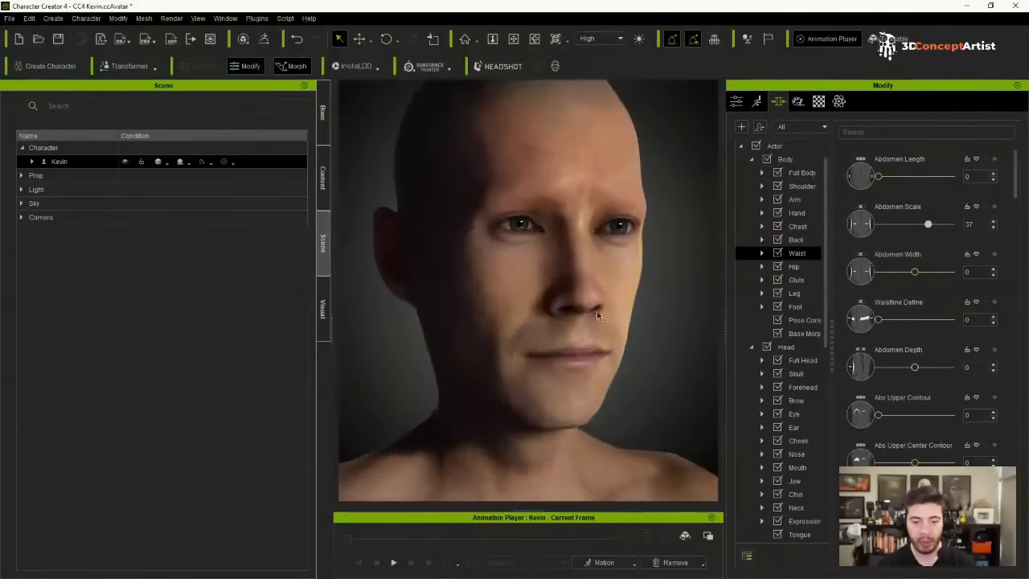
pyautogui.click(598, 256)
pyautogui.moveTo(607, 258)
pyautogui.mouseDown()
pyautogui.moveTo(597, 228)
pyautogui.moveTo(591, 254)
pyautogui.mouseUp()
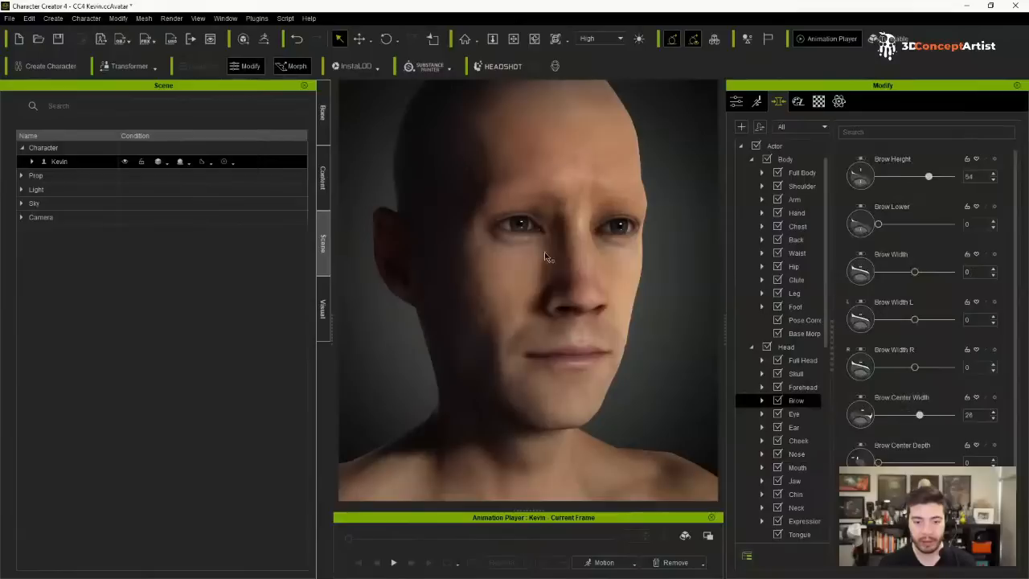
pyautogui.moveTo(597, 356); pyautogui.dragTo(602, 358)
pyautogui.scroll(-3, 597, 338)
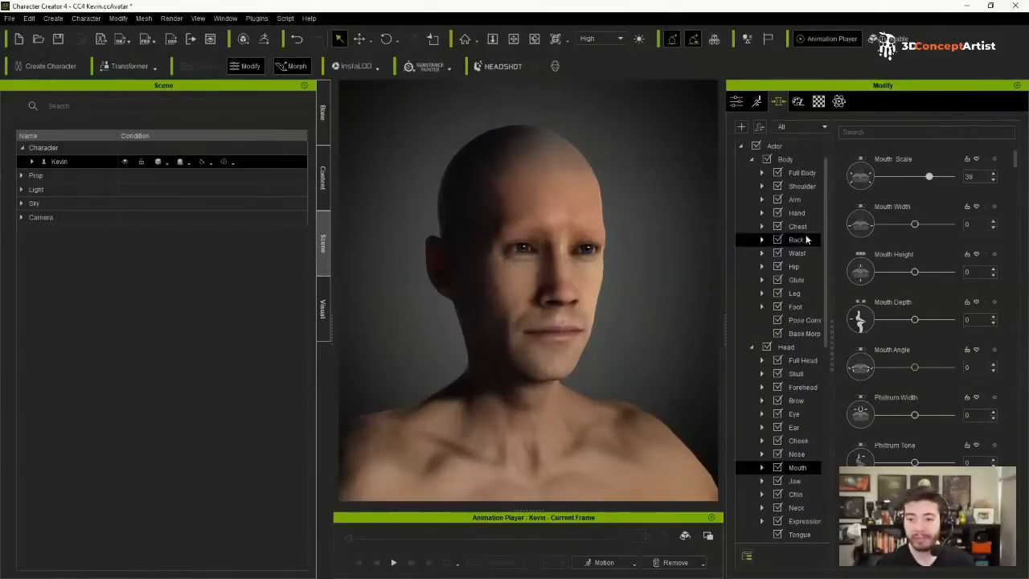
# - Show the avatar's Head morphs and look through the available preset heads
pyautogui.click(786, 347)
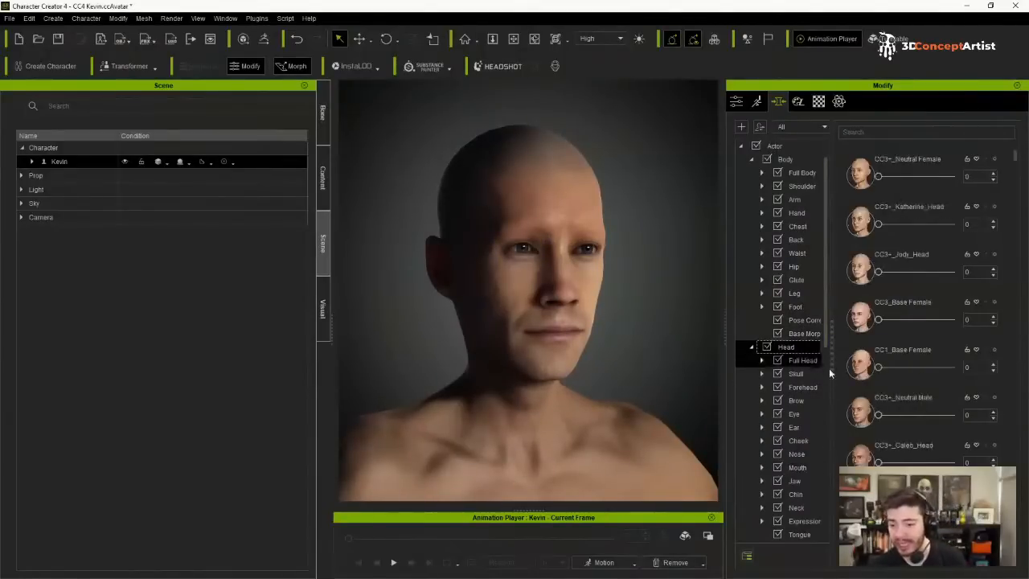
pyautogui.moveTo(880, 368)
pyautogui.mouseDown()
pyautogui.moveTo(950, 366)
pyautogui.moveTo(877, 367)
pyautogui.mouseUp()
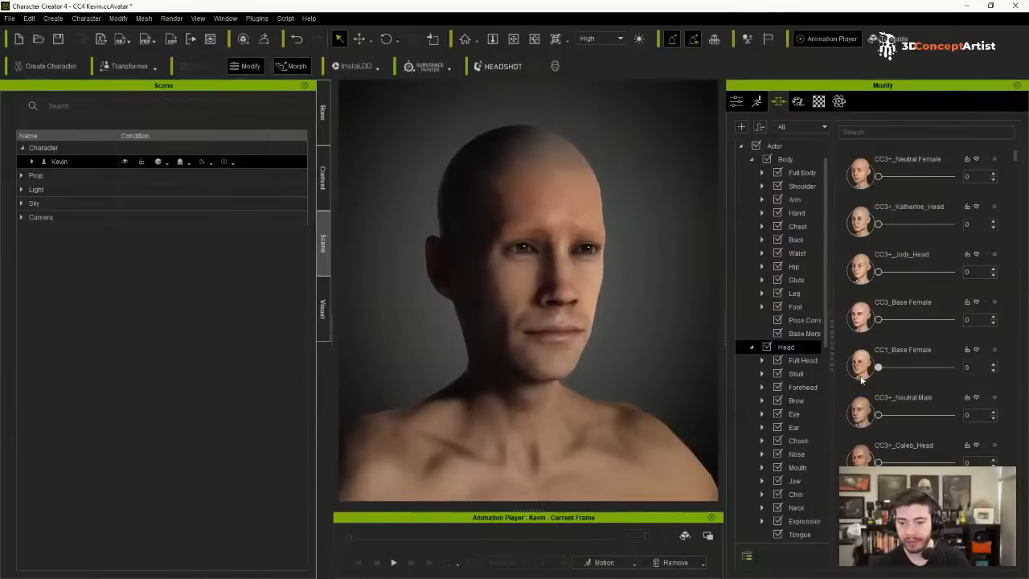
pyautogui.scroll(-3, 884, 386)
pyautogui.moveTo(916, 492); pyautogui.dragTo(948, 492)
# - Examine the reshaped avatar's full-body proportions from several angles with nothing selected
pyautogui.scroll(-6, 587, 356)
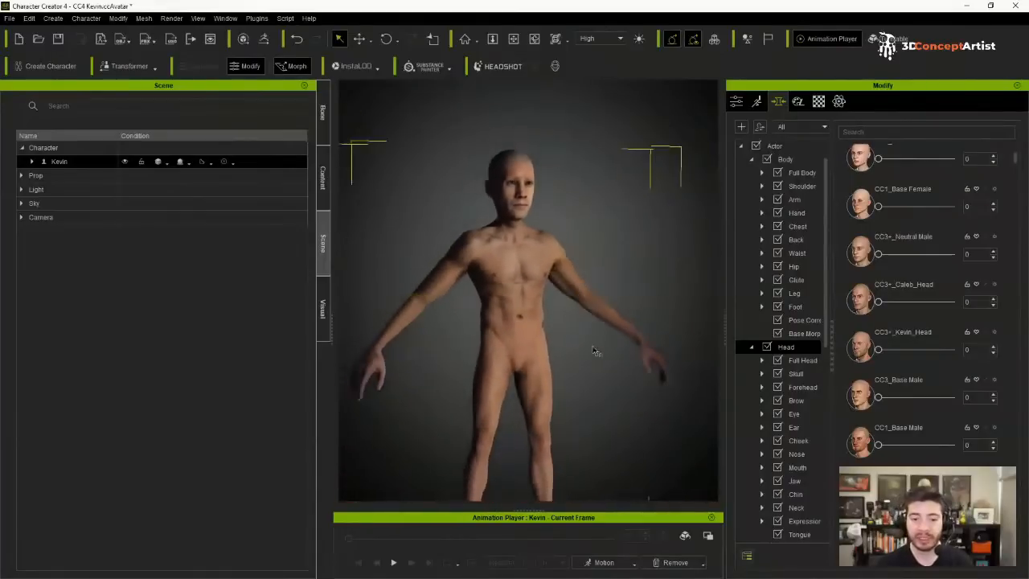
pyautogui.moveTo(631, 454); pyautogui.dragTo(622, 335, button='middle')
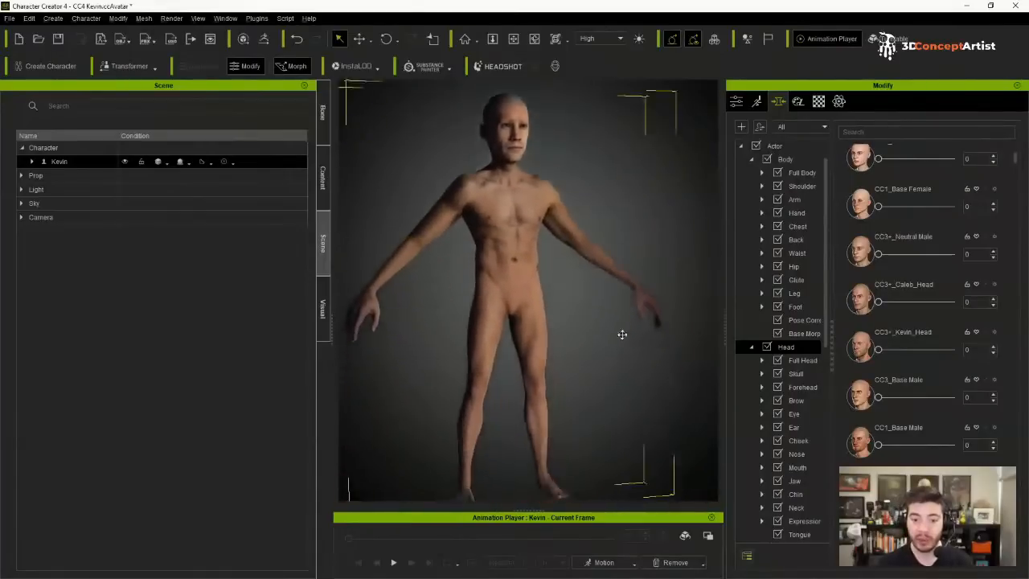
pyautogui.scroll(-2, 627, 341)
pyautogui.moveTo(634, 349); pyautogui.dragTo(541, 342, button='right')
pyautogui.moveTo(604, 324); pyautogui.dragTo(614, 351, button='middle')
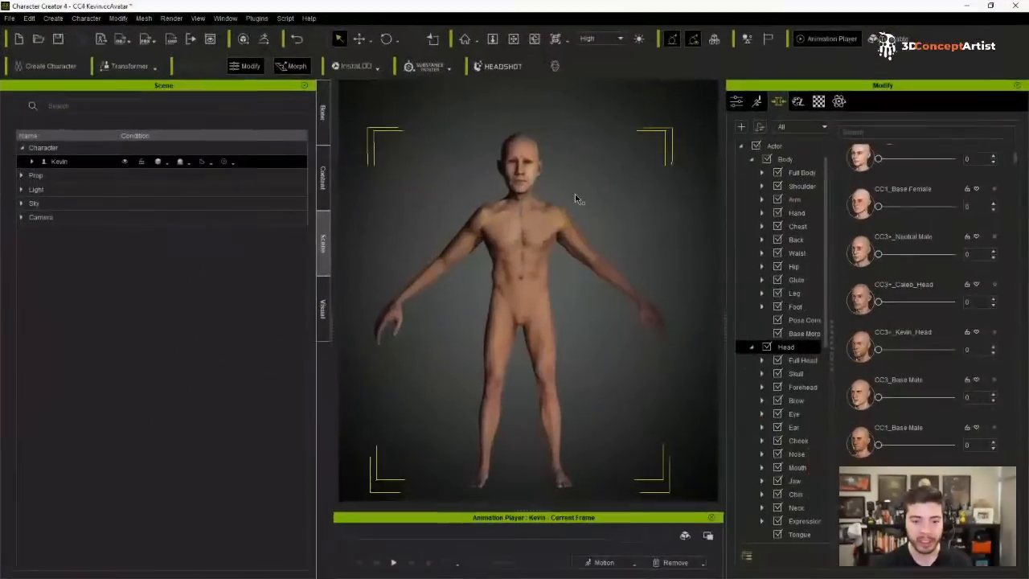
pyautogui.click(576, 198)
pyautogui.moveTo(595, 192); pyautogui.dragTo(449, 193, button='right')
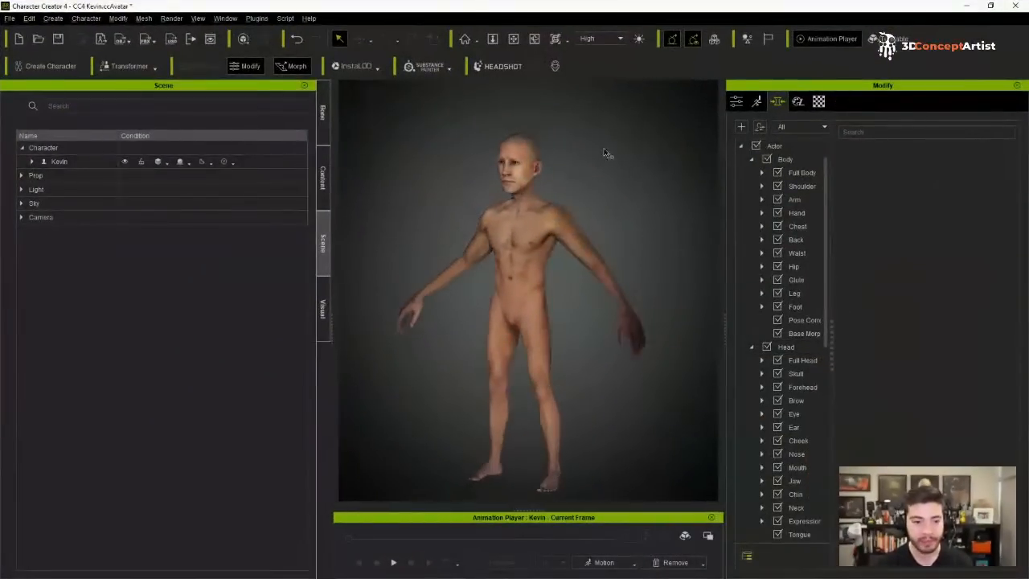
pyautogui.moveTo(606, 153); pyautogui.dragTo(553, 215, button='right')
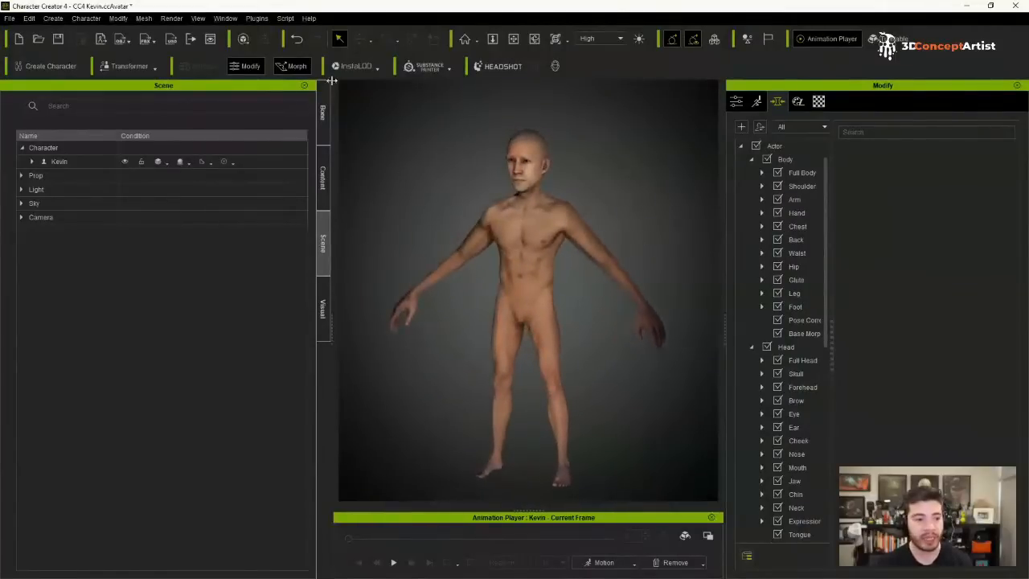
# - Select all of the avatar's CC_Base meshes and send them to ZBrush with GoZ, using the Create action and Current Pose
pyautogui.click(323, 178)
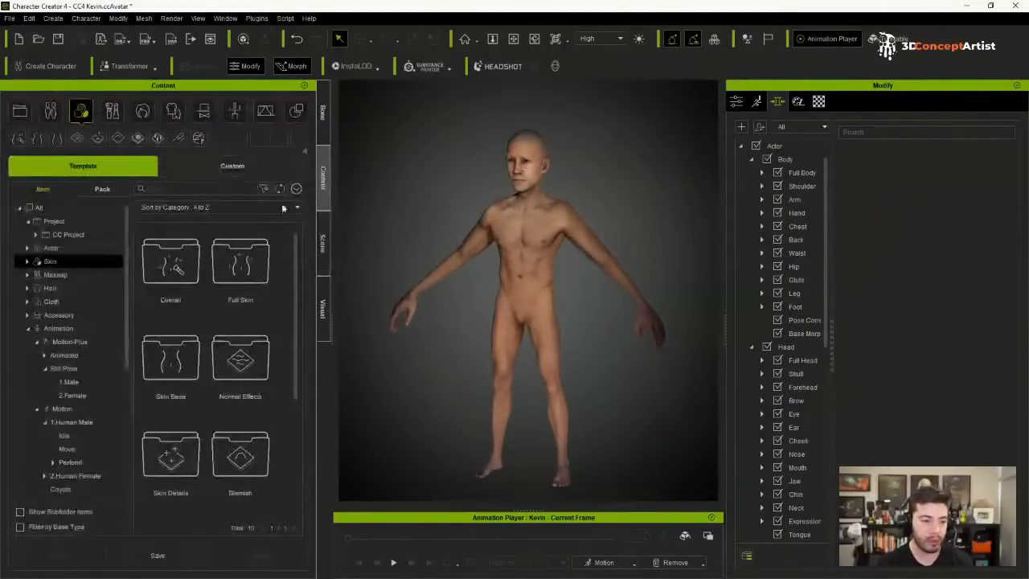
pyautogui.click(323, 241)
pyautogui.click(33, 162)
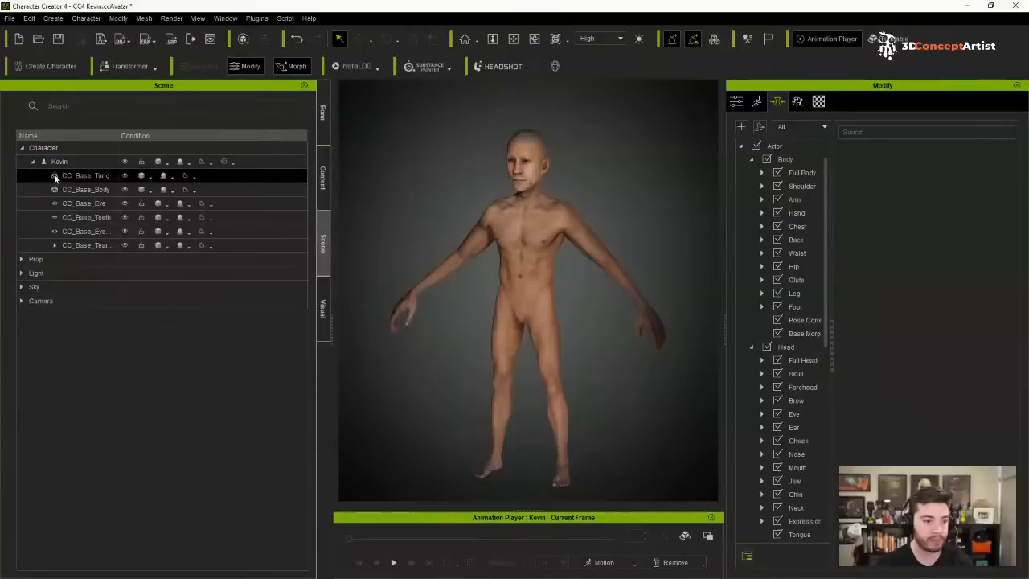
pyautogui.keyDown('shift'); pyautogui.click(86, 245); pyautogui.keyUp('shift')
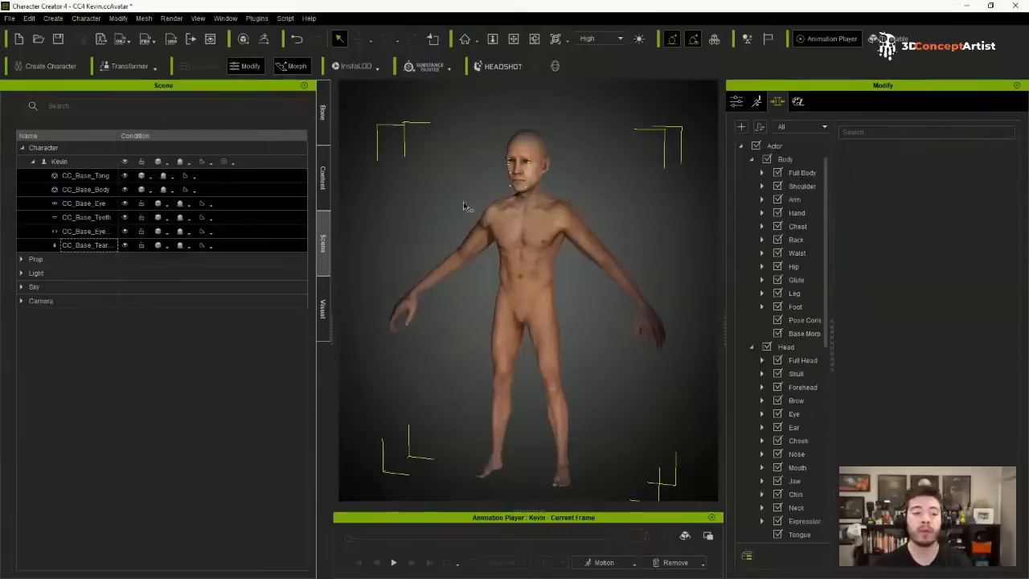
pyautogui.moveTo(439, 182); pyautogui.dragTo(483, 193, button='right')
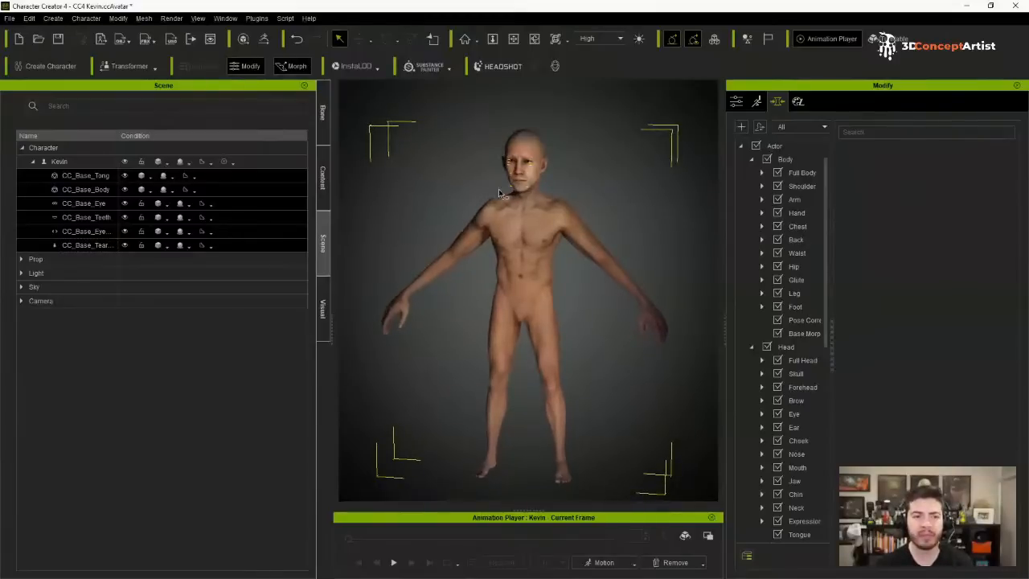
pyautogui.moveTo(498, 193); pyautogui.dragTo(478, 161, button='middle')
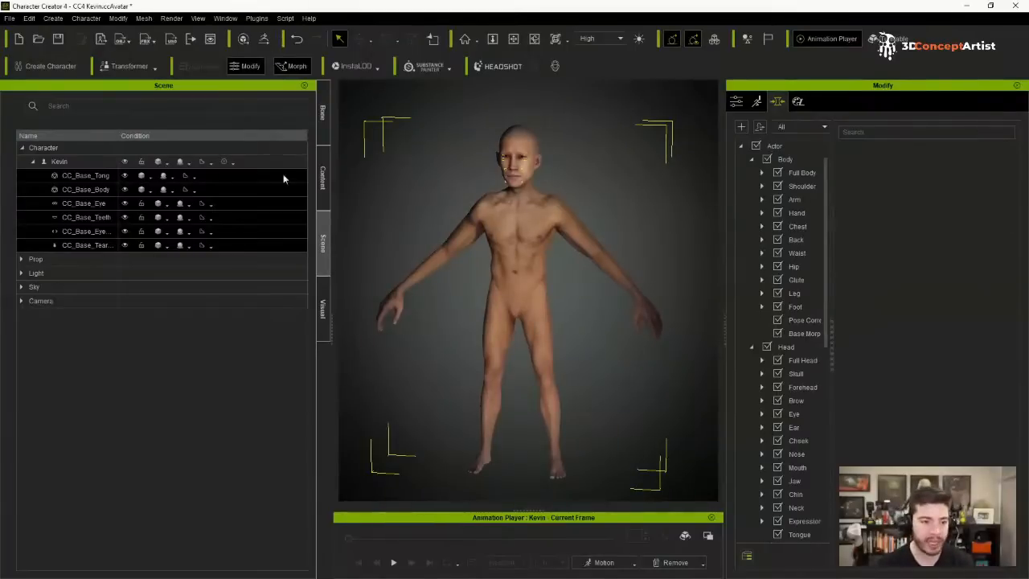
pyautogui.click(264, 39)
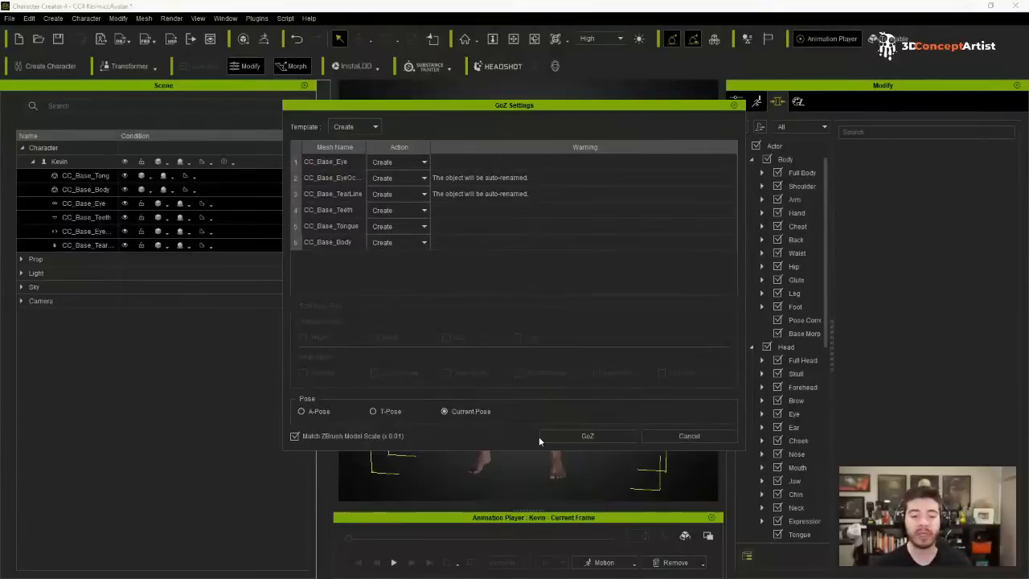
pyautogui.click(587, 434)
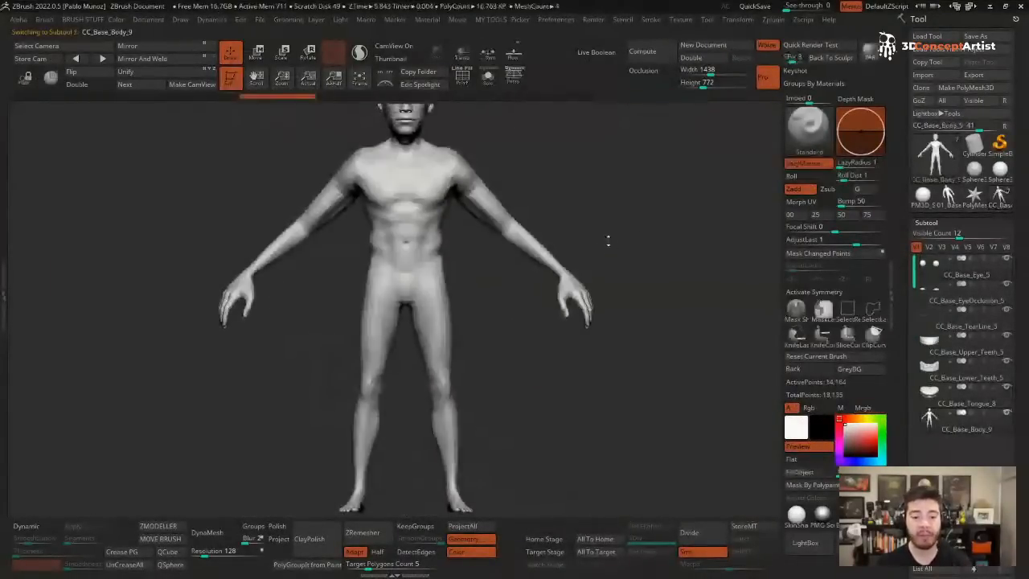
# - Frame the imported body in ZBrush and turn on its polyframe display to show the polygroups
pyautogui.moveTo(565, 158)
pyautogui.mouseDown()
pyautogui.moveTo(567, 204)
pyautogui.moveTo(585, 186)
pyautogui.moveTo(667, 185)
pyautogui.moveTo(520, 204)
pyautogui.mouseUp()
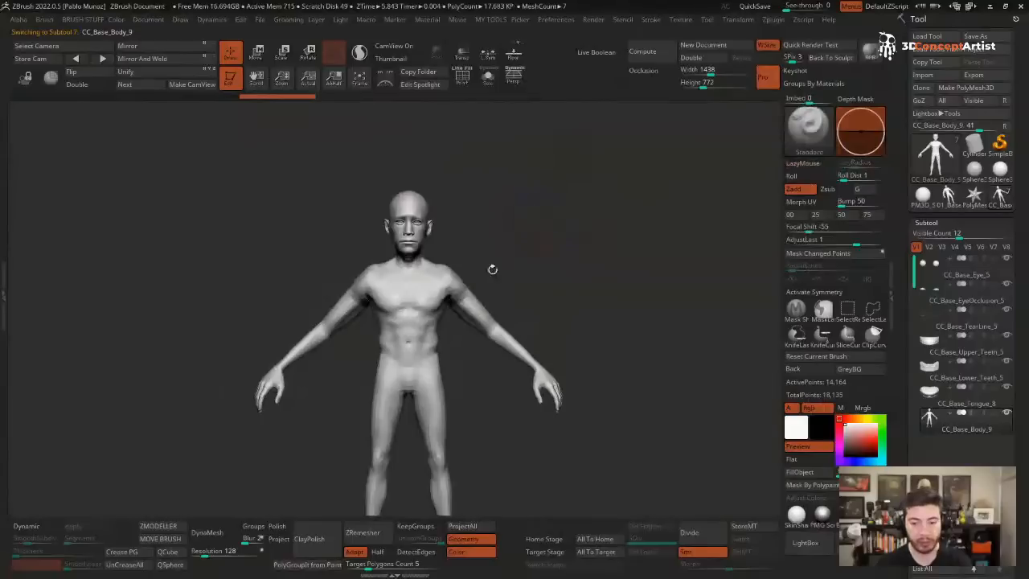
pyautogui.hotkey('shift', 'f')
pyautogui.moveTo(564, 253); pyautogui.dragTo(647, 222)
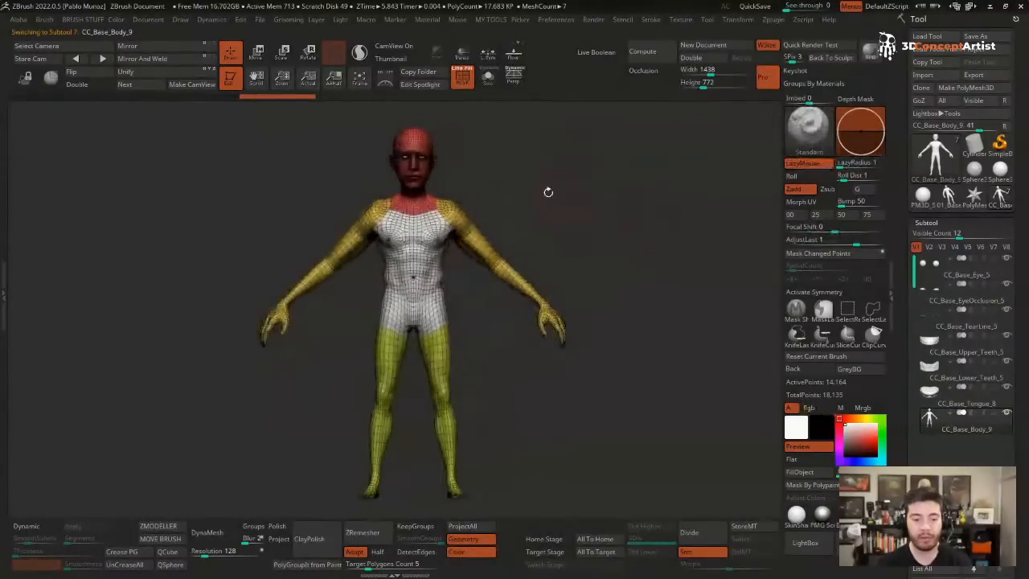
# - Activate X symmetry and reshape the sides of the torso with the Move brush
pyautogui.press('b')
pyautogui.press('m')
pyautogui.press('v')
pyautogui.press('space')
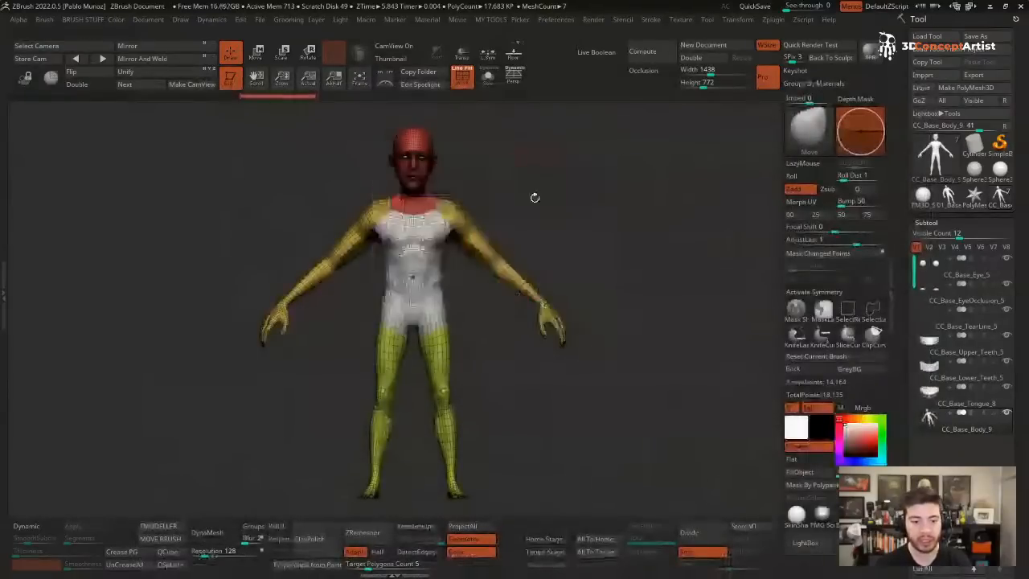
pyautogui.press('space')
pyautogui.press('x')
pyautogui.moveTo(459, 211)
pyautogui.mouseDown()
pyautogui.moveTo(453, 201)
pyautogui.moveTo(450, 260)
pyautogui.moveTo(457, 249)
pyautogui.moveTo(444, 265)
pyautogui.mouseUp()
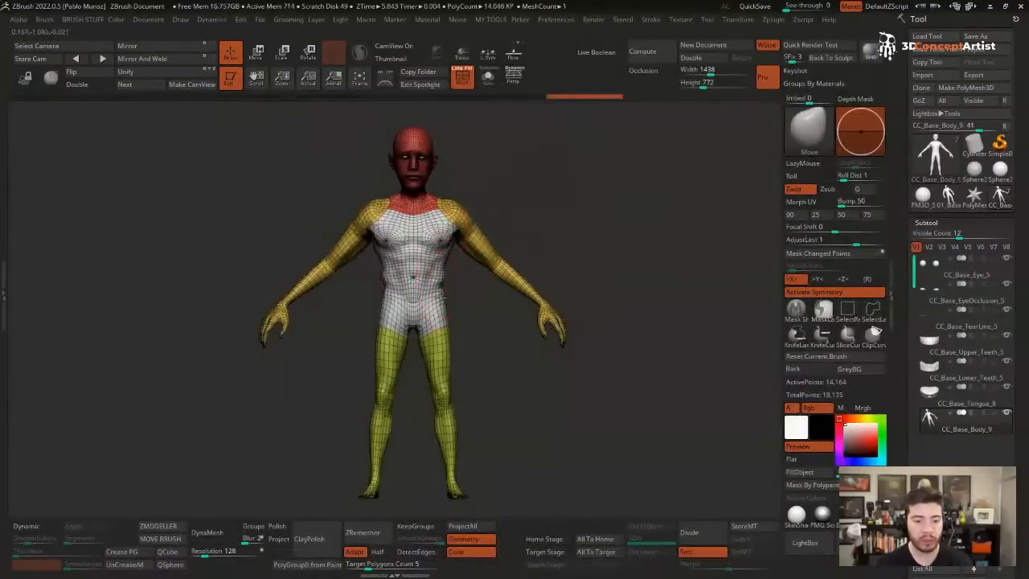
# - Step back through the recent Move strokes on the body and turn off the polyframe display
pyautogui.hotkey('ctrl', 'z')
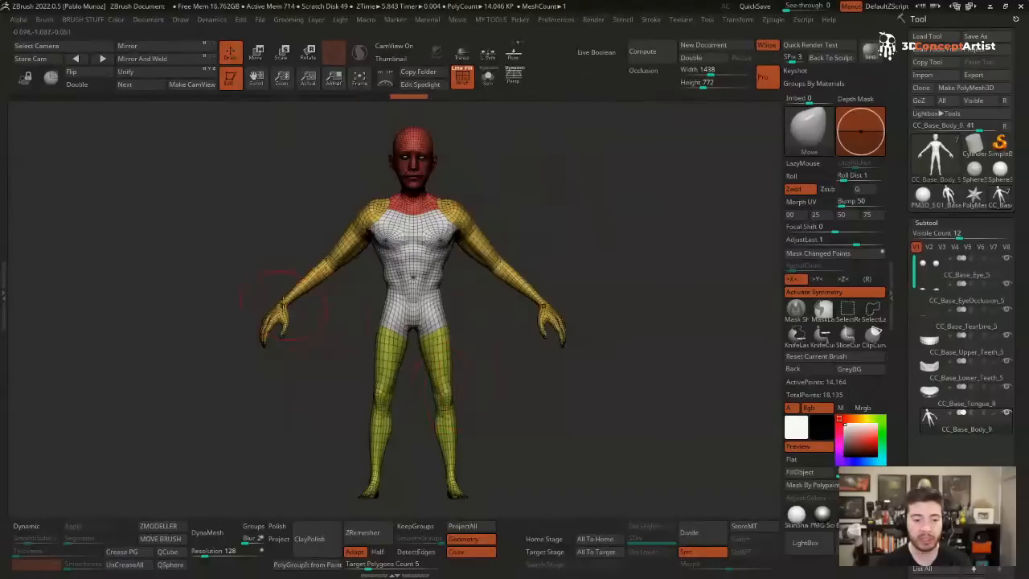
pyautogui.moveTo(358, 193)
pyautogui.mouseDown()
pyautogui.moveTo(406, 186)
pyautogui.moveTo(393, 189)
pyautogui.moveTo(447, 217)
pyautogui.mouseUp()
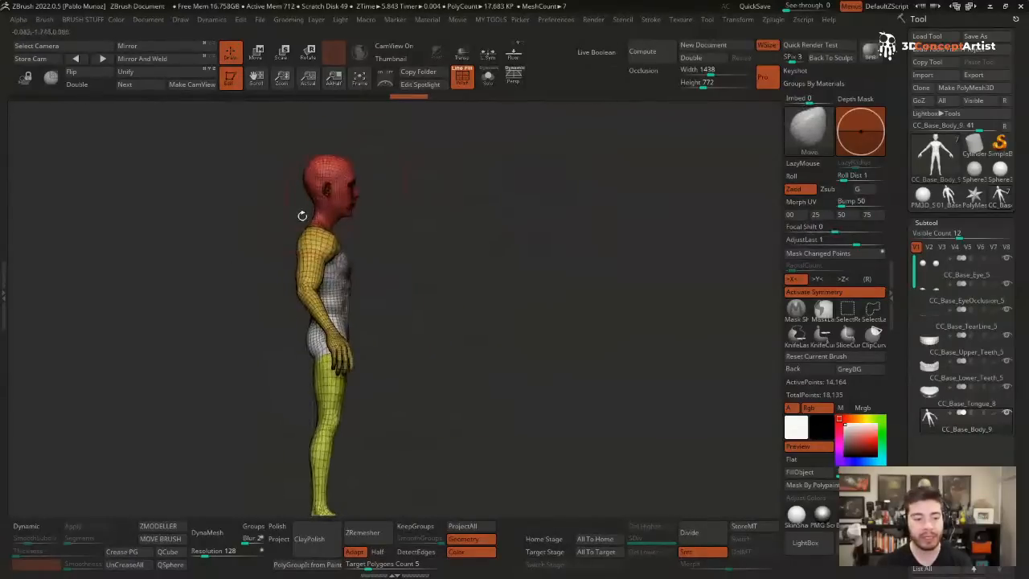
pyautogui.hotkey('ctrl', 'shift', 'z')
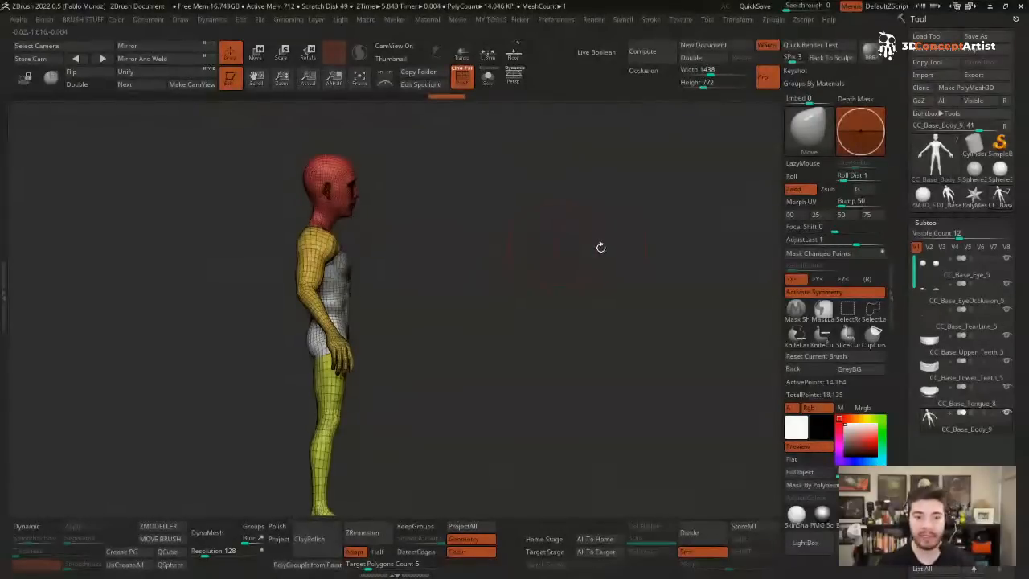
pyautogui.moveTo(601, 247); pyautogui.dragTo(561, 253)
pyautogui.keyDown('alt'); pyautogui.moveTo(503, 232); pyautogui.dragTo(585, 200); pyautogui.keyUp('alt')
pyautogui.hotkey('shift', 'f')
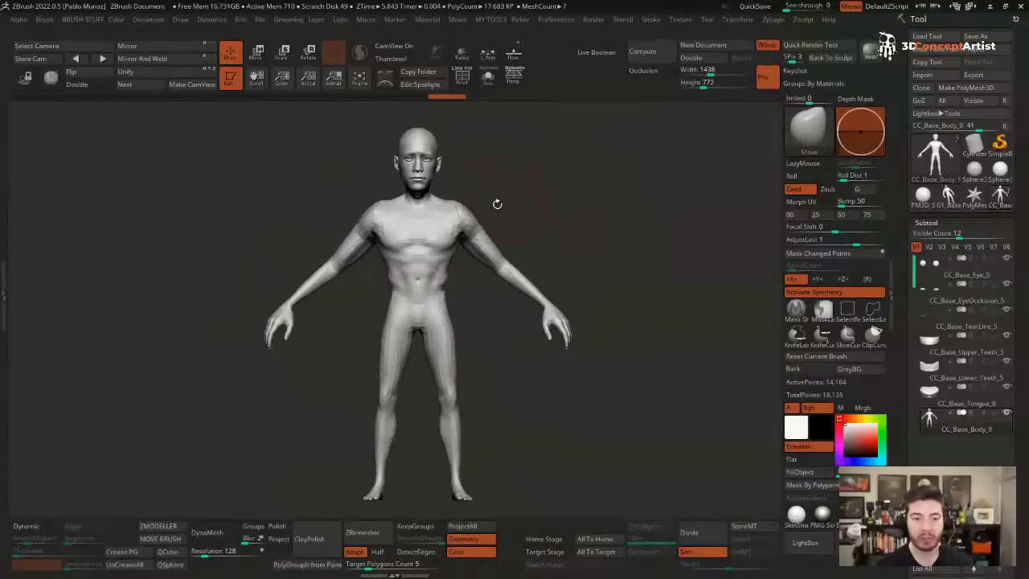
# - Switch to the 01_Base tool and inspect its full figure with the polyframe temporarily displayed
pyautogui.click(956, 196)
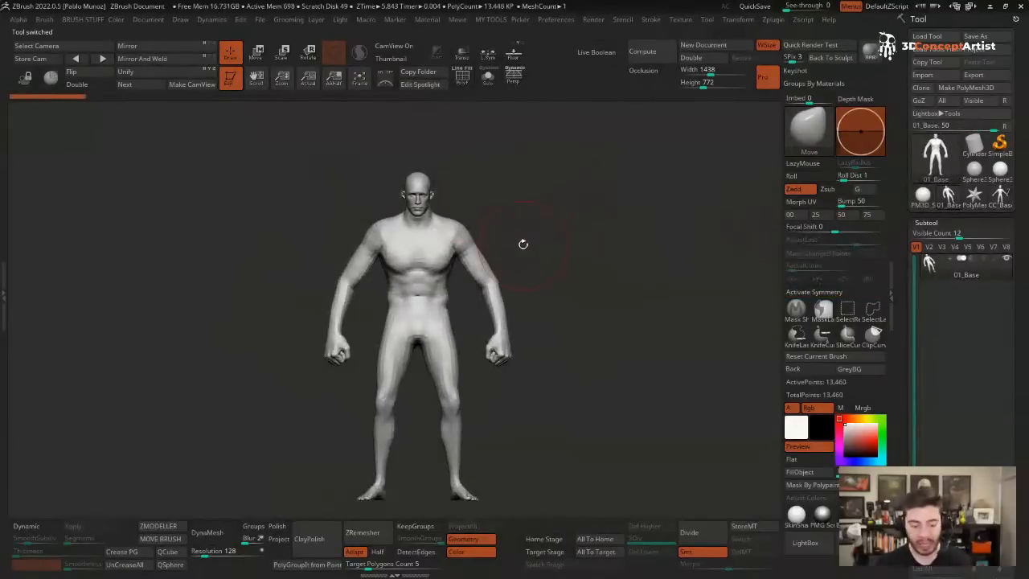
pyautogui.hotkey('shift', 'f')
pyautogui.press('f')
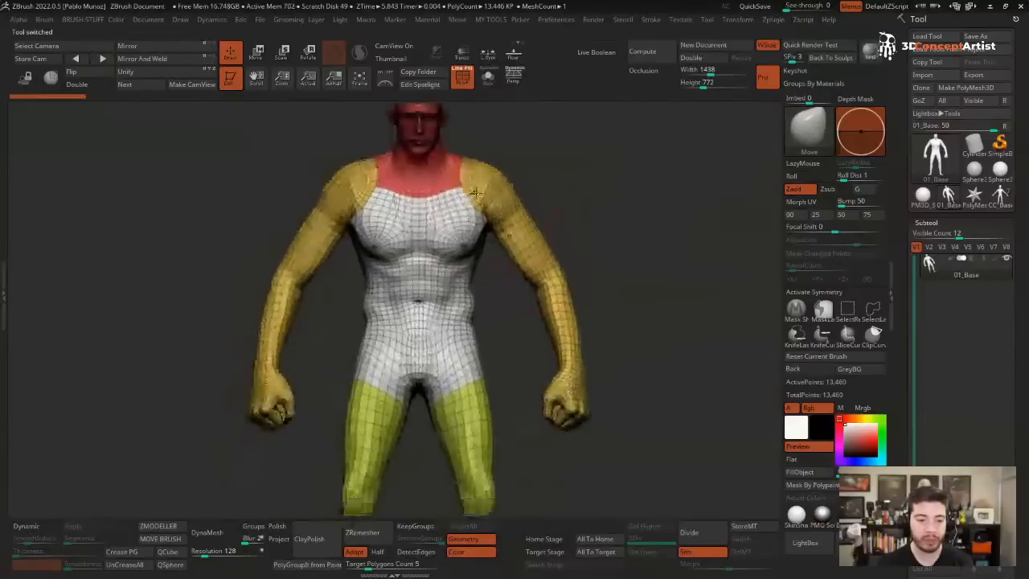
pyautogui.moveTo(475, 192); pyautogui.dragTo(497, 238, button='right')
pyautogui.moveTo(609, 188); pyautogui.dragTo(623, 213, button='right')
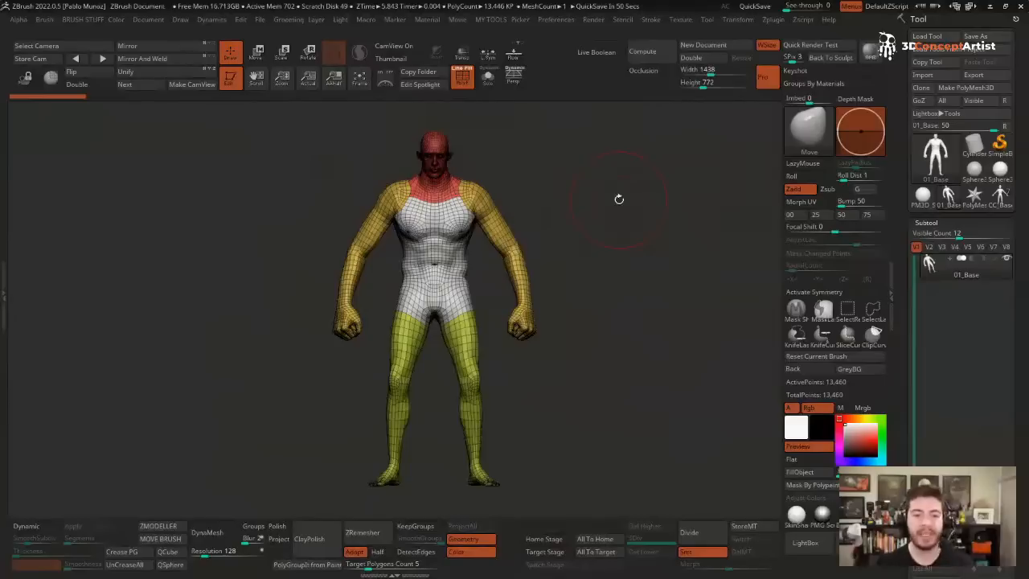
pyautogui.moveTo(568, 157); pyautogui.dragTo(556, 205)
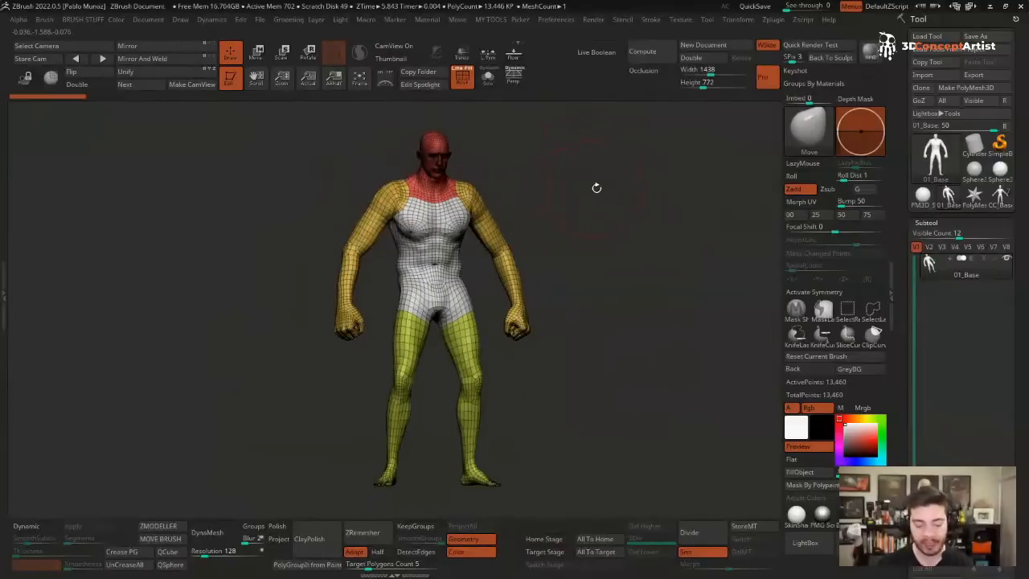
pyautogui.moveTo(601, 177); pyautogui.dragTo(598, 237)
pyautogui.hotkey('shift', 'f')
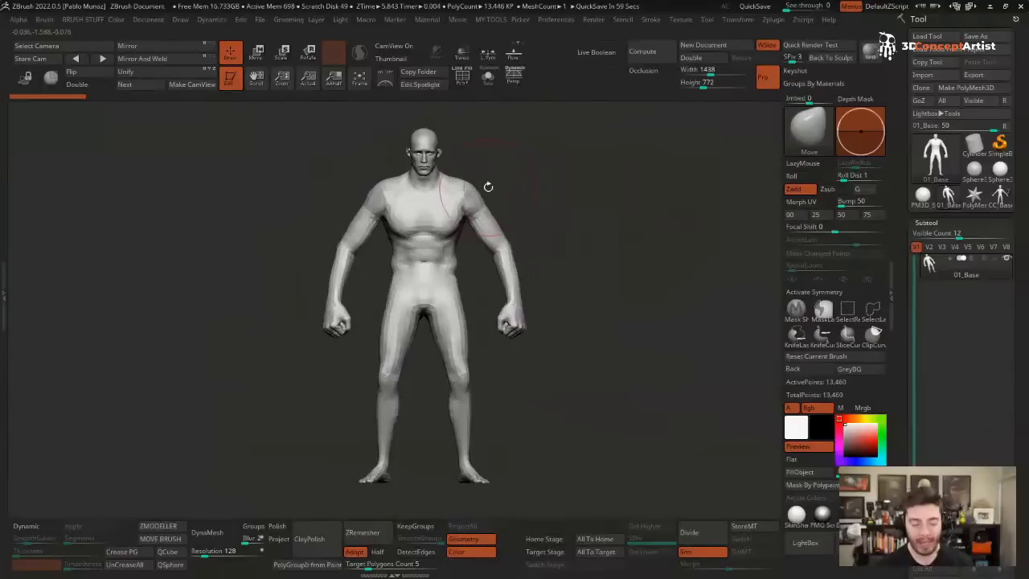
# - Look over the base meshes in LightBox's tool library, then close it and return to the 01_Base figure
pyautogui.press(',')
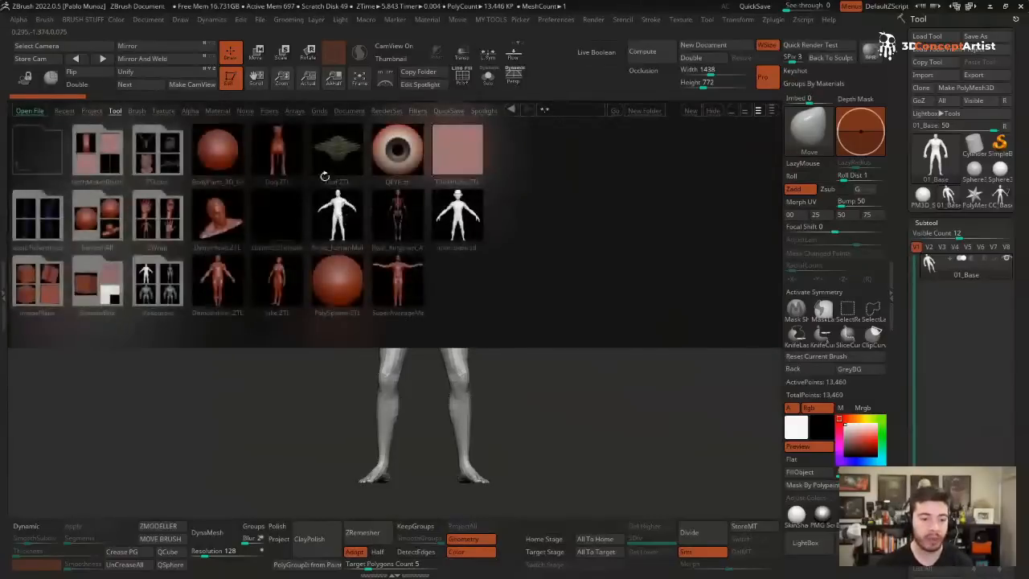
pyautogui.press(',')
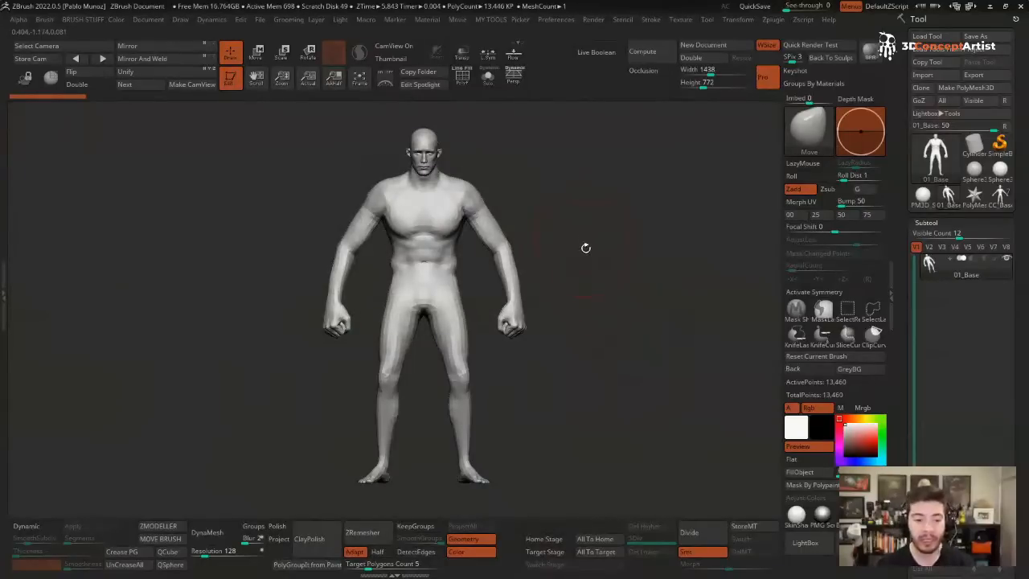
pyautogui.keyDown('alt'); pyautogui.moveTo(581, 242); pyautogui.dragTo(578, 252); pyautogui.keyUp('alt')
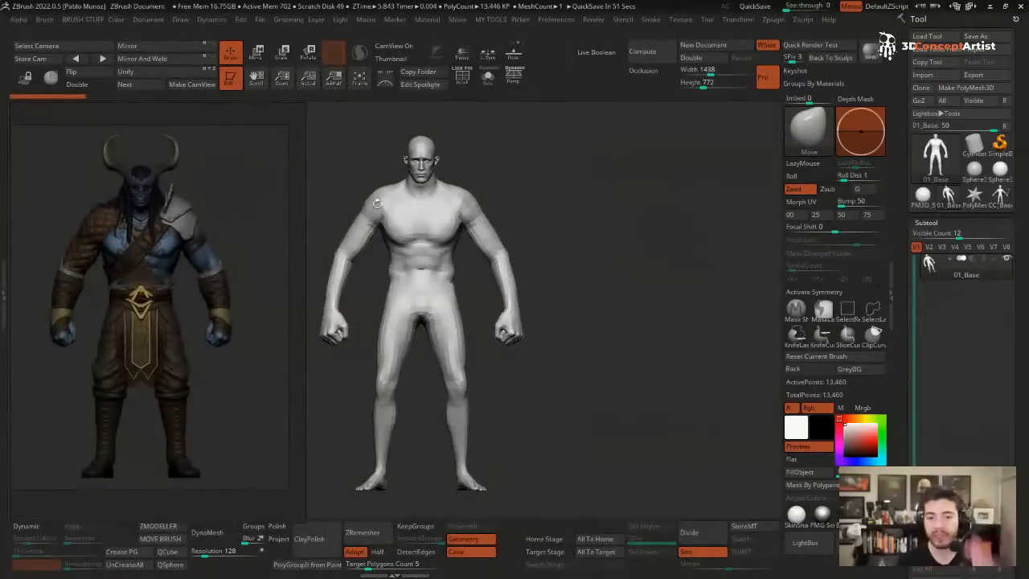
# - Set the subtool list's visible count to 5 and duplicate the 01_Base subtool
pyautogui.keyDown('alt'); pyautogui.moveTo(528, 171); pyautogui.dragTo(639, 165); pyautogui.keyUp('alt')
pyautogui.press('space')
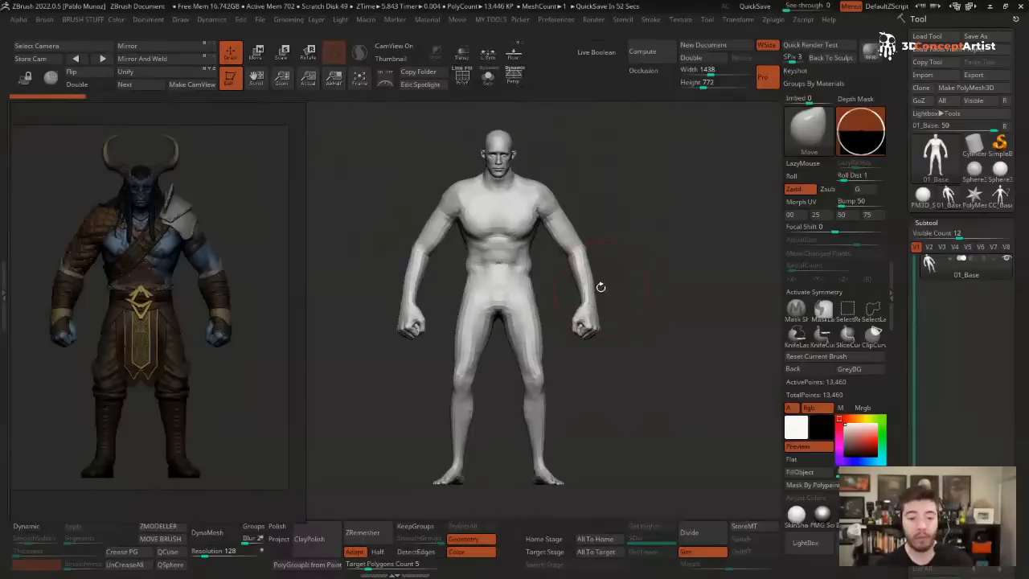
pyautogui.click(241, 208)
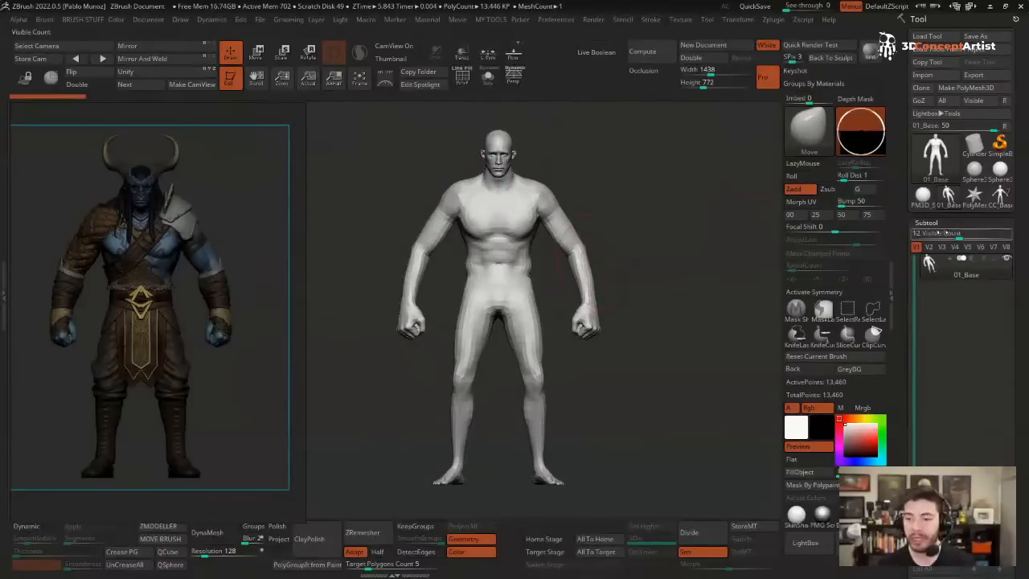
pyautogui.click(955, 232)
pyautogui.moveTo(955, 231); pyautogui.dragTo(927, 151)
pyautogui.click(955, 419)
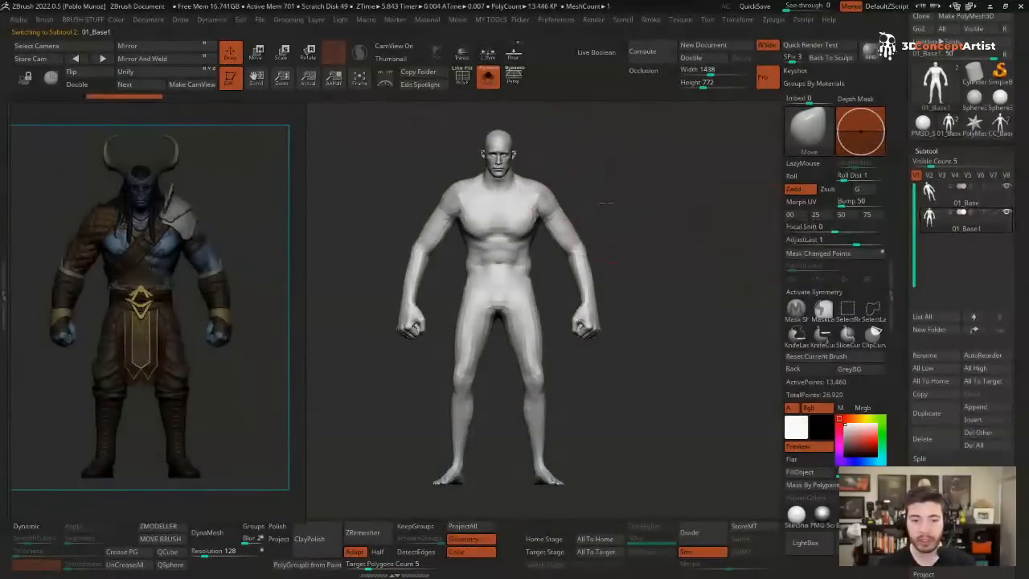
# - Subdivide the duplicated body 01_Base1 to SDiv 3 and delete its lower subdivision levels
pyautogui.press('p')
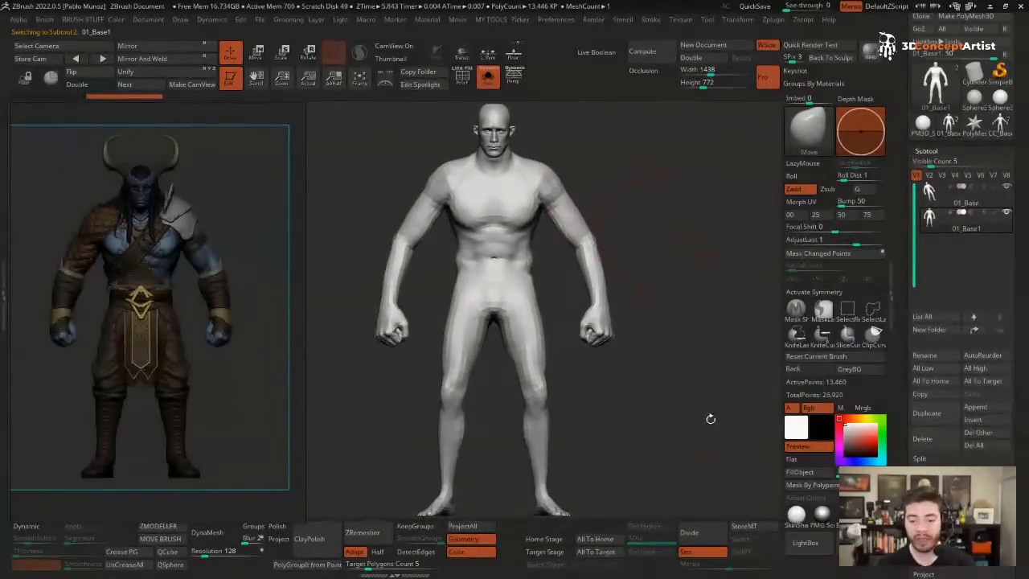
pyautogui.click(705, 537)
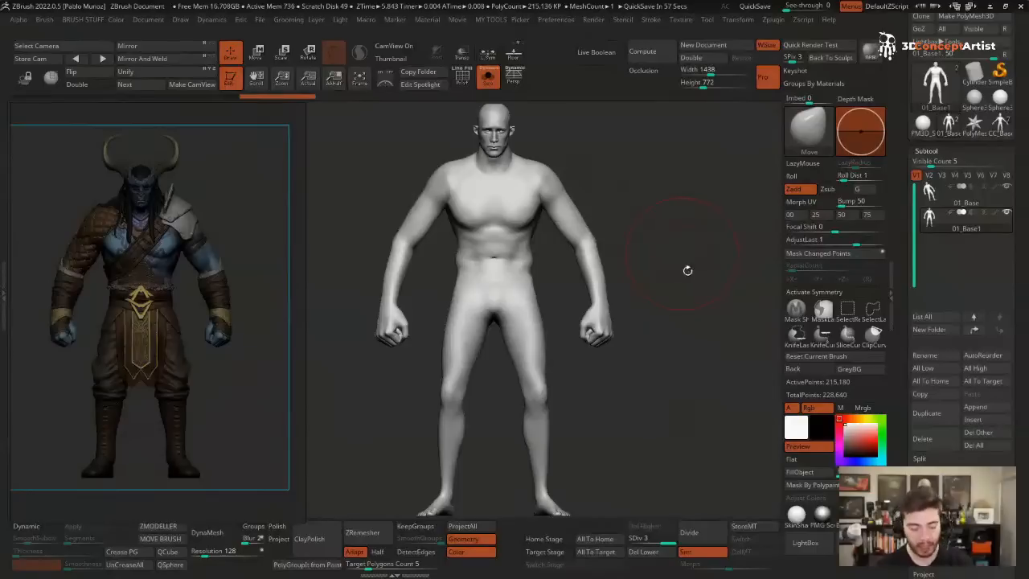
pyautogui.click(643, 552)
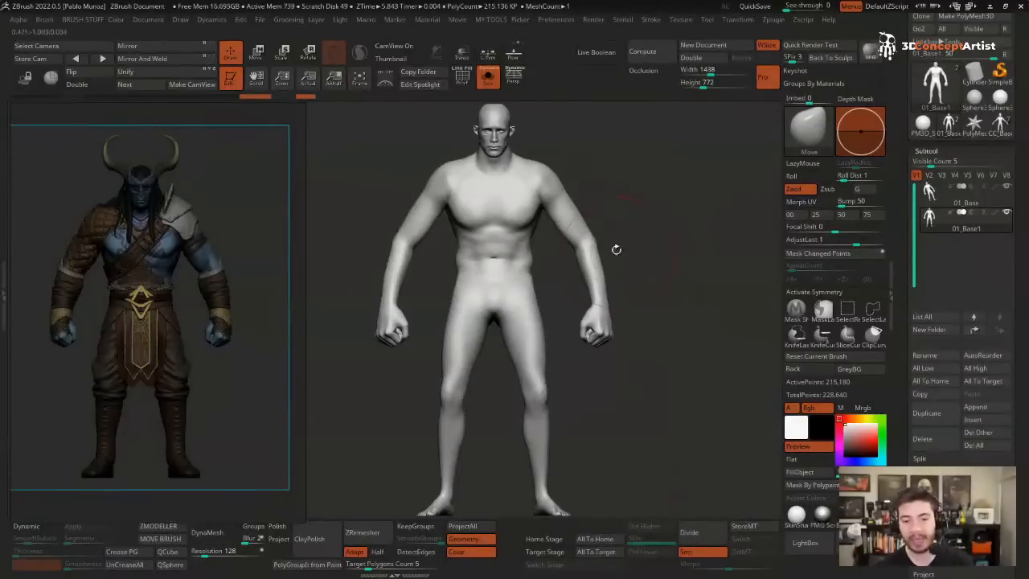
# - Examine the original 01_Base subtool's topology with the polyframe displayed, and return to the subdivided 01_Base1 duplicate
pyautogui.click(952, 201)
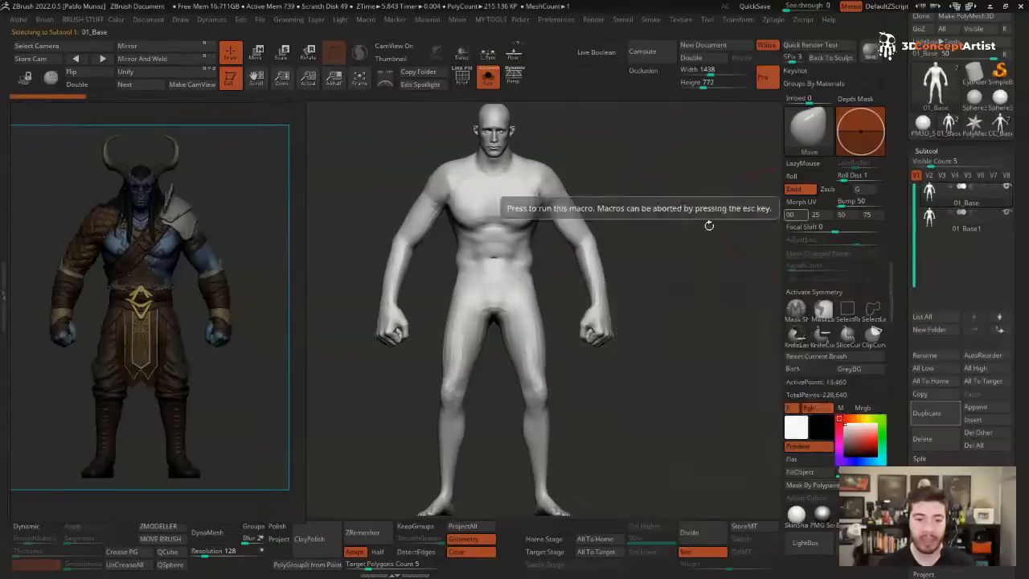
pyautogui.hotkey('shift', 'f')
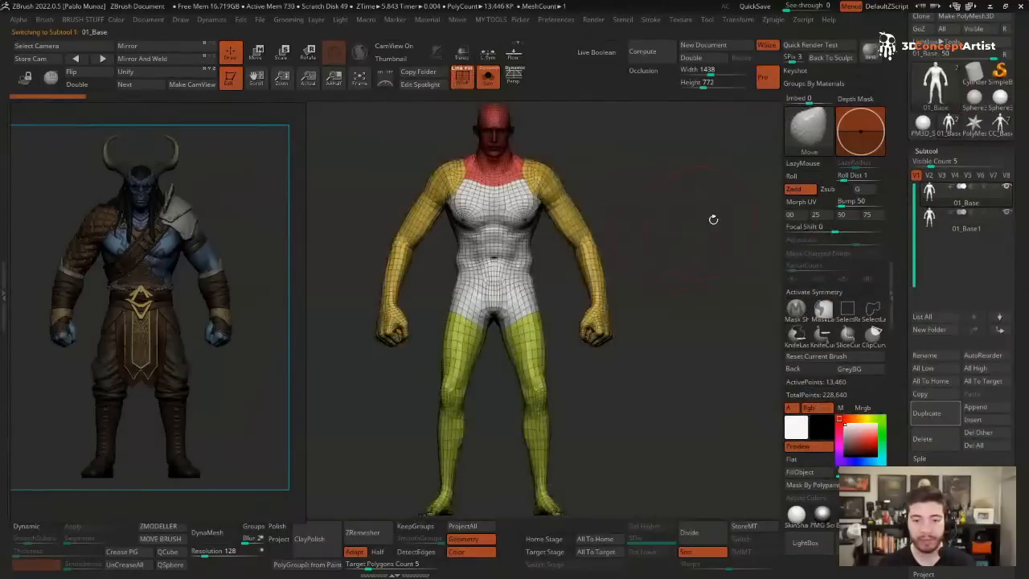
pyautogui.click(970, 230)
pyautogui.hotkey('shift', 'f')
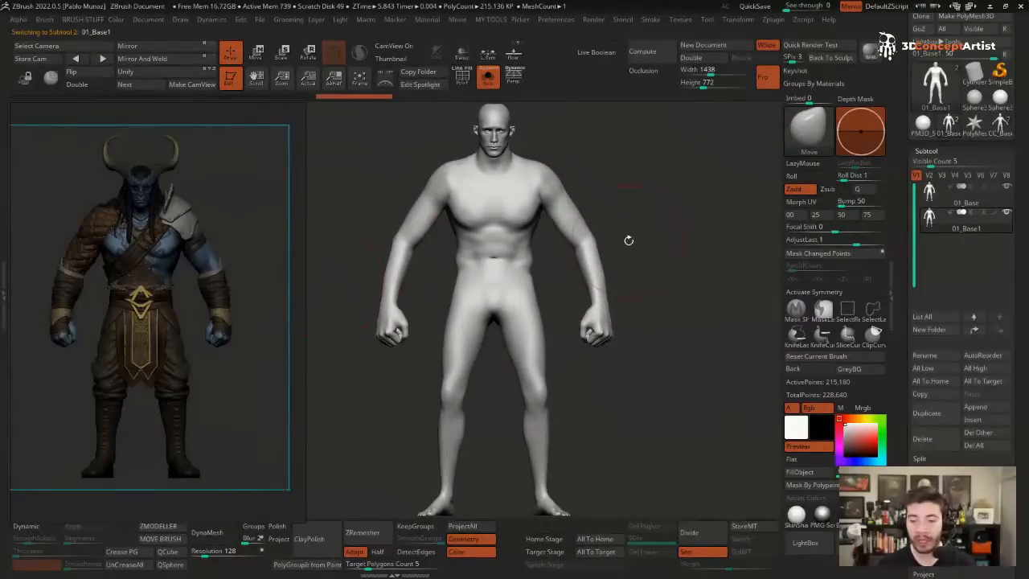
# - Activate X symmetry on 01_Base1 and make SelectLasso the active selection brush
pyautogui.keyDown('alt'); pyautogui.moveTo(645, 250); pyautogui.dragTo(649, 239); pyautogui.keyUp('alt')
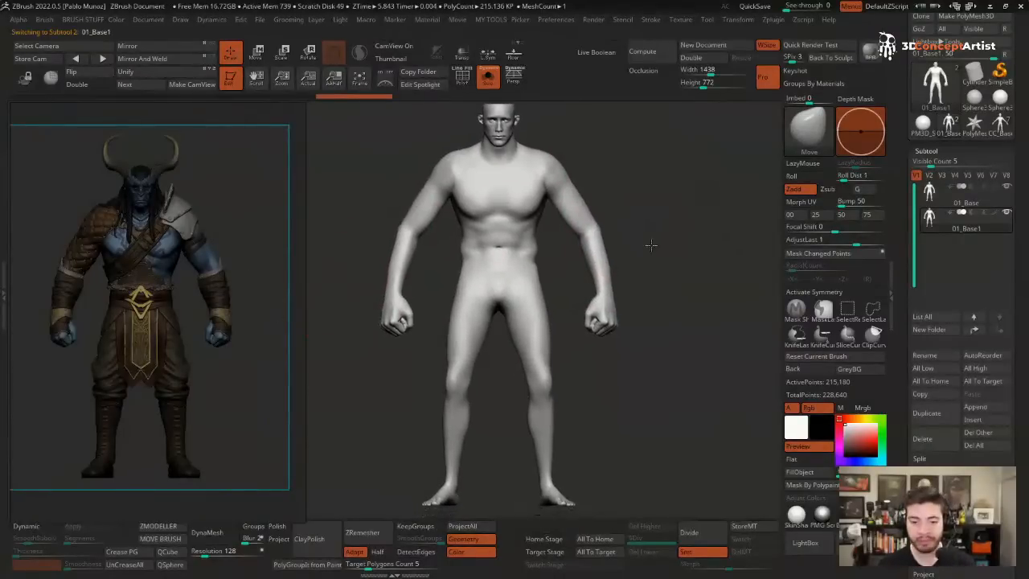
pyautogui.click(842, 294)
pyautogui.moveTo(651, 246); pyautogui.dragTo(631, 268)
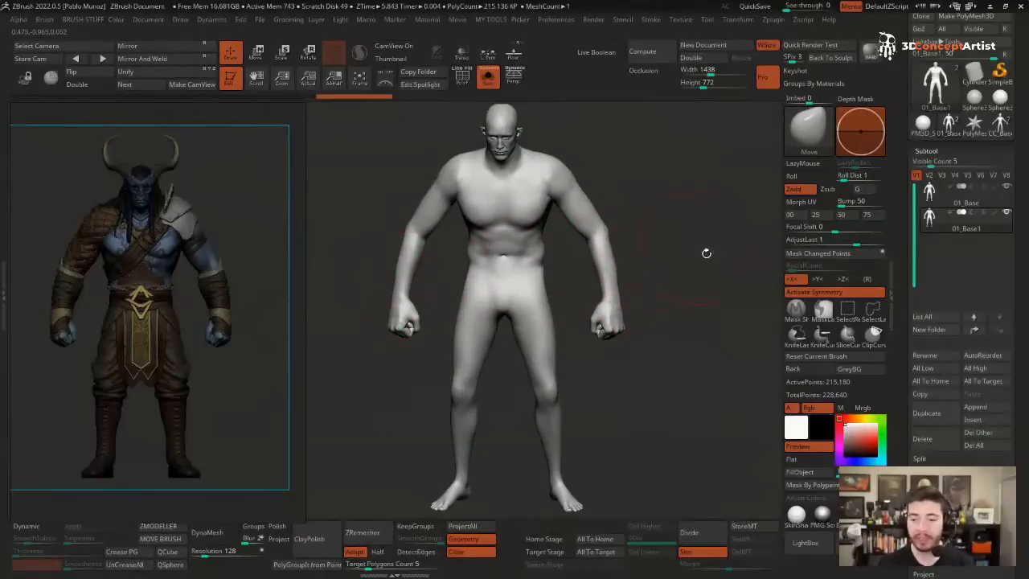
pyautogui.click(873, 313)
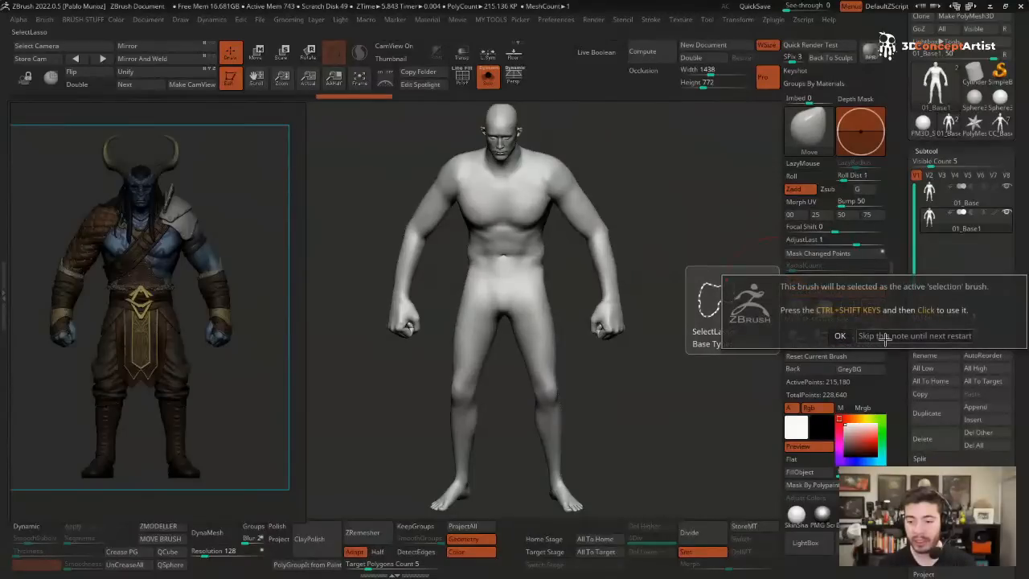
pyautogui.click(884, 336)
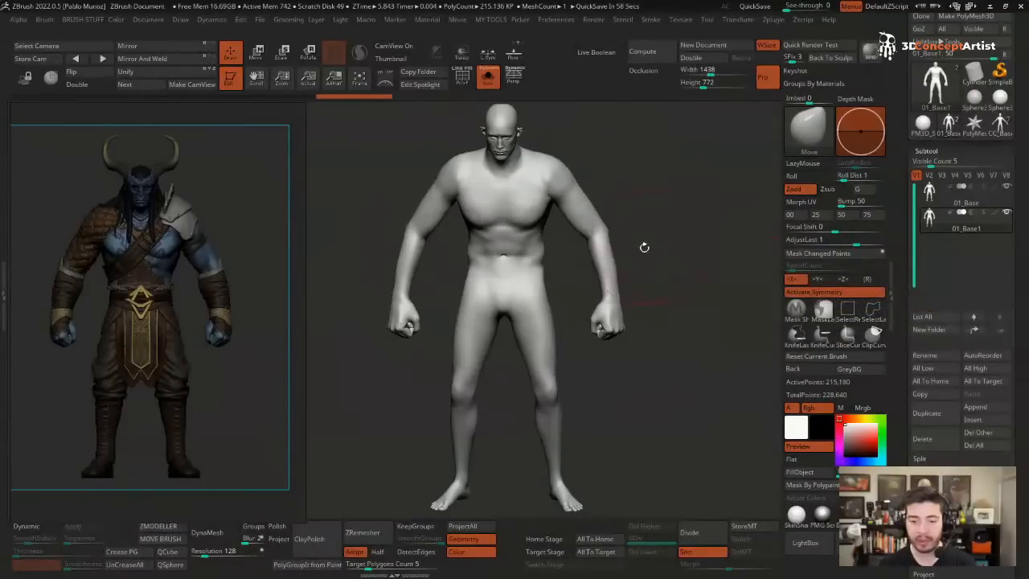
# - Isolate both forearms of 01_Base1 from elbow to wrist with symmetrical SelectLasso selections
pyautogui.hotkey('ctrl', 'shift')
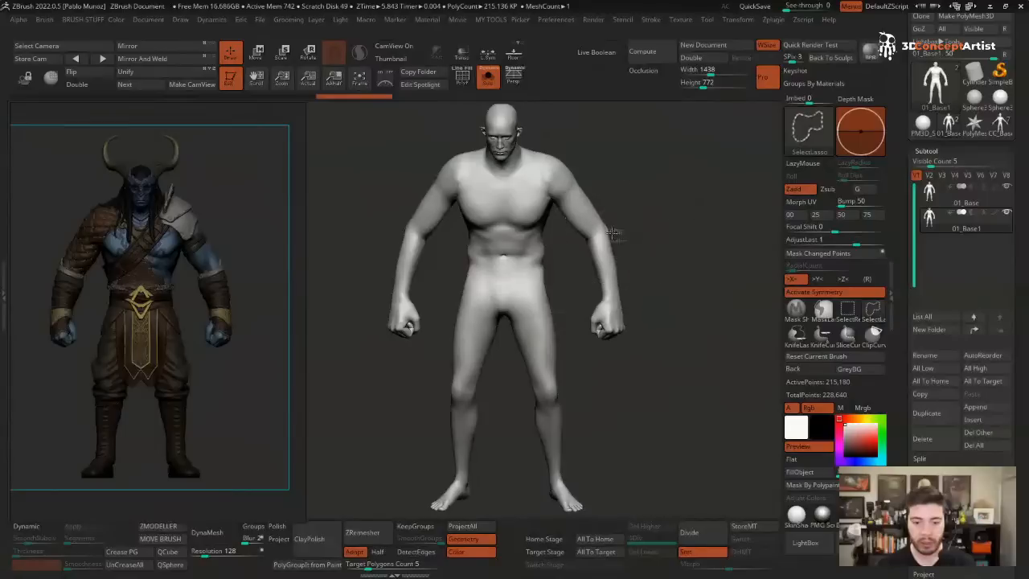
pyautogui.moveTo(603, 237)
pyautogui.keyDown('ctrl'); pyautogui.keyDown('shift'); pyautogui.mouseDown()
pyautogui.moveTo(583, 295)
pyautogui.moveTo(643, 299)
pyautogui.moveTo(675, 346)
pyautogui.moveTo(643, 289)
pyautogui.mouseUp(); pyautogui.keyUp('shift'); pyautogui.keyUp('ctrl')
pyautogui.keyDown('ctrl'); pyautogui.keyDown('shift'); pyautogui.click(650, 292); pyautogui.keyUp('shift'); pyautogui.keyUp('ctrl')
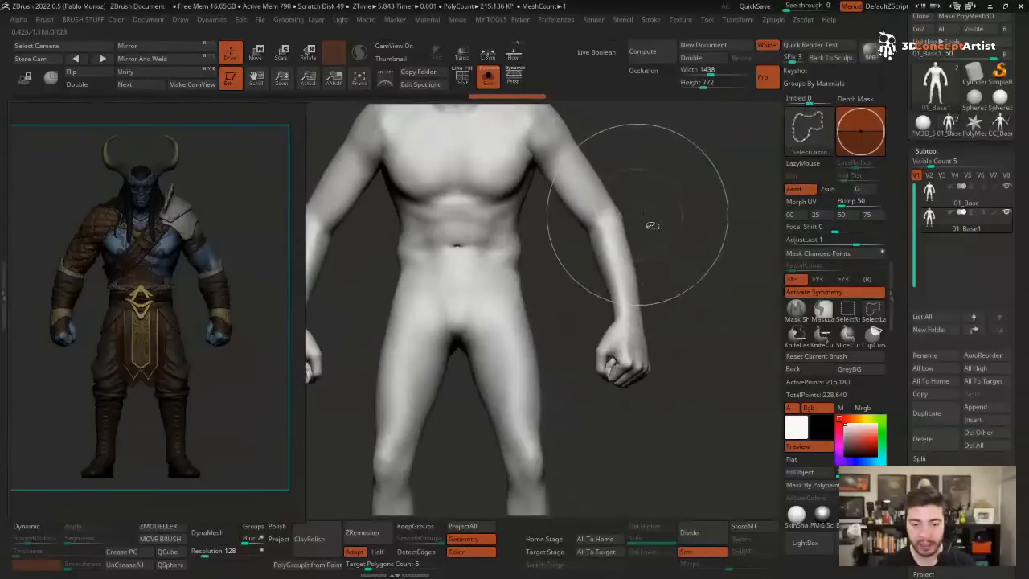
pyautogui.moveTo(637, 214)
pyautogui.keyDown('ctrl'); pyautogui.keyDown('shift'); pyautogui.mouseDown()
pyautogui.moveTo(587, 227)
pyautogui.moveTo(607, 341)
pyautogui.moveTo(642, 265)
pyautogui.moveTo(639, 218)
pyautogui.moveTo(661, 220)
pyautogui.mouseUp(); pyautogui.keyUp('shift'); pyautogui.keyUp('ctrl')
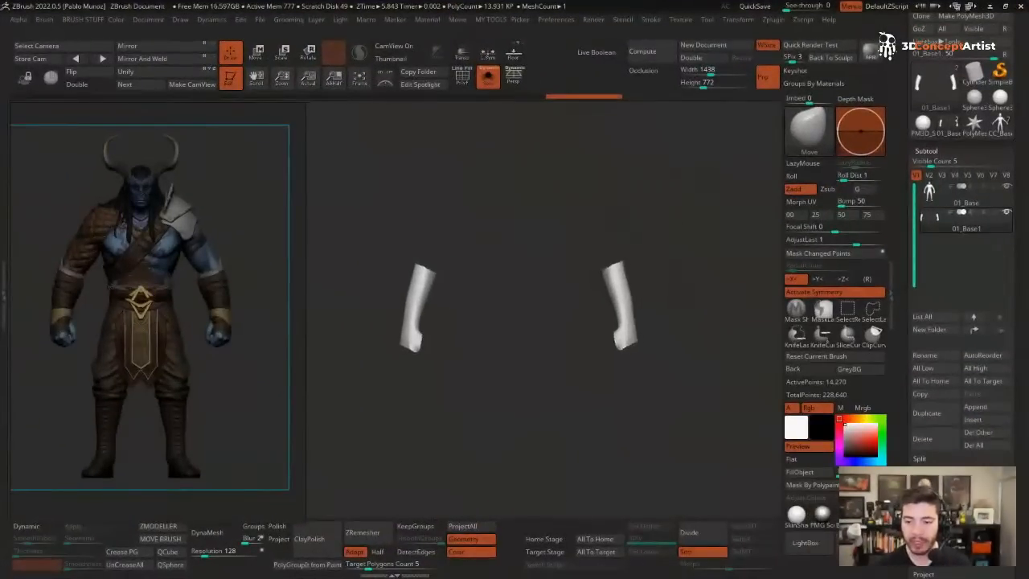
pyautogui.click(664, 242)
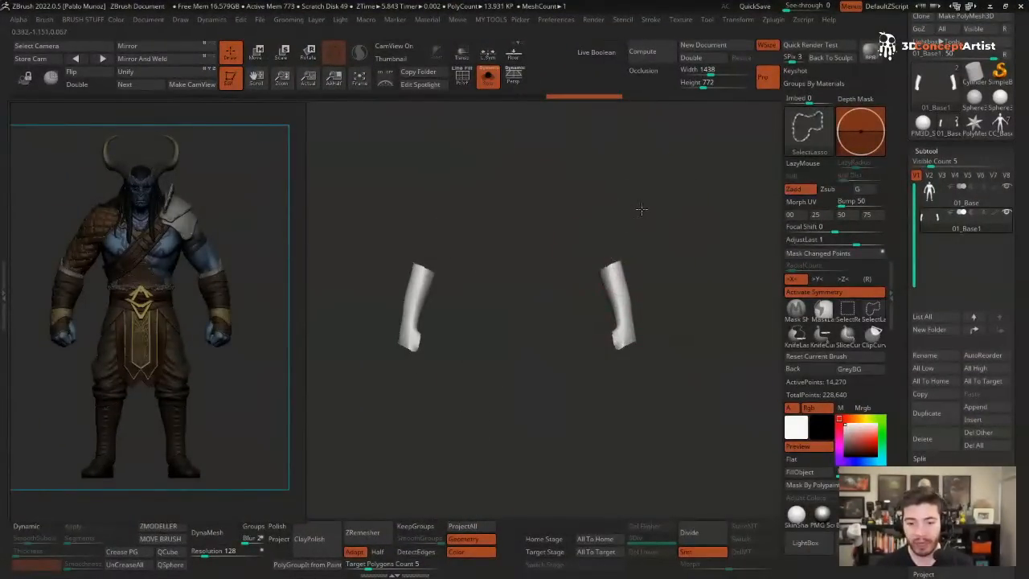
pyautogui.click(687, 244)
pyautogui.keyDown('alt'); pyautogui.moveTo(675, 225); pyautogui.dragTo(655, 213); pyautogui.keyUp('alt')
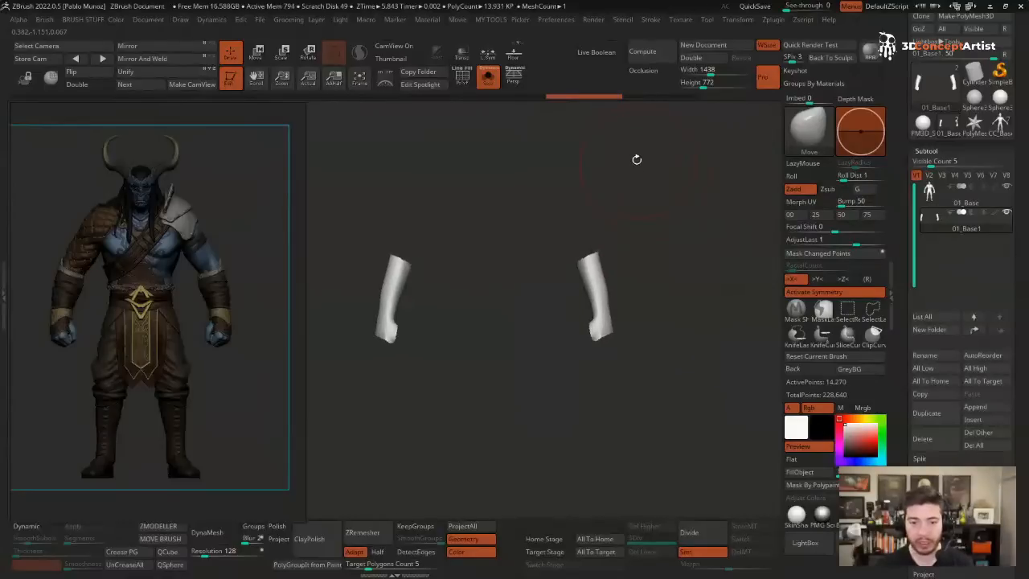
# - Use Split Hidden to separate the isolated forearms from the rest of the body into their own subtool
pyautogui.press('space')
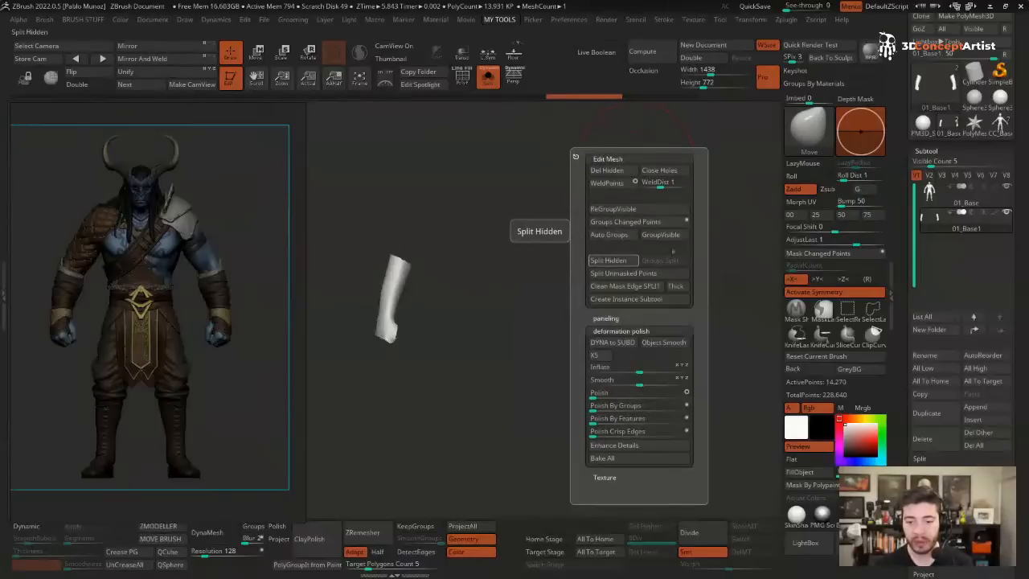
pyautogui.click(611, 260)
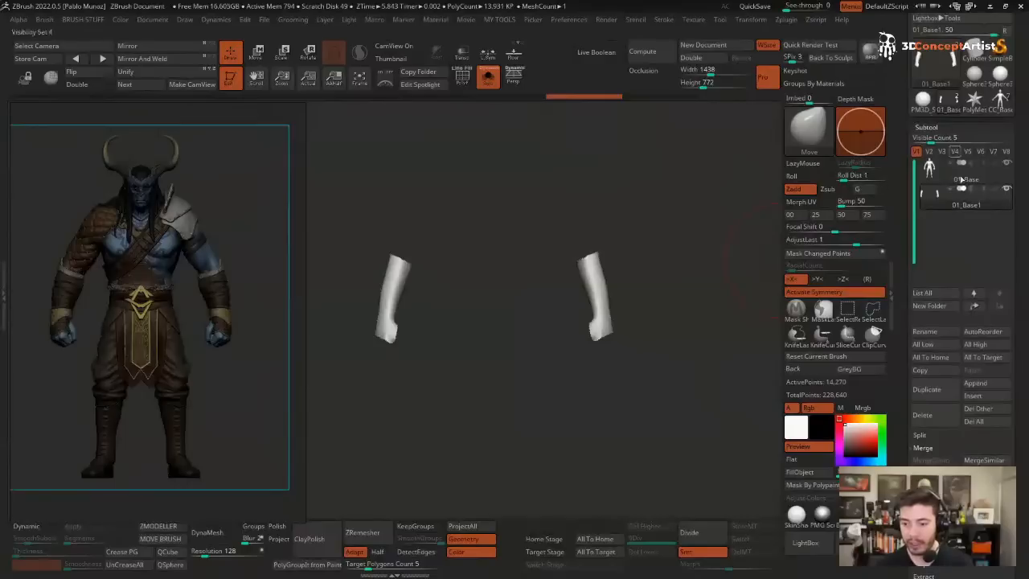
pyautogui.click(919, 435)
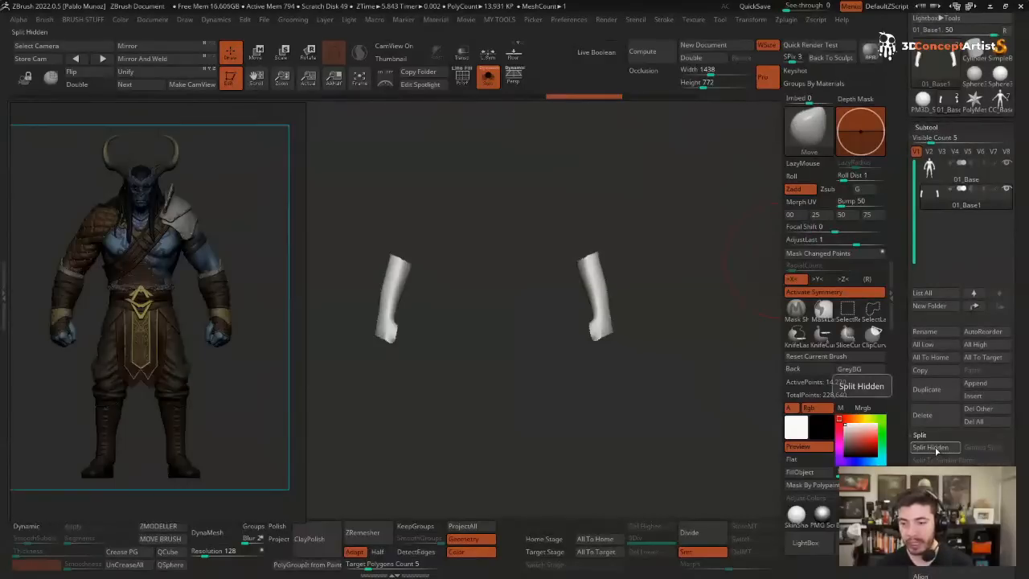
pyautogui.click(932, 447)
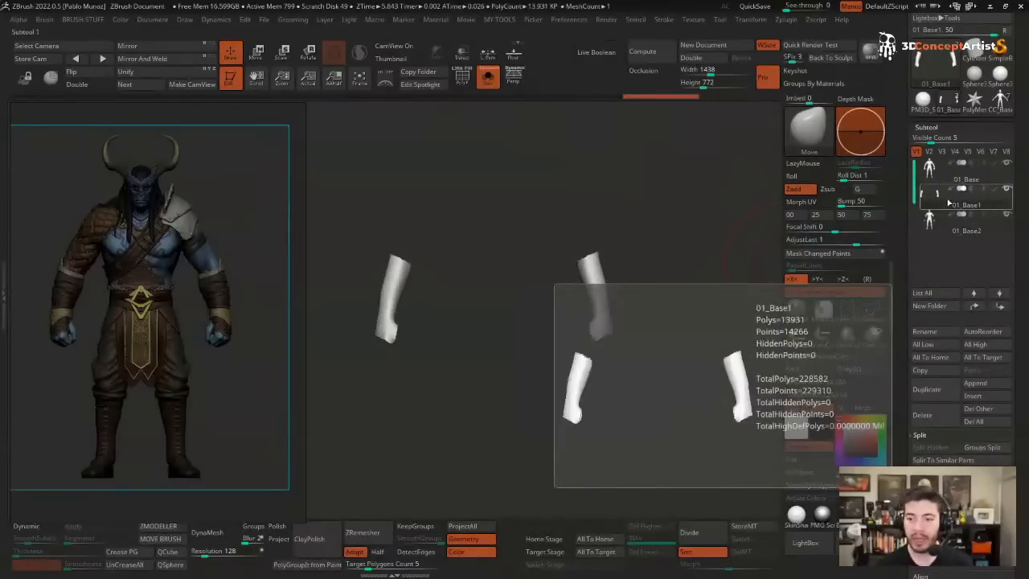
pyautogui.hotkey('alt', 's')
pyautogui.hotkey('alt', 's')
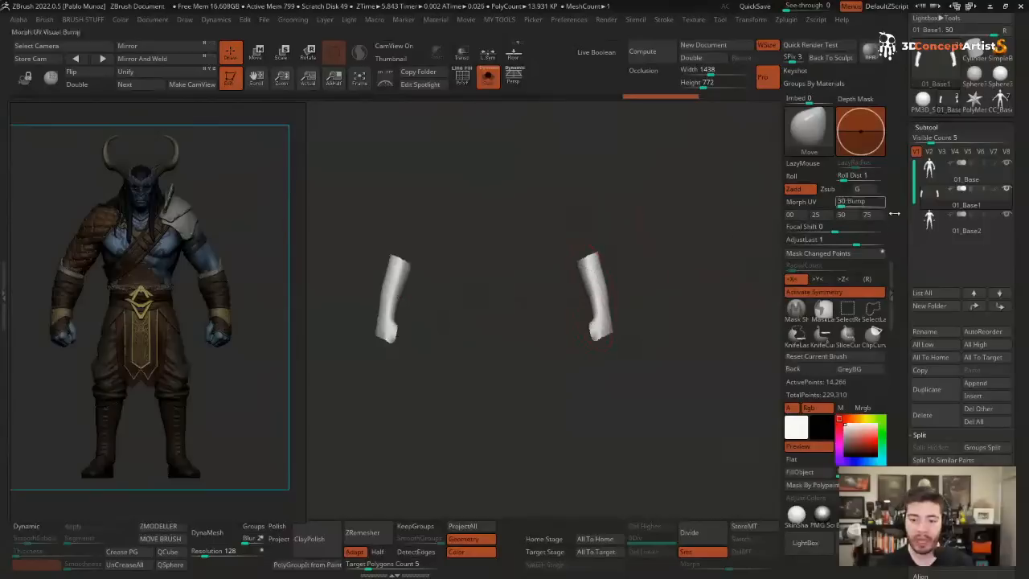
# - Isolate the trouser area of 01_Base2 from the waist to just below the knees and separate it with Split Hidden
pyautogui.click(951, 231)
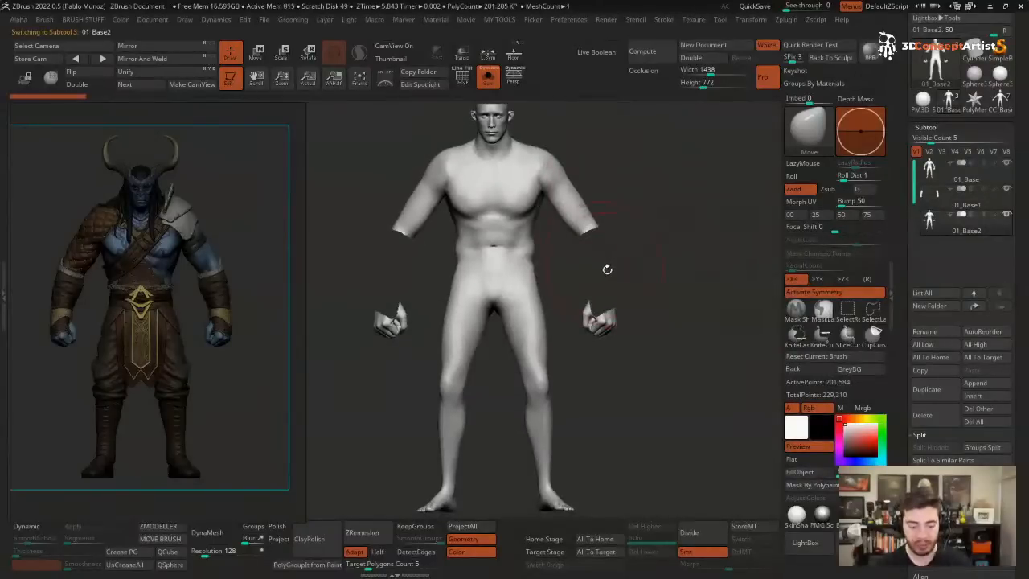
pyautogui.click(487, 245)
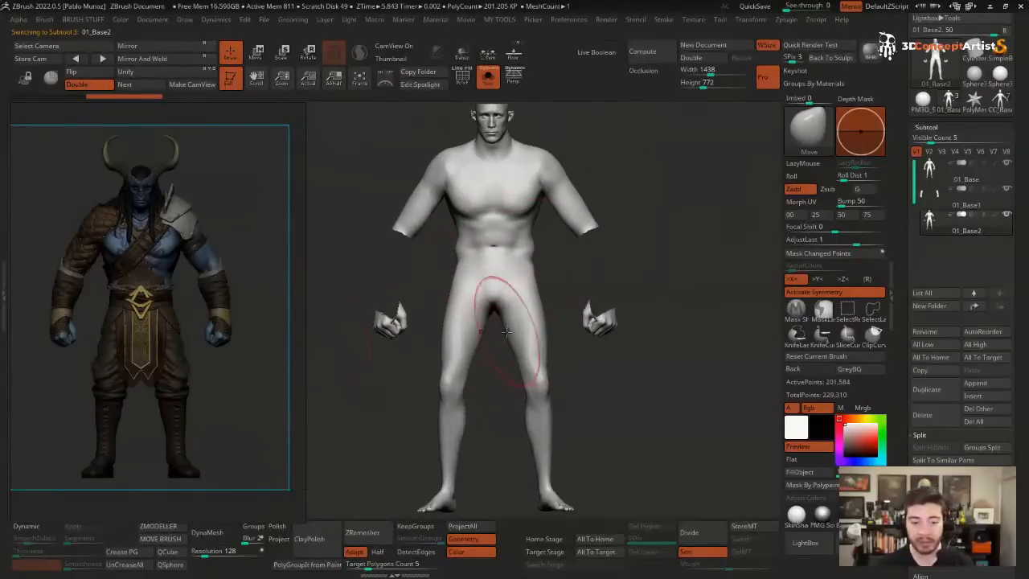
pyautogui.hotkey('ctrl', 'shift')
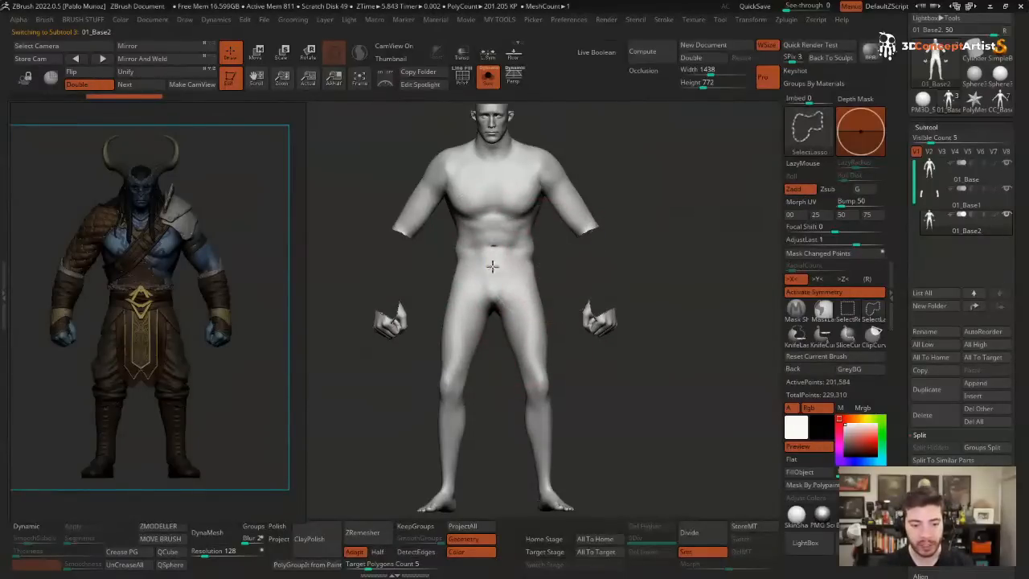
pyautogui.moveTo(492, 265)
pyautogui.keyDown('ctrl'); pyautogui.keyDown('shift'); pyautogui.mouseDown()
pyautogui.moveTo(517, 391)
pyautogui.moveTo(549, 402)
pyautogui.moveTo(543, 264)
pyautogui.mouseUp(); pyautogui.keyUp('shift'); pyautogui.keyUp('ctrl')
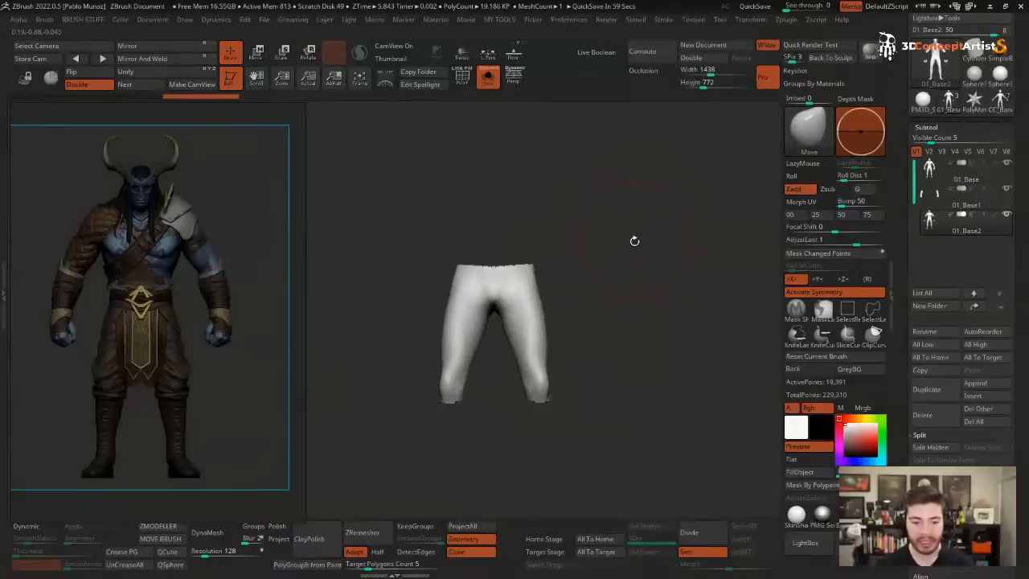
pyautogui.press('2')
pyautogui.click(604, 340)
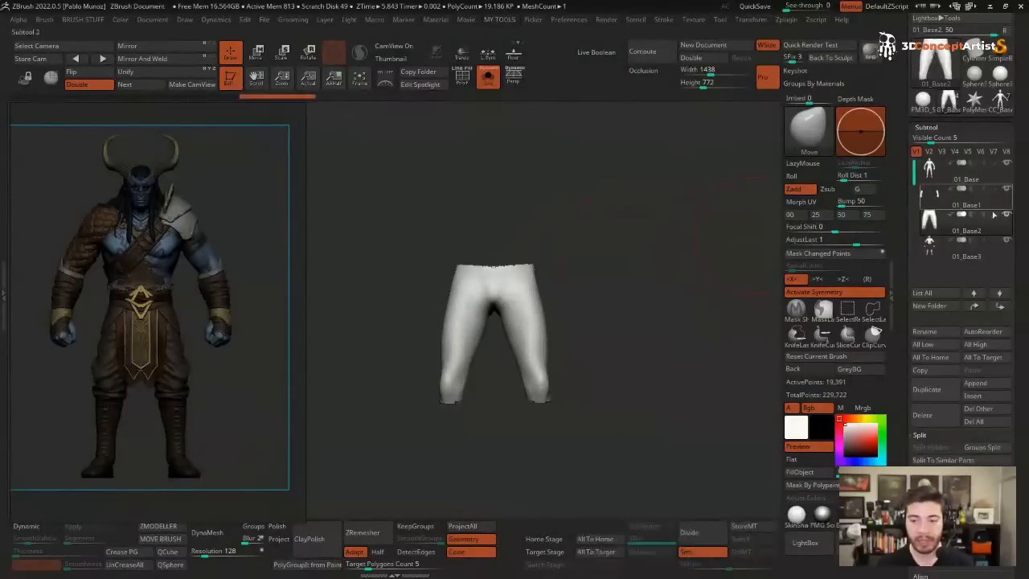
# - Isolate the lower legs of 01_Base3 from below the knees to the ankles and separate them with Split Hidden
pyautogui.click(964, 246)
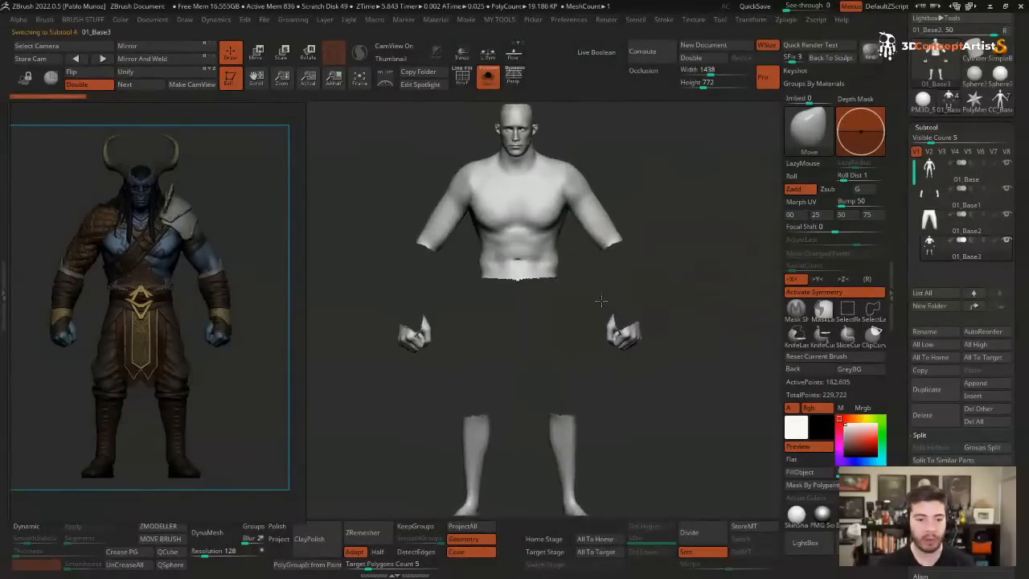
pyautogui.keyDown('alt'); pyautogui.moveTo(601, 301); pyautogui.dragTo(603, 305); pyautogui.keyUp('alt')
pyautogui.keyDown('alt'); pyautogui.moveTo(519, 391); pyautogui.dragTo(543, 373); pyautogui.keyUp('alt')
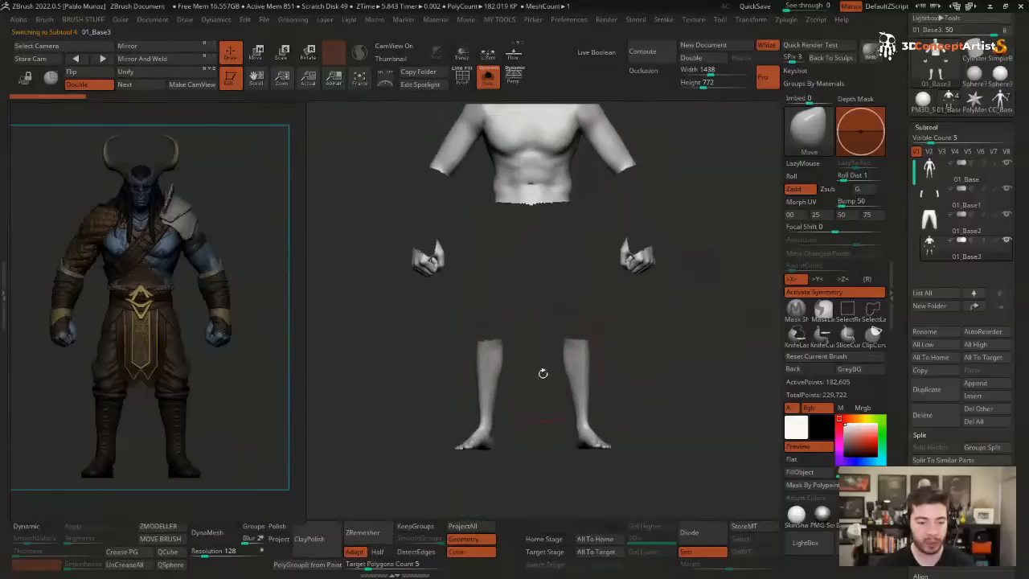
pyautogui.hotkey('ctrl', 'shift')
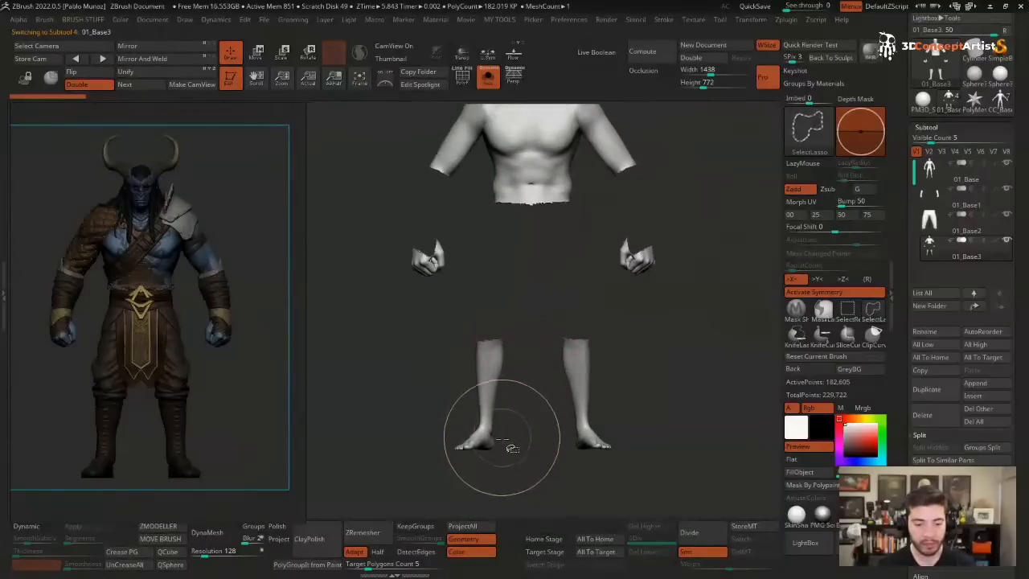
pyautogui.moveTo(483, 426)
pyautogui.keyDown('ctrl'); pyautogui.keyDown('shift'); pyautogui.mouseDown()
pyautogui.moveTo(425, 347)
pyautogui.moveTo(493, 317)
pyautogui.moveTo(550, 332)
pyautogui.moveTo(574, 425)
pyautogui.moveTo(615, 381)
pyautogui.moveTo(606, 366)
pyautogui.mouseUp(); pyautogui.keyUp('shift'); pyautogui.keyUp('ctrl')
pyautogui.press('2')
pyautogui.click(585, 341)
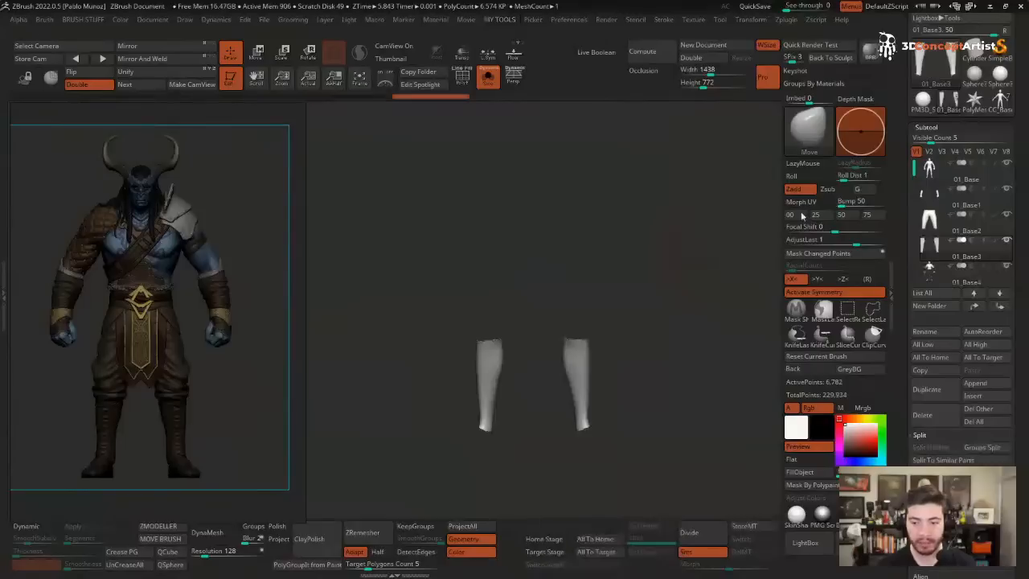
# - Isolate the feet of 01_Base4 below the ankles and separate them into their own subtool with Split Hidden
pyautogui.click(961, 286)
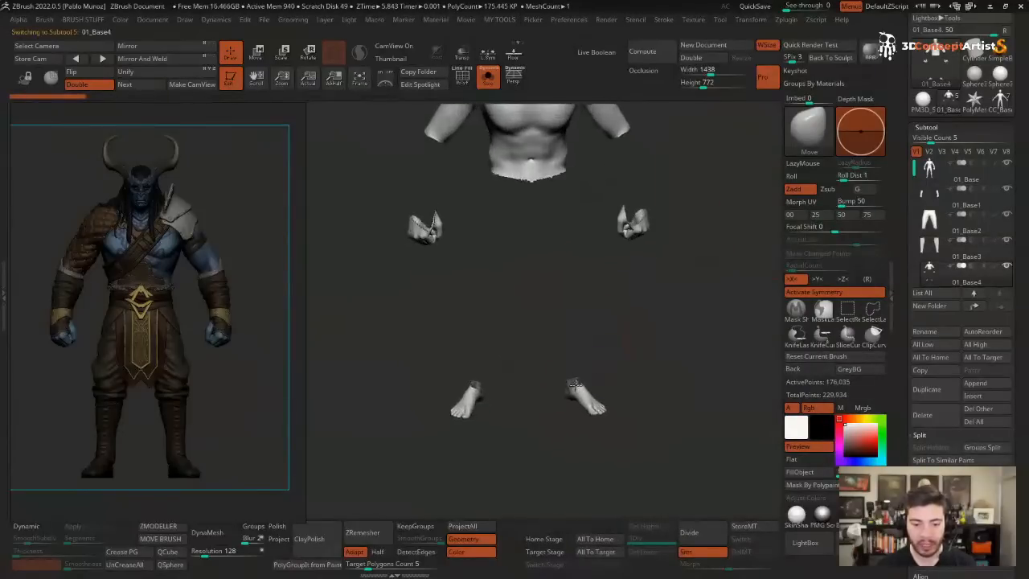
pyautogui.moveTo(570, 351)
pyautogui.keyDown('ctrl'); pyautogui.keyDown('alt'); pyautogui.keyDown('shift'); pyautogui.mouseDown()
pyautogui.moveTo(492, 335)
pyautogui.moveTo(563, 354)
pyautogui.mouseUp(); pyautogui.keyUp('shift'); pyautogui.keyUp('alt'); pyautogui.keyUp('ctrl')
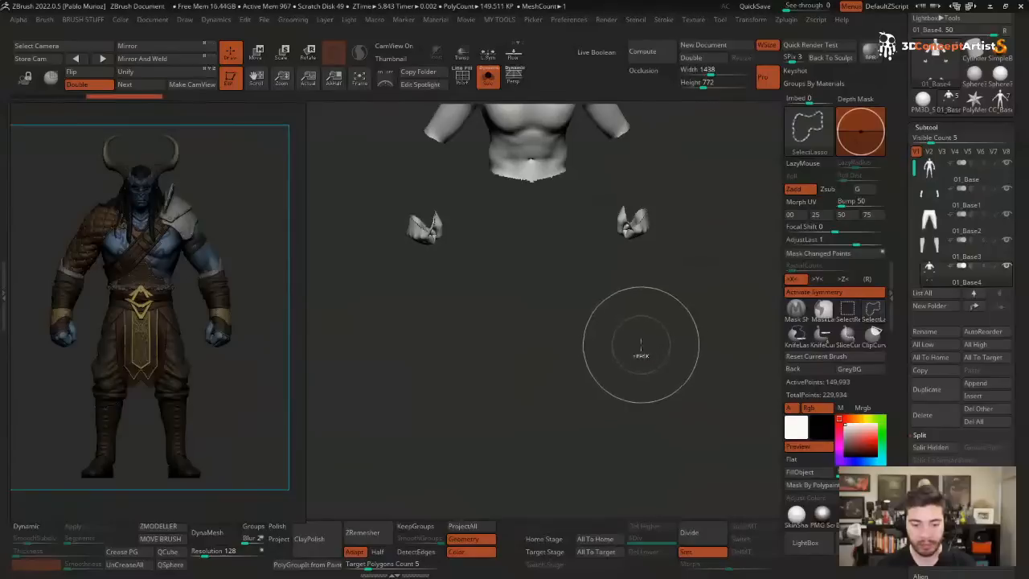
pyautogui.press('space')
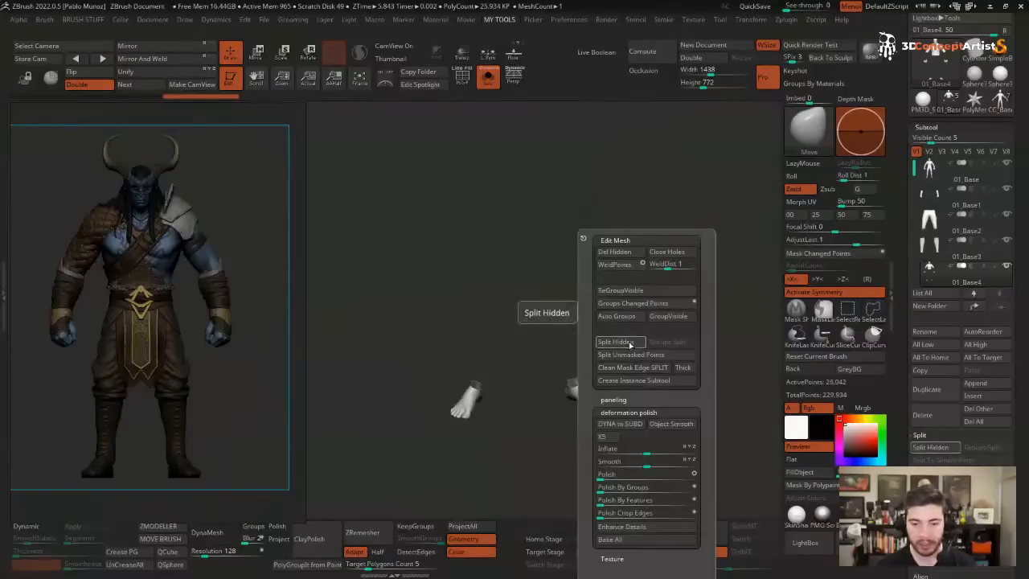
pyautogui.click(591, 343)
pyautogui.keyDown('shift'); pyautogui.moveTo(598, 323); pyautogui.dragTo(612, 304); pyautogui.keyUp('shift')
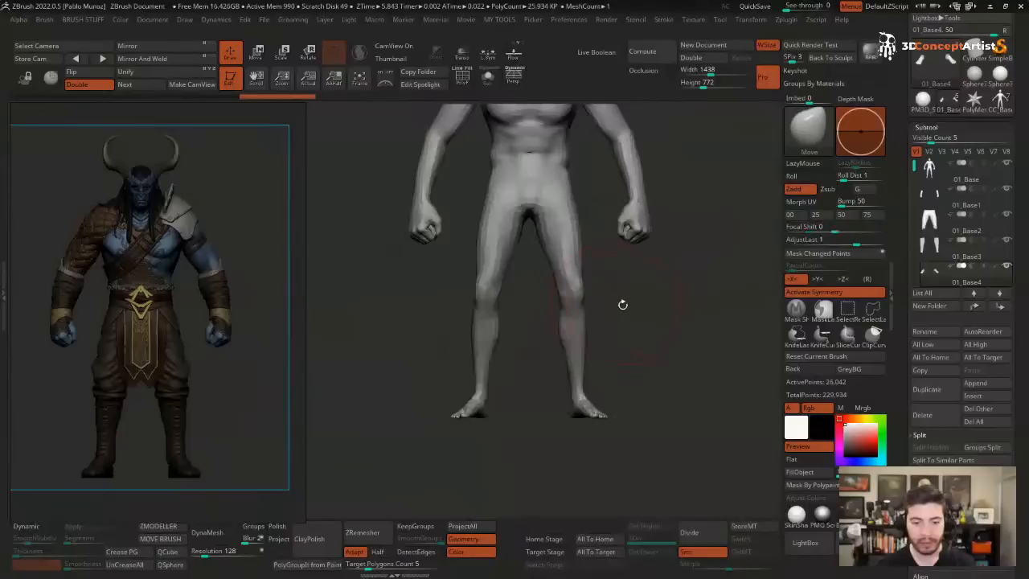
# - Set the subtool Visible Count to 11 and turn off symmetry for the remaining torso, 01_Base5
pyautogui.moveTo(933, 141); pyautogui.dragTo(955, 140)
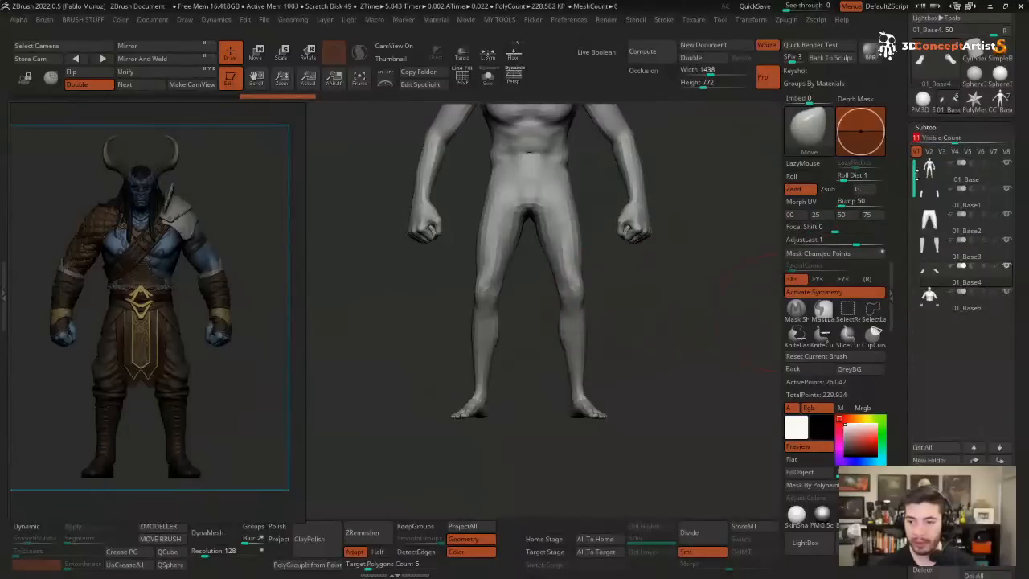
pyautogui.click(955, 315)
pyautogui.hotkey('ctrl', 'shift', 's')
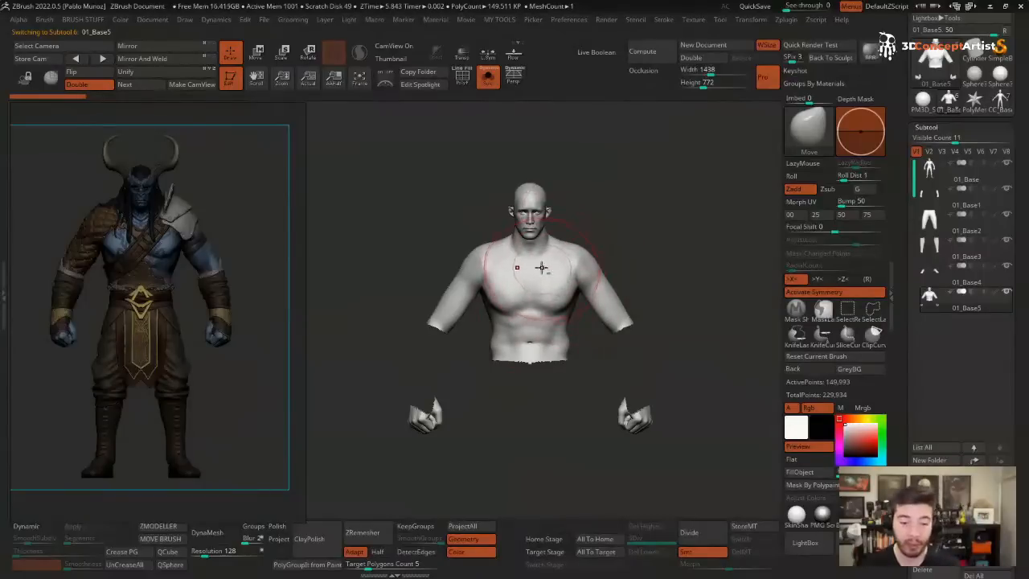
pyautogui.keyDown('ctrl'); pyautogui.moveTo(546, 269); pyautogui.dragTo(573, 303, button='right'); pyautogui.keyUp('ctrl')
pyautogui.keyDown('alt'); pyautogui.moveTo(573, 241); pyautogui.dragTo(588, 257, button='right'); pyautogui.keyUp('alt')
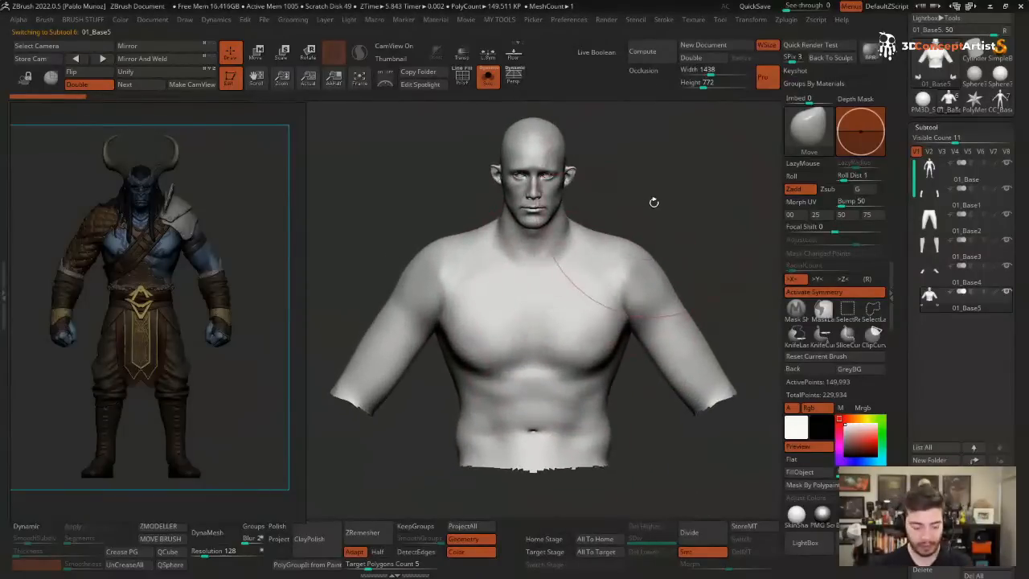
pyautogui.click(836, 292)
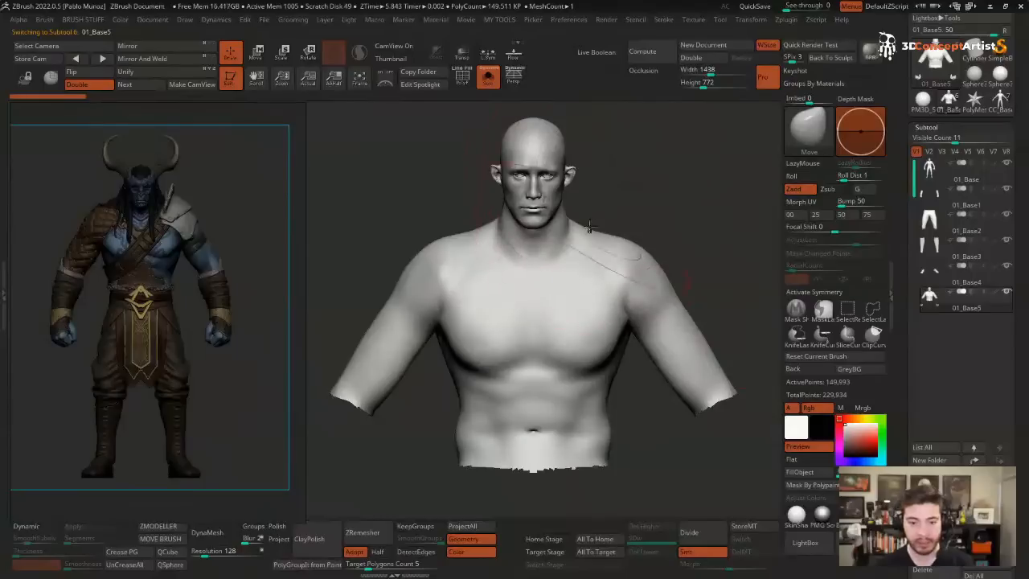
pyautogui.hotkey('ctrl', 'shift')
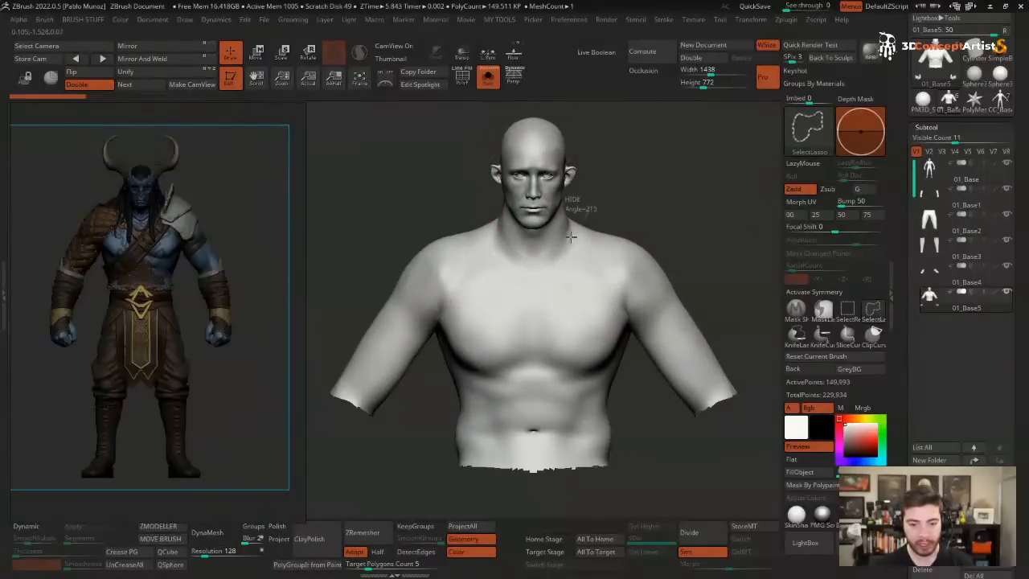
pyautogui.keyDown('ctrl'); pyautogui.keyDown('shift'); pyautogui.moveTo(467, 363); pyautogui.dragTo(457, 376); pyautogui.keyUp('shift'); pyautogui.keyUp('ctrl')
pyautogui.hotkey('ctrl', 'z')
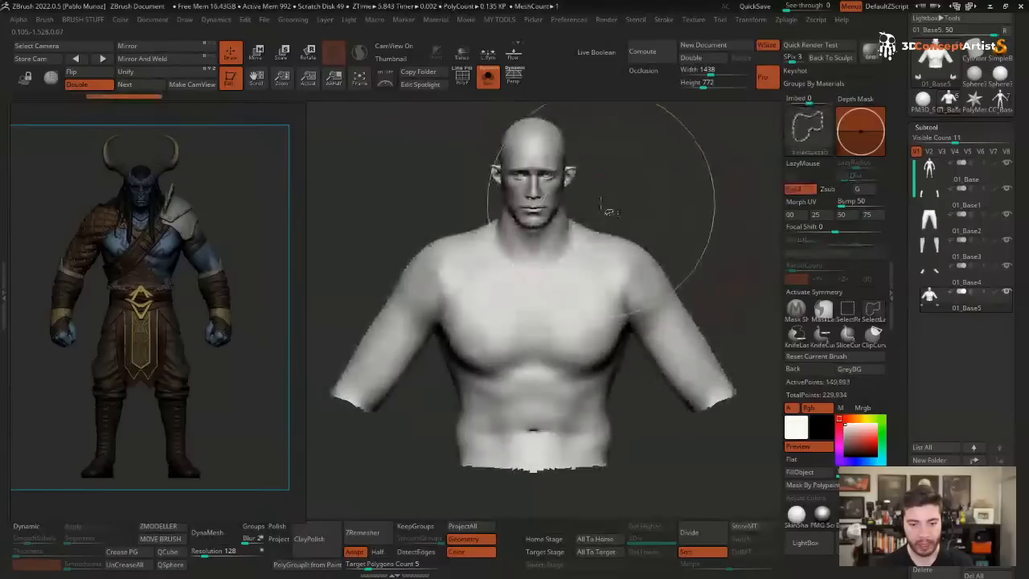
# - Isolate a diagonal chest strap on 01_Base5 from the character's left shoulder to the right waist, and invert the visibility
pyautogui.moveTo(599, 207)
pyautogui.keyDown('ctrl'); pyautogui.keyDown('shift'); pyautogui.mouseDown()
pyautogui.moveTo(549, 303)
pyautogui.moveTo(450, 446)
pyautogui.moveTo(482, 470)
pyautogui.moveTo(535, 419)
pyautogui.moveTo(572, 354)
pyautogui.moveTo(637, 200)
pyautogui.mouseUp(); pyautogui.keyUp('shift'); pyautogui.keyUp('ctrl')
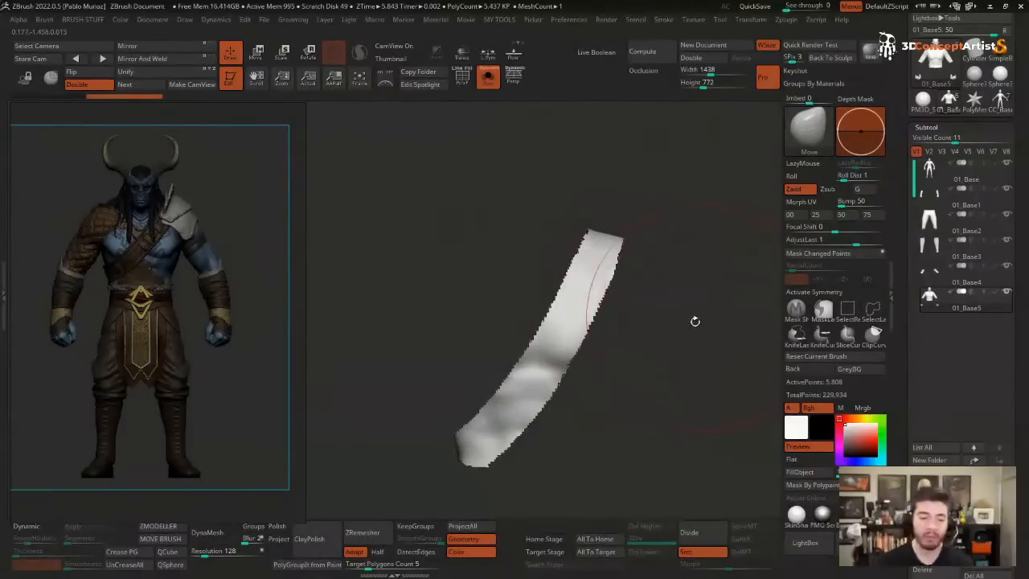
pyautogui.moveTo(695, 320)
pyautogui.mouseDown()
pyautogui.moveTo(693, 333)
pyautogui.moveTo(719, 321)
pyautogui.moveTo(696, 340)
pyautogui.moveTo(682, 314)
pyautogui.mouseUp()
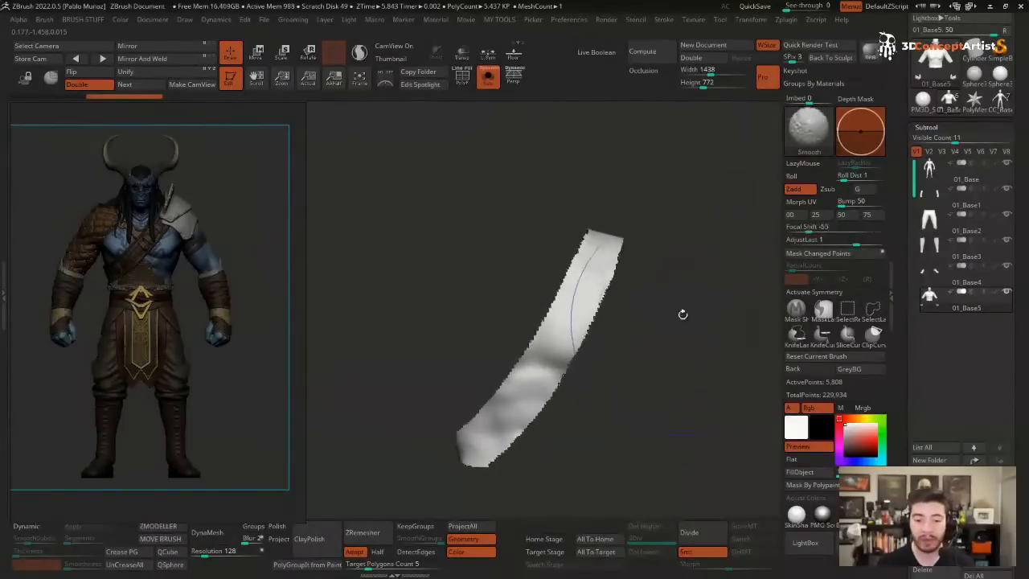
pyautogui.moveTo(627, 233)
pyautogui.keyDown('alt'); pyautogui.mouseDown()
pyautogui.moveTo(591, 197)
pyautogui.moveTo(662, 243)
pyautogui.mouseUp(); pyautogui.keyUp('alt')
pyautogui.press('4')
pyautogui.press('4')
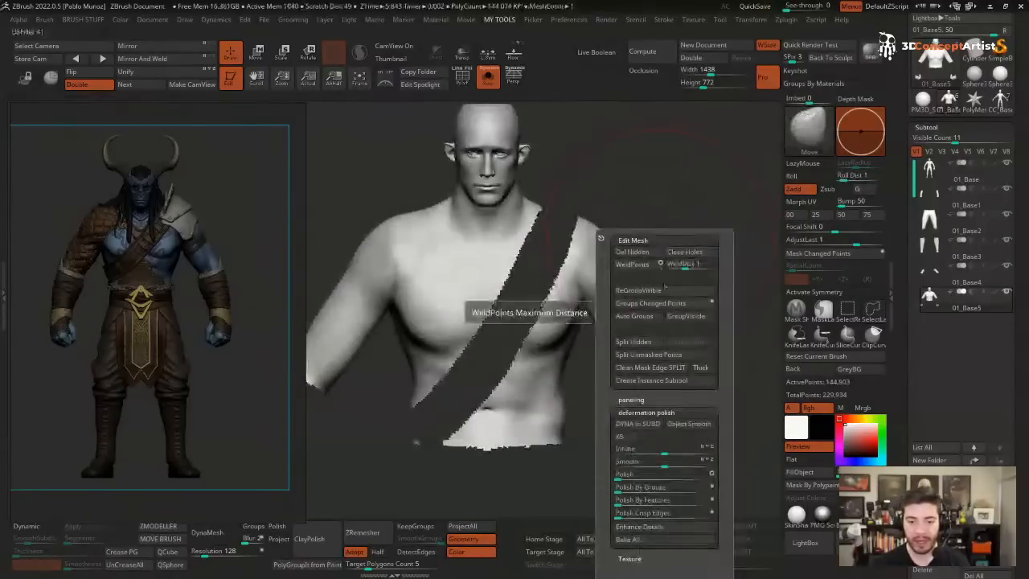
# - Hide the stray fragment beside the strap at the waist and separate the hidden strap from the torso with Split Hidden
pyautogui.click(645, 342)
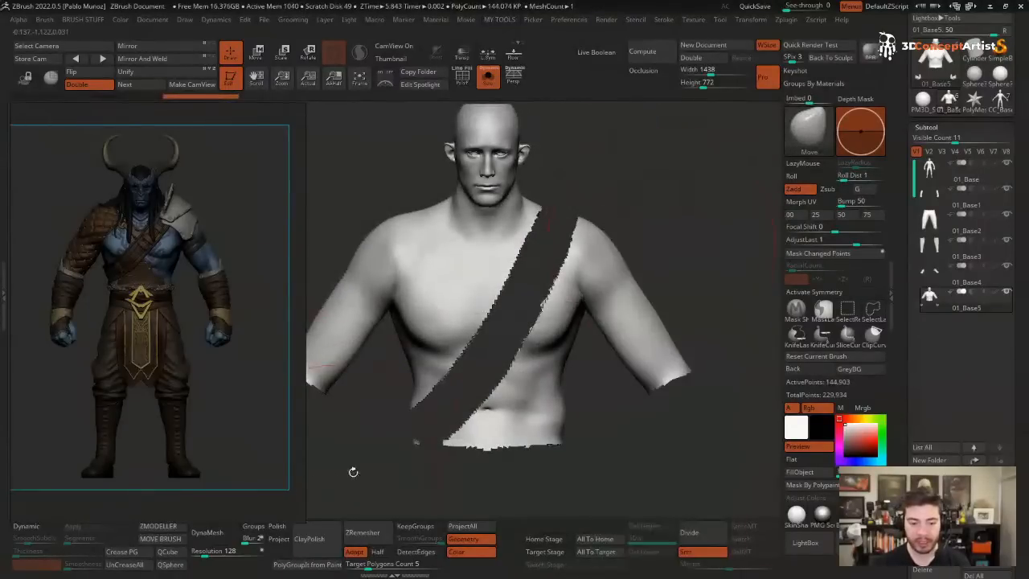
pyautogui.hotkey('ctrl', 'shift')
pyautogui.keyDown('ctrl'); pyautogui.keyDown('alt'); pyautogui.keyDown('shift'); pyautogui.moveTo(432, 442); pyautogui.dragTo(435, 430); pyautogui.keyUp('shift'); pyautogui.keyUp('alt'); pyautogui.keyUp('ctrl')
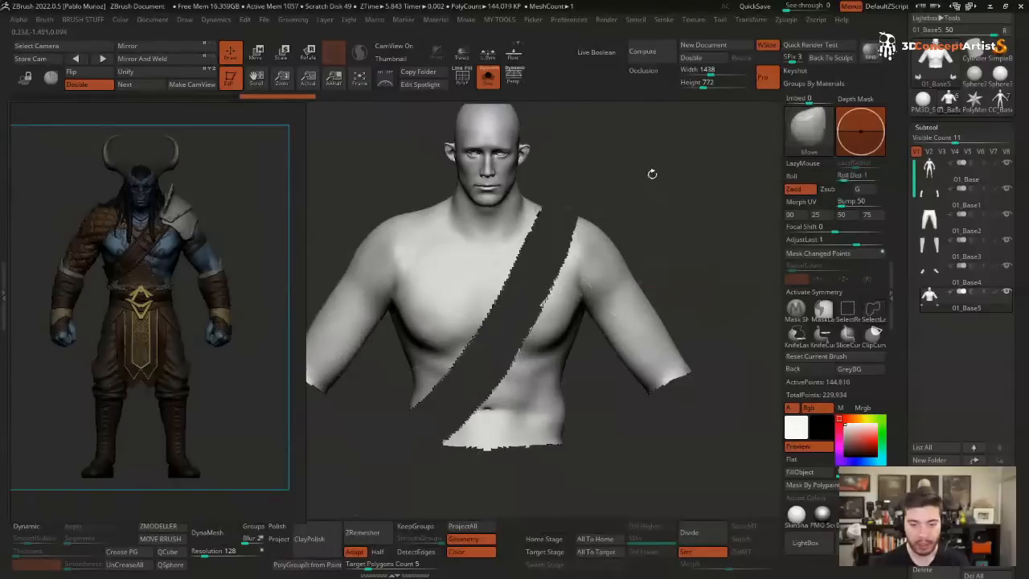
pyautogui.press('4')
pyautogui.click(630, 293)
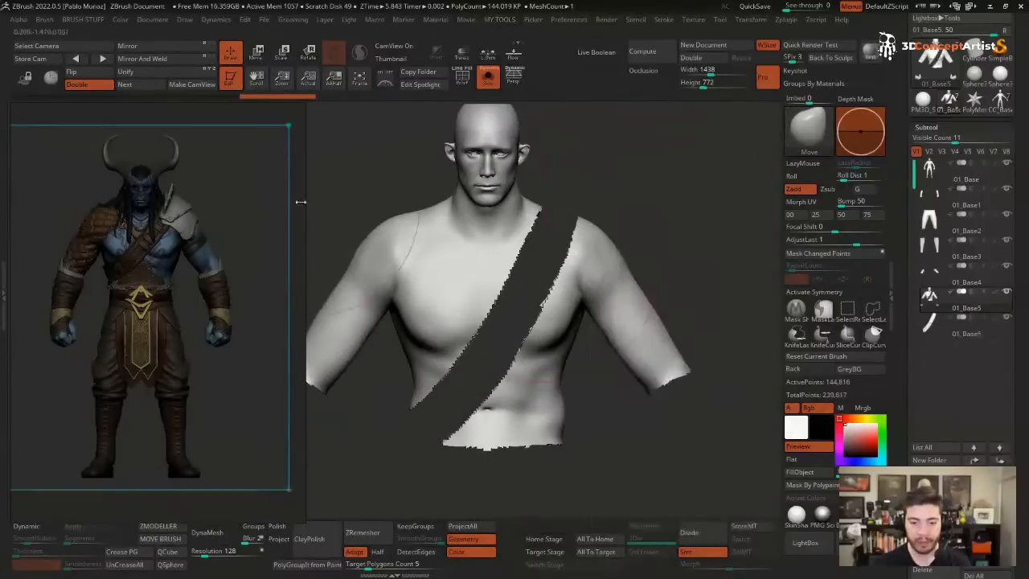
pyautogui.keyDown('alt'); pyautogui.moveTo(654, 269); pyautogui.dragTo(719, 304); pyautogui.keyUp('alt')
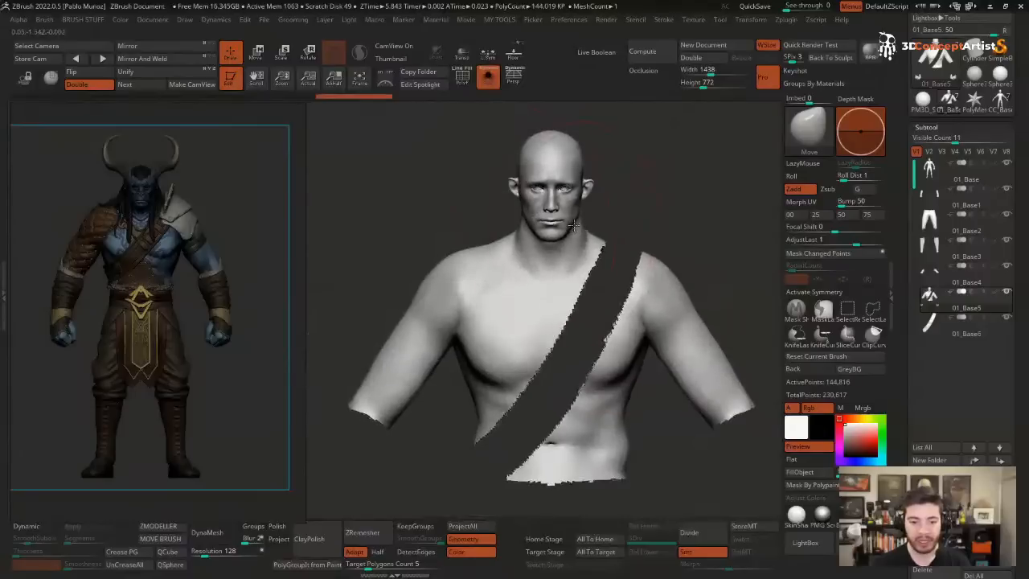
pyautogui.hotkey('ctrl', 'shift')
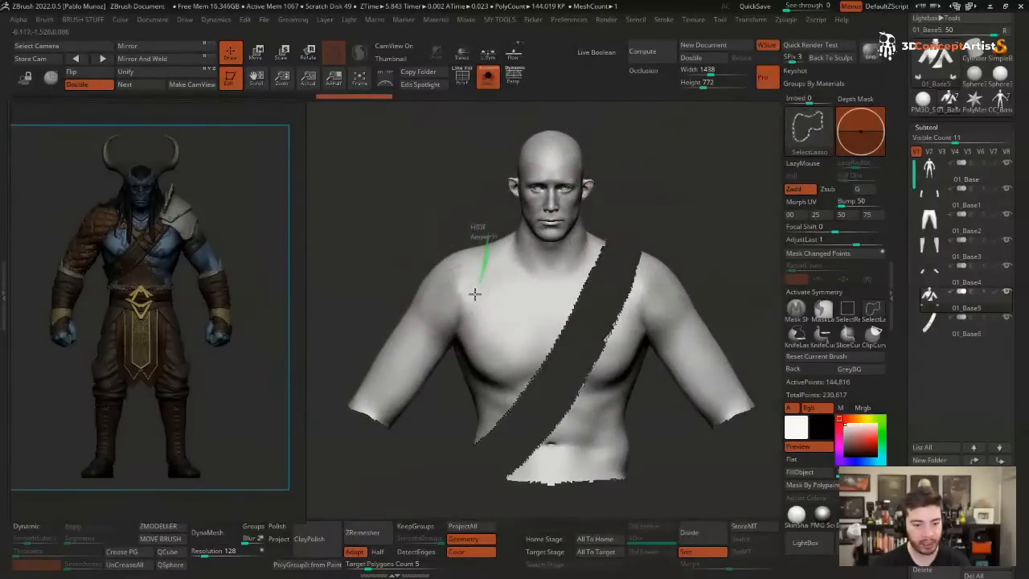
pyautogui.moveTo(474, 294)
pyautogui.keyDown('ctrl'); pyautogui.keyDown('shift'); pyautogui.mouseDown()
pyautogui.moveTo(447, 310)
pyautogui.moveTo(375, 193)
pyautogui.moveTo(482, 245)
pyautogui.mouseUp(); pyautogui.keyUp('shift'); pyautogui.keyUp('ctrl')
pyautogui.keyDown('ctrl'); pyautogui.keyDown('shift'); pyautogui.click(471, 222); pyautogui.keyUp('shift'); pyautogui.keyUp('ctrl')
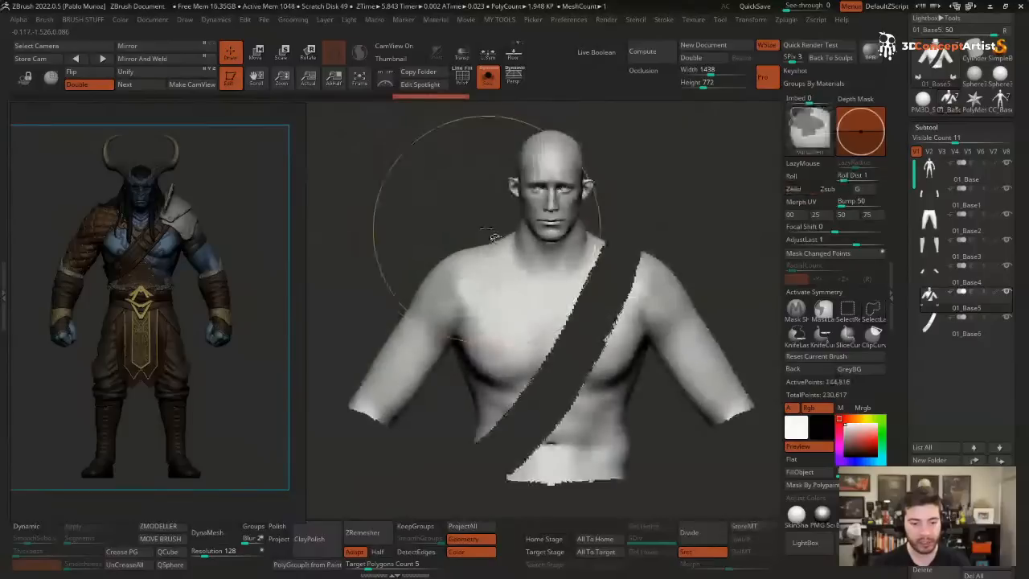
pyautogui.hotkey('ctrl', 'shift')
pyautogui.keyDown('ctrl'); pyautogui.keyDown('shift'); pyautogui.moveTo(481, 319); pyautogui.dragTo(401, 213); pyautogui.keyUp('shift'); pyautogui.keyUp('ctrl')
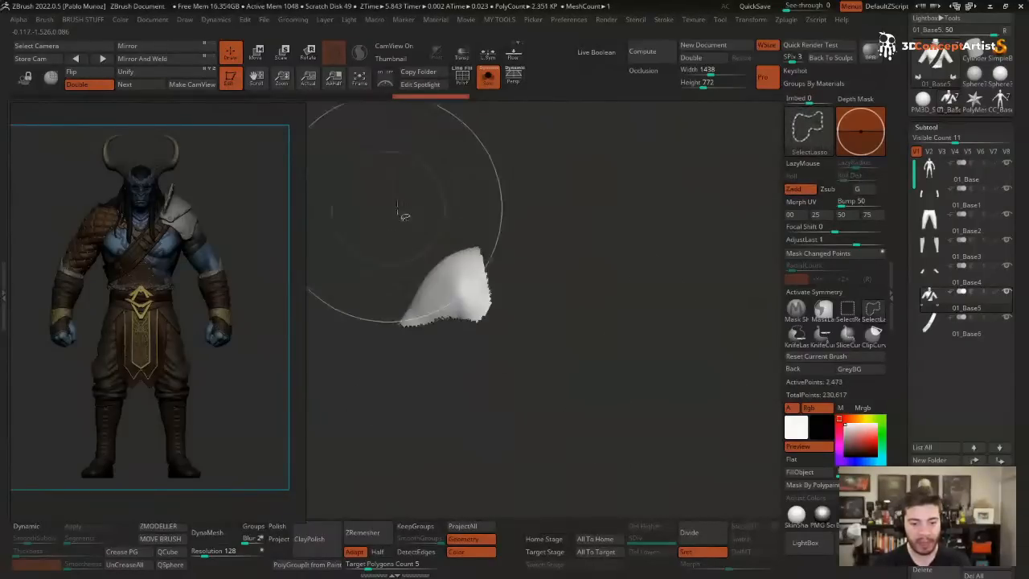
pyautogui.keyDown('ctrl'); pyautogui.keyDown('shift'); pyautogui.click(401, 214); pyautogui.keyUp('shift'); pyautogui.keyUp('ctrl')
# - Isolate the character's right shoulder cap with SelectLasso, invert the visibility and separate the cap from 01_Base5 with Split Hidden
pyautogui.moveTo(491, 295)
pyautogui.keyDown('ctrl'); pyautogui.keyDown('shift'); pyautogui.mouseDown()
pyautogui.moveTo(455, 233)
pyautogui.moveTo(354, 221)
pyautogui.moveTo(386, 314)
pyautogui.mouseUp(); pyautogui.keyUp('shift'); pyautogui.keyUp('ctrl')
pyautogui.keyDown('ctrl'); pyautogui.keyDown('shift'); pyautogui.click(471, 188); pyautogui.keyUp('shift'); pyautogui.keyUp('ctrl')
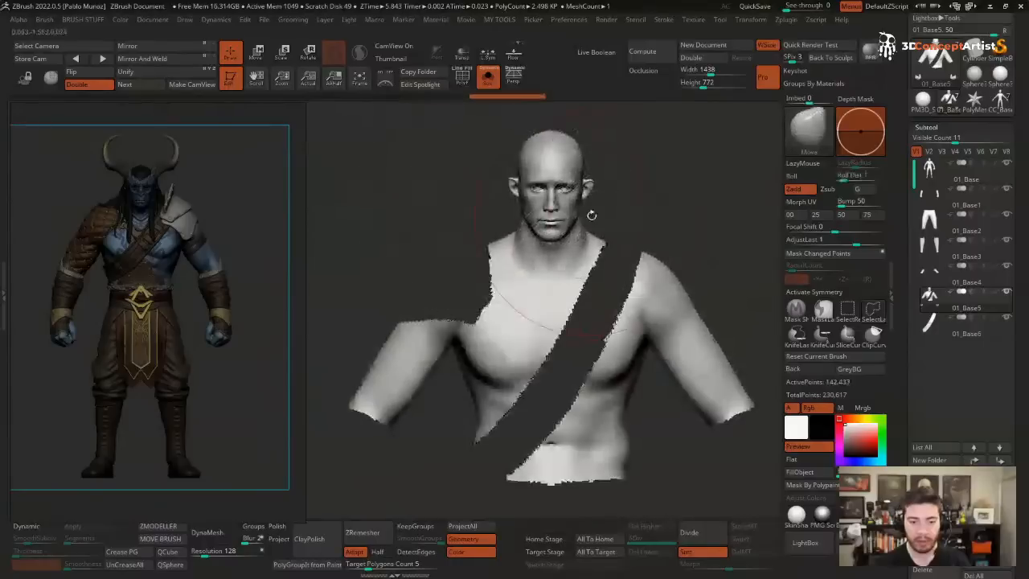
pyautogui.press('2')
pyautogui.click(622, 292)
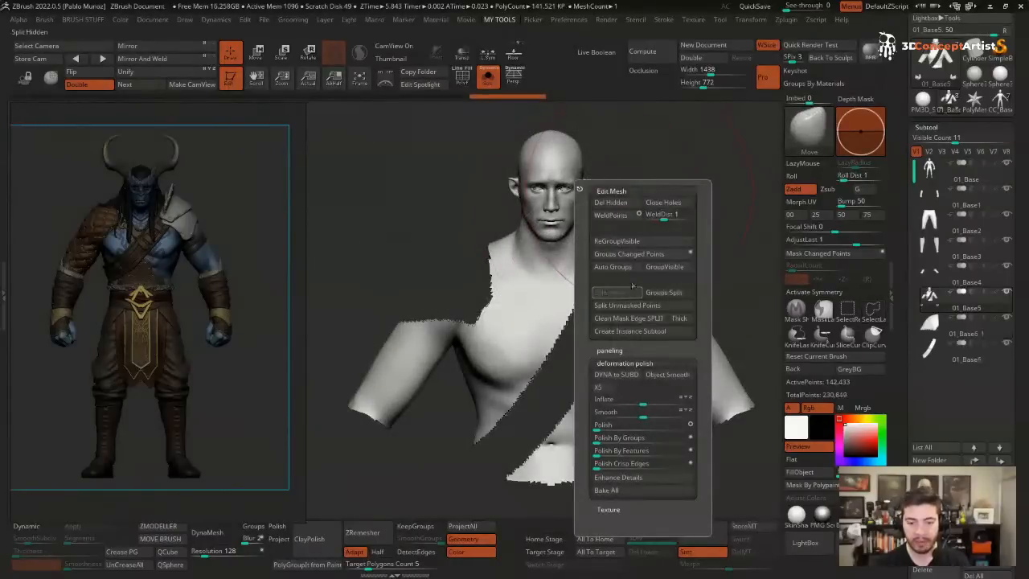
# - Delete the leftover 01_Base5 subtool containing the head, torso, upper arms and hands
pyautogui.moveTo(542, 245)
pyautogui.keyDown('ctrl'); pyautogui.mouseDown(button='right')
pyautogui.moveTo(535, 262)
pyautogui.moveTo(621, 253)
pyautogui.moveTo(572, 253)
pyautogui.mouseUp(button='right'); pyautogui.keyUp('ctrl')
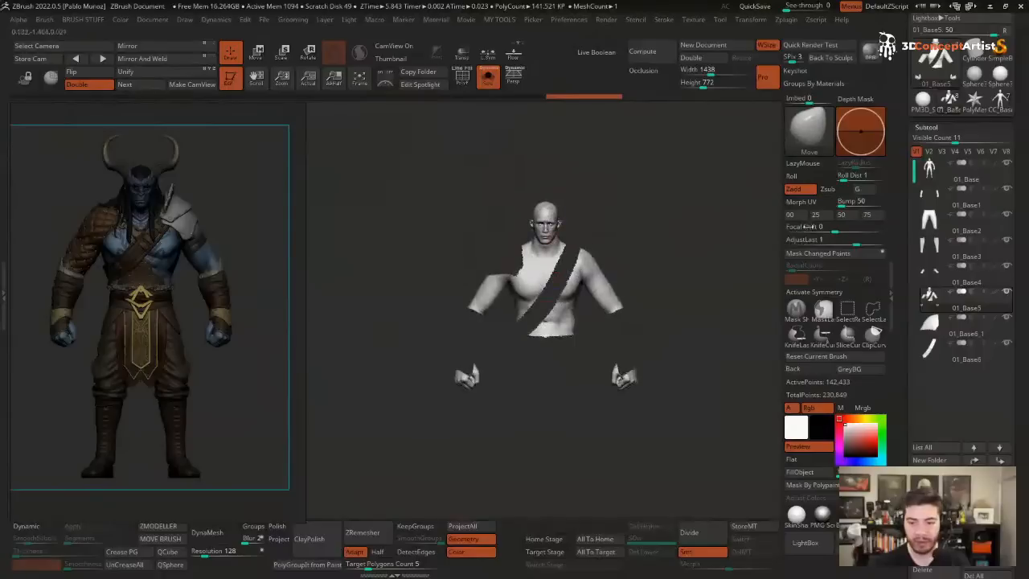
pyautogui.moveTo(899, 497); pyautogui.dragTo(898, 437)
pyautogui.click(932, 511)
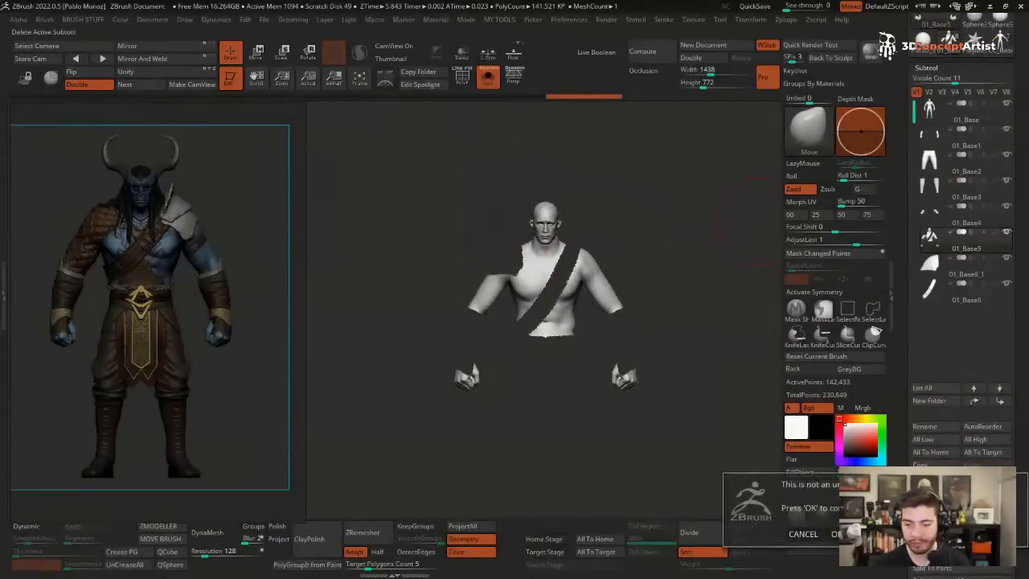
pyautogui.click(840, 532)
pyautogui.hotkey('shift', 's')
pyautogui.hotkey('shift', 's')
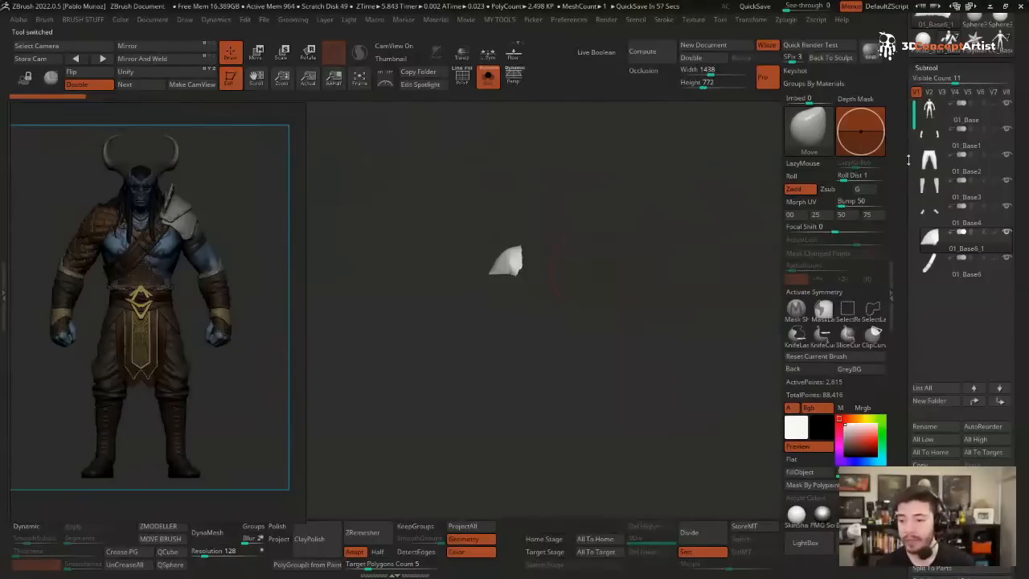
# - Review the full body and each separated outfit part in turn against the reference, from 01_Base through 01_Base6
pyautogui.click(964, 119)
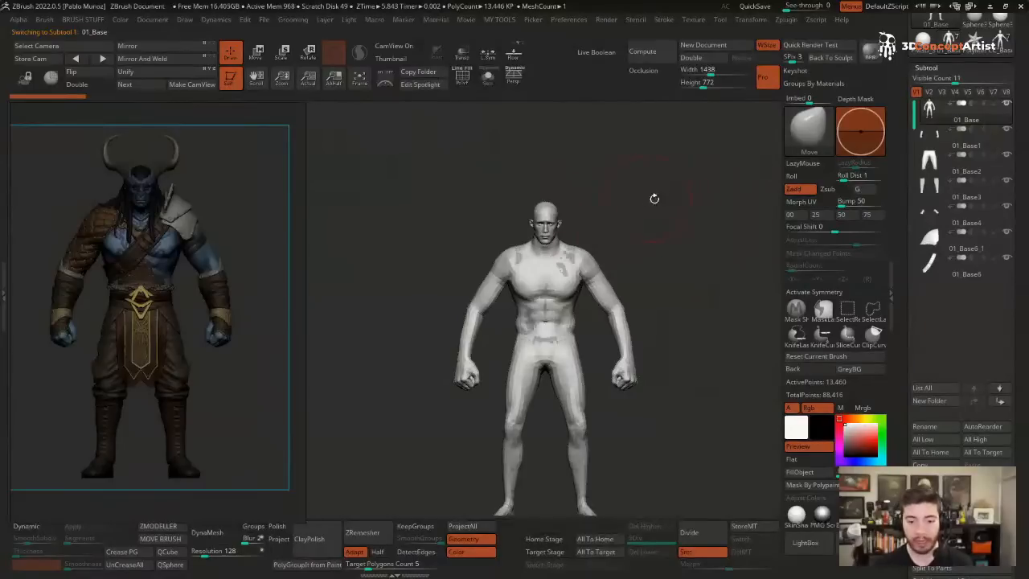
pyautogui.moveTo(654, 200)
pyautogui.keyDown('alt'); pyautogui.mouseDown()
pyautogui.moveTo(624, 182)
pyautogui.moveTo(619, 200)
pyautogui.moveTo(626, 192)
pyautogui.mouseUp(); pyautogui.keyUp('alt')
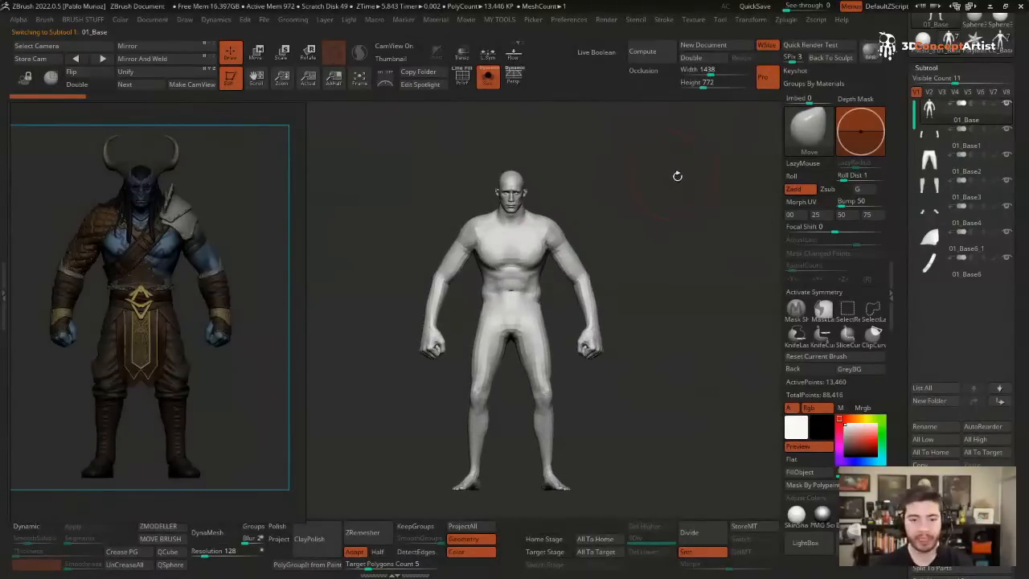
pyautogui.press('Down')
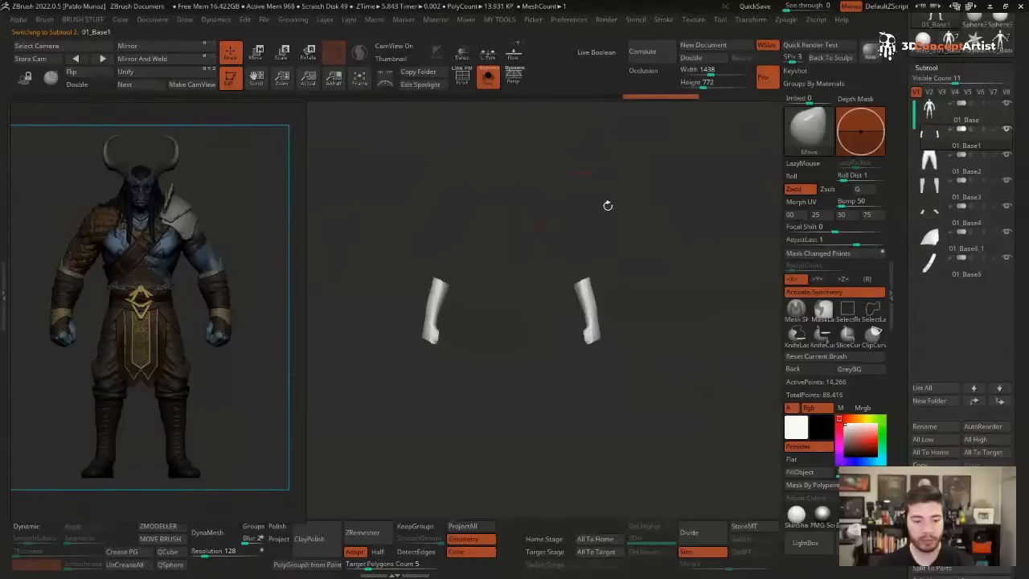
pyautogui.press('Down')
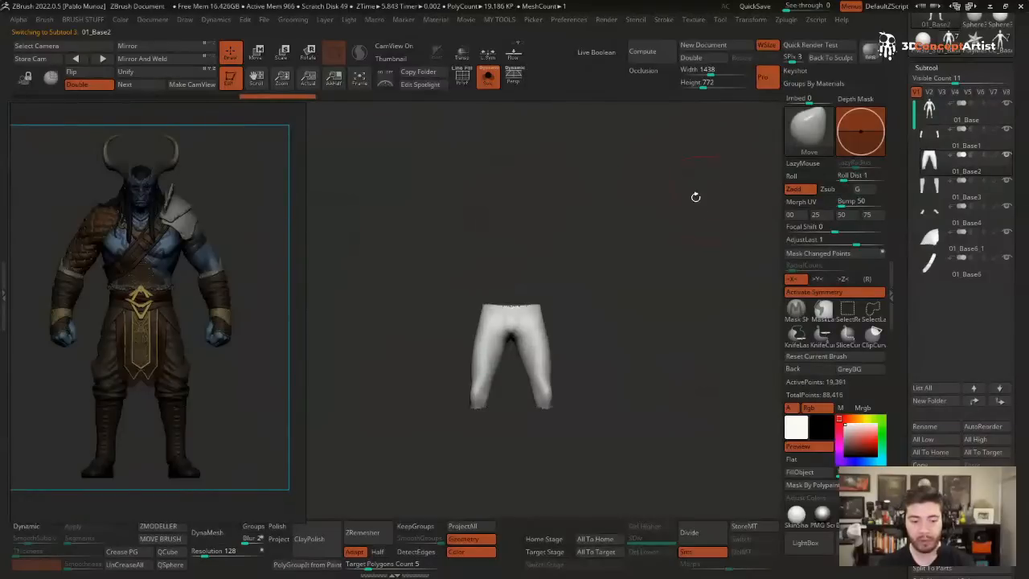
pyautogui.press('Down')
pyautogui.press('Down')
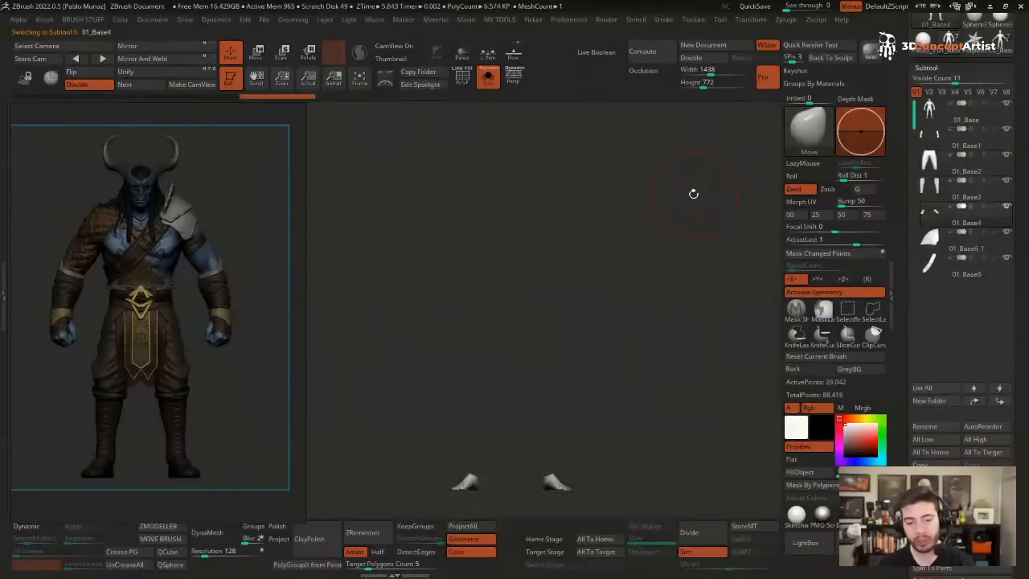
pyautogui.press('Down')
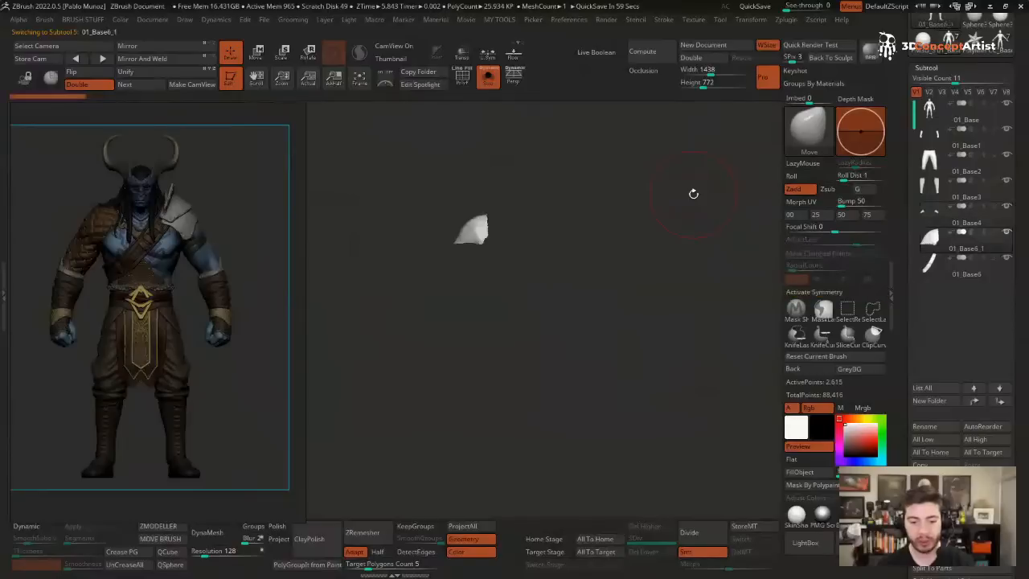
pyautogui.press('Down')
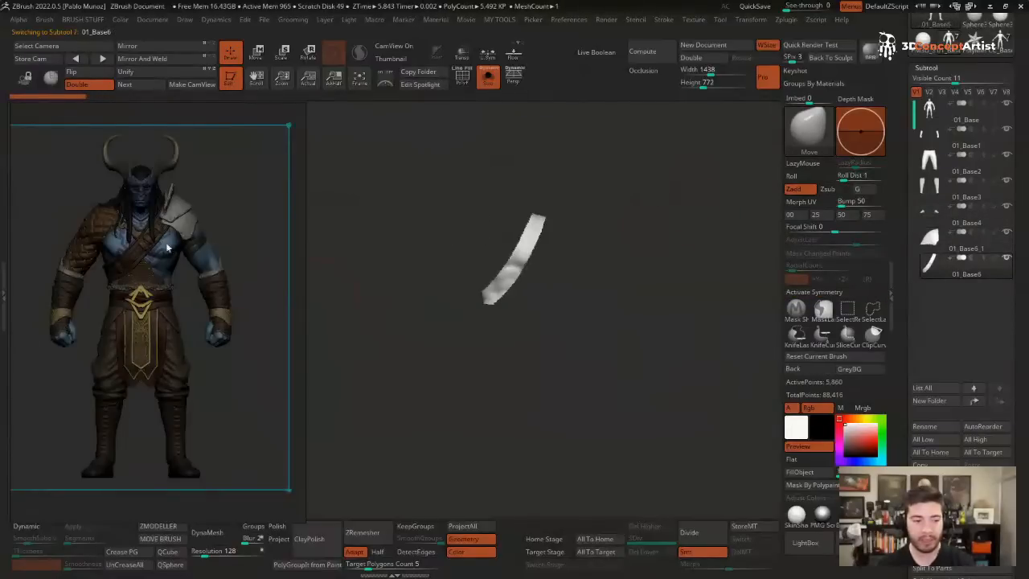
pyautogui.press('Down')
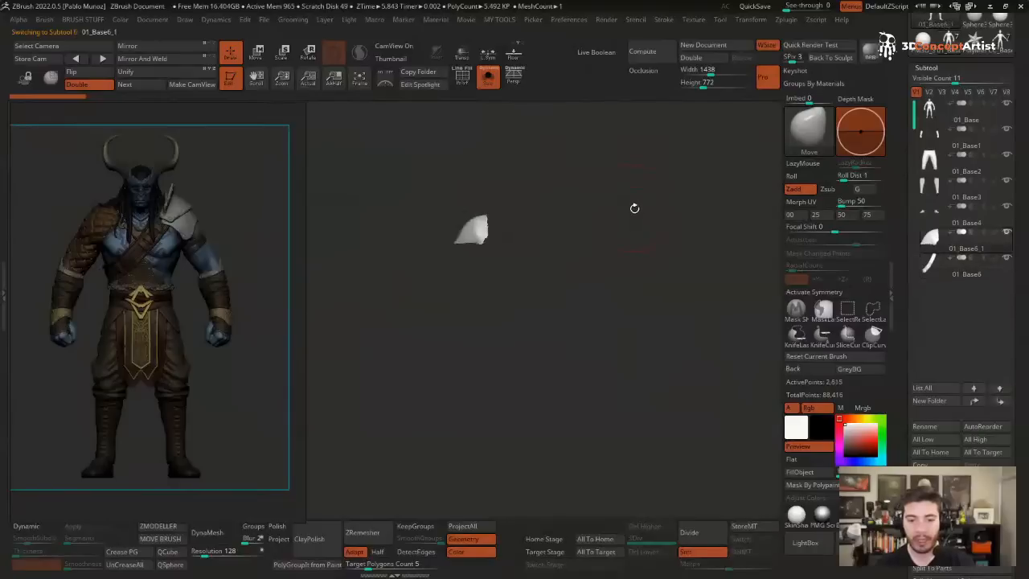
pyautogui.press('Down')
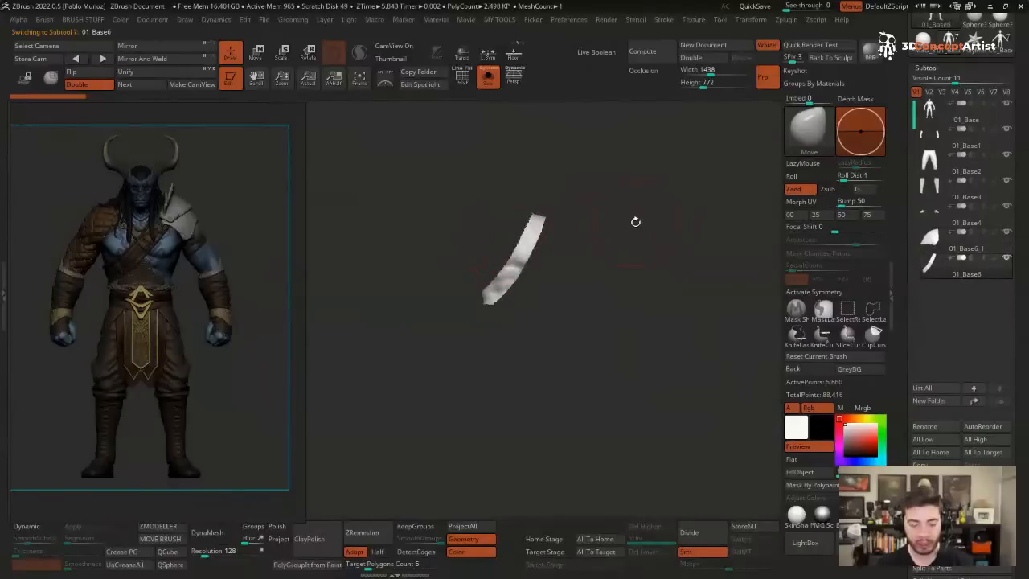
pyautogui.hotkey('shift', 's')
pyautogui.press('Up')
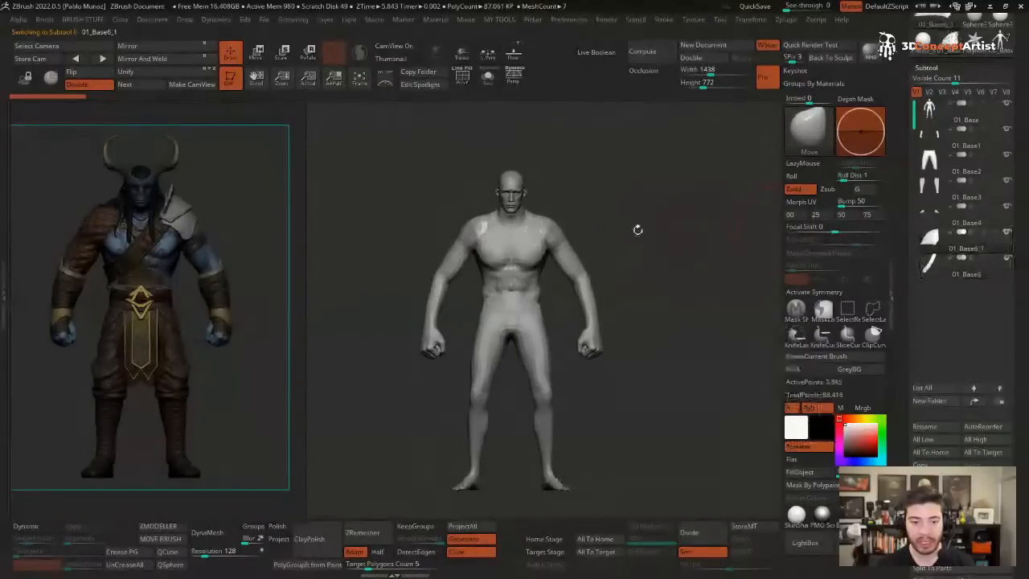
# - Check the shoulder cap 01_Base6_1 in isolation and with all parts shown, and nudge the reference image for comparison
pyautogui.click(154, 46)
pyautogui.hotkey('shift', 's')
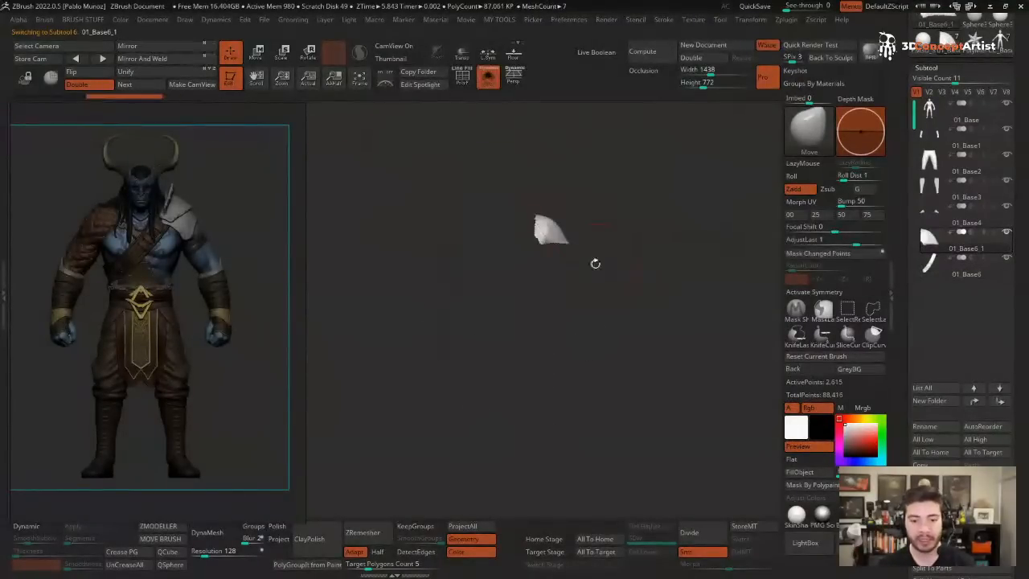
pyautogui.hotkey('shift', 's')
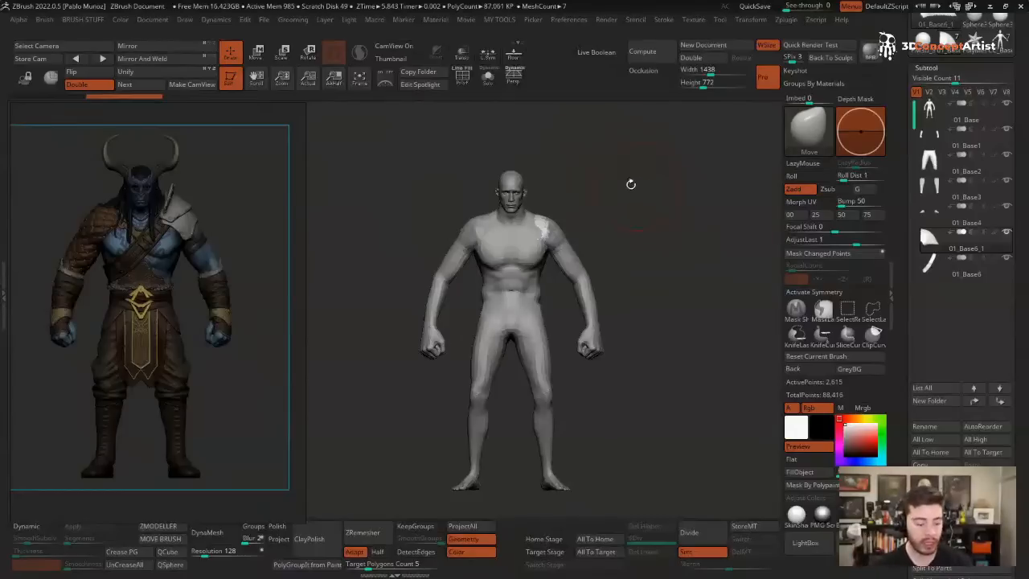
pyautogui.moveTo(278, 170); pyautogui.dragTo(278, 183)
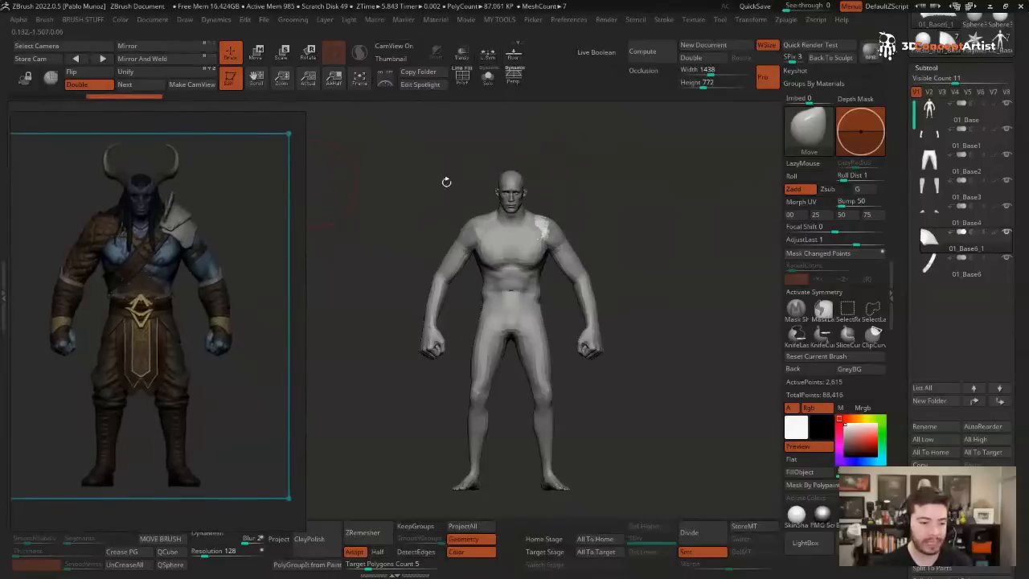
pyautogui.moveTo(199, 222)
pyautogui.mouseDown()
pyautogui.moveTo(208, 219)
pyautogui.moveTo(197, 215)
pyautogui.mouseUp()
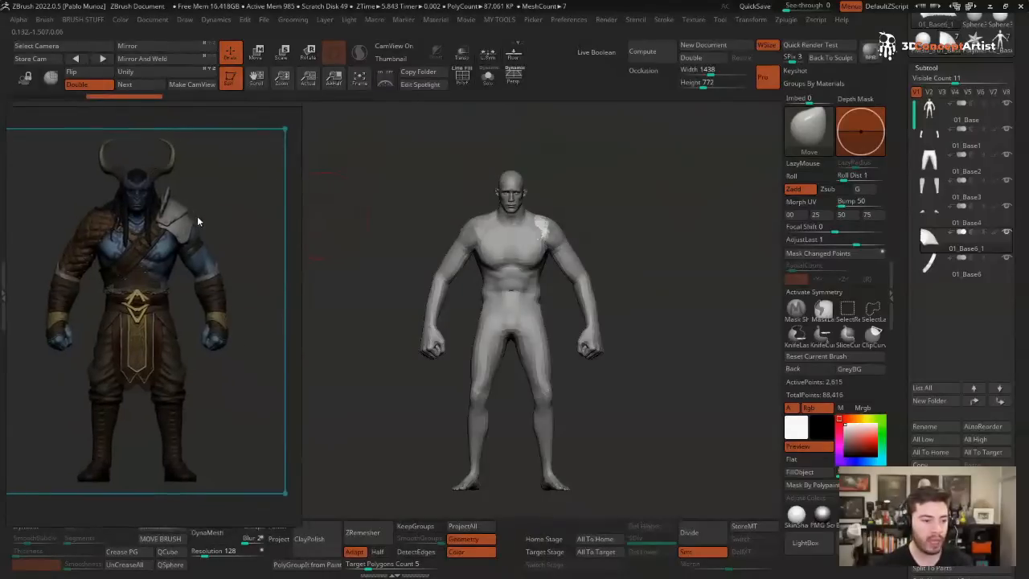
pyautogui.moveTo(429, 155); pyautogui.dragTo(450, 161)
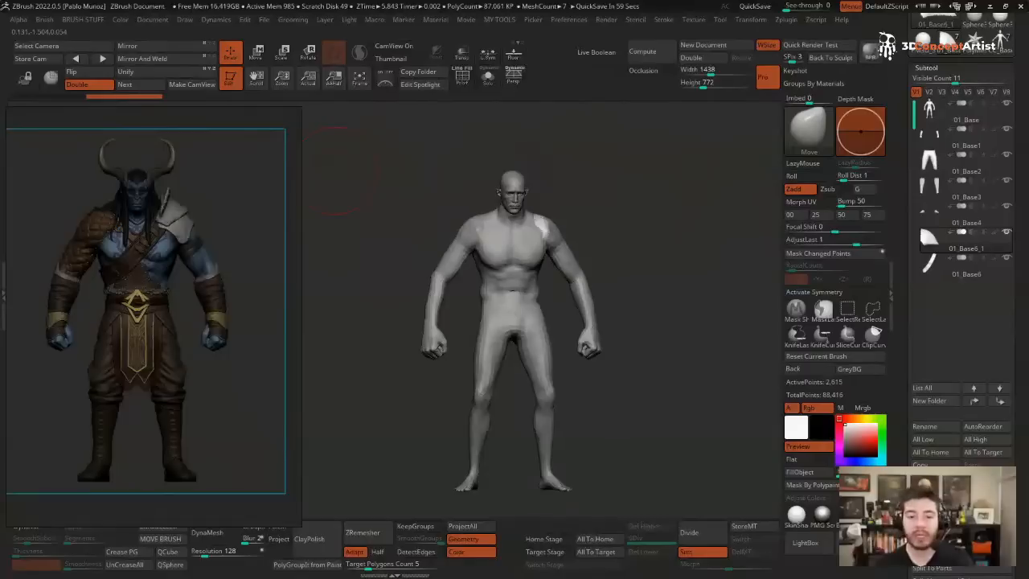
pyautogui.keyDown('shift'); pyautogui.moveTo(562, 140); pyautogui.dragTo(588, 134); pyautogui.keyUp('shift')
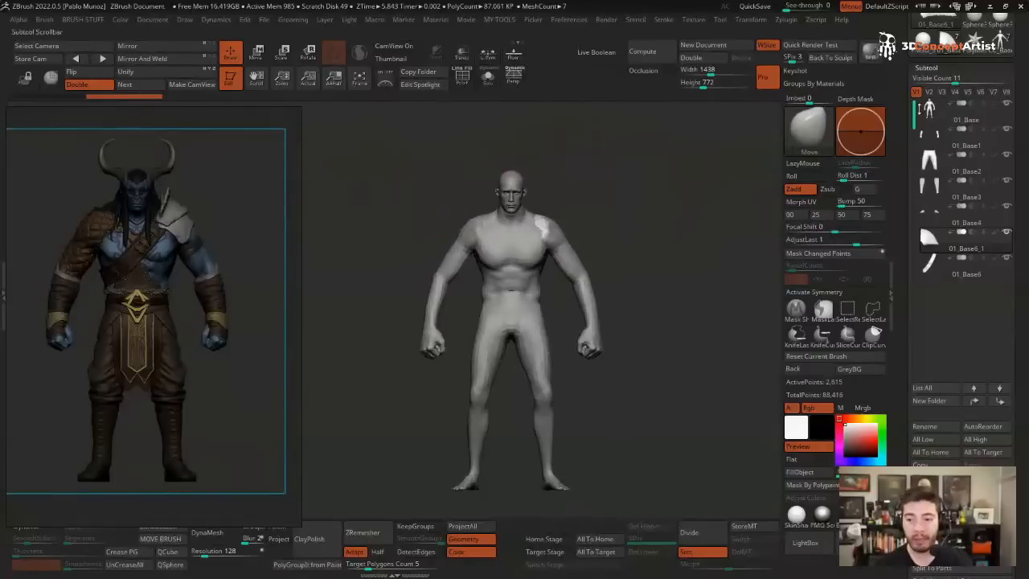
# - Check the 01_Base body in isolation and switch to the 02_pieces tool
pyautogui.click(929, 109)
pyautogui.hotkey('shift', 's')
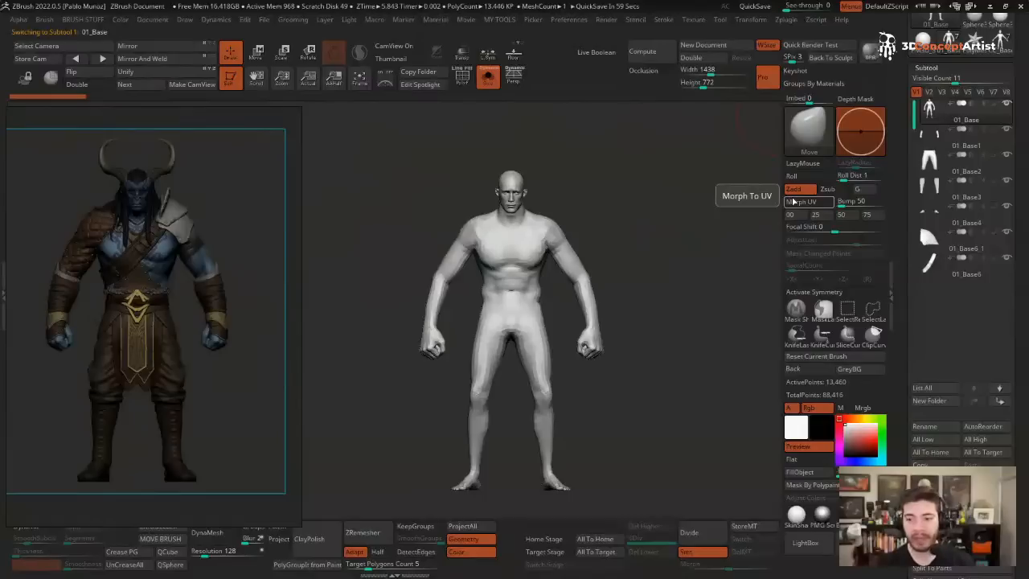
pyautogui.hotkey('shift', 's')
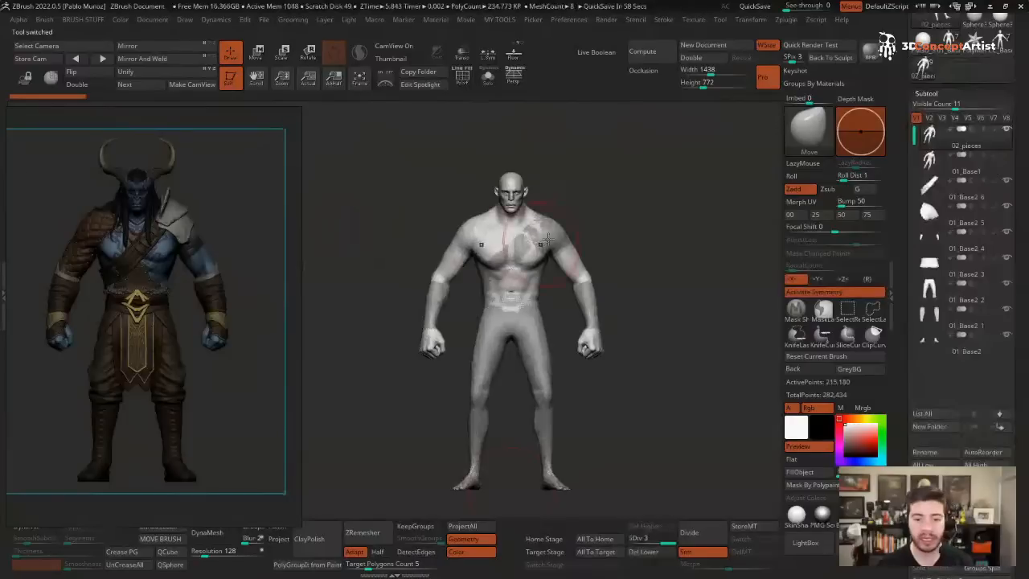
# - Examine the 02_pieces body in isolation, covering the head, ears, torso and full figure, then show all parts
pyautogui.hotkey('shift', 's')
pyautogui.keyDown('ctrl'); pyautogui.moveTo(530, 195); pyautogui.dragTo(571, 346, button='right'); pyautogui.keyUp('ctrl')
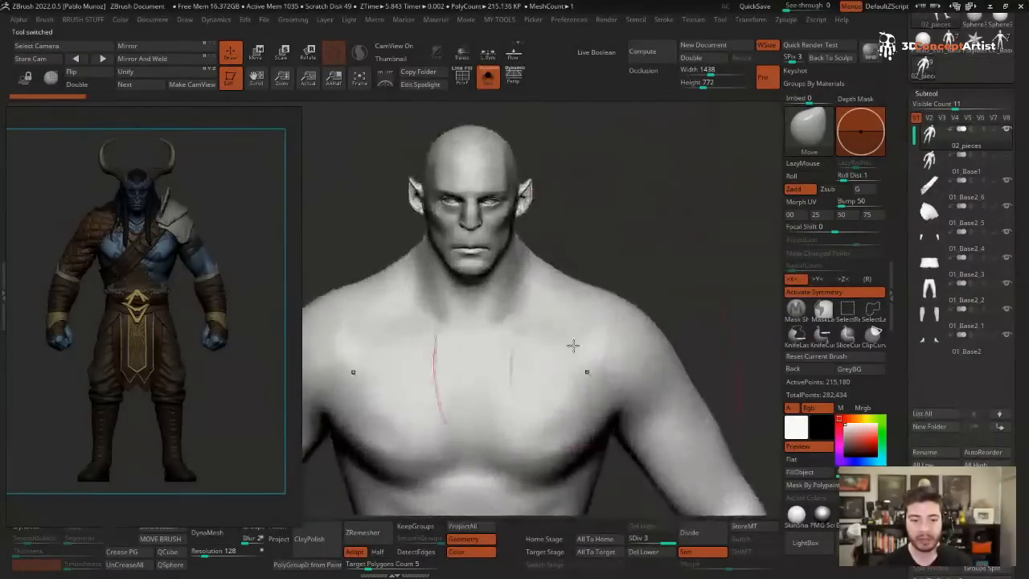
pyautogui.moveTo(546, 225)
pyautogui.keyDown('alt'); pyautogui.mouseDown(button='right')
pyautogui.moveTo(632, 271)
pyautogui.moveTo(627, 286)
pyautogui.moveTo(619, 253)
pyautogui.moveTo(662, 278)
pyautogui.mouseUp(button='right'); pyautogui.keyUp('alt')
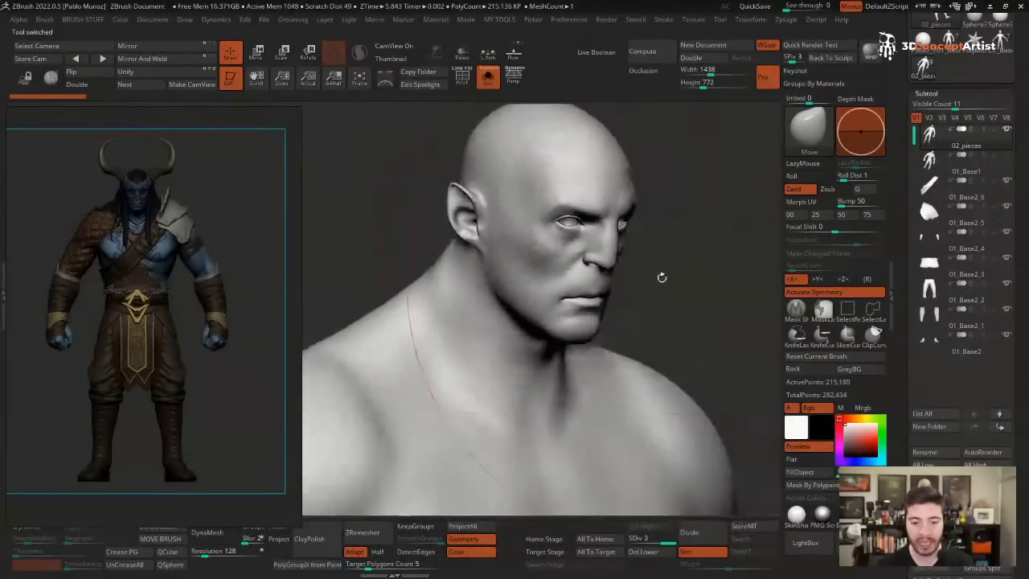
pyautogui.moveTo(625, 240); pyautogui.dragTo(663, 234, button='right')
pyautogui.rightClick(618, 307)
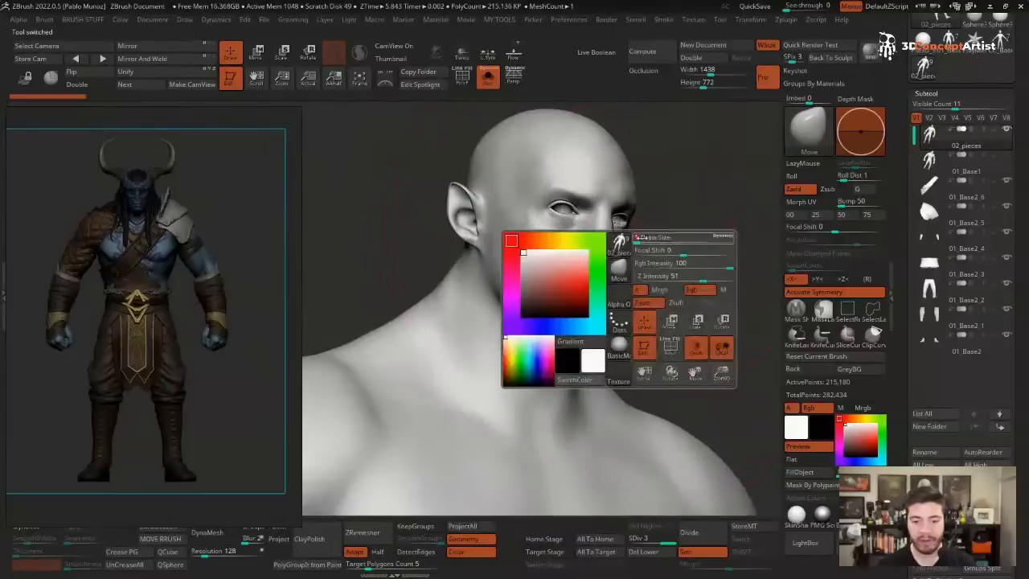
pyautogui.moveTo(743, 269); pyautogui.dragTo(680, 259, button='right')
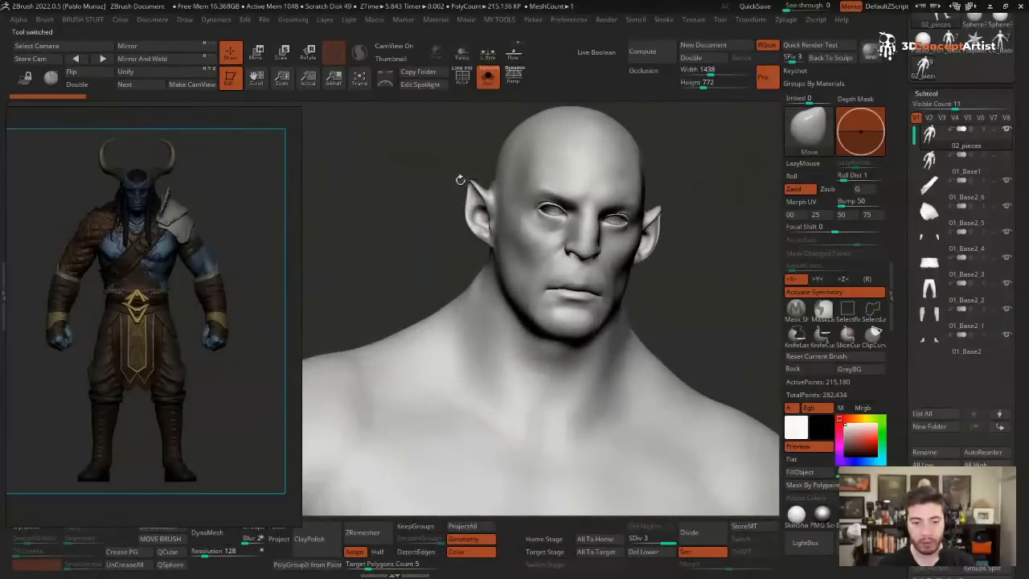
pyautogui.keyDown('ctrl'); pyautogui.moveTo(663, 330); pyautogui.dragTo(624, 239, button='right'); pyautogui.keyUp('ctrl')
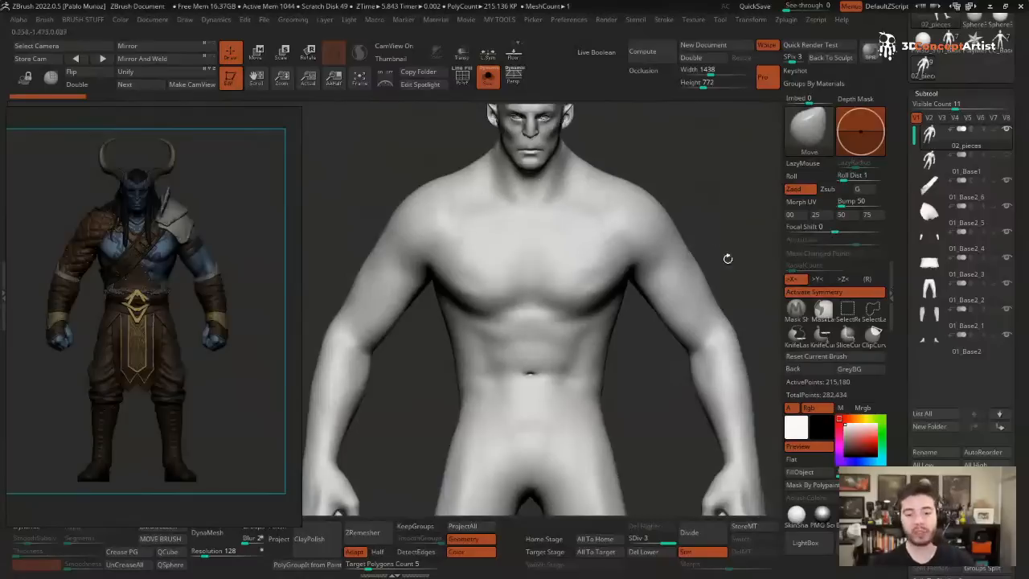
pyautogui.moveTo(666, 270); pyautogui.dragTo(547, 232, button='right')
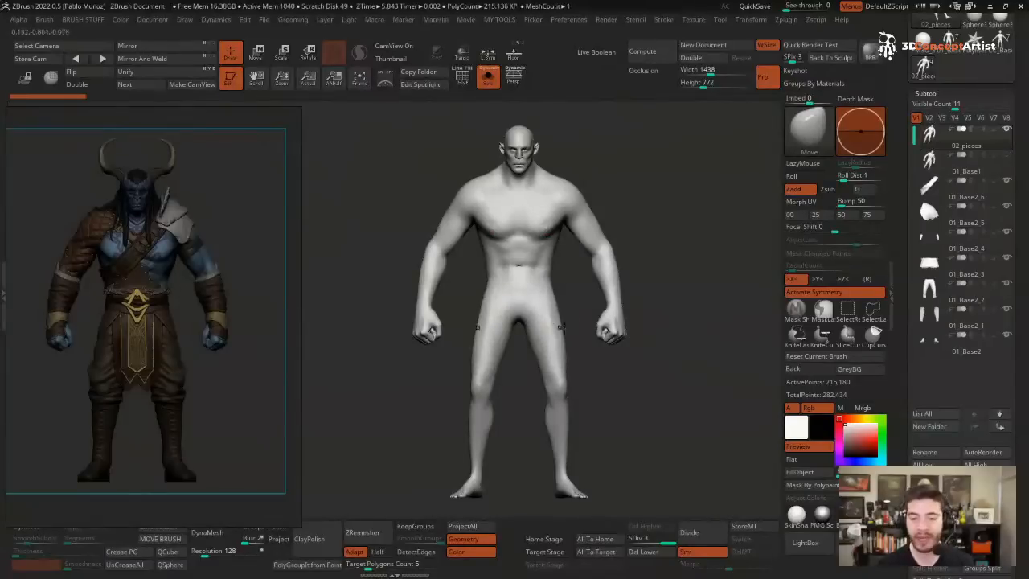
pyautogui.moveTo(556, 217); pyautogui.dragTo(638, 191, button='right')
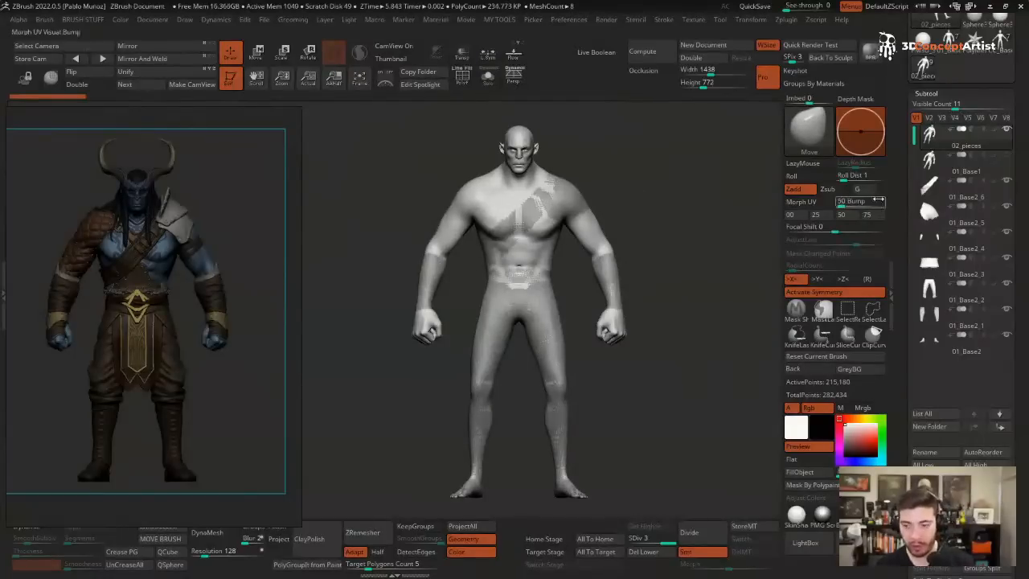
# - Review the separated parts from 01_Base2_6 through 01_Base2 in isolation, comparing the waist piece with the reference close-up
pyautogui.click(956, 200)
pyautogui.hotkey('shift', 'ctrl', 's')
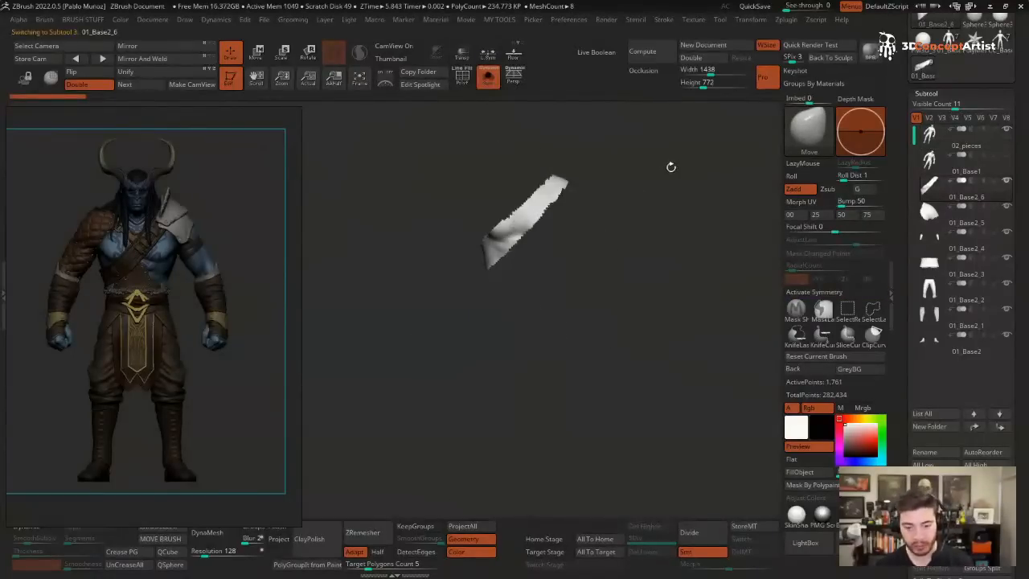
pyautogui.press('Down')
pyautogui.press('Down')
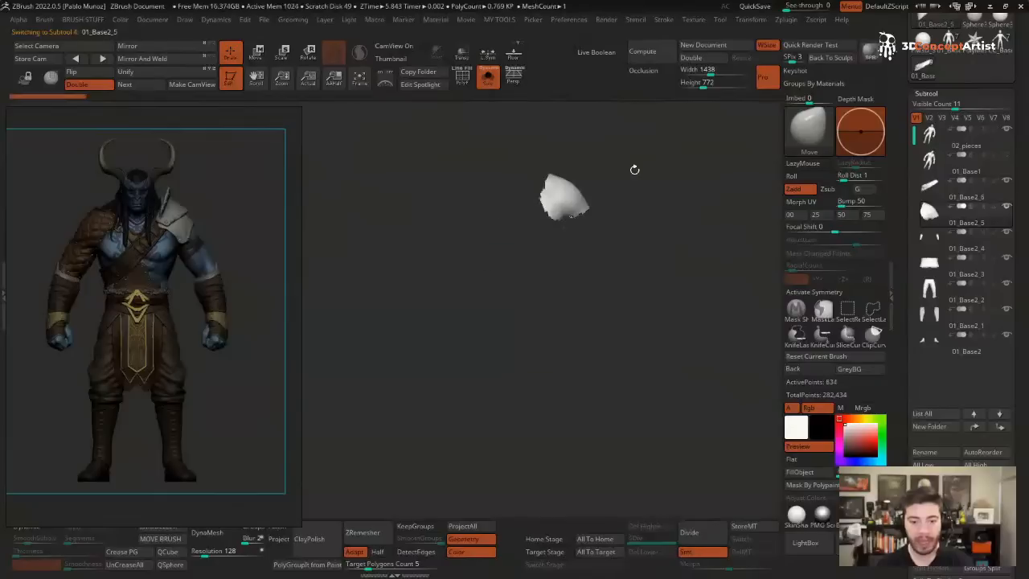
pyautogui.press('Down')
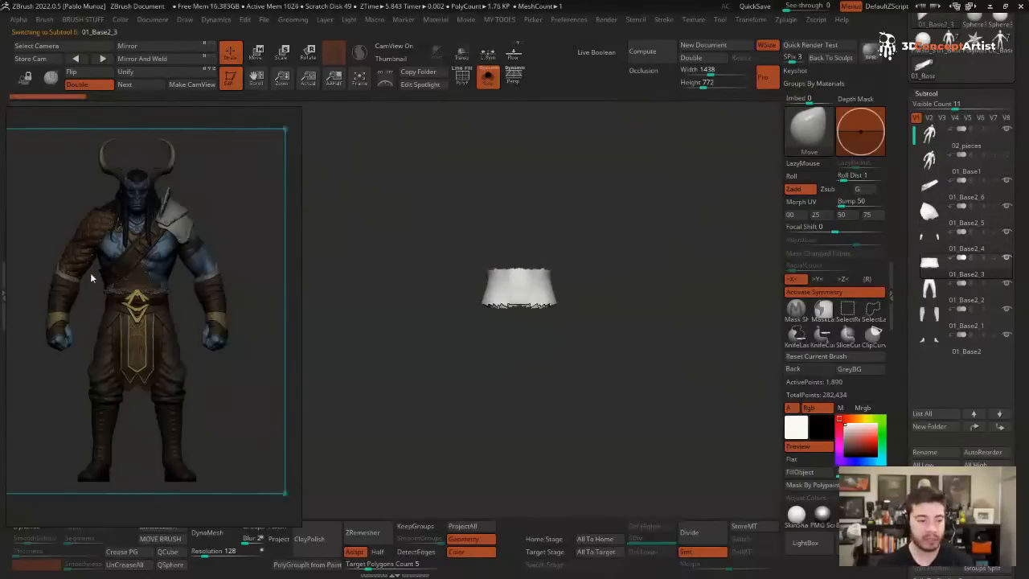
pyautogui.scroll(3, 241, 261)
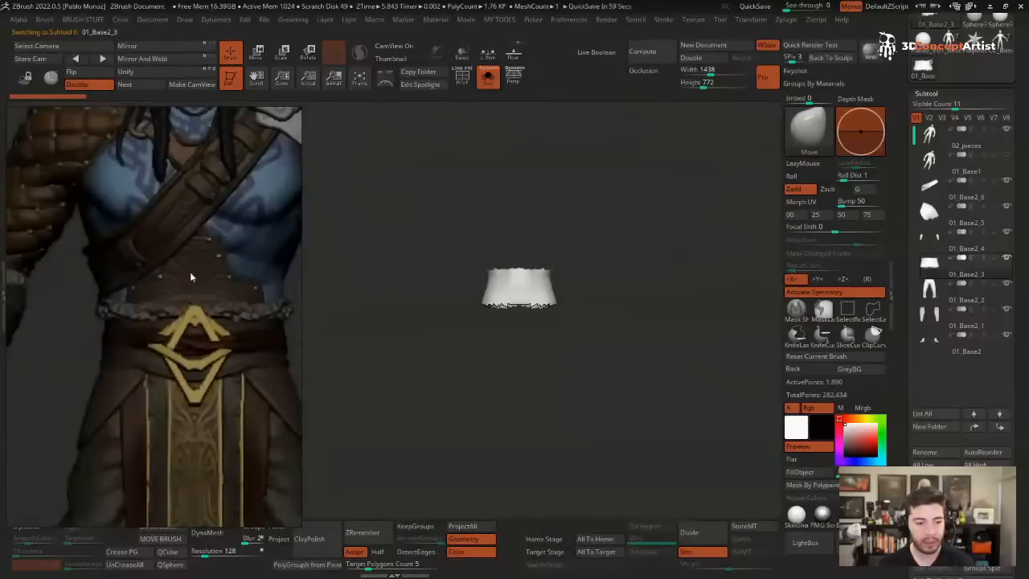
pyautogui.scroll(-3, 174, 299)
pyautogui.moveTo(184, 285); pyautogui.dragTo(186, 272, button='middle')
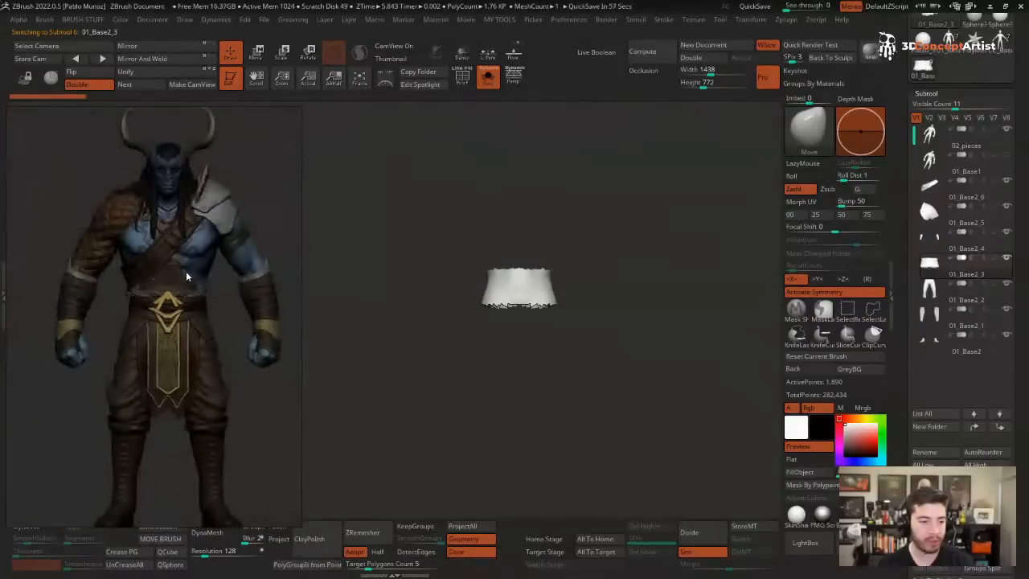
pyautogui.press('Down')
pyautogui.press('Down')
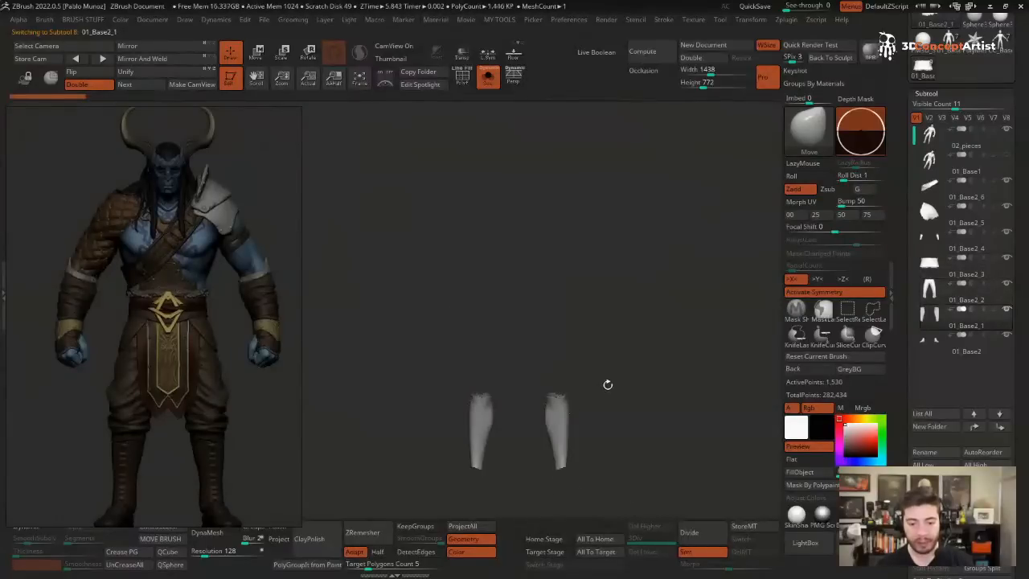
pyautogui.press('Down')
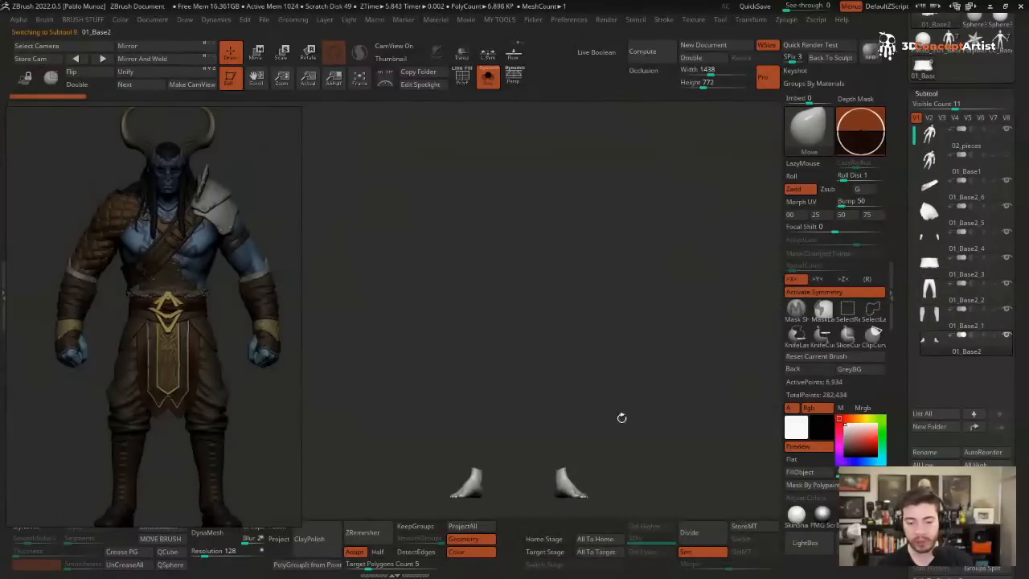
# - Go back up through the isolated parts to 02_pieces, show the full set and reframe the reference image
pyautogui.press('Up')
pyautogui.press('Up')
pyautogui.press('Up')
pyautogui.press('Up')
pyautogui.press('Up')
pyautogui.press('Up')
pyautogui.press('Up')
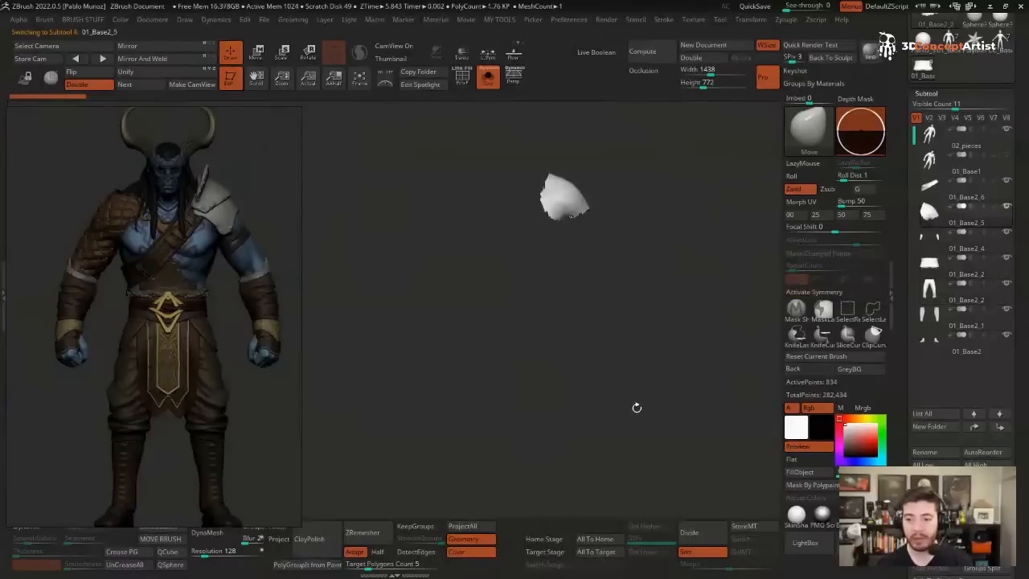
pyautogui.hotkey('shift', 's')
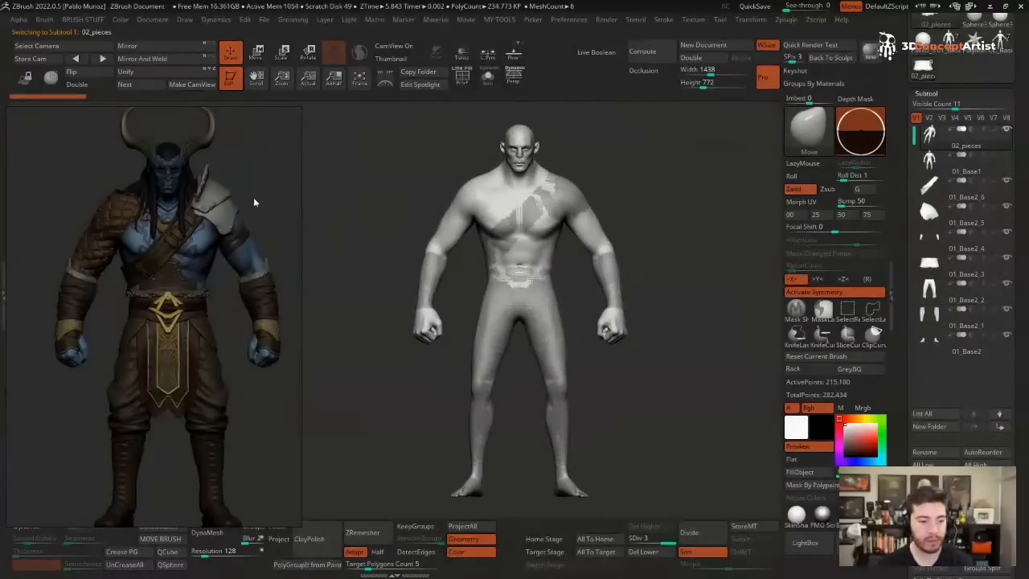
pyautogui.moveTo(254, 201); pyautogui.dragTo(245, 202, button='middle')
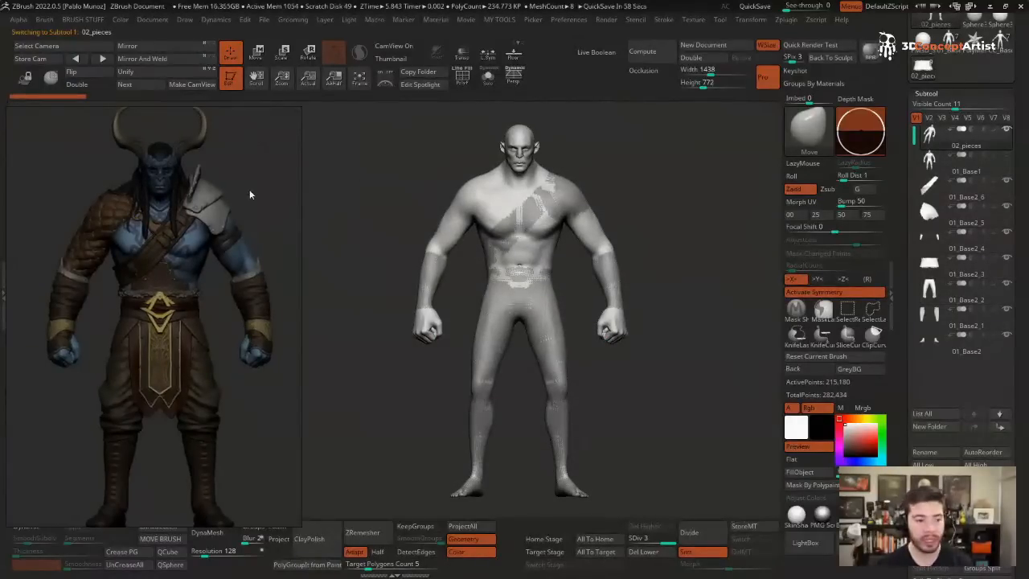
pyautogui.scroll(-1, 236, 189)
pyautogui.scroll(1, 236, 188)
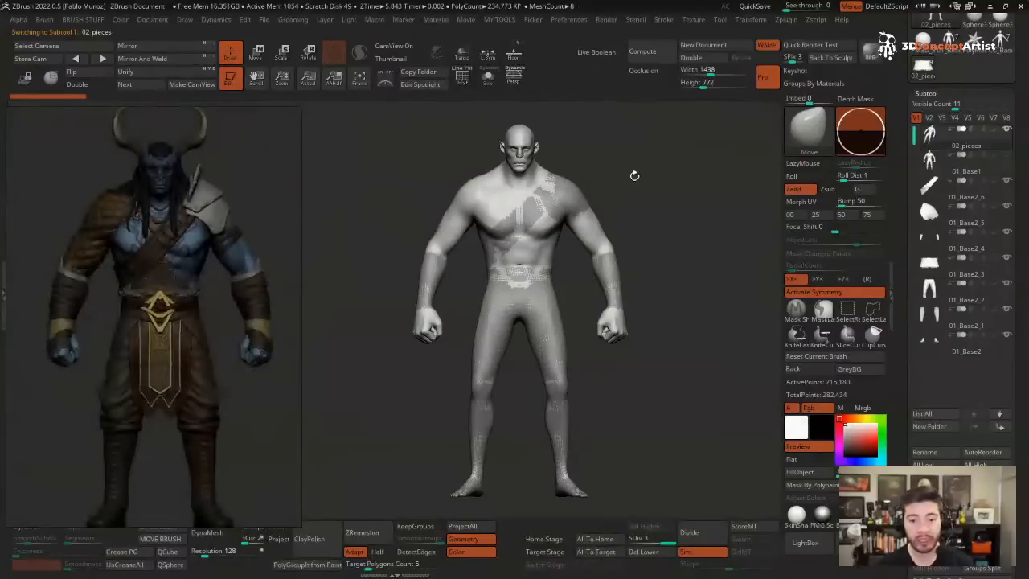
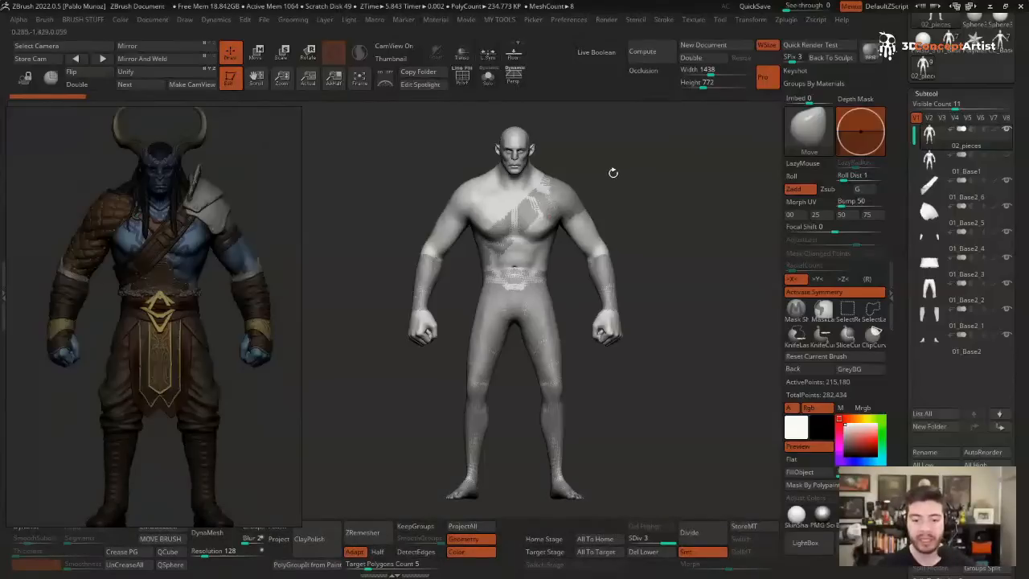
# - Examine the complete 02_pieces figure with all its parts visible from the front and the back
pyautogui.moveTo(624, 170)
pyautogui.mouseDown()
pyautogui.moveTo(606, 142)
pyautogui.moveTo(650, 158)
pyautogui.moveTo(655, 173)
pyautogui.moveTo(672, 168)
pyautogui.mouseUp()
pyautogui.press('space')
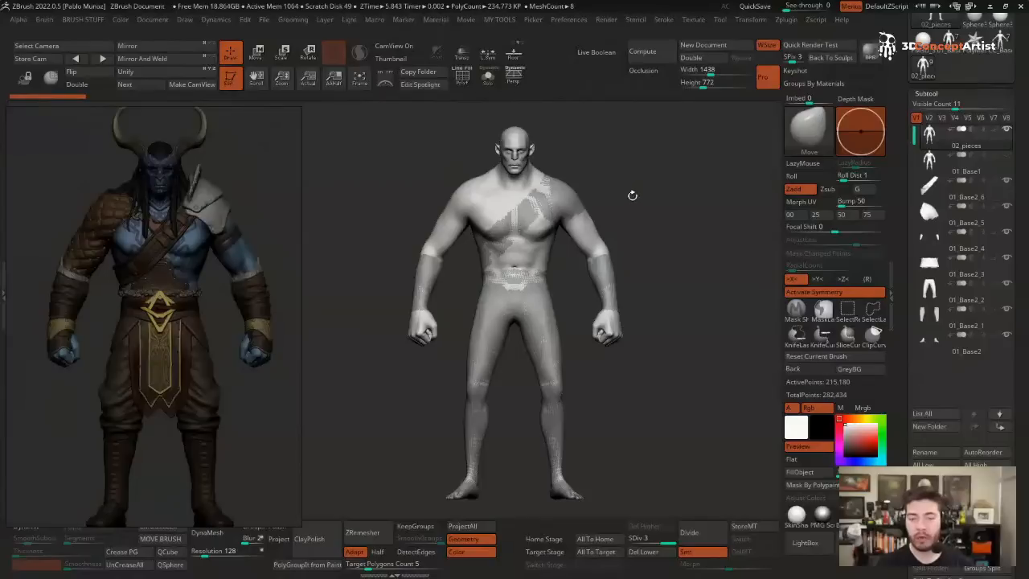
pyautogui.moveTo(647, 210); pyautogui.dragTo(613, 222)
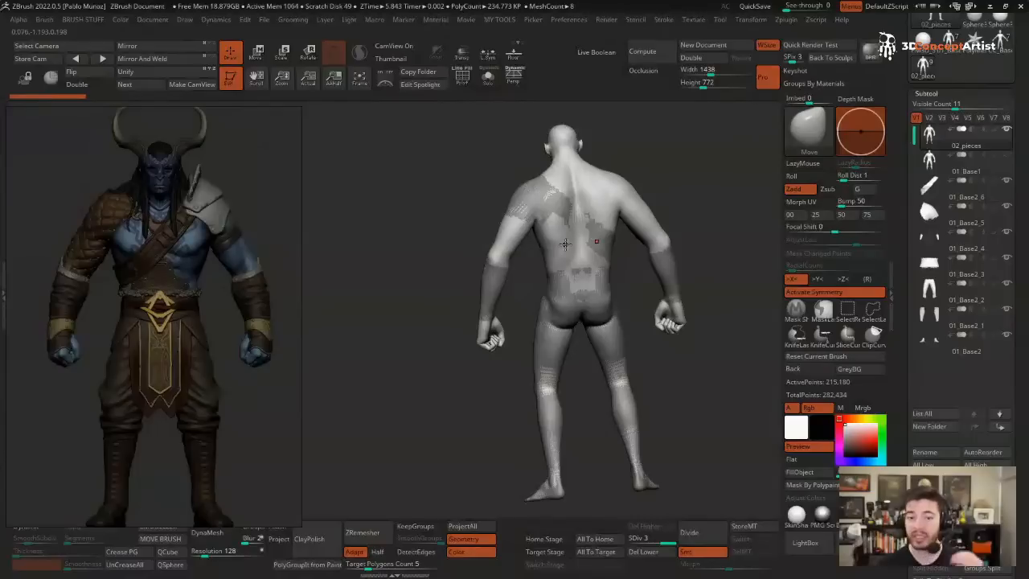
pyautogui.moveTo(565, 243)
pyautogui.mouseDown()
pyautogui.moveTo(702, 240)
pyautogui.moveTo(686, 241)
pyautogui.moveTo(686, 178)
pyautogui.moveTo(633, 180)
pyautogui.mouseUp()
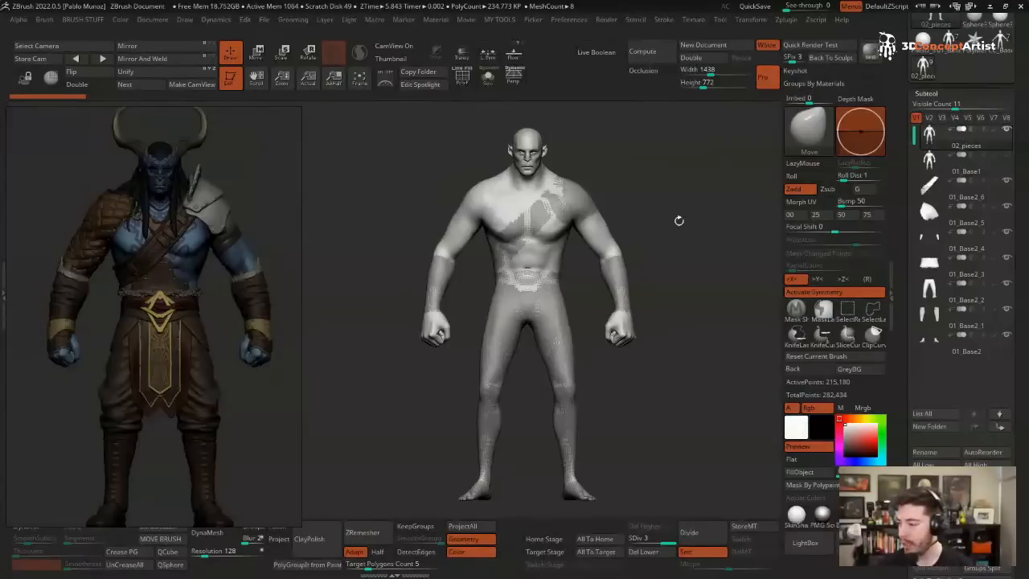
pyautogui.keyDown('alt'); pyautogui.moveTo(678, 209); pyautogui.dragTo(667, 199); pyautogui.keyUp('alt')
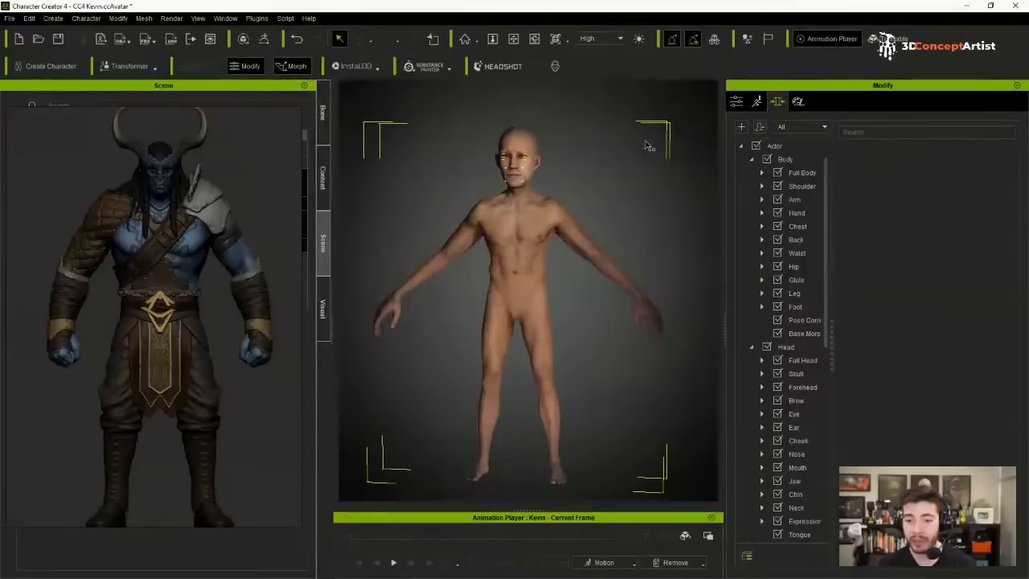
# - Select the avatar in Character Creator 4 and display the texture settings of its Std_Skin_Head material
pyautogui.click(551, 231)
pyautogui.click(818, 102)
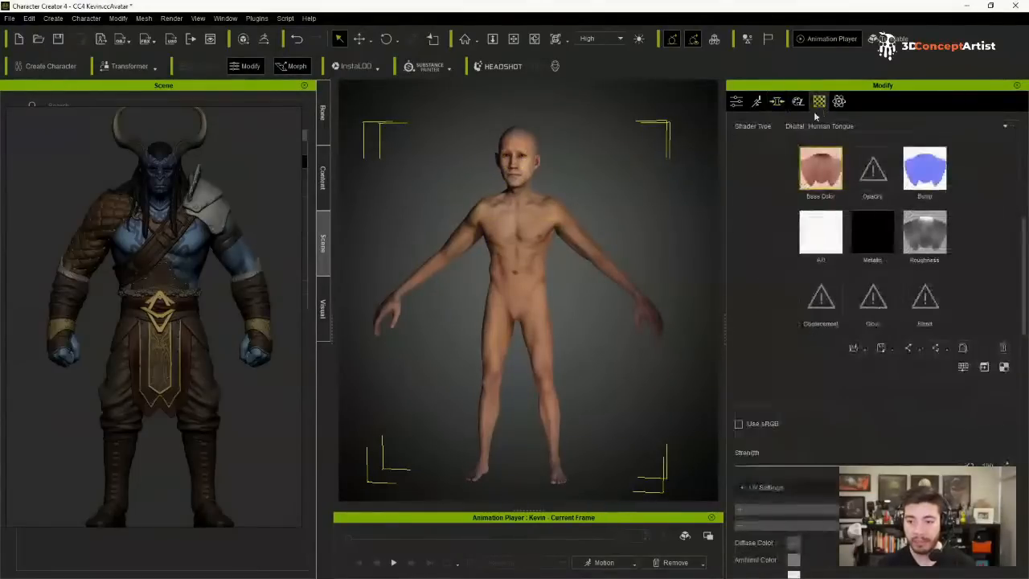
pyautogui.scroll(5, 797, 201)
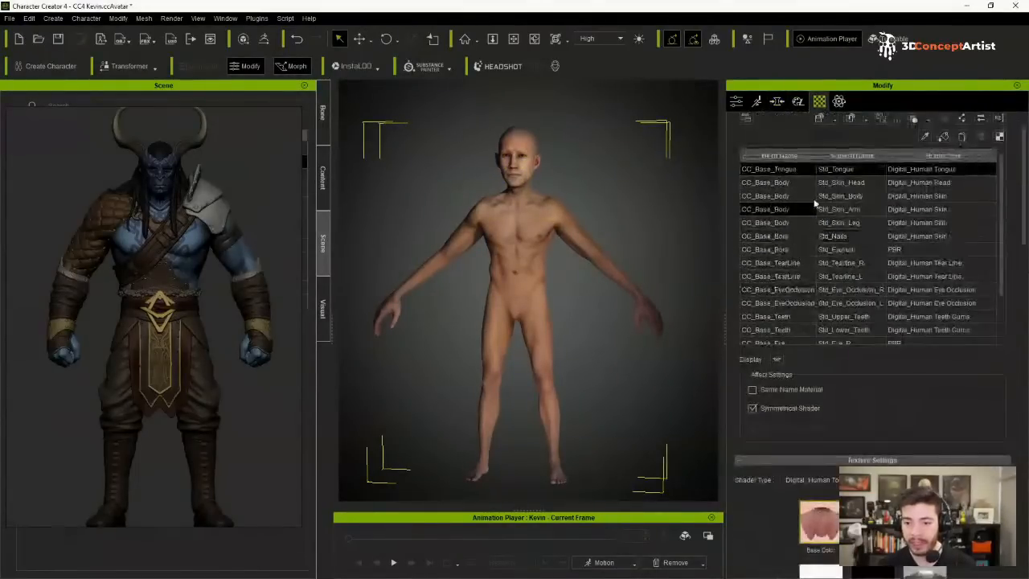
pyautogui.click(788, 183)
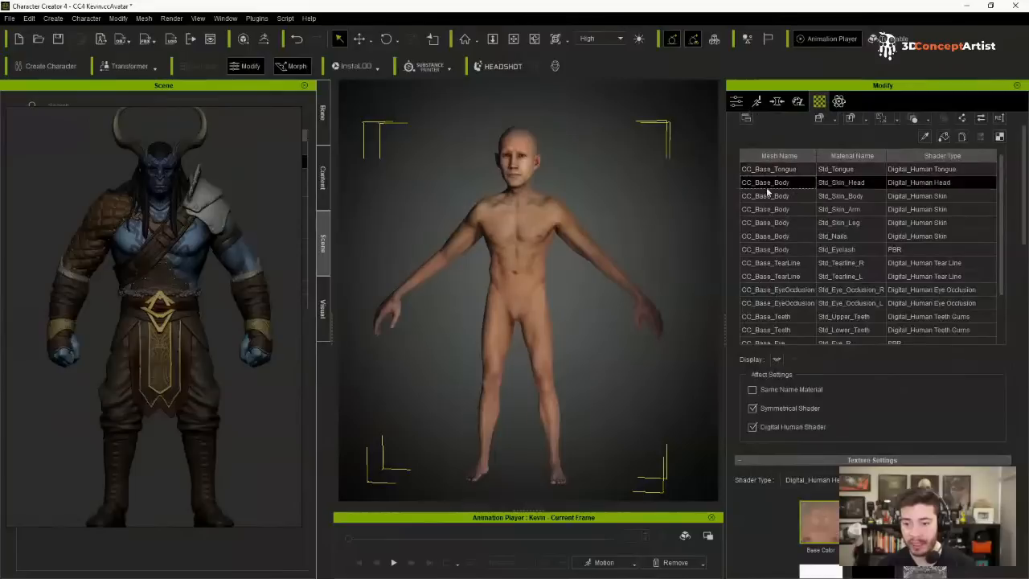
pyautogui.scroll(-3, 810, 319)
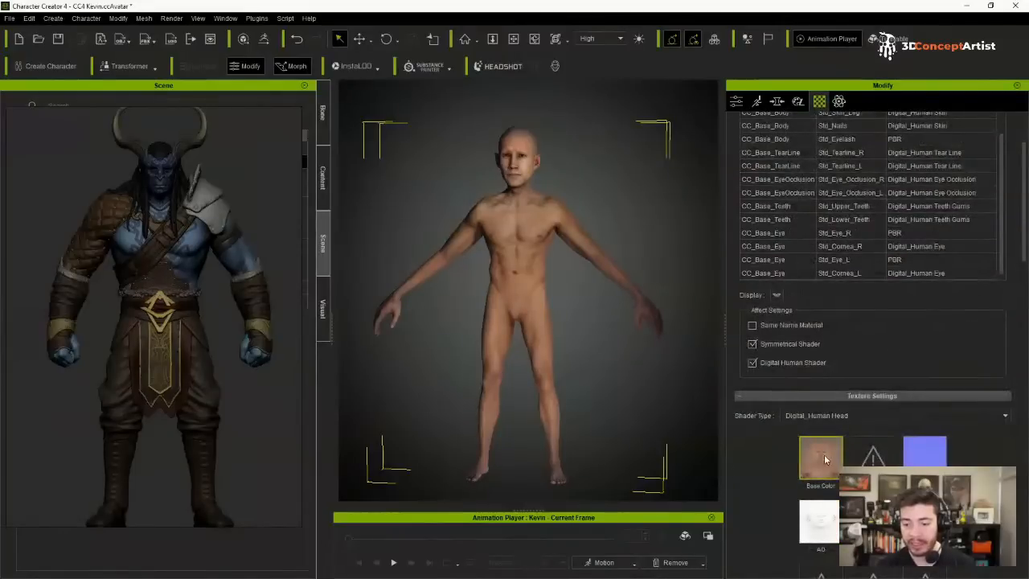
# - Switch to ZBrush and examine the polygroups of the 02_pieces body from head to feet with the polyframe displayed
pyautogui.moveTo(824, 459)
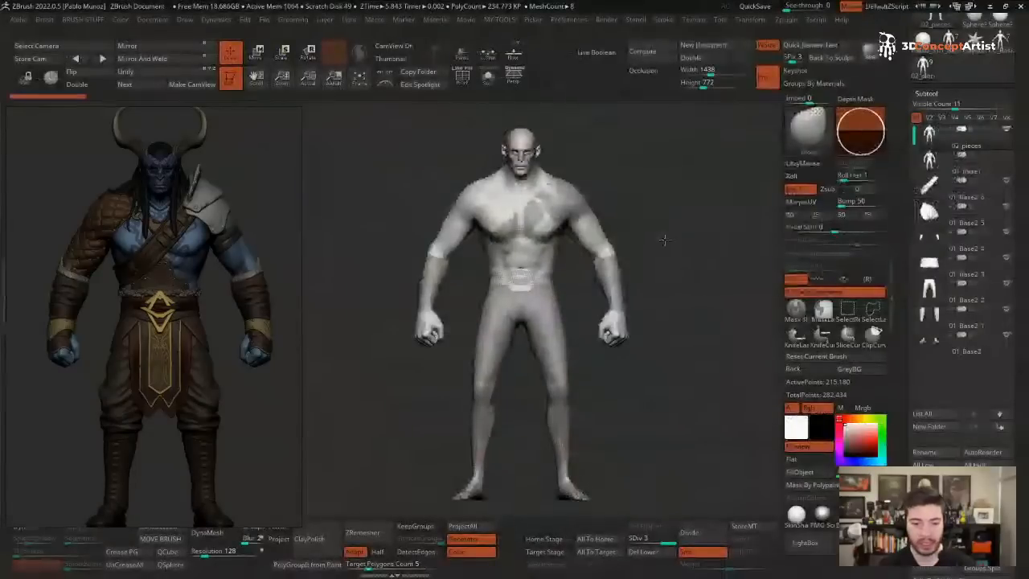
pyautogui.hotkey('shift', 'f')
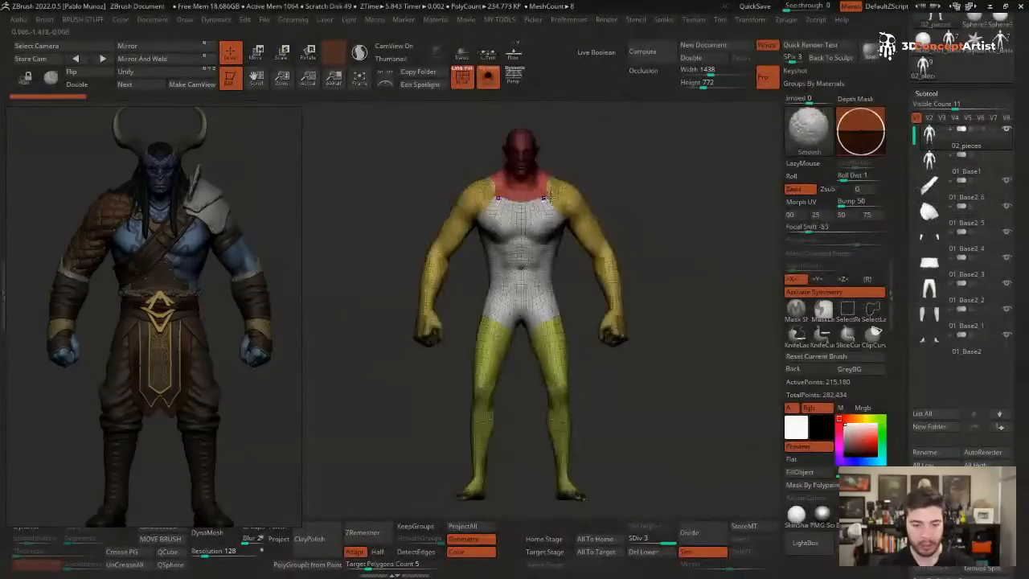
pyautogui.keyDown('ctrl'); pyautogui.moveTo(547, 200); pyautogui.dragTo(459, 259, button='right'); pyautogui.keyUp('ctrl')
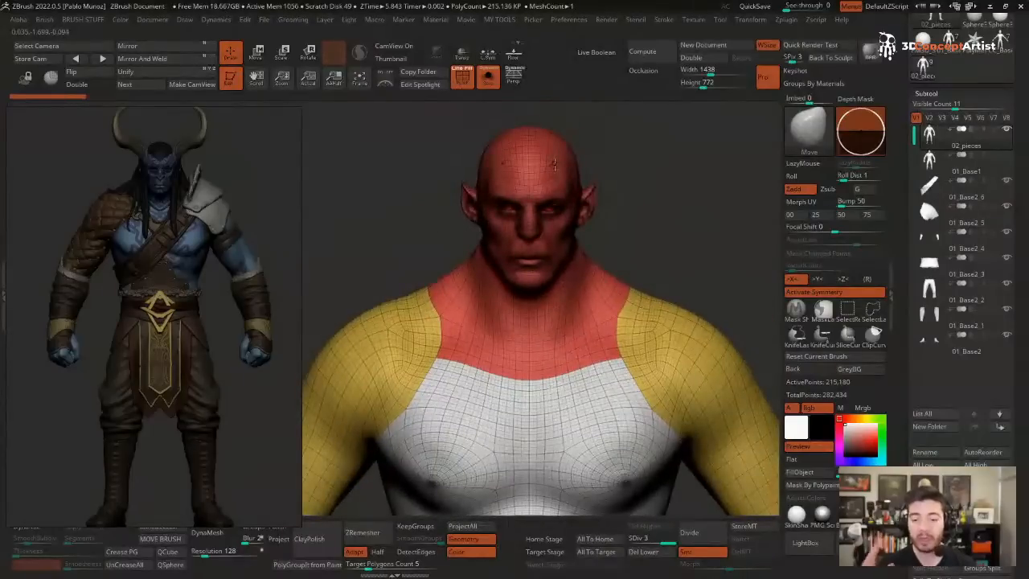
pyautogui.keyDown('ctrl'); pyautogui.moveTo(560, 255); pyautogui.dragTo(570, 174, button='right'); pyautogui.keyUp('ctrl')
pyautogui.keyDown('alt'); pyautogui.moveTo(620, 328); pyautogui.dragTo(624, 219, button='right'); pyautogui.keyUp('alt')
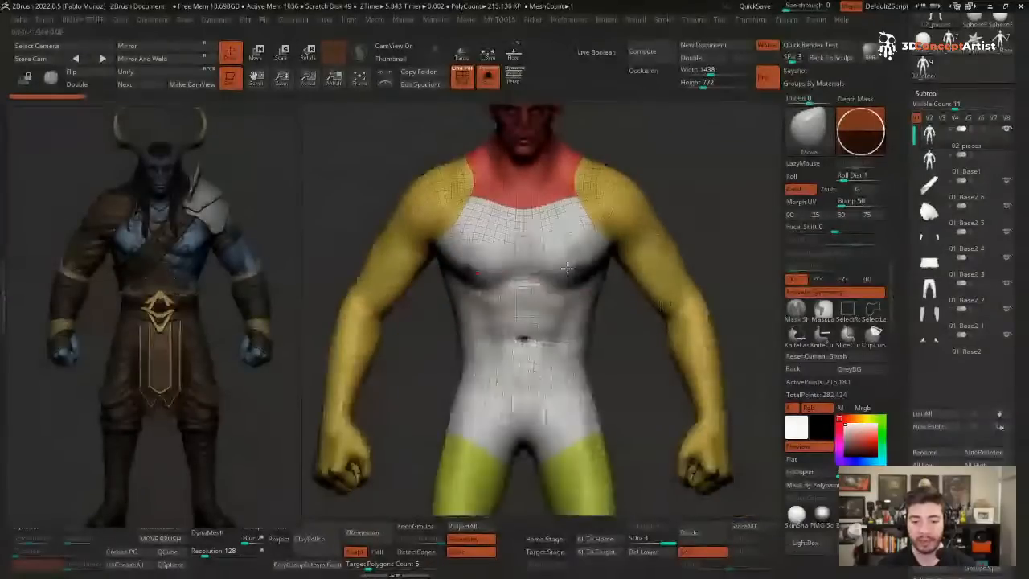
pyautogui.keyDown('alt'); pyautogui.moveTo(551, 329); pyautogui.dragTo(560, 237, button='right'); pyautogui.keyUp('alt')
pyautogui.keyDown('ctrl'); pyautogui.moveTo(553, 434); pyautogui.dragTo(542, 233, button='right'); pyautogui.keyUp('ctrl')
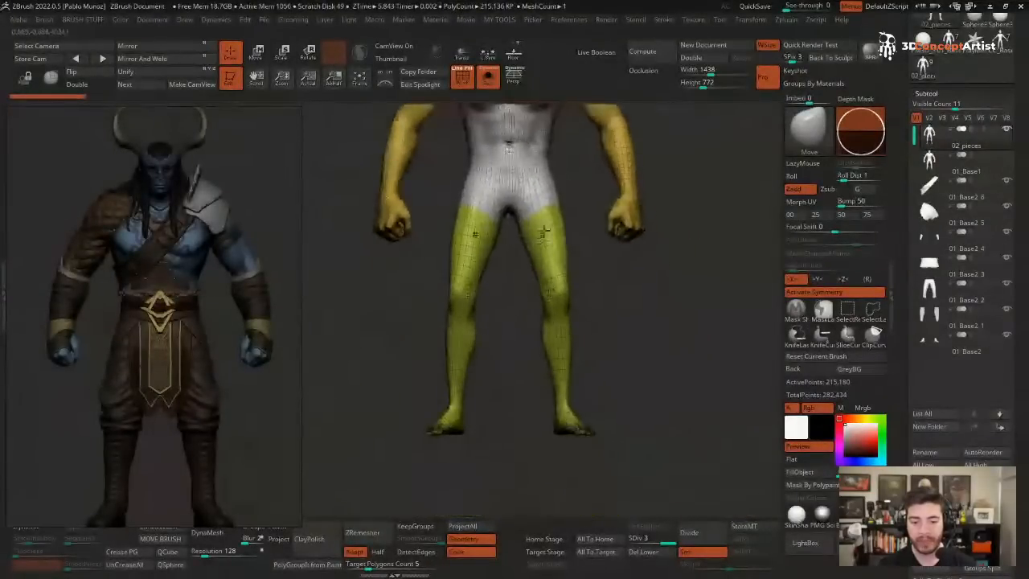
pyautogui.moveTo(591, 434); pyautogui.dragTo(602, 387, button='right')
pyautogui.keyDown('ctrl'); pyautogui.moveTo(581, 304); pyautogui.dragTo(572, 275, button='right'); pyautogui.keyUp('ctrl')
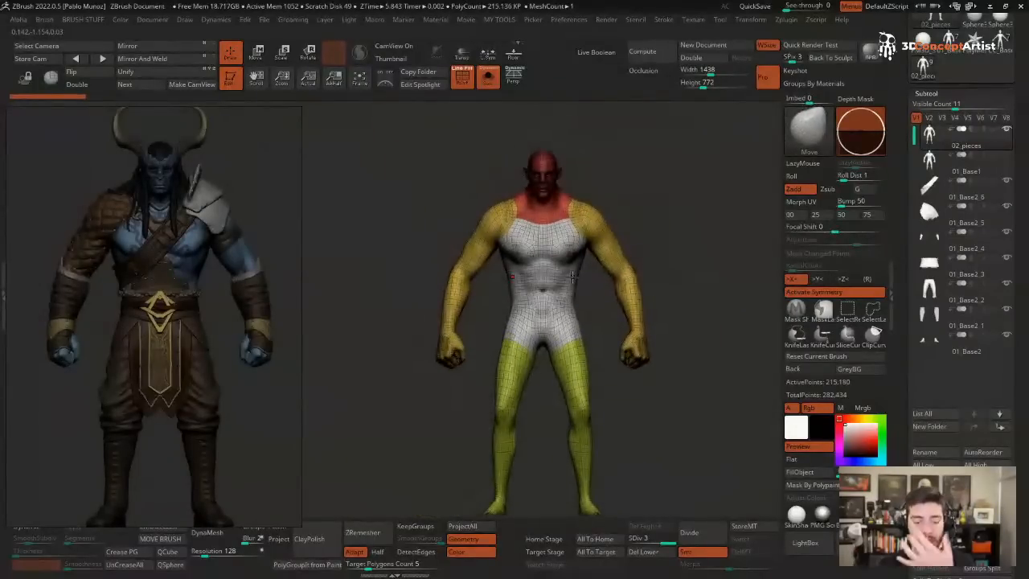
pyautogui.hotkey('shift', 'f')
# - Isolate the 01_Base2_5 shoulder piece, mask its inner half and bring up the mesh-editing split options
pyautogui.moveTo(636, 233)
pyautogui.mouseDown(button='right')
pyautogui.moveTo(611, 208)
pyautogui.moveTo(623, 198)
pyautogui.mouseUp(button='right')
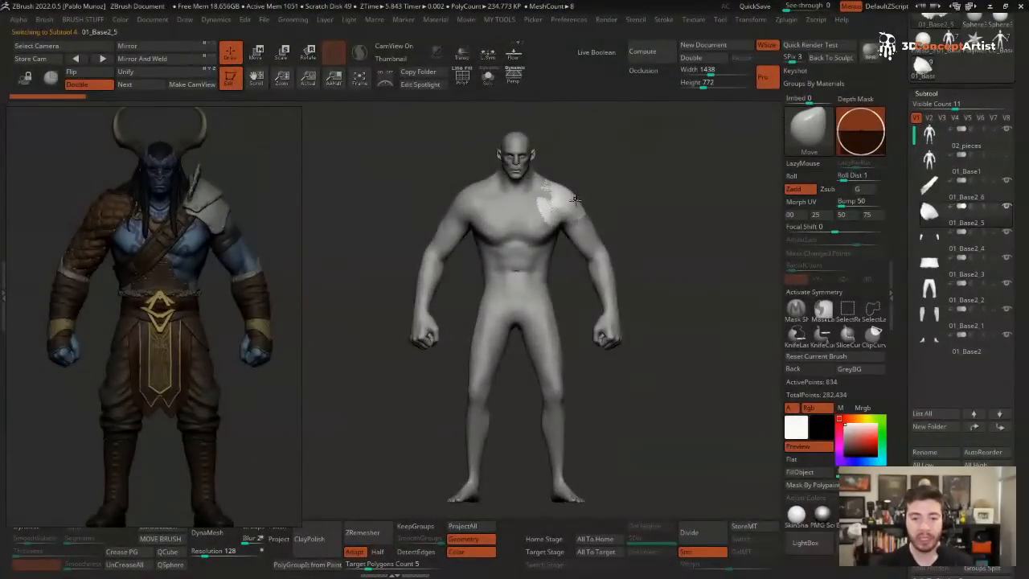
pyautogui.hotkey('alt', 's')
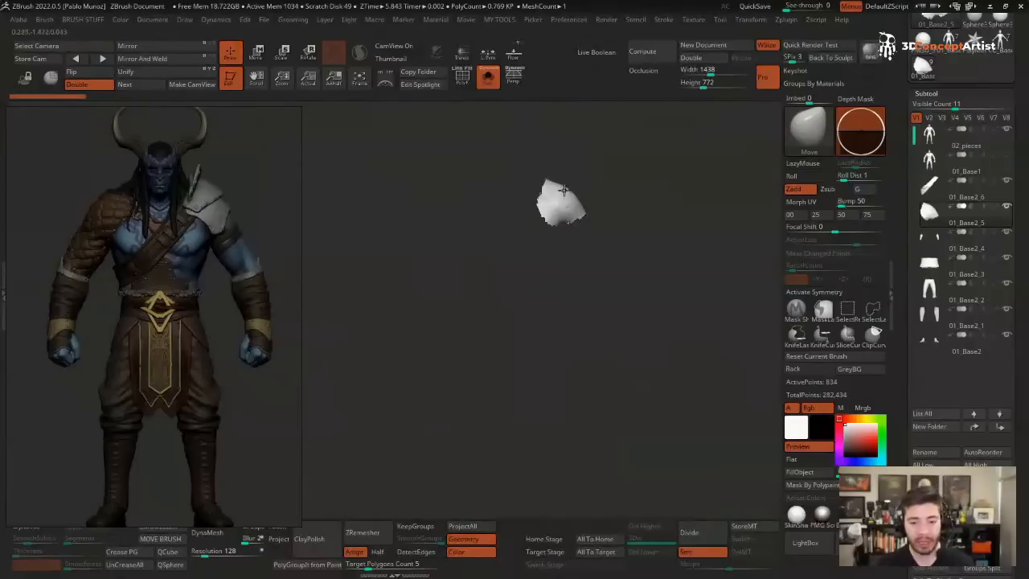
pyautogui.press('ctrl')
pyautogui.keyDown('ctrl'); pyautogui.moveTo(535, 207); pyautogui.dragTo(514, 227); pyautogui.keyUp('ctrl')
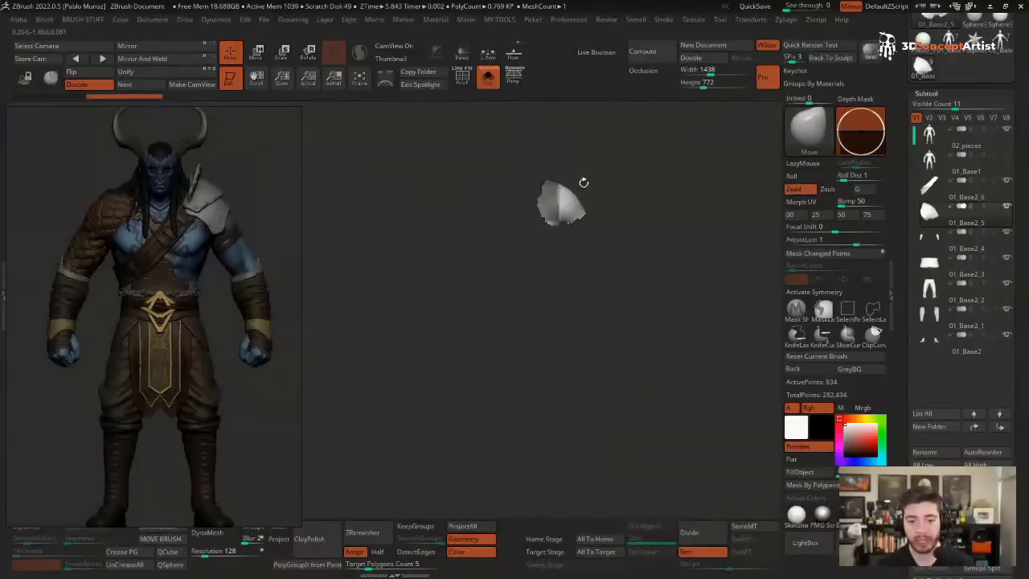
pyautogui.press('2')
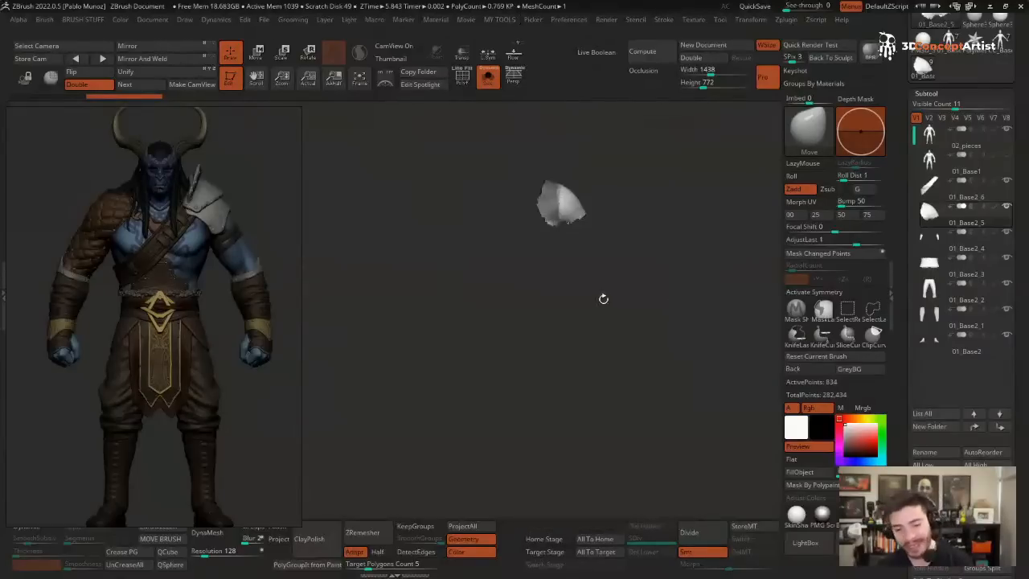
pyautogui.press('2')
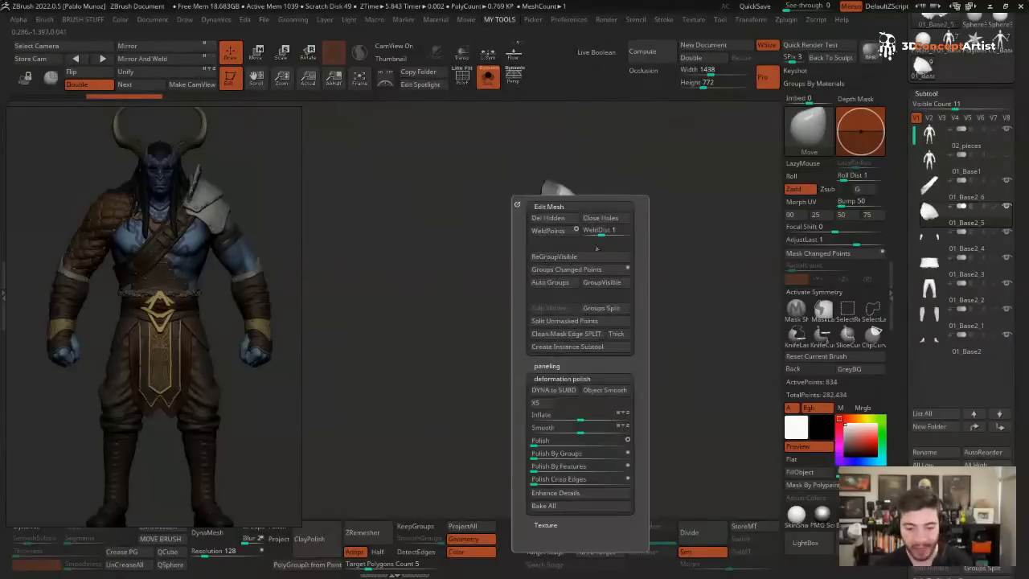
pyautogui.click(568, 336)
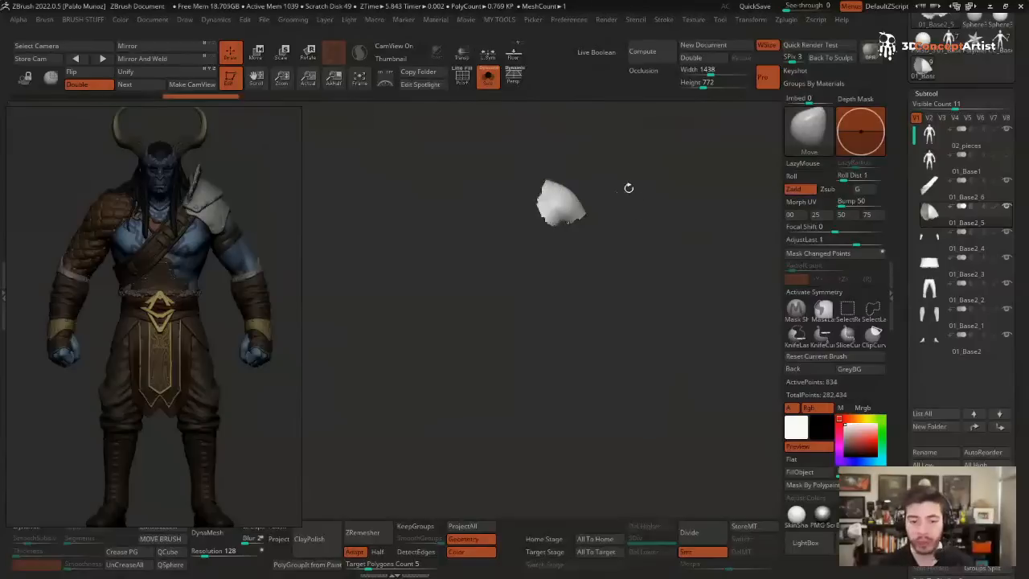
pyautogui.press('space')
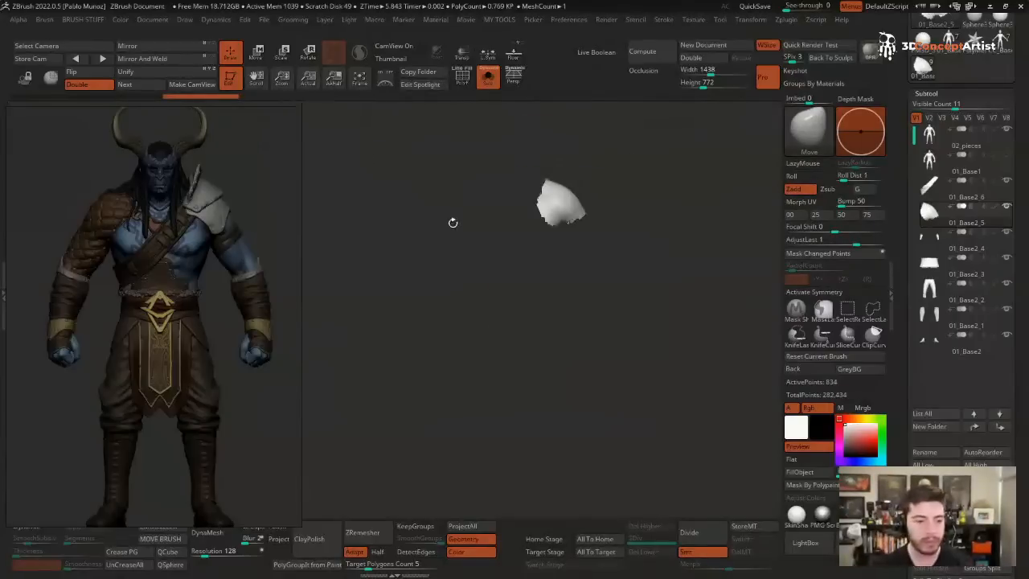
pyautogui.keyDown('ctrl'); pyautogui.keyDown('shift'); pyautogui.click(466, 231); pyautogui.keyUp('shift'); pyautogui.keyUp('ctrl')
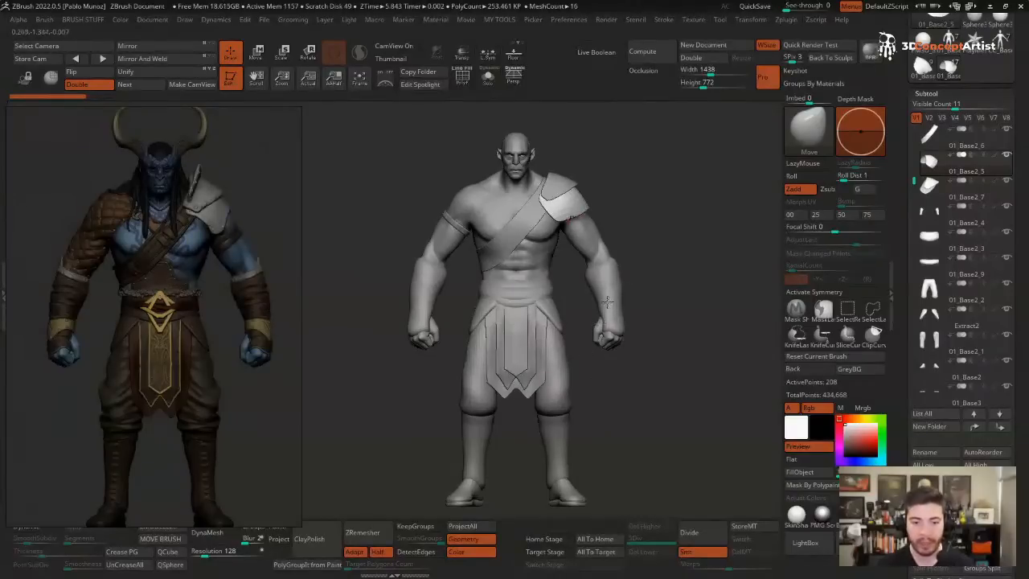
# - Switch from the finished blockout to the split-body tool and assign the isolated 01_Base2_5 shoulder piece a single polygroup
pyautogui.moveTo(607, 302)
pyautogui.mouseDown()
pyautogui.moveTo(515, 296)
pyautogui.moveTo(565, 295)
pyautogui.moveTo(620, 258)
pyautogui.mouseUp()
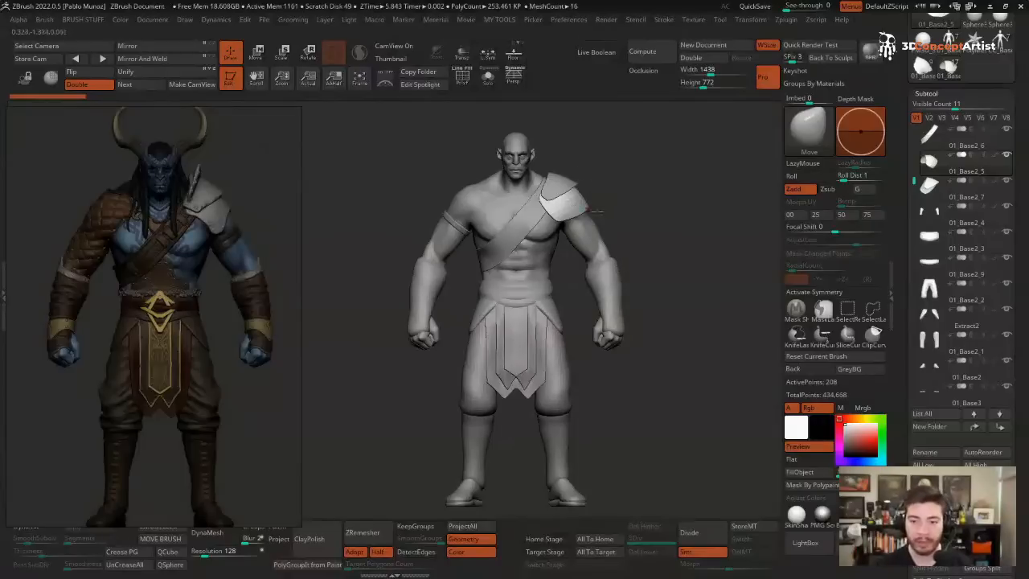
pyautogui.click(922, 66)
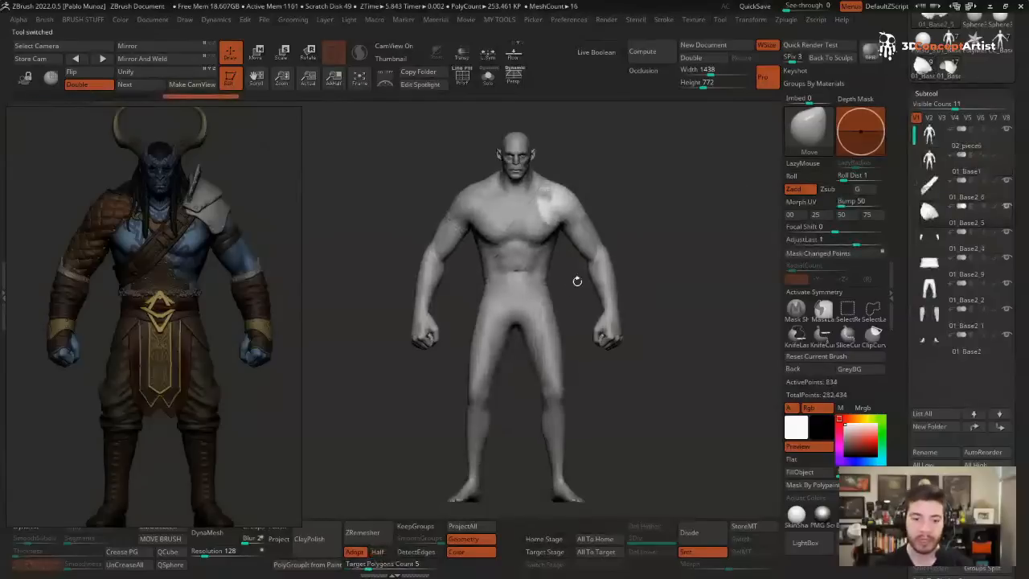
pyautogui.hotkey('ctrl', 'shift', 'f')
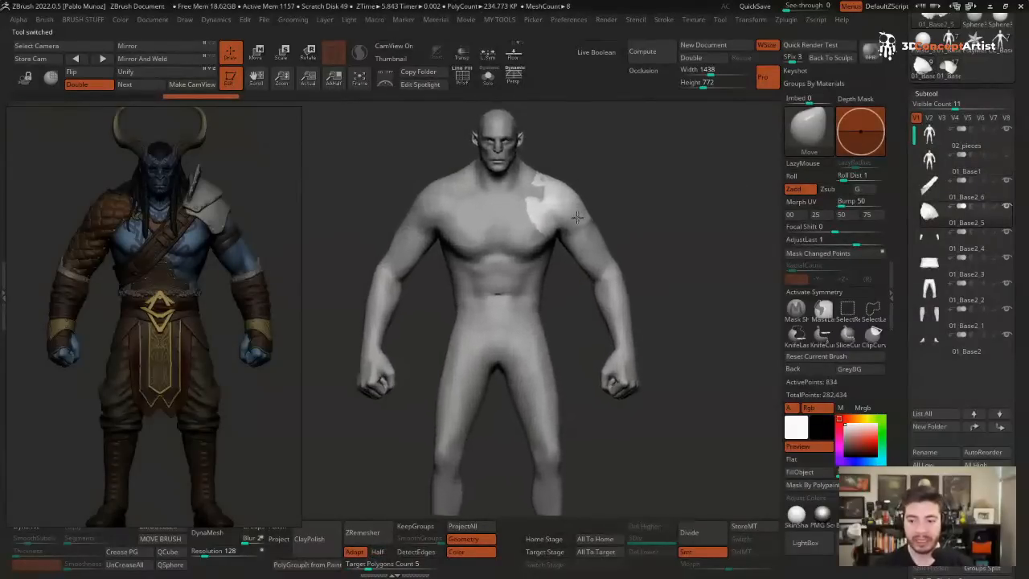
pyautogui.moveTo(581, 240)
pyautogui.mouseDown(button='right')
pyautogui.moveTo(557, 188)
pyautogui.moveTo(599, 233)
pyautogui.moveTo(535, 222)
pyautogui.moveTo(574, 236)
pyautogui.moveTo(564, 252)
pyautogui.moveTo(568, 233)
pyautogui.mouseUp(button='right')
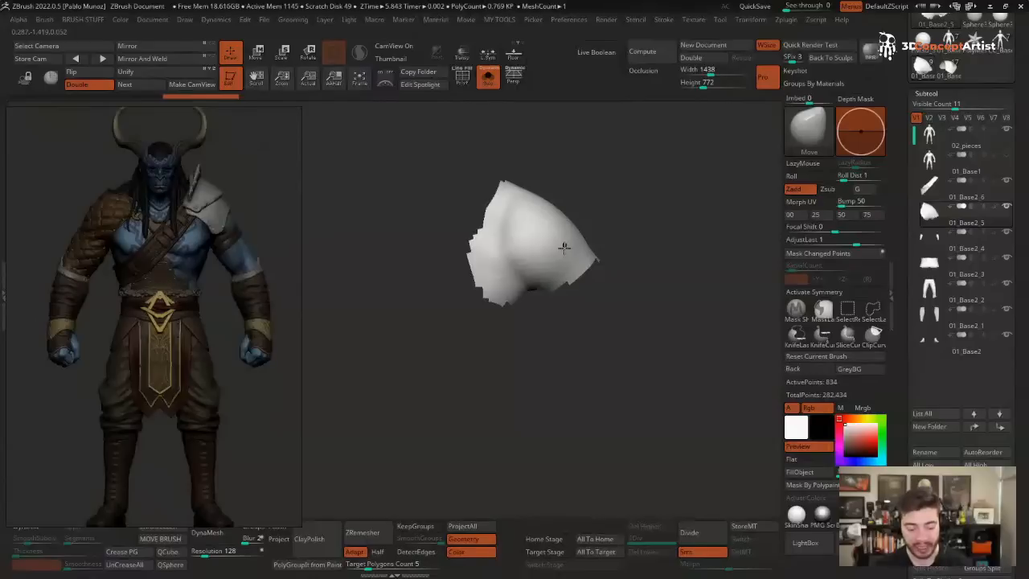
pyautogui.click(462, 77)
pyautogui.moveTo(649, 193); pyautogui.dragTo(635, 199, button='right')
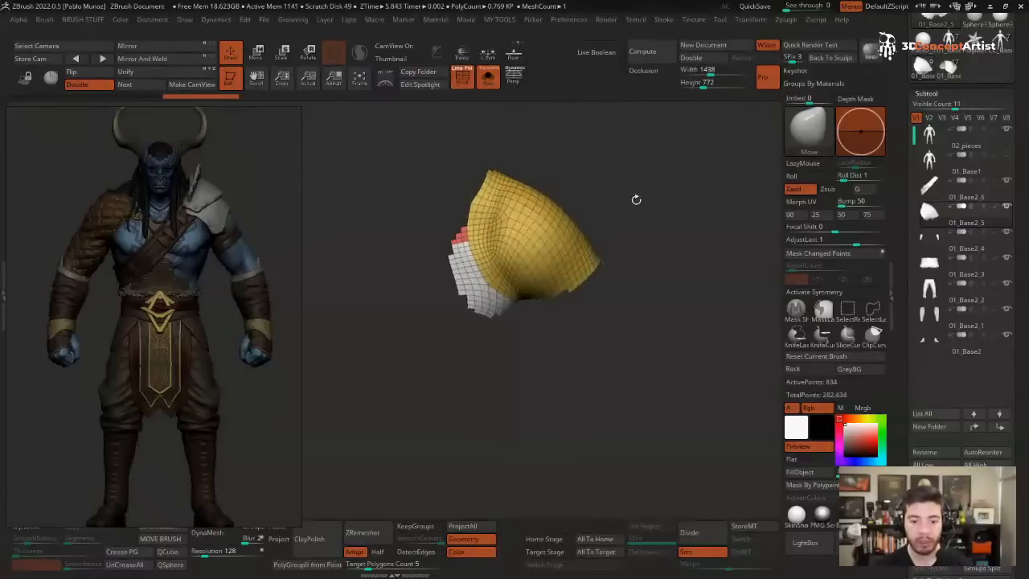
pyautogui.hotkey('ctrl', 'w')
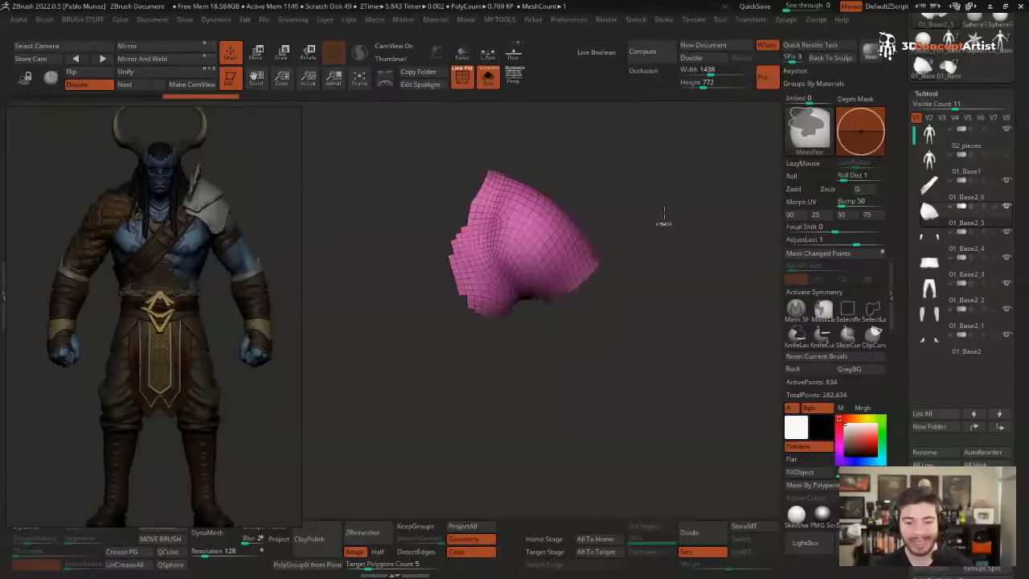
pyautogui.moveTo(687, 193)
pyautogui.mouseDown(button='right')
pyautogui.moveTo(630, 259)
pyautogui.moveTo(661, 242)
pyautogui.moveTo(684, 319)
pyautogui.mouseUp(button='right')
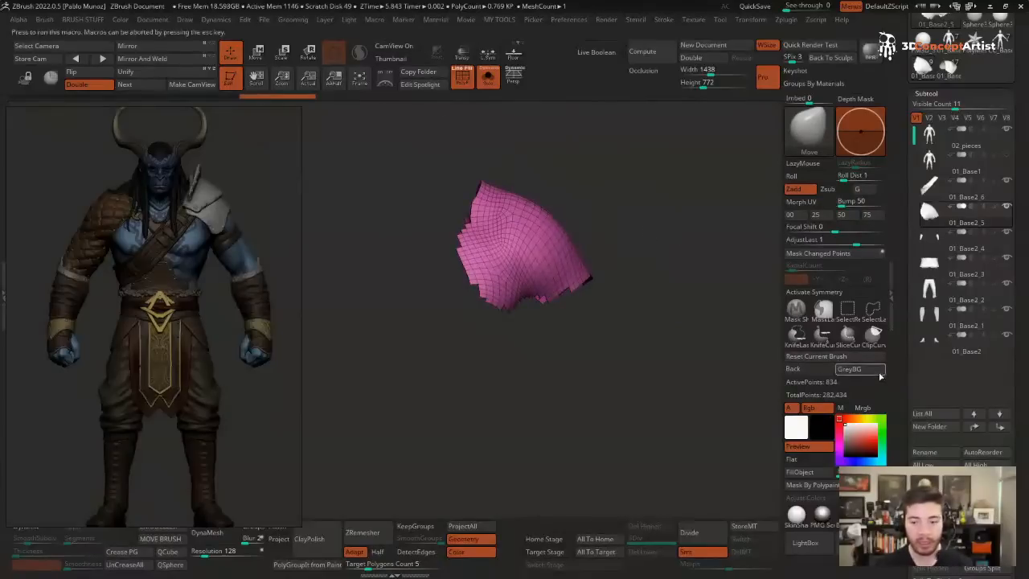
# - Smooth the jagged borders of the shoulder piece by applying the Polish By Groups deformation twice
pyautogui.moveTo(906, 389); pyautogui.dragTo(902, 242)
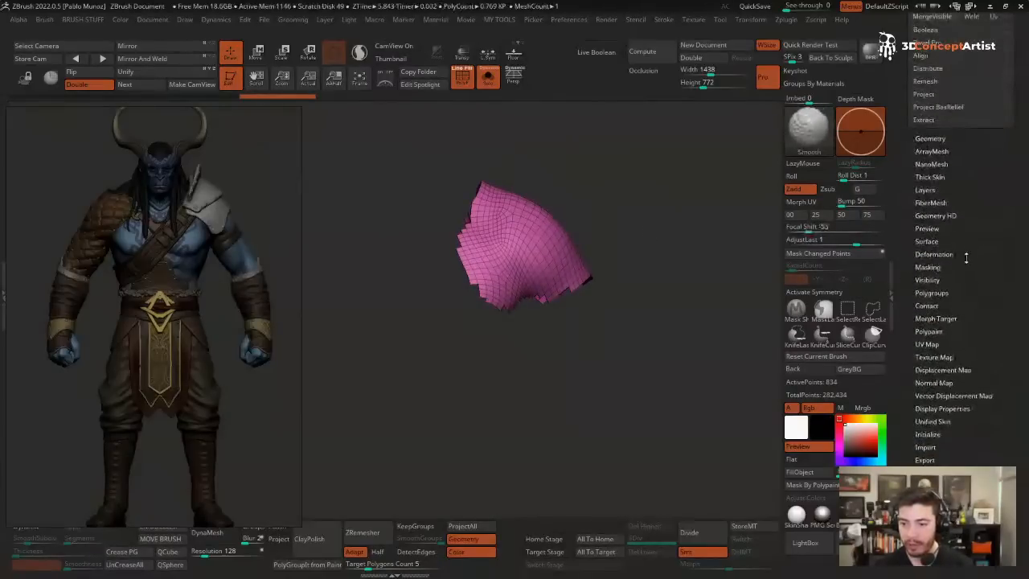
pyautogui.click(933, 254)
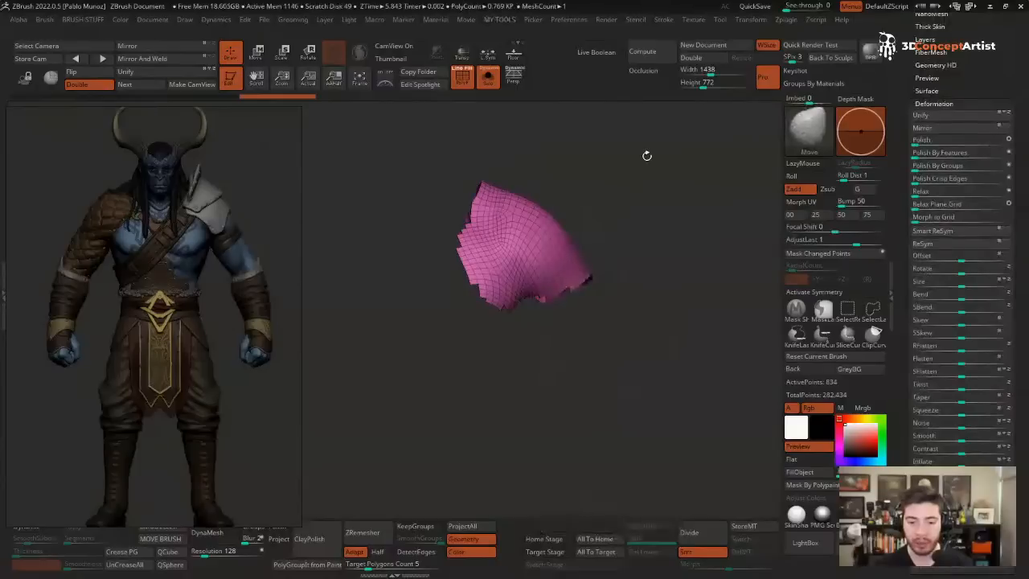
pyautogui.moveTo(955, 104); pyautogui.dragTo(952, 92)
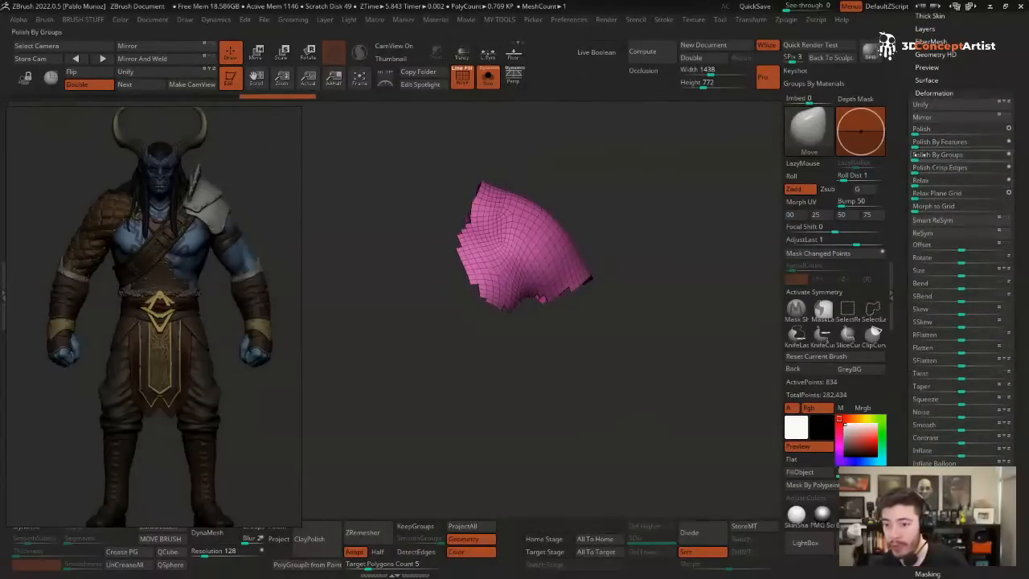
pyautogui.moveTo(916, 159); pyautogui.dragTo(1008, 154)
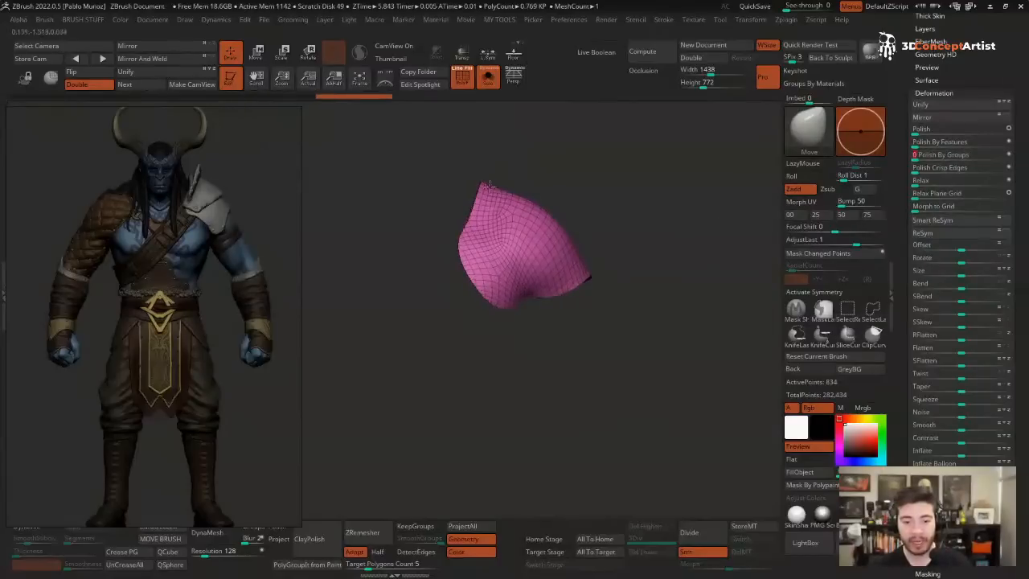
pyautogui.keyDown('ctrl'); pyautogui.moveTo(586, 276); pyautogui.dragTo(581, 308, button='right'); pyautogui.keyUp('ctrl')
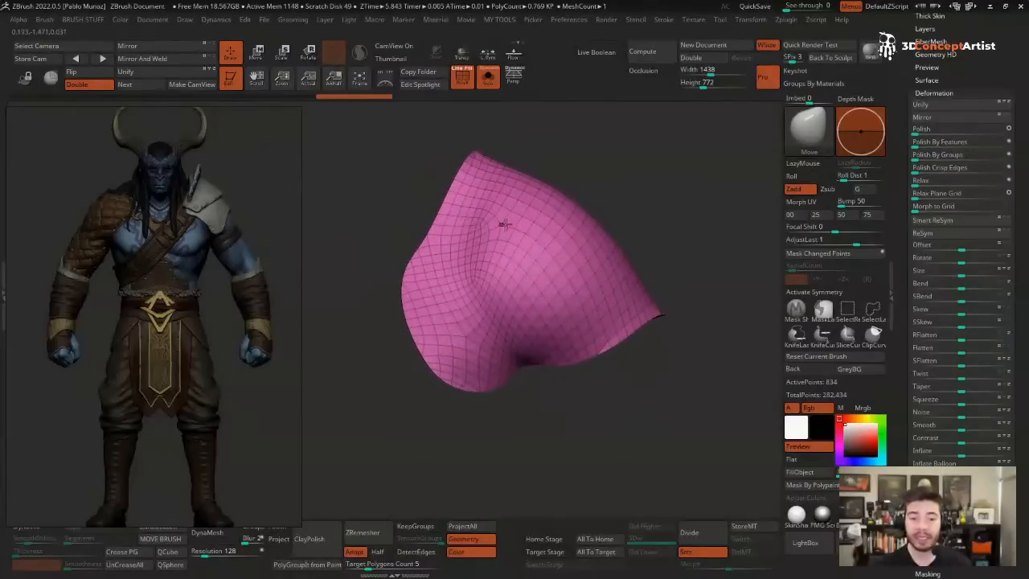
pyautogui.click(945, 155)
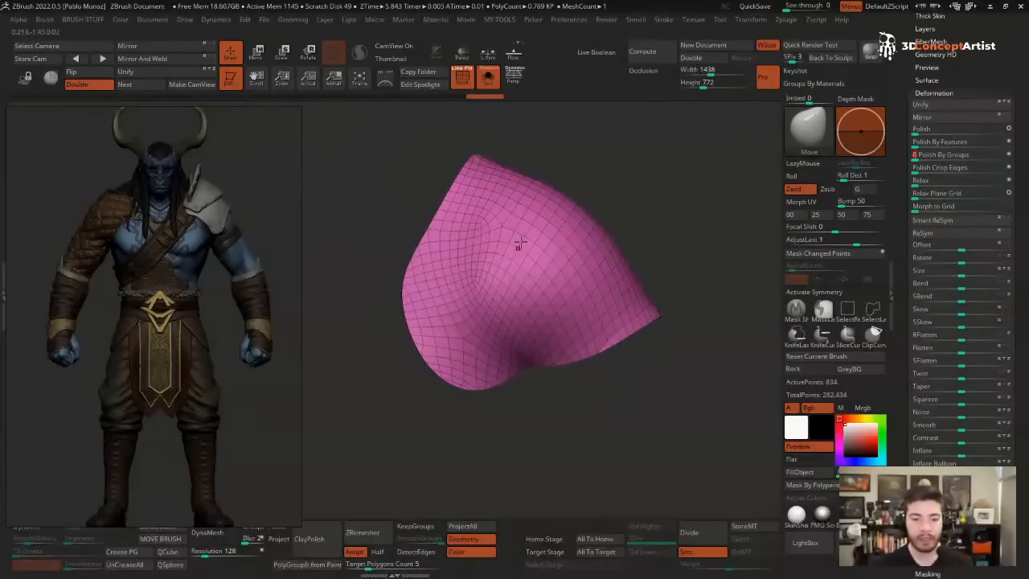
pyautogui.moveTo(572, 230); pyautogui.dragTo(519, 241)
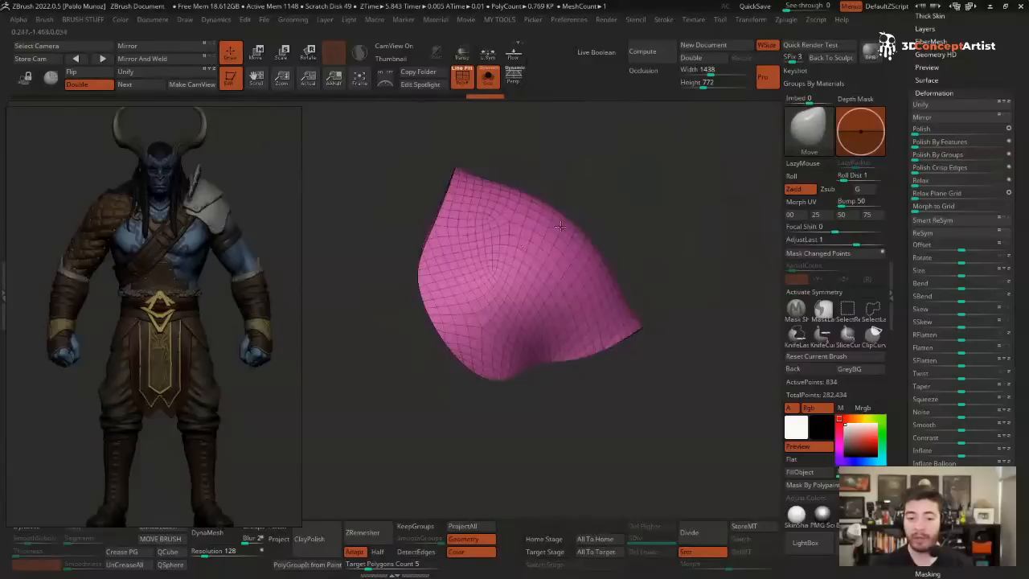
pyautogui.moveTo(571, 231); pyautogui.dragTo(532, 239, button='right')
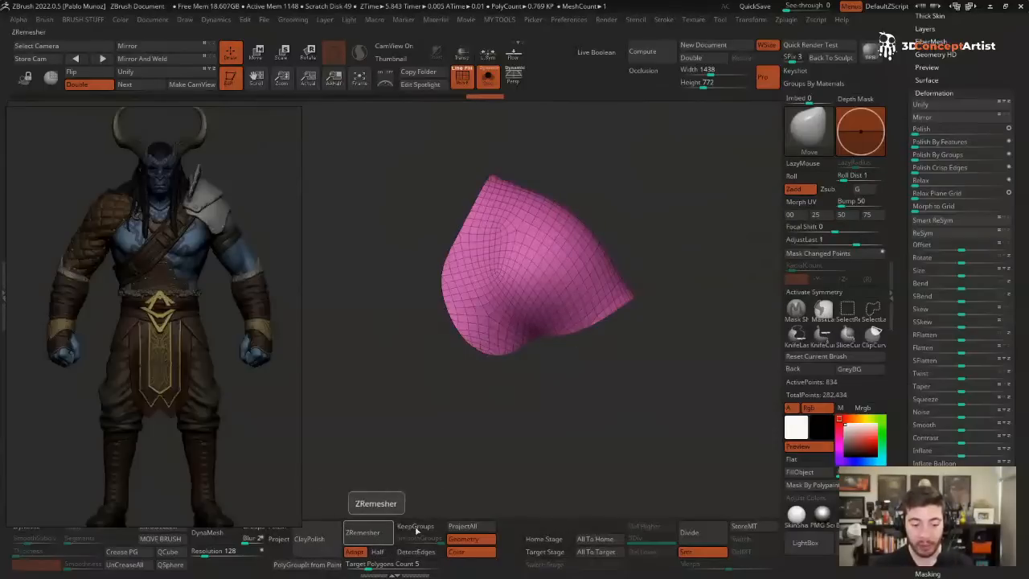
# - Remesh the shoulder piece using ZRemesher with a Target Polygons Count of 2
pyautogui.moveTo(921, 101); pyautogui.dragTo(925, 248)
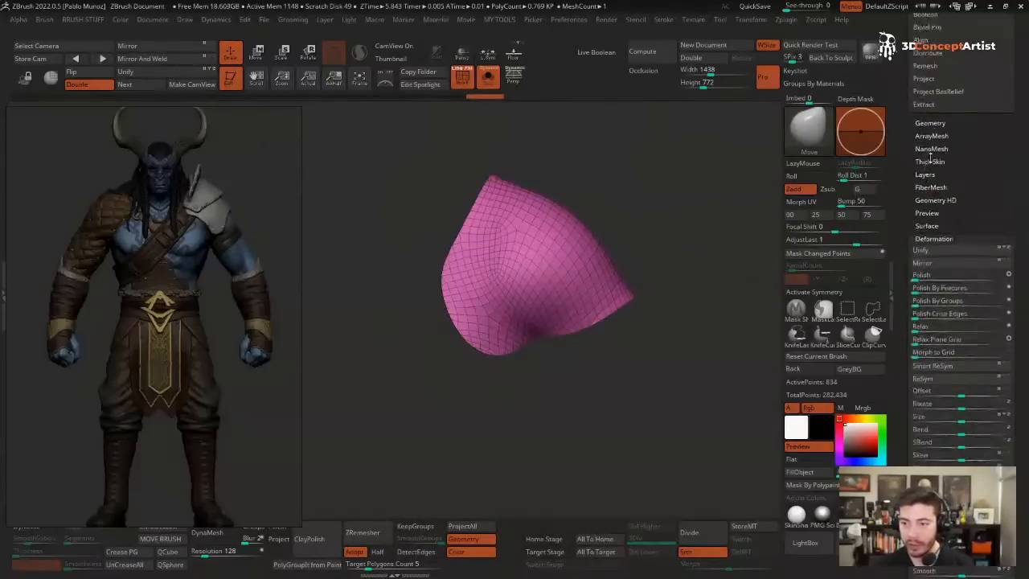
pyautogui.click(930, 122)
pyautogui.click(930, 404)
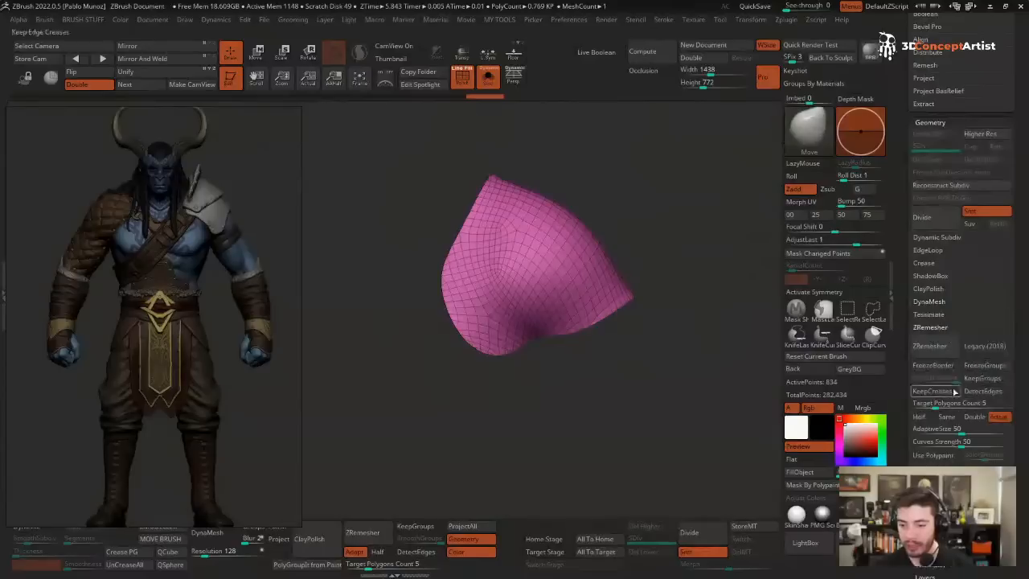
pyautogui.moveTo(1013, 306); pyautogui.dragTo(1013, 241)
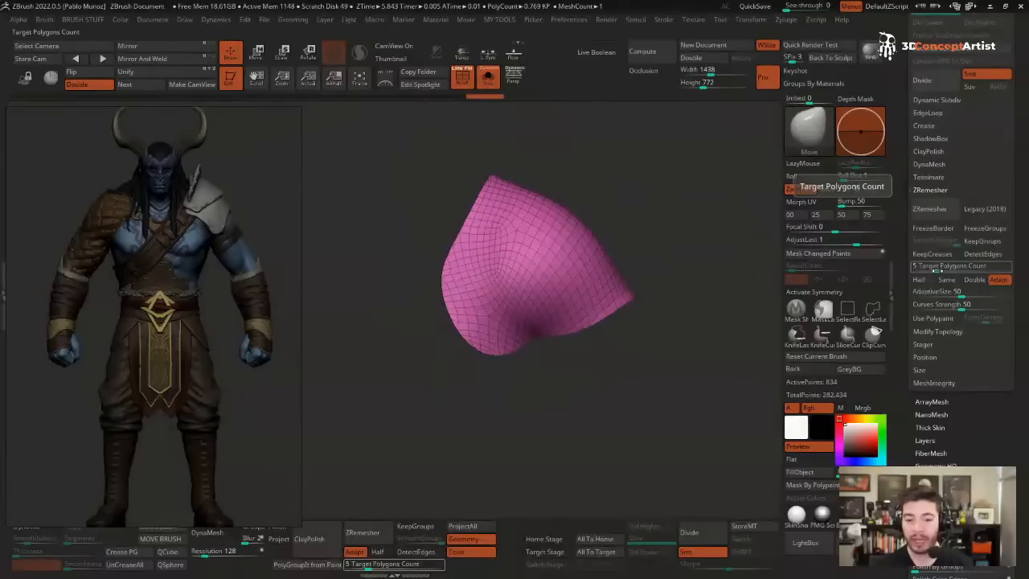
pyautogui.moveTo(936, 271); pyautogui.dragTo(930, 271)
pyautogui.write('2')
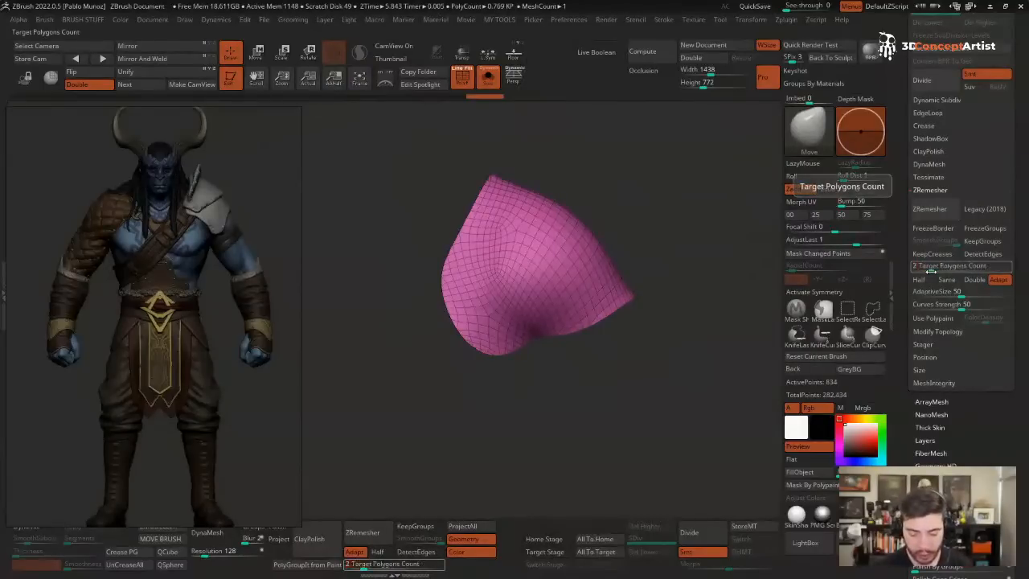
pyautogui.press('Return')
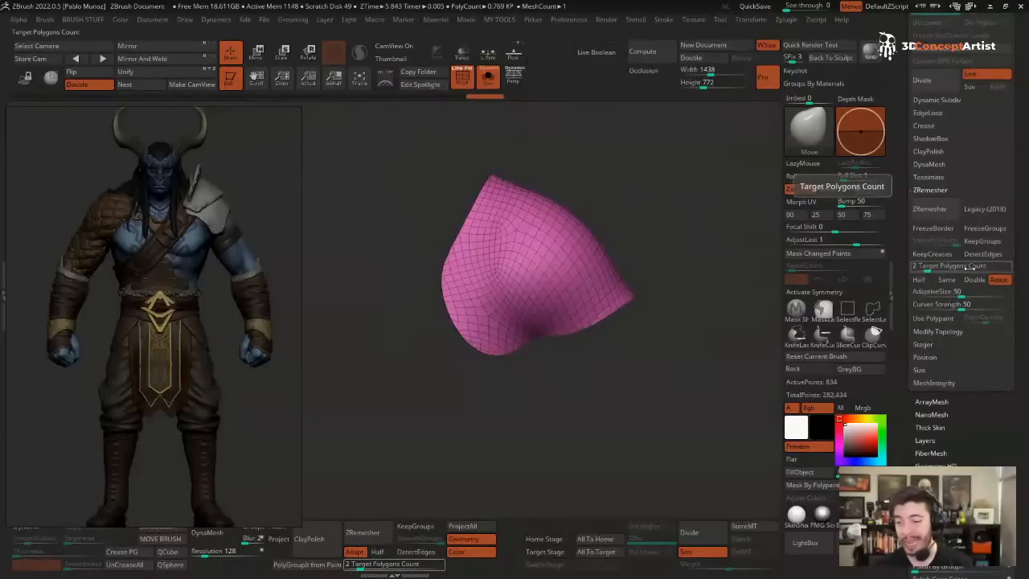
pyautogui.click(928, 210)
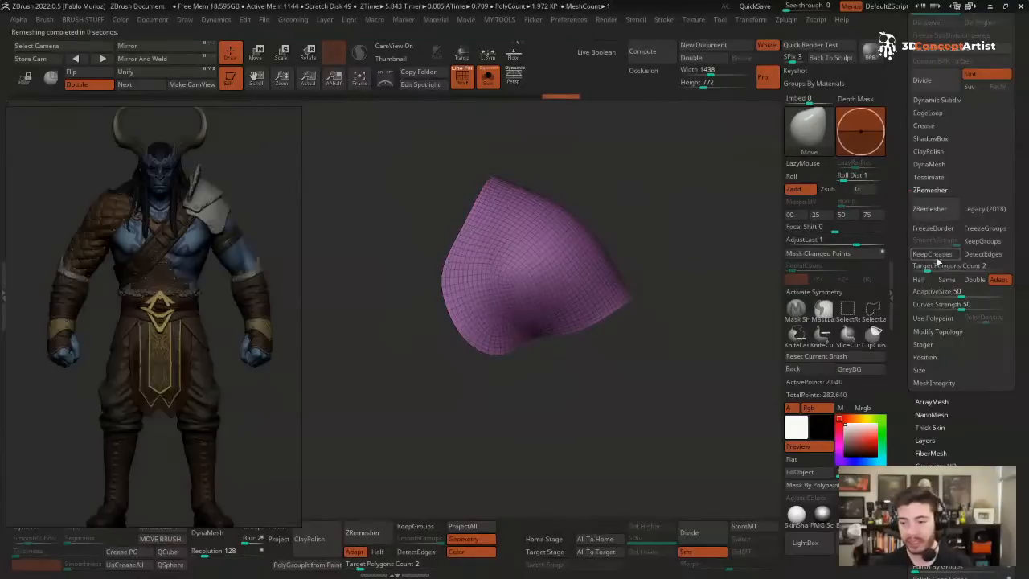
# - Remesh the shoulder piece with ZRemesher set to Half, and smooth its borders with a light Polish By Groups
pyautogui.click(918, 279)
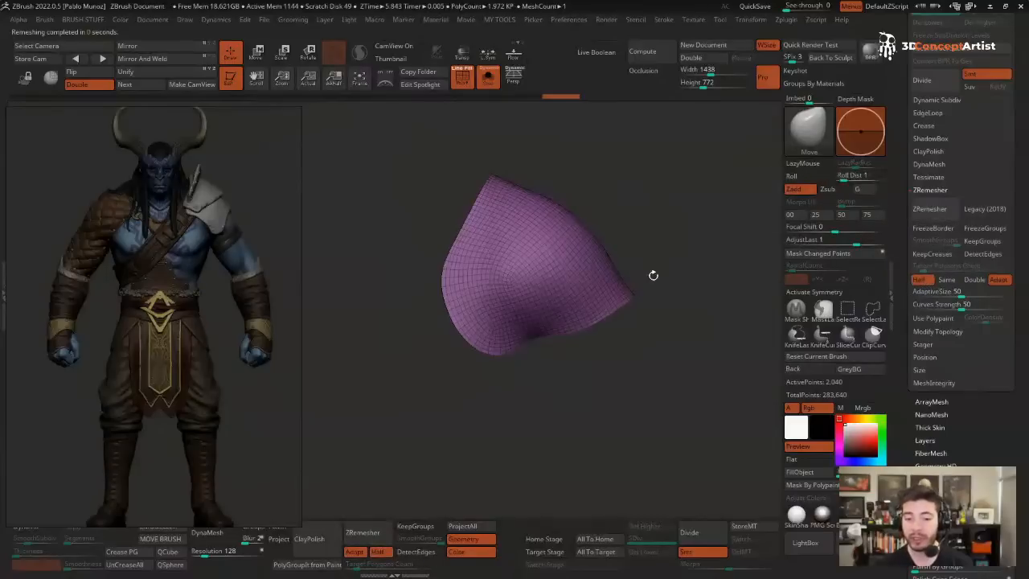
pyautogui.click(932, 209)
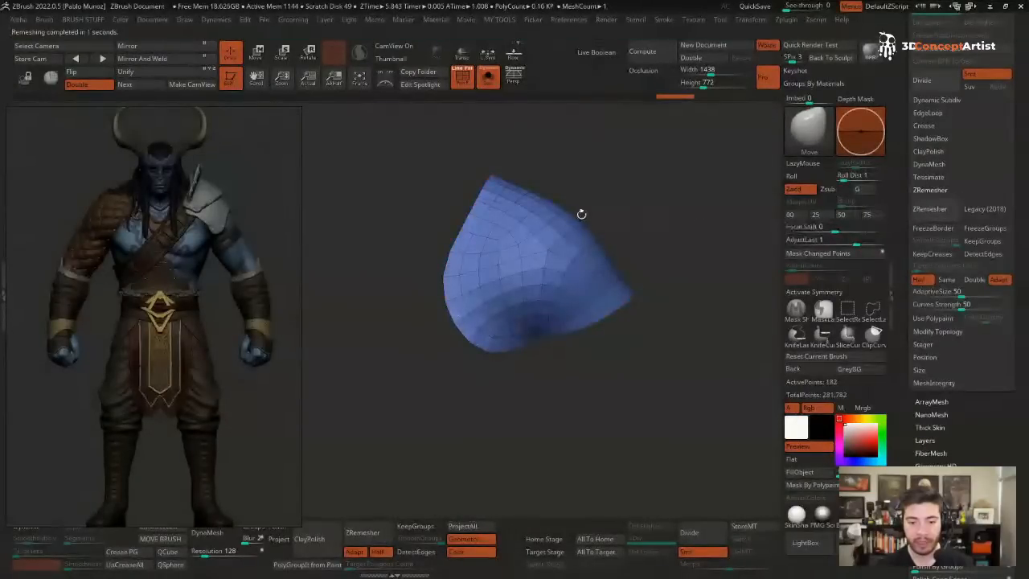
pyautogui.rightClick(696, 184)
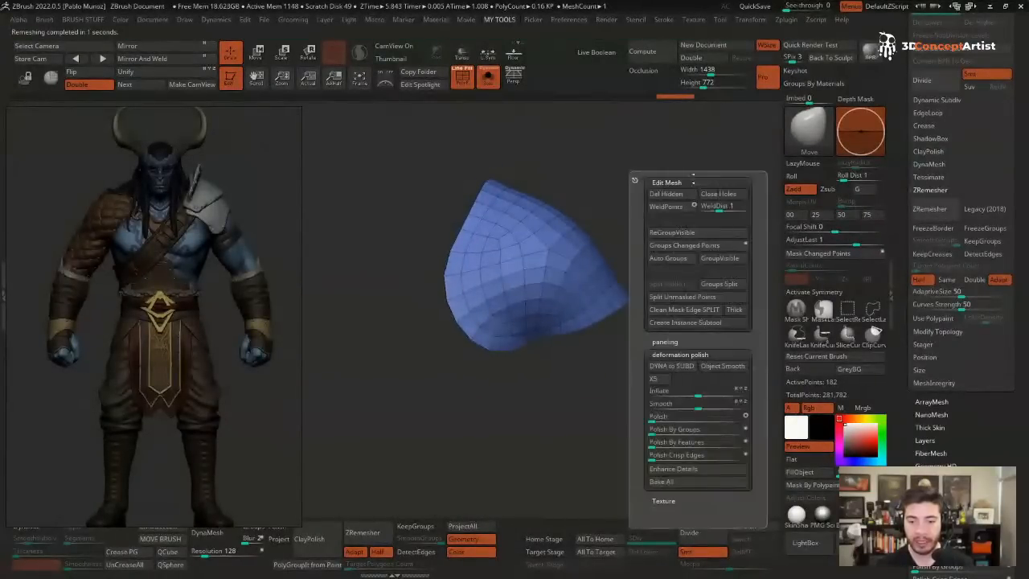
pyautogui.scroll(-5, 965, 330)
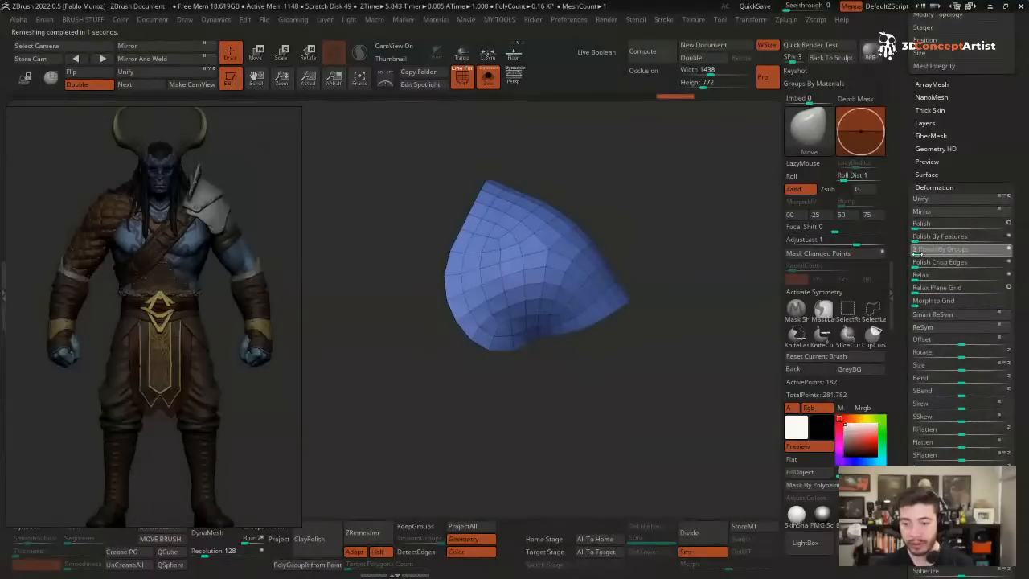
pyautogui.moveTo(916, 252); pyautogui.dragTo(924, 251)
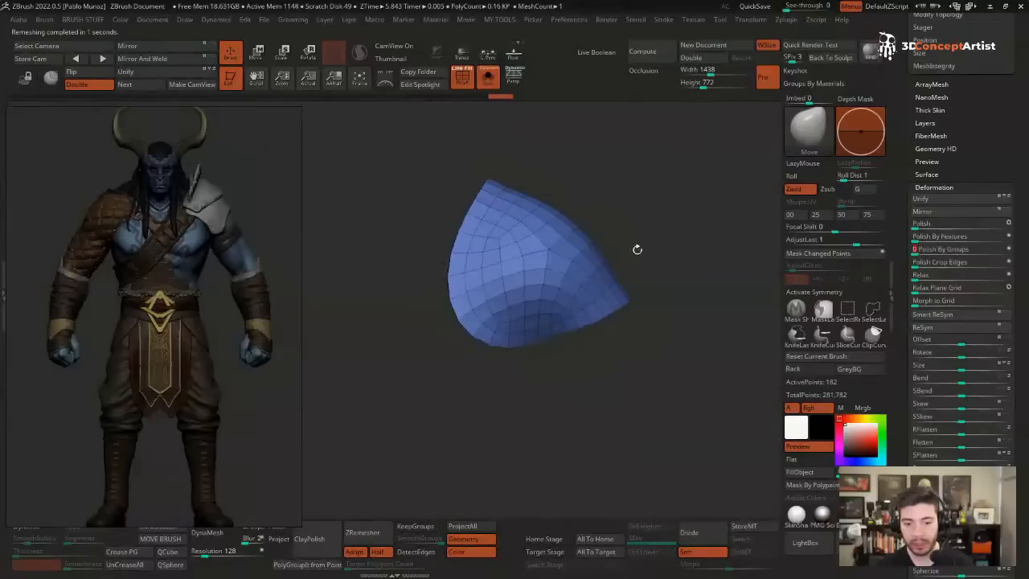
# - Hide the character reference image so only the shoulder piece fills the canvas
pyautogui.hotkey('ctrl', 'shift', 'z')
pyautogui.rightClick(622, 357)
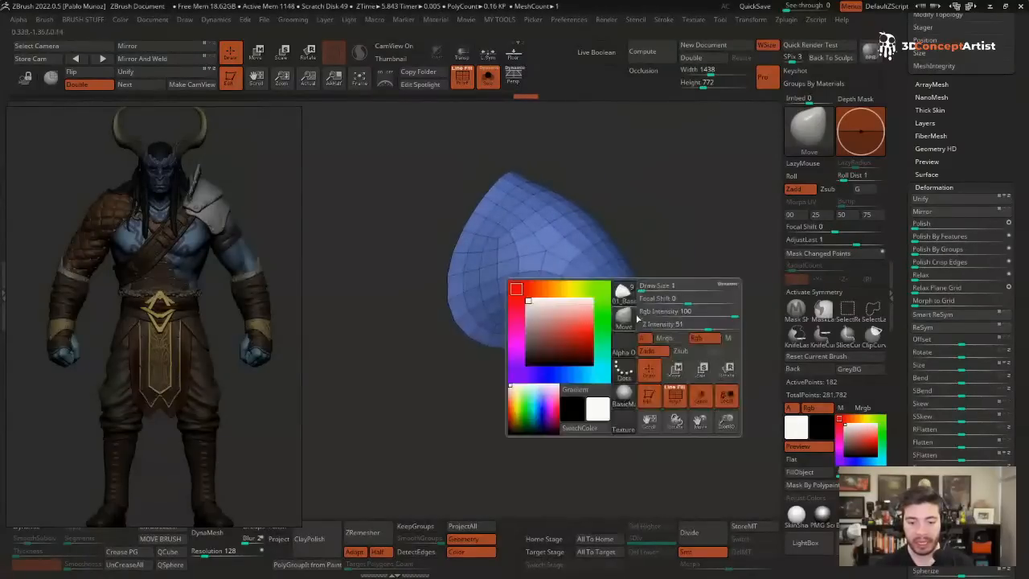
pyautogui.hotkey('shift', 'z')
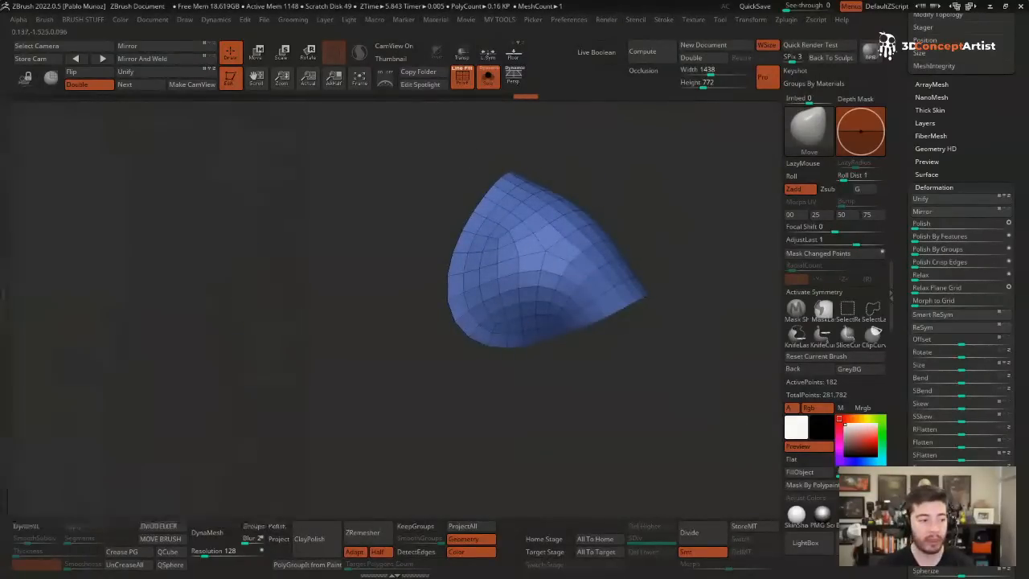
# - Scrub back through the shoulder piece's undo history to review its earlier meshes, and return to the latest low-poly state
pyautogui.moveTo(450, 160); pyautogui.dragTo(635, 211)
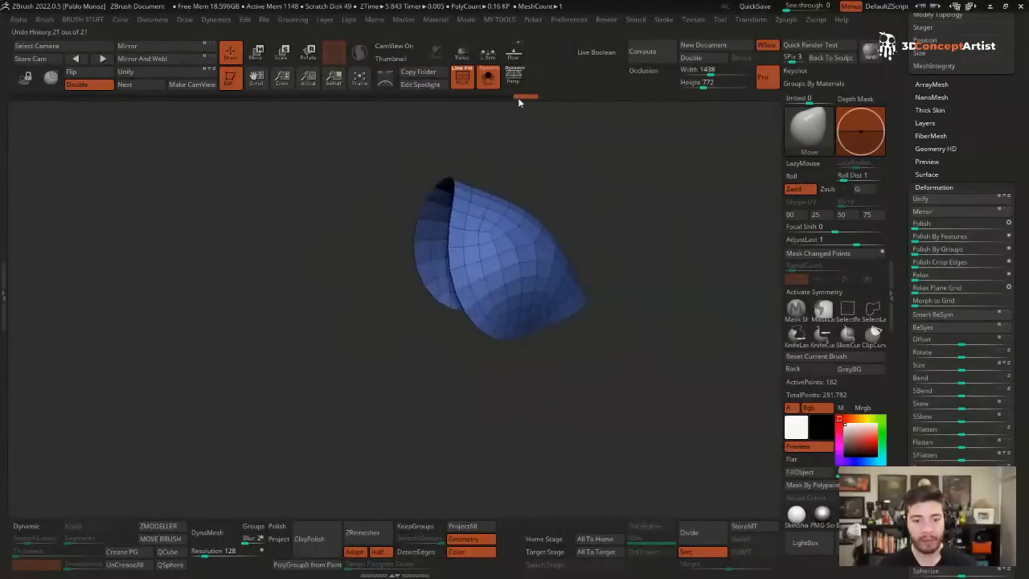
pyautogui.moveTo(519, 95); pyautogui.dragTo(16, 98)
pyautogui.moveTo(397, 206); pyautogui.dragTo(606, 259)
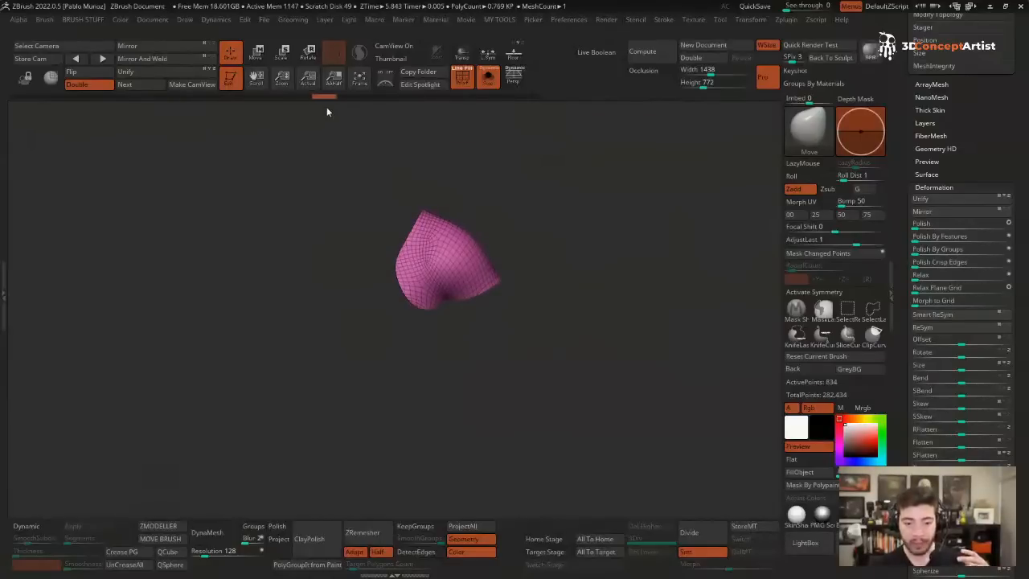
pyautogui.hotkey('ctrl', 'd')
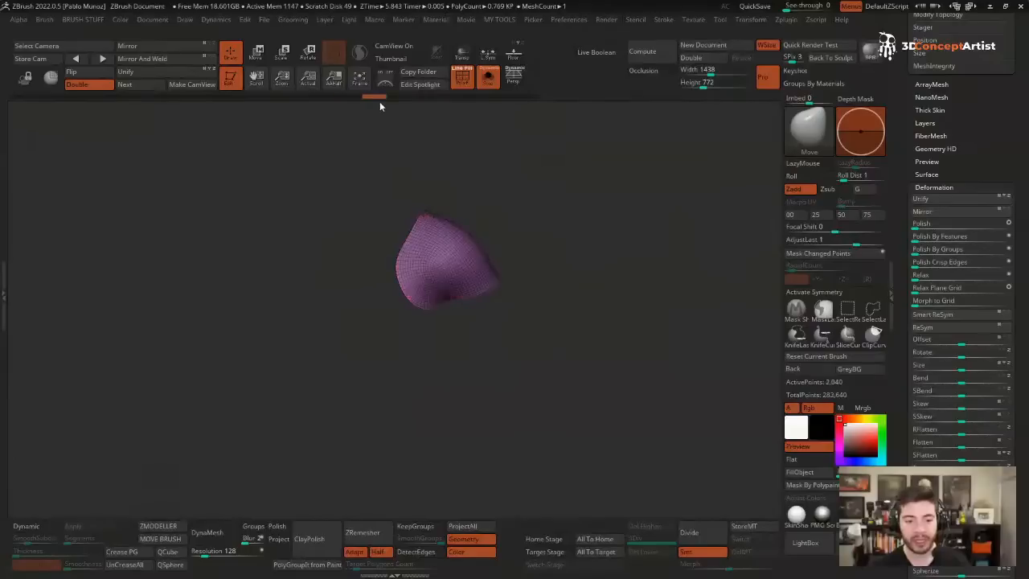
pyautogui.moveTo(380, 101); pyautogui.dragTo(448, 94)
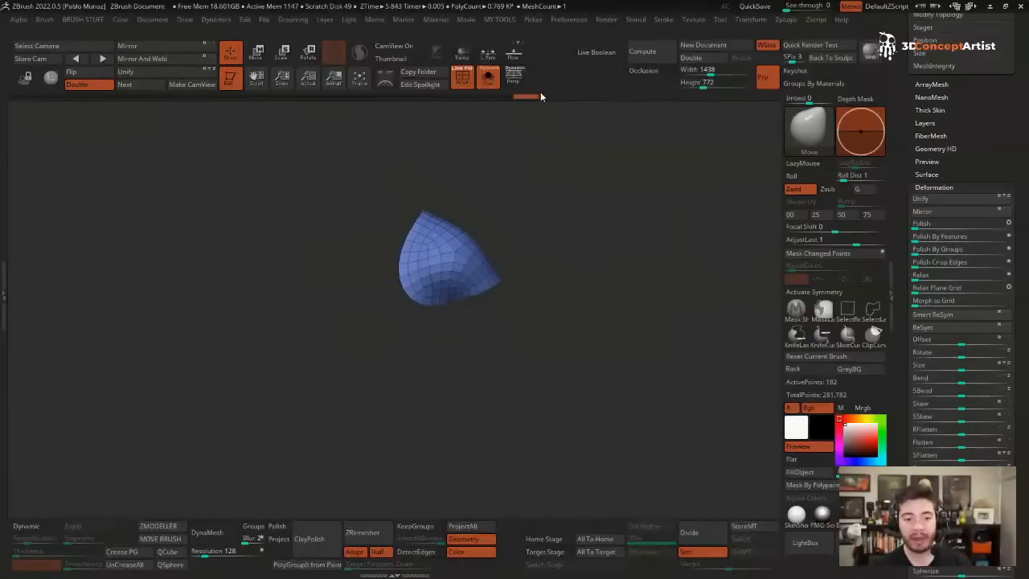
pyautogui.moveTo(564, 179); pyautogui.dragTo(587, 174)
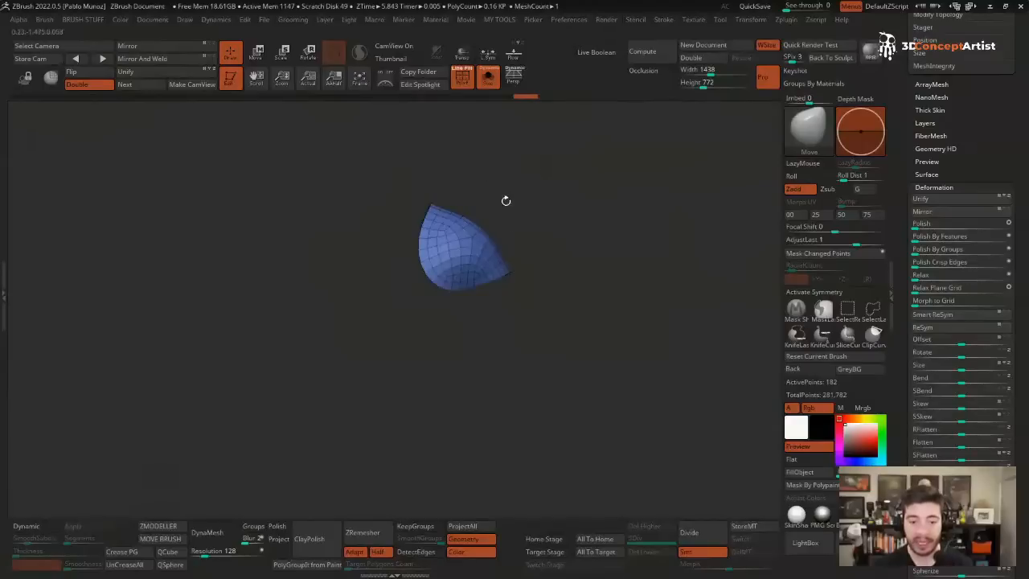
# - Show the body around the shoulder piece and turn on Dynamic Subdiv for the piece
pyautogui.hotkey('alt', 's')
pyautogui.moveTo(507, 218); pyautogui.dragTo(549, 197)
pyautogui.hotkey('alt', 's')
pyautogui.hotkey('alt', 's')
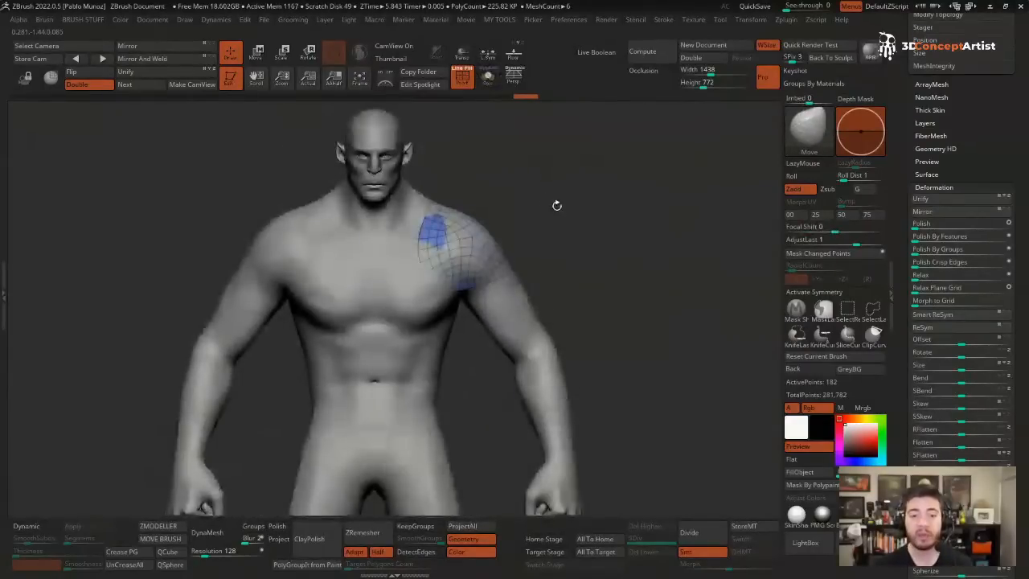
pyautogui.moveTo(929, 90); pyautogui.dragTo(937, 265)
pyautogui.keyDown('shift'); pyautogui.click(948, 198); pyautogui.keyUp('shift')
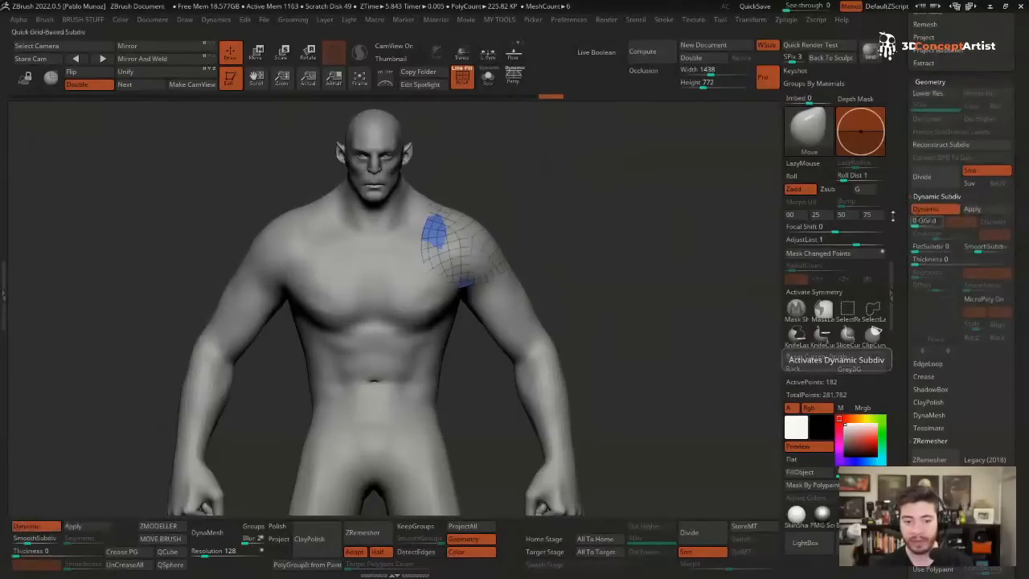
pyautogui.click(926, 209)
# - Set the shoulder piece's Dynamic Subdiv Thickness to 0.00797 and bring the body back into view
pyautogui.hotkey('alt', 's')
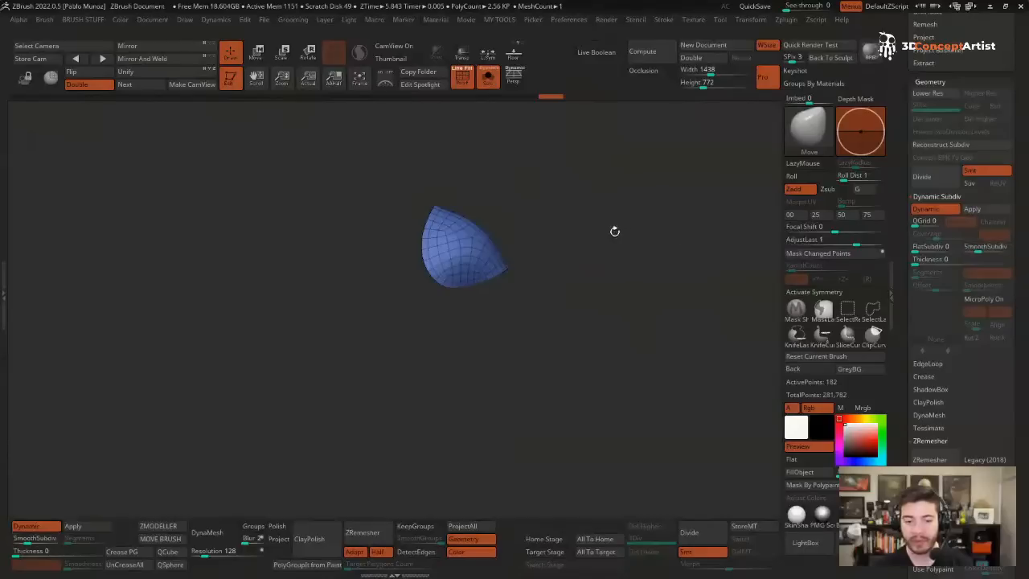
pyautogui.moveTo(917, 260); pyautogui.dragTo(934, 259)
pyautogui.moveTo(619, 229); pyautogui.dragTo(615, 264)
pyautogui.moveTo(932, 261); pyautogui.dragTo(942, 260)
pyautogui.hotkey('shift', 'alt', 's')
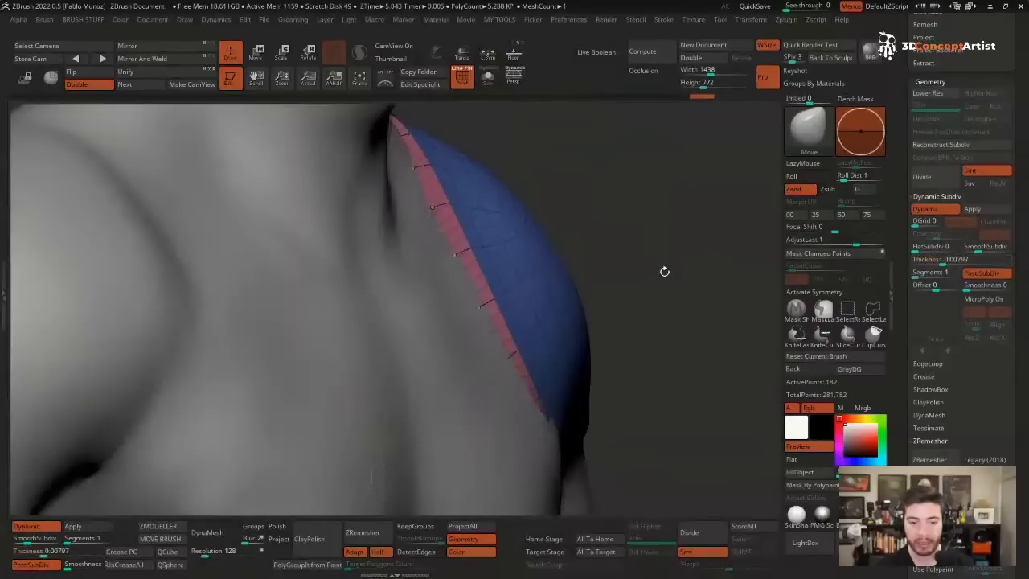
# - Apply a small positive Inflate deformation to the shoulder piece to lift it off the body
pyautogui.moveTo(664, 271); pyautogui.dragTo(590, 244)
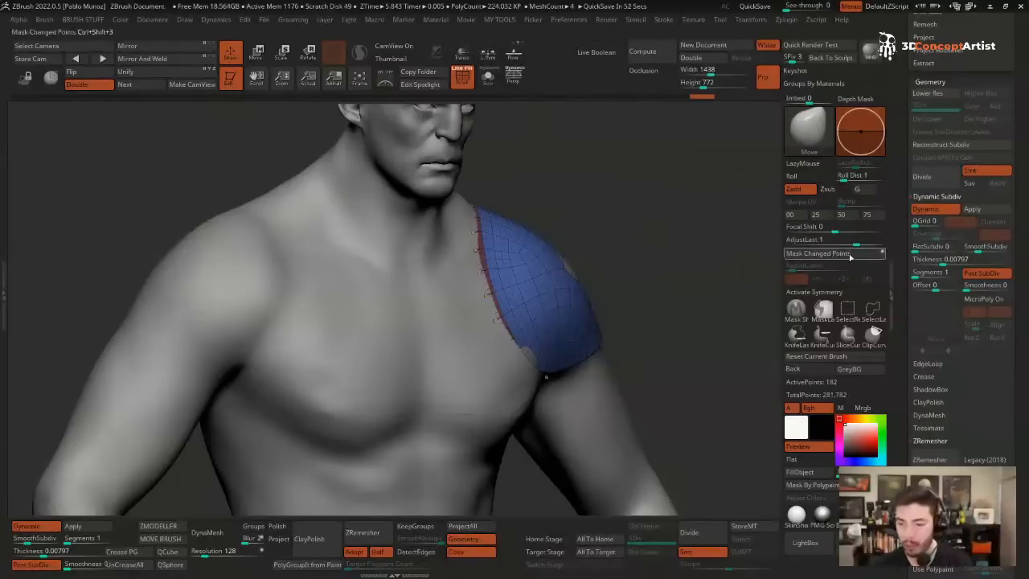
pyautogui.scroll(-5, 956, 241)
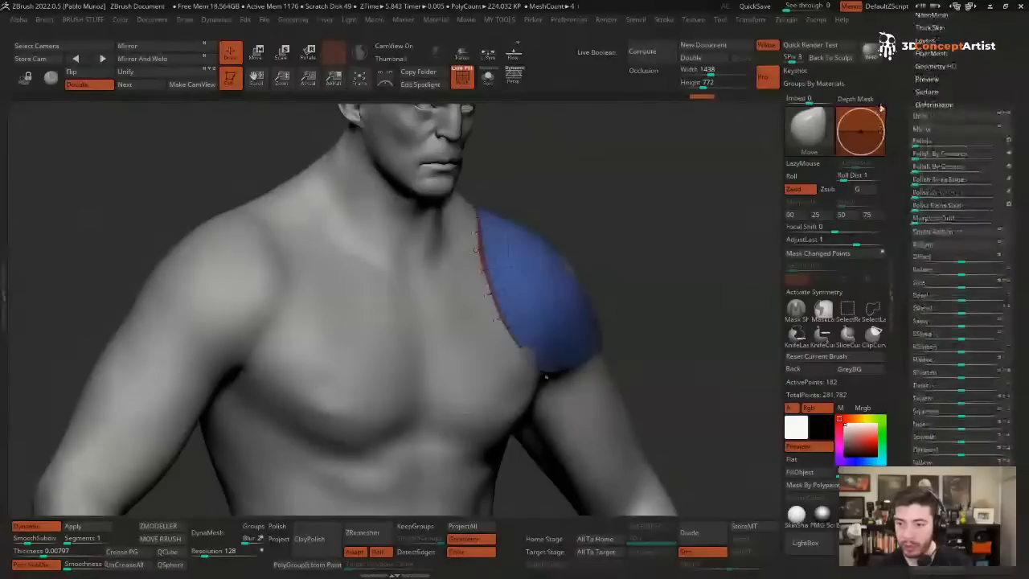
pyautogui.scroll(-5, 964, 362)
pyautogui.moveTo(970, 432); pyautogui.dragTo(964, 437)
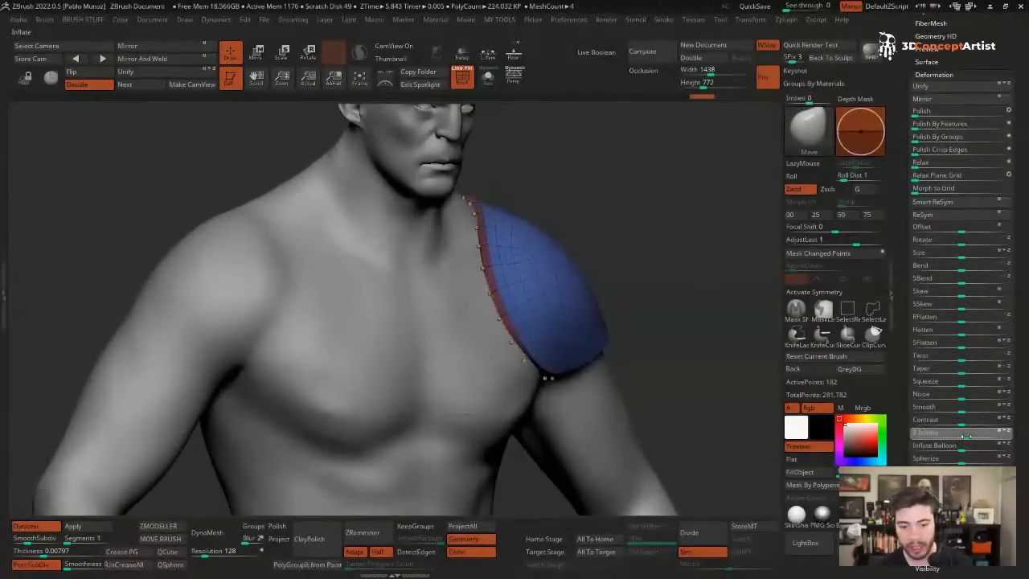
pyautogui.moveTo(673, 220); pyautogui.dragTo(727, 201)
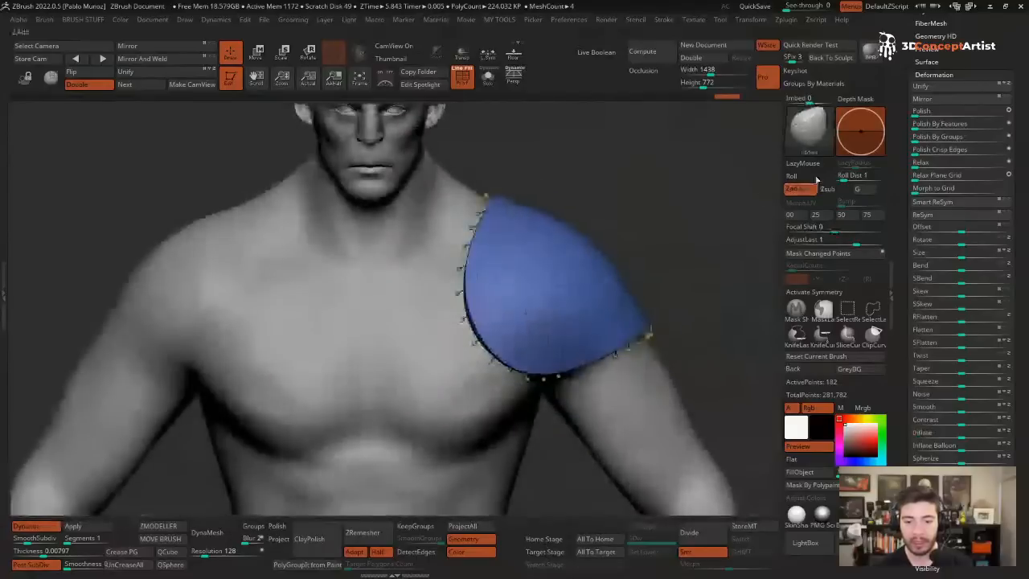
# - Hide the wireframe display and turn off Post SubDiv in the shoulder piece's Dynamic Subdiv settings to round the rim
pyautogui.scroll(6, 901, 175)
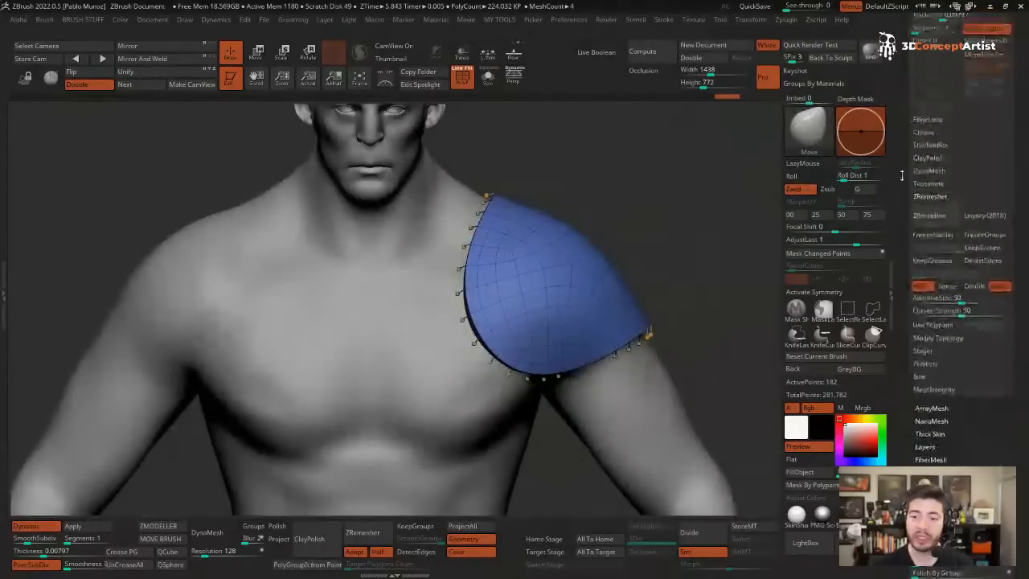
pyautogui.scroll(2, 902, 174)
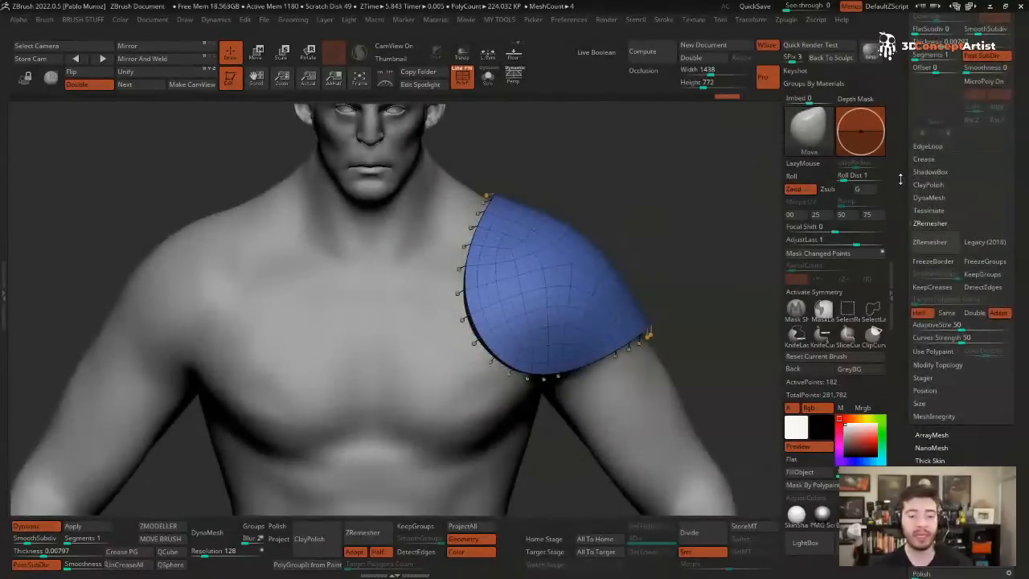
pyautogui.scroll(6, 896, 155)
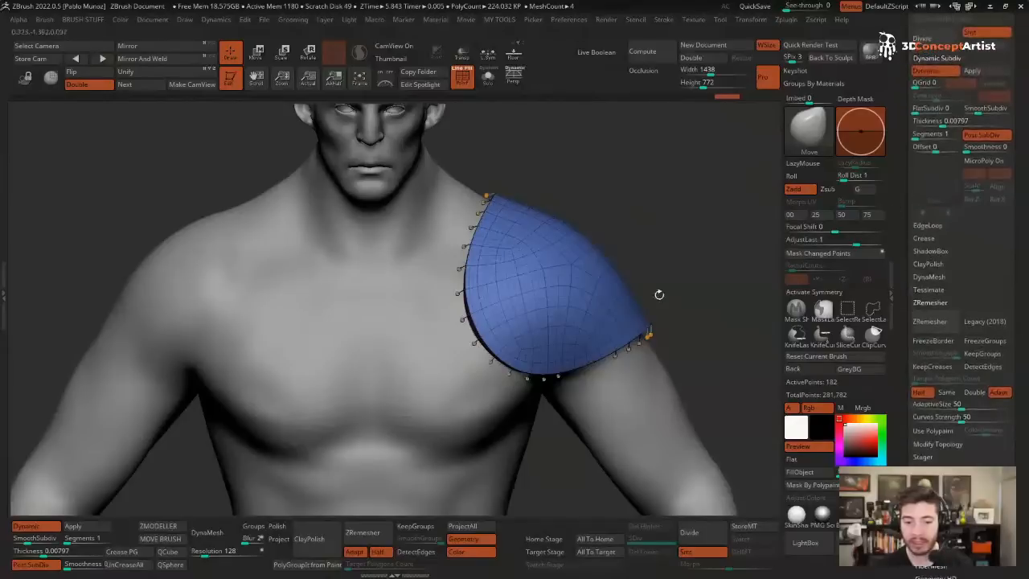
pyautogui.moveTo(659, 294); pyautogui.dragTo(558, 253)
pyautogui.moveTo(707, 245); pyautogui.dragTo(645, 240)
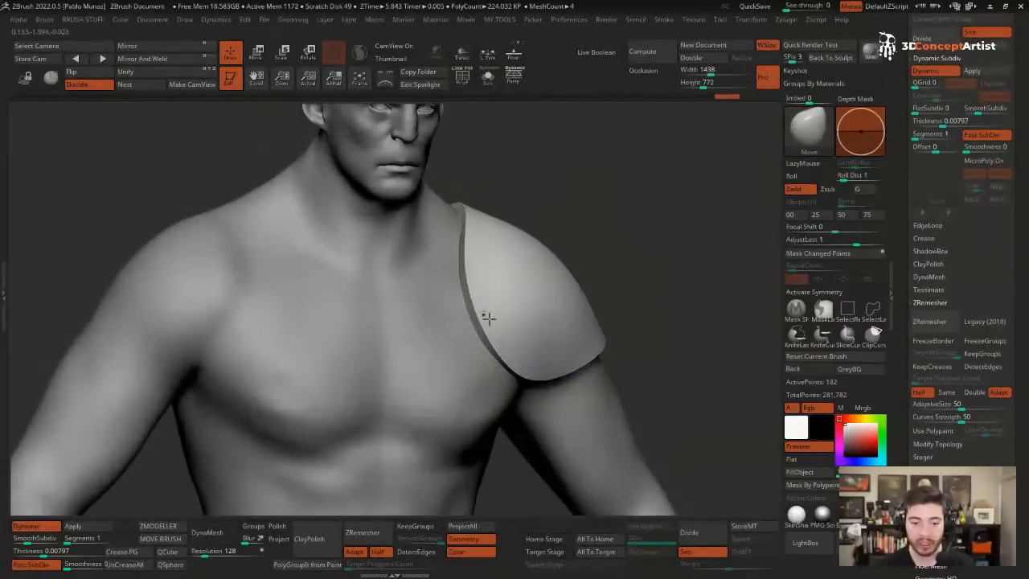
pyautogui.keyDown('alt'); pyautogui.moveTo(471, 251); pyautogui.dragTo(464, 270, button='right'); pyautogui.keyUp('alt')
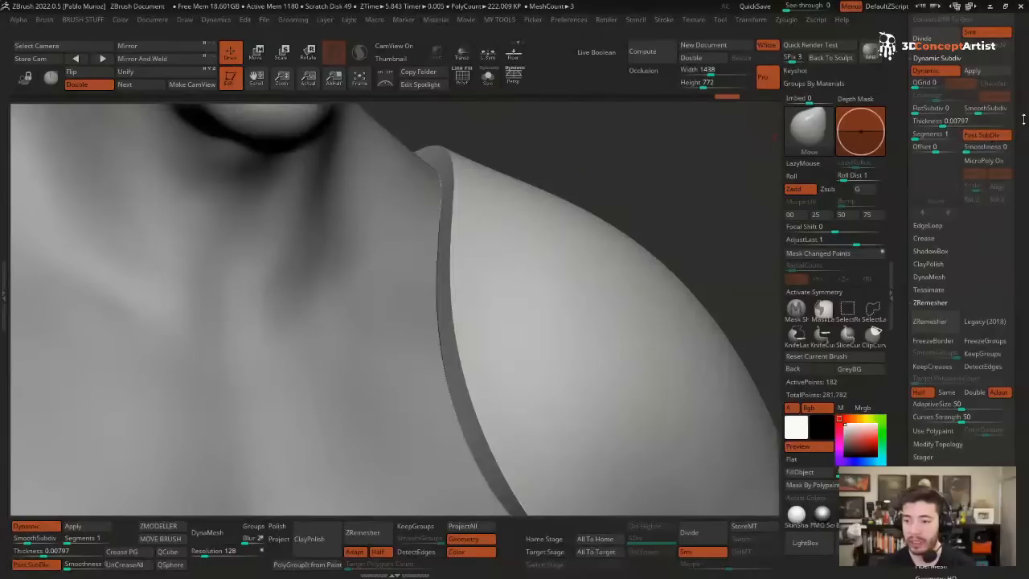
pyautogui.moveTo(1022, 119); pyautogui.dragTo(1019, 165)
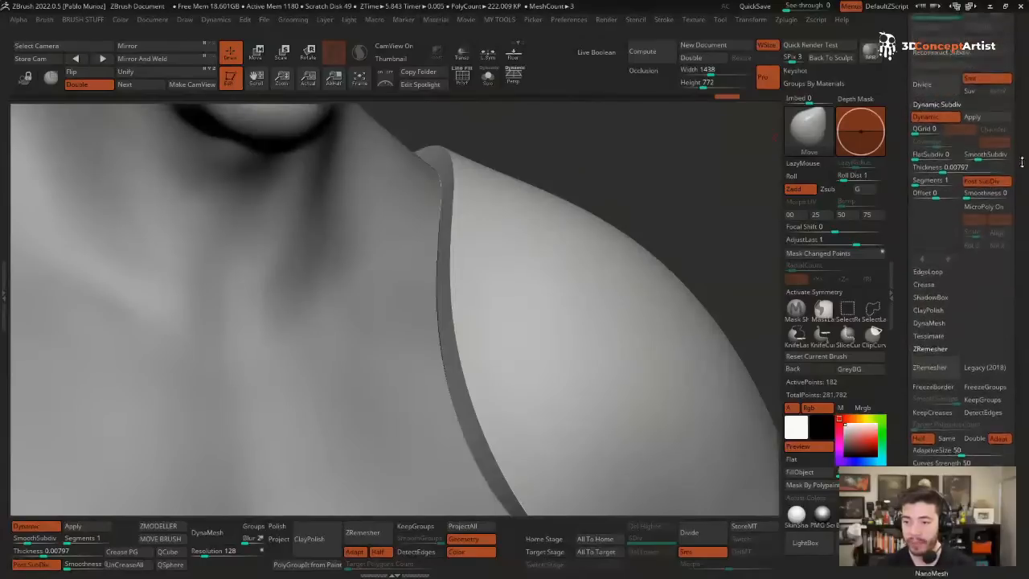
pyautogui.click(985, 182)
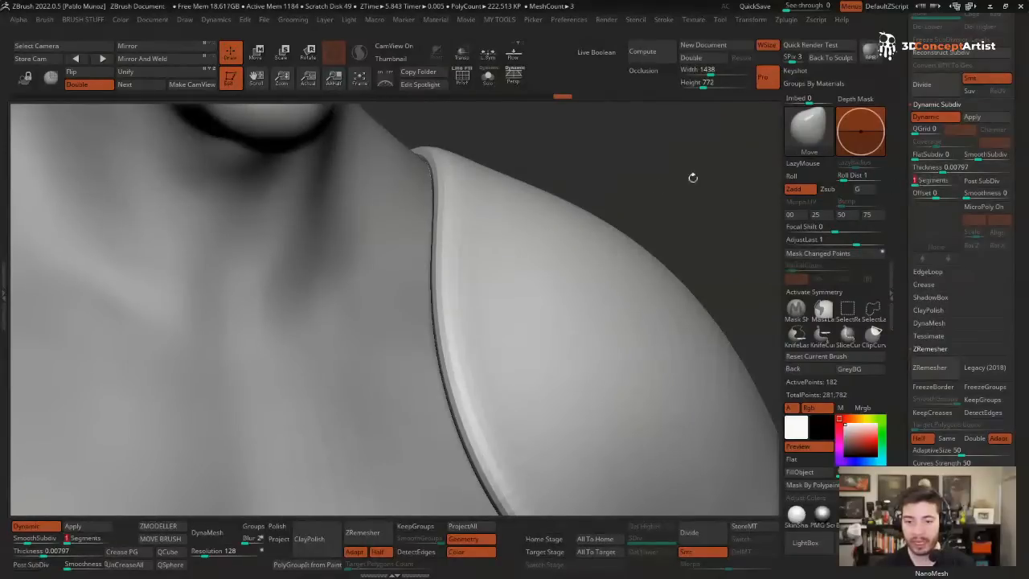
# - Set the shoulder piece's Dynamic Subdiv thickness Segments to 3 and check the rim with and without the wireframe
pyautogui.hotkey('shift', 'f')
pyautogui.moveTo(693, 175); pyautogui.dragTo(591, 187)
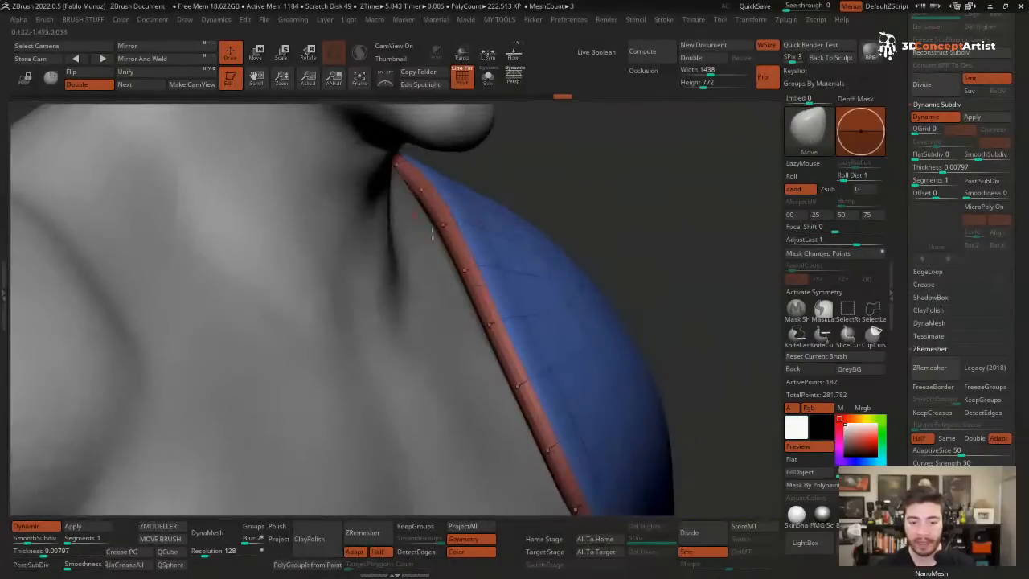
pyautogui.click(923, 182)
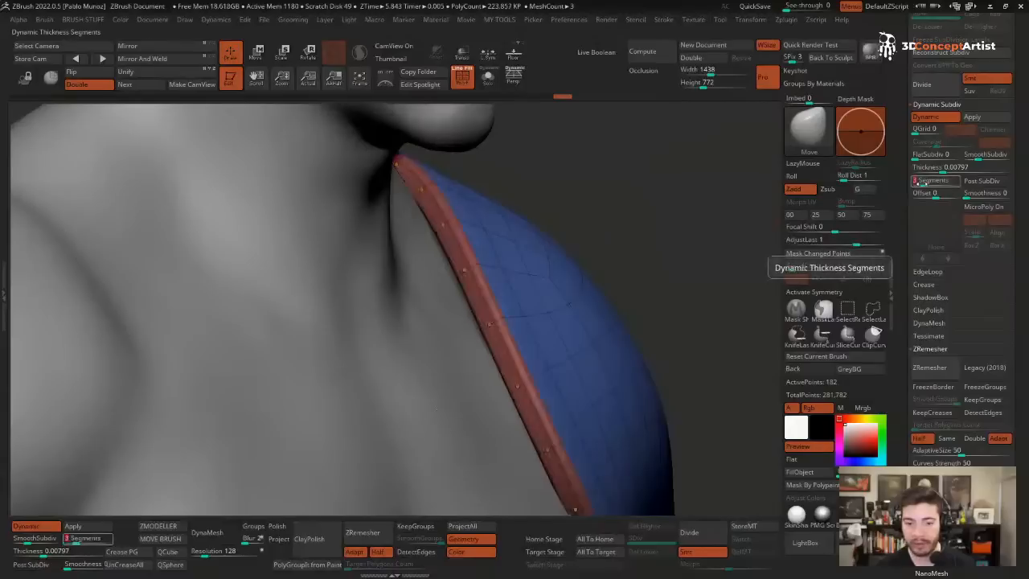
pyautogui.hotkey('shift', 'f')
pyautogui.moveTo(544, 248); pyautogui.dragTo(617, 196, button='right')
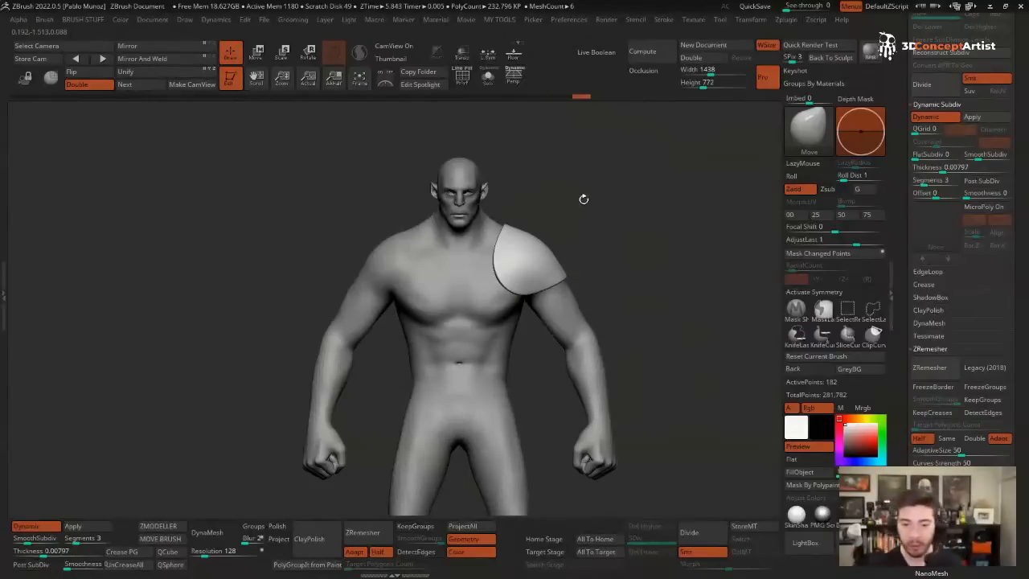
# - Make the 01_Base2_6 diagonal chest strap the active subtool and isolate it
pyautogui.hotkey('shift', 's')
pyautogui.hotkey('shift', 's')
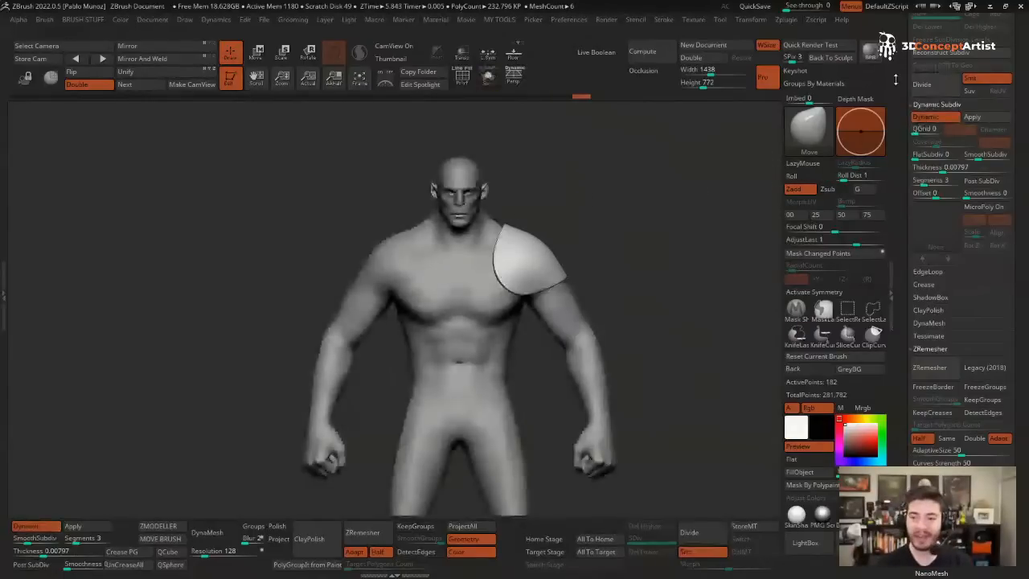
pyautogui.moveTo(896, 81); pyautogui.dragTo(905, 306)
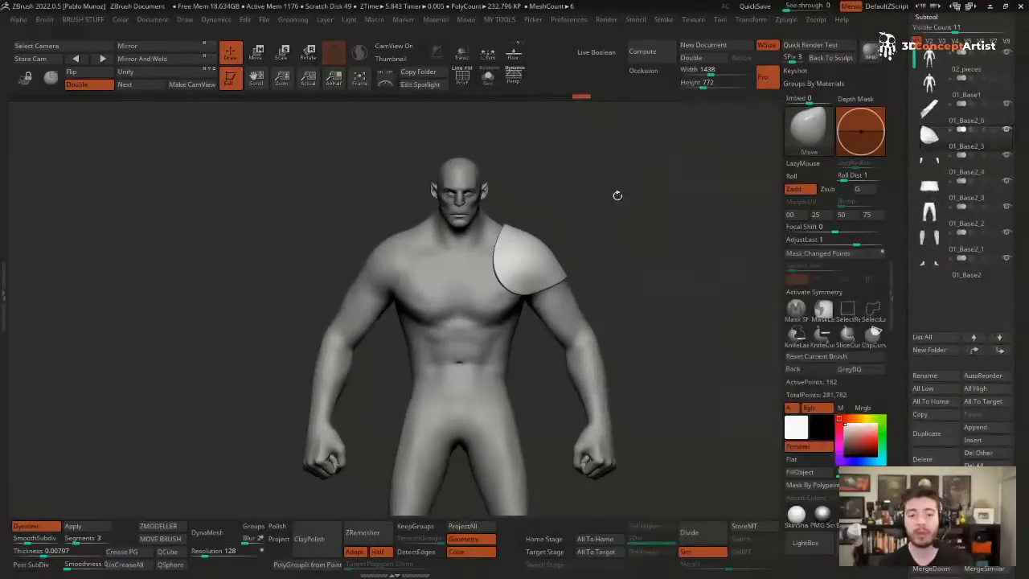
pyautogui.click(964, 121)
pyautogui.hotkey('shift', 's')
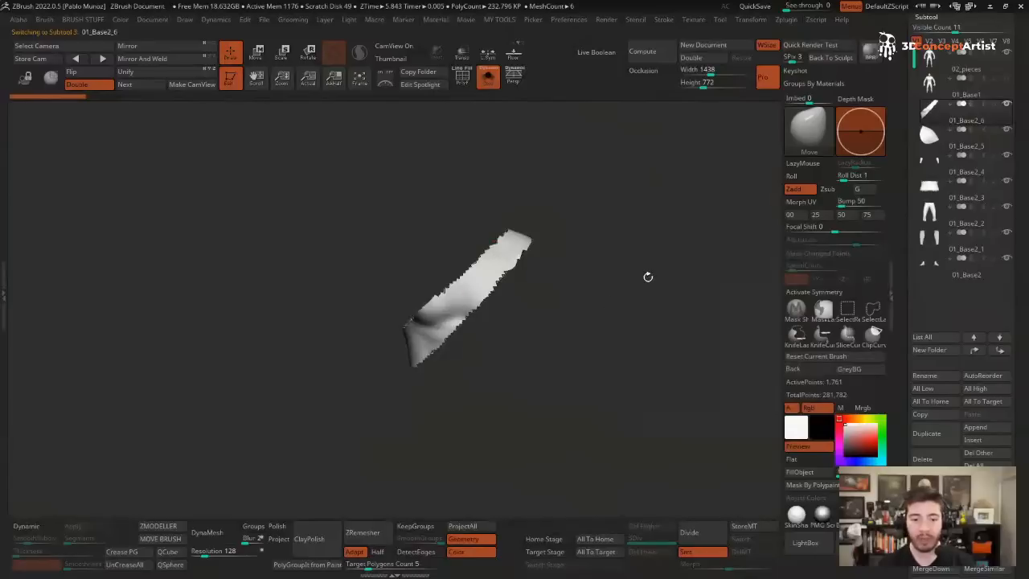
# - Apply Polish By Groups to the diagonal chest strap to smooth its jagged borders
pyautogui.press('2')
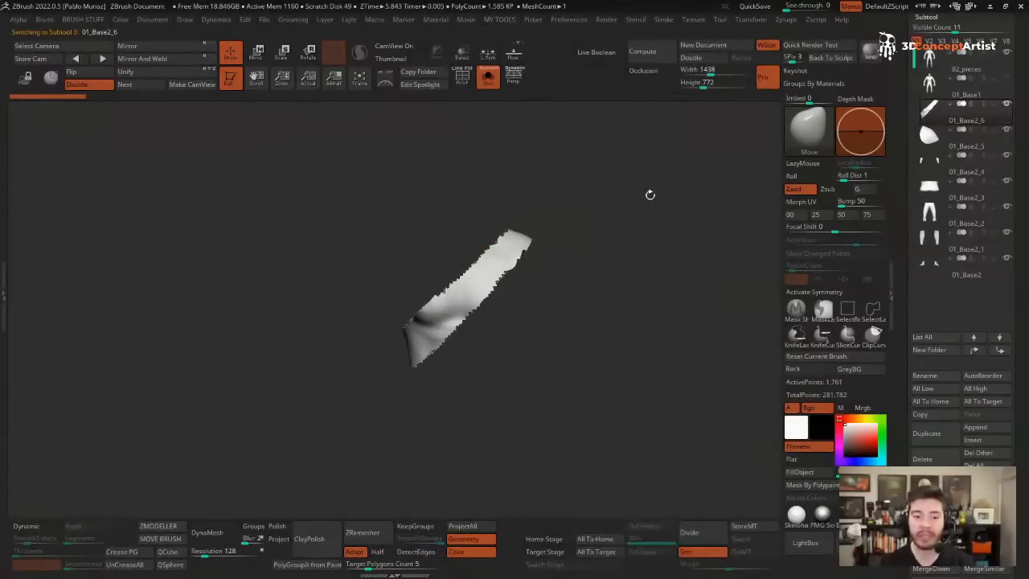
pyautogui.press('2')
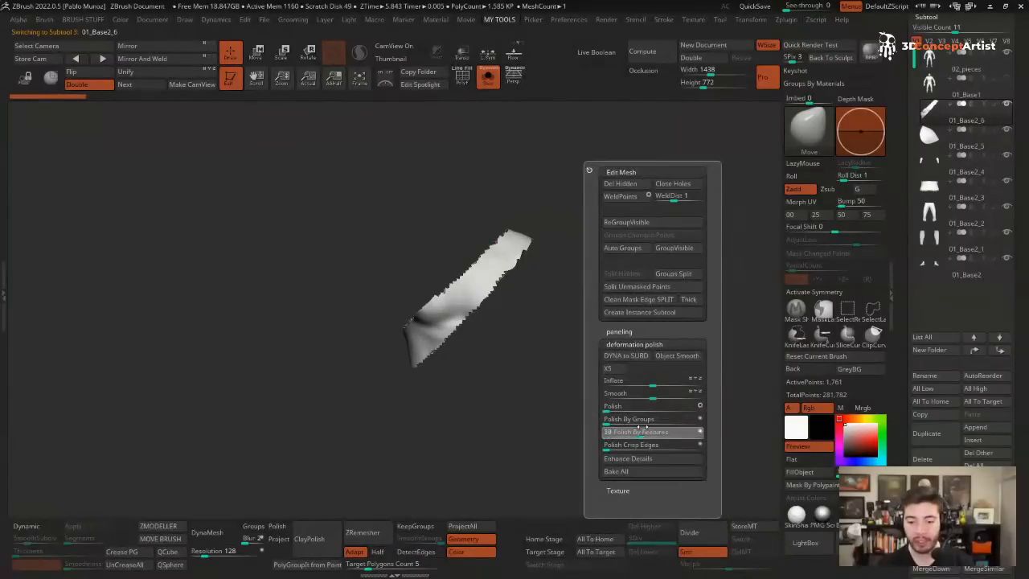
pyautogui.hotkey('ctrl', 'z')
pyautogui.press('2')
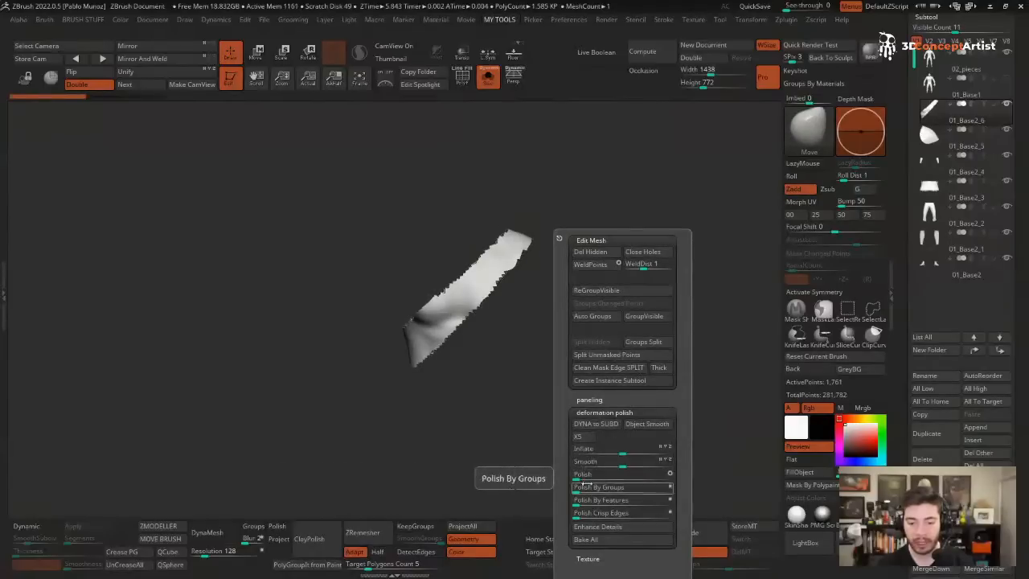
pyautogui.click(582, 485)
pyautogui.press('2')
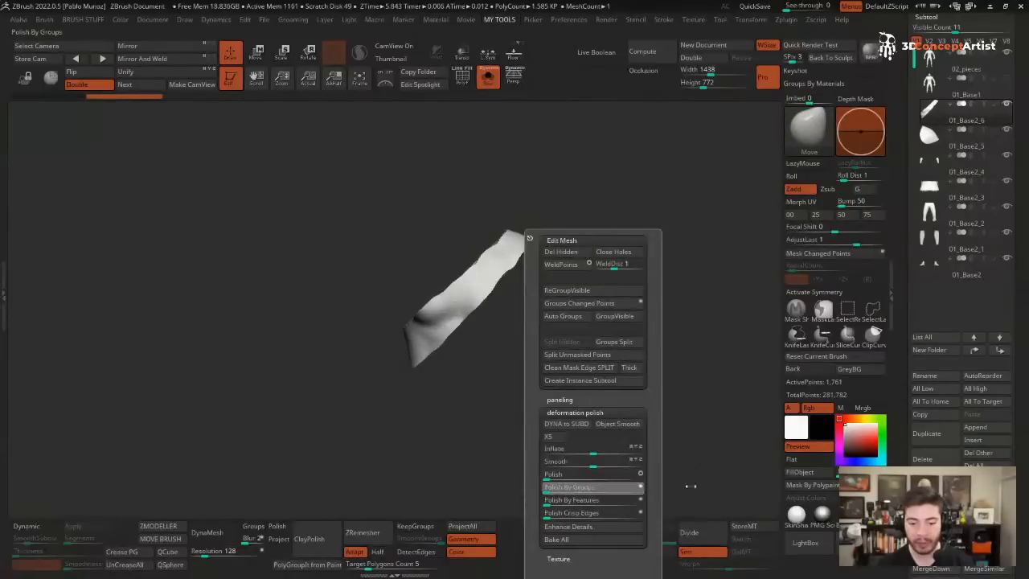
pyautogui.press('2')
pyautogui.press('2')
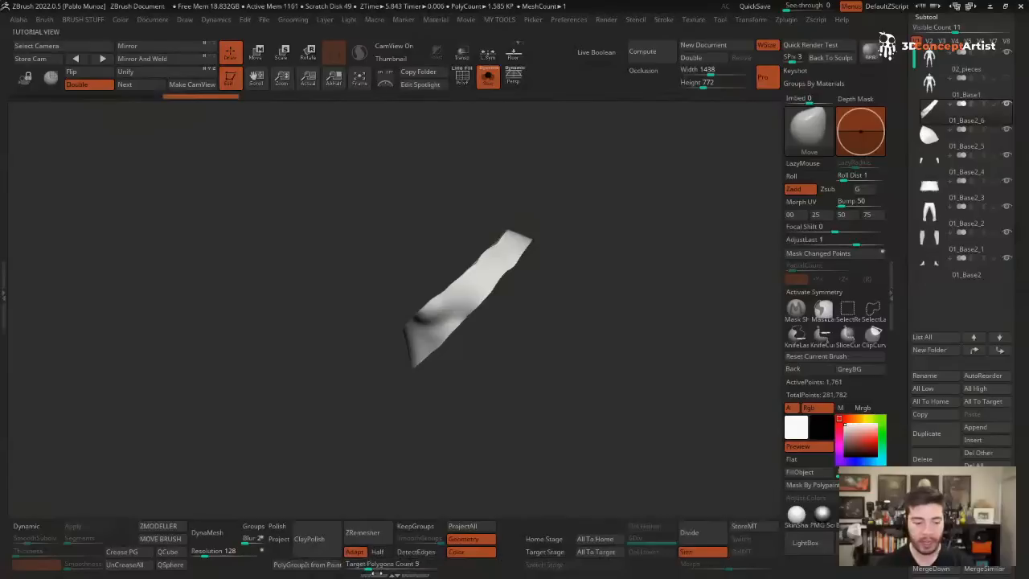
# - ZRemesh the chest strap at a target polygon count of about 1.56, show the wireframe, and ZRemesh it again with Half enabled
pyautogui.click(362, 532)
pyautogui.hotkey('shift', 'f')
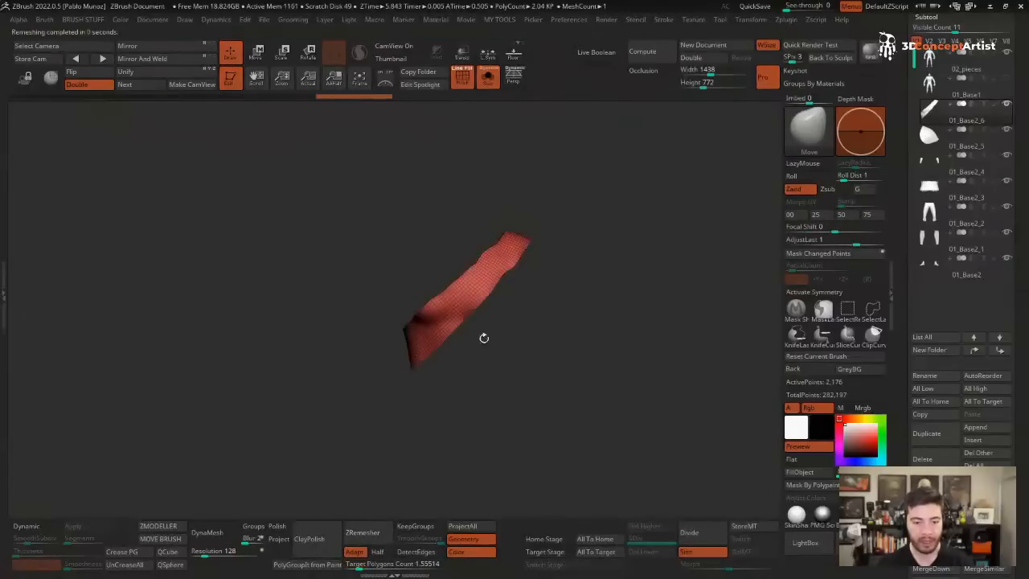
pyautogui.click(377, 552)
pyautogui.click(363, 533)
# - Apply Polish By Groups repeatedly to the remeshed strap to even out its edges
pyautogui.press('space')
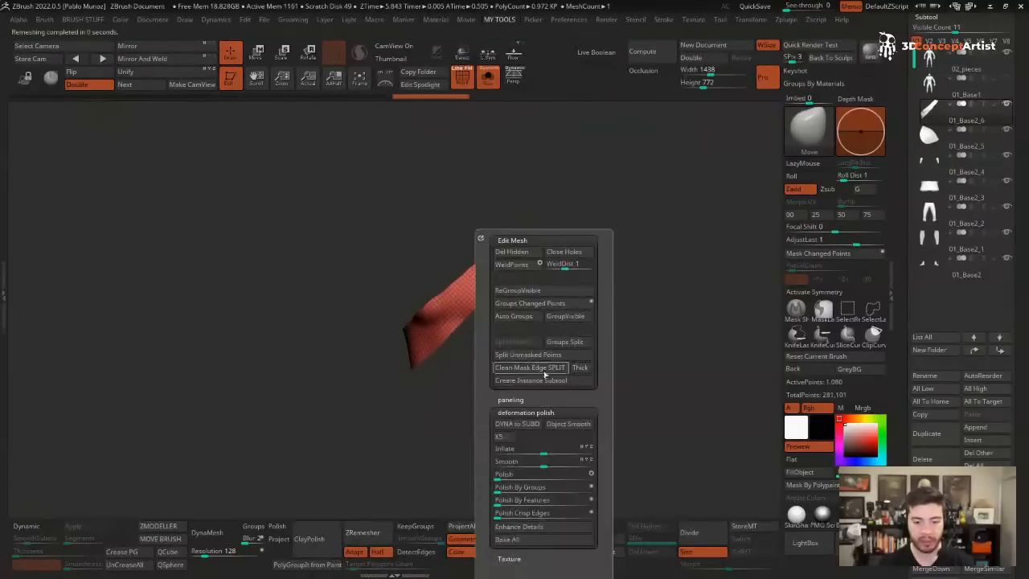
pyautogui.moveTo(524, 487); pyautogui.dragTo(603, 488)
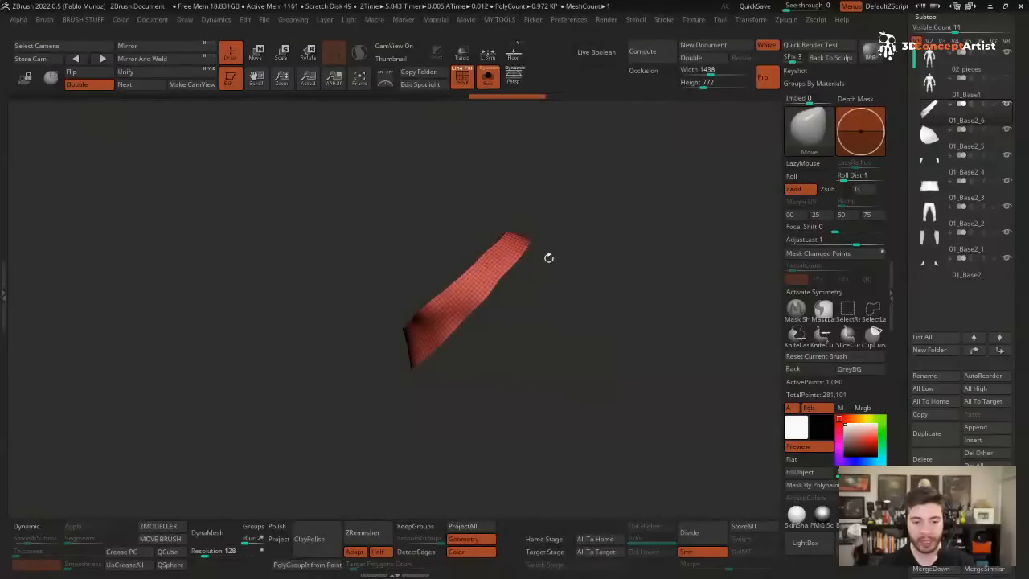
pyautogui.press('space')
pyautogui.press('space')
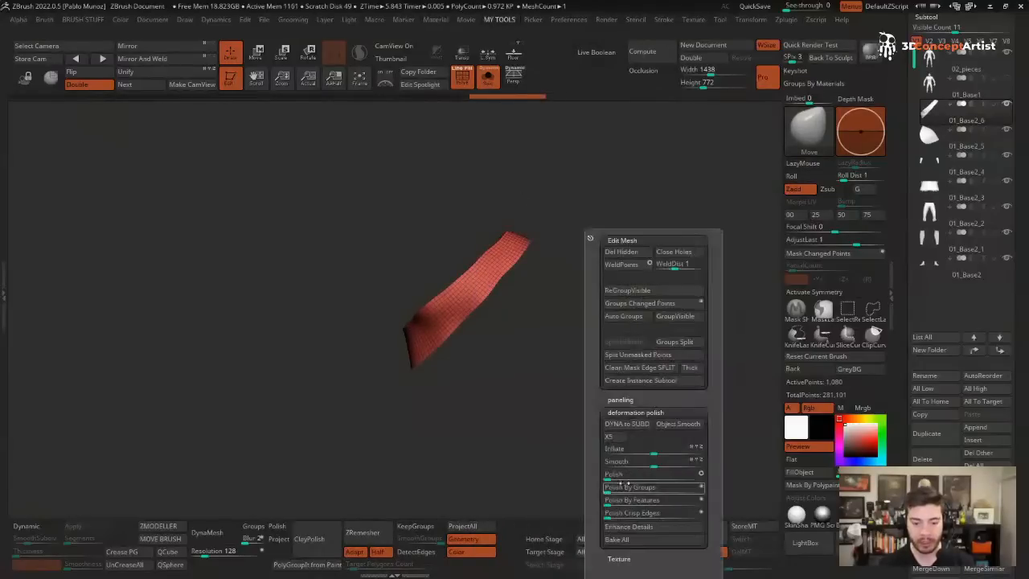
pyautogui.moveTo(629, 486); pyautogui.dragTo(609, 487)
# - ZRemesh the strap to half density two more times with a Polish By Groups pass in between, and inspect its loop
pyautogui.click(363, 532)
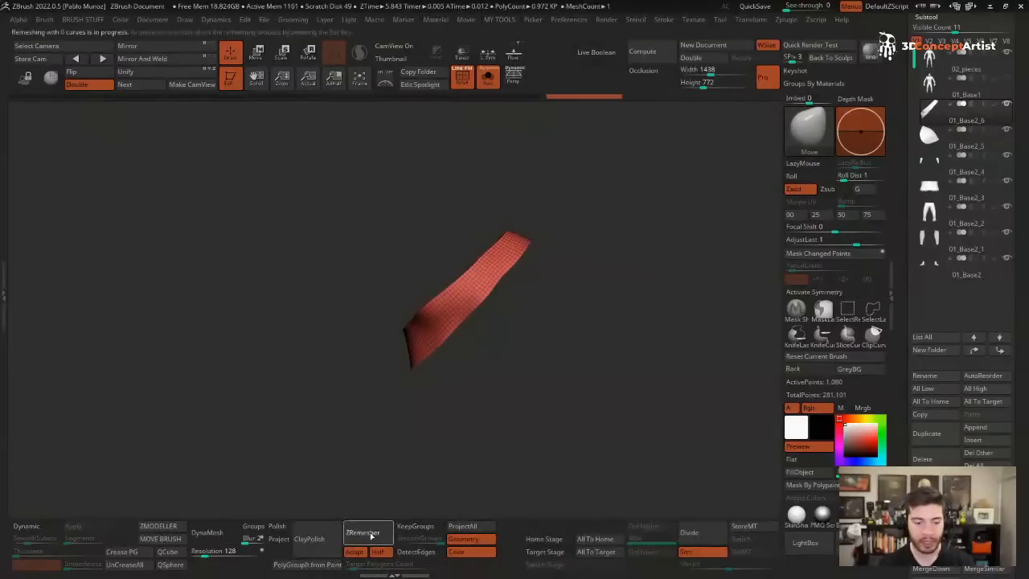
pyautogui.press('space')
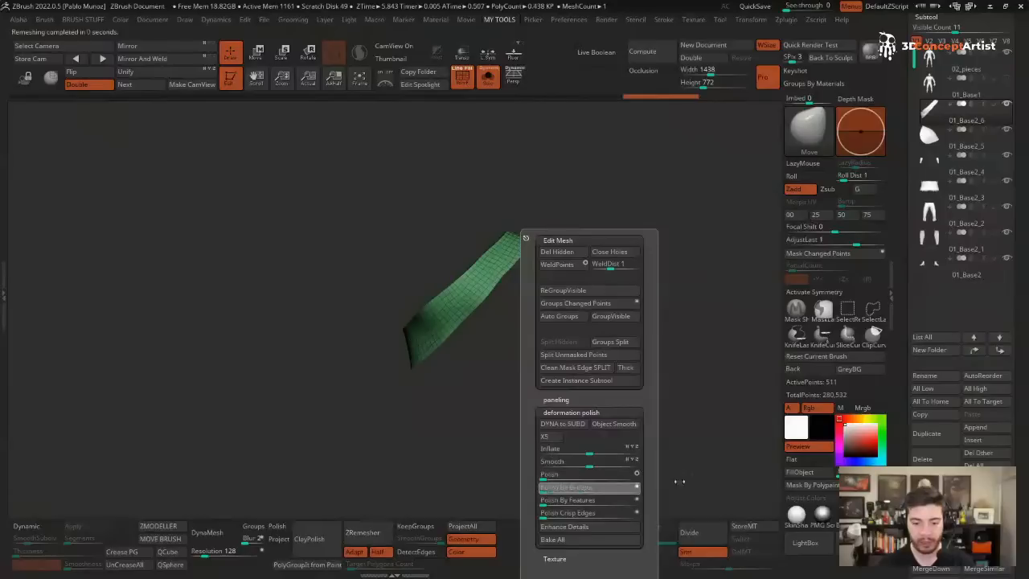
pyautogui.press('space')
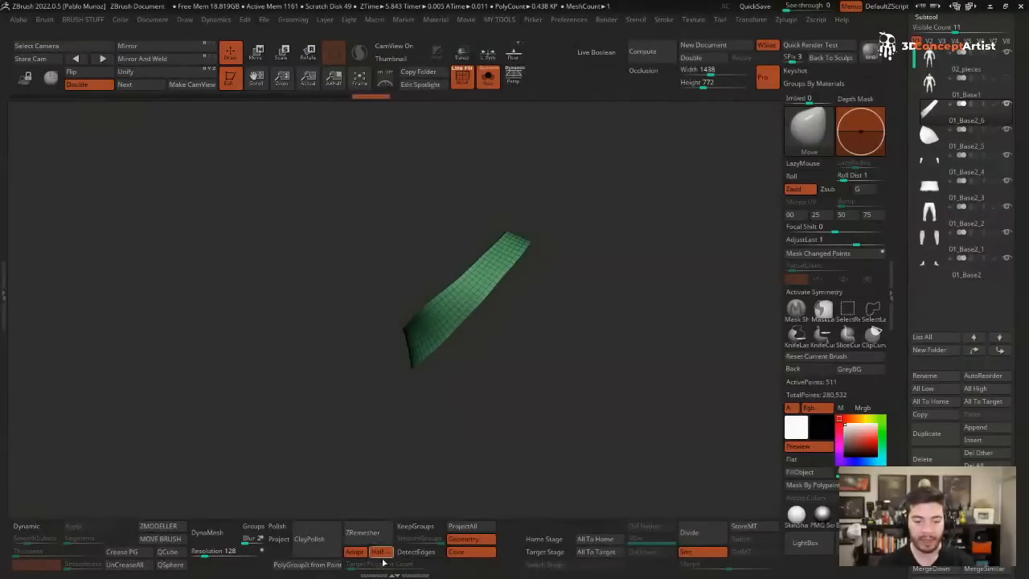
pyautogui.click(362, 532)
pyautogui.moveTo(613, 346); pyautogui.dragTo(500, 283)
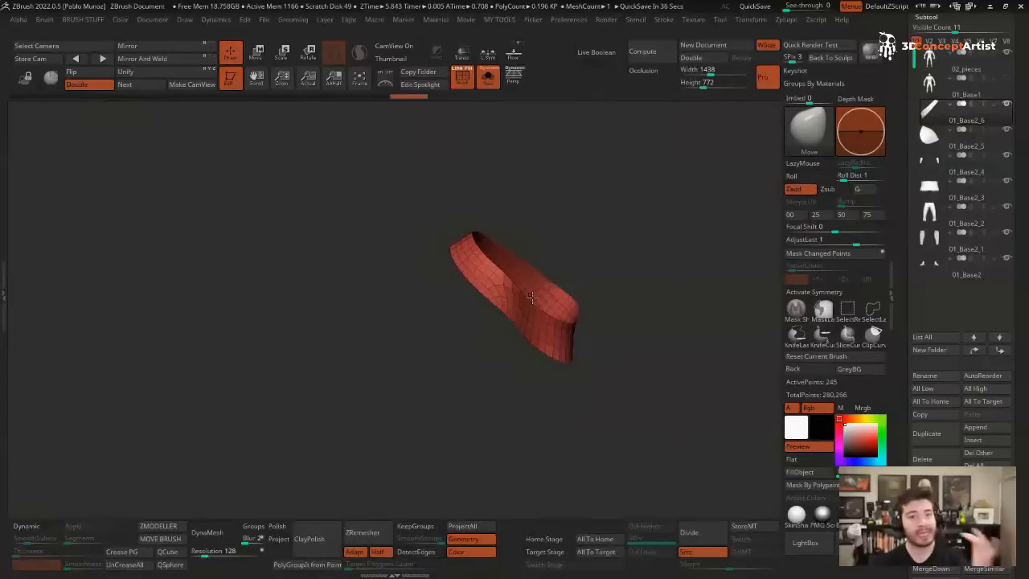
pyautogui.hotkey('shift', 'f')
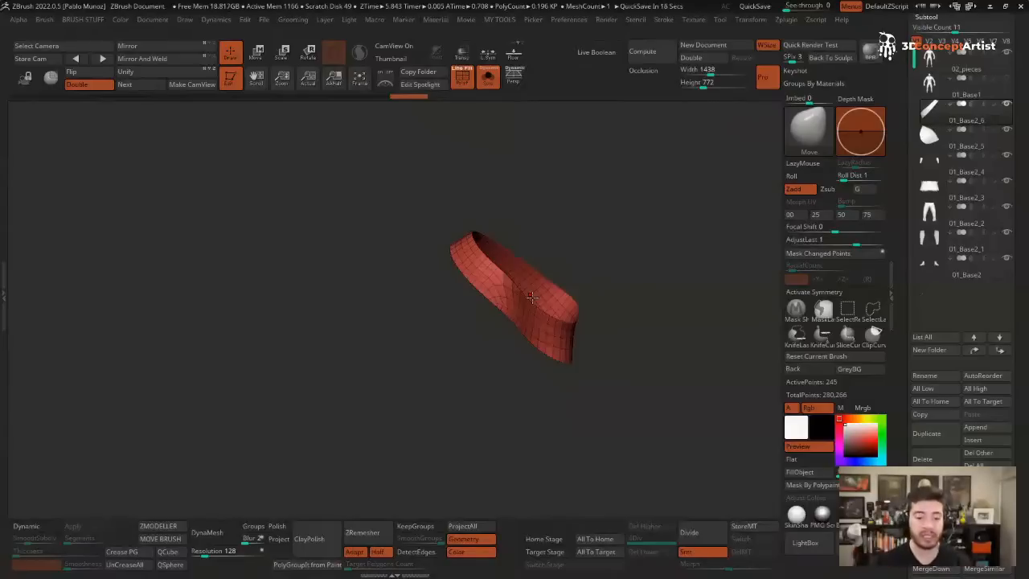
pyautogui.moveTo(532, 298); pyautogui.dragTo(560, 236)
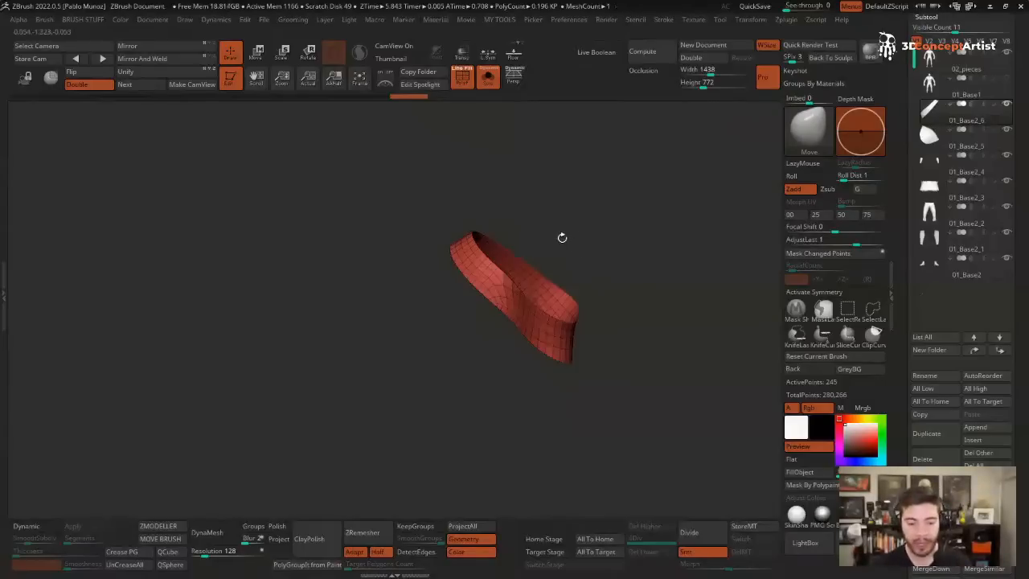
# - Show all subtools again and enable Dynamic Subdiv on the strap with a Thickness of 0.01151
pyautogui.hotkey('ctrl', 'shift', 's')
pyautogui.moveTo(613, 203); pyautogui.dragTo(602, 287)
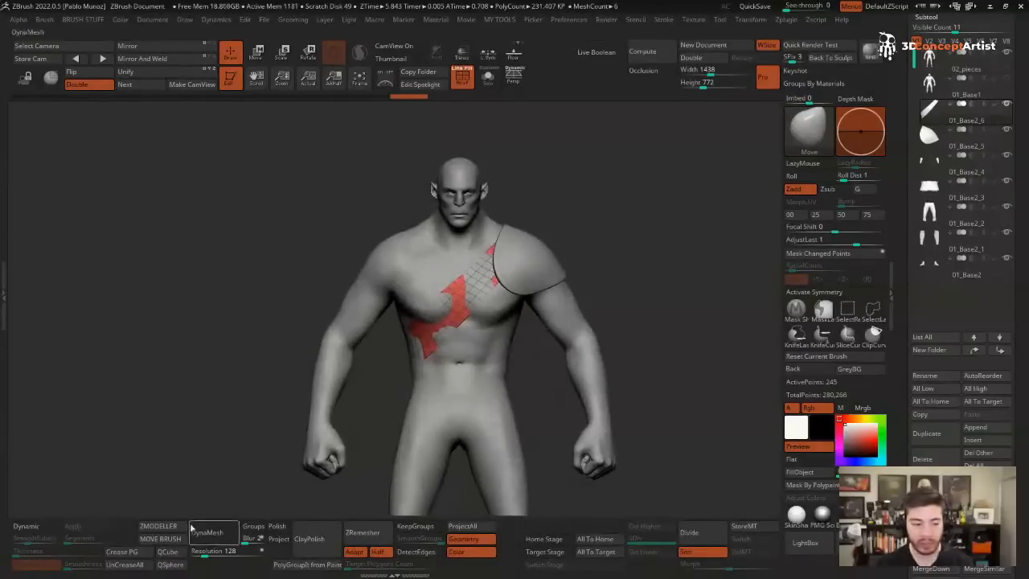
pyautogui.click(26, 525)
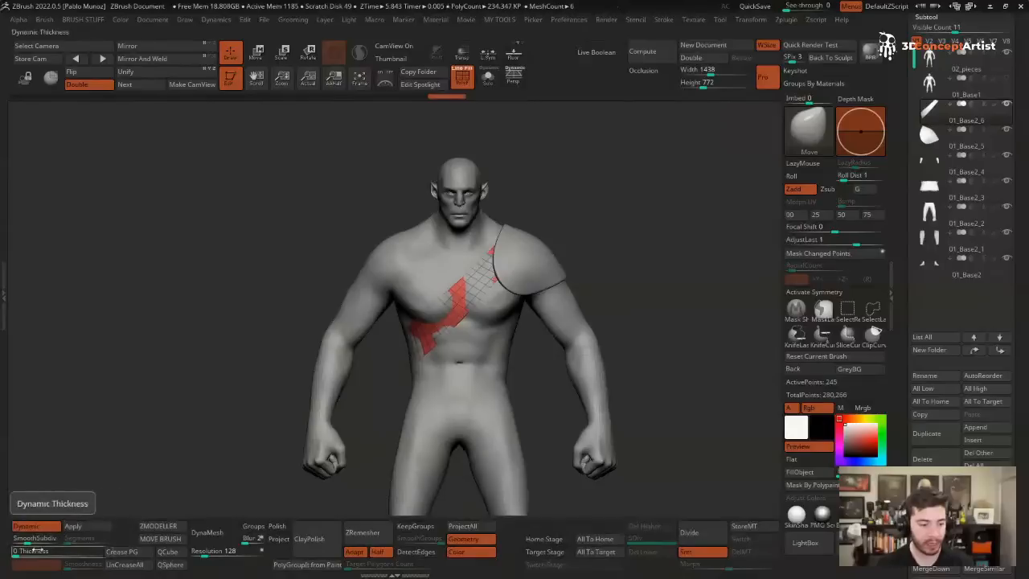
pyautogui.click(32, 551)
pyautogui.click(32, 551)
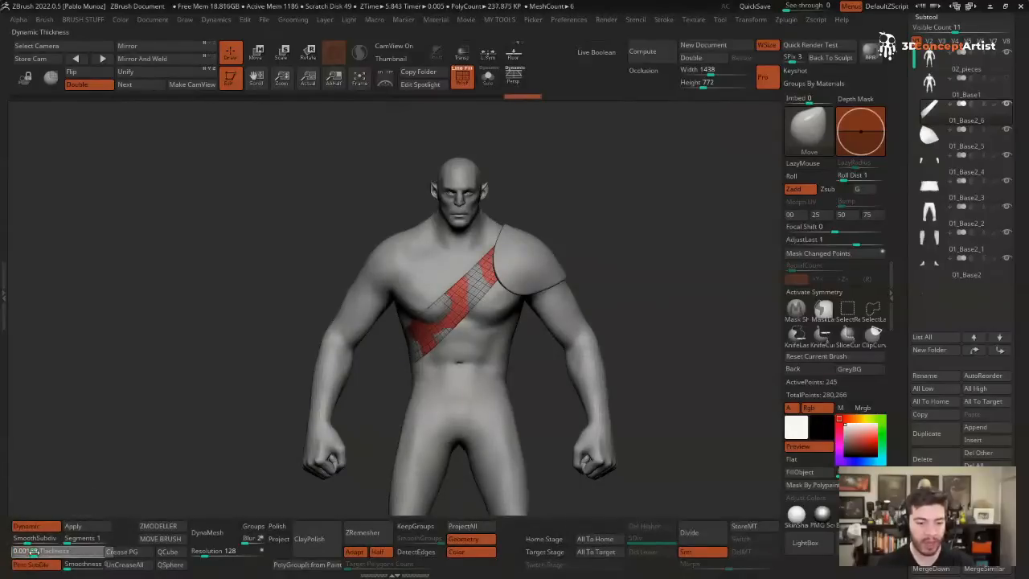
pyautogui.click(26, 525)
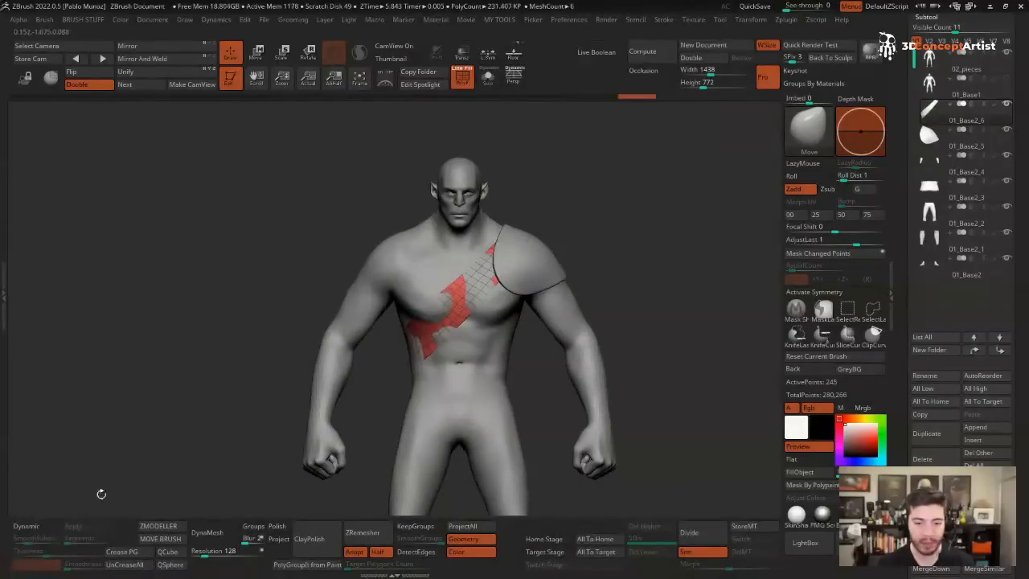
pyautogui.click(26, 526)
pyautogui.press('space')
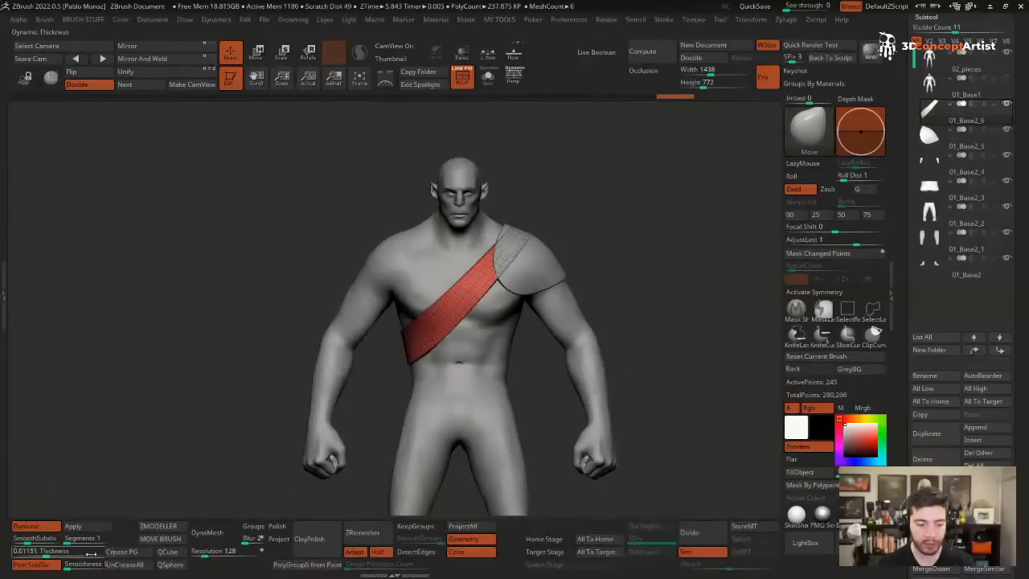
# - Turn off Post SubDiv for the strap and set its thickness Smoothness to 1 and Segments to 2
pyautogui.click(32, 564)
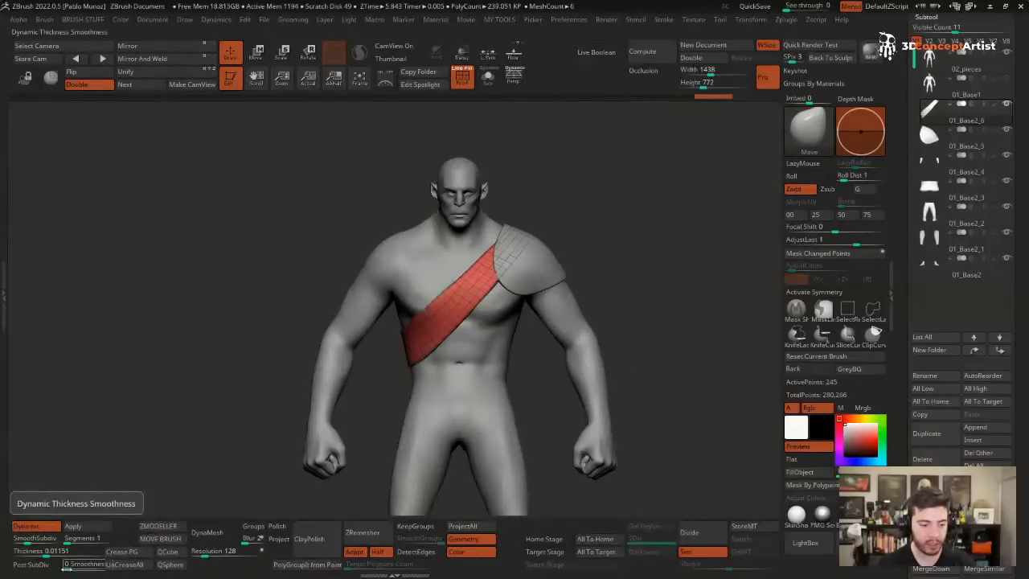
pyautogui.click(72, 567)
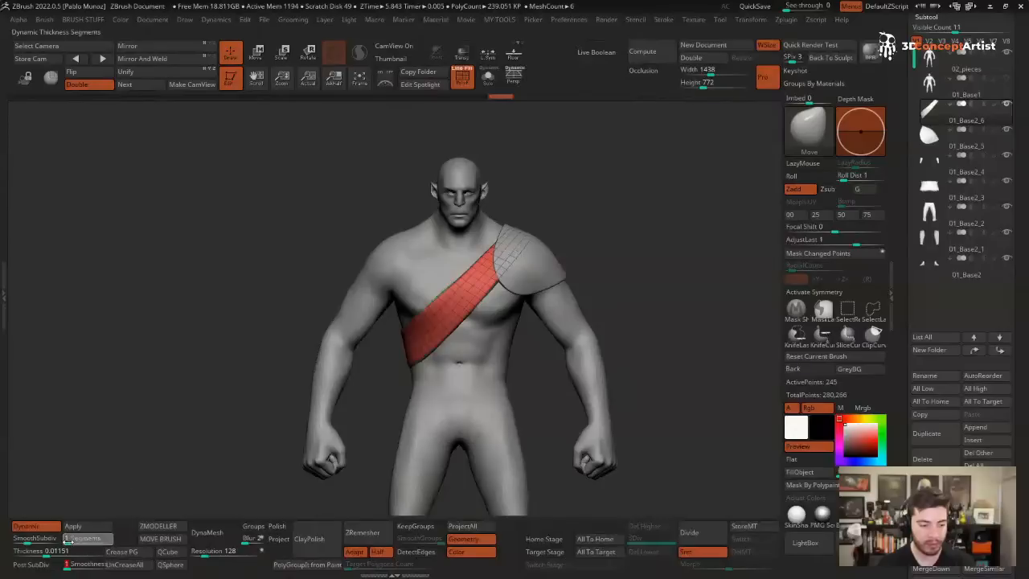
pyautogui.click(70, 541)
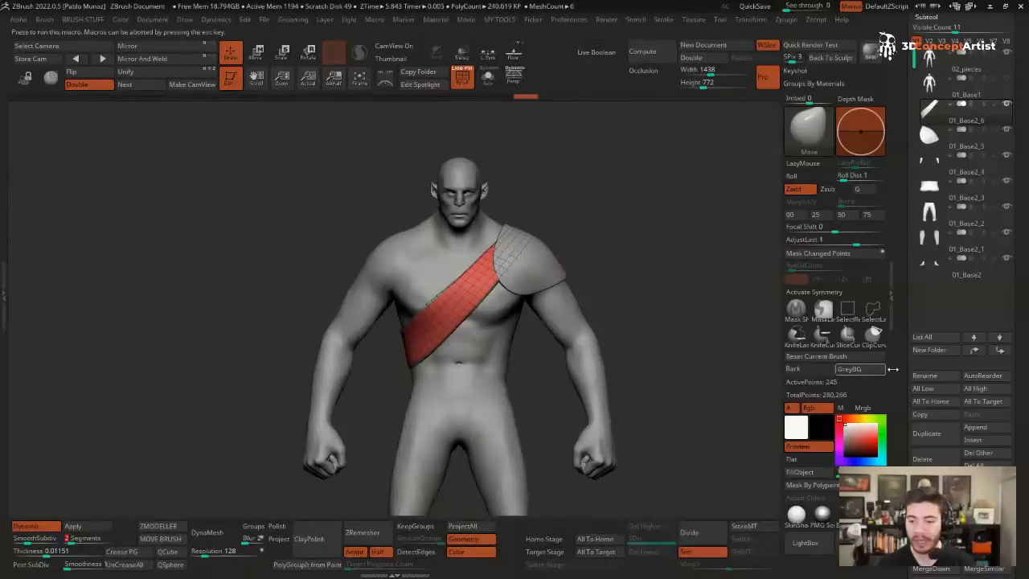
# - Apply a small positive Inflate to lift the strap off the body and set its Dynamic Subdiv Thickness to 0.00532
pyautogui.moveTo(611, 225); pyautogui.dragTo(675, 248)
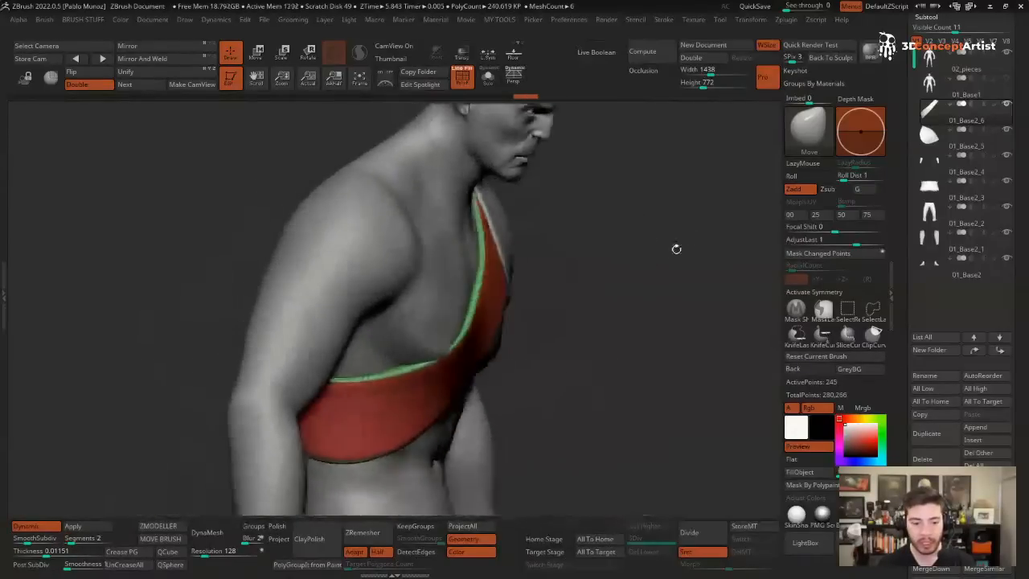
pyautogui.press('2')
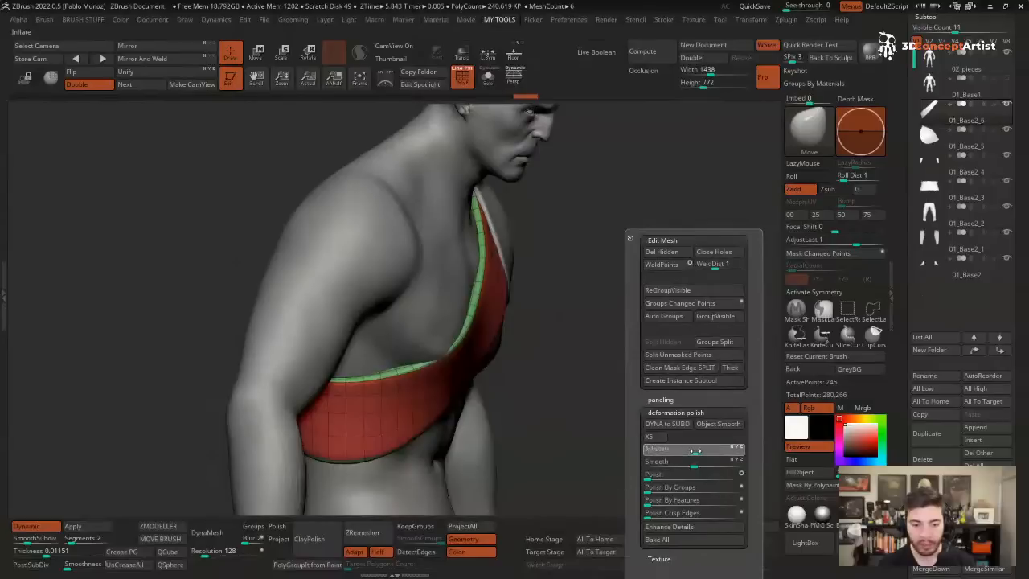
pyautogui.moveTo(693, 451); pyautogui.dragTo(698, 450)
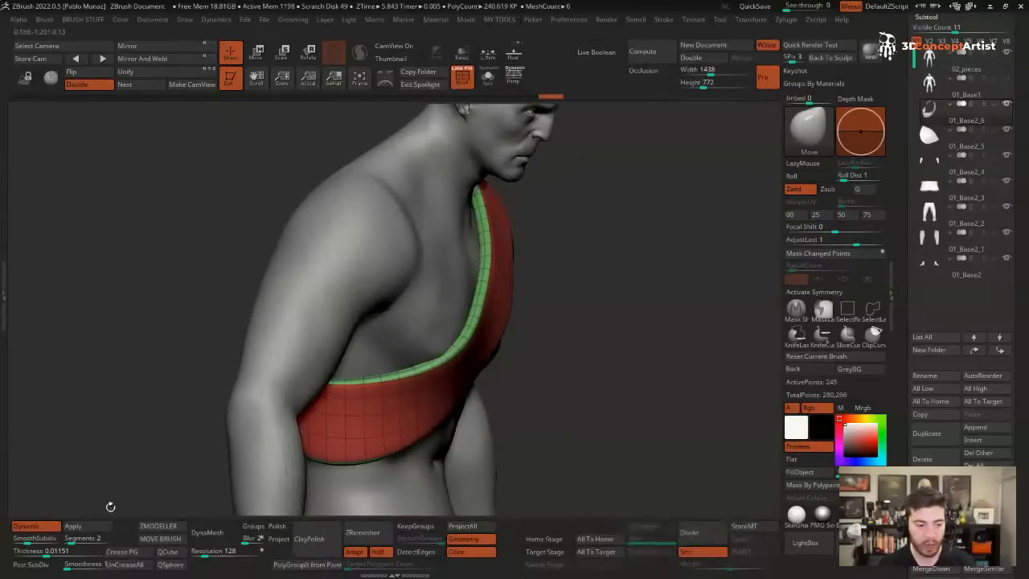
pyautogui.moveTo(48, 553); pyautogui.dragTo(40, 553)
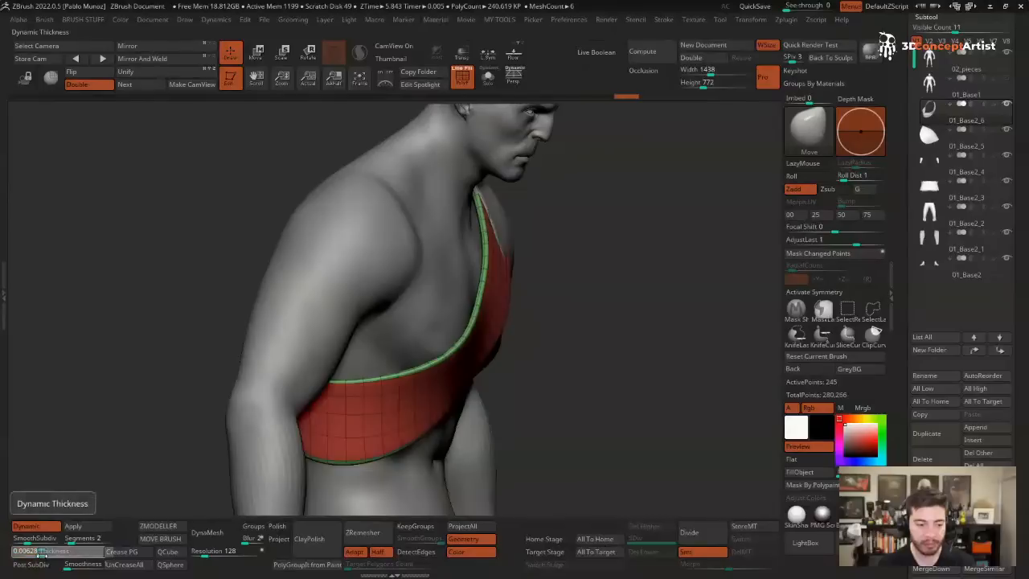
pyautogui.keyDown('shift'); pyautogui.moveTo(398, 362); pyautogui.dragTo(608, 198, button='right'); pyautogui.keyUp('shift')
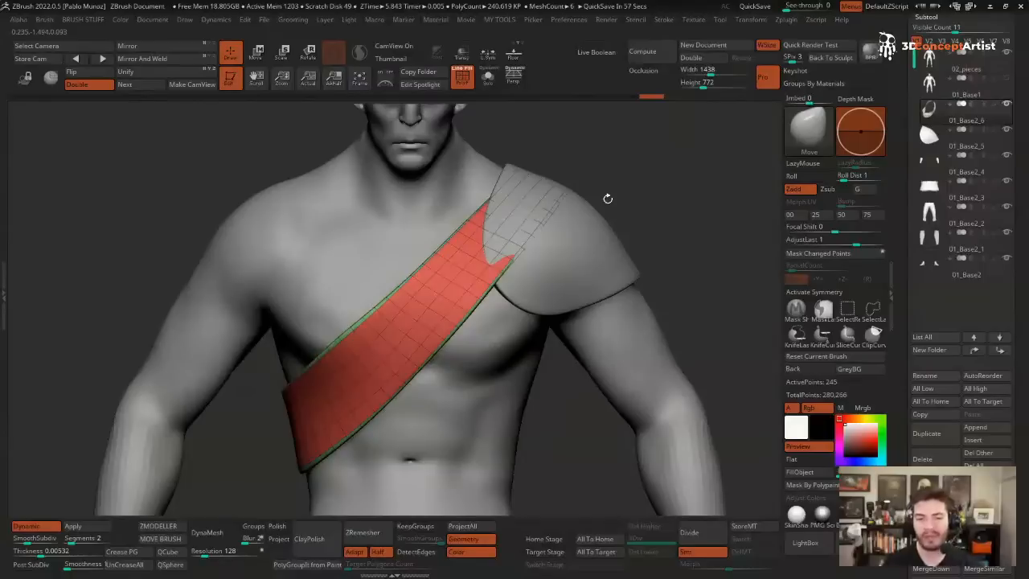
pyautogui.rightClick(654, 229)
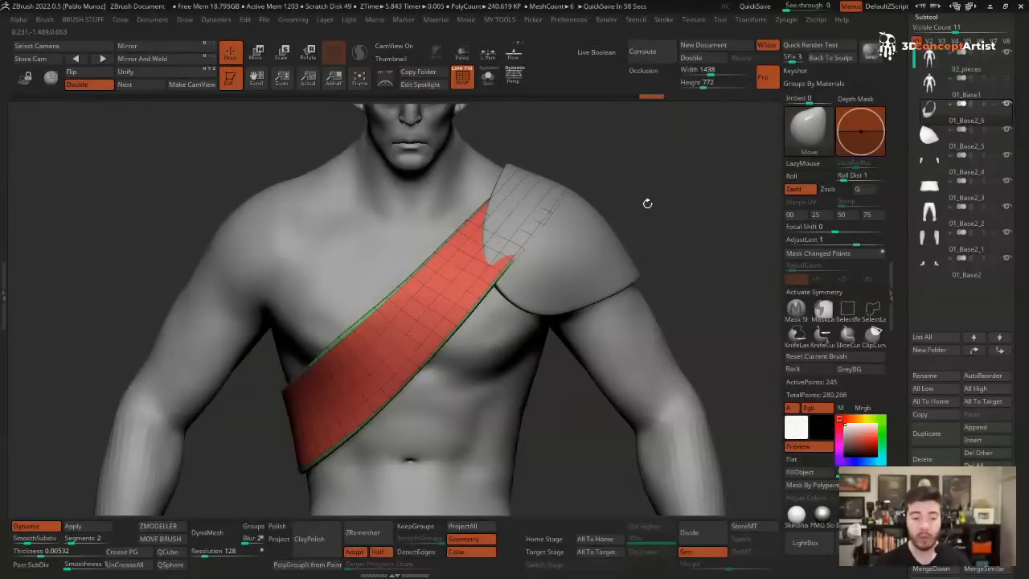
# - Make the 01_Base2_4 forearm pieces the active subtool and isolate them, comparing them briefly with the full figure
pyautogui.keyDown('alt'); pyautogui.moveTo(670, 191); pyautogui.dragTo(662, 172); pyautogui.keyUp('alt')
pyautogui.keyDown('alt'); pyautogui.moveTo(623, 206); pyautogui.dragTo(582, 156); pyautogui.keyUp('alt')
pyautogui.hotkey('alt', 'Down')
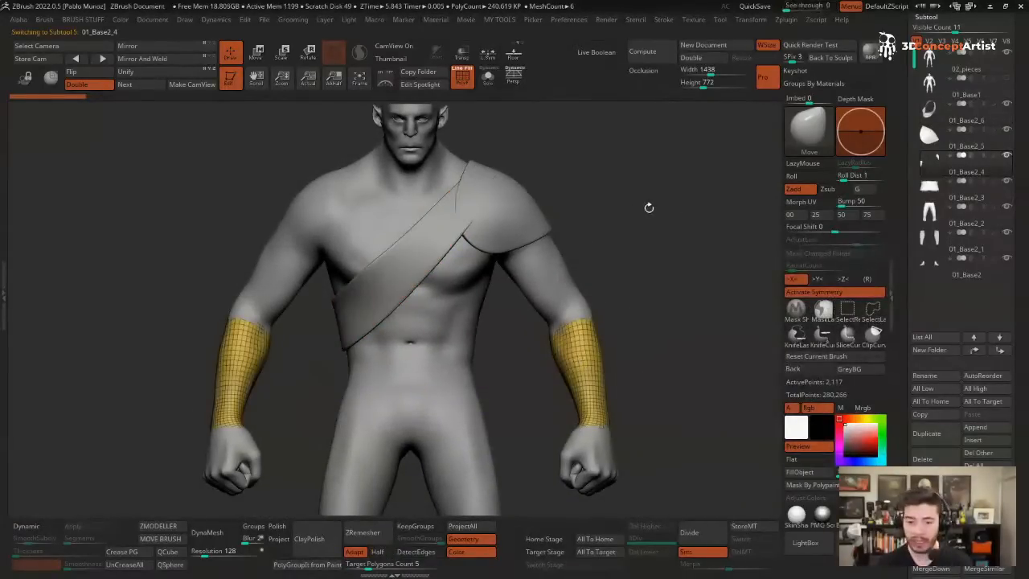
pyautogui.keyDown('alt'); pyautogui.moveTo(649, 206); pyautogui.dragTo(641, 187); pyautogui.keyUp('alt')
pyautogui.hotkey('ctrl', 'shift', 's')
pyautogui.moveTo(618, 314); pyautogui.dragTo(627, 322)
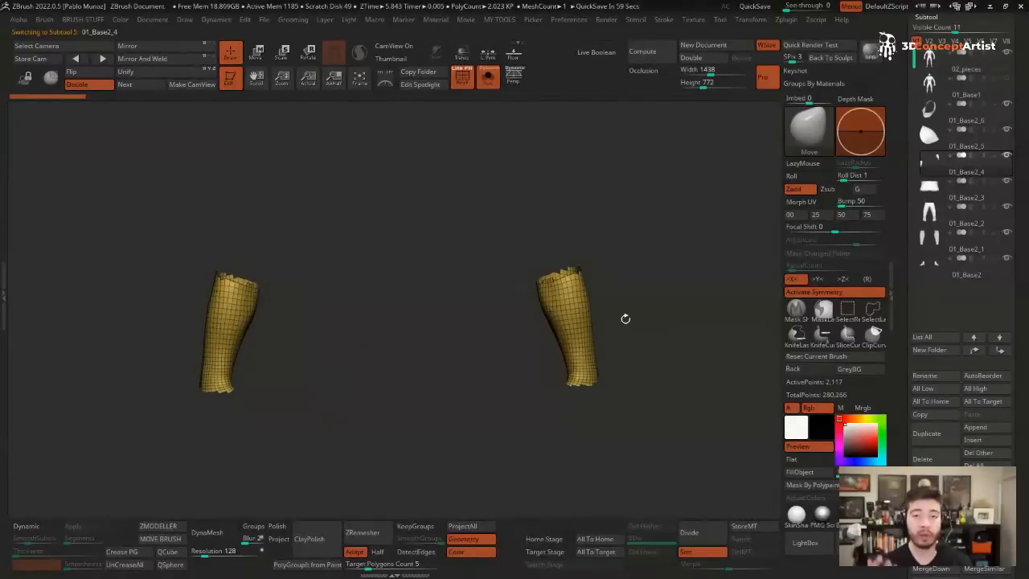
pyautogui.hotkey('ctrl', 'shift', 's')
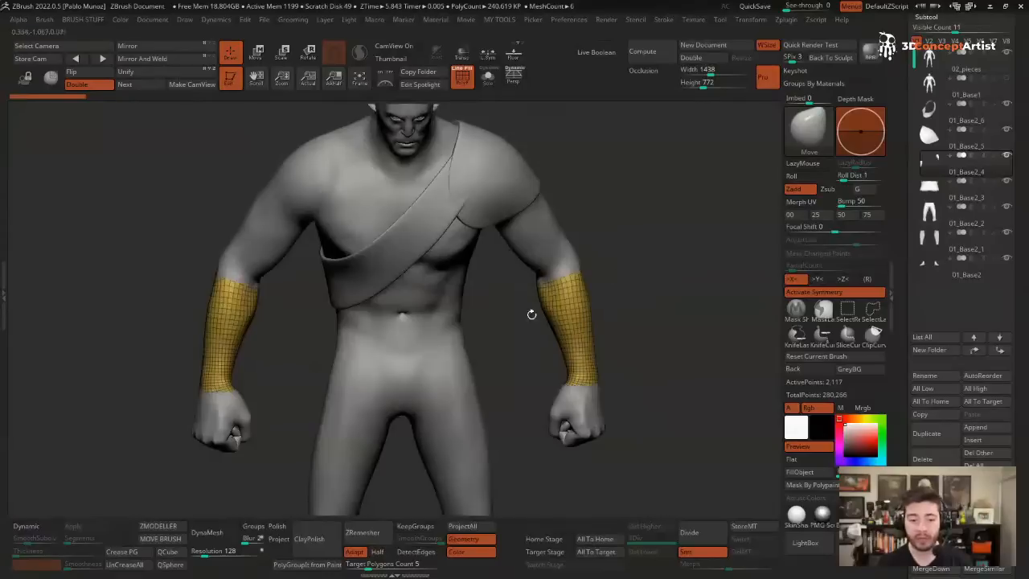
pyautogui.hotkey('ctrl', 'shift', 's')
pyautogui.moveTo(651, 270); pyautogui.dragTo(644, 279)
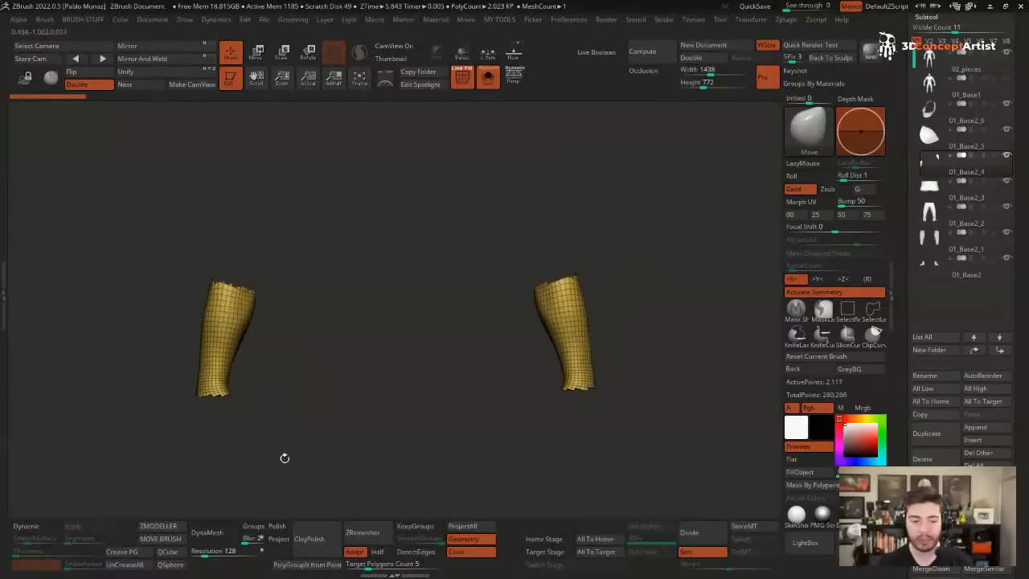
# - DynaMesh the forearm pieces at a Resolution of 256
pyautogui.click(207, 533)
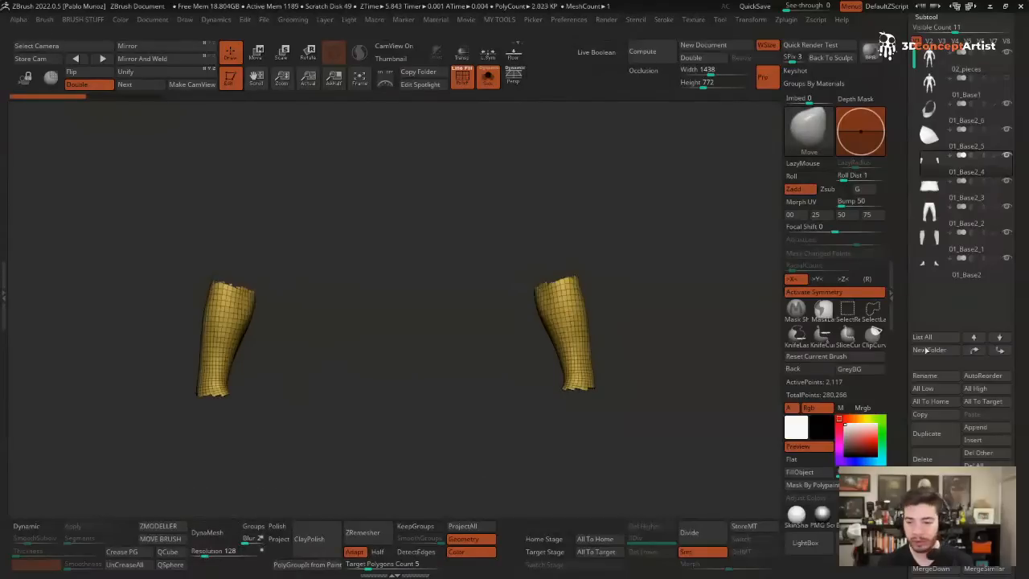
pyautogui.scroll(-6, 911, 269)
pyautogui.scroll(-5, 911, 270)
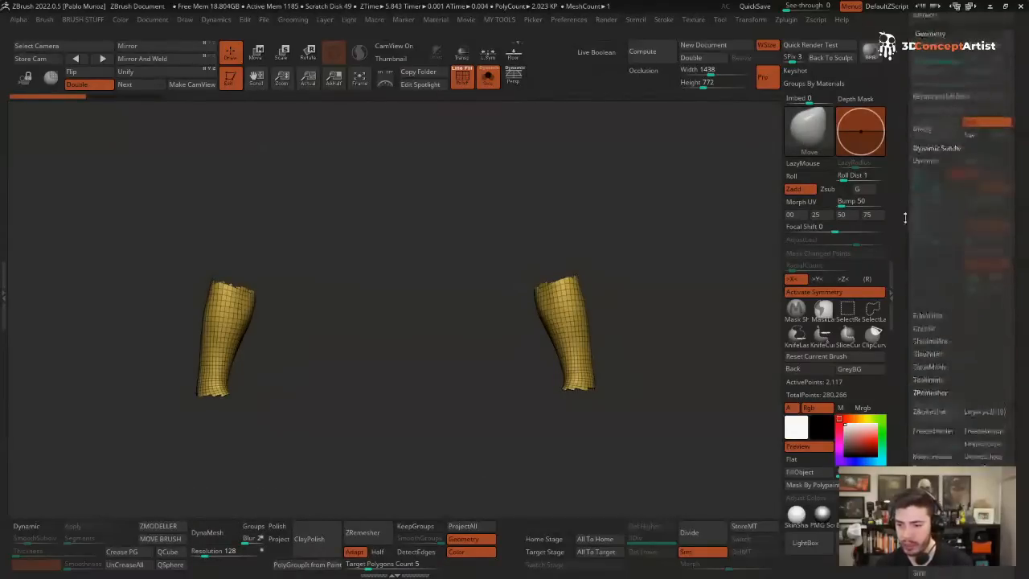
pyautogui.press('shift')
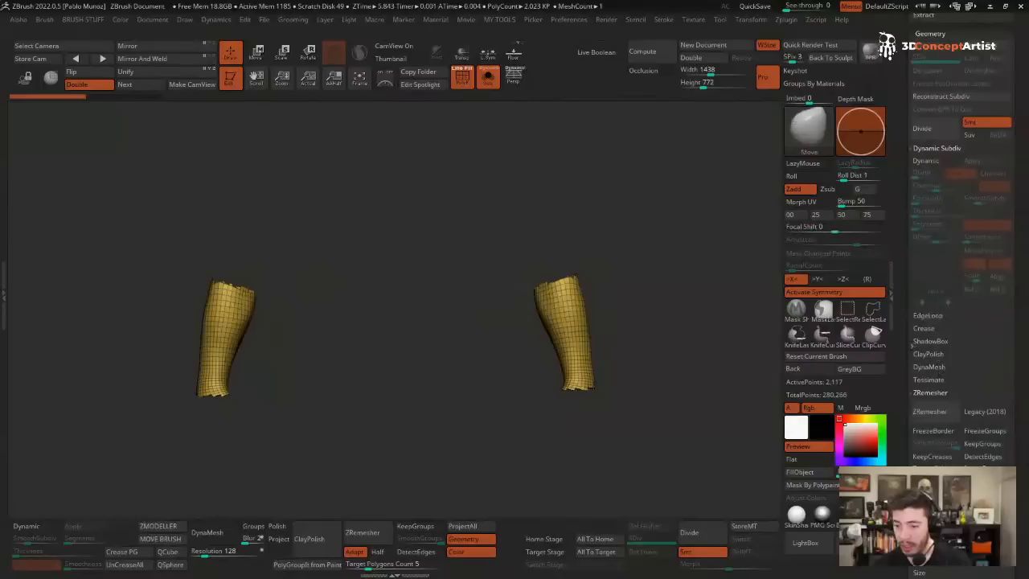
pyautogui.scroll(-4, 936, 361)
pyautogui.scroll(-2, 902, 233)
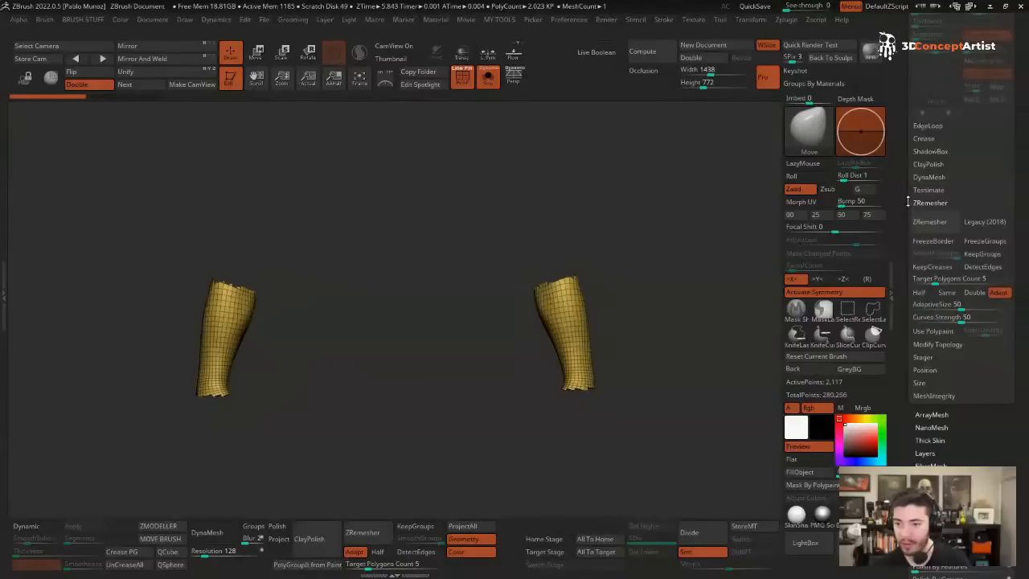
pyautogui.click(924, 177)
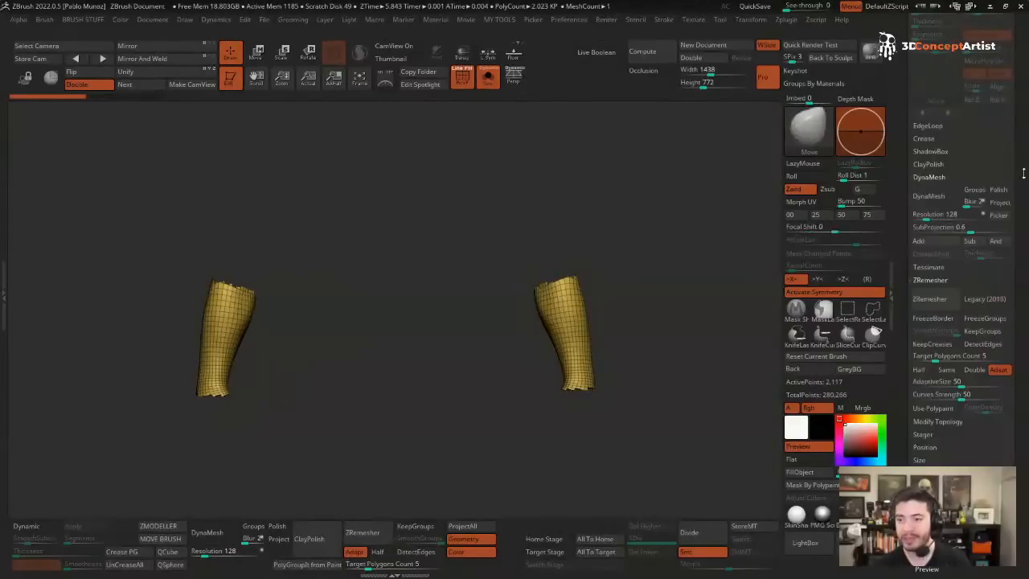
pyautogui.scroll(2, 996, 208)
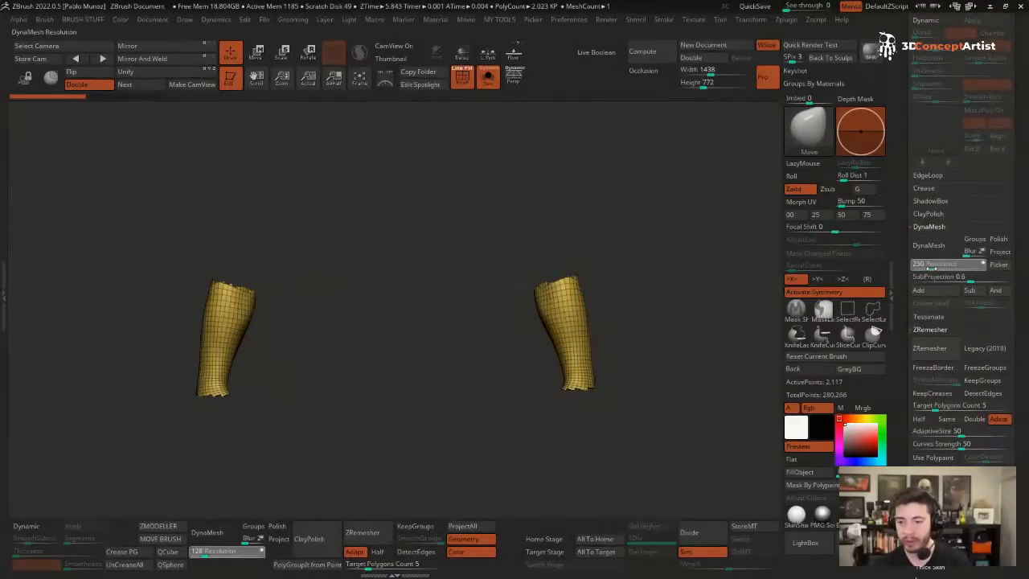
pyautogui.moveTo(931, 268); pyautogui.dragTo(933, 268)
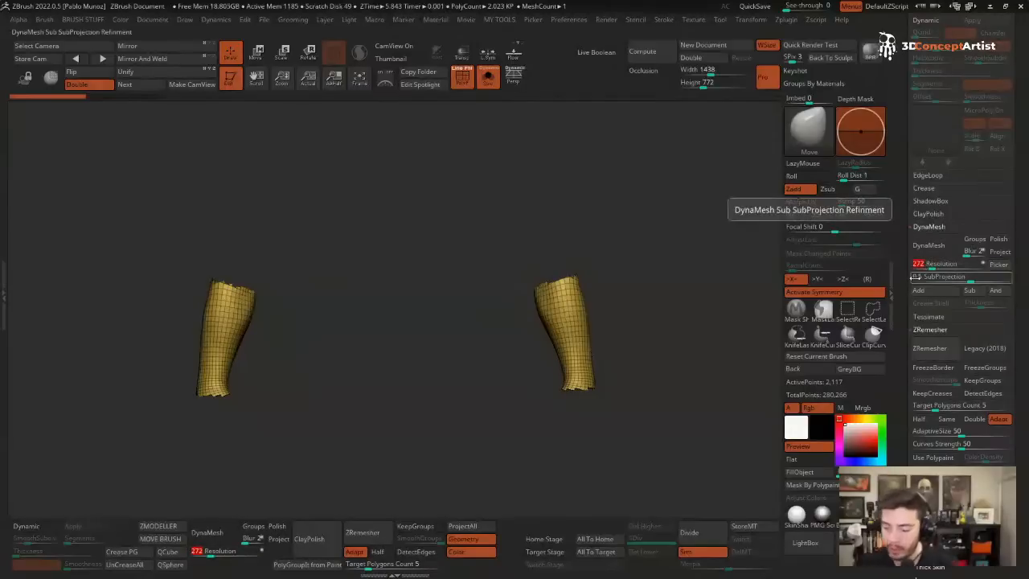
pyautogui.write('2556')
pyautogui.press('Return')
pyautogui.press('BackSpace')
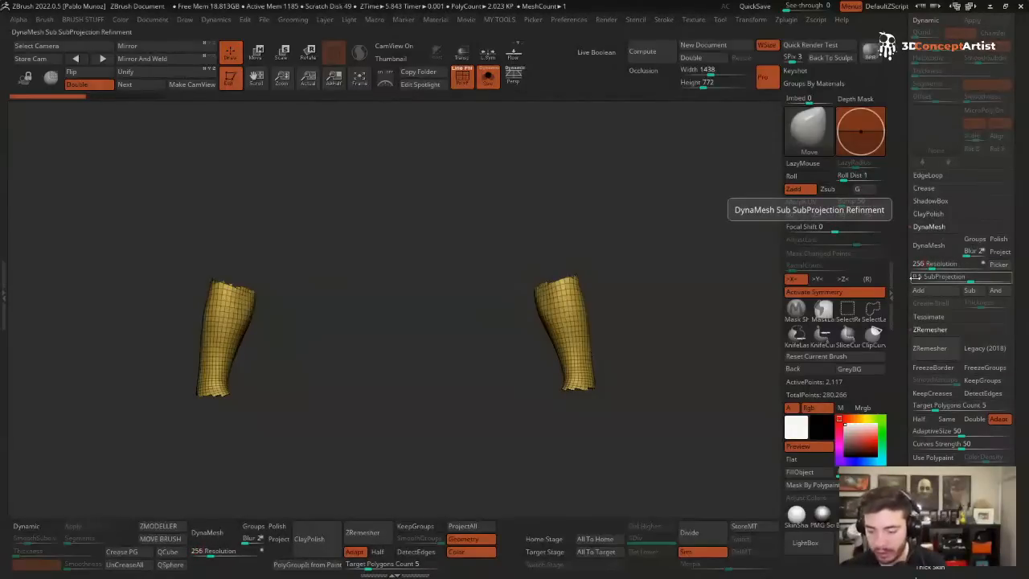
pyautogui.click(930, 245)
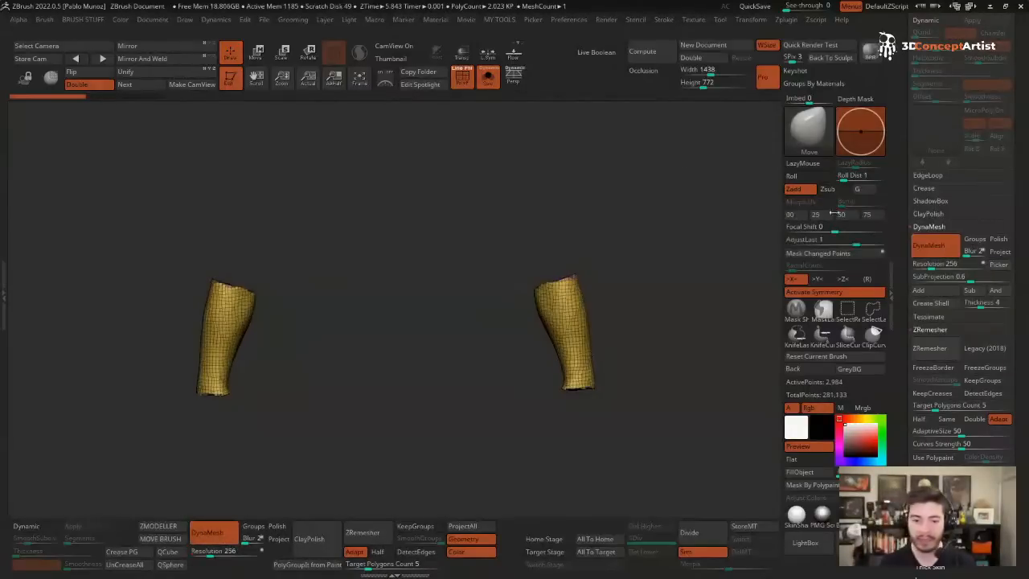
# - Turn off symmetry, hide the forearm piece on the character's left arm and delete the hidden geometry
pyautogui.moveTo(572, 233); pyautogui.dragTo(443, 374)
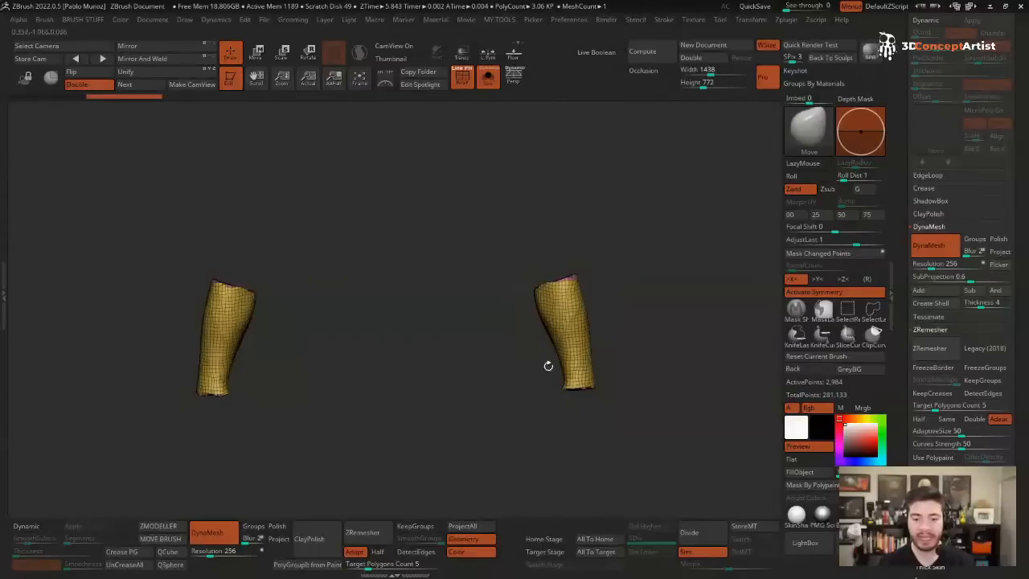
pyautogui.moveTo(535, 169); pyautogui.dragTo(500, 184)
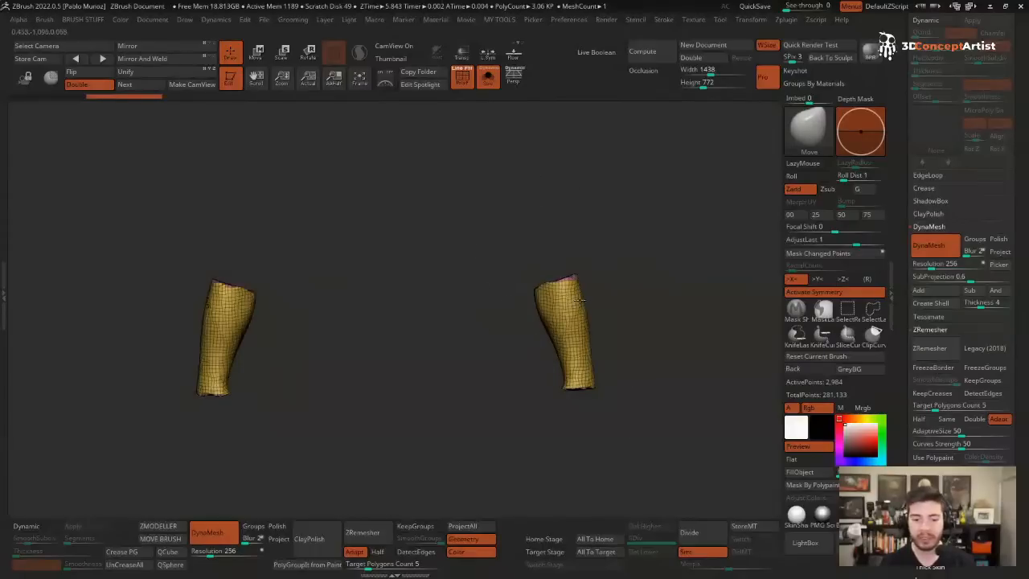
pyautogui.moveTo(246, 360); pyautogui.dragTo(397, 346)
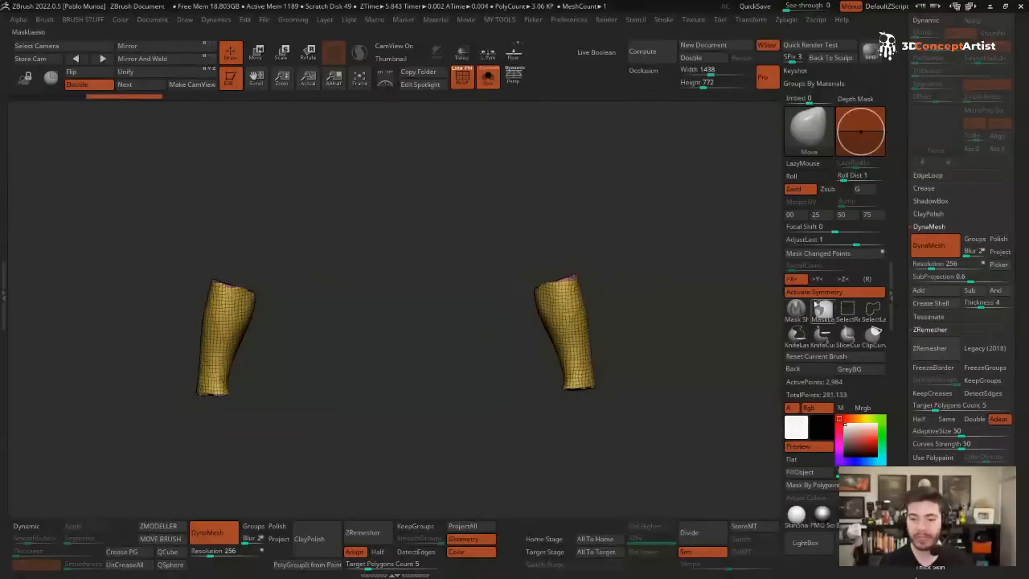
pyautogui.click(848, 294)
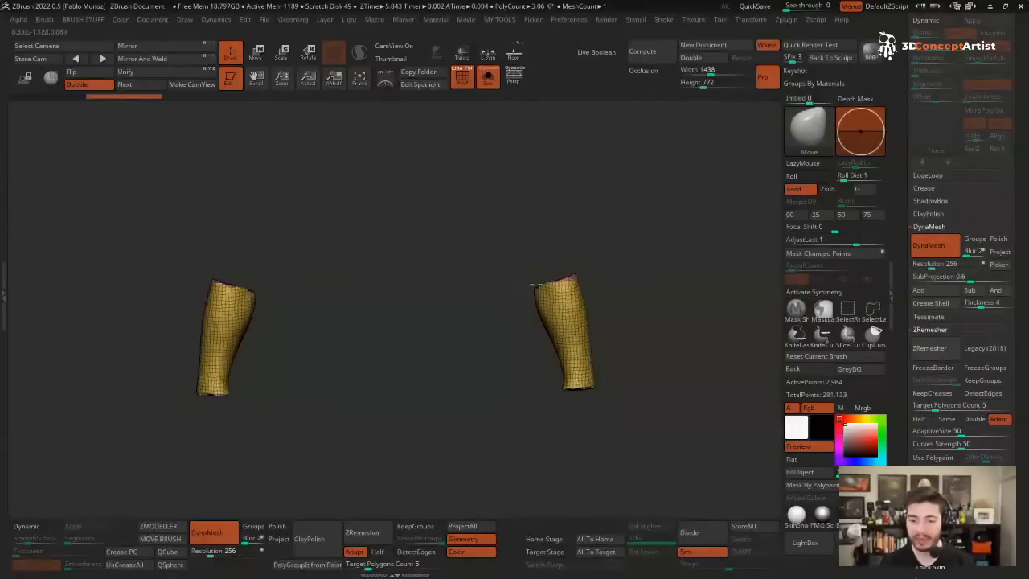
pyautogui.moveTo(478, 182)
pyautogui.keyDown('ctrl'); pyautogui.keyDown('shift'); pyautogui.mouseDown()
pyautogui.moveTo(646, 473)
pyautogui.moveTo(648, 464)
pyautogui.mouseUp(); pyautogui.keyUp('shift'); pyautogui.keyUp('ctrl')
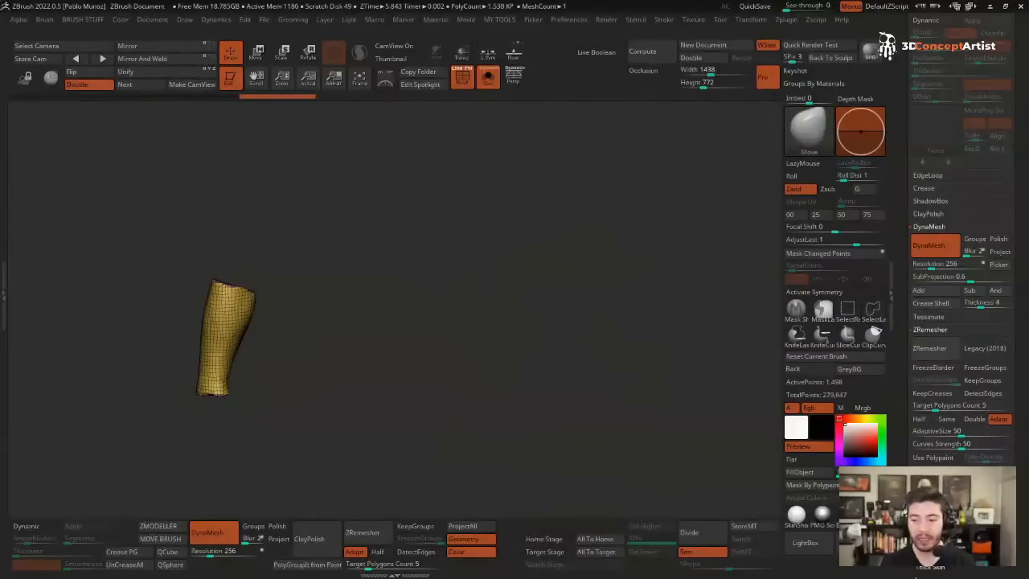
pyautogui.press('shift')
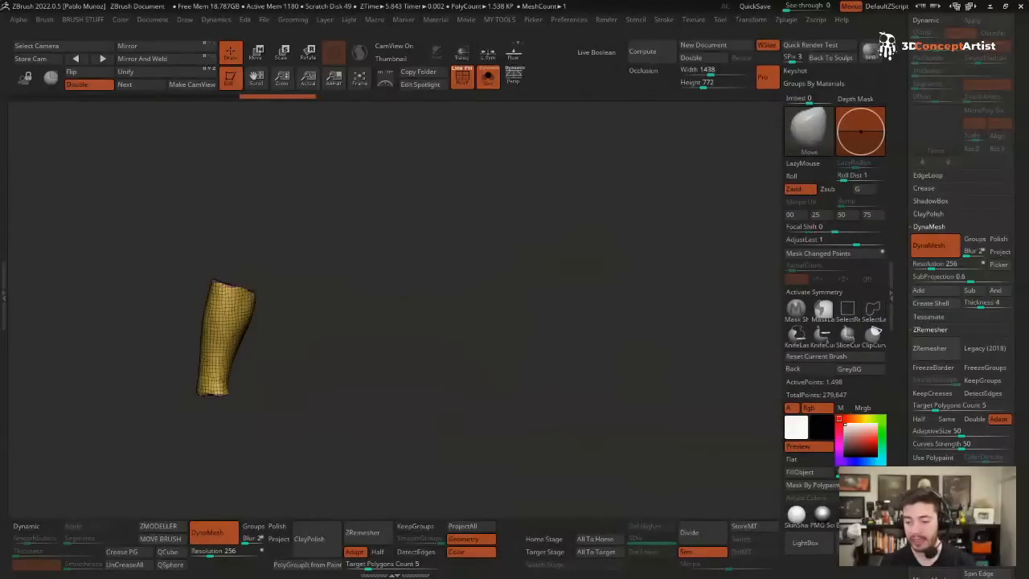
pyautogui.moveTo(898, 466); pyautogui.dragTo(896, 398)
pyautogui.click(929, 456)
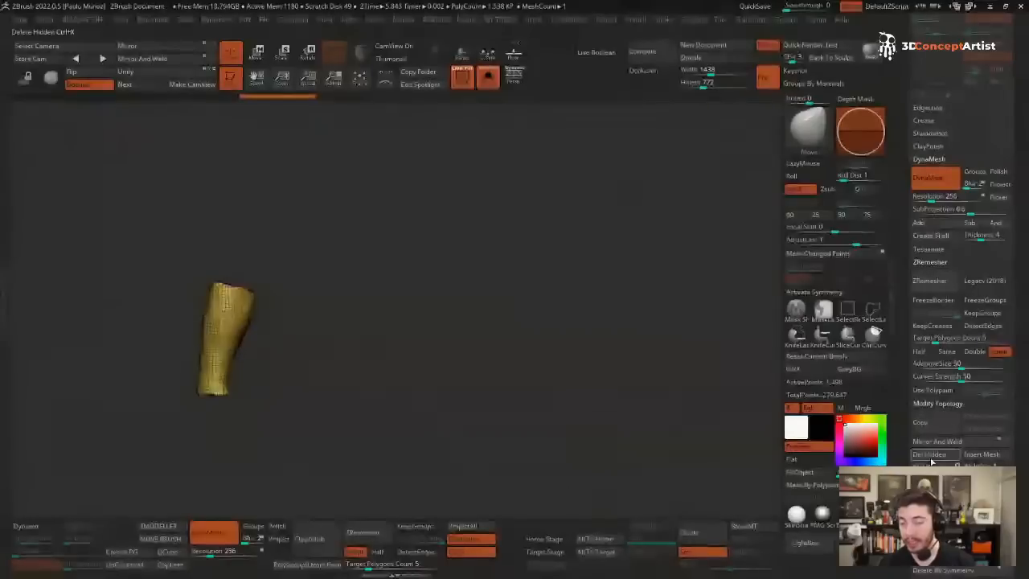
# - Assign the remaining forearm piece to a single polygroup and show it together with the full figure
pyautogui.moveTo(291, 325); pyautogui.dragTo(501, 255)
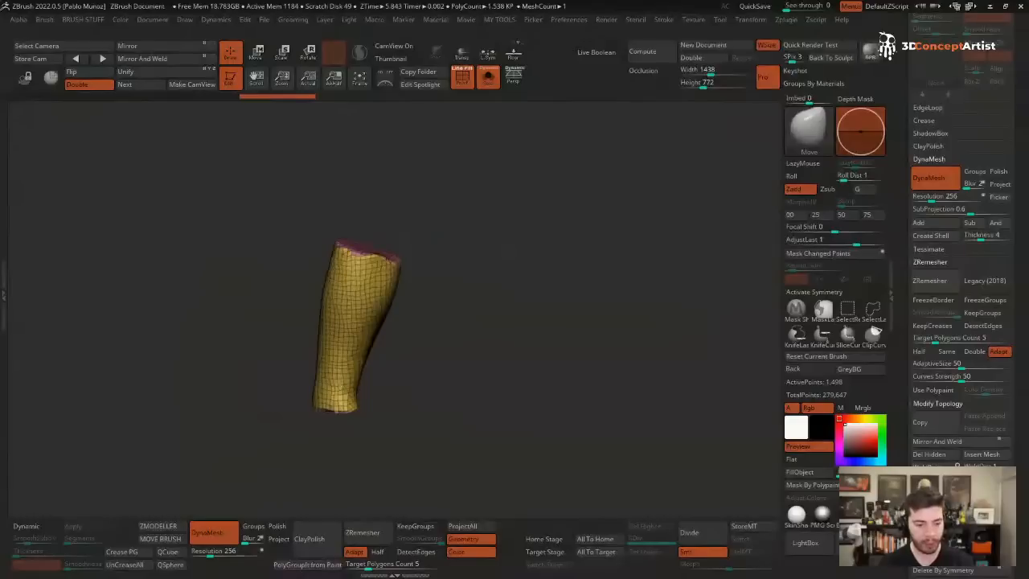
pyautogui.press('ctrl')
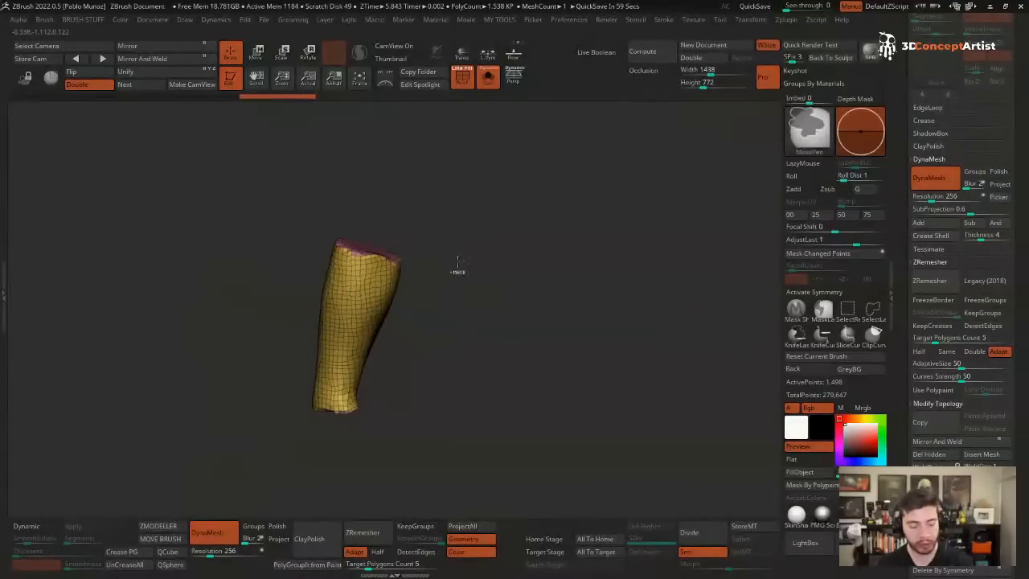
pyautogui.hotkey('ctrl', 'w')
pyautogui.moveTo(443, 259); pyautogui.dragTo(458, 239)
pyautogui.moveTo(422, 326); pyautogui.dragTo(466, 308)
pyautogui.hotkey('shift', 's')
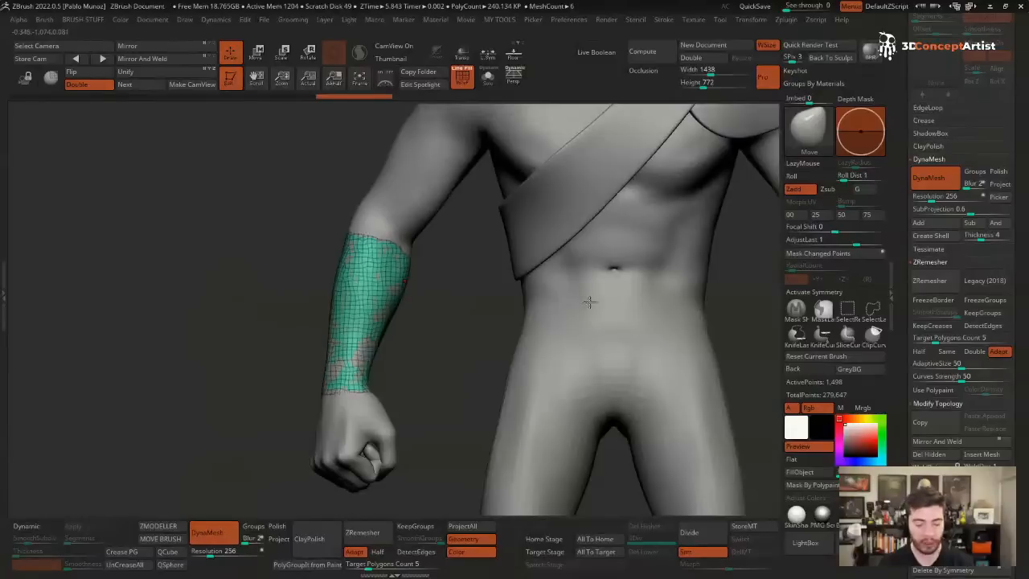
# - Apply a small positive Inflate to lift the forearm piece off the arm and re-DynaMesh it at Resolution 376
pyautogui.press('space')
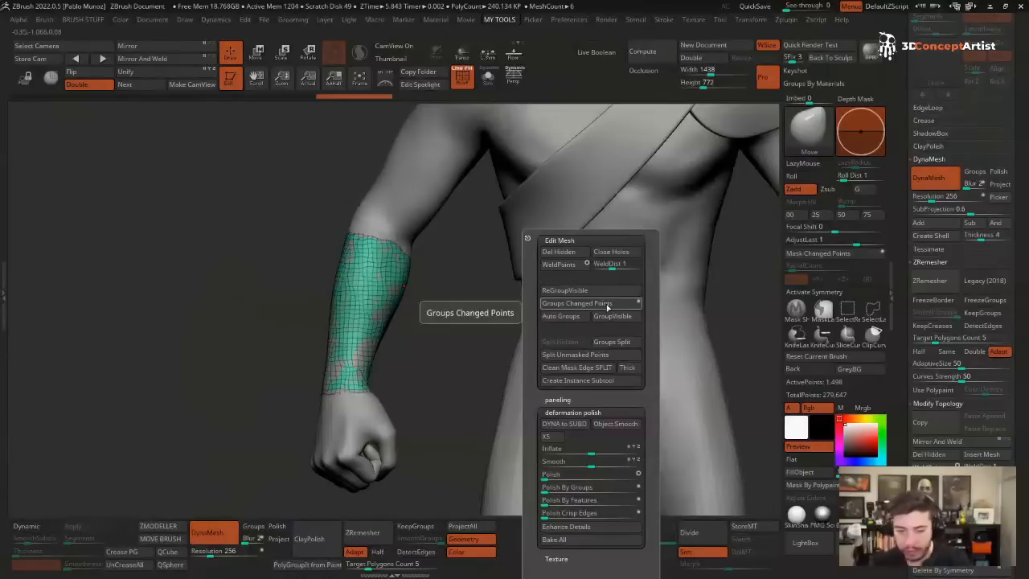
pyautogui.click(607, 306)
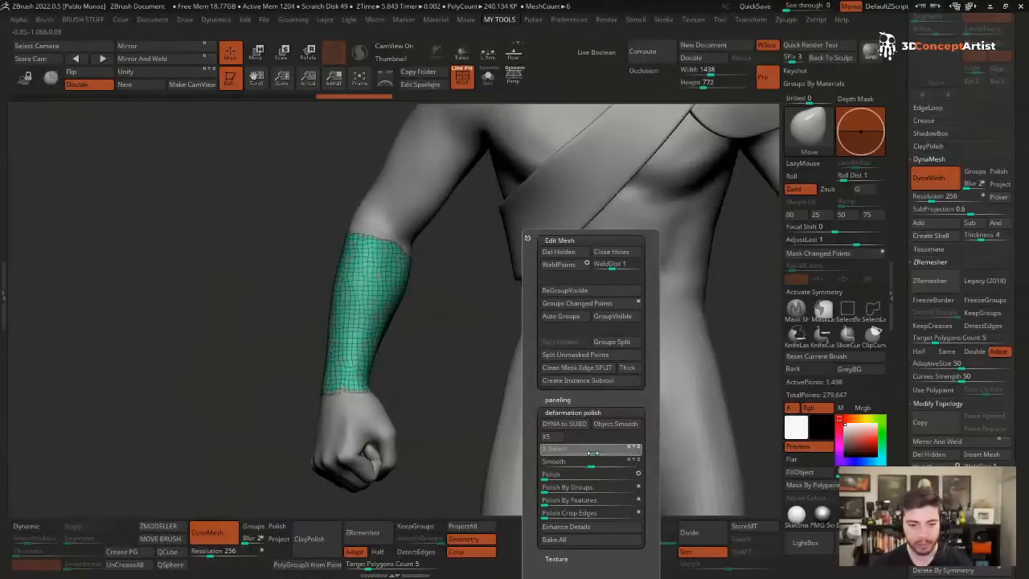
pyautogui.moveTo(592, 453); pyautogui.dragTo(598, 452)
pyautogui.keyDown('alt'); pyautogui.moveTo(444, 344); pyautogui.dragTo(563, 354); pyautogui.keyUp('alt')
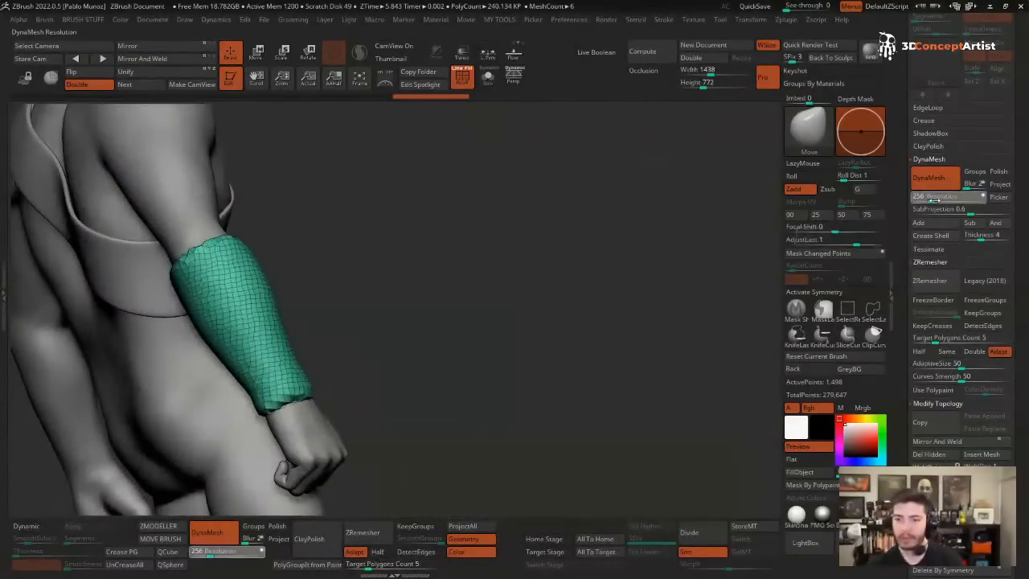
pyautogui.moveTo(934, 200); pyautogui.dragTo(936, 200)
pyautogui.keyDown('ctrl'); pyautogui.moveTo(631, 252); pyautogui.dragTo(396, 342); pyautogui.keyUp('ctrl')
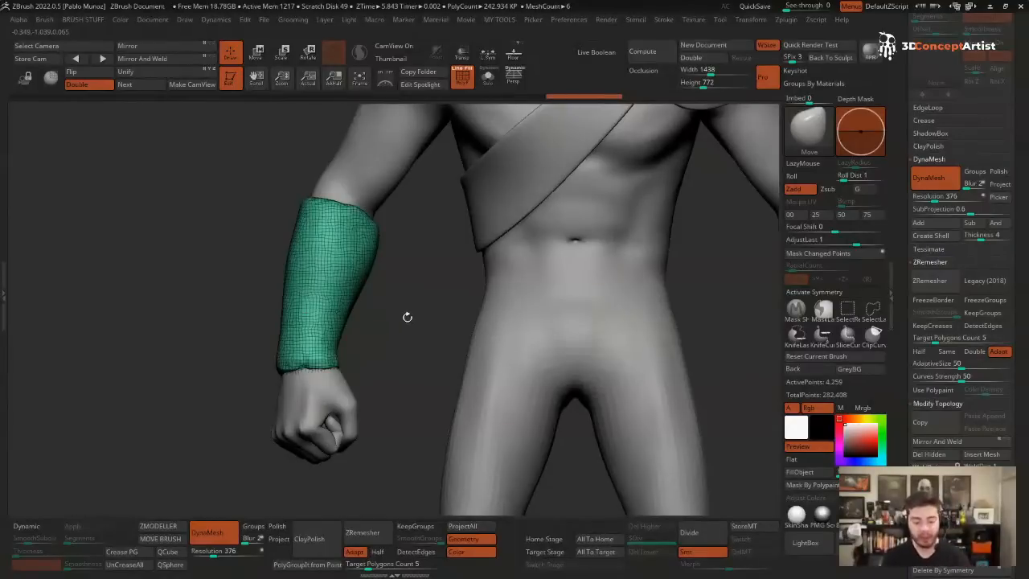
# - Try reshaping the wrist and elbow ends of the forearm piece with the Move brush, undoing the strokes
pyautogui.press('b')
pyautogui.press('m')
pyautogui.press('v')
pyautogui.press('space')
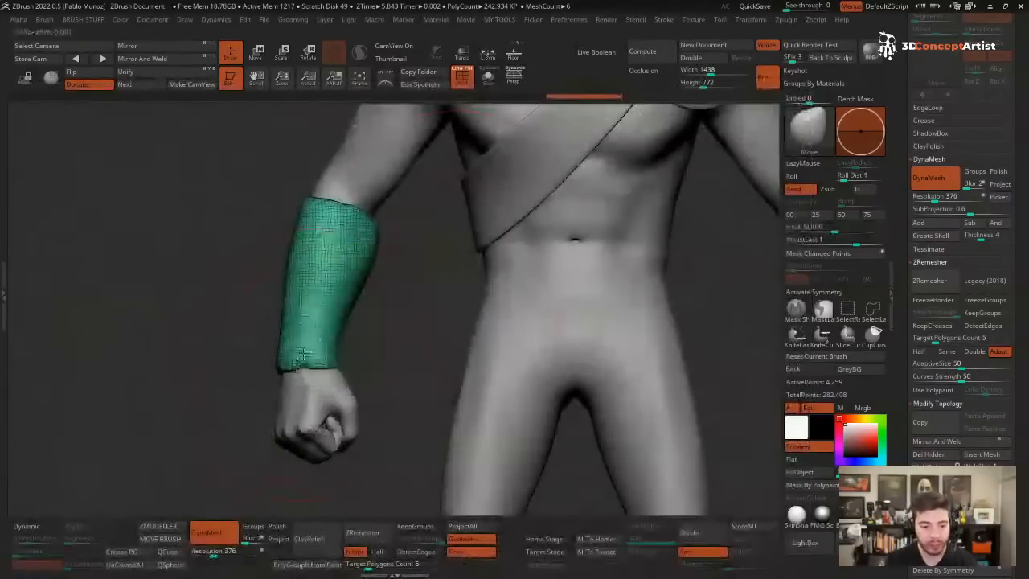
pyautogui.moveTo(301, 358)
pyautogui.mouseDown()
pyautogui.moveTo(296, 367)
pyautogui.moveTo(306, 365)
pyautogui.mouseUp()
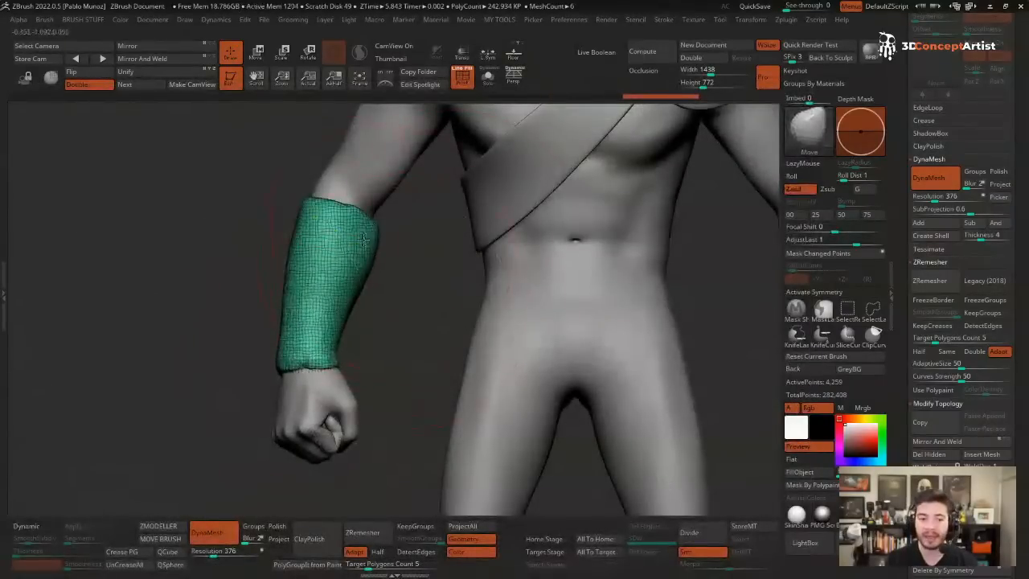
pyautogui.moveTo(365, 242); pyautogui.dragTo(371, 226)
pyautogui.hotkey('ctrl', 'z')
pyautogui.press('space')
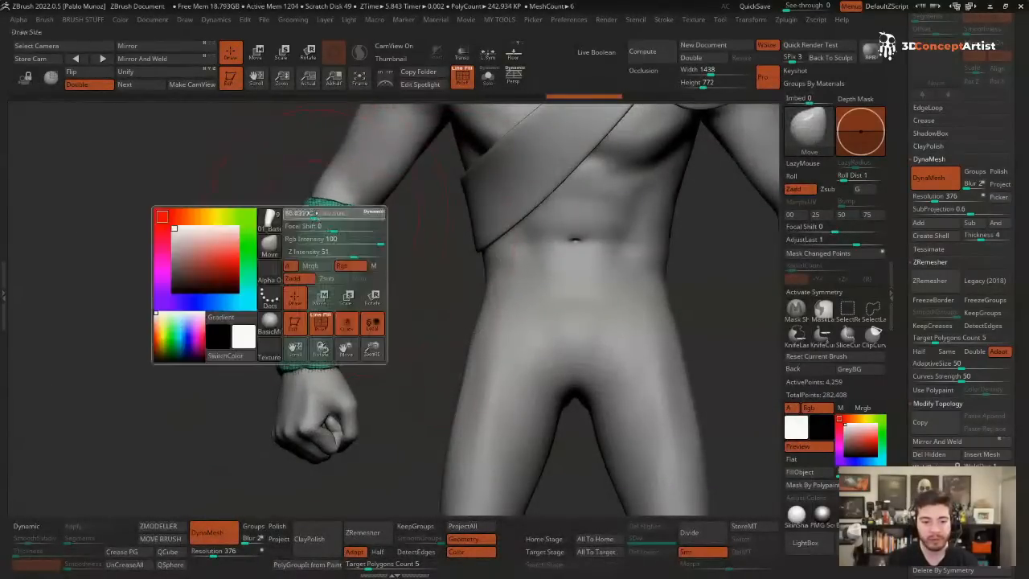
pyautogui.moveTo(300, 186); pyautogui.dragTo(292, 128)
pyautogui.hotkey('ctrl', 'z')
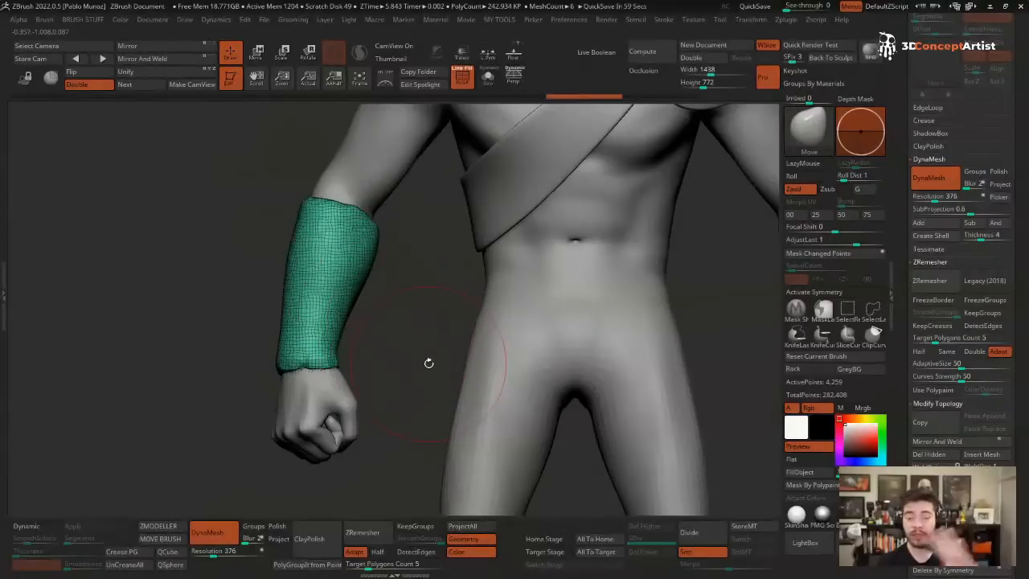
# - Make the 01_Base2_2 trousers the active subtool and DynaMesh them at a Resolution of 256
pyautogui.keyDown('alt'); pyautogui.click(507, 416); pyautogui.keyUp('alt')
pyautogui.keyDown('alt'); pyautogui.moveTo(651, 348); pyautogui.dragTo(555, 314, button='right'); pyautogui.keyUp('alt')
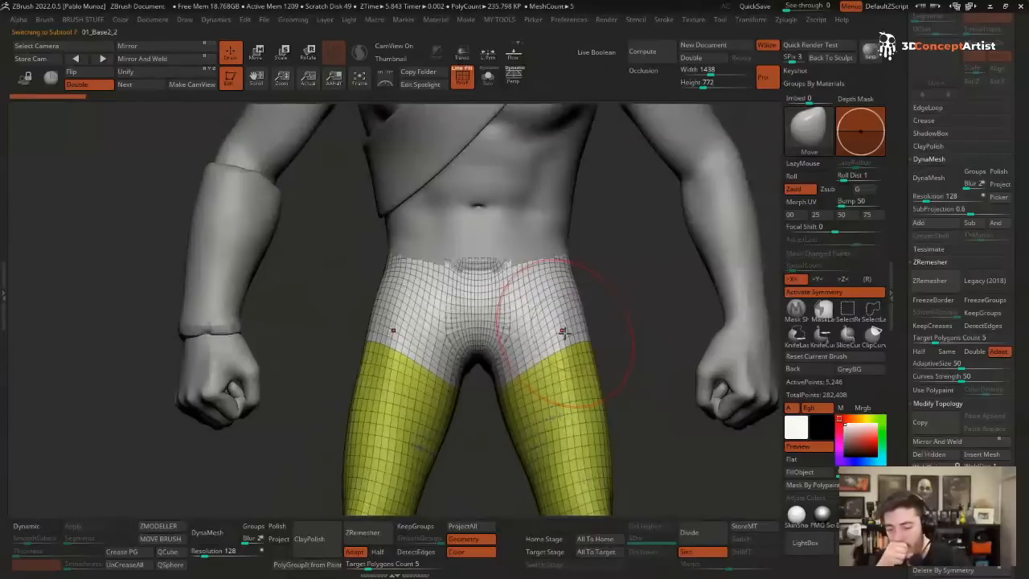
pyautogui.moveTo(528, 345)
pyautogui.keyDown('alt'); pyautogui.mouseDown(button='right')
pyautogui.moveTo(519, 398)
pyautogui.moveTo(561, 348)
pyautogui.moveTo(556, 337)
pyautogui.mouseUp(button='right'); pyautogui.keyUp('alt')
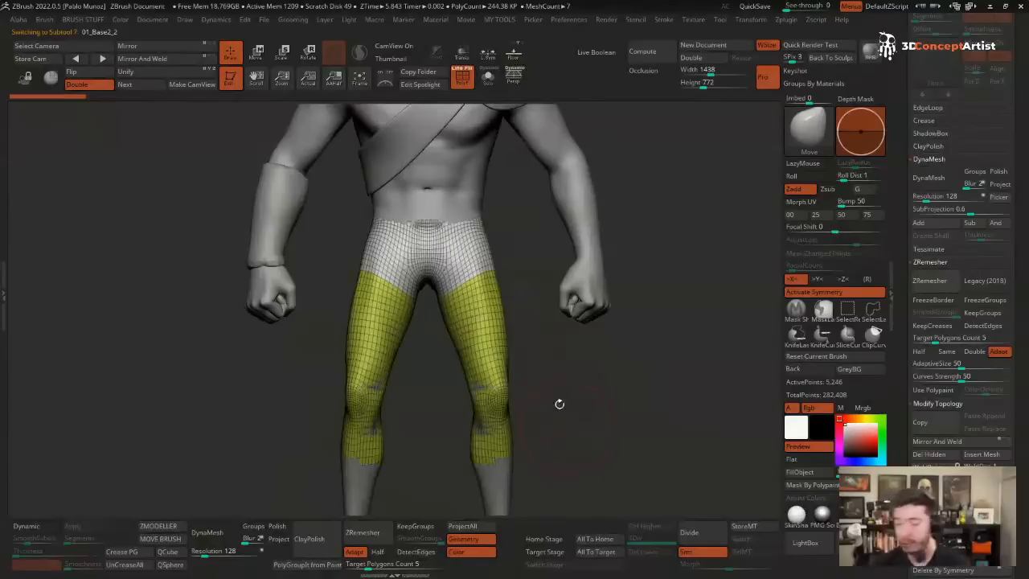
pyautogui.keyDown('alt'); pyautogui.moveTo(560, 373); pyautogui.dragTo(560, 362, button='right'); pyautogui.keyUp('alt')
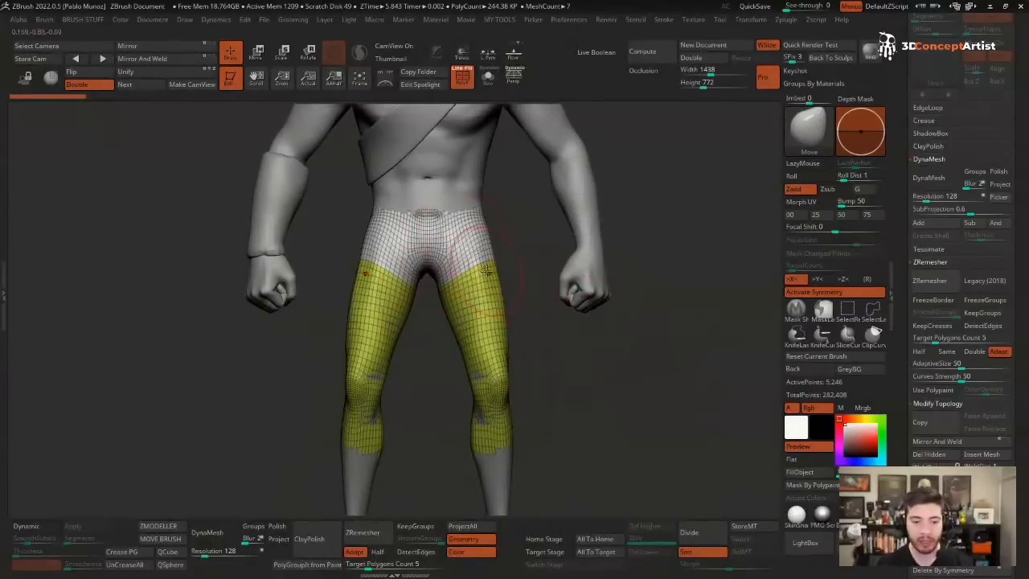
pyautogui.moveTo(464, 249); pyautogui.dragTo(562, 259, button='right')
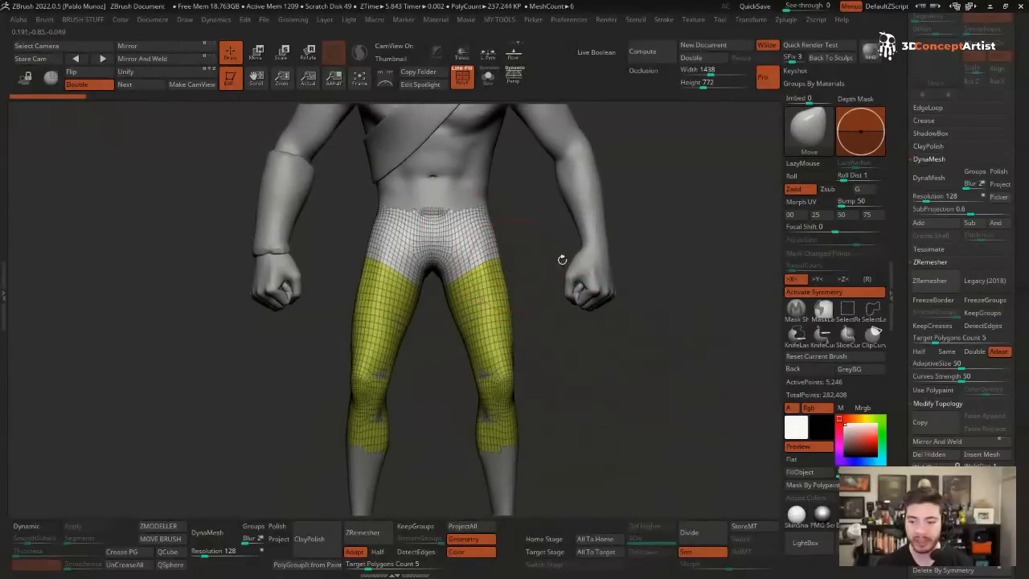
pyautogui.click(208, 534)
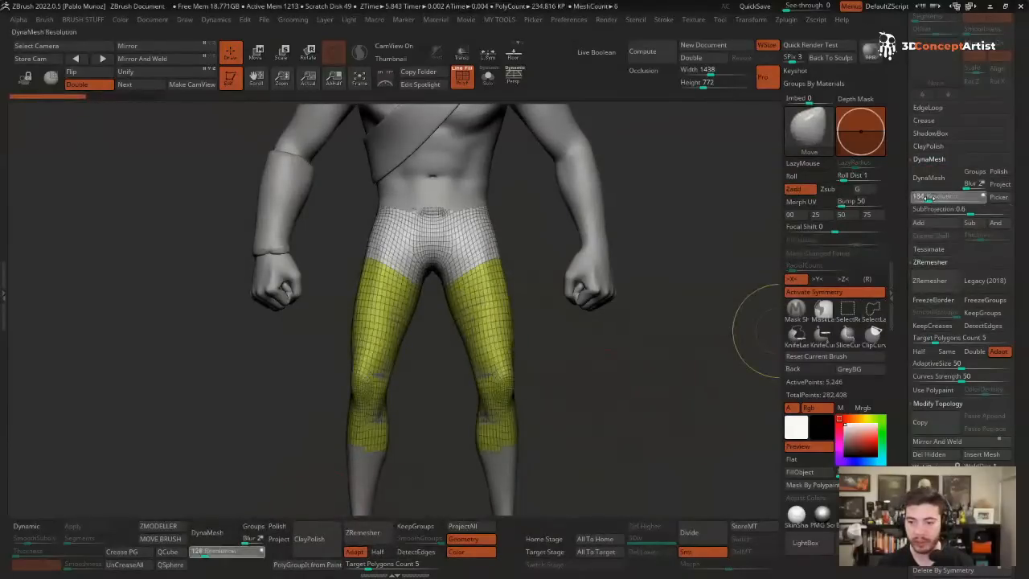
pyautogui.moveTo(929, 198); pyautogui.dragTo(933, 198)
pyautogui.click(217, 532)
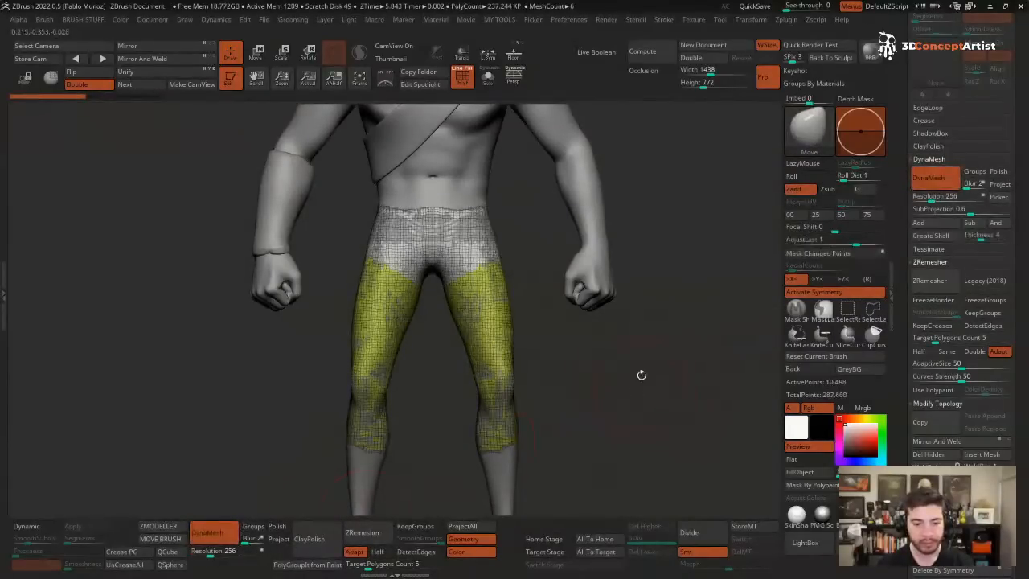
# - Inflate the trousers by 8 to lift them off the legs and merge them into a single polygroup
pyautogui.press('space')
pyautogui.moveTo(644, 450); pyautogui.dragTo(649, 452)
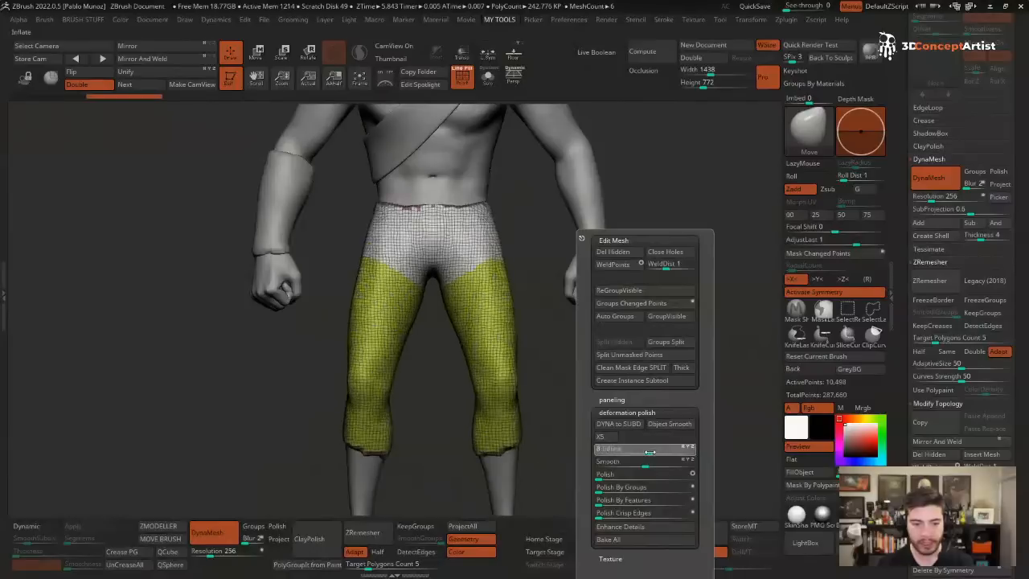
pyautogui.hotkey('ctrl', 'w')
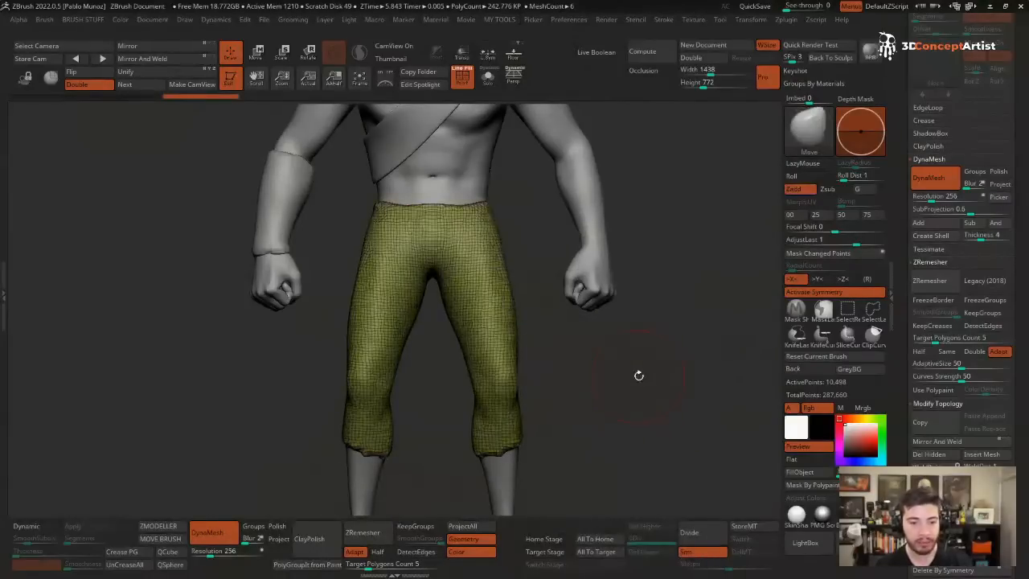
# - Smooth the trousers with a light Polish deformation and turn off the wireframe display on the whole figure
pyautogui.press('space')
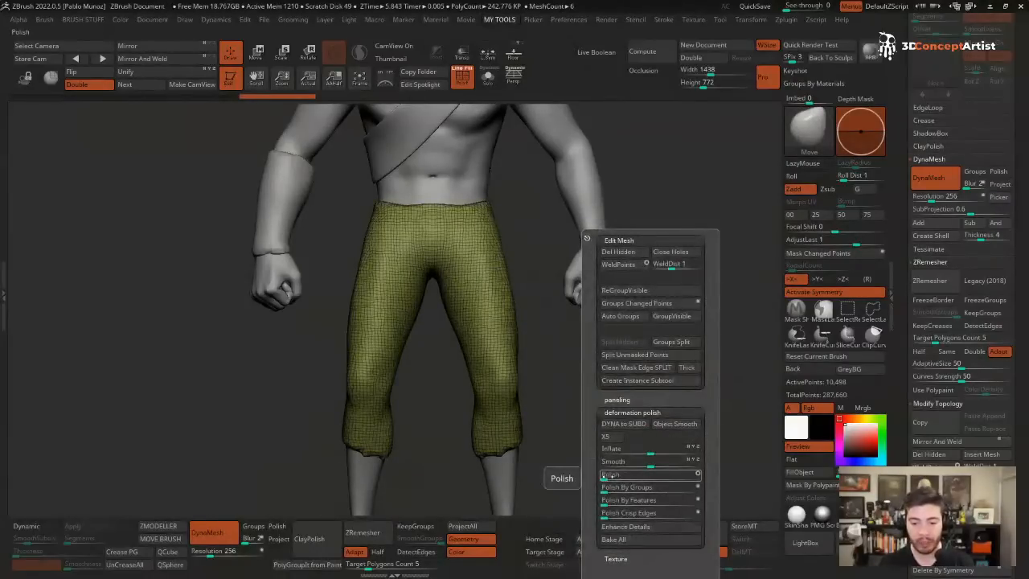
pyautogui.moveTo(606, 476); pyautogui.dragTo(617, 476)
pyautogui.moveTo(892, 394); pyautogui.dragTo(896, 37)
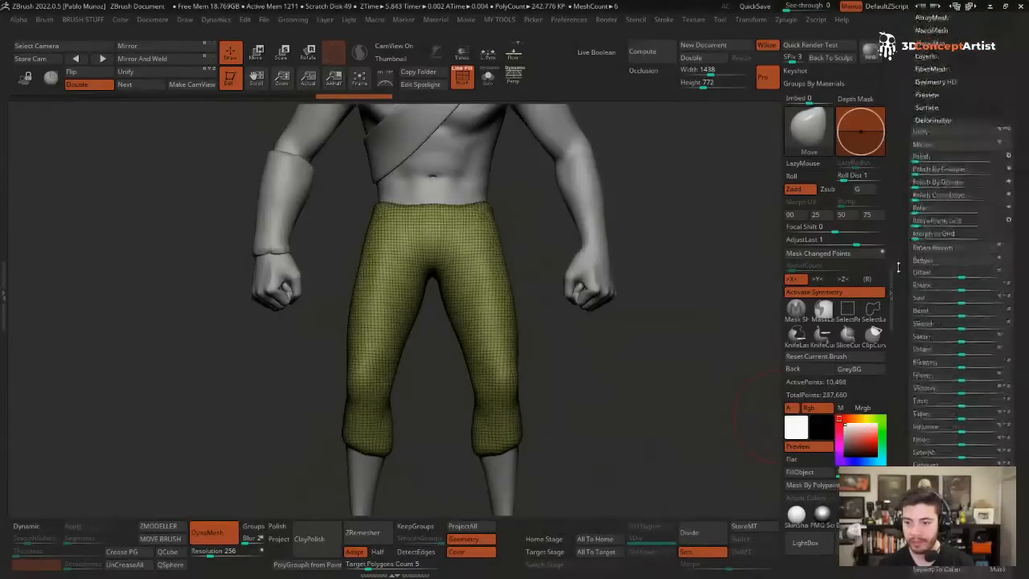
pyautogui.click(946, 157)
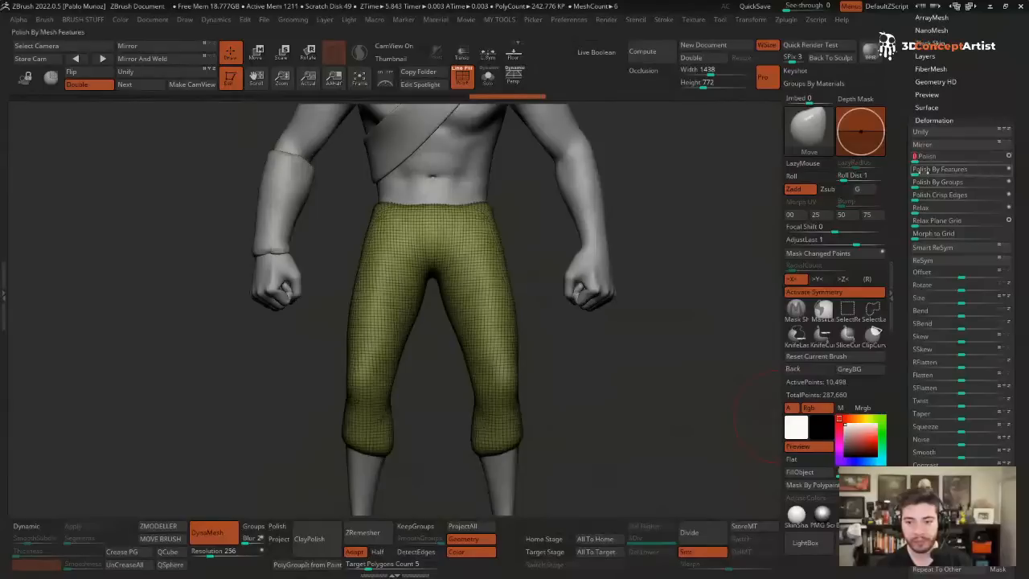
pyautogui.moveTo(611, 337)
pyautogui.mouseDown()
pyautogui.moveTo(482, 338)
pyautogui.moveTo(593, 339)
pyautogui.mouseUp()
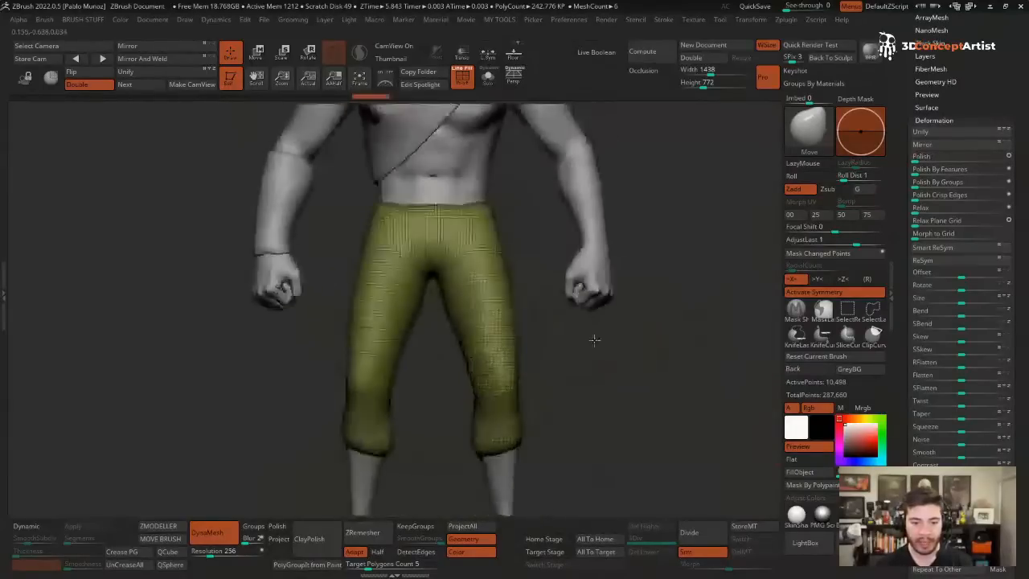
pyautogui.hotkey('shift', 'f')
pyautogui.keyDown('alt'); pyautogui.moveTo(654, 361); pyautogui.dragTo(620, 322); pyautogui.keyUp('alt')
pyautogui.keyDown('alt'); pyautogui.moveTo(608, 287); pyautogui.dragTo(598, 325); pyautogui.keyUp('alt')
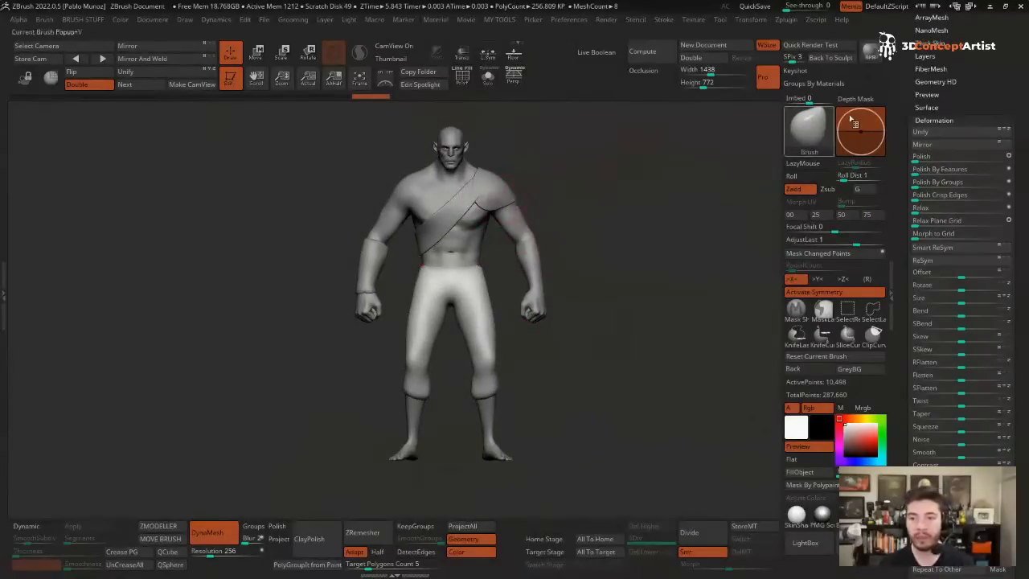
# - Switch to the finished outfit tool and enable Dynamic Subdivision on its chest strap and its lower and upper shoulder plates
pyautogui.moveTo(913, 63); pyautogui.dragTo(917, 121)
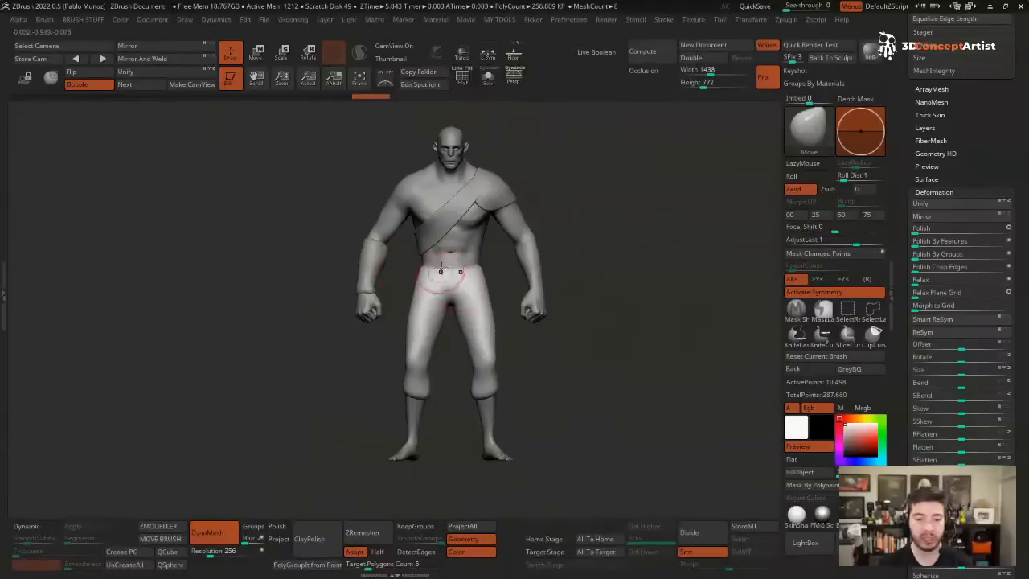
pyautogui.keyDown('ctrl'); pyautogui.moveTo(445, 272); pyautogui.dragTo(494, 264, button='right'); pyautogui.keyUp('ctrl')
pyautogui.moveTo(902, 64); pyautogui.dragTo(907, 362)
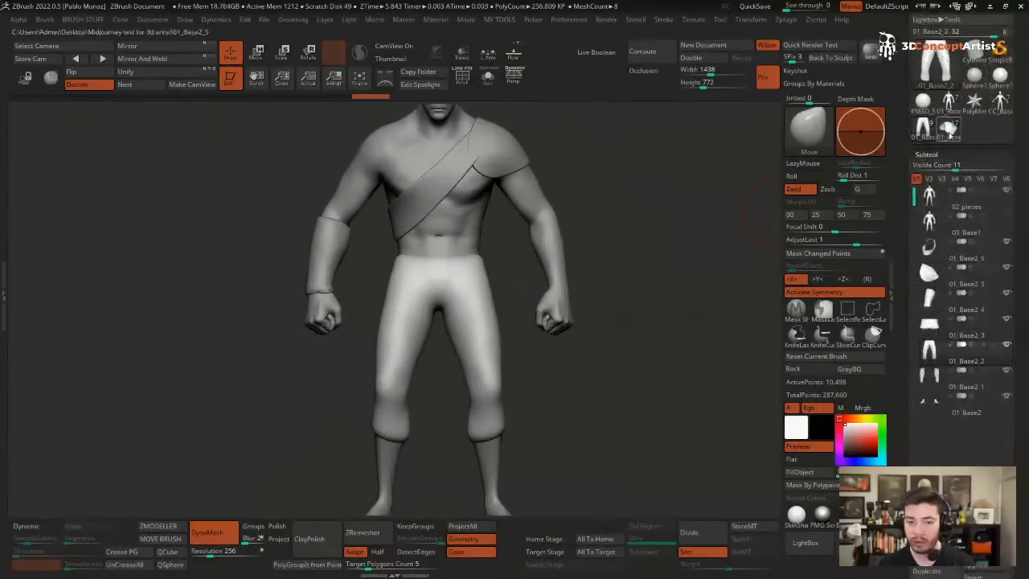
pyautogui.click(949, 125)
pyautogui.moveTo(606, 243)
pyautogui.keyDown('alt'); pyautogui.mouseDown(button='right')
pyautogui.moveTo(606, 217)
pyautogui.moveTo(611, 238)
pyautogui.mouseUp(button='right'); pyautogui.keyUp('alt')
pyautogui.keyDown('alt'); pyautogui.click(427, 245); pyautogui.keyUp('alt')
pyautogui.hotkey('shift', 's')
pyautogui.hotkey('shift', 's')
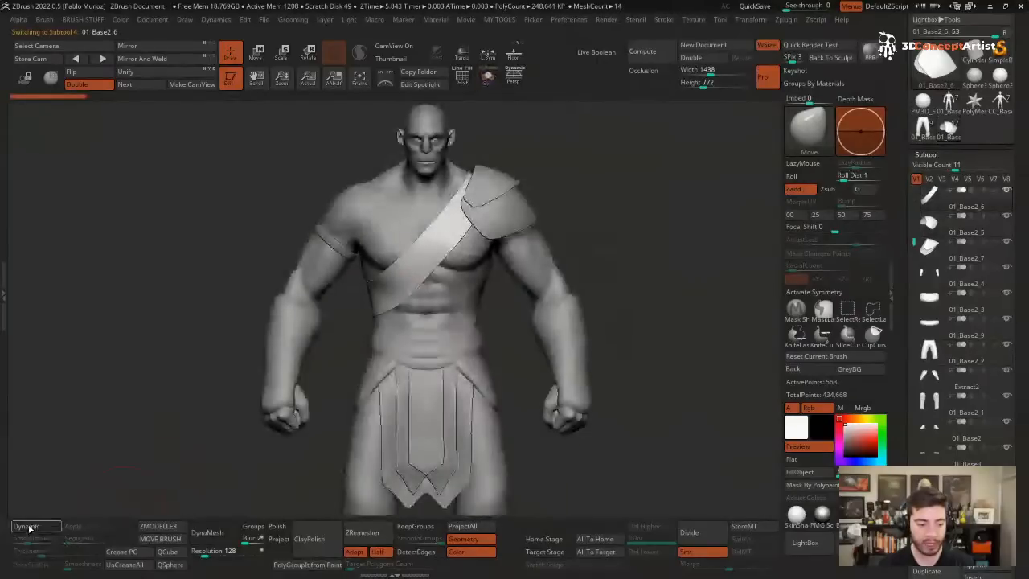
pyautogui.keyDown('alt'); pyautogui.click(498, 210); pyautogui.keyUp('alt')
pyautogui.click(25, 526)
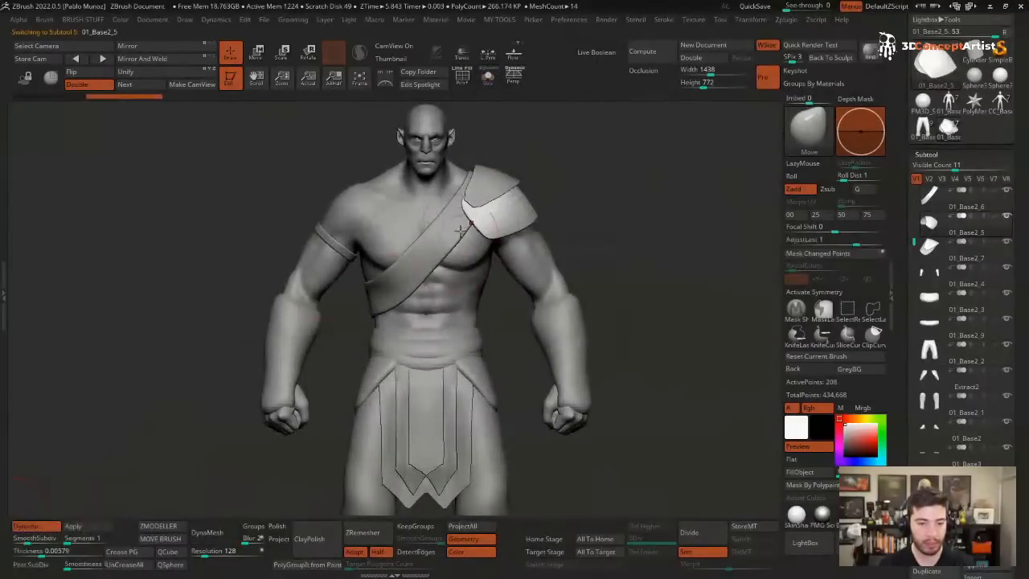
pyautogui.keyDown('alt'); pyautogui.click(485, 191); pyautogui.keyUp('alt')
pyautogui.click(25, 525)
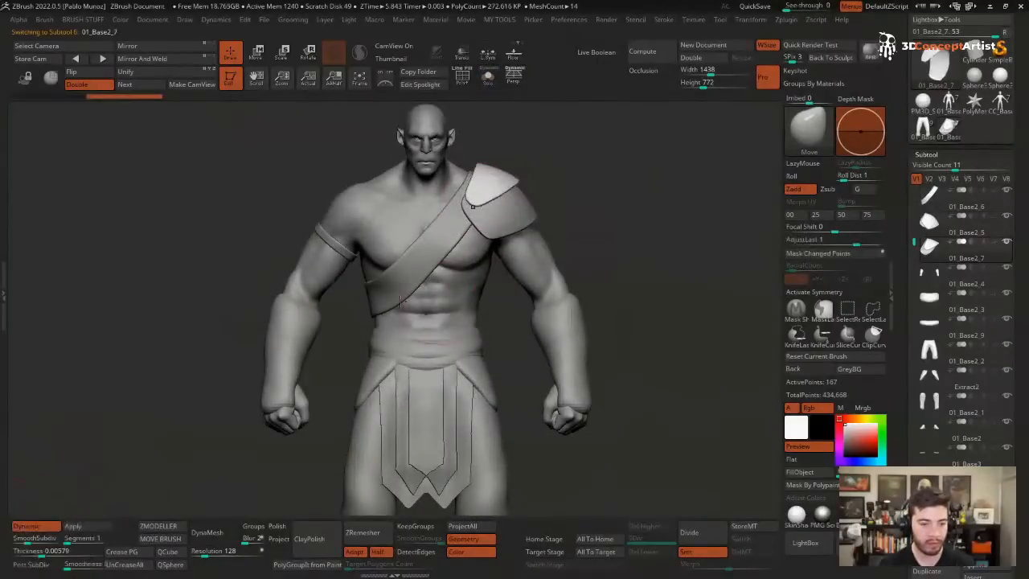
# - Examine the upper shoulder plate's topology and the front skirt panels on the finished outfit
pyautogui.keyDown('alt'); pyautogui.moveTo(633, 275); pyautogui.dragTo(622, 210); pyautogui.keyUp('alt')
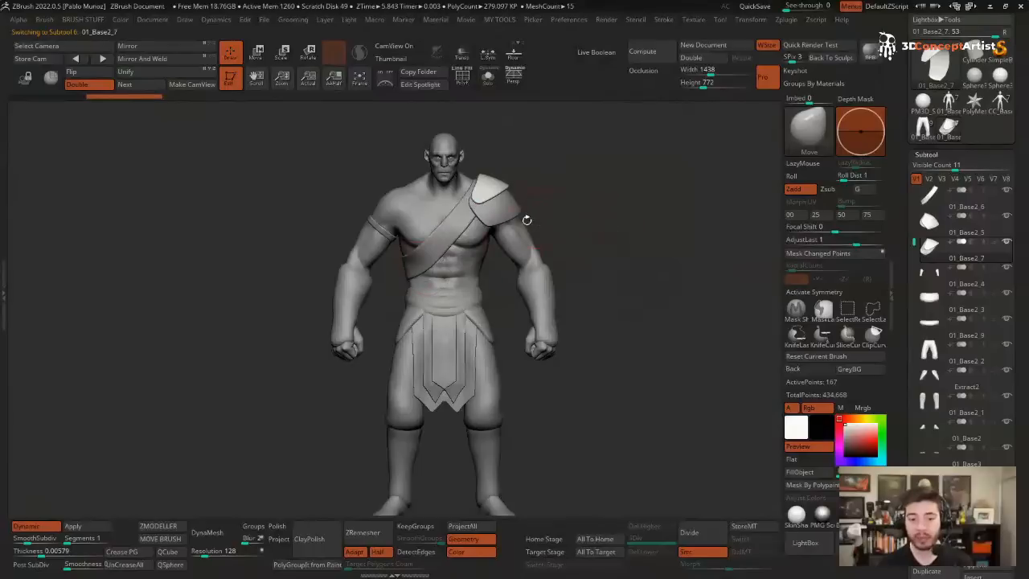
pyautogui.hotkey('shift', 'f')
pyautogui.keyDown('alt'); pyautogui.moveTo(562, 181); pyautogui.dragTo(497, 229); pyautogui.keyUp('alt')
pyautogui.hotkey('shift', 'f')
pyautogui.hotkey('shift', 'f')
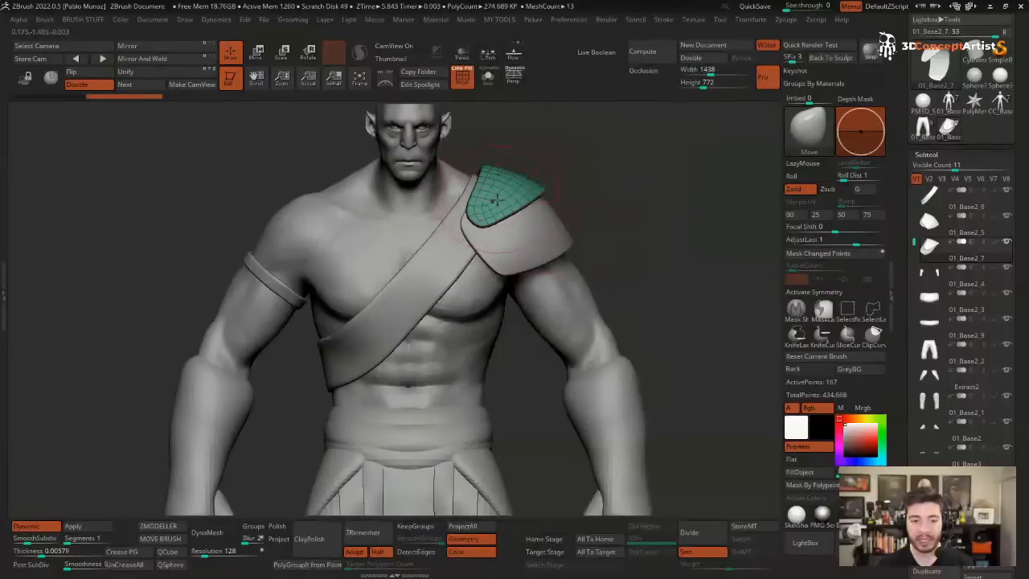
pyautogui.hotkey('shift', 'f')
pyautogui.keyDown('ctrl'); pyautogui.moveTo(554, 279); pyautogui.dragTo(490, 354, button='right'); pyautogui.keyUp('ctrl')
pyautogui.keyDown('alt'); pyautogui.click(479, 354); pyautogui.keyUp('alt')
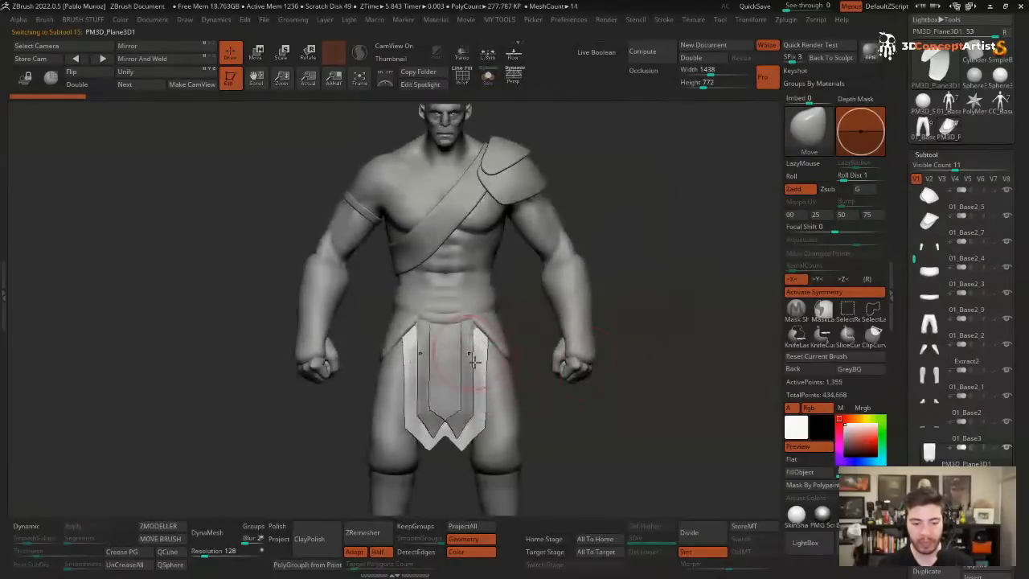
pyautogui.keyDown('alt'); pyautogui.moveTo(475, 362); pyautogui.dragTo(482, 341, button='right'); pyautogui.keyUp('alt')
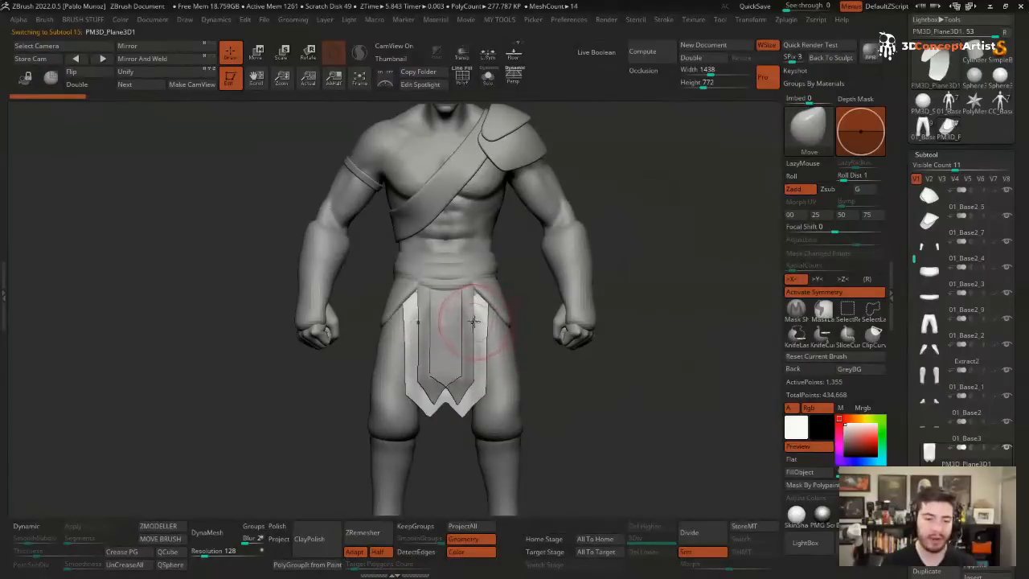
pyautogui.keyDown('ctrl'); pyautogui.moveTo(474, 338); pyautogui.dragTo(461, 320, button='right'); pyautogui.keyUp('ctrl')
pyautogui.keyDown('alt'); pyautogui.moveTo(507, 474); pyautogui.dragTo(518, 363, button='right'); pyautogui.keyUp('alt')
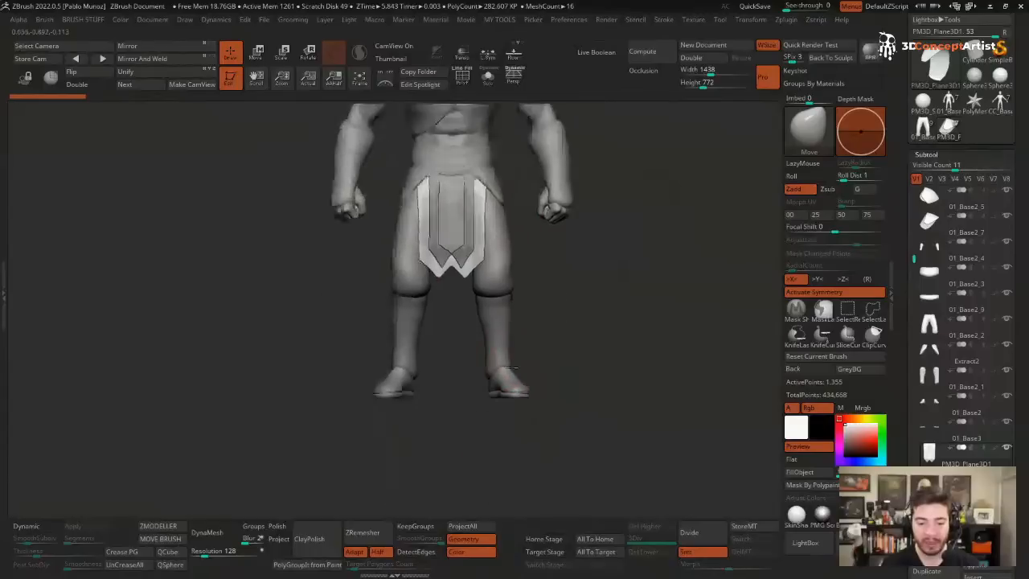
# - Examine the wireframes of the finished trousers, shin pieces, shoes and soles one part at a time
pyautogui.moveTo(450, 329); pyautogui.dragTo(463, 367, button='right')
pyautogui.keyDown('alt'); pyautogui.click(456, 299); pyautogui.keyUp('alt')
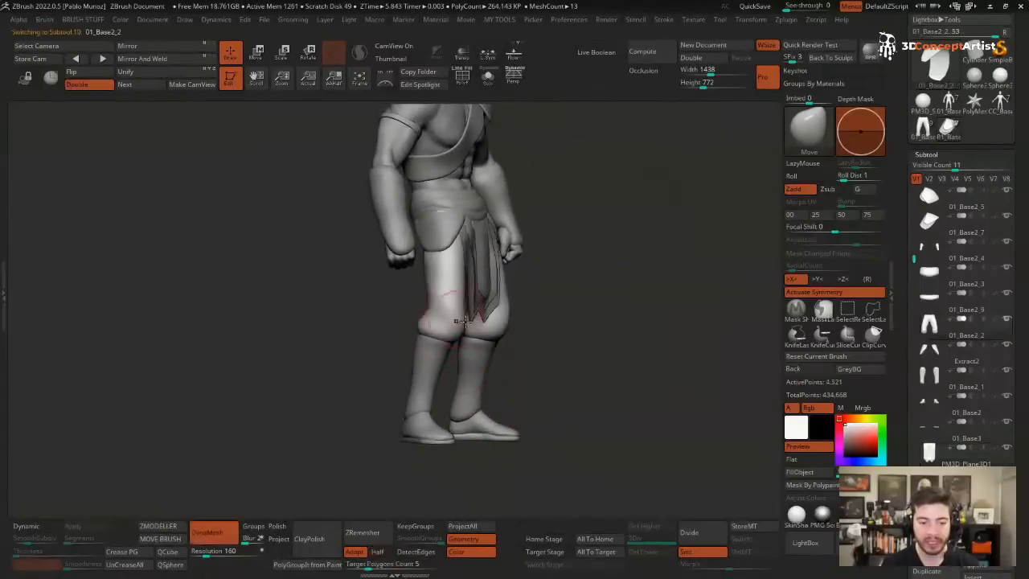
pyautogui.hotkey('shift', 'f')
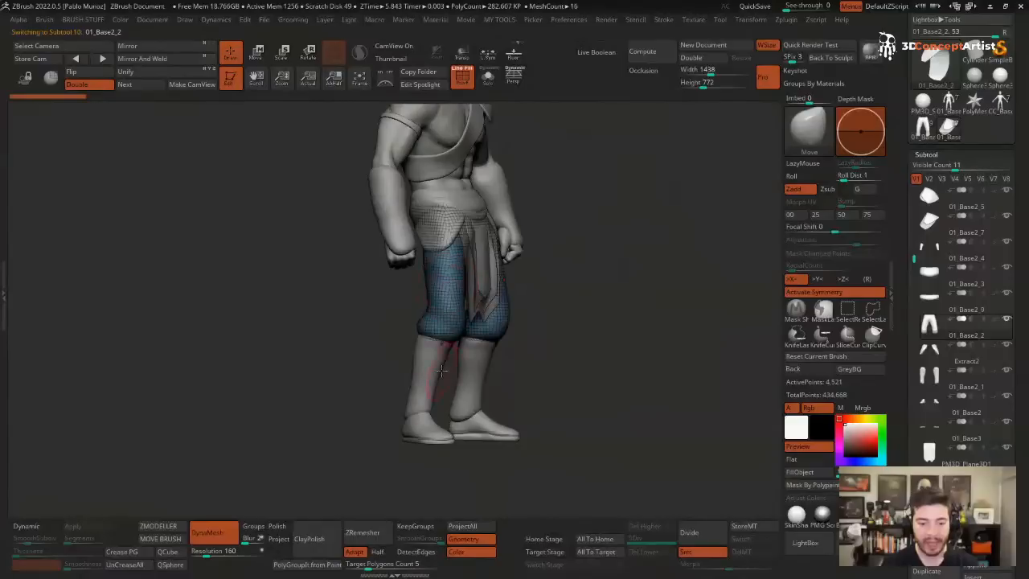
pyautogui.moveTo(471, 341); pyautogui.dragTo(460, 337)
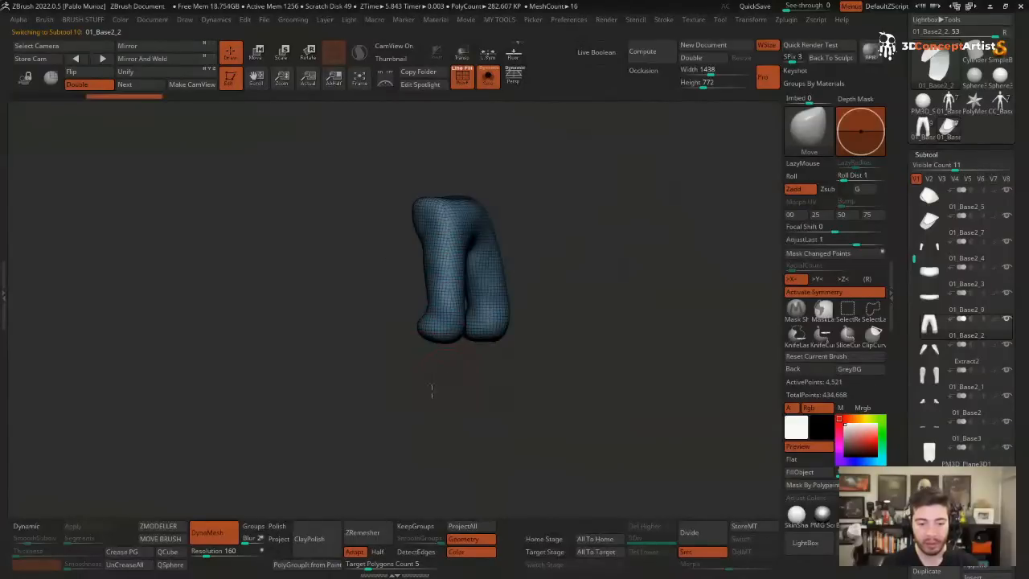
pyautogui.keyDown('alt'); pyautogui.click(430, 393); pyautogui.keyUp('alt')
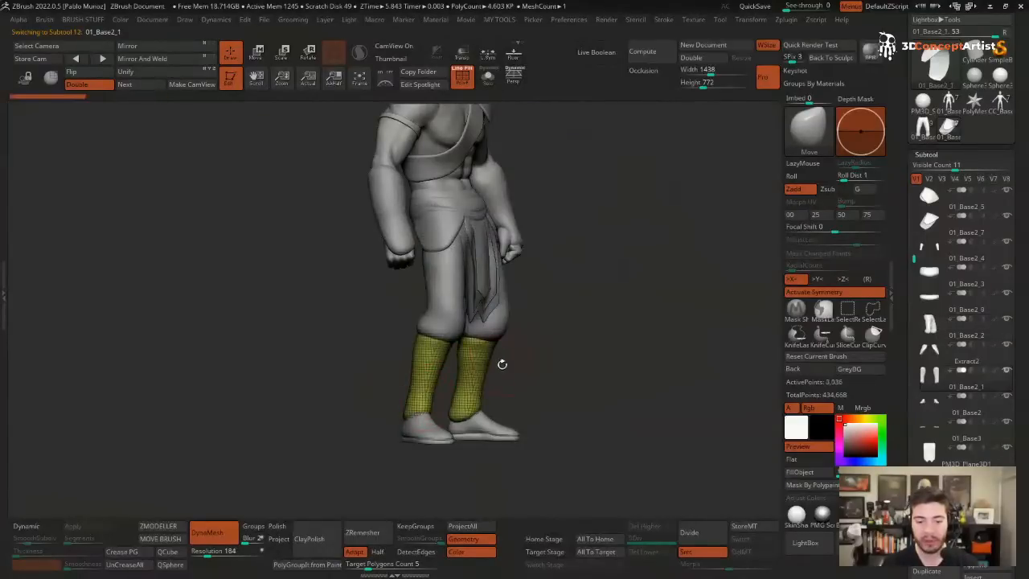
pyautogui.keyDown('alt'); pyautogui.click(414, 430); pyautogui.keyUp('alt')
pyautogui.click(526, 411)
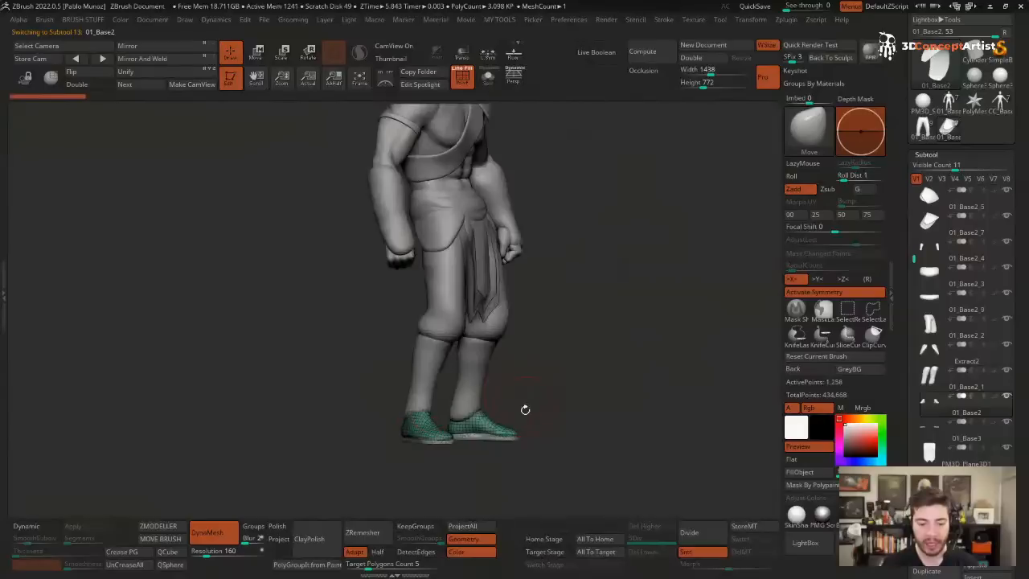
pyautogui.keyDown('alt'); pyautogui.click(488, 439); pyautogui.keyUp('alt')
pyautogui.click(542, 413)
pyautogui.moveTo(582, 368); pyautogui.dragTo(535, 410)
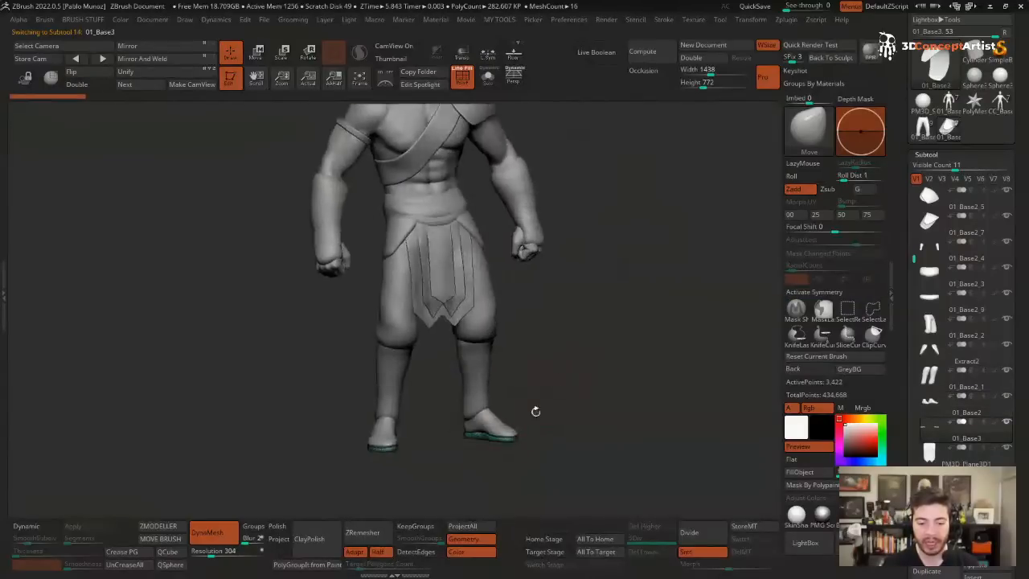
pyautogui.moveTo(611, 397); pyautogui.dragTo(586, 254)
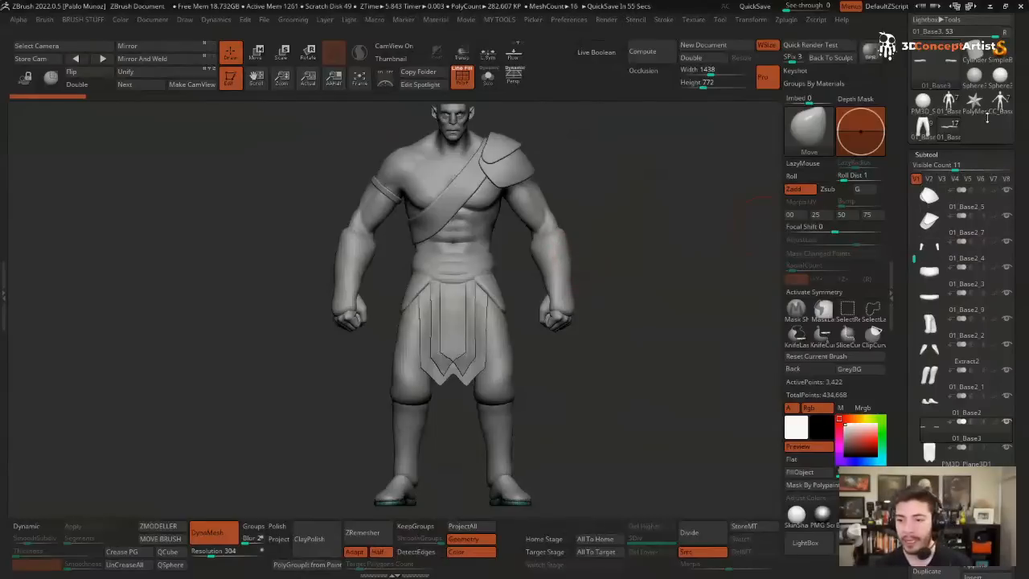
# - Return to the blockout tool, isolate the 01_Base2_5 shoulder piece and duplicate it
pyautogui.click(923, 126)
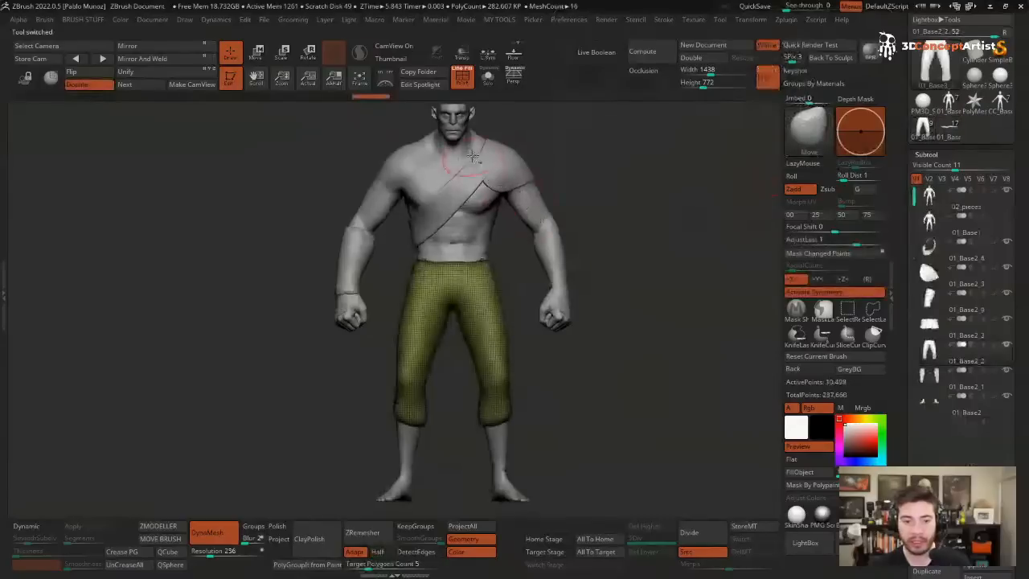
pyautogui.keyDown('ctrl'); pyautogui.moveTo(473, 157); pyautogui.dragTo(486, 360, button='right'); pyautogui.keyUp('ctrl')
pyautogui.keyDown('alt'); pyautogui.click(560, 291); pyautogui.keyUp('alt')
pyautogui.hotkey('shift', 's')
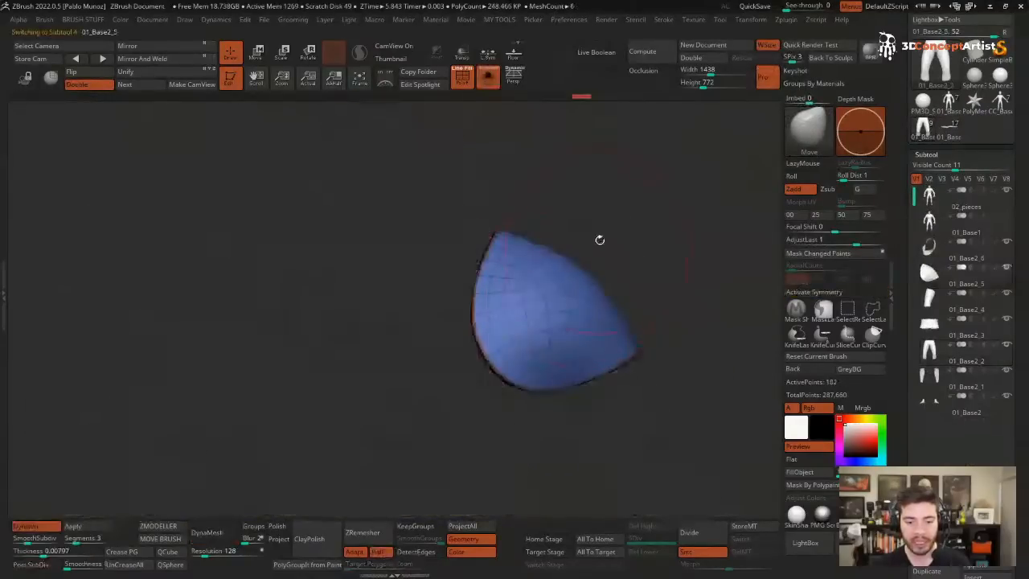
pyautogui.moveTo(609, 289); pyautogui.dragTo(590, 239, button='right')
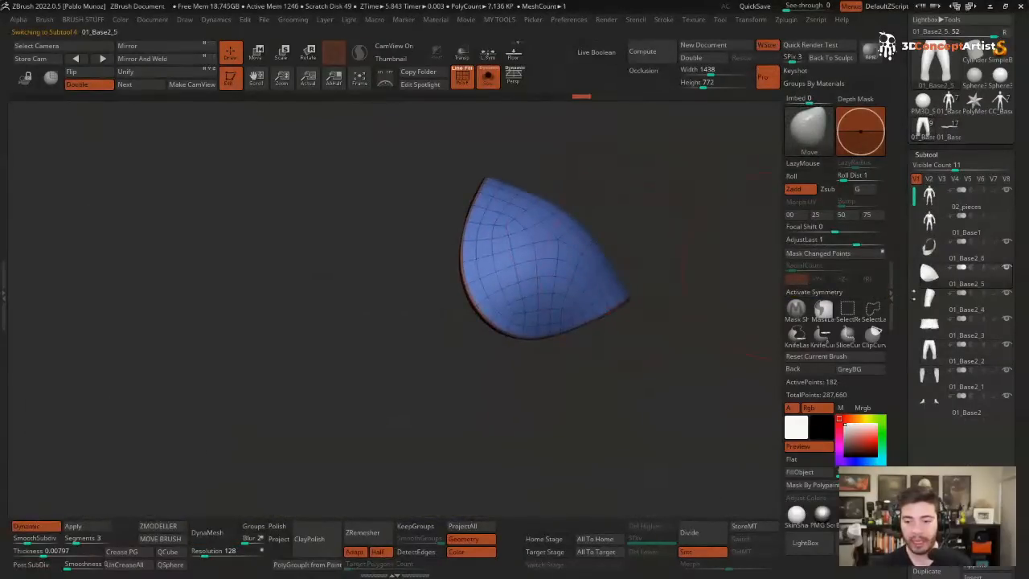
pyautogui.scroll(-3, 917, 278)
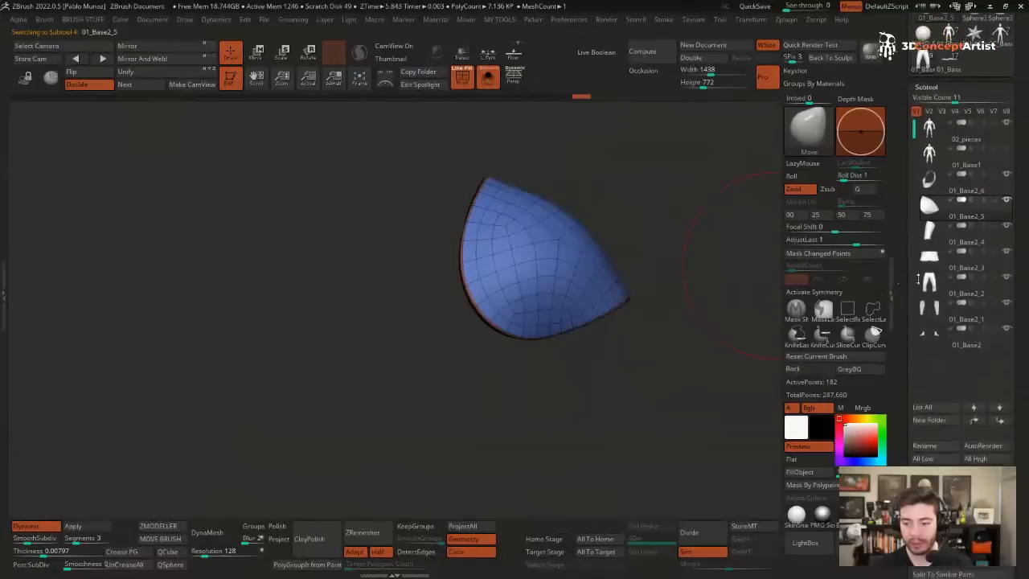
pyautogui.hotkey('ctrl', 'shift', 'd')
# - Show all parts again, centre the gizmo on the duplicated shoulder piece and shift it up and outward to overlap the original
pyautogui.press('w')
pyautogui.click(486, 77)
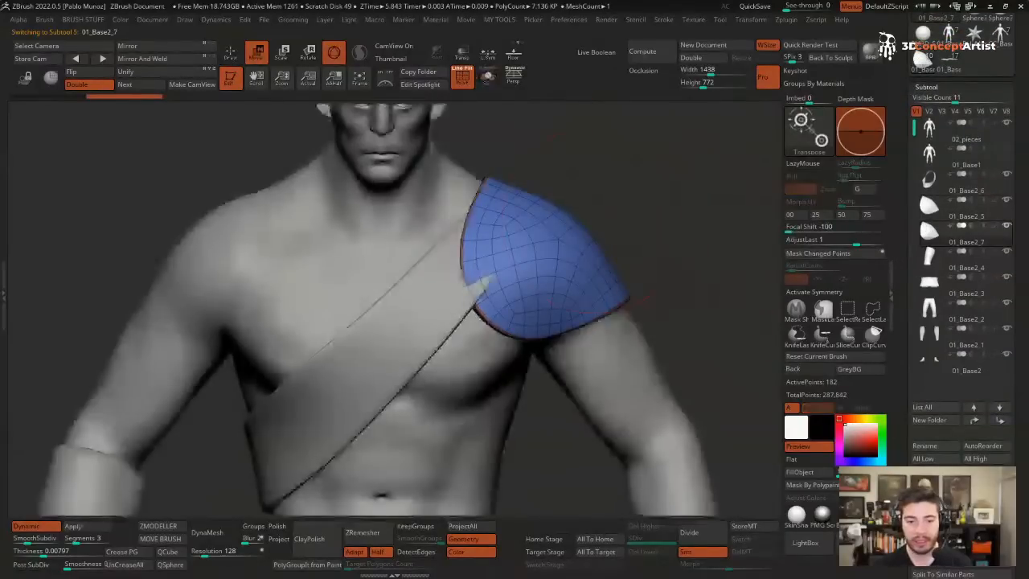
pyautogui.press('f')
pyautogui.press('f')
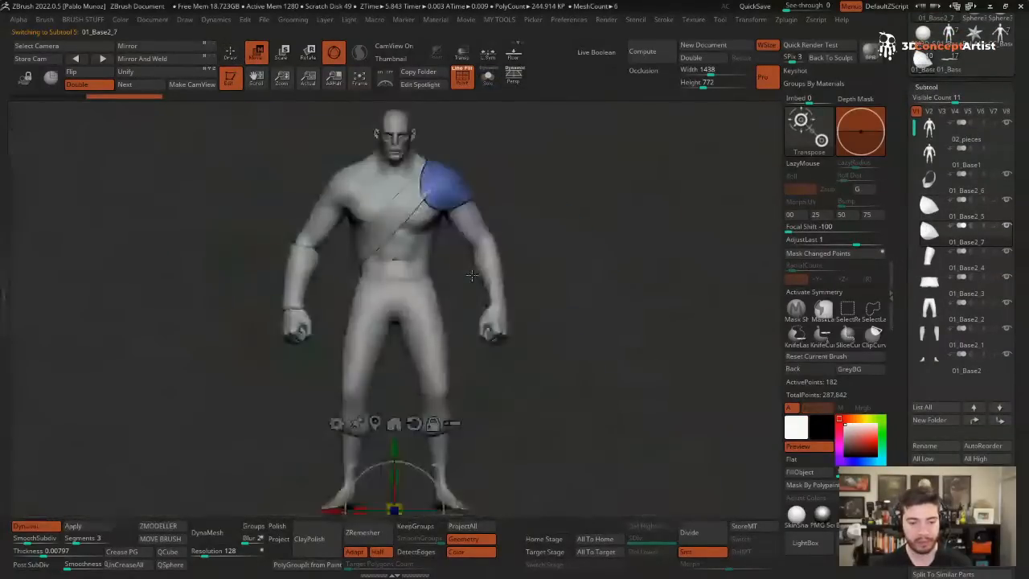
pyautogui.click(375, 423)
pyautogui.press('f')
pyautogui.keyDown('ctrl'); pyautogui.moveTo(612, 191); pyautogui.dragTo(613, 235, button='right'); pyautogui.keyUp('ctrl')
pyautogui.moveTo(486, 293); pyautogui.dragTo(482, 269)
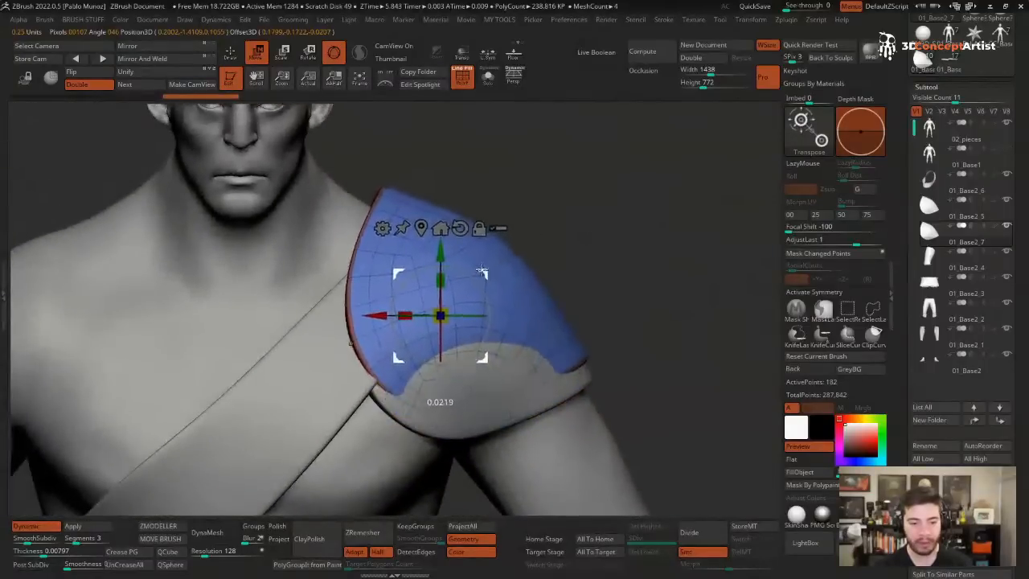
pyautogui.moveTo(537, 246); pyautogui.dragTo(434, 257, button='right')
pyautogui.moveTo(401, 310); pyautogui.dragTo(375, 311)
pyautogui.keyDown('shift'); pyautogui.moveTo(390, 311); pyautogui.dragTo(583, 277, button='right'); pyautogui.keyUp('shift')
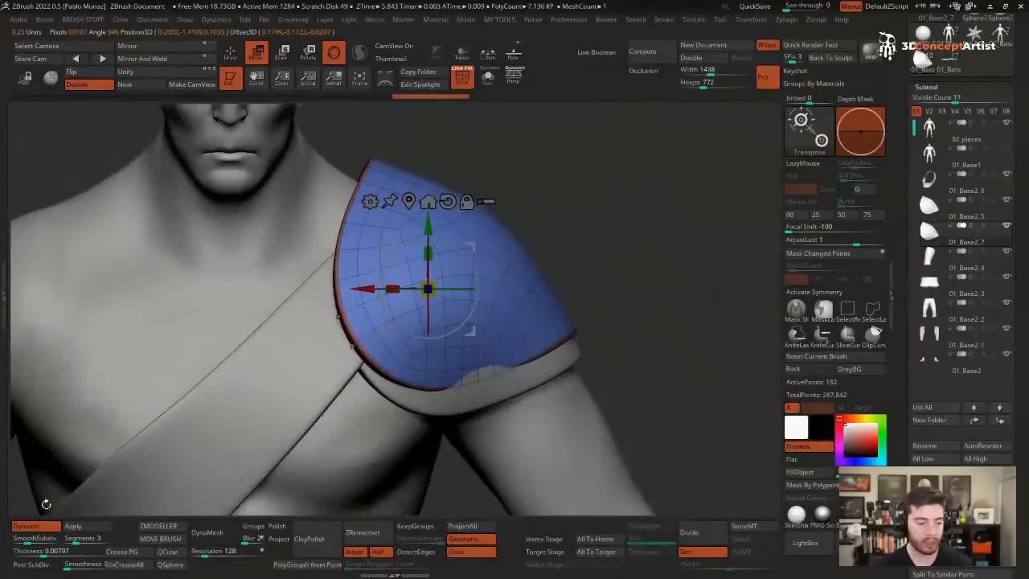
# - Turn off dynamic subdivision on the duplicated shoulder piece and slice it with an angled SliceCurve across the shoulder to separate its outer part
pyautogui.click(30, 526)
pyautogui.press('q')
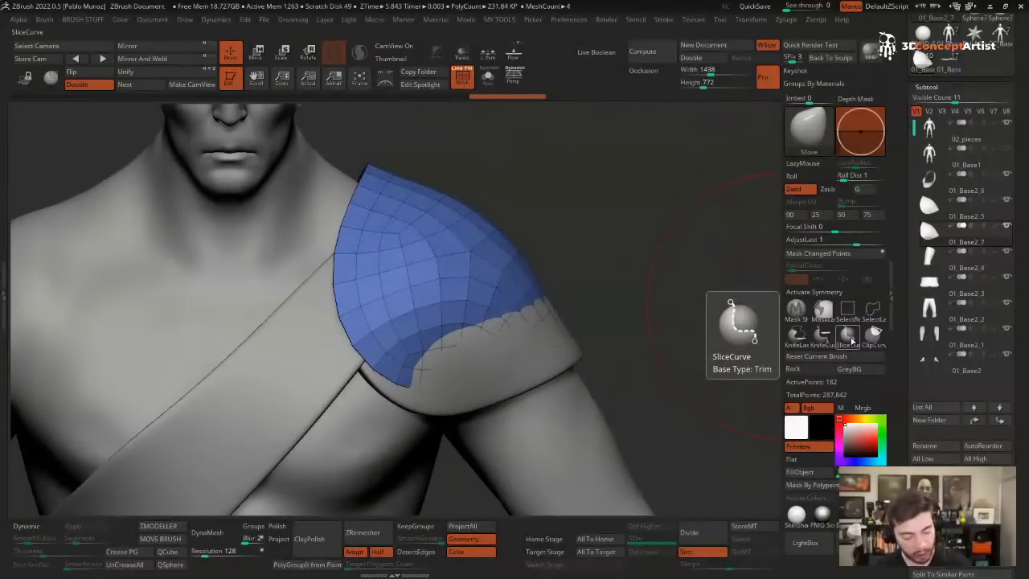
pyautogui.press('b')
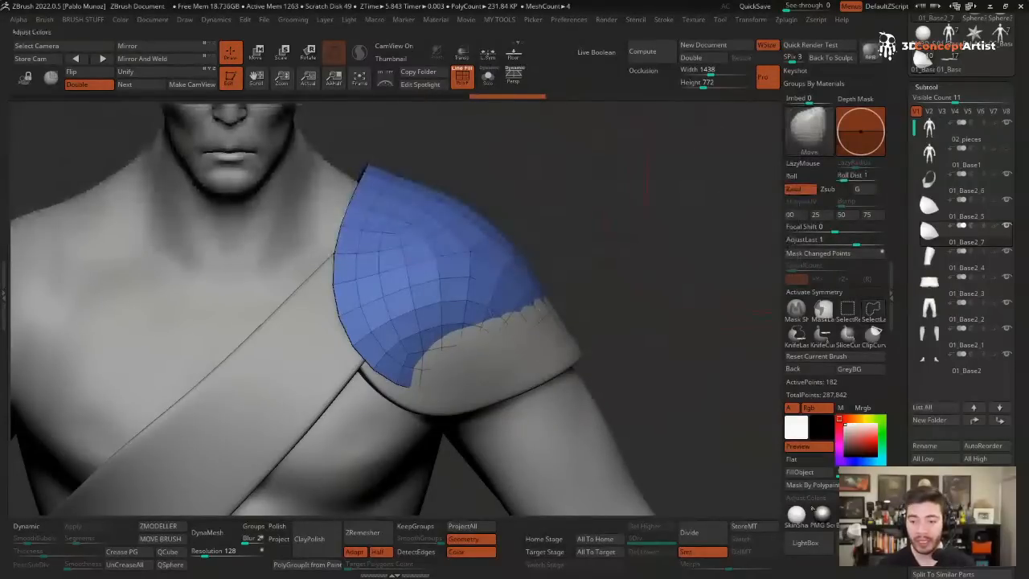
pyautogui.keyDown('alt'); pyautogui.moveTo(641, 348); pyautogui.dragTo(597, 300); pyautogui.keyUp('alt')
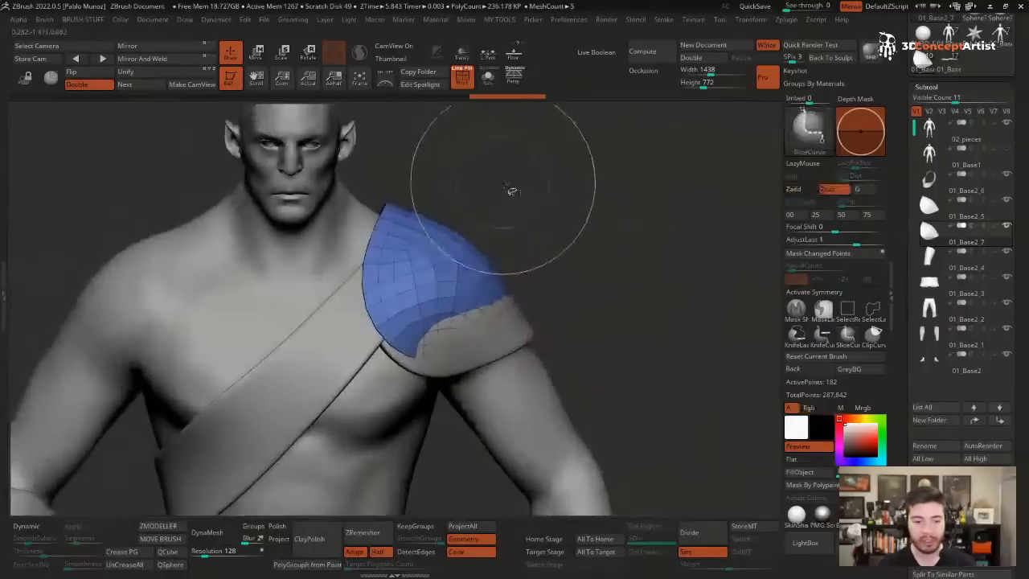
pyautogui.moveTo(504, 181)
pyautogui.keyDown('ctrl'); pyautogui.keyDown('shift'); pyautogui.mouseDown()
pyautogui.moveTo(428, 323)
pyautogui.moveTo(316, 414)
pyautogui.mouseUp(); pyautogui.keyUp('shift'); pyautogui.keyUp('ctrl')
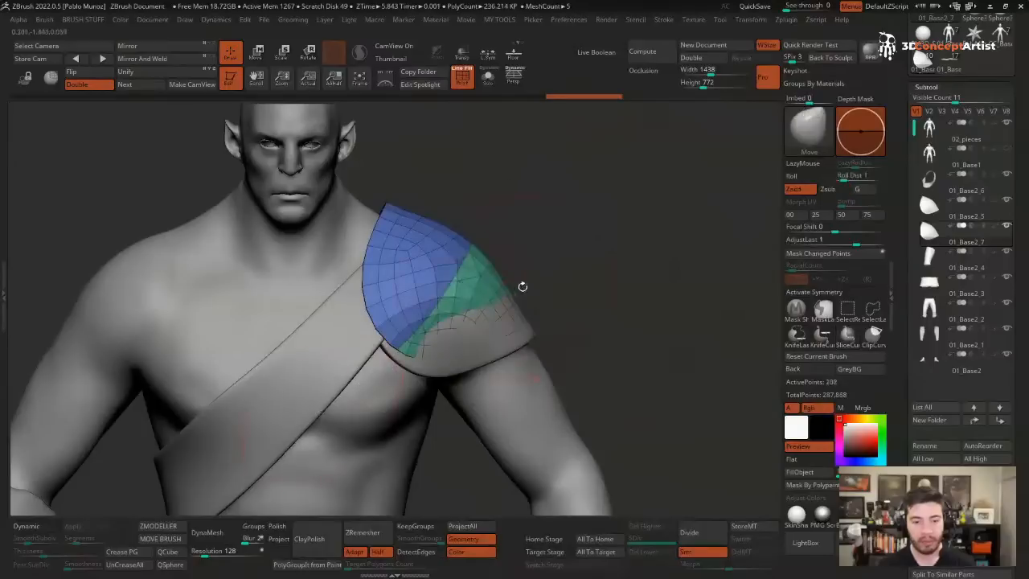
pyautogui.moveTo(517, 151)
pyautogui.keyDown('ctrl'); pyautogui.keyDown('shift'); pyautogui.mouseDown()
pyautogui.moveTo(523, 459)
pyautogui.moveTo(345, 425)
pyautogui.moveTo(263, 394)
pyautogui.moveTo(448, 289)
pyautogui.moveTo(450, 301)
pyautogui.moveTo(393, 326)
pyautogui.moveTo(441, 258)
pyautogui.moveTo(454, 290)
pyautogui.moveTo(441, 302)
pyautogui.mouseUp(); pyautogui.keyUp('shift'); pyautogui.keyUp('ctrl')
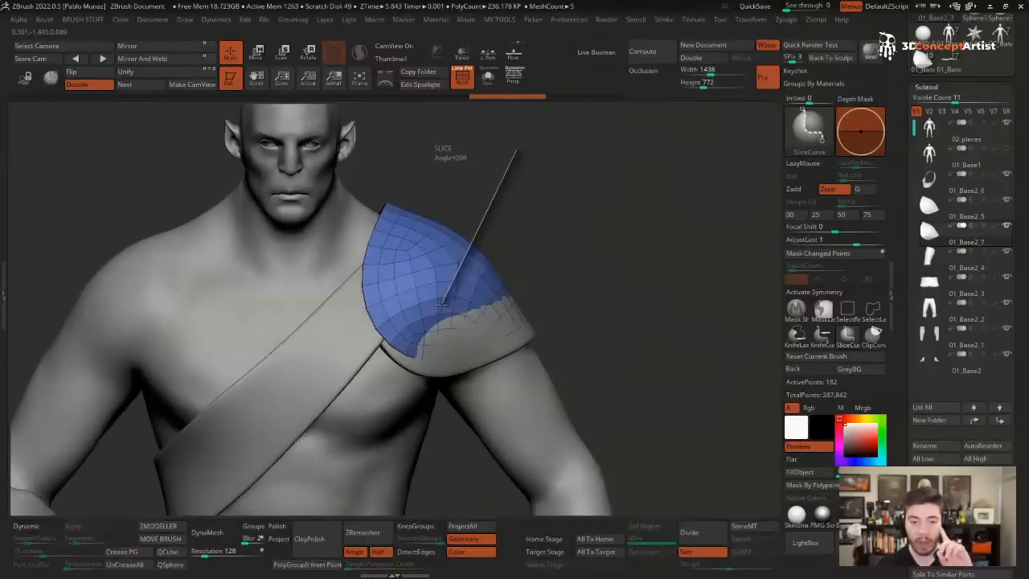
pyautogui.moveTo(441, 302)
pyautogui.keyDown('ctrl'); pyautogui.keyDown('shift'); pyautogui.mouseDown()
pyautogui.moveTo(298, 389)
pyautogui.moveTo(313, 389)
pyautogui.mouseUp(); pyautogui.keyUp('shift'); pyautogui.keyUp('ctrl')
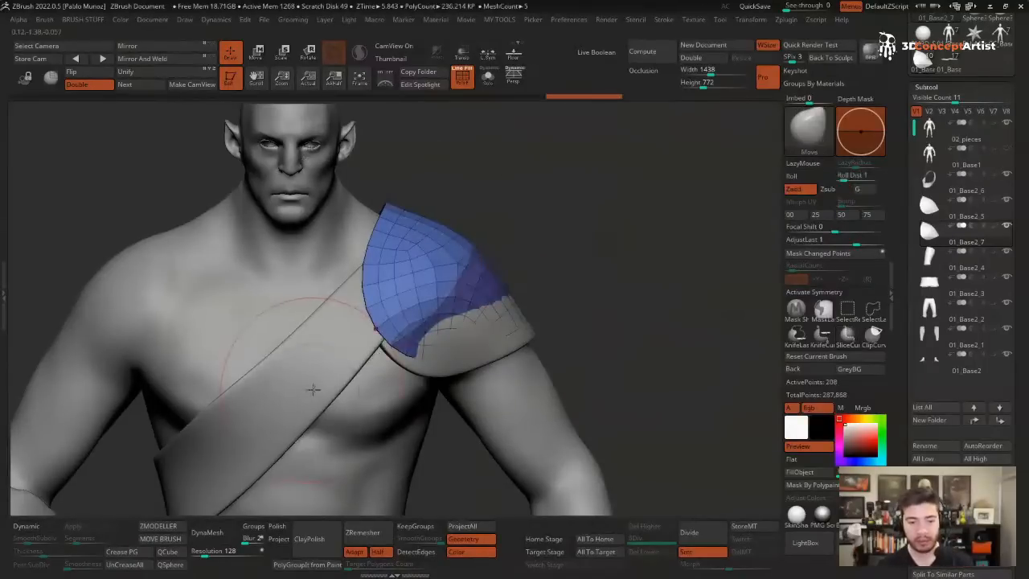
# - Isolate the duplicated shoulder piece, hide its sliced-off outer part and delete the hidden geometry
pyautogui.hotkey('alt', 's')
pyautogui.moveTo(611, 249); pyautogui.dragTo(594, 270)
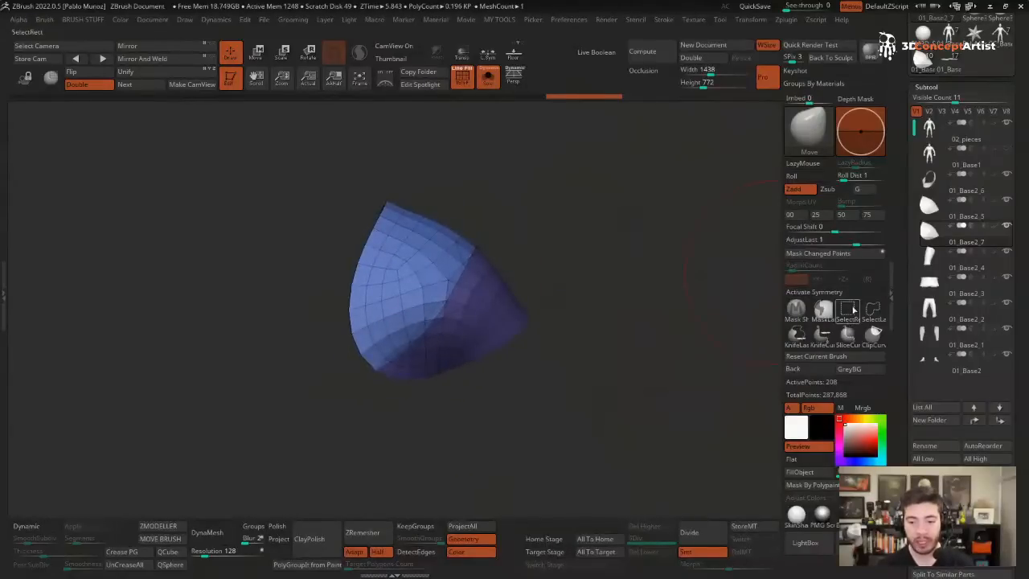
pyautogui.hotkey('ctrl', 'shift')
pyautogui.keyDown('ctrl'); pyautogui.keyDown('shift'); pyautogui.click(410, 243); pyautogui.keyUp('shift'); pyautogui.keyUp('ctrl')
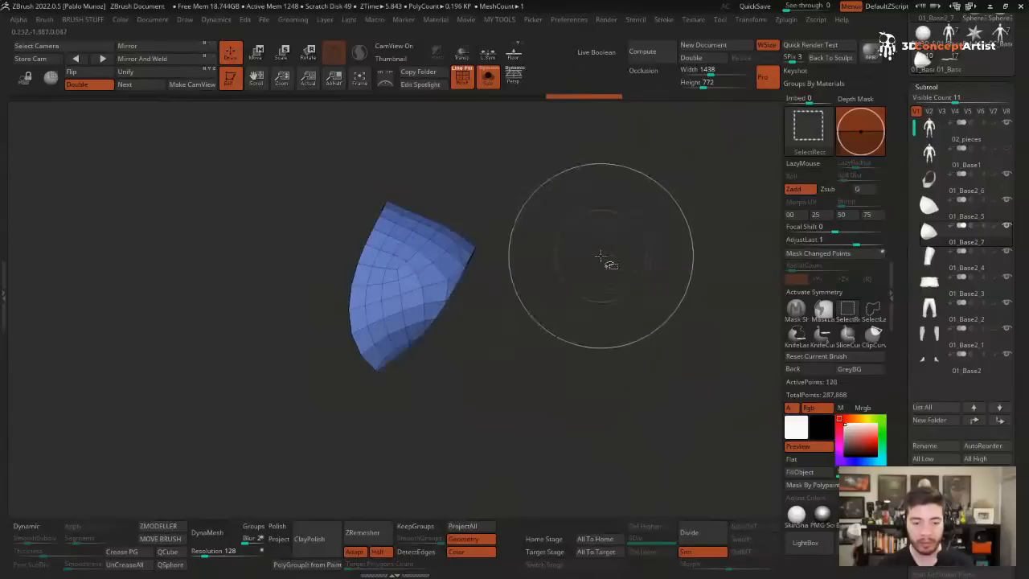
pyautogui.moveTo(597, 282); pyautogui.dragTo(633, 366)
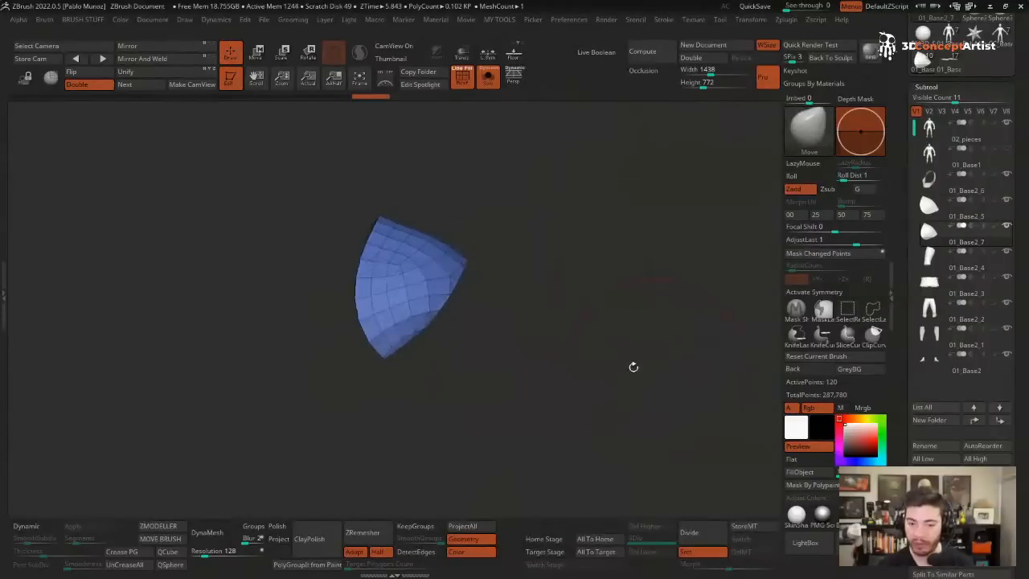
# - Polish the trimmed shoulder plate by groups and ZRemesh it with a target polygon count of 1
pyautogui.press('2')
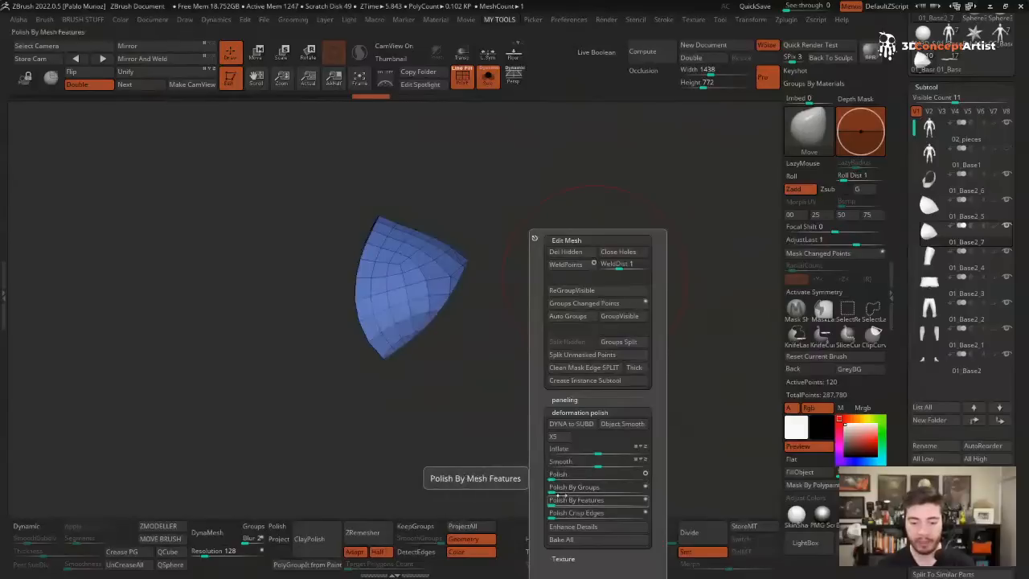
pyautogui.click(556, 487)
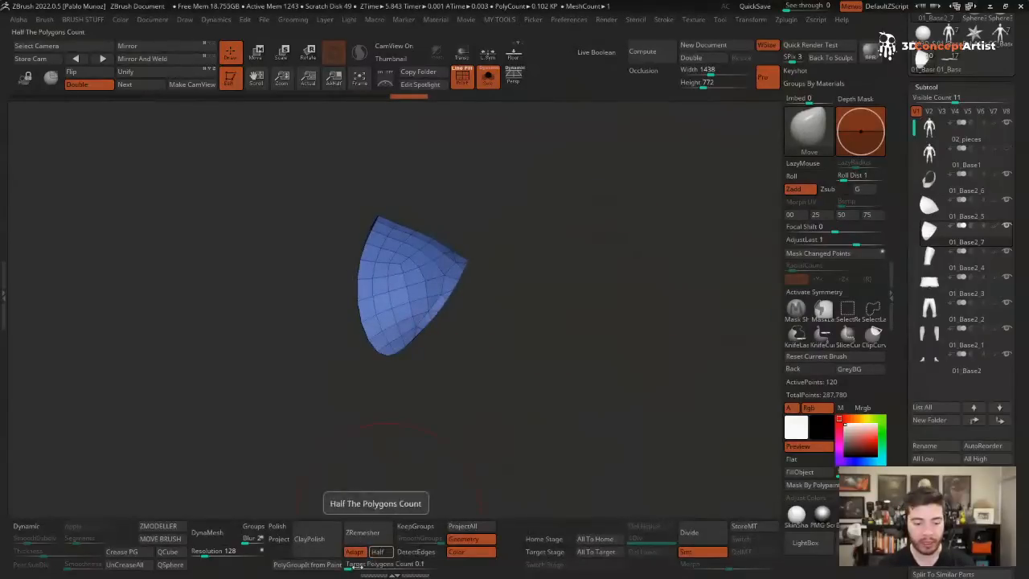
pyautogui.click(351, 564)
pyautogui.moveTo(350, 564); pyautogui.dragTo(356, 565)
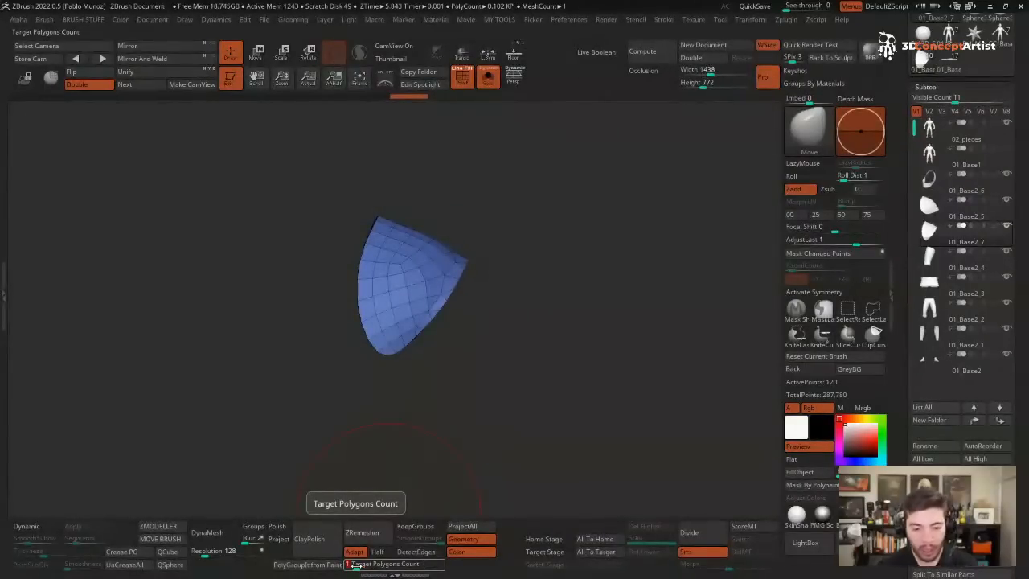
pyautogui.write('1')
pyautogui.press('Return')
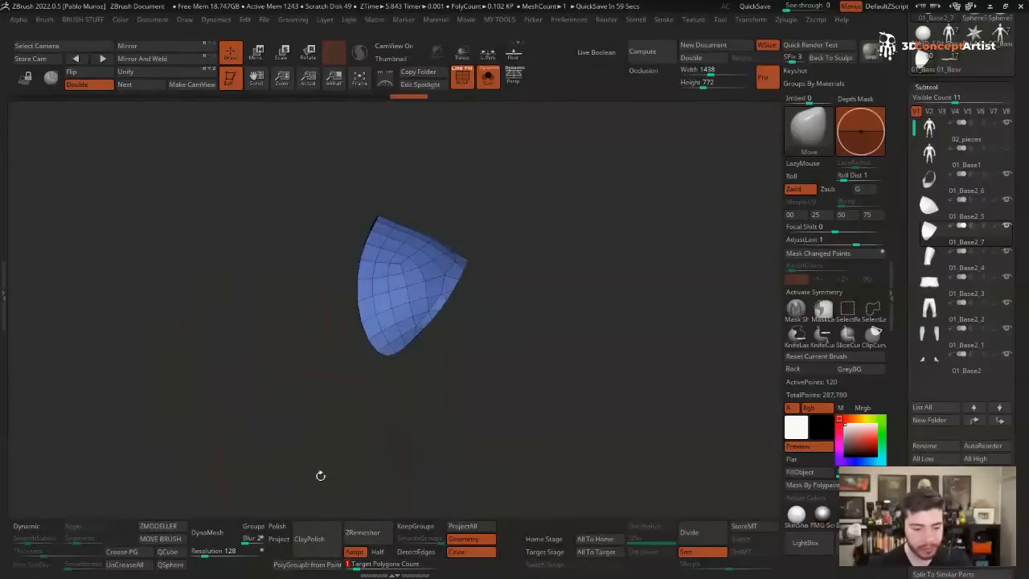
pyautogui.click(362, 532)
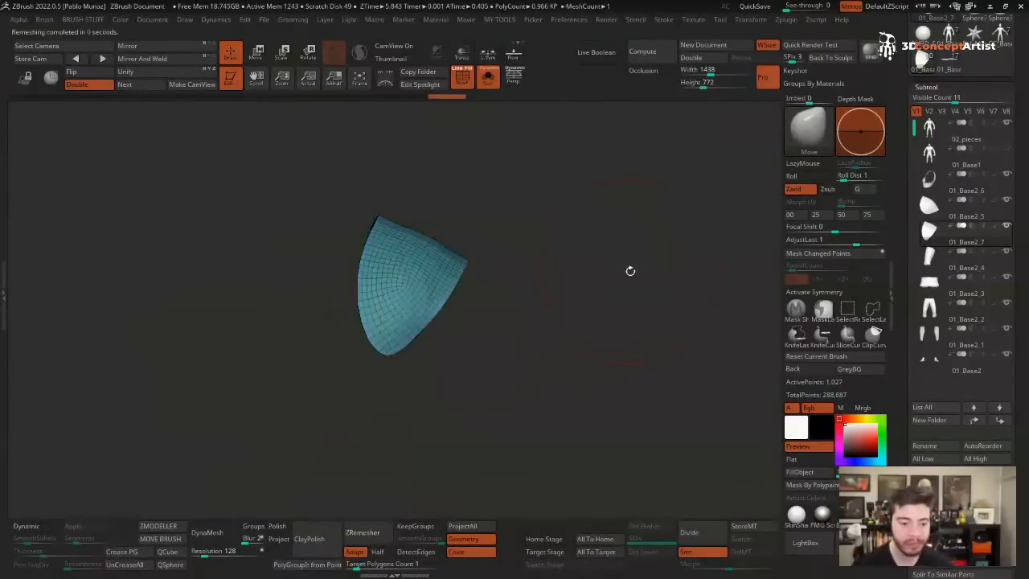
# - Polish the remeshed shoulder plate again and ZRemesh it with the Half option
pyautogui.press('2')
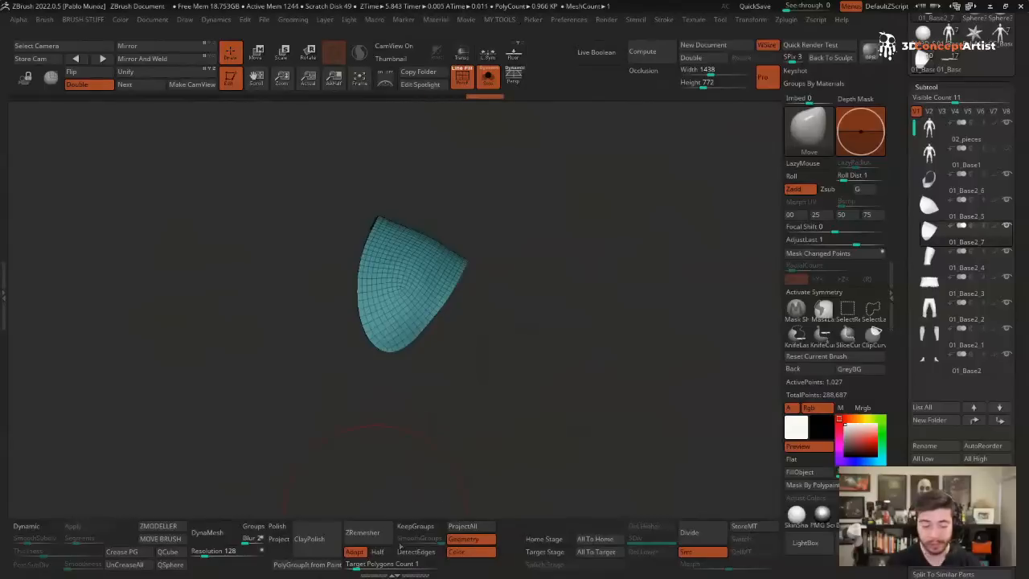
pyautogui.click(364, 533)
pyautogui.click(371, 541)
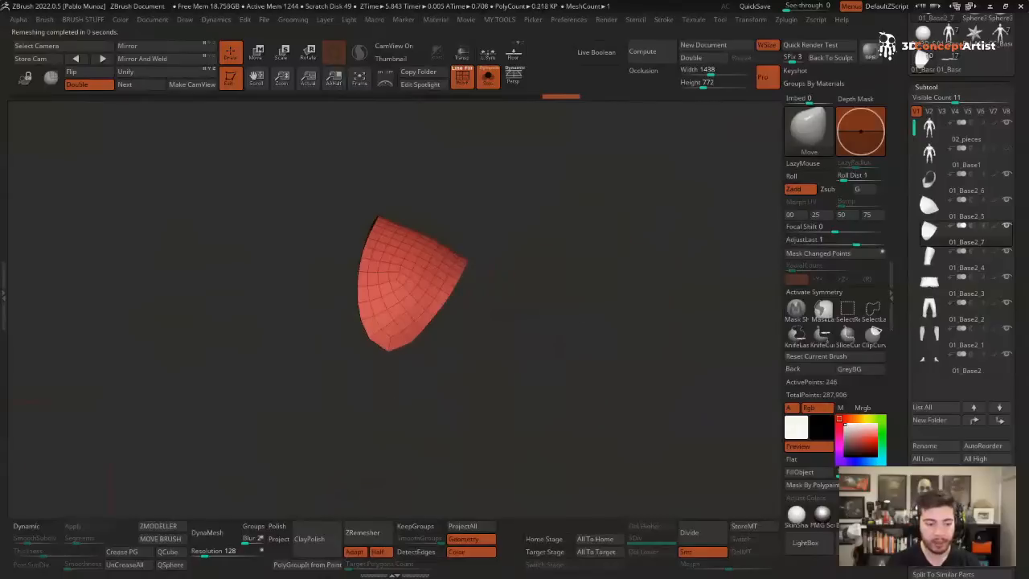
# - Turn on dynamic subdivision for the upper shoulder plate and show it on the full character without the wireframe
pyautogui.click(30, 526)
pyautogui.hotkey('alt', 's')
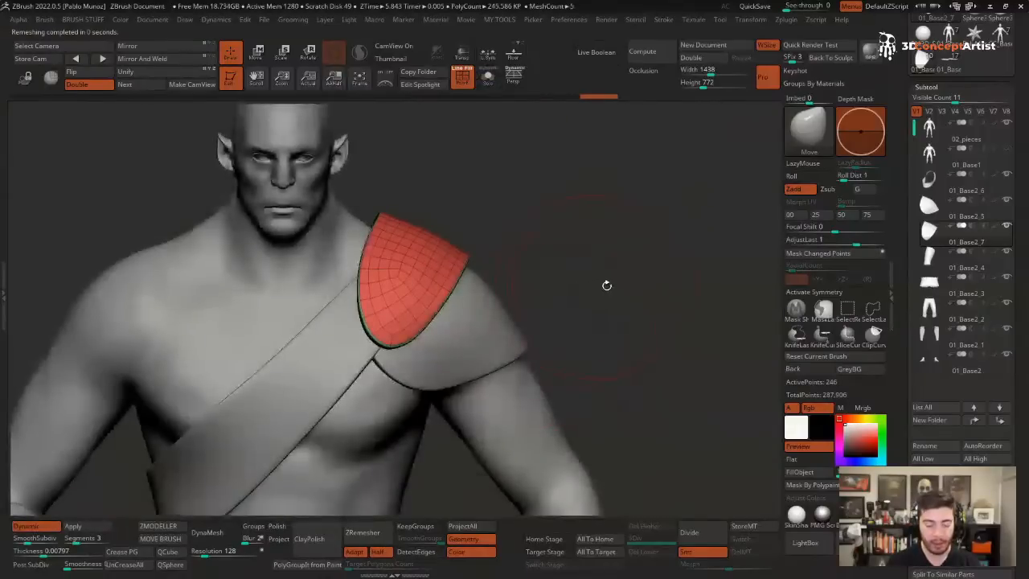
pyautogui.hotkey('shift', 'f')
pyautogui.keyDown('alt'); pyautogui.moveTo(665, 361); pyautogui.dragTo(562, 225); pyautogui.keyUp('alt')
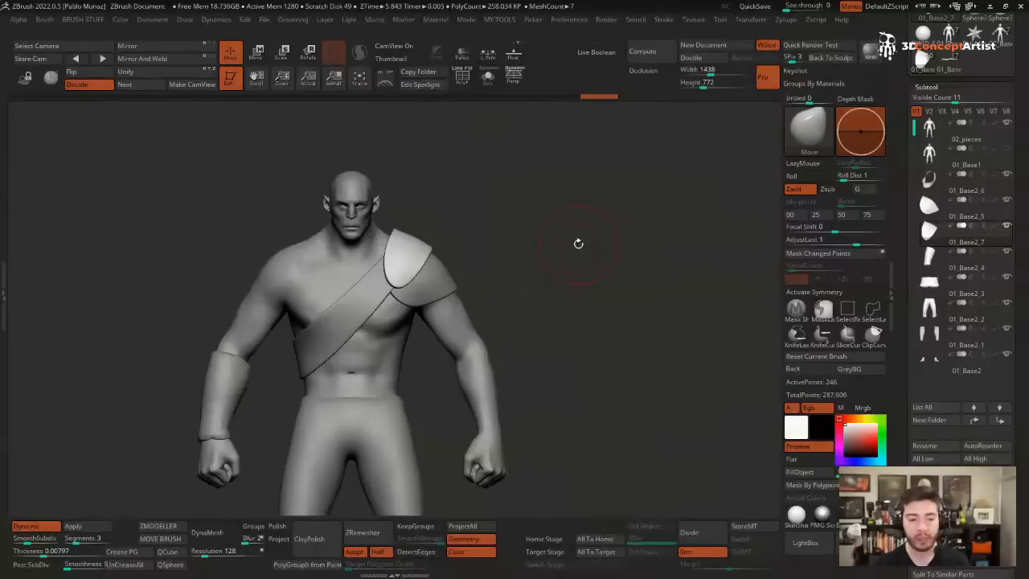
pyautogui.keyDown('alt'); pyautogui.moveTo(589, 272); pyautogui.dragTo(623, 241); pyautogui.keyUp('alt')
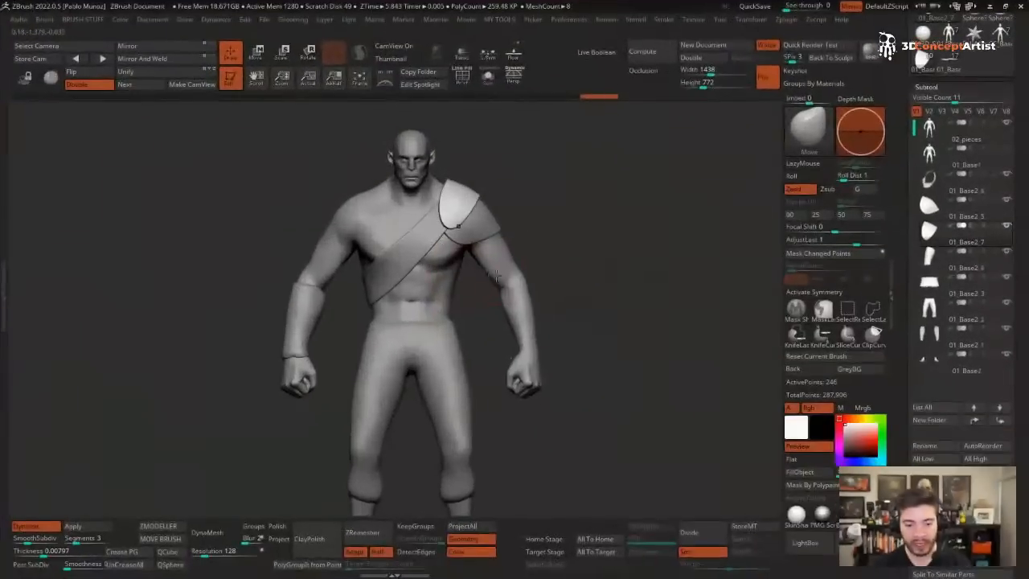
pyautogui.keyDown('ctrl'); pyautogui.moveTo(497, 276); pyautogui.dragTo(664, 252, button='right'); pyautogui.keyUp('ctrl')
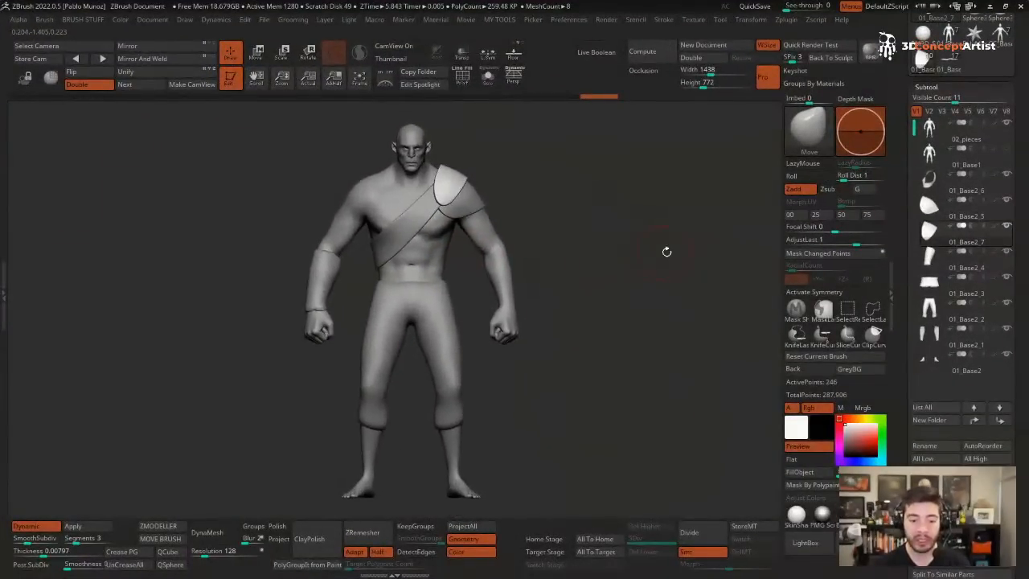
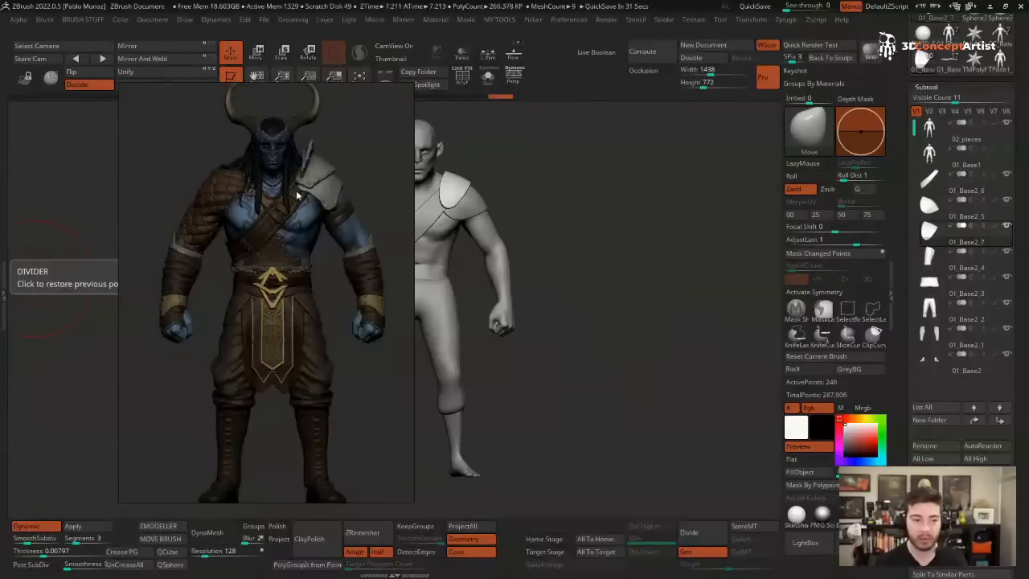
# - Move the horned-warrior reference image off the canvas and bring up the 04_block model
pyautogui.moveTo(343, 240); pyautogui.dragTo(0, 225, button='right')
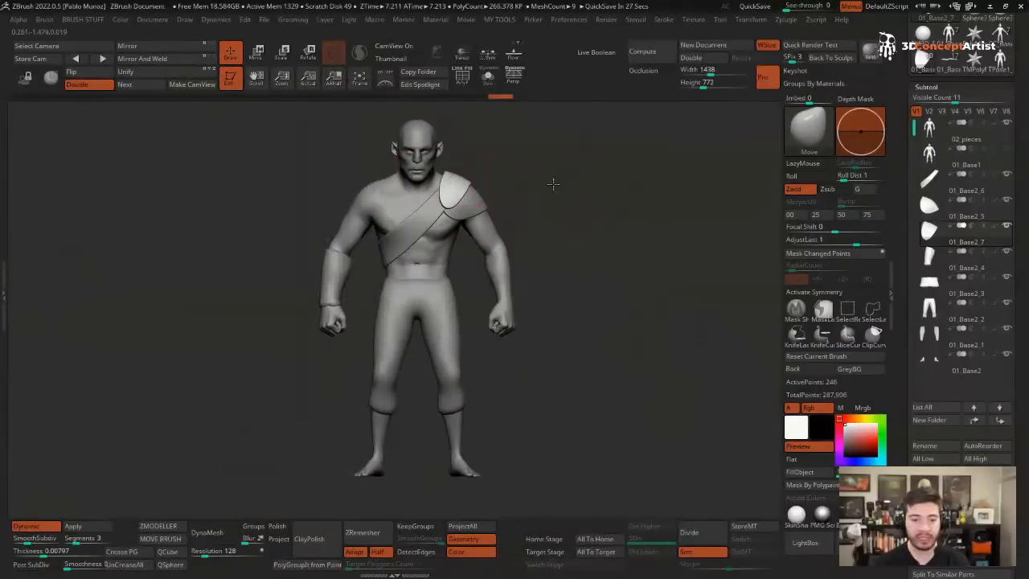
pyautogui.hotkey('shift', 'space')
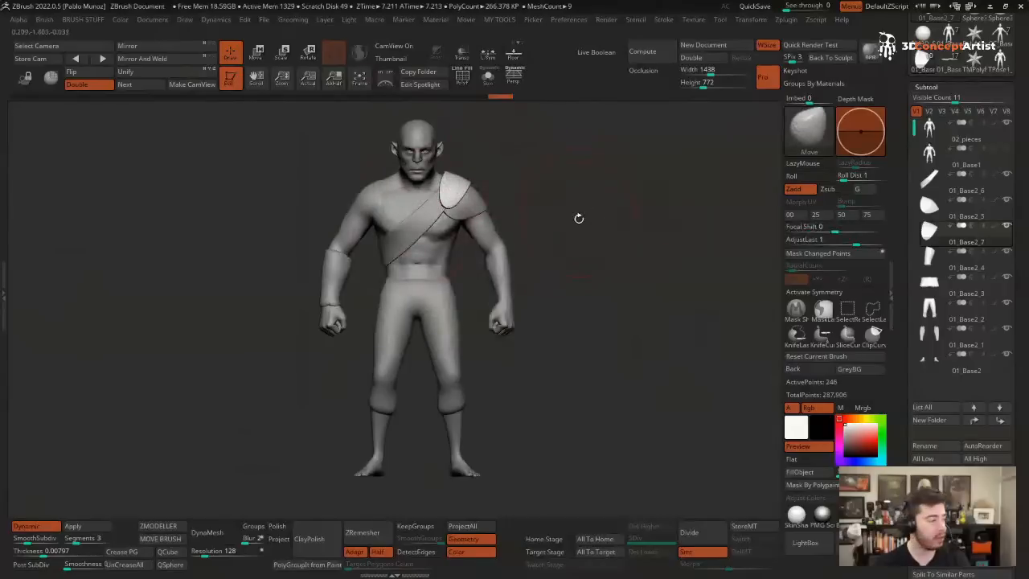
pyautogui.moveTo(530, 224); pyautogui.dragTo(563, 209)
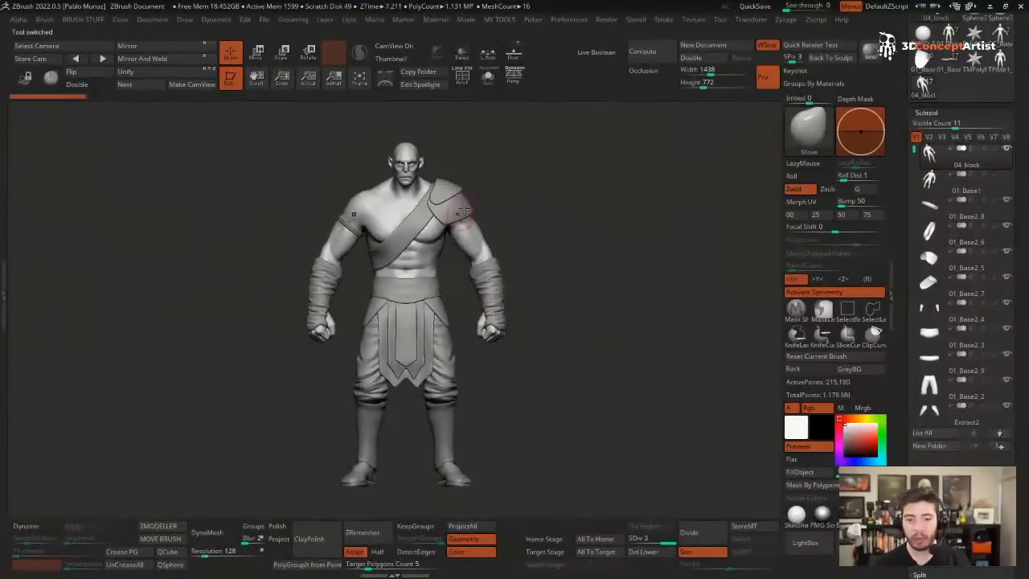
# - Restore the tool list to its default number of visible items and reveal the tool loading options
pyautogui.moveTo(898, 80); pyautogui.dragTo(912, 176)
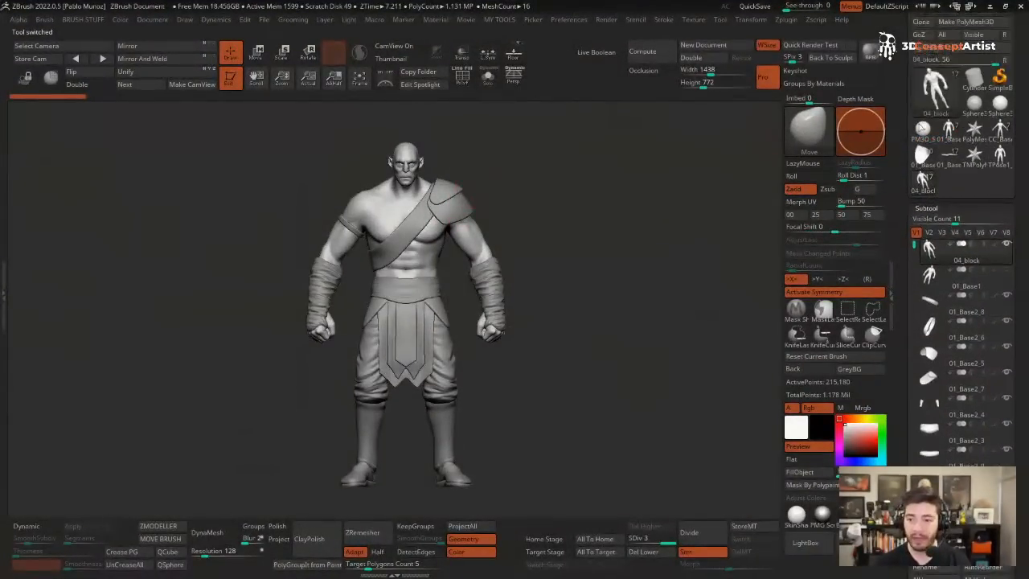
pyautogui.click(1005, 61)
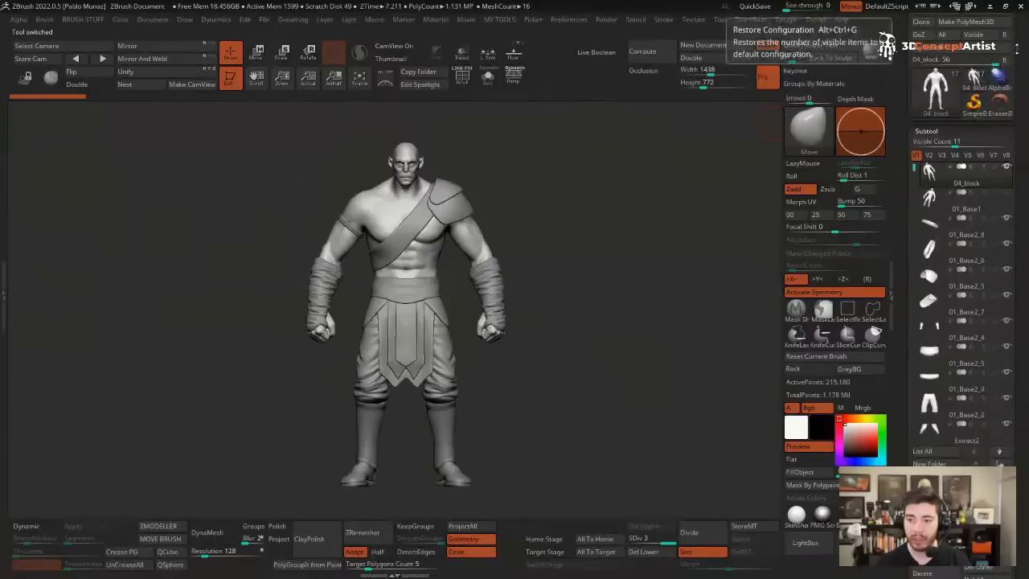
pyautogui.moveTo(1007, 29); pyautogui.dragTo(1010, 100)
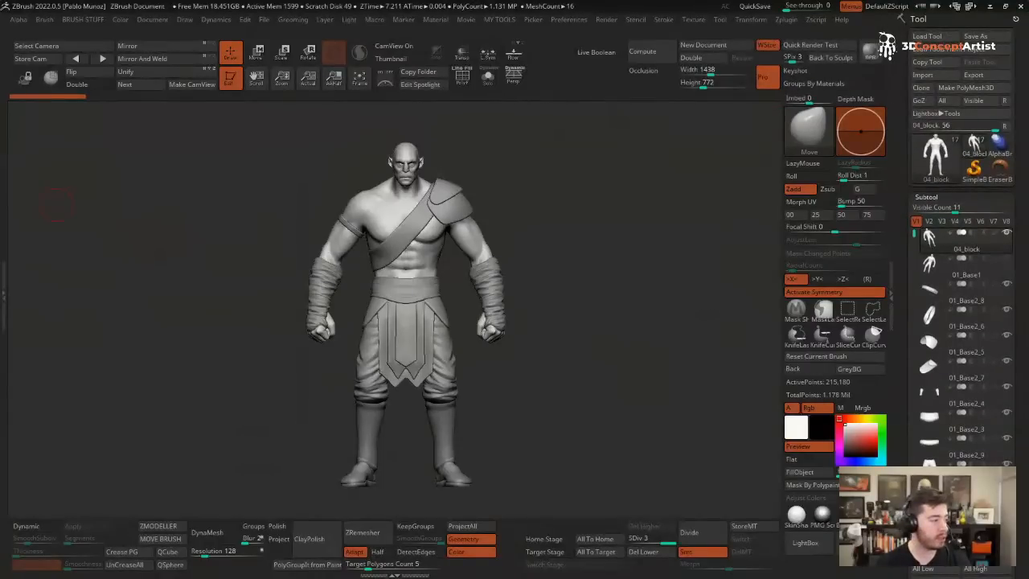
# - Snapshot the simple 01_Base2_5 outfit model on the canvas and switch to the 04_block model beside it to compare them
pyautogui.press('Right')
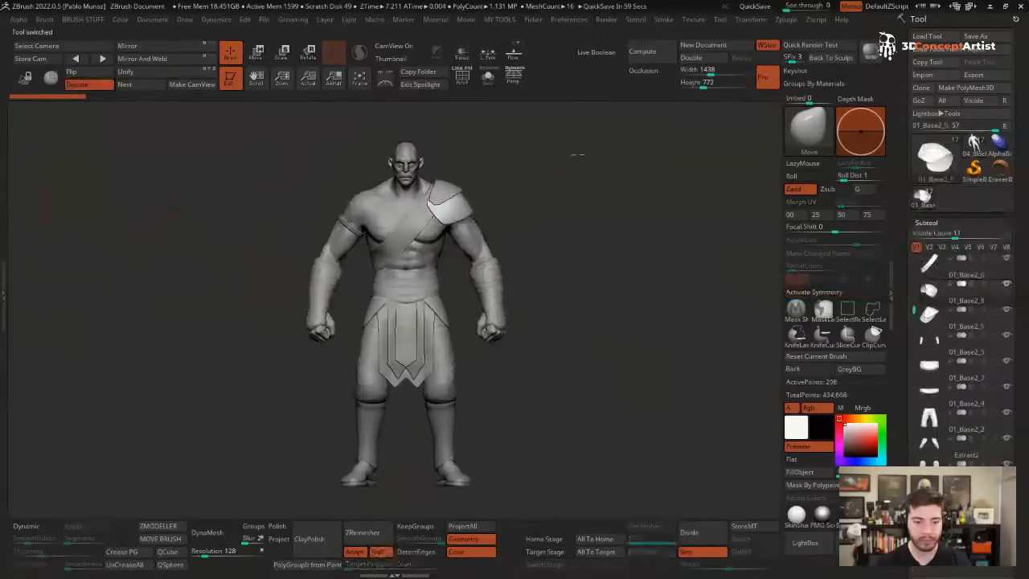
pyautogui.moveTo(596, 174)
pyautogui.keyDown('alt'); pyautogui.mouseDown()
pyautogui.moveTo(485, 167)
pyautogui.moveTo(409, 177)
pyautogui.moveTo(692, 174)
pyautogui.mouseUp(); pyautogui.keyUp('alt')
pyautogui.hotkey('shift', 's')
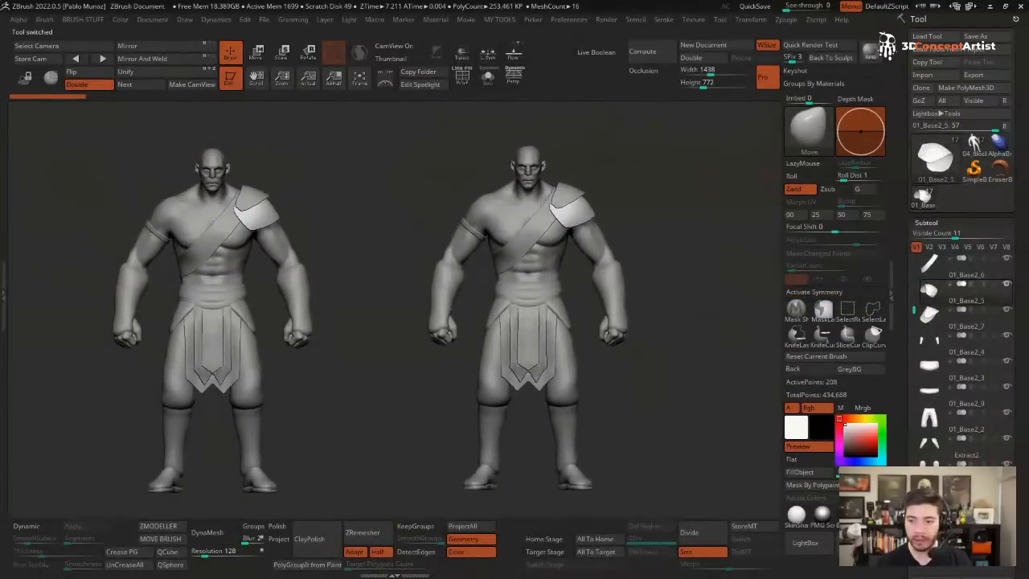
pyautogui.click(974, 143)
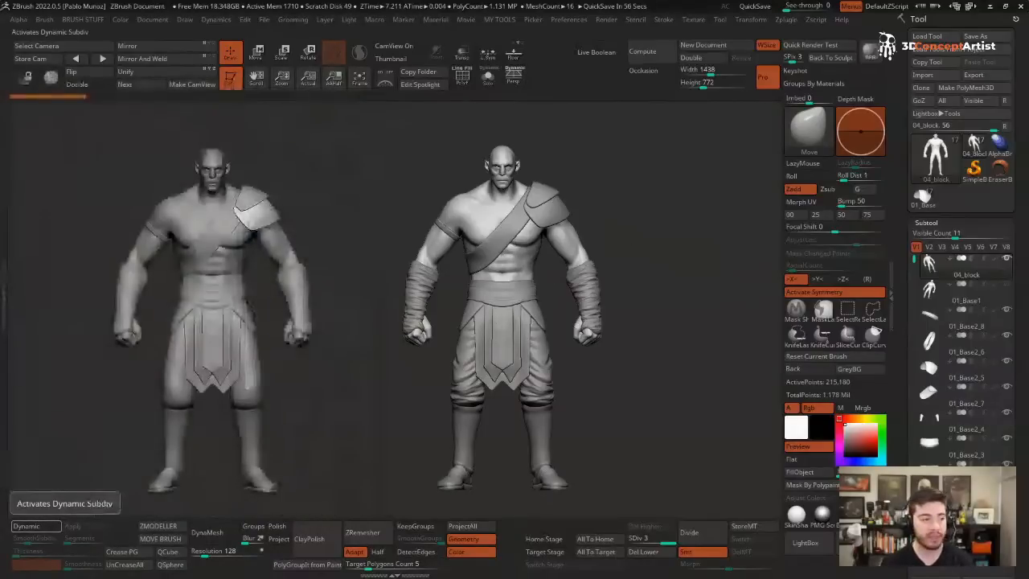
pyautogui.keyDown('shift'); pyautogui.click(996, 262); pyautogui.keyUp('shift')
pyautogui.moveTo(940, 263)
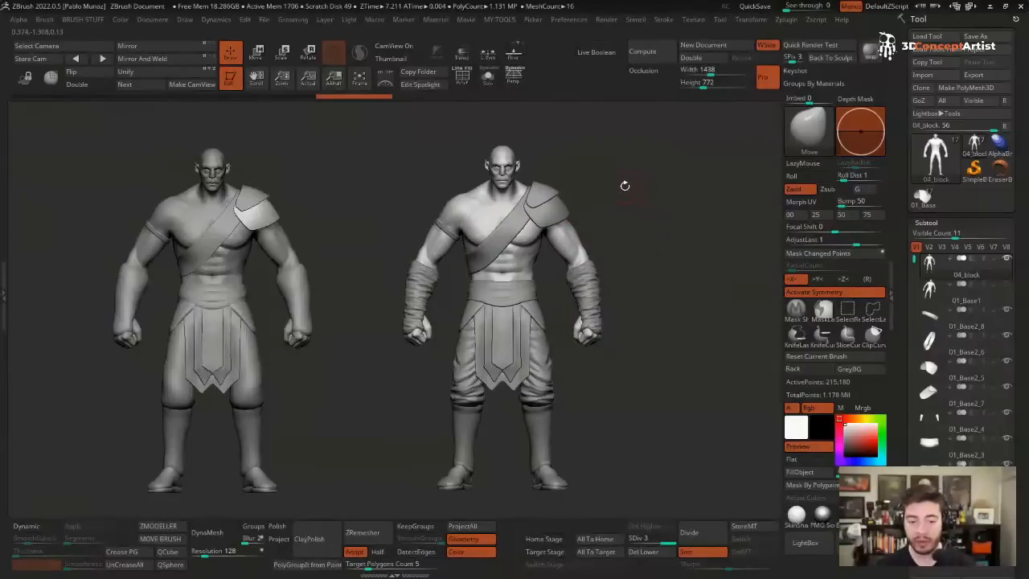
# - Clear the comparison snapshot, centre the 04_block model and select the Move Topological brush
pyautogui.hotkey('ctrl', 'n')
pyautogui.keyDown('alt'); pyautogui.moveTo(645, 187); pyautogui.dragTo(577, 185); pyautogui.keyUp('alt')
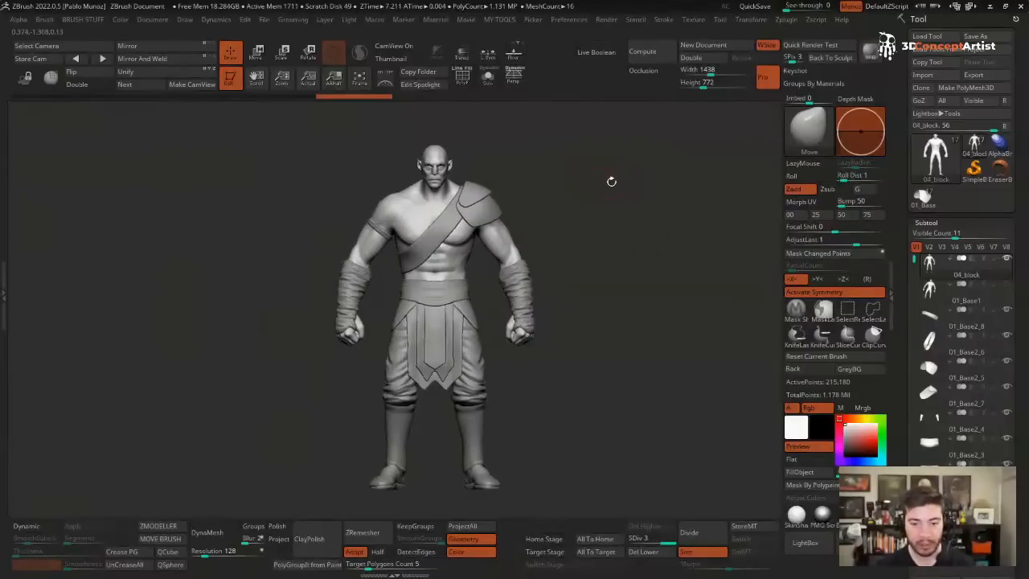
pyautogui.press('b')
pyautogui.press('m')
pyautogui.press('t')
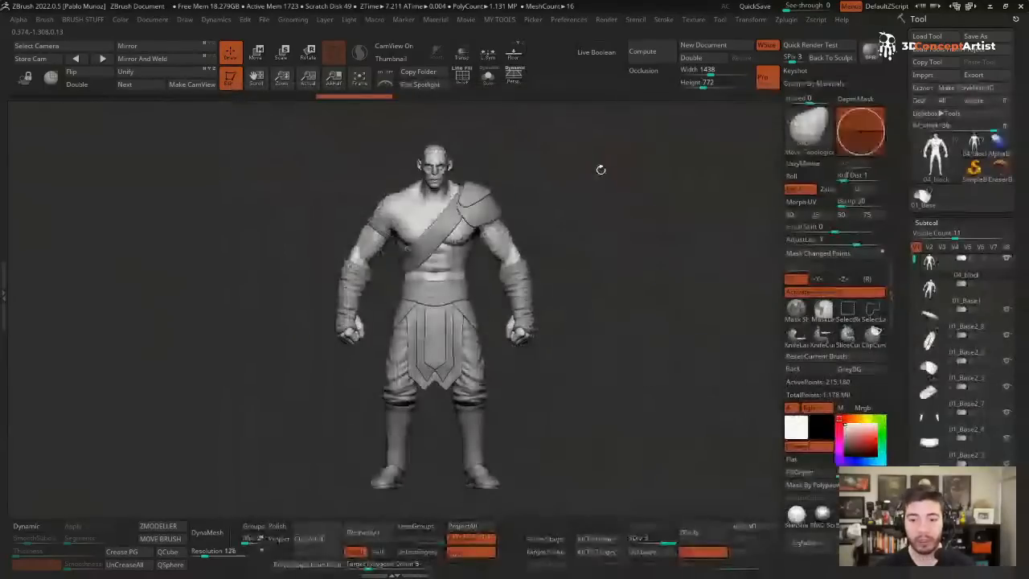
# - Open the Move Topological brush's curve settings with the AccuCurve option and view the 04_block upper body up close
pyautogui.click(45, 19)
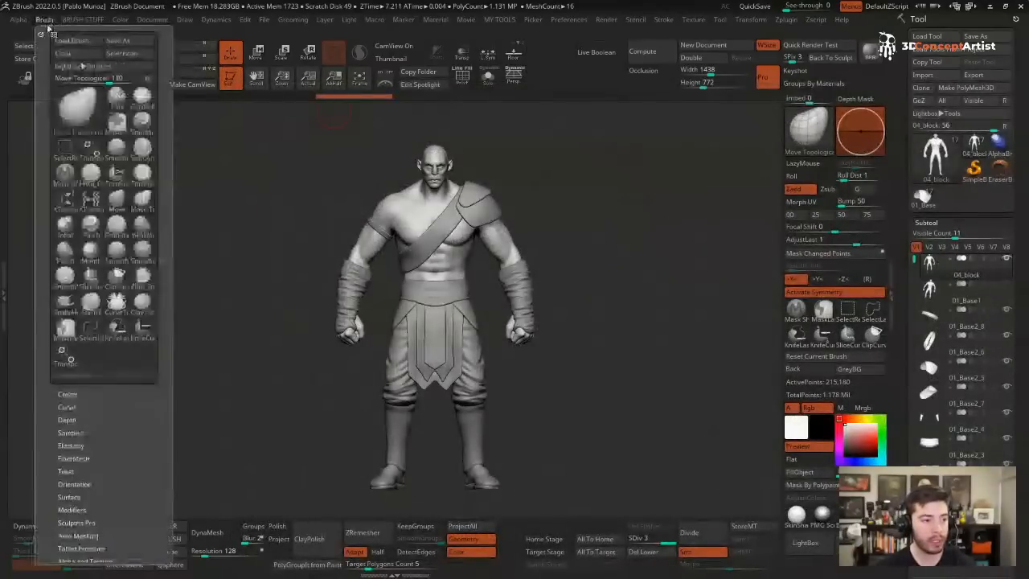
pyautogui.click(82, 408)
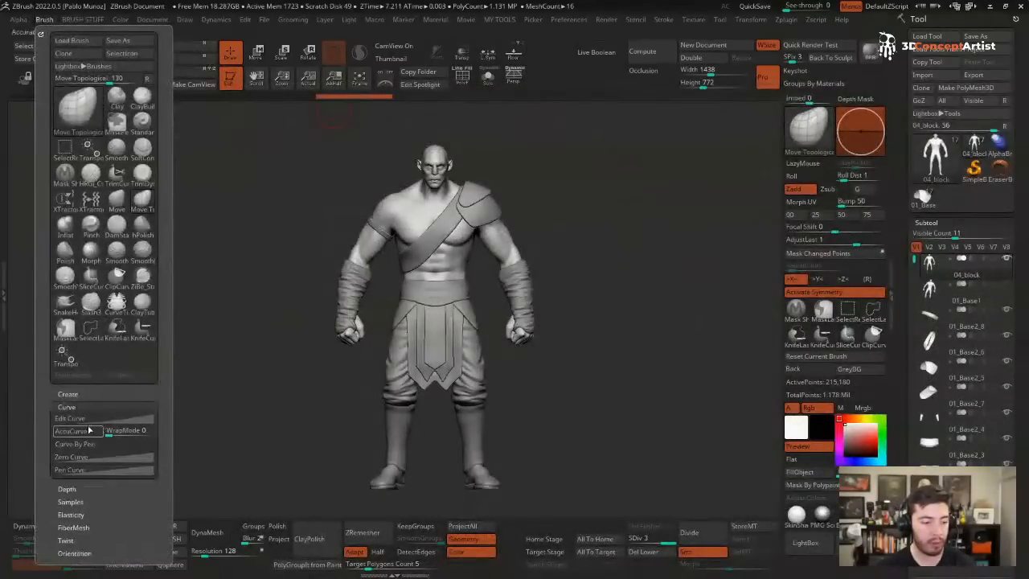
pyautogui.press('space')
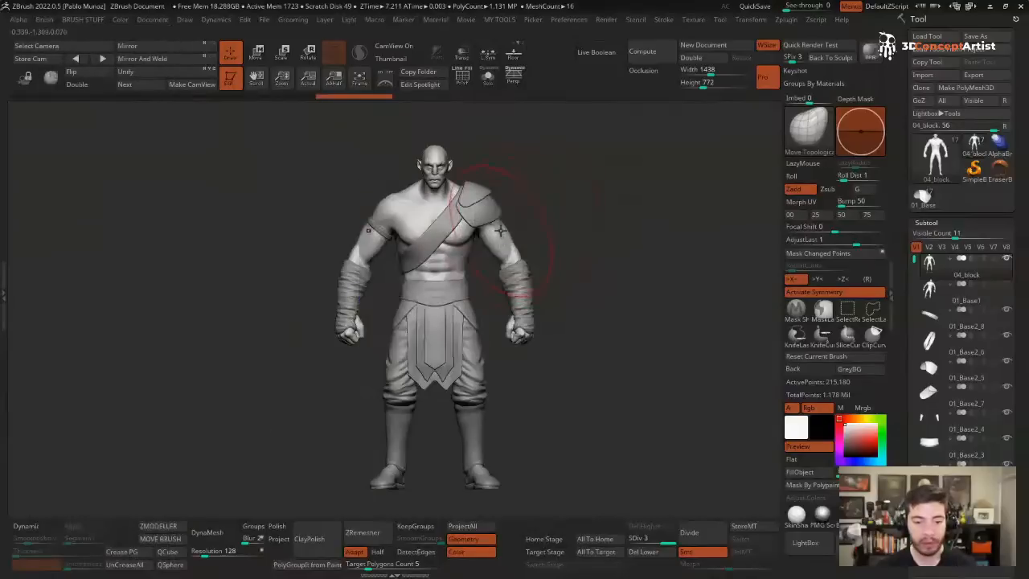
pyautogui.keyDown('alt'); pyautogui.moveTo(540, 216); pyautogui.dragTo(554, 245); pyautogui.keyUp('alt')
pyautogui.press('space')
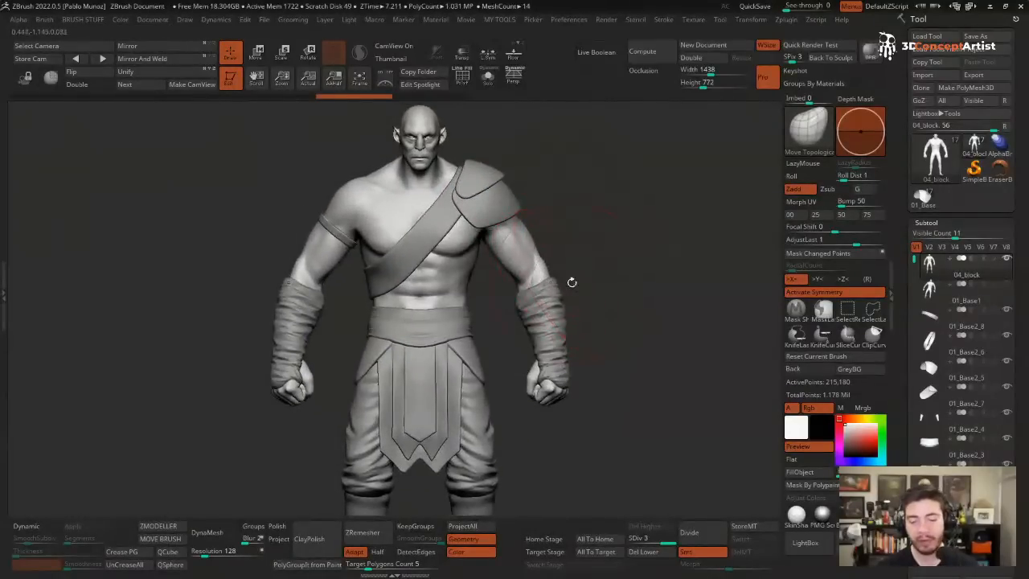
pyautogui.press('space')
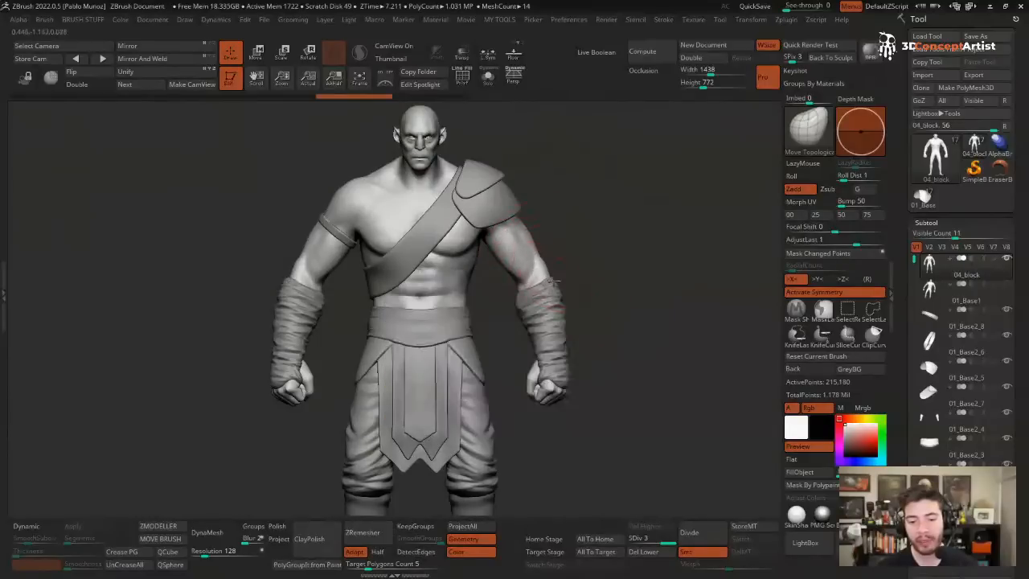
# - Make the forearm wraps the active subtool
pyautogui.keyDown('alt'); pyautogui.click(550, 286); pyautogui.keyUp('alt')
pyautogui.moveTo(666, 236); pyautogui.dragTo(627, 265)
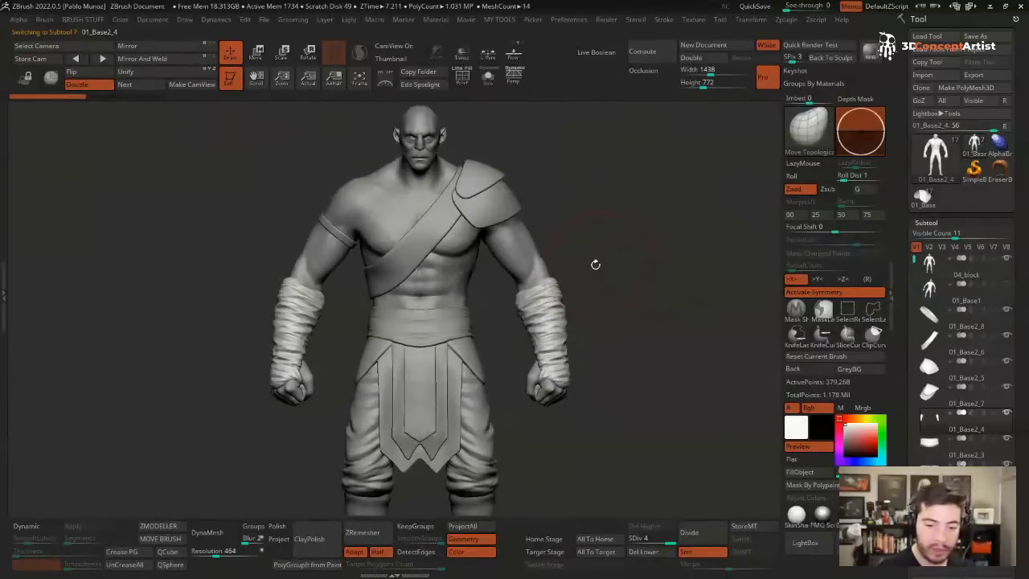
pyautogui.moveTo(595, 264); pyautogui.dragTo(530, 275)
# - Select the side hip pieces and adjust their upper corners below the belt with the Move Topological brush
pyautogui.keyDown('alt'); pyautogui.click(511, 309); pyautogui.keyUp('alt')
pyautogui.keyDown('alt'); pyautogui.moveTo(641, 299); pyautogui.dragTo(641, 282); pyautogui.keyUp('alt')
pyautogui.click(582, 169)
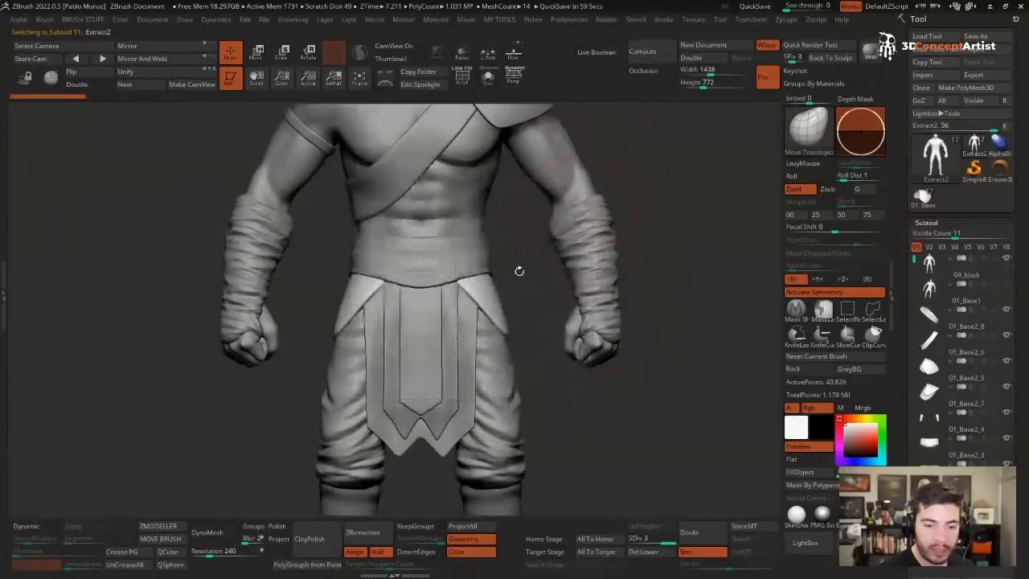
pyautogui.moveTo(468, 286); pyautogui.dragTo(462, 282)
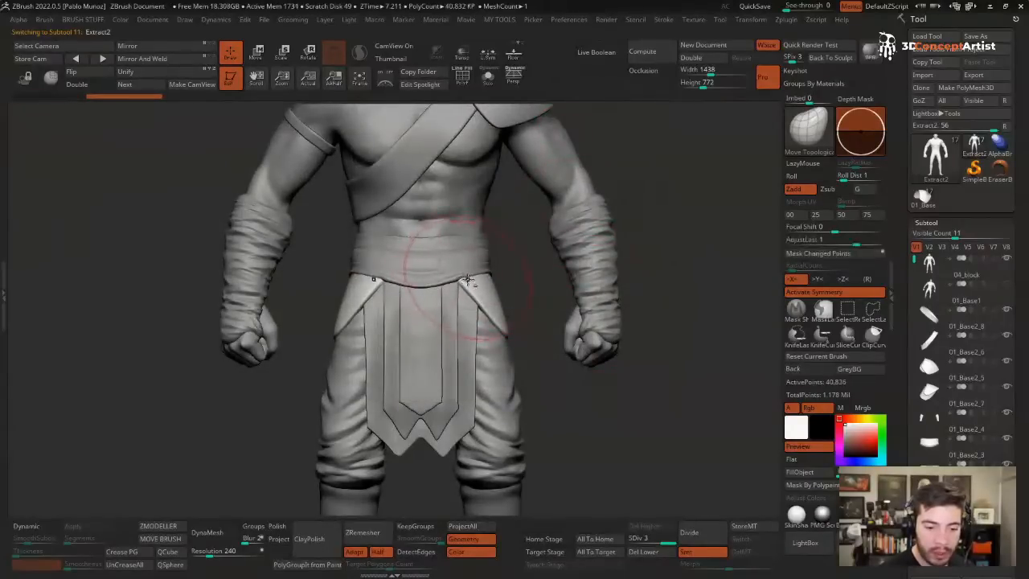
pyautogui.moveTo(683, 306); pyautogui.dragTo(635, 298)
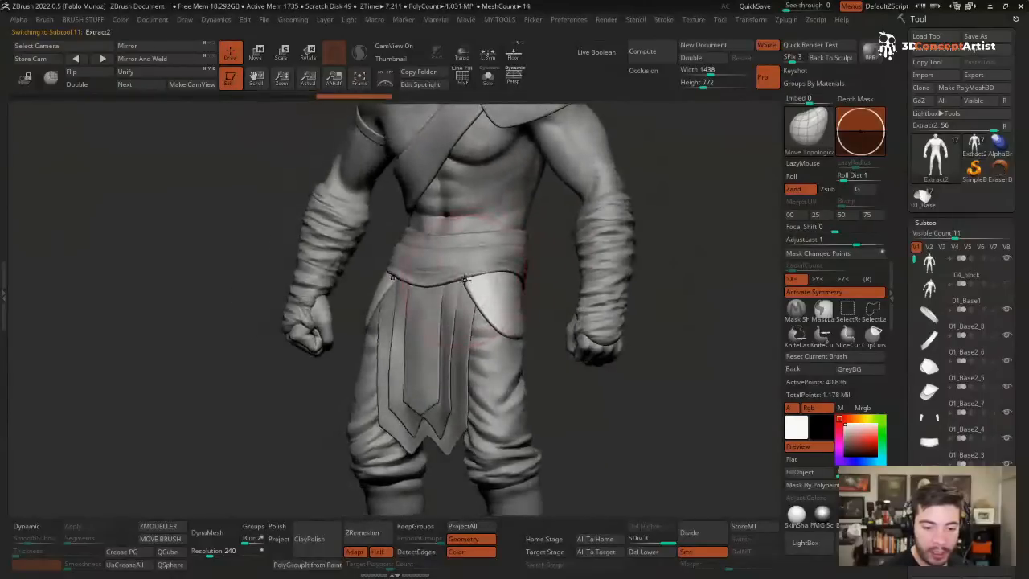
pyautogui.moveTo(533, 271); pyautogui.dragTo(523, 323, button='right')
pyautogui.keyDown('alt'); pyautogui.moveTo(531, 366); pyautogui.dragTo(537, 313, button='right'); pyautogui.keyUp('alt')
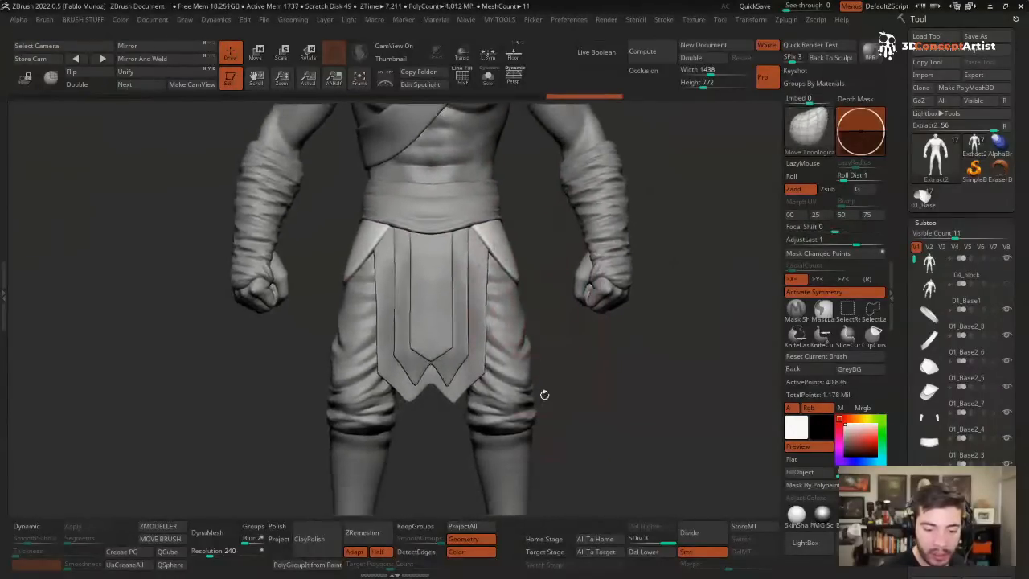
# - Make the trousers the active subtool and examine their folds around the knees
pyautogui.keyDown('alt'); pyautogui.moveTo(545, 394); pyautogui.dragTo(558, 330, button='right'); pyautogui.keyUp('alt')
pyautogui.keyDown('alt'); pyautogui.click(512, 365); pyautogui.keyUp('alt')
pyautogui.moveTo(511, 369)
pyautogui.mouseDown()
pyautogui.moveTo(506, 360)
pyautogui.moveTo(523, 346)
pyautogui.moveTo(541, 359)
pyautogui.mouseUp()
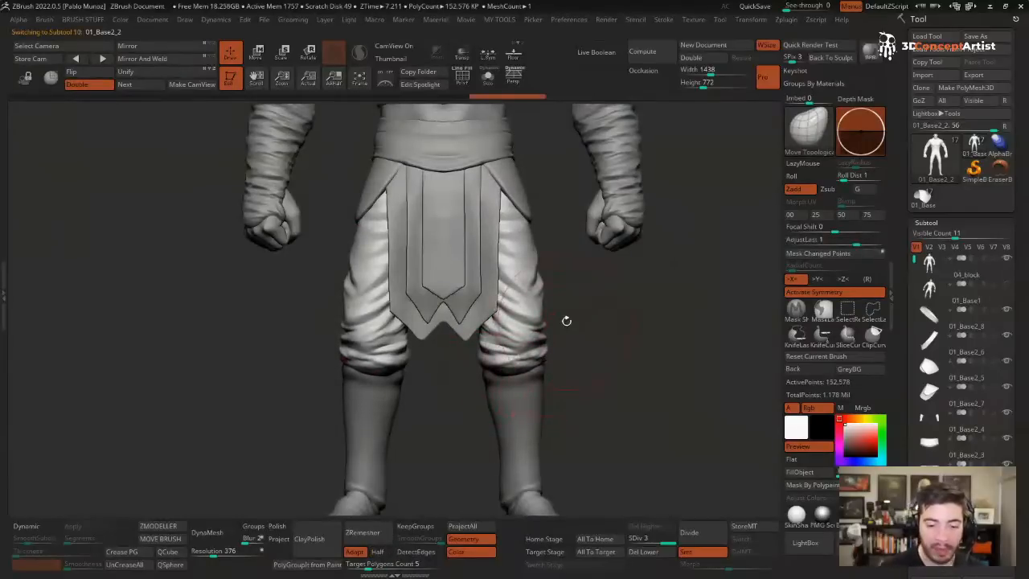
pyautogui.rightClick(590, 251)
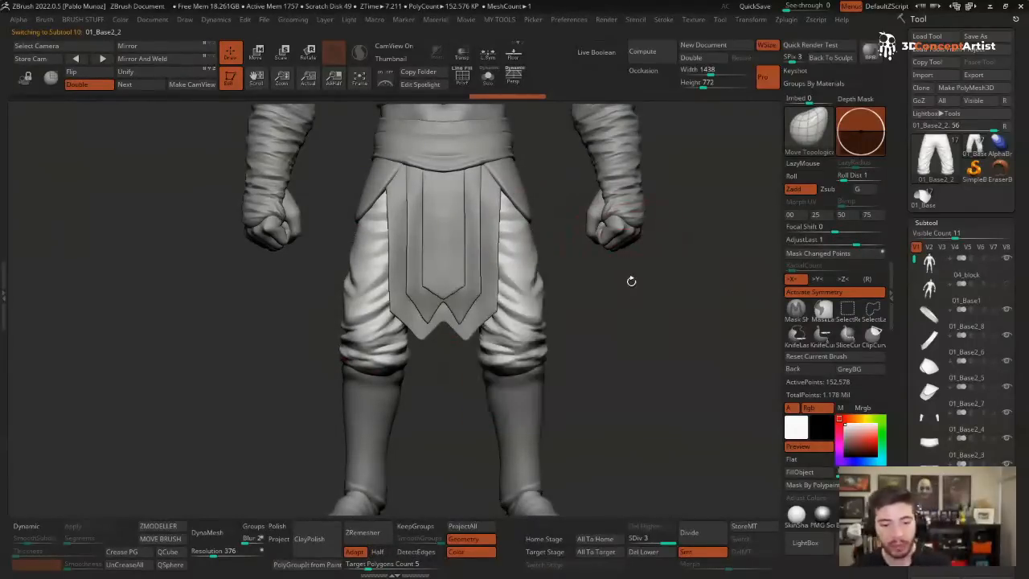
# - Select the rear layer of the front loincloth, view it in isolation, and show the whole character again
pyautogui.moveTo(631, 281)
pyautogui.keyDown('ctrl'); pyautogui.mouseDown(button='right')
pyautogui.moveTo(665, 231)
pyautogui.moveTo(636, 283)
pyautogui.moveTo(630, 251)
pyautogui.moveTo(617, 288)
pyautogui.mouseUp(button='right'); pyautogui.keyUp('ctrl')
pyautogui.keyDown('alt'); pyautogui.click(497, 331); pyautogui.keyUp('alt')
pyautogui.hotkey('shift', 's')
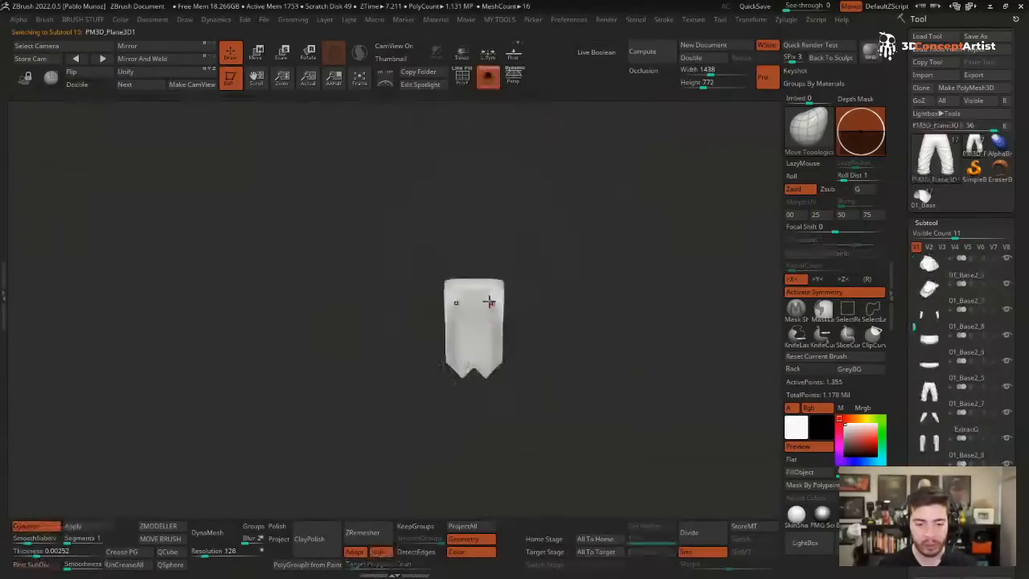
pyautogui.hotkey('shift', 's')
pyautogui.keyDown('alt'); pyautogui.moveTo(491, 307); pyautogui.dragTo(482, 305, button='right'); pyautogui.keyUp('alt')
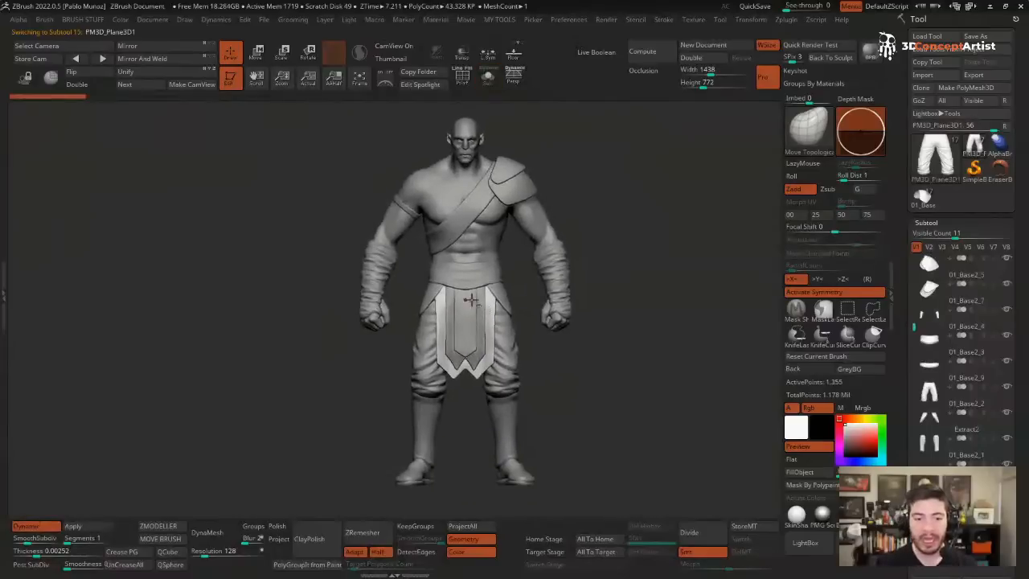
# - Isolate and frame the forearm wraps, display their wireframe, and lower them to subdivision level 1
pyautogui.keyDown('alt'); pyautogui.click(554, 265); pyautogui.keyUp('alt')
pyautogui.hotkey('shift', 's')
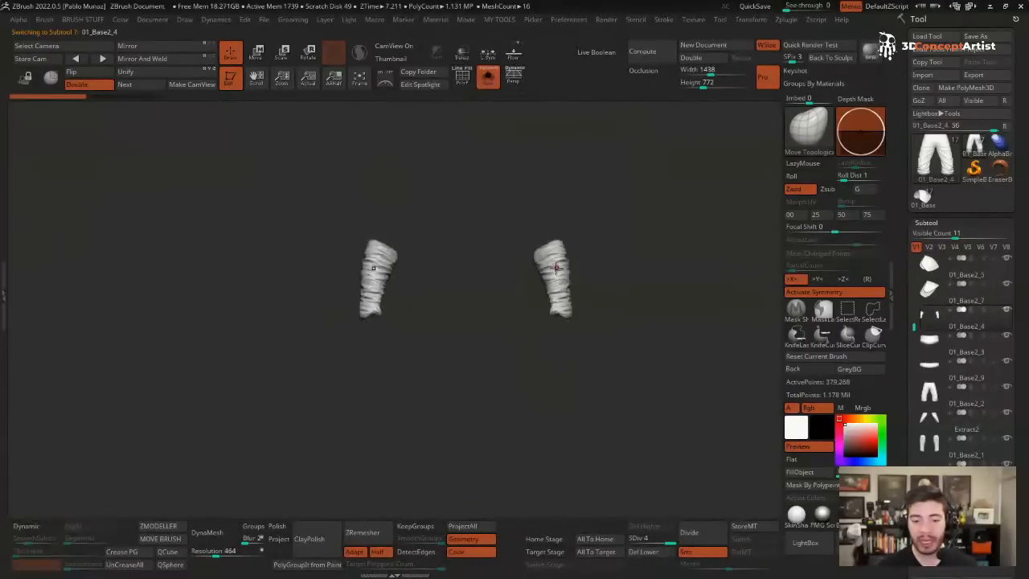
pyautogui.press('f')
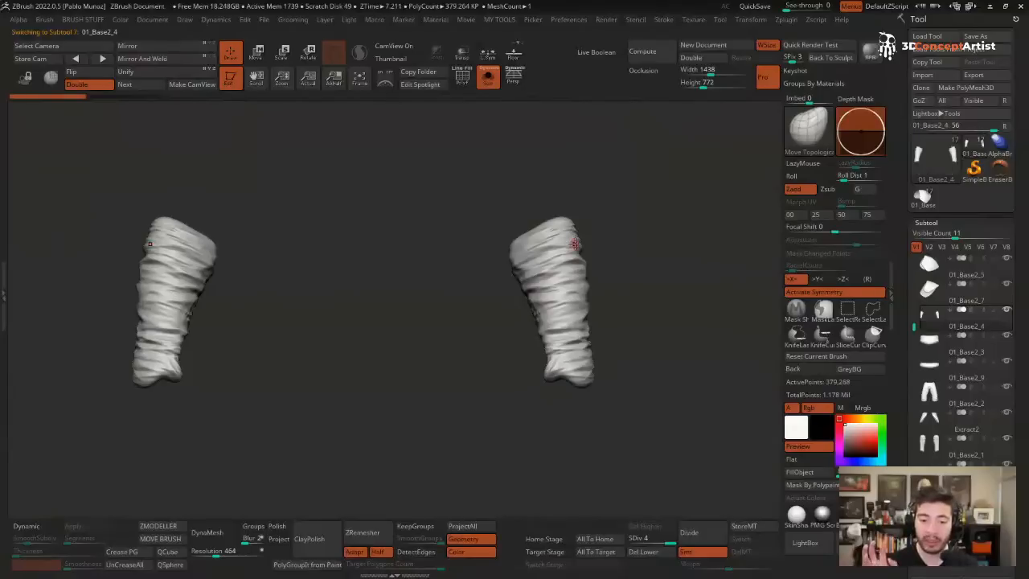
pyautogui.press('shift')
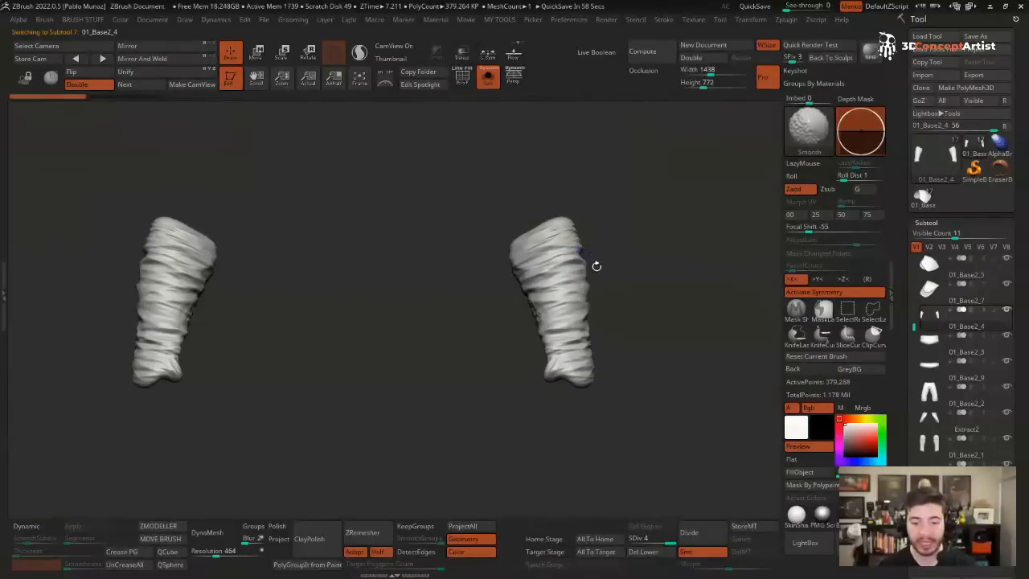
pyautogui.hotkey('shift', 'f')
pyautogui.moveTo(667, 542); pyautogui.dragTo(629, 542)
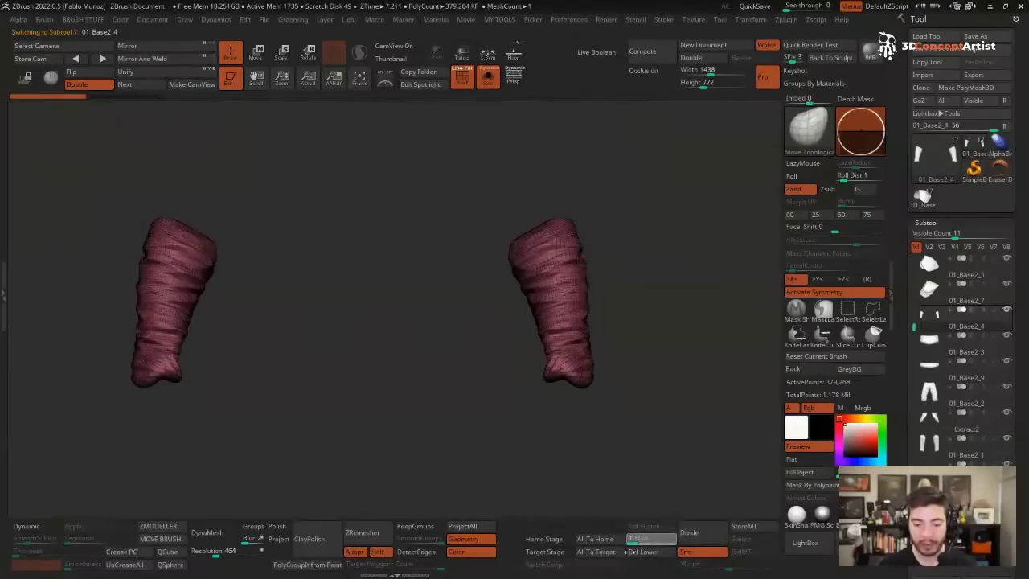
# - Examine the wraps' low-resolution topology, return them to subdivision level 4, and show the character without the wireframe
pyautogui.keyDown('ctrl'); pyautogui.moveTo(584, 266); pyautogui.dragTo(575, 269, button='right'); pyautogui.keyUp('ctrl')
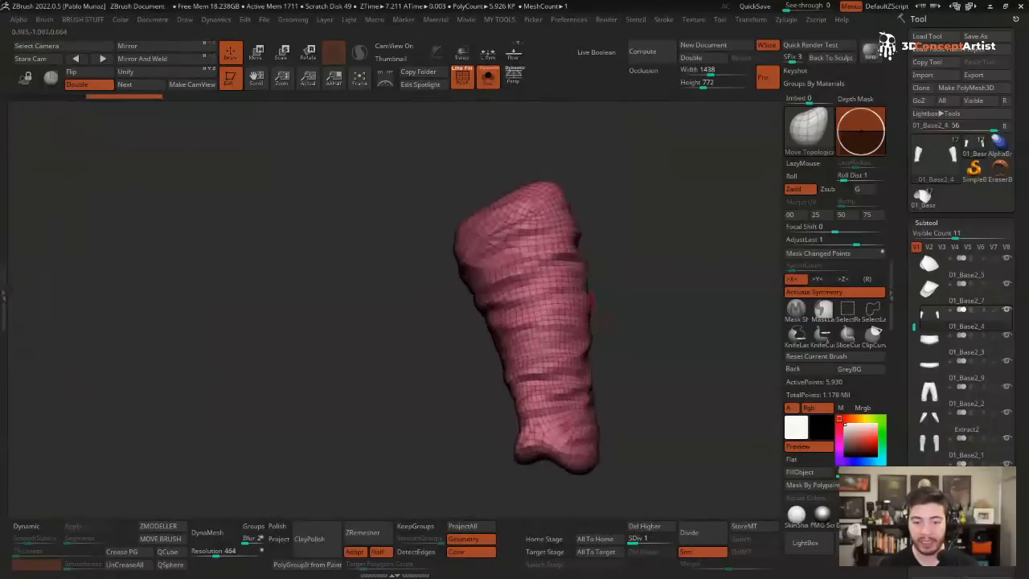
pyautogui.moveTo(507, 285); pyautogui.dragTo(463, 315, button='right')
pyautogui.moveTo(542, 321); pyautogui.dragTo(555, 370, button='right')
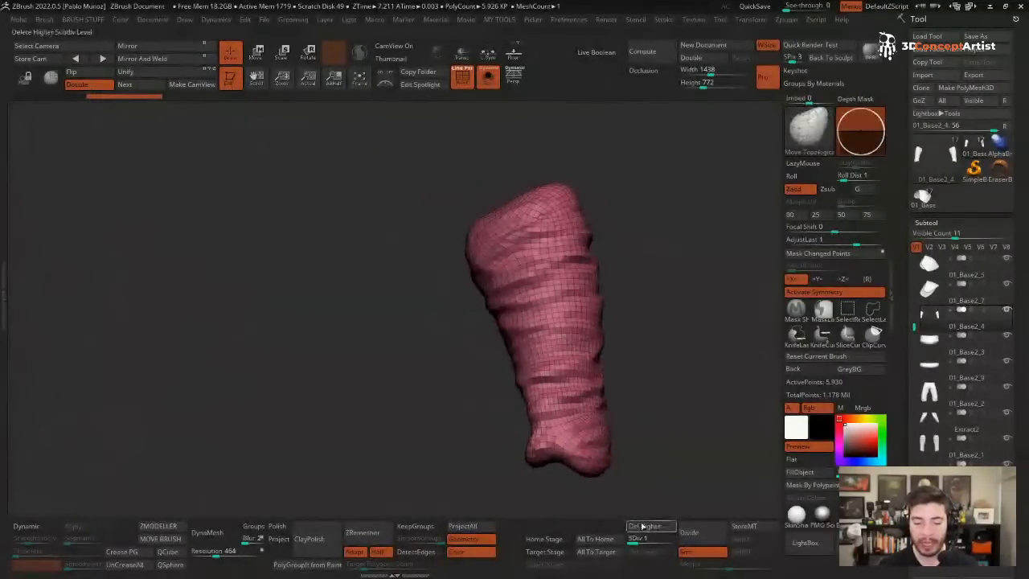
pyautogui.moveTo(652, 538); pyautogui.dragTo(681, 539)
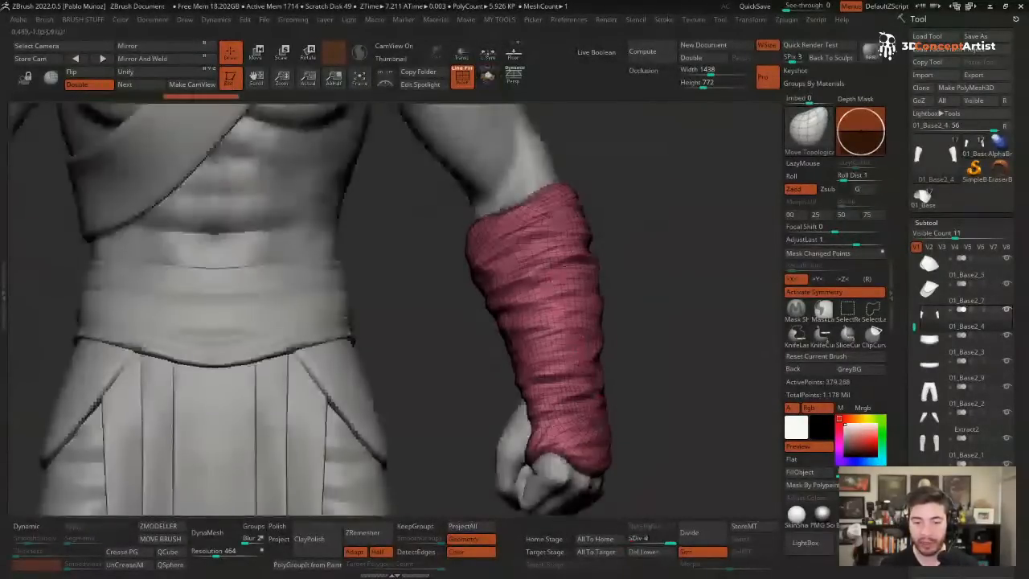
pyautogui.hotkey('shift', 'f')
# - Isolate and frame the trousers, lower them to subdivision level 1, and display their wireframe
pyautogui.keyDown('ctrl'); pyautogui.moveTo(559, 337); pyautogui.dragTo(482, 385, button='right'); pyautogui.keyUp('ctrl')
pyautogui.keyDown('alt'); pyautogui.click(482, 385); pyautogui.keyUp('alt')
pyautogui.hotkey('ctrl', 'shift', 's')
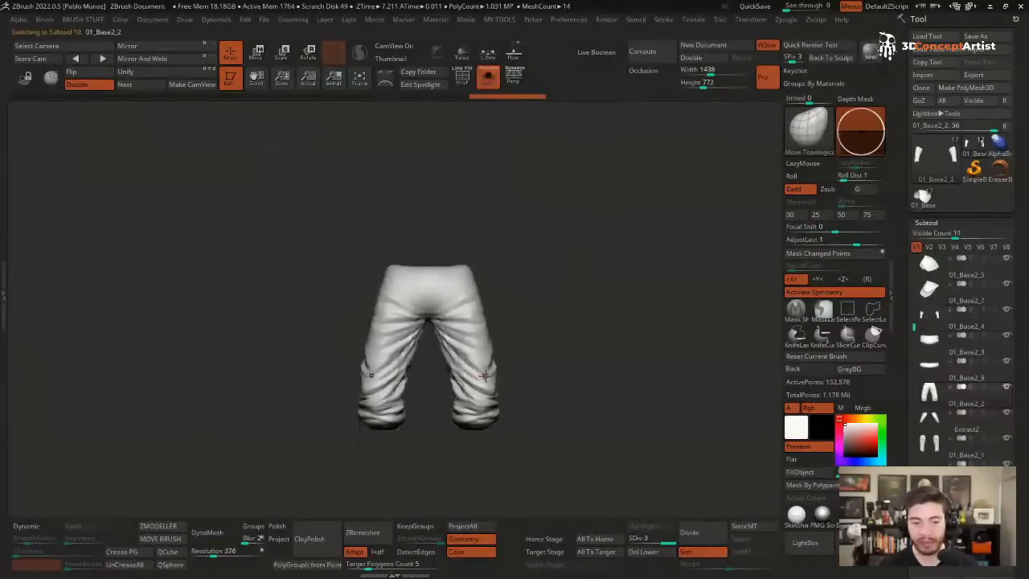
pyautogui.press('f')
pyautogui.moveTo(639, 538); pyautogui.dragTo(628, 538)
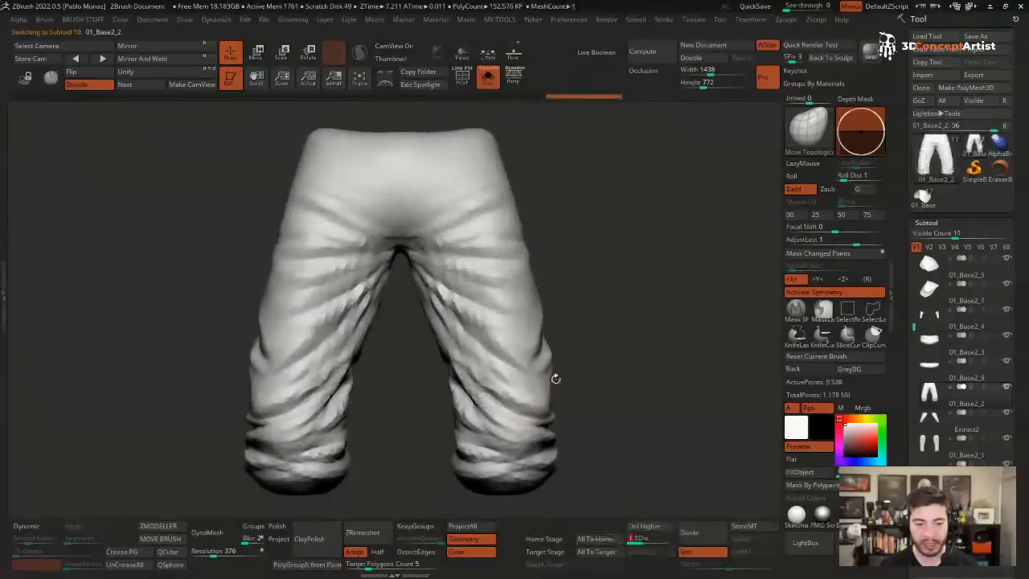
pyautogui.hotkey('shift', 'f')
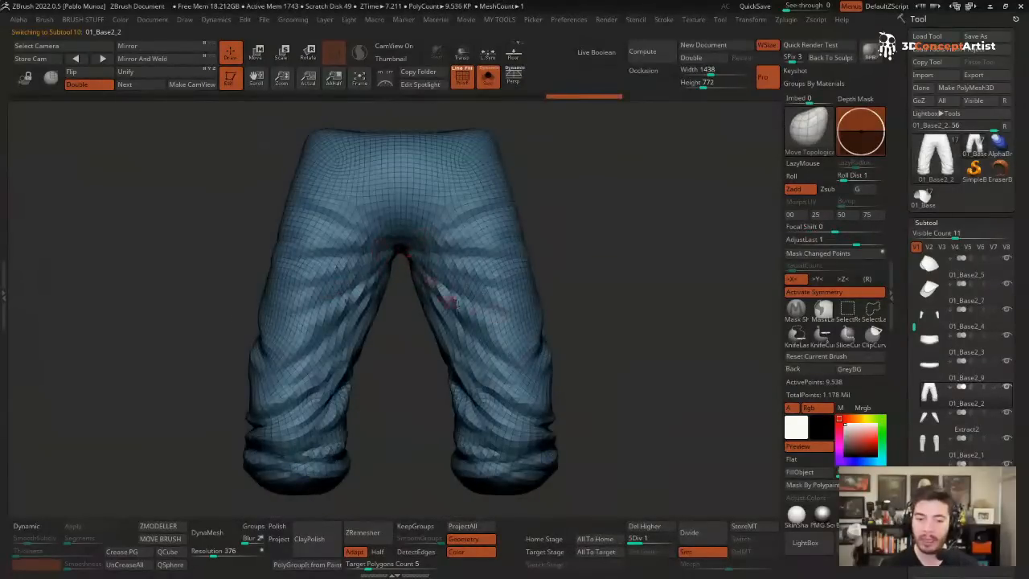
# - Return the trousers to subdivision level 3, hide the wireframe, and show the whole character again
pyautogui.moveTo(653, 542); pyautogui.dragTo(671, 542)
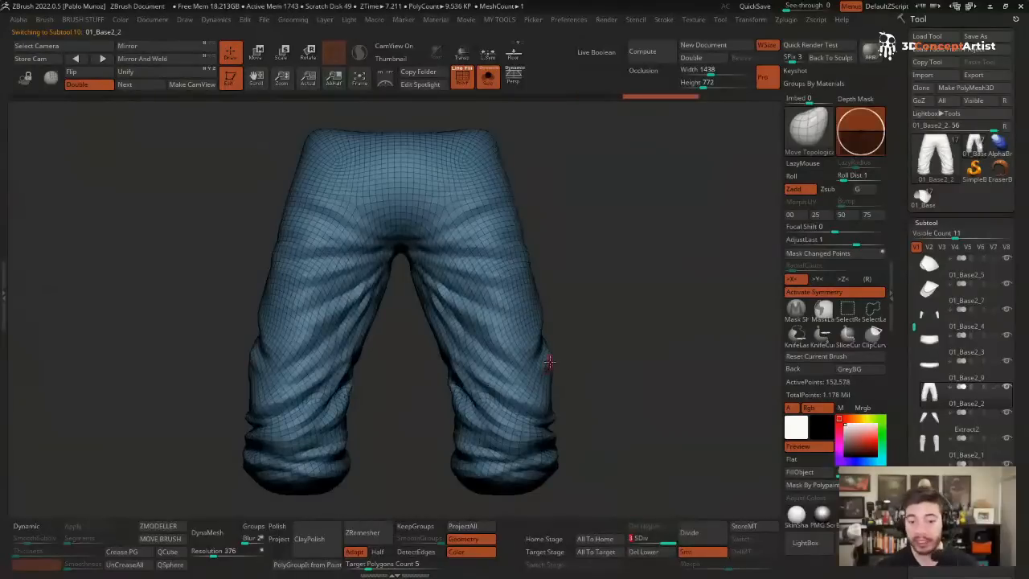
pyautogui.press('shift')
pyautogui.hotkey('shift', 'f')
pyautogui.keyDown('ctrl'); pyautogui.moveTo(543, 347); pyautogui.dragTo(586, 356, button='right'); pyautogui.keyUp('ctrl')
pyautogui.hotkey('shift', 's')
pyautogui.keyDown('alt'); pyautogui.moveTo(671, 337); pyautogui.dragTo(770, 262, button='right'); pyautogui.keyUp('alt')
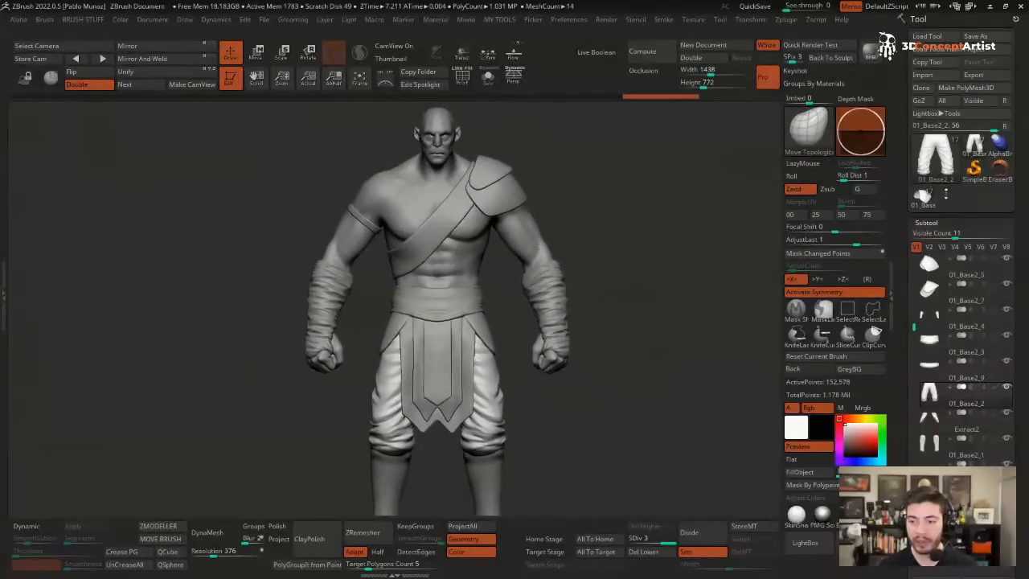
# - Switch to the simpler 01_Base version of the character and isolate its smooth forearm wraps with the wireframe displayed
pyautogui.click(933, 199)
pyautogui.keyDown('alt'); pyautogui.click(549, 296); pyautogui.keyUp('alt')
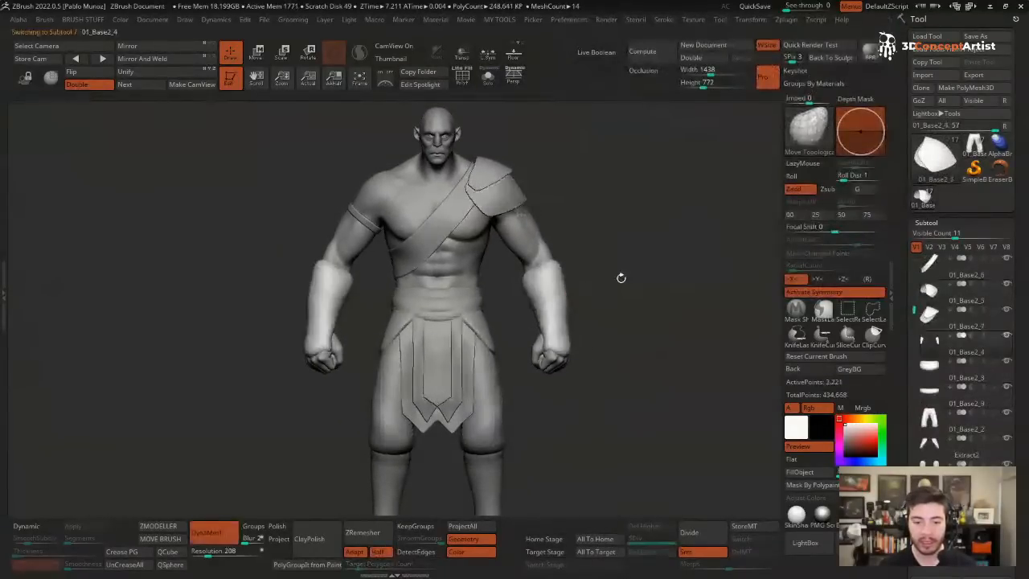
pyautogui.hotkey('ctrl', 'shift', 's')
pyautogui.moveTo(301, 291)
pyautogui.mouseDown()
pyautogui.moveTo(326, 319)
pyautogui.moveTo(369, 298)
pyautogui.mouseUp()
pyautogui.press('shift')
pyautogui.hotkey('shift', 'f')
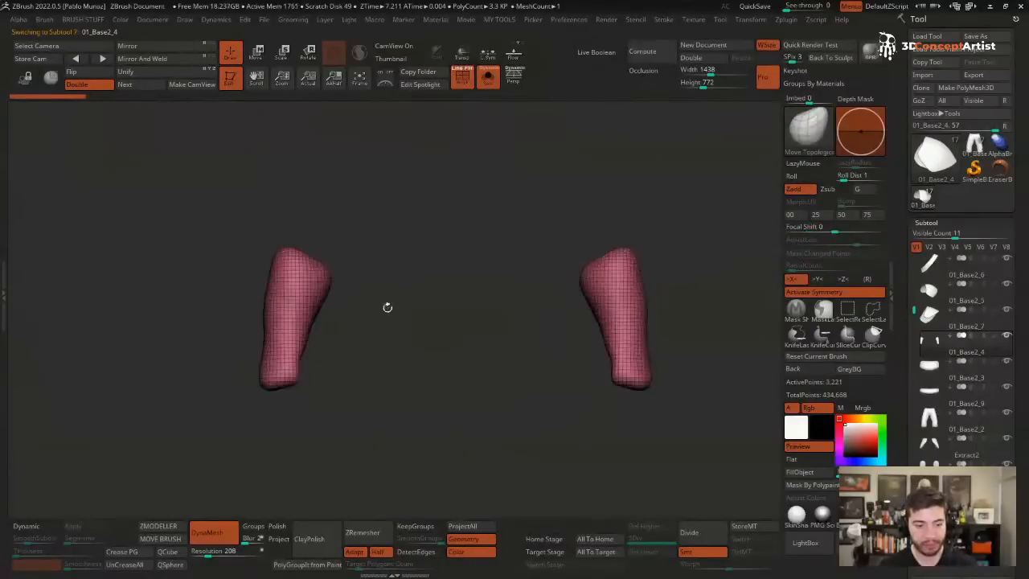
# - Show all subtools again and reshape the wrist ends of the forearm wraps over the hands with the Move Topological brush
pyautogui.press('space')
pyautogui.hotkey('ctrl', 'shift', 's')
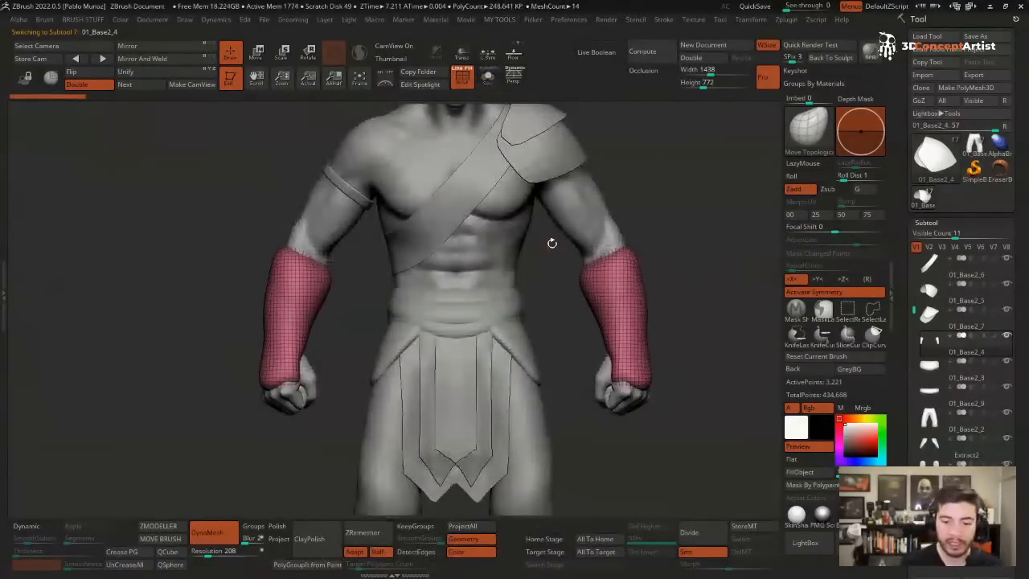
pyautogui.press('space')
pyautogui.keyDown('alt'); pyautogui.moveTo(666, 321); pyautogui.dragTo(666, 261); pyautogui.keyUp('alt')
pyautogui.press('space')
pyautogui.moveTo(639, 304); pyautogui.dragTo(603, 307)
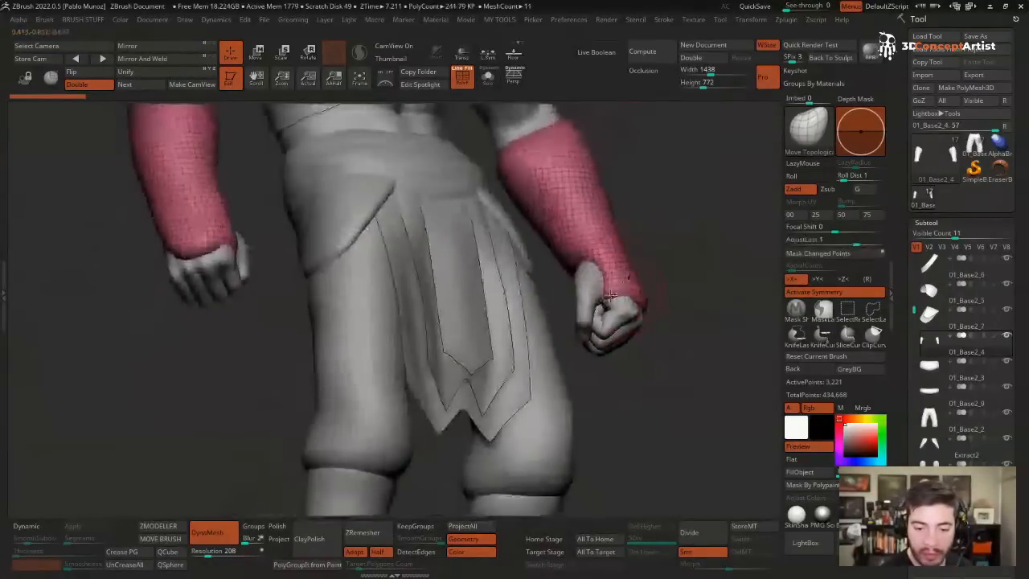
pyautogui.hotkey('ctrl', 'shift', 'z')
pyautogui.hotkey('ctrl', 'shift', 'z')
pyautogui.hotkey('ctrl', 'shift', 'z')
pyautogui.hotkey('ctrl', 'shift', 'z')
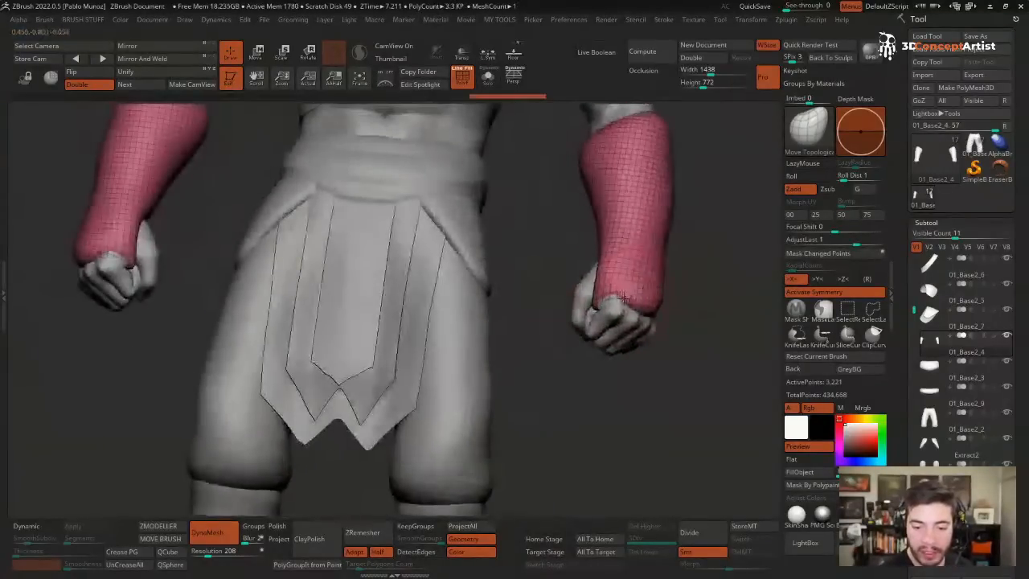
pyautogui.hotkey('ctrl', 'shift', 'z')
pyautogui.hotkey('ctrl', 'shift', 'z')
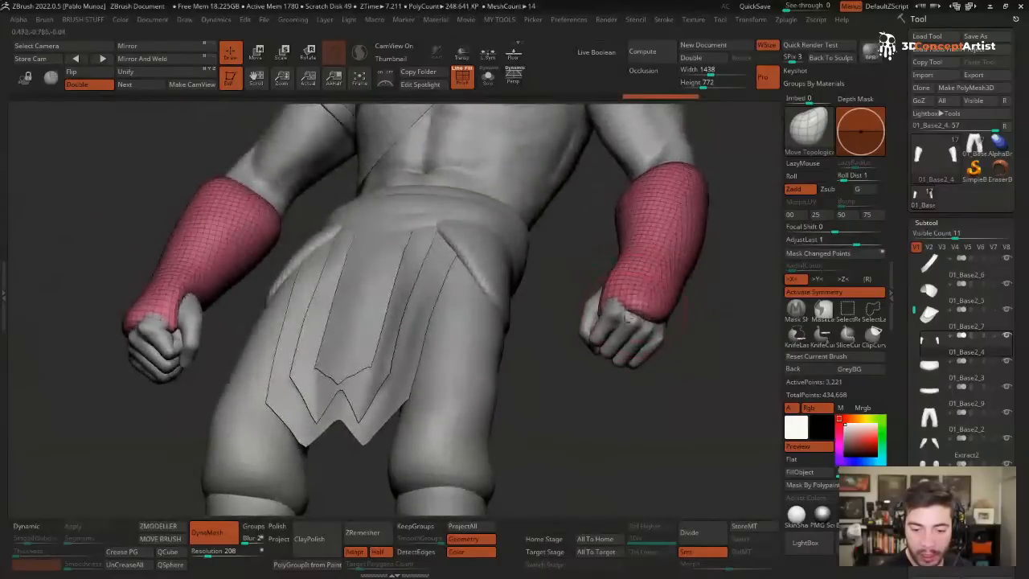
# - Refine the wraps' wrist openings from below so they fit around the base of the fists
pyautogui.moveTo(628, 317); pyautogui.dragTo(617, 325)
pyautogui.hotkey('ctrl', 'shift', 'z')
pyautogui.hotkey('ctrl', 'shift', 'z')
pyautogui.hotkey('ctrl', 'shift', 'z')
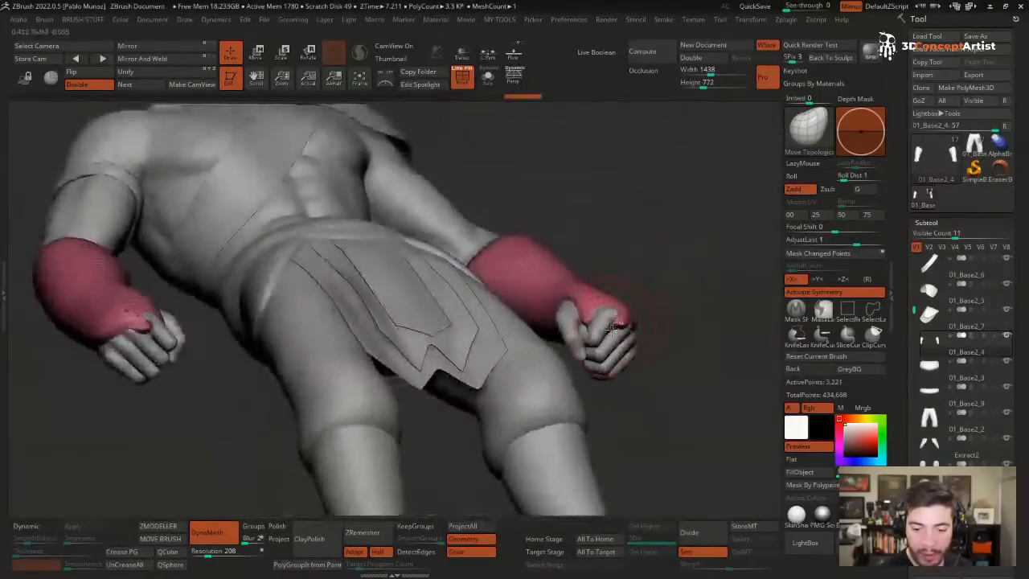
pyautogui.hotkey('ctrl', 'z')
pyautogui.hotkey('ctrl', 'z')
pyautogui.hotkey('ctrl', 'z')
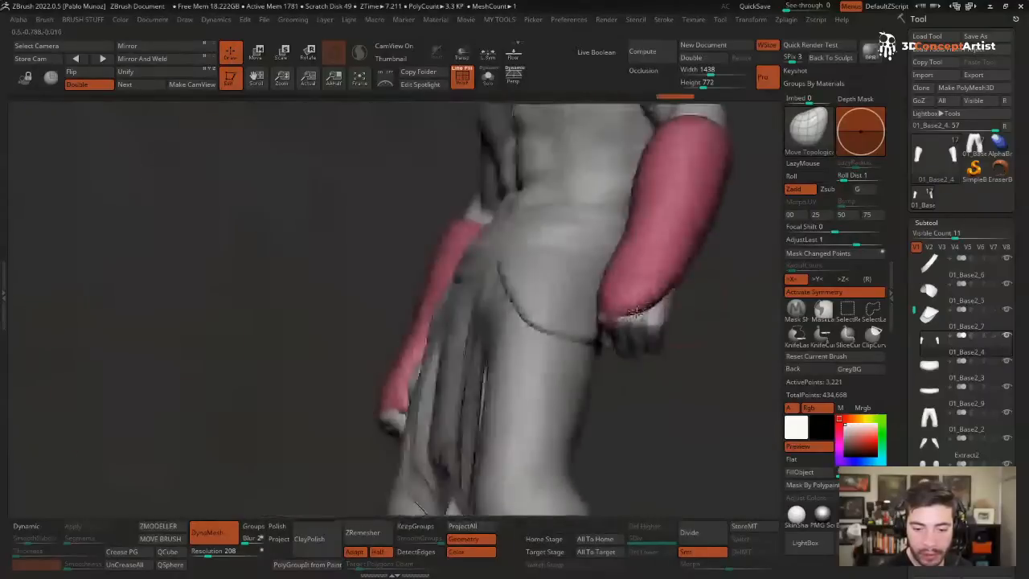
# - Adjust the forearm wraps' outline along the inner and outer forearm with the Move Topological brush
pyautogui.hotkey('ctrl', 'shift', 'z')
pyautogui.hotkey('ctrl', 'shift', 'z')
pyautogui.hotkey('ctrl', 'shift', 'z')
pyautogui.hotkey('ctrl', 'shift', 'z')
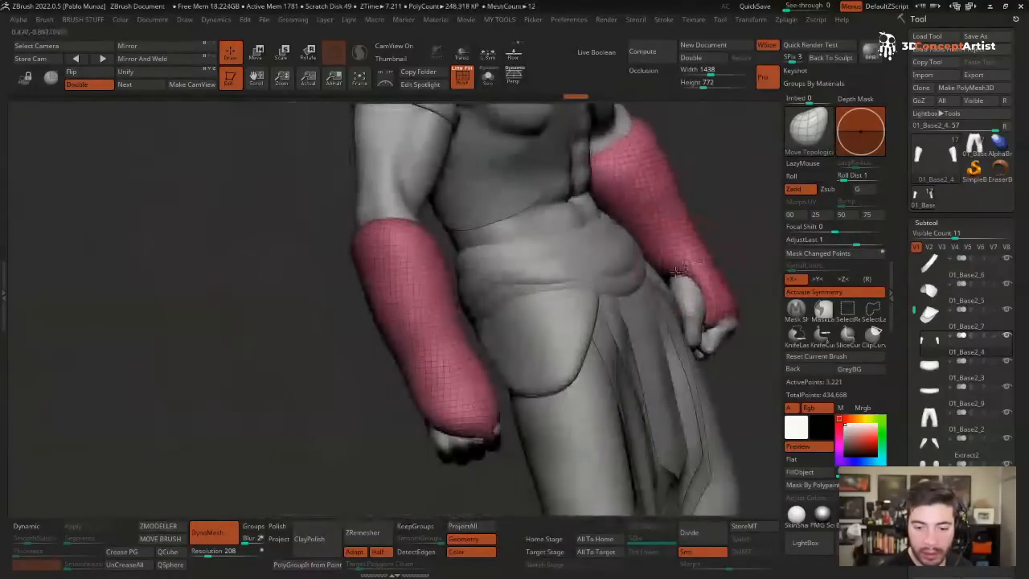
pyautogui.hotkey('ctrl', 'shift', 'z')
pyautogui.hotkey('ctrl', 'shift', 'z')
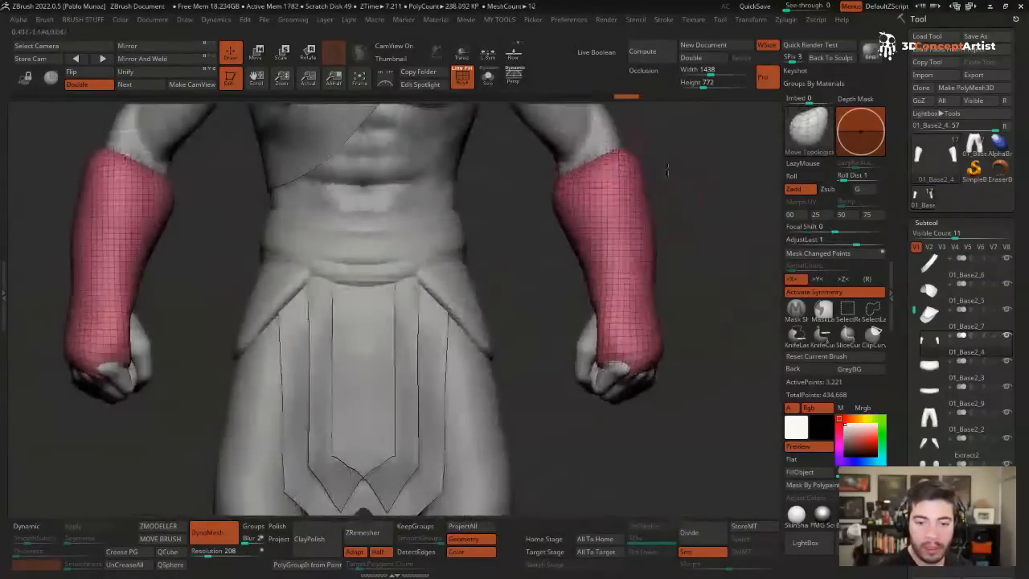
# - Shape the wraps' elbow ends and side contour down to the wrist with the Move Topological brush
pyautogui.hotkey('ctrl', 'z')
pyautogui.hotkey('ctrl', 'z')
pyautogui.hotkey('ctrl', 'z')
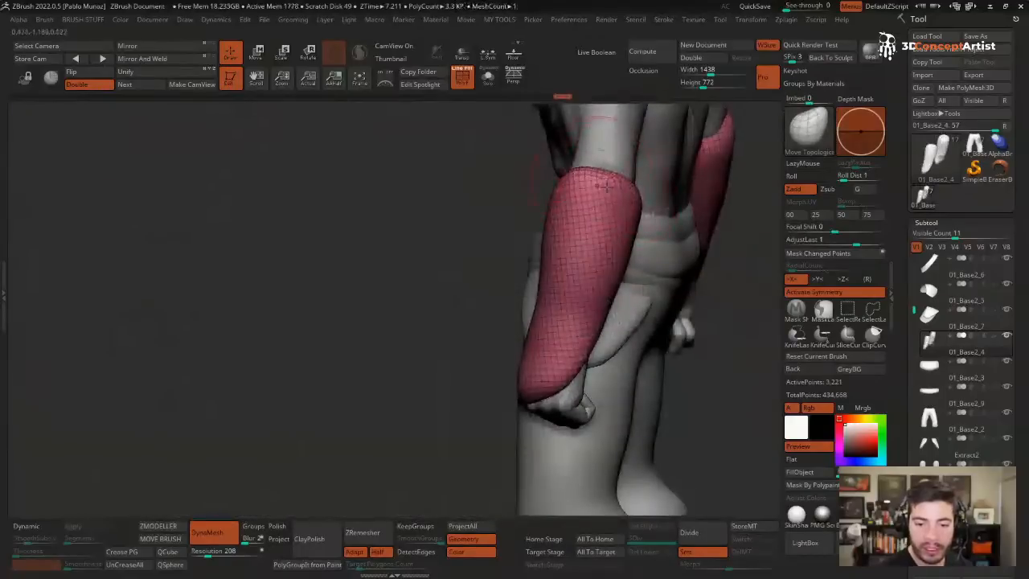
pyautogui.moveTo(660, 231); pyautogui.dragTo(632, 312)
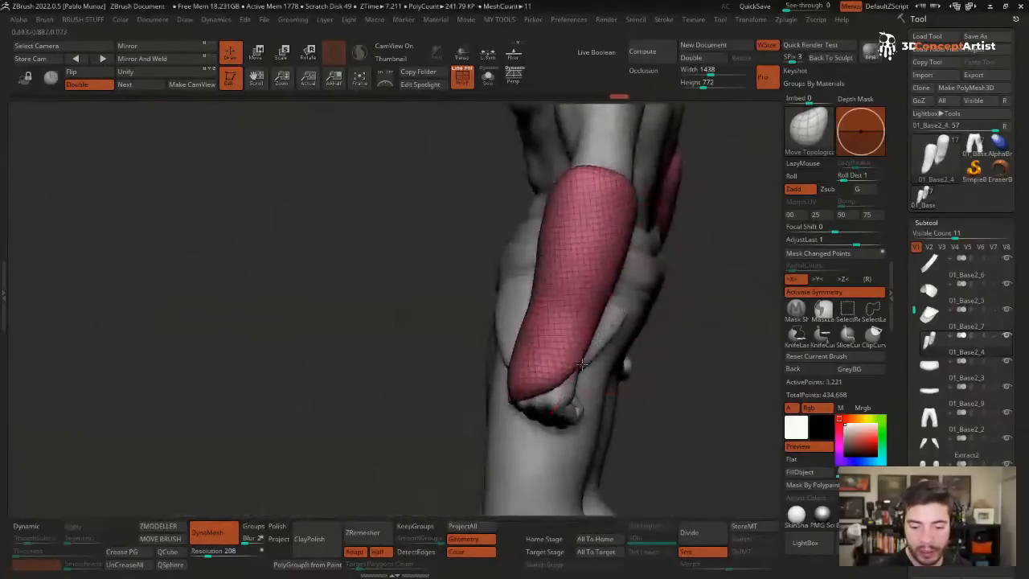
pyautogui.hotkey('ctrl', 'shift', 'z')
pyautogui.hotkey('ctrl', 'shift', 'z')
pyautogui.hotkey('ctrl', 'shift', 'z')
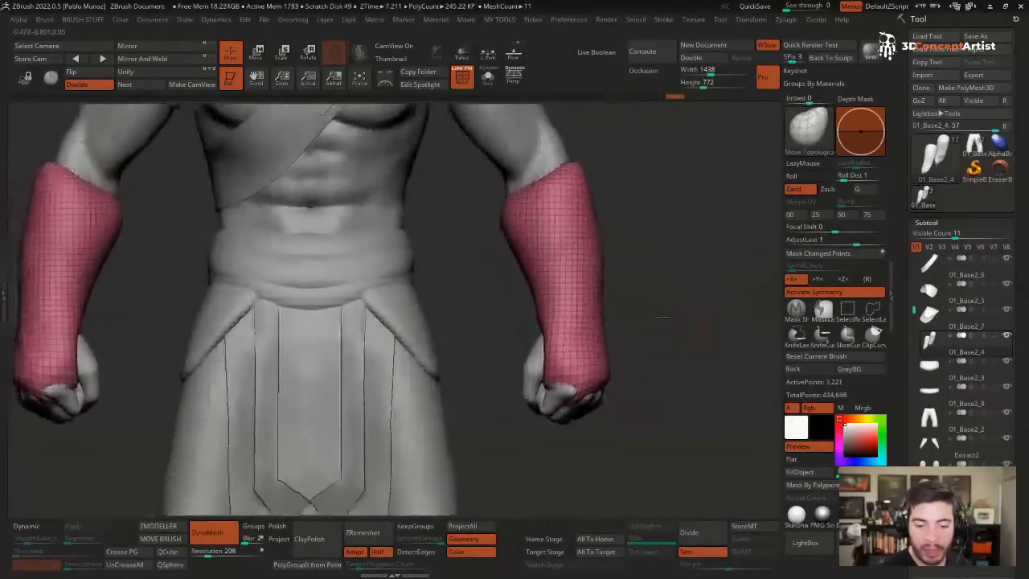
pyautogui.hotkey('ctrl', 'shift', 'z')
pyautogui.hotkey('ctrl', 'shift', 'z')
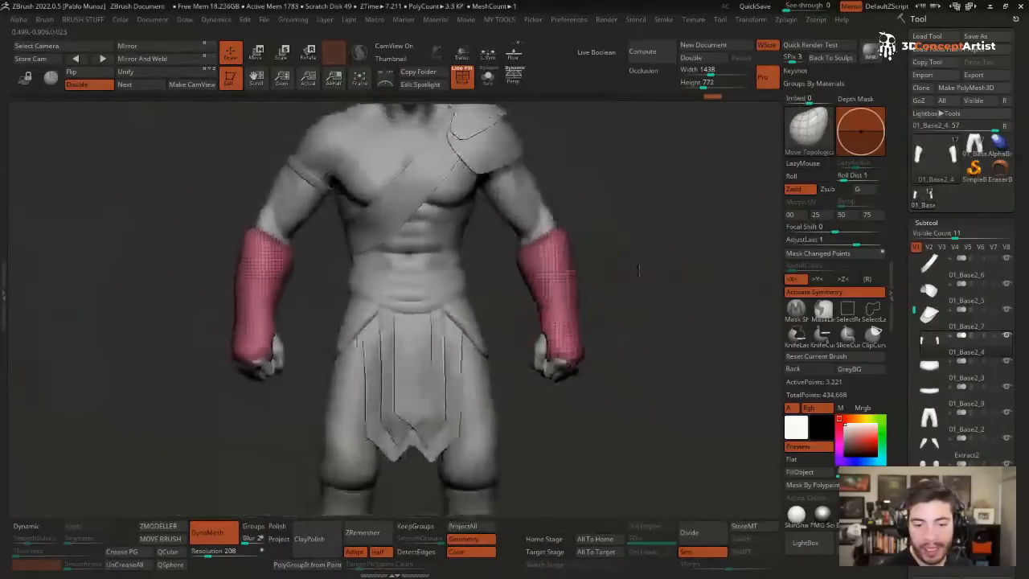
# - Re-DynaMesh the forearm wraps at resolution 376 and turn off their wireframe
pyautogui.hotkey('ctrl', 'shift', 'z')
pyautogui.moveTo(589, 364)
pyautogui.mouseDown(button='right')
pyautogui.moveTo(587, 281)
pyautogui.moveTo(575, 387)
pyautogui.mouseUp(button='right')
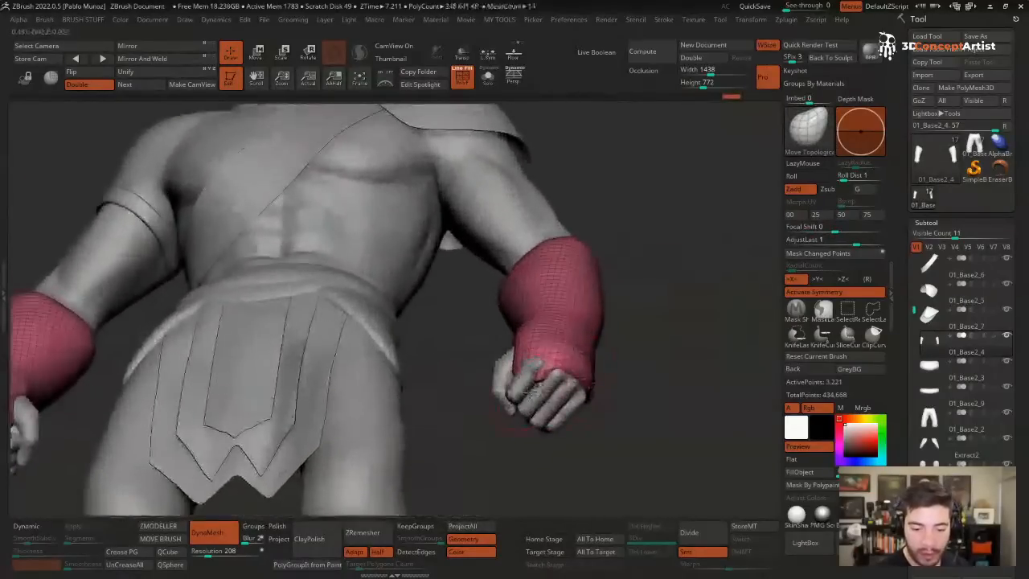
pyautogui.keyDown('alt'); pyautogui.click(536, 385); pyautogui.keyUp('alt')
pyautogui.keyDown('ctrl'); pyautogui.moveTo(646, 347); pyautogui.dragTo(635, 377, button='right'); pyautogui.keyUp('ctrl')
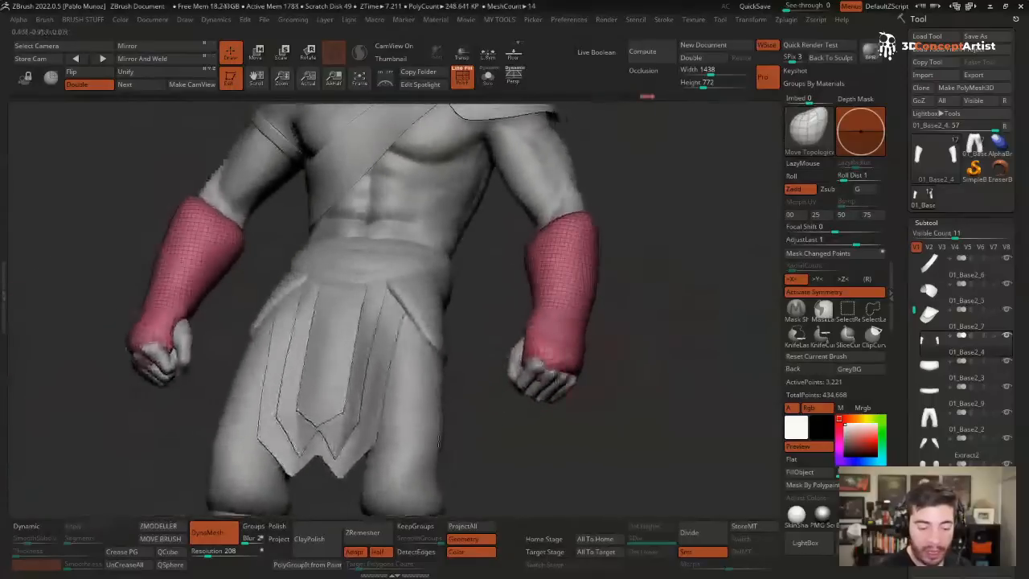
pyautogui.moveTo(207, 555); pyautogui.dragTo(217, 554)
pyautogui.keyDown('ctrl'); pyautogui.moveTo(592, 349); pyautogui.dragTo(568, 359); pyautogui.keyUp('ctrl')
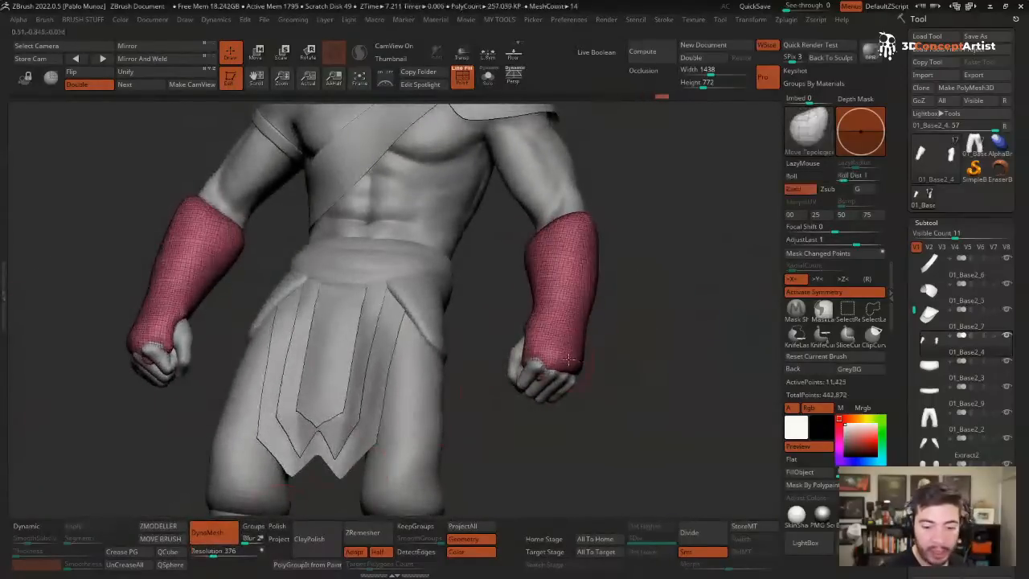
pyautogui.keyDown('ctrl'); pyautogui.moveTo(542, 377); pyautogui.dragTo(617, 354, button='right'); pyautogui.keyUp('ctrl')
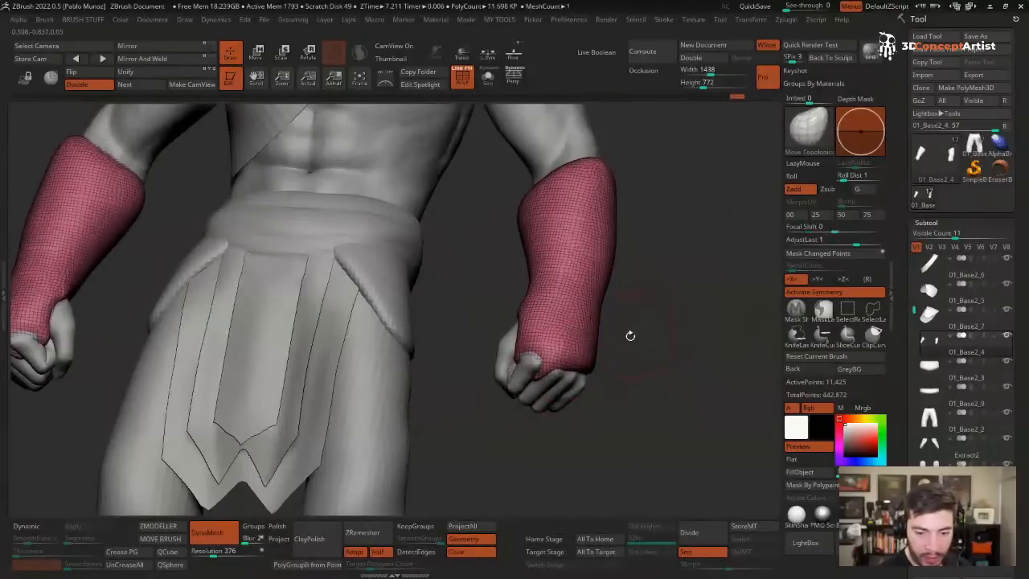
pyautogui.hotkey('shift', 'f')
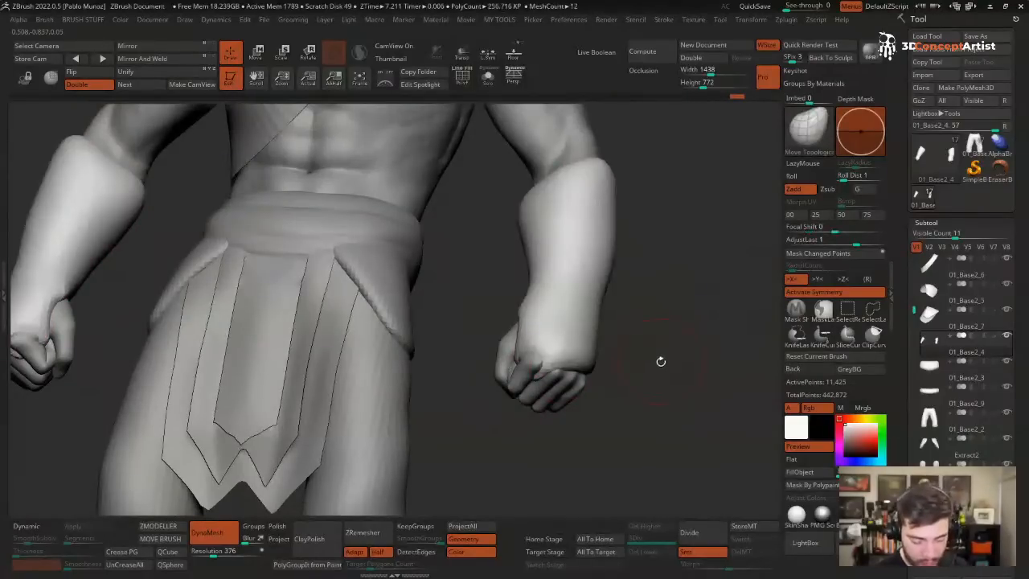
# - Sculpt a rolled rim along the wraps' wrist openings around the fists with the ZBie_Standard brush, smoothing where needed
pyautogui.press('b')
pyautogui.click(695, 476)
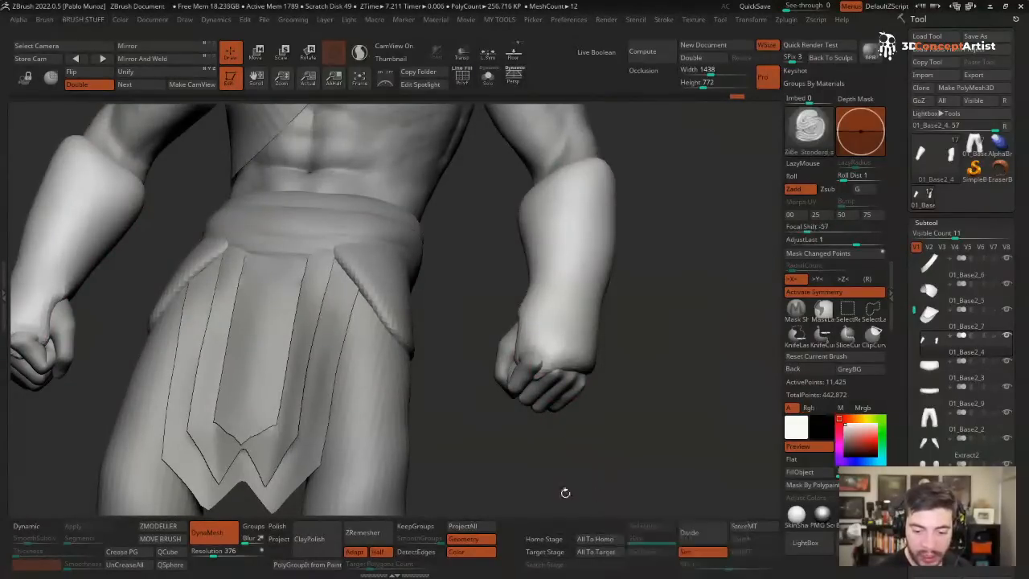
pyautogui.press('space')
pyautogui.moveTo(652, 295); pyautogui.dragTo(678, 285)
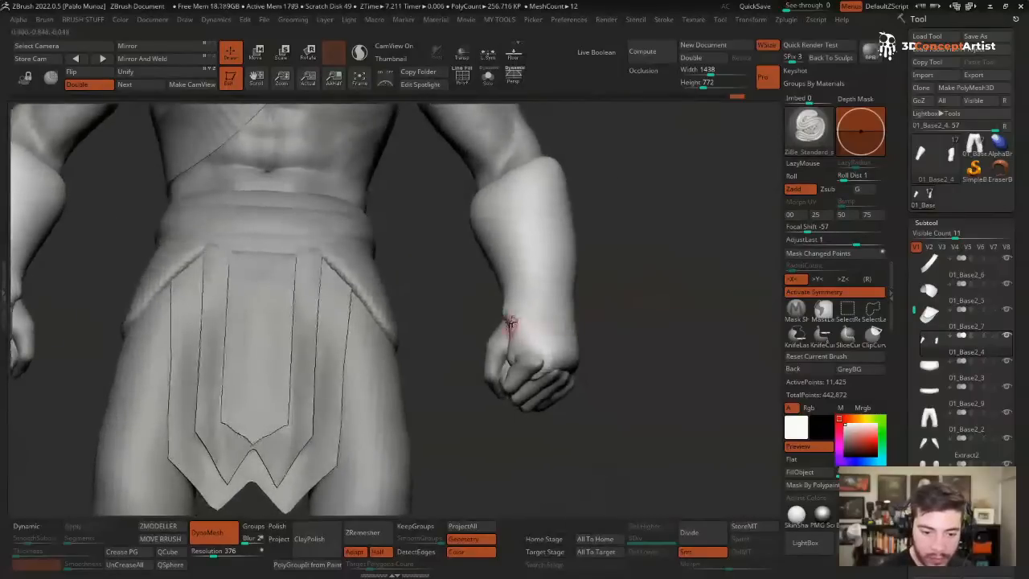
pyautogui.keyDown('shift'); pyautogui.moveTo(543, 368); pyautogui.dragTo(513, 344); pyautogui.keyUp('shift')
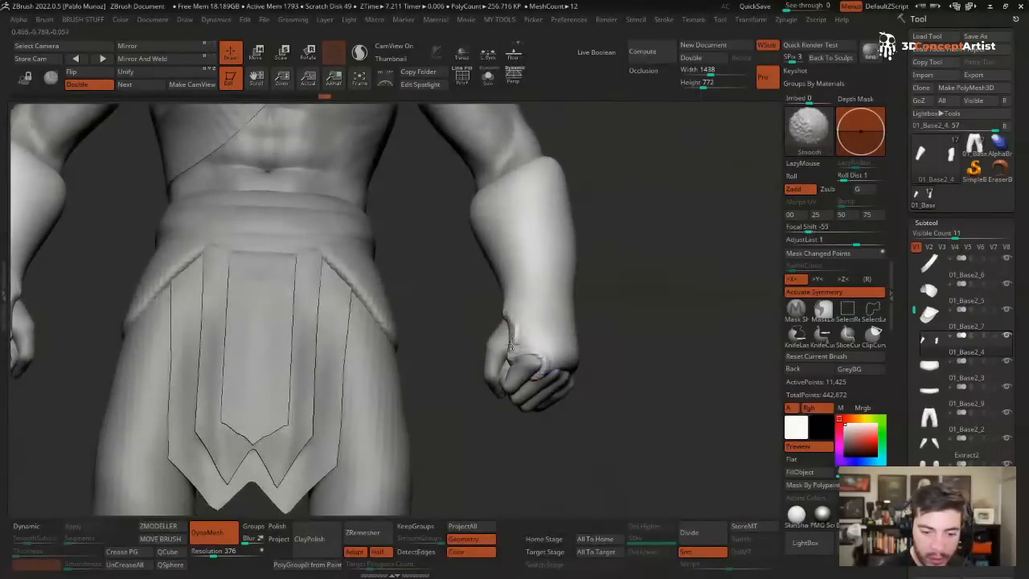
pyautogui.moveTo(643, 341); pyautogui.dragTo(587, 331)
pyautogui.moveTo(540, 371); pyautogui.dragTo(667, 386)
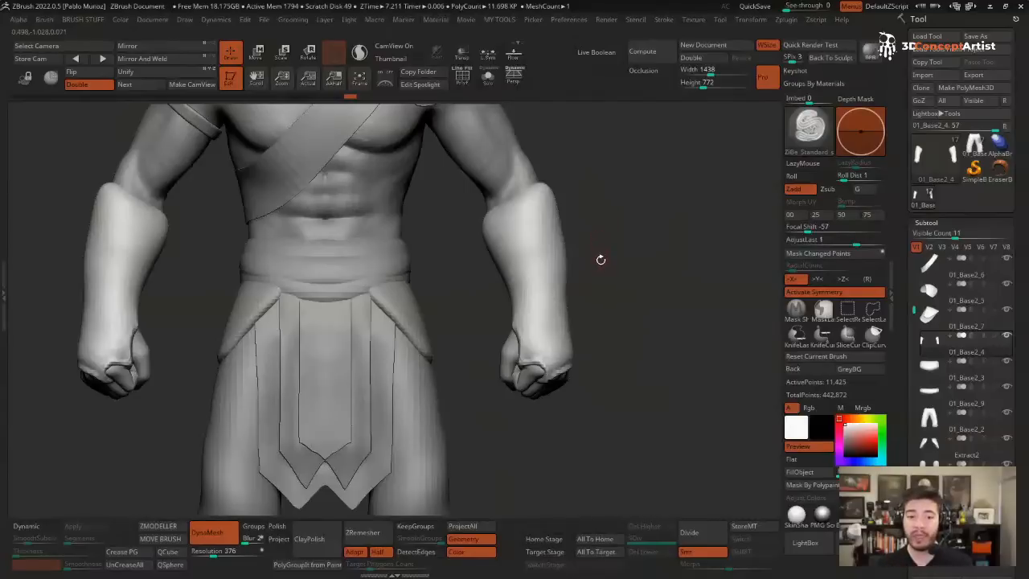
pyautogui.moveTo(632, 218)
pyautogui.keyDown('alt'); pyautogui.mouseDown()
pyautogui.moveTo(659, 230)
pyautogui.moveTo(624, 195)
pyautogui.moveTo(687, 239)
pyautogui.mouseUp(); pyautogui.keyUp('alt')
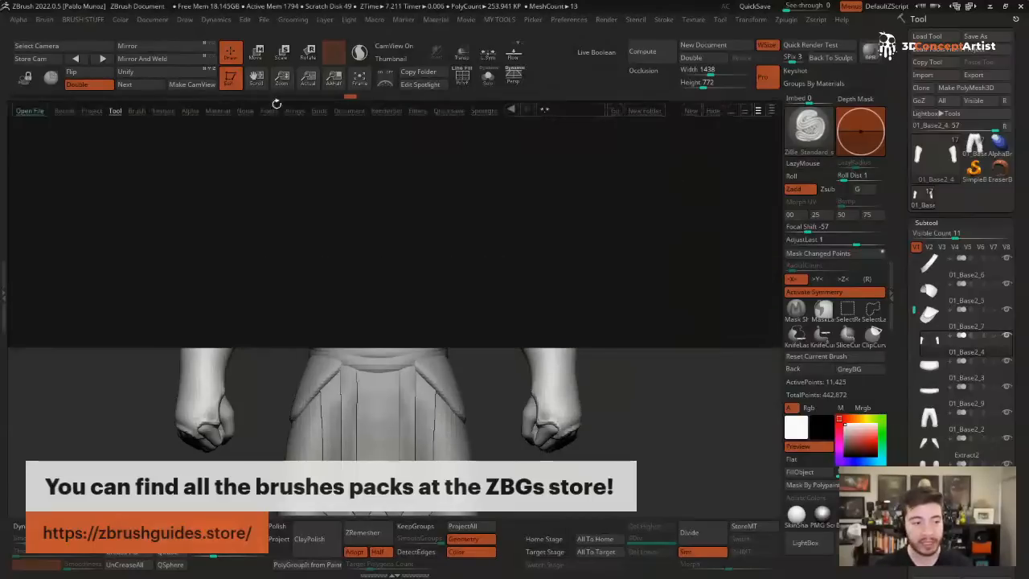
# - Browse the HRG_ZB folder of the brush library to locate the ZBie_Standard brush
pyautogui.click(136, 110)
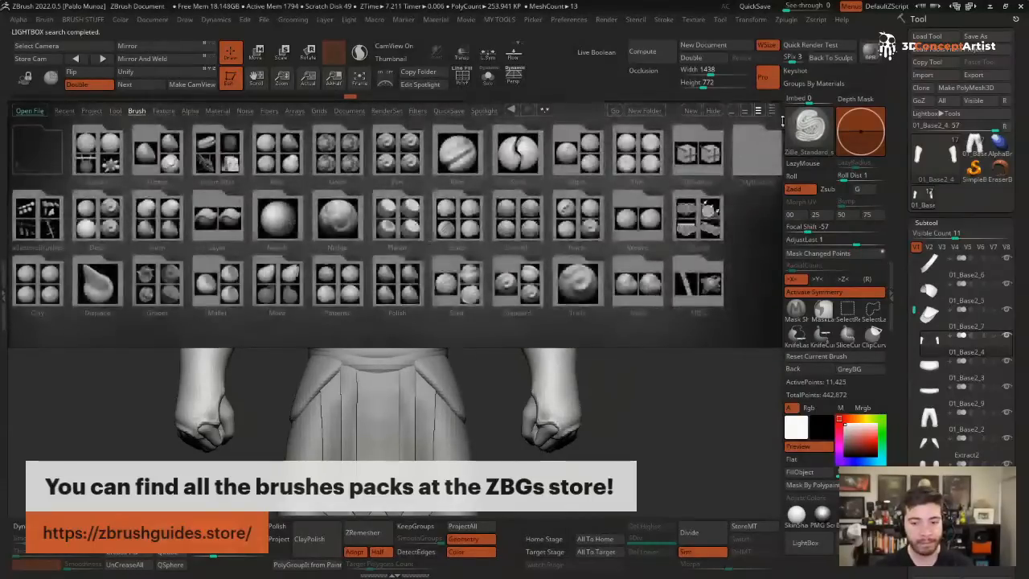
pyautogui.doubleClick(762, 145)
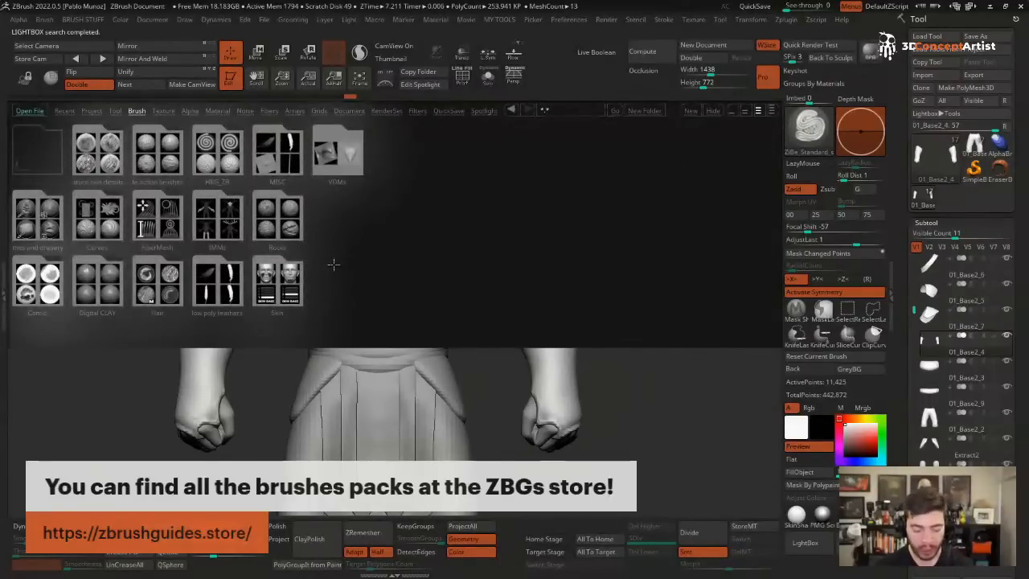
pyautogui.doubleClick(231, 156)
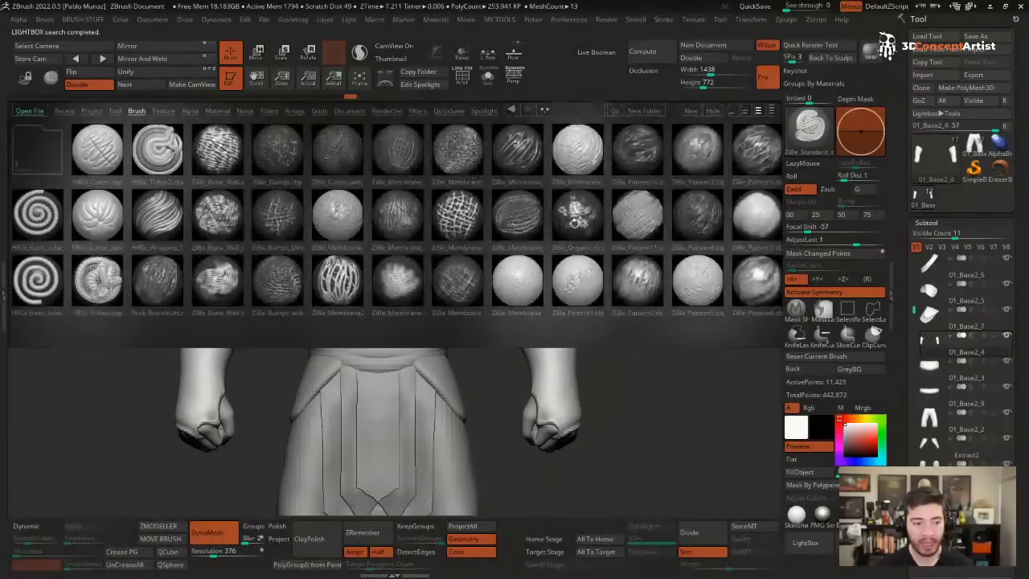
pyautogui.click(574, 224)
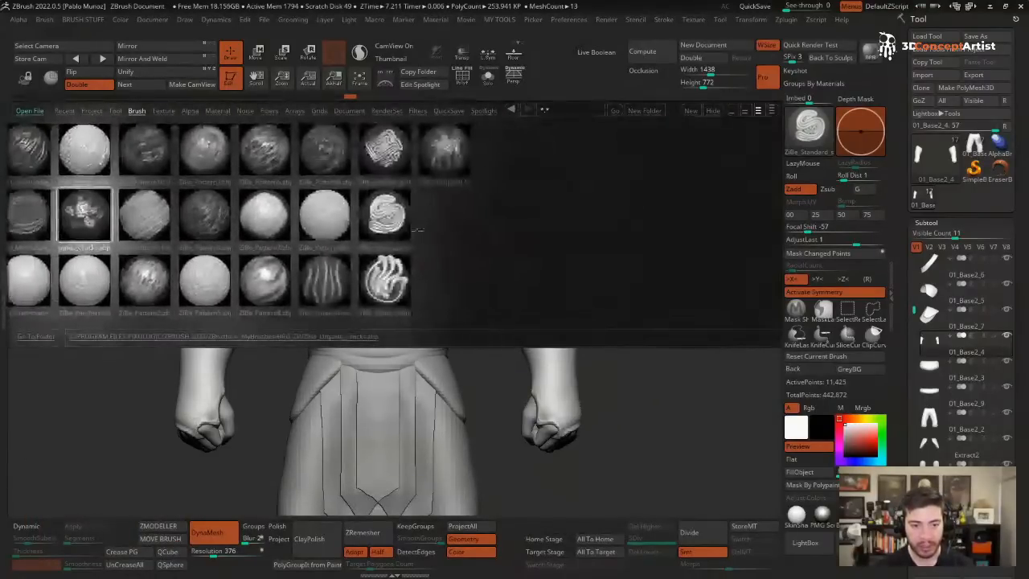
pyautogui.click(389, 228)
pyautogui.press(',')
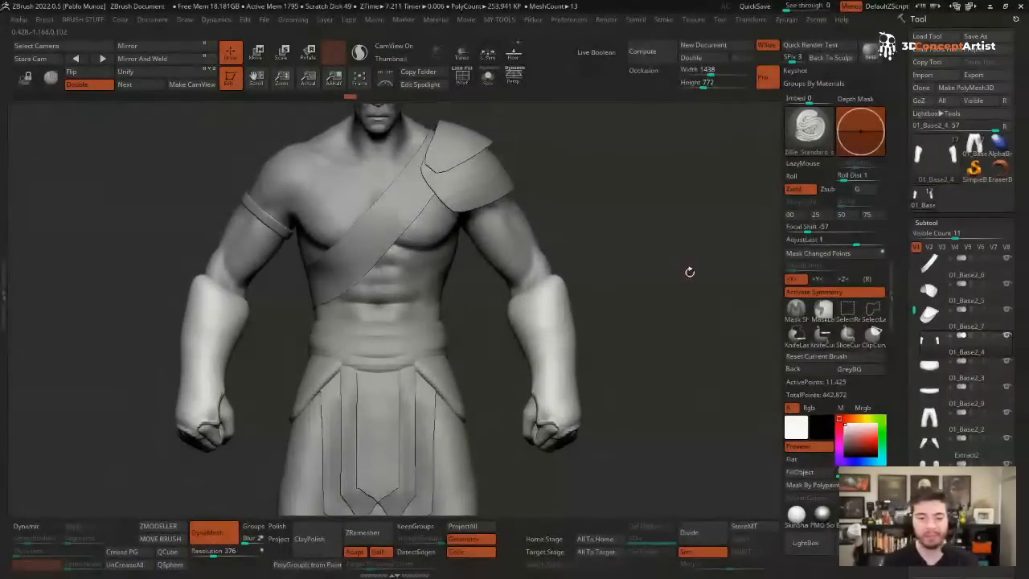
# - Switch to the Standard brush and try a stroke down the length of the forearm wraps
pyautogui.press('space')
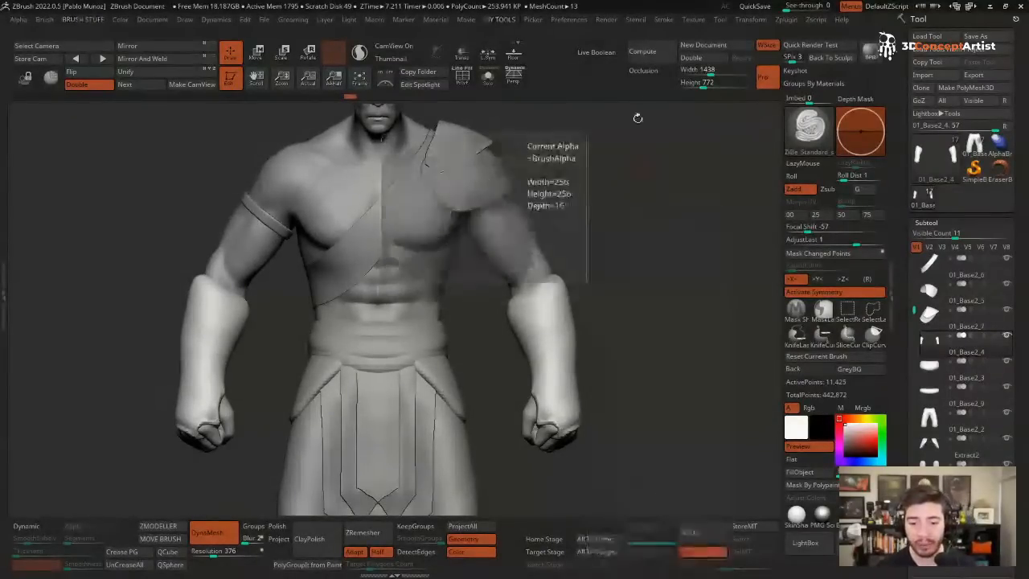
pyautogui.press('b')
pyautogui.press('s')
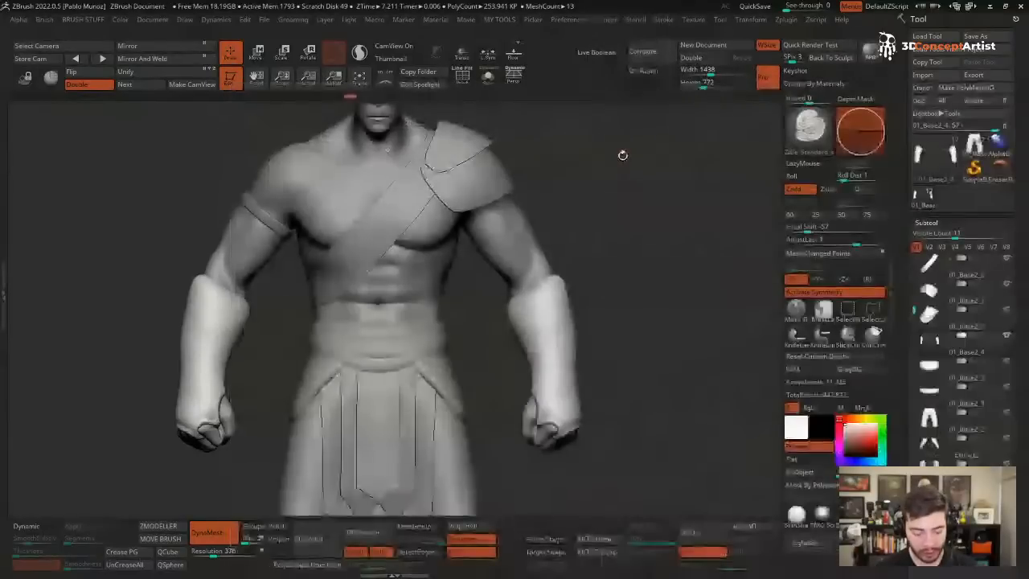
pyautogui.press('b')
pyautogui.press('s')
pyautogui.press('t')
pyautogui.press('space')
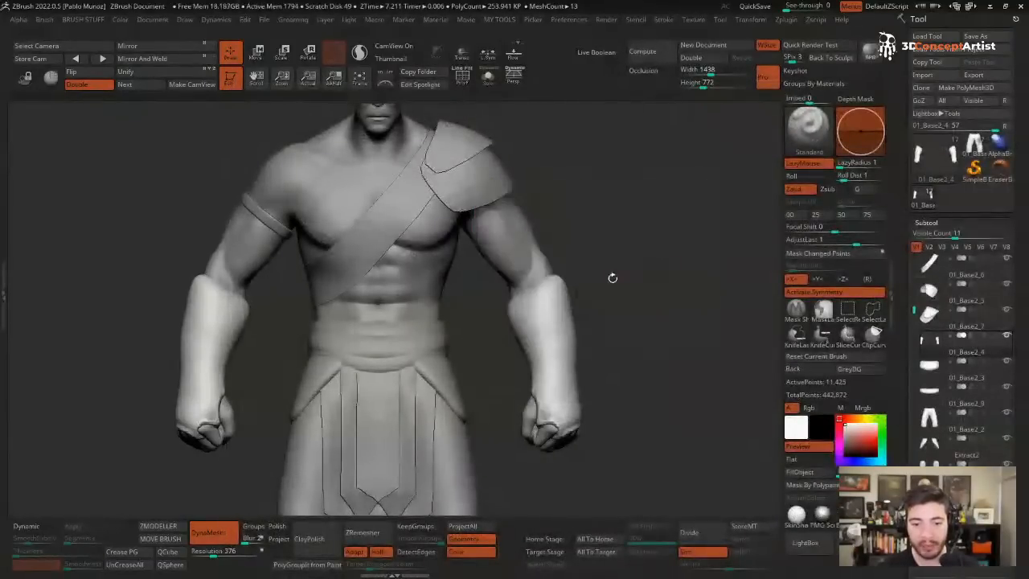
pyautogui.moveTo(555, 299); pyautogui.dragTo(540, 383)
pyautogui.hotkey('ctrl', 'z')
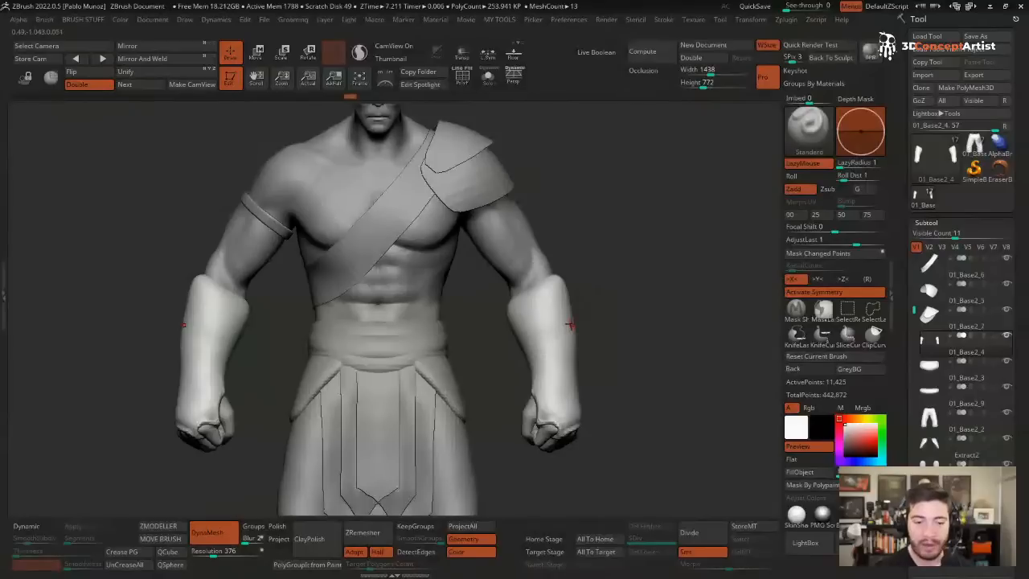
# - Build up the edge of the wraps' wrist openings beside the thumbs with the Standard brush
pyautogui.moveTo(571, 325)
pyautogui.keyDown('ctrl'); pyautogui.mouseDown(button='right')
pyautogui.moveTo(636, 329)
pyautogui.moveTo(636, 241)
pyautogui.moveTo(611, 261)
pyautogui.mouseUp(button='right'); pyautogui.keyUp('ctrl')
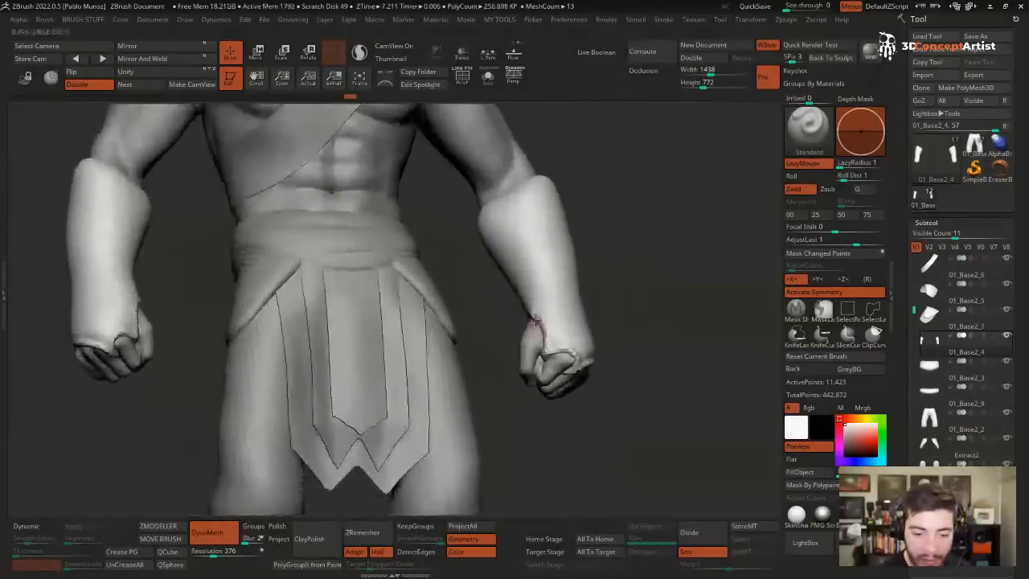
pyautogui.moveTo(533, 318); pyautogui.dragTo(552, 351)
pyautogui.moveTo(553, 351); pyautogui.dragTo(604, 367, button='right')
# - Set LazyRadius to 18 and sculpt a raised ridge along the side of the wraps from elbow to wrist
pyautogui.moveTo(696, 355); pyautogui.dragTo(707, 266, button='right')
pyautogui.write('18')
pyautogui.press('Return')
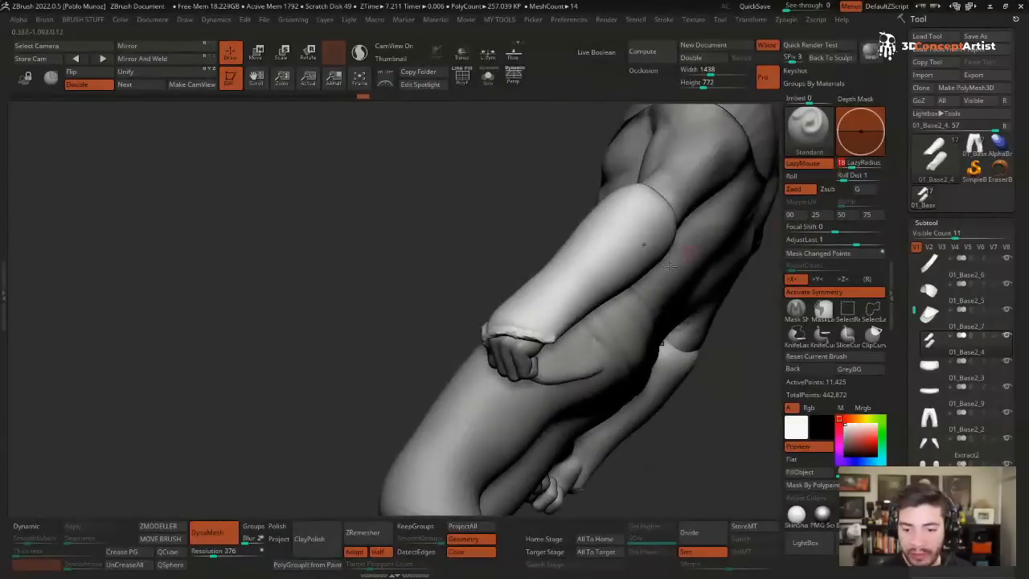
pyautogui.moveTo(675, 215); pyautogui.dragTo(558, 334)
pyautogui.press('shift')
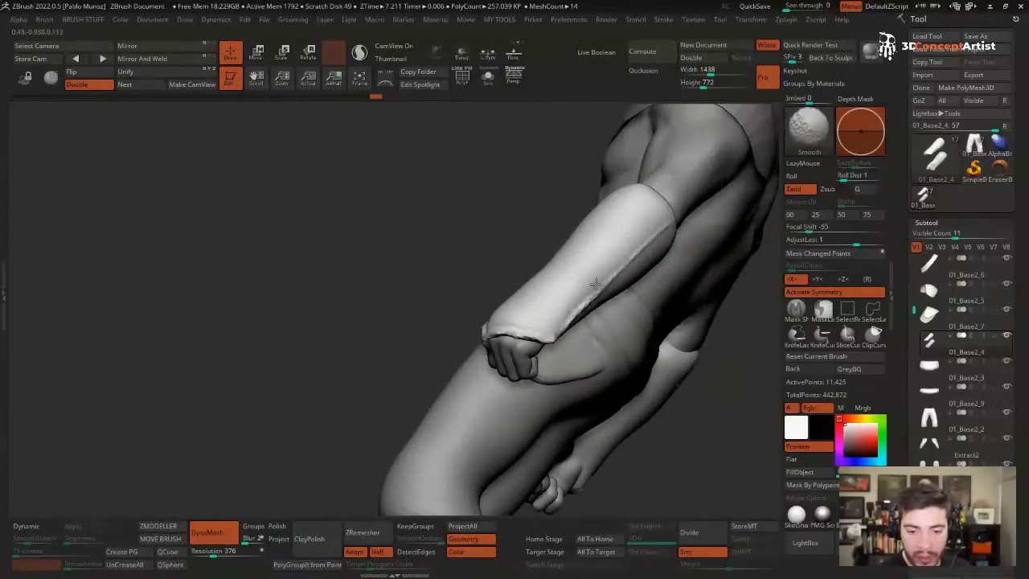
pyautogui.moveTo(550, 344)
pyautogui.mouseDown(button='right')
pyautogui.moveTo(642, 318)
pyautogui.moveTo(627, 293)
pyautogui.mouseUp(button='right')
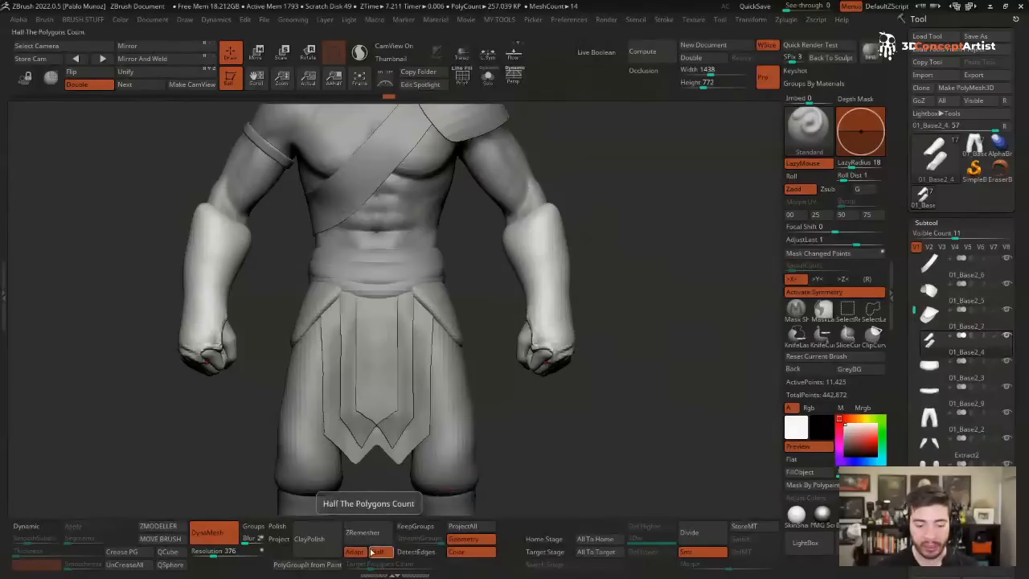
# - Show the wireframe and ZRemesh the forearm wraps with the Half option
pyautogui.press('shift')
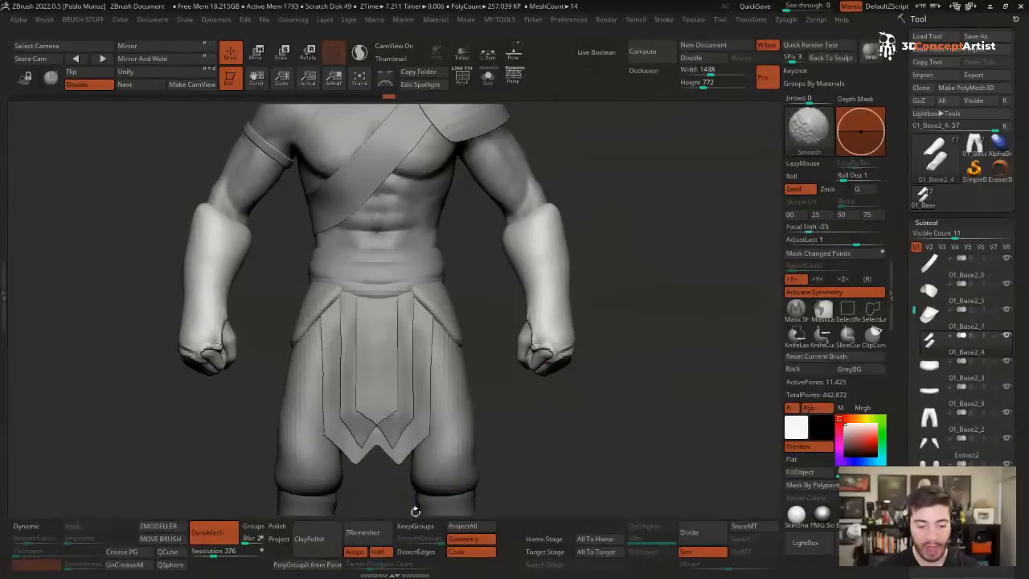
pyautogui.hotkey('shift', 'f')
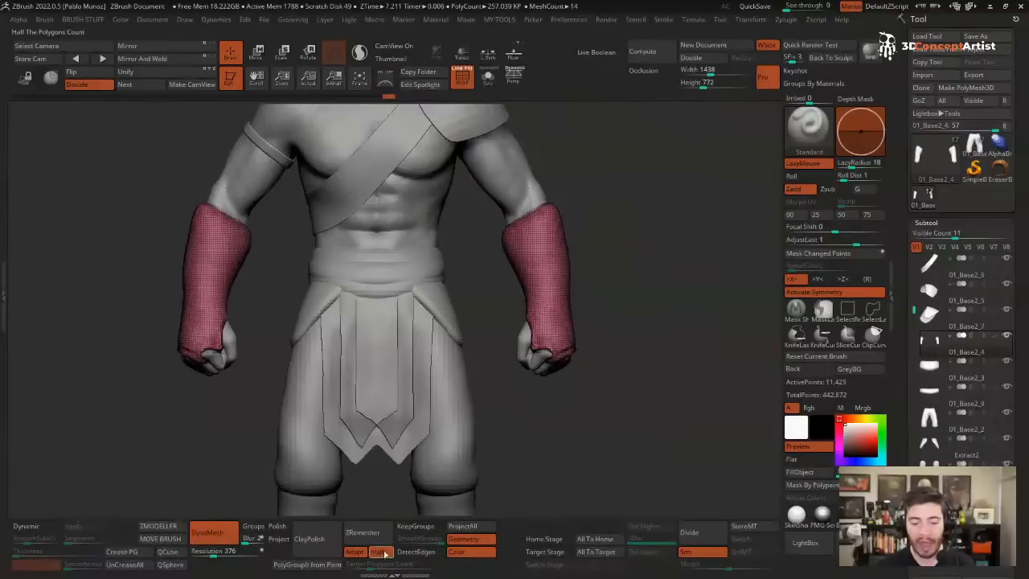
pyautogui.click(383, 534)
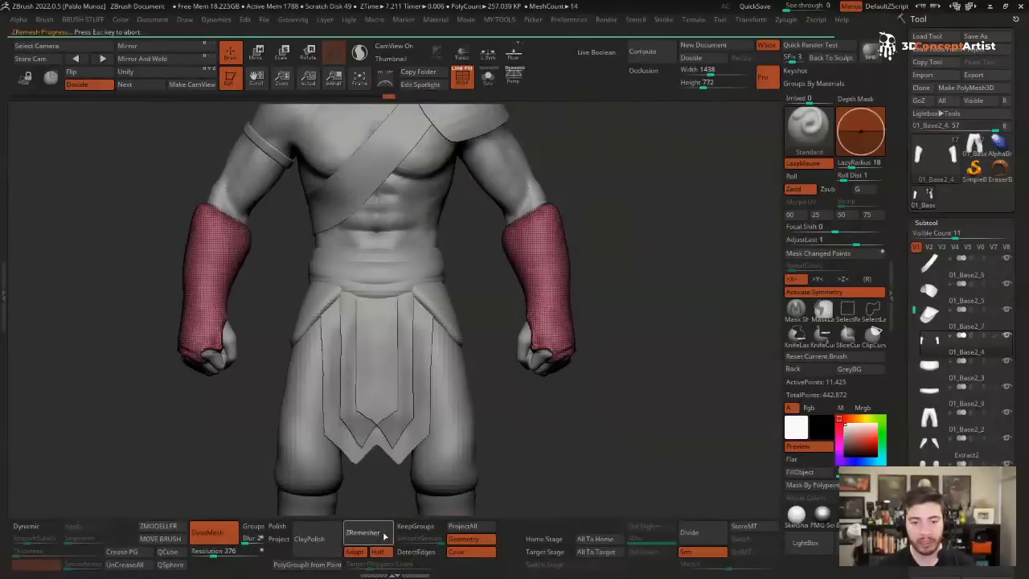
pyautogui.moveTo(612, 277)
pyautogui.mouseDown()
pyautogui.moveTo(707, 281)
pyautogui.moveTo(611, 279)
pyautogui.mouseUp()
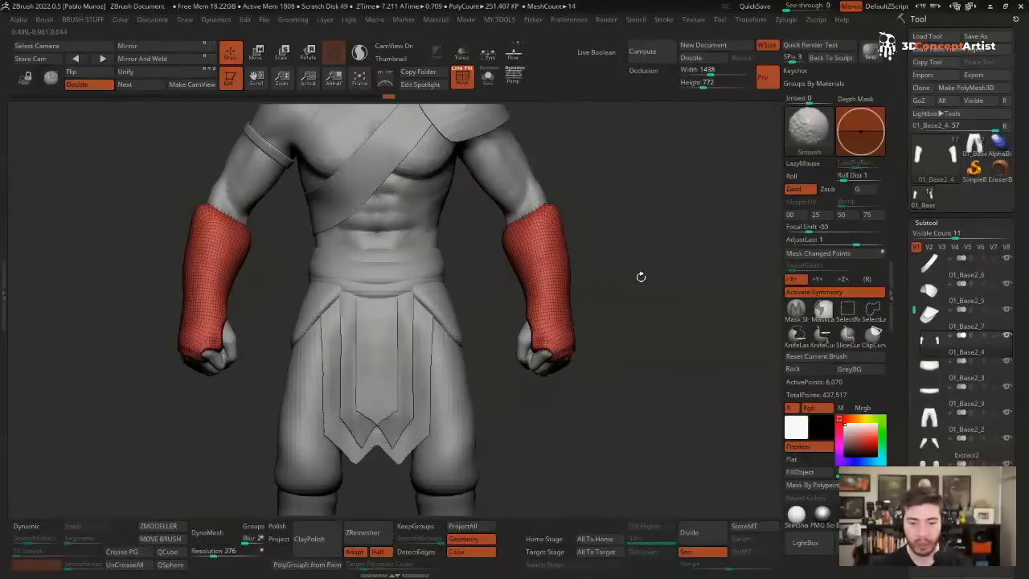
# - Subdivide the forearm wraps up to SDiv 4 and isolate them without the wireframe
pyautogui.keyDown('alt'); pyautogui.moveTo(617, 274); pyautogui.dragTo(657, 270); pyautogui.keyUp('alt')
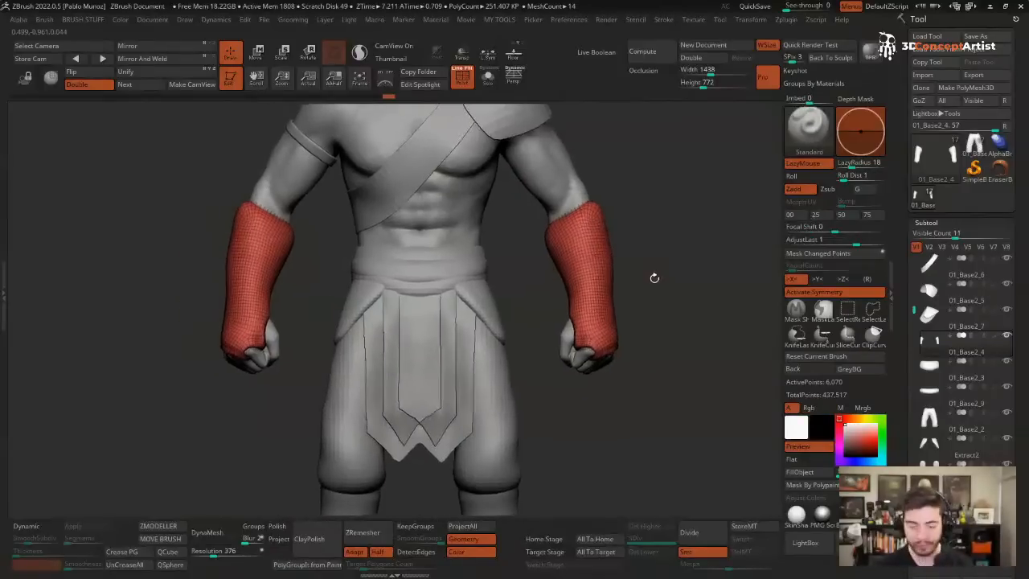
pyautogui.click(707, 532)
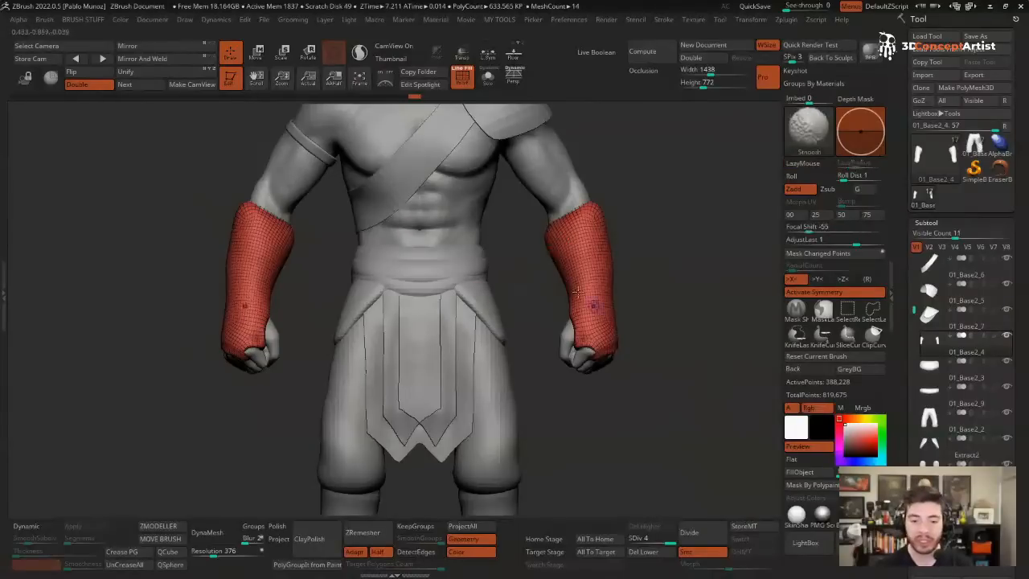
pyautogui.hotkey('shift', 'f')
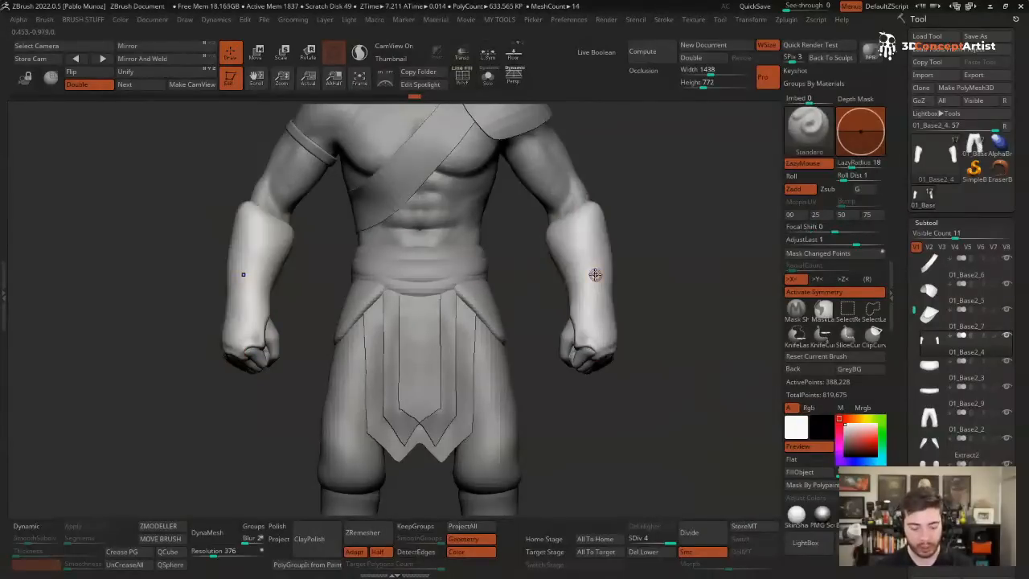
pyautogui.hotkey('alt', 's')
pyautogui.moveTo(584, 244)
pyautogui.mouseDown(button='right')
pyautogui.moveTo(643, 239)
pyautogui.moveTo(574, 245)
pyautogui.mouseUp(button='right')
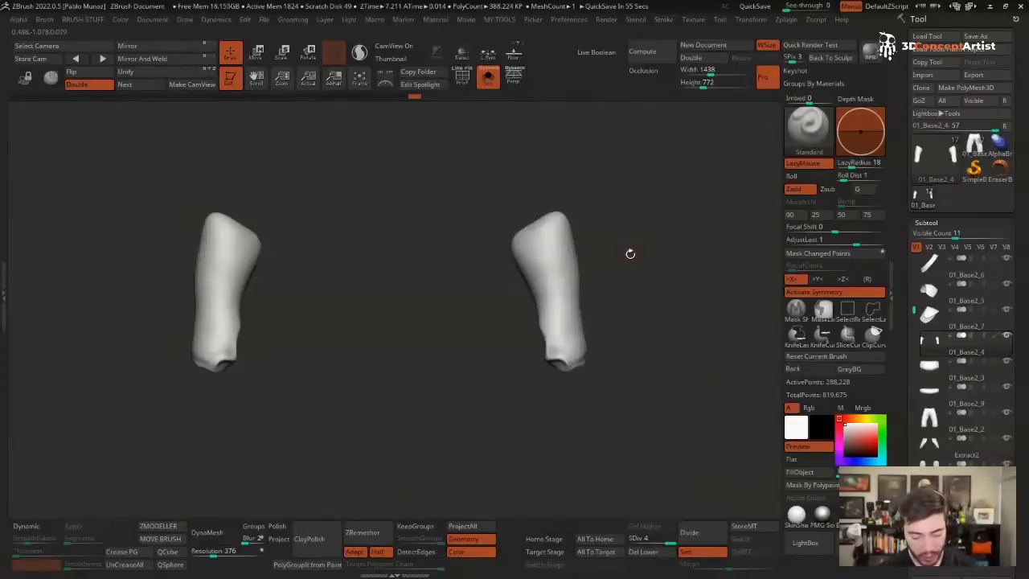
# - Try carving diagonal wrapped folds across the elbow end of the forearm wraps with the DamStandard brush
pyautogui.press('b')
pyautogui.press('d')
pyautogui.press('s')
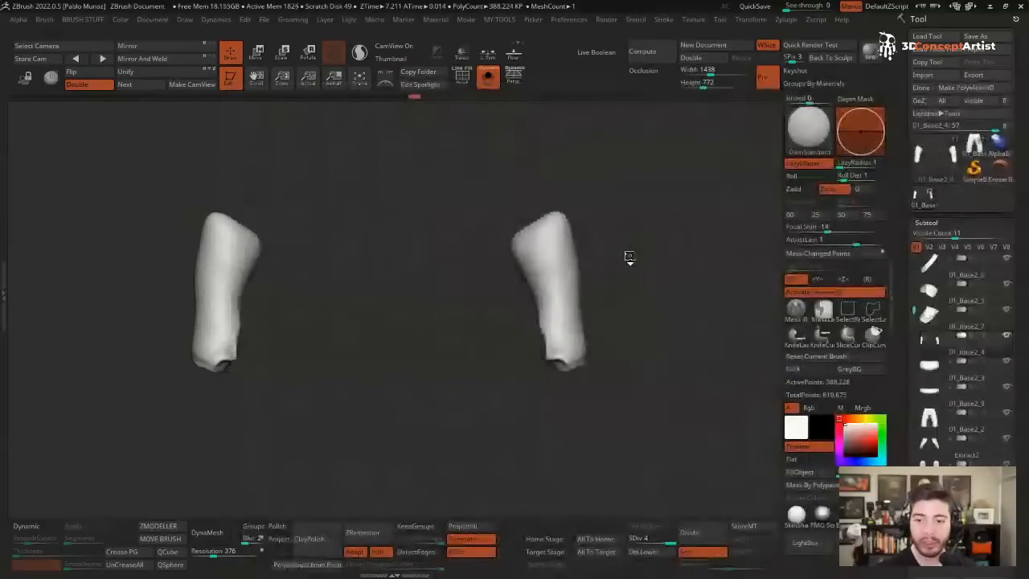
pyautogui.press('space')
pyautogui.keyDown('ctrl'); pyautogui.moveTo(643, 200); pyautogui.dragTo(609, 282, button='right'); pyautogui.keyUp('ctrl')
pyautogui.press('space')
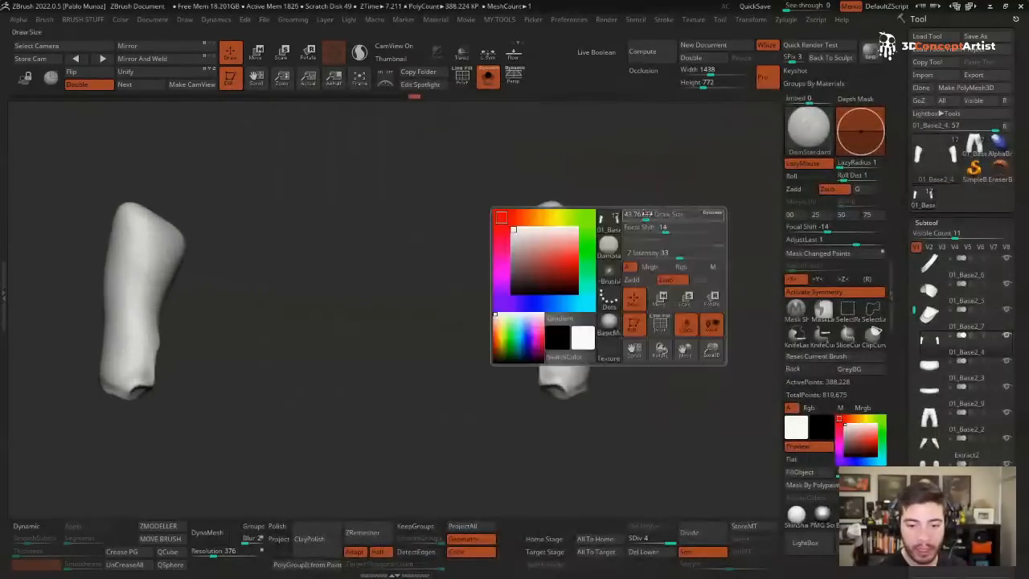
pyautogui.keyDown('ctrl'); pyautogui.moveTo(592, 238); pyautogui.dragTo(578, 232, button='right'); pyautogui.keyUp('ctrl')
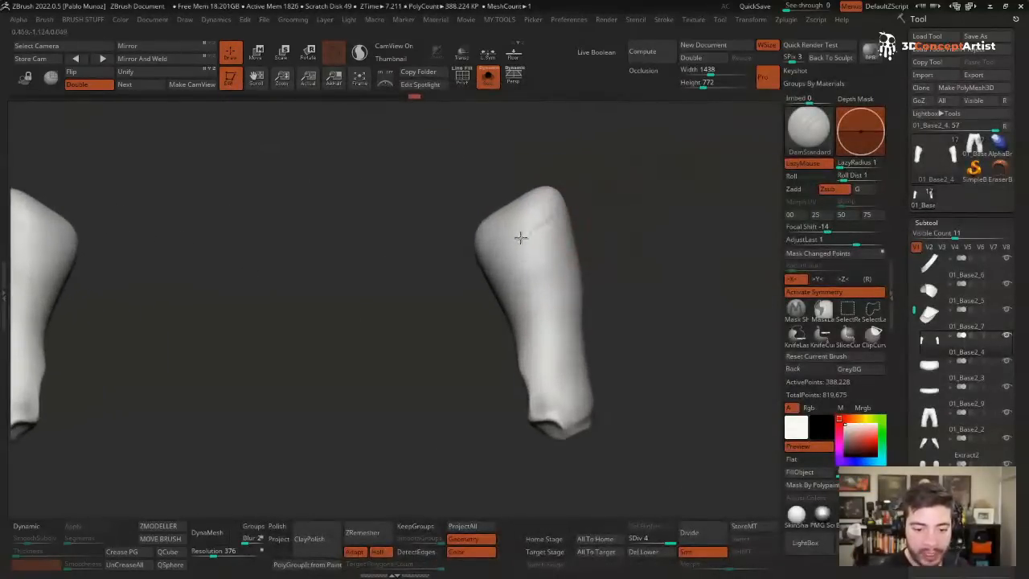
pyautogui.moveTo(508, 254)
pyautogui.mouseDown()
pyautogui.moveTo(560, 225)
pyautogui.moveTo(484, 275)
pyautogui.moveTo(571, 243)
pyautogui.moveTo(524, 265)
pyautogui.moveTo(533, 275)
pyautogui.moveTo(569, 257)
pyautogui.mouseUp()
pyautogui.moveTo(569, 264); pyautogui.dragTo(527, 291)
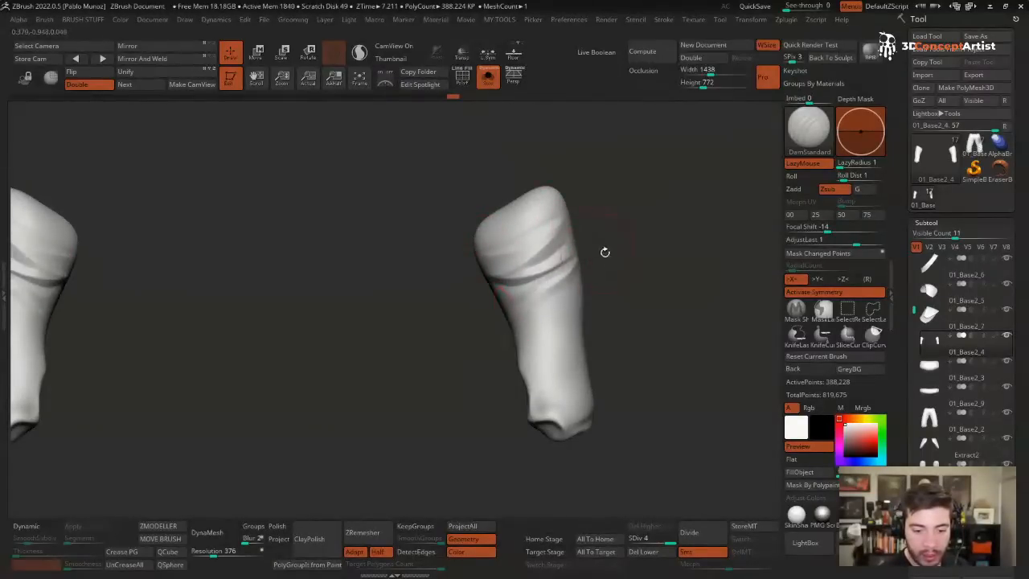
pyautogui.moveTo(603, 250)
pyautogui.mouseDown()
pyautogui.moveTo(631, 262)
pyautogui.moveTo(595, 275)
pyautogui.moveTo(624, 269)
pyautogui.mouseUp()
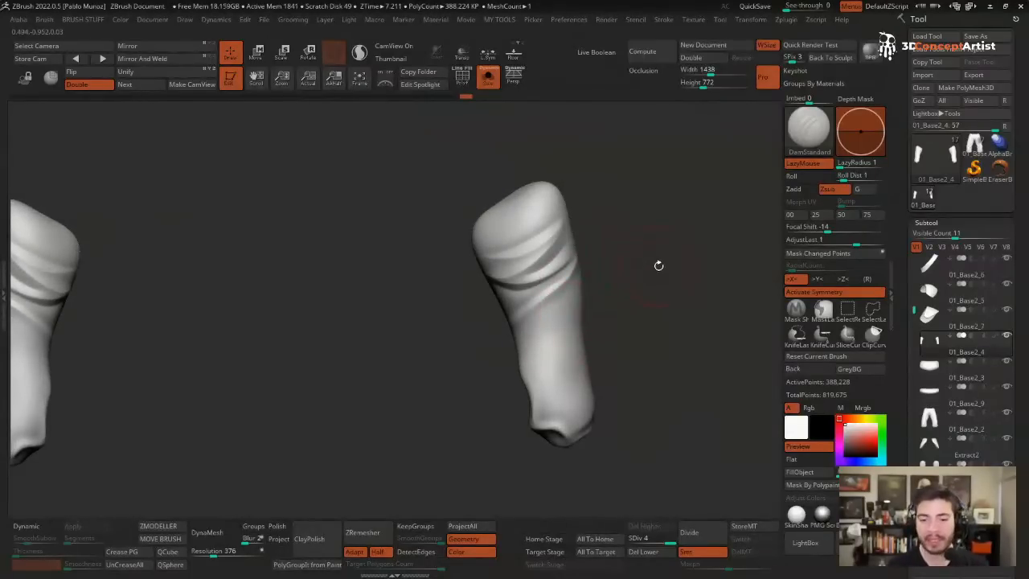
# - Undo the DamStandard fold strokes on the forearm wraps
pyautogui.hotkey('ctrl', 'z')
pyautogui.hotkey('ctrl', 'z')
pyautogui.hotkey('ctrl', 'z')
pyautogui.hotkey('ctrl', 'z')
pyautogui.hotkey('ctrl', 'z')
pyautogui.hotkey('ctrl', 'z')
pyautogui.hotkey('ctrl', 'z')
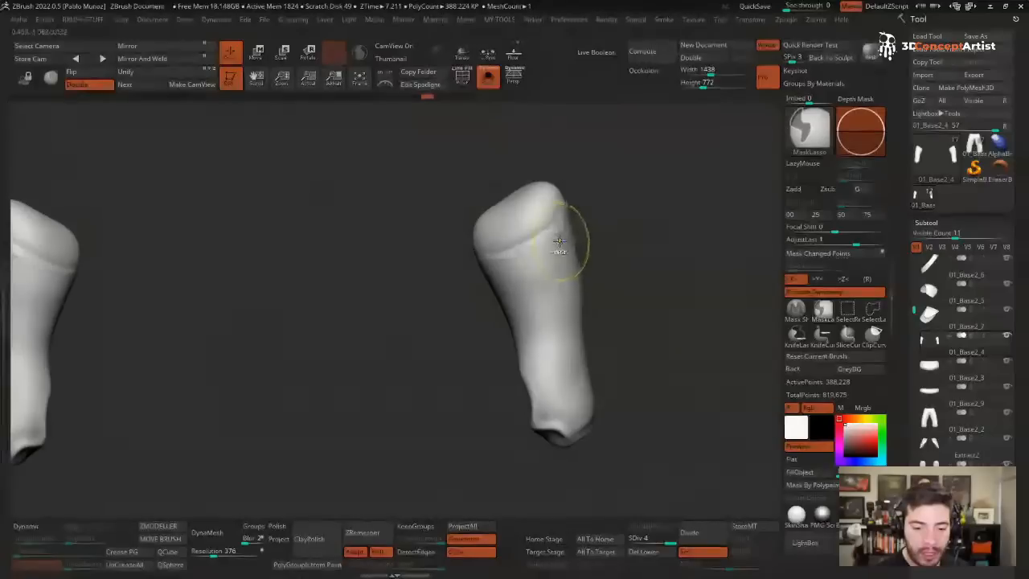
pyautogui.hotkey('ctrl', 'z')
# - Try carving lengthwise grooves down the forearm wraps, and bring the rest of the figure back into view
pyautogui.moveTo(533, 227)
pyautogui.mouseDown()
pyautogui.moveTo(548, 341)
pyautogui.moveTo(548, 205)
pyautogui.moveTo(564, 369)
pyautogui.mouseUp()
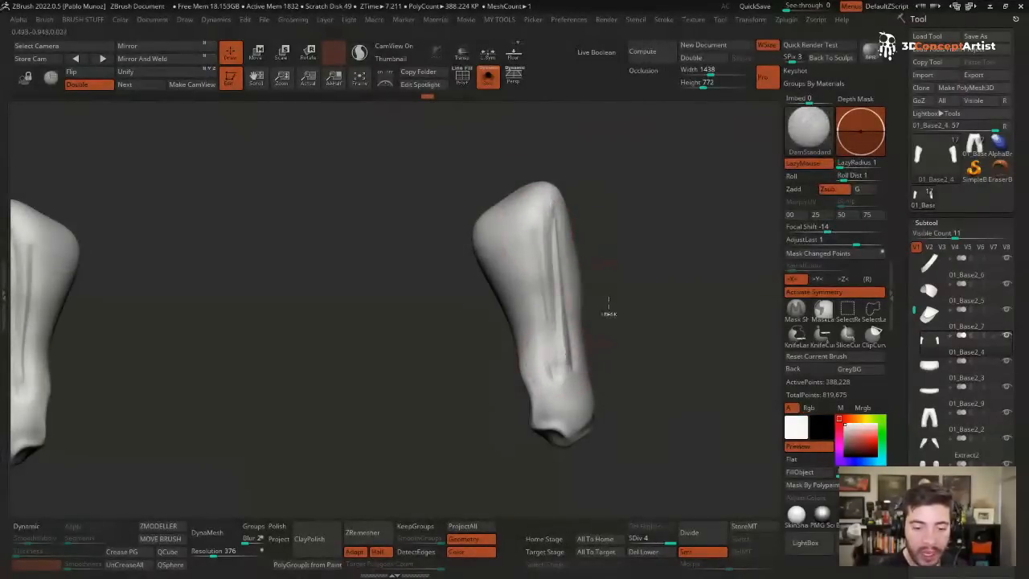
pyautogui.keyDown('ctrl'); pyautogui.keyDown('shift'); pyautogui.click(608, 301); pyautogui.keyUp('shift'); pyautogui.keyUp('ctrl')
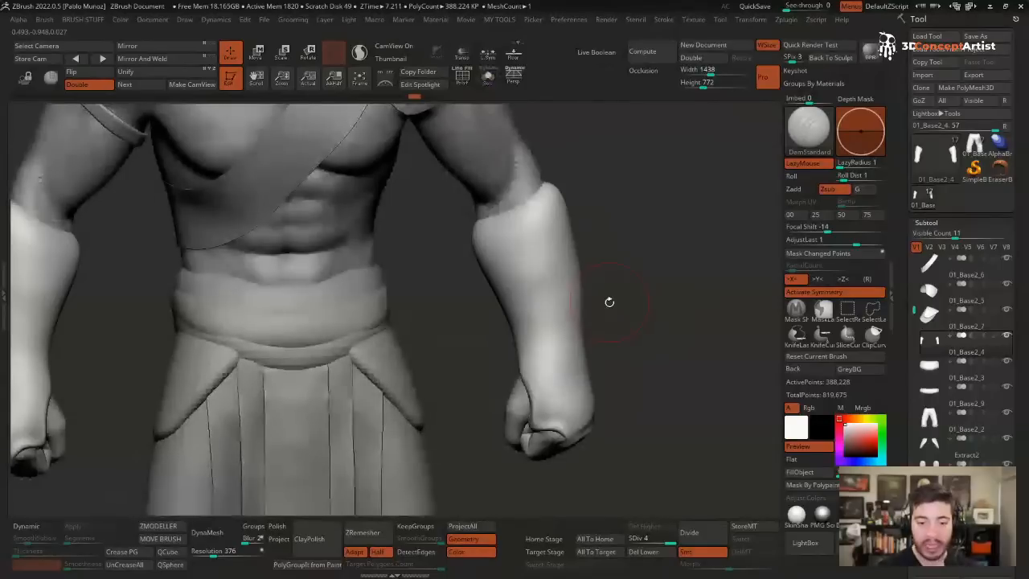
pyautogui.moveTo(608, 301); pyautogui.dragTo(613, 209)
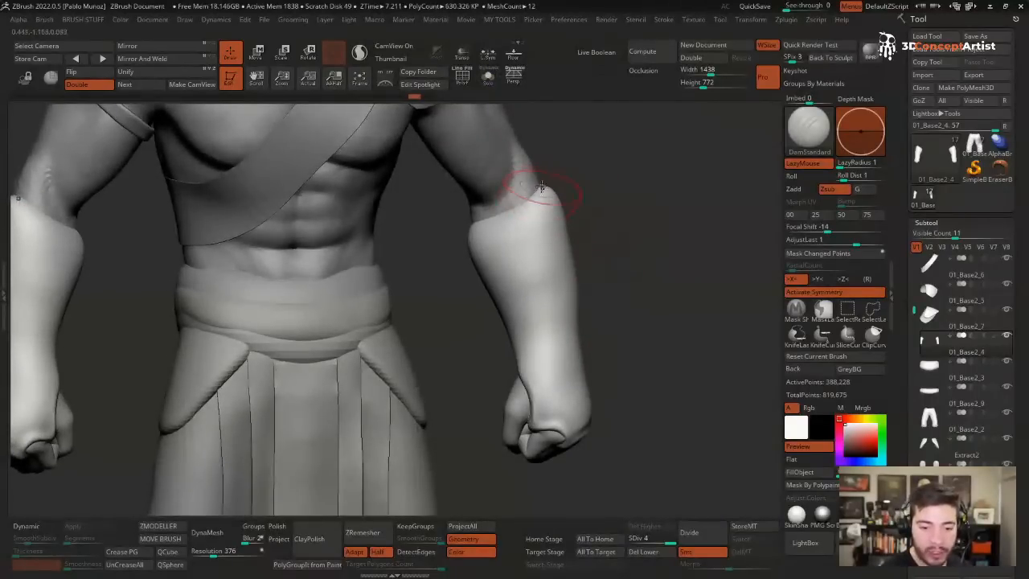
# - Try carving DamStandard folds around the wraps near the elbow and radiating folds beside the wrist opening
pyautogui.moveTo(521, 231)
pyautogui.mouseDown()
pyautogui.moveTo(517, 254)
pyautogui.moveTo(553, 230)
pyautogui.moveTo(504, 265)
pyautogui.moveTo(566, 284)
pyautogui.moveTo(527, 292)
pyautogui.mouseUp()
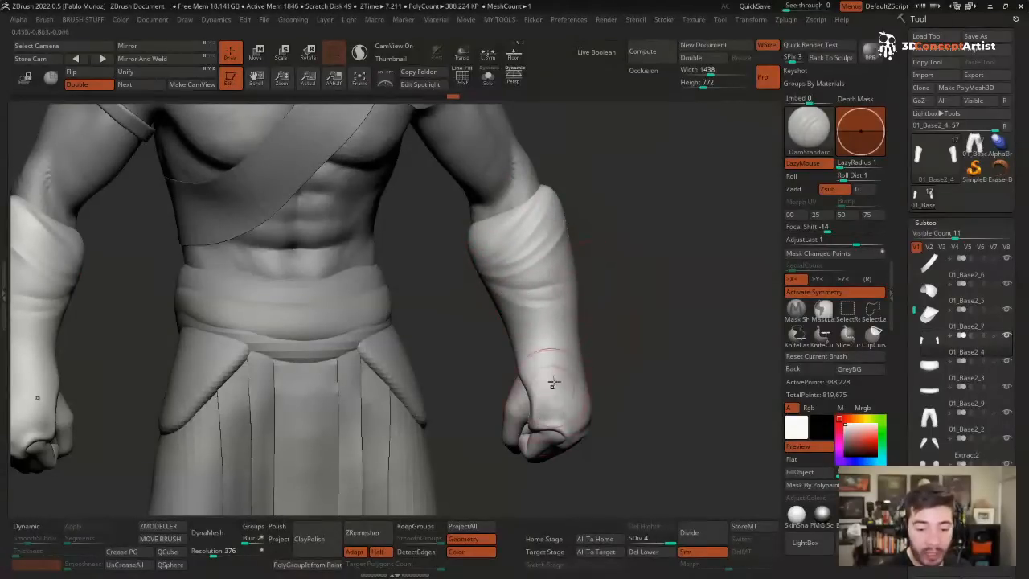
pyautogui.moveTo(534, 422); pyautogui.dragTo(565, 425)
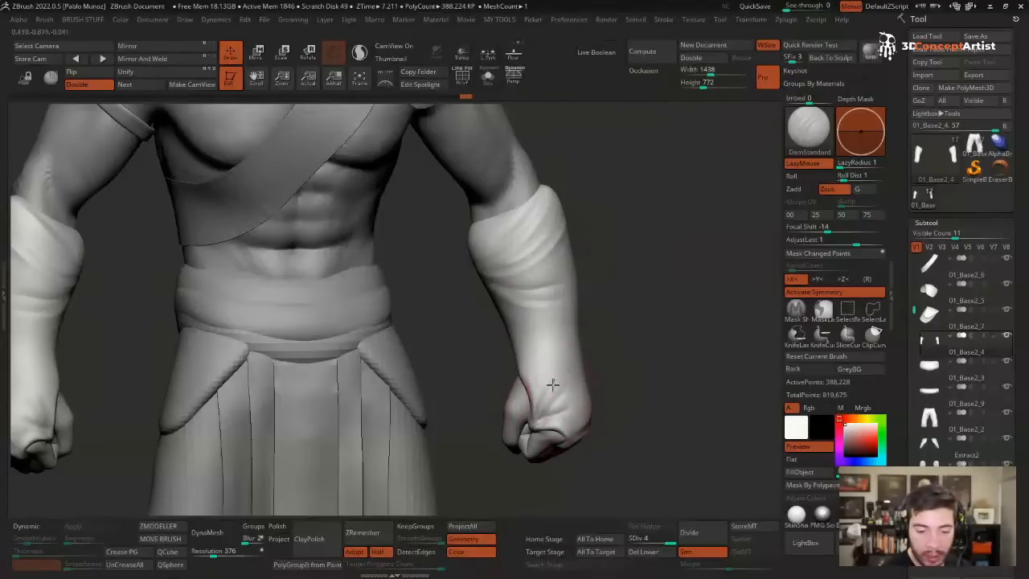
pyautogui.moveTo(551, 384)
pyautogui.mouseDown()
pyautogui.moveTo(573, 407)
pyautogui.moveTo(545, 379)
pyautogui.mouseUp()
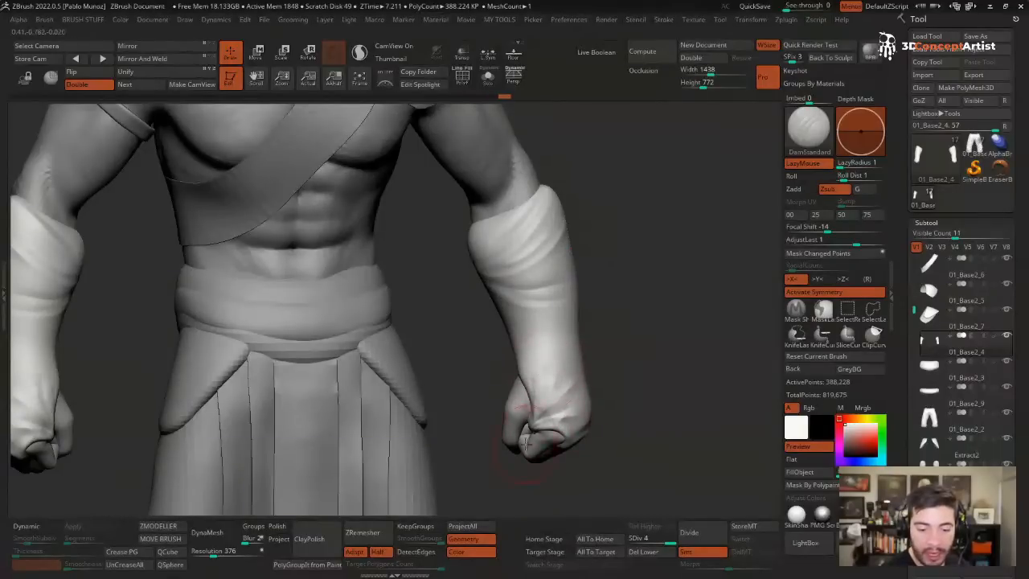
pyautogui.moveTo(524, 441); pyautogui.dragTo(569, 405)
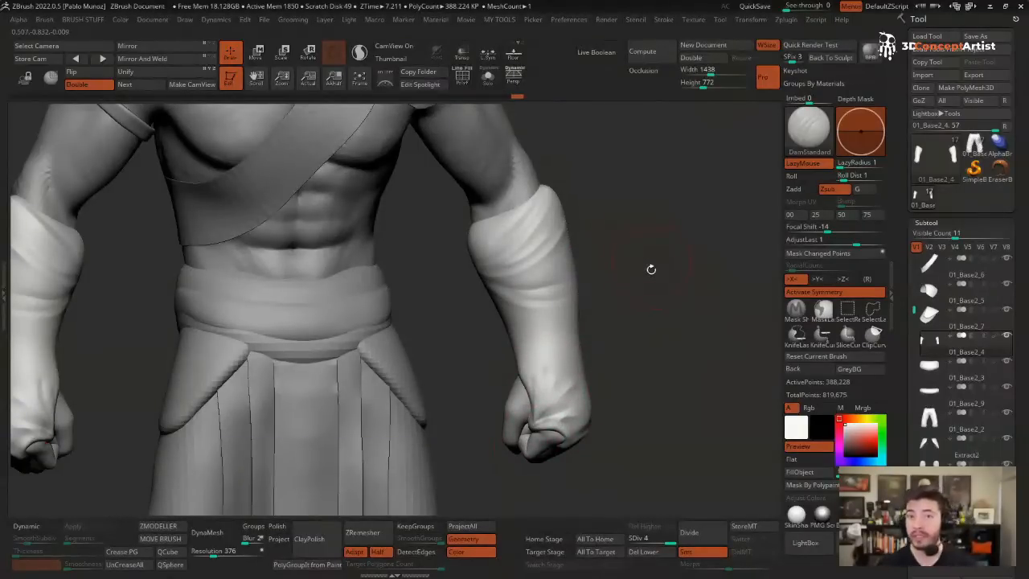
pyautogui.press('ctrl')
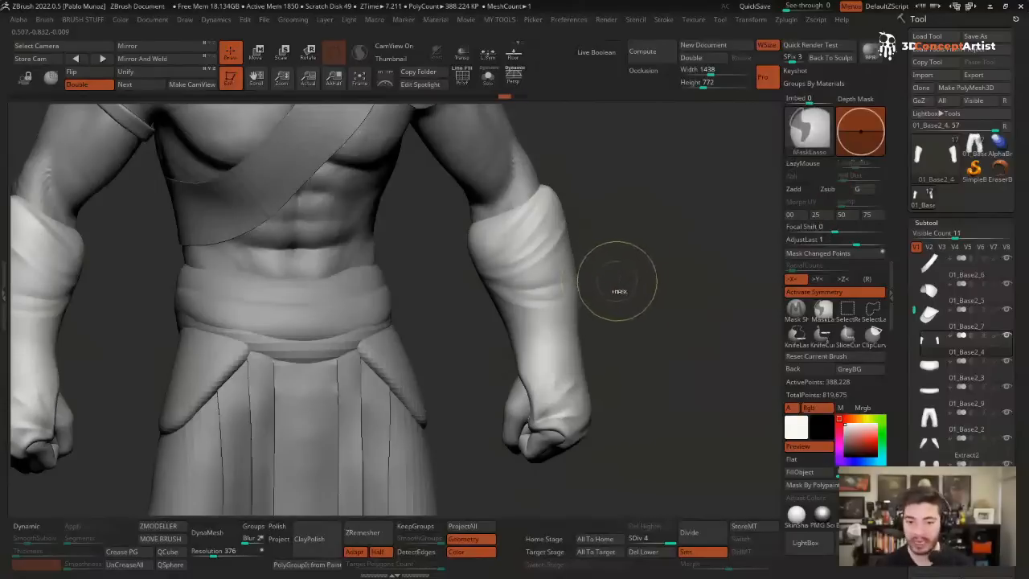
# - Undo the elbow and wrist folds on the forearm wraps
pyautogui.hotkey('ctrl', 'z')
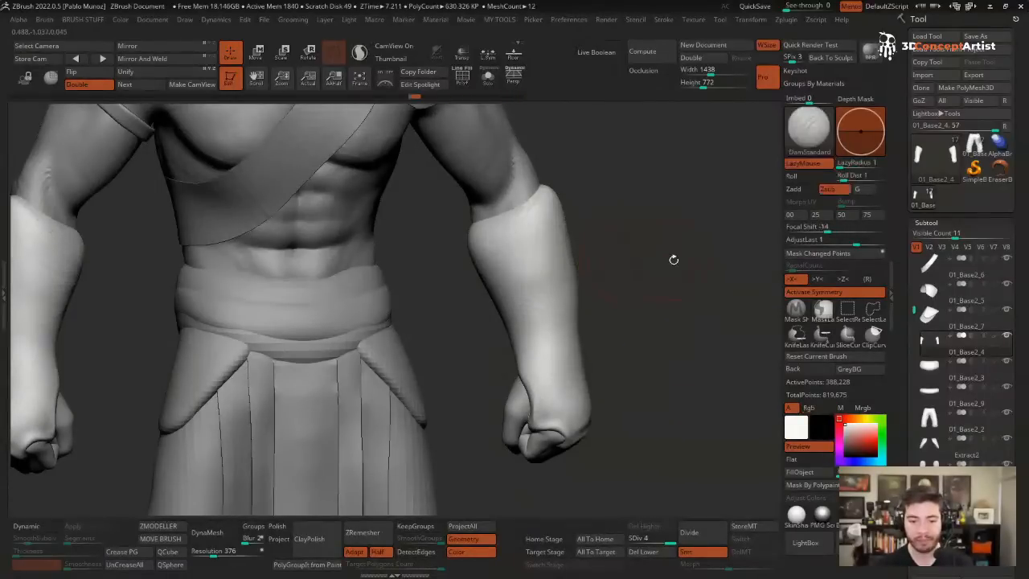
pyautogui.hotkey('ctrl', 'z')
pyautogui.hotkey('ctrl', 'z')
# - Load the Compression_Folds brush from the custom clothing brush folder and isolate the forearm wraps
pyautogui.keyDown('alt'); pyautogui.moveTo(630, 232); pyautogui.dragTo(638, 247); pyautogui.keyUp('alt')
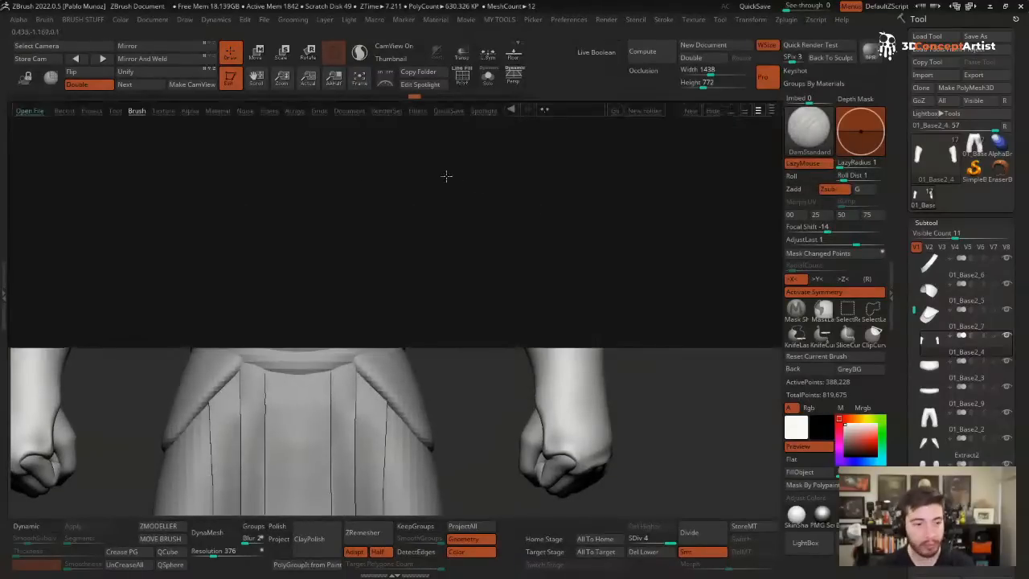
pyautogui.doubleClick(46, 153)
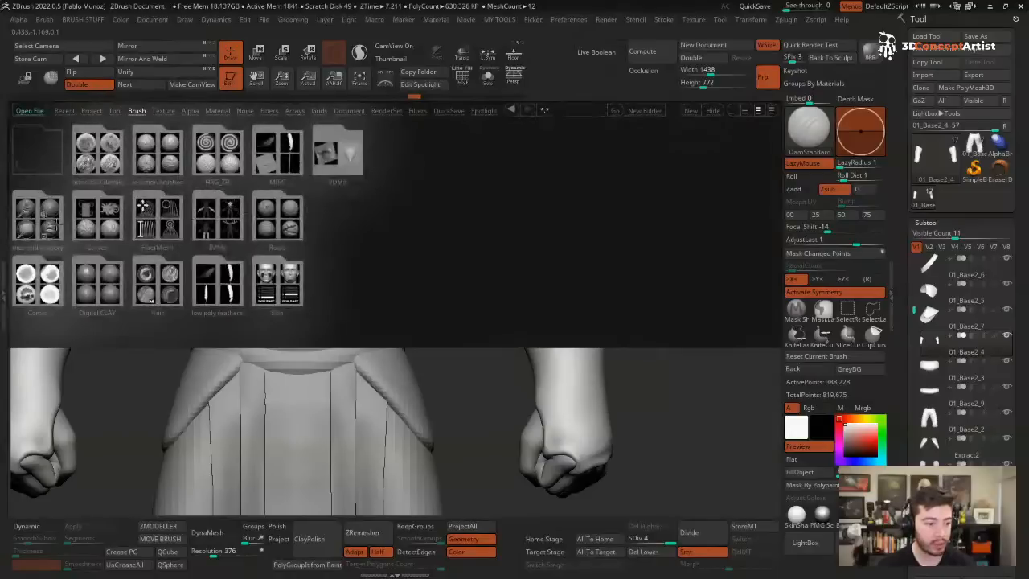
pyautogui.doubleClick(40, 219)
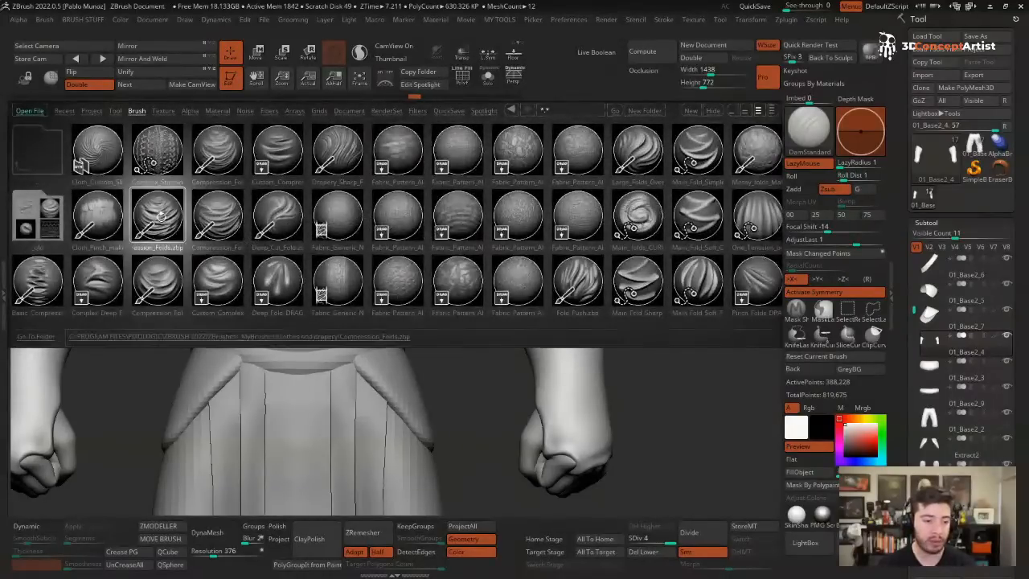
pyautogui.doubleClick(159, 215)
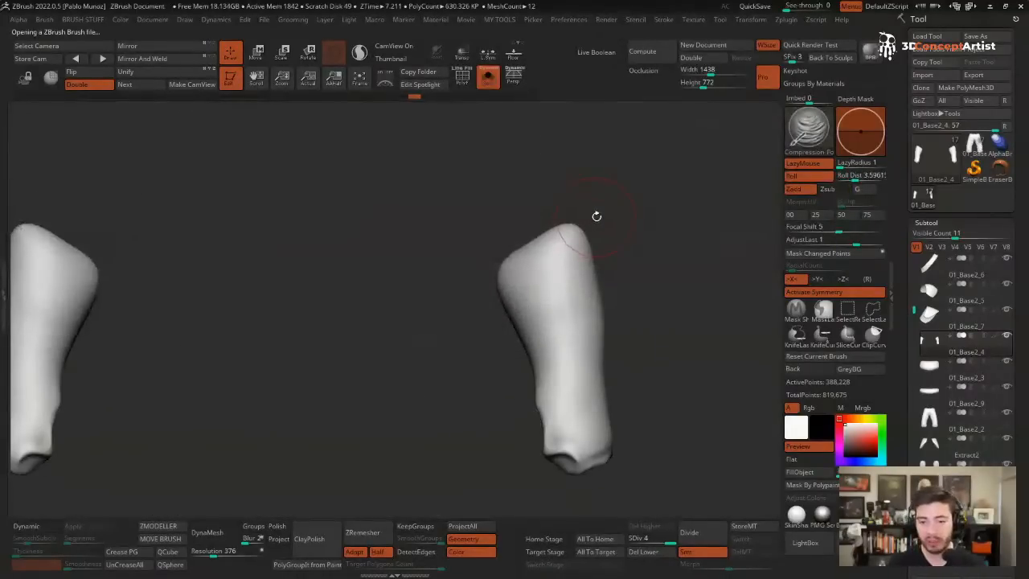
pyautogui.rightClick(622, 193)
pyautogui.moveTo(624, 185); pyautogui.dragTo(640, 209)
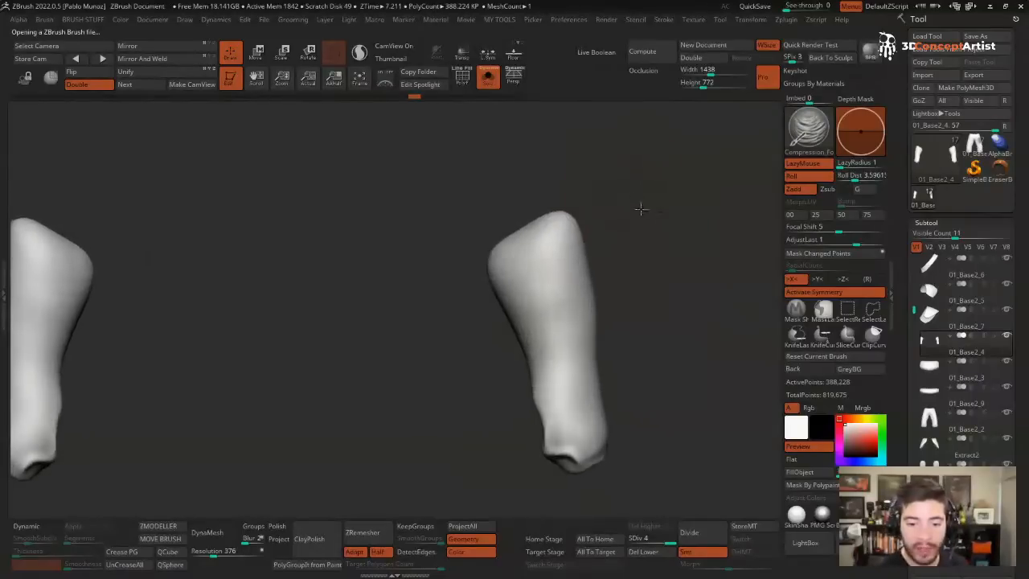
# - Try two Compression_Folds strokes across the elbow end of the wraps and undo them
pyautogui.moveTo(506, 277); pyautogui.dragTo(580, 233)
pyautogui.moveTo(507, 302); pyautogui.dragTo(600, 275)
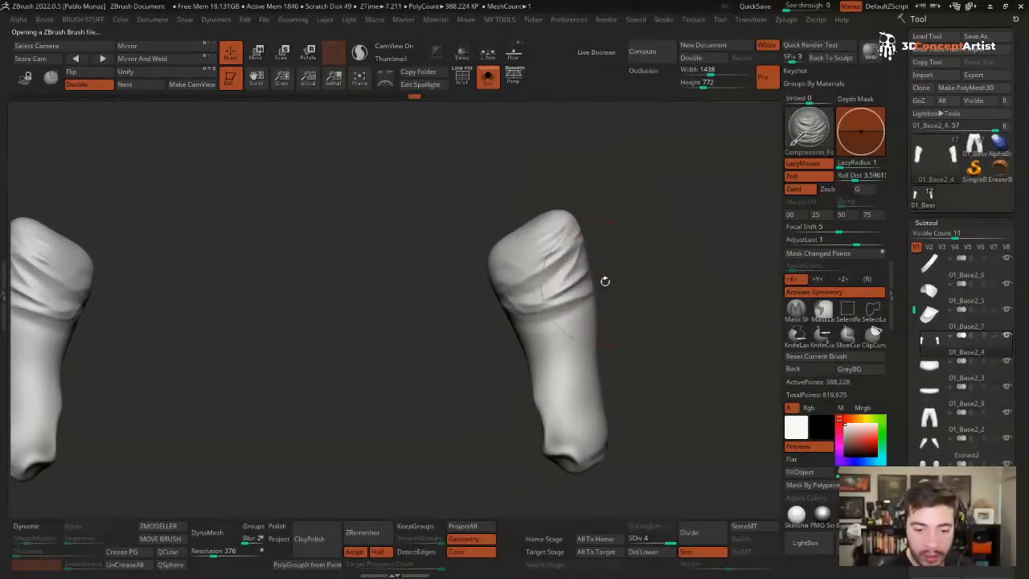
pyautogui.hotkey('ctrl', 'z')
pyautogui.hotkey('ctrl', 'z')
# - Sculpt slanted compression folds around the wraps from below the elbow to mid-forearm
pyautogui.moveTo(562, 238); pyautogui.dragTo(514, 276)
pyautogui.moveTo(511, 291)
pyautogui.mouseDown()
pyautogui.moveTo(557, 280)
pyautogui.moveTo(489, 342)
pyautogui.mouseUp()
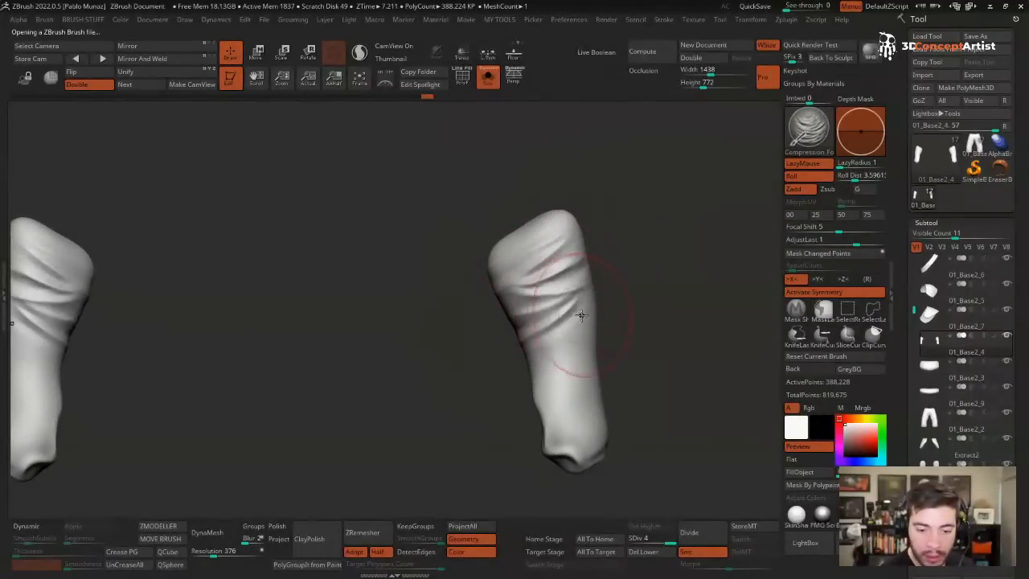
pyautogui.moveTo(550, 365); pyautogui.dragTo(587, 330)
pyautogui.moveTo(624, 418); pyautogui.dragTo(555, 444, button='right')
pyautogui.rightClick(555, 443)
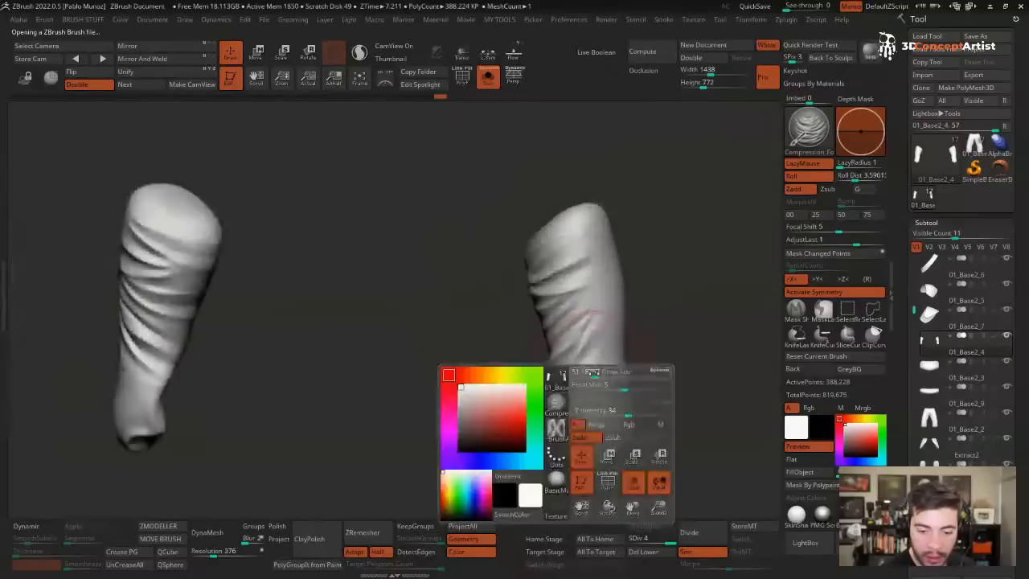
pyautogui.moveTo(563, 374)
pyautogui.mouseDown()
pyautogui.moveTo(623, 307)
pyautogui.moveTo(573, 327)
pyautogui.moveTo(599, 328)
pyautogui.mouseUp()
pyautogui.rightClick(644, 332)
pyautogui.moveTo(649, 306)
pyautogui.keyDown('alt'); pyautogui.mouseDown(button='right')
pyautogui.moveTo(640, 276)
pyautogui.moveTo(590, 337)
pyautogui.mouseUp(button='right'); pyautogui.keyUp('alt')
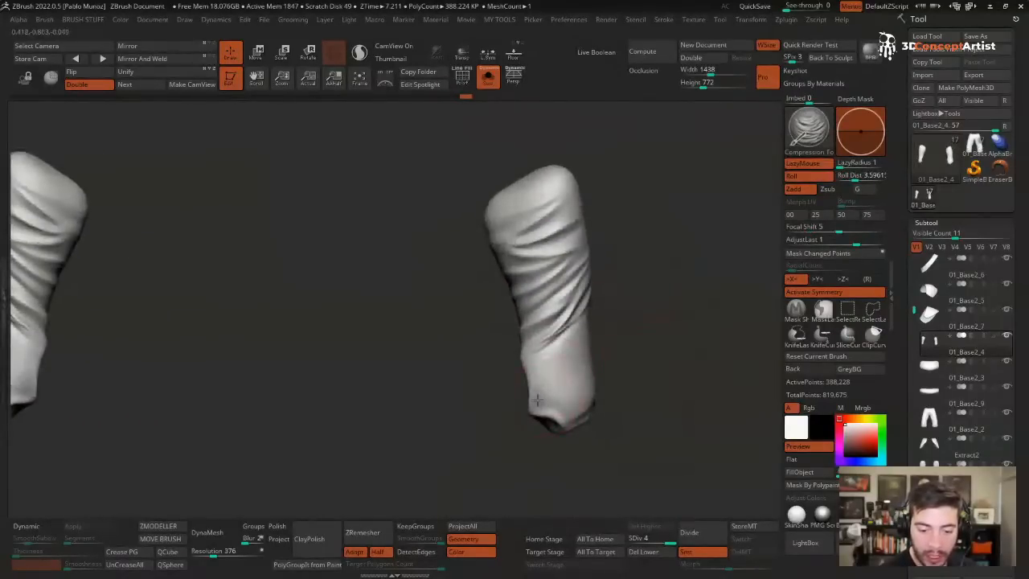
# - Extend the compression folds to the wrist and around the remaining sides of the forearm wraps
pyautogui.moveTo(577, 331); pyautogui.dragTo(543, 419)
pyautogui.moveTo(644, 338); pyautogui.dragTo(610, 332, button='right')
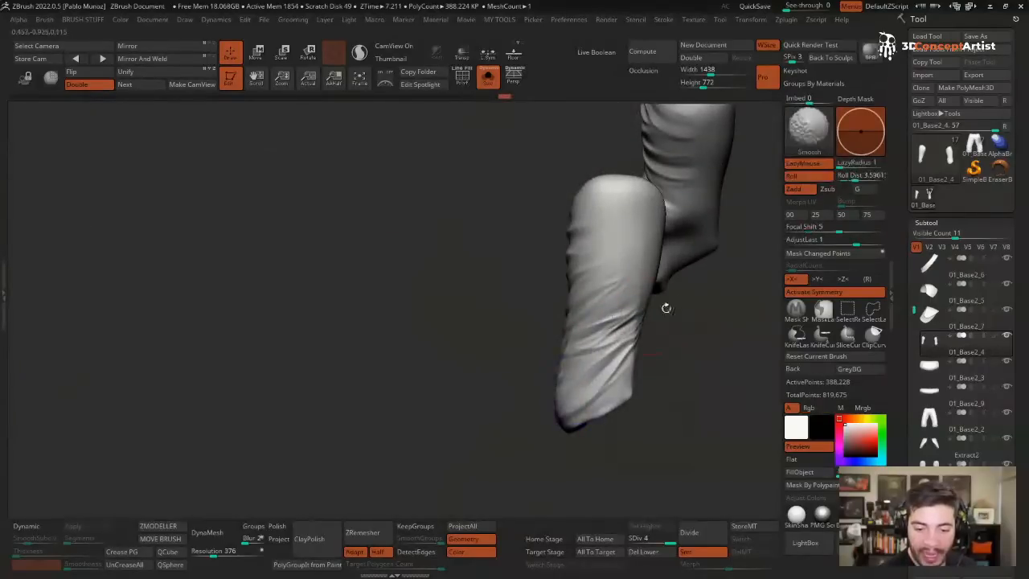
pyautogui.moveTo(664, 305); pyautogui.dragTo(657, 285, button='right')
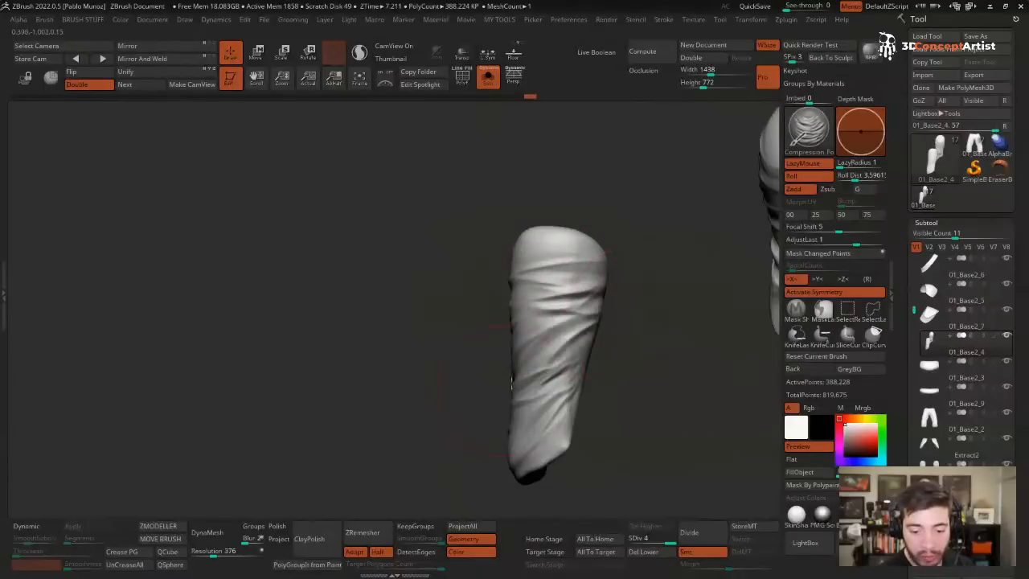
pyautogui.moveTo(591, 318); pyautogui.dragTo(506, 309, button='right')
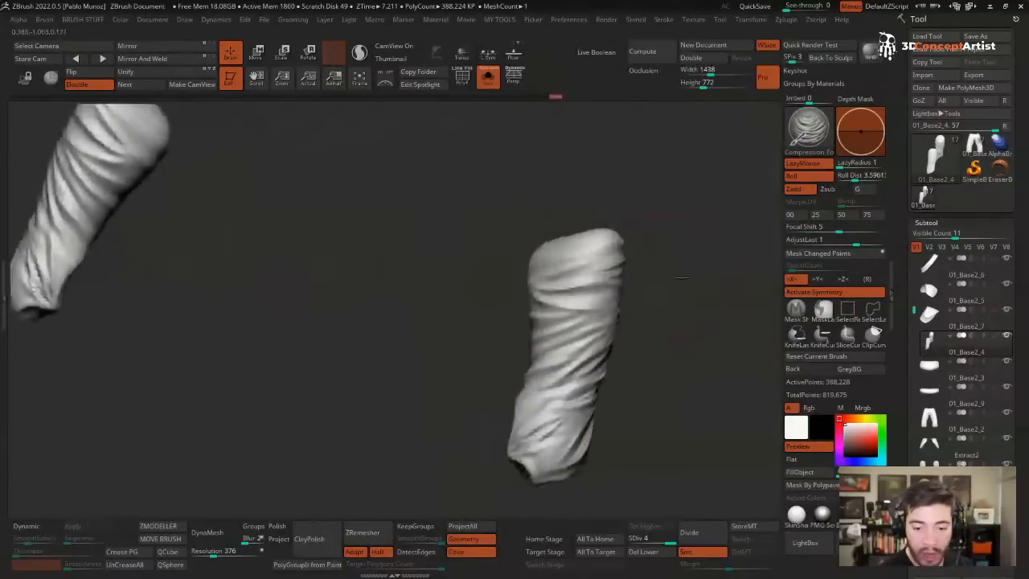
pyautogui.moveTo(582, 278); pyautogui.dragTo(580, 309, button='right')
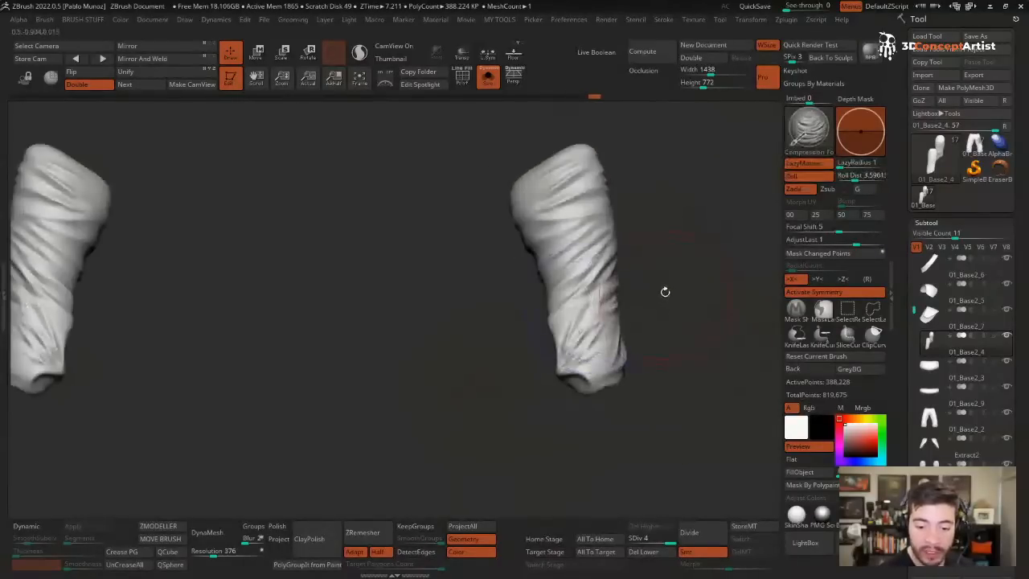
pyautogui.moveTo(664, 289)
pyautogui.mouseDown(button='right')
pyautogui.moveTo(514, 335)
pyautogui.moveTo(532, 184)
pyautogui.moveTo(568, 207)
pyautogui.moveTo(381, 240)
pyautogui.moveTo(390, 223)
pyautogui.moveTo(568, 239)
pyautogui.moveTo(635, 219)
pyautogui.moveTo(613, 257)
pyautogui.mouseUp(button='right')
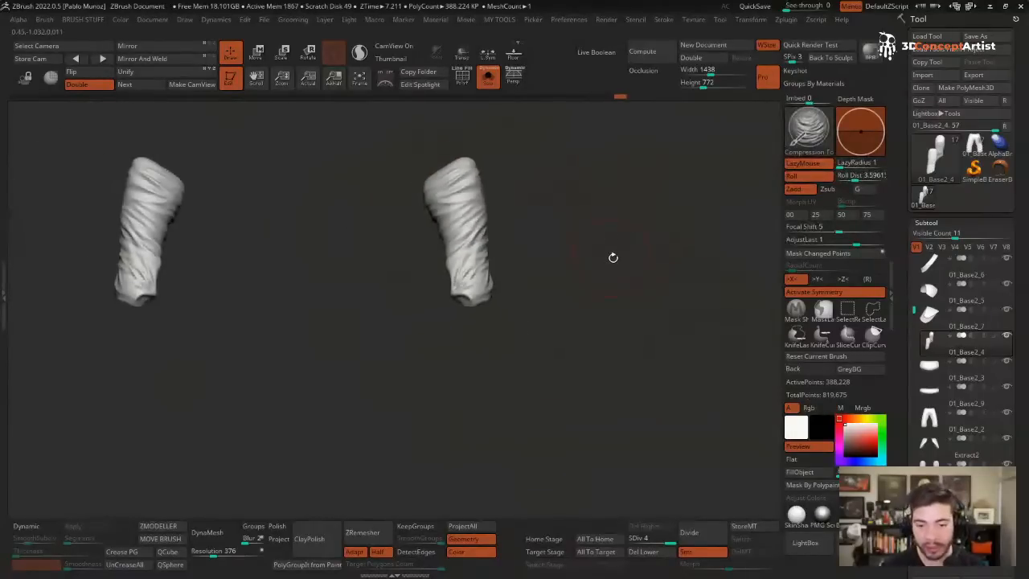
# - Show the full figure and examine the folded forearm wraps against the body
pyautogui.press('shift')
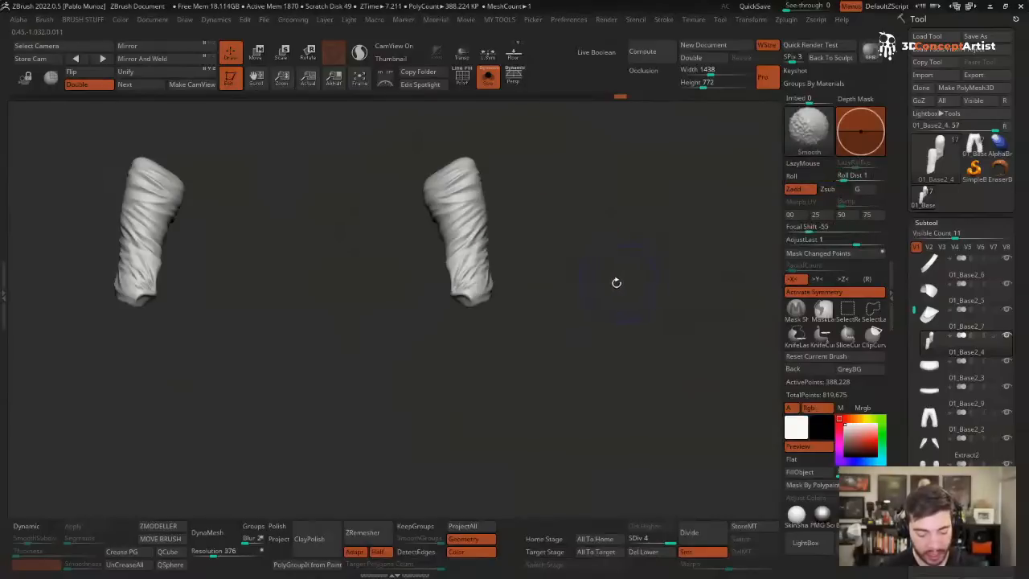
pyautogui.hotkey('shift', 's')
pyautogui.keyDown('alt'); pyautogui.moveTo(576, 223); pyautogui.dragTo(652, 273, button='right'); pyautogui.keyUp('alt')
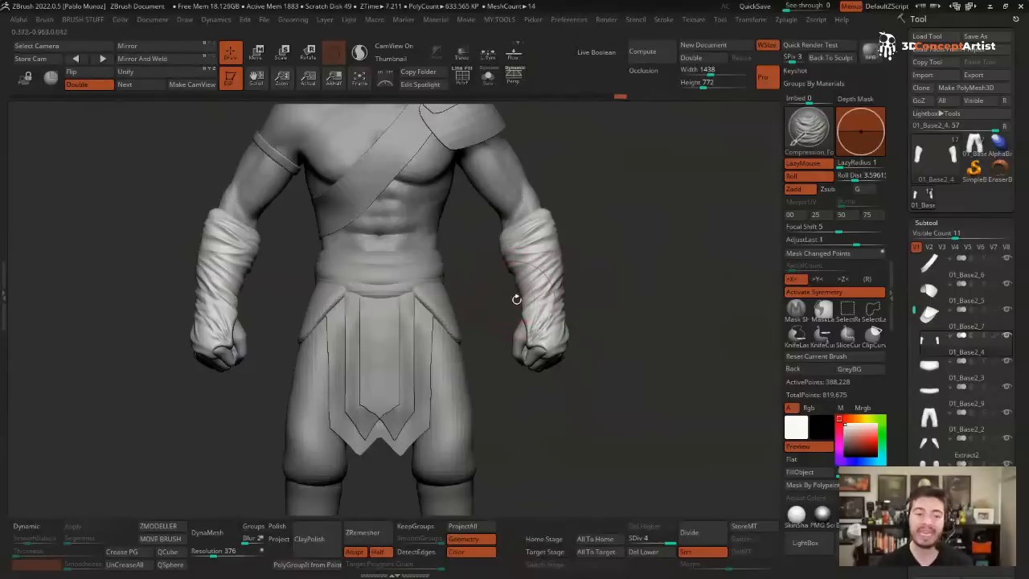
pyautogui.keyDown('alt'); pyautogui.moveTo(517, 299); pyautogui.dragTo(538, 274); pyautogui.keyUp('alt')
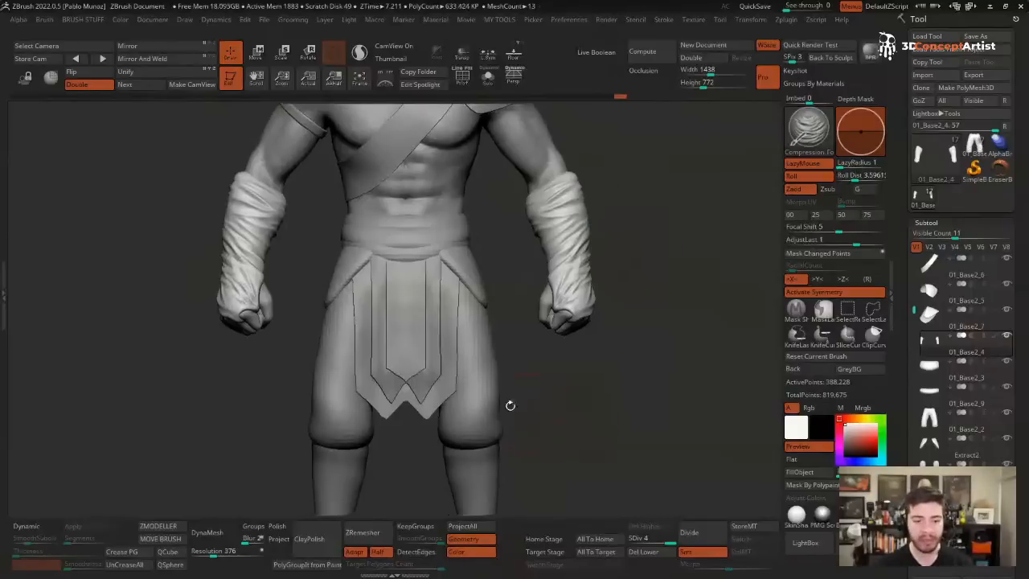
# - Isolate the pants subtool and re-DynaMesh it at resolution 624
pyautogui.keyDown('alt'); pyautogui.click(510, 404); pyautogui.keyUp('alt')
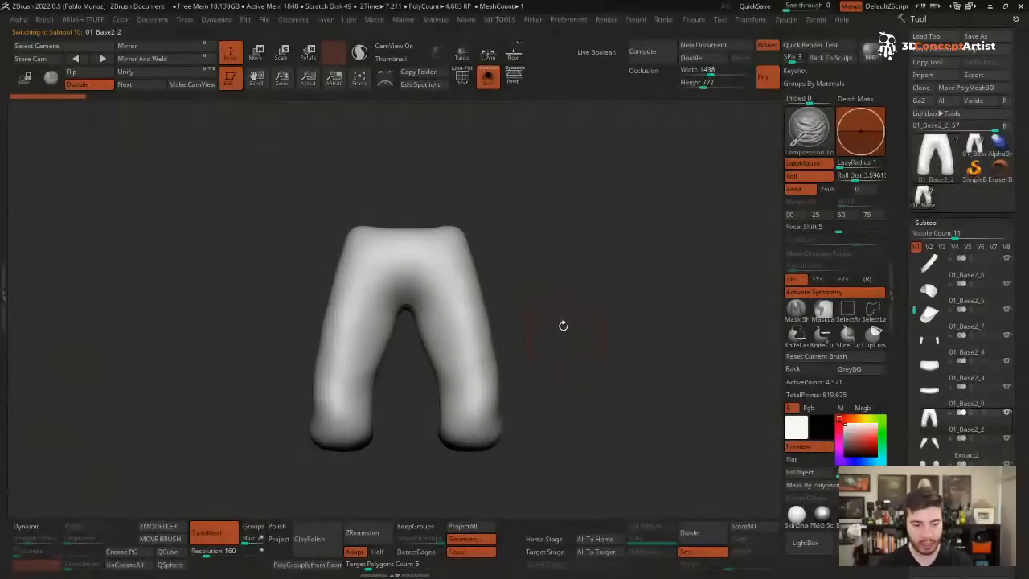
pyautogui.moveTo(210, 551); pyautogui.dragTo(233, 551)
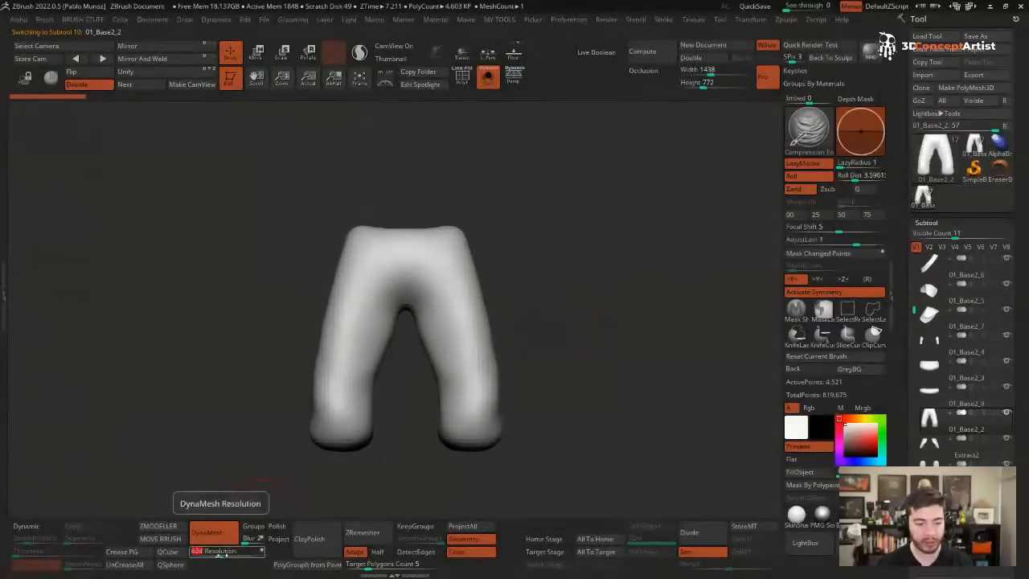
pyautogui.keyDown('ctrl'); pyautogui.moveTo(581, 215); pyautogui.dragTo(602, 331); pyautogui.keyUp('ctrl')
pyautogui.press('space')
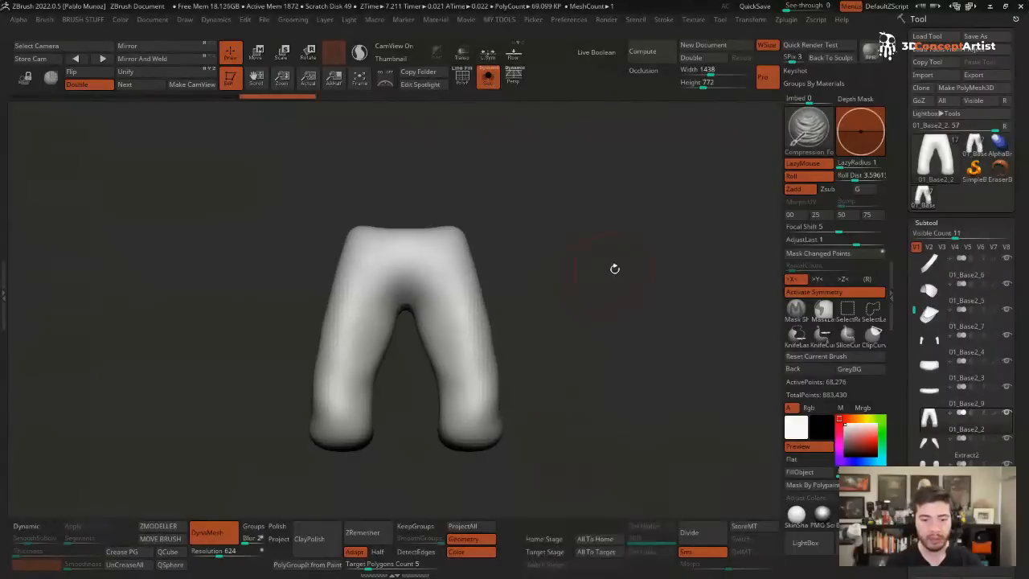
# - Sculpt symmetrical compression folds radiating from the crotch down the inner thighs at the front of the pants
pyautogui.press('space')
pyautogui.keyDown('alt'); pyautogui.moveTo(546, 226); pyautogui.dragTo(598, 221); pyautogui.keyUp('alt')
pyautogui.hotkey('shift', 'f')
pyautogui.hotkey('shift', 'f')
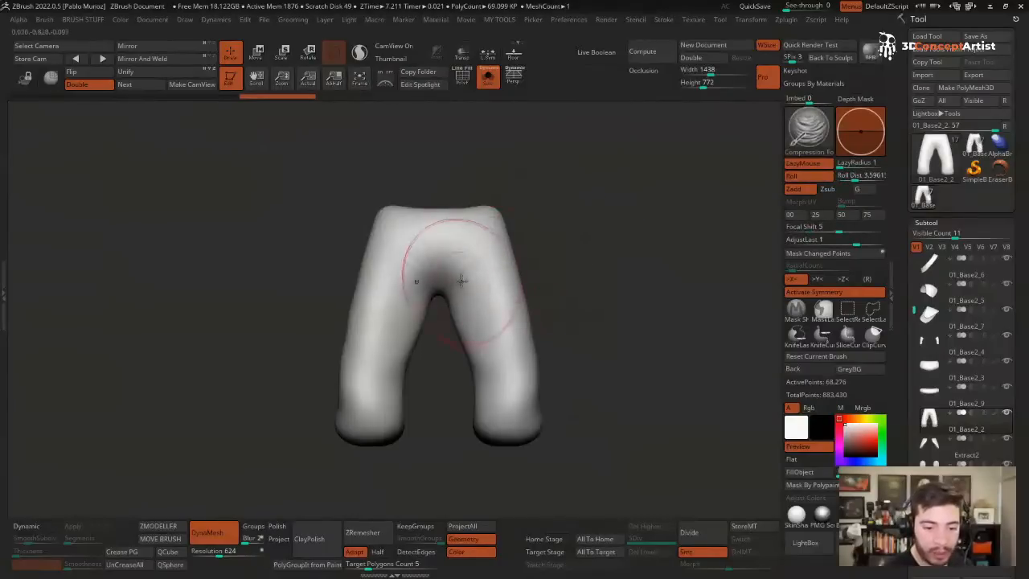
pyautogui.moveTo(432, 293)
pyautogui.mouseDown()
pyautogui.moveTo(370, 378)
pyautogui.moveTo(427, 297)
pyautogui.moveTo(369, 321)
pyautogui.mouseUp()
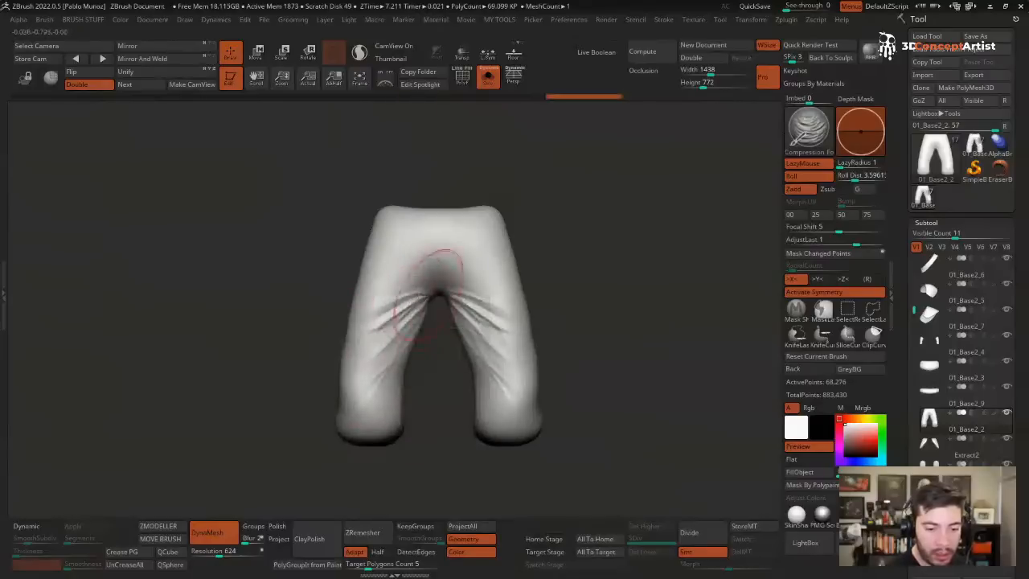
pyautogui.moveTo(432, 290); pyautogui.dragTo(380, 286)
# - Sculpt compression folds wrapping around the lower legs and knees on the outer side of the pants
pyautogui.moveTo(534, 322)
pyautogui.mouseDown()
pyautogui.moveTo(563, 310)
pyautogui.moveTo(543, 342)
pyautogui.moveTo(553, 339)
pyautogui.moveTo(499, 406)
pyautogui.moveTo(506, 414)
pyautogui.mouseUp()
pyautogui.keyDown('shift'); pyautogui.moveTo(555, 386); pyautogui.dragTo(523, 377); pyautogui.keyUp('shift')
pyautogui.moveTo(612, 359); pyautogui.dragTo(569, 374)
pyautogui.moveTo(569, 389); pyautogui.dragTo(540, 406)
pyautogui.moveTo(619, 366); pyautogui.dragTo(571, 372)
pyautogui.moveTo(585, 338)
pyautogui.mouseDown()
pyautogui.moveTo(535, 388)
pyautogui.moveTo(537, 378)
pyautogui.mouseUp()
pyautogui.moveTo(588, 319); pyautogui.dragTo(541, 373)
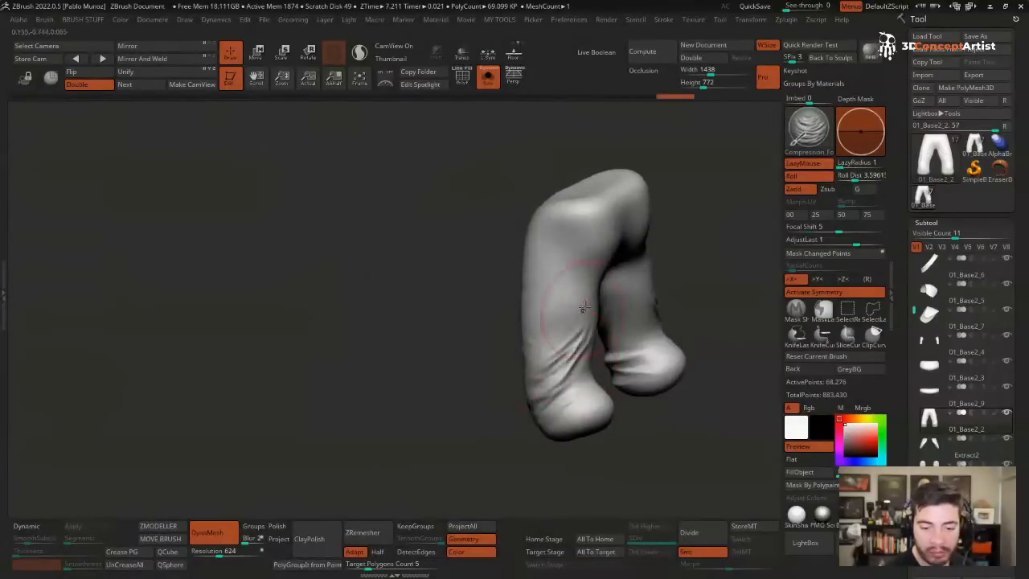
# - Extend the compression folds over the thighs and crotch and soften the ones that are too harsh
pyautogui.moveTo(588, 295)
pyautogui.mouseDown()
pyautogui.moveTo(535, 347)
pyautogui.moveTo(536, 318)
pyautogui.mouseUp()
pyautogui.moveTo(455, 348); pyautogui.dragTo(552, 294)
pyautogui.moveTo(438, 313)
pyautogui.mouseDown()
pyautogui.moveTo(490, 337)
pyautogui.moveTo(531, 337)
pyautogui.mouseUp()
pyautogui.moveTo(577, 254); pyautogui.dragTo(534, 277)
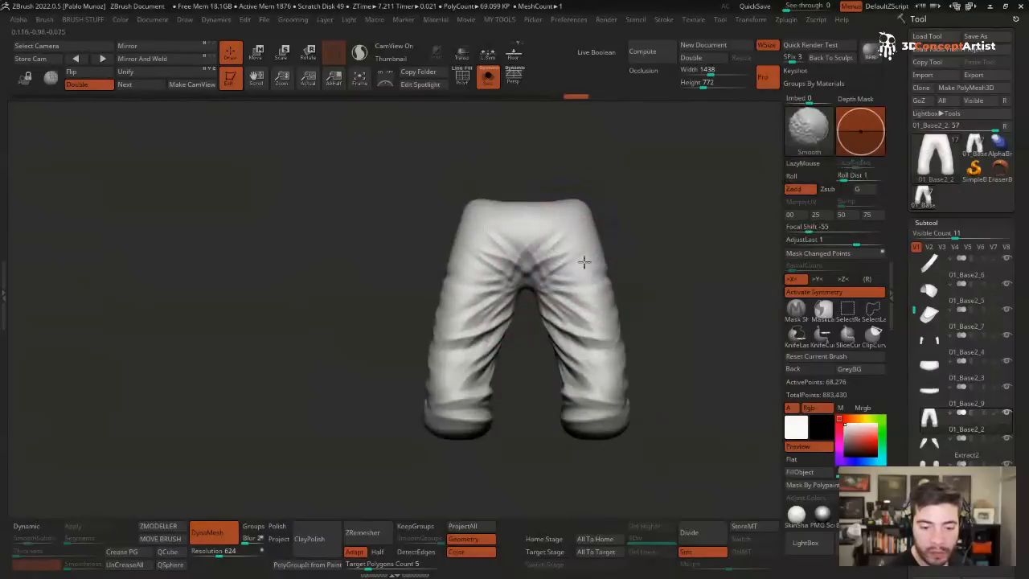
pyautogui.press('space')
pyautogui.moveTo(553, 275); pyautogui.dragTo(580, 268)
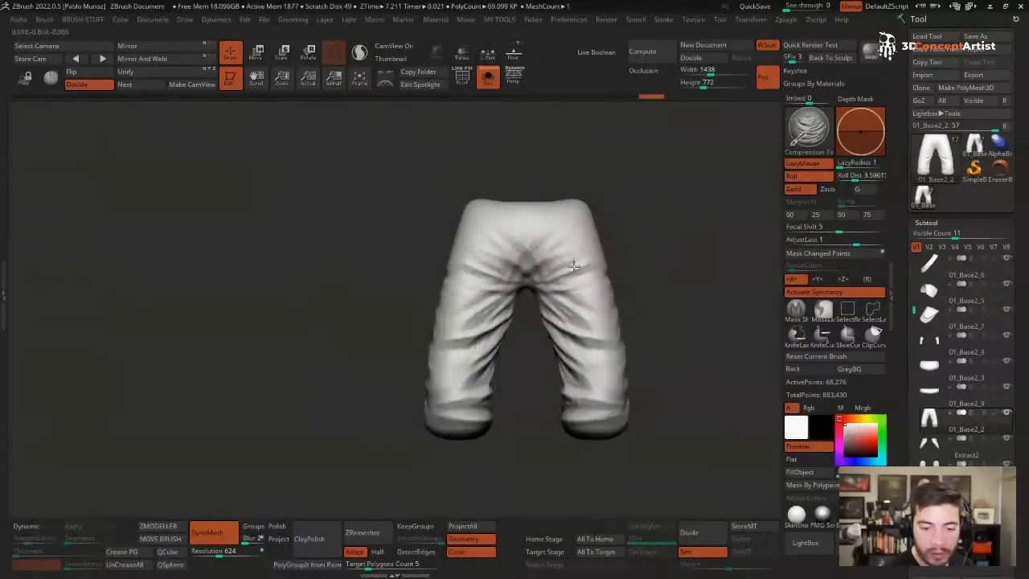
pyautogui.moveTo(583, 310)
pyautogui.keyDown('shift'); pyautogui.mouseDown()
pyautogui.moveTo(553, 243)
pyautogui.moveTo(606, 321)
pyautogui.mouseUp(); pyautogui.keyUp('shift')
pyautogui.moveTo(611, 390)
pyautogui.mouseDown()
pyautogui.moveTo(673, 322)
pyautogui.moveTo(597, 299)
pyautogui.mouseUp()
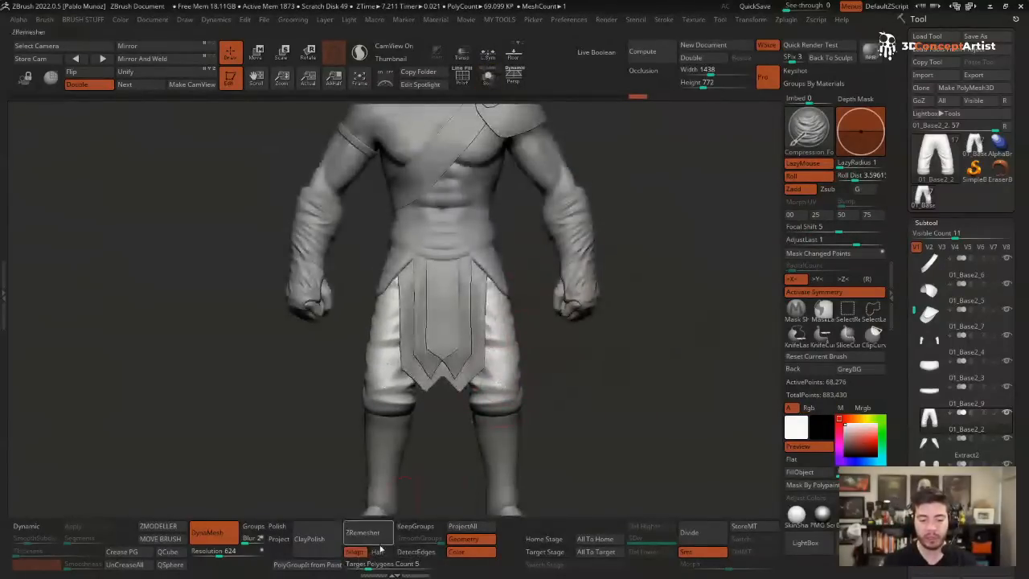
# - ZRemesh the pants with a target polygon count of 2 and check the resulting wireframe
pyautogui.moveTo(366, 565); pyautogui.dragTo(359, 565)
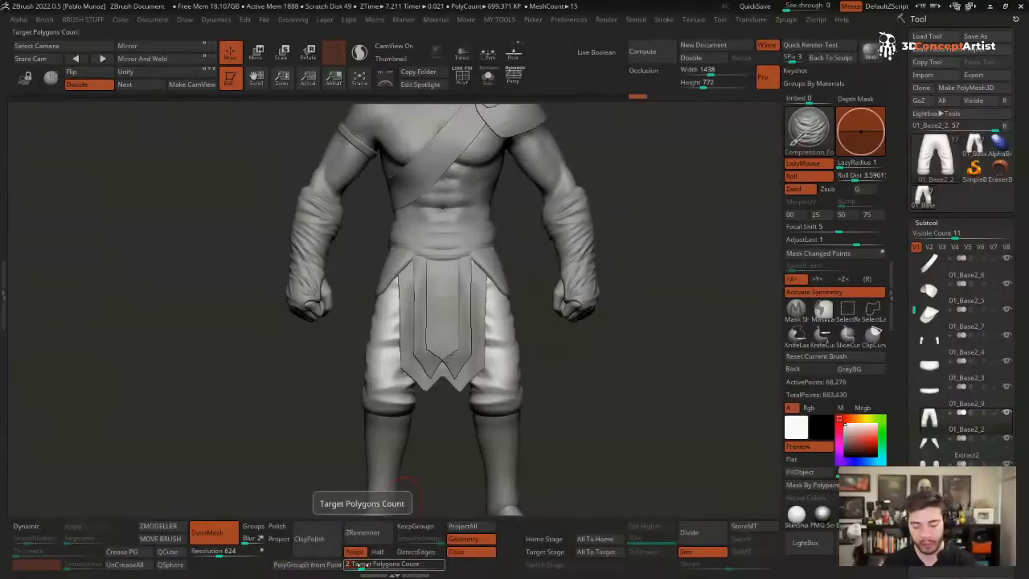
pyautogui.click(391, 531)
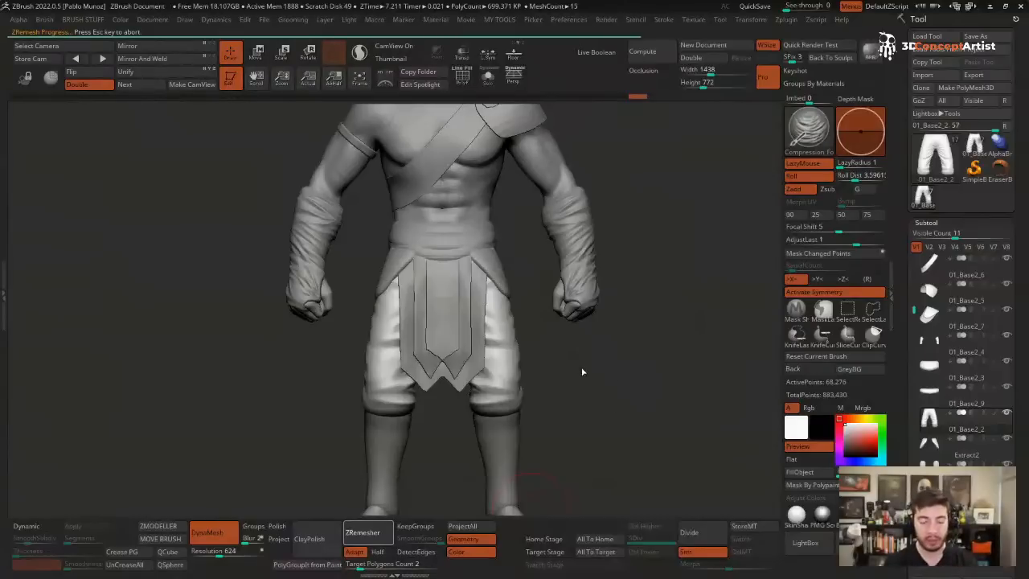
pyautogui.hotkey('shift', 'f')
pyautogui.hotkey('shift', 's')
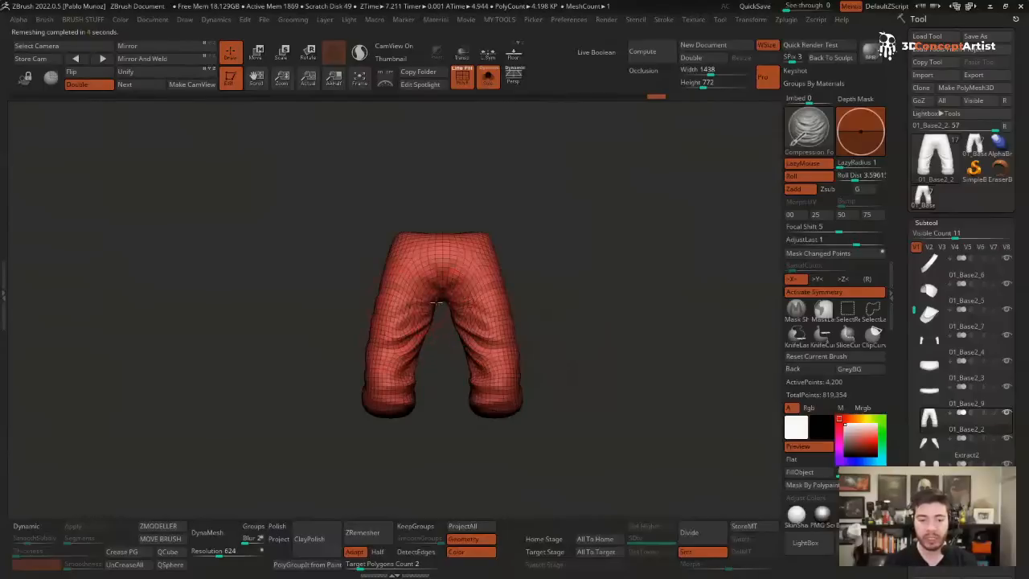
pyautogui.hotkey('shift', 's')
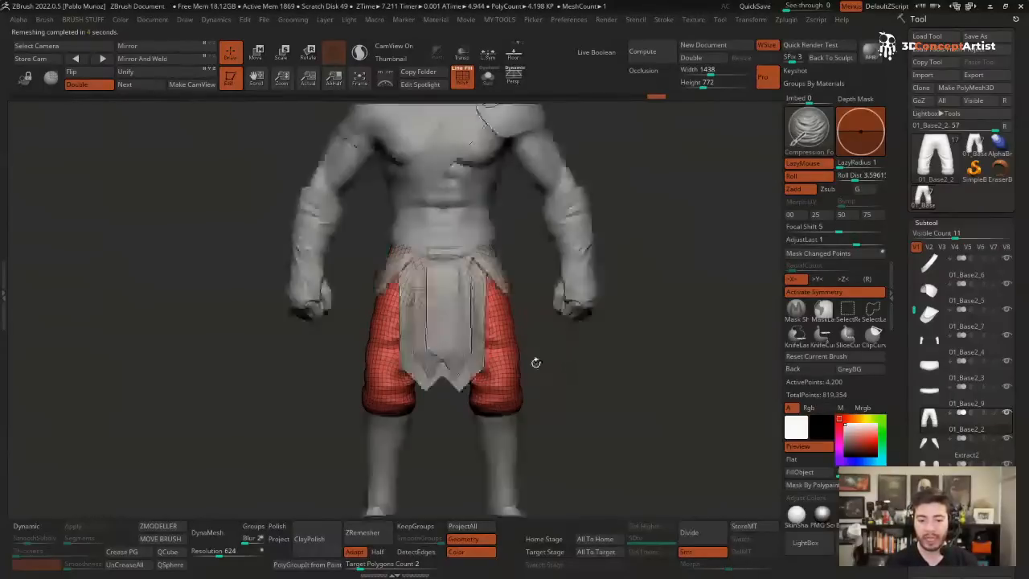
# - Subdivide the remeshed pants to subdivision level 3, hide the wireframe and isolate the pants subtool
pyautogui.click(701, 533)
pyautogui.click(691, 533)
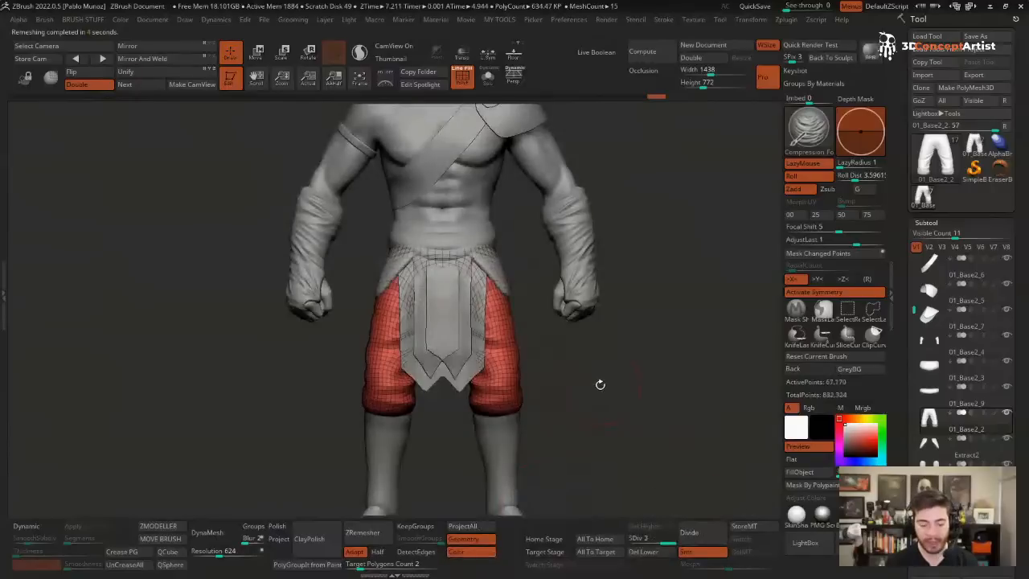
pyautogui.hotkey('shift', 'f')
pyautogui.hotkey('shift', 's')
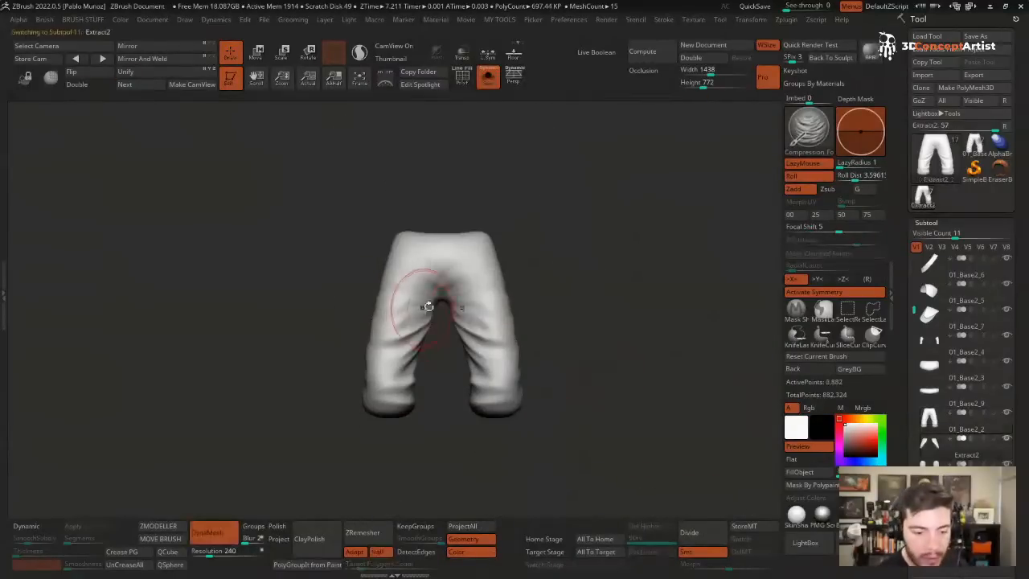
pyautogui.keyDown('alt'); pyautogui.click(427, 299); pyautogui.keyUp('alt')
pyautogui.hotkey('shift', 's')
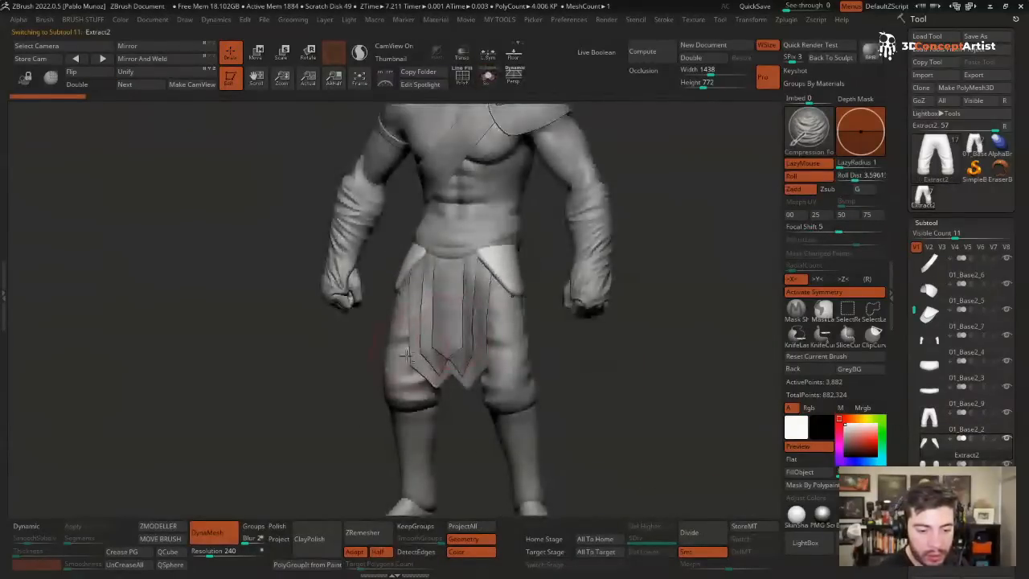
pyautogui.keyDown('alt'); pyautogui.click(454, 337); pyautogui.keyUp('alt')
pyautogui.hotkey('shift', 's')
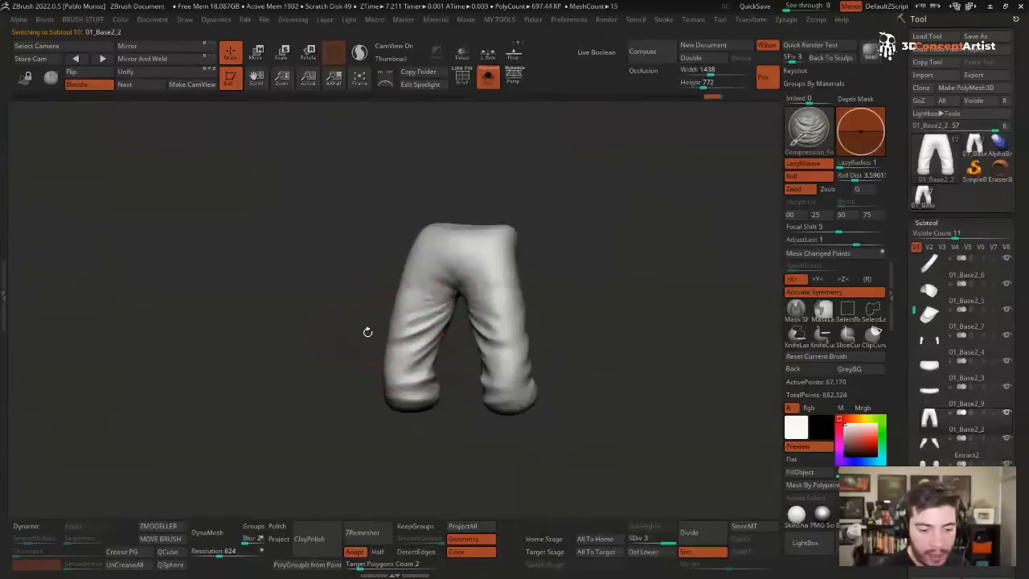
# - Refine the folds around the crotch and upper thighs of the pants with the Standard brush, smoothing between strokes
pyautogui.moveTo(601, 298); pyautogui.dragTo(549, 306)
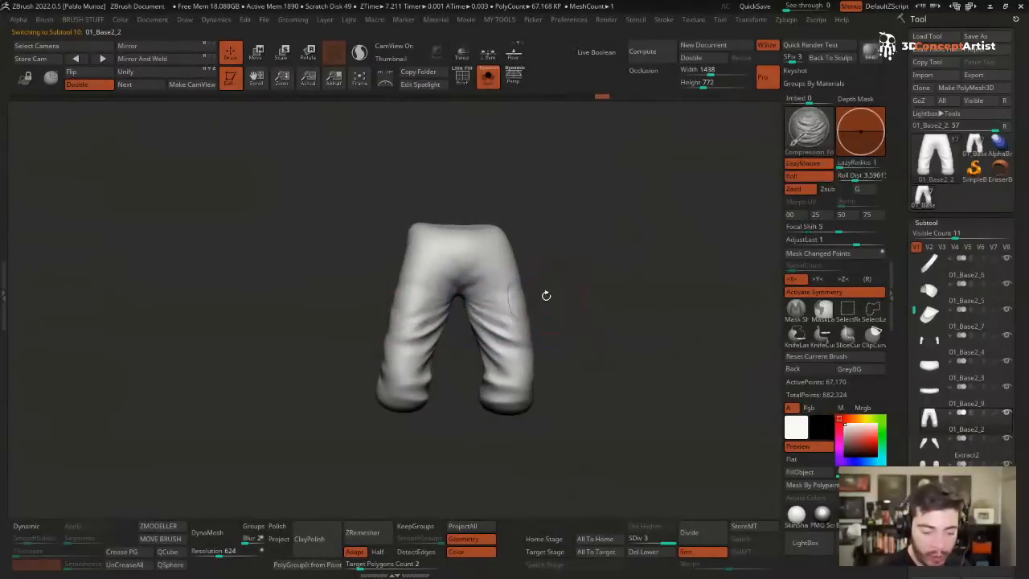
pyautogui.press('b')
pyautogui.press('s')
pyautogui.press('t')
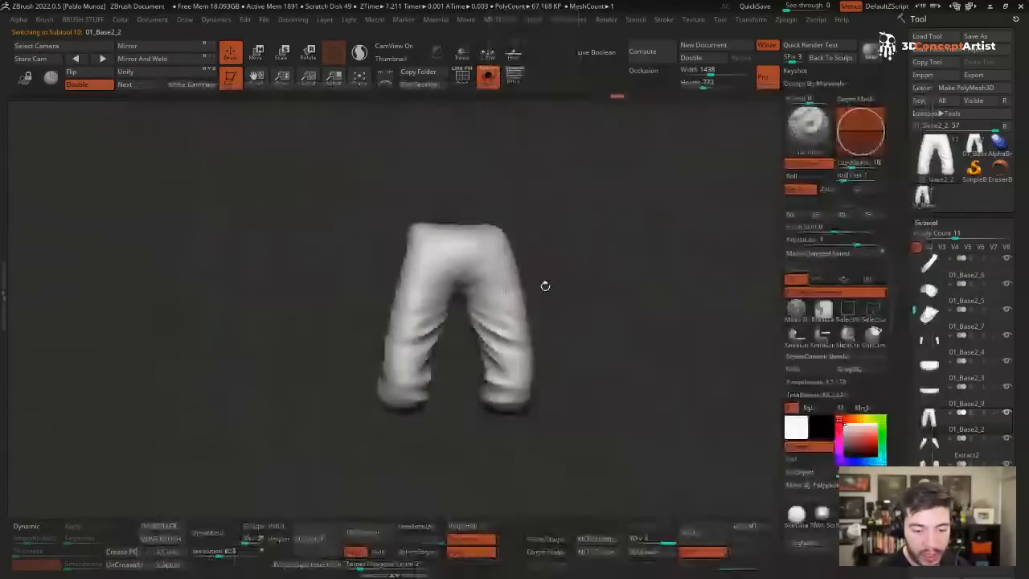
pyautogui.press('space')
pyautogui.moveTo(581, 278); pyautogui.dragTo(563, 278)
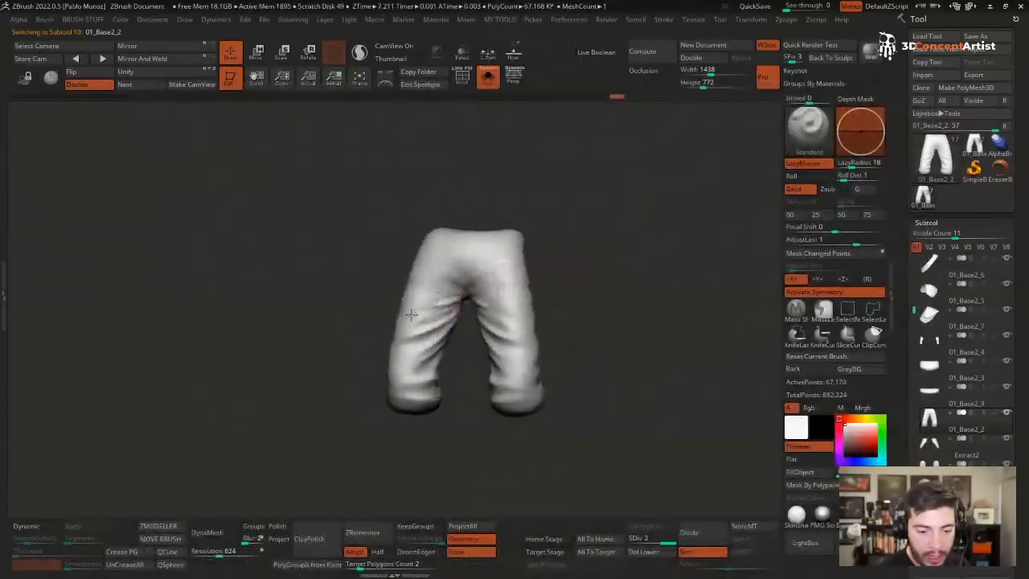
pyautogui.keyDown('shift'); pyautogui.moveTo(462, 301); pyautogui.dragTo(458, 298); pyautogui.keyUp('shift')
pyautogui.moveTo(550, 286); pyautogui.dragTo(563, 283)
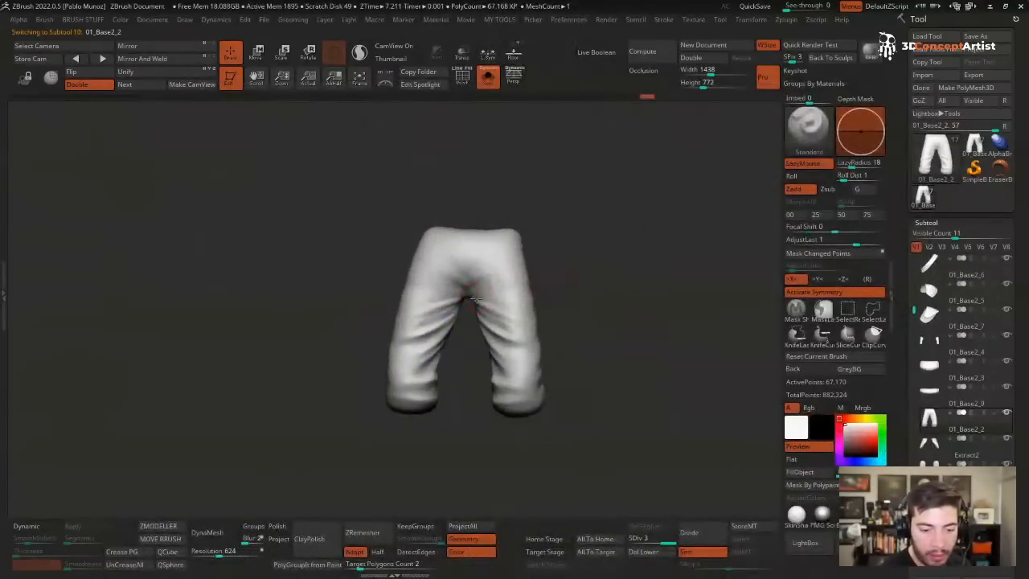
pyautogui.keyDown('shift'); pyautogui.moveTo(474, 299); pyautogui.dragTo(503, 295); pyautogui.keyUp('shift')
pyautogui.moveTo(567, 294); pyautogui.dragTo(574, 290)
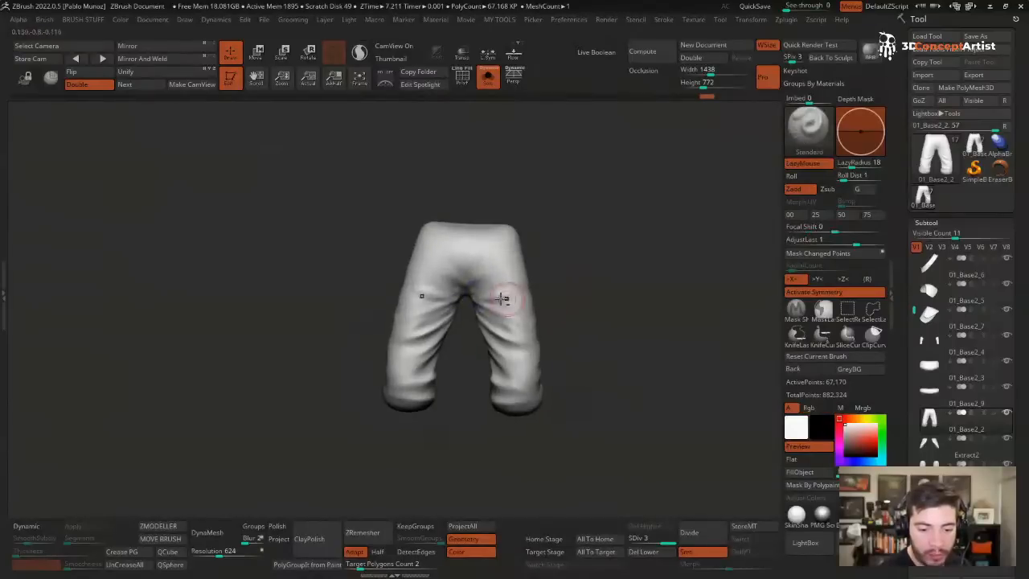
pyautogui.keyDown('shift'); pyautogui.moveTo(474, 308); pyautogui.dragTo(502, 320); pyautogui.keyUp('shift')
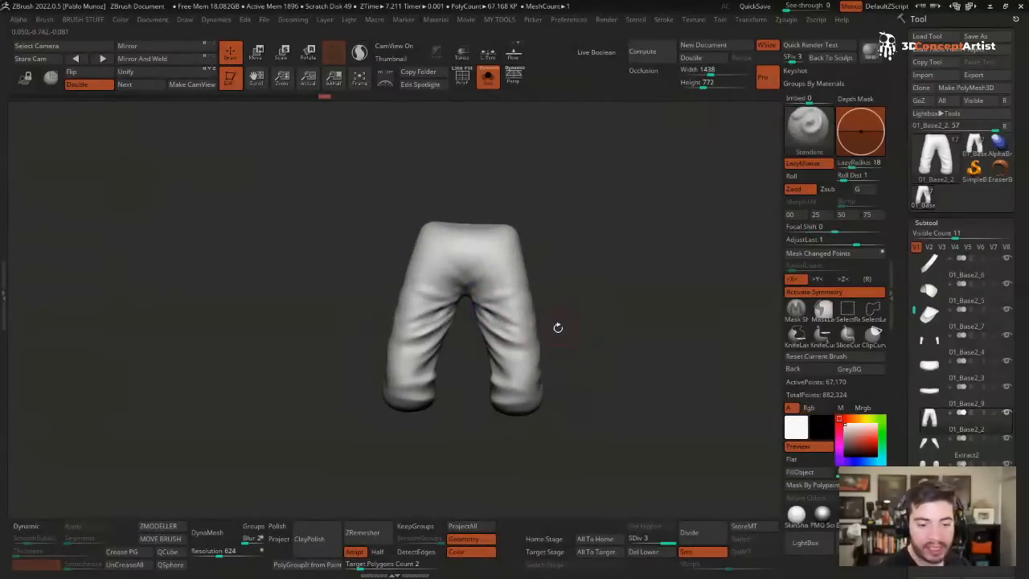
# - Show the full figure and examine the wide rear loincloth panel both alone and on the body
pyautogui.hotkey('shift', 'alt', 's')
pyautogui.keyDown('ctrl'); pyautogui.moveTo(572, 331); pyautogui.dragTo(583, 302, button='right'); pyautogui.keyUp('ctrl')
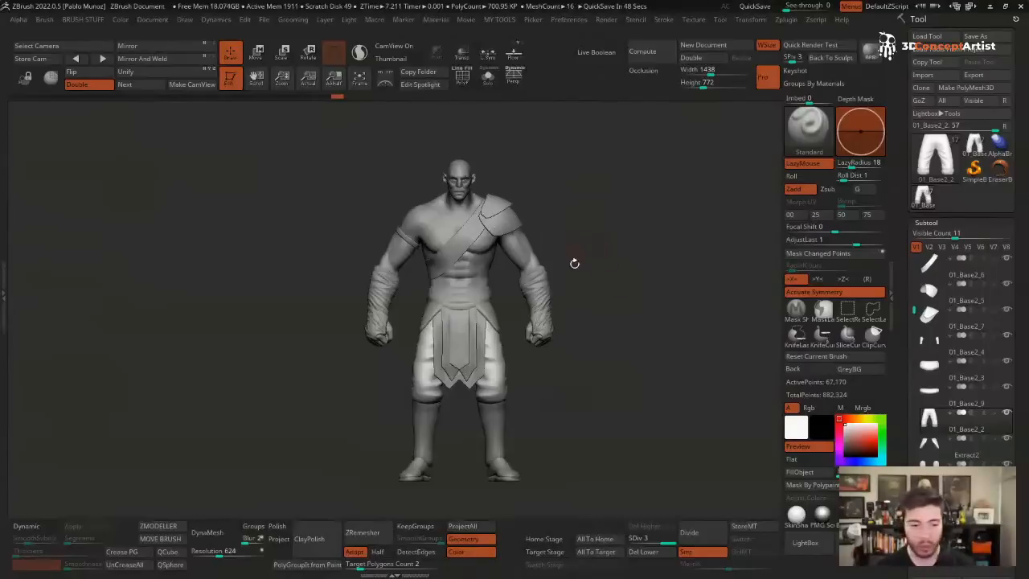
pyautogui.keyDown('ctrl'); pyautogui.moveTo(598, 274); pyautogui.dragTo(619, 292, button='right'); pyautogui.keyUp('ctrl')
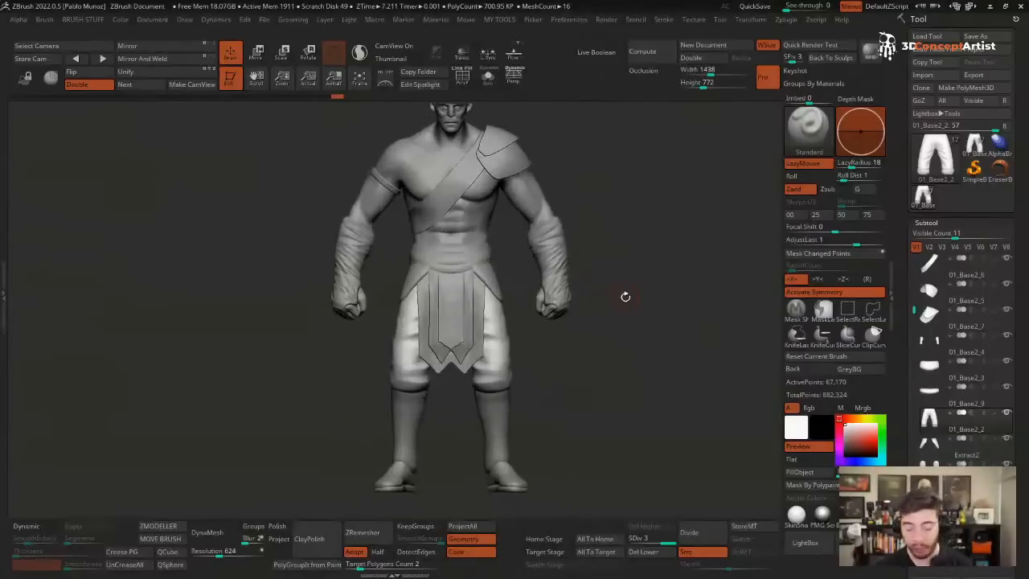
pyautogui.keyDown('alt'); pyautogui.click(480, 299); pyautogui.keyUp('alt')
pyautogui.hotkey('ctrl', 'shift', 's')
pyautogui.hotkey('ctrl', 'shift', 's')
pyautogui.hotkey('ctrl', 'shift', 's')
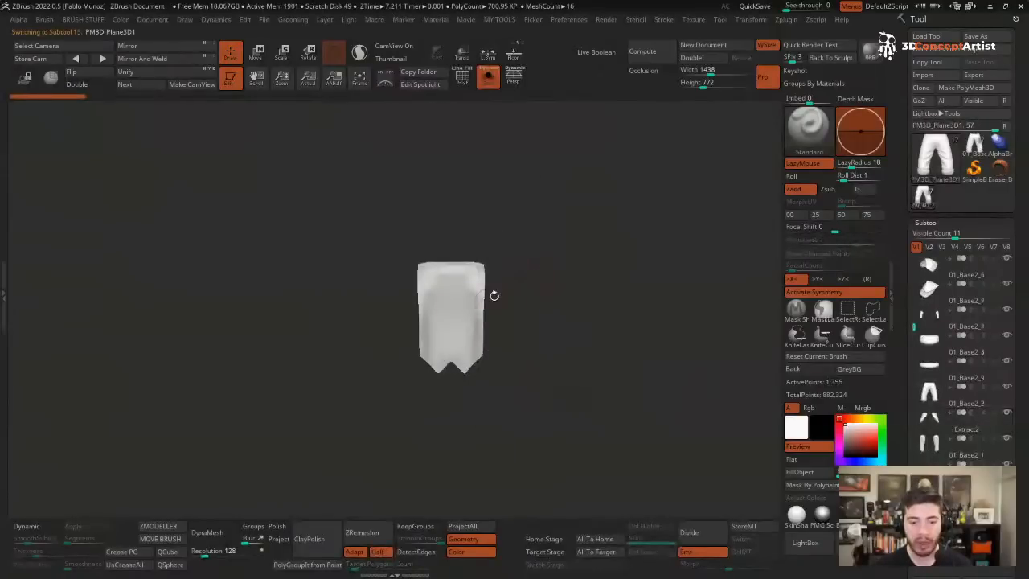
pyautogui.hotkey('ctrl', 'shift', 's')
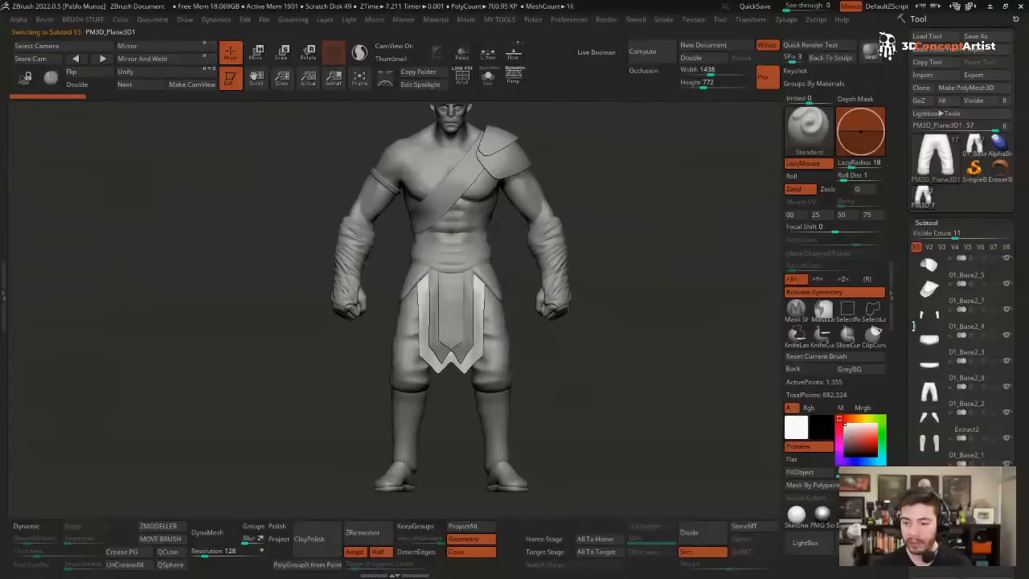
# - Hide the three loincloth panel subtools and make 01_Base3 the active subtool
pyautogui.moveTo(912, 327); pyautogui.dragTo(909, 392)
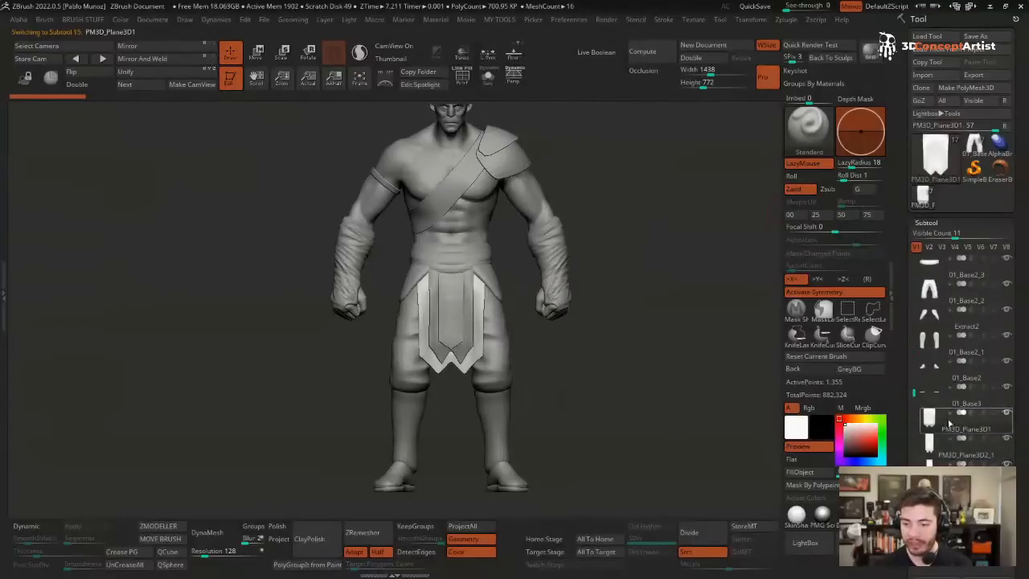
pyautogui.click(988, 403)
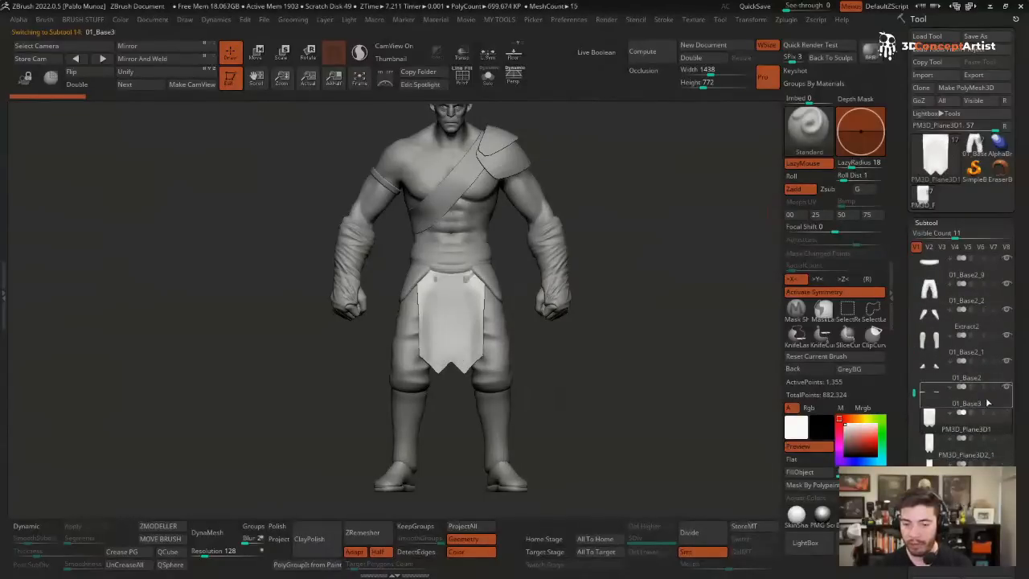
pyautogui.moveTo(666, 338); pyautogui.dragTo(603, 302)
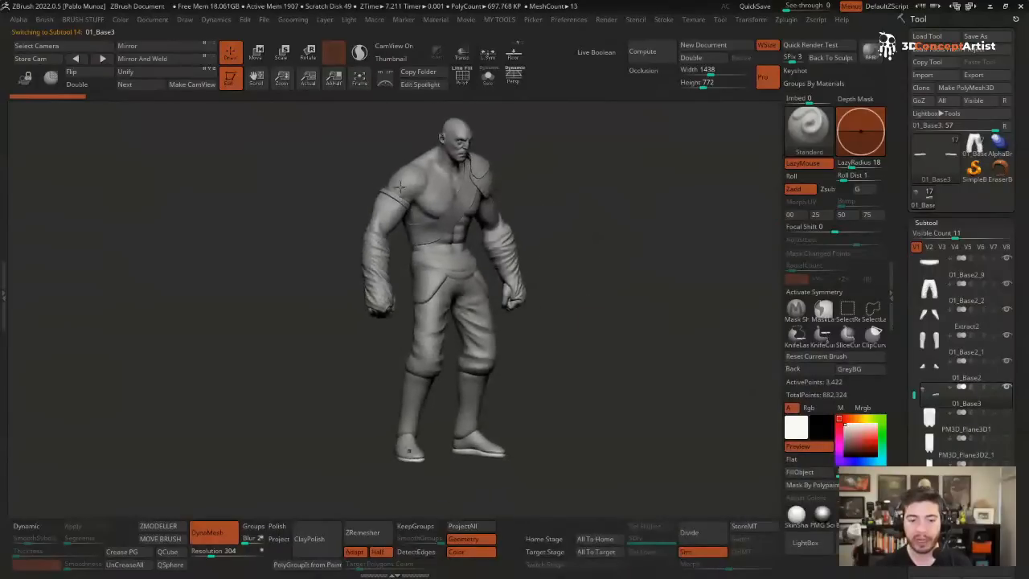
pyautogui.moveTo(669, 254)
pyautogui.mouseDown()
pyautogui.moveTo(637, 260)
pyautogui.moveTo(598, 245)
pyautogui.mouseUp()
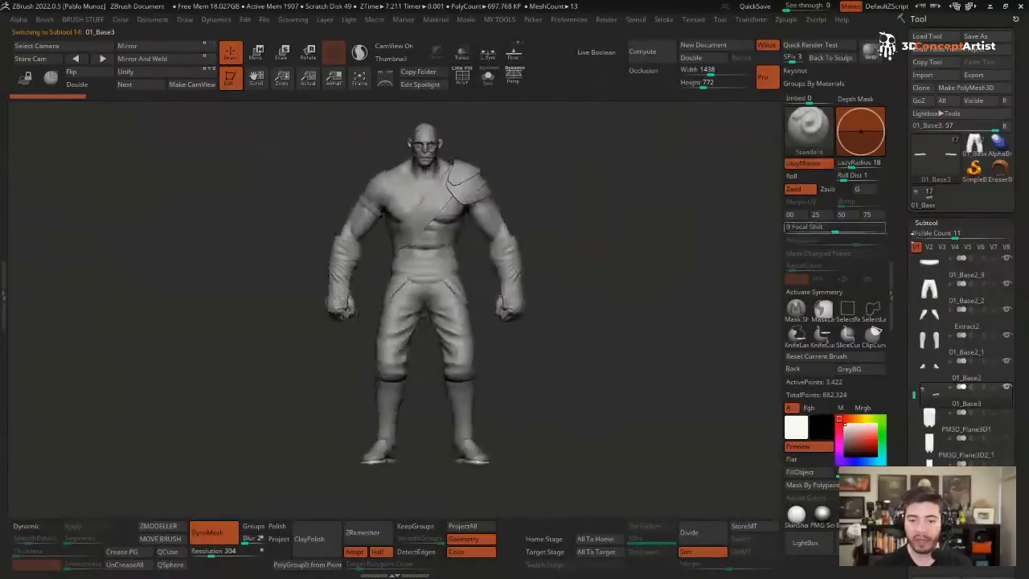
# - Append a new flat plane to the character as an additional subtool
pyautogui.scroll(-5, 956, 338)
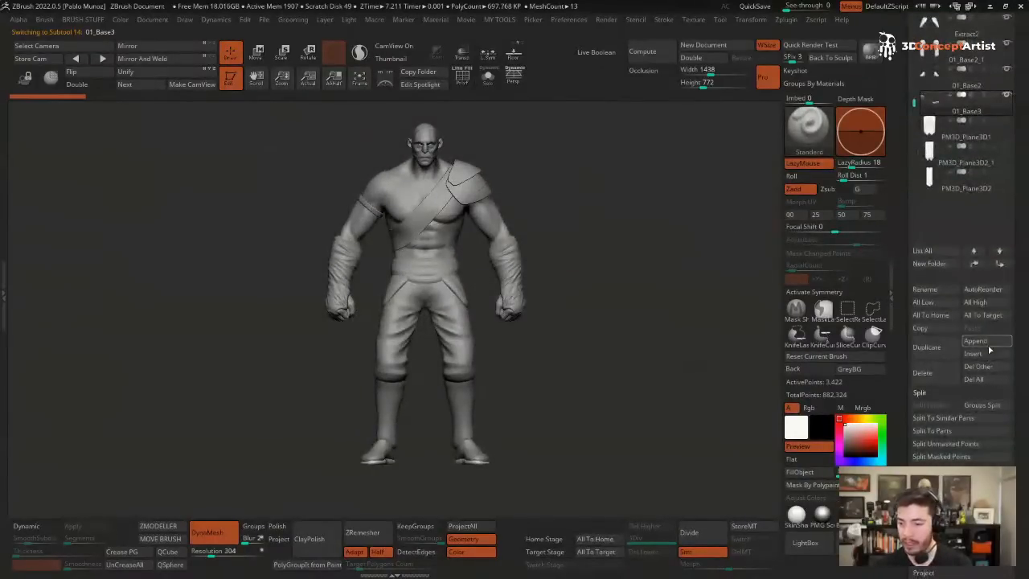
pyautogui.click(989, 343)
pyautogui.click(819, 375)
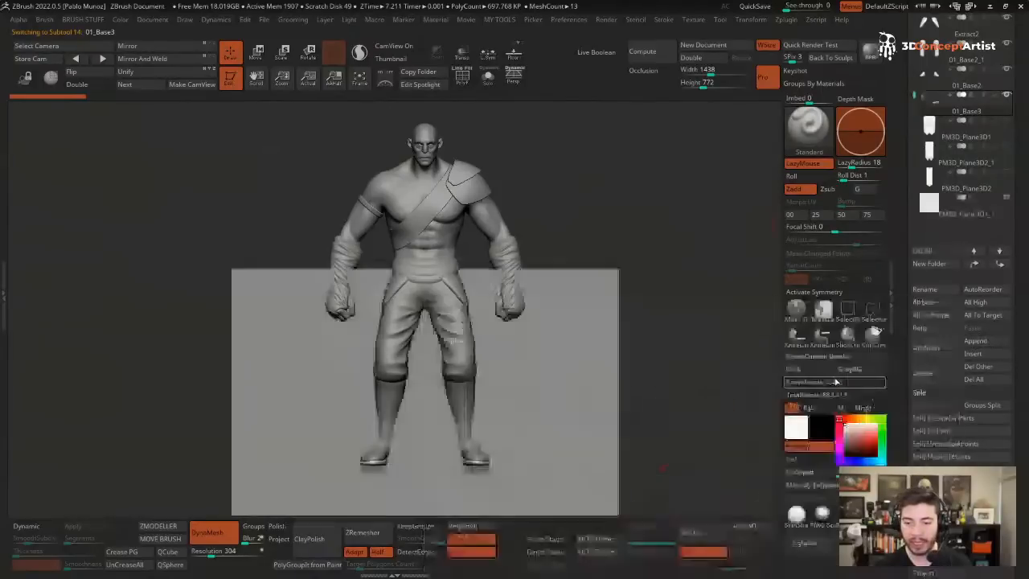
# - Move the new plane in front of the figure, scale it down and raise it to span from hips to knees
pyautogui.moveTo(578, 364); pyautogui.dragTo(565, 309)
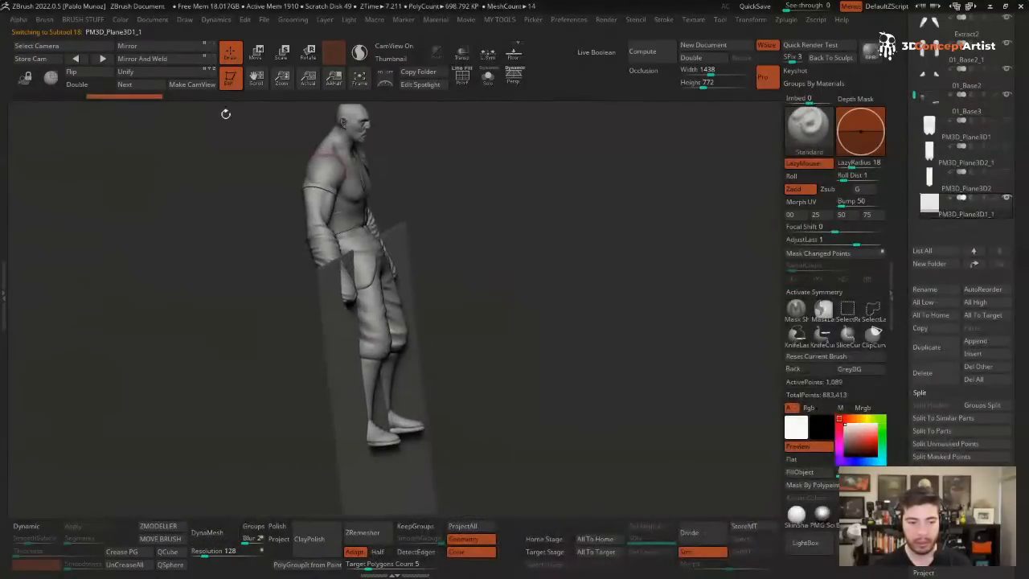
pyautogui.click(256, 52)
pyautogui.moveTo(437, 432); pyautogui.dragTo(497, 427)
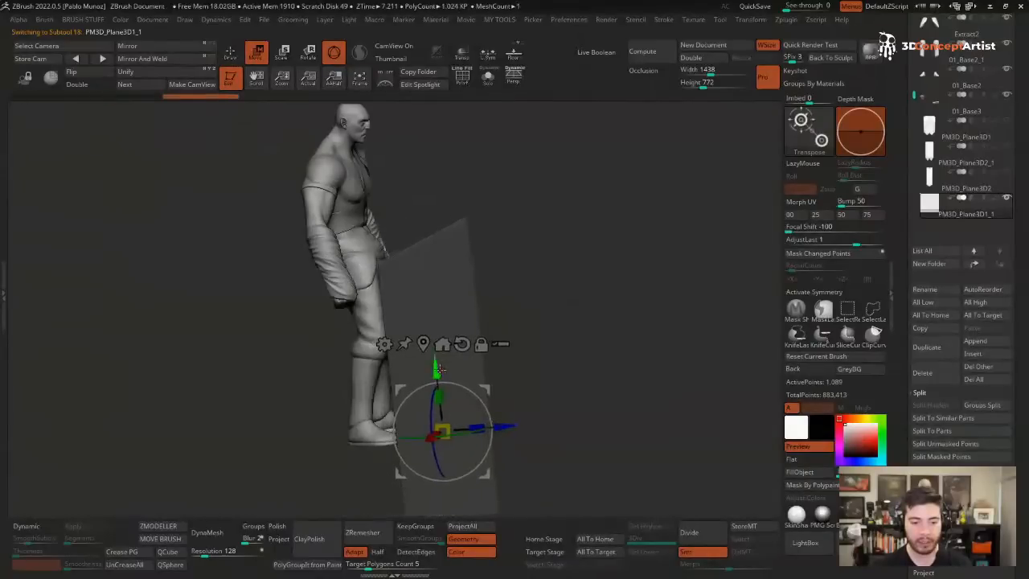
pyautogui.moveTo(439, 368); pyautogui.dragTo(423, 230)
pyautogui.keyDown('shift'); pyautogui.moveTo(585, 209); pyautogui.dragTo(615, 232); pyautogui.keyUp('shift')
pyautogui.moveTo(428, 293); pyautogui.dragTo(327, 328)
pyautogui.moveTo(431, 258); pyautogui.dragTo(430, 218)
pyautogui.moveTo(438, 286); pyautogui.dragTo(430, 221)
pyautogui.press('q')
# - Check the new plane's wireframe in front of the figure and dock the Dynamics palette in the side tray
pyautogui.moveTo(484, 263); pyautogui.dragTo(596, 254)
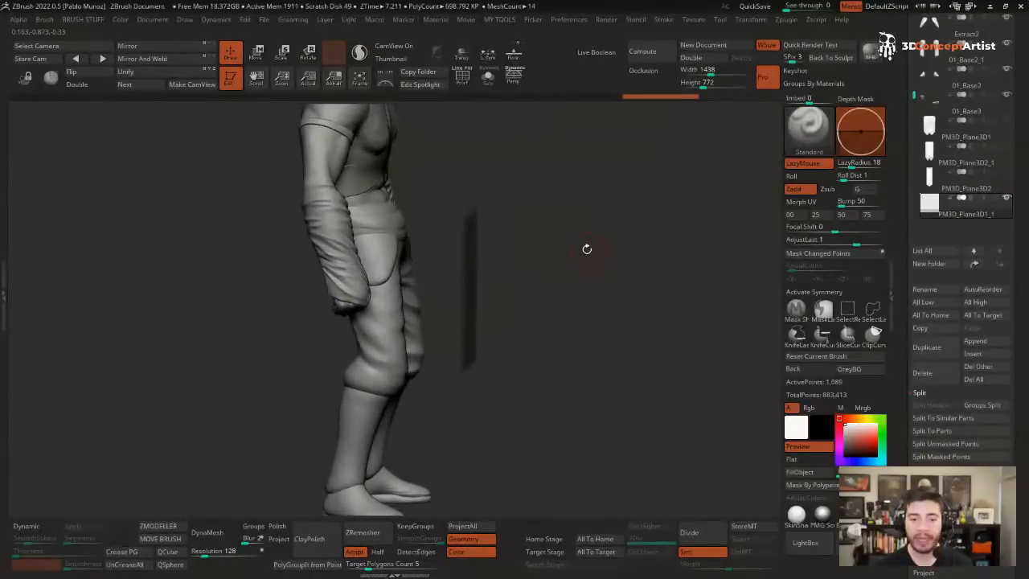
pyautogui.moveTo(582, 241)
pyautogui.mouseDown()
pyautogui.moveTo(663, 252)
pyautogui.moveTo(599, 232)
pyautogui.mouseUp()
pyautogui.hotkey('shift', 'f')
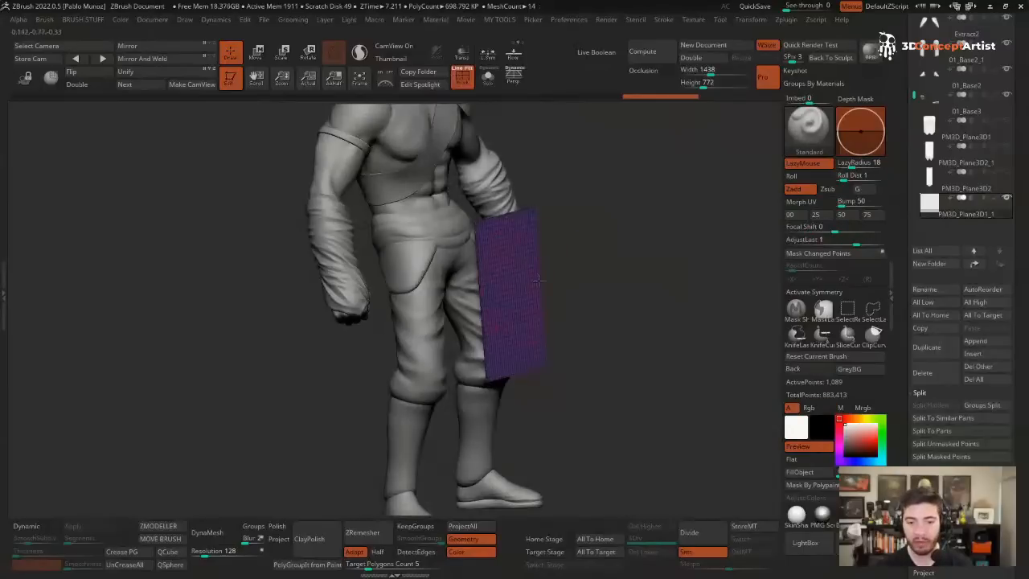
pyautogui.hotkey('shift', 'f')
pyautogui.doubleClick(5, 304)
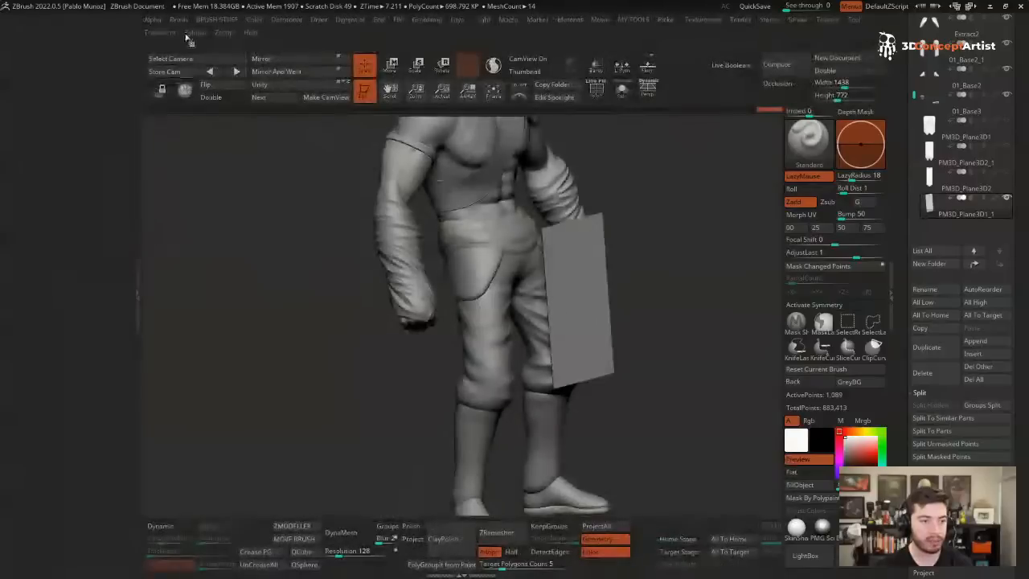
pyautogui.click(351, 21)
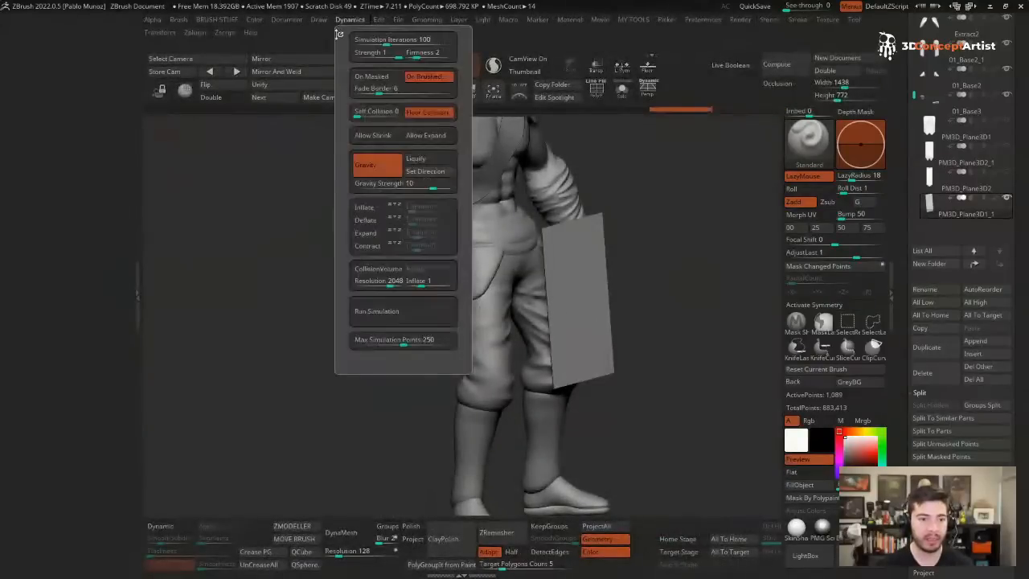
pyautogui.moveTo(341, 33); pyautogui.dragTo(44, 85)
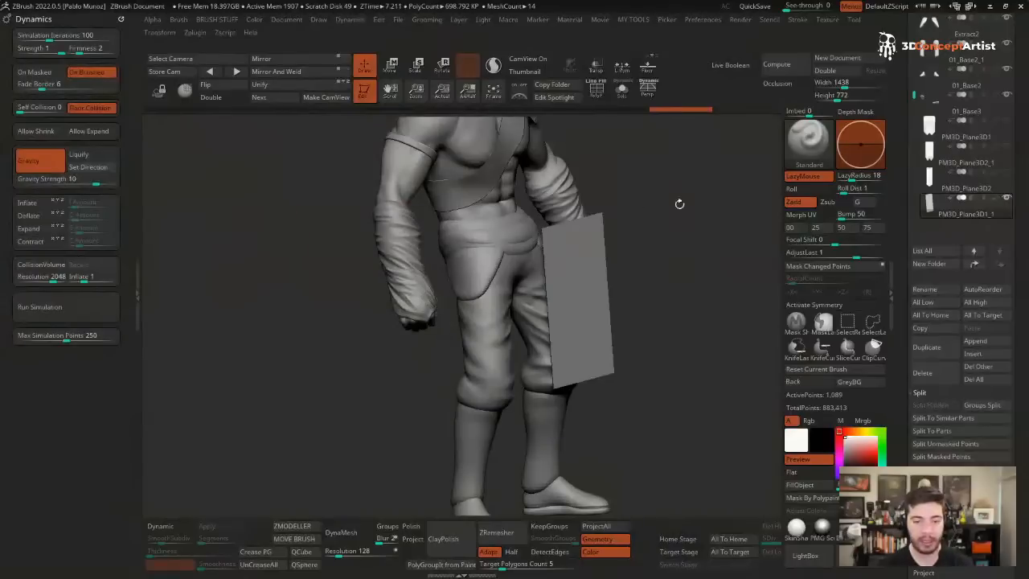
# - Enable CollisionVolume and push the plane back against the hips and thighs with the TransposeCloth brush
pyautogui.moveTo(708, 181); pyautogui.dragTo(677, 200)
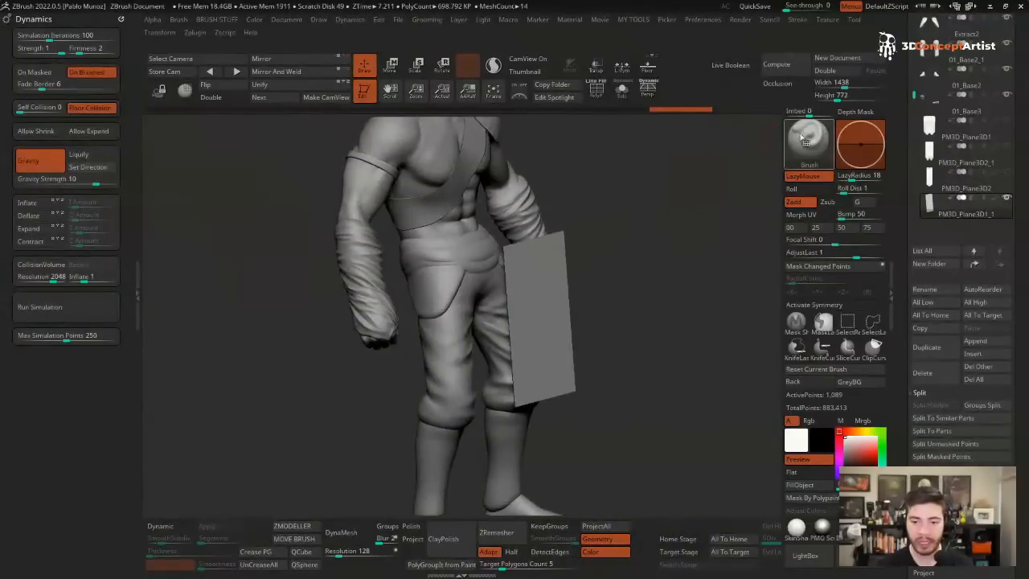
pyautogui.click(800, 141)
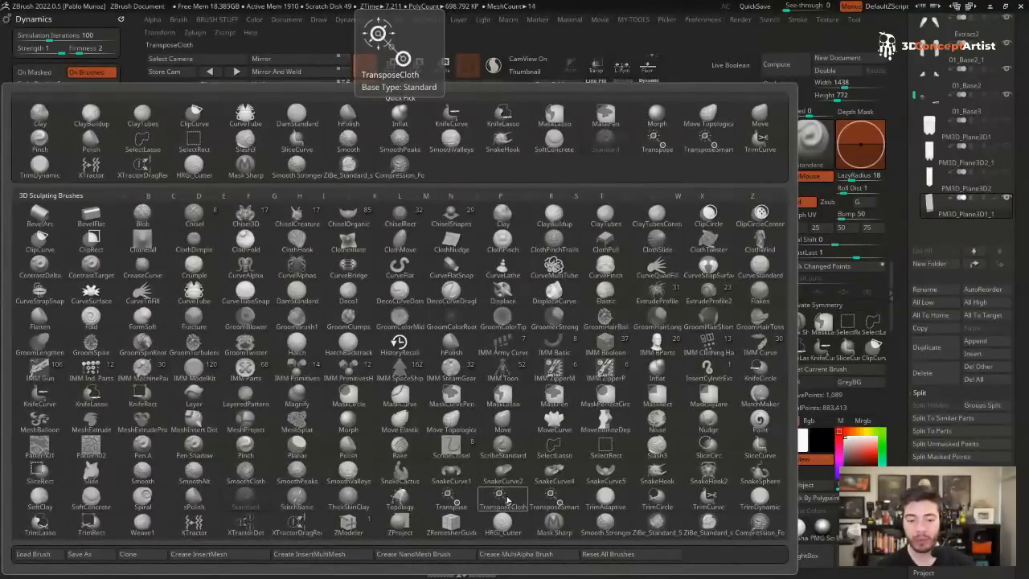
pyautogui.click(502, 500)
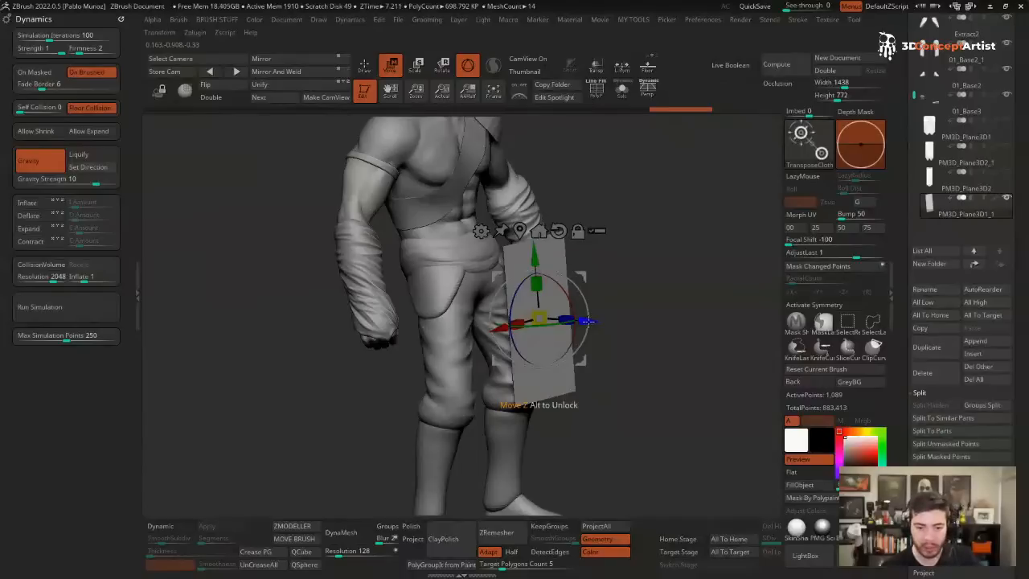
pyautogui.moveTo(587, 322)
pyautogui.mouseDown()
pyautogui.moveTo(506, 330)
pyautogui.moveTo(569, 333)
pyautogui.moveTo(587, 321)
pyautogui.mouseUp()
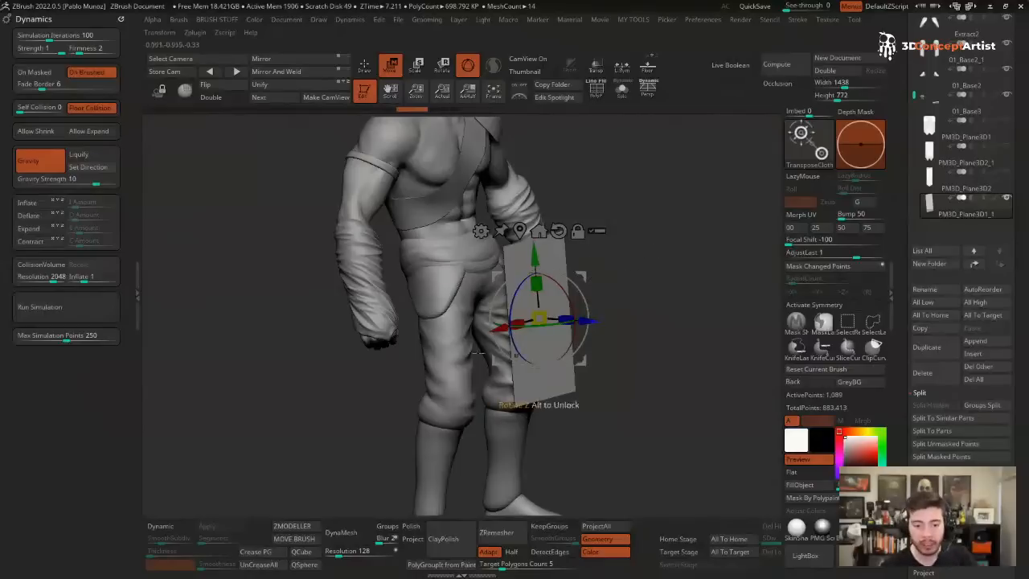
pyautogui.click(42, 264)
pyautogui.moveTo(589, 321); pyautogui.dragTo(521, 321)
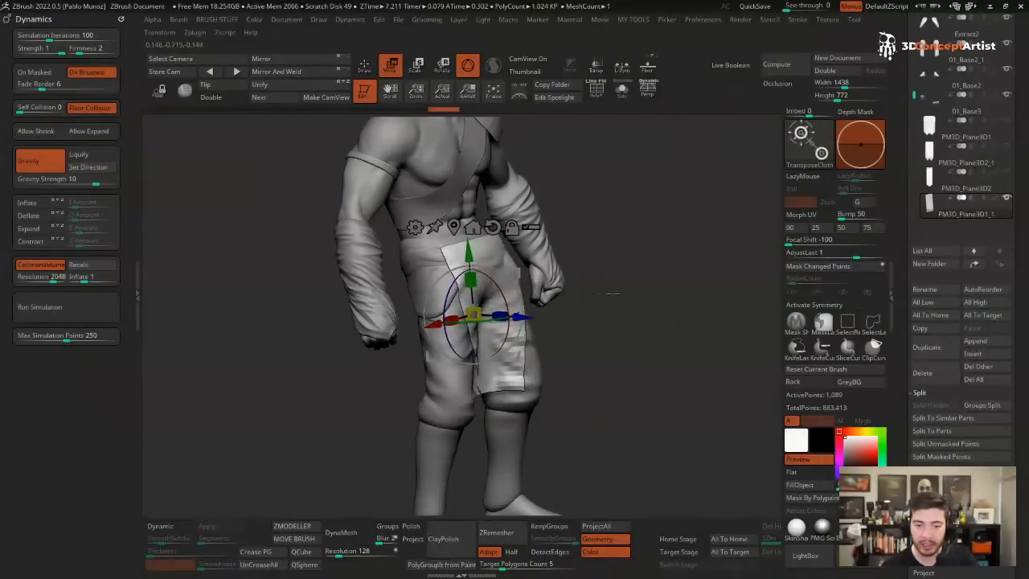
pyautogui.press('q')
# - Mask a narrow strip along the plane's upper edge at the waist with the Mask Sharp brush
pyautogui.keyDown('shift'); pyautogui.moveTo(610, 288); pyautogui.dragTo(622, 310); pyautogui.keyUp('shift')
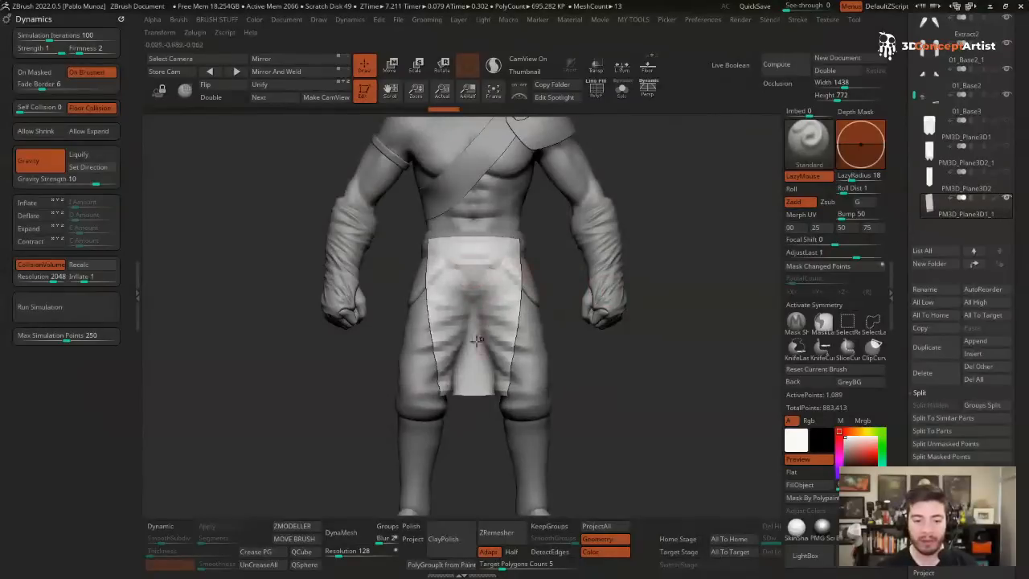
pyautogui.moveTo(486, 358)
pyautogui.mouseDown(button='right')
pyautogui.moveTo(586, 329)
pyautogui.moveTo(508, 319)
pyautogui.mouseUp(button='right')
pyautogui.press('ctrl')
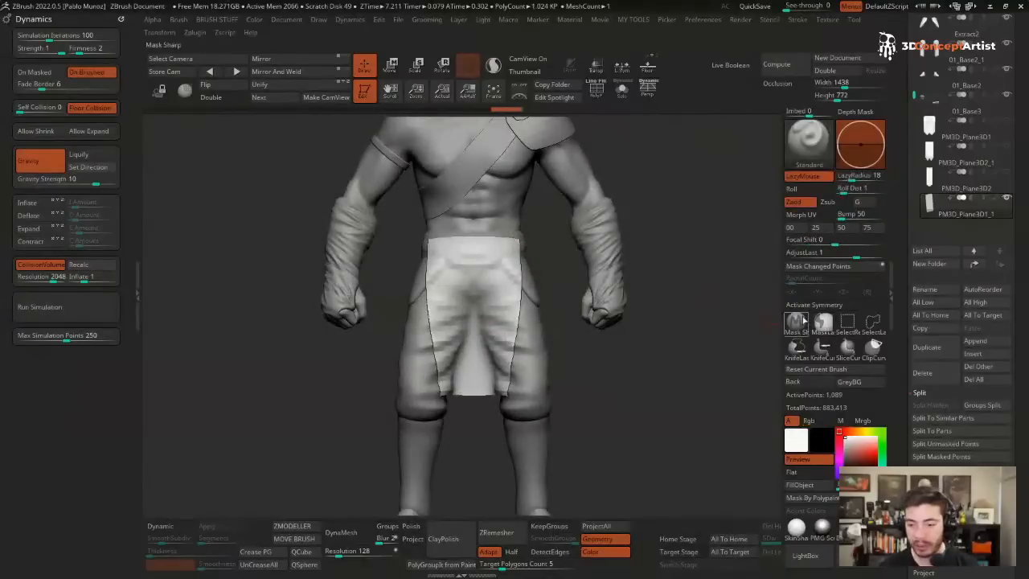
pyautogui.click(795, 320)
pyautogui.moveTo(408, 233)
pyautogui.keyDown('ctrl'); pyautogui.mouseDown()
pyautogui.moveTo(547, 240)
pyautogui.moveTo(537, 251)
pyautogui.moveTo(570, 270)
pyautogui.mouseUp(); pyautogui.keyUp('ctrl')
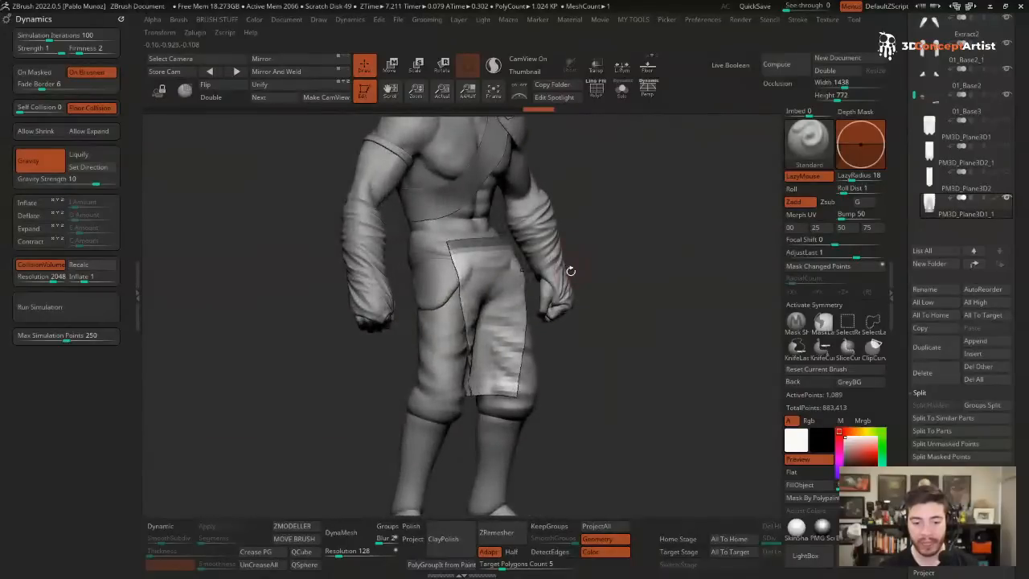
# - Set Simulation Iterations to 171 and Gravity Strength to 1.50376, and run the cloth simulation on the masked plane
pyautogui.click(32, 308)
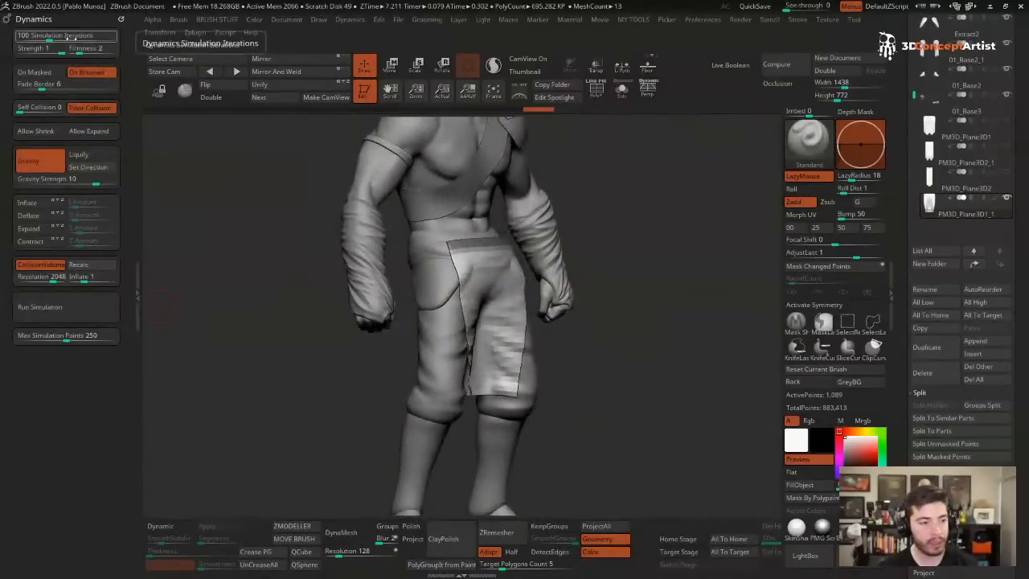
pyautogui.click(58, 37)
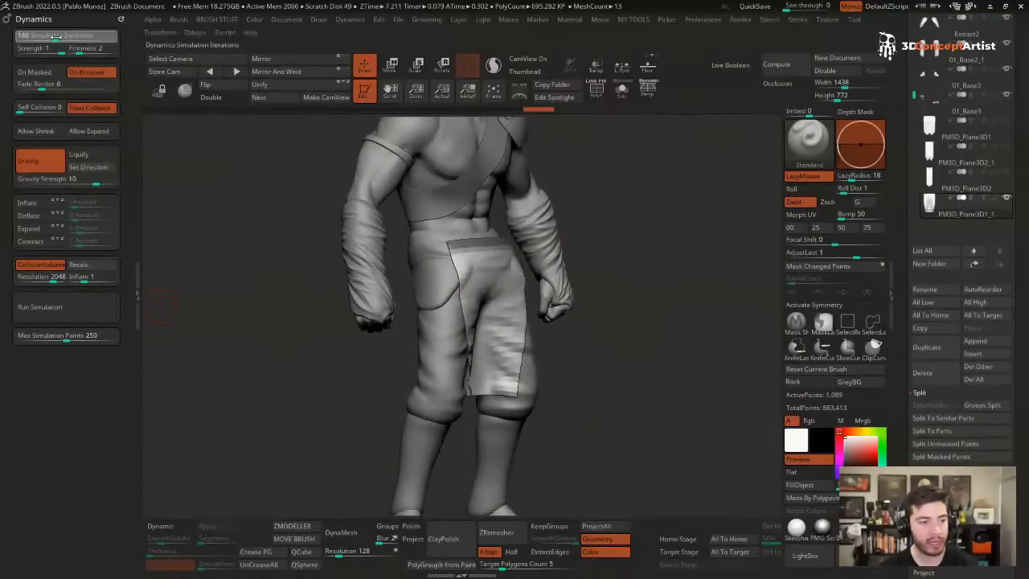
pyautogui.click(87, 179)
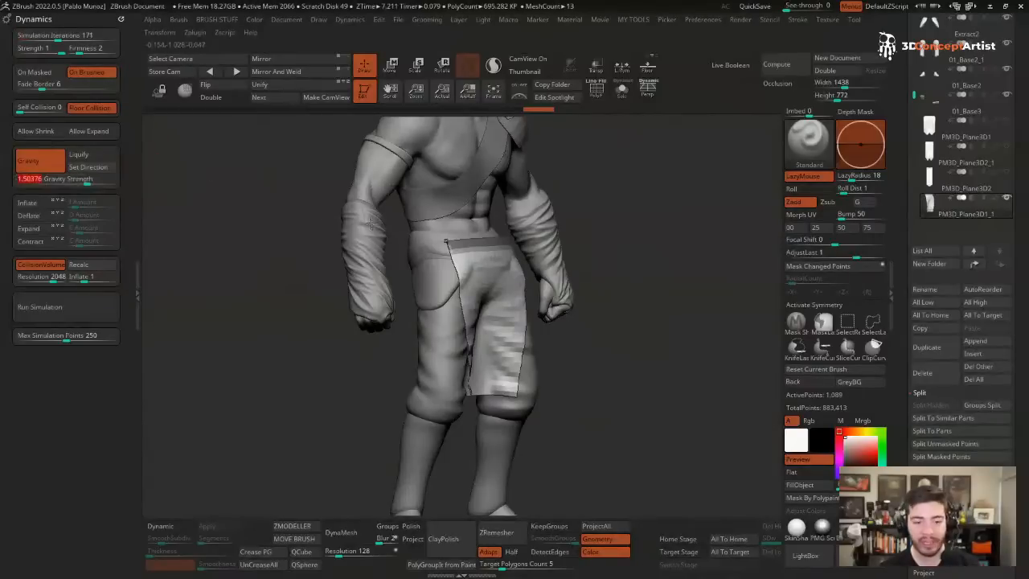
pyautogui.moveTo(418, 227); pyautogui.dragTo(351, 226, button='right')
pyautogui.keyDown('alt'); pyautogui.moveTo(310, 257); pyautogui.dragTo(304, 269, button='right'); pyautogui.keyUp('alt')
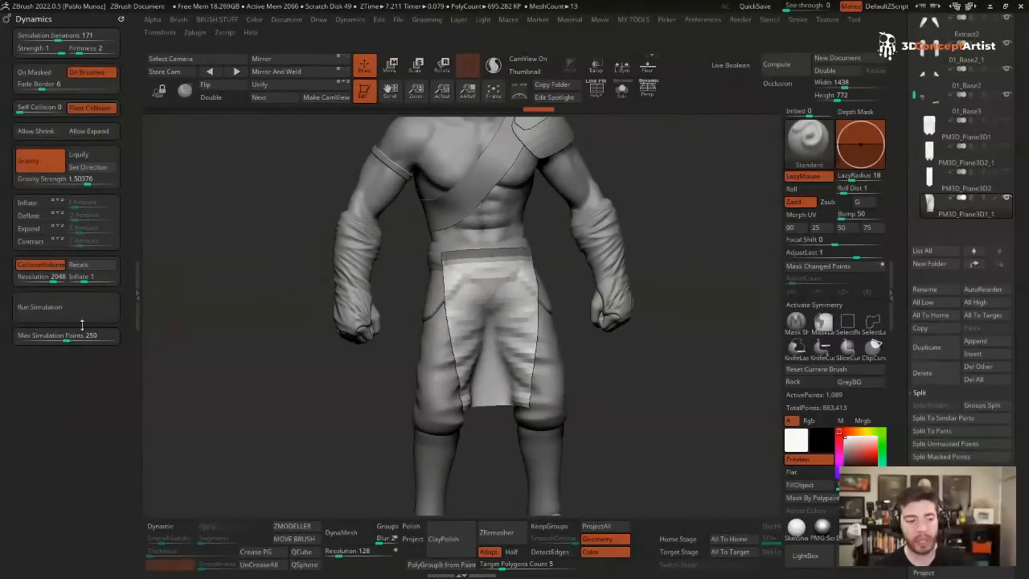
pyautogui.click(65, 307)
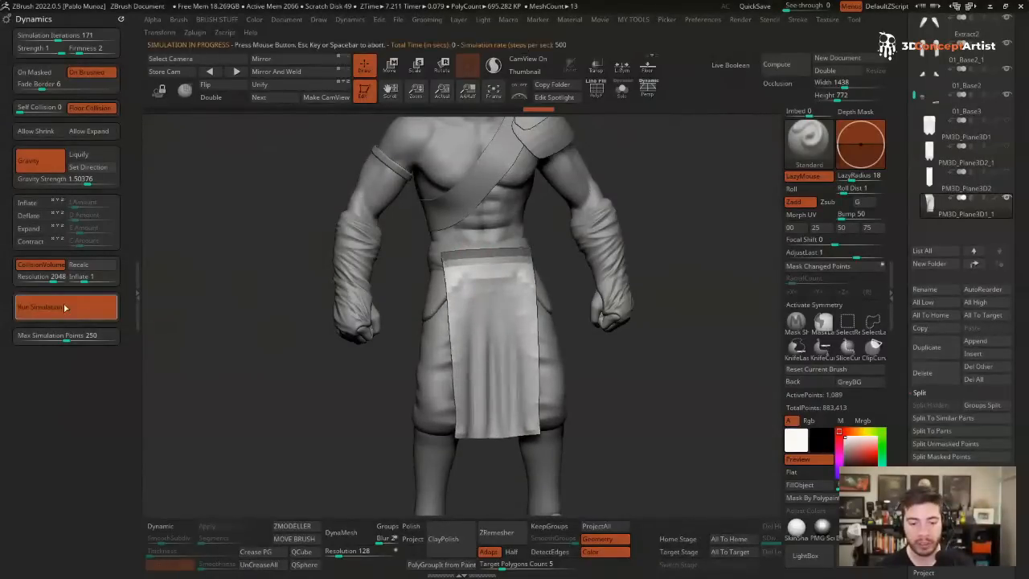
pyautogui.moveTo(381, 362); pyautogui.dragTo(657, 326)
# - Clear the mask from the draped loincloth panel and duplicate the panel as a separate subtool
pyautogui.keyDown('ctrl'); pyautogui.moveTo(668, 165); pyautogui.dragTo(679, 254); pyautogui.keyUp('ctrl')
pyautogui.keyDown('alt'); pyautogui.moveTo(639, 389); pyautogui.dragTo(572, 324); pyautogui.keyUp('alt')
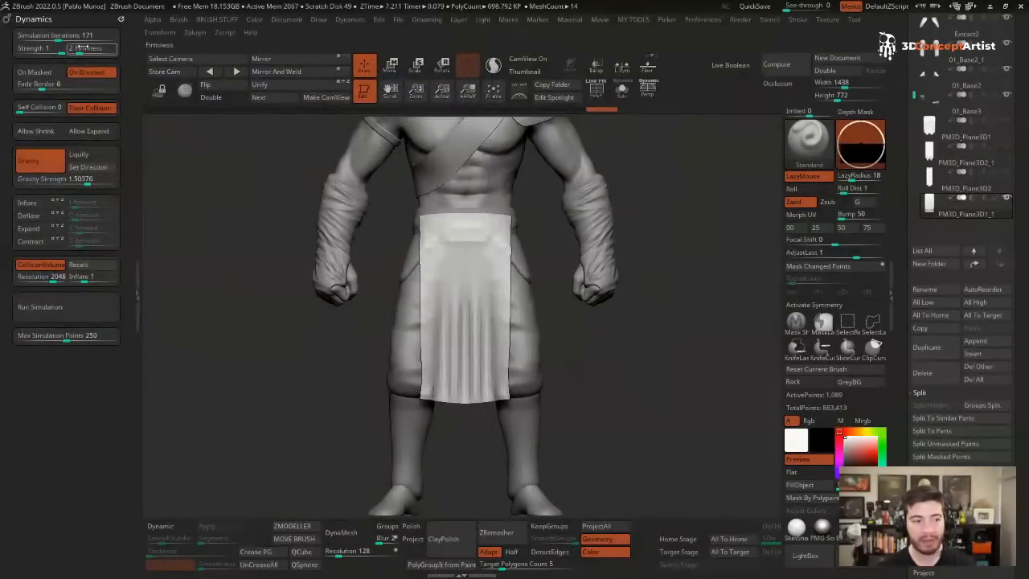
pyautogui.click(932, 359)
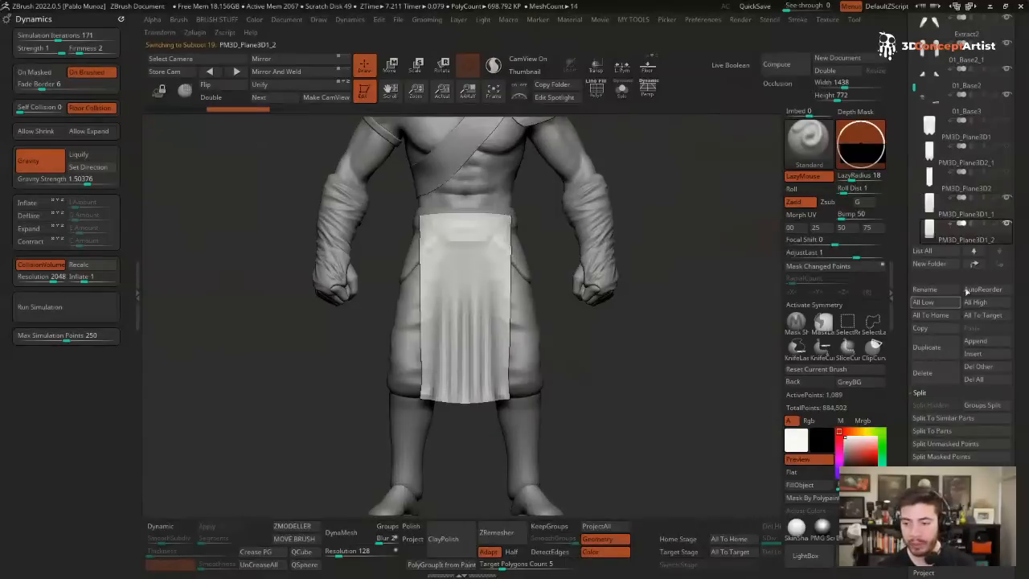
# - Undo the original panel's mask clearing and drape, and rerun the simulation on it with Firmness 4
pyautogui.click(987, 215)
pyautogui.hotkey('ctrl', 'z')
pyautogui.hotkey('ctrl', 'z')
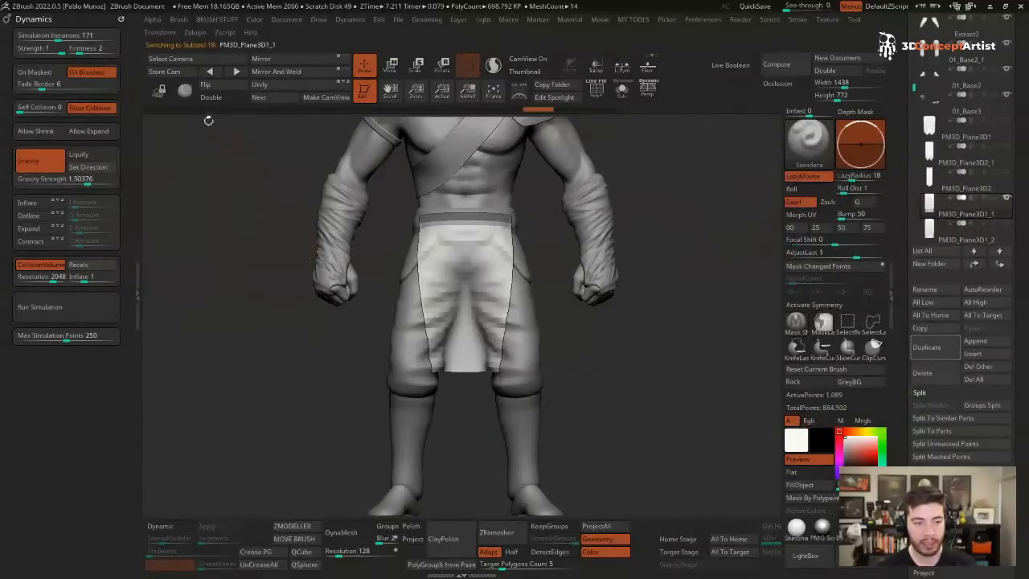
pyautogui.click(94, 51)
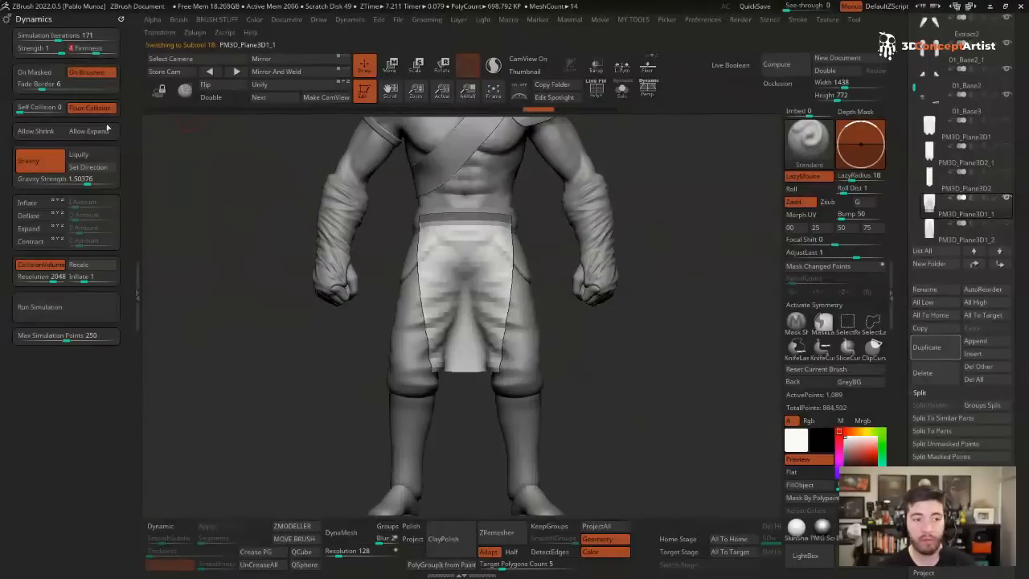
pyautogui.click(41, 309)
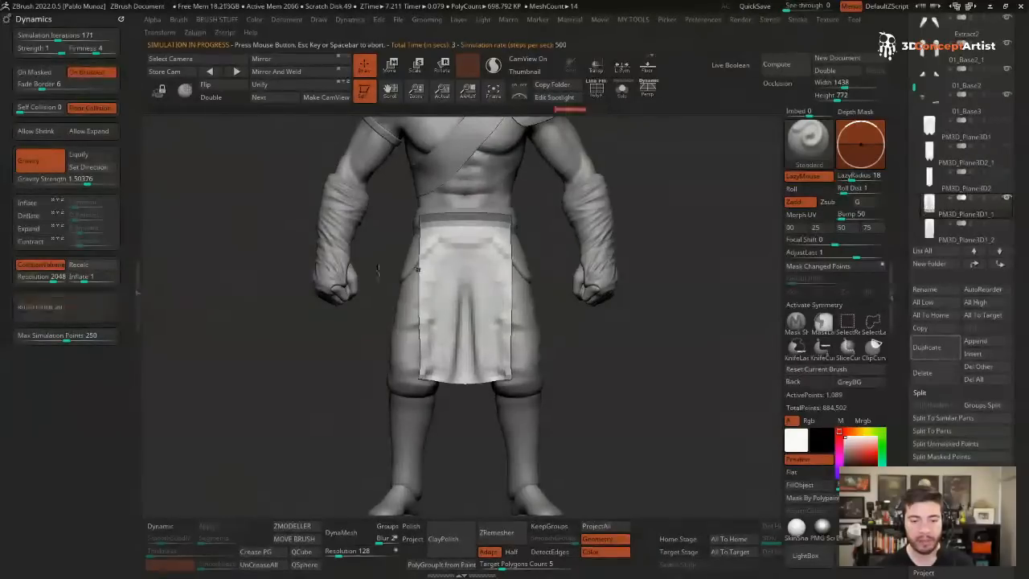
# - Compare a canvas snapshot of the firmer drape with the duplicated panel side by side, and continue with the duplicate as active subtool
pyautogui.moveTo(642, 220)
pyautogui.keyDown('alt'); pyautogui.mouseDown()
pyautogui.moveTo(533, 209)
pyautogui.moveTo(835, 204)
pyautogui.mouseUp(); pyautogui.keyUp('alt')
pyautogui.hotkey('shift', 's')
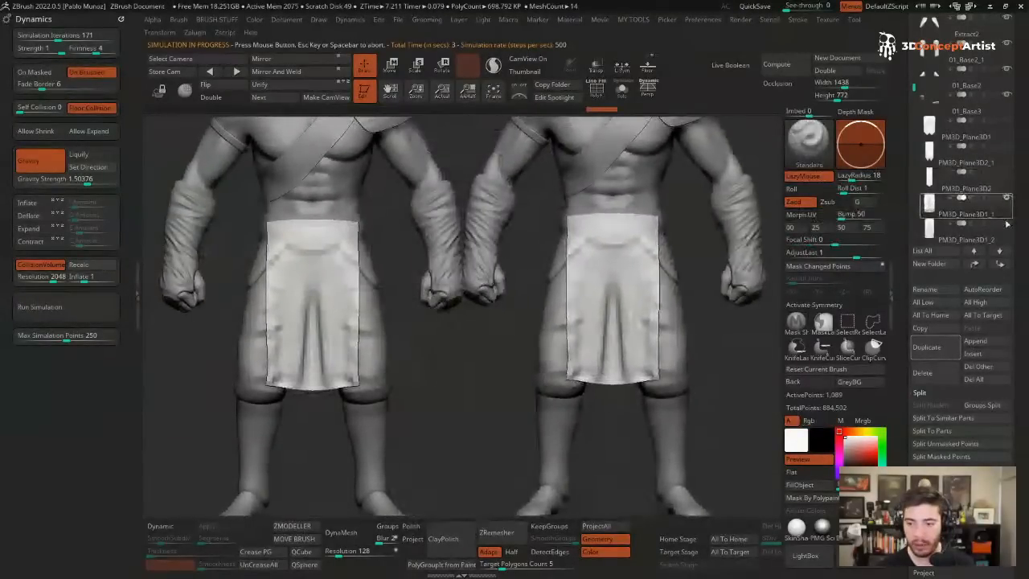
pyautogui.click(1006, 223)
pyautogui.click(964, 231)
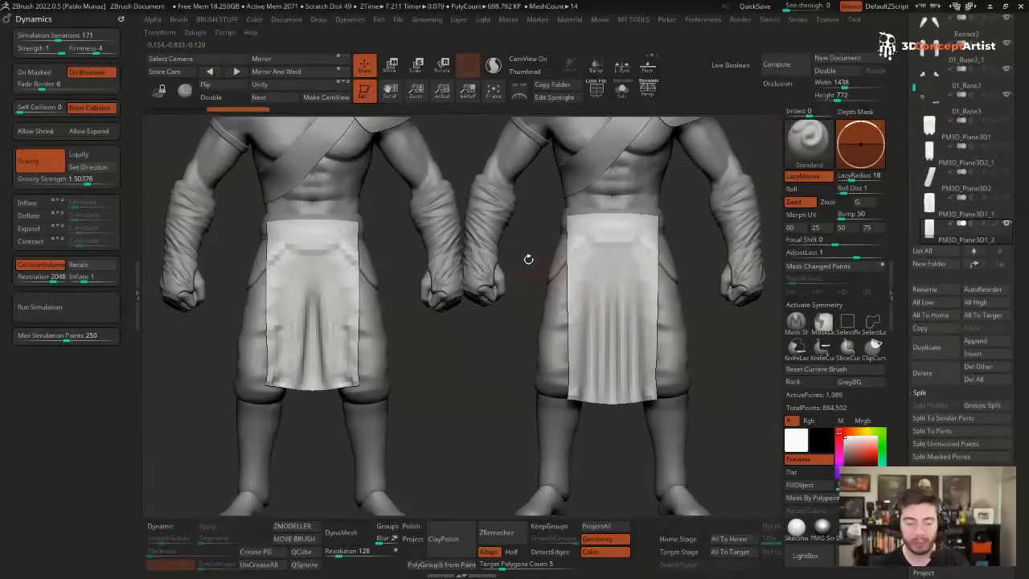
pyautogui.hotkey('ctrl', 'n')
pyautogui.keyDown('alt'); pyautogui.moveTo(606, 248); pyautogui.dragTo(494, 257, button='right'); pyautogui.keyUp('alt')
pyautogui.keyDown('alt'); pyautogui.moveTo(581, 365); pyautogui.dragTo(517, 304, button='right'); pyautogui.keyUp('alt')
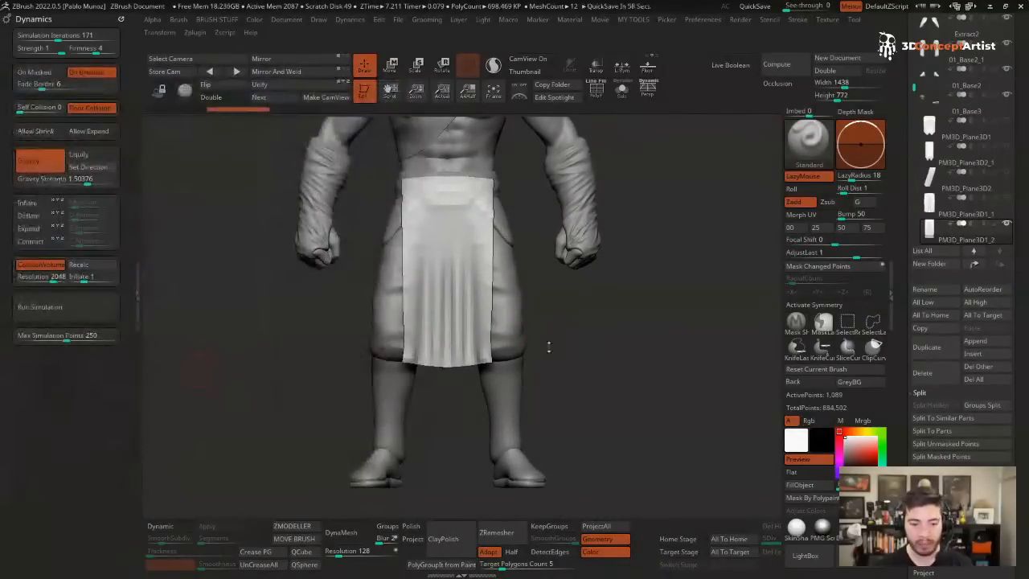
# - Slice the lower corners of the loincloth panel with angled SliceCurve cuts that meet in a point at the hem
pyautogui.hotkey('shift', 'f')
pyautogui.keyDown('alt'); pyautogui.moveTo(475, 252); pyautogui.dragTo(511, 249, button='right'); pyautogui.keyUp('alt')
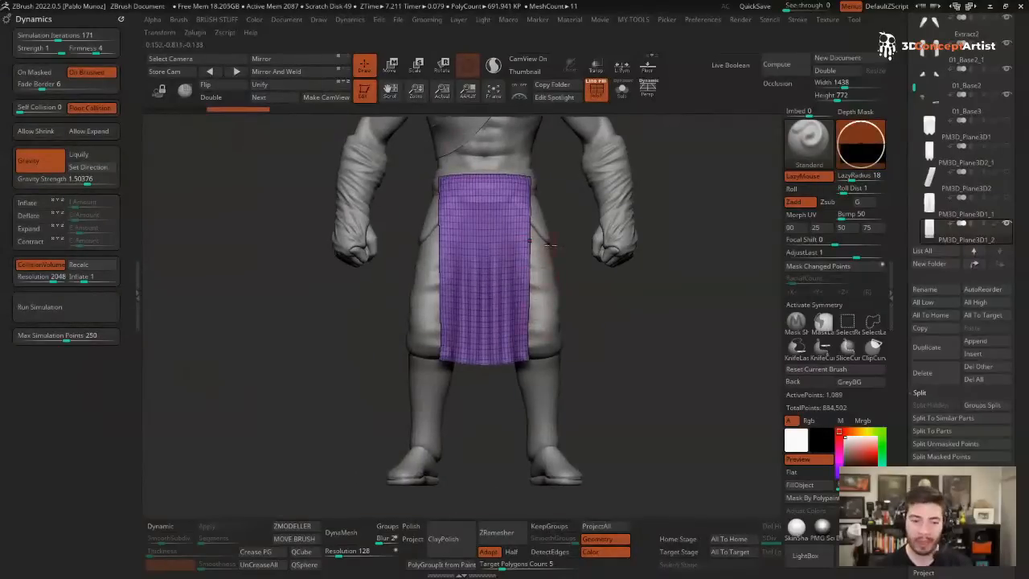
pyautogui.hotkey('shift', 'f')
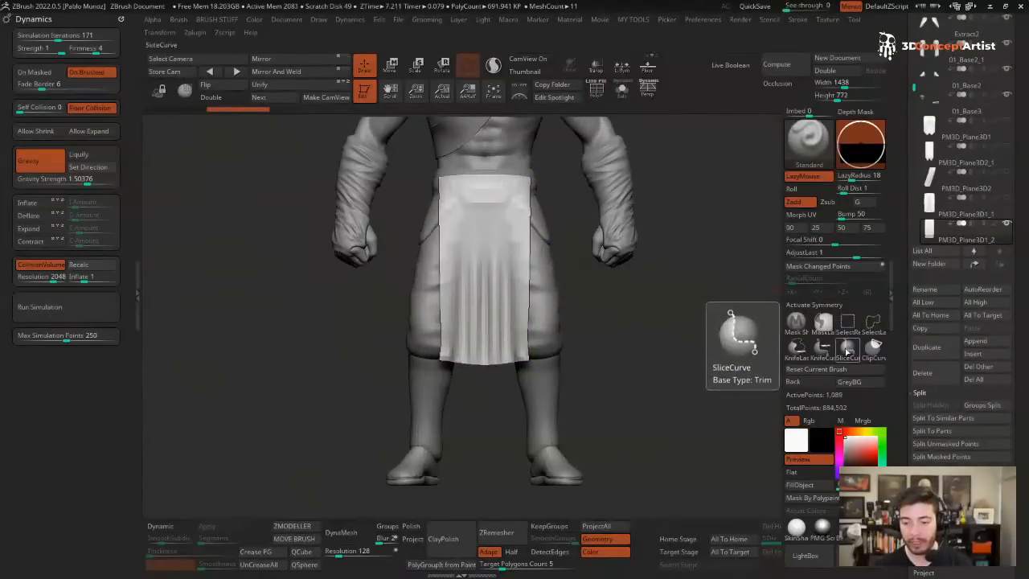
pyautogui.moveTo(360, 341)
pyautogui.keyDown('ctrl'); pyautogui.keyDown('shift'); pyautogui.mouseDown()
pyautogui.moveTo(337, 314)
pyautogui.moveTo(406, 394)
pyautogui.moveTo(490, 387)
pyautogui.moveTo(492, 378)
pyautogui.mouseUp(); pyautogui.keyUp('shift'); pyautogui.keyUp('ctrl')
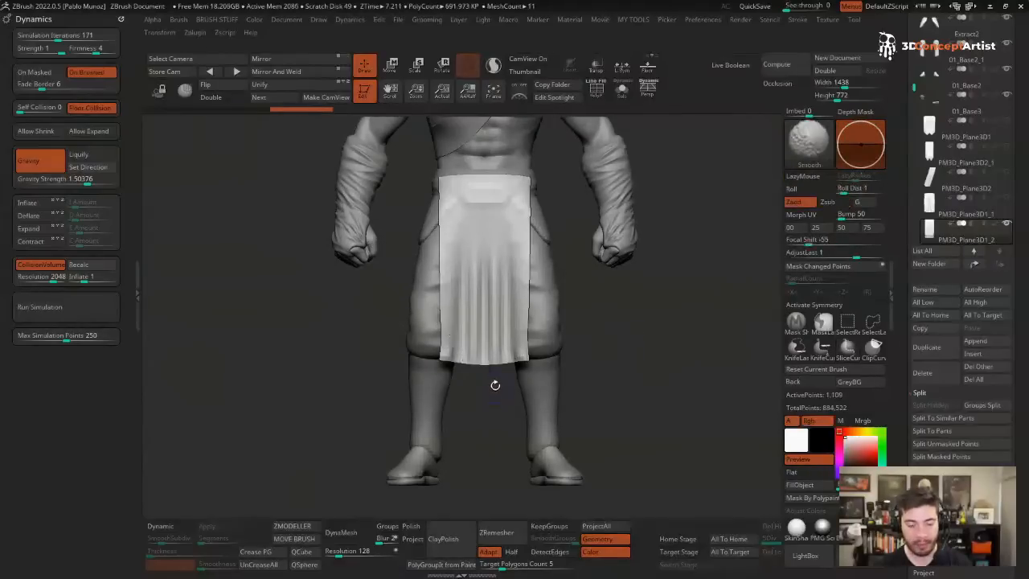
pyautogui.hotkey('shift', 'f')
pyautogui.moveTo(437, 393)
pyautogui.keyDown('ctrl'); pyautogui.keyDown('shift'); pyautogui.mouseDown()
pyautogui.moveTo(551, 254)
pyautogui.moveTo(572, 245)
pyautogui.mouseUp(); pyautogui.keyUp('shift'); pyautogui.keyUp('ctrl')
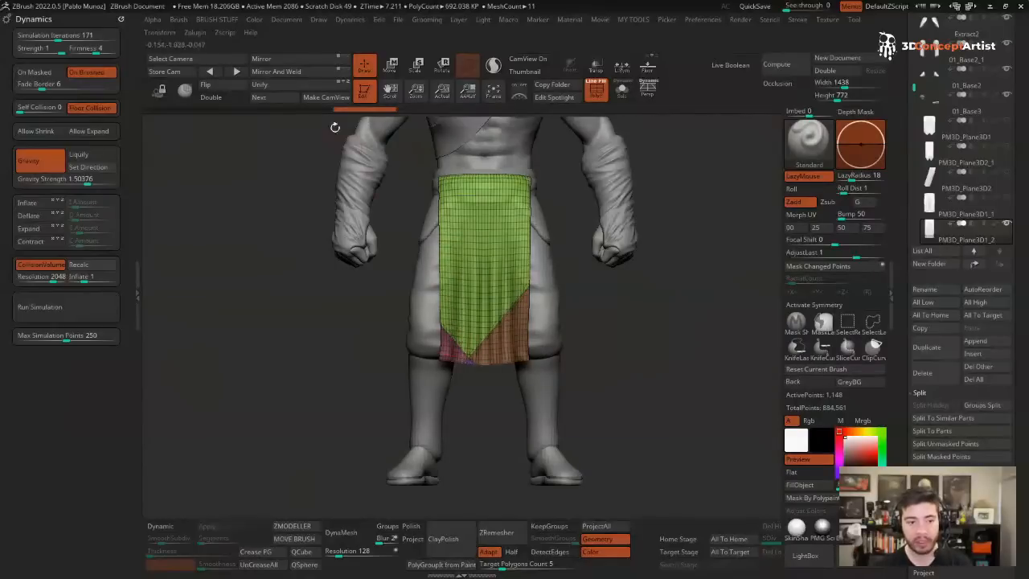
# - Mirror and weld the sliced panel into a symmetrical two-pointed hem and delete the cut-off polygroups below it
pyautogui.click(289, 74)
pyautogui.keyDown('ctrl'); pyautogui.moveTo(453, 321); pyautogui.dragTo(506, 404, button='right'); pyautogui.keyUp('ctrl')
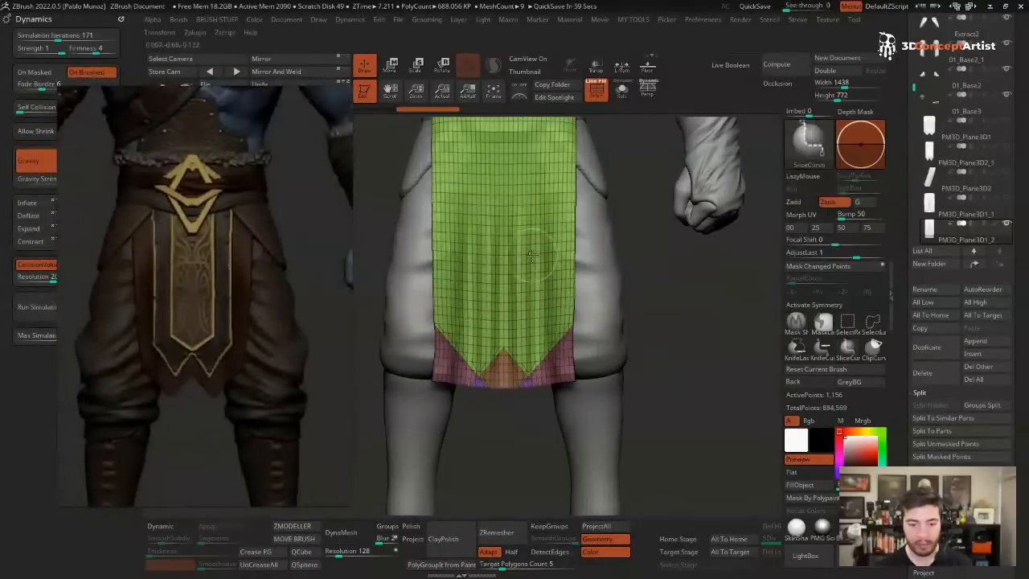
pyautogui.keyDown('ctrl'); pyautogui.keyDown('shift'); pyautogui.click(538, 281); pyautogui.keyUp('shift'); pyautogui.keyUp('ctrl')
pyautogui.hotkey('ctrl', 'Delete')
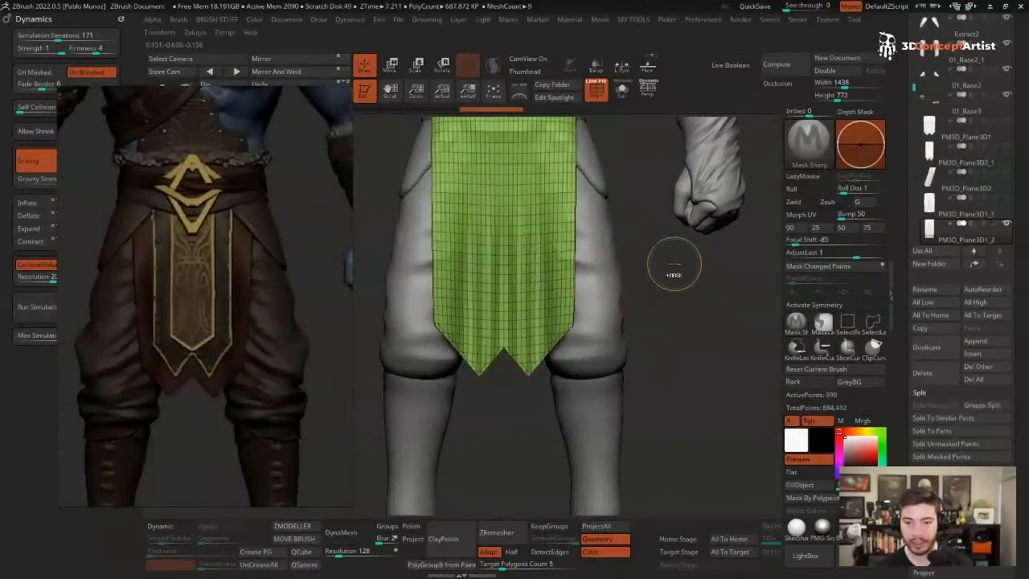
pyautogui.keyDown('alt'); pyautogui.moveTo(673, 269); pyautogui.dragTo(675, 302); pyautogui.keyUp('alt')
pyautogui.moveTo(294, 229); pyautogui.dragTo(2, 219, button='right')
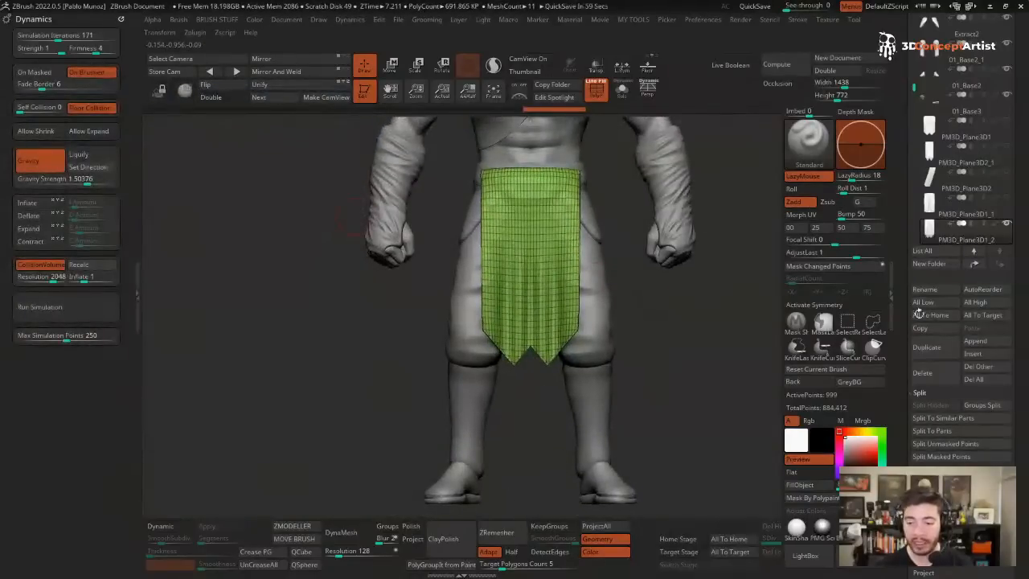
# - ZRemesh the two-pointed loincloth panel with DetectEdges enabled and turn on symmetry across X
pyautogui.moveTo(900, 349); pyautogui.dragTo(901, 33)
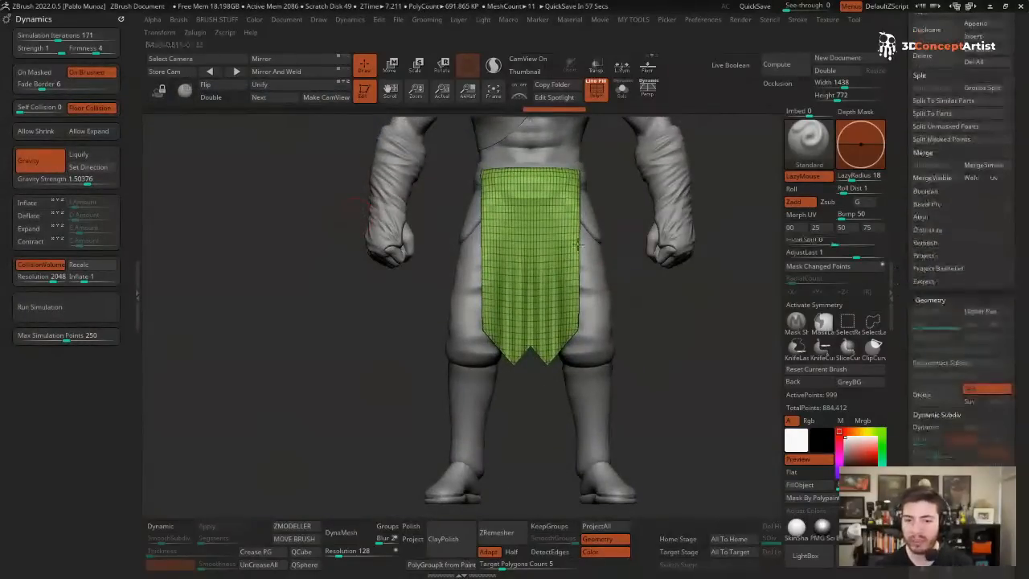
pyautogui.moveTo(903, 294); pyautogui.dragTo(900, 80)
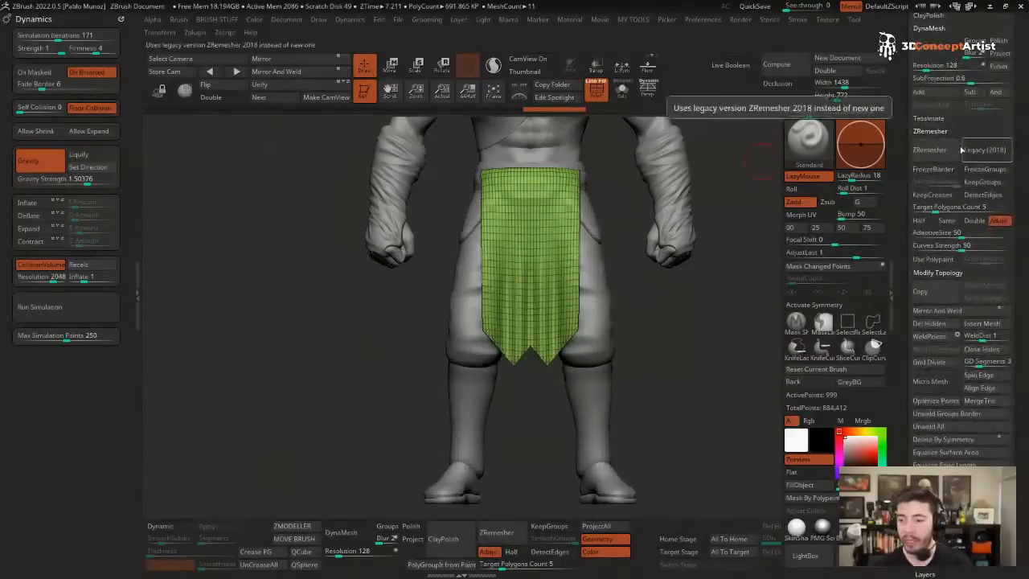
pyautogui.click(985, 195)
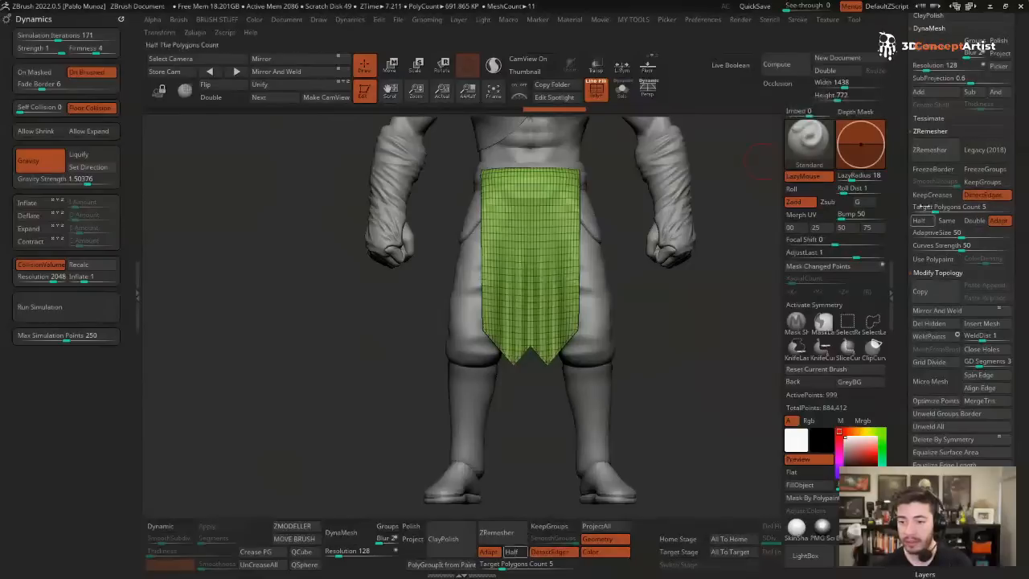
pyautogui.click(930, 150)
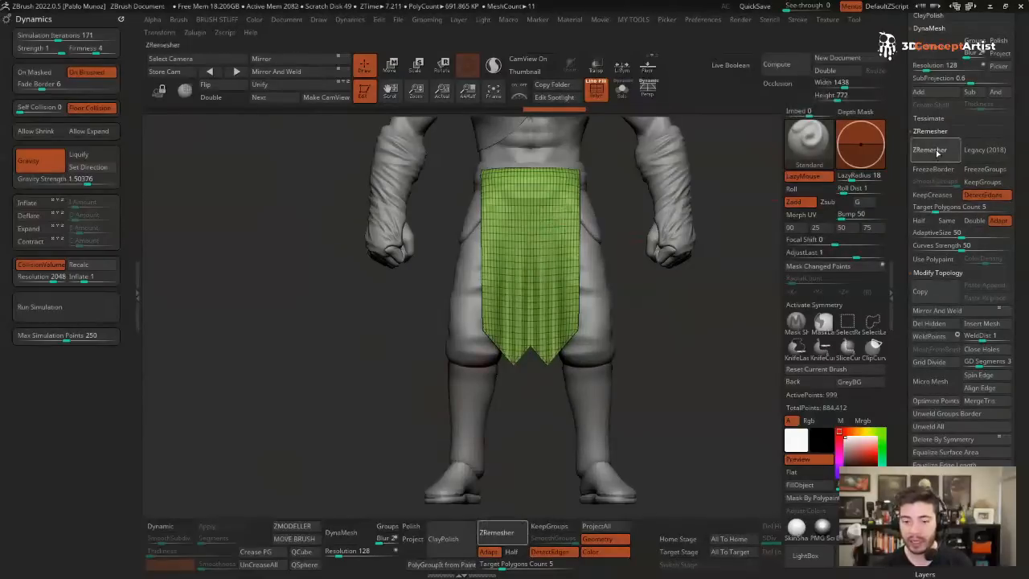
pyautogui.moveTo(538, 385); pyautogui.dragTo(710, 315)
pyautogui.press('x')
pyautogui.keyDown('ctrl'); pyautogui.moveTo(629, 353); pyautogui.dragTo(643, 385, button='right'); pyautogui.keyUp('ctrl')
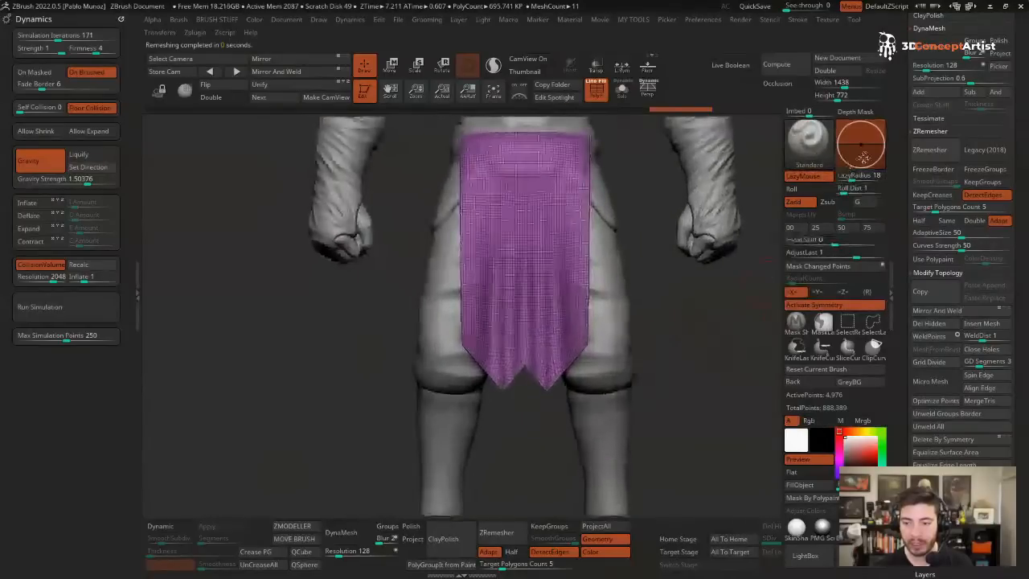
# - Enable ZRemesher's Half option and remesh the loincloth panel repeatedly to lower its polygon density
pyautogui.click(933, 154)
pyautogui.click(921, 220)
pyautogui.click(930, 150)
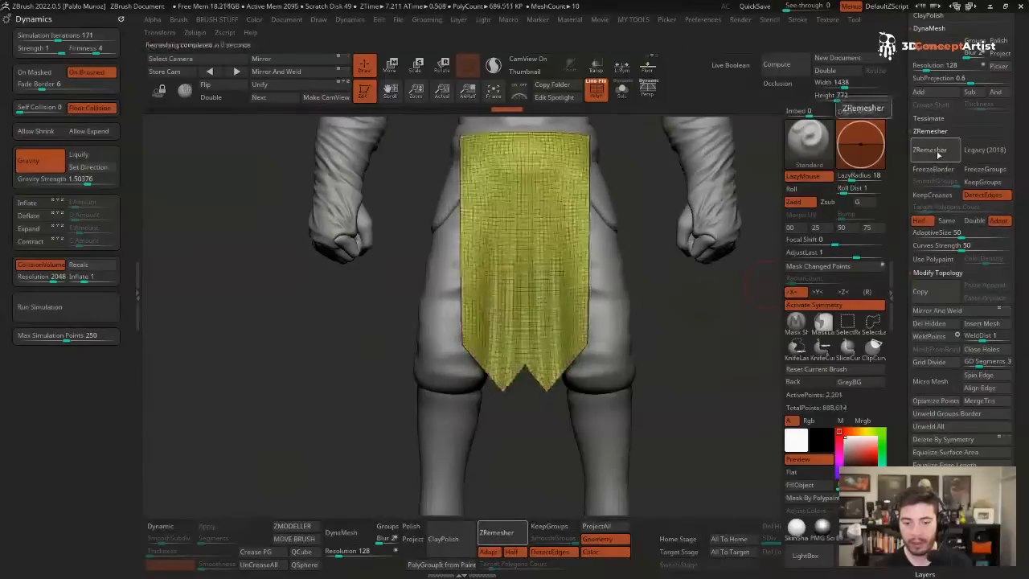
pyautogui.click(937, 154)
# - Try smoothing the remeshed panel's surface and outline with Polish By Features
pyautogui.press('2')
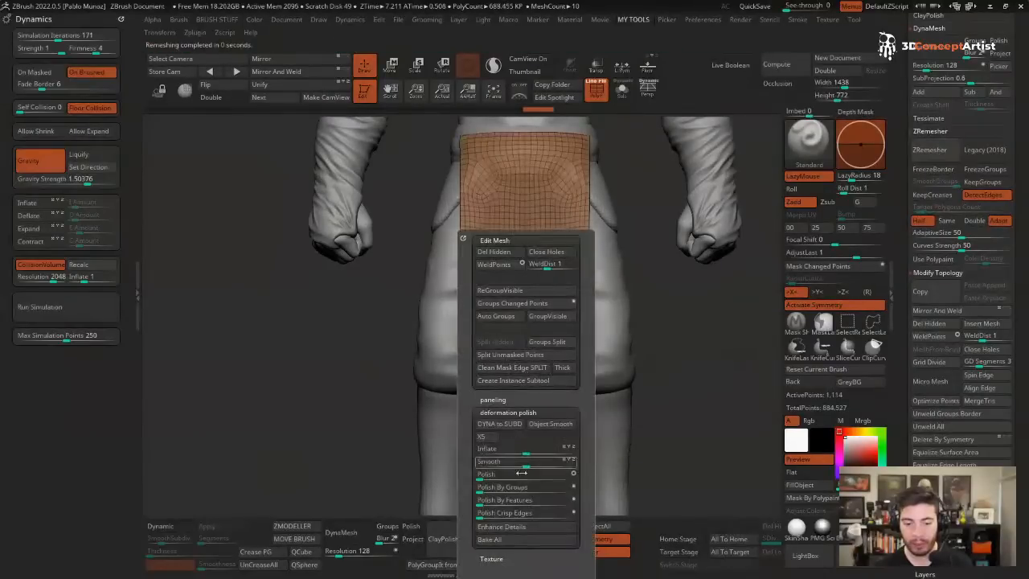
pyautogui.click(480, 502)
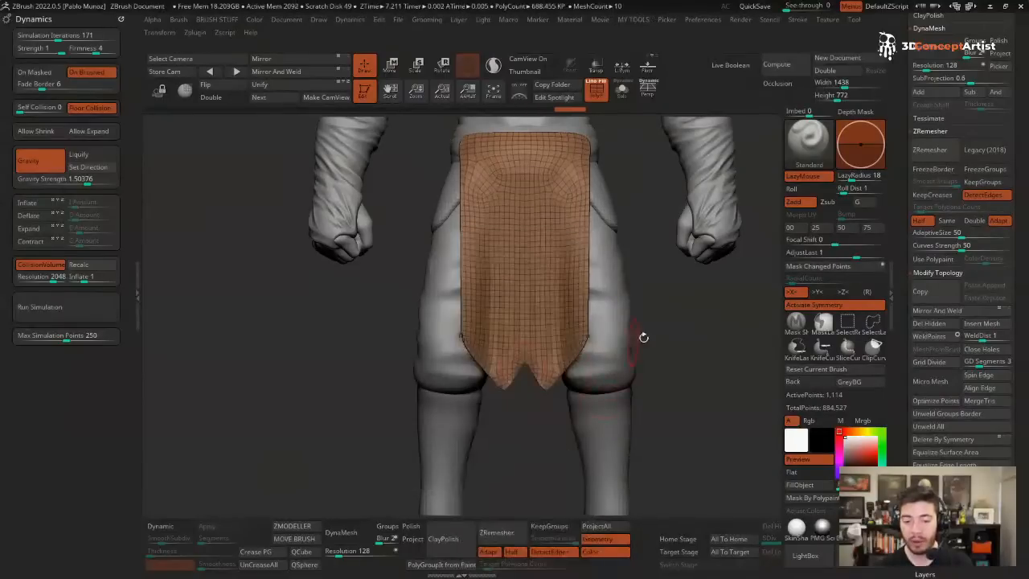
pyautogui.press('2')
pyautogui.click(643, 500)
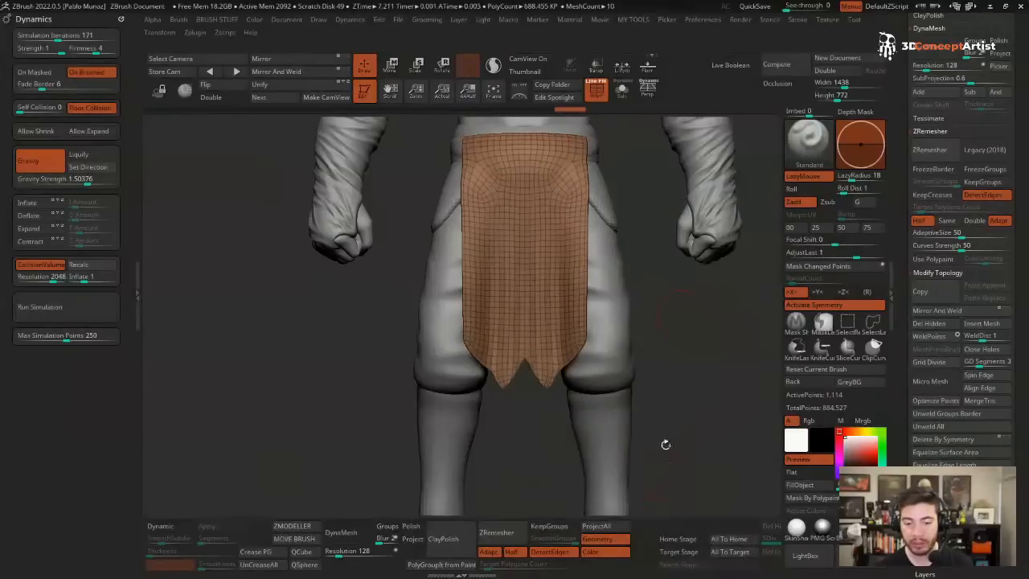
pyautogui.hotkey('ctrl', 'd')
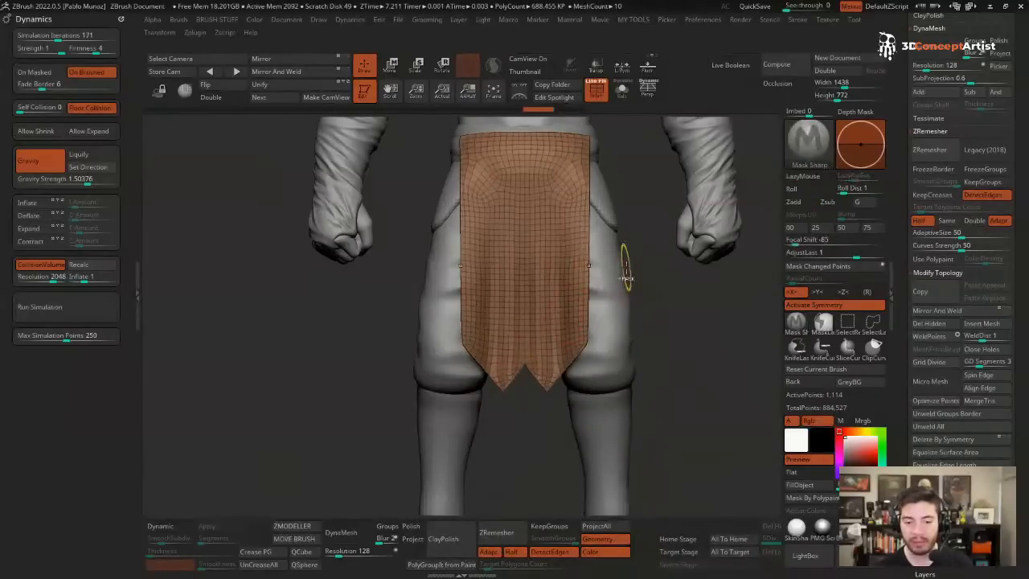
# - Undo the remeshes back to the originally sliced panel and rebuild it with a denser mesh
pyautogui.hotkey('ctrl', 'w')
pyautogui.hotkey('ctrl', 'z')
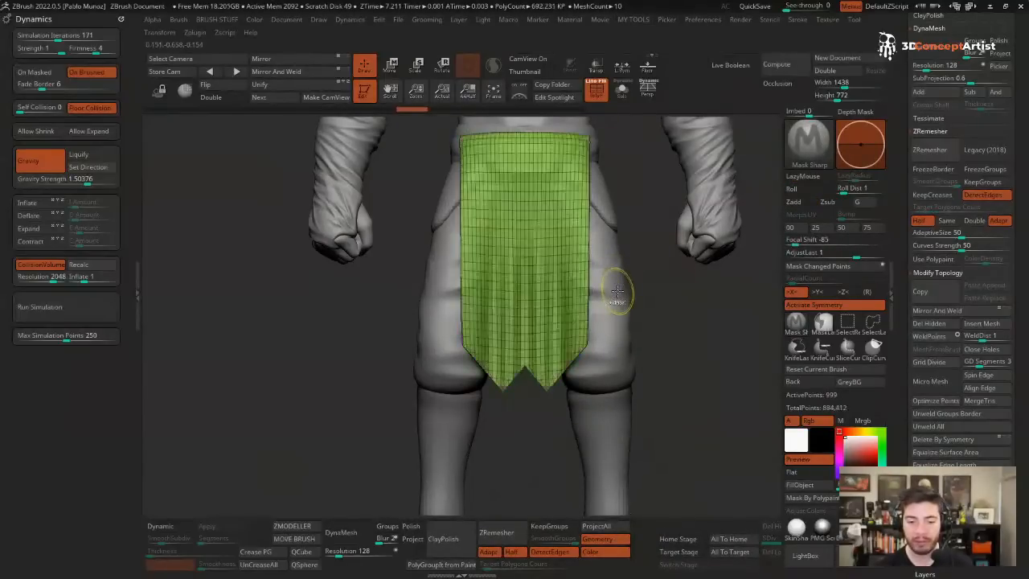
pyautogui.click(380, 109)
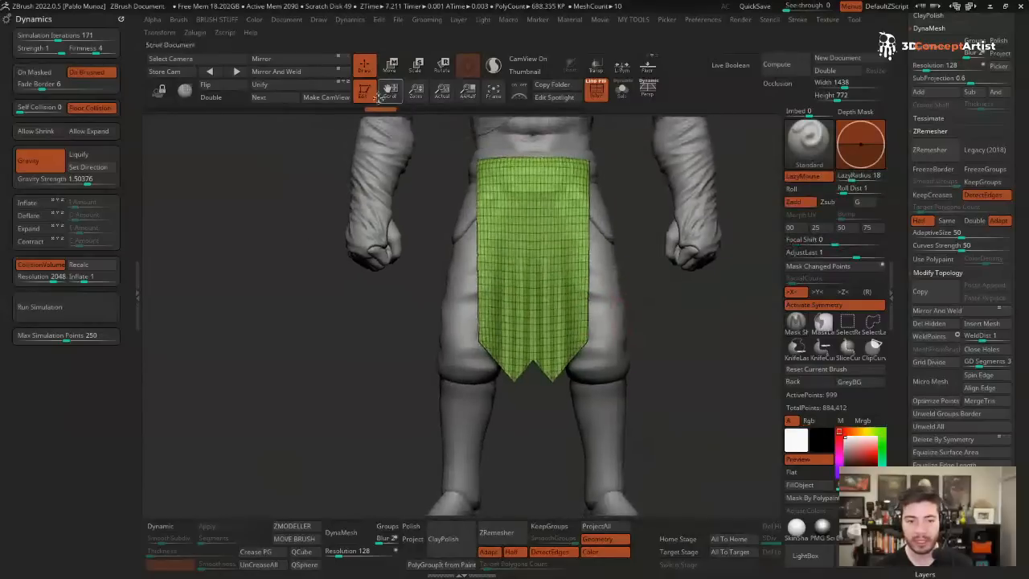
pyautogui.moveTo(391, 108); pyautogui.dragTo(432, 109)
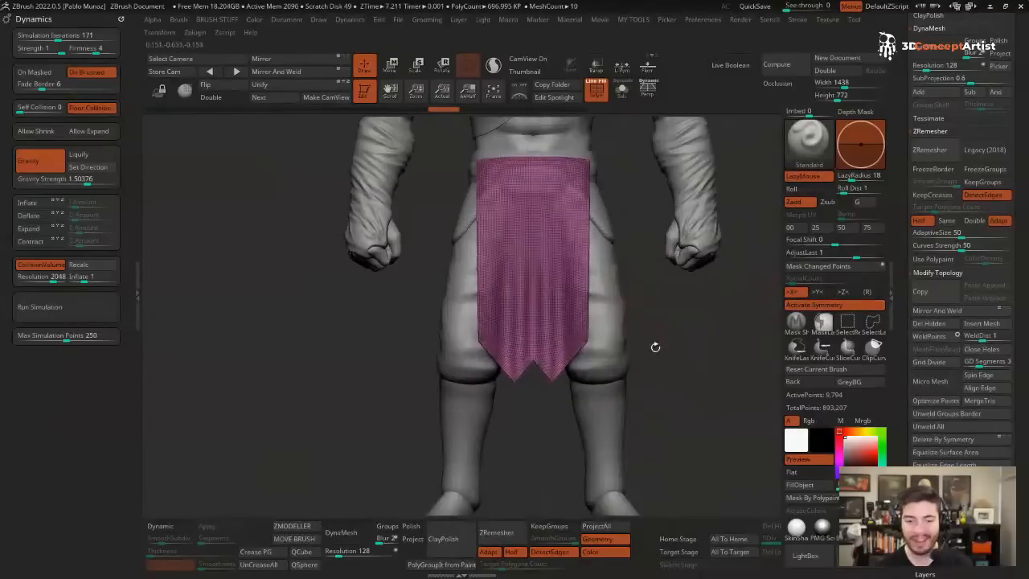
# - Hide the wireframe and enable Dynamic Subdiv on the panel with Thickness 0.00204, Segments 1 and Post SubDiv off
pyautogui.moveTo(655, 347); pyautogui.dragTo(385, 314)
pyautogui.hotkey('shift', 'f')
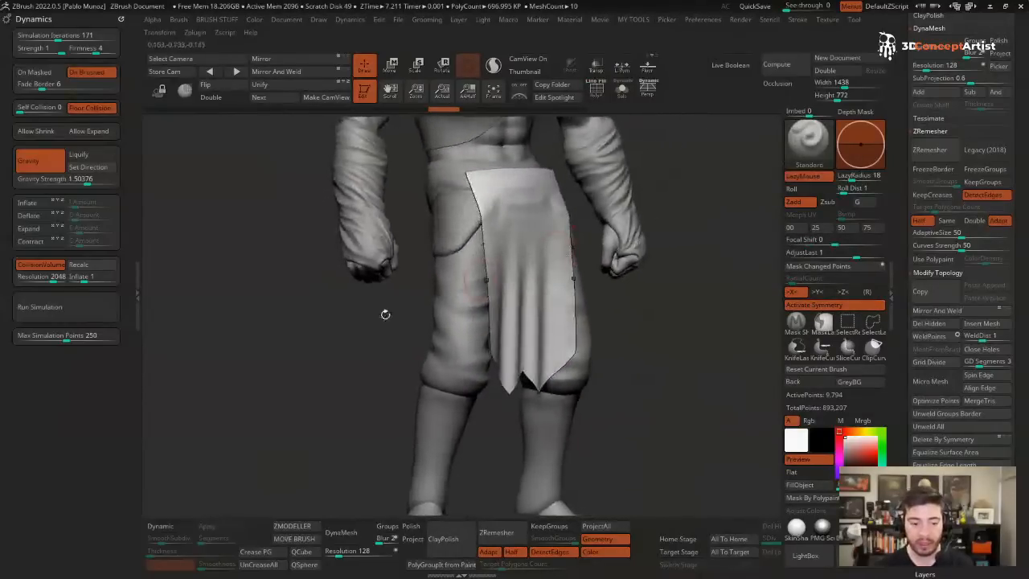
pyautogui.click(165, 528)
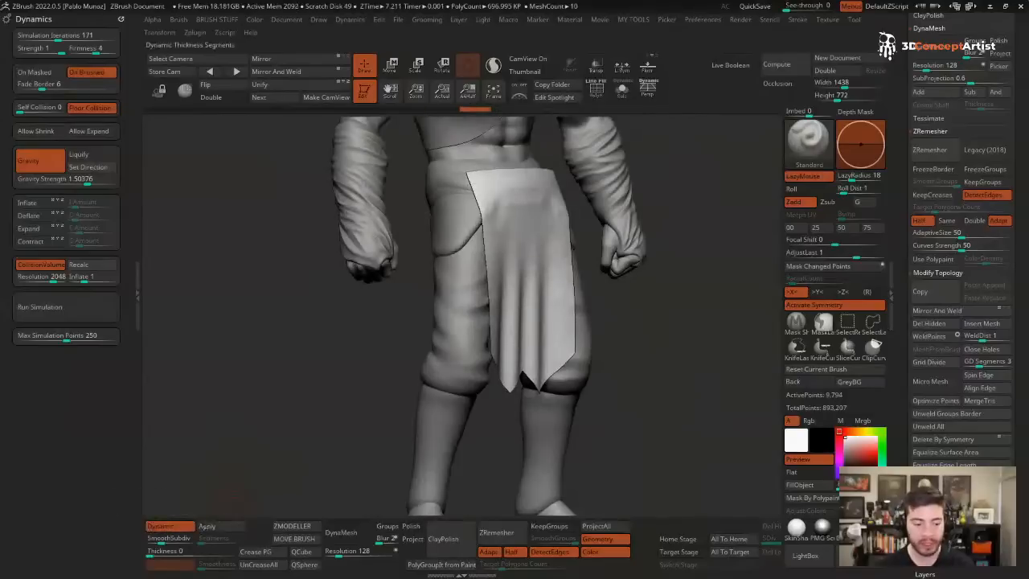
pyautogui.moveTo(338, 285); pyautogui.dragTo(539, 344)
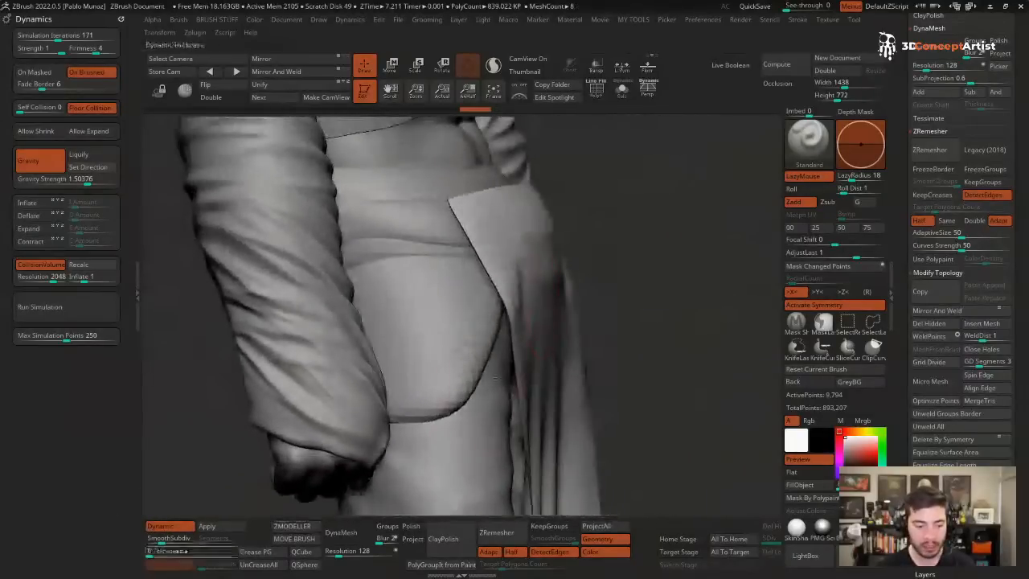
pyautogui.moveTo(149, 553); pyautogui.dragTo(154, 553)
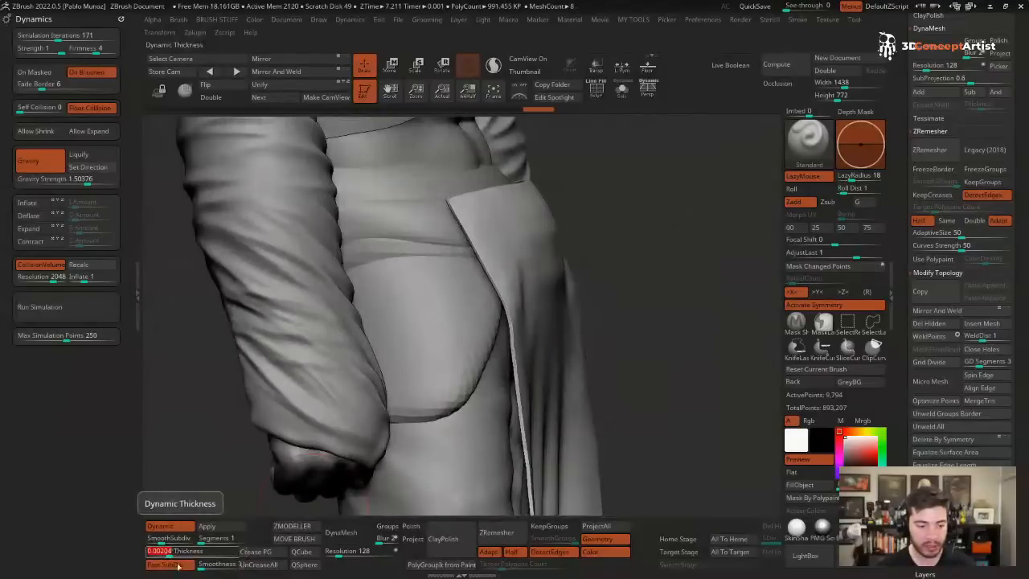
pyautogui.moveTo(588, 283); pyautogui.dragTo(601, 274)
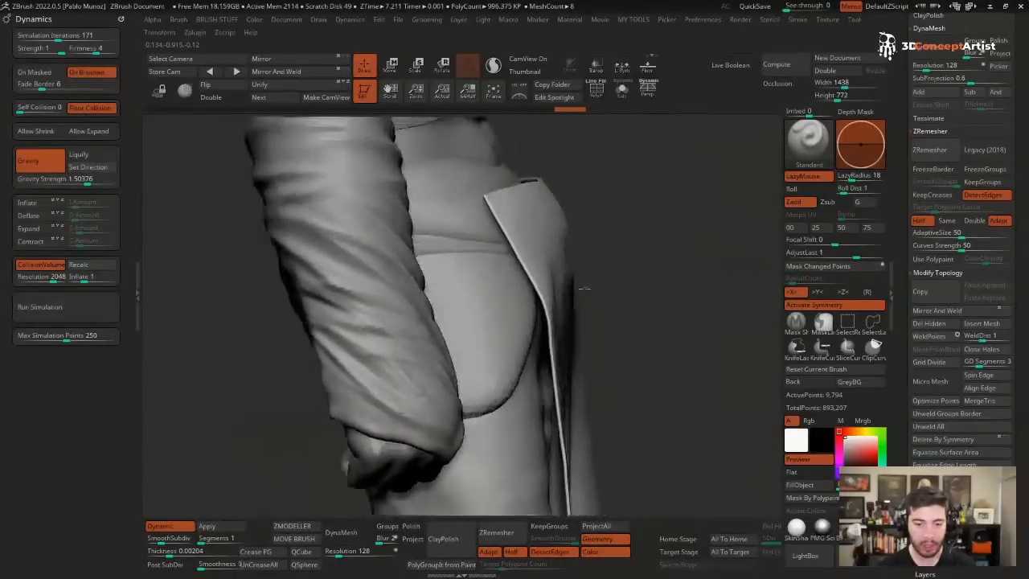
# - Move the loincloth panel slightly back toward the hips and return to sculpting mode
pyautogui.press('w')
pyautogui.click(800, 136)
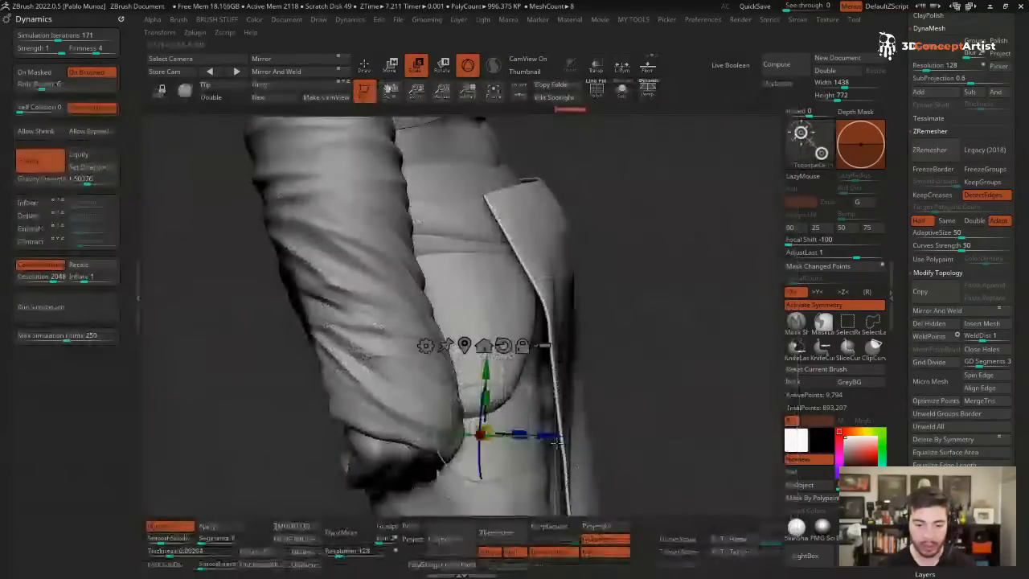
pyautogui.moveTo(554, 441)
pyautogui.mouseDown()
pyautogui.moveTo(527, 439)
pyautogui.moveTo(543, 439)
pyautogui.mouseUp()
pyautogui.press('q')
# - Switch to the Move brush with Accurate Curve mode and pull the panel's upper edge down at the waist
pyautogui.press('space')
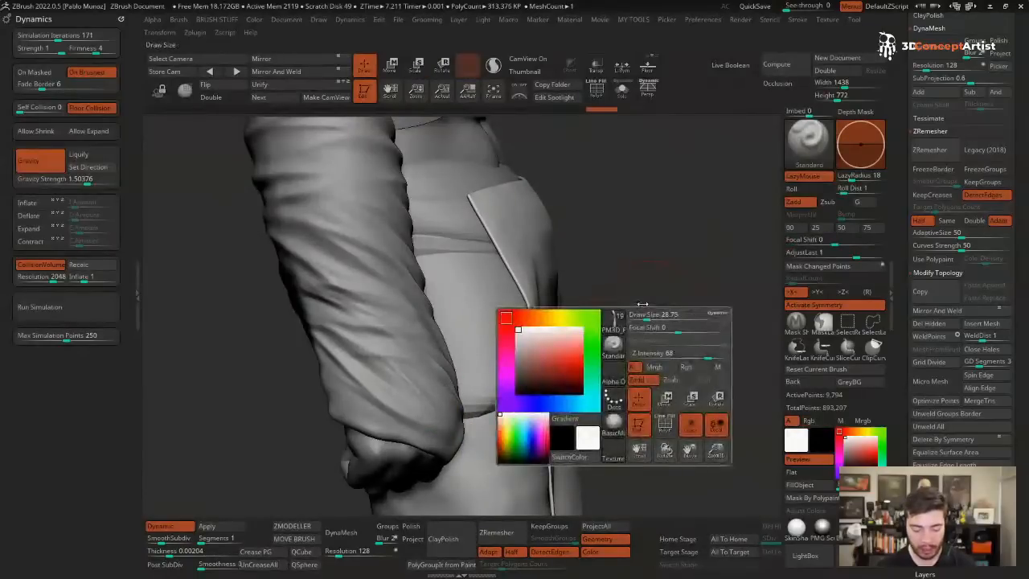
pyautogui.press('b')
pyautogui.press('m')
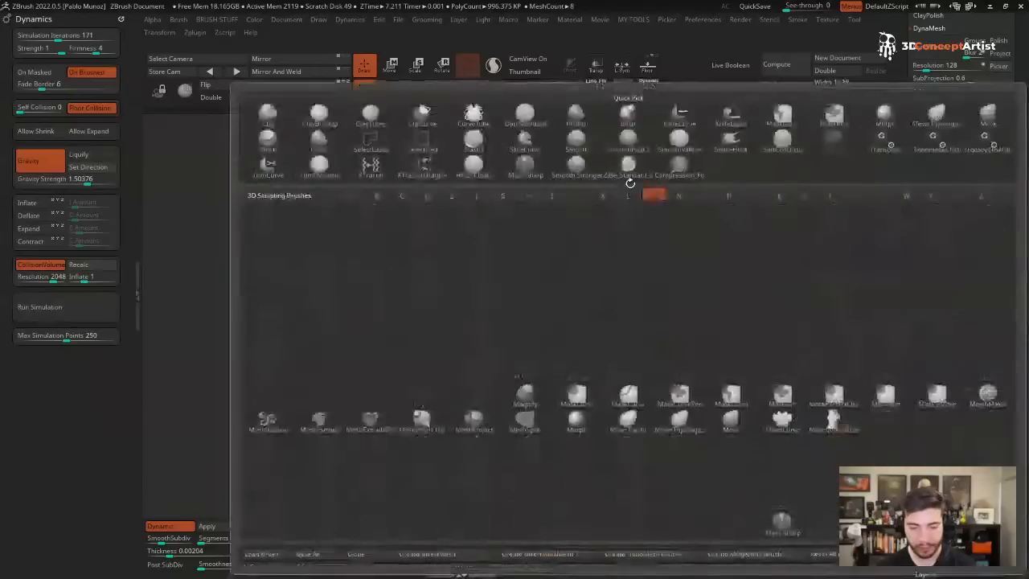
pyautogui.press('v')
pyautogui.press('space')
pyautogui.press('2')
pyautogui.click(602, 238)
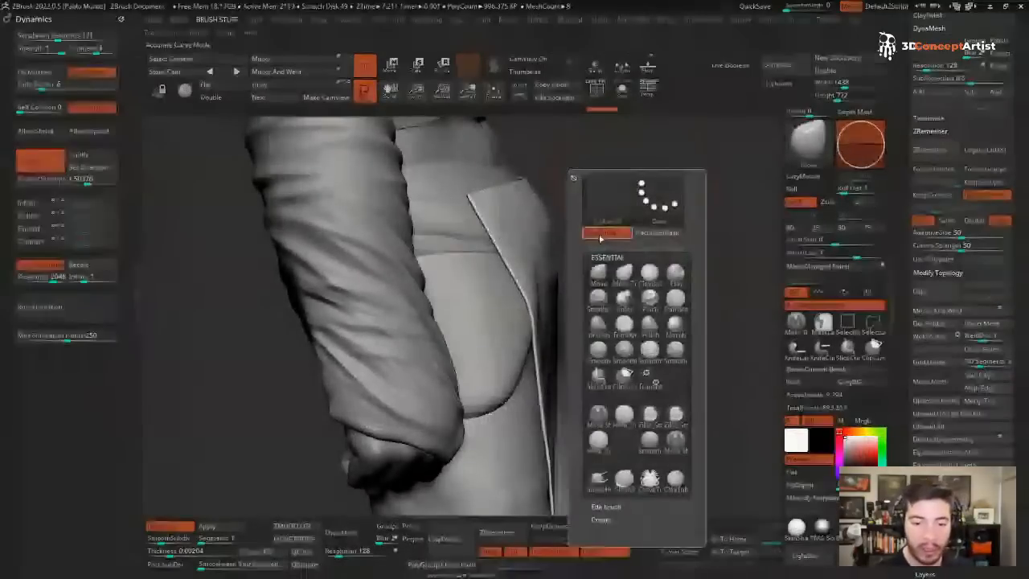
pyautogui.moveTo(471, 199)
pyautogui.mouseDown()
pyautogui.moveTo(462, 193)
pyautogui.moveTo(509, 183)
pyautogui.mouseUp()
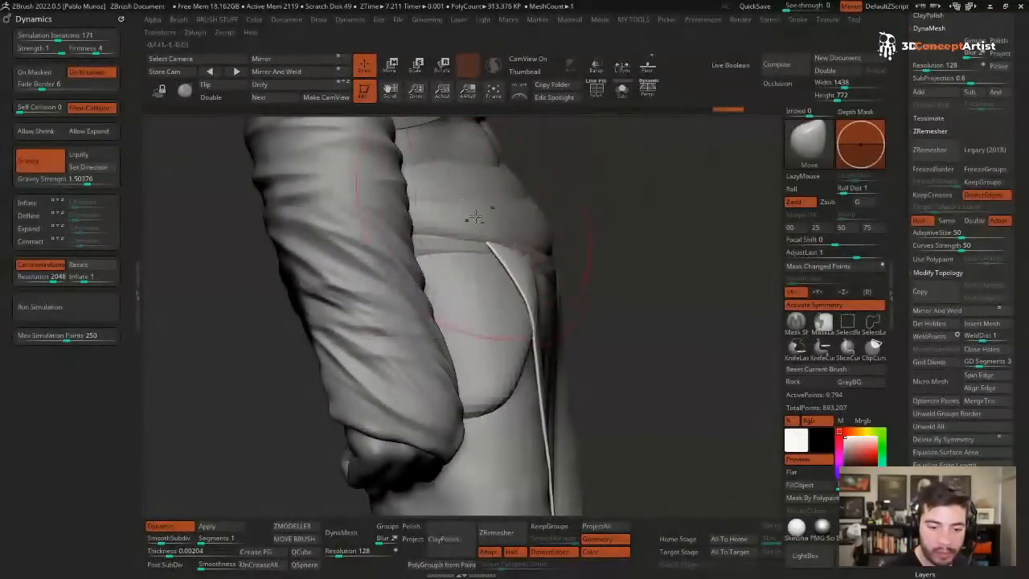
# - Undo the last few edits, reselect the loincloth panel and fit its upper edge beneath the waist wrap
pyautogui.hotkey('ctrl', 'z')
pyautogui.hotkey('ctrl', 'z')
pyautogui.hotkey('ctrl', 'z')
pyautogui.hotkey('ctrl', 'z')
pyautogui.keyDown('alt'); pyautogui.click(482, 224); pyautogui.keyUp('alt')
pyautogui.moveTo(691, 230); pyautogui.dragTo(602, 290)
pyautogui.keyDown('alt'); pyautogui.click(602, 290); pyautogui.keyUp('alt')
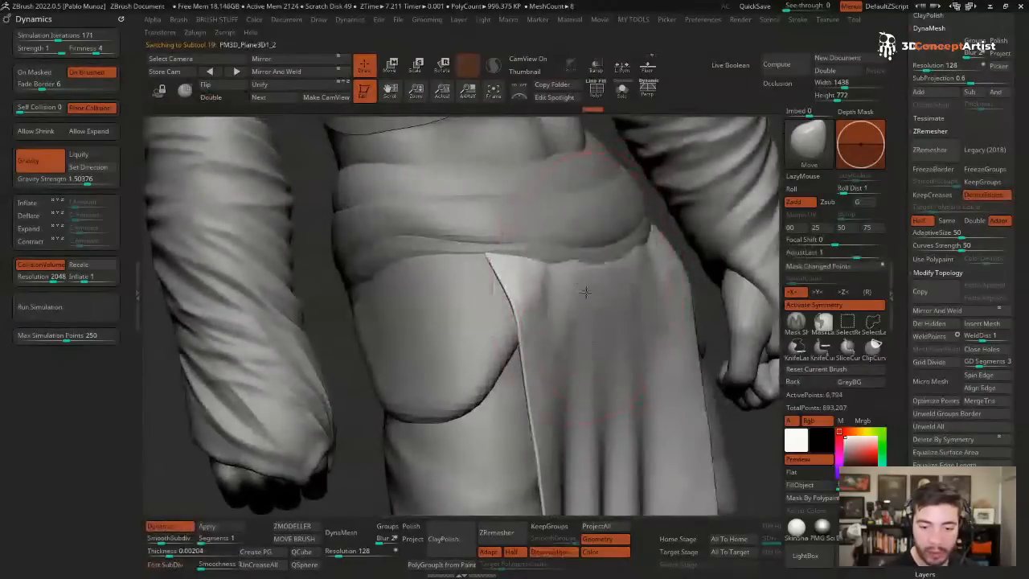
pyautogui.moveTo(657, 265)
pyautogui.mouseDown()
pyautogui.moveTo(666, 260)
pyautogui.moveTo(656, 249)
pyautogui.mouseUp()
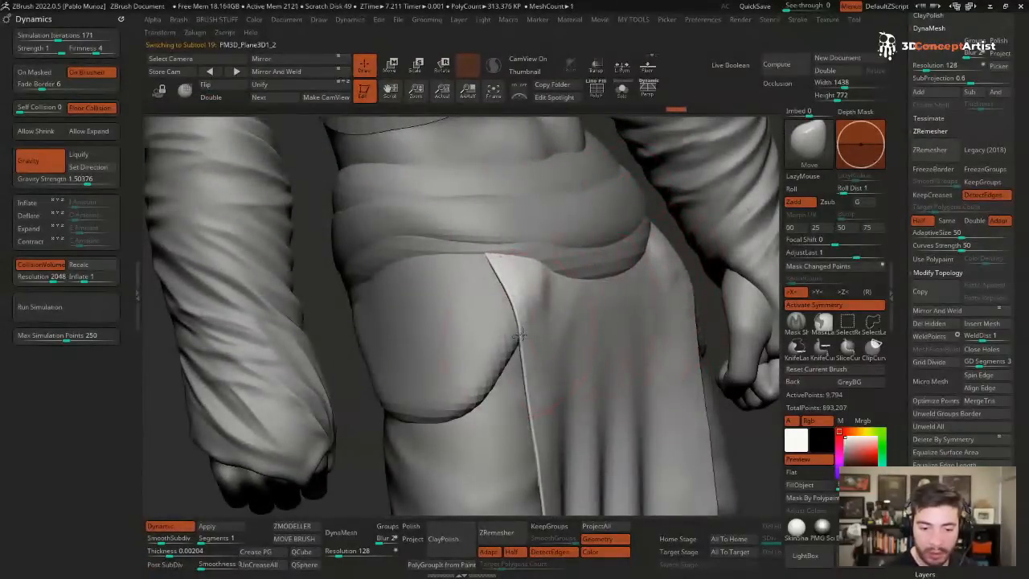
pyautogui.keyDown('ctrl'); pyautogui.moveTo(615, 329); pyautogui.dragTo(621, 269, button='right'); pyautogui.keyUp('ctrl')
pyautogui.keyDown('shift'); pyautogui.moveTo(696, 265); pyautogui.dragTo(566, 155, button='right'); pyautogui.keyUp('shift')
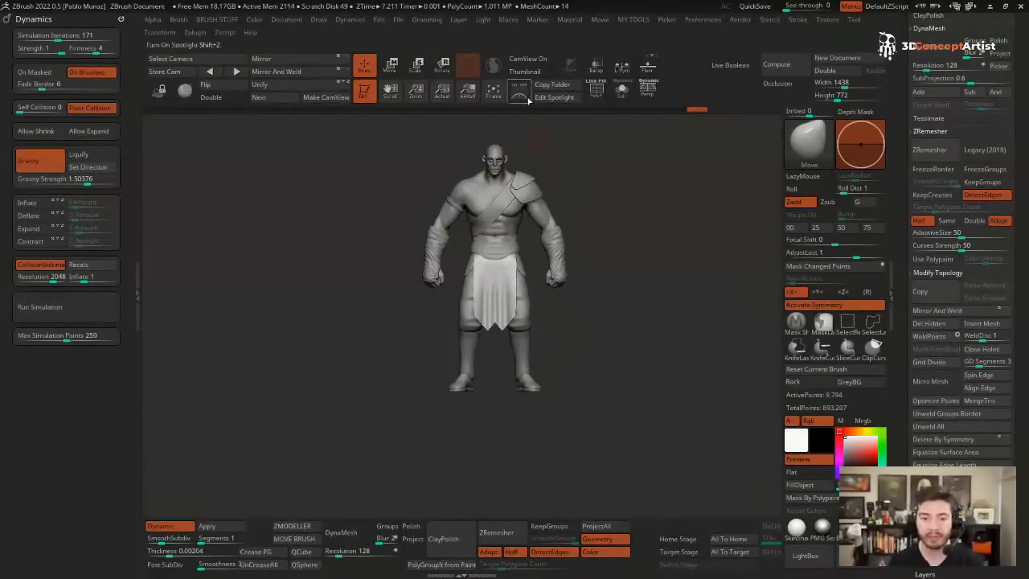
# - Switch to the finished coloured warrior model to compare its outfit with the current sculpt
pyautogui.keyDown('ctrl'); pyautogui.moveTo(639, 150); pyautogui.dragTo(636, 206, button='right'); pyautogui.keyUp('ctrl')
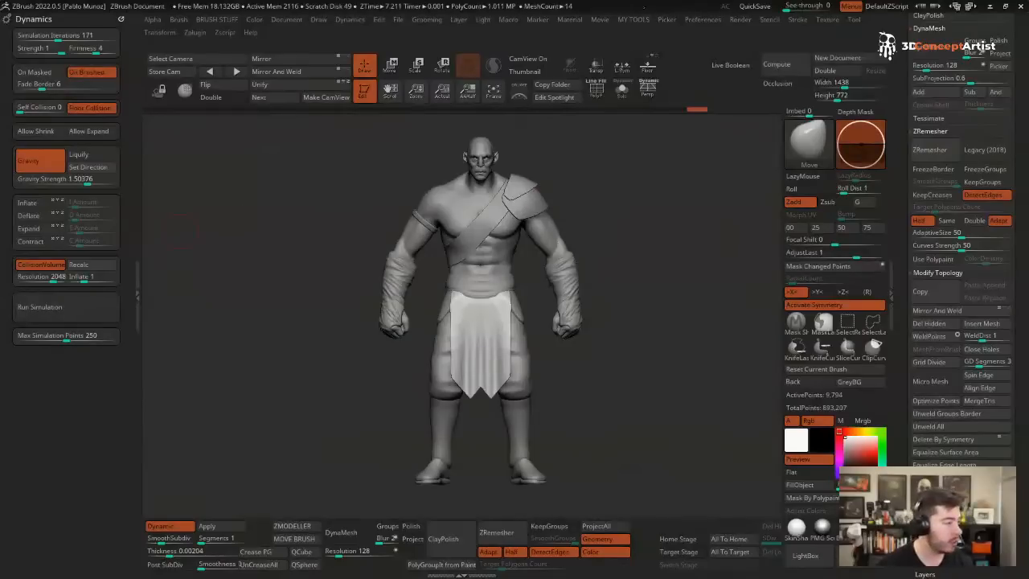
pyautogui.press('F1')
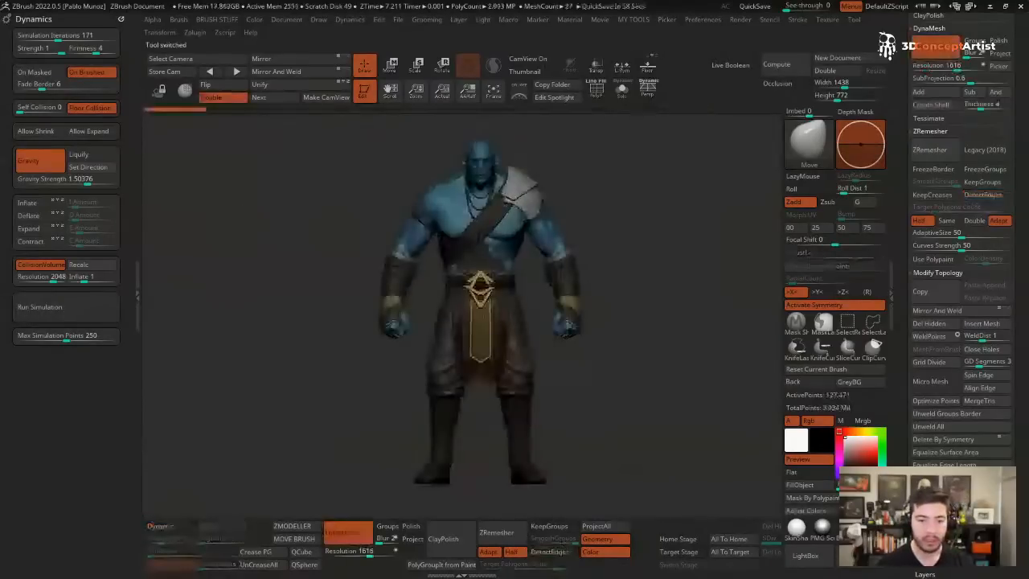
pyautogui.press('space')
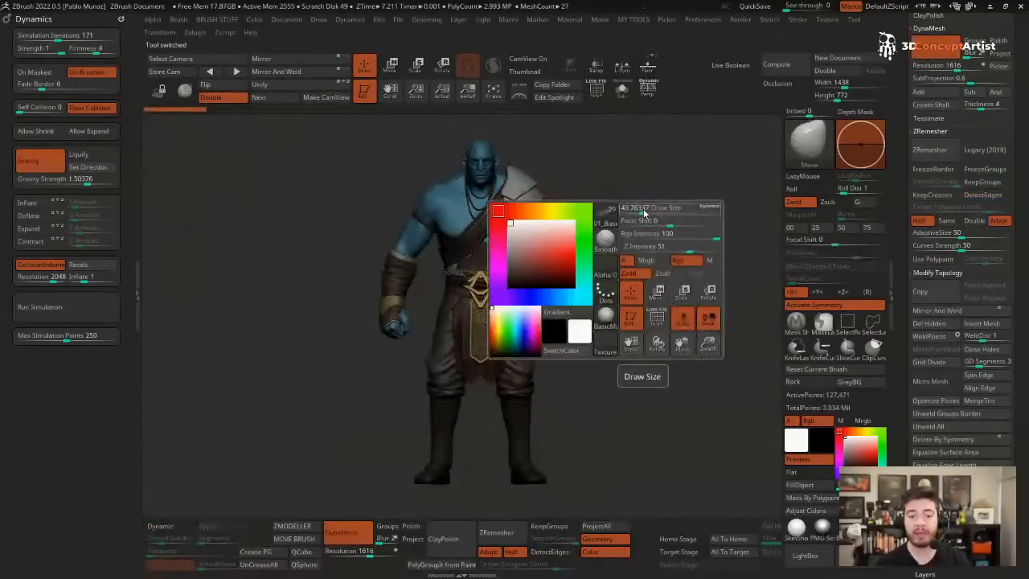
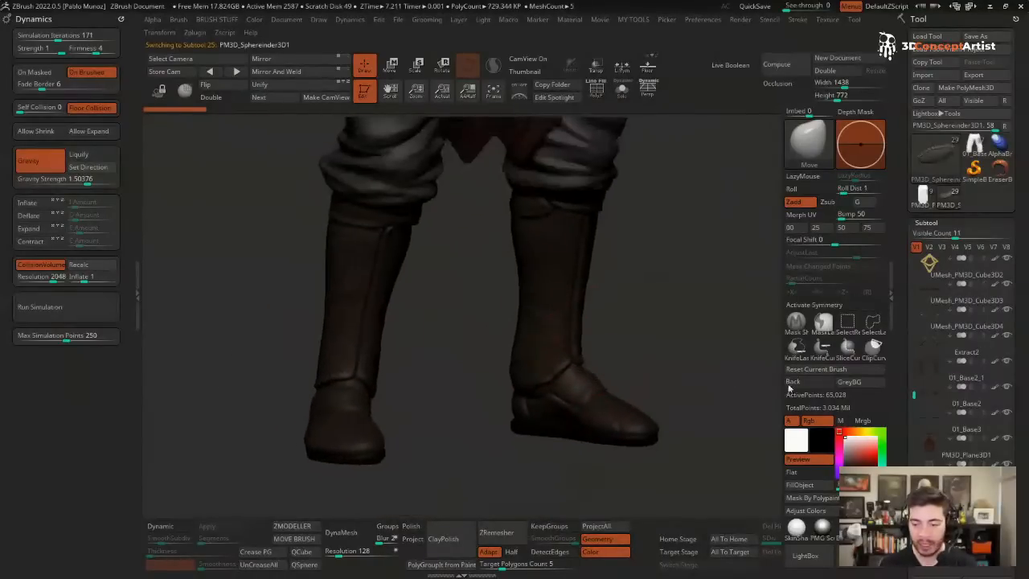
# - Turn off the polypaint colour on all subtools and inspect the boots, full figure and engraved chest strap
pyautogui.keyDown('shift'); pyautogui.click(994, 387); pyautogui.keyUp('shift')
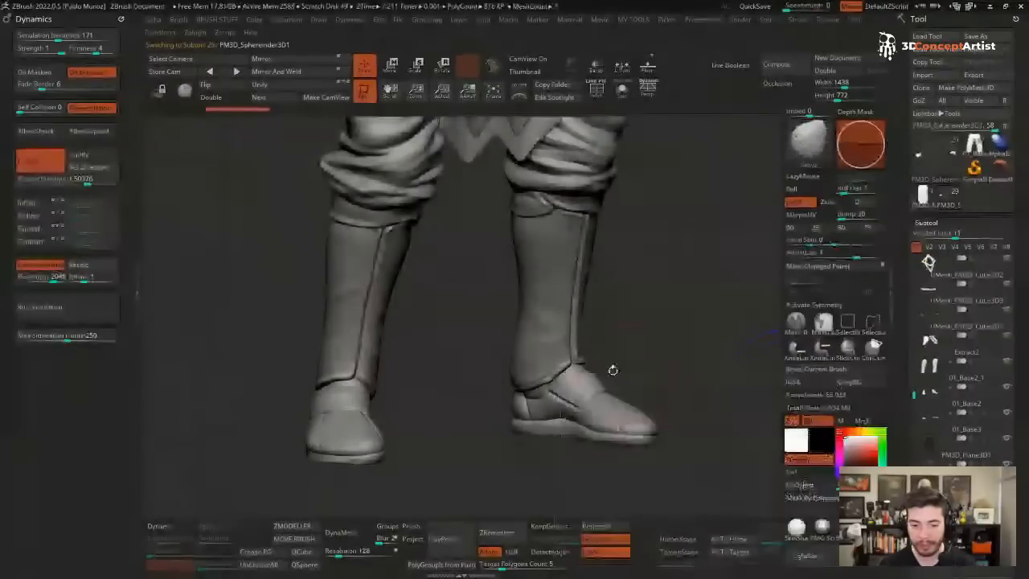
pyautogui.keyDown('alt'); pyautogui.moveTo(550, 398); pyautogui.dragTo(620, 71); pyautogui.keyUp('alt')
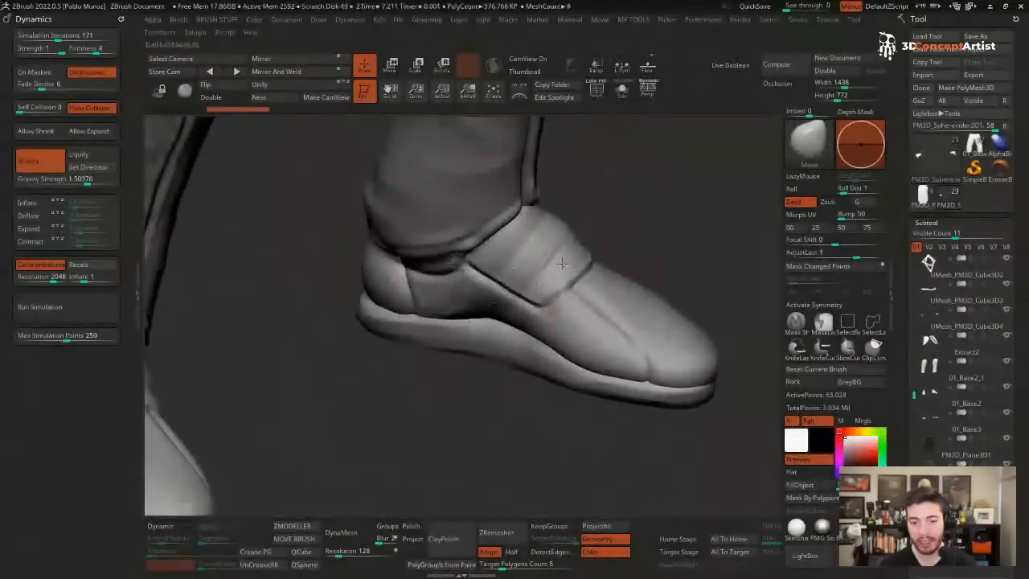
pyautogui.moveTo(599, 320); pyautogui.dragTo(509, 198, button='right')
pyautogui.press('f')
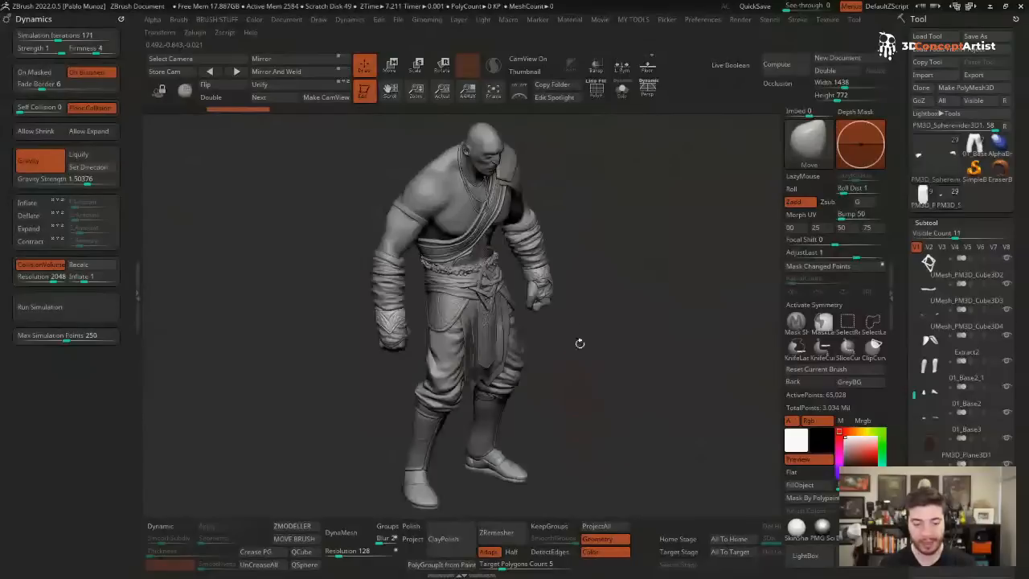
pyautogui.moveTo(578, 342); pyautogui.dragTo(354, 264)
pyautogui.keyDown('alt'); pyautogui.moveTo(354, 263); pyautogui.dragTo(358, 363, button='right'); pyautogui.keyUp('alt')
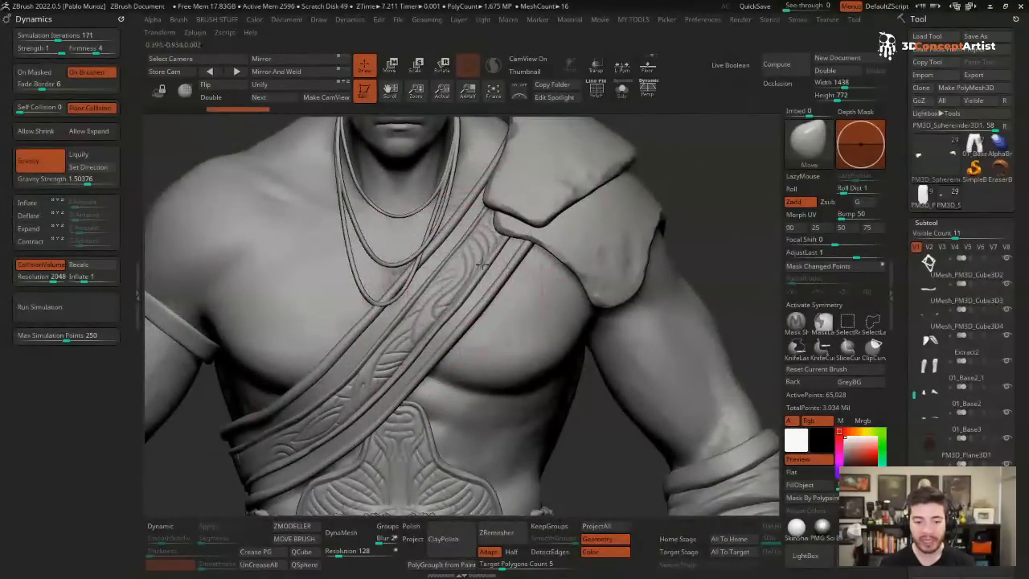
pyautogui.keyDown('alt'); pyautogui.moveTo(463, 285); pyautogui.dragTo(563, 266, button='right'); pyautogui.keyUp('alt')
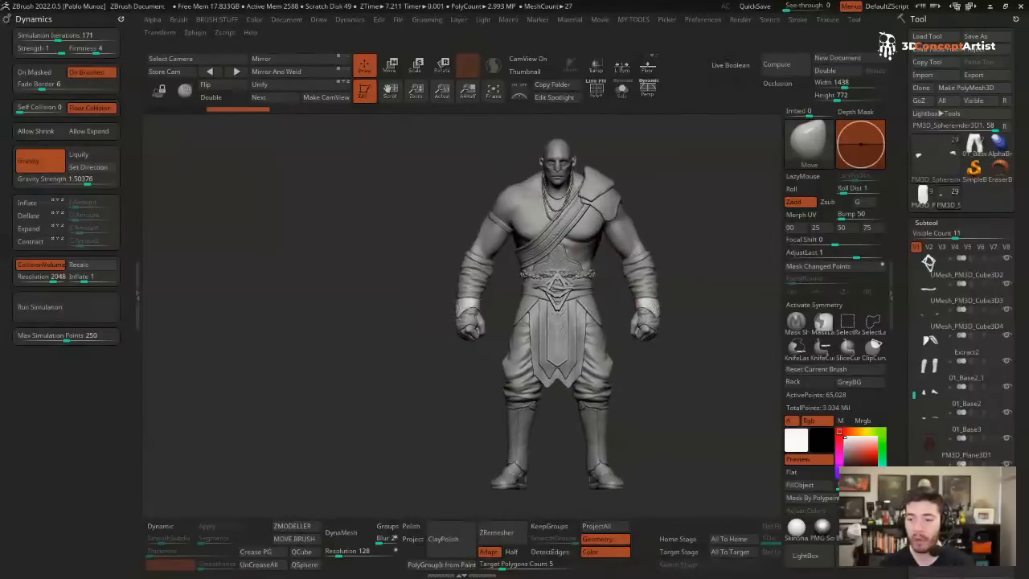
# - Place a snapshot of the detailed warrior beside the working sculpt to compare both figures, and clear the snapshot
pyautogui.press('shift')
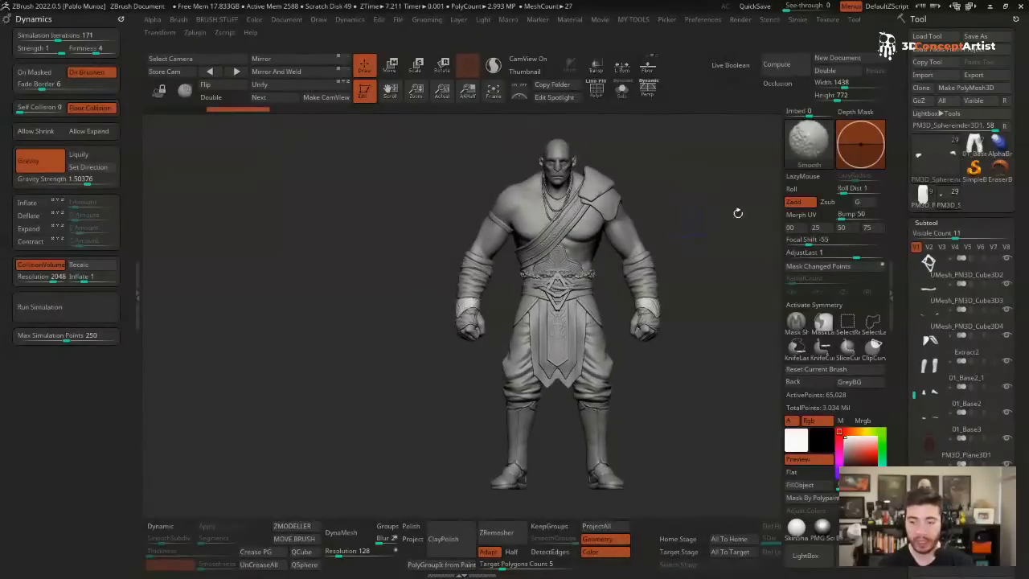
pyautogui.hotkey('shift', 's')
pyautogui.click(922, 195)
pyautogui.keyDown('alt'); pyautogui.moveTo(682, 202); pyautogui.dragTo(498, 202, button='right'); pyautogui.keyUp('alt')
pyautogui.click(138, 289)
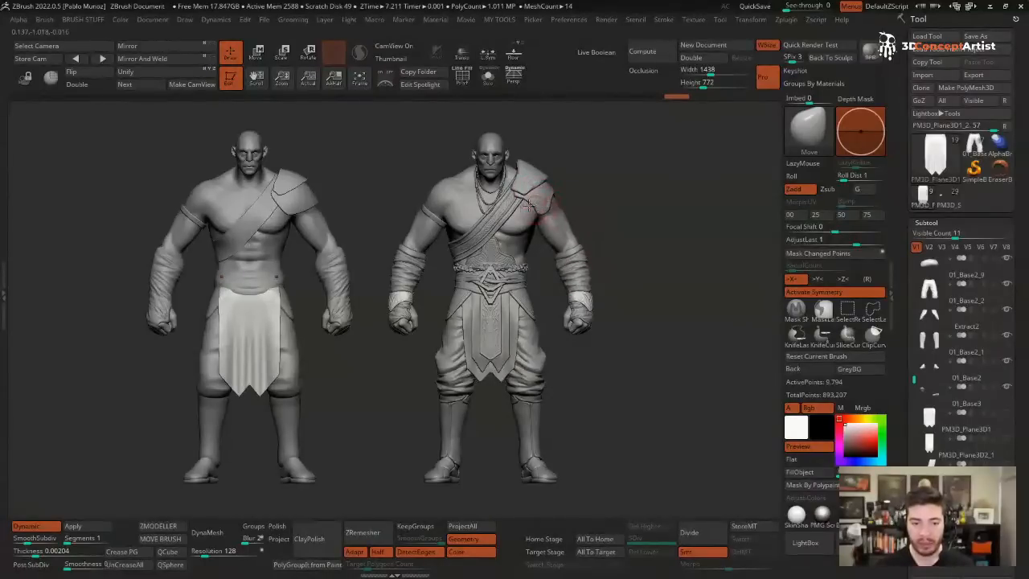
pyautogui.hotkey('shift', 'z')
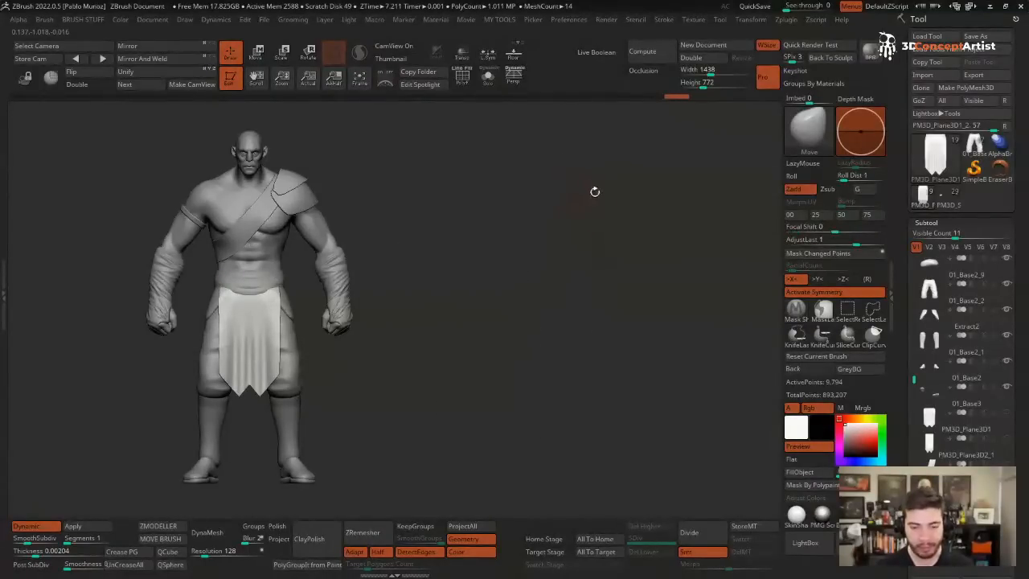
# - Switch back to the detailed warrior and isolate the lower plate of its shoulder armour
pyautogui.click(948, 198)
pyautogui.keyDown('alt'); pyautogui.click(295, 187); pyautogui.keyUp('alt')
pyautogui.hotkey('shift', 's')
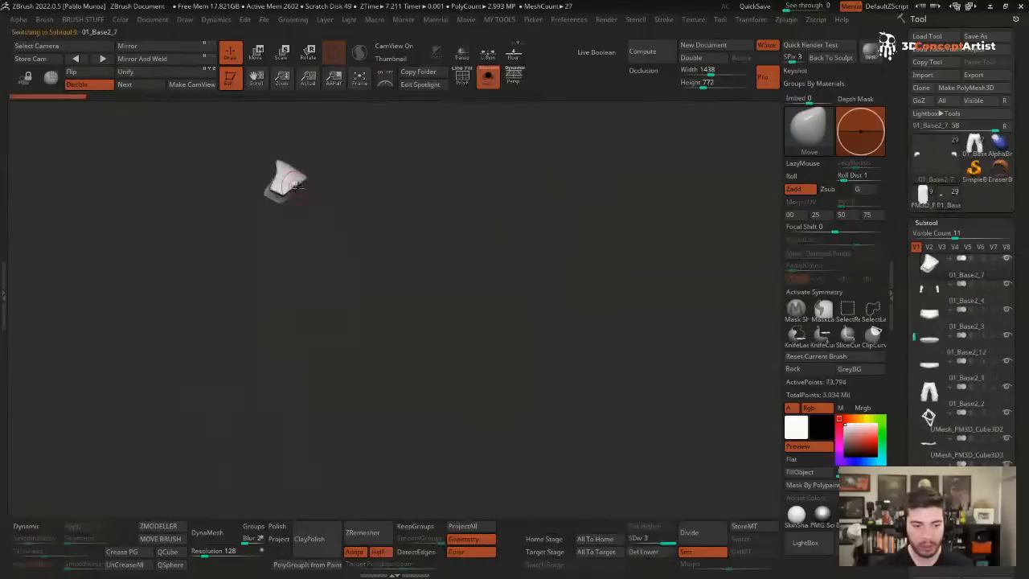
pyautogui.hotkey('shift', 's')
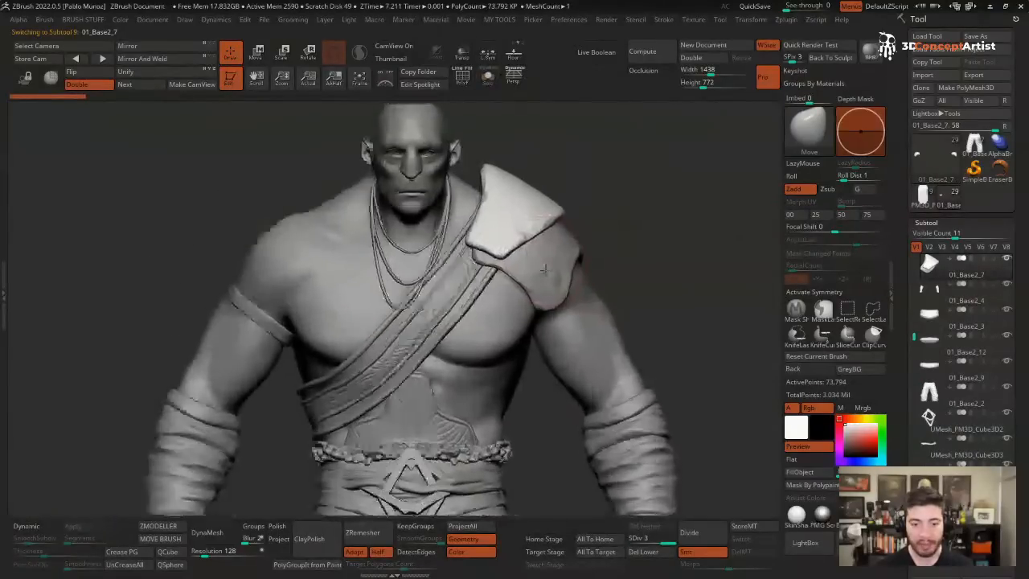
pyautogui.keyDown('alt'); pyautogui.click(589, 261); pyautogui.keyUp('alt')
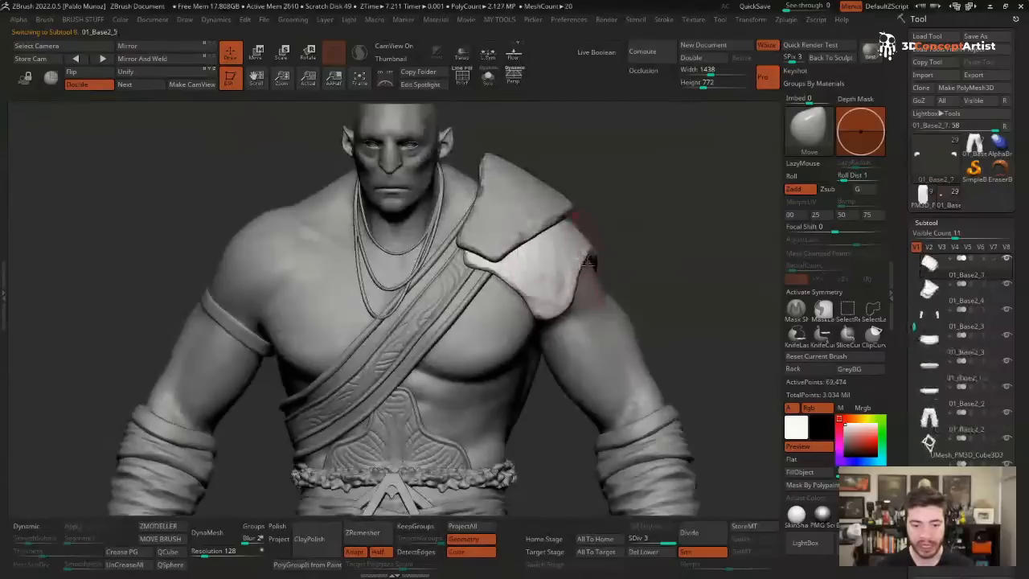
pyautogui.moveTo(589, 261); pyautogui.dragTo(546, 255, button='right')
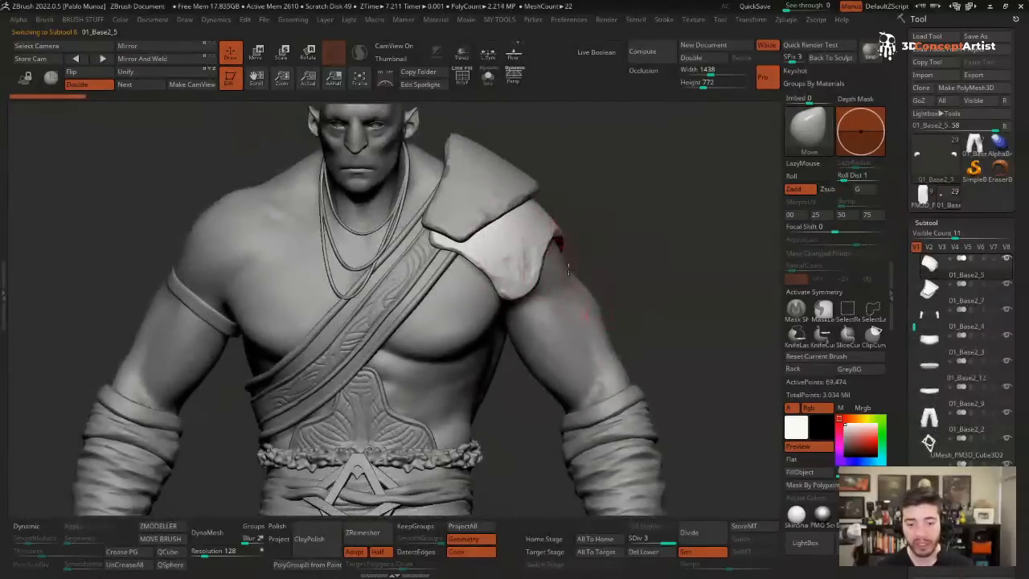
pyautogui.hotkey('shift', 's')
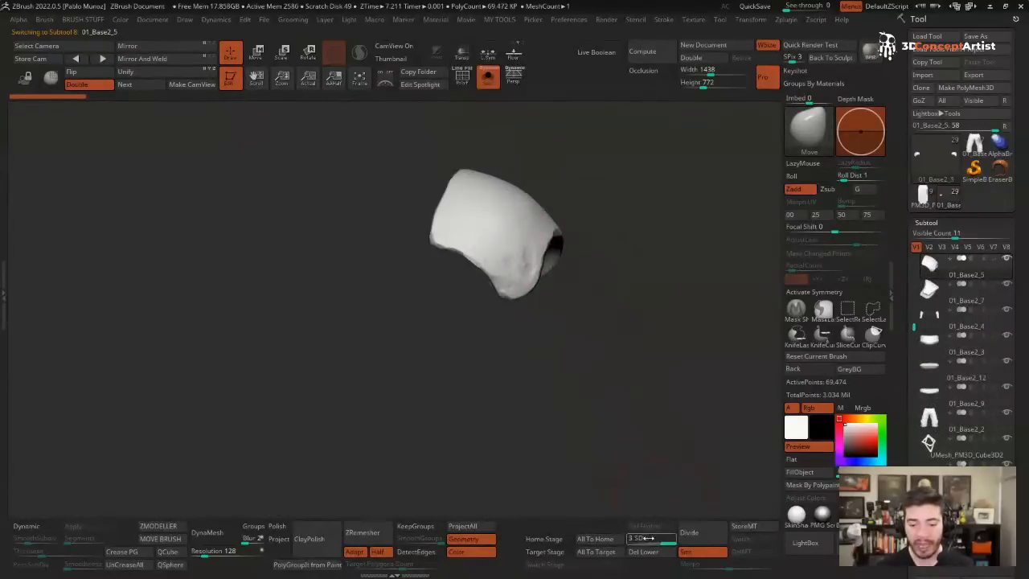
# - Examine the isolated shoulder plate's wireframe at subdivision level 1 and compare it with level 3
pyautogui.moveTo(648, 537); pyautogui.dragTo(630, 538)
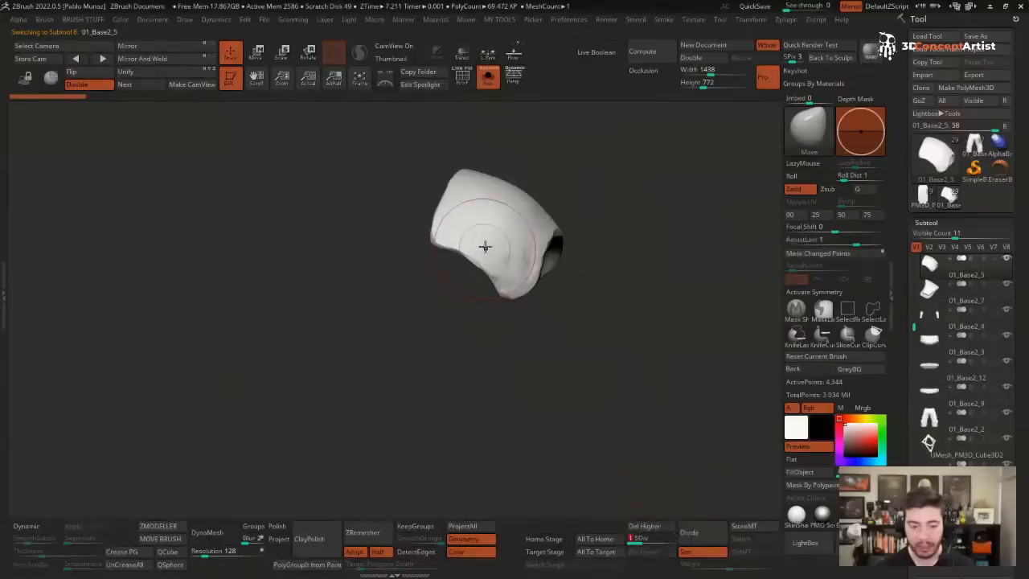
pyautogui.hotkey('shift', 'f')
pyautogui.moveTo(523, 241); pyautogui.dragTo(553, 238, button='right')
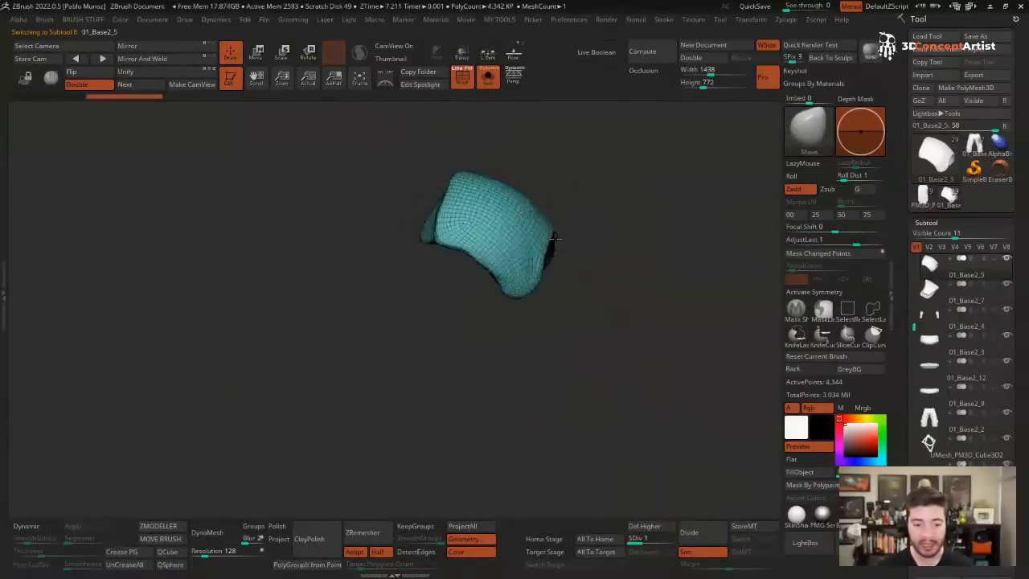
pyautogui.moveTo(659, 527); pyautogui.dragTo(675, 532)
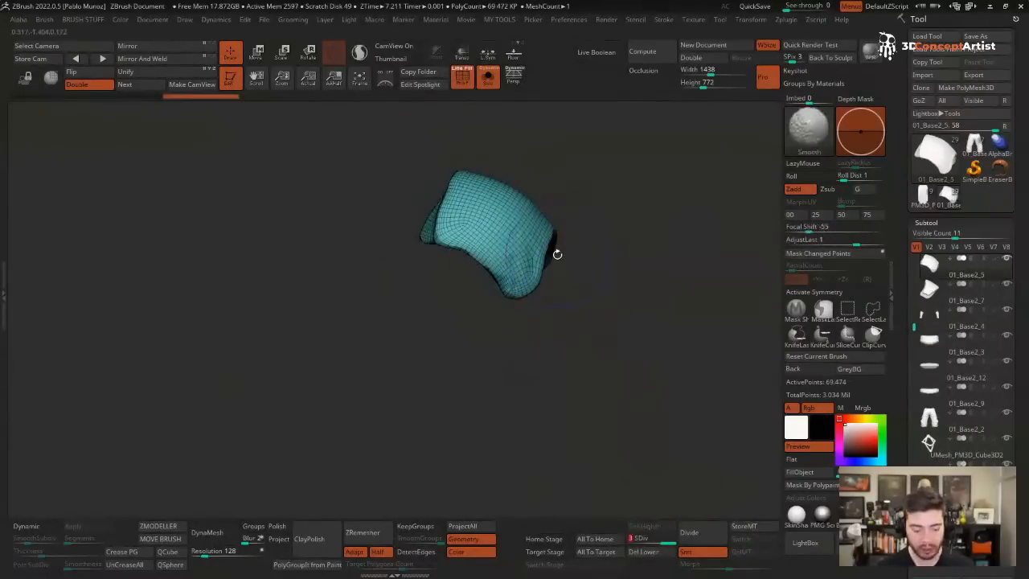
pyautogui.hotkey('shift', 'f')
pyautogui.moveTo(553, 259); pyautogui.dragTo(494, 233, button='right')
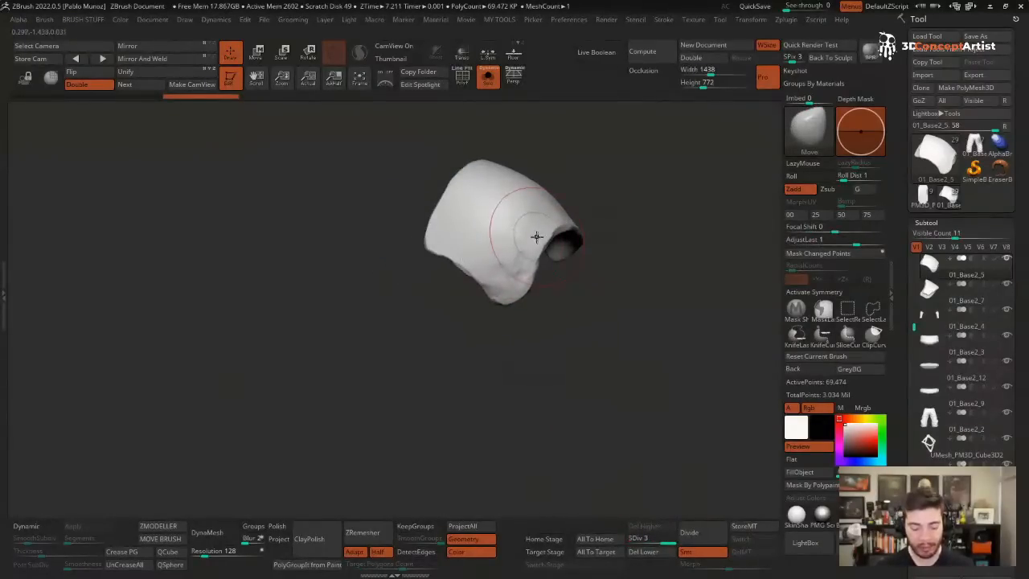
# - Switch to the Clay brush with a smaller size and rough up the detailed shoulder plate's surface
pyautogui.press('b')
pyautogui.press('c')
pyautogui.press('l')
pyautogui.press('space')
pyautogui.moveTo(587, 201); pyautogui.dragTo(542, 201)
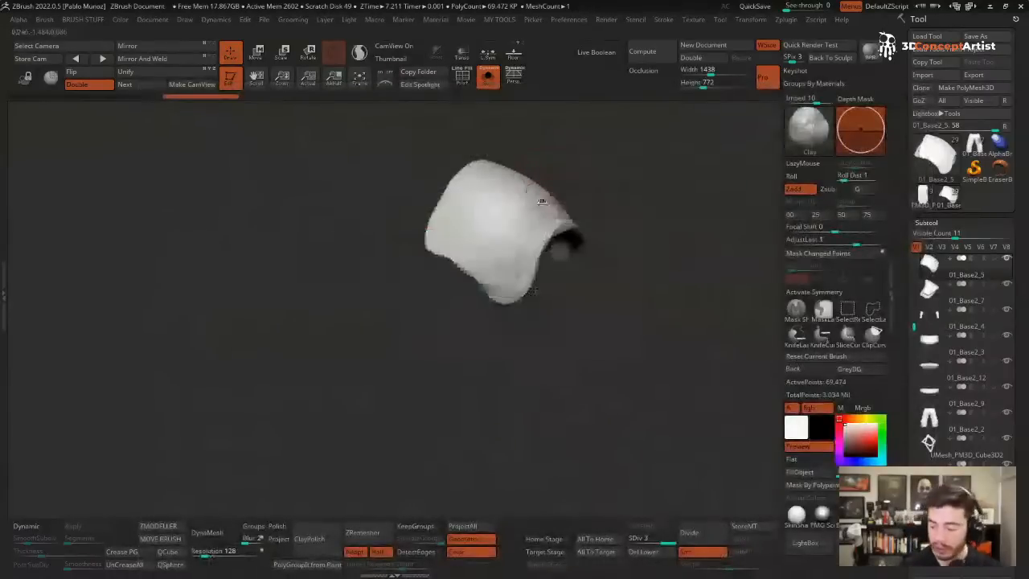
pyautogui.moveTo(542, 200); pyautogui.dragTo(645, 202, button='right')
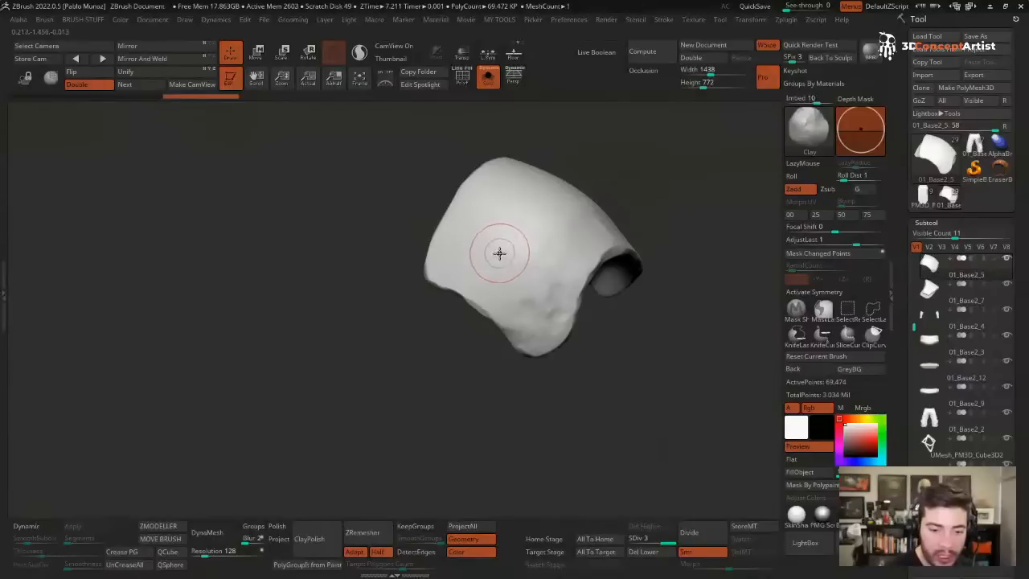
pyautogui.moveTo(571, 220); pyautogui.dragTo(627, 237, button='right')
pyautogui.moveTo(523, 233); pyautogui.dragTo(537, 241, button='right')
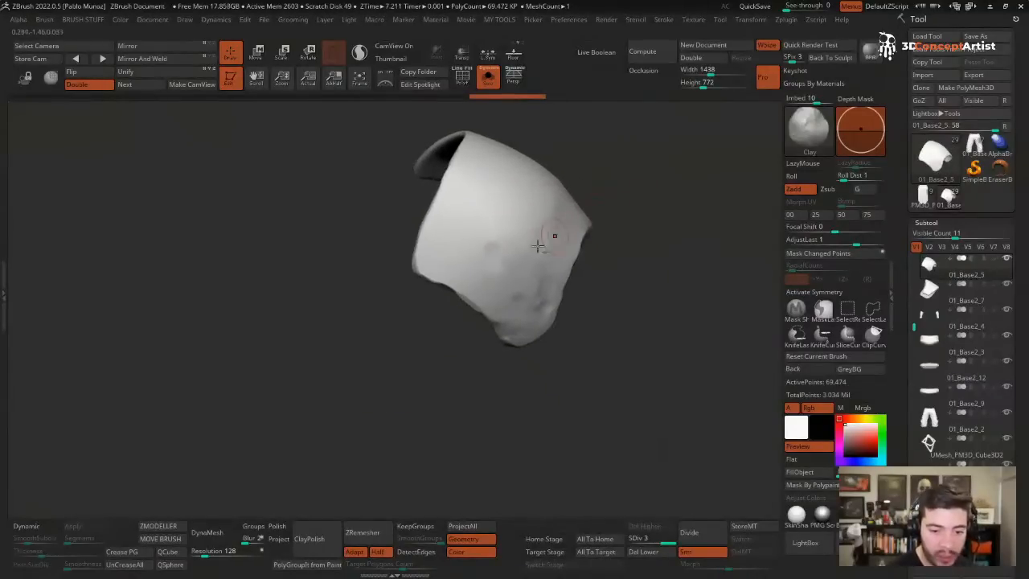
# - Set the Clay brush to Zsub and carve a small dent into the middle of the detailed shoulder plate
pyautogui.click(826, 190)
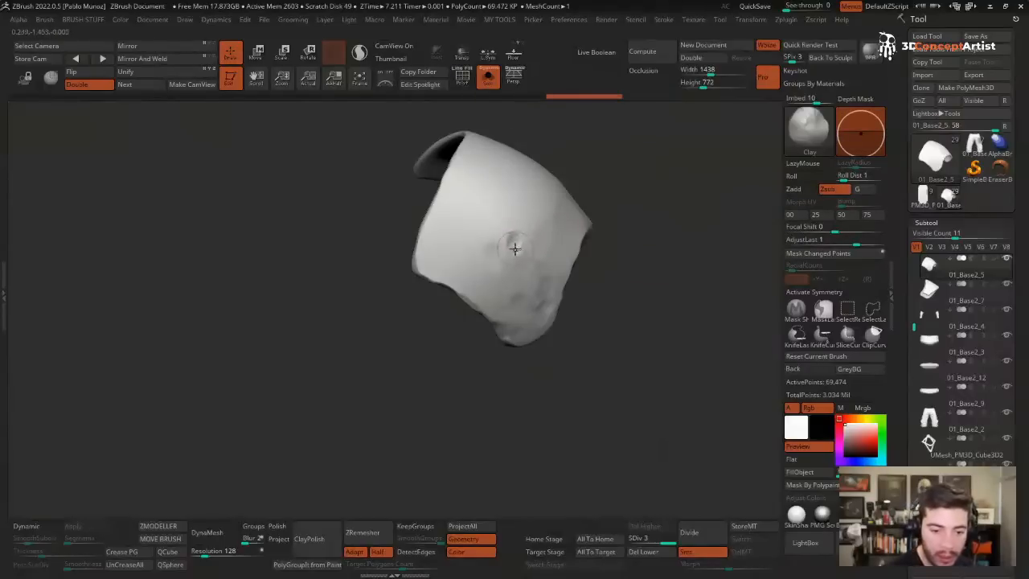
pyautogui.moveTo(510, 255); pyautogui.dragTo(515, 255)
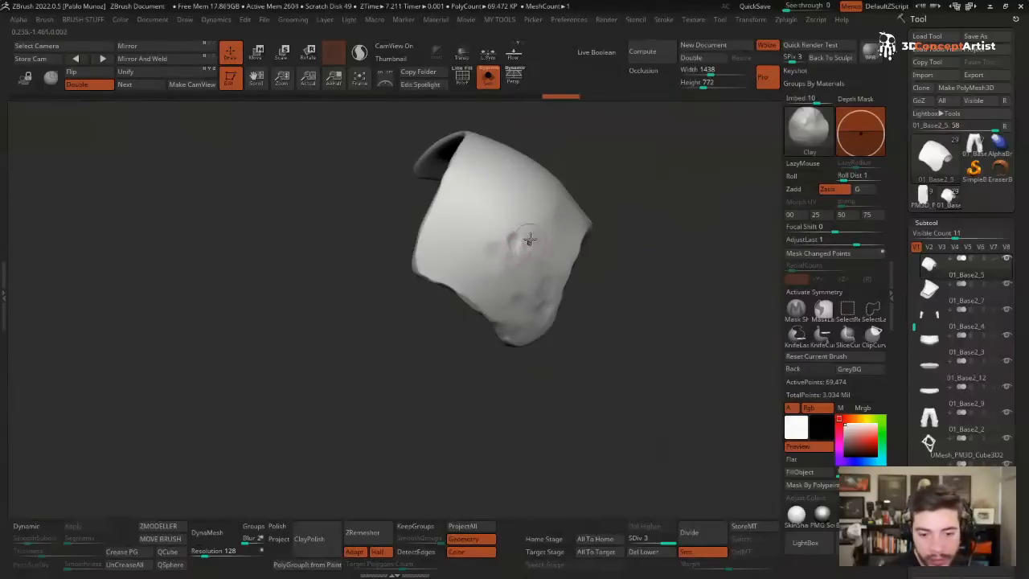
pyautogui.moveTo(554, 220)
pyautogui.mouseDown(button='right')
pyautogui.moveTo(526, 227)
pyautogui.moveTo(634, 248)
pyautogui.moveTo(548, 243)
pyautogui.mouseUp(button='right')
pyautogui.moveTo(635, 242); pyautogui.dragTo(560, 254, button='right')
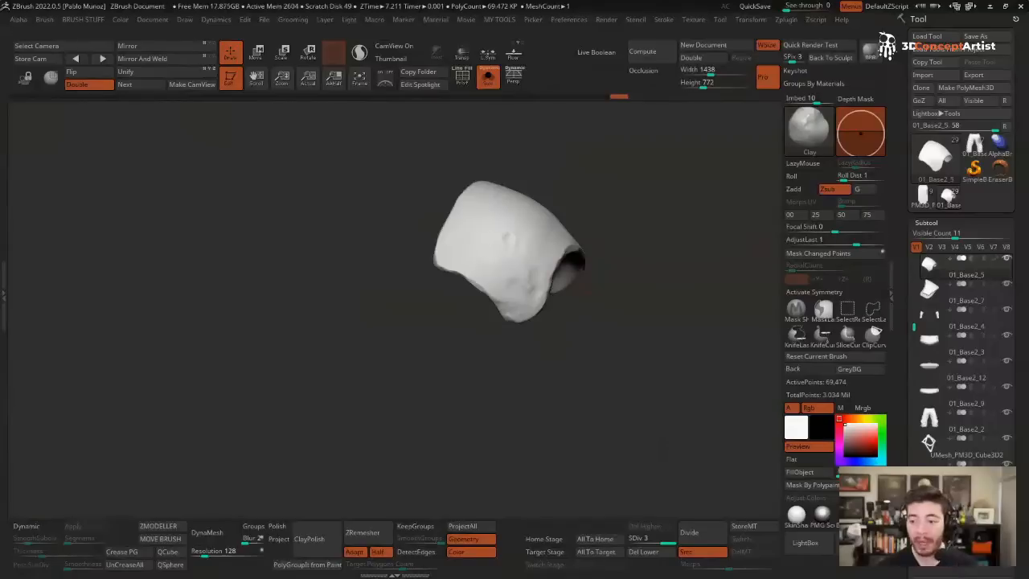
# - Switch to the working sculpt, select its lower shoulder plate, enable Dynamic Subdiv on it and apply it as real geometry
pyautogui.click(925, 196)
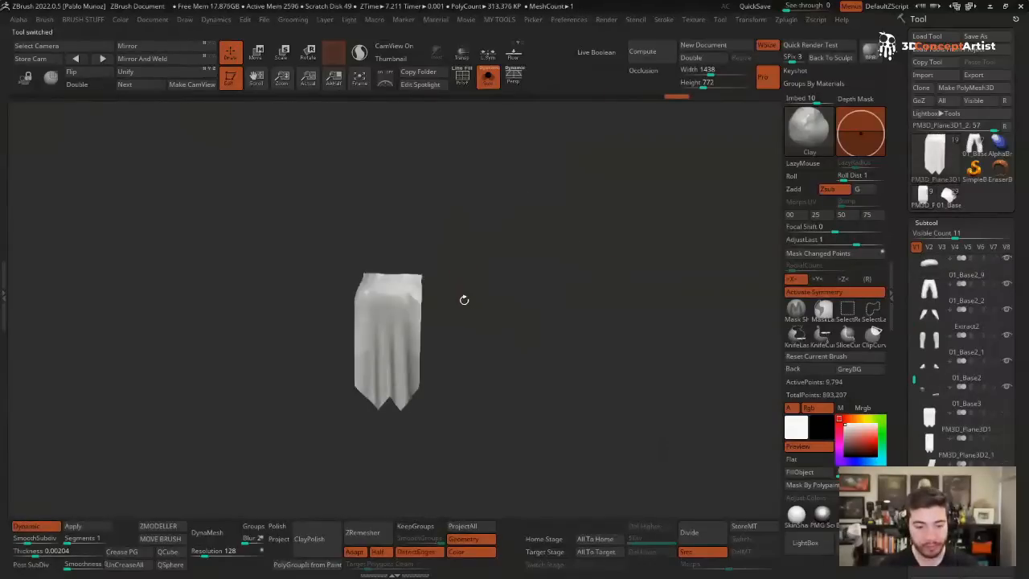
pyautogui.keyDown('alt'); pyautogui.click(464, 183); pyautogui.keyUp('alt')
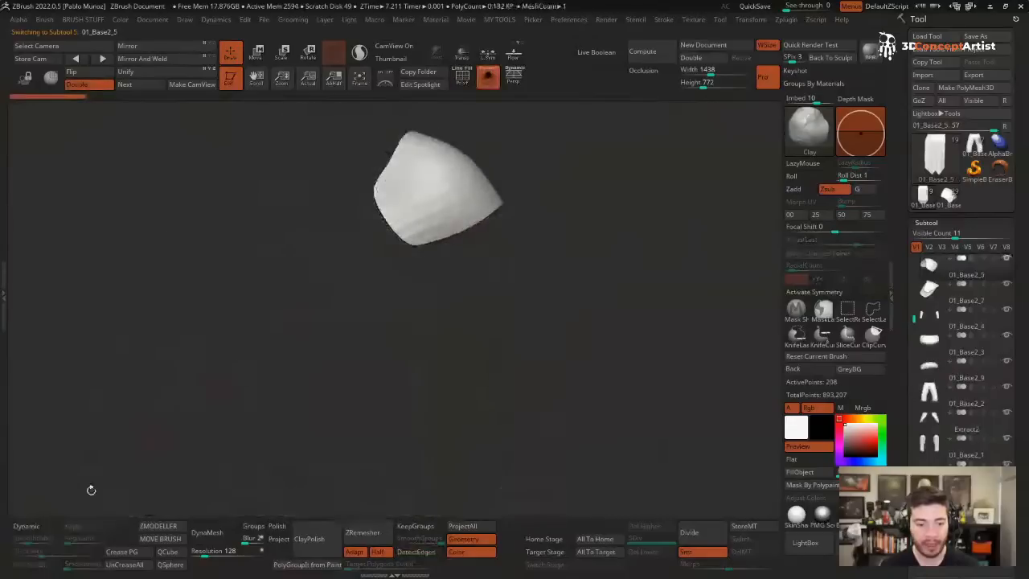
pyautogui.click(25, 529)
pyautogui.moveTo(300, 282); pyautogui.dragTo(457, 198)
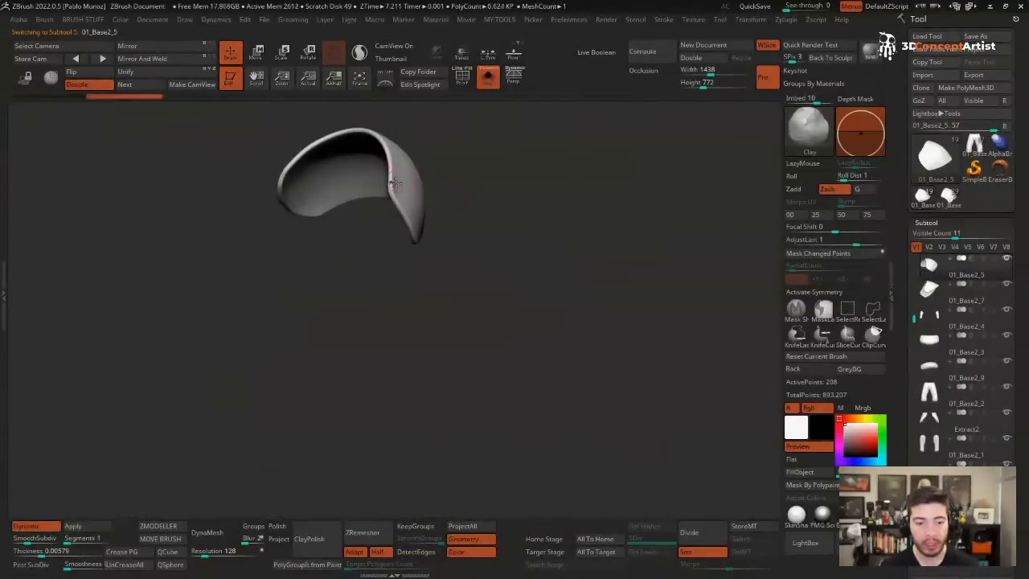
pyautogui.keyDown('alt'); pyautogui.moveTo(393, 175); pyautogui.dragTo(490, 265, button='right'); pyautogui.keyUp('alt')
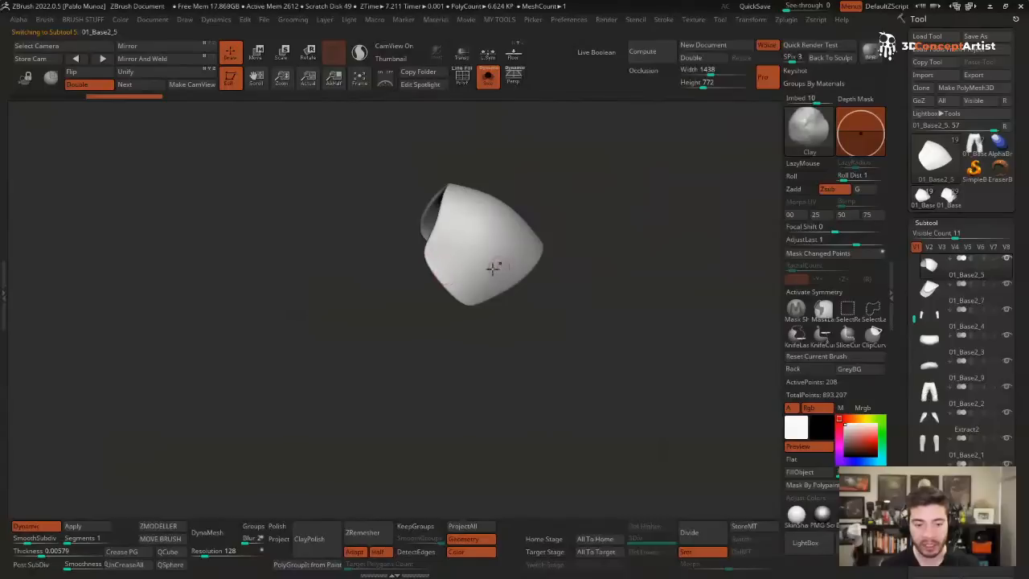
pyautogui.click(74, 526)
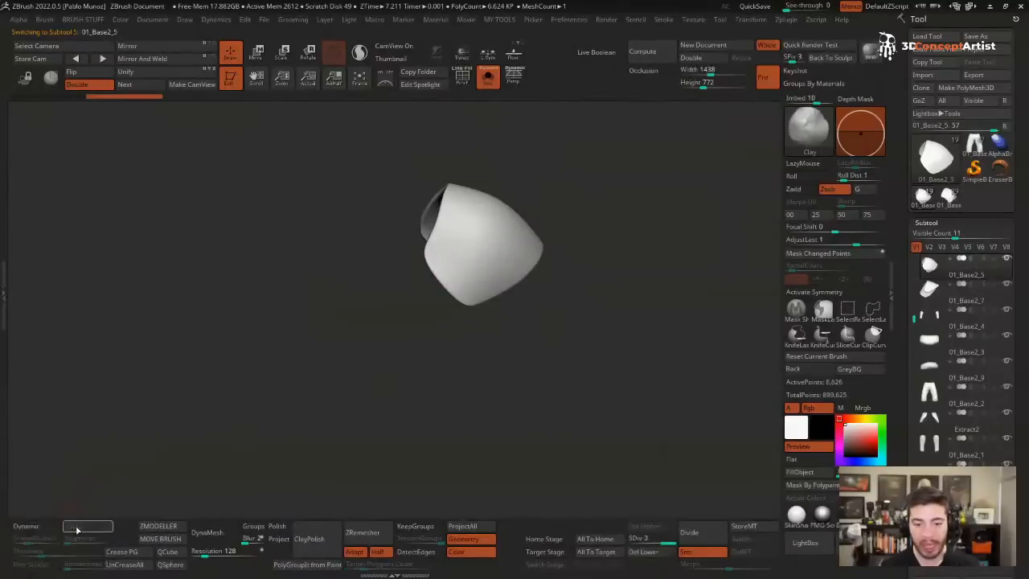
# - Subdivide the shoulder plate to level 4 and check its wireframe
pyautogui.moveTo(595, 299); pyautogui.dragTo(514, 245, button='right')
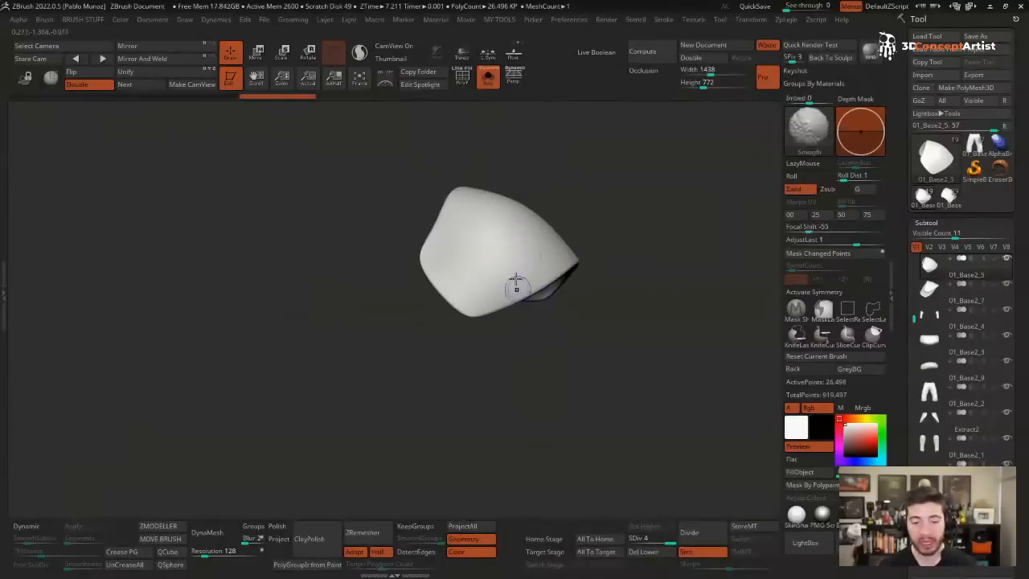
pyautogui.hotkey('shift', 'f')
pyautogui.hotkey('shift', 'f')
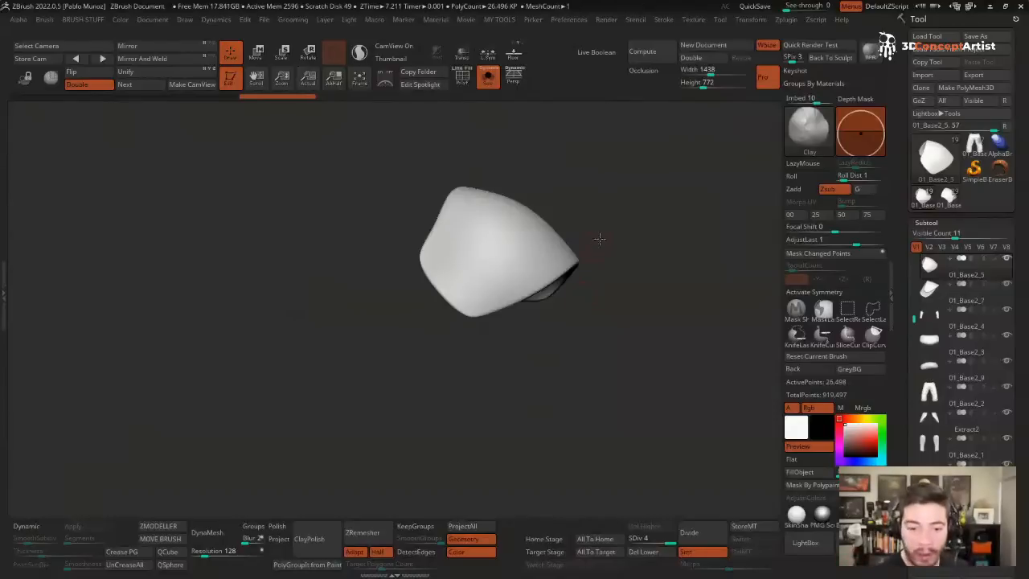
# - Sculpt worn dents and bumps near the shoulder plate's lower edge with the Clay brush, using both Zsub and Zadd
pyautogui.moveTo(597, 236); pyautogui.dragTo(547, 255)
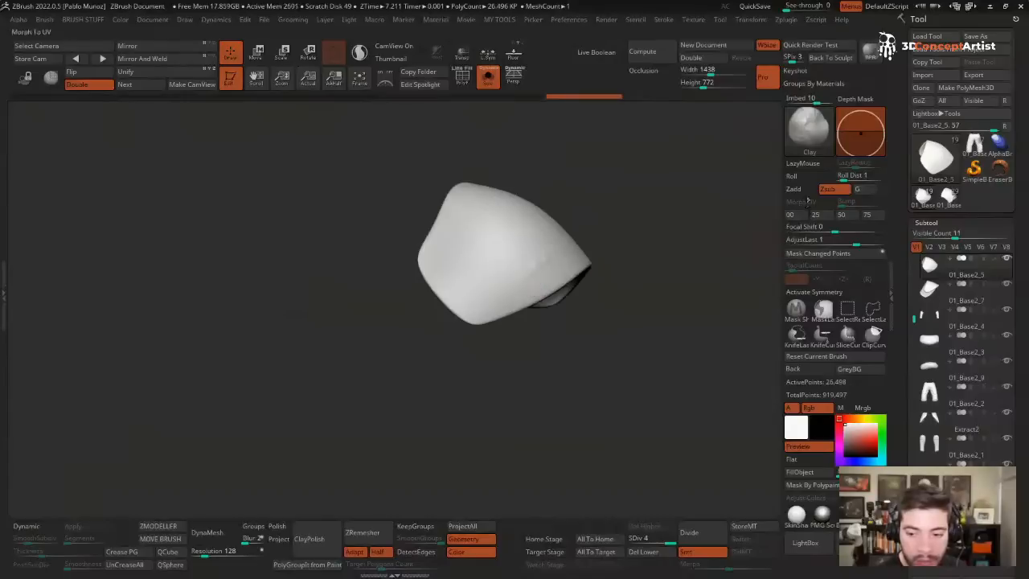
pyautogui.press('alt')
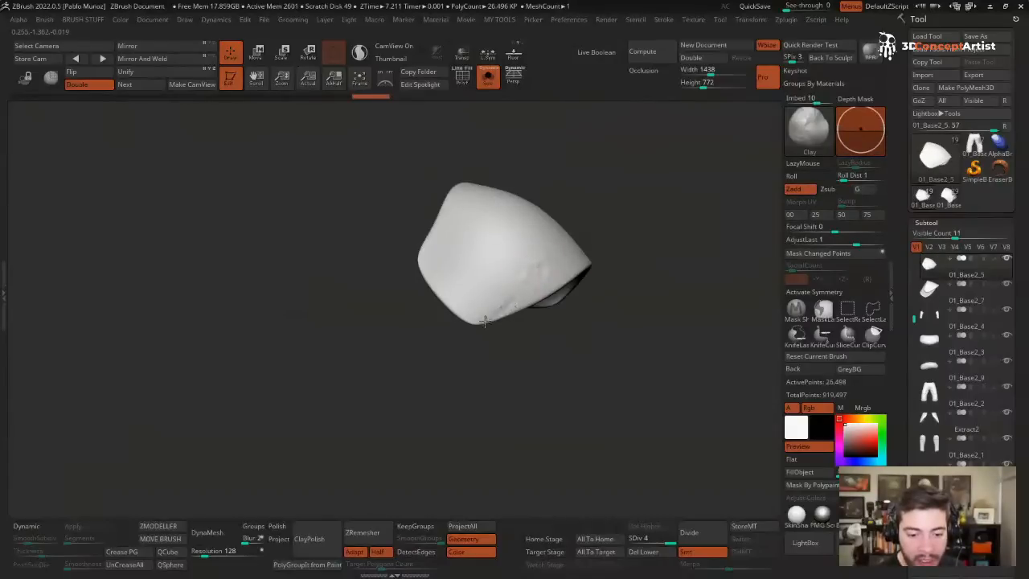
pyautogui.keyDown('ctrl'); pyautogui.moveTo(477, 326); pyautogui.dragTo(544, 365, button='right'); pyautogui.keyUp('ctrl')
pyautogui.keyDown('alt'); pyautogui.moveTo(590, 262); pyautogui.dragTo(575, 320, button='right'); pyautogui.keyUp('alt')
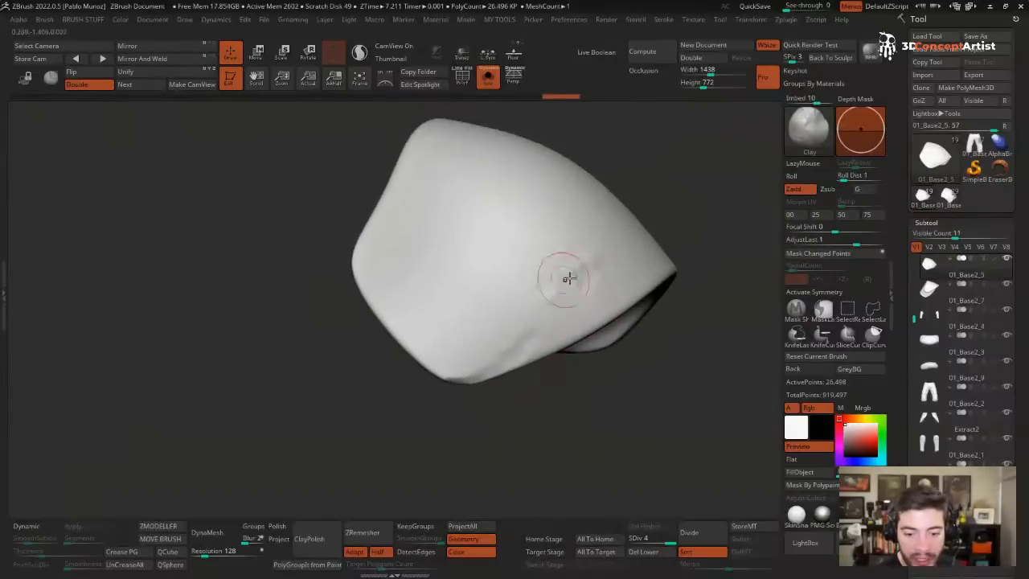
pyautogui.moveTo(567, 278)
pyautogui.mouseDown()
pyautogui.moveTo(583, 296)
pyautogui.moveTo(595, 276)
pyautogui.mouseUp()
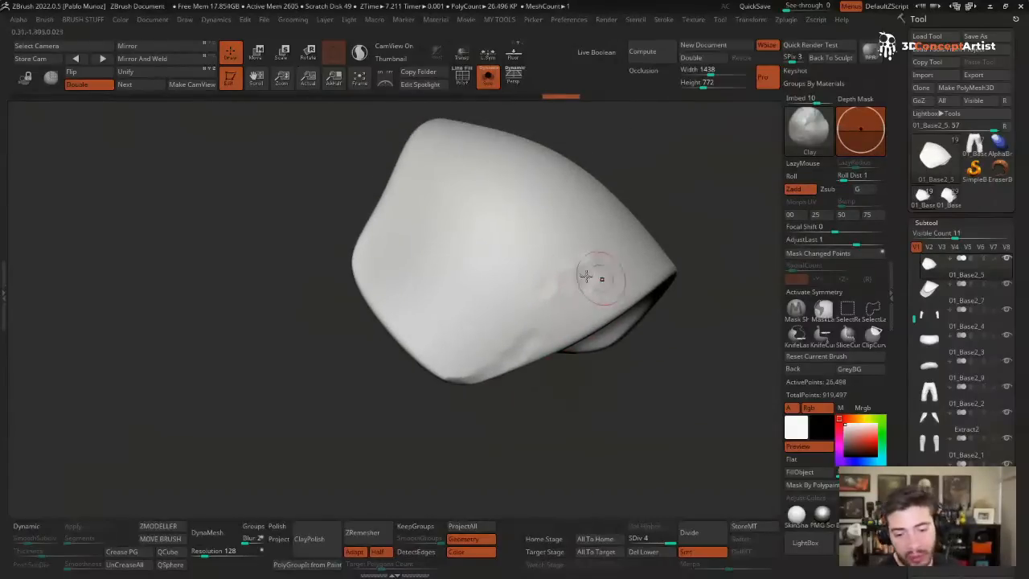
# - Divide the shoulder plate to levels 5 and 6, sculpting finer clay dents along its lower edge and corner
pyautogui.click(704, 540)
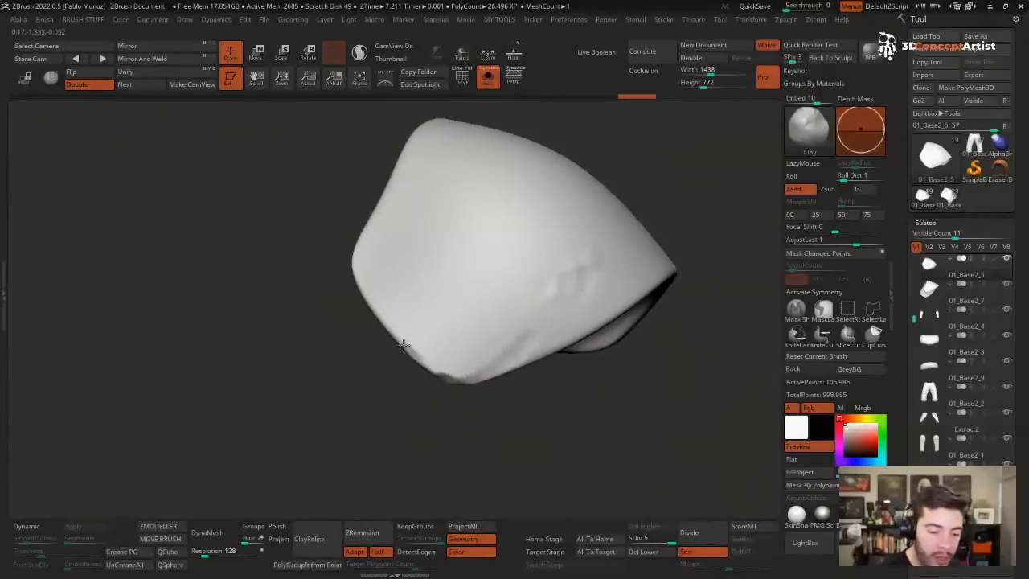
pyautogui.moveTo(403, 345); pyautogui.dragTo(466, 356)
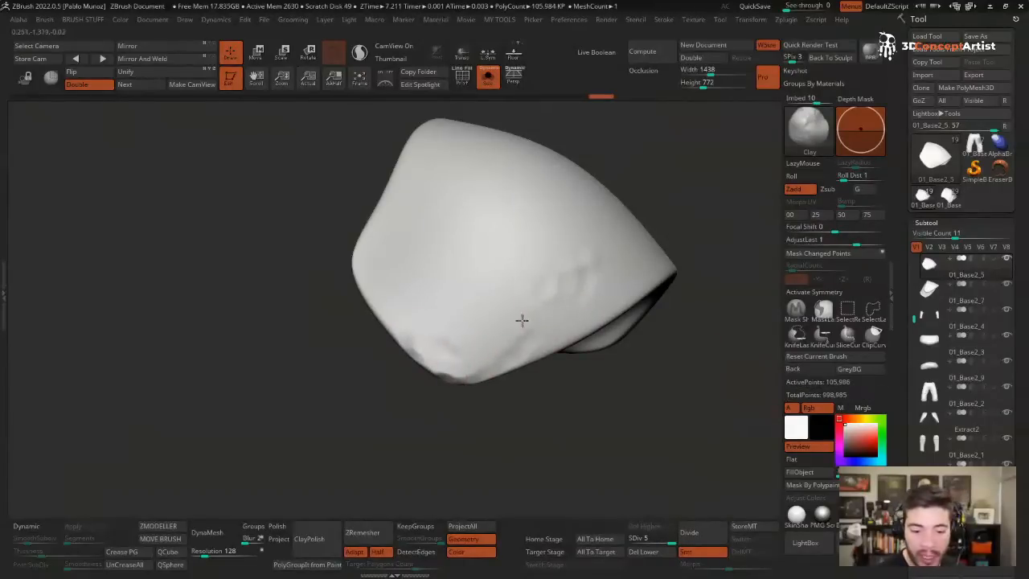
pyautogui.moveTo(521, 320); pyautogui.dragTo(505, 346)
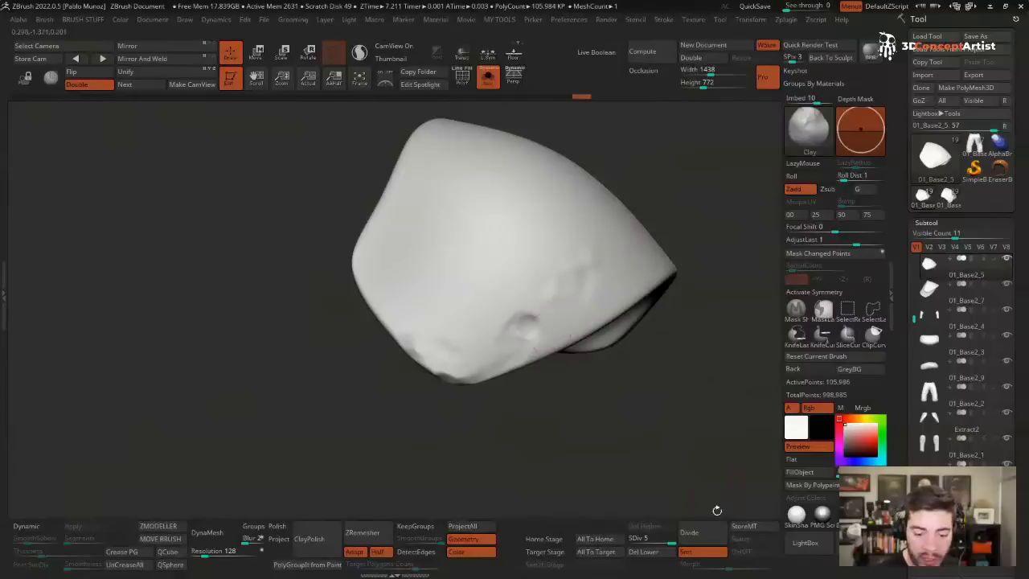
pyautogui.click(700, 534)
pyautogui.moveTo(518, 318)
pyautogui.mouseDown()
pyautogui.moveTo(507, 323)
pyautogui.moveTo(537, 314)
pyautogui.moveTo(485, 342)
pyautogui.moveTo(415, 348)
pyautogui.moveTo(415, 357)
pyautogui.moveTo(434, 339)
pyautogui.mouseUp()
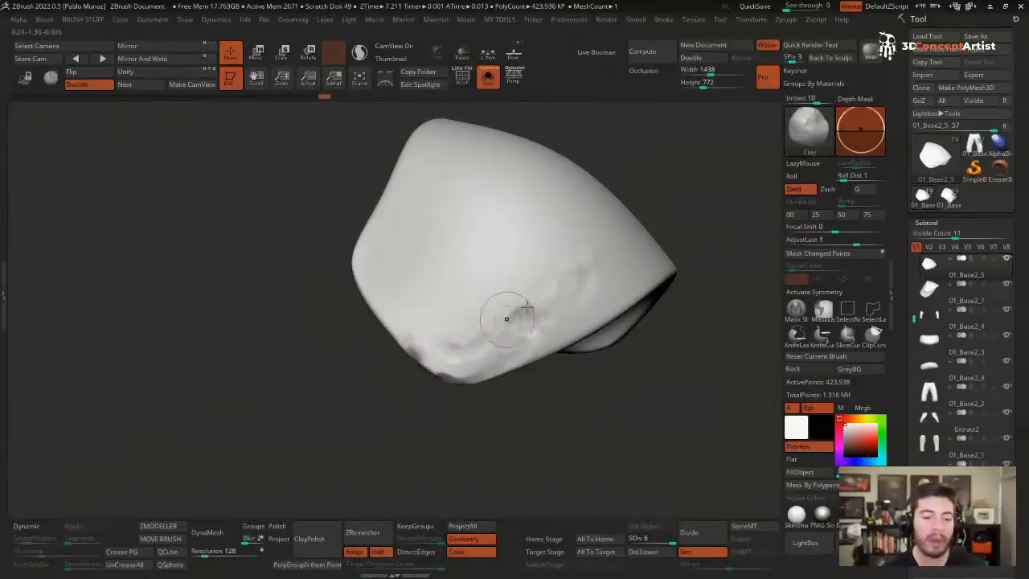
# - Turn off solo display and frame the warrior from the front to review the worn shoulder plate
pyautogui.keyDown('ctrl'); pyautogui.moveTo(588, 326); pyautogui.dragTo(549, 253, button='right'); pyautogui.keyUp('ctrl')
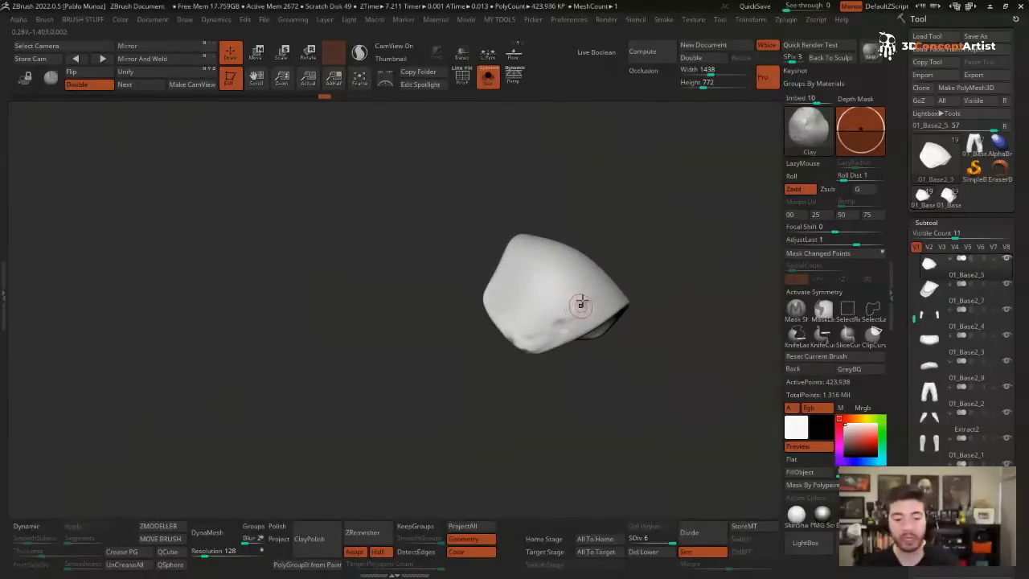
pyautogui.hotkey('shift', 's')
pyautogui.keyDown('shift'); pyautogui.moveTo(623, 211); pyautogui.dragTo(602, 225); pyautogui.keyUp('shift')
pyautogui.keyDown('ctrl'); pyautogui.moveTo(560, 326); pyautogui.dragTo(516, 241, button='right'); pyautogui.keyUp('ctrl')
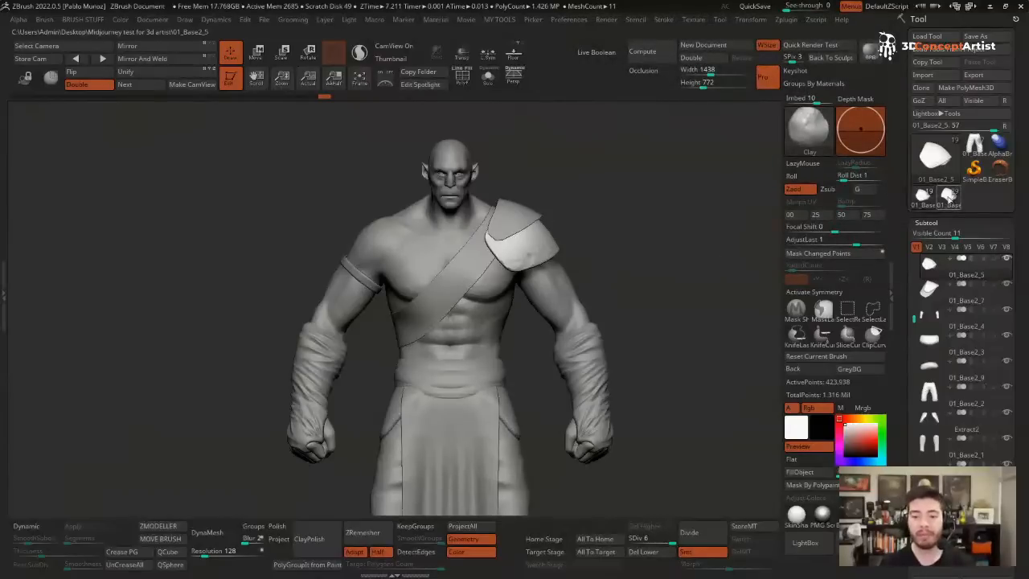
# - Choose the Move brush and nudge the inner edge of the shoulder plate beside the chest strap
pyautogui.moveTo(521, 250)
pyautogui.keyDown('ctrl'); pyautogui.mouseDown(button='right')
pyautogui.moveTo(491, 310)
pyautogui.moveTo(473, 314)
pyautogui.mouseUp(button='right'); pyautogui.keyUp('ctrl')
pyautogui.press('b')
pyautogui.press('m')
pyautogui.press('v')
pyautogui.press('space')
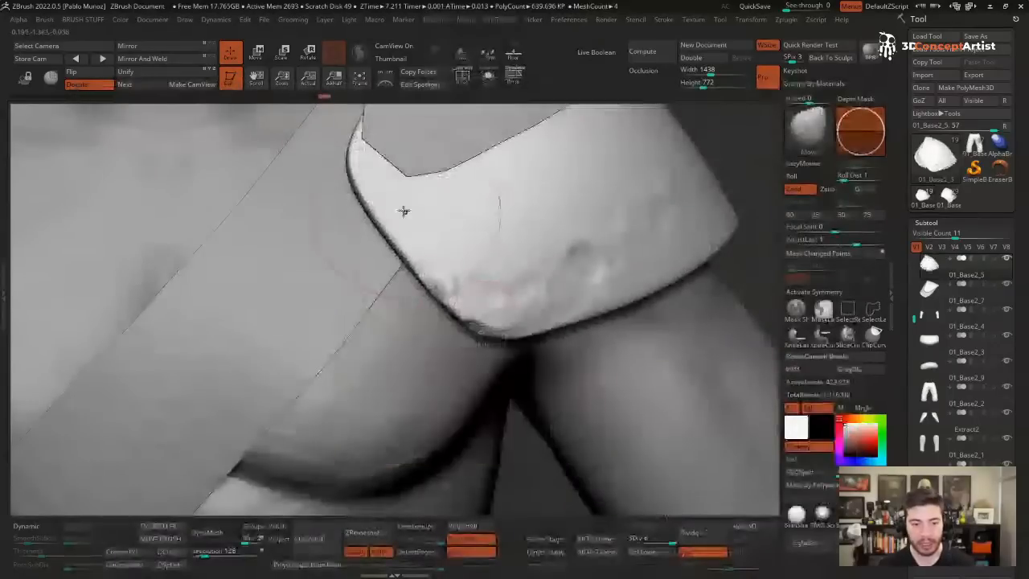
pyautogui.moveTo(349, 167)
pyautogui.mouseDown()
pyautogui.moveTo(328, 190)
pyautogui.moveTo(338, 182)
pyautogui.mouseUp()
pyautogui.keyDown('ctrl'); pyautogui.moveTo(337, 181); pyautogui.dragTo(463, 219, button='right'); pyautogui.keyUp('ctrl')
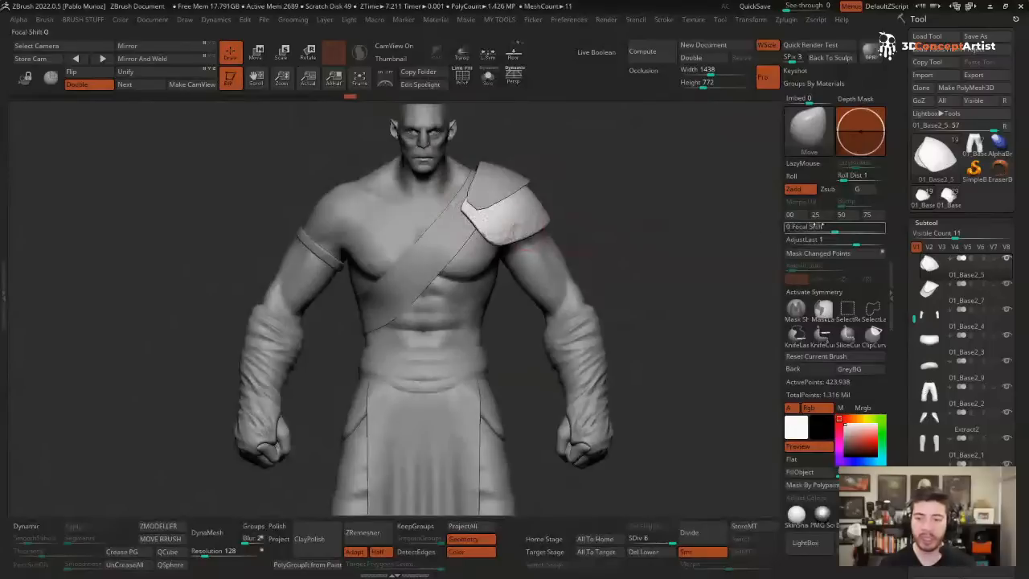
# - Switch to the detailed version of the warrior, make the body the active subtool and isolate it
pyautogui.click(948, 195)
pyautogui.moveTo(474, 215); pyautogui.dragTo(504, 248)
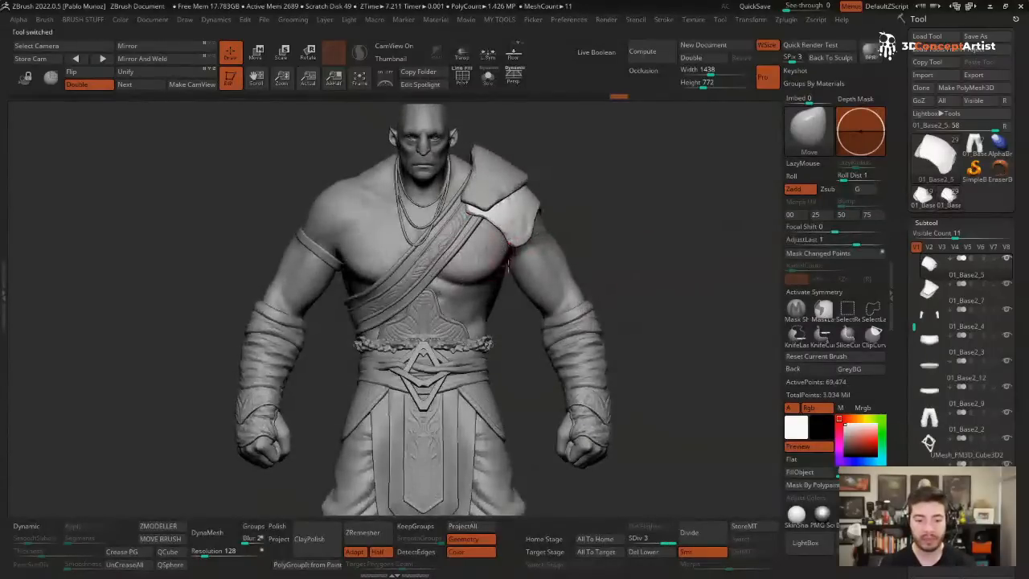
pyautogui.keyDown('alt'); pyautogui.click(546, 277); pyautogui.keyUp('alt')
pyautogui.hotkey('alt', 's')
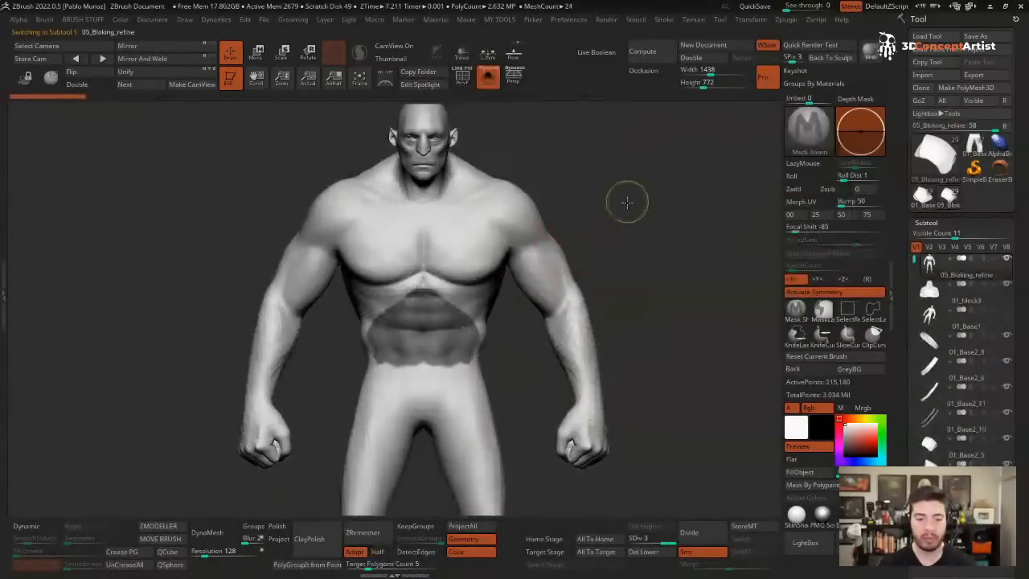
# - Try clearing the existing mask on the isolated body's abdomen
pyautogui.keyDown('ctrl'); pyautogui.moveTo(627, 202); pyautogui.dragTo(606, 261); pyautogui.keyUp('ctrl')
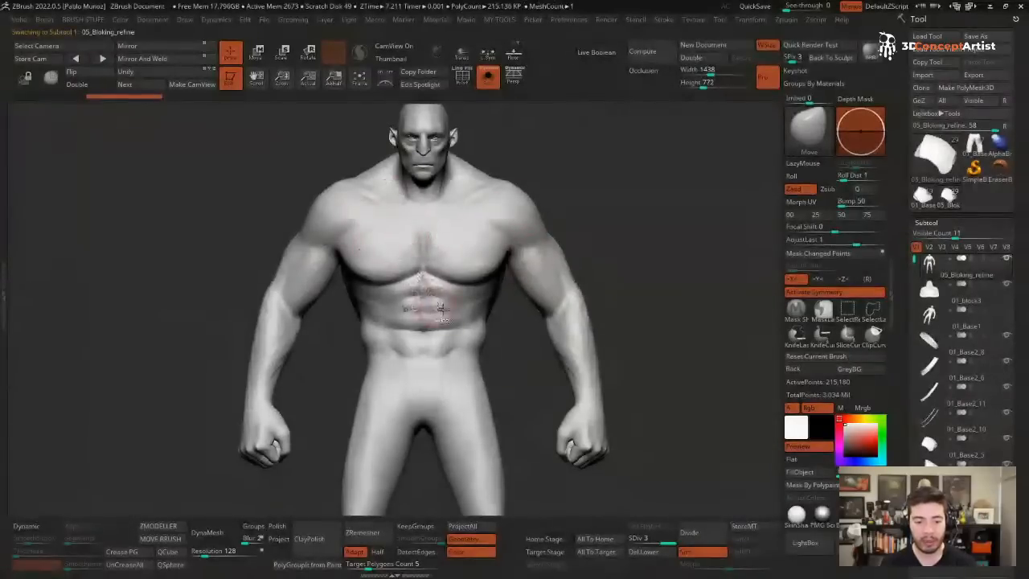
pyautogui.keyDown('ctrl'); pyautogui.moveTo(444, 314); pyautogui.dragTo(447, 314); pyautogui.keyUp('ctrl')
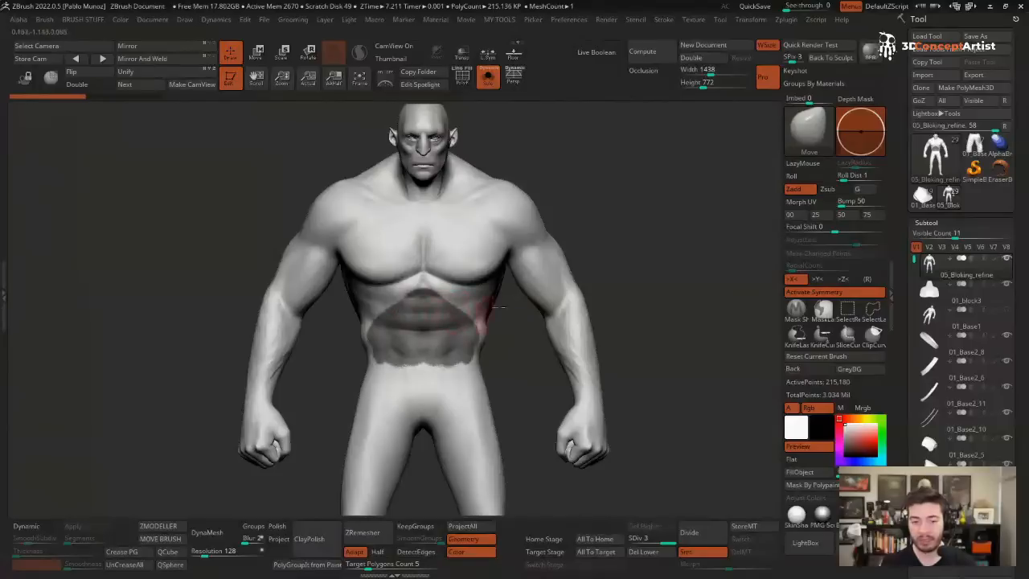
pyautogui.hotkey('shift', 's')
pyautogui.hotkey('shift', 's')
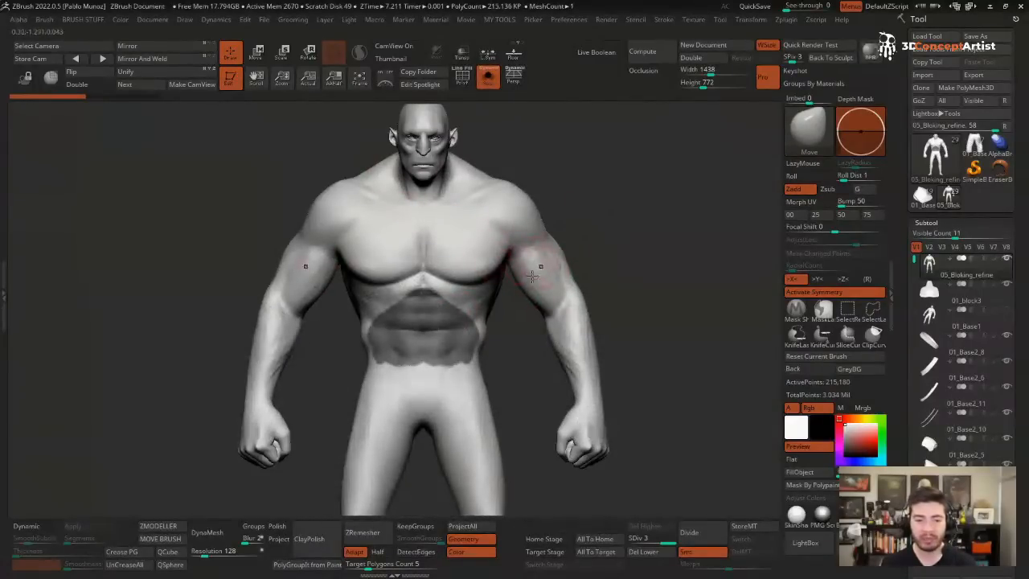
# - Examine the masked abdomen against the patterned belly armour, viewing the full outfit, the armour alone and the body alone
pyautogui.moveTo(572, 258); pyautogui.dragTo(545, 247)
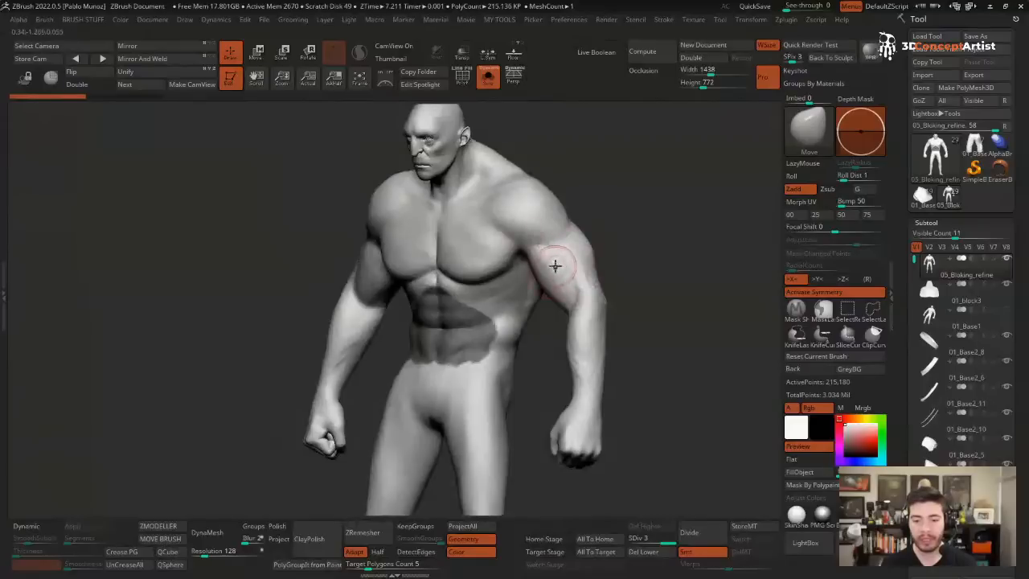
pyautogui.keyDown('shift'); pyautogui.moveTo(554, 266); pyautogui.dragTo(572, 272, button='right'); pyautogui.keyUp('shift')
pyautogui.moveTo(481, 273)
pyautogui.mouseDown()
pyautogui.moveTo(493, 233)
pyautogui.moveTo(494, 320)
pyautogui.mouseUp()
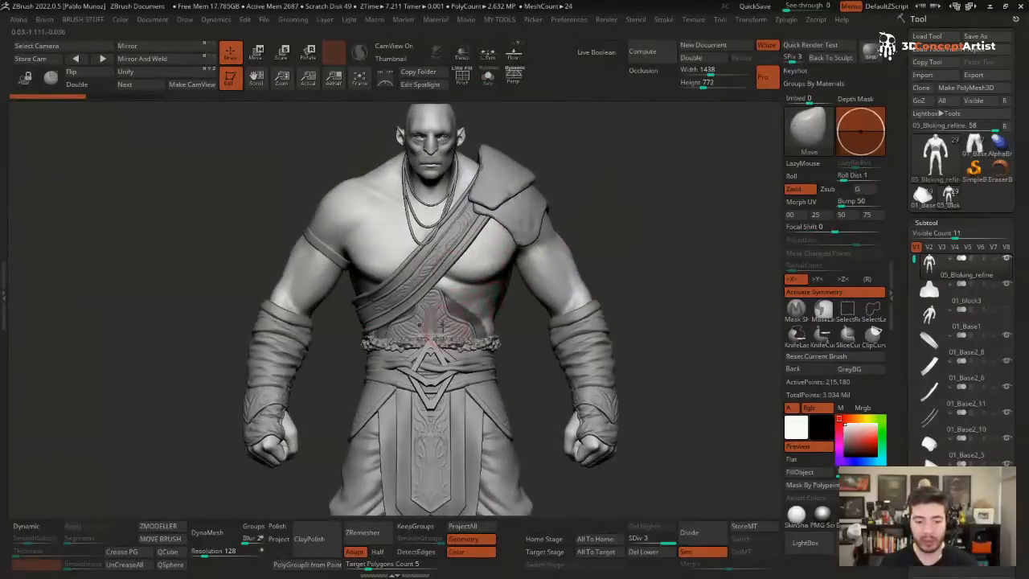
pyautogui.hotkey('shift', 's')
pyautogui.moveTo(457, 306); pyautogui.dragTo(438, 327, button='right')
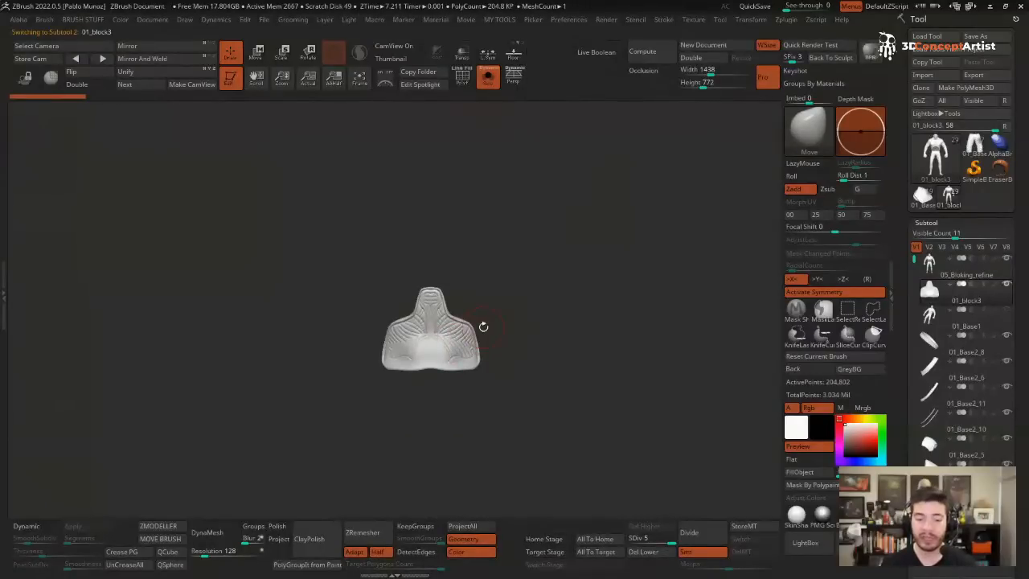
pyautogui.hotkey('shift', 's')
pyautogui.keyDown('alt'); pyautogui.click(475, 270); pyautogui.keyUp('alt')
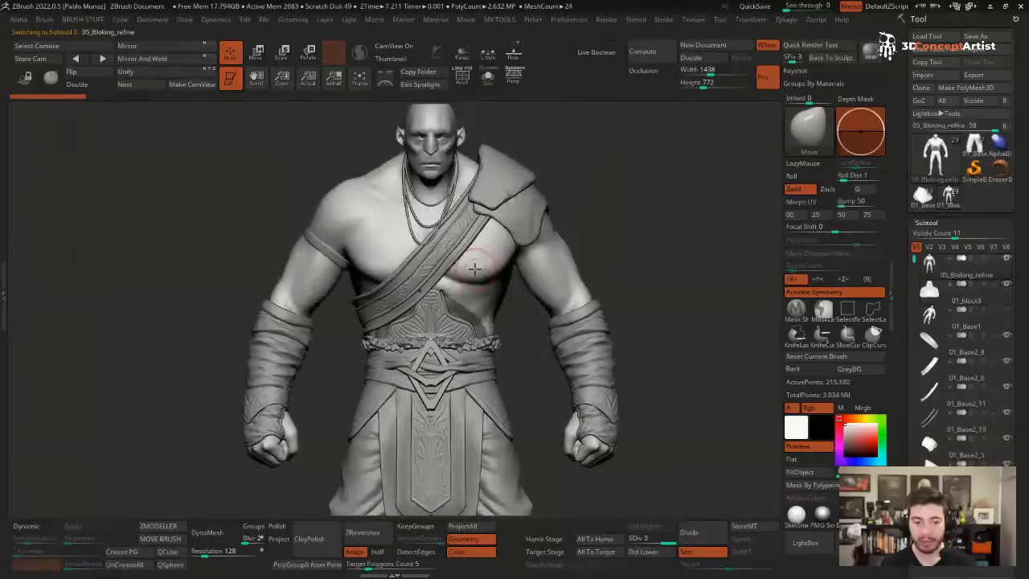
pyautogui.hotkey('shift', 's')
pyautogui.keyDown('alt'); pyautogui.moveTo(487, 250); pyautogui.dragTo(566, 221, button='right'); pyautogui.keyUp('alt')
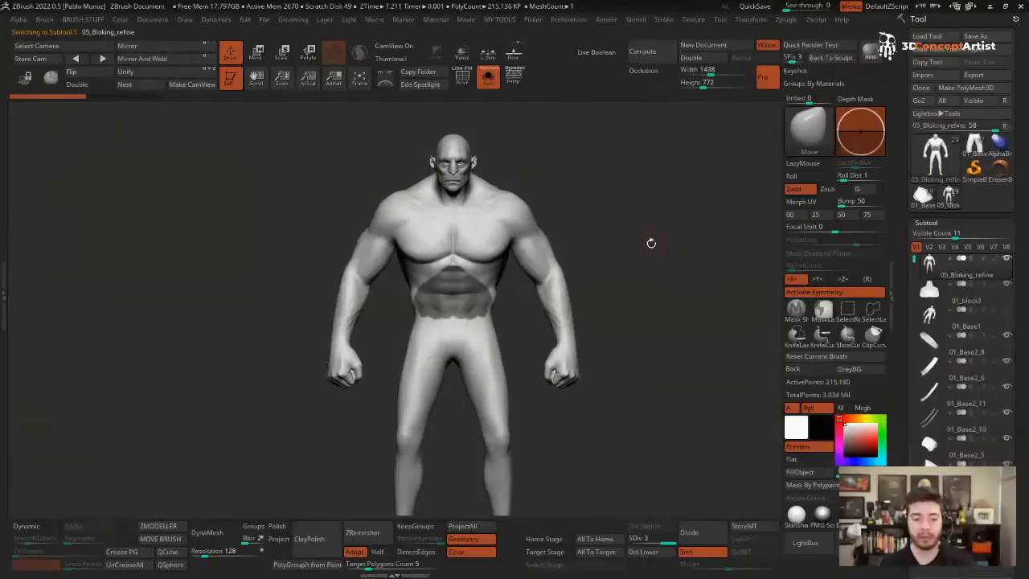
# - Extend the body's mask downward below the abdominal muscles into a rounded lower edge
pyautogui.keyDown('ctrl'); pyautogui.moveTo(454, 282); pyautogui.dragTo(518, 302, button='right'); pyautogui.keyUp('ctrl')
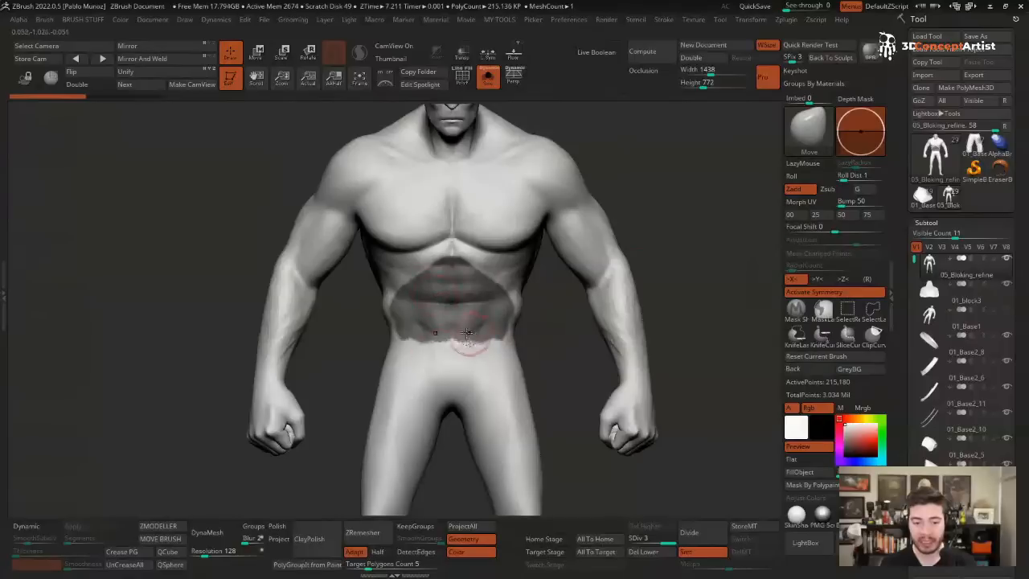
pyautogui.moveTo(468, 334)
pyautogui.keyDown('ctrl'); pyautogui.mouseDown()
pyautogui.moveTo(458, 333)
pyautogui.moveTo(475, 331)
pyautogui.mouseUp(); pyautogui.keyUp('ctrl')
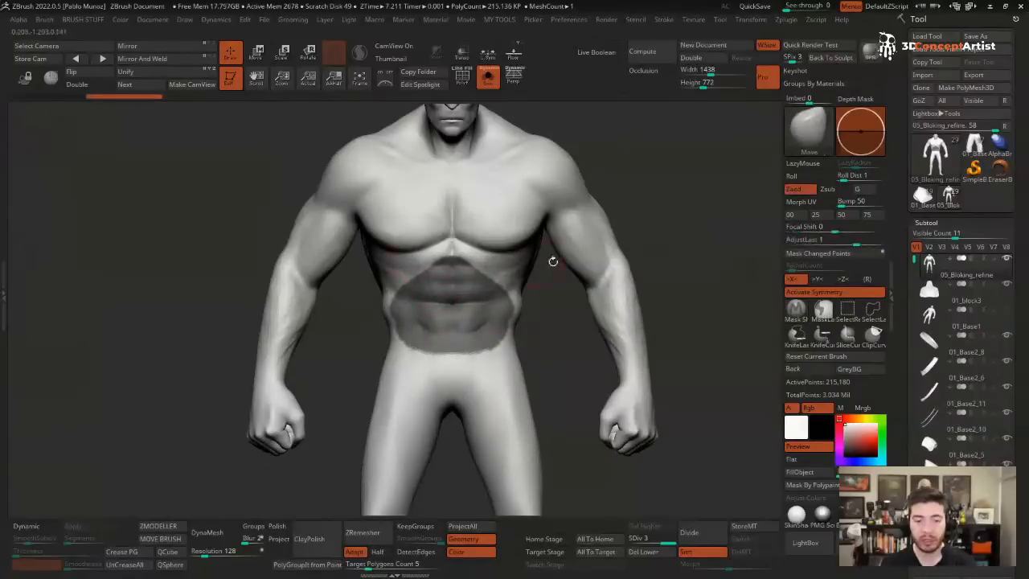
pyautogui.keyDown('ctrl'); pyautogui.moveTo(430, 255); pyautogui.dragTo(516, 269, button='right'); pyautogui.keyUp('ctrl')
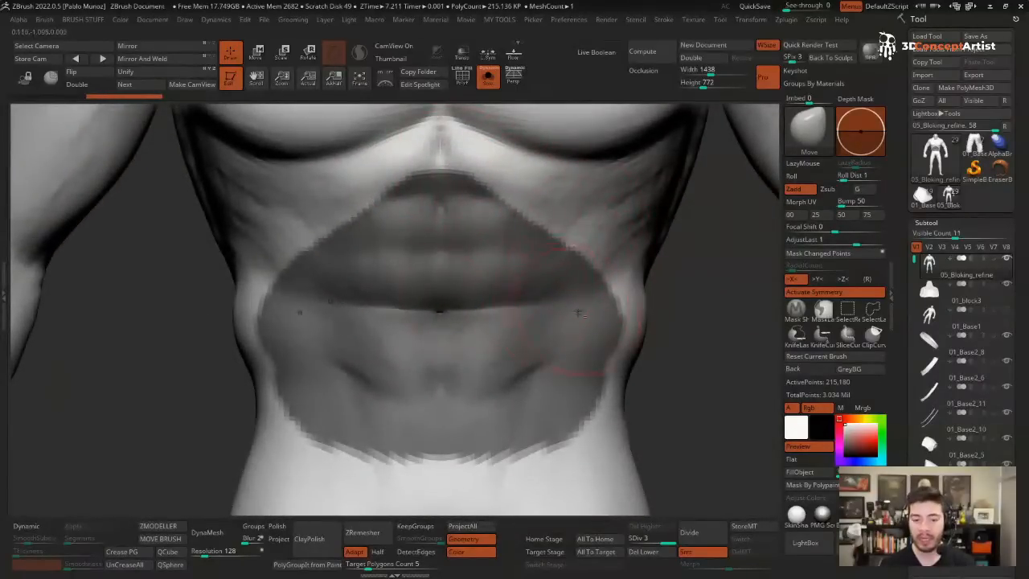
pyautogui.keyDown('ctrl'); pyautogui.moveTo(577, 313); pyautogui.dragTo(458, 369, button='right'); pyautogui.keyUp('ctrl')
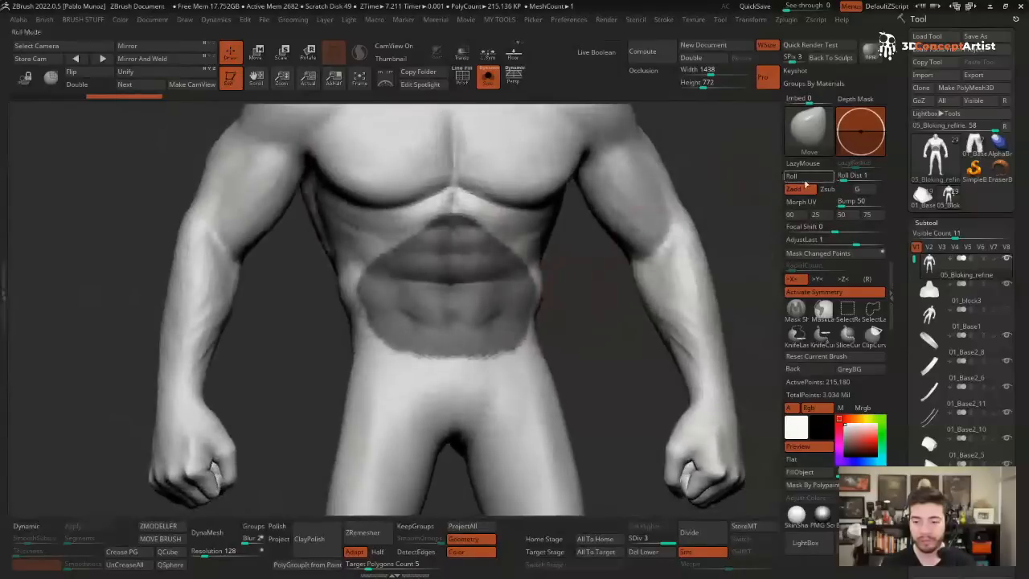
# - Extract the masked abdomen as a new double-sided piece with a thickness of 0.02 and accept it
pyautogui.moveTo(906, 237); pyautogui.dragTo(899, 126)
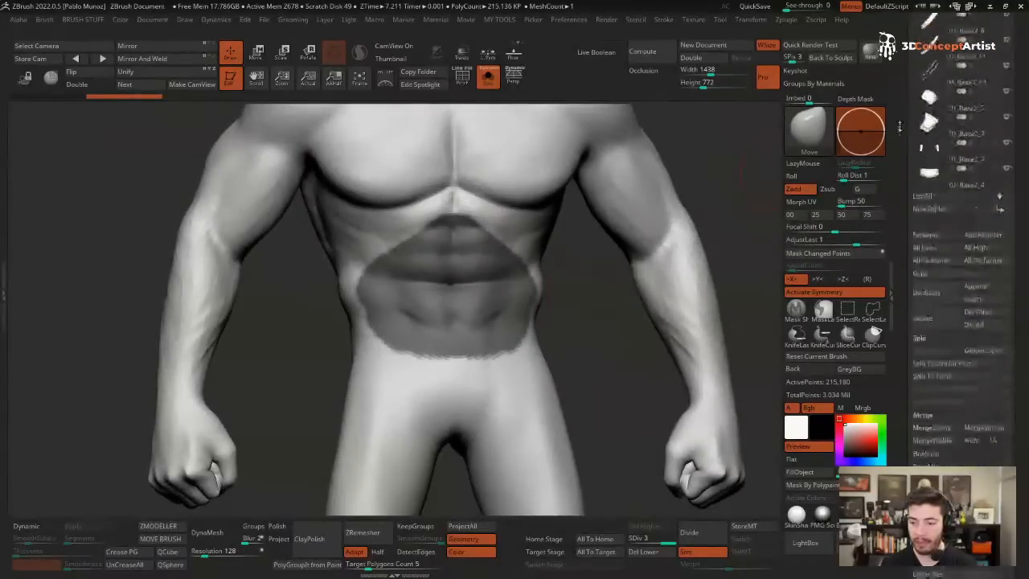
pyautogui.click(920, 337)
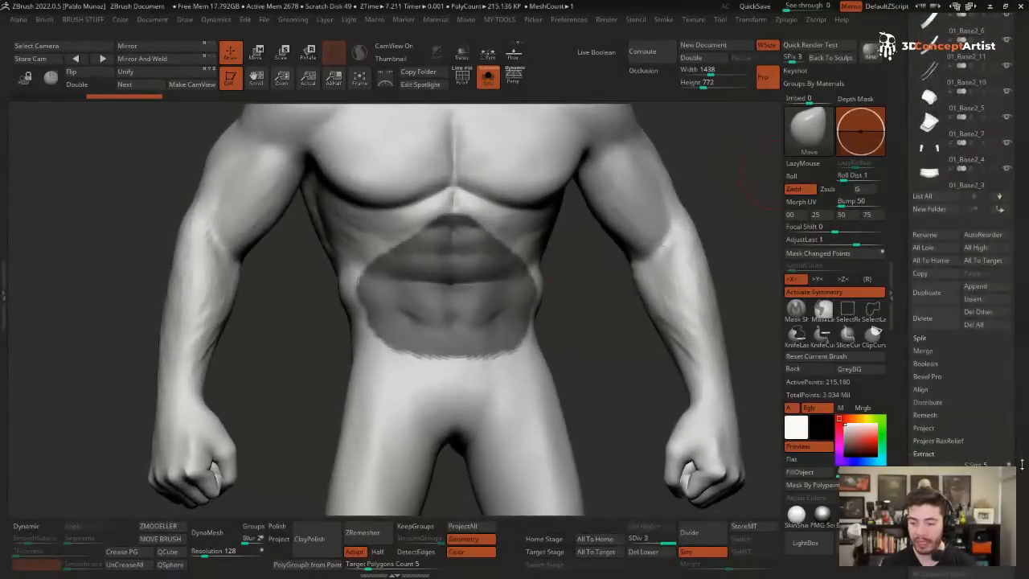
pyautogui.click(924, 453)
pyautogui.moveTo(482, 329); pyautogui.dragTo(377, 354, button='right')
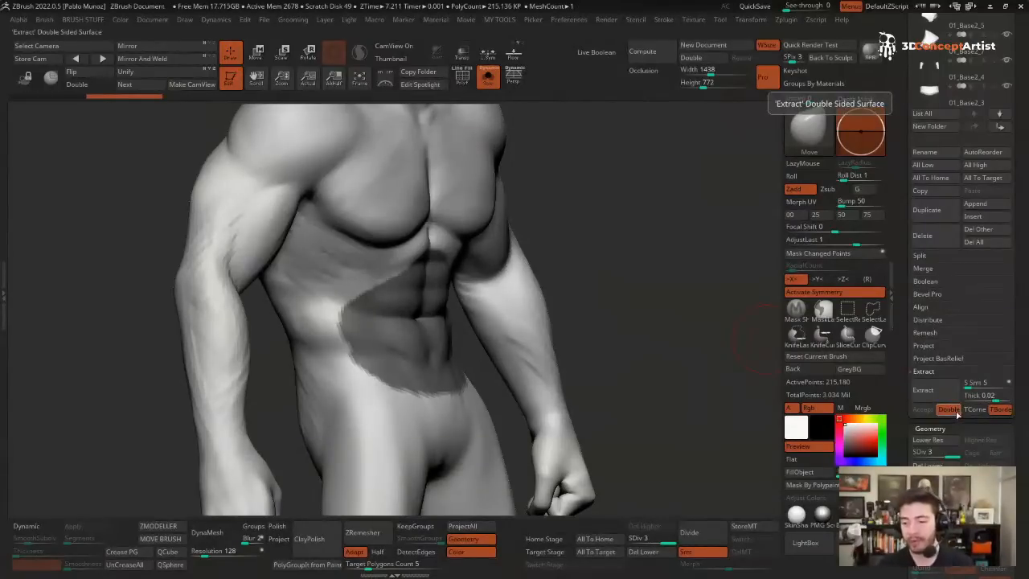
pyautogui.click(955, 410)
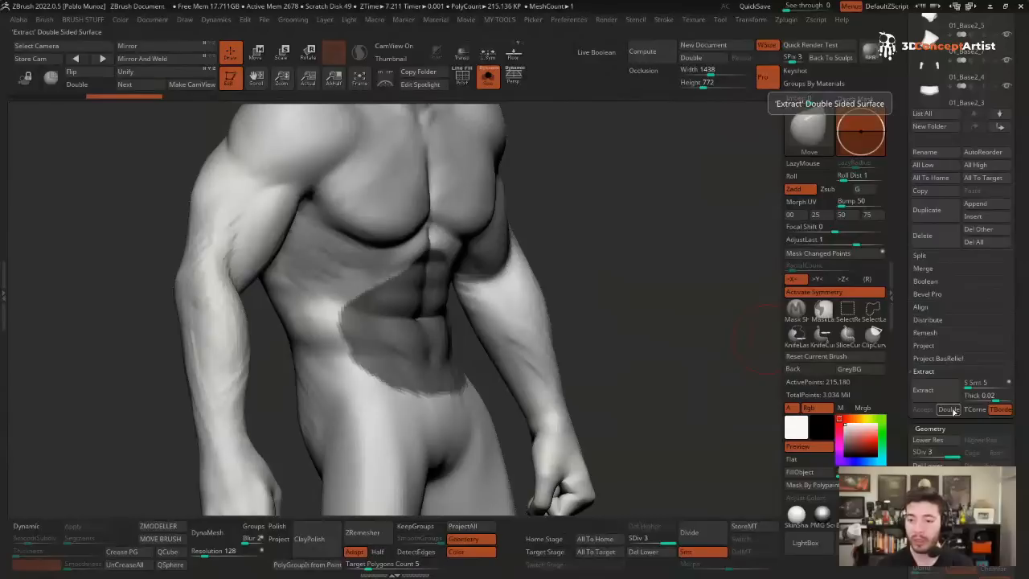
pyautogui.click(951, 410)
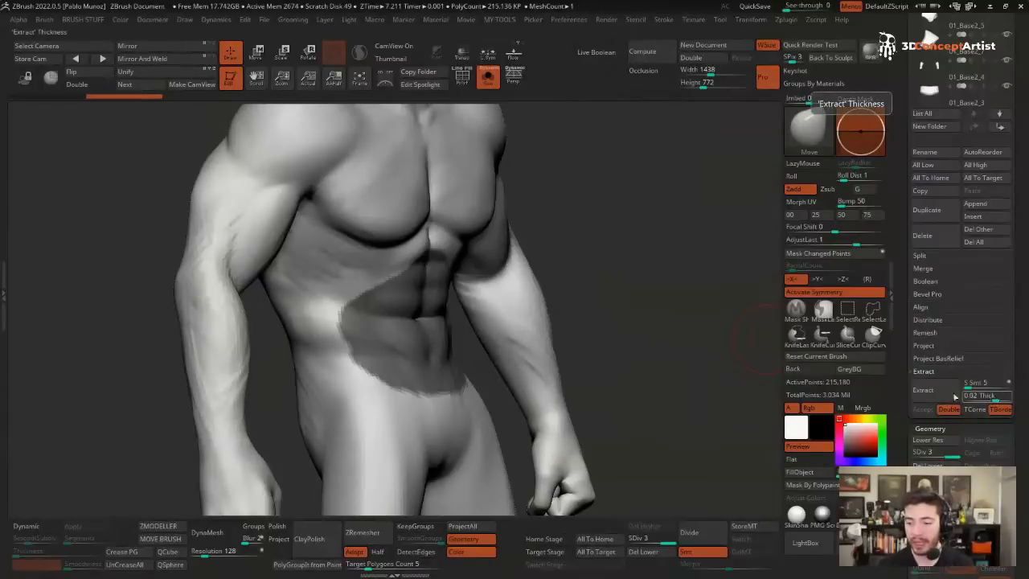
pyautogui.click(923, 409)
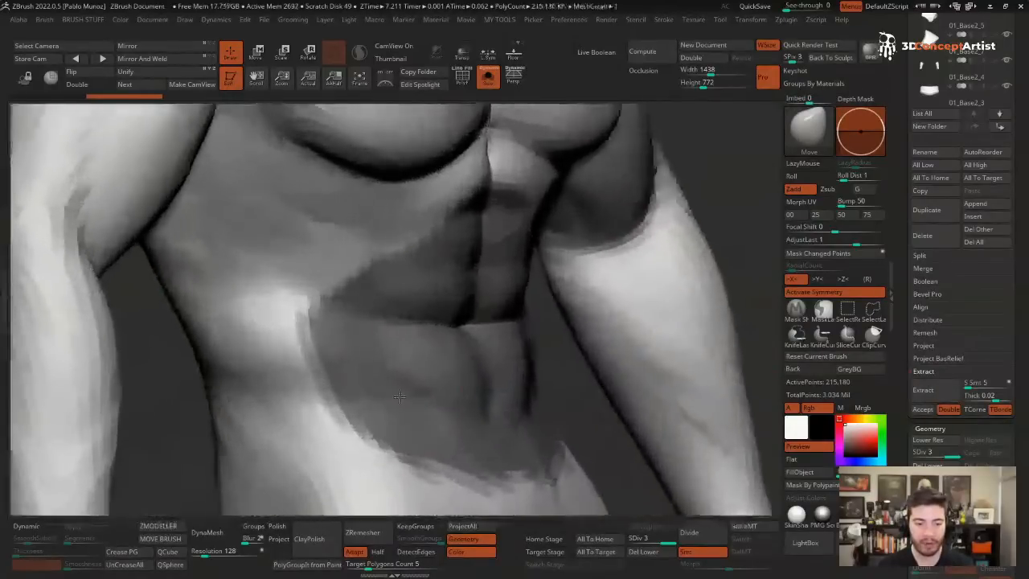
pyautogui.moveTo(450, 289); pyautogui.dragTo(507, 248, button='right')
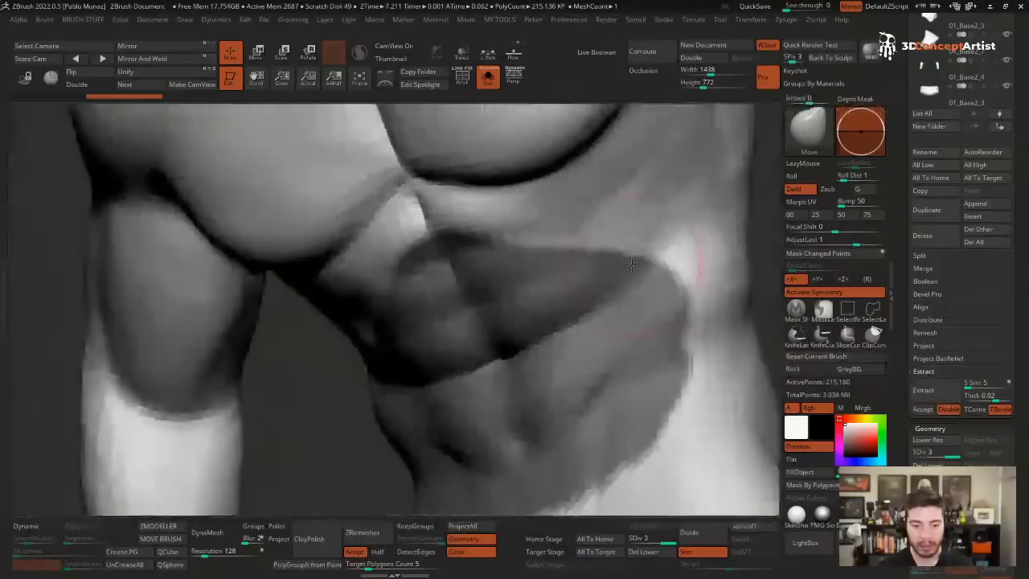
pyautogui.moveTo(578, 305); pyautogui.dragTo(599, 299, button='right')
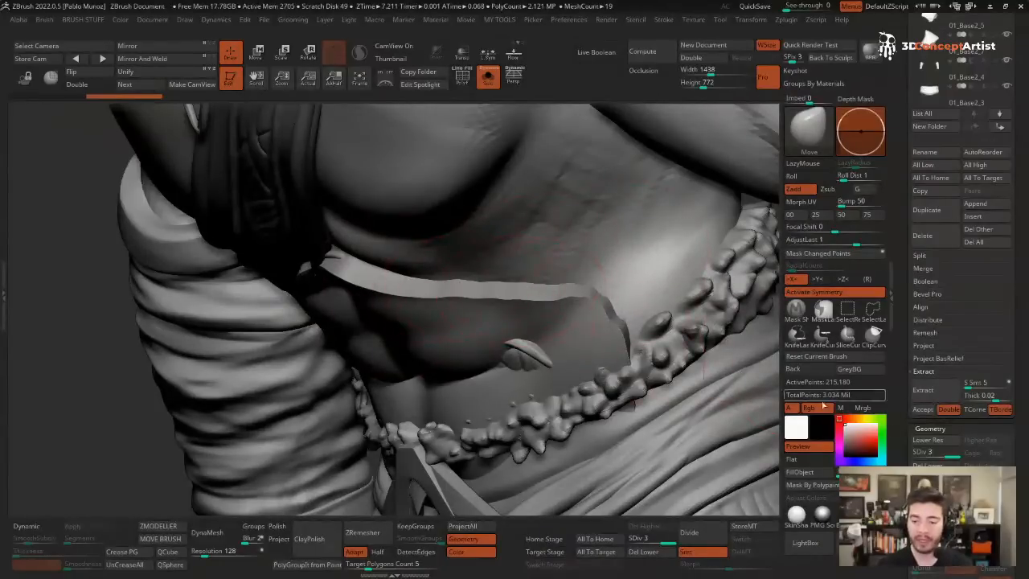
pyautogui.click(926, 411)
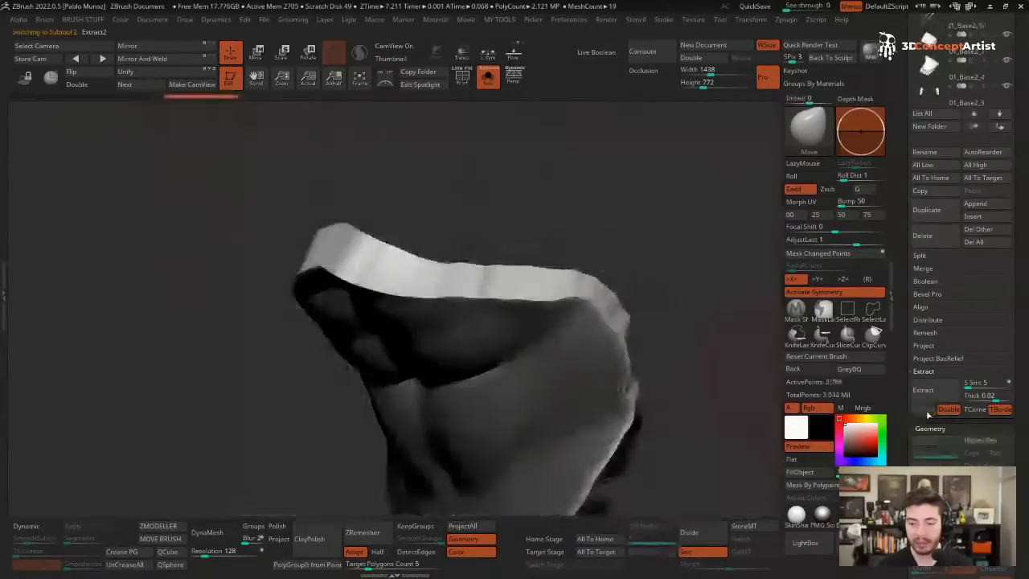
# - Show the extracted piece's wireframe and polygroups, and inspect it both with the full outfit and on its own
pyautogui.keyDown('alt'); pyautogui.moveTo(642, 218); pyautogui.dragTo(539, 371); pyautogui.keyUp('alt')
pyautogui.hotkey('shift', 'f')
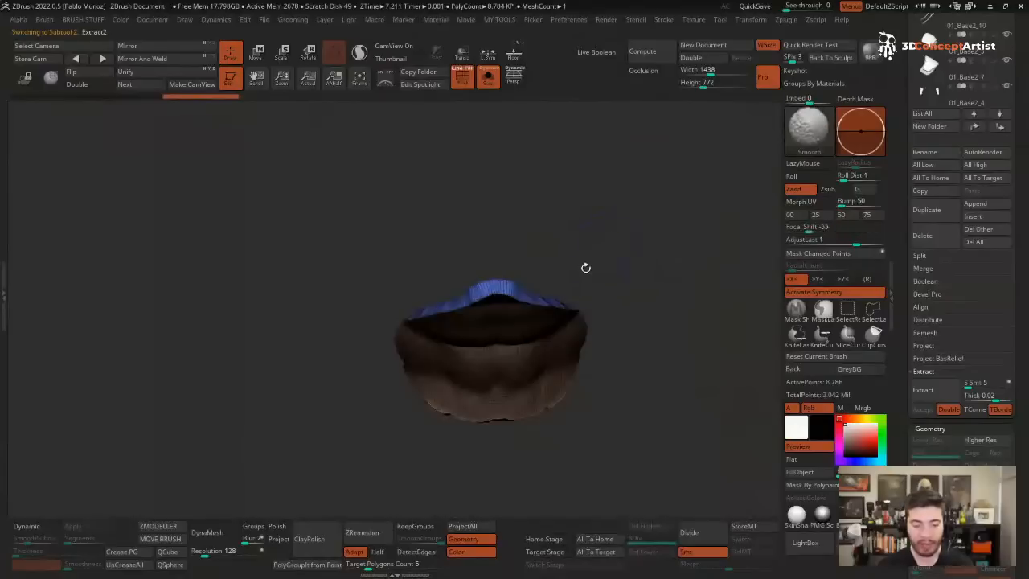
pyautogui.moveTo(586, 266); pyautogui.dragTo(523, 306)
pyautogui.hotkey('alt', 's')
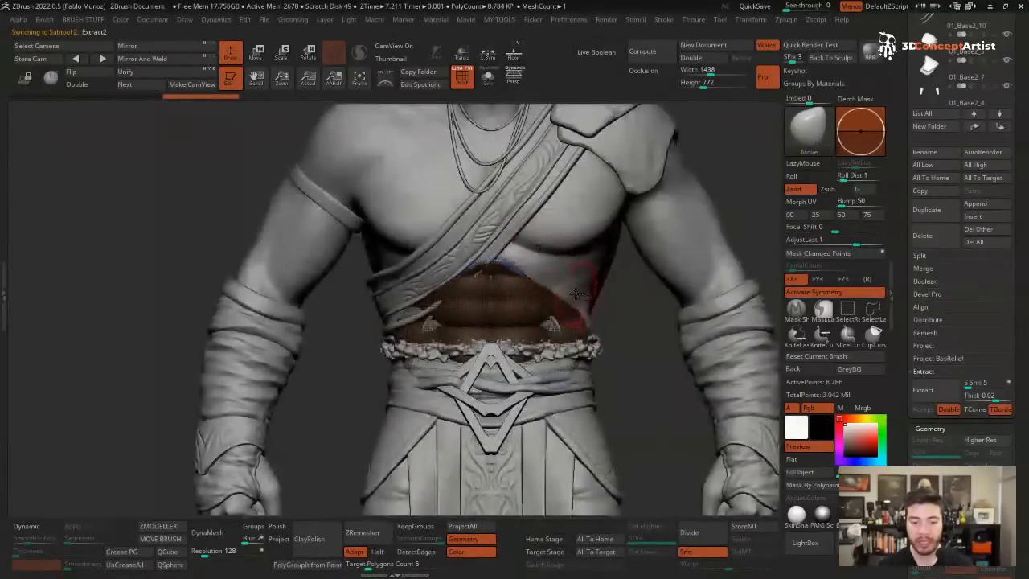
pyautogui.hotkey('alt', 's')
pyautogui.moveTo(577, 313); pyautogui.dragTo(517, 306)
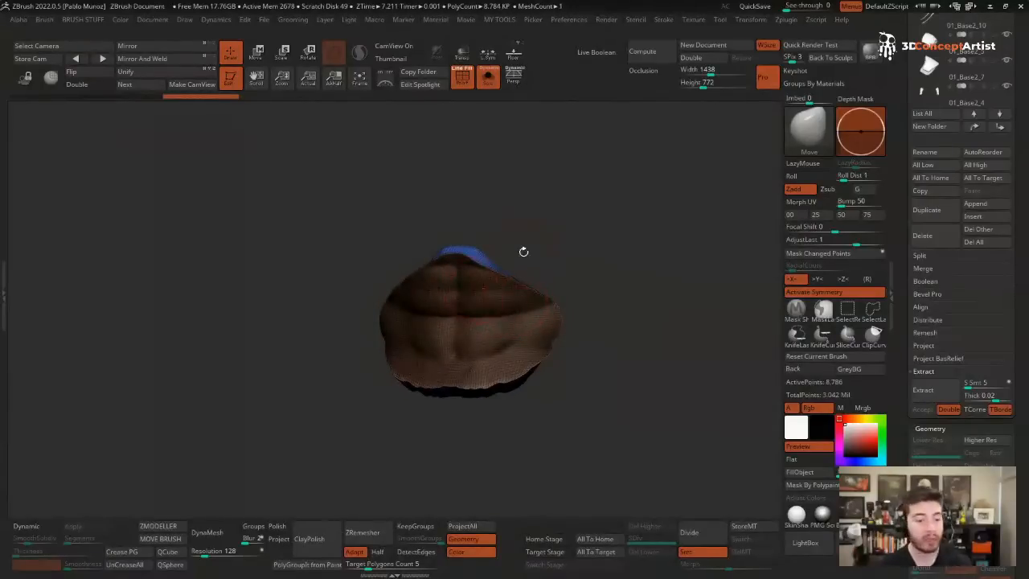
# - Apply Polish By Groups twice to clean up the jagged borders of the extracted abdomen piece
pyautogui.moveTo(598, 226)
pyautogui.mouseDown()
pyautogui.moveTo(558, 185)
pyautogui.moveTo(613, 245)
pyautogui.moveTo(608, 266)
pyautogui.mouseUp()
pyautogui.press('ctrl')
pyautogui.press('2')
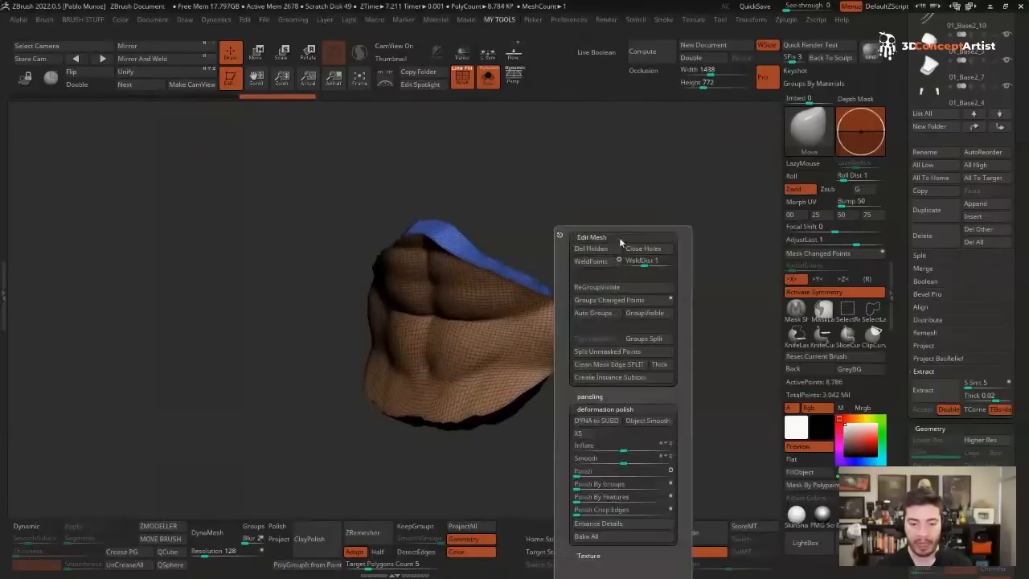
pyautogui.press('2')
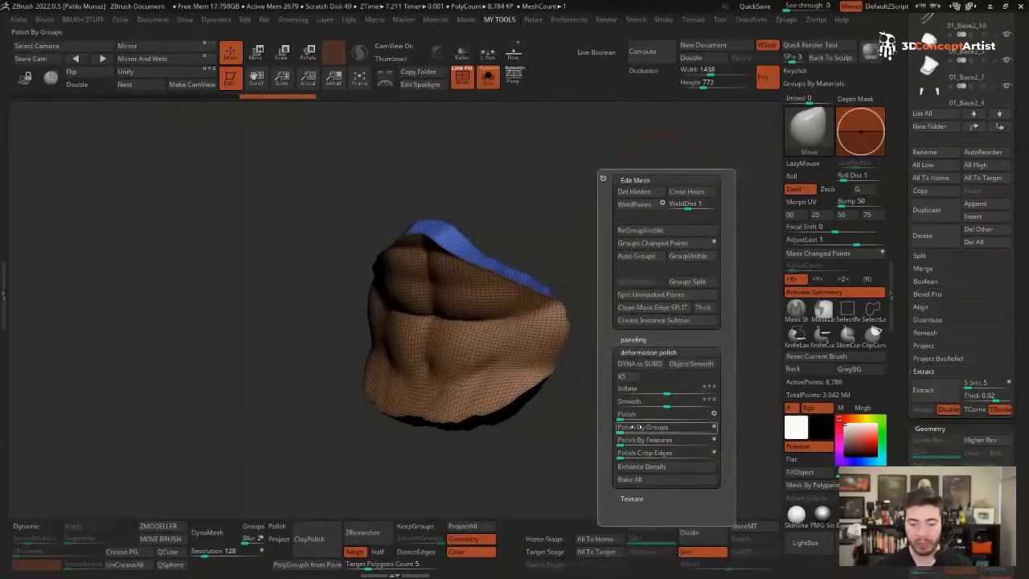
pyautogui.click(635, 428)
pyautogui.press('2')
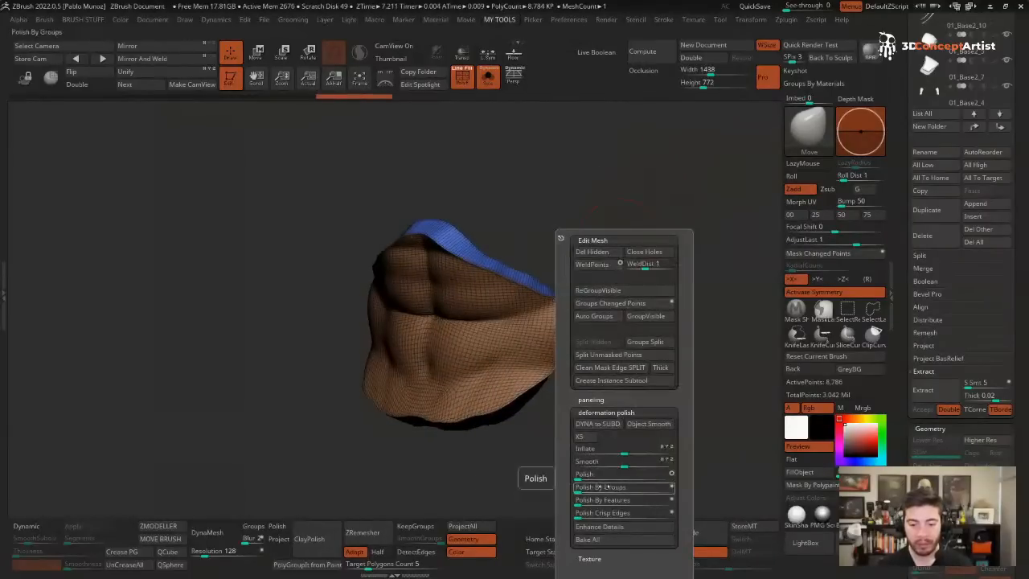
pyautogui.click(598, 487)
pyautogui.moveTo(603, 356); pyautogui.dragTo(553, 317)
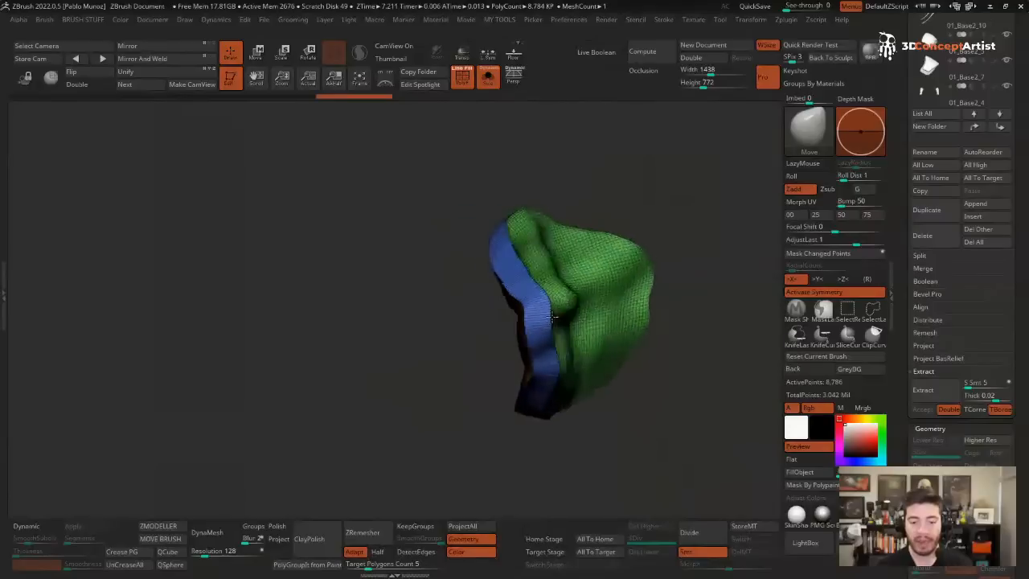
# - Smooth out the abdominal muscle relief on the front of the extracted piece with symmetry on
pyautogui.moveTo(552, 316); pyautogui.dragTo(707, 322, button='right')
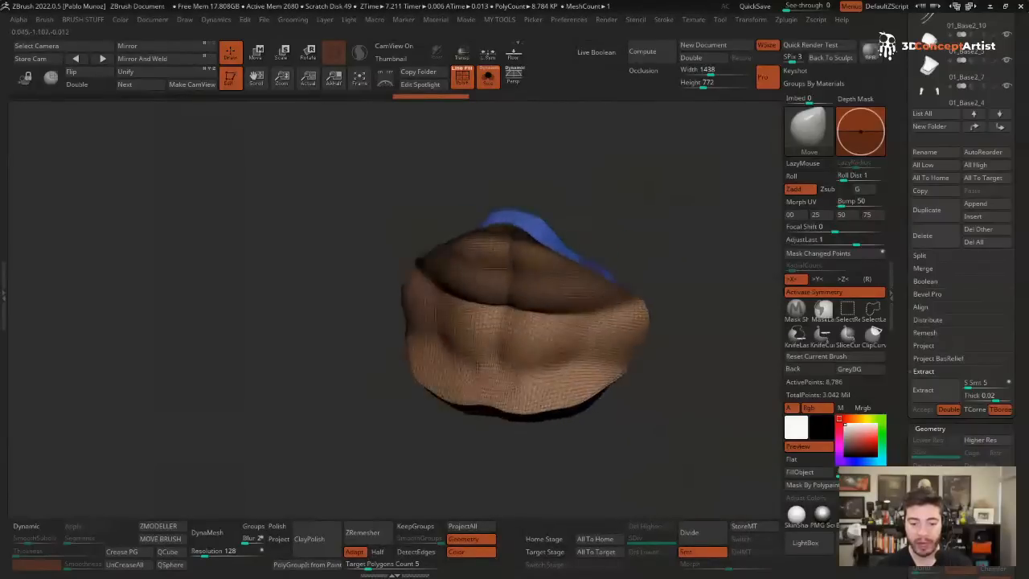
pyautogui.moveTo(594, 288)
pyautogui.mouseDown(button='right')
pyautogui.moveTo(523, 293)
pyautogui.moveTo(551, 294)
pyautogui.moveTo(524, 323)
pyautogui.mouseUp(button='right')
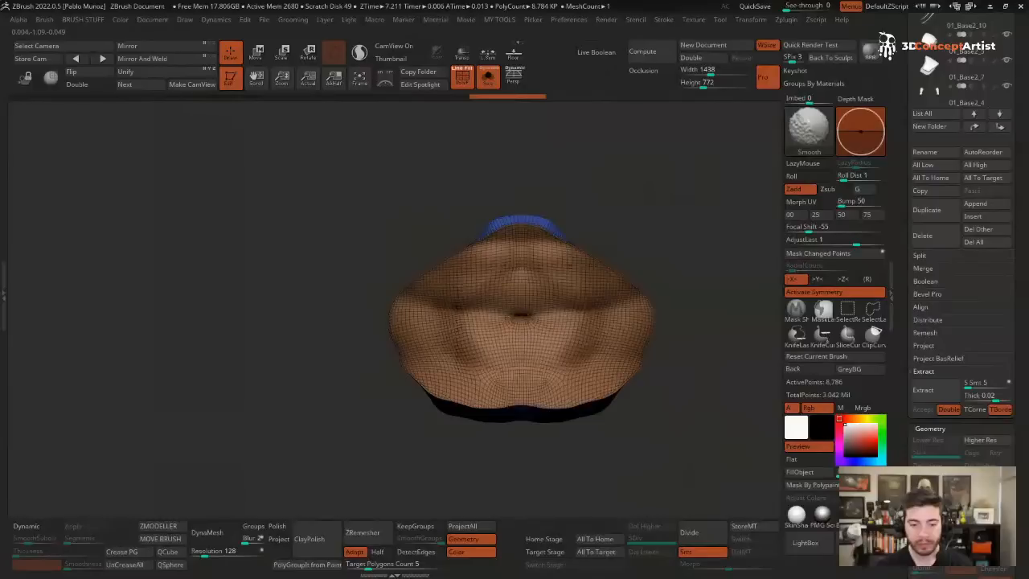
pyautogui.moveTo(586, 324); pyautogui.dragTo(636, 295, button='right')
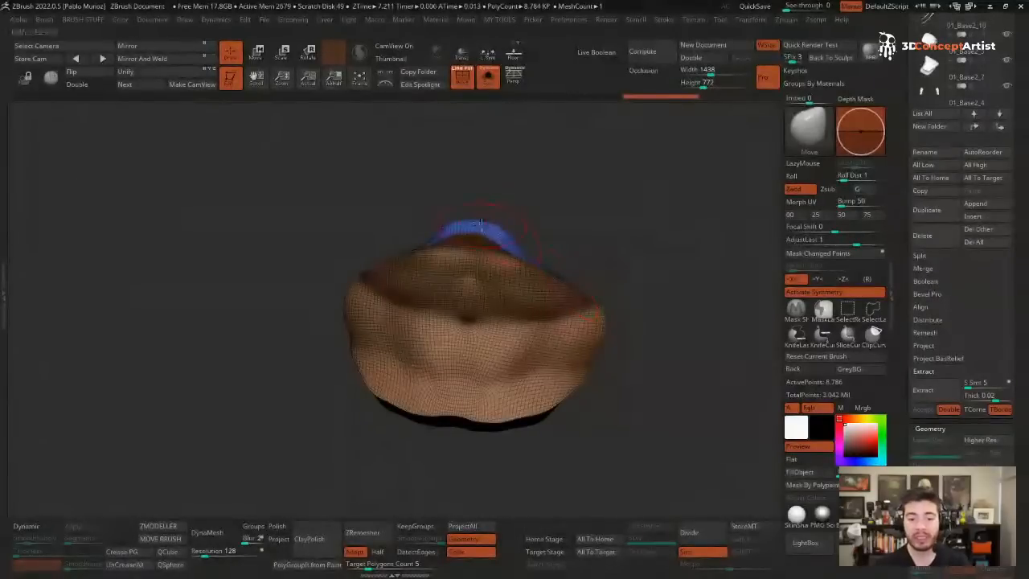
# - ZRemesh the extracted belly piece twice with KeepGroups on, SmoothGroups at 0 and the Half option enabled
pyautogui.moveTo(481, 225); pyautogui.dragTo(399, 483, button='right')
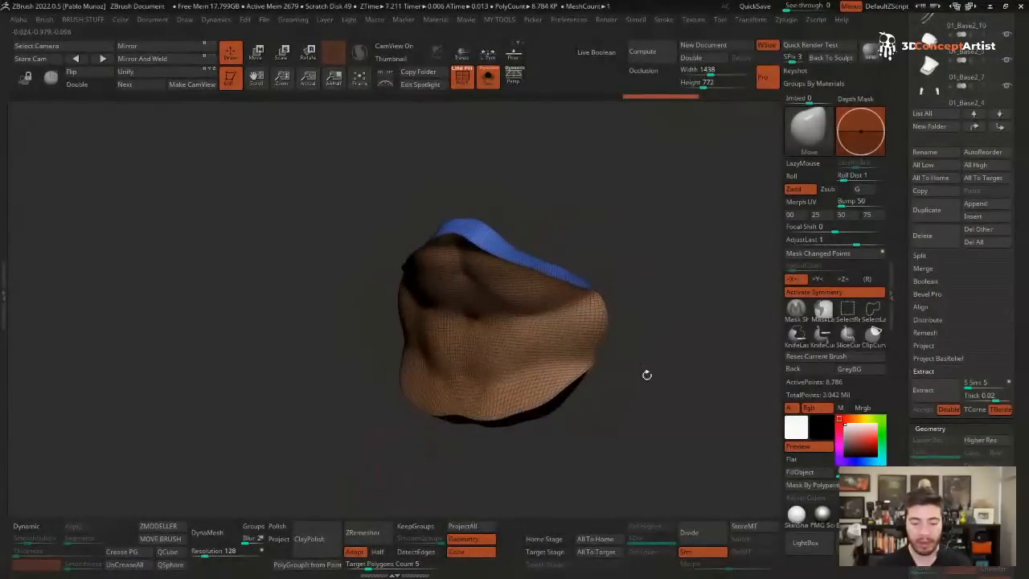
pyautogui.moveTo(909, 378); pyautogui.dragTo(921, 274)
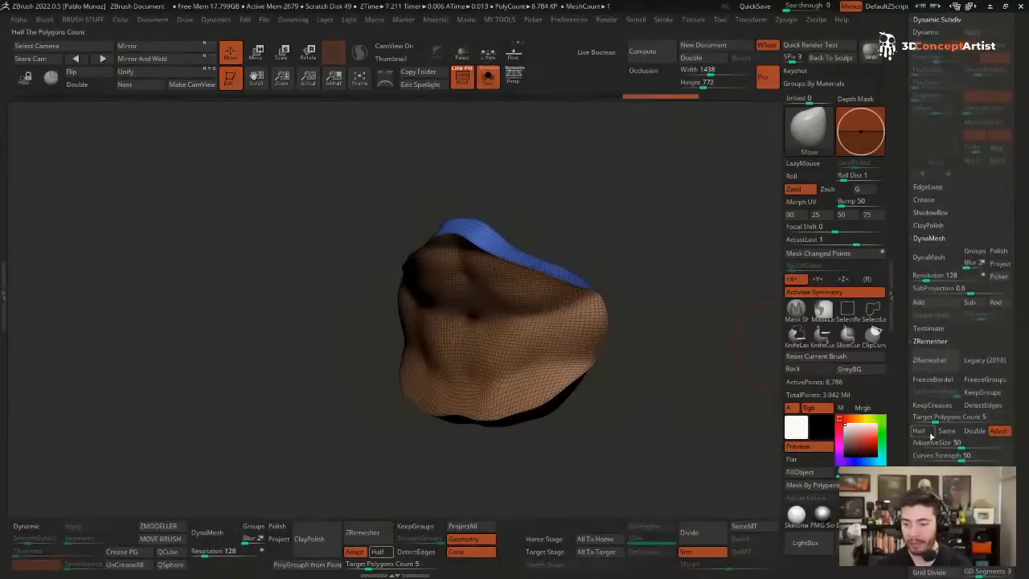
pyautogui.click(982, 392)
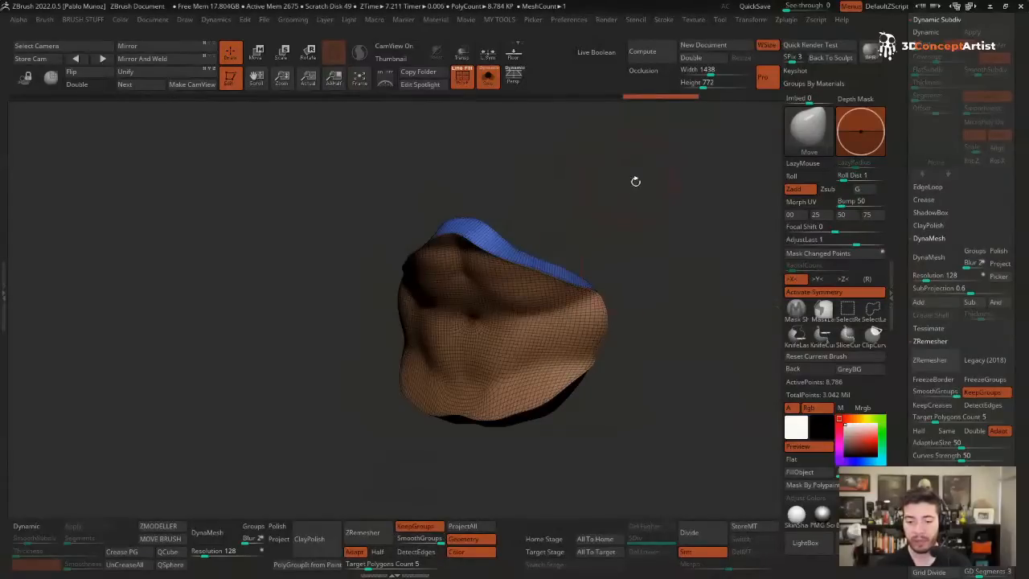
pyautogui.press('2')
pyautogui.moveTo(601, 431); pyautogui.dragTo(602, 431)
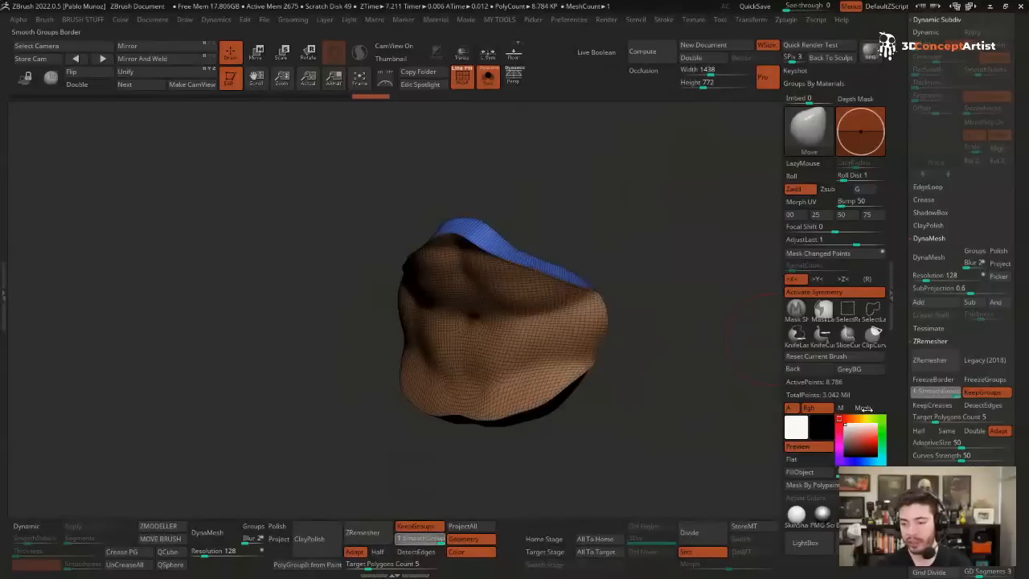
pyautogui.click(905, 391)
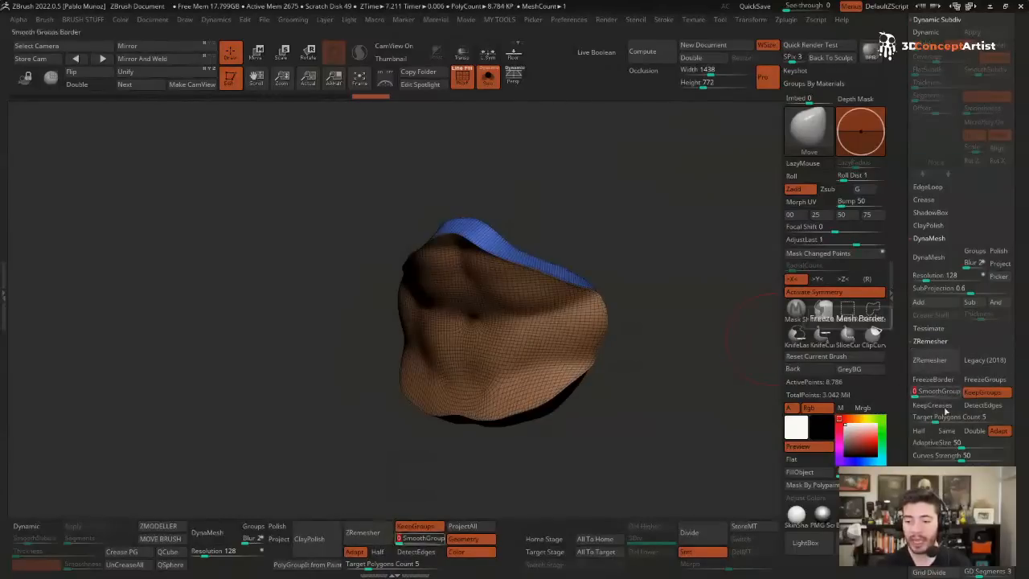
pyautogui.click(920, 430)
pyautogui.click(933, 364)
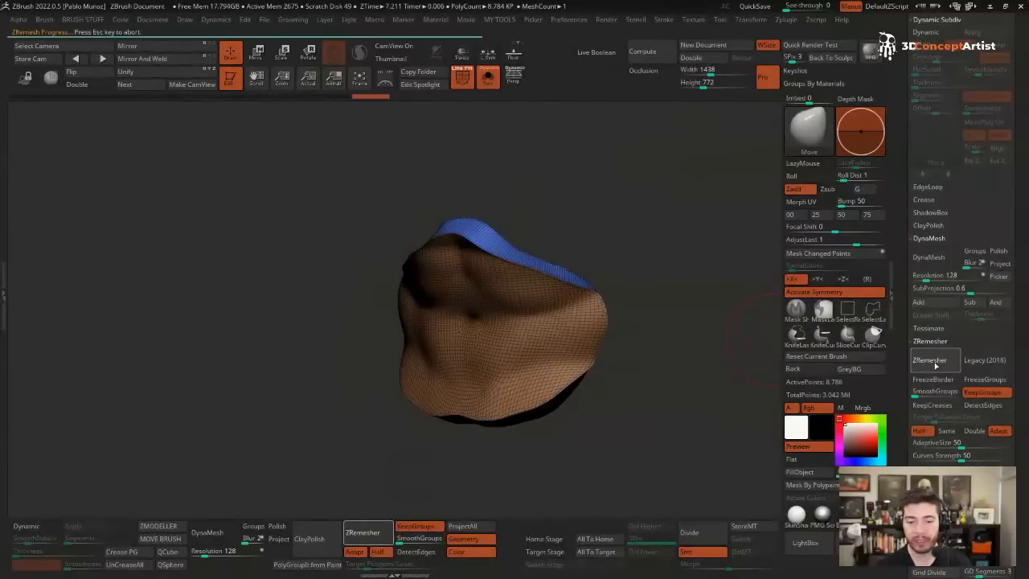
pyautogui.click(934, 367)
# - Apply Polish By Groups to the remeshed piece and check its fit on the abdomen with the full outfit shown
pyautogui.press('2')
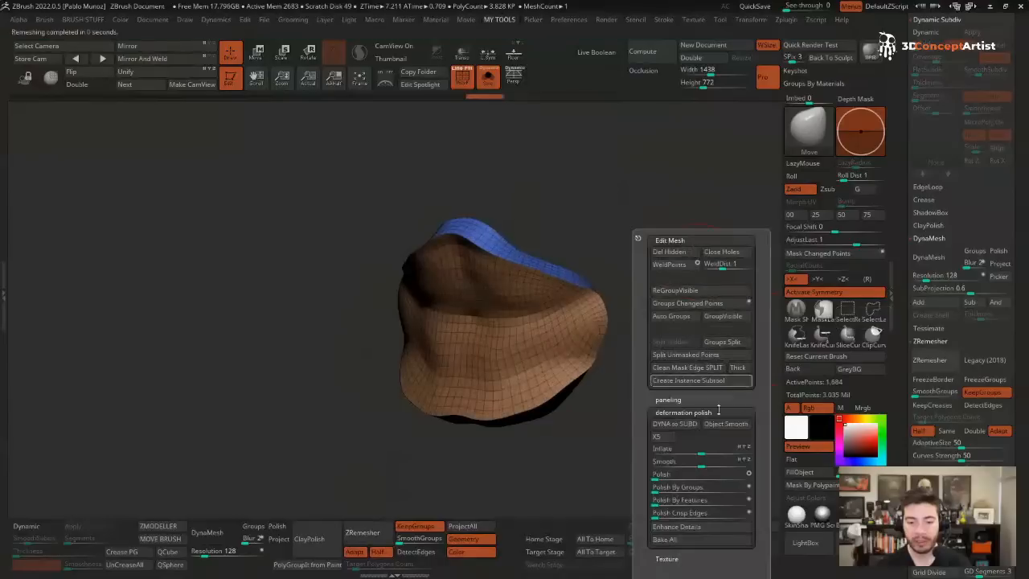
pyautogui.click(682, 487)
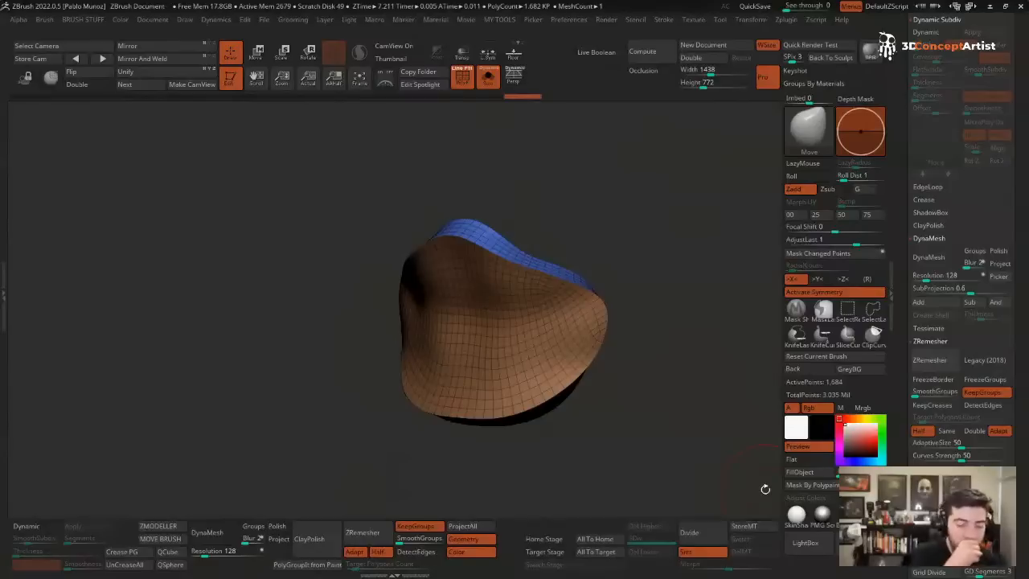
pyautogui.moveTo(708, 348)
pyautogui.mouseDown()
pyautogui.moveTo(735, 298)
pyautogui.moveTo(684, 271)
pyautogui.moveTo(598, 265)
pyautogui.moveTo(639, 233)
pyautogui.moveTo(599, 252)
pyautogui.moveTo(643, 257)
pyautogui.mouseUp()
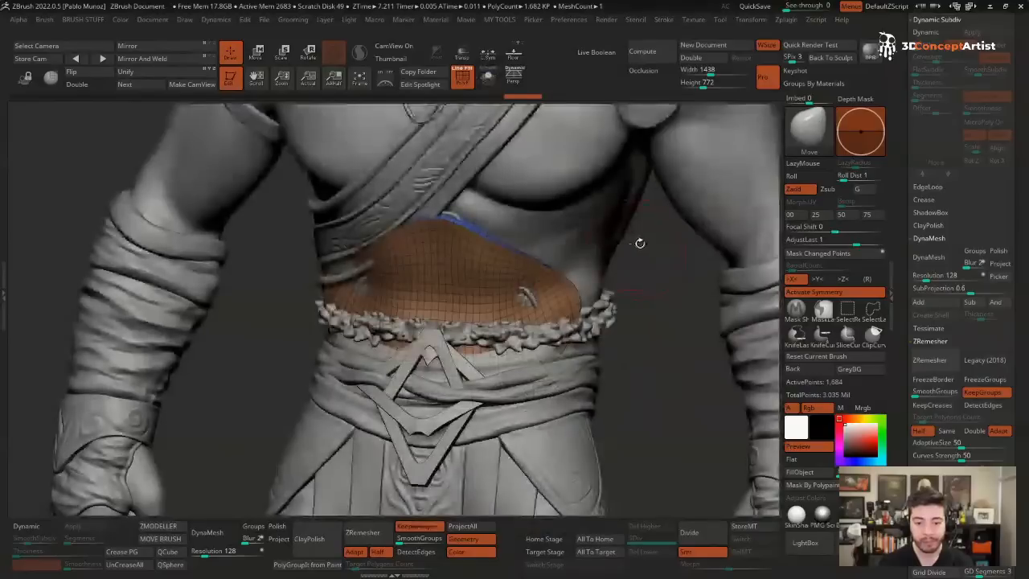
pyautogui.moveTo(638, 241); pyautogui.dragTo(498, 264, button='right')
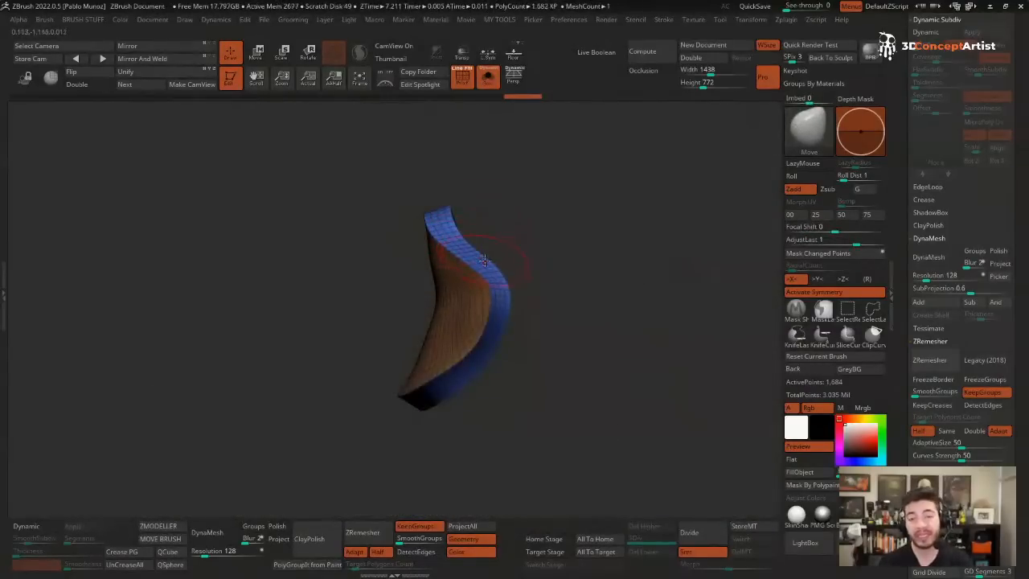
# - Isolate the front surface's polygroup and delete the hidden back and rim, leaving a single-sided shell
pyautogui.moveTo(495, 282); pyautogui.dragTo(502, 263, button='right')
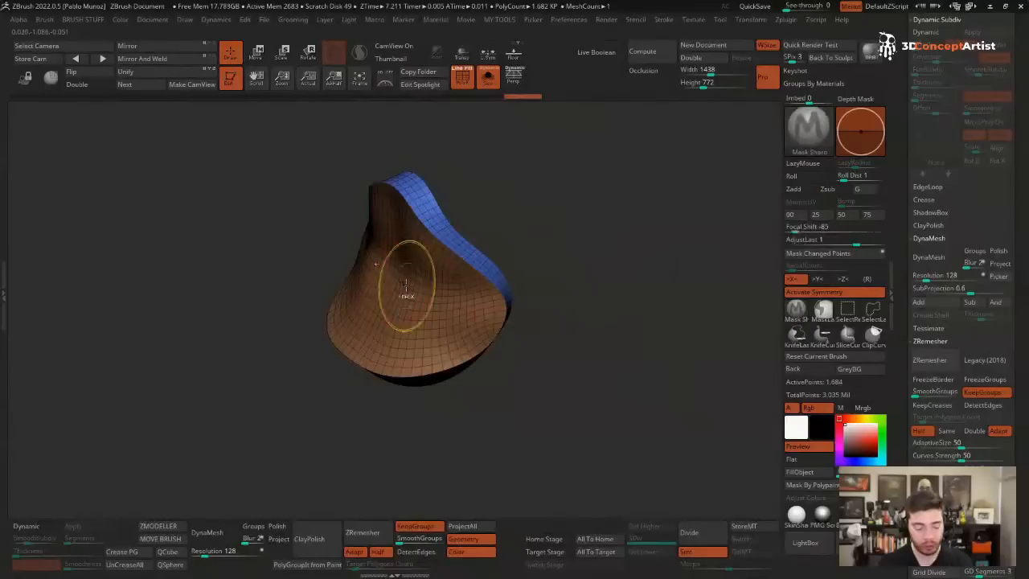
pyautogui.click(847, 316)
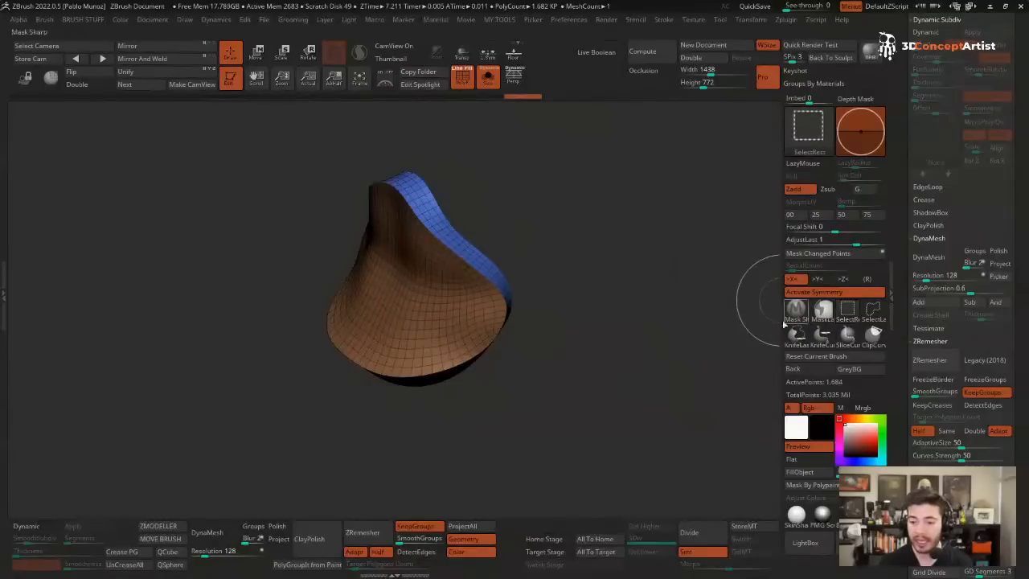
pyautogui.moveTo(378, 277)
pyautogui.keyDown('ctrl'); pyautogui.keyDown('shift'); pyautogui.mouseDown()
pyautogui.moveTo(402, 313)
pyautogui.moveTo(406, 301)
pyautogui.mouseUp(); pyautogui.keyUp('shift'); pyautogui.keyUp('ctrl')
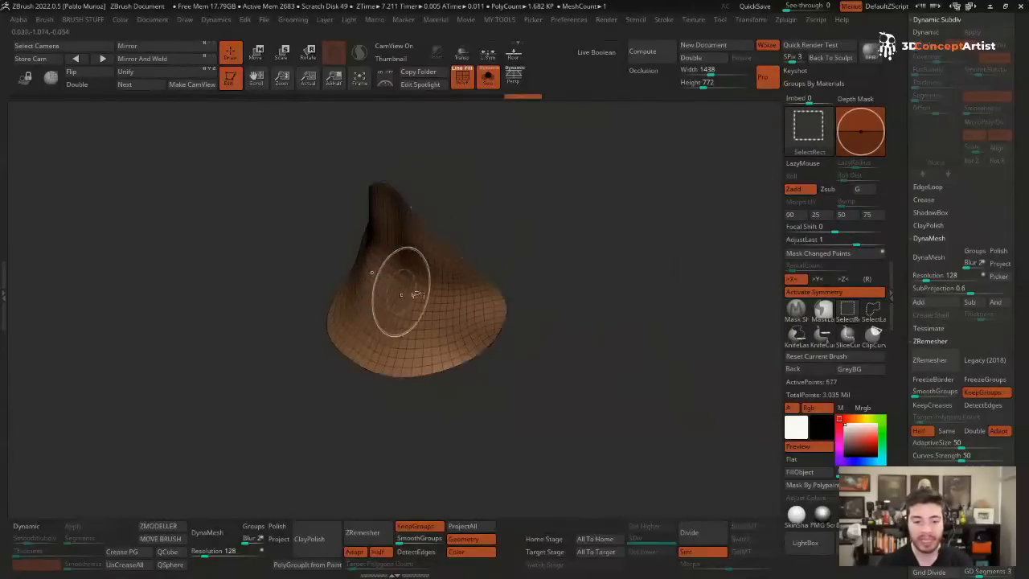
pyautogui.moveTo(511, 263); pyautogui.dragTo(507, 252)
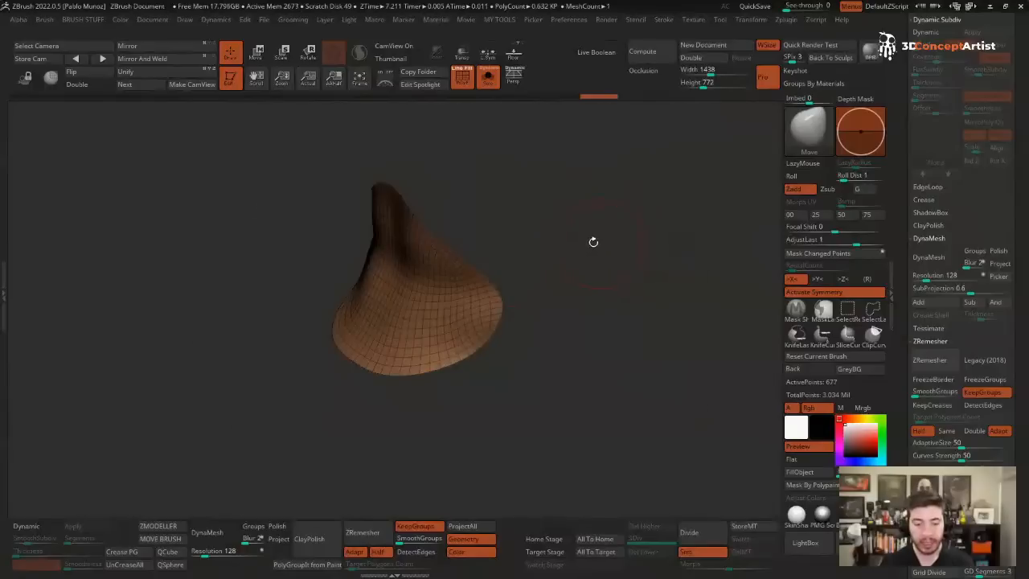
# - Shrink the single-sided shell with a slight negative Inflate so it sits beneath the ornamented belly plate
pyautogui.hotkey('alt', 's')
pyautogui.moveTo(593, 242)
pyautogui.mouseDown(button='right')
pyautogui.moveTo(534, 241)
pyautogui.moveTo(595, 241)
pyautogui.mouseUp(button='right')
pyautogui.keyDown('ctrl'); pyautogui.moveTo(562, 201); pyautogui.dragTo(459, 277, button='right'); pyautogui.keyUp('ctrl')
pyautogui.press('2')
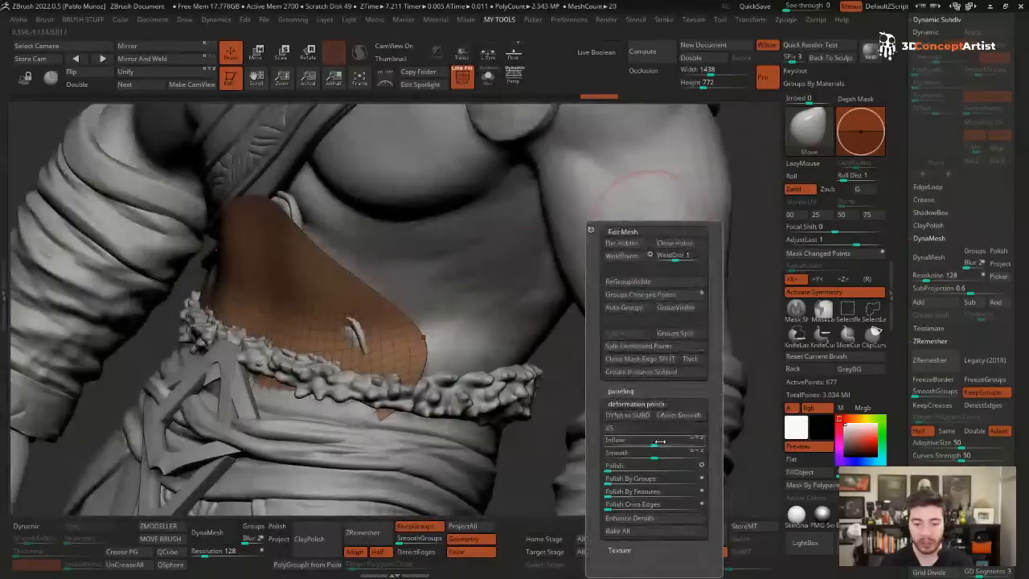
pyautogui.moveTo(654, 443); pyautogui.dragTo(645, 445)
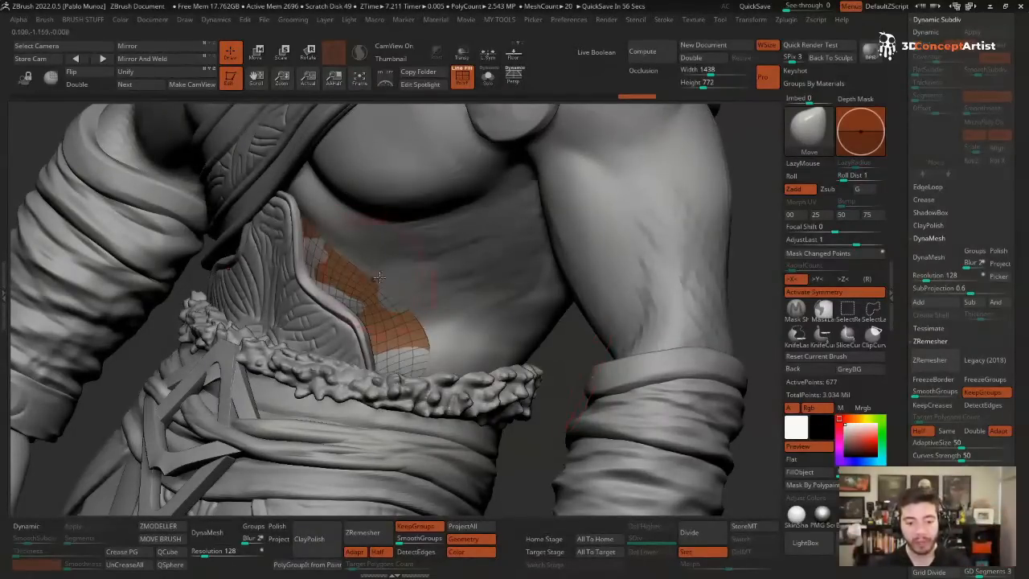
# - Check the shell alone and against the body, and turn on Dynamic Subdivision for it
pyautogui.hotkey('shift', 's')
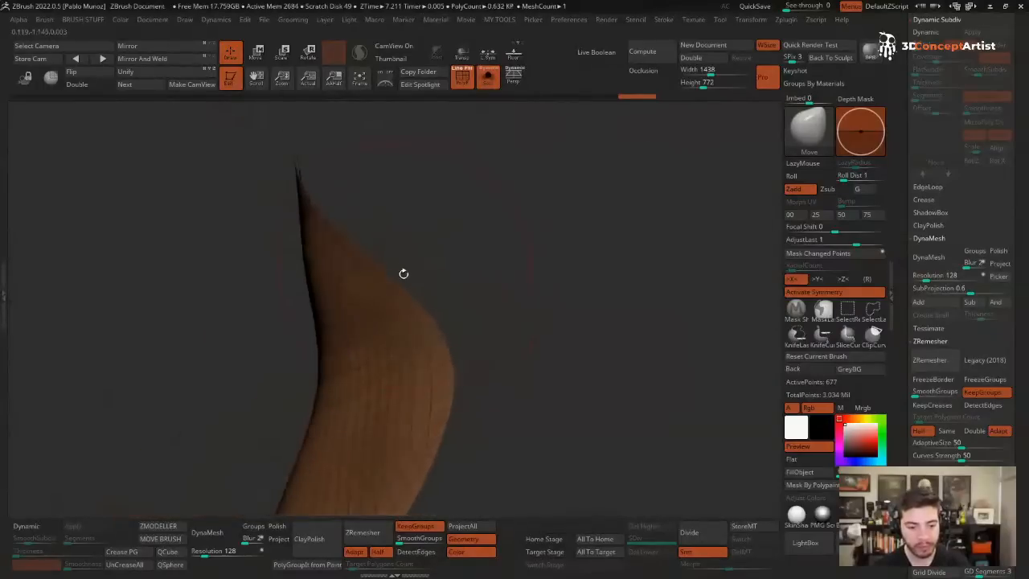
pyautogui.hotkey('shift', 's')
pyautogui.moveTo(433, 268); pyautogui.dragTo(451, 274, button='right')
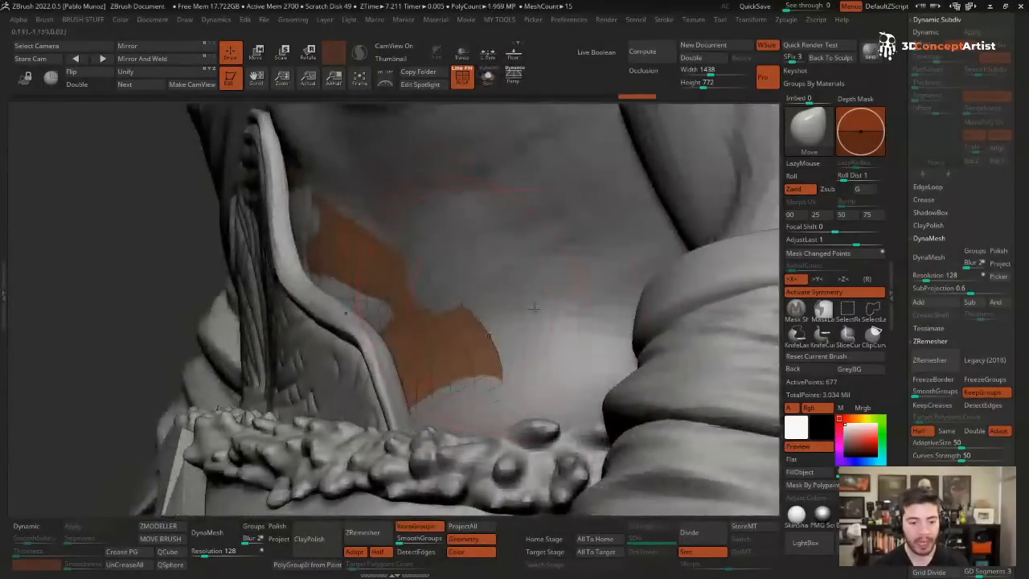
pyautogui.click(29, 524)
# - Try a yellow-green colour on the model and set the colour back to white
pyautogui.press('space')
pyautogui.click(95, 353)
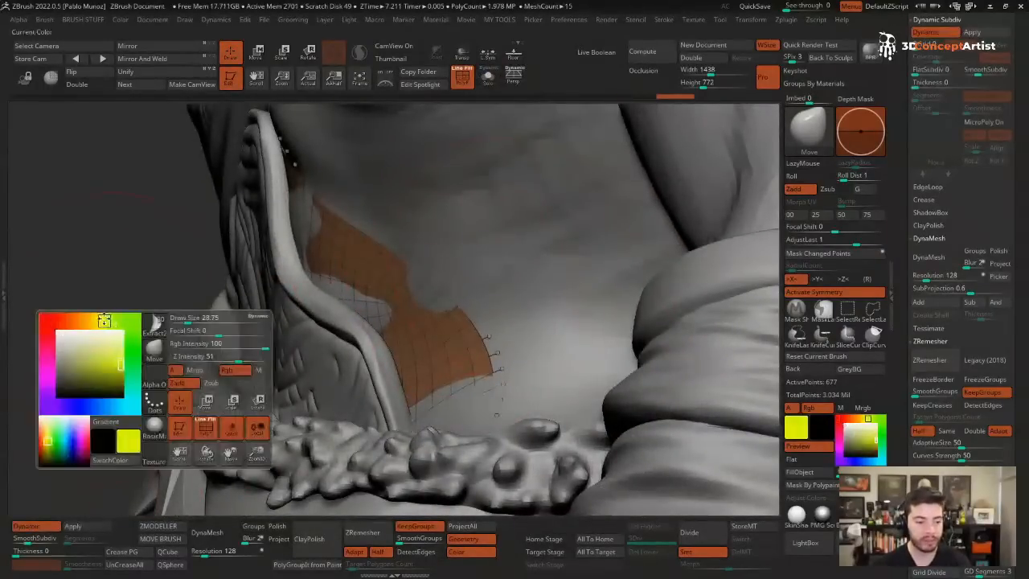
pyautogui.press('space')
pyautogui.moveTo(133, 257); pyautogui.dragTo(111, 256)
pyautogui.press('space')
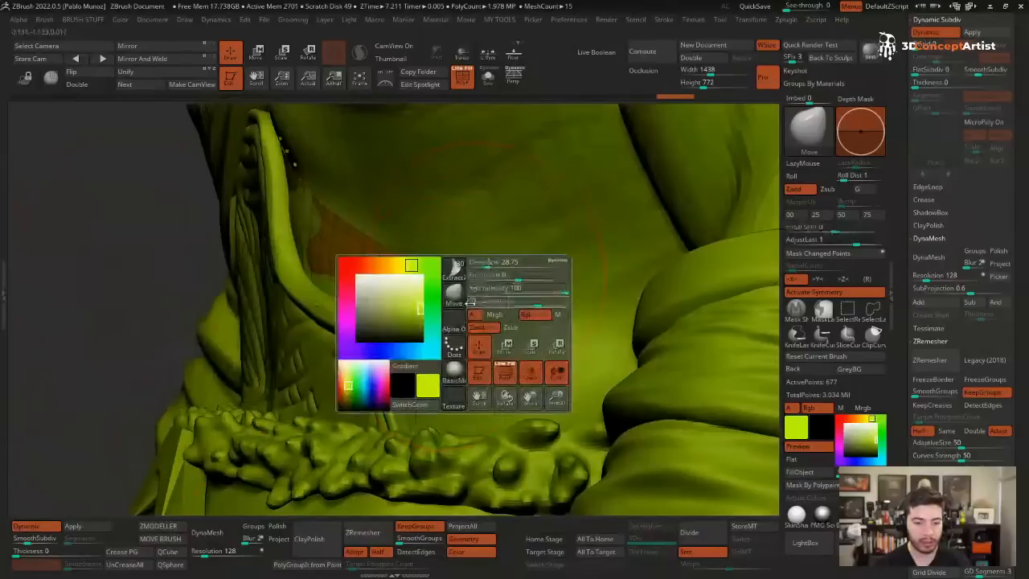
pyautogui.click(365, 280)
pyautogui.moveTo(359, 277); pyautogui.dragTo(355, 272)
pyautogui.press('space')
pyautogui.moveTo(186, 211); pyautogui.dragTo(175, 210)
# - Give the shell a dynamic thickness of 0.00579 with Post SubDiv turned off
pyautogui.click(24, 550)
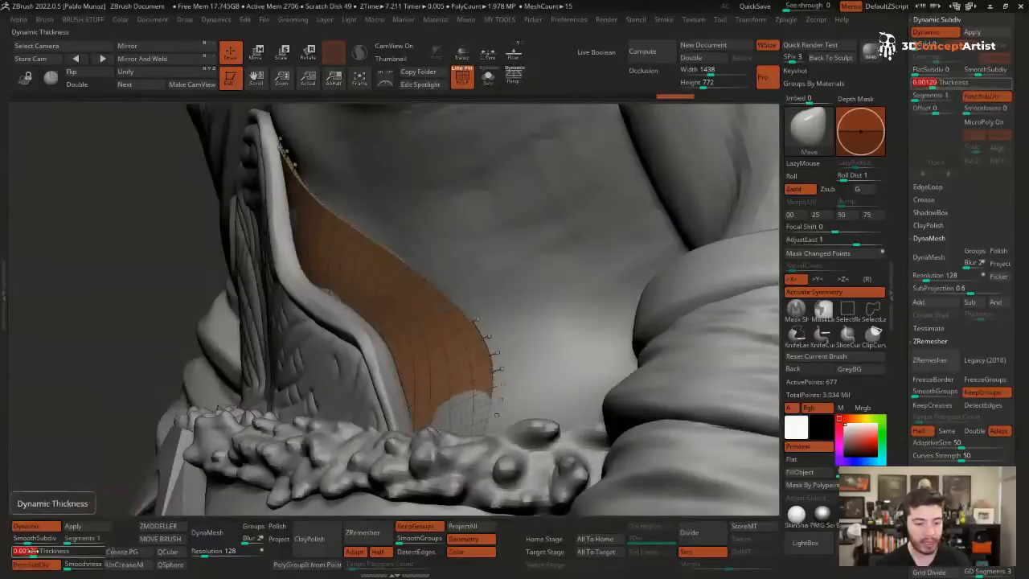
pyautogui.click(42, 565)
pyautogui.click(47, 567)
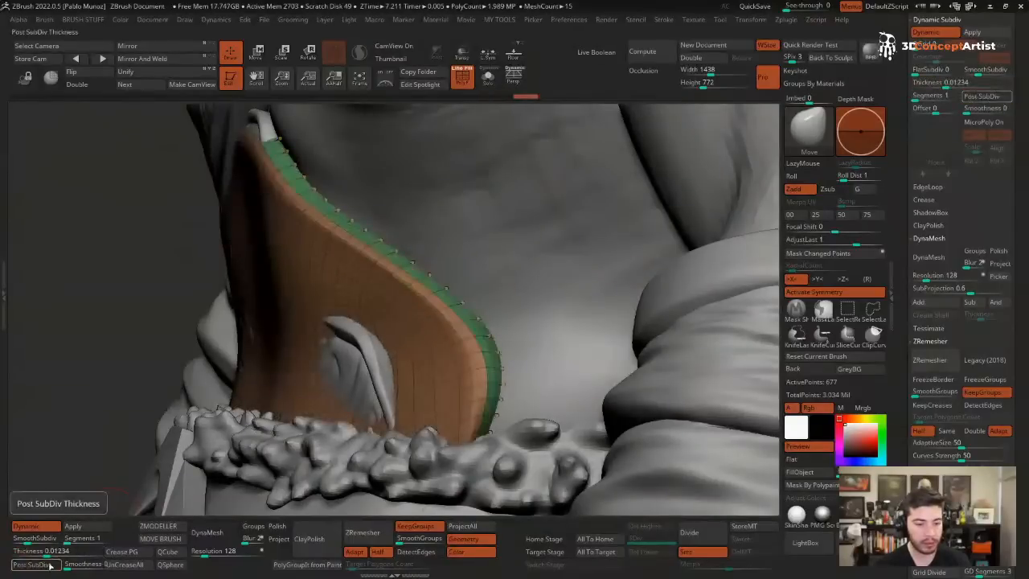
pyautogui.moveTo(49, 552); pyautogui.dragTo(41, 552)
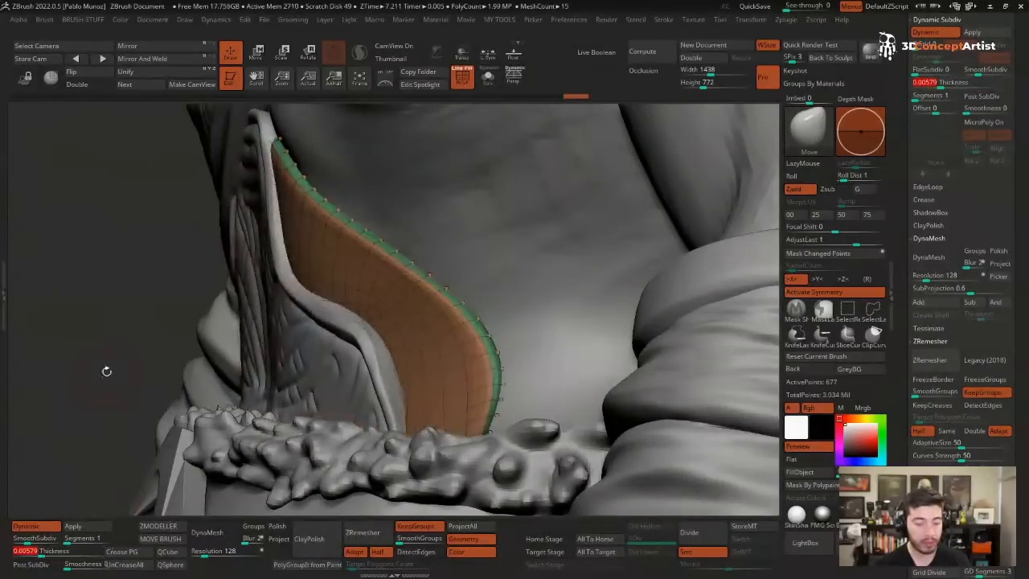
# - Turn off the wireframe display and inspect how the thickened shell sits behind the belly plate, with the outfit and on its own
pyautogui.keyDown('shift'); pyautogui.moveTo(105, 370); pyautogui.dragTo(142, 350); pyautogui.keyUp('shift')
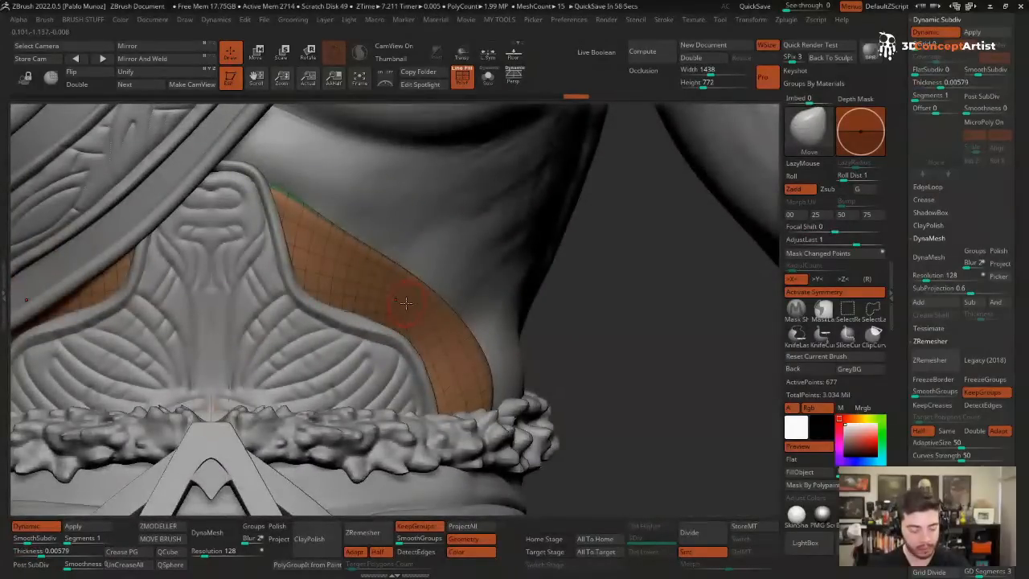
pyautogui.keyDown('alt'); pyautogui.moveTo(405, 295); pyautogui.dragTo(549, 312, button='right'); pyautogui.keyUp('alt')
pyautogui.keyDown('alt'); pyautogui.moveTo(425, 220); pyautogui.dragTo(412, 201, button='right'); pyautogui.keyUp('alt')
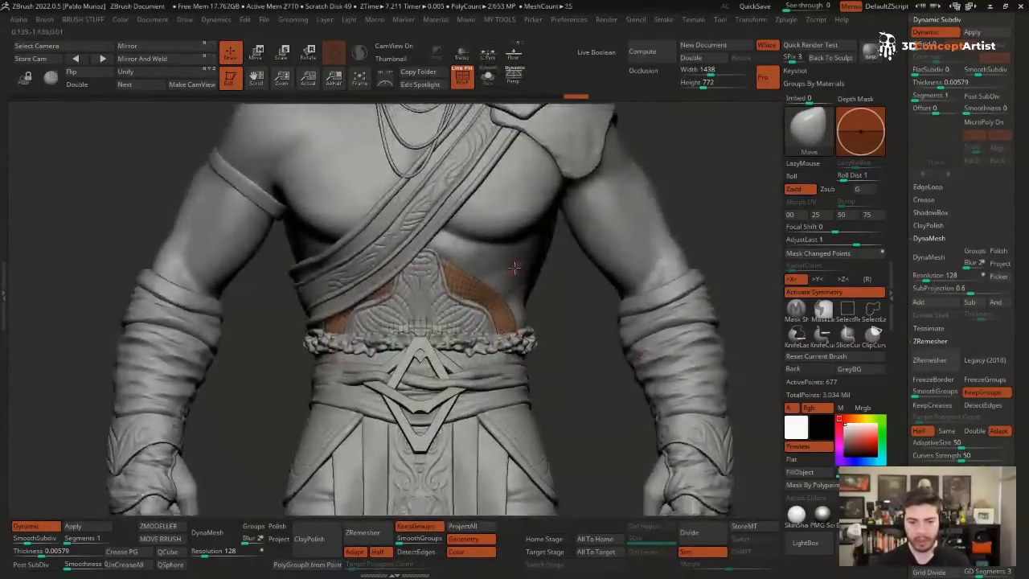
pyautogui.moveTo(498, 291); pyautogui.dragTo(503, 304, button='right')
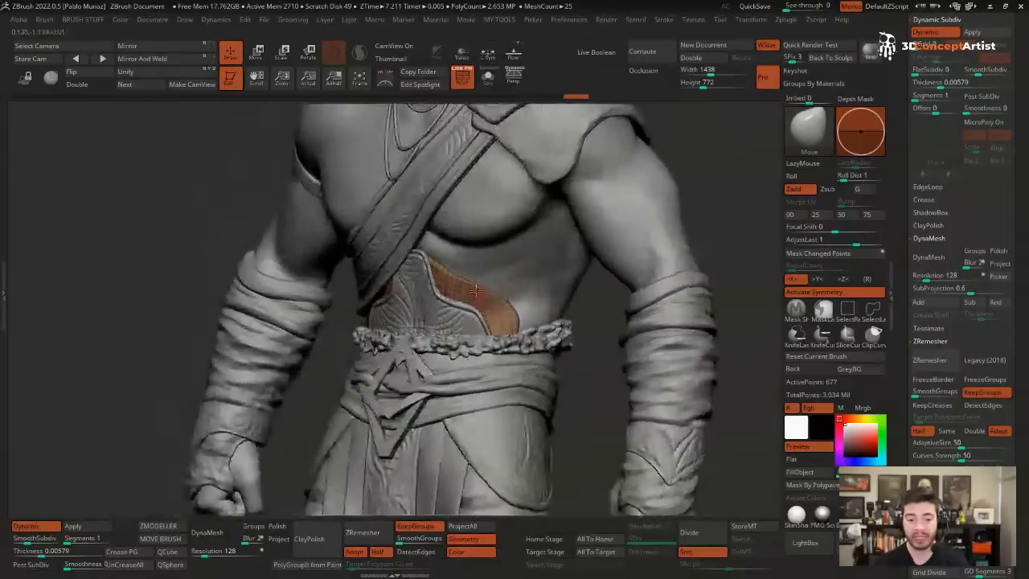
pyautogui.keyDown('alt'); pyautogui.click(474, 310); pyautogui.keyUp('alt')
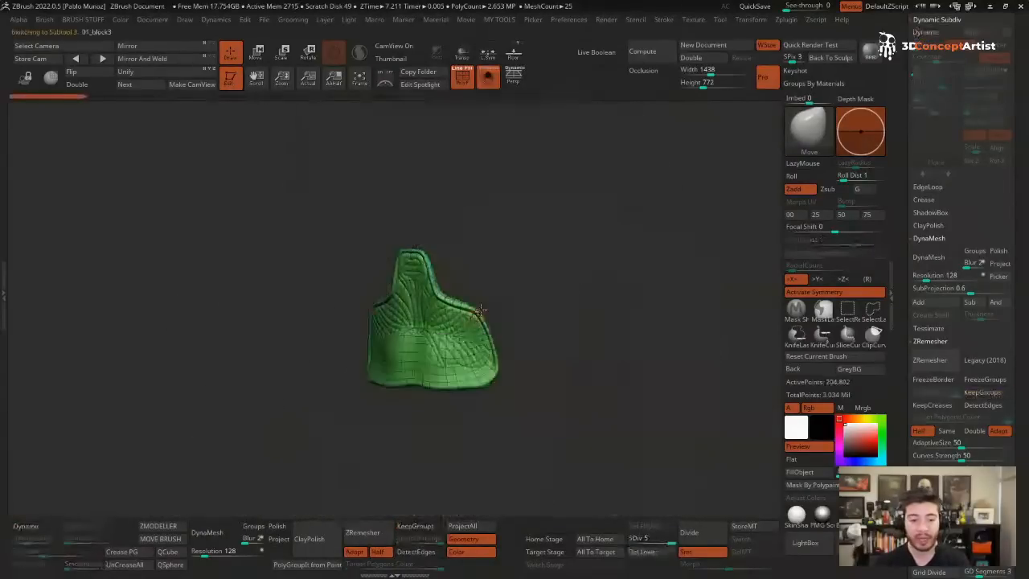
pyautogui.hotkey('shift', 'f')
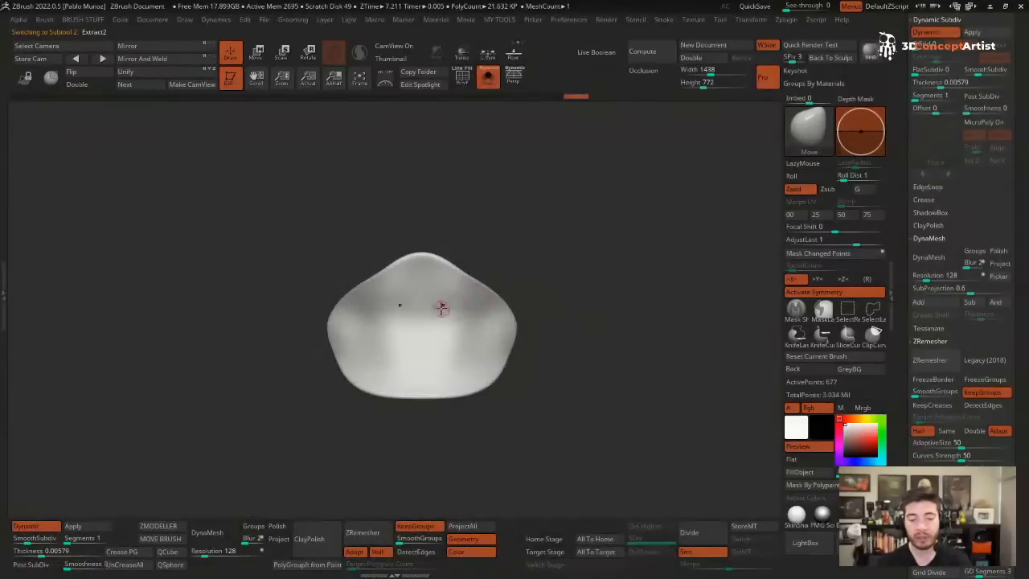
pyautogui.hotkey('shift', 's')
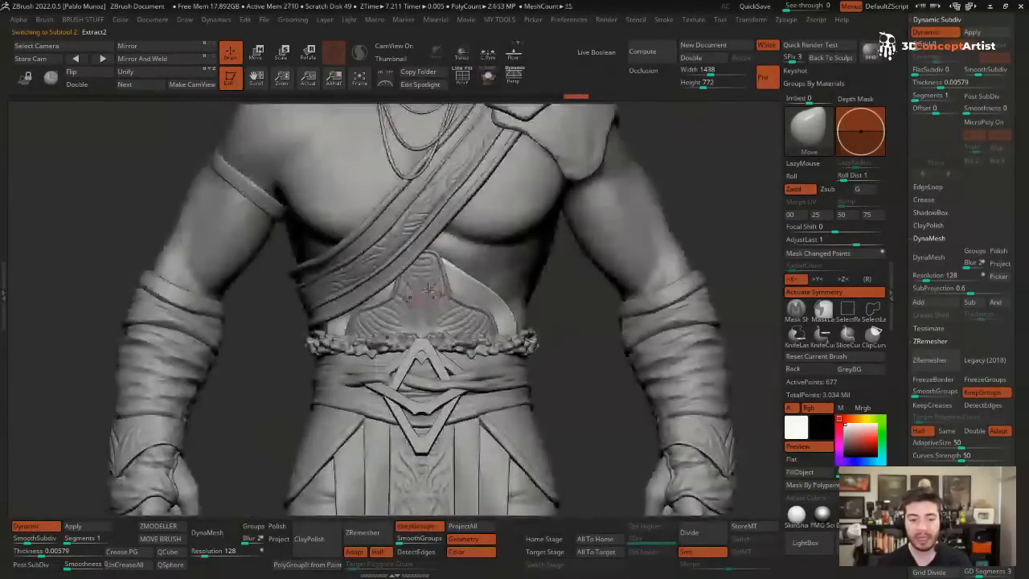
pyautogui.keyDown('ctrl'); pyautogui.moveTo(402, 306); pyautogui.dragTo(631, 358, button='right'); pyautogui.keyUp('ctrl')
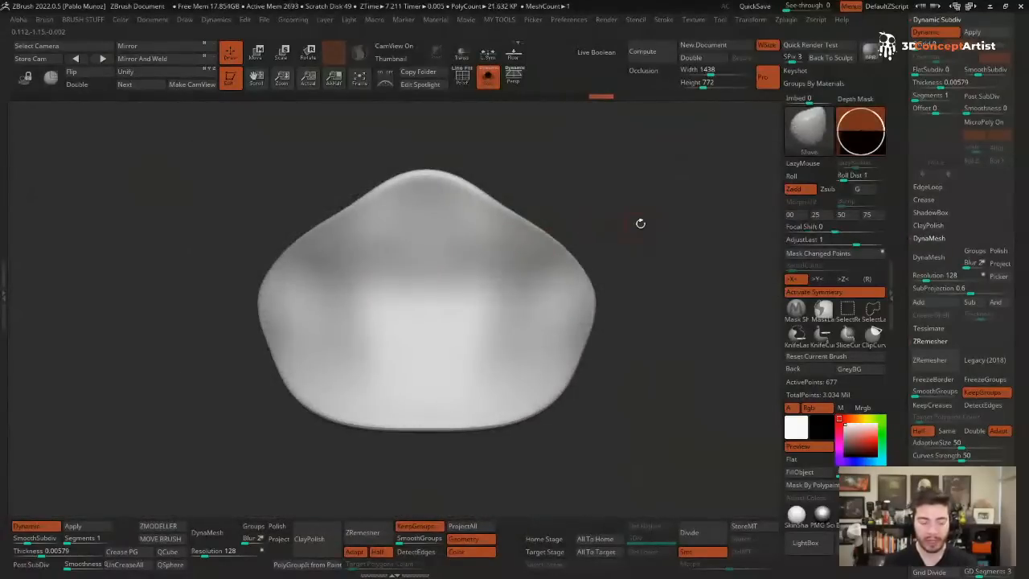
# - Apply the shell's dynamic subdivision as real geometry and divide it twice, up to subdivision level 5
pyautogui.click(72, 525)
pyautogui.click(688, 532)
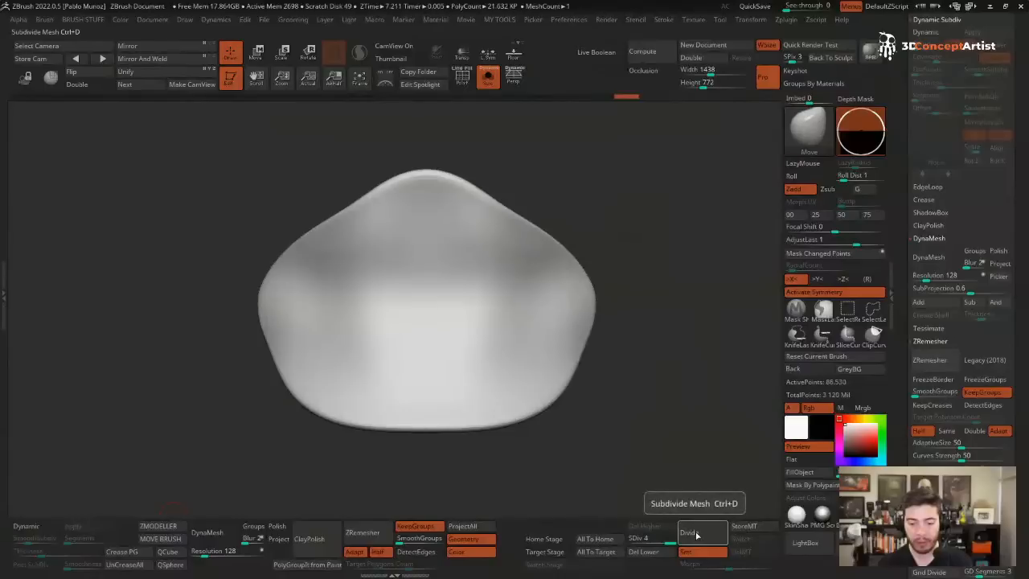
pyautogui.click(689, 532)
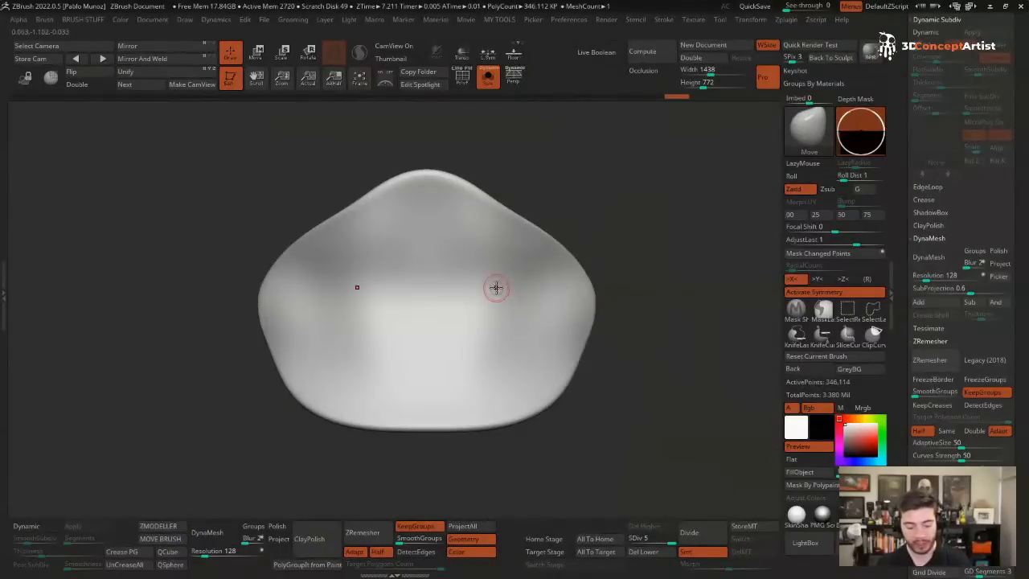
# - Select the DamStandard brush, try carving symmetrical crossing grooves on the shell's front, and undo them
pyautogui.press('b')
pyautogui.press('d')
pyautogui.press('s')
pyautogui.press('space')
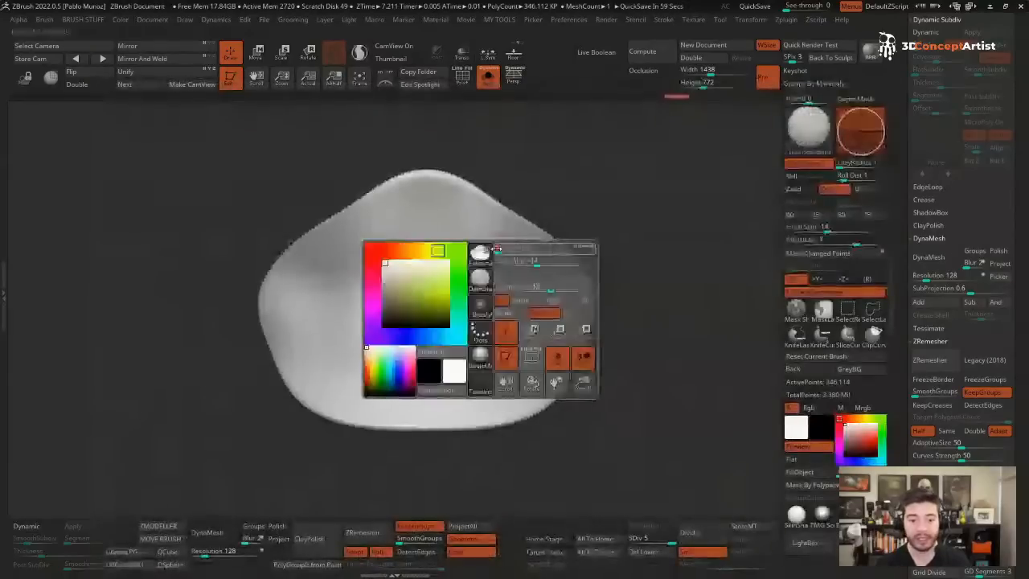
pyautogui.moveTo(519, 246)
pyautogui.mouseDown()
pyautogui.moveTo(531, 245)
pyautogui.moveTo(362, 306)
pyautogui.mouseUp()
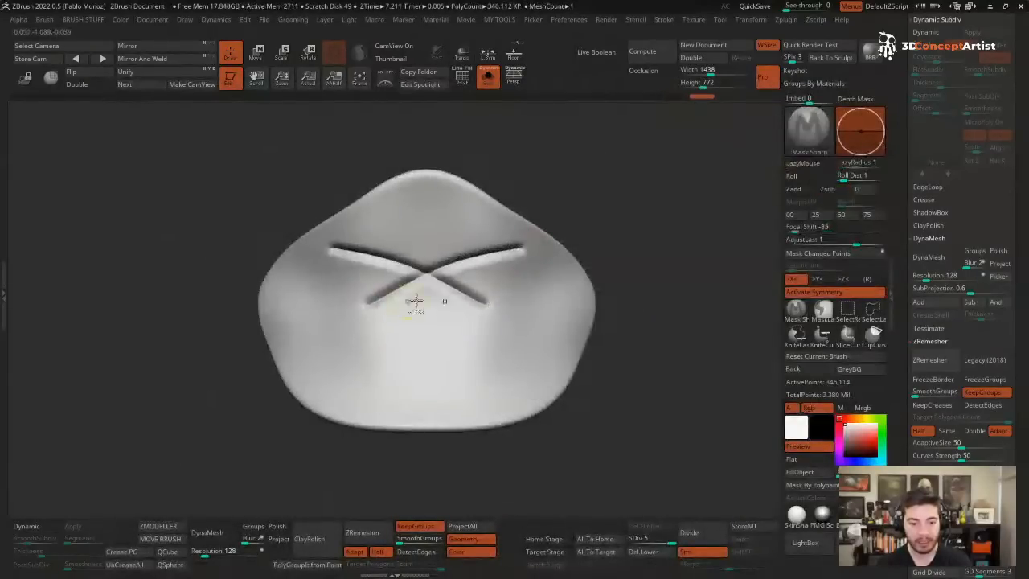
pyautogui.hotkey('ctrl', 'z')
# - Switch to the HRGi_Cutter brush for carving the front of the belly shell
pyautogui.press('1')
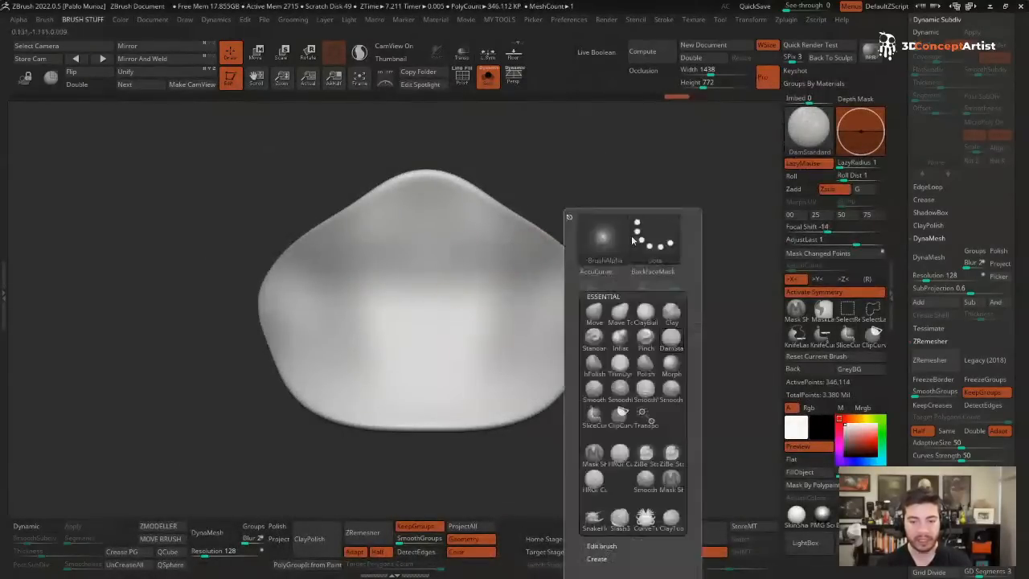
pyautogui.click(594, 481)
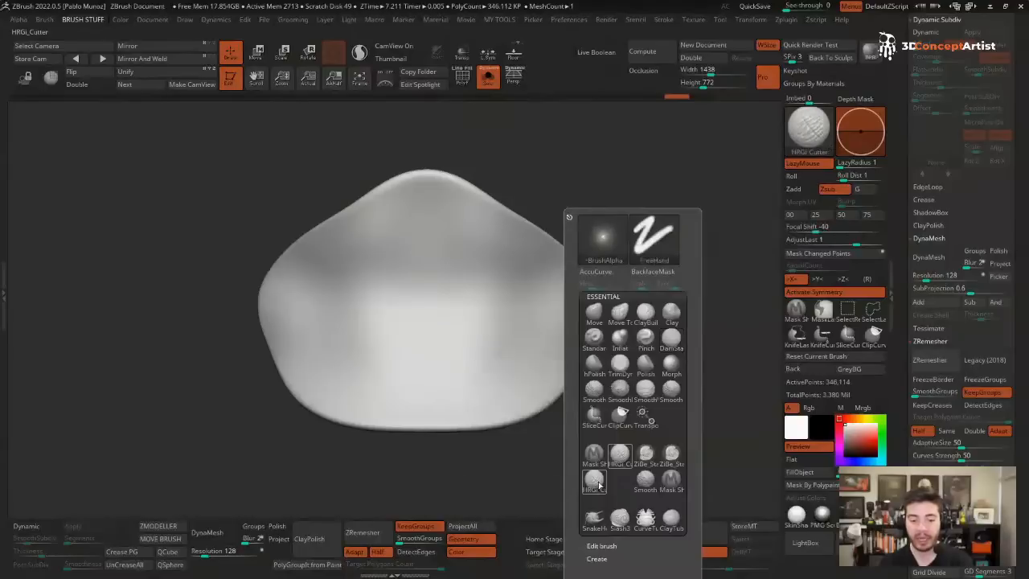
pyautogui.moveTo(505, 310)
pyautogui.mouseDown(button='right')
pyautogui.moveTo(455, 287)
pyautogui.moveTo(450, 233)
pyautogui.moveTo(602, 221)
pyautogui.mouseUp(button='right')
pyautogui.moveTo(586, 232); pyautogui.dragTo(524, 275)
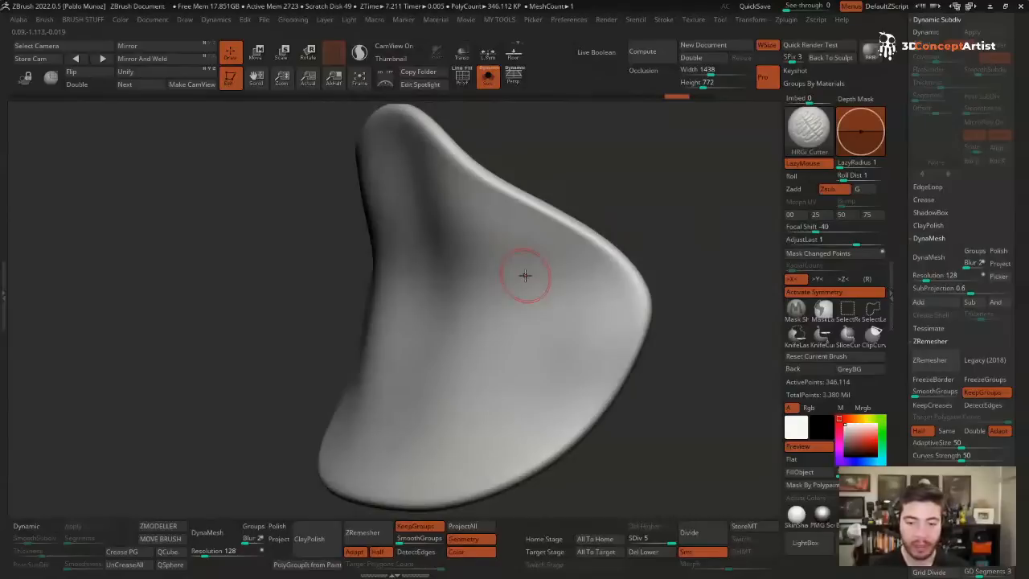
pyautogui.keyDown('shift'); pyautogui.moveTo(525, 276); pyautogui.dragTo(665, 198, button='right'); pyautogui.keyUp('shift')
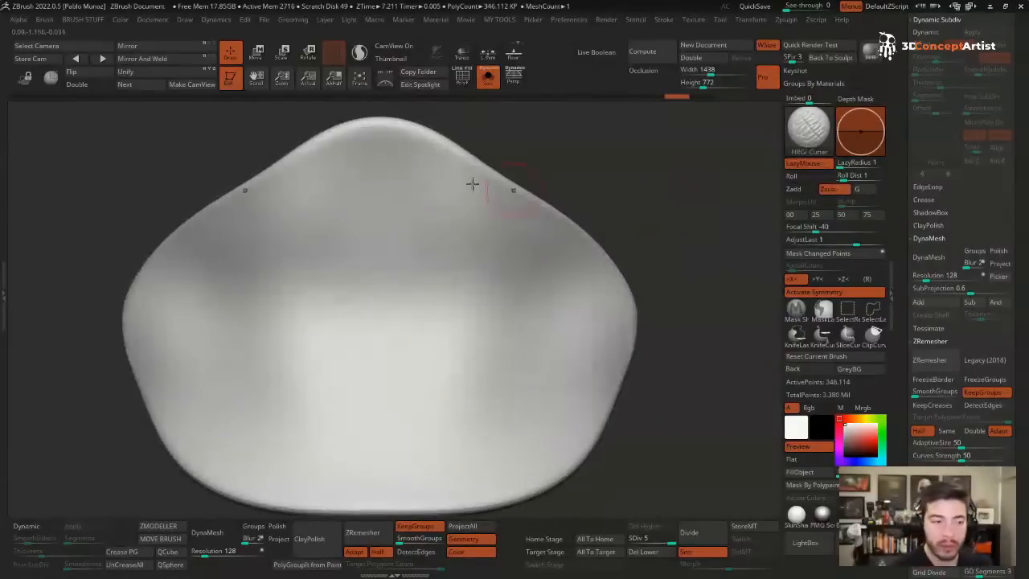
# - Enable backface auto masking for the cutter brush so strokes affect only the facing side of the thin shell
pyautogui.click(44, 18)
pyautogui.scroll(-3, 157, 308)
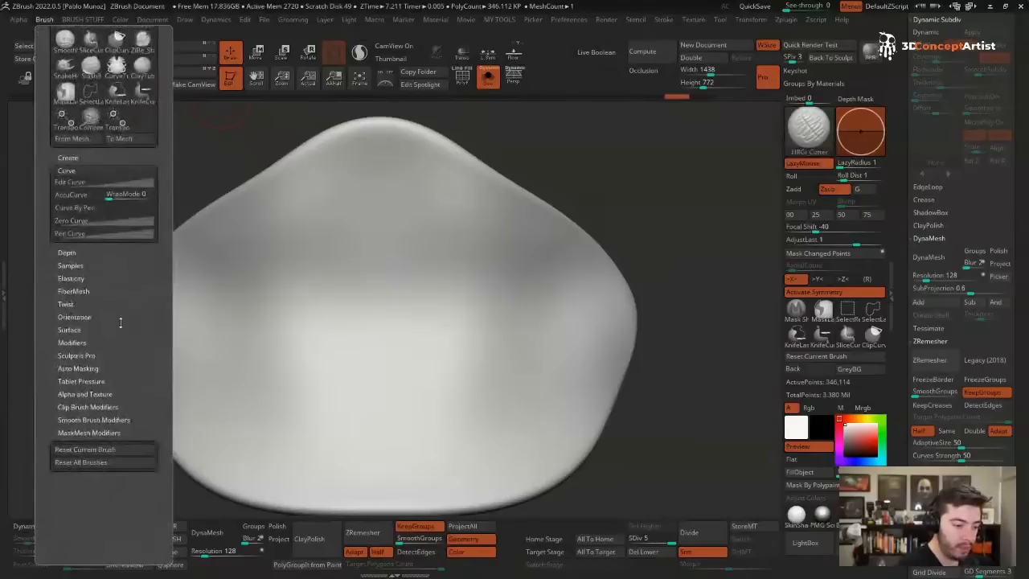
pyautogui.press('shift')
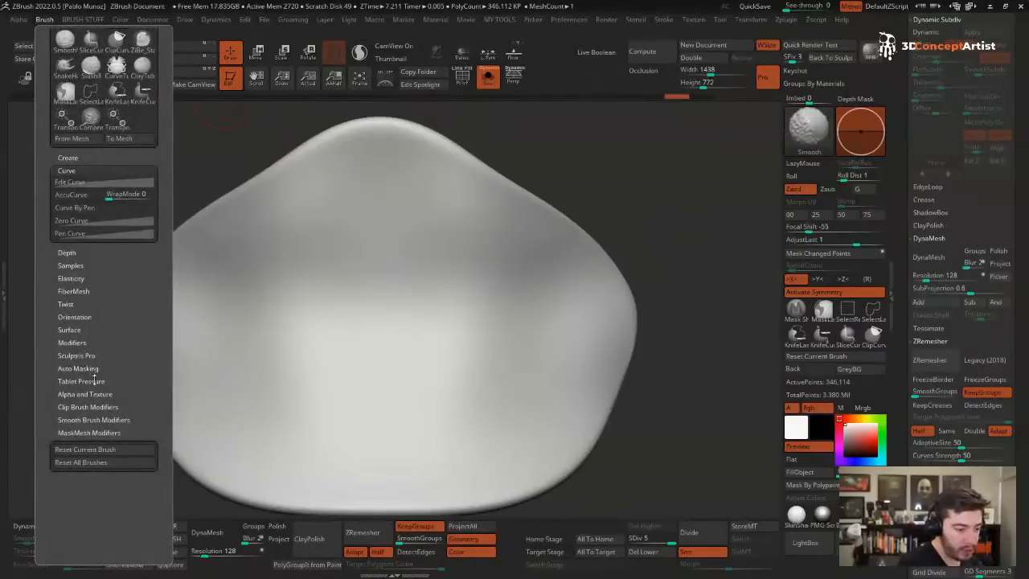
pyautogui.click(95, 368)
pyautogui.scroll(-5, 159, 266)
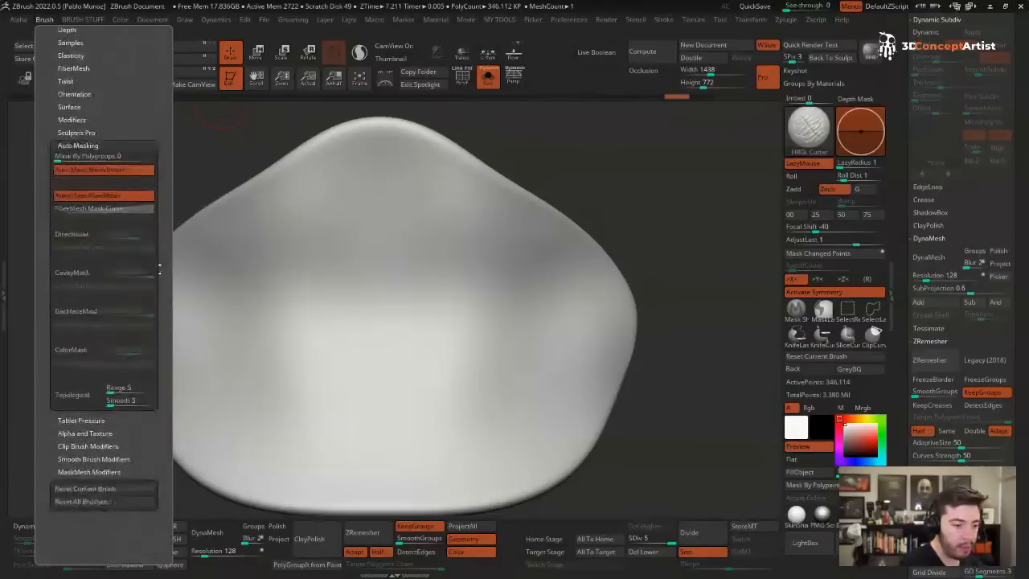
pyautogui.click(77, 312)
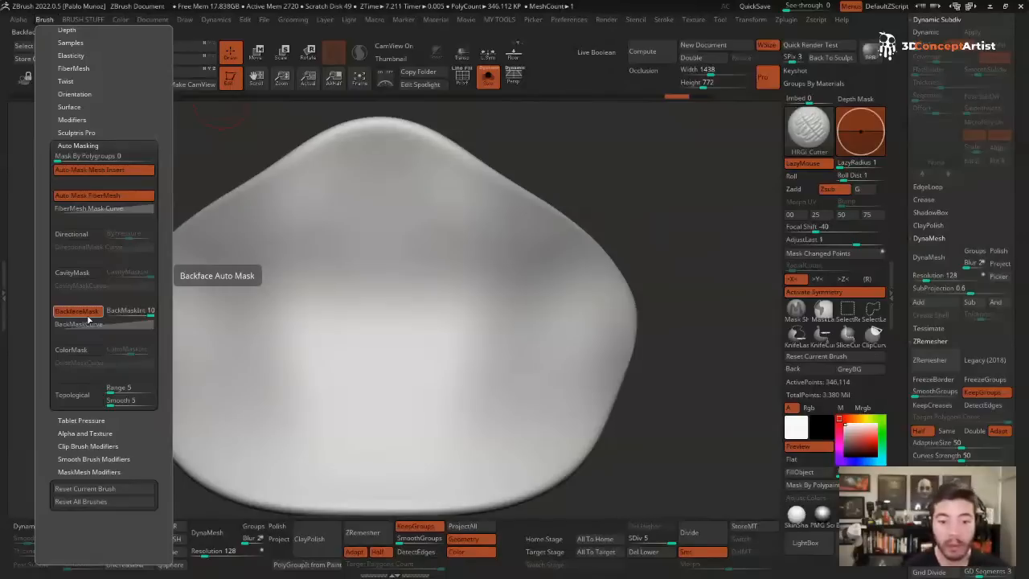
# - Carve a continuous symmetrical border groove just inside the shell's outer edge, closing it at the lower middle
pyautogui.moveTo(481, 213)
pyautogui.mouseDown()
pyautogui.moveTo(523, 181)
pyautogui.moveTo(679, 188)
pyautogui.moveTo(547, 177)
pyautogui.mouseUp()
pyautogui.press('space')
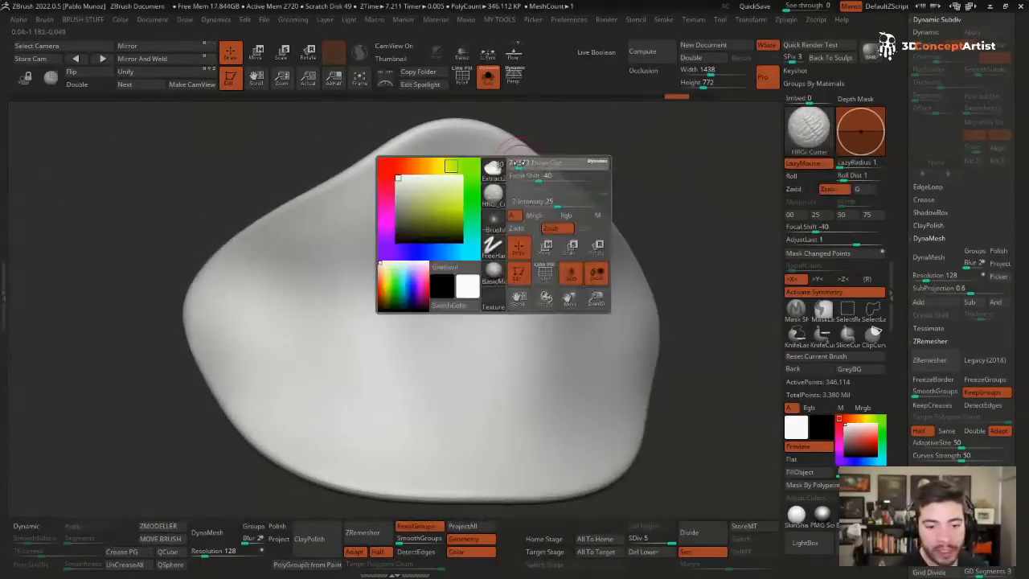
pyautogui.moveTo(488, 140)
pyautogui.mouseDown()
pyautogui.moveTo(424, 143)
pyautogui.moveTo(462, 135)
pyautogui.moveTo(295, 215)
pyautogui.moveTo(205, 295)
pyautogui.moveTo(206, 341)
pyautogui.moveTo(268, 434)
pyautogui.moveTo(329, 468)
pyautogui.moveTo(395, 479)
pyautogui.mouseUp()
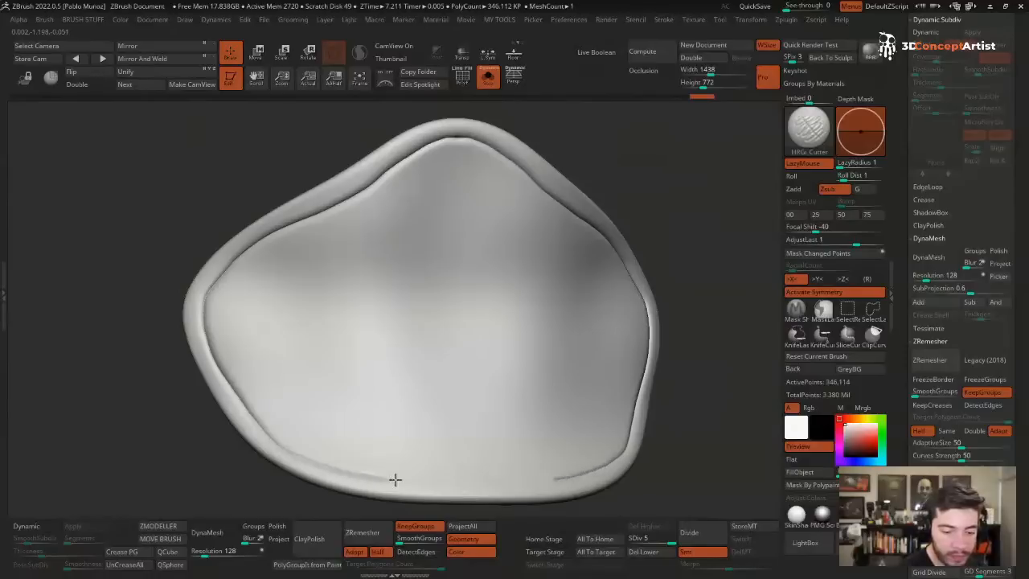
pyautogui.moveTo(480, 486); pyautogui.dragTo(503, 484)
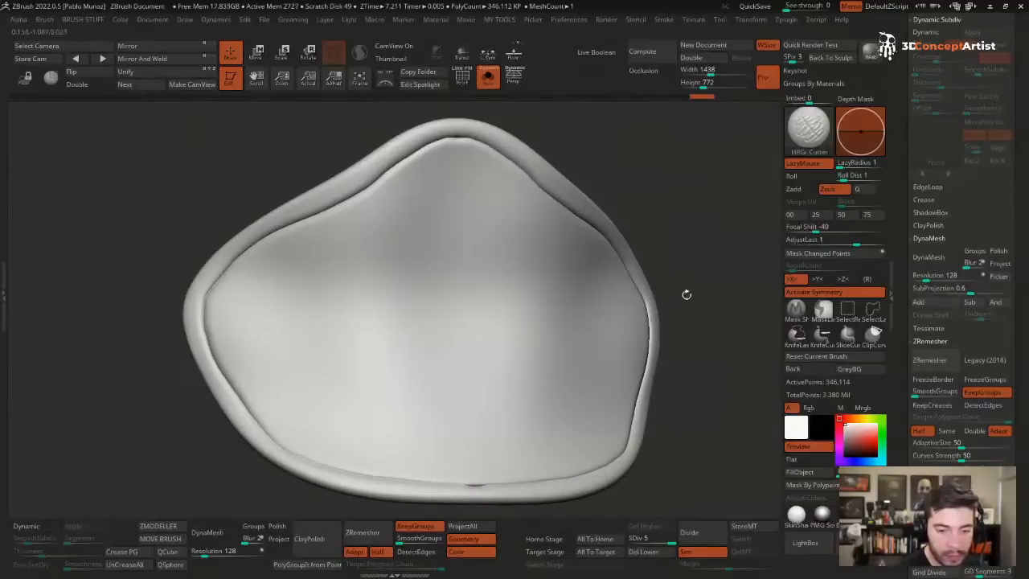
# - Carve five symmetrical pairs of curved grooves sweeping from the shell's upper border down to its centre line
pyautogui.moveTo(684, 294)
pyautogui.mouseDown()
pyautogui.moveTo(704, 200)
pyautogui.moveTo(666, 193)
pyautogui.moveTo(509, 301)
pyautogui.moveTo(432, 382)
pyautogui.mouseUp()
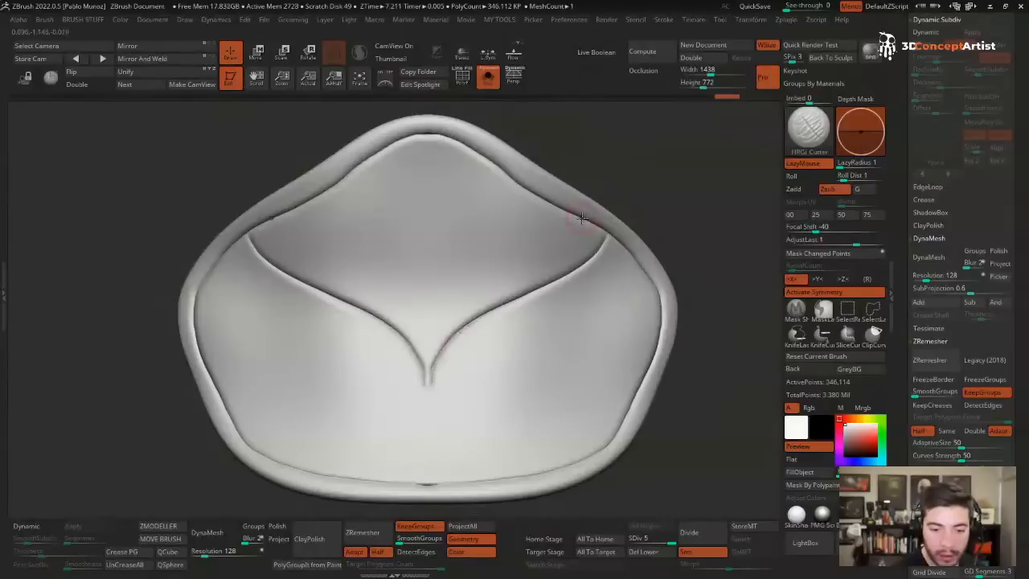
pyautogui.moveTo(580, 219)
pyautogui.mouseDown()
pyautogui.moveTo(432, 333)
pyautogui.moveTo(428, 350)
pyautogui.mouseUp()
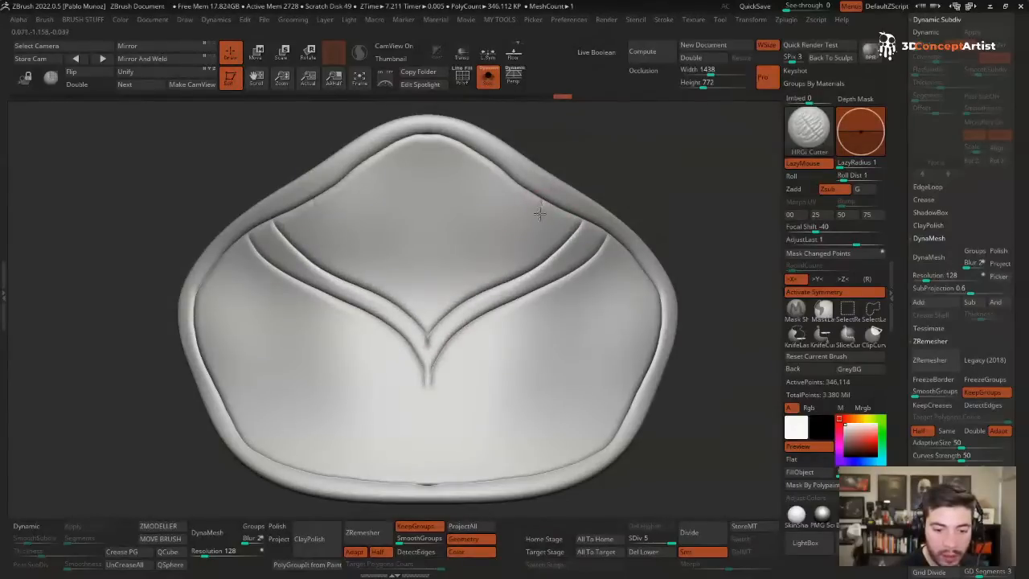
pyautogui.moveTo(539, 213)
pyautogui.mouseDown()
pyautogui.moveTo(443, 298)
pyautogui.moveTo(432, 329)
pyautogui.mouseUp()
pyautogui.moveTo(510, 184); pyautogui.dragTo(432, 309)
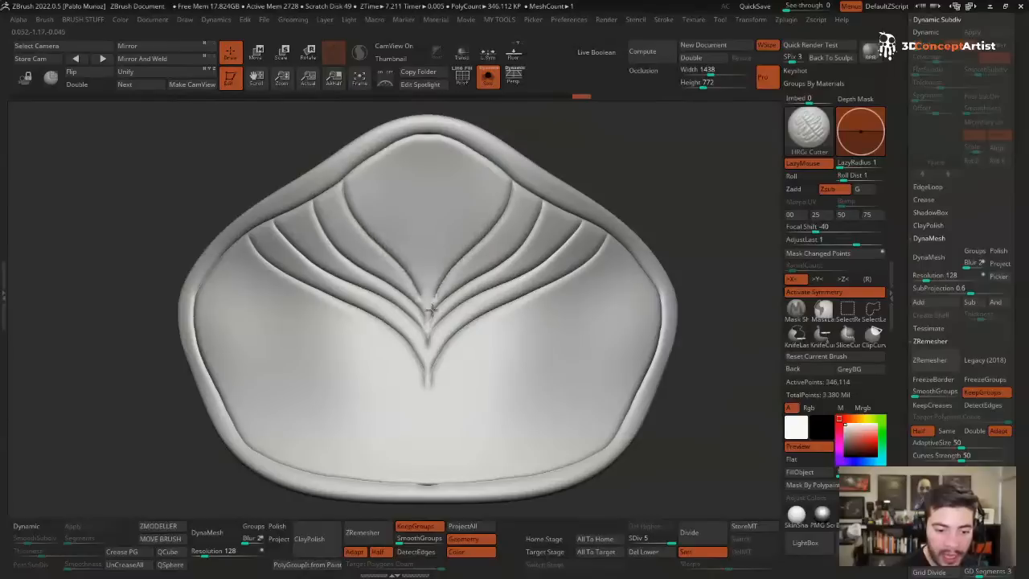
pyautogui.moveTo(490, 165)
pyautogui.mouseDown()
pyautogui.moveTo(479, 224)
pyautogui.moveTo(431, 255)
pyautogui.mouseUp()
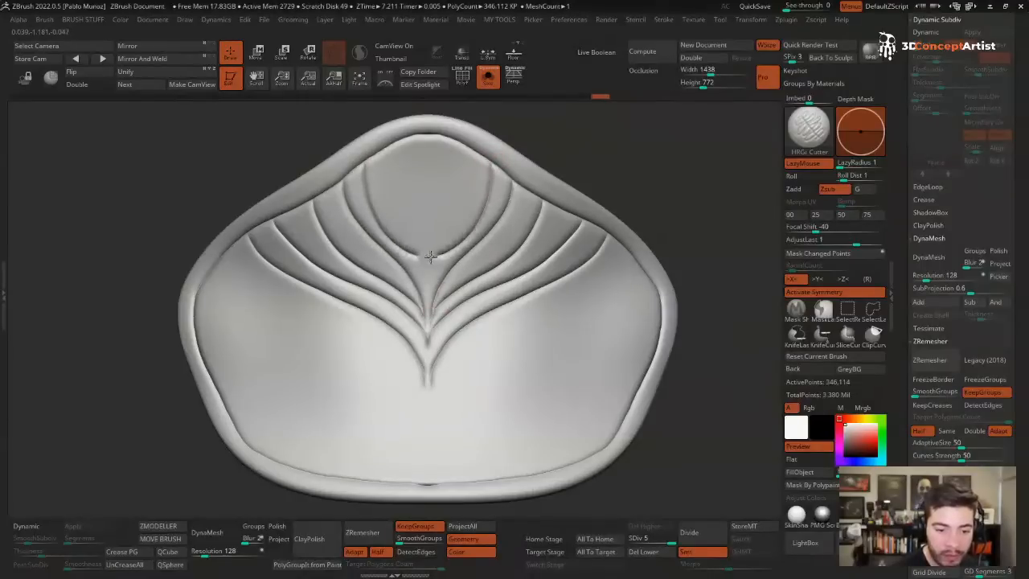
# - Carve an almond shape with an inner circle at the top centre, short crossbars between the bands and two vertical grooves per side
pyautogui.moveTo(426, 138)
pyautogui.mouseDown()
pyautogui.moveTo(409, 229)
pyautogui.moveTo(426, 254)
pyautogui.mouseUp()
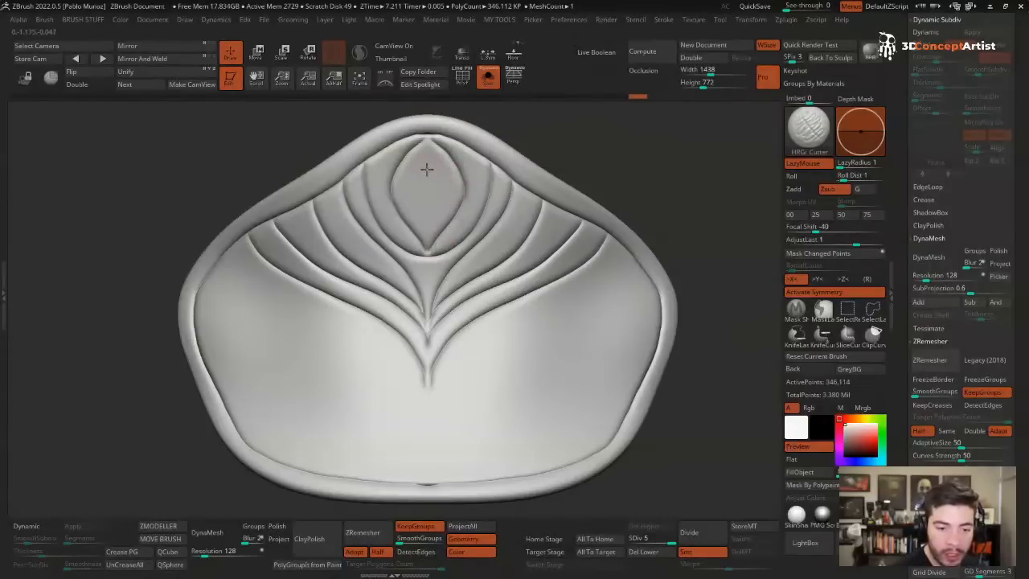
pyautogui.moveTo(425, 168)
pyautogui.mouseDown()
pyautogui.moveTo(409, 191)
pyautogui.moveTo(426, 217)
pyautogui.moveTo(450, 192)
pyautogui.moveTo(522, 250)
pyautogui.moveTo(549, 294)
pyautogui.moveTo(572, 455)
pyautogui.mouseUp()
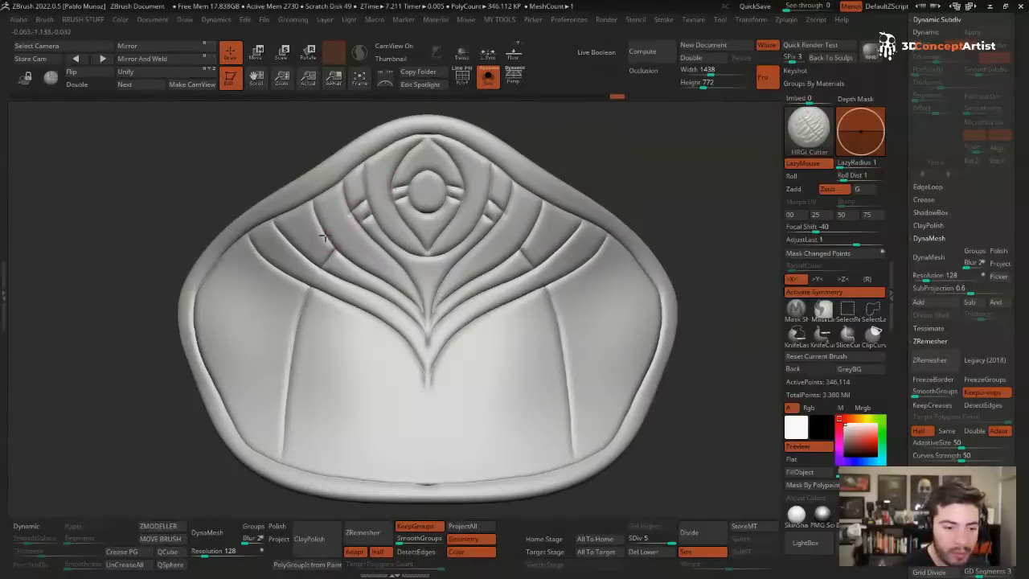
pyautogui.moveTo(307, 254); pyautogui.dragTo(322, 237)
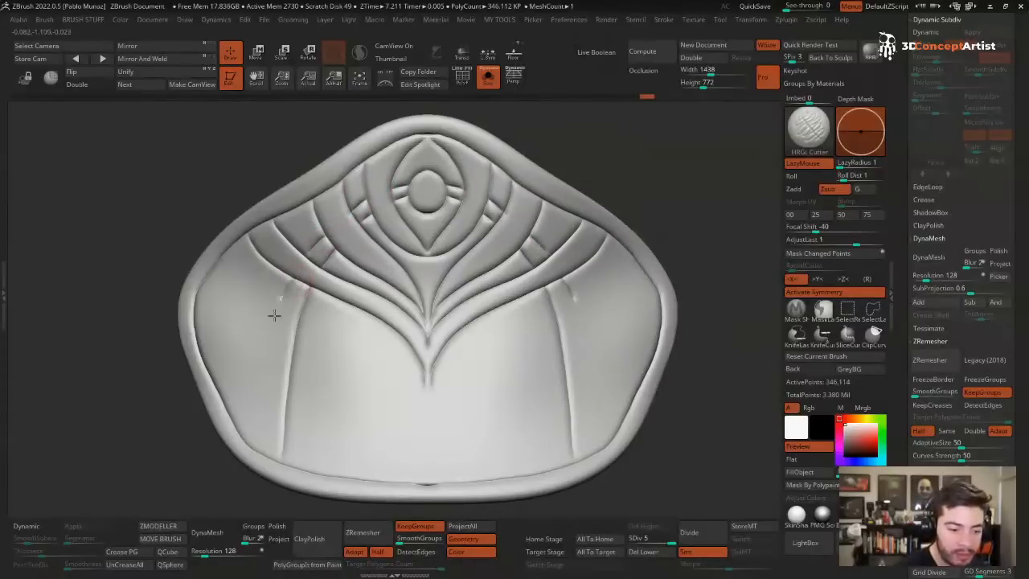
pyautogui.moveTo(271, 314); pyautogui.dragTo(253, 466)
# - Carve pairs of curved grooves across the outer side panels and below the central chevrons, undoing and redrawing misplaced strokes
pyautogui.moveTo(620, 275)
pyautogui.mouseDown()
pyautogui.moveTo(580, 307)
pyautogui.moveTo(458, 335)
pyautogui.moveTo(473, 347)
pyautogui.moveTo(565, 357)
pyautogui.moveTo(584, 338)
pyautogui.mouseUp()
pyautogui.hotkey('ctrl', 'z')
pyautogui.moveTo(319, 350)
pyautogui.mouseDown()
pyautogui.moveTo(299, 345)
pyautogui.moveTo(590, 331)
pyautogui.moveTo(670, 279)
pyautogui.moveTo(606, 320)
pyautogui.mouseUp()
pyautogui.hotkey('ctrl', 'z')
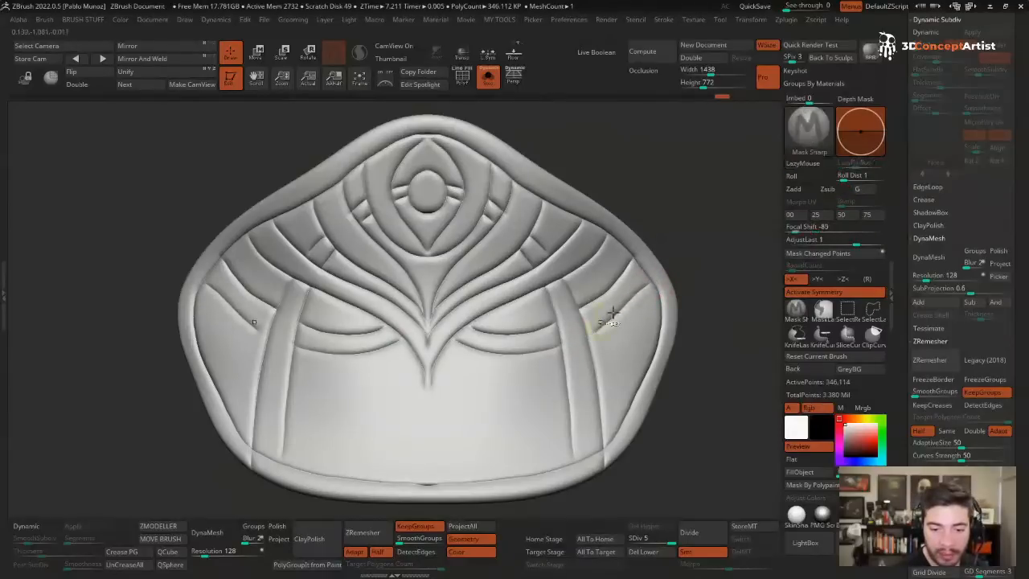
pyautogui.hotkey('ctrl', 'z')
pyautogui.moveTo(651, 283); pyautogui.dragTo(589, 331)
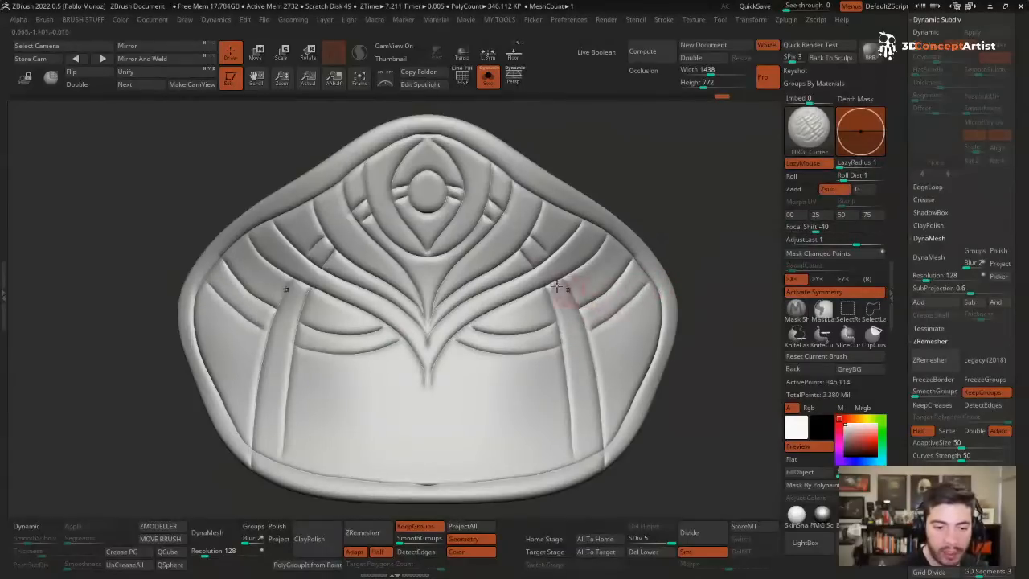
# - Inspect the carved belly plate on its own and on the full warrior, up close and from a distance
pyautogui.moveTo(424, 188); pyautogui.dragTo(467, 181)
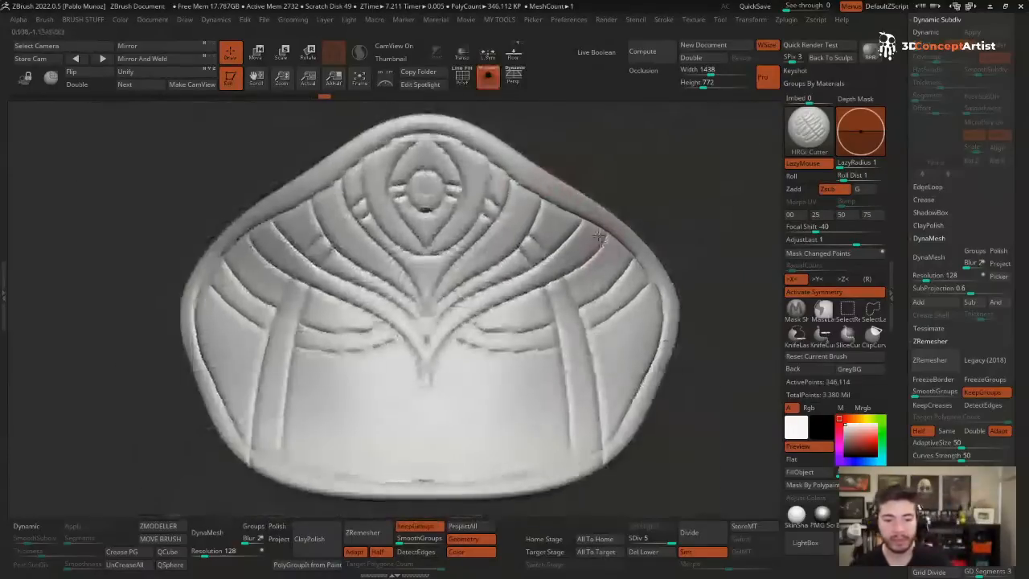
pyautogui.moveTo(691, 201)
pyautogui.mouseDown()
pyautogui.moveTo(629, 231)
pyautogui.moveTo(696, 349)
pyautogui.moveTo(618, 252)
pyautogui.mouseUp()
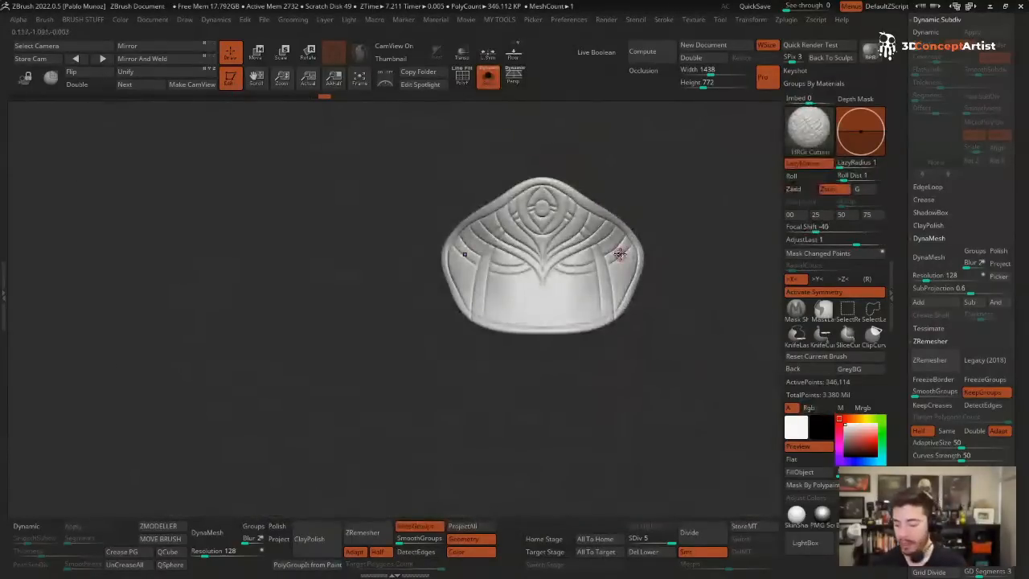
pyautogui.keyDown('alt'); pyautogui.moveTo(529, 239); pyautogui.dragTo(491, 255); pyautogui.keyUp('alt')
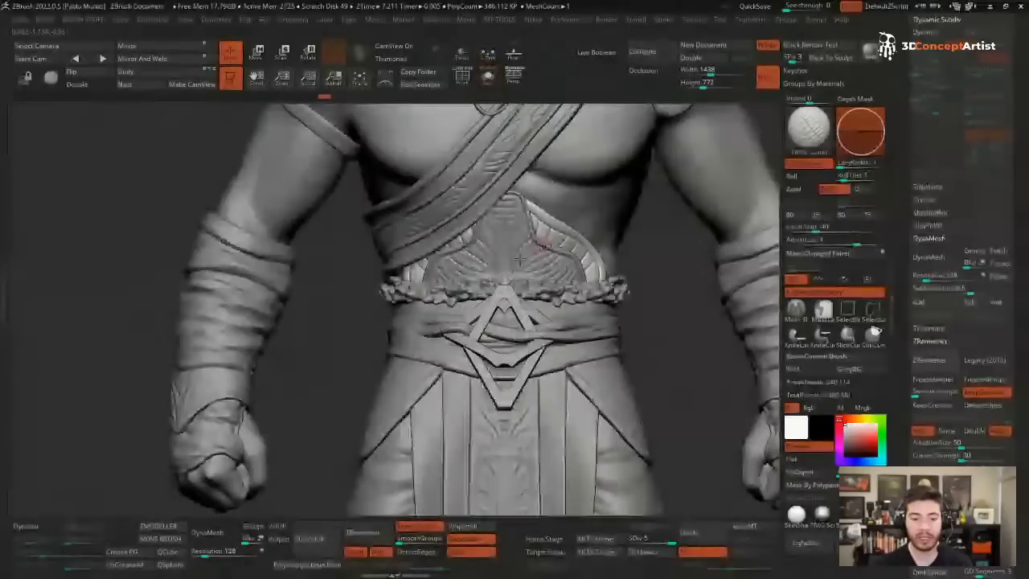
pyautogui.keyDown('ctrl'); pyautogui.moveTo(562, 241); pyautogui.dragTo(484, 260, button='right'); pyautogui.keyUp('ctrl')
pyautogui.keyDown('ctrl'); pyautogui.moveTo(553, 294); pyautogui.dragTo(505, 297, button='right'); pyautogui.keyUp('ctrl')
pyautogui.hotkey('shift', 's')
pyautogui.hotkey('shift', 's')
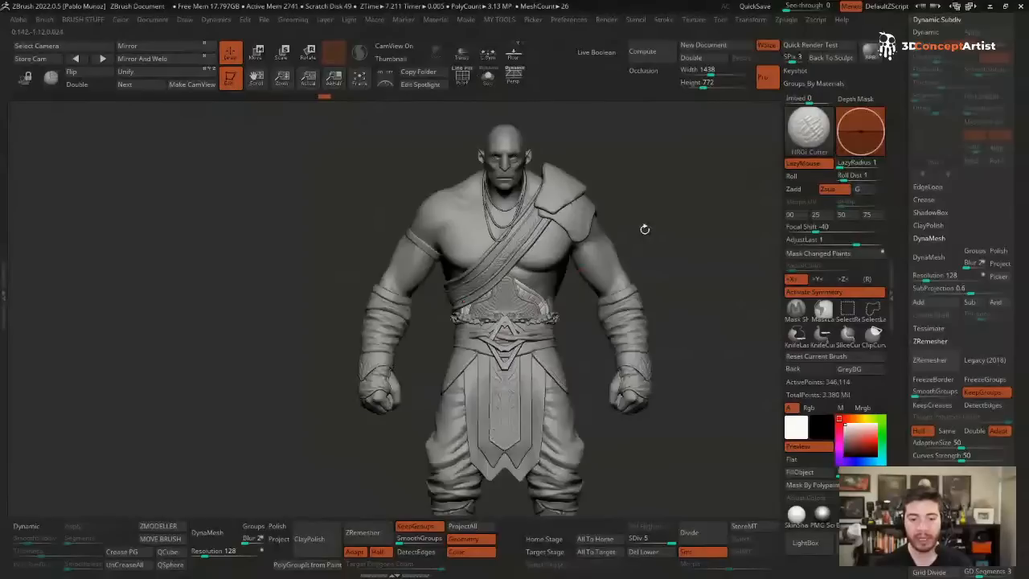
pyautogui.keyDown('alt'); pyautogui.moveTo(645, 229); pyautogui.dragTo(621, 202, button='right'); pyautogui.keyUp('alt')
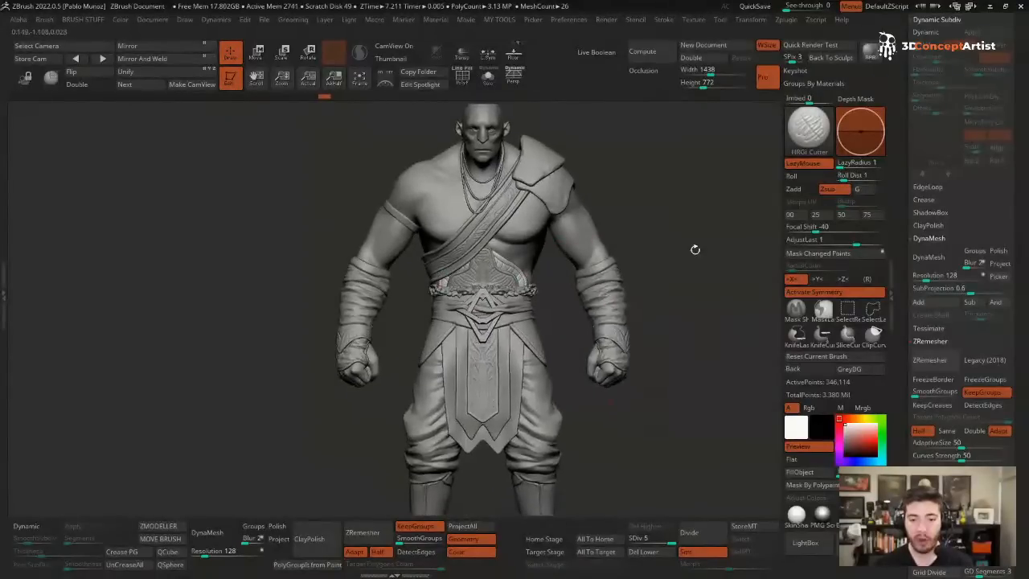
pyautogui.keyDown('ctrl'); pyautogui.moveTo(606, 289); pyautogui.dragTo(563, 264, button='right'); pyautogui.keyUp('ctrl')
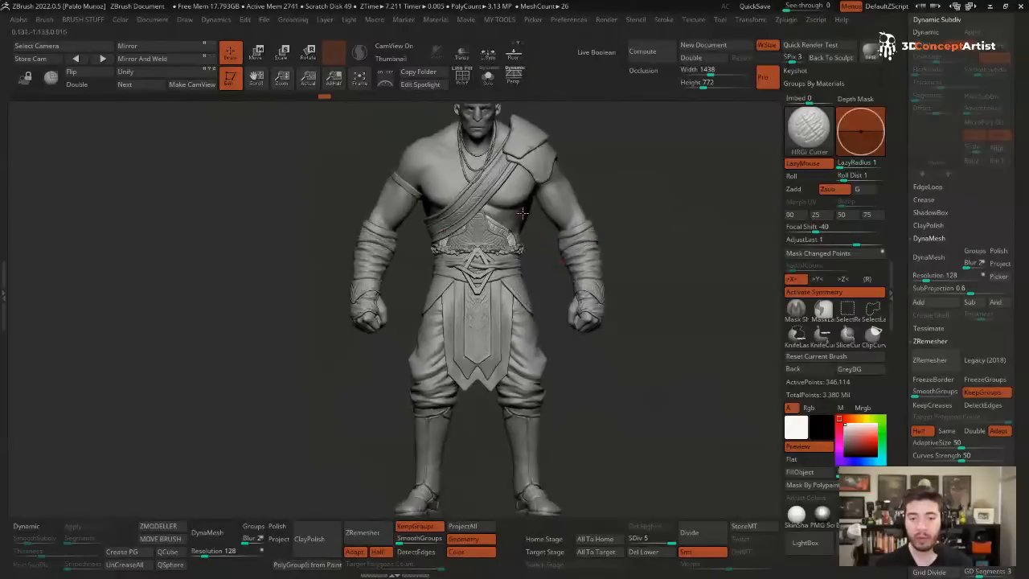
# - Select the shin guards and examine their front detail up close
pyautogui.keyDown('alt'); pyautogui.click(532, 441); pyautogui.keyUp('alt')
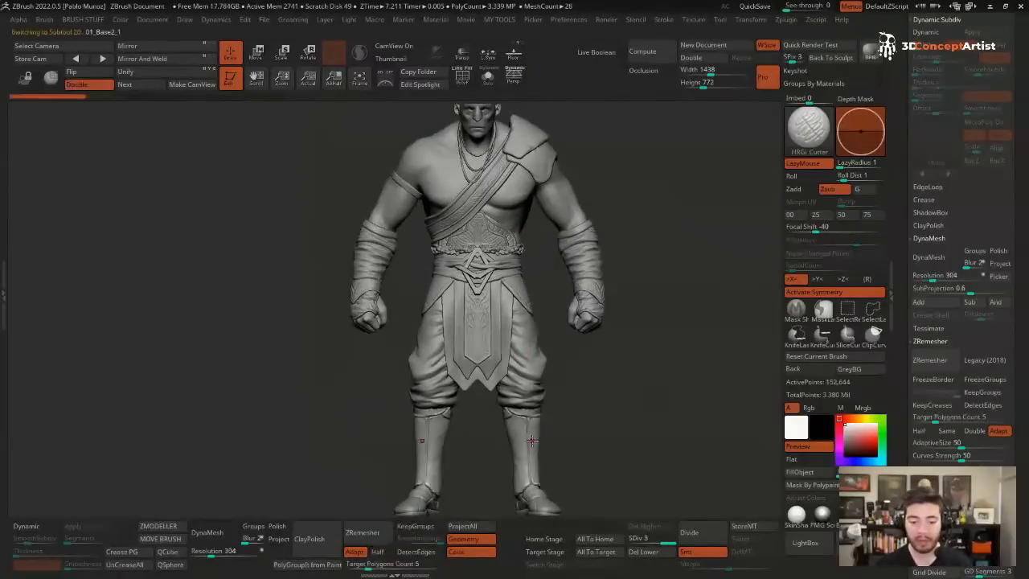
pyautogui.keyDown('ctrl'); pyautogui.moveTo(534, 452); pyautogui.dragTo(545, 503, button='right'); pyautogui.keyUp('ctrl')
pyautogui.keyDown('alt'); pyautogui.moveTo(545, 503); pyautogui.dragTo(547, 391, button='right'); pyautogui.keyUp('alt')
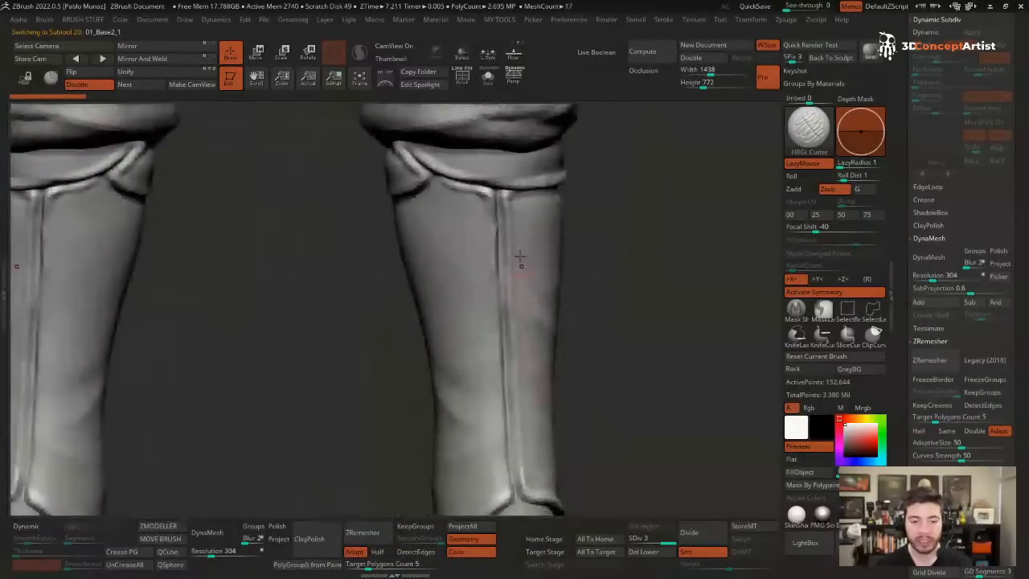
pyautogui.keyDown('ctrl'); pyautogui.moveTo(508, 232); pyautogui.dragTo(490, 247, button='right'); pyautogui.keyUp('ctrl')
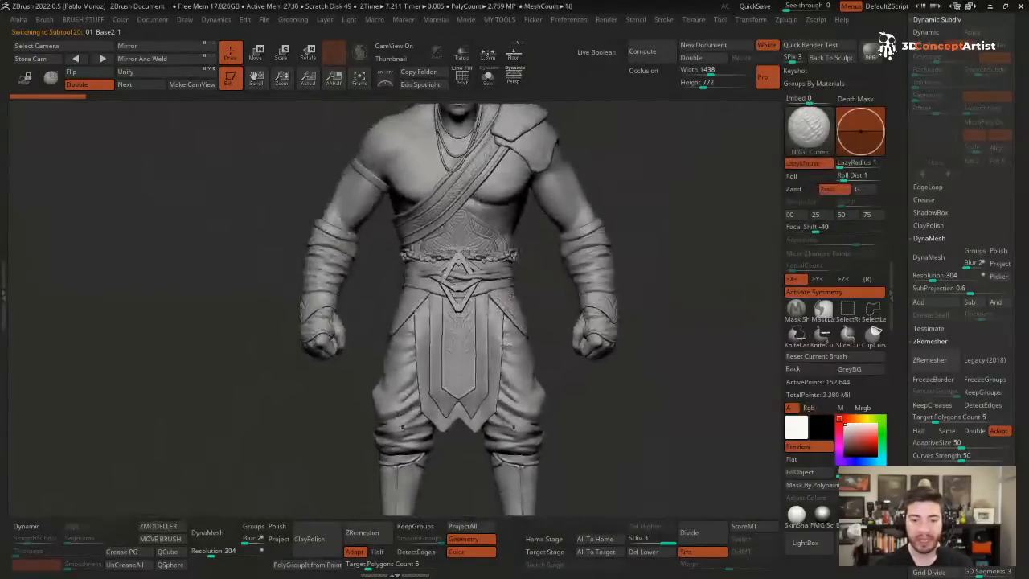
# - Select the wrist bracers and the waist cloth strip in turn, and view the strip in isolation
pyautogui.keyDown('alt'); pyautogui.click(606, 314); pyautogui.keyUp('alt')
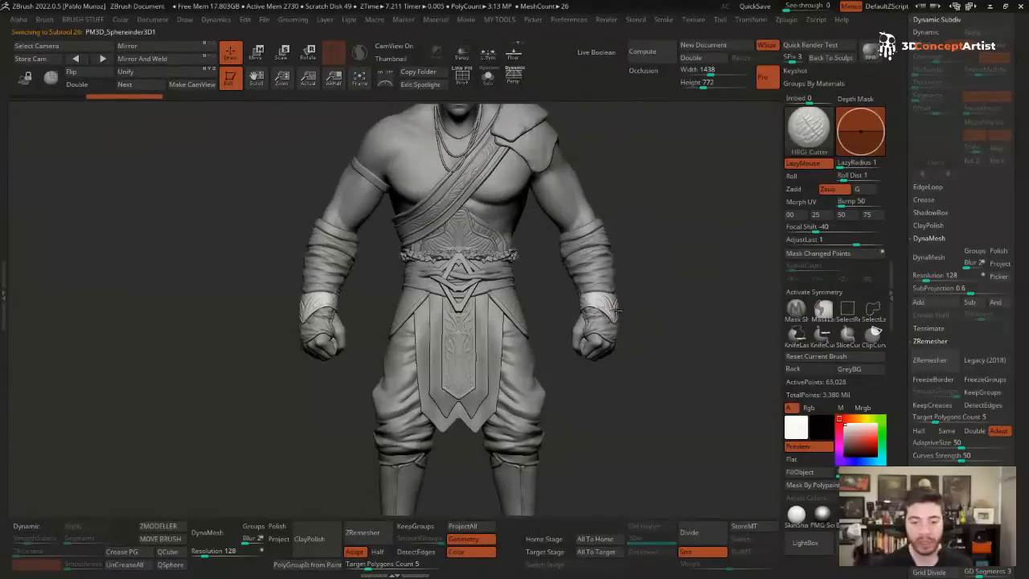
pyautogui.keyDown('alt'); pyautogui.click(469, 278); pyautogui.keyUp('alt')
pyautogui.hotkey('shift', 's')
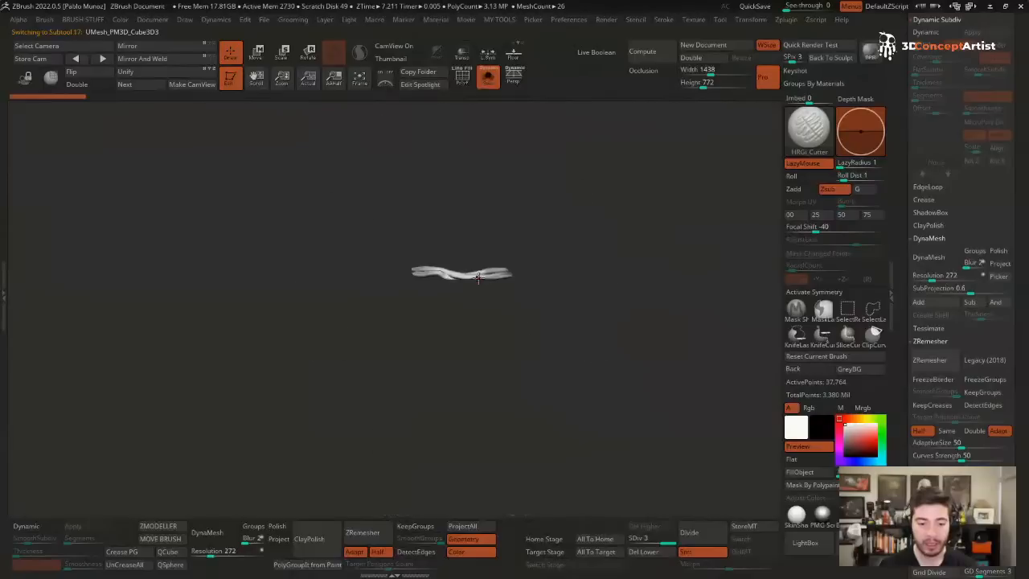
pyautogui.hotkey('shift', 's')
# - Select the wrist bracers and examine them in isolation and on the full warrior
pyautogui.keyDown('alt'); pyautogui.click(602, 302); pyautogui.keyUp('alt')
pyautogui.hotkey('shift', 's')
pyautogui.keyDown('ctrl'); pyautogui.moveTo(618, 306); pyautogui.dragTo(654, 388, button='right'); pyautogui.keyUp('ctrl')
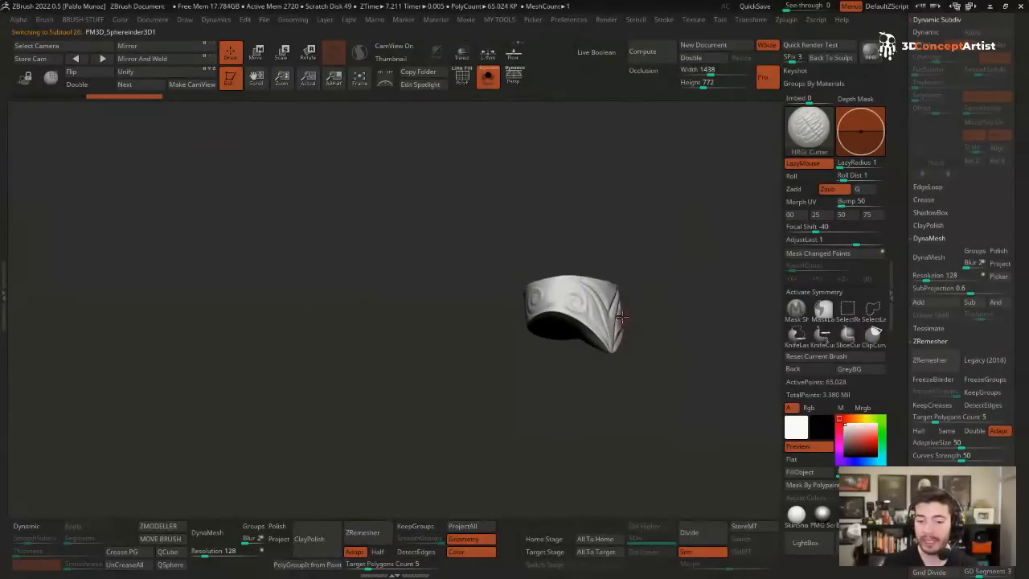
pyautogui.hotkey('shift', 's')
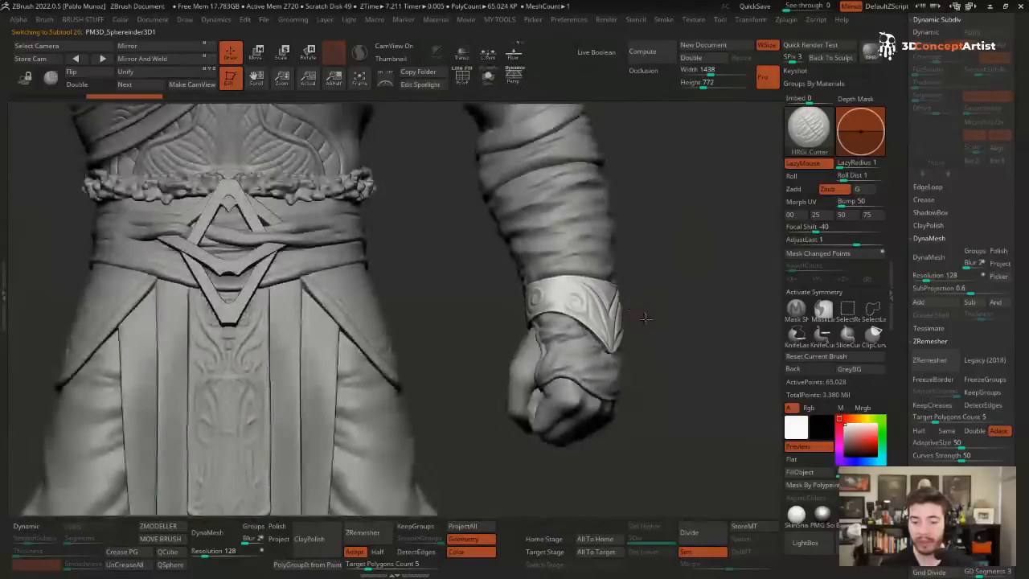
pyautogui.keyDown('ctrl'); pyautogui.moveTo(647, 317); pyautogui.dragTo(475, 150, button='right'); pyautogui.keyUp('ctrl')
# - Insert a Cylinder3D primitive as a new subtool directly below the wrist bracers in the subtool list
pyautogui.moveTo(903, 173); pyautogui.dragTo(918, 349)
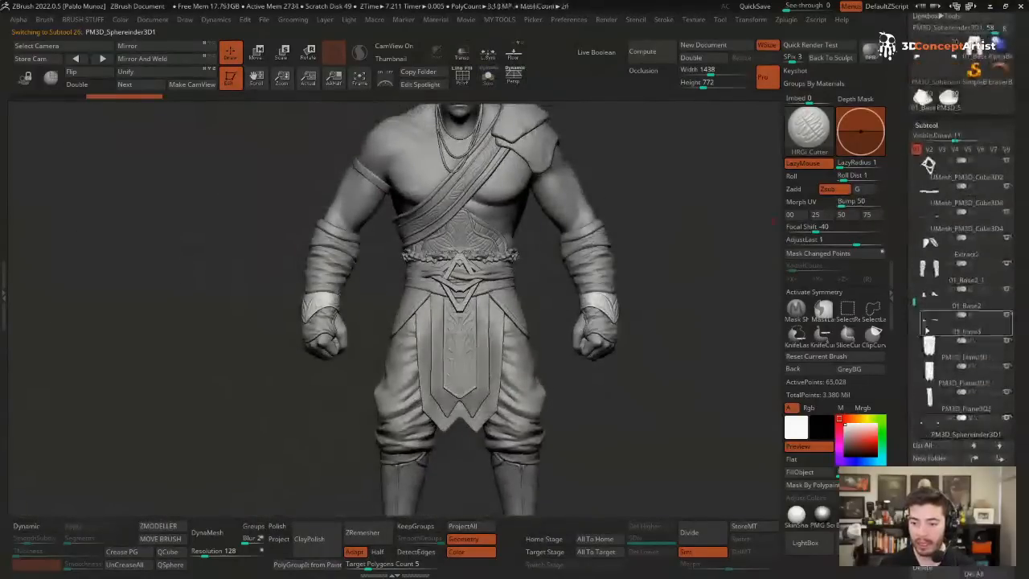
pyautogui.moveTo(1020, 406); pyautogui.dragTo(1019, 336)
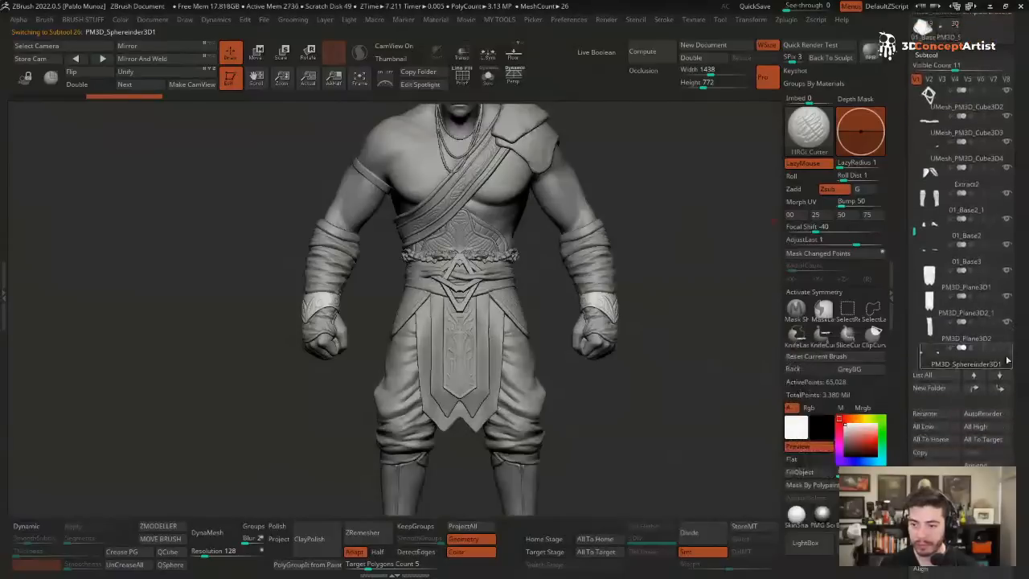
pyautogui.moveTo(914, 236); pyautogui.dragTo(914, 268)
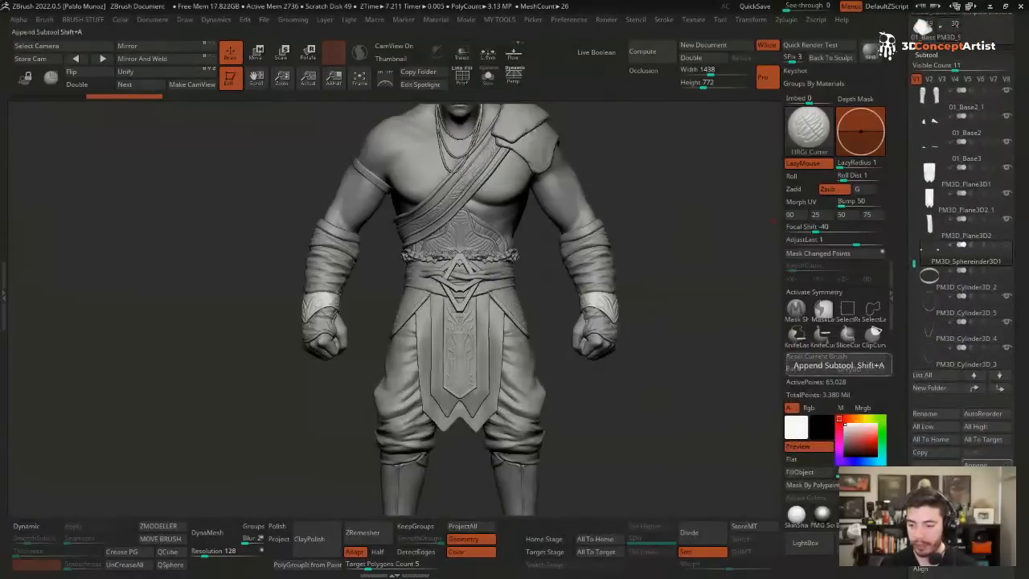
pyautogui.click(975, 465)
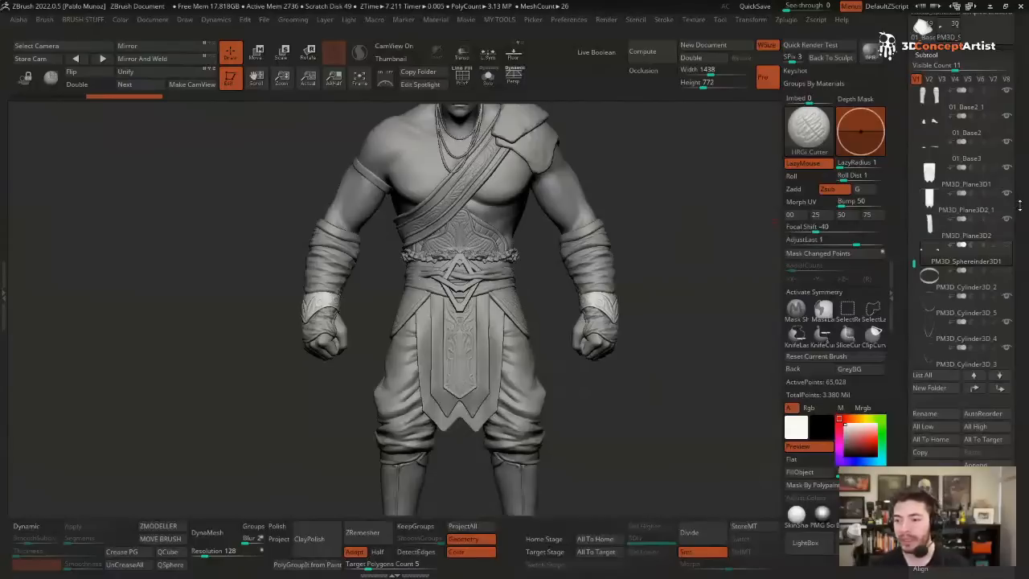
pyautogui.moveTo(1015, 204); pyautogui.dragTo(1016, 219)
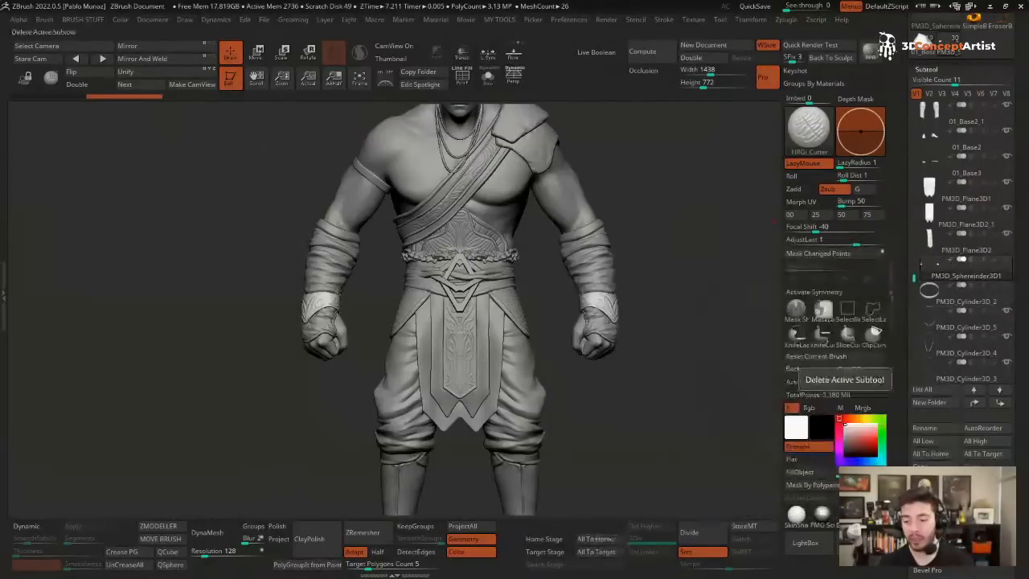
pyautogui.click(984, 498)
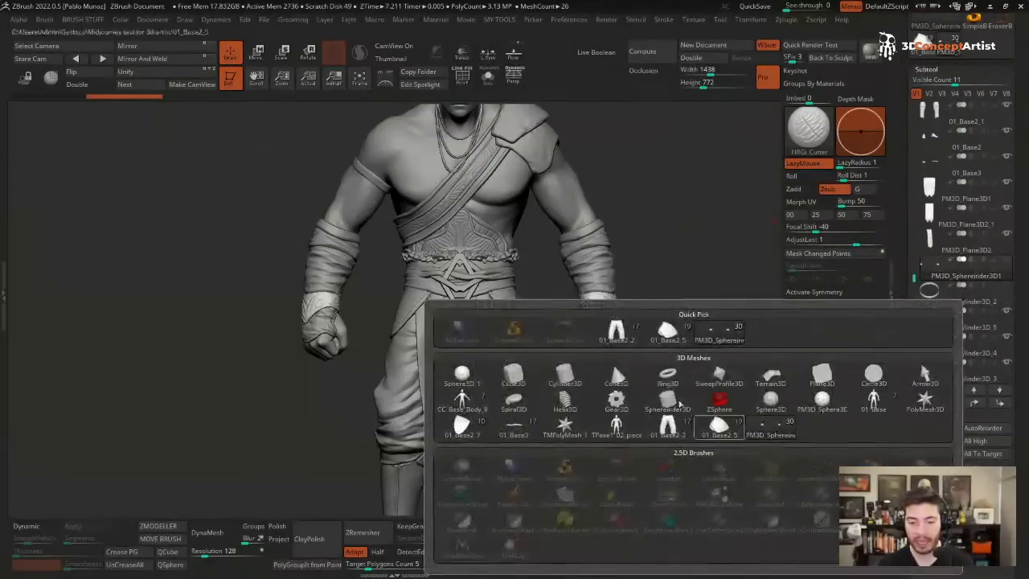
pyautogui.click(566, 378)
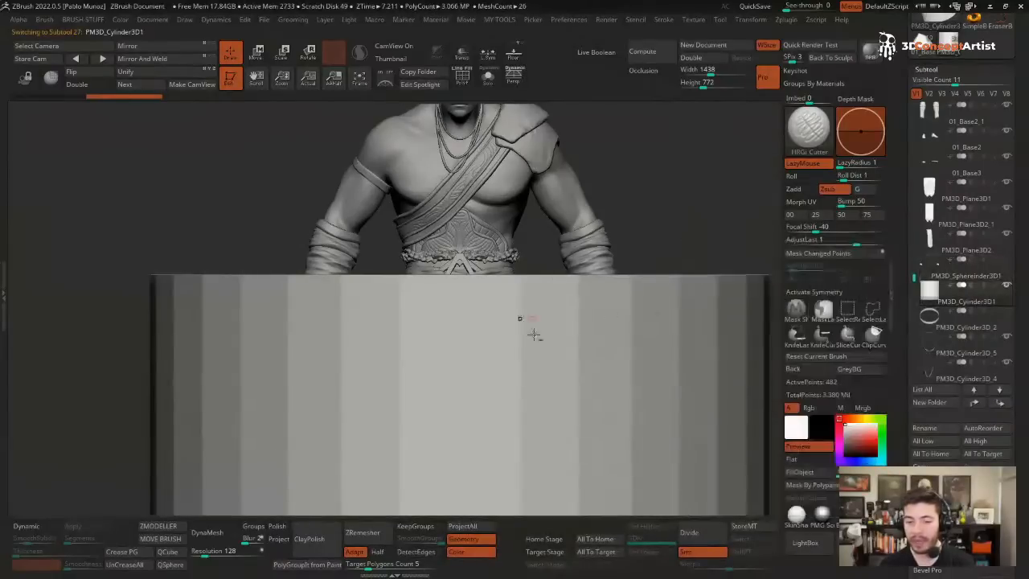
# - Colour the new cylinder yellow so it stands out from the grey model
pyautogui.keyDown('alt'); pyautogui.moveTo(532, 332); pyautogui.dragTo(503, 292, button='right'); pyautogui.keyUp('alt')
pyautogui.keyDown('alt'); pyautogui.moveTo(593, 369); pyautogui.dragTo(569, 313, button='right'); pyautogui.keyUp('alt')
pyautogui.click(862, 419)
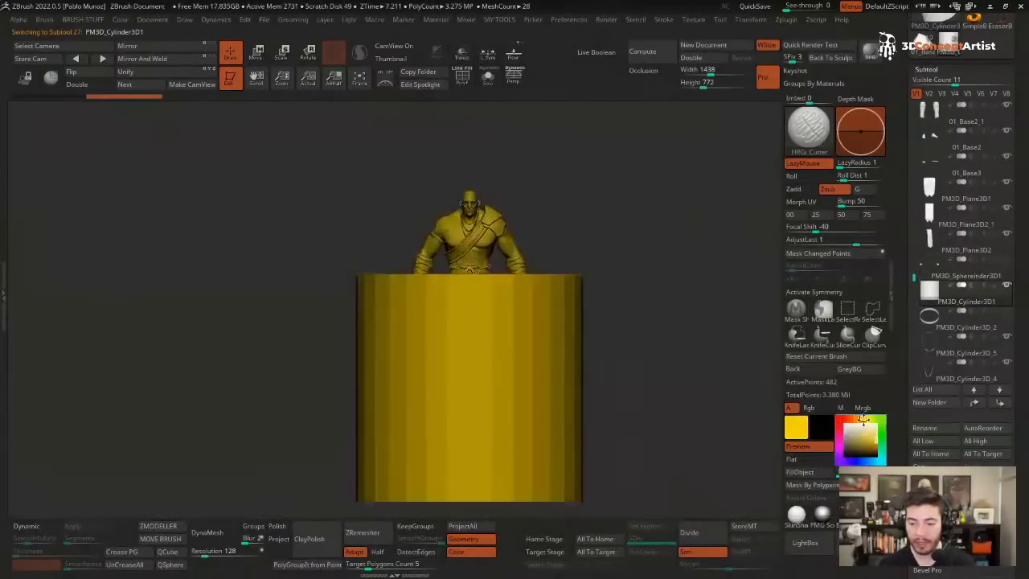
pyautogui.click(837, 420)
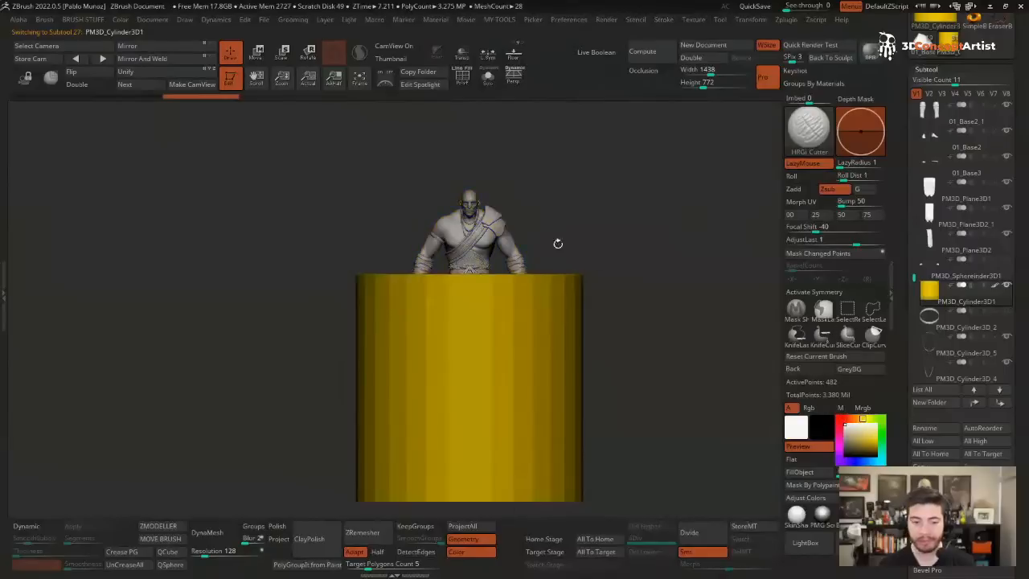
# - Scale down the yellow cylinder and move it over the warrior's right wrist
pyautogui.press('w')
pyautogui.press('q')
pyautogui.press('w')
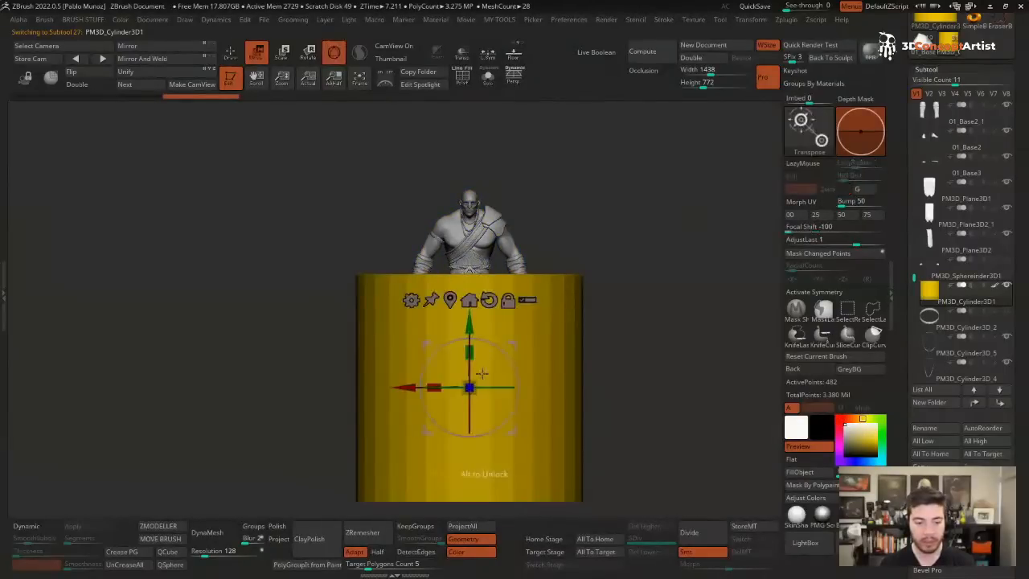
pyautogui.moveTo(469, 387); pyautogui.dragTo(429, 426)
pyautogui.moveTo(511, 429); pyautogui.dragTo(458, 325)
pyautogui.keyDown('ctrl'); pyautogui.moveTo(458, 326); pyautogui.dragTo(486, 326, button='right'); pyautogui.keyUp('ctrl')
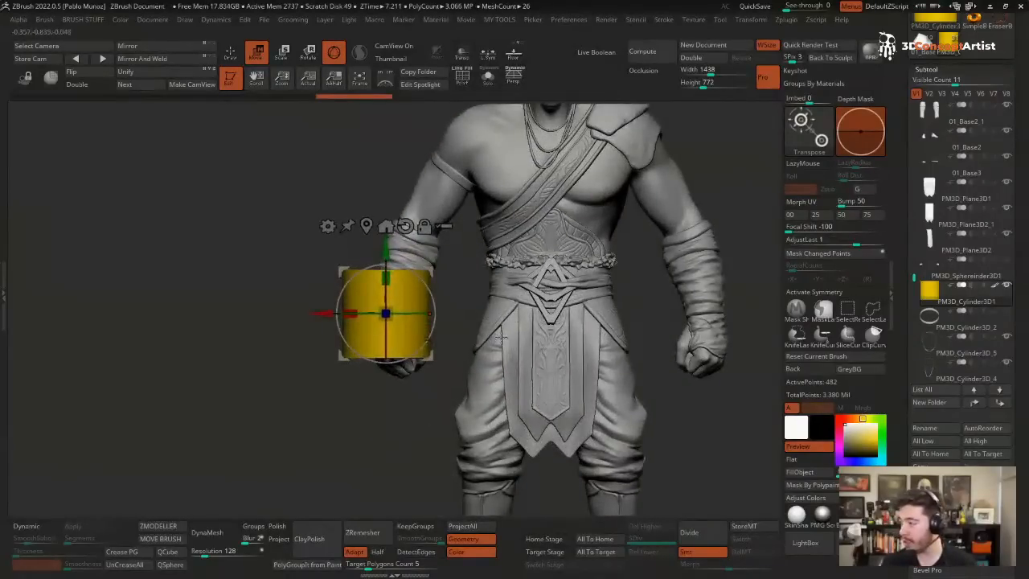
# - Centre the cylinder around the right wrist from front, side and back, and shrink it into a narrow band
pyautogui.keyDown('shift'); pyautogui.moveTo(512, 299); pyautogui.dragTo(471, 275, button='right'); pyautogui.keyUp('shift')
pyautogui.moveTo(468, 296); pyautogui.dragTo(452, 275)
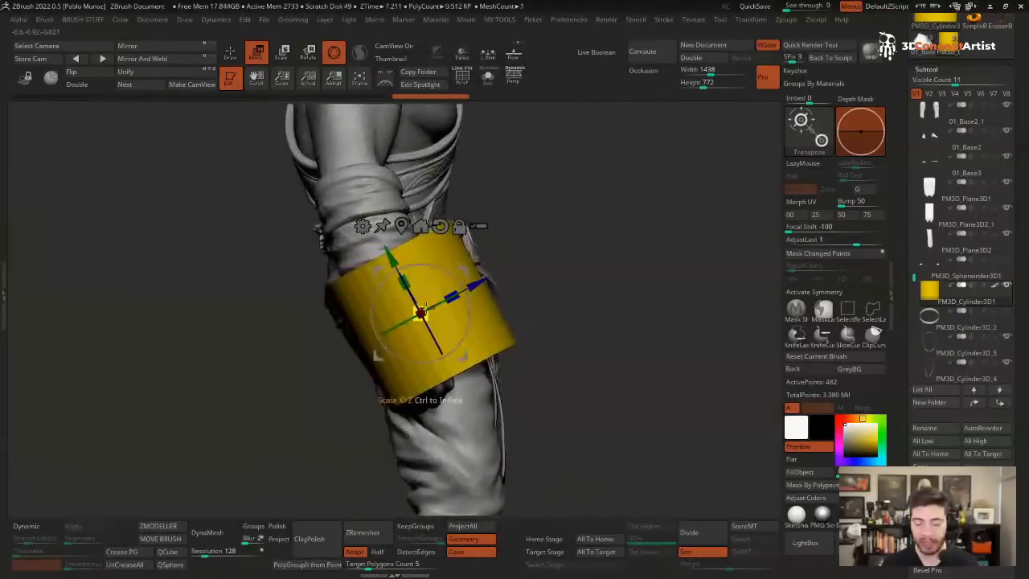
pyautogui.moveTo(428, 297); pyautogui.dragTo(492, 303, button='right')
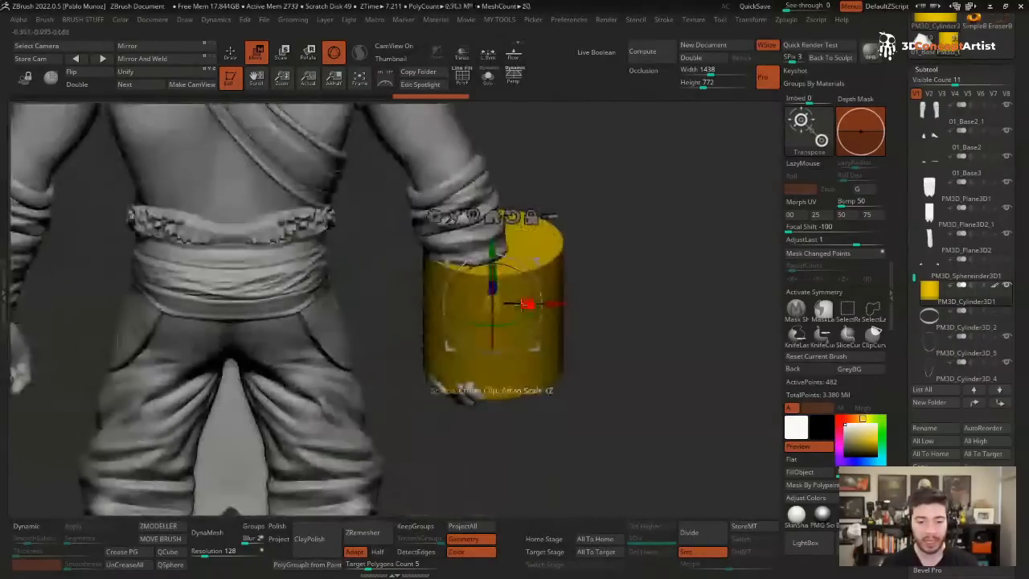
pyautogui.moveTo(492, 303)
pyautogui.mouseDown()
pyautogui.moveTo(492, 287)
pyautogui.moveTo(514, 288)
pyautogui.moveTo(479, 301)
pyautogui.mouseUp()
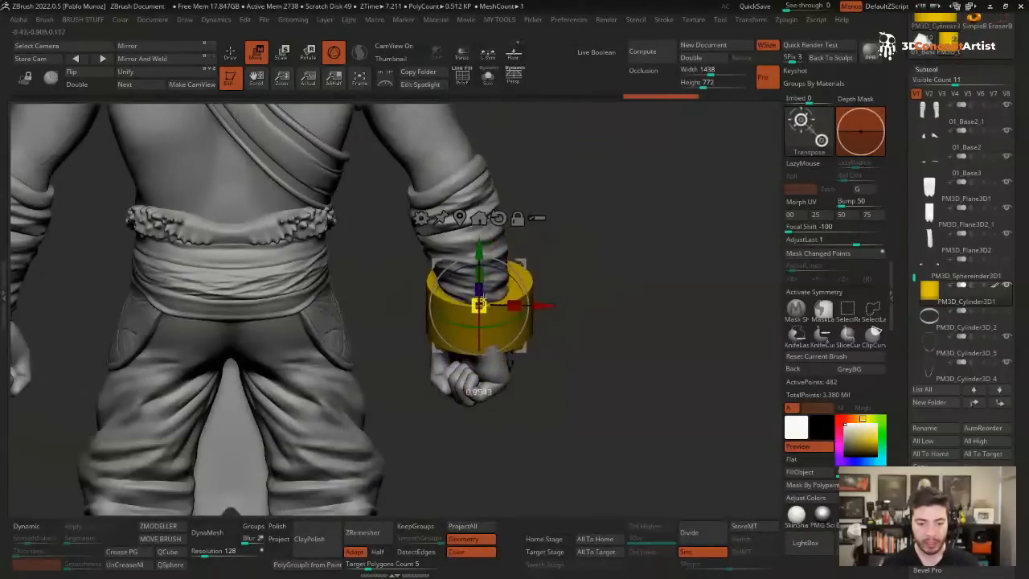
pyautogui.moveTo(627, 322); pyautogui.dragTo(524, 319)
pyautogui.moveTo(521, 261)
pyautogui.mouseDown()
pyautogui.moveTo(492, 266)
pyautogui.moveTo(502, 267)
pyautogui.mouseUp()
pyautogui.moveTo(466, 299); pyautogui.dragTo(461, 315)
pyautogui.moveTo(504, 271); pyautogui.dragTo(498, 270)
# - Fine-tune the band's position, rotation and size so it sits around the lower end of the forearm wraps
pyautogui.moveTo(537, 274); pyautogui.dragTo(480, 273, button='right')
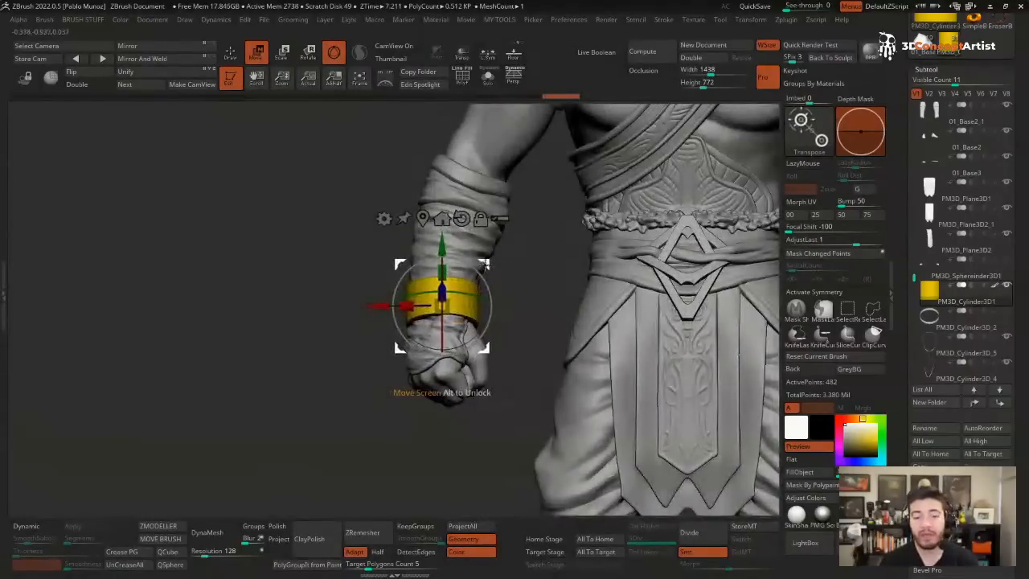
pyautogui.moveTo(384, 219)
pyautogui.mouseDown(button='right')
pyautogui.moveTo(553, 280)
pyautogui.moveTo(551, 314)
pyautogui.mouseUp(button='right')
pyautogui.moveTo(474, 328); pyautogui.dragTo(470, 332)
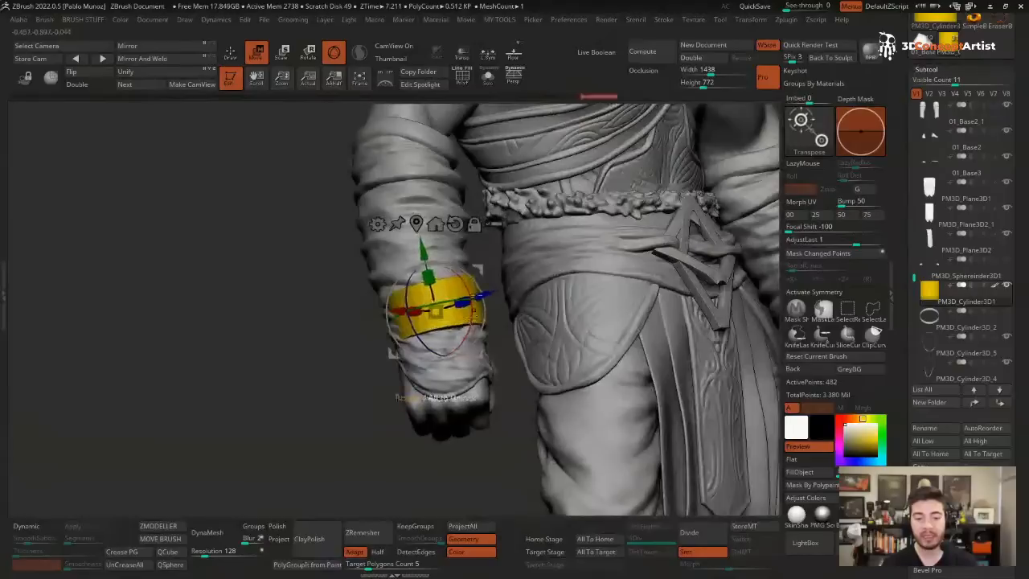
pyautogui.moveTo(482, 272); pyautogui.dragTo(479, 274)
pyautogui.press('q')
pyautogui.moveTo(514, 292)
pyautogui.mouseDown(button='right')
pyautogui.moveTo(496, 291)
pyautogui.moveTo(495, 260)
pyautogui.moveTo(413, 278)
pyautogui.mouseUp(button='right')
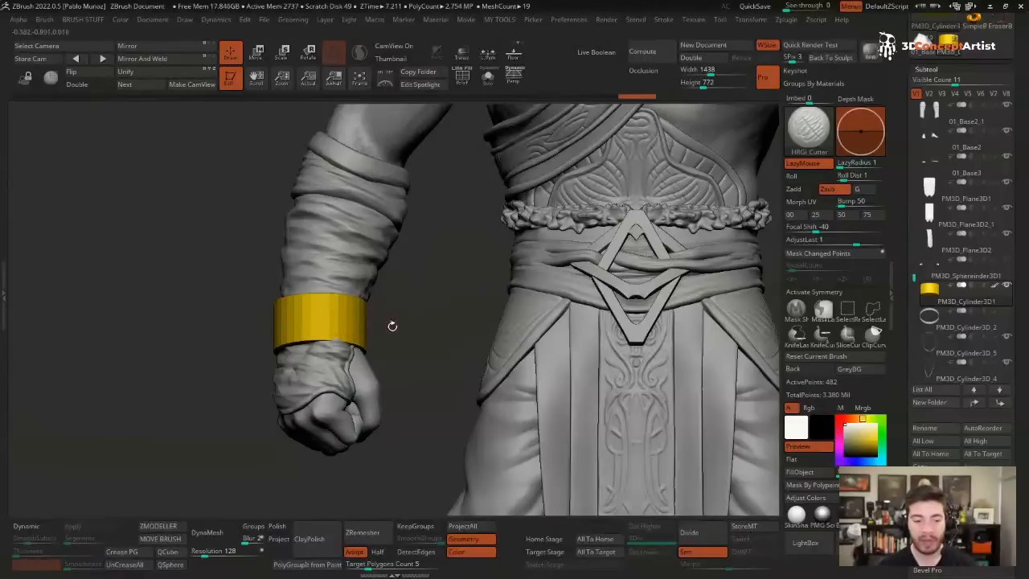
# - Fit the band's edges to the forearm with the Move Topological brush, adjusting the brush size
pyautogui.moveTo(462, 318)
pyautogui.mouseDown()
pyautogui.moveTo(712, 304)
pyautogui.moveTo(309, 336)
pyautogui.moveTo(325, 339)
pyautogui.mouseUp()
pyautogui.press('b')
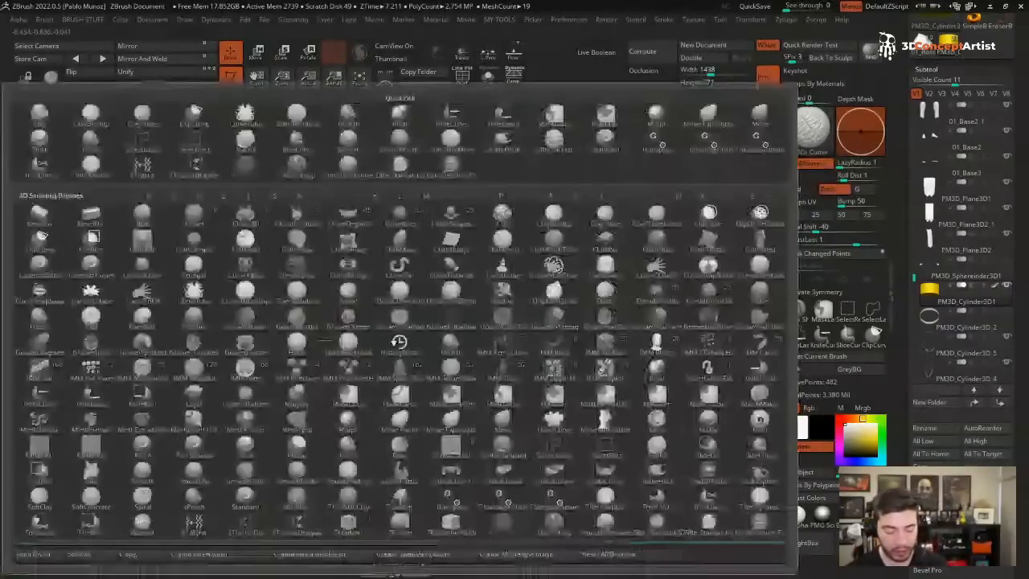
pyautogui.press('m')
pyautogui.press('t')
pyautogui.press('space')
pyautogui.moveTo(480, 209); pyautogui.dragTo(459, 209)
pyautogui.moveTo(386, 293)
pyautogui.keyDown('alt'); pyautogui.mouseDown()
pyautogui.moveTo(457, 230)
pyautogui.moveTo(321, 310)
pyautogui.mouseUp(); pyautogui.keyUp('alt')
pyautogui.press('space')
pyautogui.press('space')
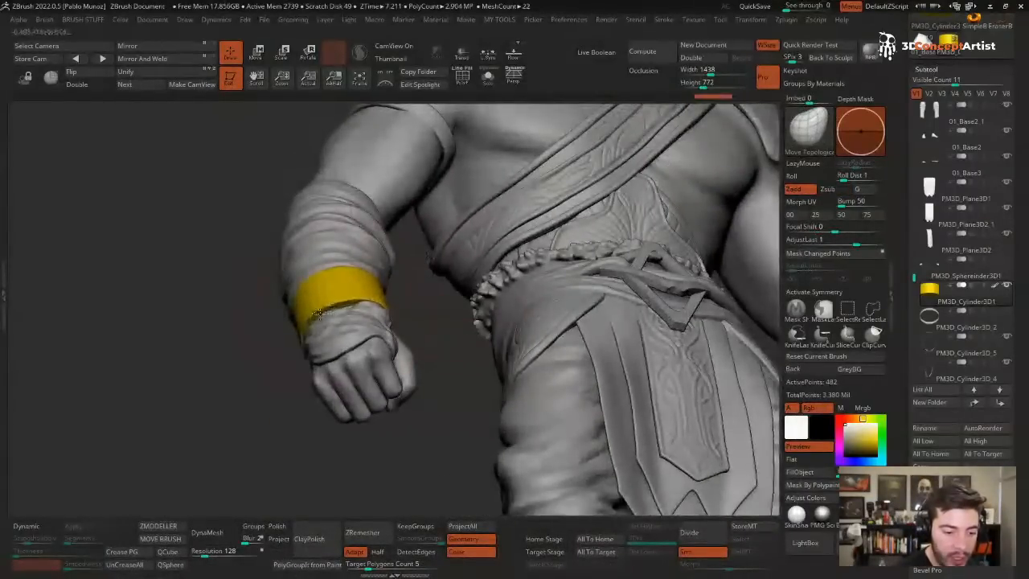
pyautogui.moveTo(408, 317); pyautogui.dragTo(430, 278)
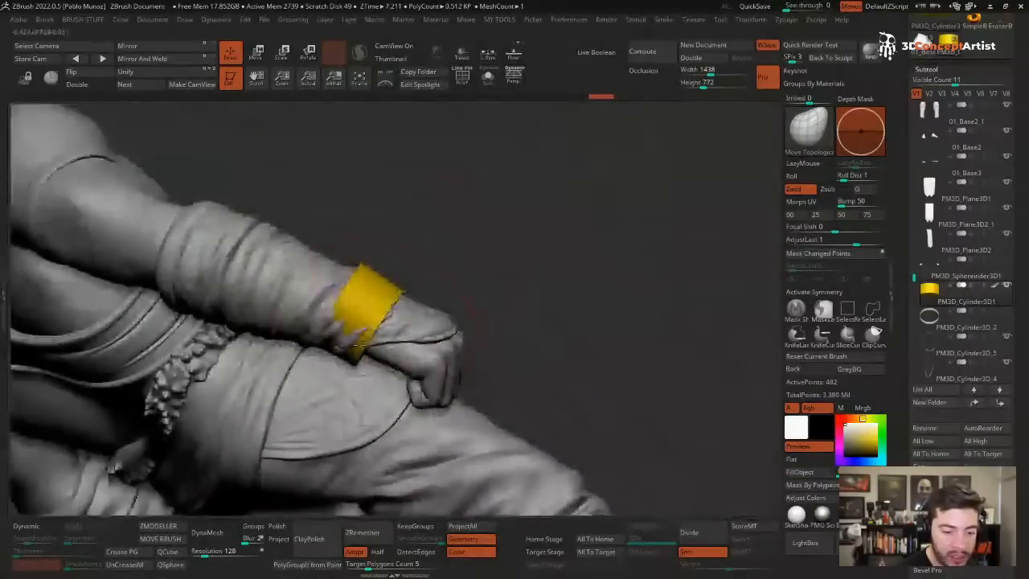
pyautogui.moveTo(334, 338)
pyautogui.mouseDown()
pyautogui.moveTo(374, 328)
pyautogui.moveTo(362, 349)
pyautogui.moveTo(346, 336)
pyautogui.mouseUp()
pyautogui.moveTo(455, 268); pyautogui.dragTo(466, 265)
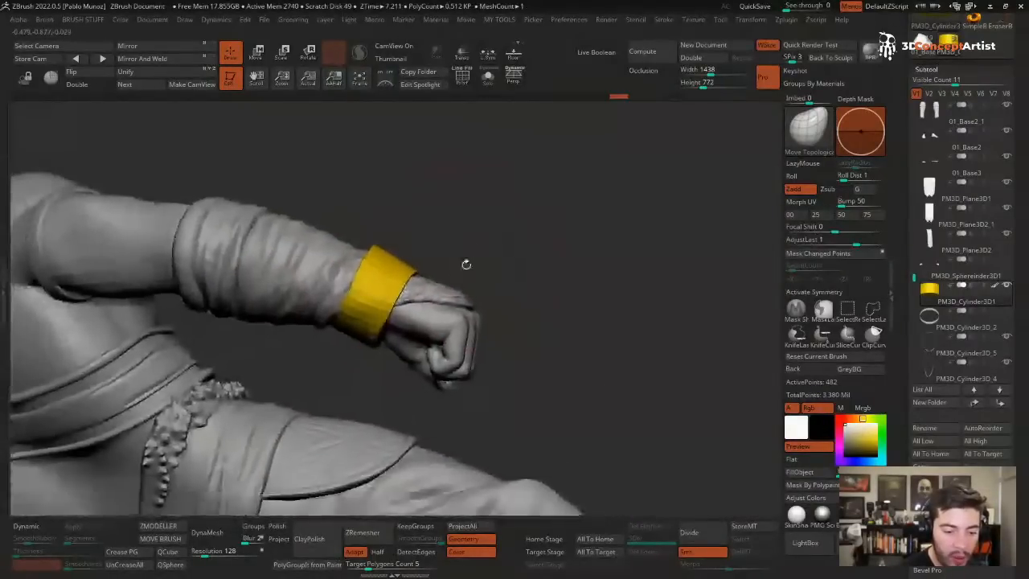
# - Refine the band's fit around the wrist and pull its outer lower edge down into a point over the hand
pyautogui.keyDown('alt'); pyautogui.click(341, 326); pyautogui.keyUp('alt')
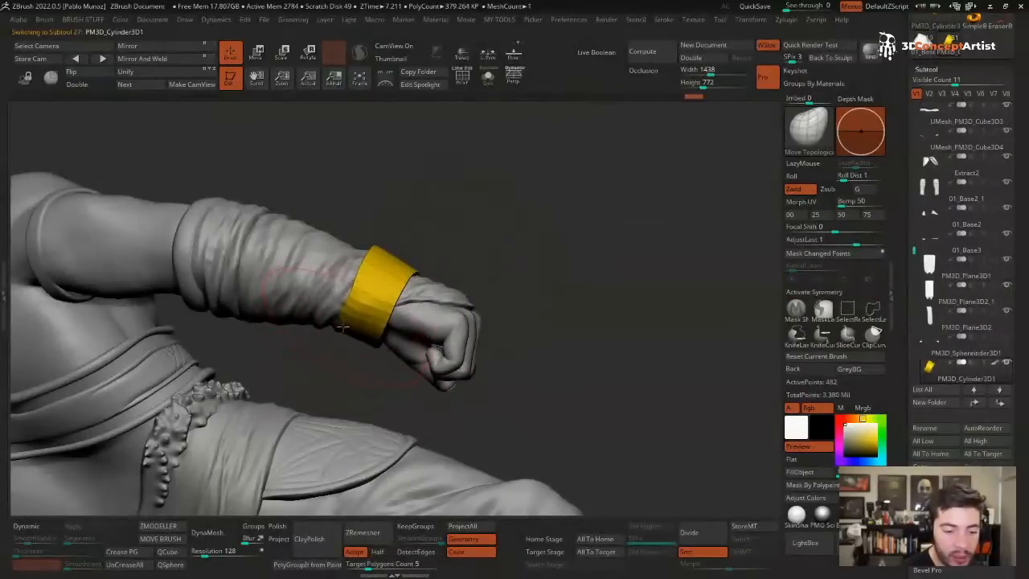
pyautogui.moveTo(409, 296); pyautogui.dragTo(368, 355, button='right')
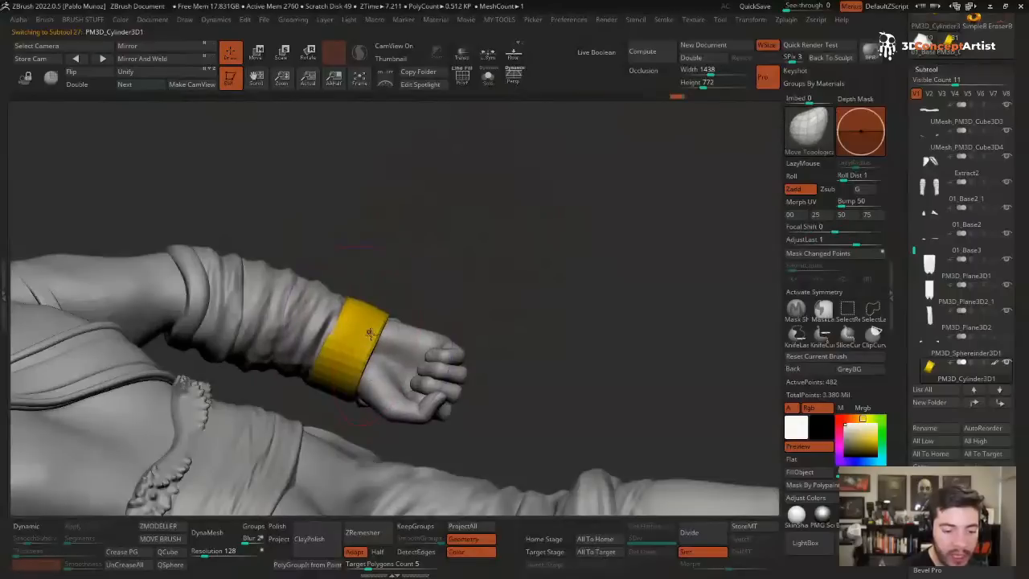
pyautogui.moveTo(443, 284); pyautogui.dragTo(378, 330, button='right')
pyautogui.rightClick(413, 375)
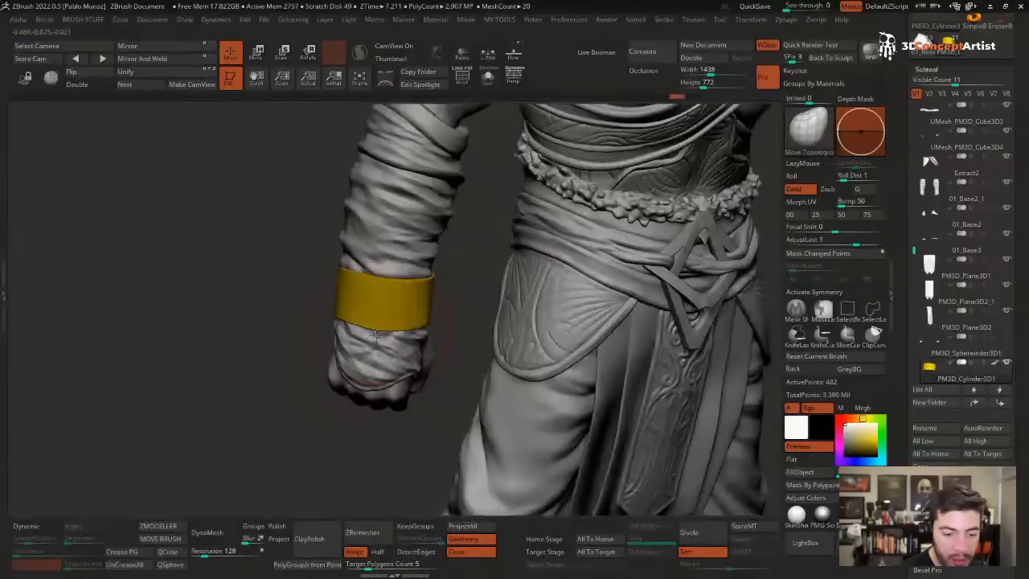
pyautogui.moveTo(366, 389); pyautogui.dragTo(374, 351, button='right')
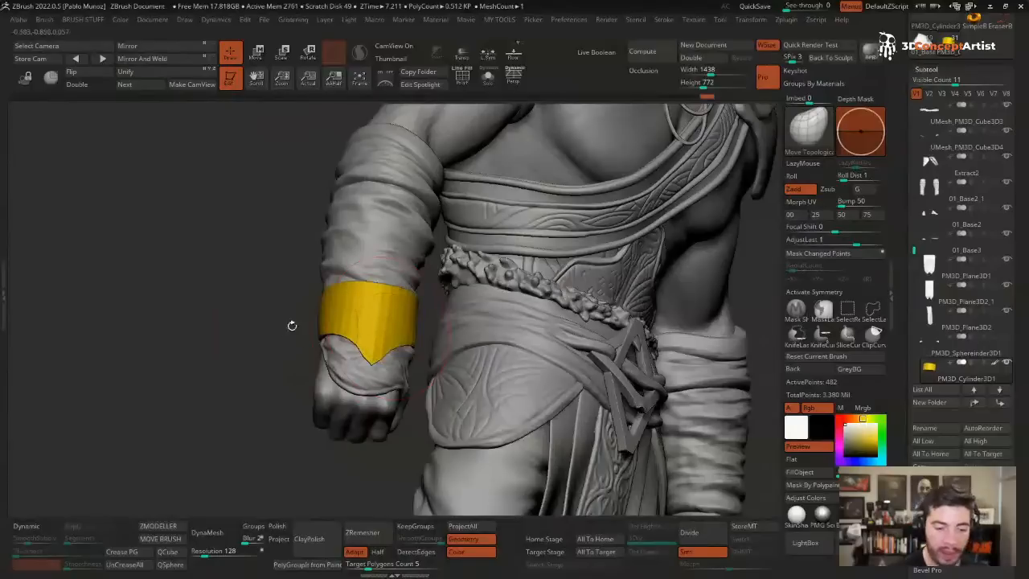
# - Soften the pointed band's shape with the Polish deformation
pyautogui.press('2')
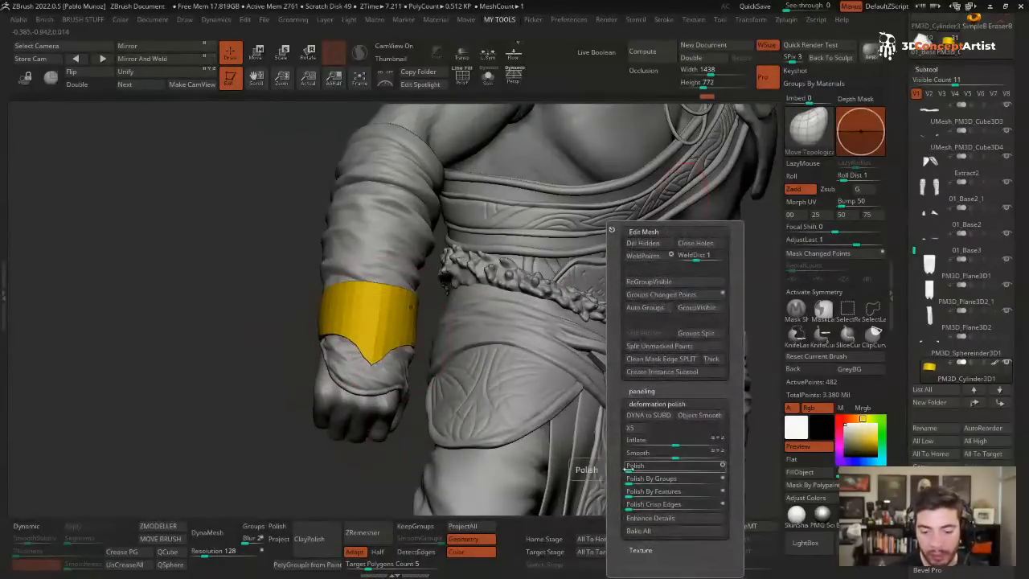
pyautogui.moveTo(628, 469); pyautogui.dragTo(660, 463)
pyautogui.press('2')
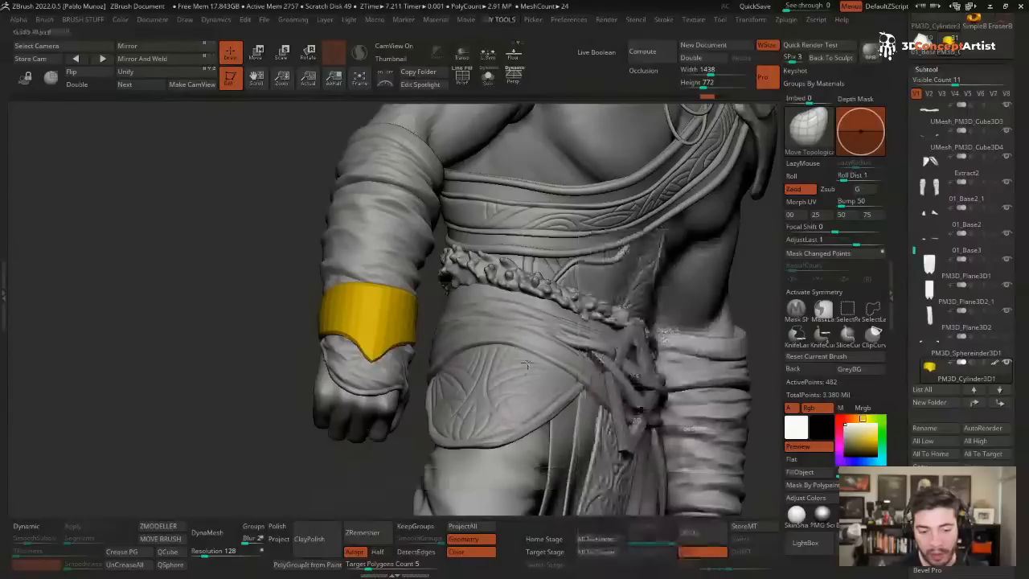
# - Turn on dynamic subdivision for the band, apply it to the mesh and divide it to subdivision level 4
pyautogui.moveTo(526, 365); pyautogui.dragTo(391, 312, button='right')
pyautogui.click(37, 528)
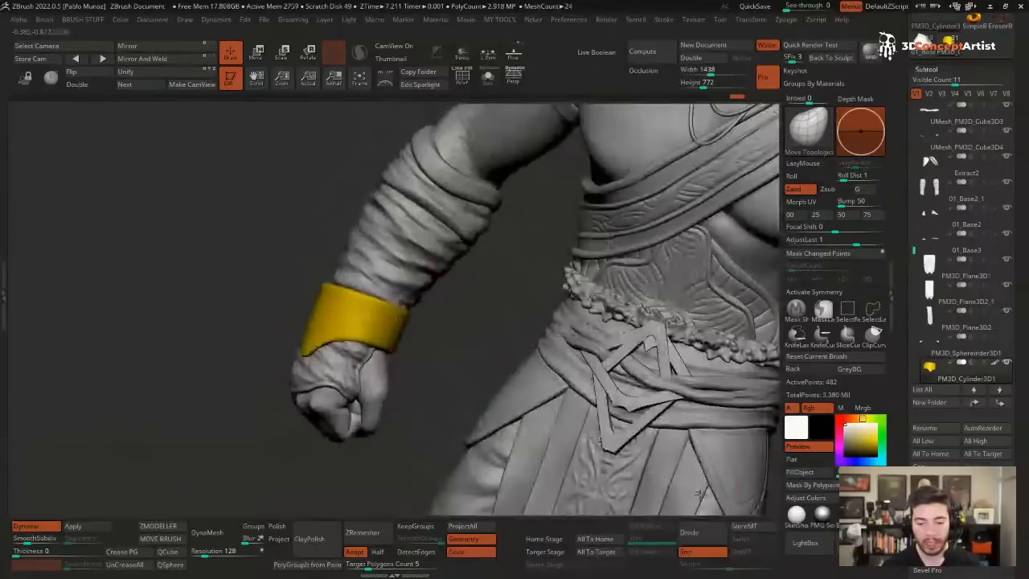
pyautogui.click(77, 532)
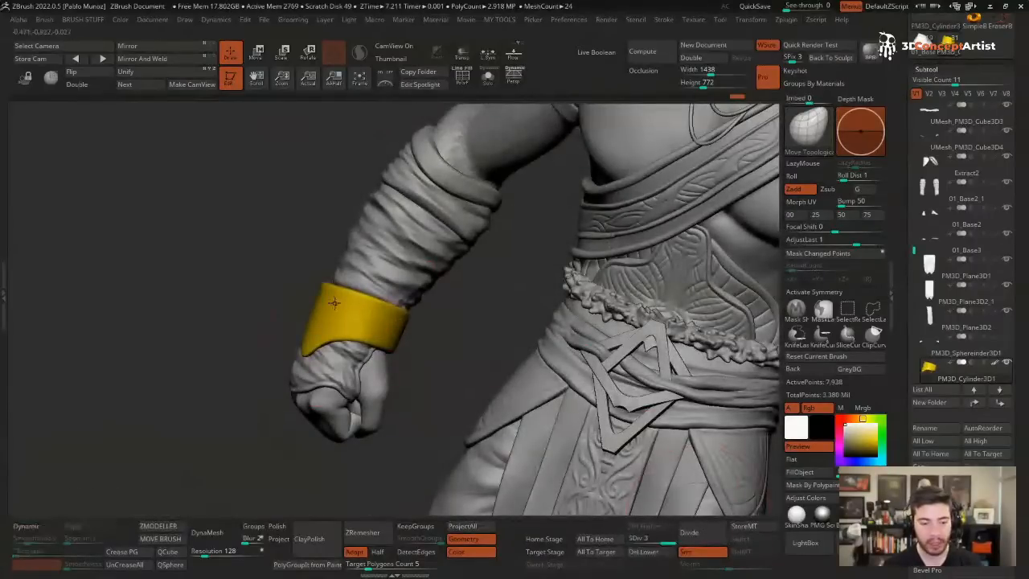
pyautogui.click(705, 534)
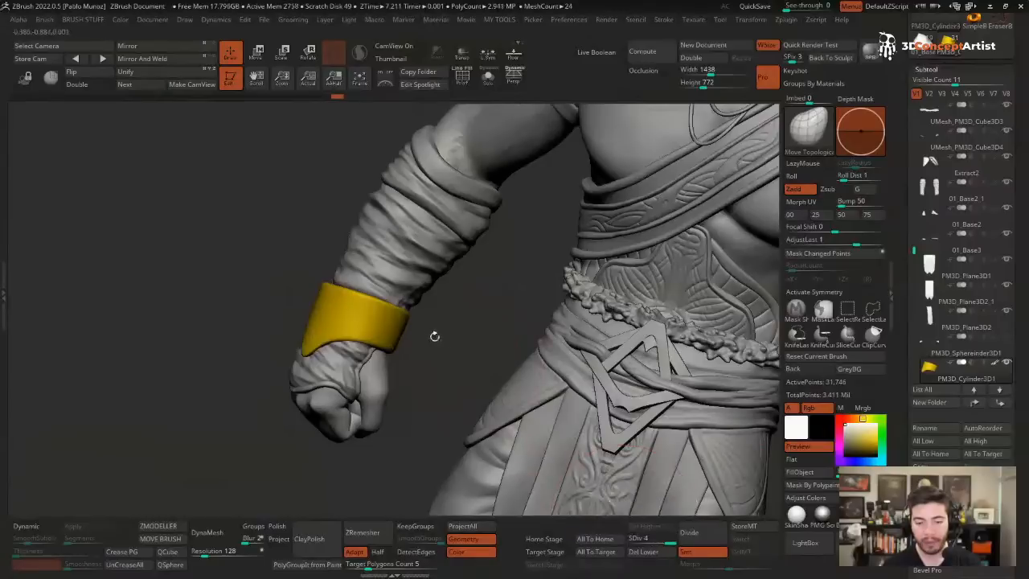
# - Carve petal-shaped grooves fanning up from the bracer's point with the HRGi Cutter brush, redoing a misplaced stroke
pyautogui.press('space')
pyautogui.press('b')
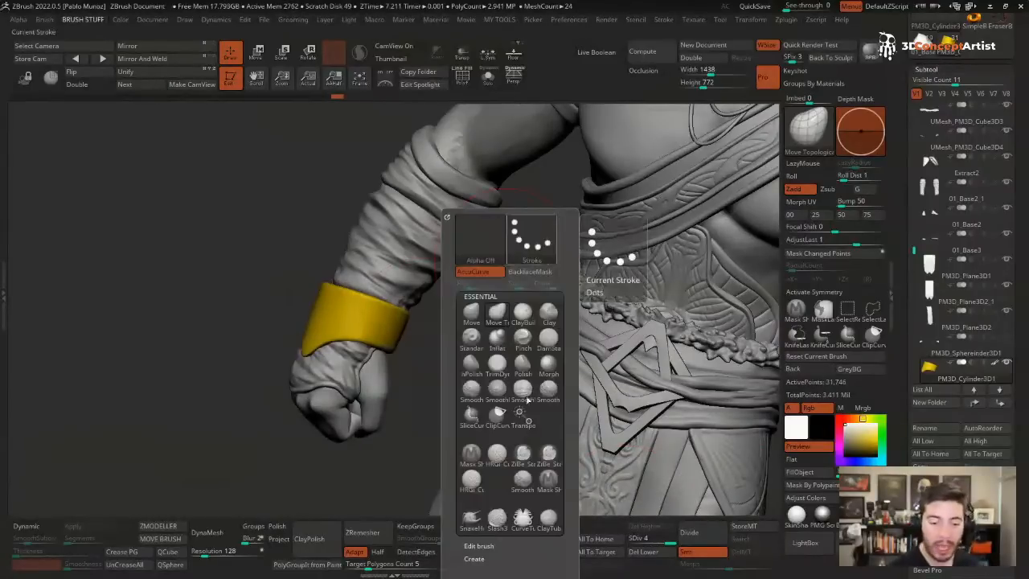
pyautogui.click(496, 457)
pyautogui.press('space')
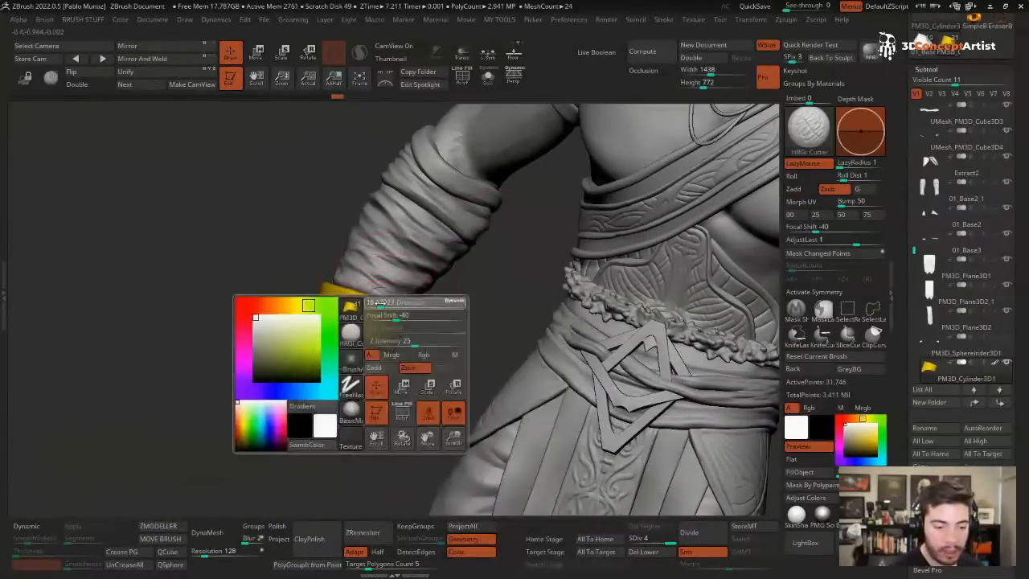
pyautogui.moveTo(393, 293)
pyautogui.mouseDown(button='right')
pyautogui.moveTo(383, 331)
pyautogui.moveTo(340, 311)
pyautogui.mouseUp(button='right')
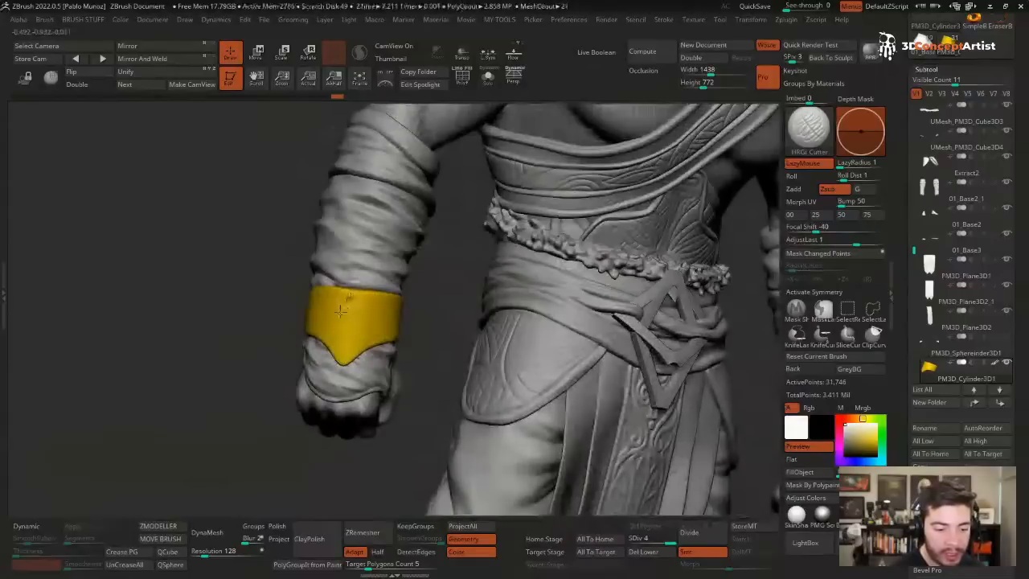
pyautogui.hotkey('ctrl', 'z')
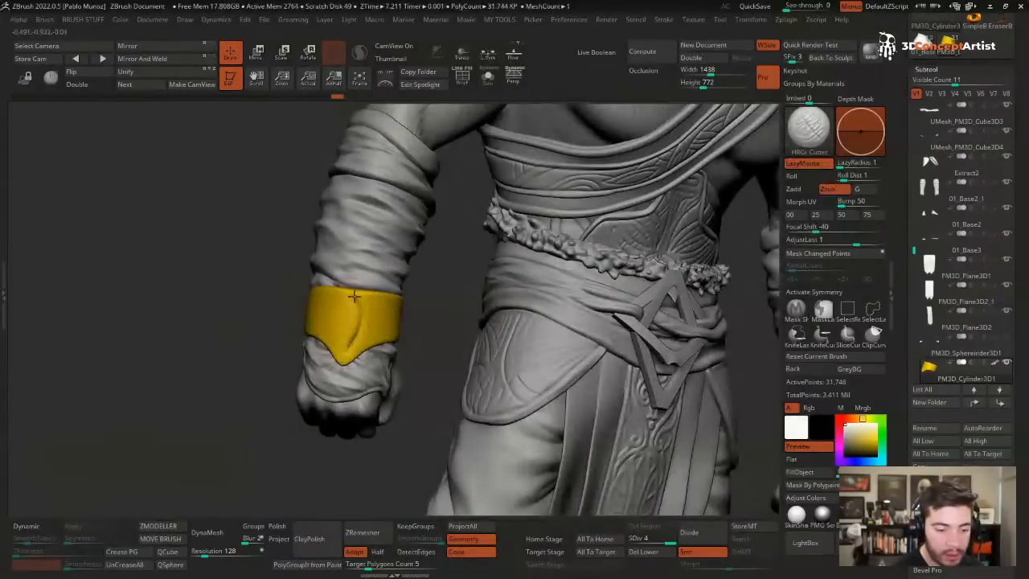
pyautogui.moveTo(368, 302); pyautogui.dragTo(352, 356)
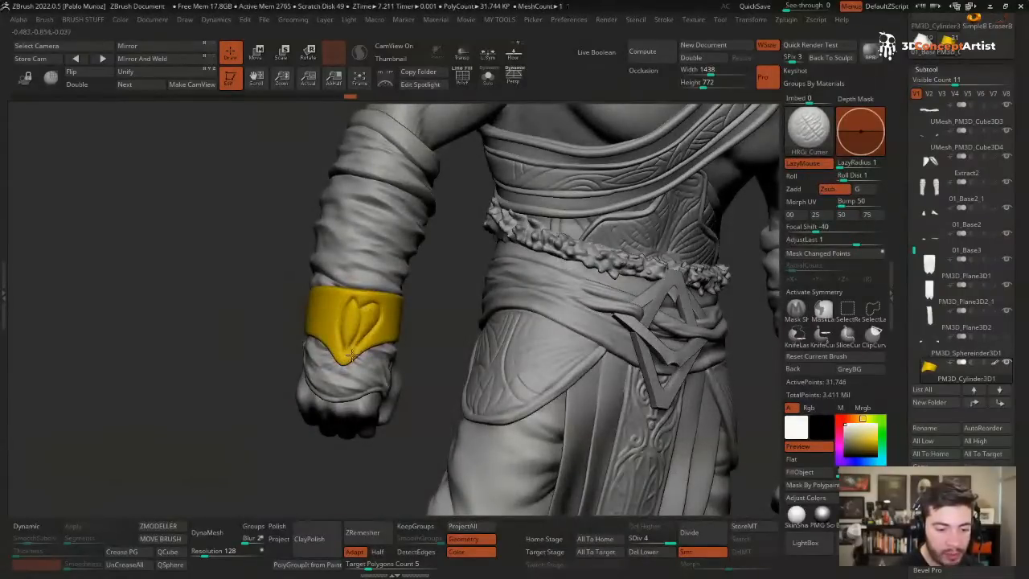
pyautogui.moveTo(325, 317); pyautogui.dragTo(350, 358)
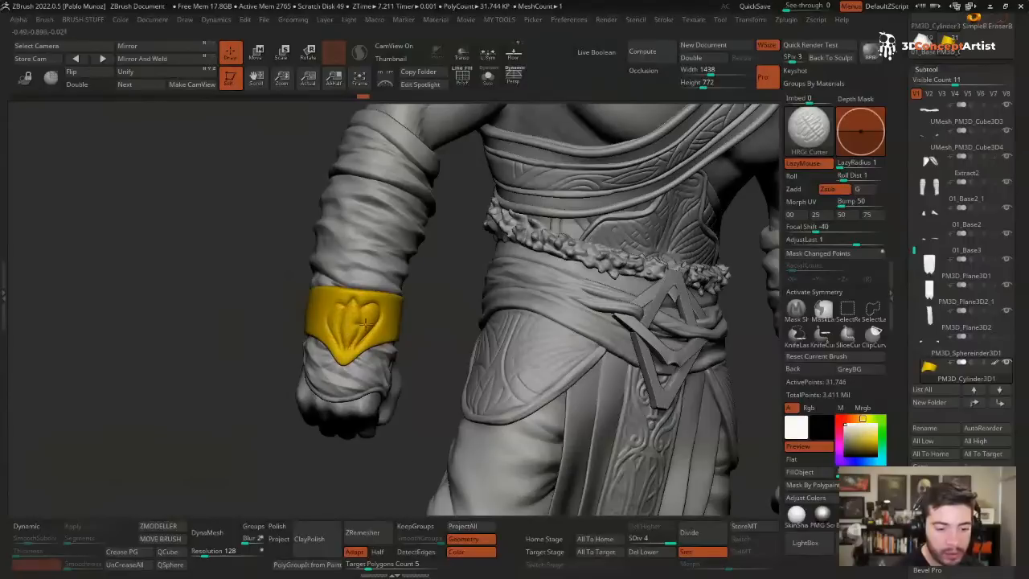
pyautogui.moveTo(434, 282); pyautogui.dragTo(328, 294)
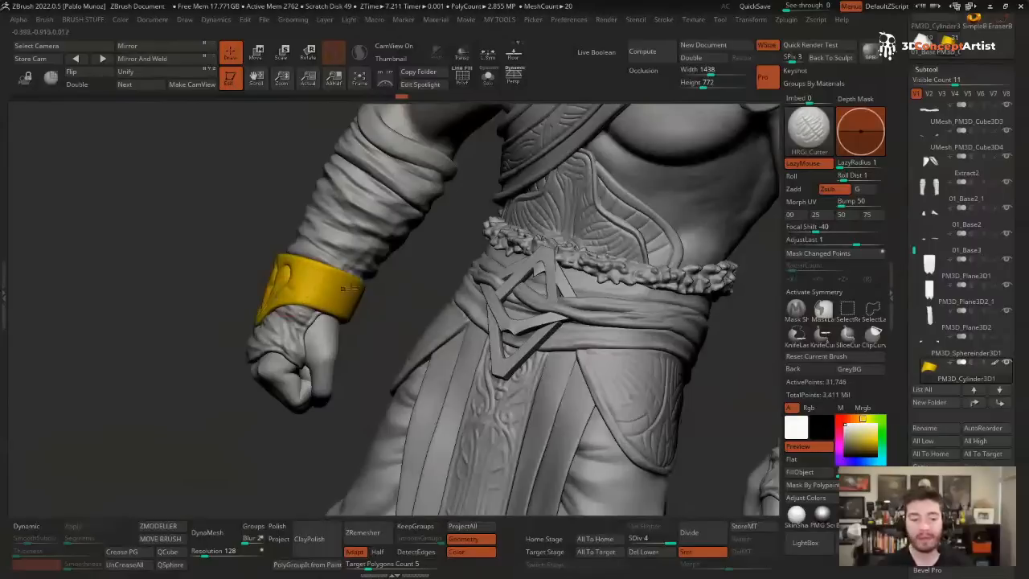
# - Compare the engraved wrist cuff at its lowest subdivision level and at level 4
pyautogui.moveTo(382, 282)
pyautogui.mouseDown()
pyautogui.moveTo(409, 259)
pyautogui.moveTo(404, 292)
pyautogui.moveTo(402, 249)
pyautogui.moveTo(344, 277)
pyautogui.moveTo(369, 251)
pyautogui.moveTo(387, 268)
pyautogui.mouseUp()
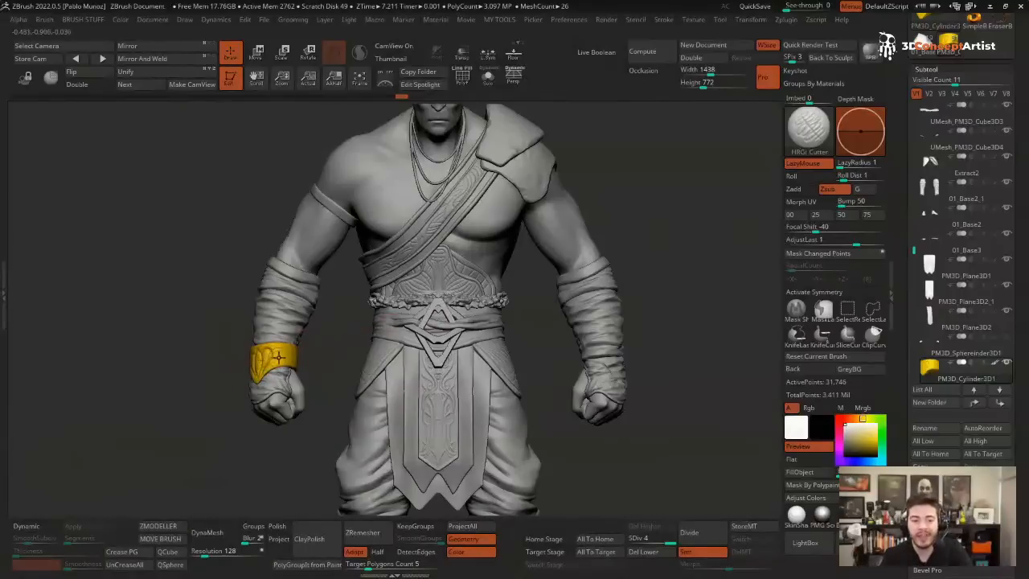
pyautogui.click(634, 538)
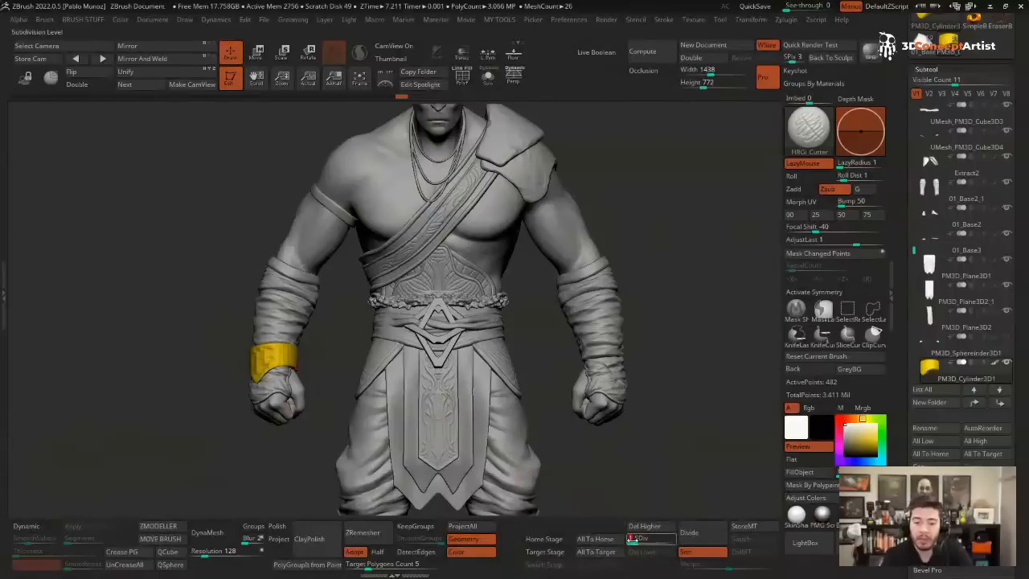
pyautogui.moveTo(638, 538); pyautogui.dragTo(662, 539)
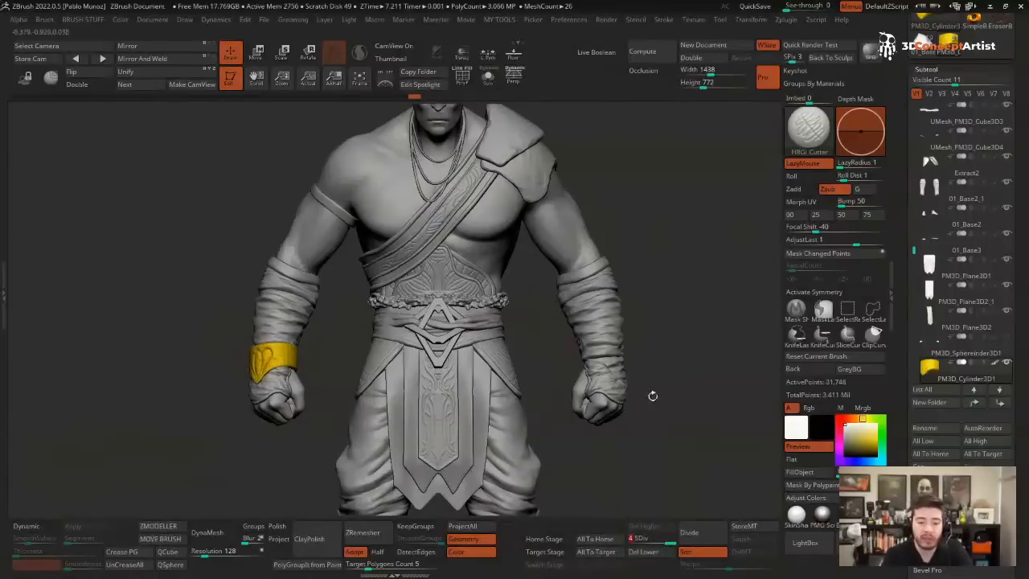
# - Delete the wrist cuff's lower subdivision levels and mirror and weld it onto the opposite wrist
pyautogui.click(172, 59)
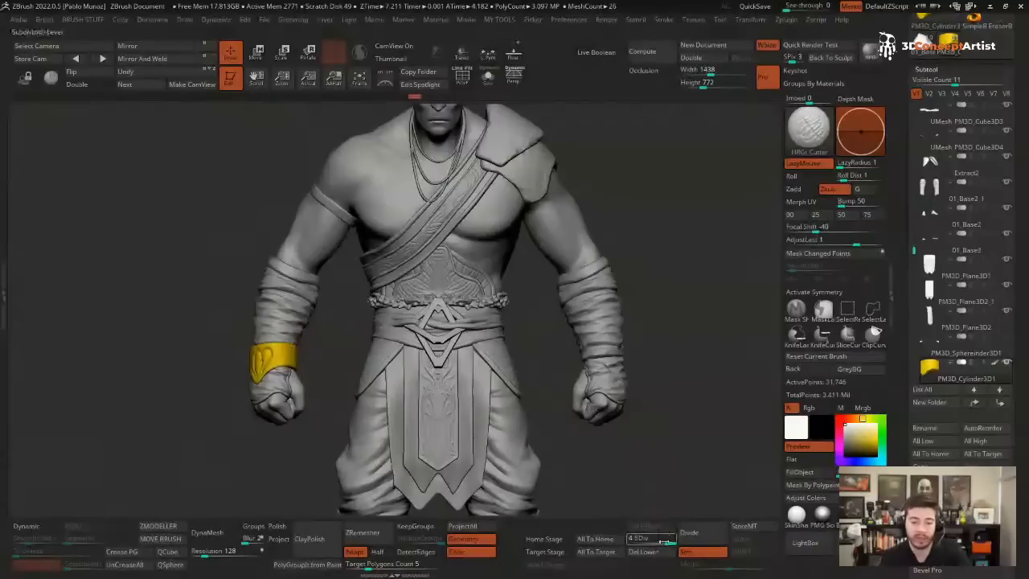
pyautogui.moveTo(898, 366); pyautogui.dragTo(902, 241)
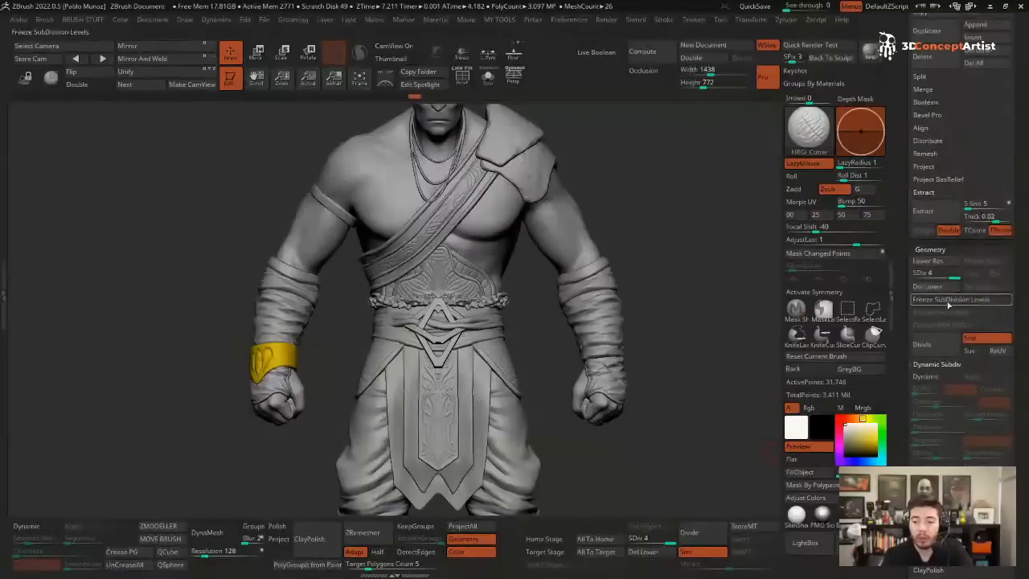
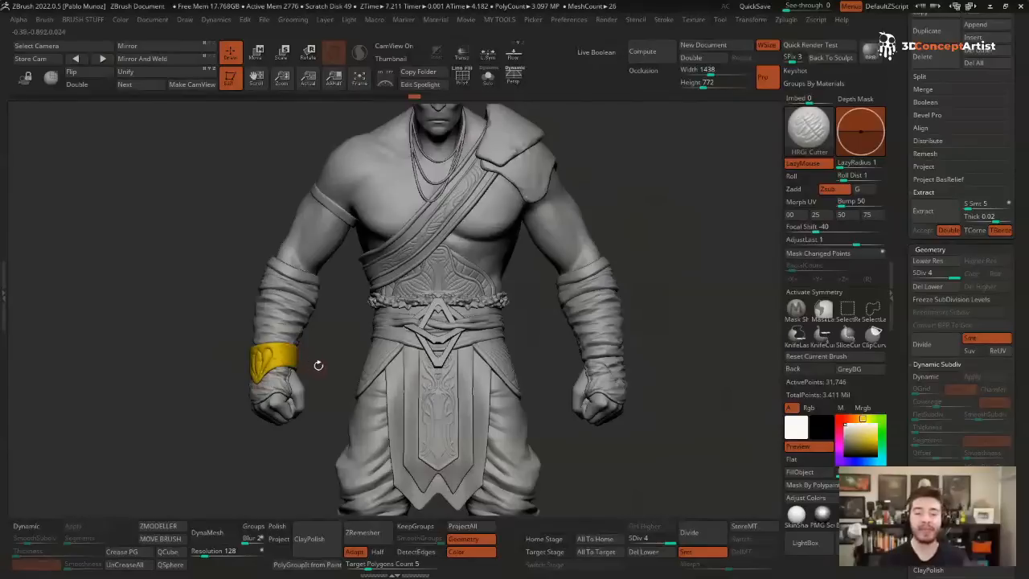
pyautogui.click(643, 551)
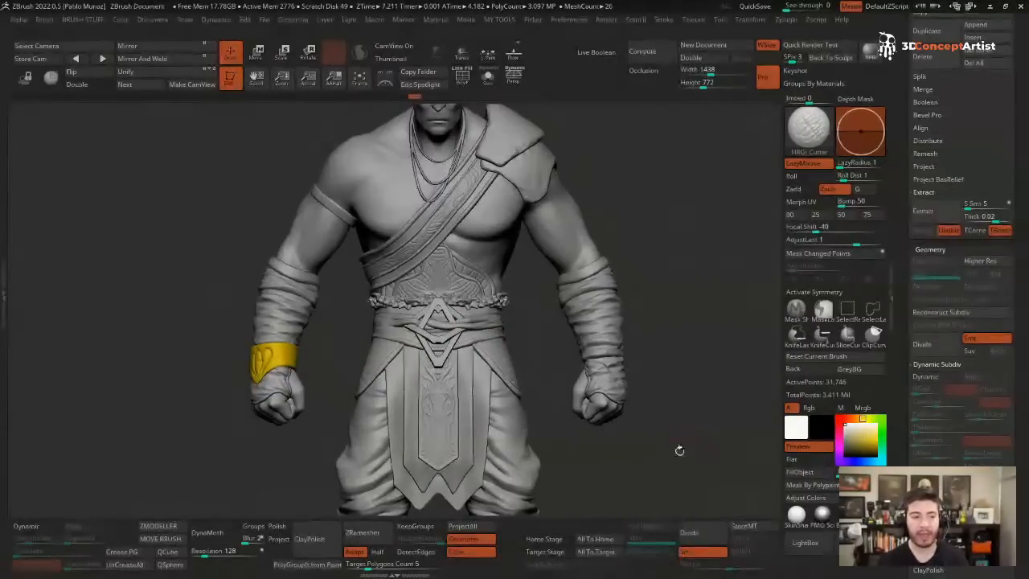
pyautogui.click(145, 58)
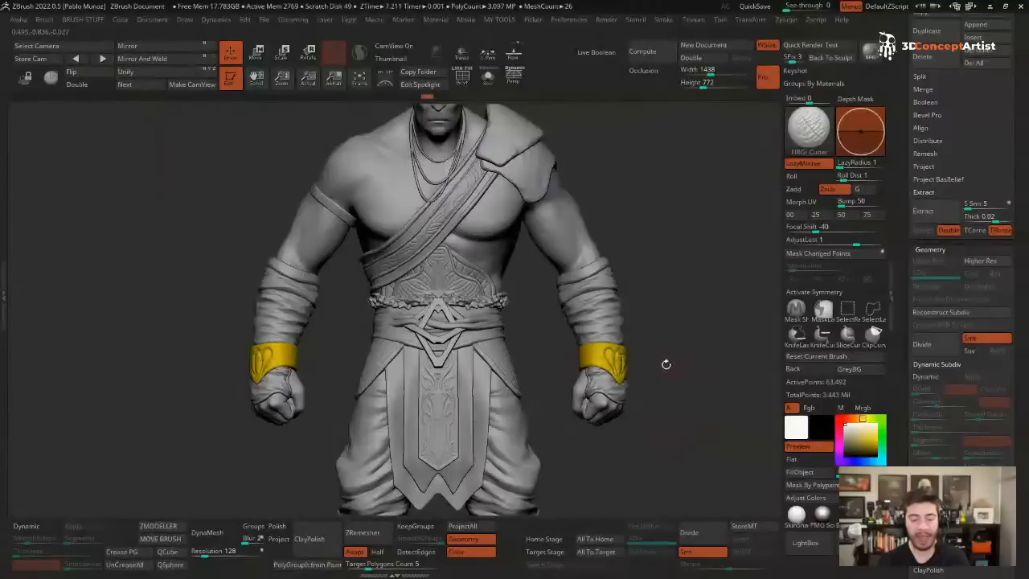
# - Isolate the mirrored wrist cuffs and rebuild their subdivision levels with the DYNA to SUBD macro
pyautogui.hotkey('shift', 'f')
pyautogui.moveTo(604, 354)
pyautogui.keyDown('ctrl'); pyautogui.mouseDown(button='right')
pyautogui.moveTo(622, 401)
pyautogui.moveTo(589, 342)
pyautogui.mouseUp(button='right'); pyautogui.keyUp('ctrl')
pyautogui.hotkey('shift', 'f')
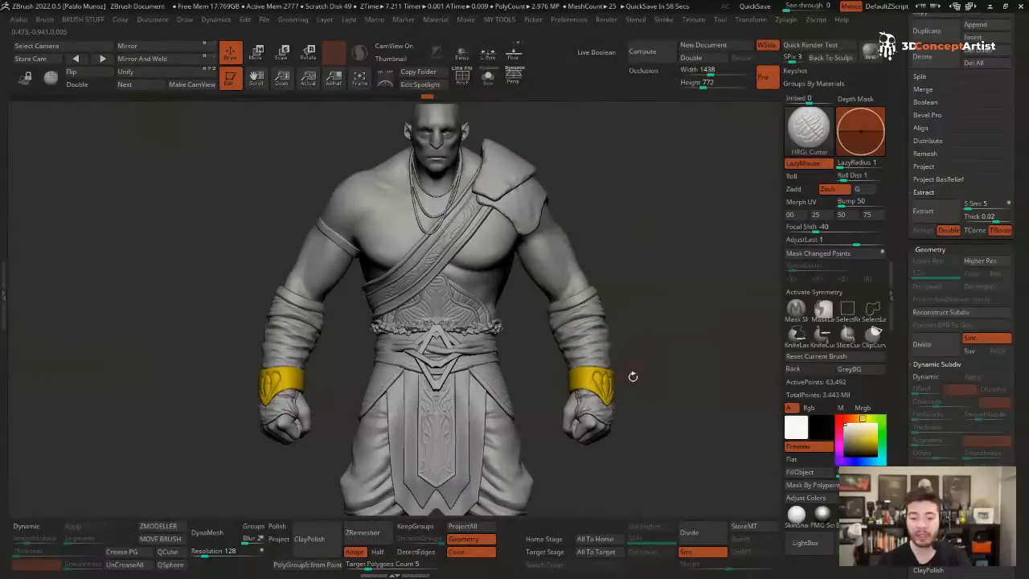
pyautogui.moveTo(661, 250); pyautogui.dragTo(636, 241)
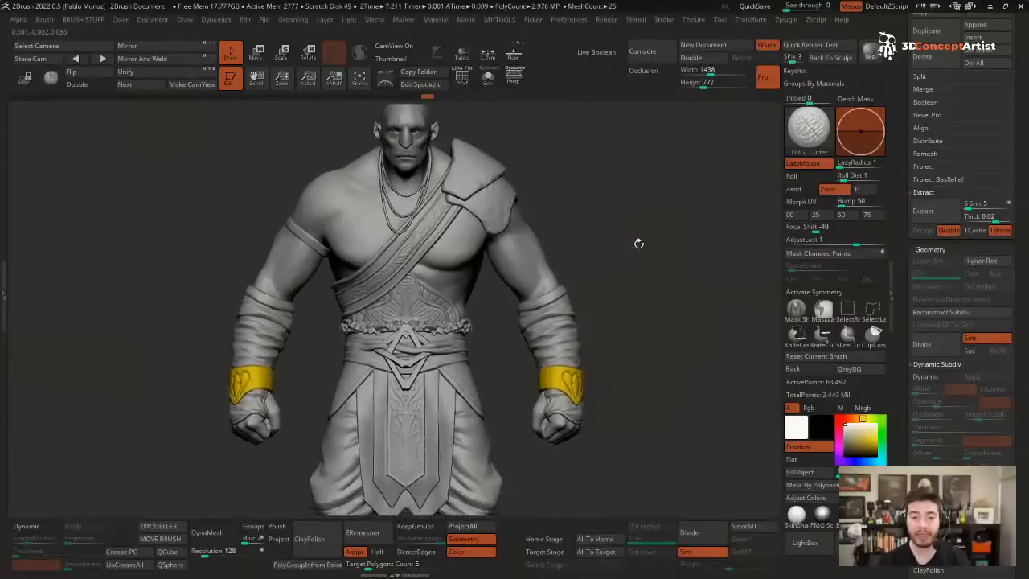
pyautogui.press('2')
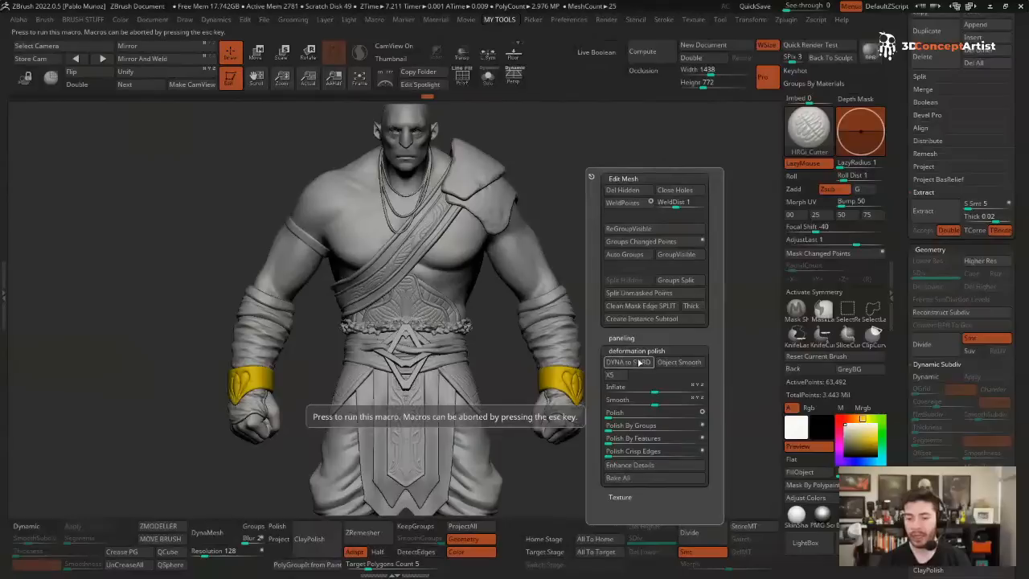
pyautogui.keyDown('alt'); pyautogui.moveTo(582, 390); pyautogui.dragTo(447, 320, button='right'); pyautogui.keyUp('alt')
pyautogui.hotkey('shift', 'f')
pyautogui.hotkey('shift', 's')
pyautogui.moveTo(602, 319); pyautogui.dragTo(546, 276, button='right')
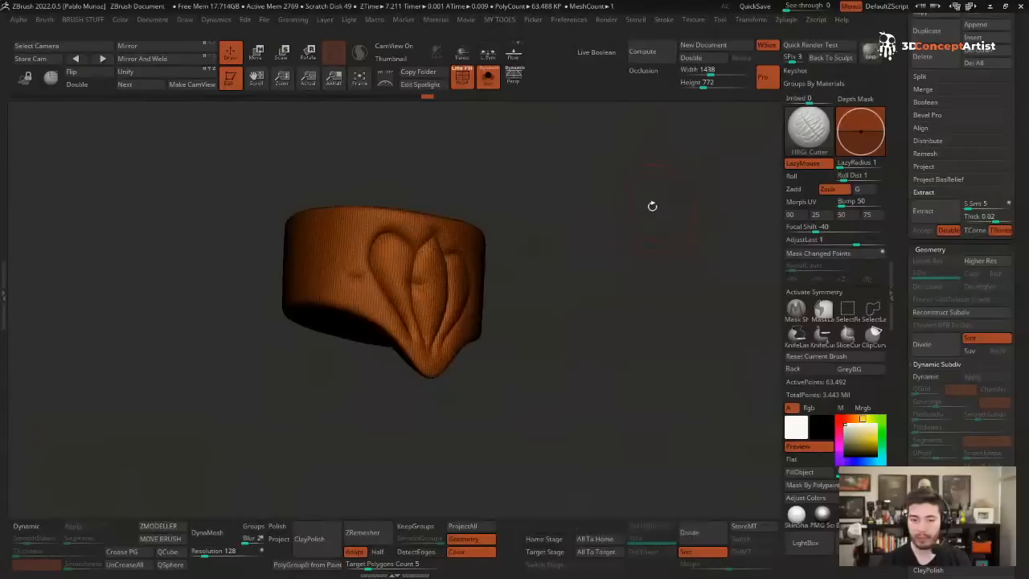
pyautogui.keyDown('alt'); pyautogui.moveTo(652, 206); pyautogui.dragTo(635, 210, button='right'); pyautogui.keyUp('alt')
pyautogui.press('2')
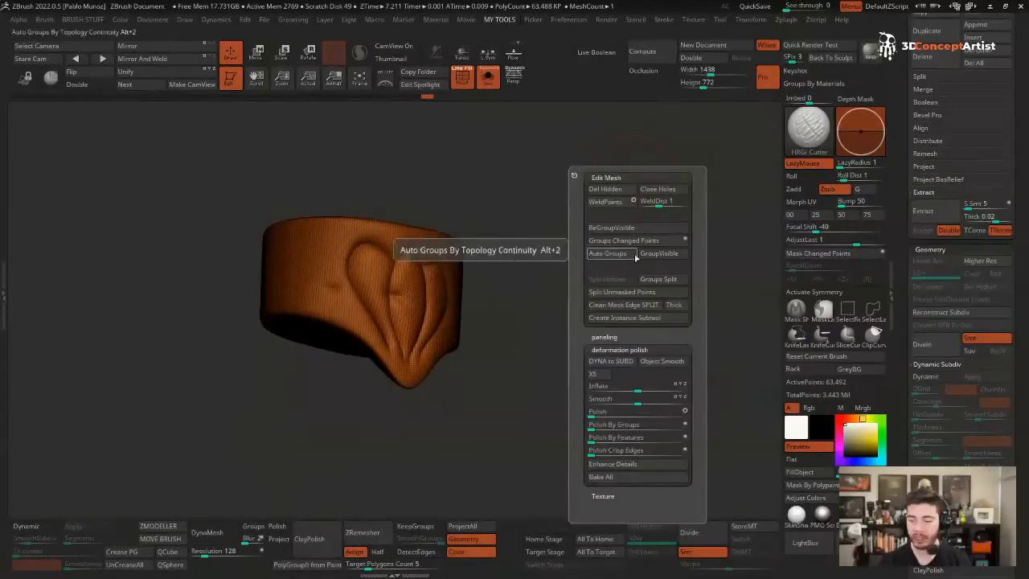
pyautogui.click(623, 364)
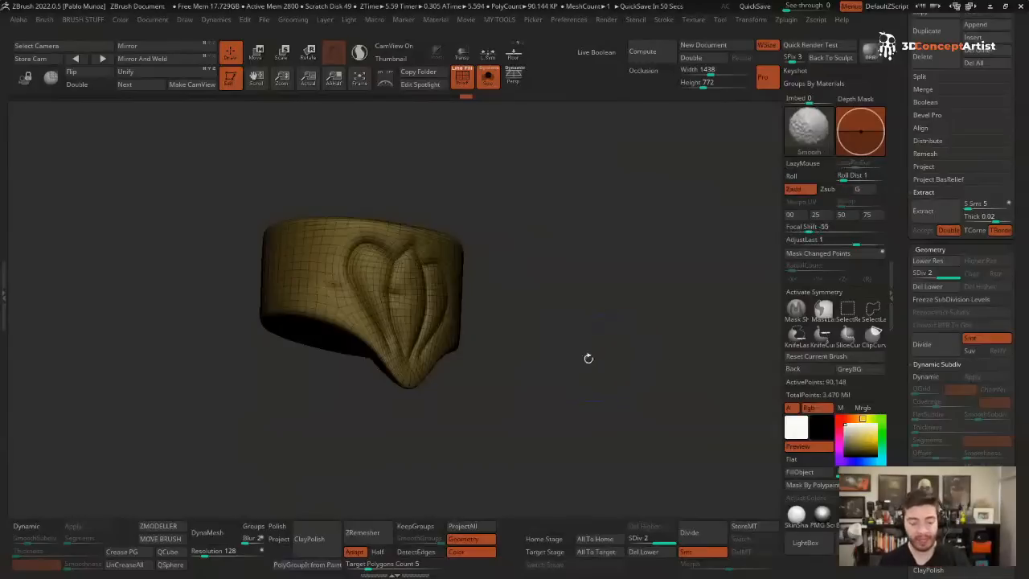
# - Compare the rebuilt cuffs at subdivision levels 1 to 3 without the wireframe, and show the full character again
pyautogui.hotkey('shift', 'f')
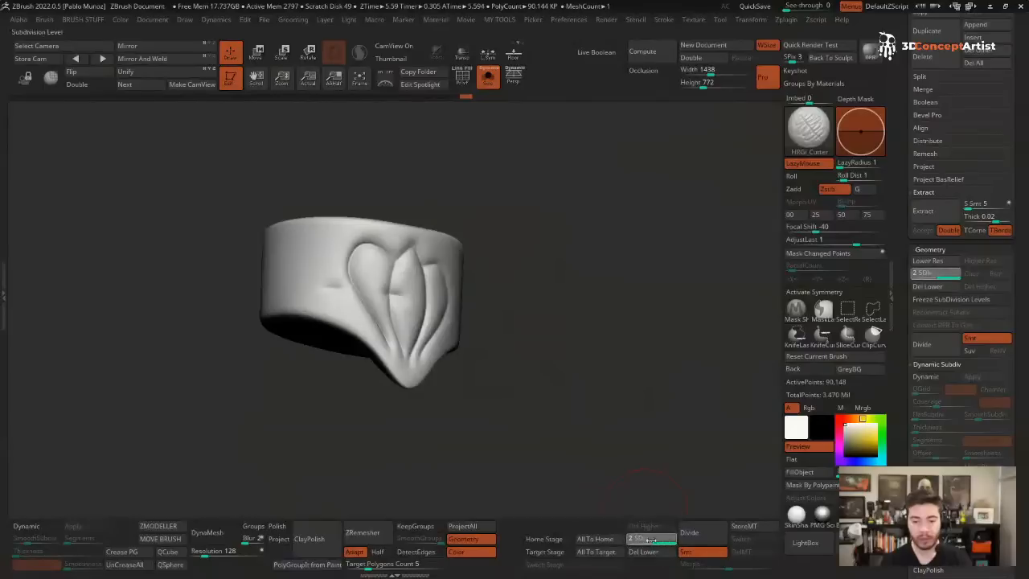
pyautogui.hotkey('shift', 'd')
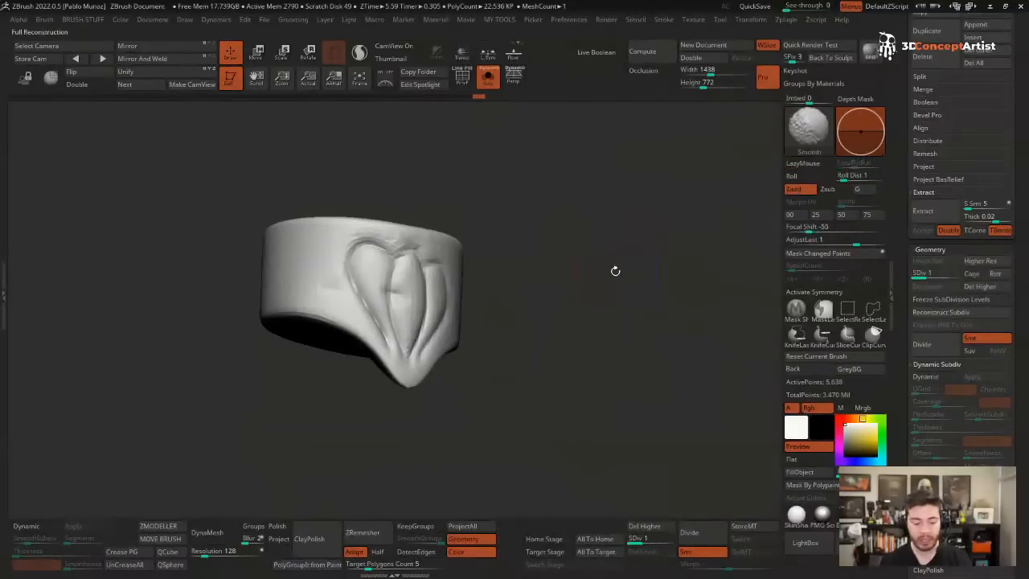
pyautogui.hotkey('shift', 'f')
pyautogui.moveTo(613, 268); pyautogui.dragTo(366, 268)
pyautogui.moveTo(493, 257); pyautogui.dragTo(530, 309)
pyautogui.press('d')
pyautogui.press('d')
pyautogui.hotkey('shift', 'f')
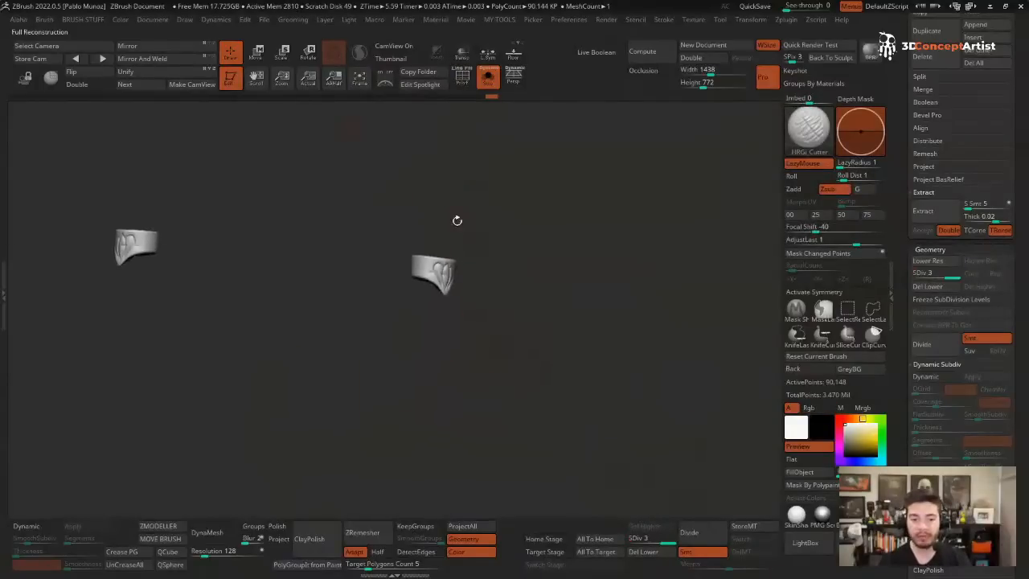
pyautogui.keyDown('alt'); pyautogui.moveTo(488, 218); pyautogui.dragTo(517, 271); pyautogui.keyUp('alt')
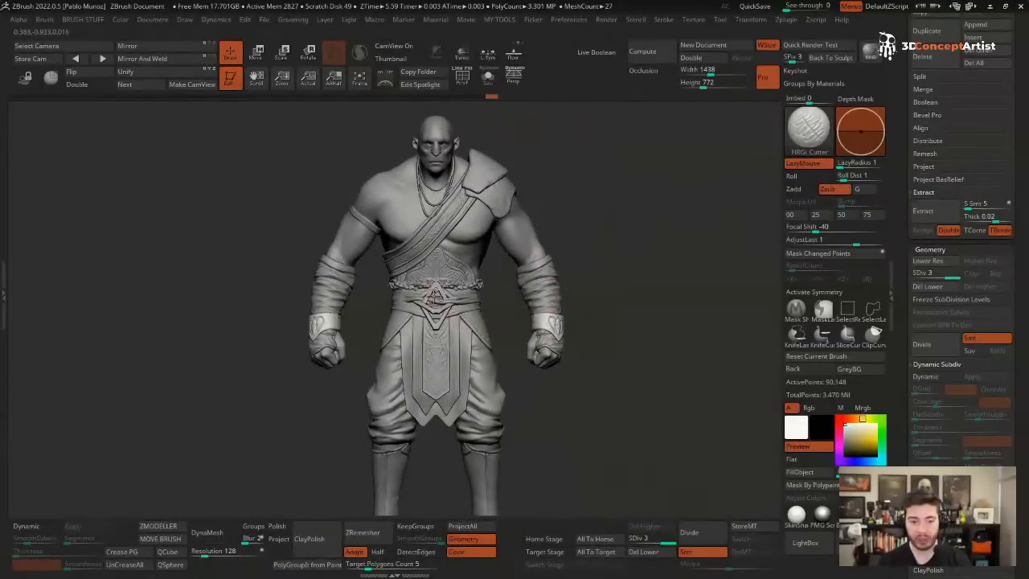
# - Examine the interlocking belt ornament on its own with its wireframe, and bring back the other subtools
pyautogui.keyDown('alt'); pyautogui.moveTo(435, 298); pyautogui.dragTo(498, 286); pyautogui.keyUp('alt')
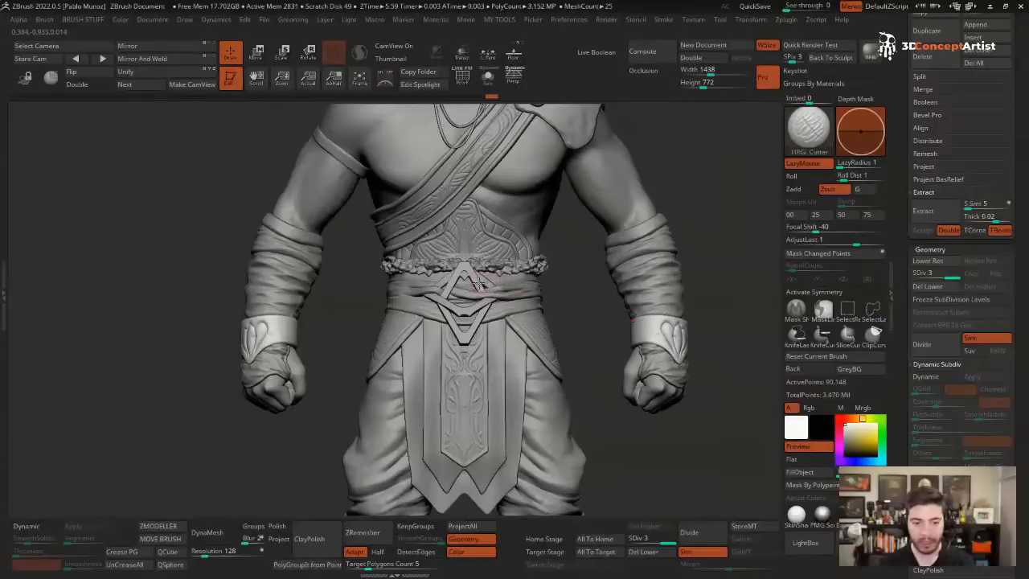
pyautogui.keyDown('alt'); pyautogui.click(478, 284); pyautogui.keyUp('alt')
pyautogui.keyDown('ctrl'); pyautogui.moveTo(478, 284); pyautogui.dragTo(489, 255, button='right'); pyautogui.keyUp('ctrl')
pyautogui.hotkey('alt', 's')
pyautogui.hotkey('alt', 's')
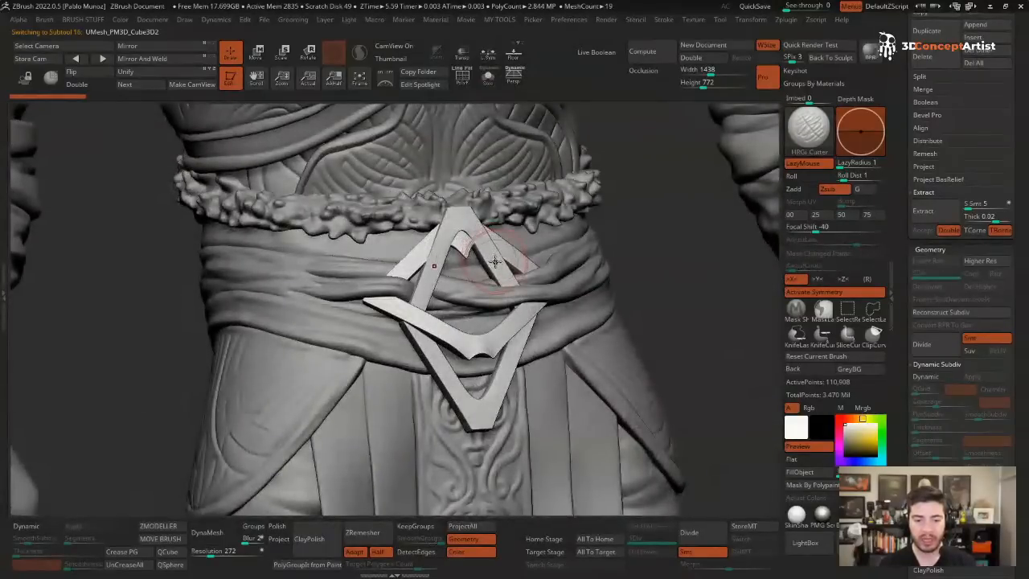
pyautogui.hotkey('alt', 's')
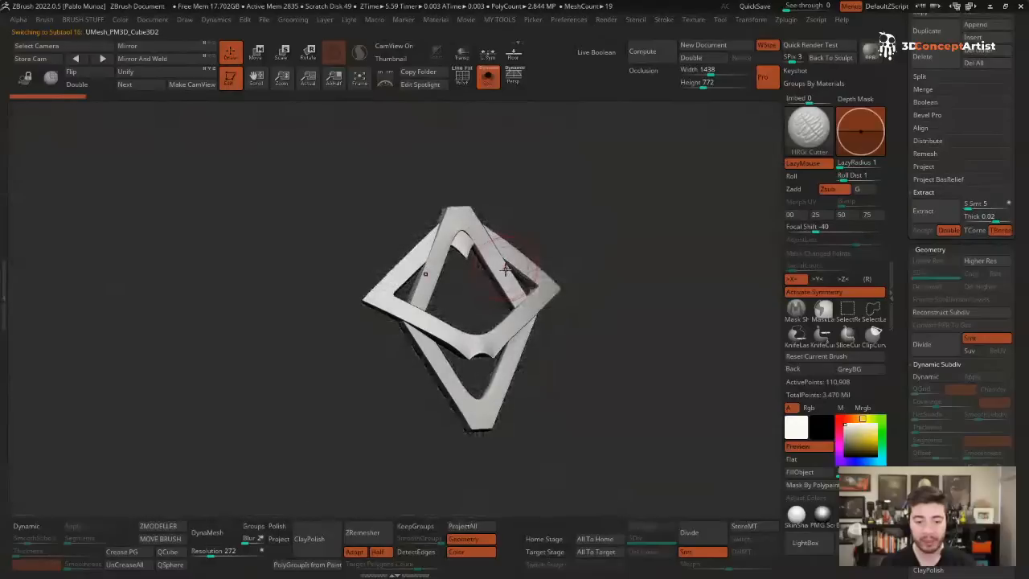
pyautogui.hotkey('shift', 'f')
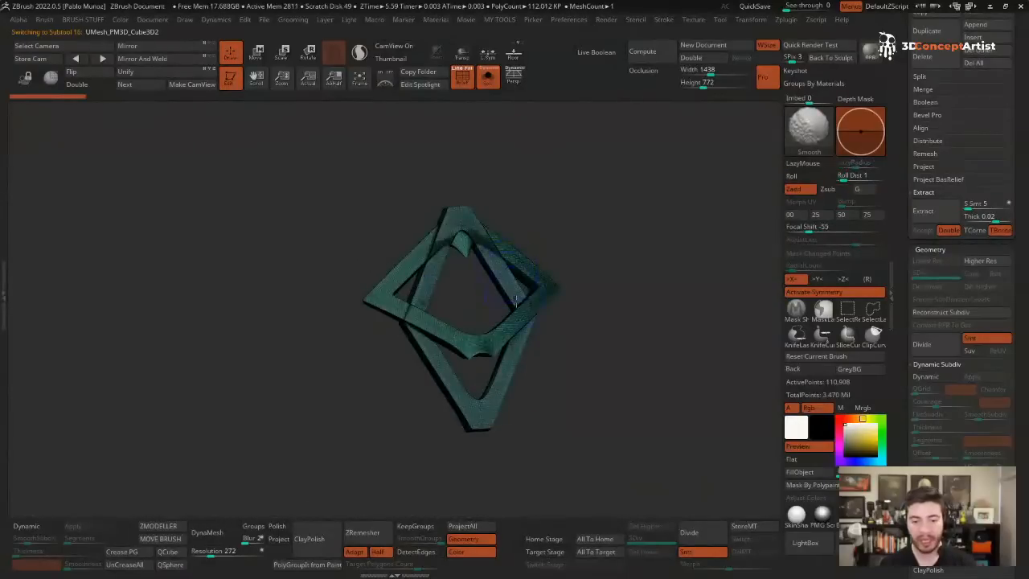
pyautogui.press('f')
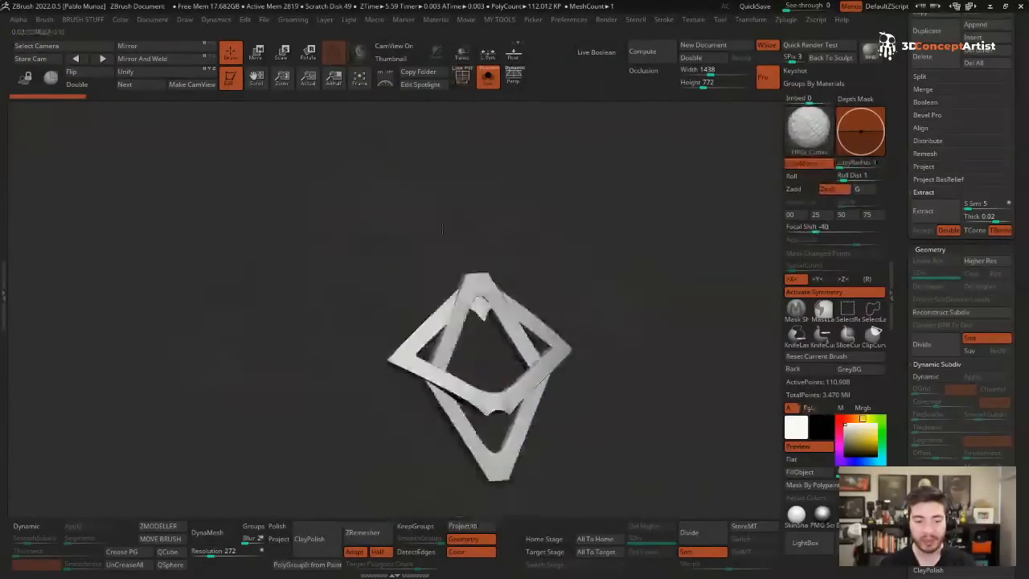
pyautogui.keyDown('ctrl'); pyautogui.moveTo(442, 230); pyautogui.dragTo(498, 313, button='right'); pyautogui.keyUp('ctrl')
pyautogui.hotkey('alt', 's')
# - Load the Cube3D primitive as a new tool, convert it to a PolyMesh3D and set the colour to white
pyautogui.moveTo(670, 206)
pyautogui.keyDown('alt'); pyautogui.mouseDown(button='right')
pyautogui.moveTo(568, 255)
pyautogui.moveTo(611, 241)
pyautogui.mouseUp(button='right'); pyautogui.keyUp('alt')
pyautogui.moveTo(907, 98); pyautogui.dragTo(924, 266)
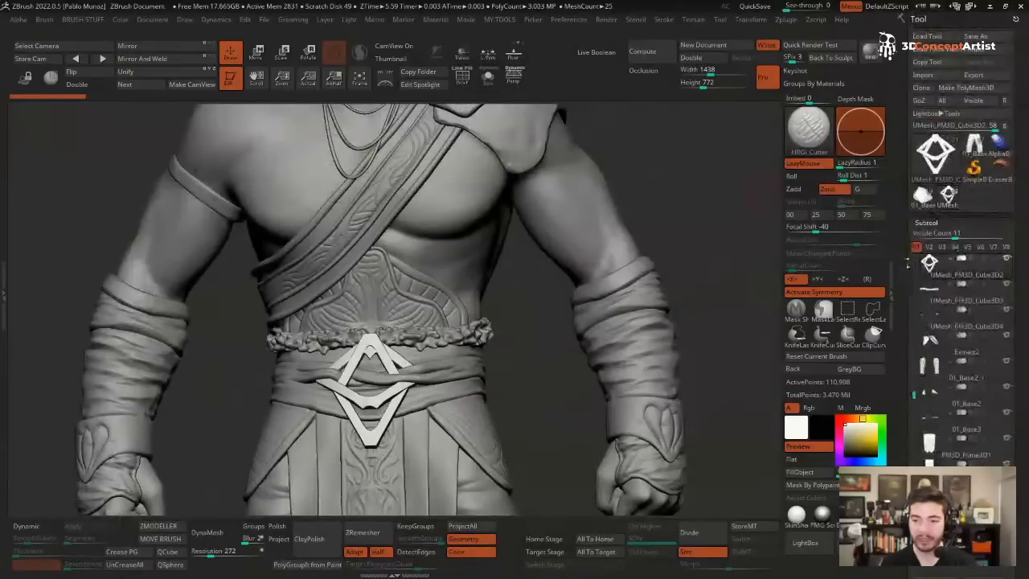
pyautogui.click(932, 161)
pyautogui.click(461, 205)
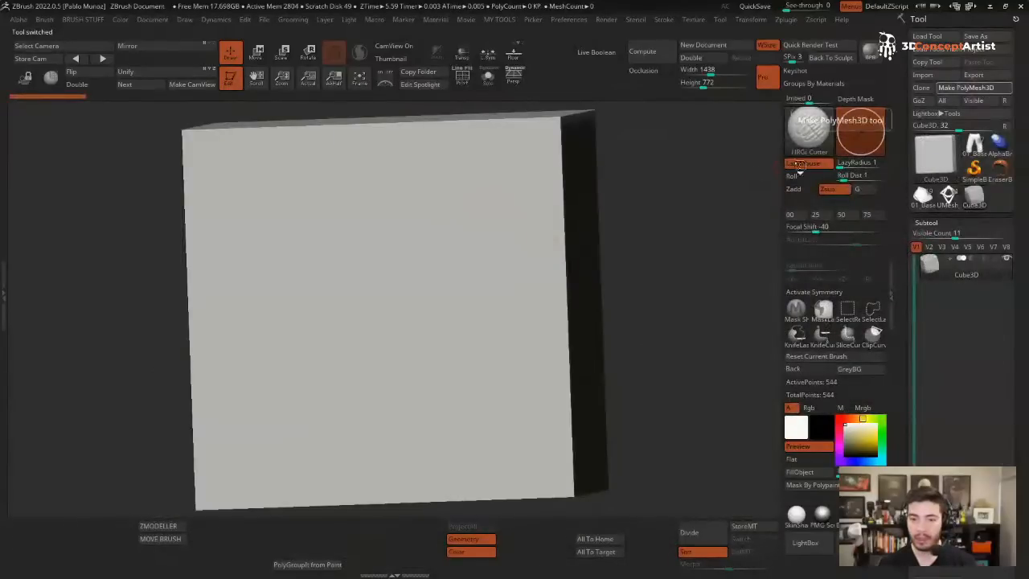
pyautogui.click(976, 88)
pyautogui.press('space')
pyautogui.click(691, 224)
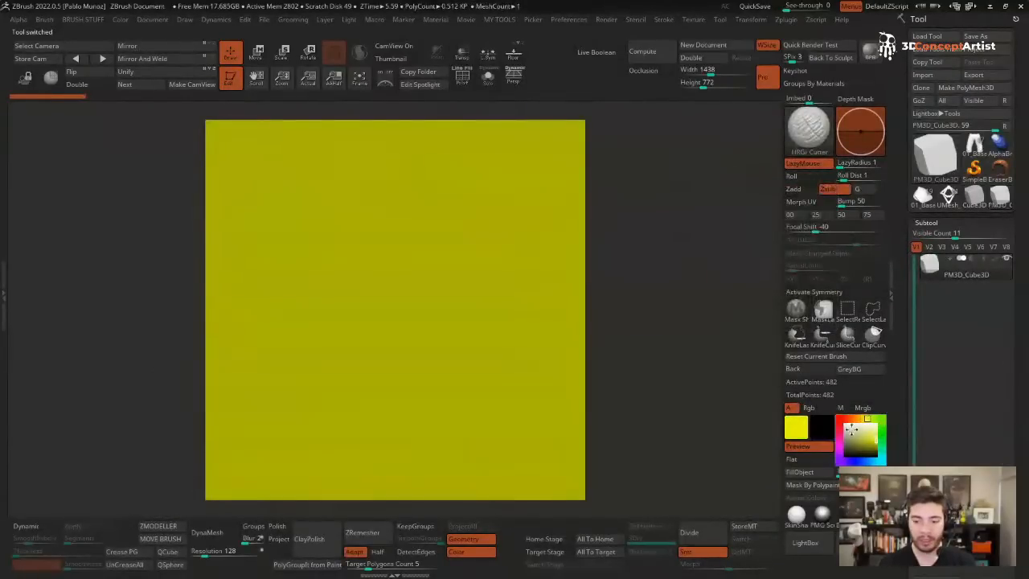
pyautogui.click(844, 425)
# - Rotate the cube 45° so it stands on its corner and scale its depth down into a thin plate
pyautogui.keyDown('alt'); pyautogui.moveTo(716, 363); pyautogui.dragTo(507, 215); pyautogui.keyUp('alt')
pyautogui.press('e')
pyautogui.moveTo(420, 259); pyautogui.dragTo(457, 297)
pyautogui.keyDown('shift'); pyautogui.moveTo(540, 197); pyautogui.dragTo(594, 192); pyautogui.keyUp('shift')
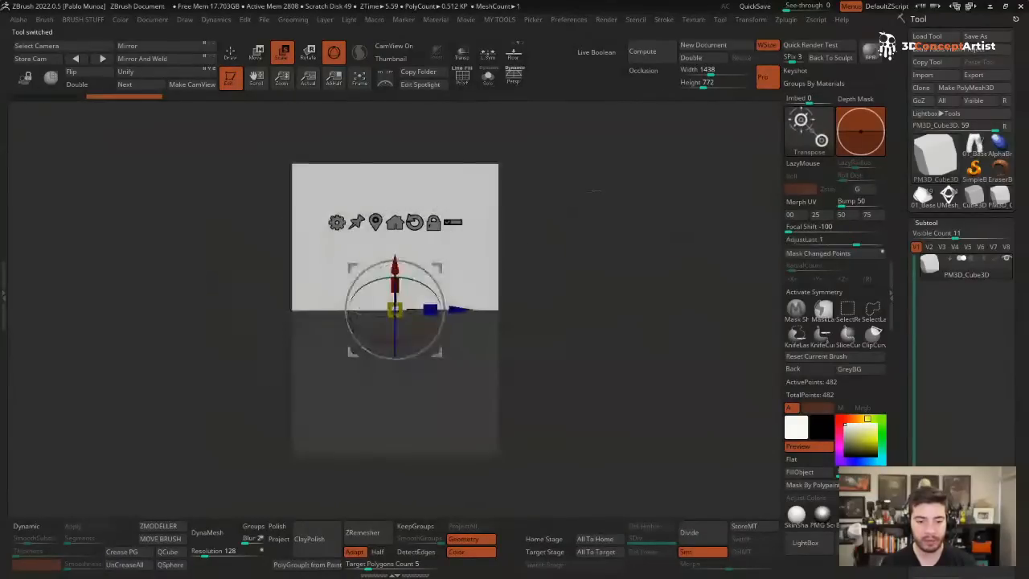
pyautogui.moveTo(430, 309); pyautogui.dragTo(658, 174)
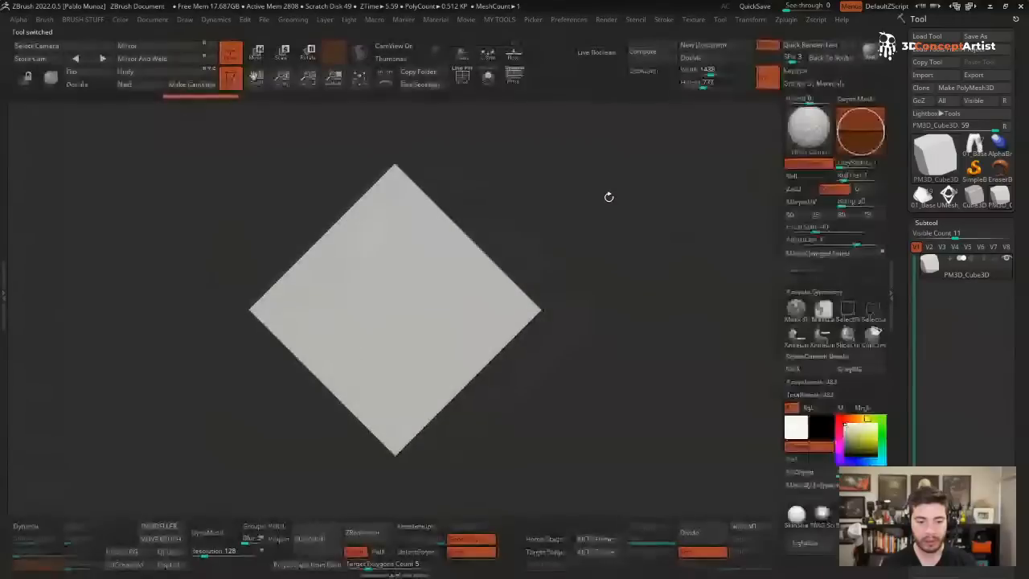
# - Narrow the rotated plate into an upright diamond that is taller than it is wide
pyautogui.press('w')
pyautogui.click(414, 222)
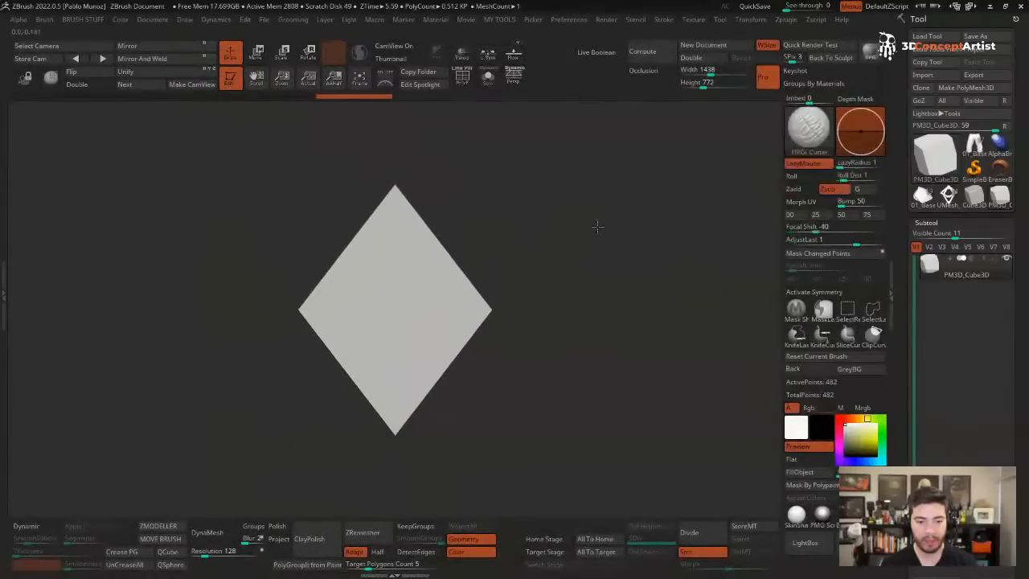
pyautogui.moveTo(597, 227); pyautogui.dragTo(659, 233)
# - Duplicate the diamond plate and stretch the copy in depth so it extends through both sides of the original
pyautogui.scroll(-5, 957, 321)
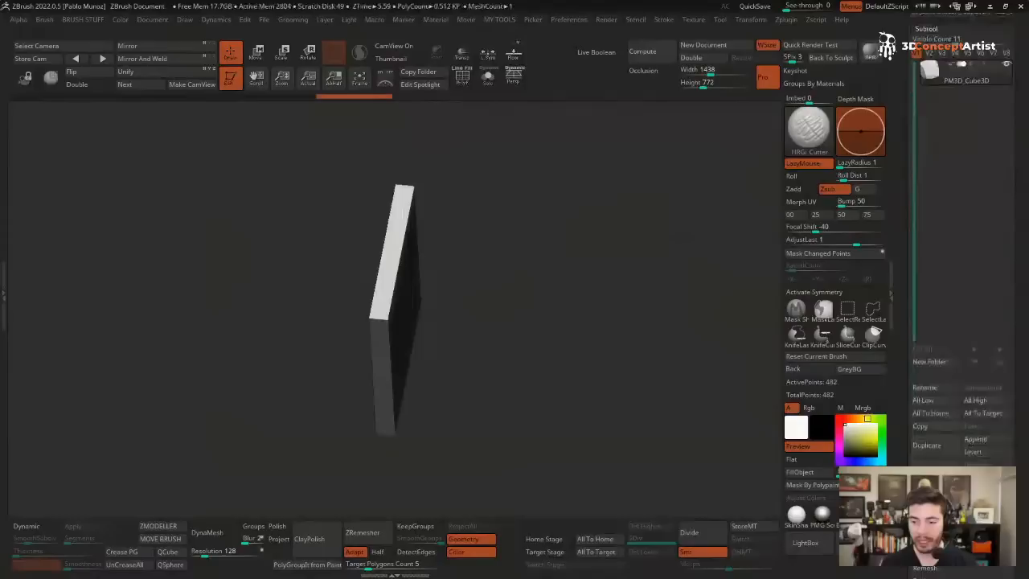
pyautogui.click(932, 446)
pyautogui.scroll(5, 943, 401)
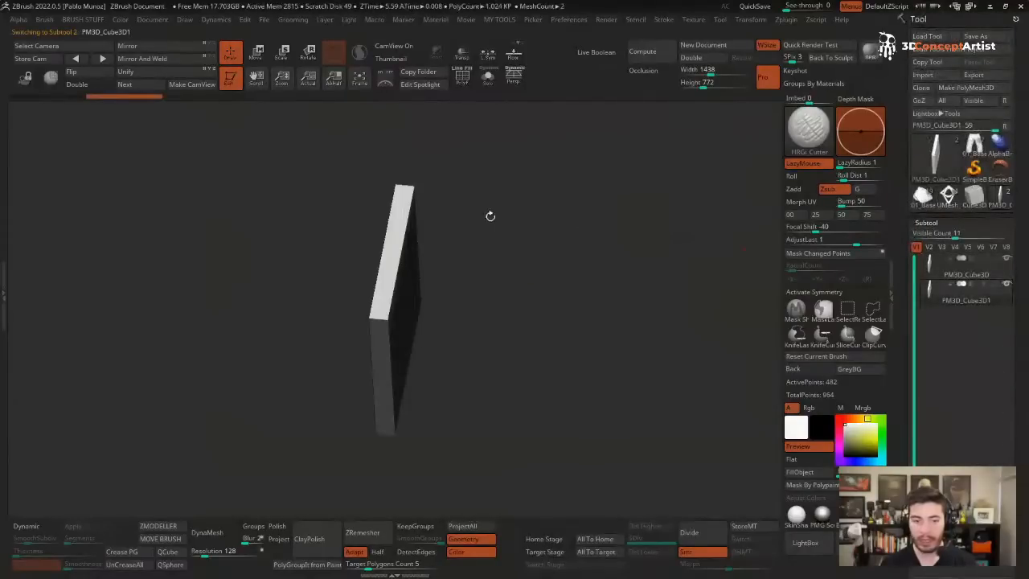
pyautogui.press('e')
pyautogui.moveTo(430, 313); pyautogui.dragTo(604, 79)
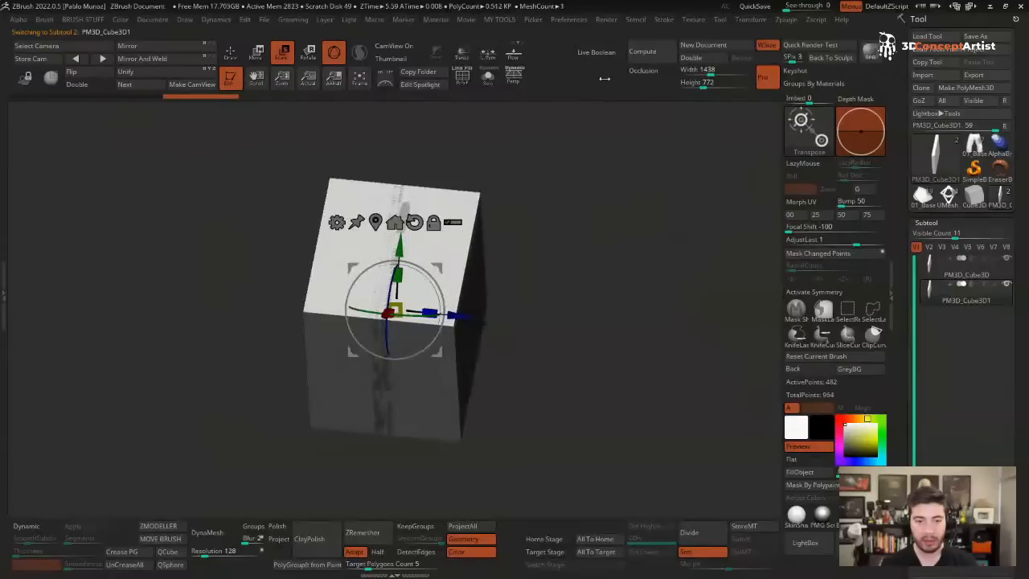
# - Enable Live Boolean rendering and set the stretched duplicate diamond to subtract from the thin plate
pyautogui.click(601, 51)
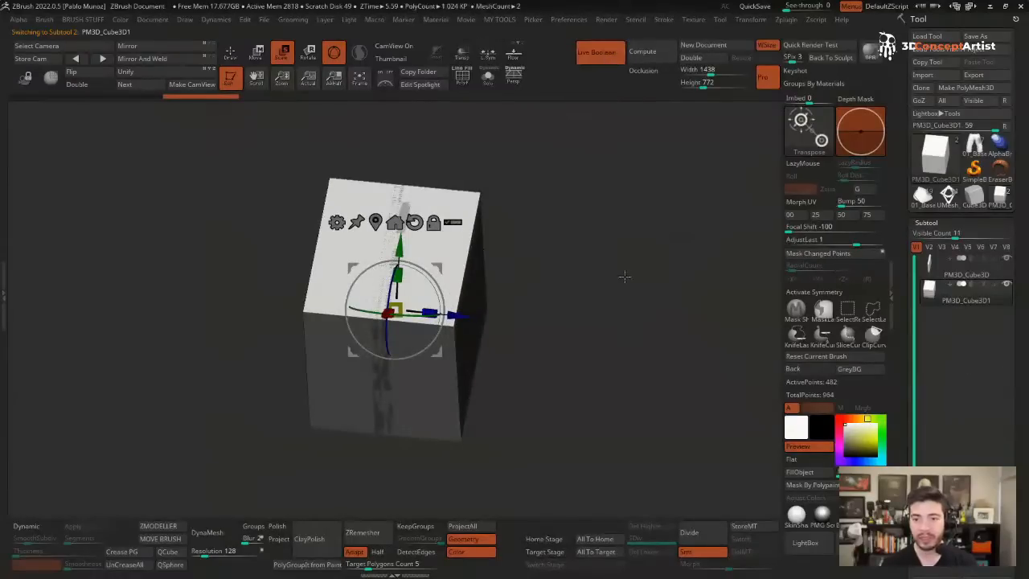
pyautogui.moveTo(624, 277); pyautogui.dragTo(632, 221)
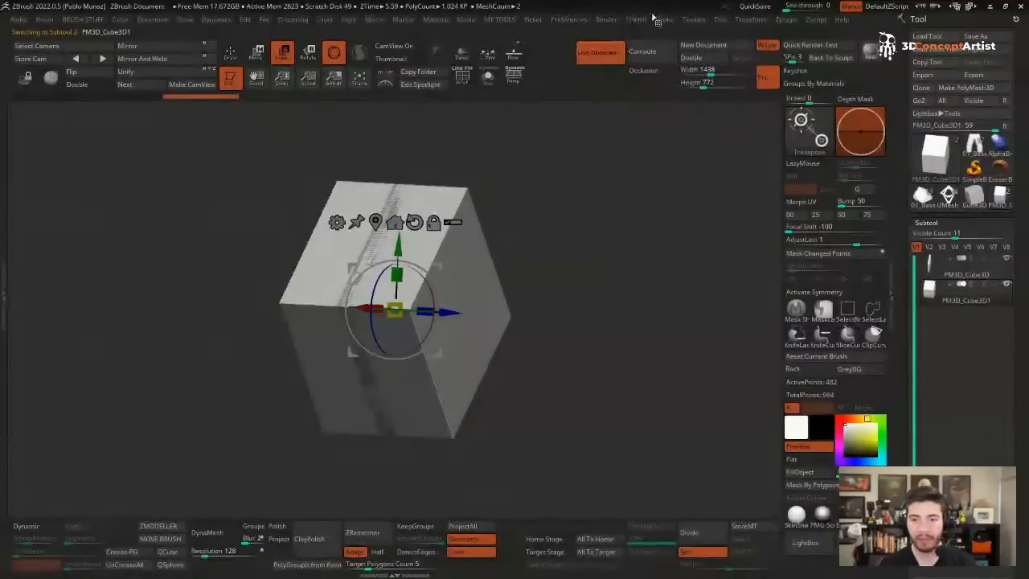
pyautogui.click(604, 22)
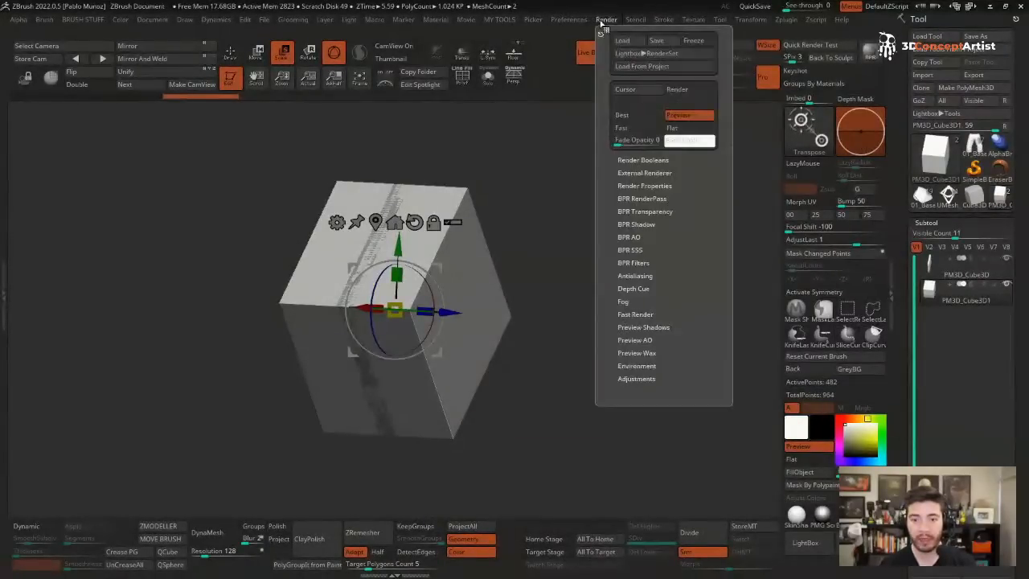
pyautogui.click(642, 160)
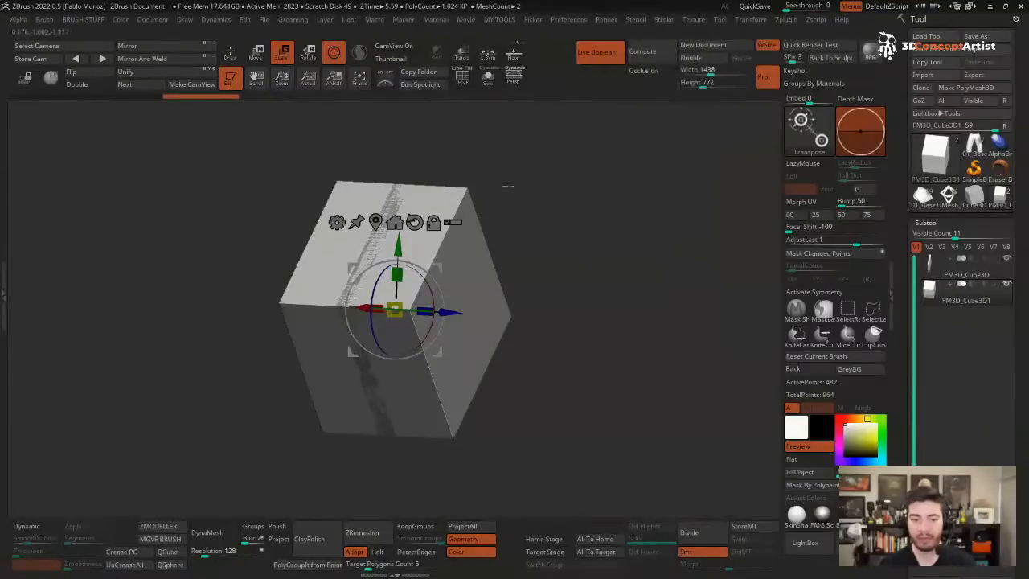
pyautogui.moveTo(975, 291)
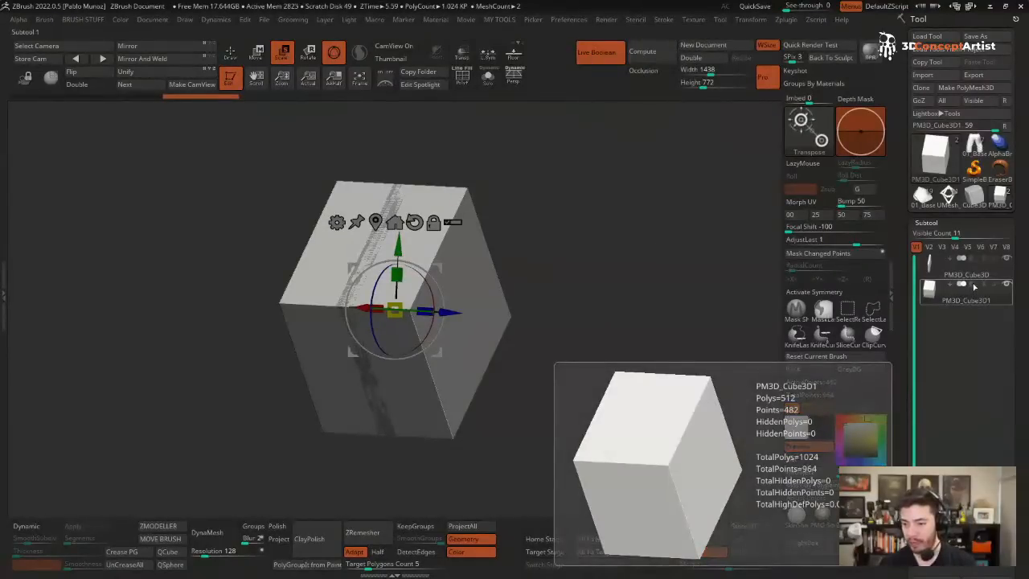
pyautogui.click(973, 286)
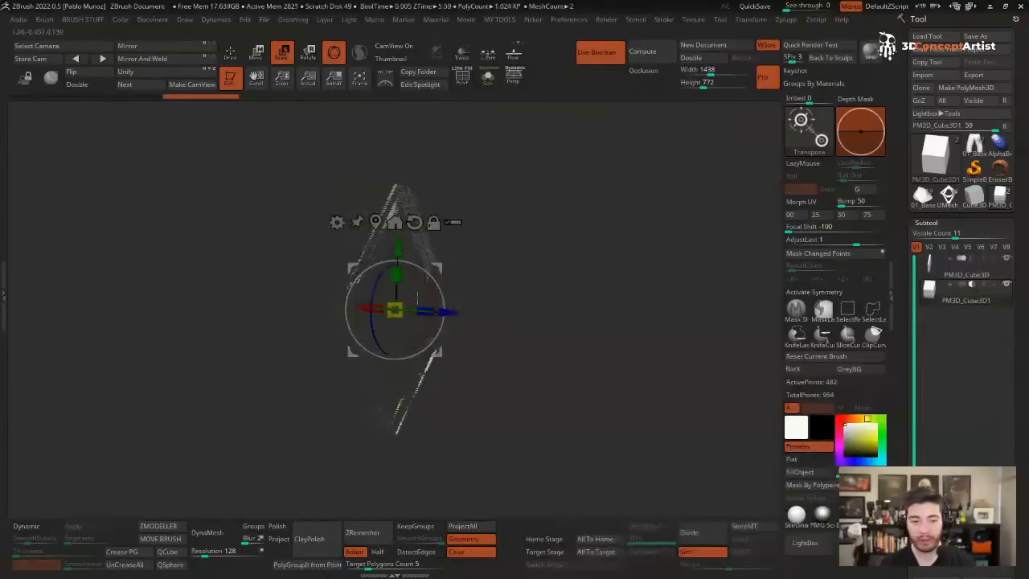
# - Scale the subtracting diamond down uniformly so the plate is cut into an even diamond-shaped frame
pyautogui.moveTo(402, 303); pyautogui.dragTo(386, 320)
pyautogui.keyDown('shift'); pyautogui.moveTo(531, 237); pyautogui.dragTo(497, 237); pyautogui.keyUp('shift')
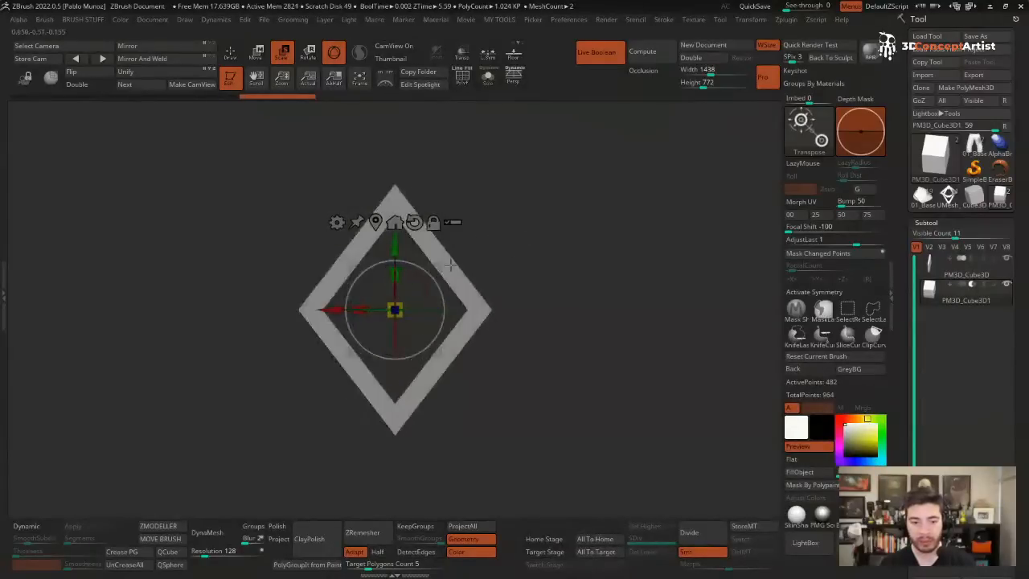
pyautogui.moveTo(403, 302)
pyautogui.mouseDown()
pyautogui.moveTo(392, 314)
pyautogui.moveTo(405, 306)
pyautogui.mouseUp()
pyautogui.press('q')
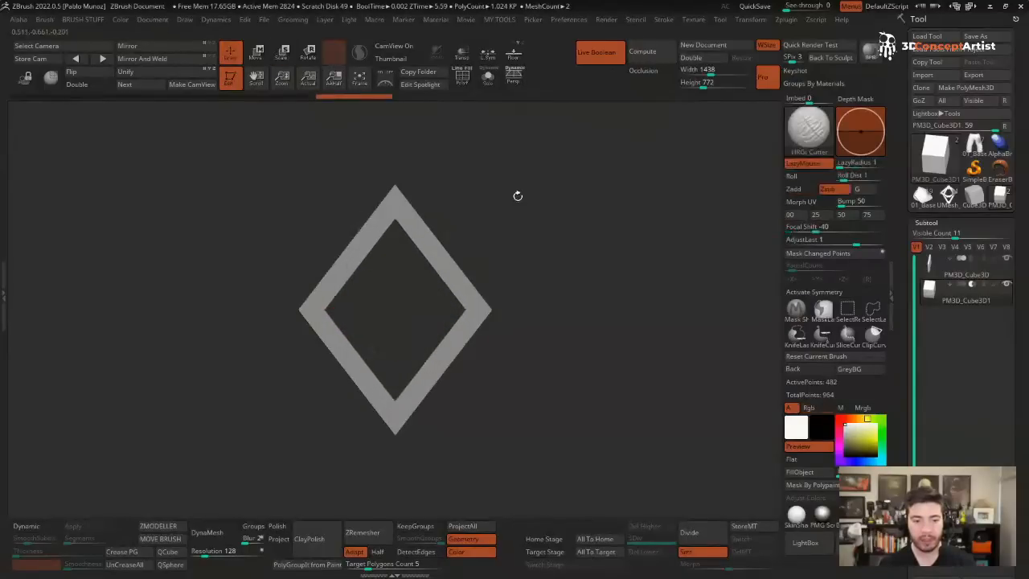
pyautogui.moveTo(516, 196)
pyautogui.mouseDown()
pyautogui.moveTo(561, 210)
pyautogui.moveTo(501, 241)
pyautogui.mouseUp()
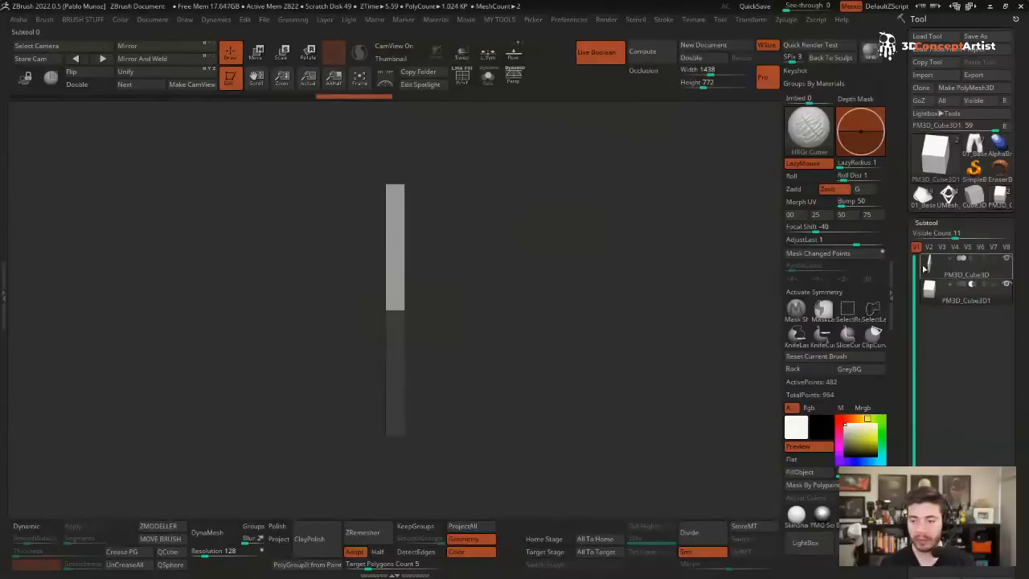
# - Make a Boolean mesh from the two subtools, load it as the active tool and check its wireframe
pyautogui.moveTo(911, 321); pyautogui.dragTo(911, 20)
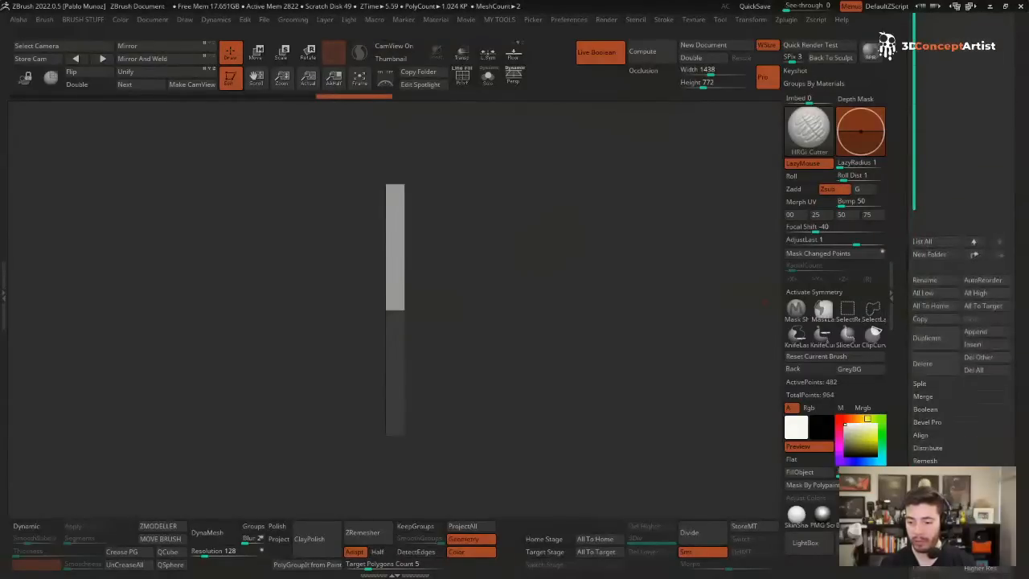
pyautogui.click(931, 409)
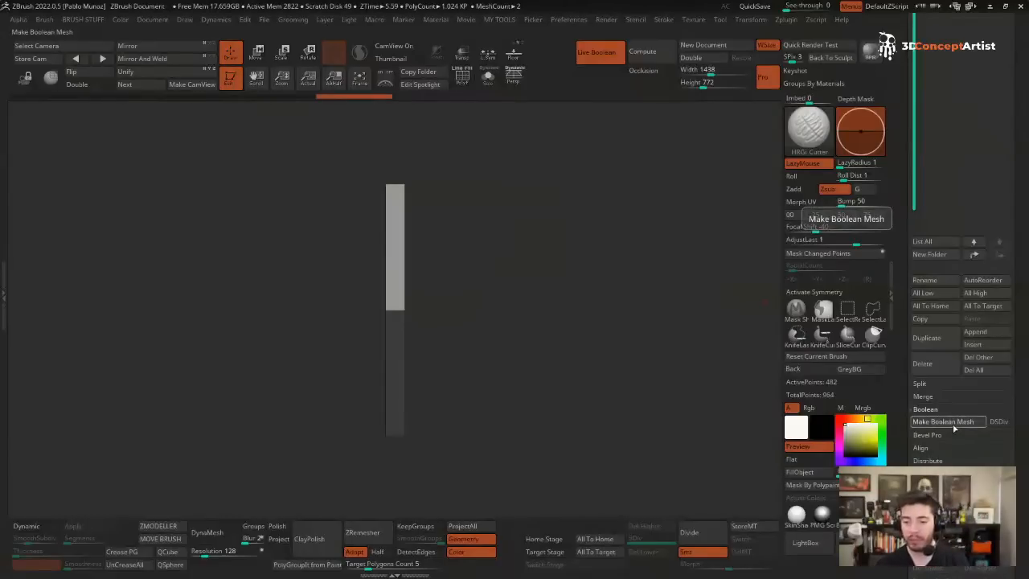
pyautogui.click(953, 427)
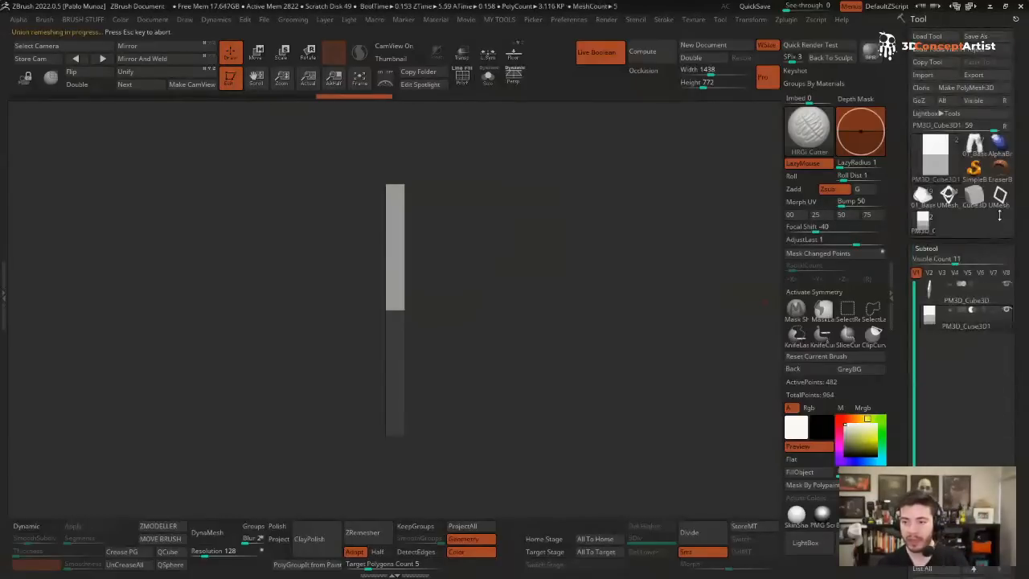
pyautogui.click(999, 200)
pyautogui.hotkey('shift', 'f')
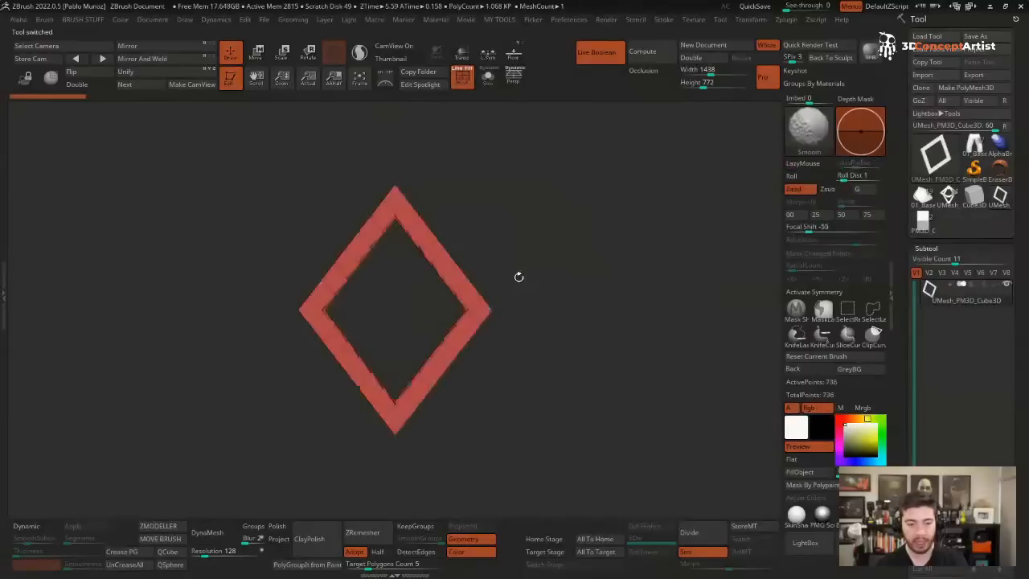
pyautogui.moveTo(518, 277); pyautogui.dragTo(415, 292)
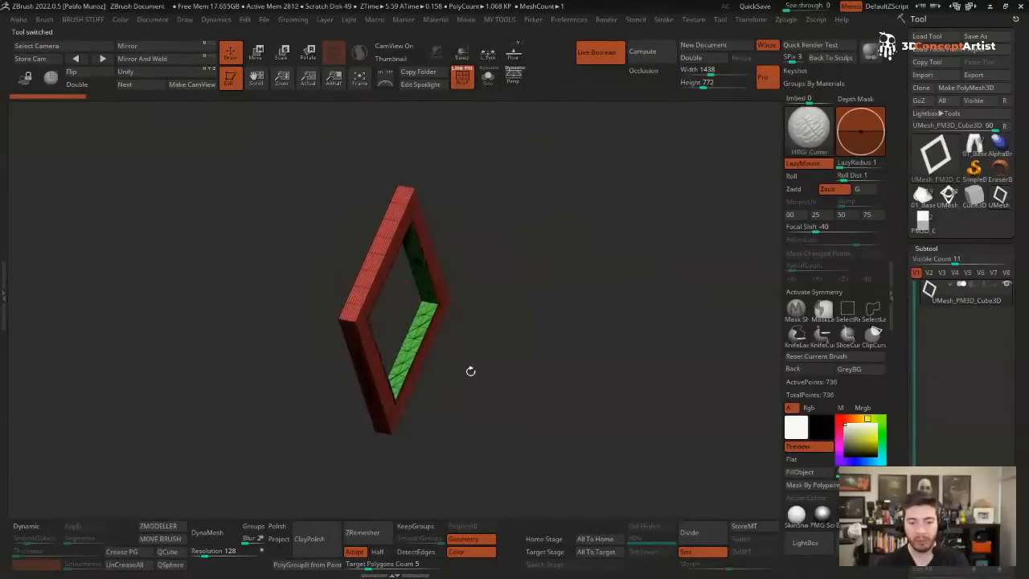
pyautogui.moveTo(496, 243); pyautogui.dragTo(523, 248)
# - Remesh the diamond frame with DynaMesh at resolution 128
pyautogui.click(212, 530)
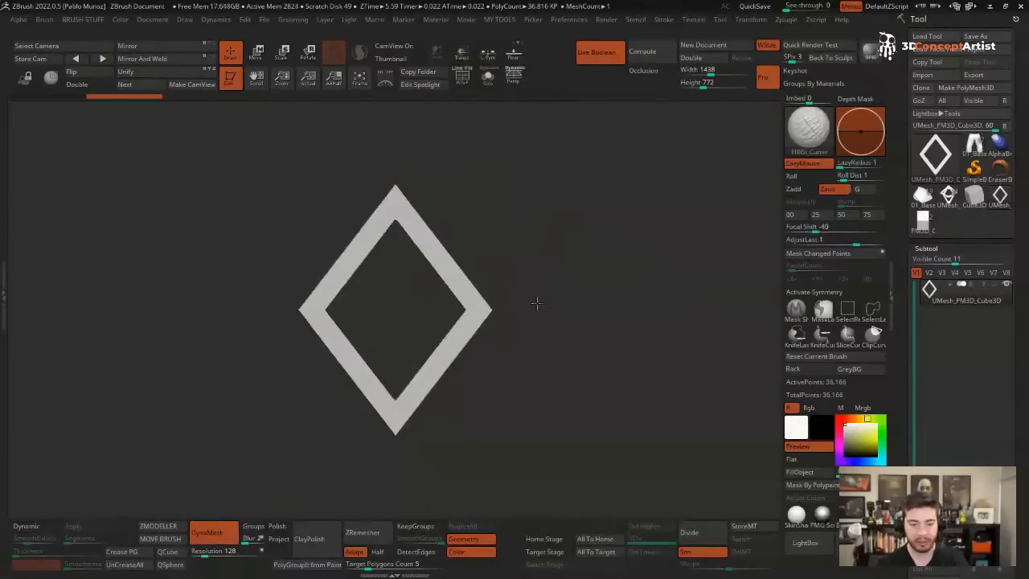
pyautogui.moveTo(537, 301); pyautogui.dragTo(572, 279)
pyautogui.hotkey('shift', 'f')
# - Polish the diamond frame with ClayPolish and check its edges and corners from the front and side
pyautogui.press('2')
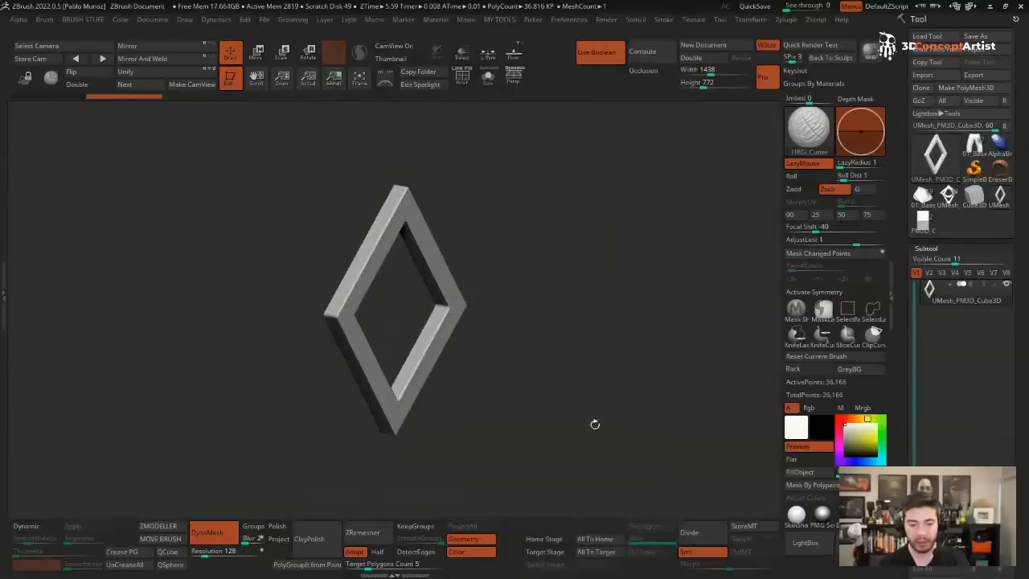
pyautogui.moveTo(594, 423); pyautogui.dragTo(576, 363)
pyautogui.press('2')
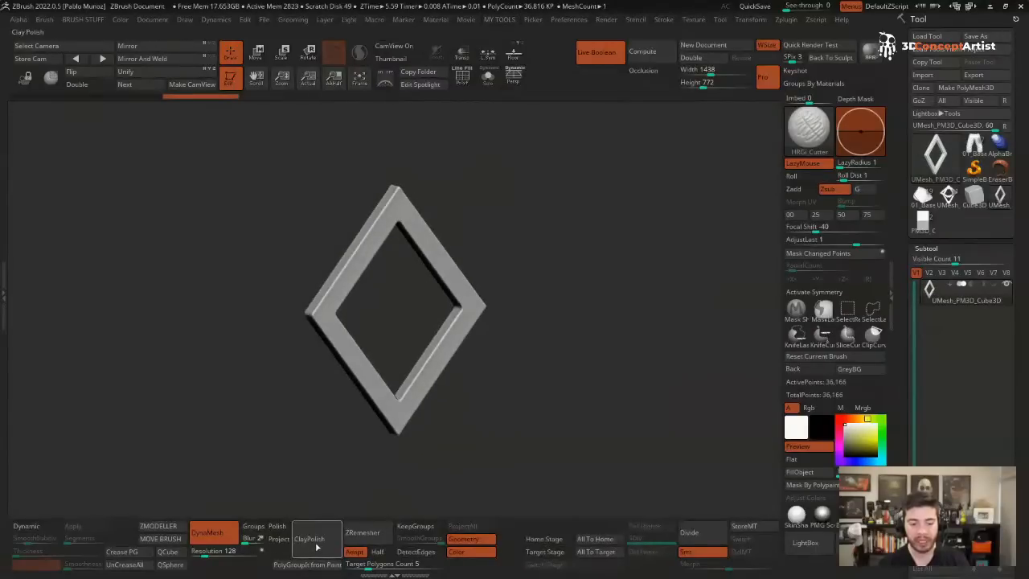
pyautogui.keyDown('alt'); pyautogui.moveTo(342, 177); pyautogui.dragTo(406, 220); pyautogui.keyUp('alt')
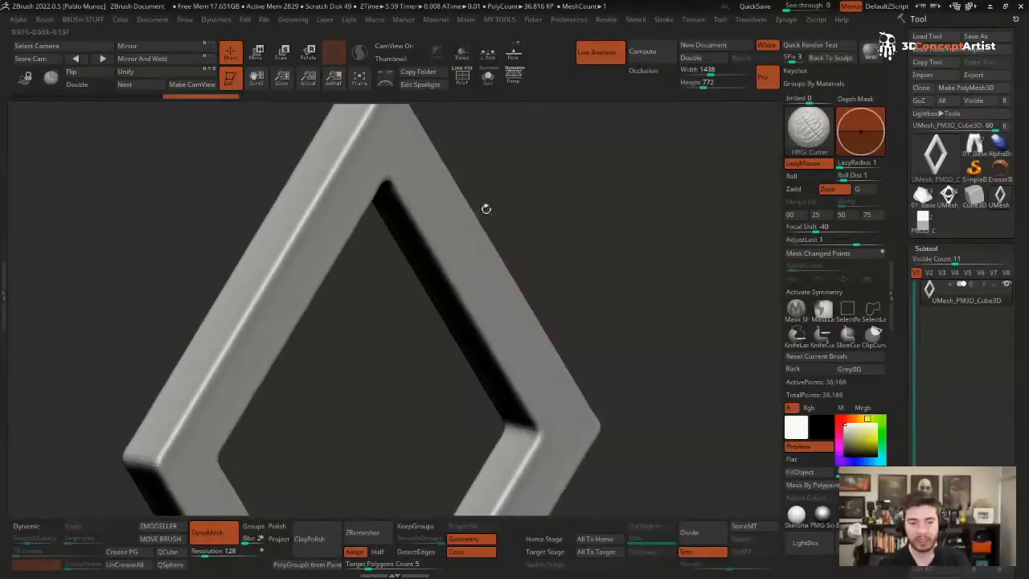
pyautogui.keyDown('ctrl'); pyautogui.moveTo(464, 264); pyautogui.dragTo(466, 327, button='right'); pyautogui.keyUp('ctrl')
pyautogui.keyDown('alt'); pyautogui.moveTo(439, 441); pyautogui.dragTo(437, 374, button='right'); pyautogui.keyUp('alt')
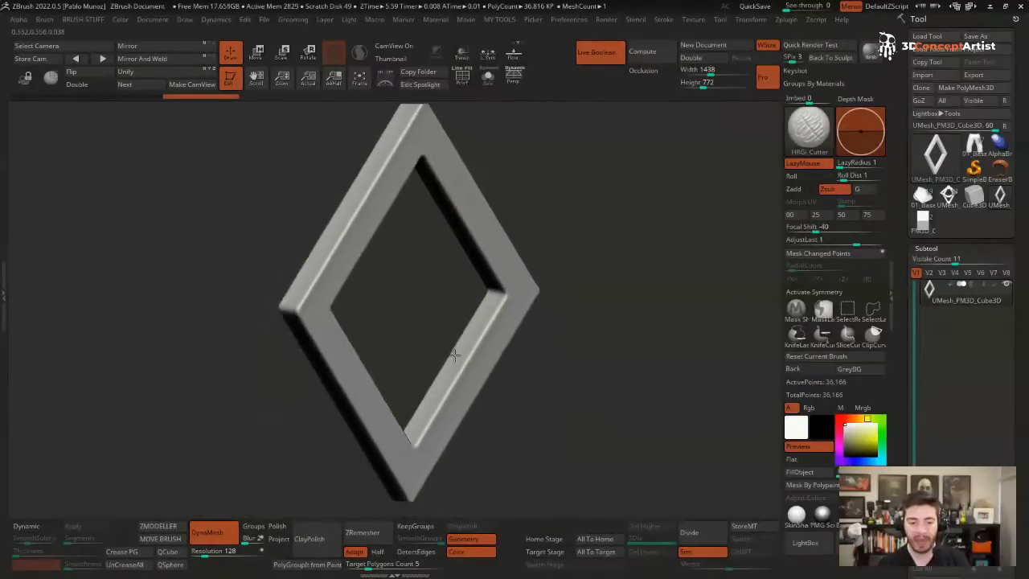
pyautogui.click(321, 538)
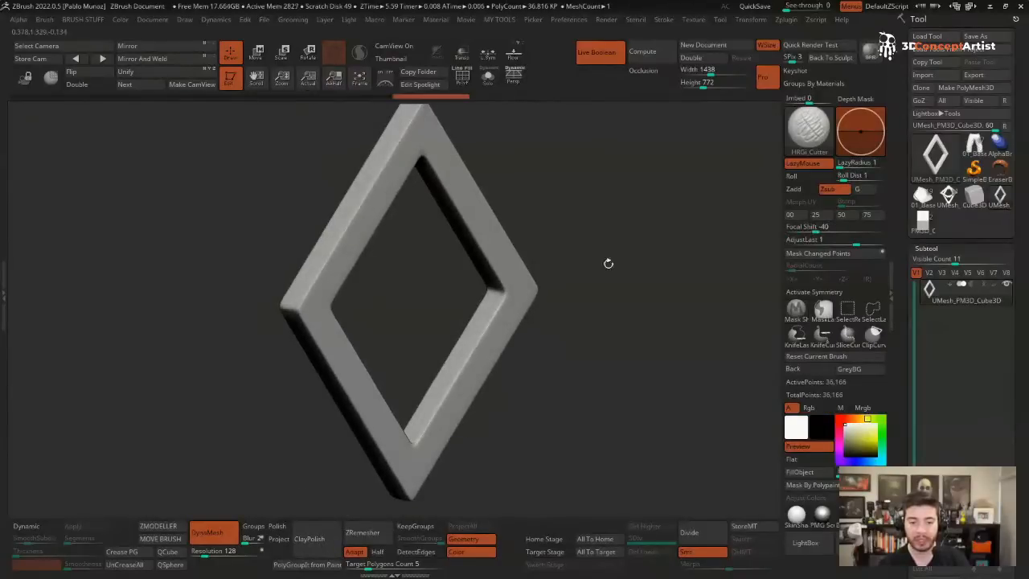
pyautogui.keyDown('shift'); pyautogui.moveTo(608, 263); pyautogui.dragTo(586, 264); pyautogui.keyUp('shift')
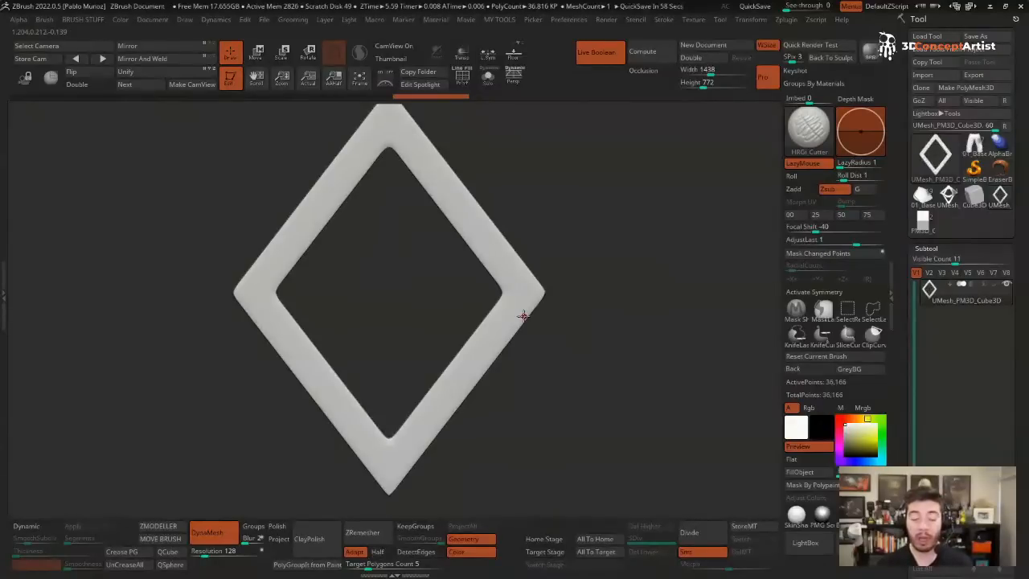
pyautogui.moveTo(523, 315); pyautogui.dragTo(482, 299)
pyautogui.keyDown('ctrl'); pyautogui.moveTo(482, 299); pyautogui.dragTo(491, 334, button='right'); pyautogui.keyUp('ctrl')
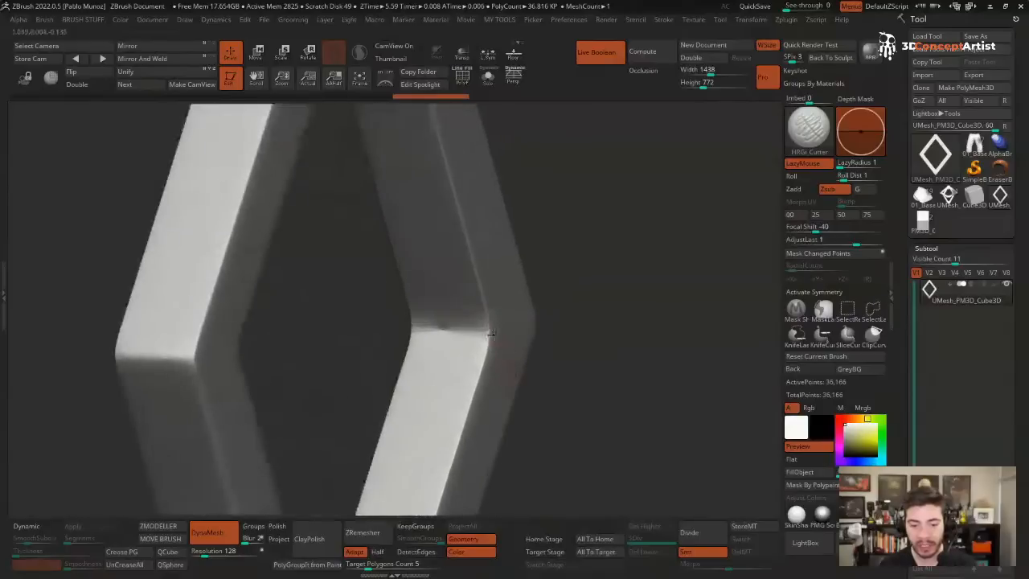
pyautogui.keyDown('ctrl'); pyautogui.moveTo(586, 351); pyautogui.dragTo(519, 284, button='right'); pyautogui.keyUp('ctrl')
pyautogui.keyDown('shift'); pyautogui.moveTo(521, 283); pyautogui.dragTo(502, 291); pyautogui.keyUp('shift')
pyautogui.keyDown('ctrl'); pyautogui.moveTo(544, 299); pyautogui.dragTo(518, 270, button='right'); pyautogui.keyUp('ctrl')
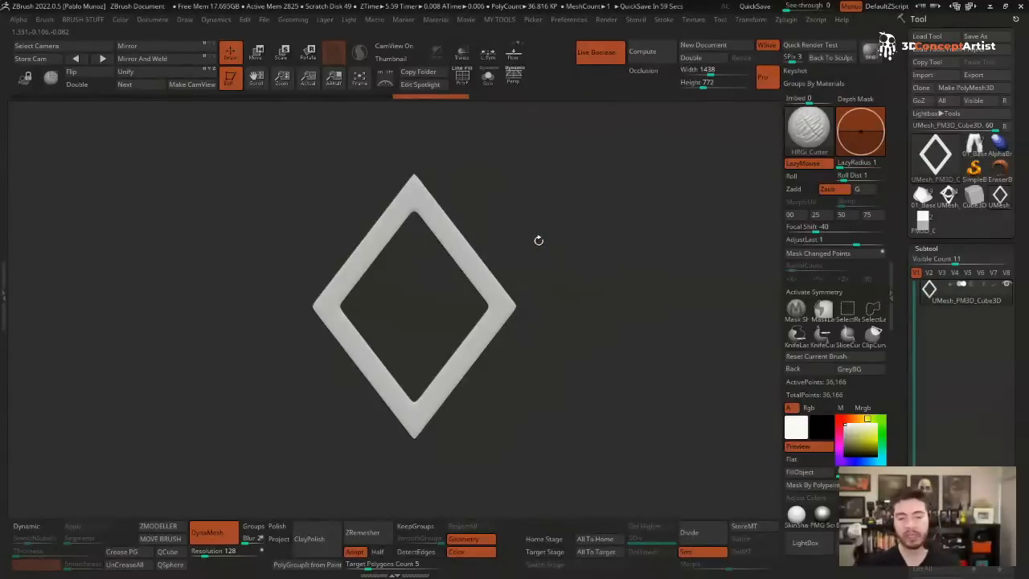
# - Turn off Live Boolean and start the Bend Arc deformer on the diamond frame
pyautogui.keyDown('alt'); pyautogui.moveTo(547, 148); pyautogui.dragTo(568, 150); pyautogui.keyUp('alt')
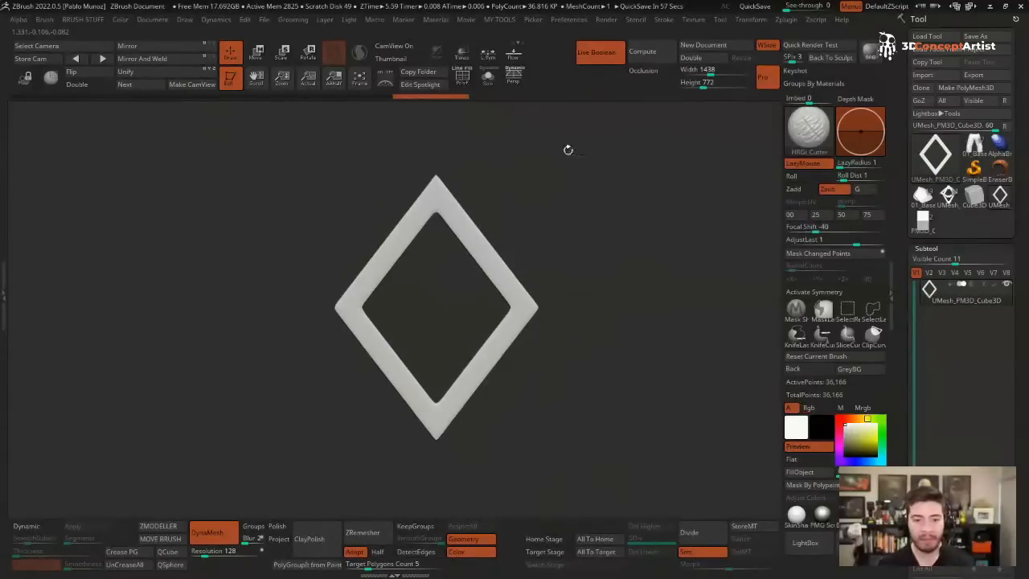
pyautogui.click(597, 60)
pyautogui.moveTo(547, 188); pyautogui.dragTo(574, 188)
pyautogui.press('w')
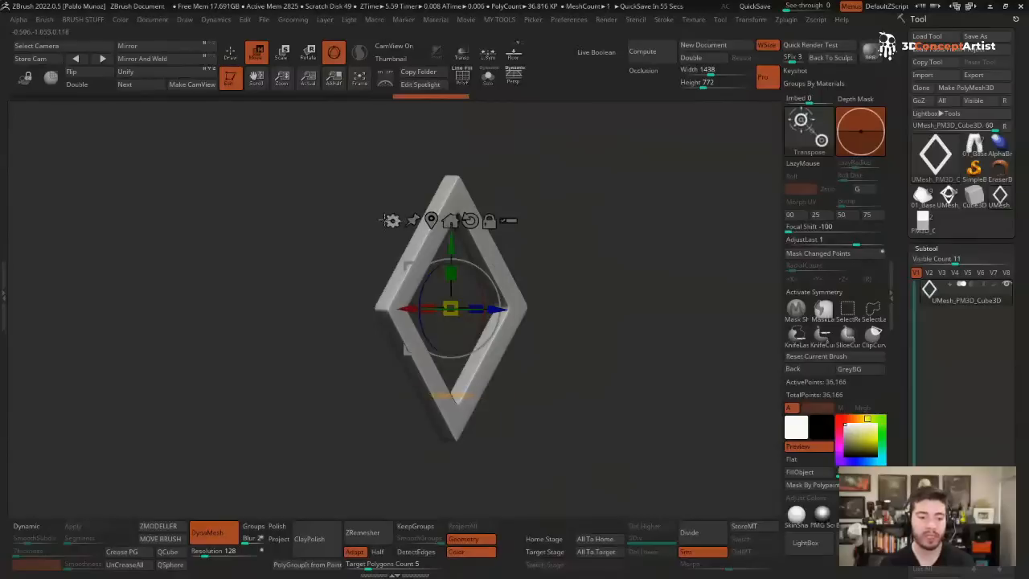
pyautogui.click(392, 220)
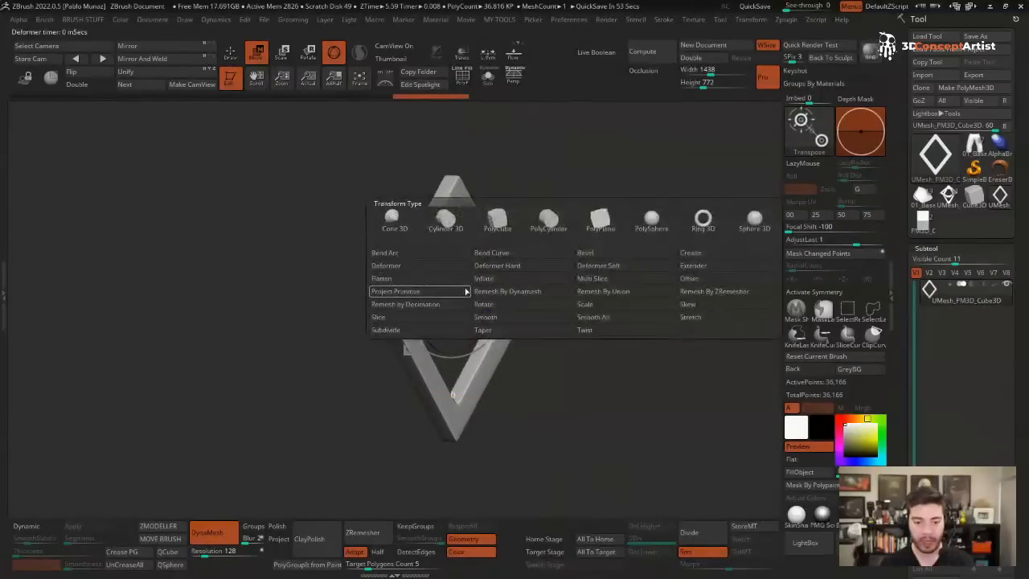
pyautogui.click(406, 253)
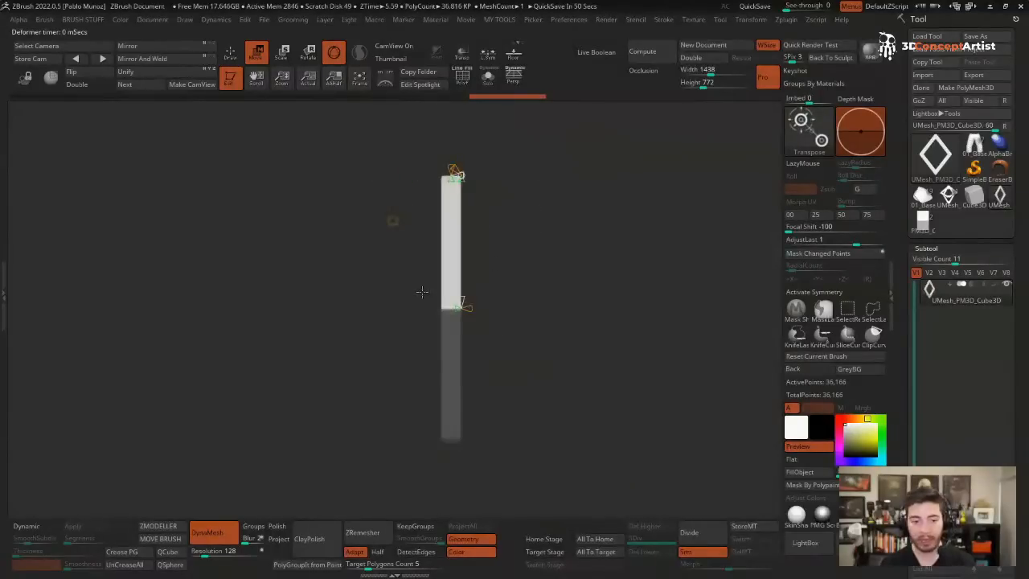
# - Bend the diamond frame into a gentle arc along both its height and its width, and accept the deformation
pyautogui.moveTo(455, 306); pyautogui.dragTo(522, 254)
pyautogui.moveTo(619, 223); pyautogui.dragTo(623, 310)
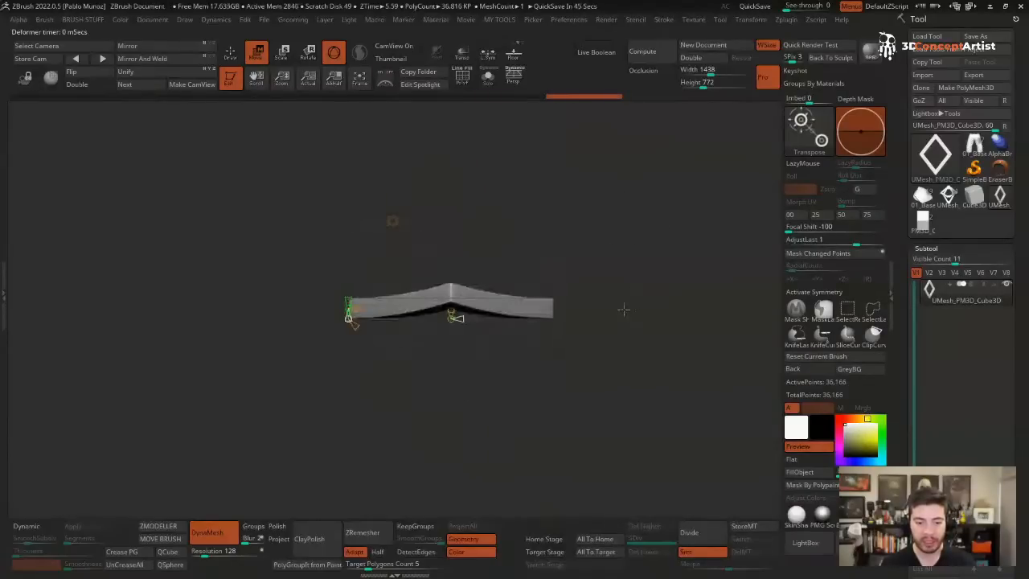
pyautogui.moveTo(451, 310); pyautogui.dragTo(454, 287)
pyautogui.keyDown('shift'); pyautogui.moveTo(540, 377); pyautogui.dragTo(538, 322); pyautogui.keyUp('shift')
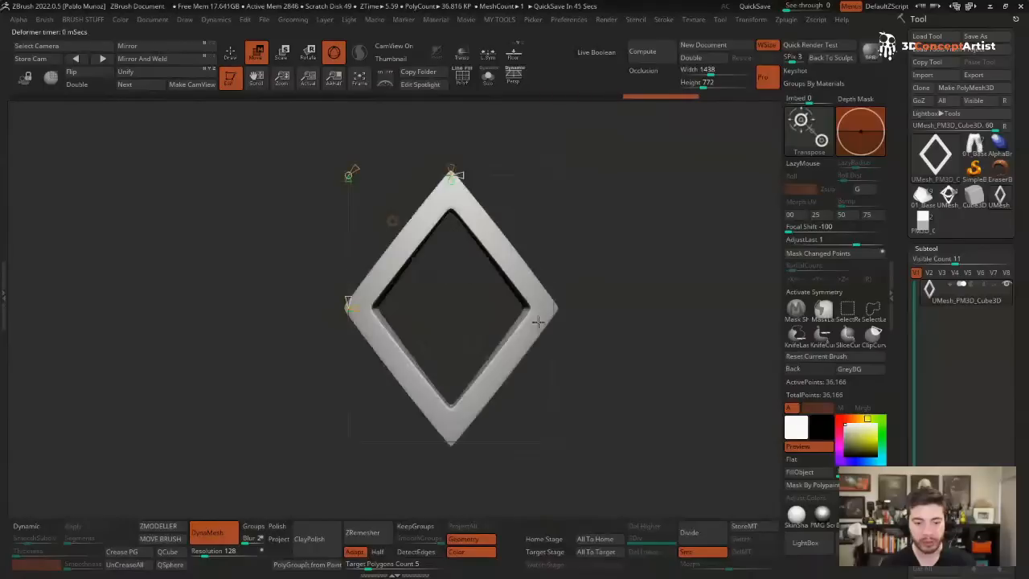
pyautogui.moveTo(465, 210); pyautogui.dragTo(570, 221)
pyautogui.click(392, 220)
pyautogui.click(566, 221)
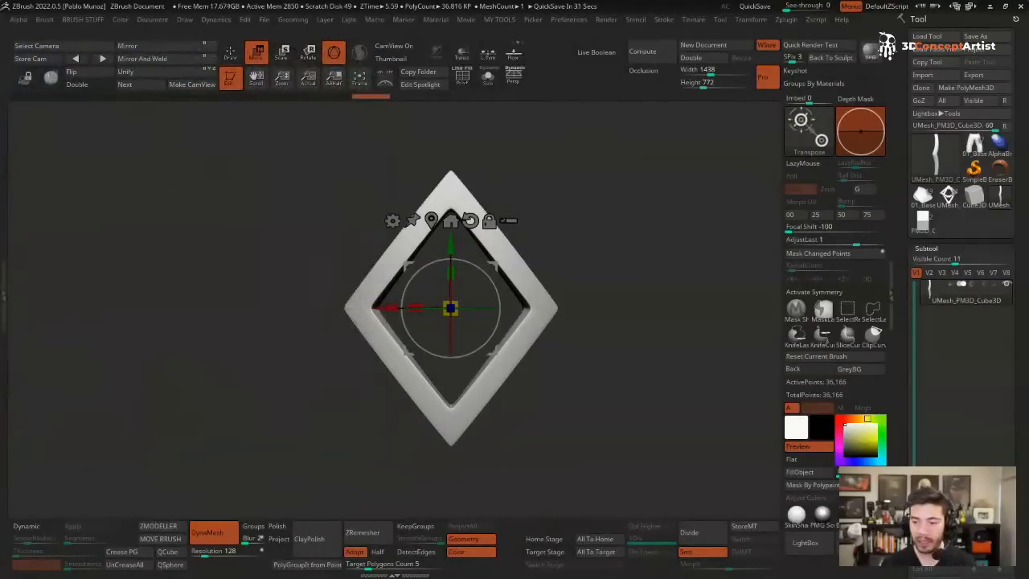
# - Duplicate the curved diamond frame, rotate the copy 90° to lie wide, and raise it over the original's upper half
pyautogui.scroll(-5, 918, 345)
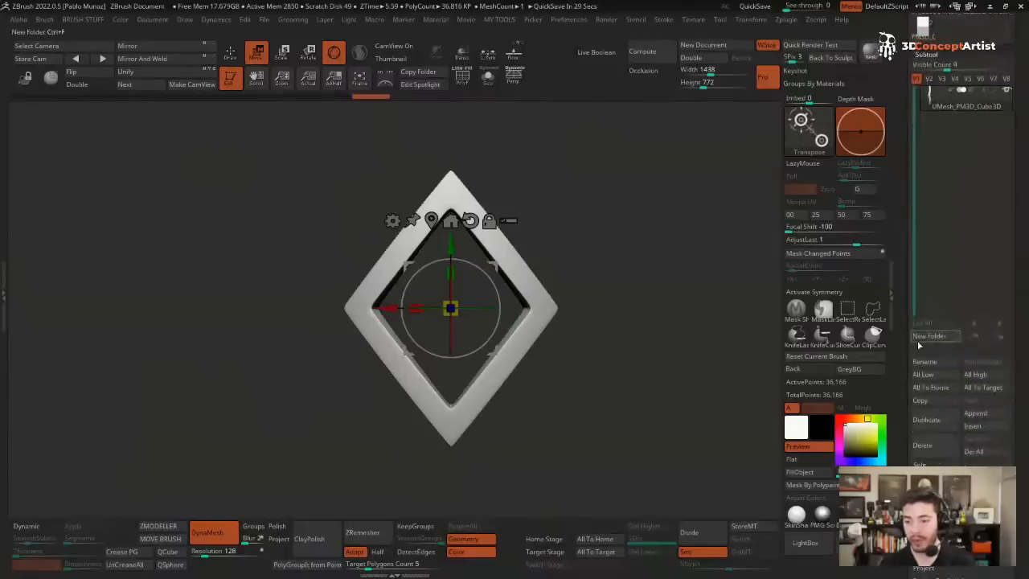
pyautogui.click(937, 421)
pyautogui.moveTo(492, 265); pyautogui.dragTo(538, 347)
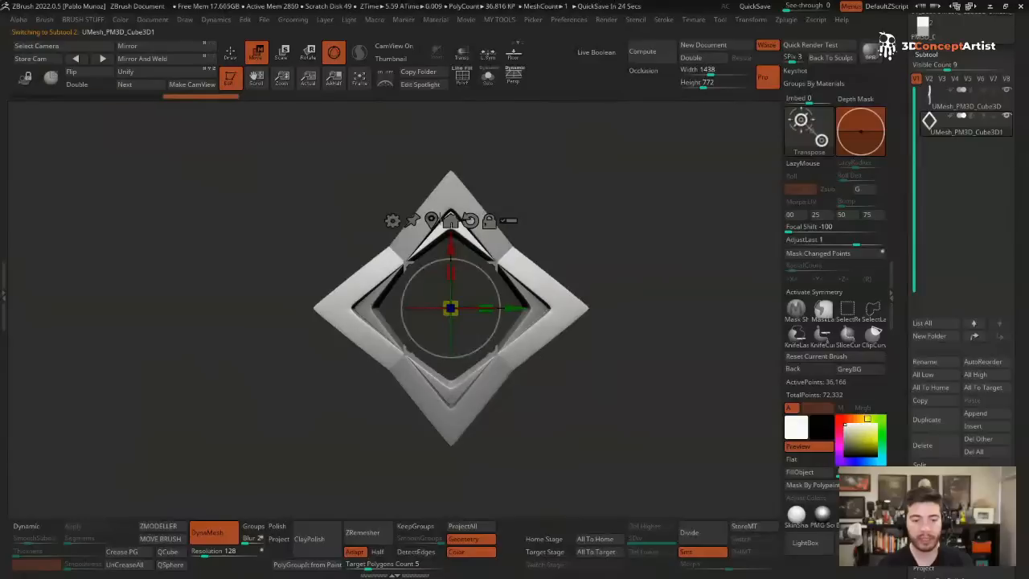
pyautogui.moveTo(515, 217); pyautogui.dragTo(503, 237)
pyautogui.keyDown('shift'); pyautogui.moveTo(579, 202); pyautogui.dragTo(537, 201); pyautogui.keyUp('shift')
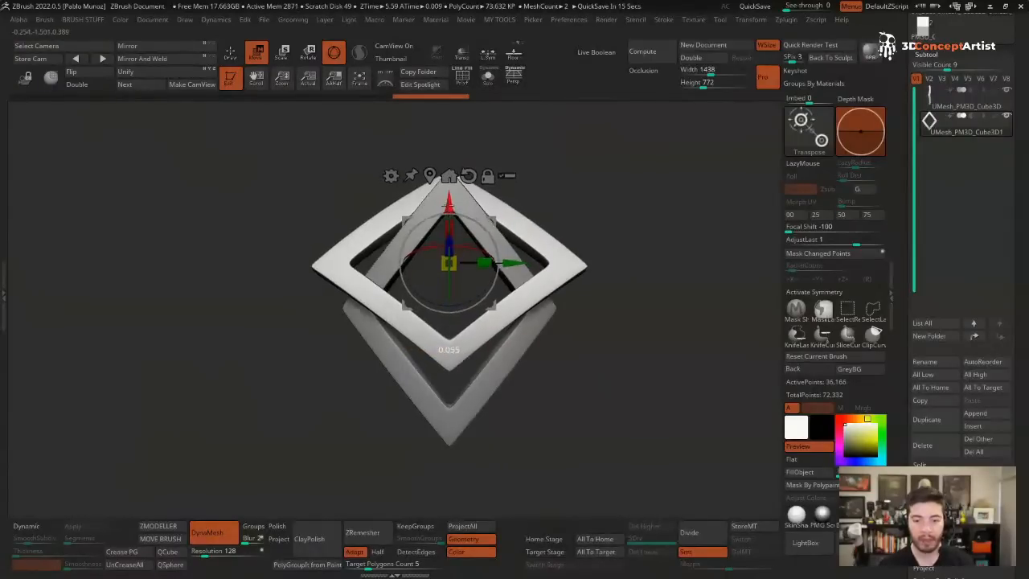
# - Re-run DynaMesh on the wide diamond copy and merge both frames into one subtool
pyautogui.press('q')
pyautogui.keyDown('ctrl'); pyautogui.moveTo(632, 195); pyautogui.dragTo(640, 237); pyautogui.keyUp('ctrl')
pyautogui.keyDown('alt'); pyautogui.moveTo(637, 236); pyautogui.dragTo(625, 210); pyautogui.keyUp('alt')
pyautogui.click(961, 109)
pyautogui.hotkey('ctrl', 'e')
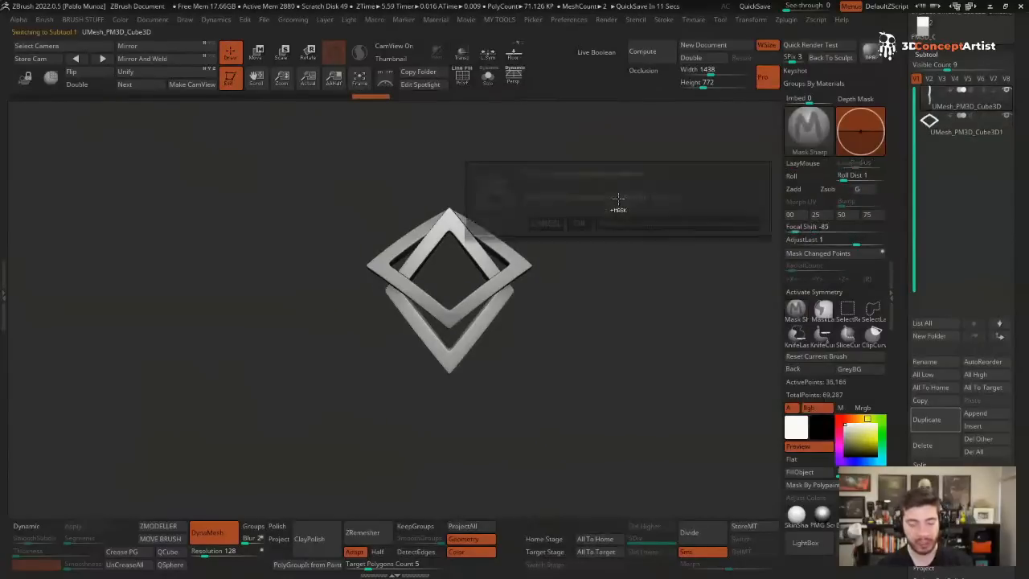
pyautogui.click(581, 223)
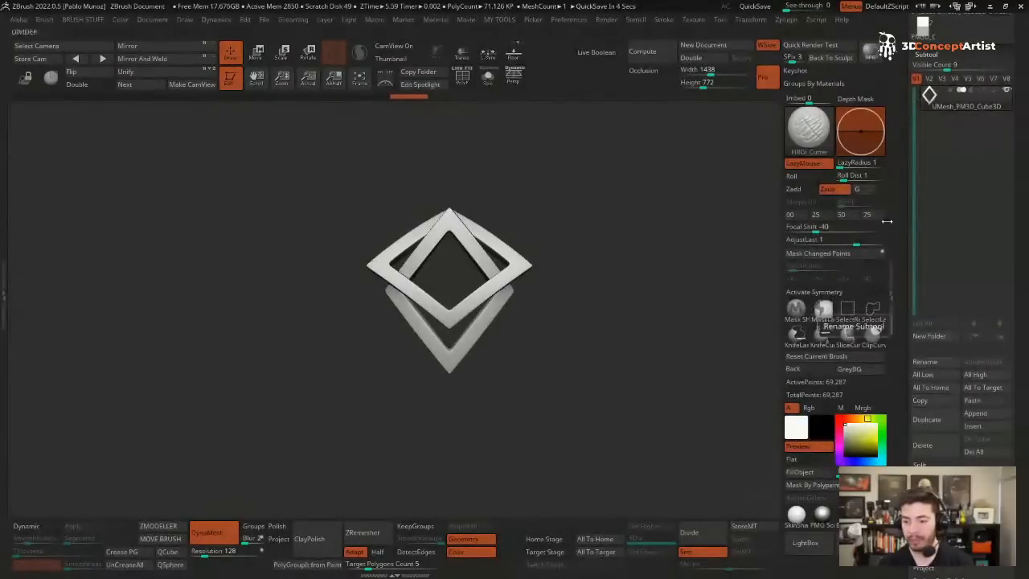
# - Switch back to the full warrior model and append the merged diamond ornament to it as a new subtool
pyautogui.moveTo(901, 140); pyautogui.dragTo(903, 334)
pyautogui.click(924, 216)
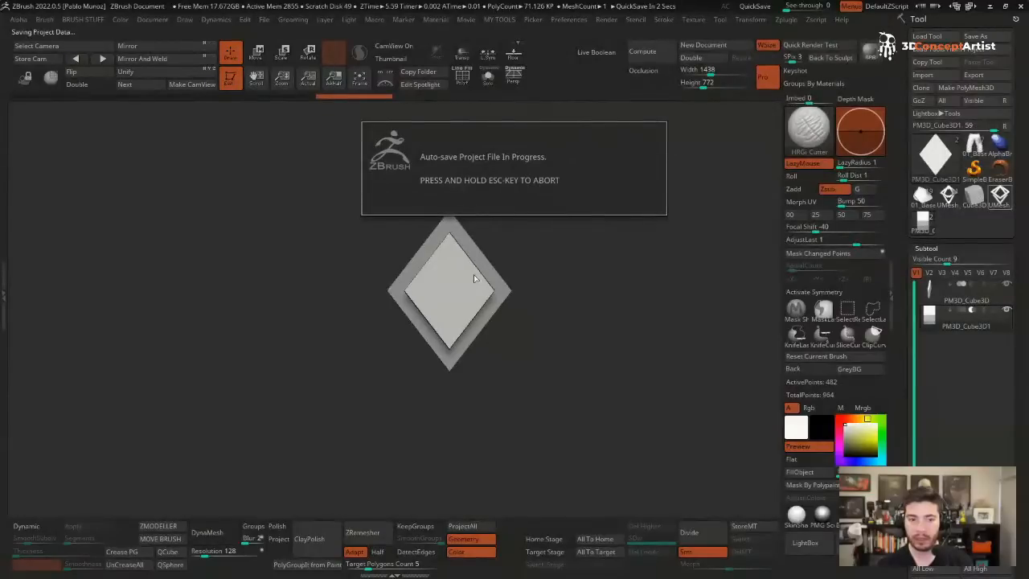
pyautogui.click(949, 195)
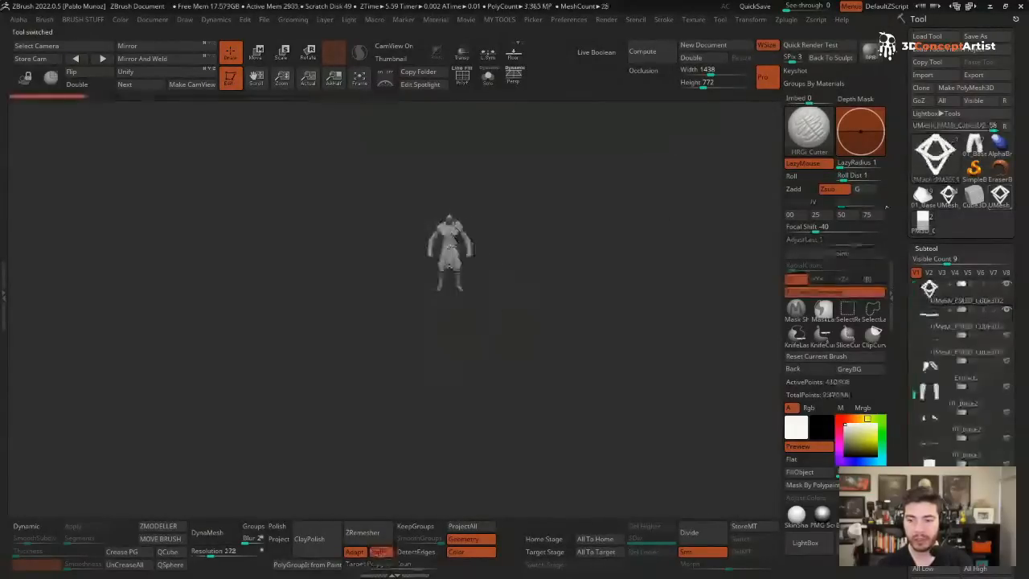
pyautogui.click(418, 329)
pyautogui.press('f')
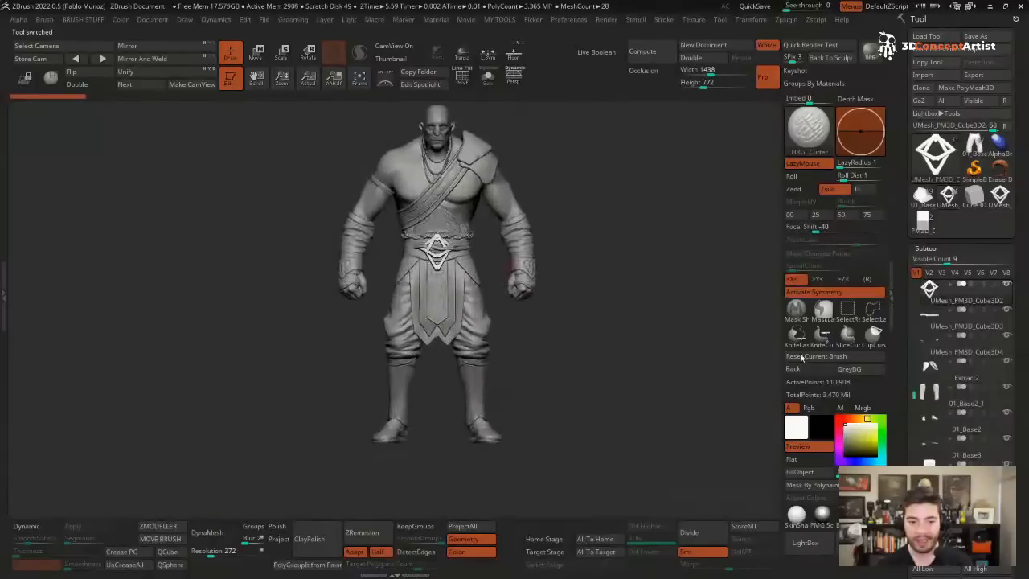
pyautogui.scroll(-5, 988, 375)
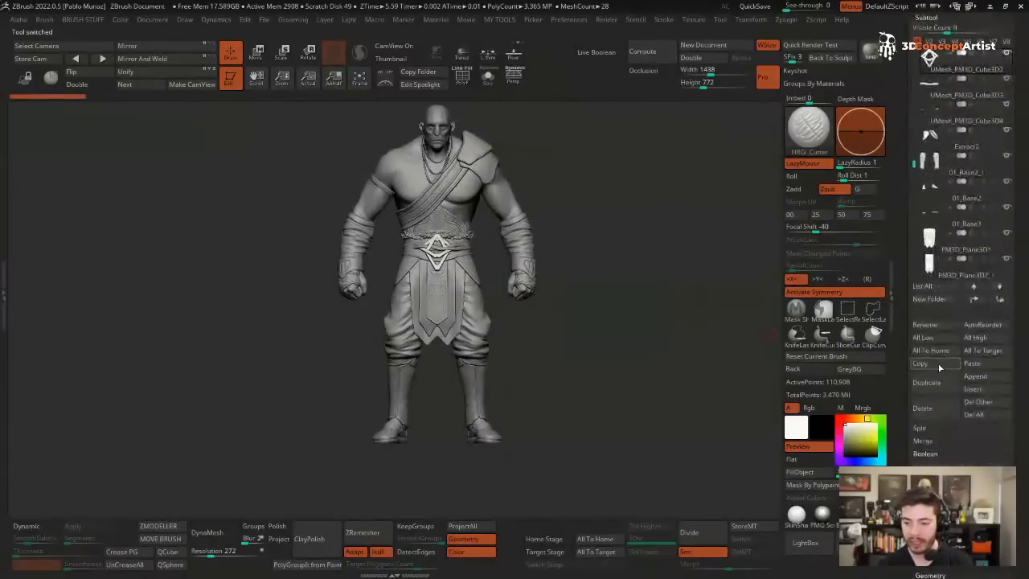
pyautogui.click(989, 376)
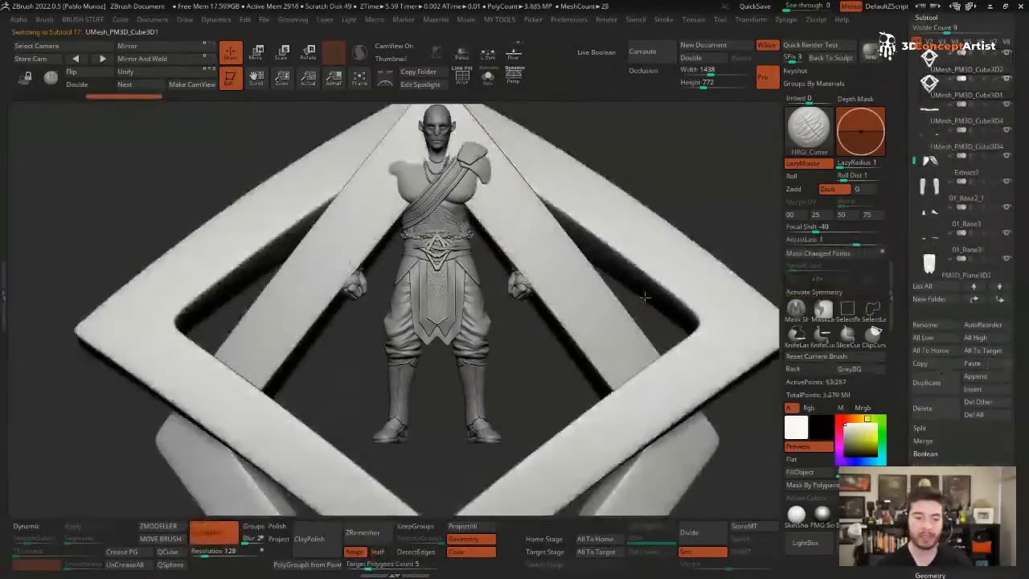
# - Scale the appended diamond ornament down, fit it to the front of the warrior's belt, and hide it
pyautogui.press('e')
pyautogui.moveTo(498, 374); pyautogui.dragTo(477, 410)
pyautogui.moveTo(563, 225); pyautogui.dragTo(457, 433)
pyautogui.moveTo(440, 480); pyautogui.dragTo(489, 191)
pyautogui.moveTo(450, 230); pyautogui.dragTo(449, 240)
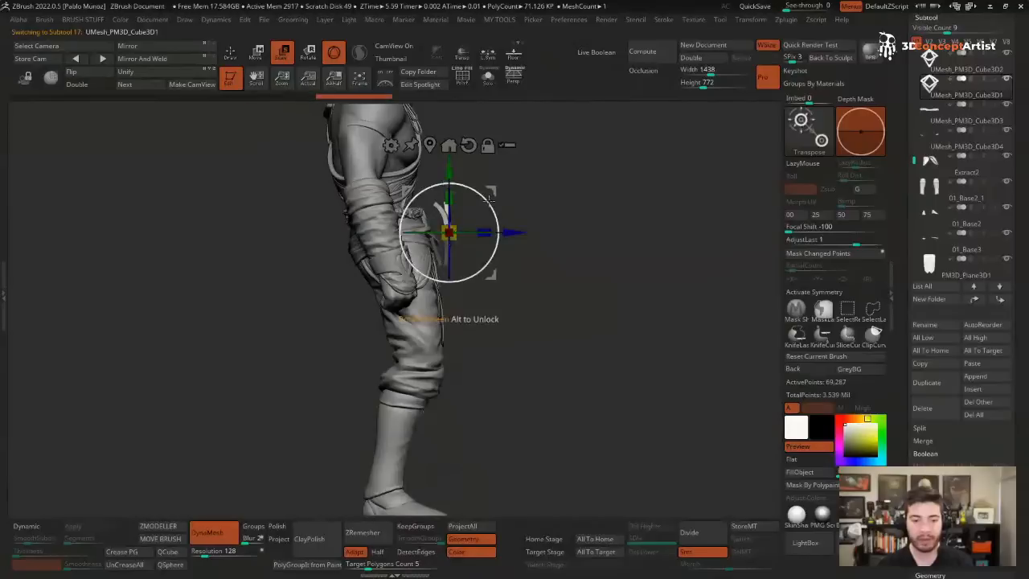
pyautogui.moveTo(487, 202); pyautogui.dragTo(466, 193)
pyautogui.press('q')
pyautogui.moveTo(609, 239)
pyautogui.keyDown('ctrl'); pyautogui.mouseDown(button='right')
pyautogui.moveTo(626, 190)
pyautogui.moveTo(613, 216)
pyautogui.mouseUp(button='right'); pyautogui.keyUp('ctrl')
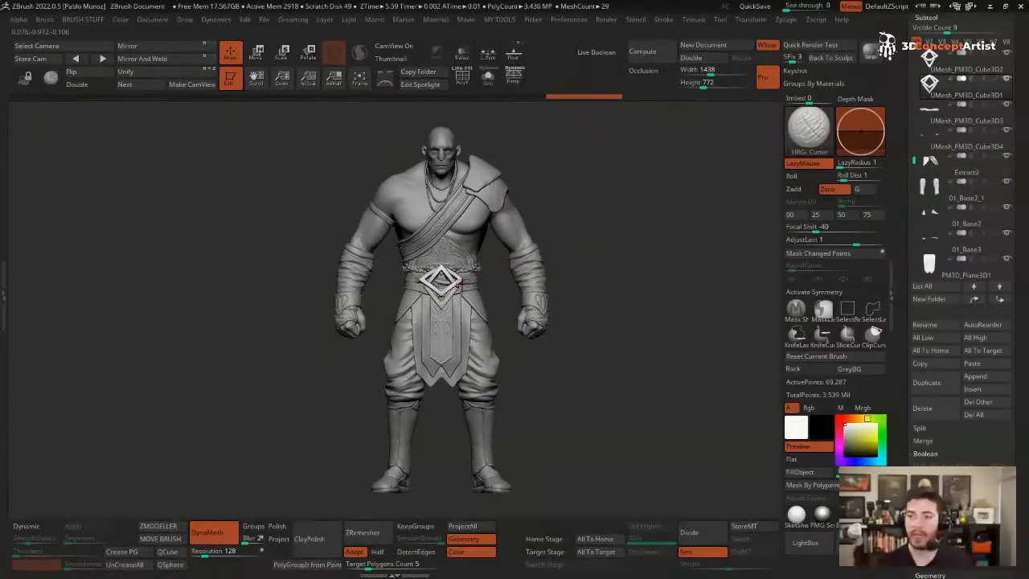
pyautogui.click(1008, 71)
pyautogui.press('f')
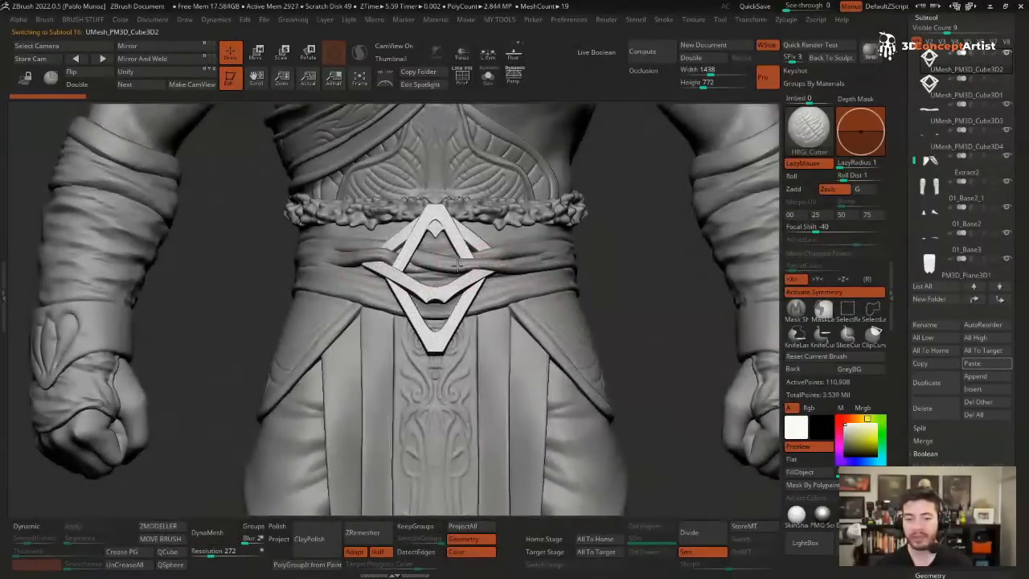
# - Examine the twisted cloth strands and the wide waist wrap of the belt, each isolated from the other subtools
pyautogui.keyDown('alt'); pyautogui.moveTo(470, 251); pyautogui.dragTo(463, 271, button='right'); pyautogui.keyUp('alt')
pyautogui.keyDown('alt'); pyautogui.click(489, 284); pyautogui.keyUp('alt')
pyautogui.hotkey('shift', 'alt', 's')
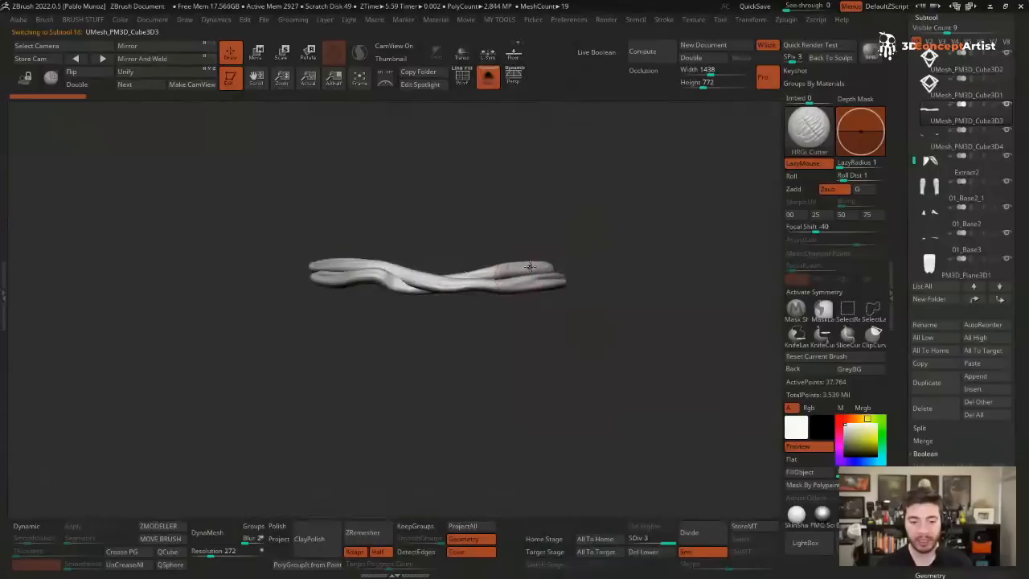
pyautogui.moveTo(533, 267); pyautogui.dragTo(531, 362, button='right')
pyautogui.hotkey('shift', 'alt', 's')
pyautogui.hotkey('shift', 'alt', 's')
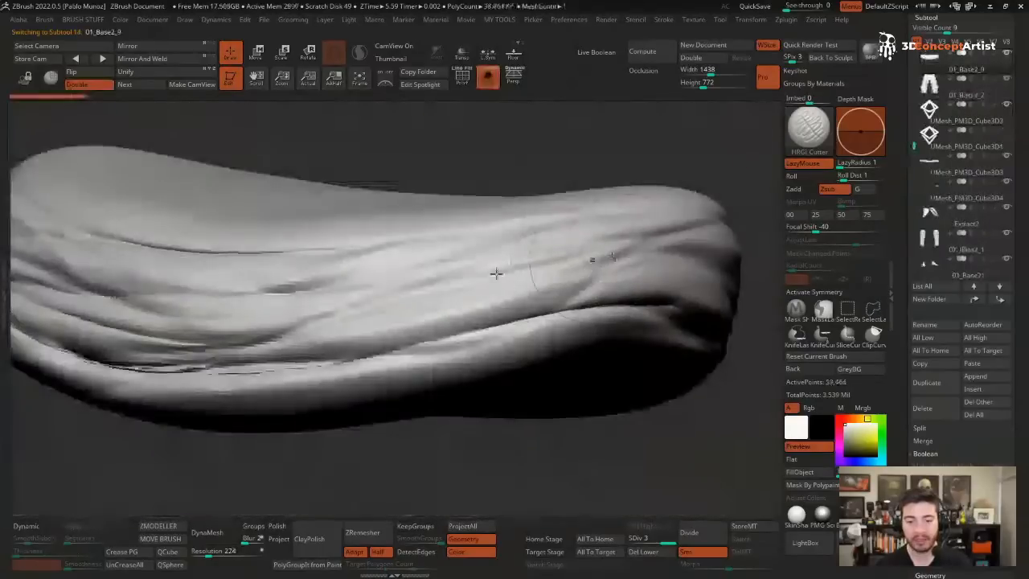
pyautogui.keyDown('ctrl'); pyautogui.moveTo(496, 271); pyautogui.dragTo(510, 300, button='right'); pyautogui.keyUp('ctrl')
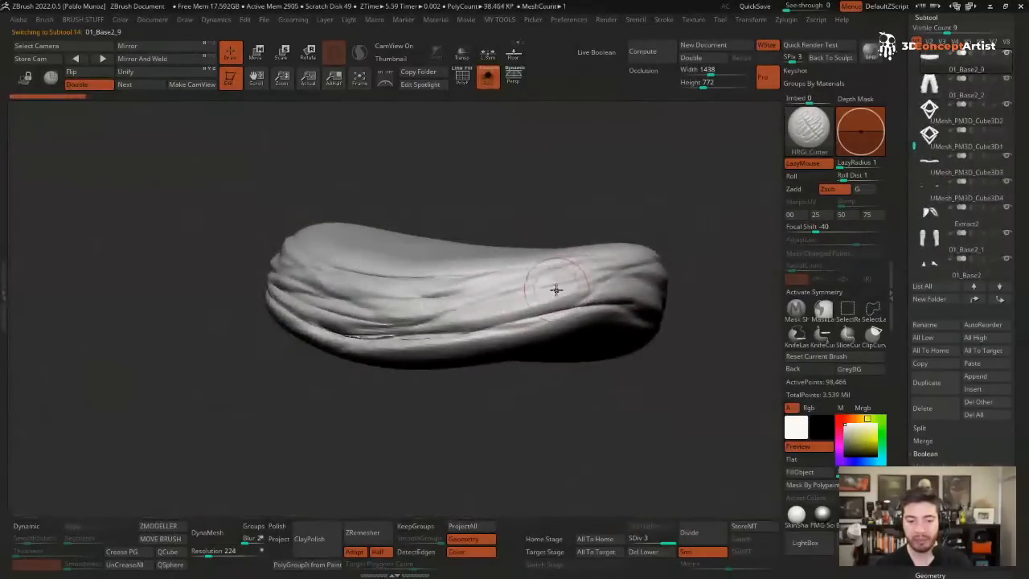
pyautogui.hotkey('shift', 'alt', 's')
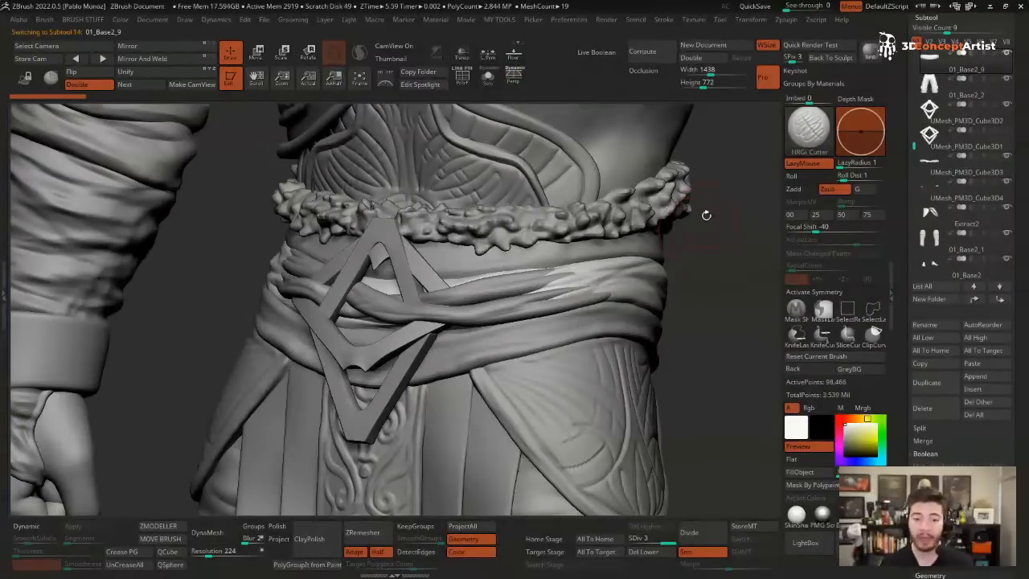
# - Examine the gold belt ornament and loincloth on the coloured warrior, from the whole torso down to the waist
pyautogui.keyDown('ctrl'); pyautogui.moveTo(652, 240); pyautogui.dragTo(584, 196, button='right'); pyautogui.keyUp('ctrl')
pyautogui.keyDown('alt'); pyautogui.moveTo(554, 133); pyautogui.dragTo(539, 230, button='right'); pyautogui.keyUp('alt')
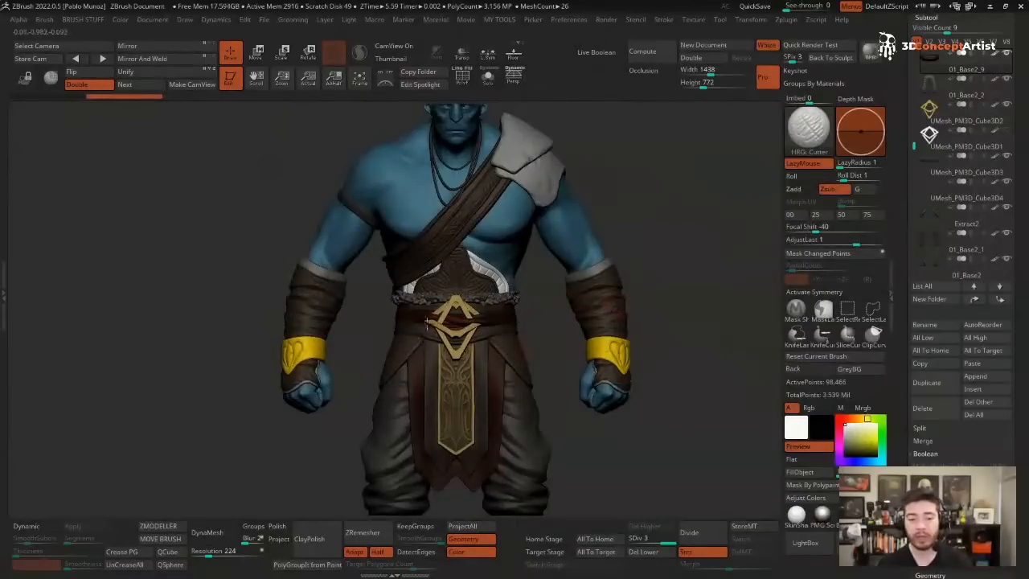
pyautogui.keyDown('alt'); pyautogui.moveTo(426, 321); pyautogui.dragTo(419, 279, button='right'); pyautogui.keyUp('alt')
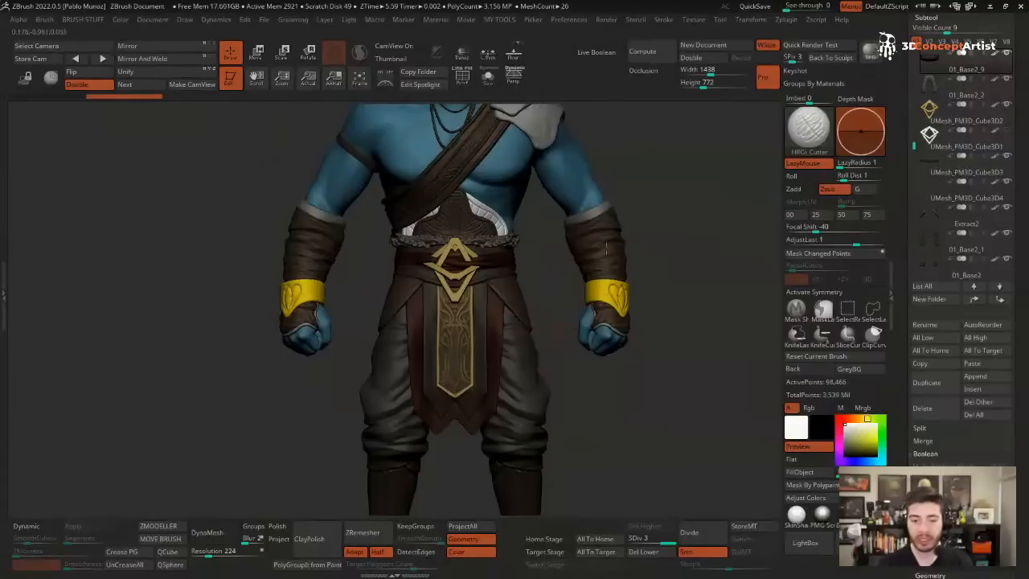
pyautogui.keyDown('alt'); pyautogui.moveTo(487, 147); pyautogui.dragTo(498, 190, button='right'); pyautogui.keyUp('alt')
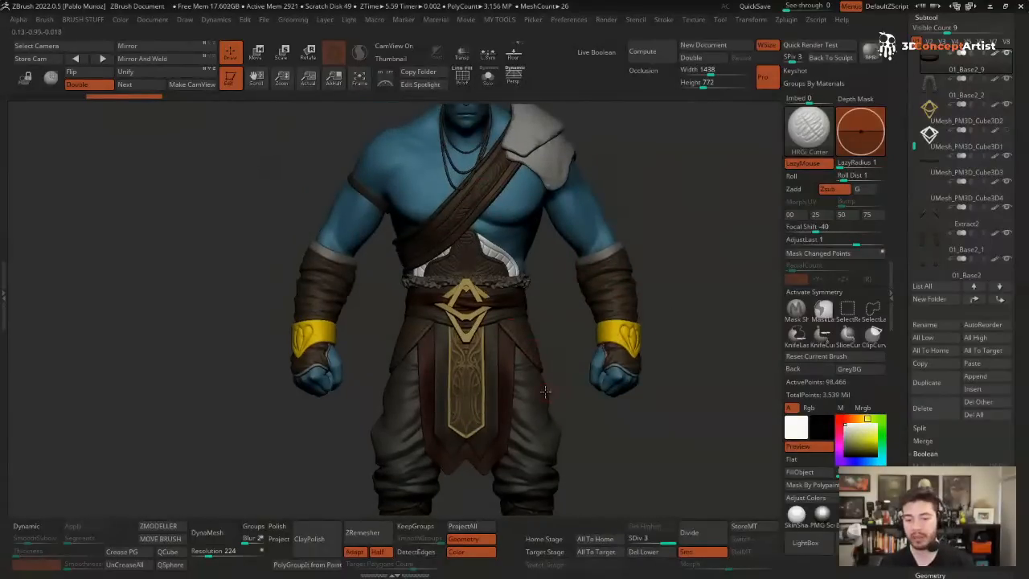
pyautogui.keyDown('ctrl'); pyautogui.moveTo(482, 317); pyautogui.dragTo(543, 299, button='right'); pyautogui.keyUp('ctrl')
pyautogui.moveTo(185, 265); pyautogui.dragTo(234, 262, button='right')
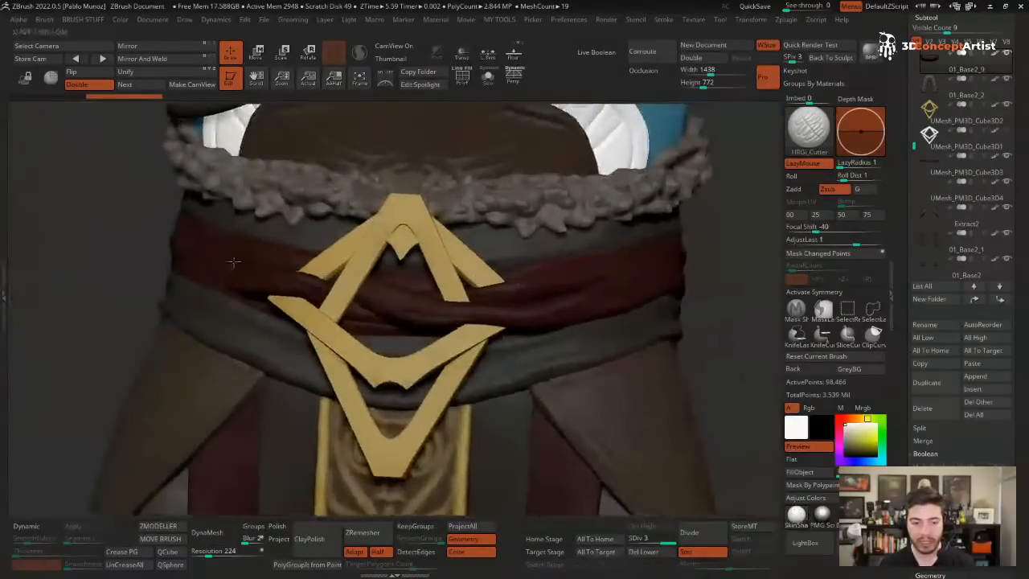
# - Compare the dark red twisted strands and the waist wrap in isolation and together with the rest of the outfit
pyautogui.keyDown('alt'); pyautogui.click(556, 280); pyautogui.keyUp('alt')
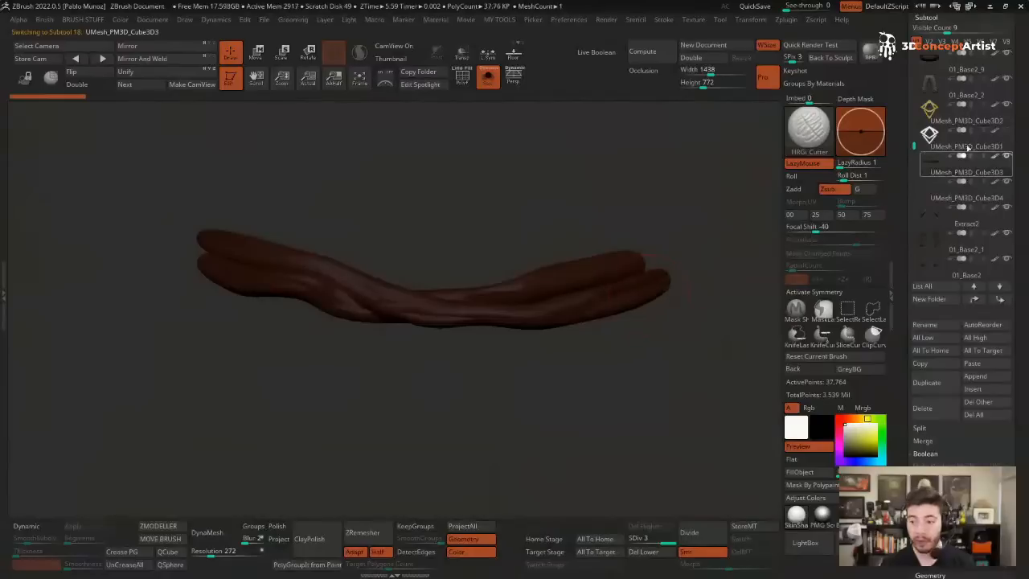
pyautogui.hotkey('shift', 's')
pyautogui.hotkey('shift', 's')
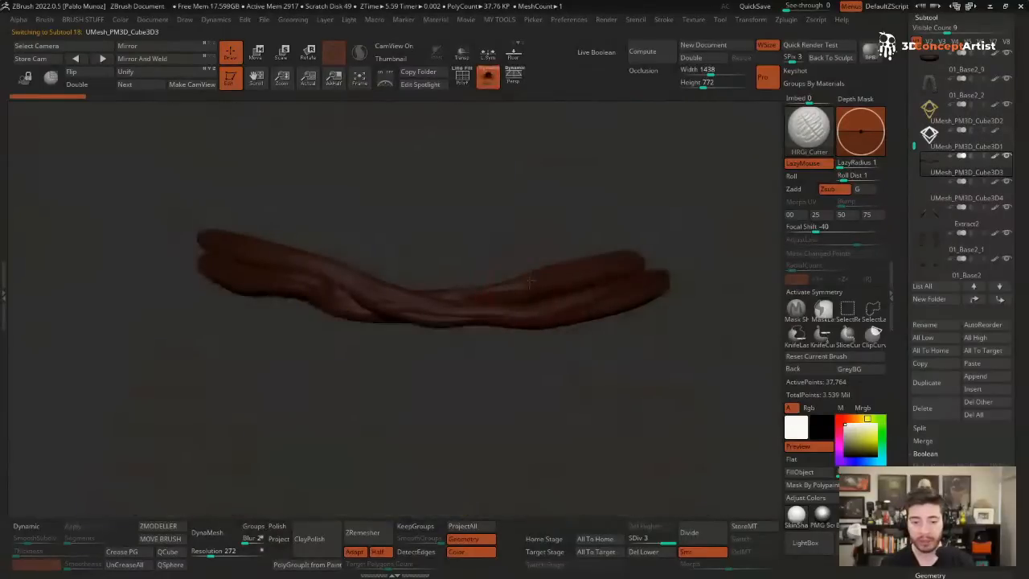
pyautogui.hotkey('shift', 's')
pyautogui.keyDown('alt'); pyautogui.click(521, 270); pyautogui.keyUp('alt')
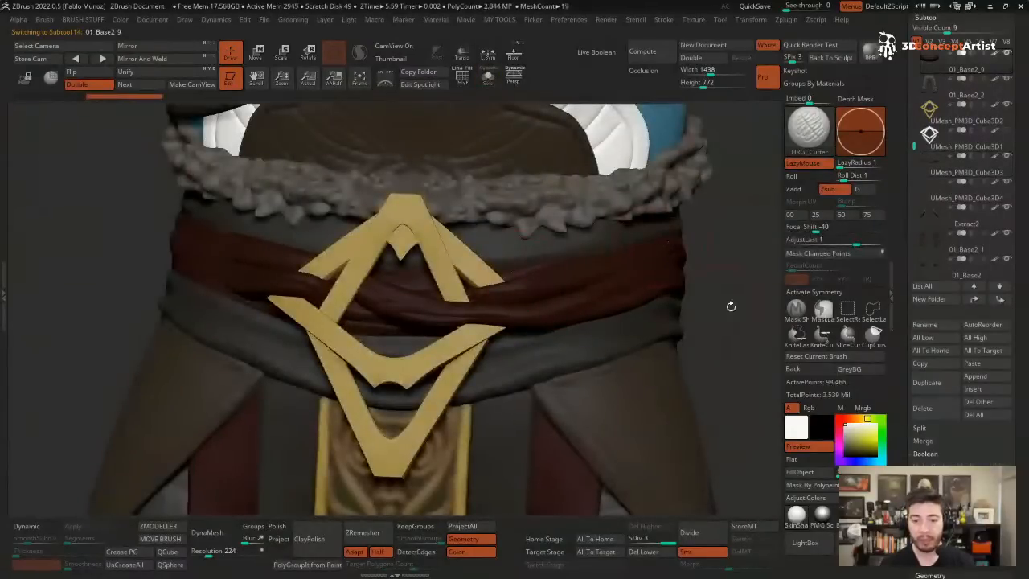
pyautogui.hotkey('shift', 's')
pyautogui.hotkey('shift', 's')
pyautogui.keyDown('ctrl'); pyautogui.moveTo(551, 275); pyautogui.dragTo(650, 209, button='right'); pyautogui.keyUp('ctrl')
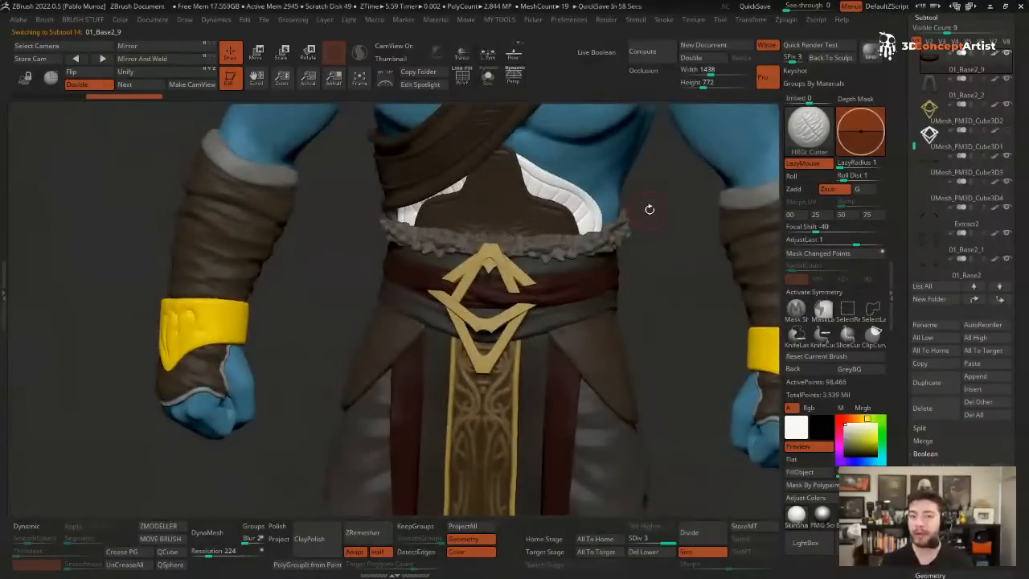
pyautogui.keyDown('shift'); pyautogui.moveTo(677, 268); pyautogui.dragTo(643, 268, button='right'); pyautogui.keyUp('shift')
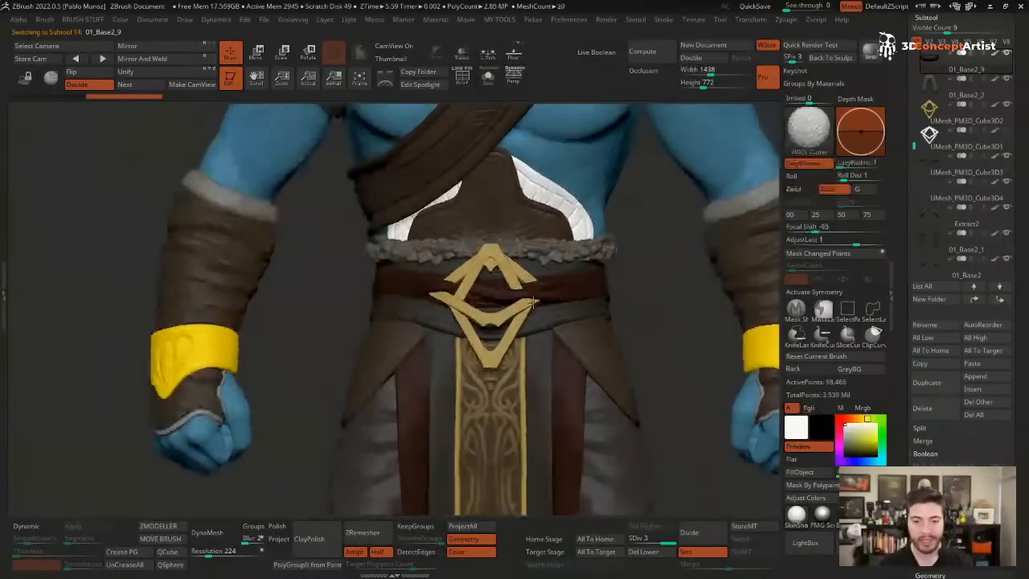
pyautogui.keyDown('ctrl'); pyautogui.moveTo(515, 217); pyautogui.dragTo(513, 271, button='right'); pyautogui.keyUp('ctrl')
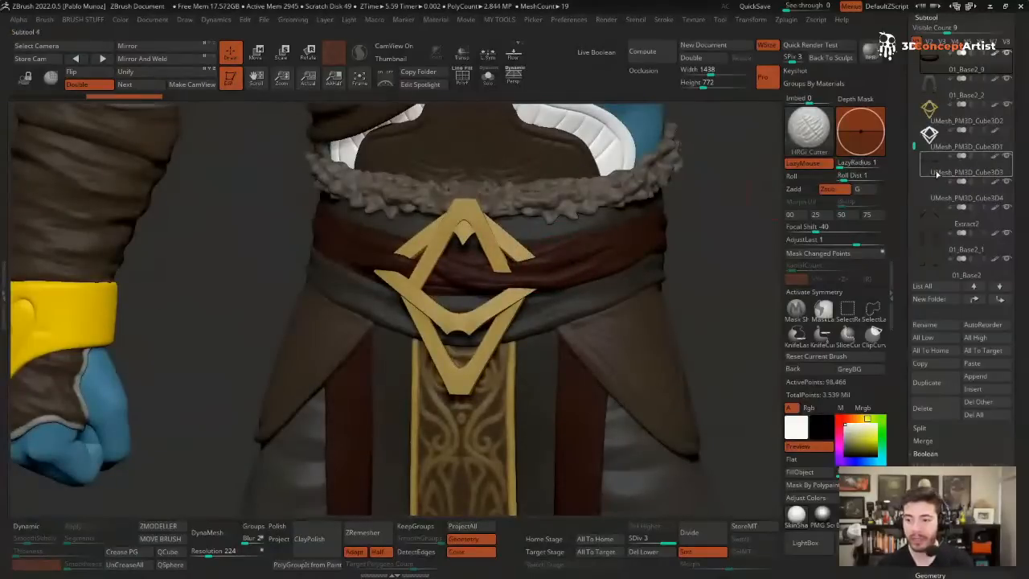
# - Hide the twisted cloth strands and the gold diamond ornament to expose the plain waist wrap
pyautogui.click(1006, 157)
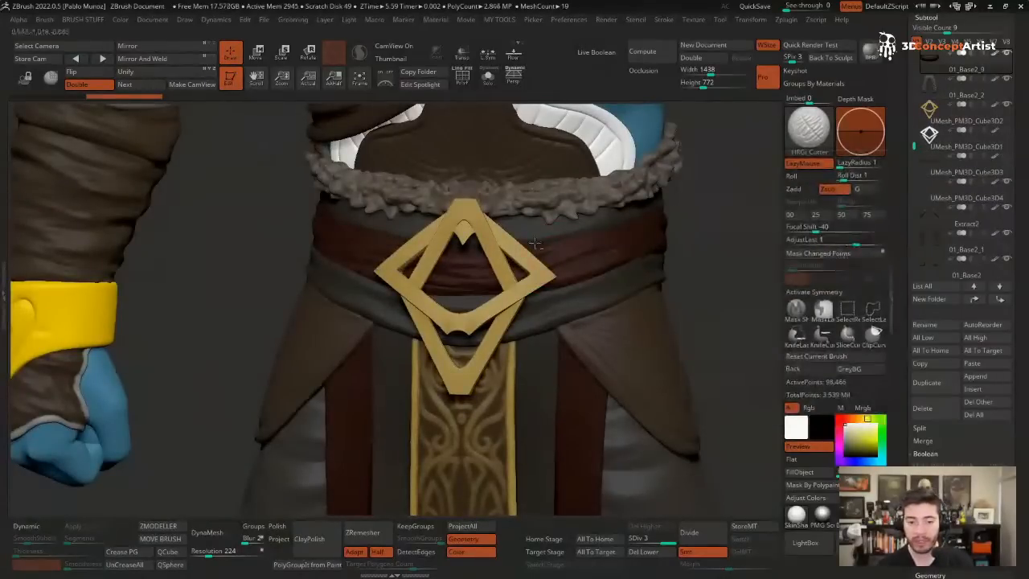
pyautogui.keyDown('alt'); pyautogui.moveTo(534, 251); pyautogui.dragTo(523, 275, button='right'); pyautogui.keyUp('alt')
pyautogui.click(1005, 106)
pyautogui.keyDown('shift'); pyautogui.moveTo(608, 279); pyautogui.dragTo(564, 316, button='right'); pyautogui.keyUp('shift')
pyautogui.rightClick(564, 316)
pyautogui.moveTo(580, 275); pyautogui.dragTo(569, 304, button='right')
pyautogui.moveTo(746, 188); pyautogui.dragTo(743, 175, button='right')
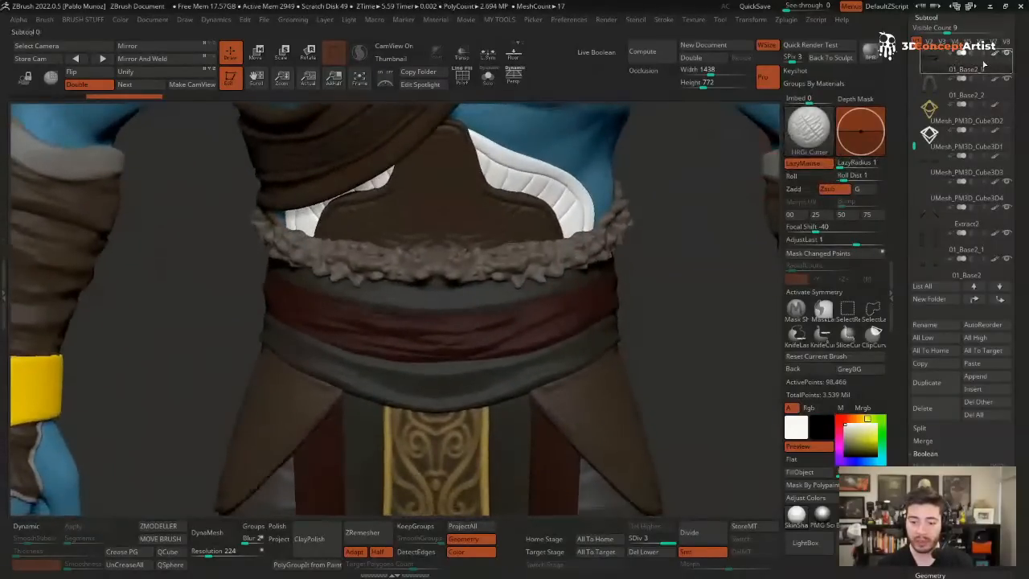
# - Examine the isolated dark red waist wrap and compare it with the full figure
pyautogui.hotkey('shift', 's')
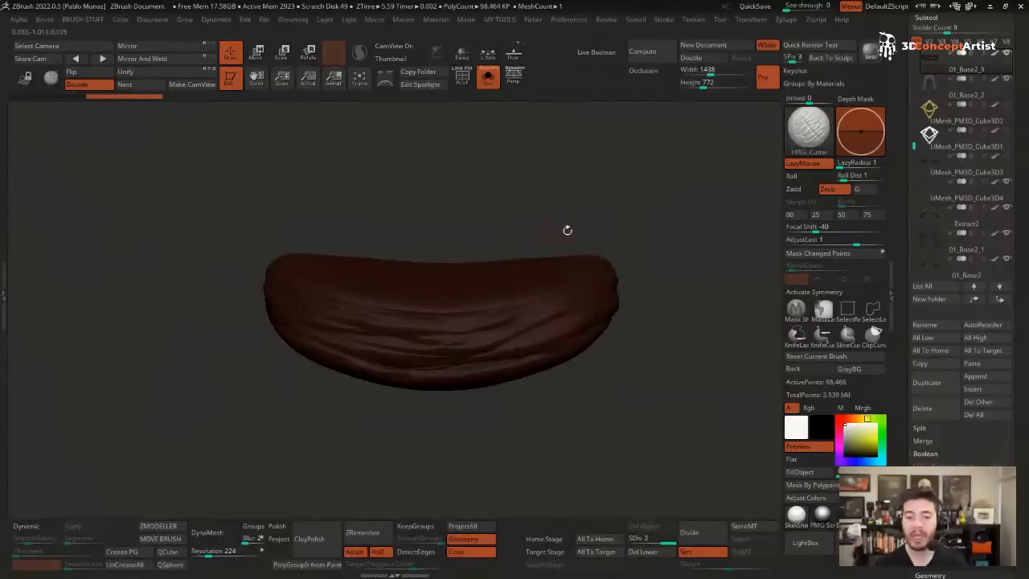
pyautogui.keyDown('ctrl'); pyautogui.moveTo(567, 231); pyautogui.dragTo(507, 307, button='right'); pyautogui.keyUp('ctrl')
pyautogui.hotkey('shift', 's')
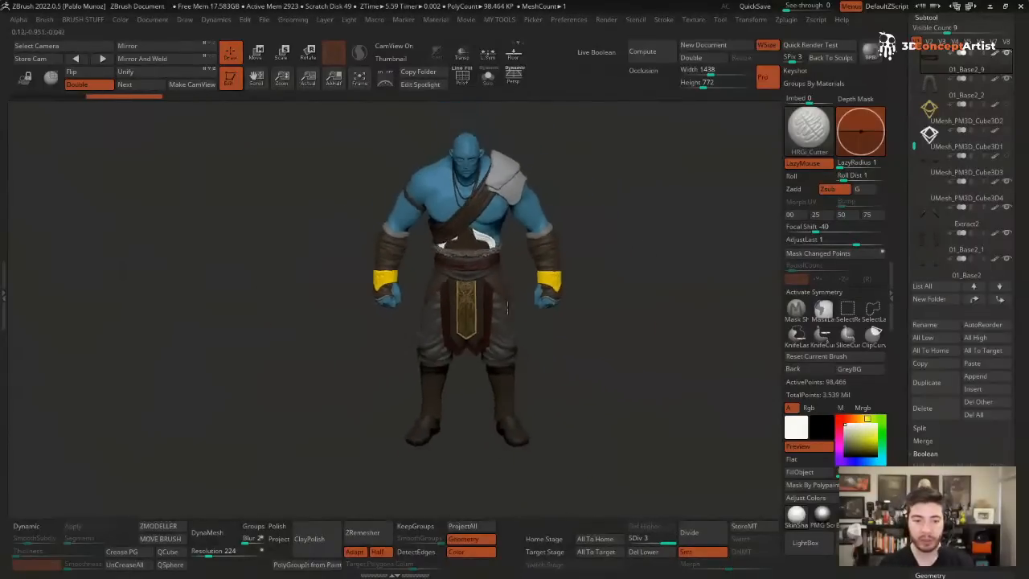
pyautogui.click(987, 392)
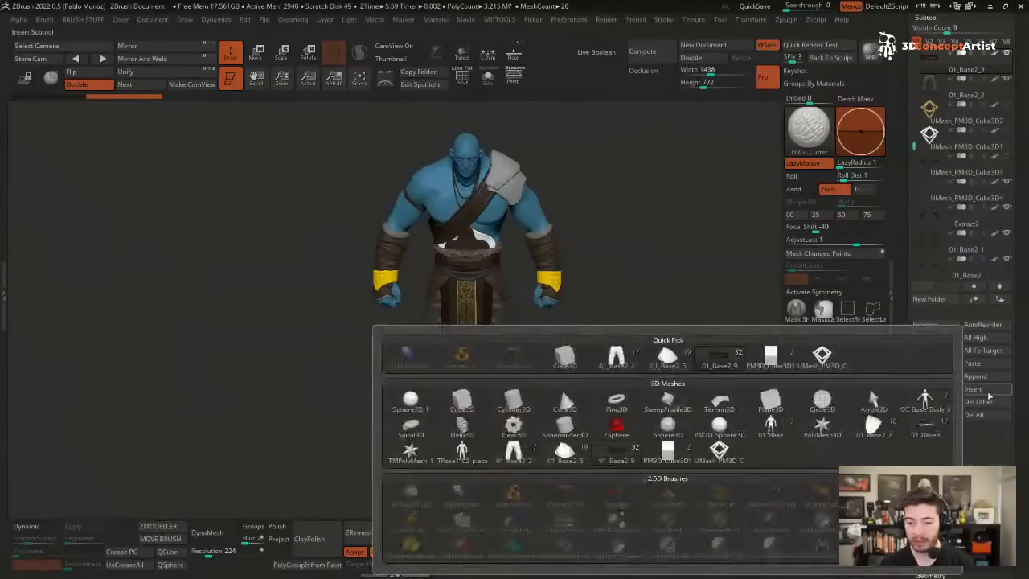
pyautogui.hotkey('alt', 's')
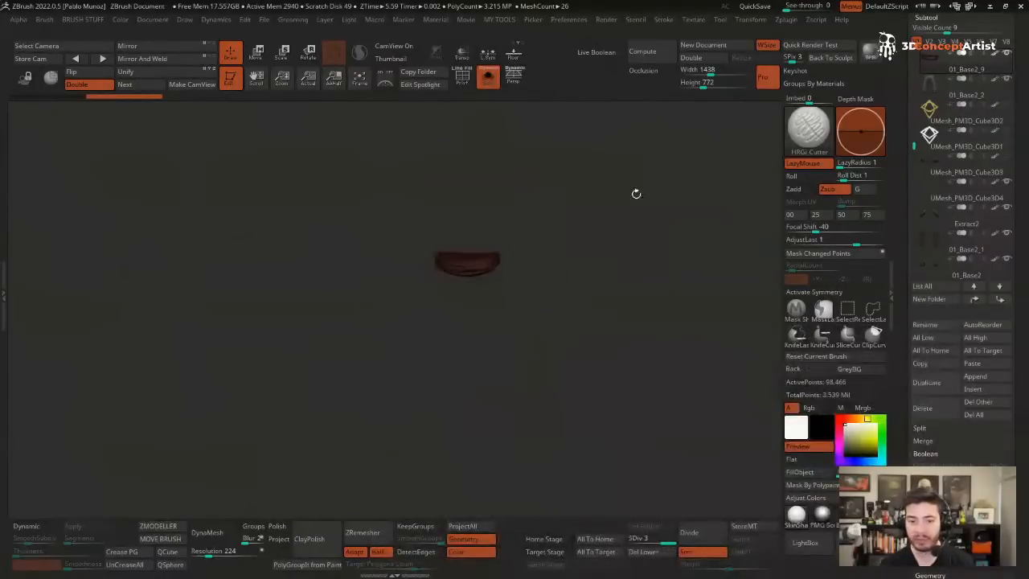
pyautogui.hotkey('alt', 's')
pyautogui.moveTo(960, 69)
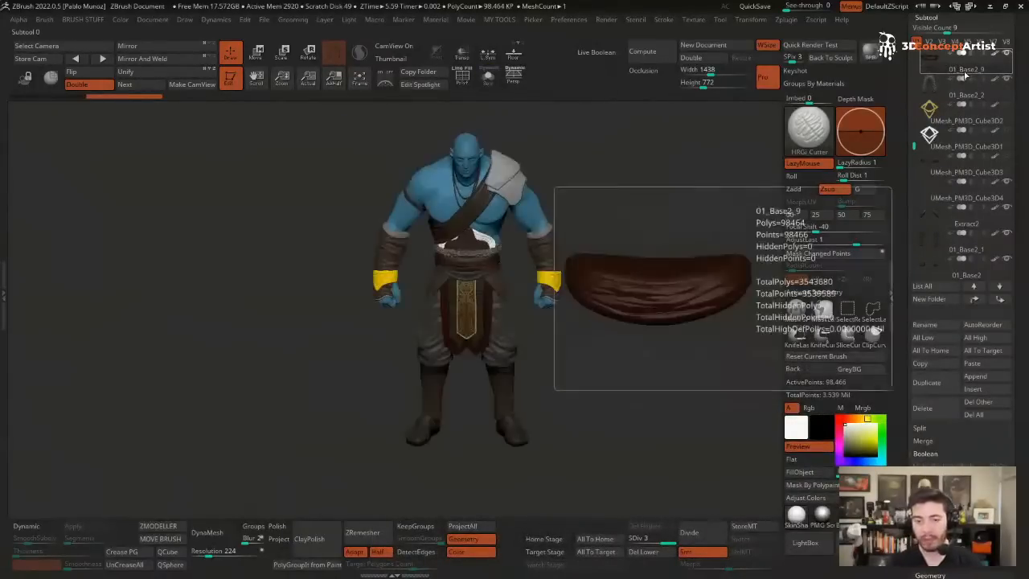
pyautogui.hotkey('alt', 's')
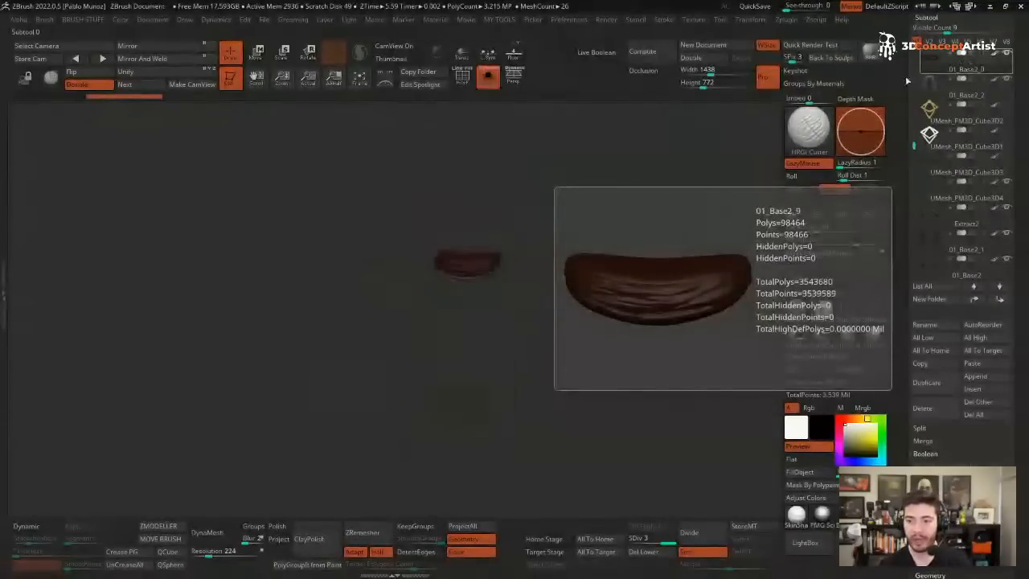
# - Insert a Cone3D as a new subtool directly after the waist wrap and show it with the whole warrior
pyautogui.click(974, 376)
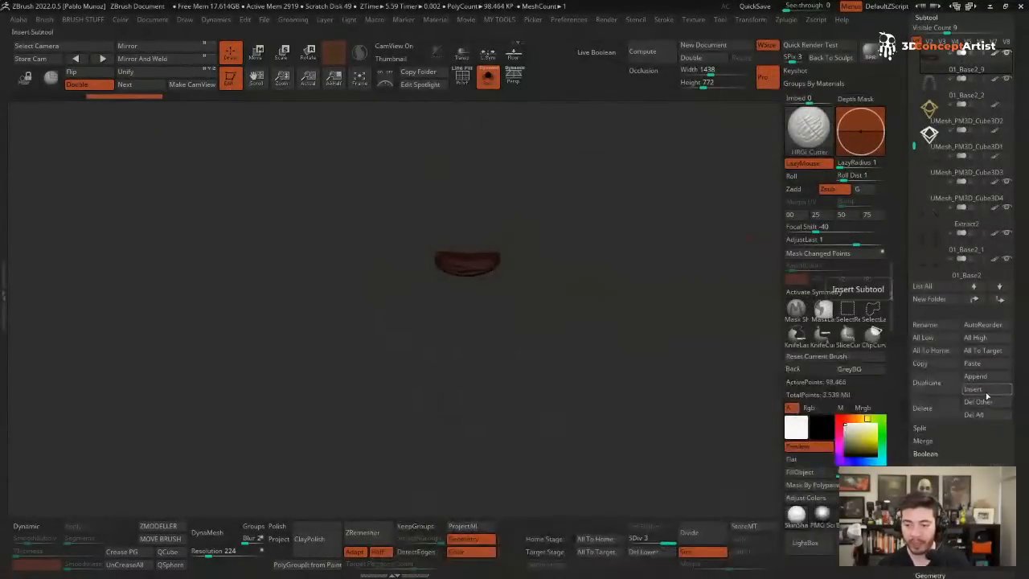
pyautogui.click(974, 376)
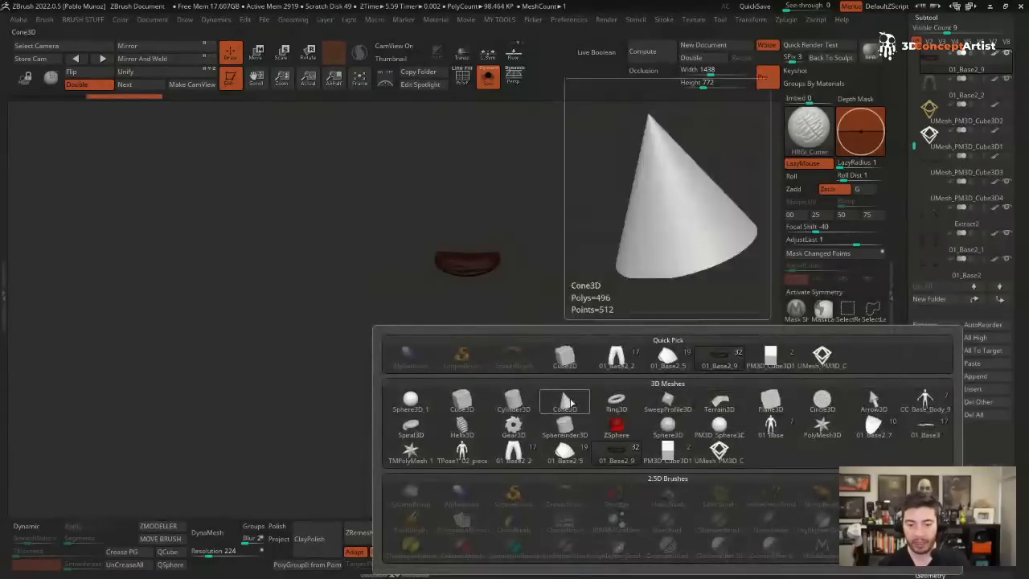
pyautogui.click(555, 405)
pyautogui.click(275, 51)
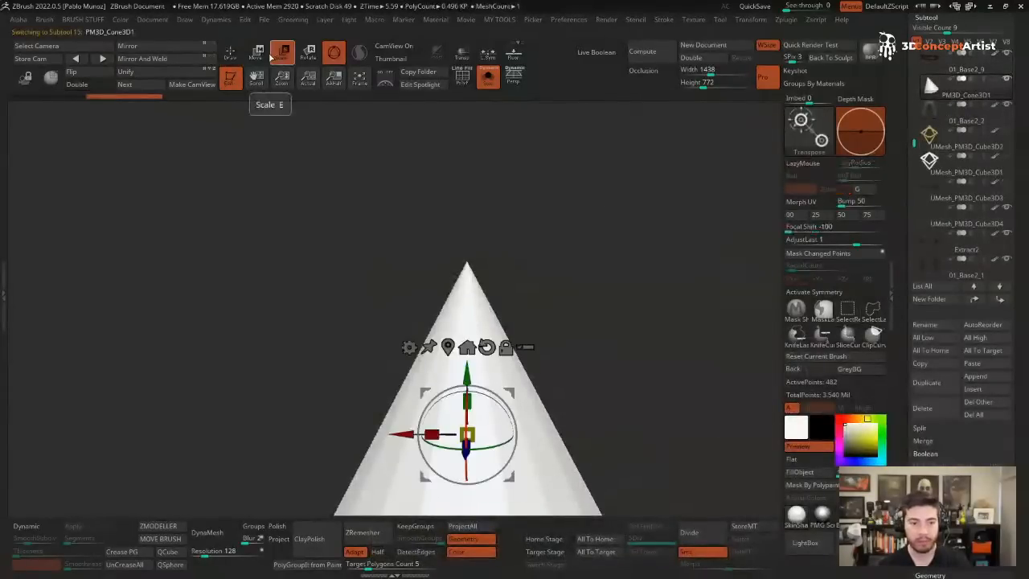
pyautogui.click(255, 51)
pyautogui.keyDown('ctrl'); pyautogui.moveTo(504, 234); pyautogui.dragTo(523, 188, button='right'); pyautogui.keyUp('ctrl')
pyautogui.moveTo(456, 327); pyautogui.dragTo(418, 402)
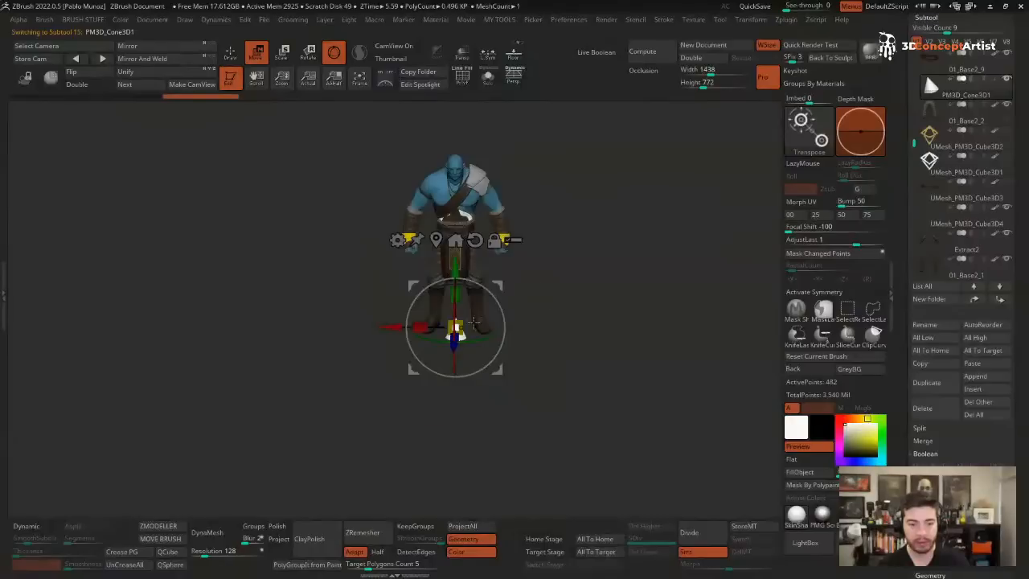
pyautogui.press('q')
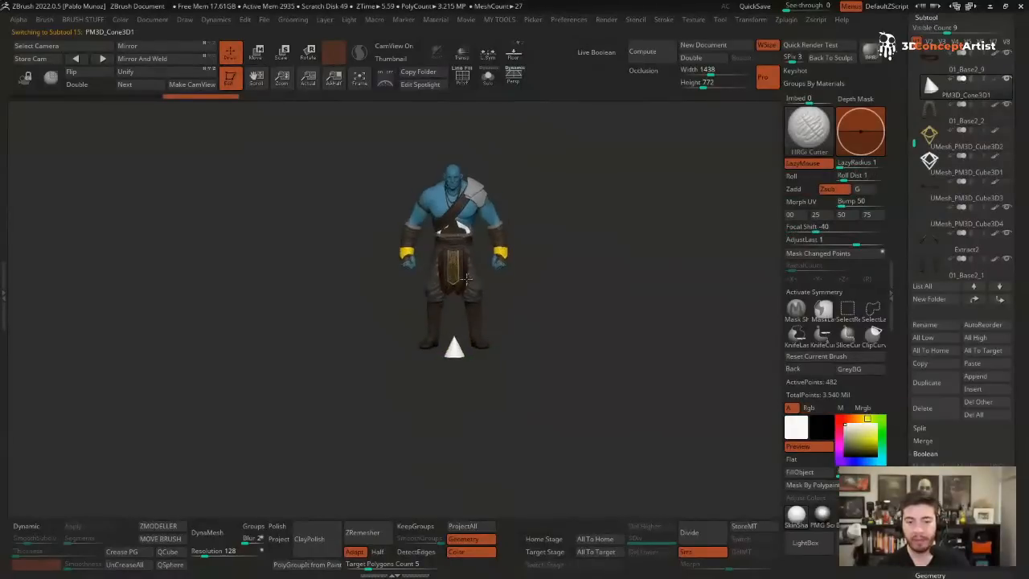
# - Choose the CurveTube brush and frame the warrior's waist for drawing on it
pyautogui.keyDown('ctrl'); pyautogui.moveTo(466, 279); pyautogui.dragTo(474, 337, button='right'); pyautogui.keyUp('ctrl')
pyautogui.keyDown('alt'); pyautogui.moveTo(487, 137); pyautogui.dragTo(493, 324, button='right'); pyautogui.keyUp('alt')
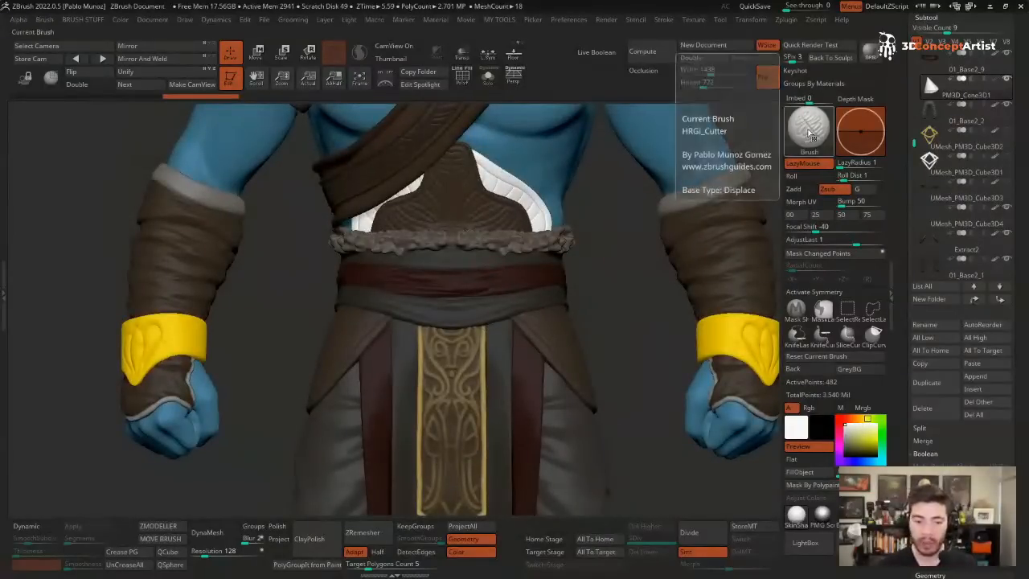
pyautogui.click(798, 137)
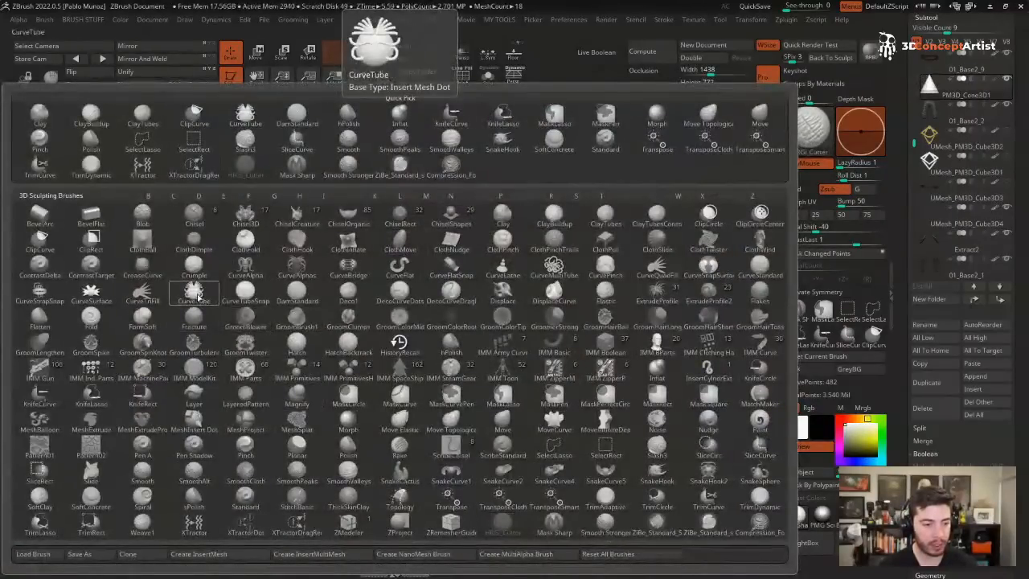
pyautogui.click(194, 294)
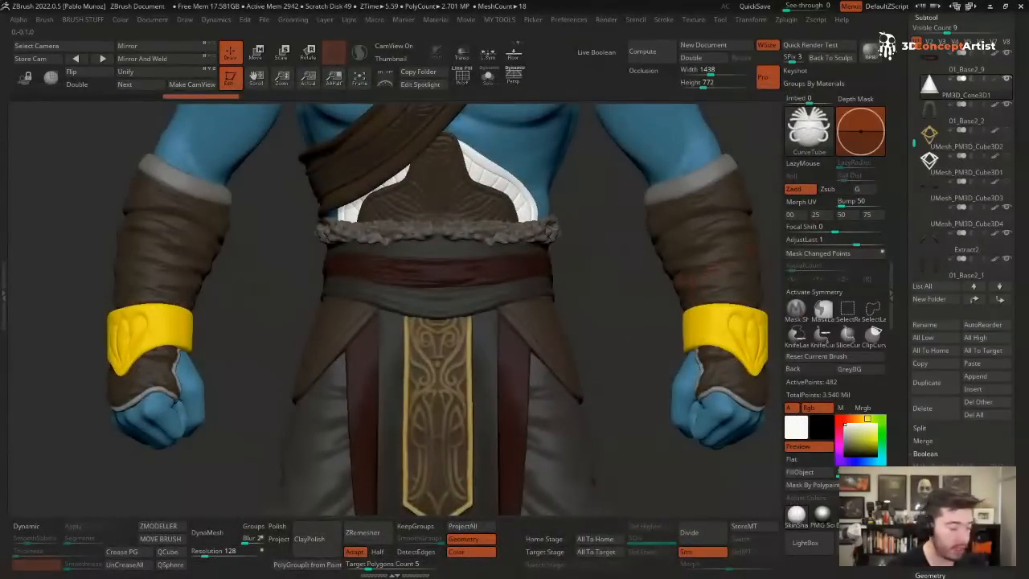
pyautogui.keyDown('alt'); pyautogui.moveTo(560, 227); pyautogui.dragTo(556, 229, button='right'); pyautogui.keyUp('alt')
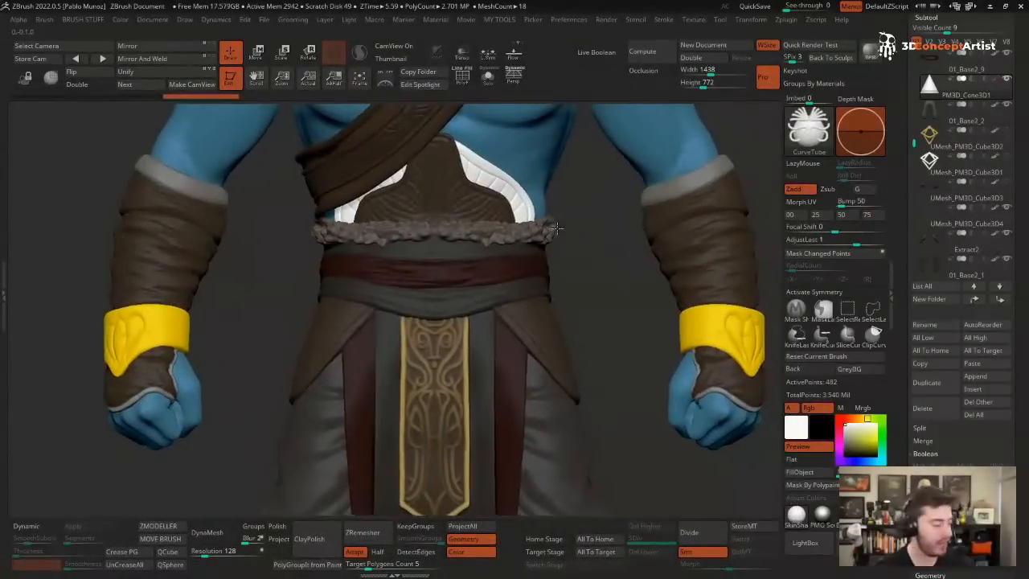
pyautogui.rightClick(556, 229)
pyautogui.moveTo(930, 136)
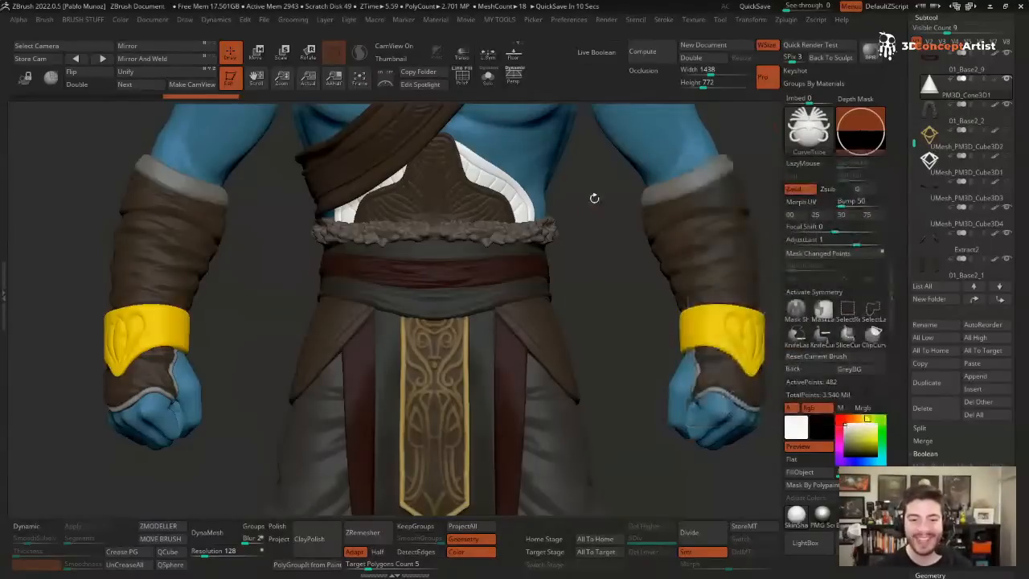
pyautogui.keyDown('alt'); pyautogui.moveTo(580, 170); pyautogui.dragTo(574, 202); pyautogui.keyUp('alt')
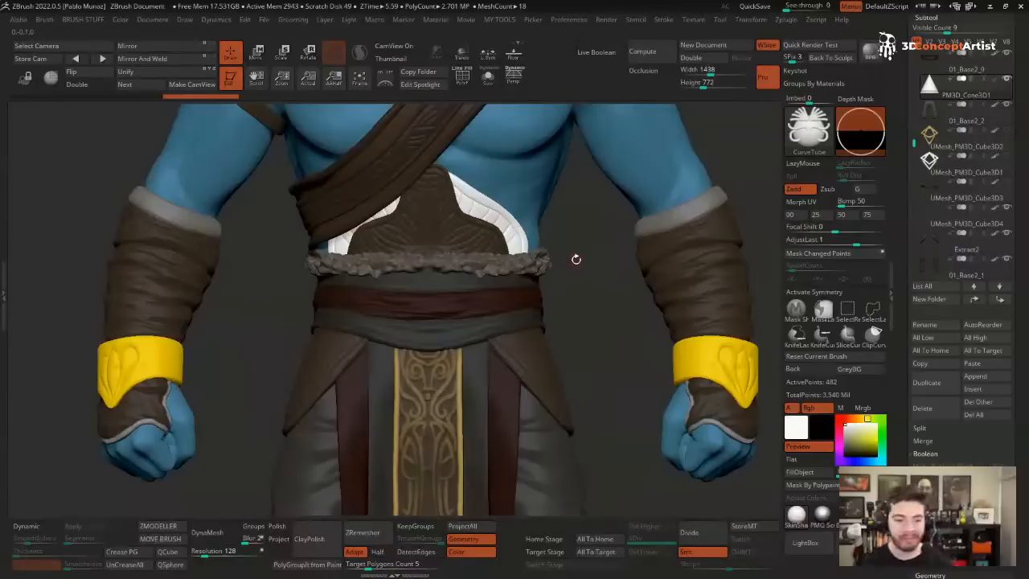
pyautogui.keyDown('alt'); pyautogui.moveTo(484, 337); pyautogui.dragTo(458, 299, button='right'); pyautogui.keyUp('alt')
# - Try to draw a curve tube with the dark red waist wrap as the active subtool
pyautogui.keyDown('alt'); pyautogui.click(485, 228); pyautogui.keyUp('alt')
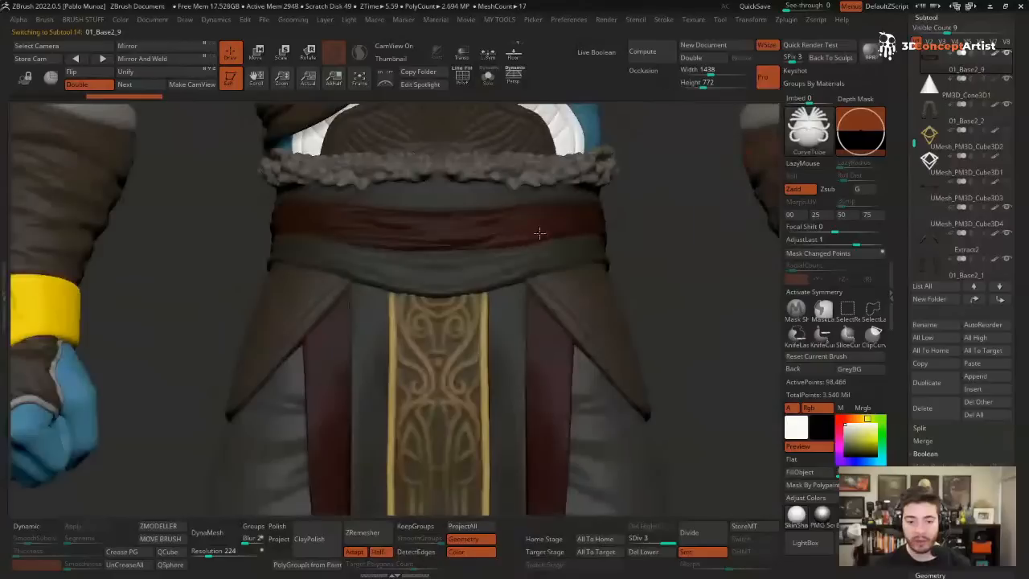
pyautogui.moveTo(507, 214); pyautogui.dragTo(706, 299)
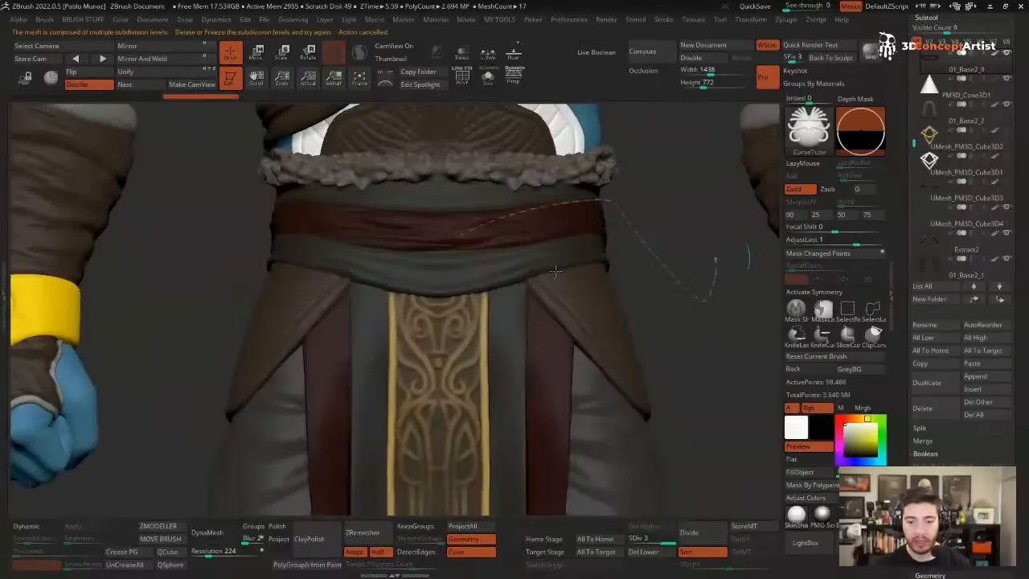
pyautogui.click(469, 244)
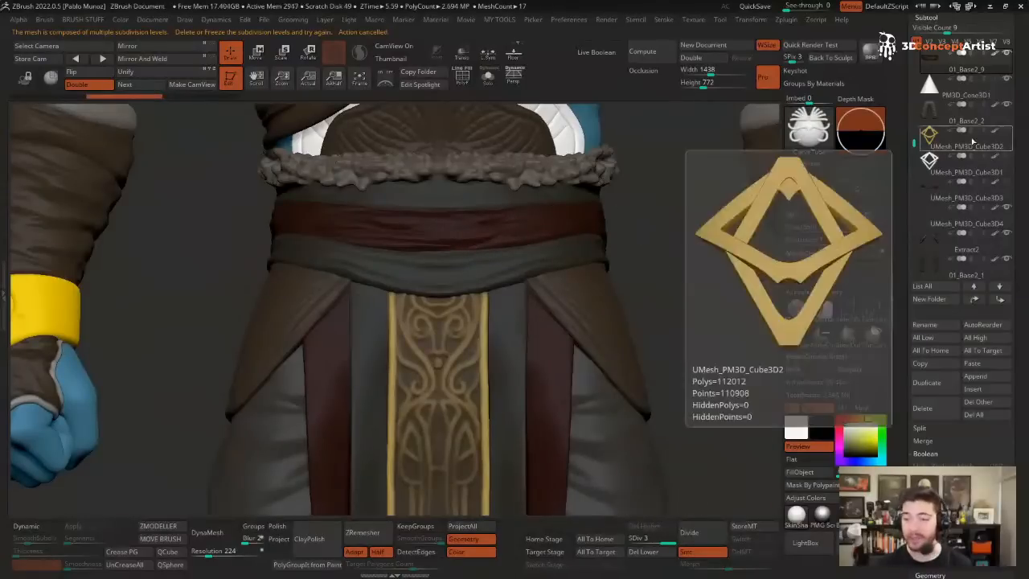
# - Draw a trial wavy tube across the waist with the cone subtool active, and undo it
pyautogui.click(965, 94)
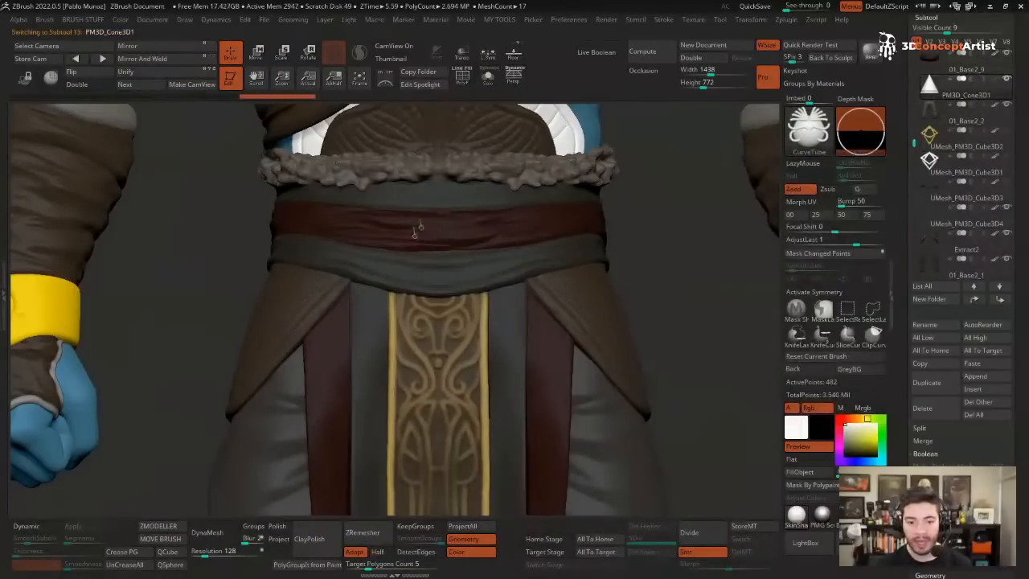
pyautogui.moveTo(414, 233); pyautogui.dragTo(675, 213)
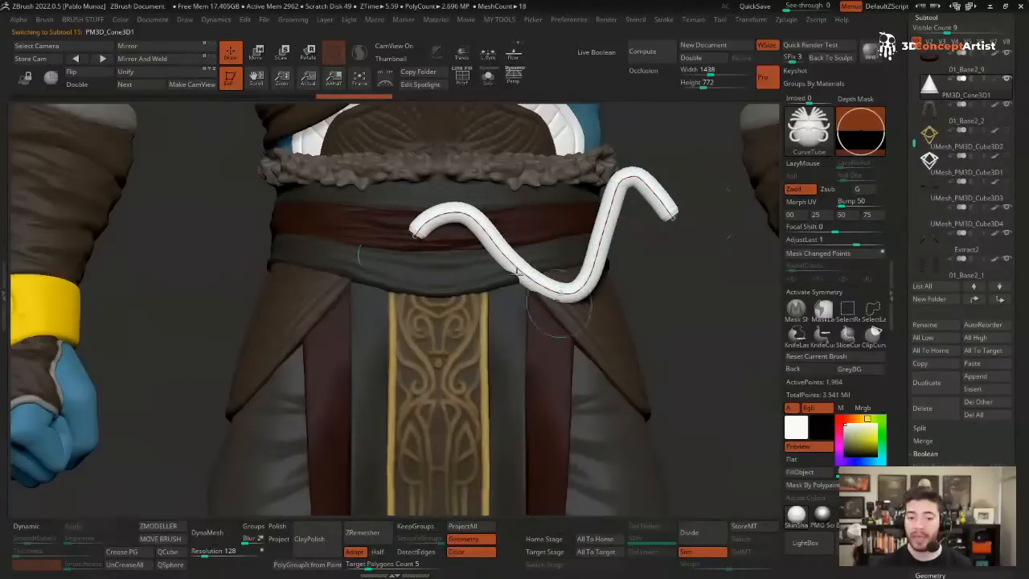
pyautogui.moveTo(673, 275)
pyautogui.mouseDown()
pyautogui.moveTo(624, 289)
pyautogui.moveTo(474, 241)
pyautogui.moveTo(514, 257)
pyautogui.moveTo(544, 246)
pyautogui.moveTo(558, 263)
pyautogui.moveTo(603, 278)
pyautogui.moveTo(621, 256)
pyautogui.moveTo(590, 254)
pyautogui.moveTo(644, 233)
pyautogui.mouseUp()
pyautogui.hotkey('ctrl', 'z')
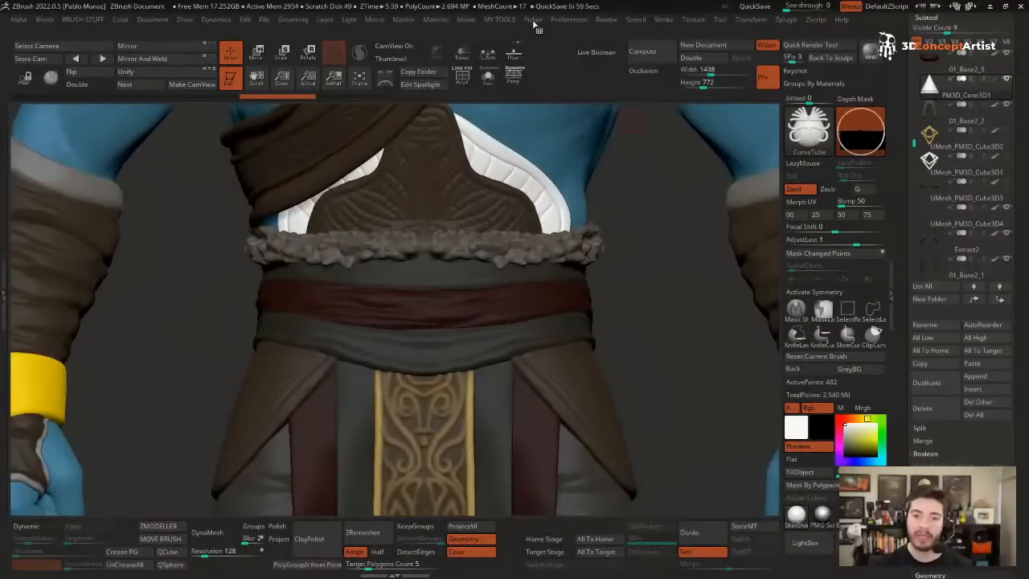
# - Set the Picker's depth mode to Cont Z so curves follow the underlying surface continuously
pyautogui.click(534, 22)
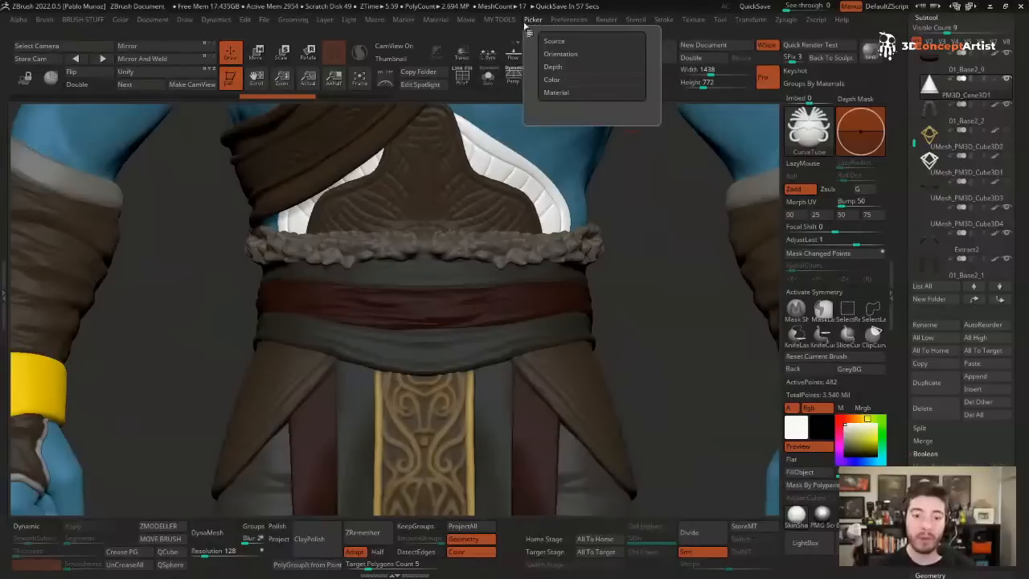
pyautogui.moveTo(522, 24)
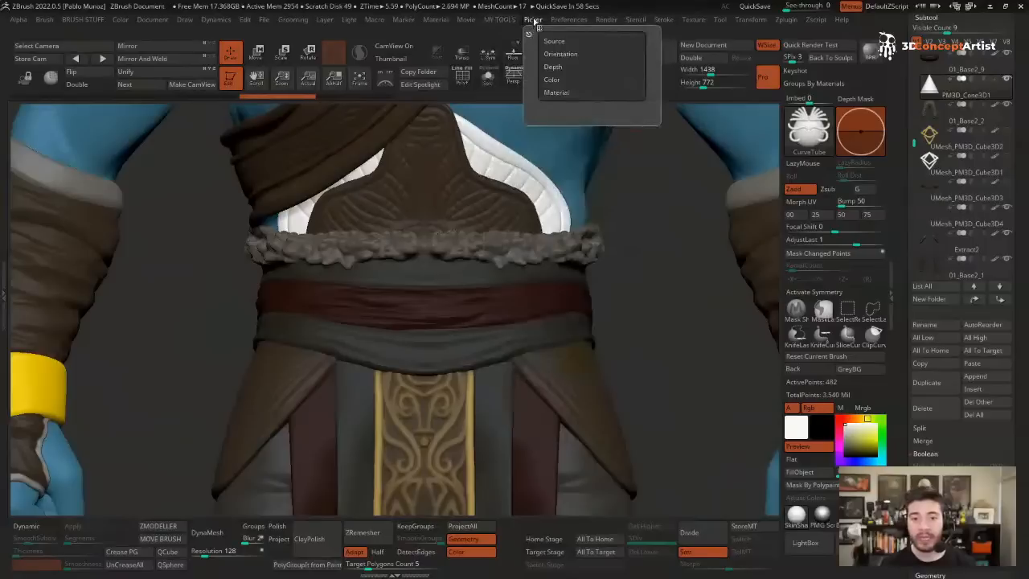
pyautogui.click(555, 67)
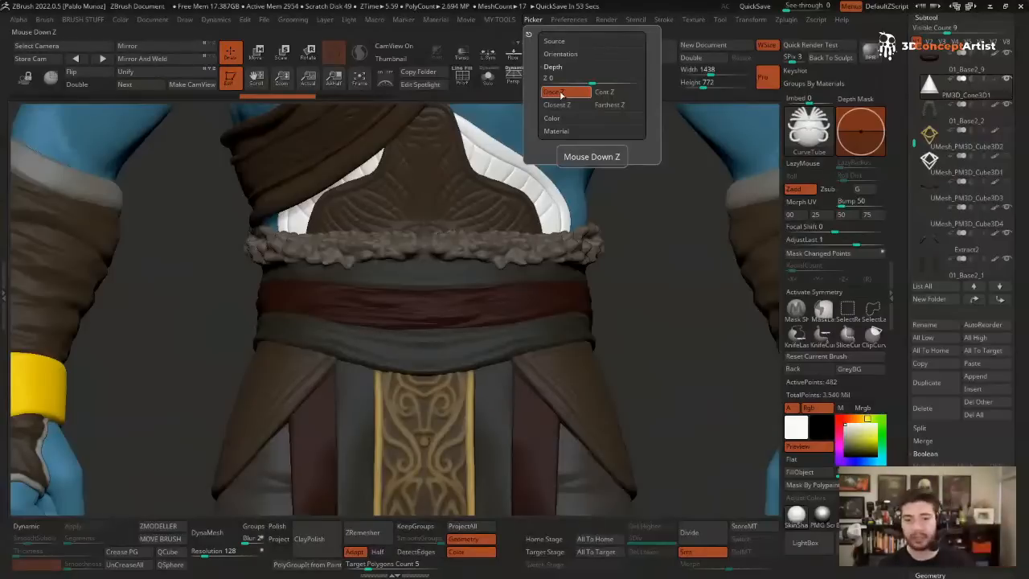
pyautogui.click(612, 93)
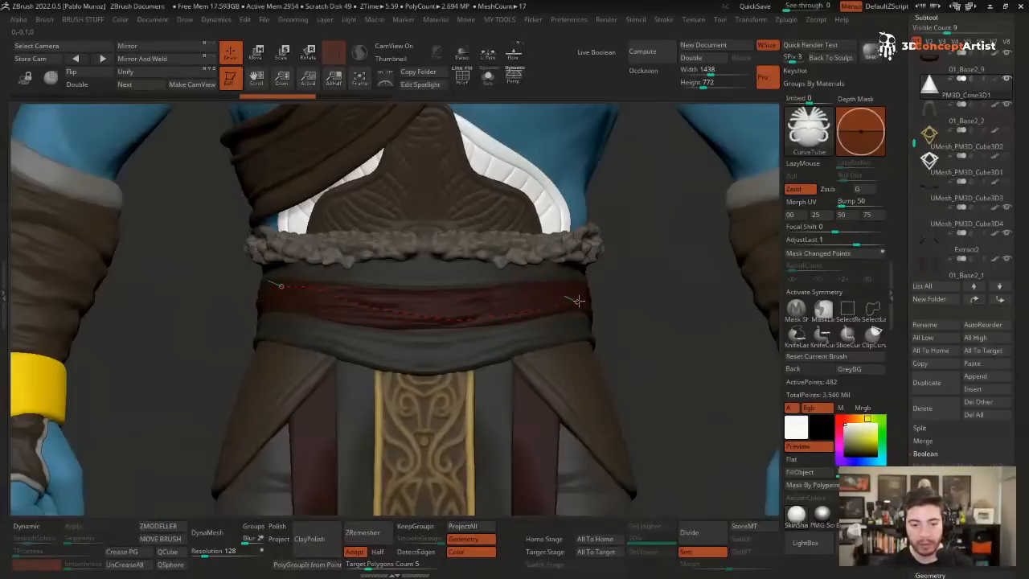
# - Draw two crossing curve tubes over the dark red waist wrap, spanning the front of the waist
pyautogui.moveTo(577, 300); pyautogui.dragTo(578, 302)
pyautogui.moveTo(638, 234)
pyautogui.mouseDown()
pyautogui.moveTo(650, 282)
pyautogui.moveTo(686, 312)
pyautogui.moveTo(519, 281)
pyautogui.moveTo(538, 267)
pyautogui.mouseUp()
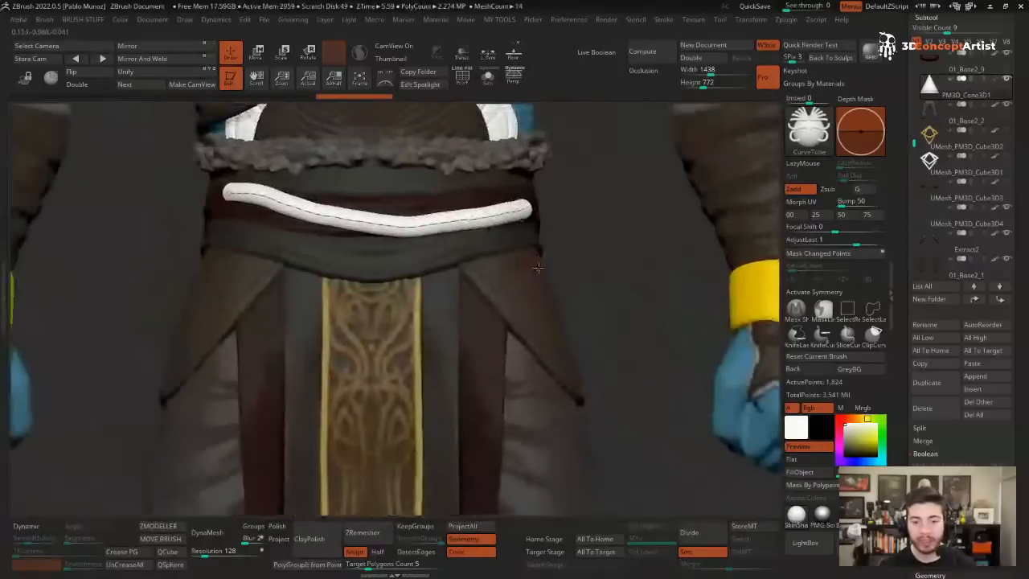
pyautogui.click(511, 281)
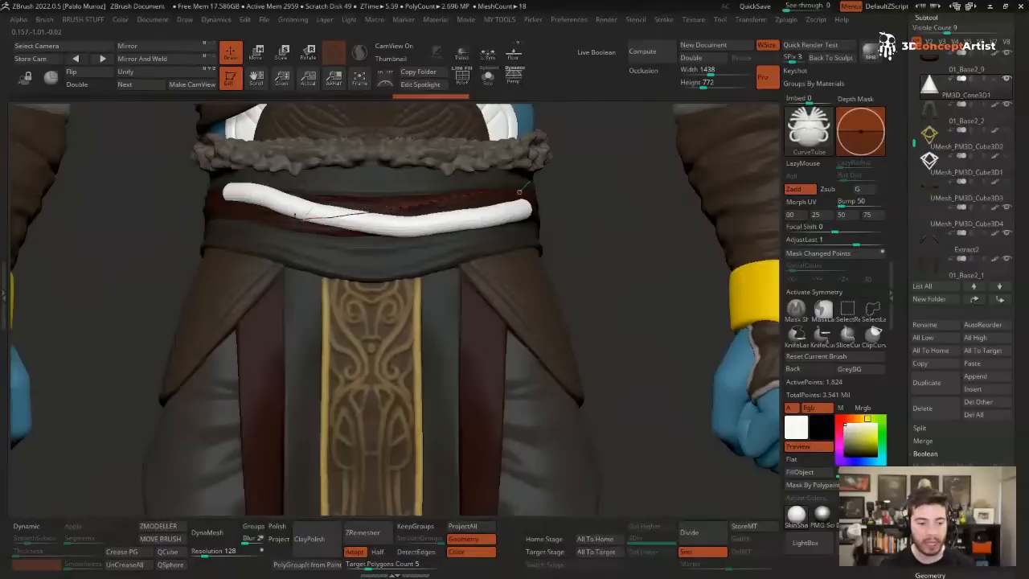
pyautogui.moveTo(231, 217); pyautogui.dragTo(226, 214)
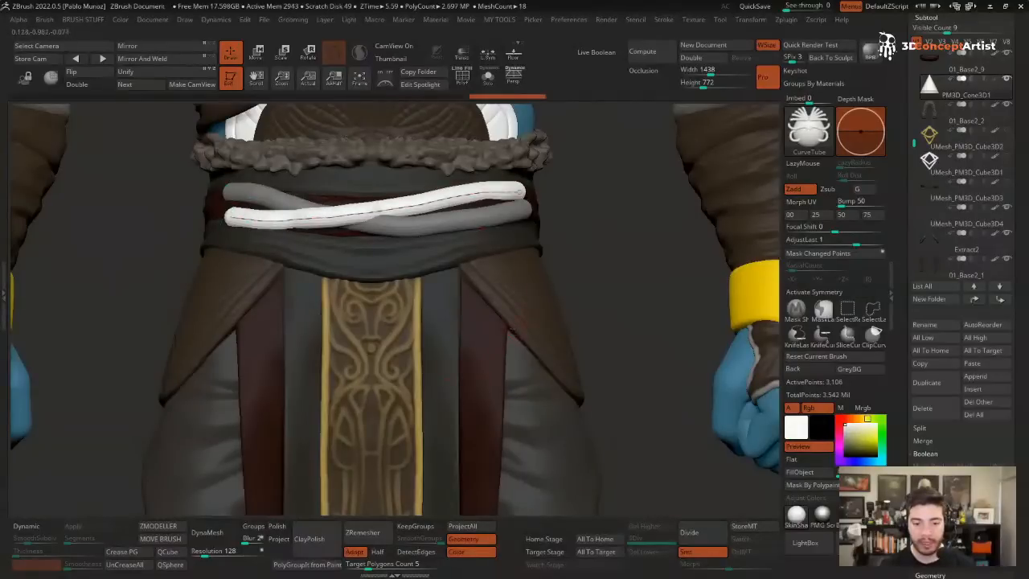
pyautogui.click(588, 200)
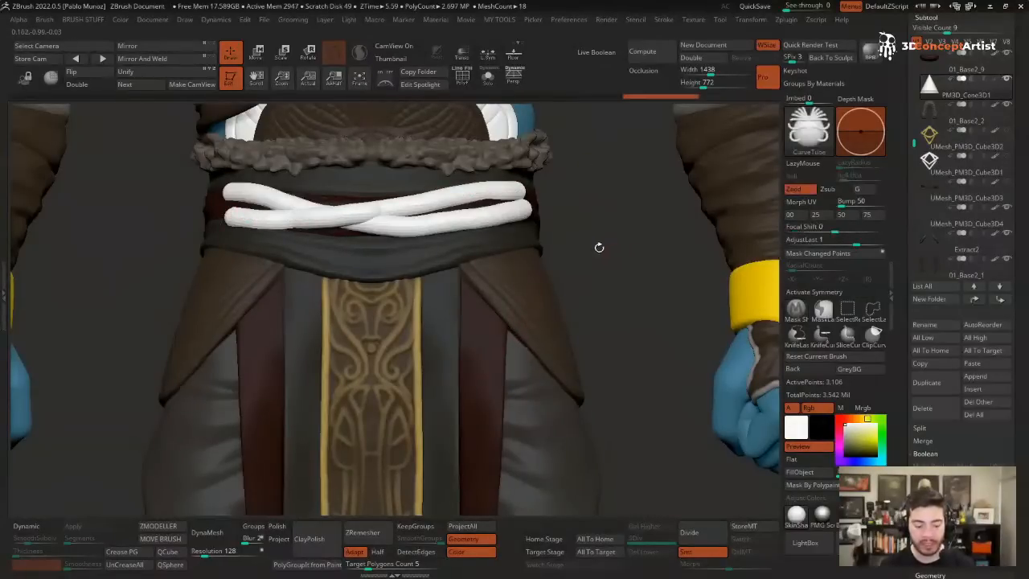
# - Isolate the tube subtool, remove the leftover cone from it, and show the whole warrior again
pyautogui.click(488, 77)
pyautogui.keyDown('ctrl'); pyautogui.moveTo(418, 381); pyautogui.dragTo(375, 266, button='right'); pyautogui.keyUp('ctrl')
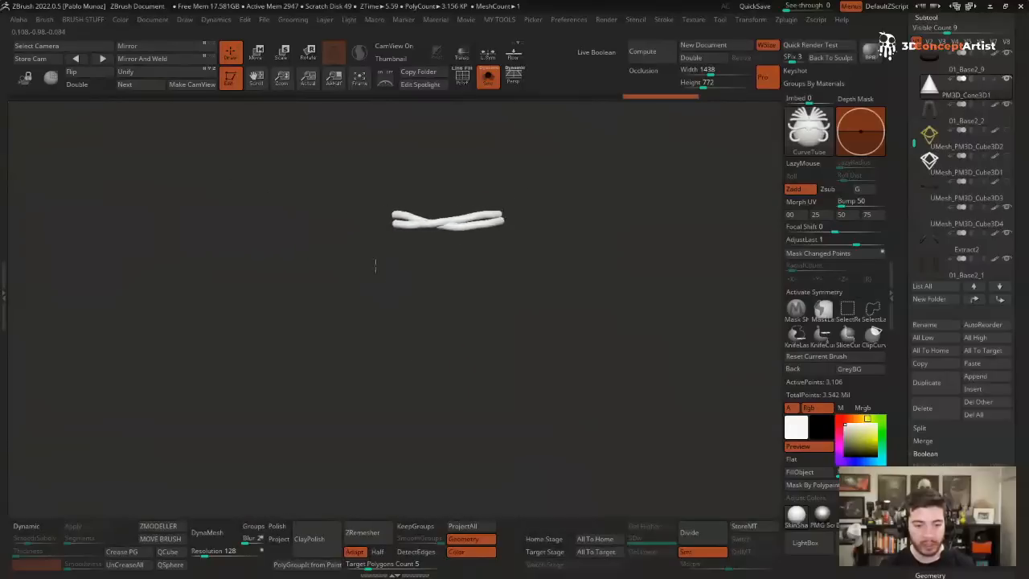
pyautogui.keyDown('alt'); pyautogui.moveTo(465, 335); pyautogui.dragTo(420, 262, button='right'); pyautogui.keyUp('alt')
pyautogui.keyDown('alt'); pyautogui.moveTo(438, 316); pyautogui.dragTo(437, 303, button='right'); pyautogui.keyUp('alt')
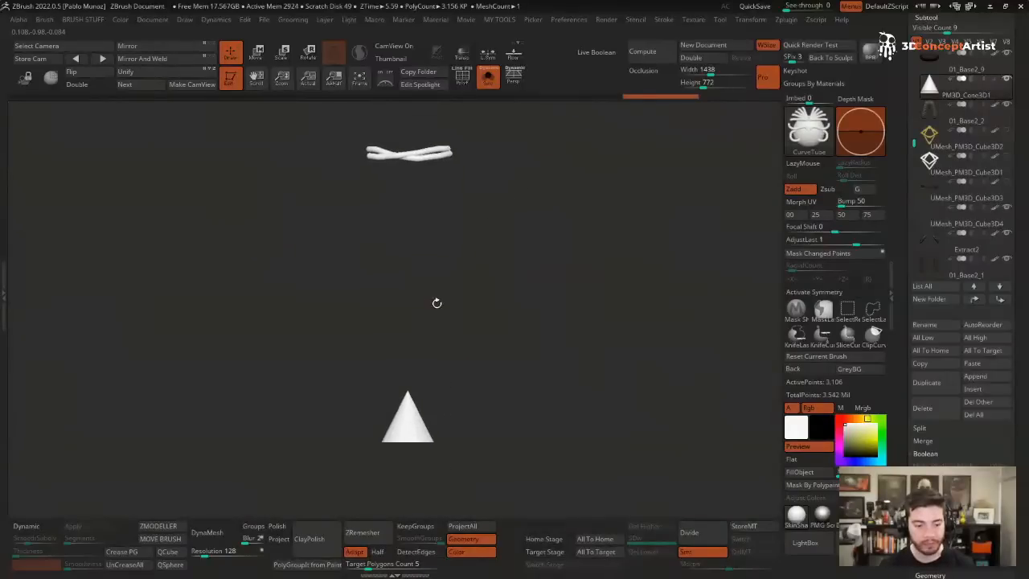
pyautogui.moveTo(302, 323)
pyautogui.keyDown('ctrl'); pyautogui.keyDown('shift'); pyautogui.mouseDown()
pyautogui.moveTo(479, 496)
pyautogui.moveTo(519, 488)
pyautogui.mouseUp(); pyautogui.keyUp('shift'); pyautogui.keyUp('ctrl')
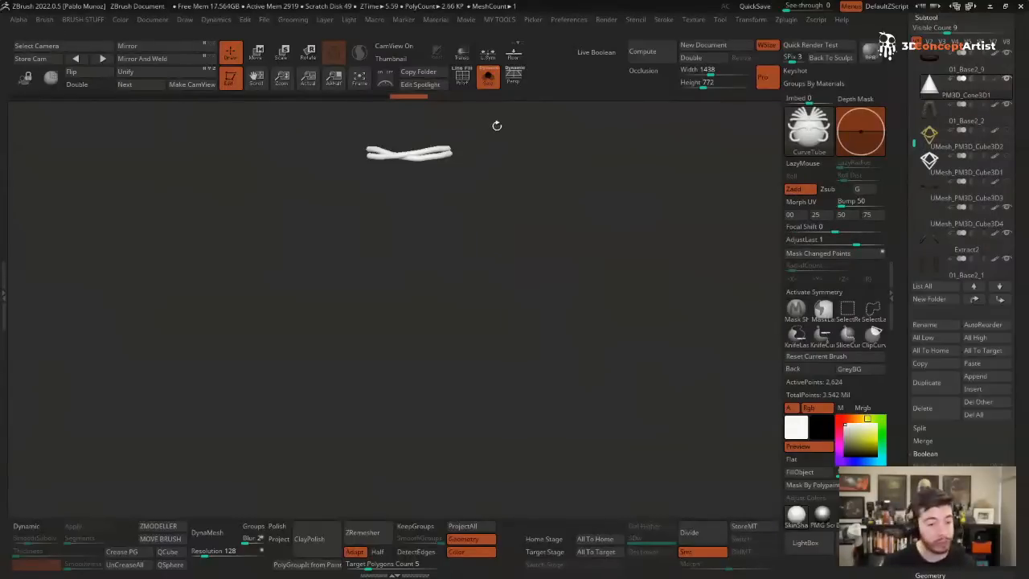
pyautogui.moveTo(496, 125); pyautogui.dragTo(506, 237)
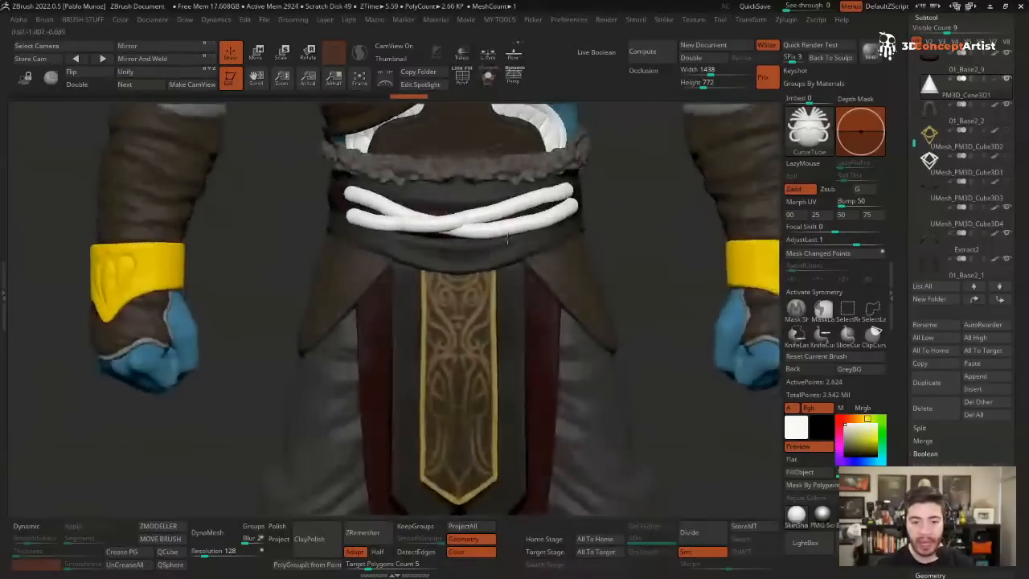
pyautogui.keyDown('ctrl'); pyautogui.moveTo(461, 224); pyautogui.dragTo(484, 230, button='right'); pyautogui.keyUp('ctrl')
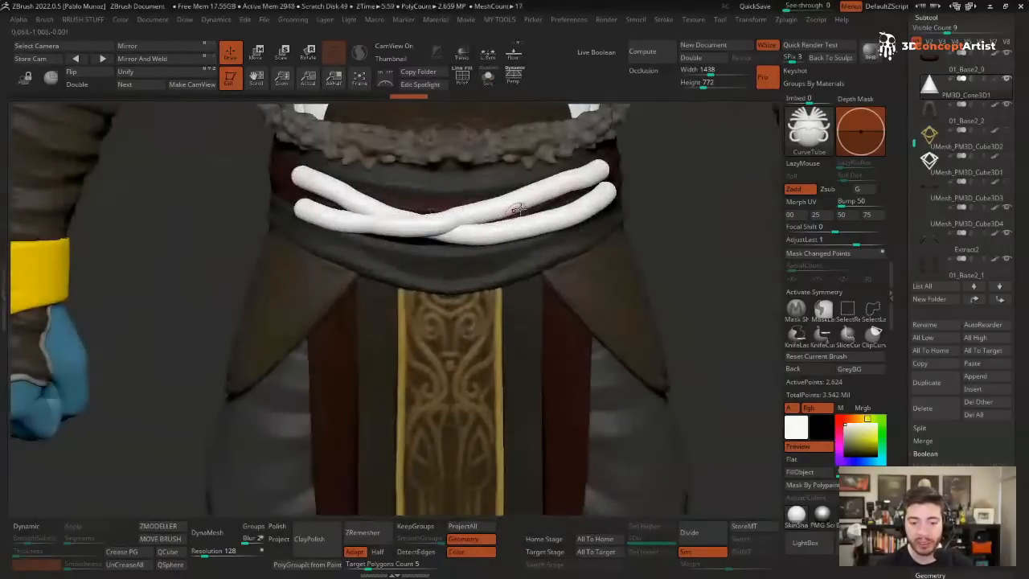
# - Display the tubes' polygroup wireframe and choose the Move Topological brush with a draw size of about 12.7
pyautogui.moveTo(553, 191); pyautogui.dragTo(598, 205)
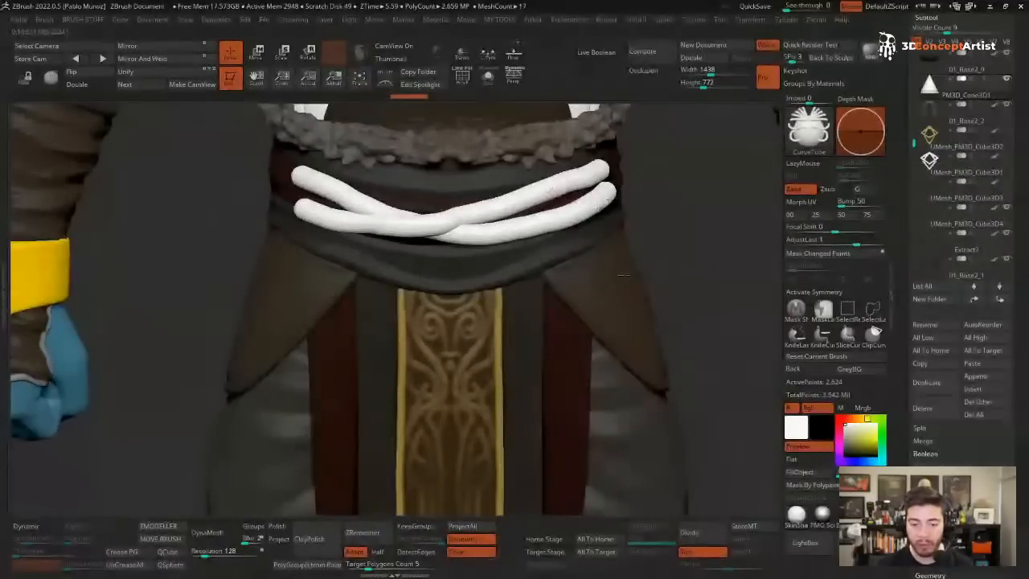
pyautogui.hotkey('shift', 'f')
pyautogui.press('b')
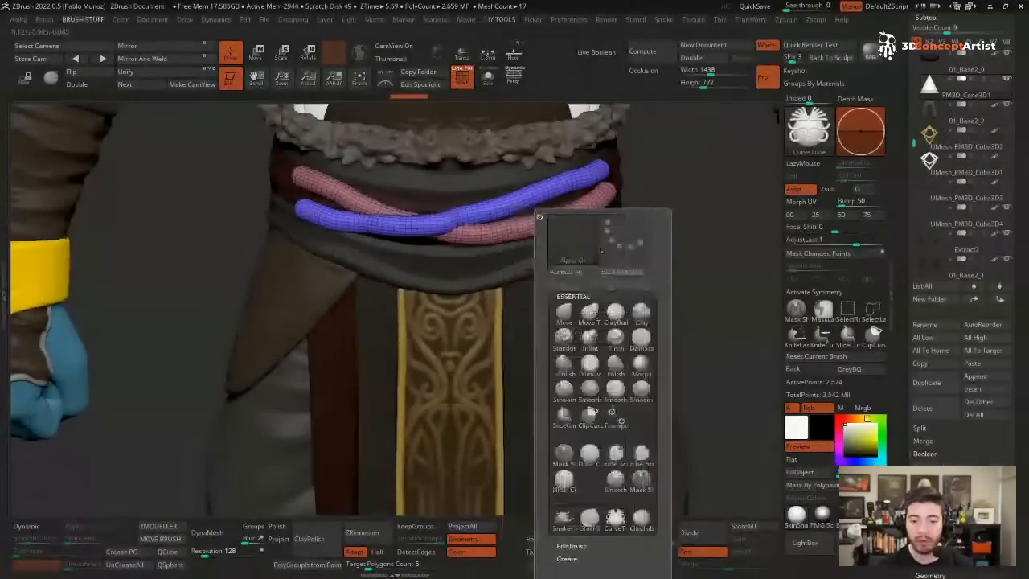
pyautogui.press('b')
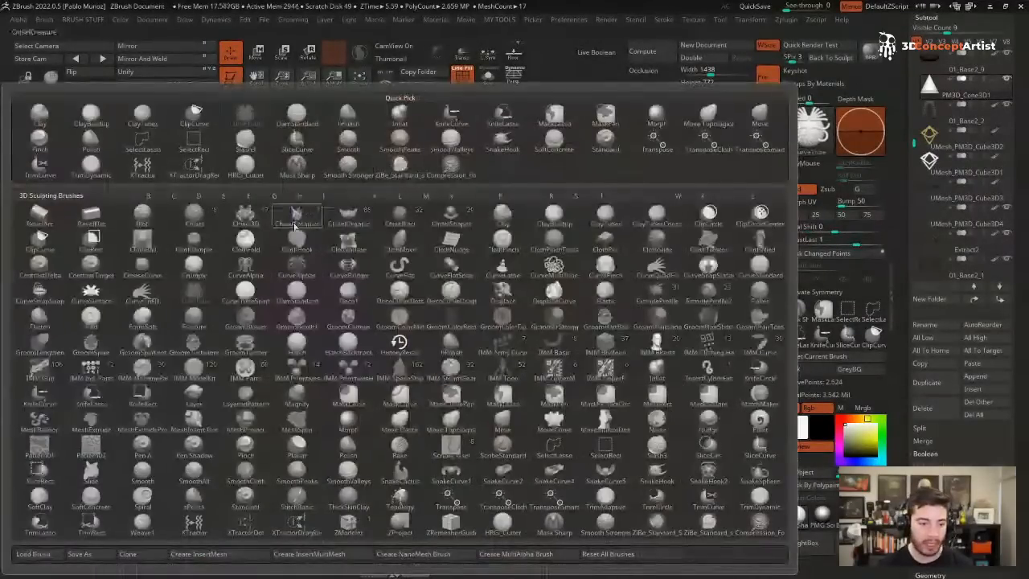
pyautogui.click(451, 419)
pyautogui.press('b')
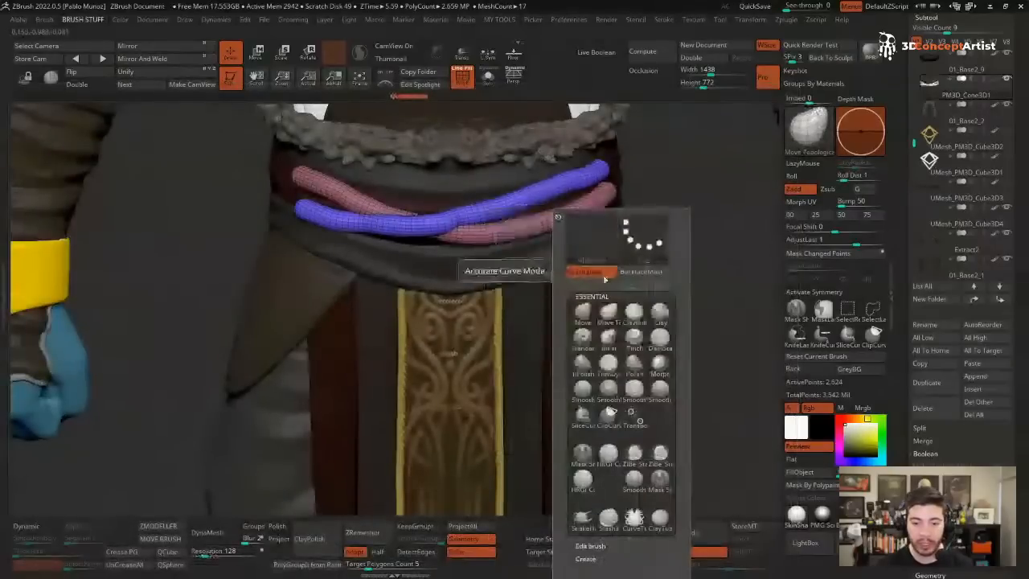
pyautogui.press('space')
pyautogui.moveTo(643, 178); pyautogui.dragTo(648, 178)
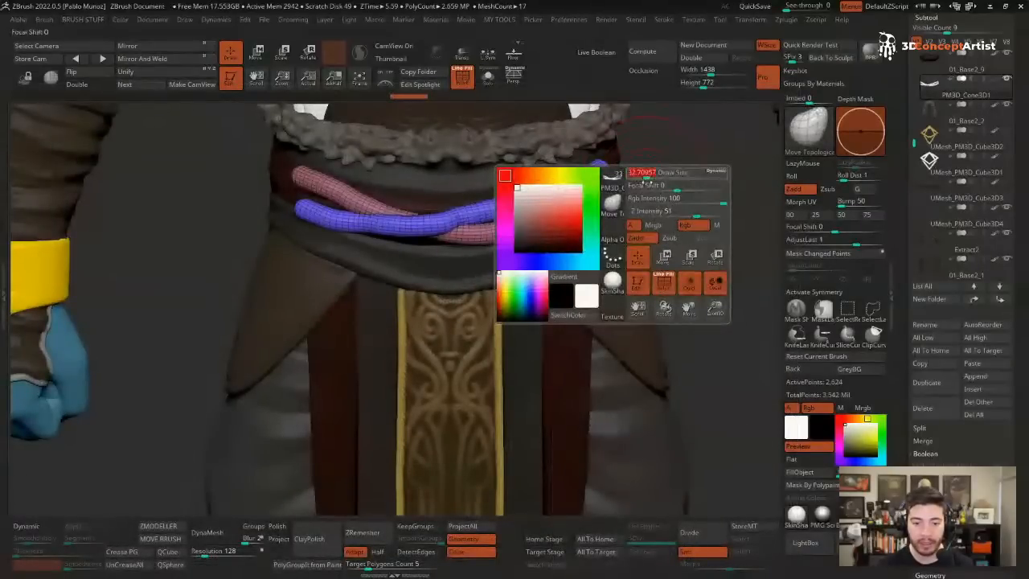
# - Reshape the blue tube where it crosses the pink one so that it wraps around the waist
pyautogui.moveTo(470, 211); pyautogui.dragTo(474, 226)
pyautogui.moveTo(522, 249)
pyautogui.mouseDown(button='right')
pyautogui.moveTo(489, 253)
pyautogui.moveTo(477, 224)
pyautogui.mouseUp(button='right')
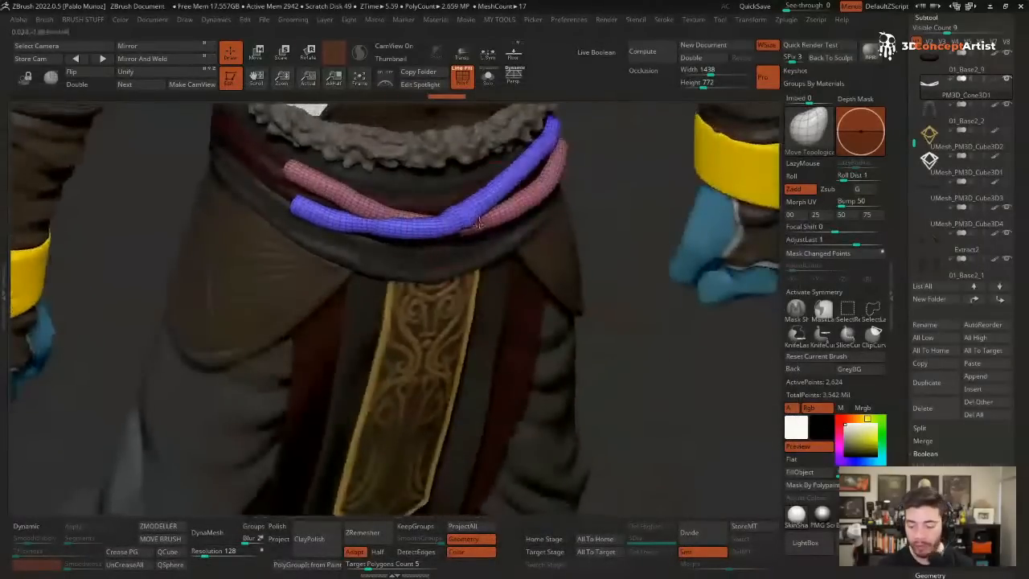
pyautogui.moveTo(466, 201)
pyautogui.mouseDown()
pyautogui.moveTo(455, 212)
pyautogui.moveTo(505, 182)
pyautogui.mouseUp()
pyautogui.moveTo(614, 176); pyautogui.dragTo(513, 194, button='right')
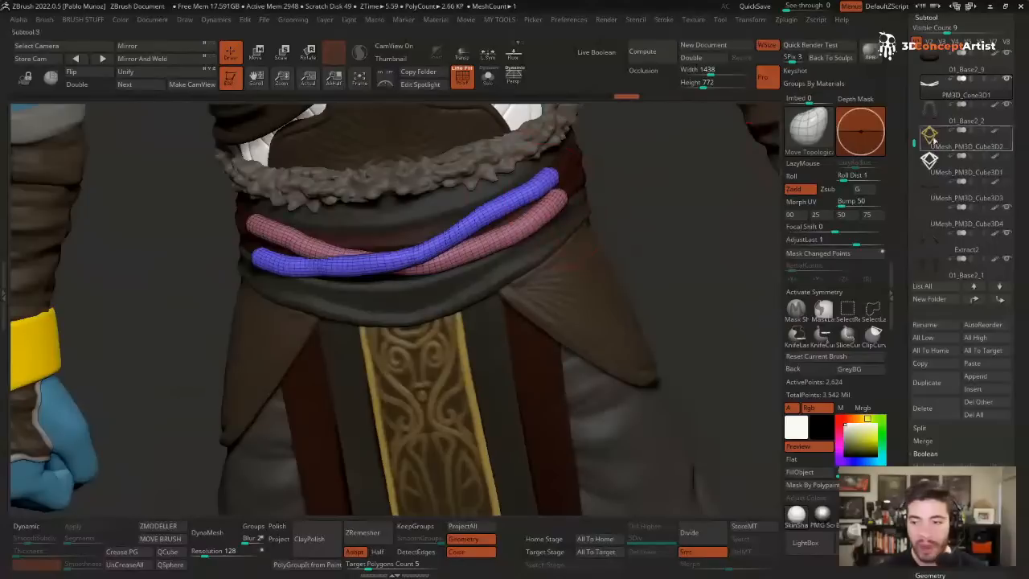
# - Show the gold diamond ornament and reshape the two curve tubes where they pass its frame
pyautogui.click(1006, 135)
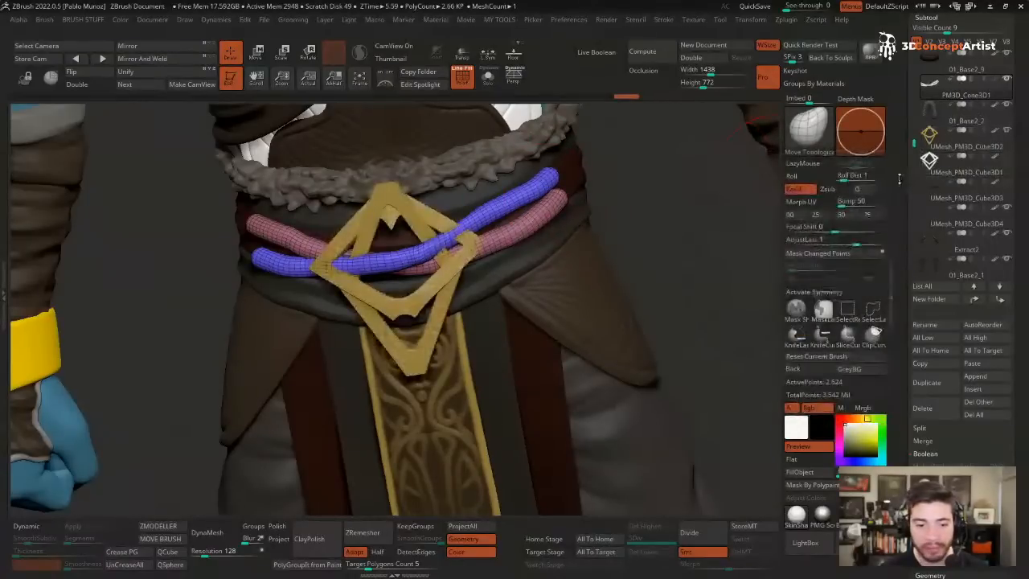
pyautogui.moveTo(466, 240); pyautogui.dragTo(455, 245)
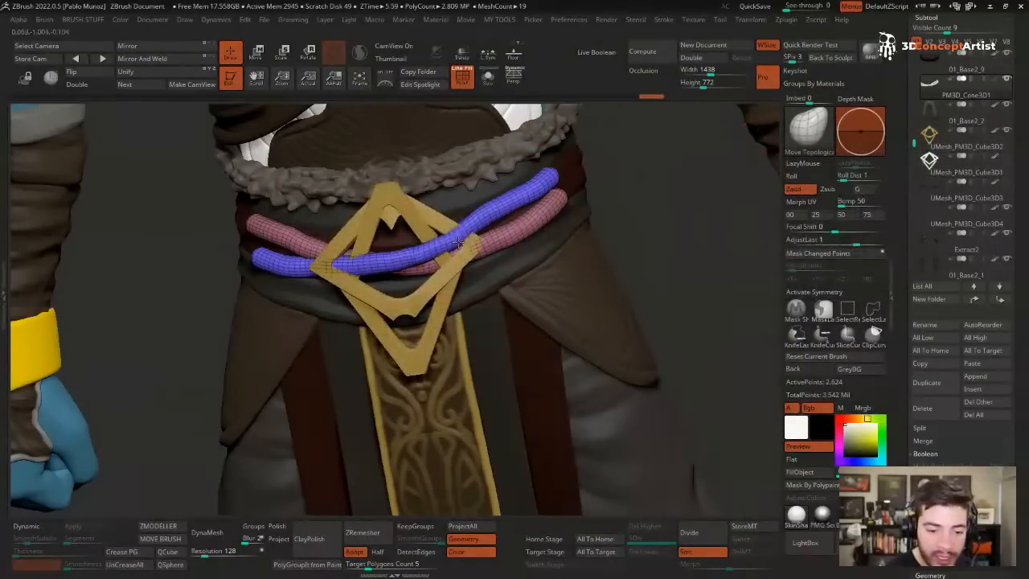
pyautogui.moveTo(450, 246); pyautogui.dragTo(498, 247, button='right')
pyautogui.moveTo(432, 258); pyautogui.dragTo(440, 249)
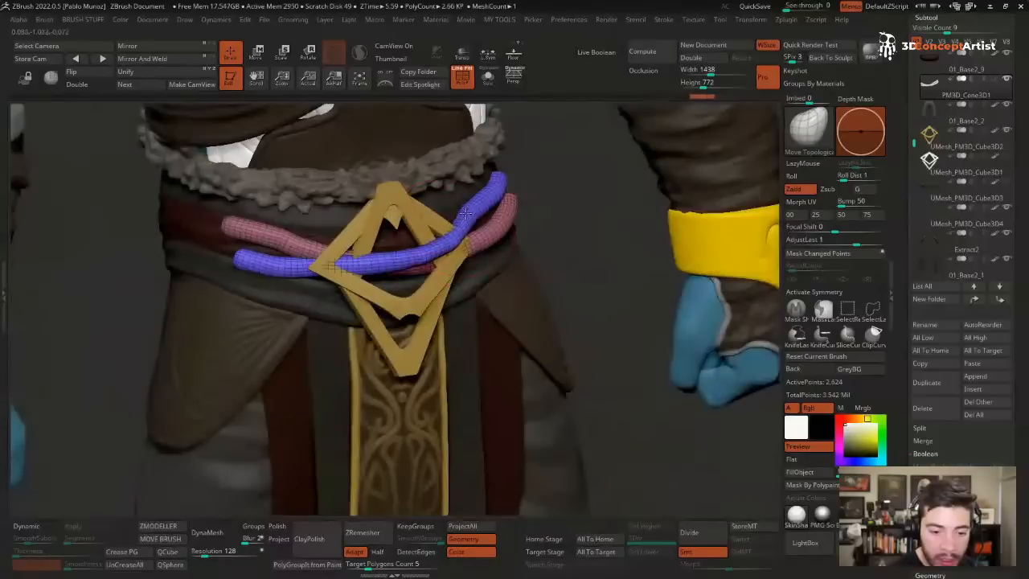
pyautogui.keyDown('alt'); pyautogui.click(354, 268); pyautogui.keyUp('alt')
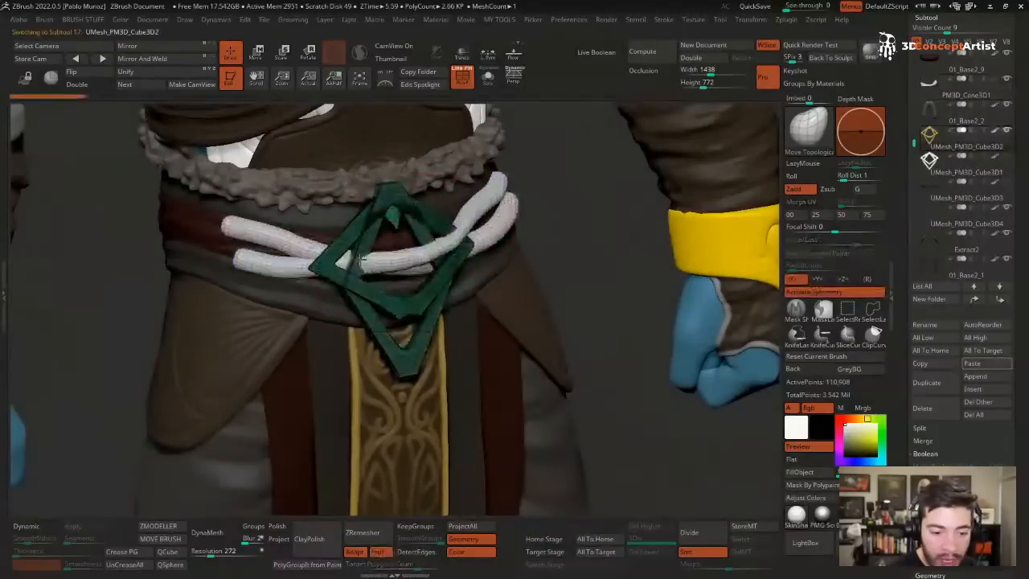
pyautogui.keyDown('alt'); pyautogui.click(369, 269); pyautogui.keyUp('alt')
pyautogui.moveTo(341, 261); pyautogui.dragTo(373, 256, button='right')
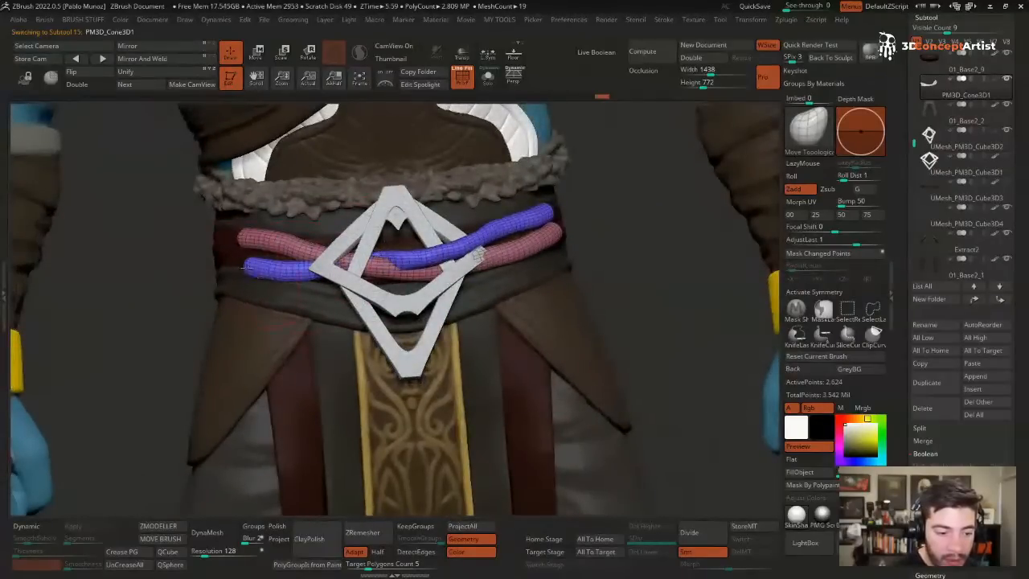
# - Pull the pink tube over the front of the diamond ornament and the blue tube, refining their crossing with the tubes isolated
pyautogui.moveTo(246, 267); pyautogui.dragTo(220, 242)
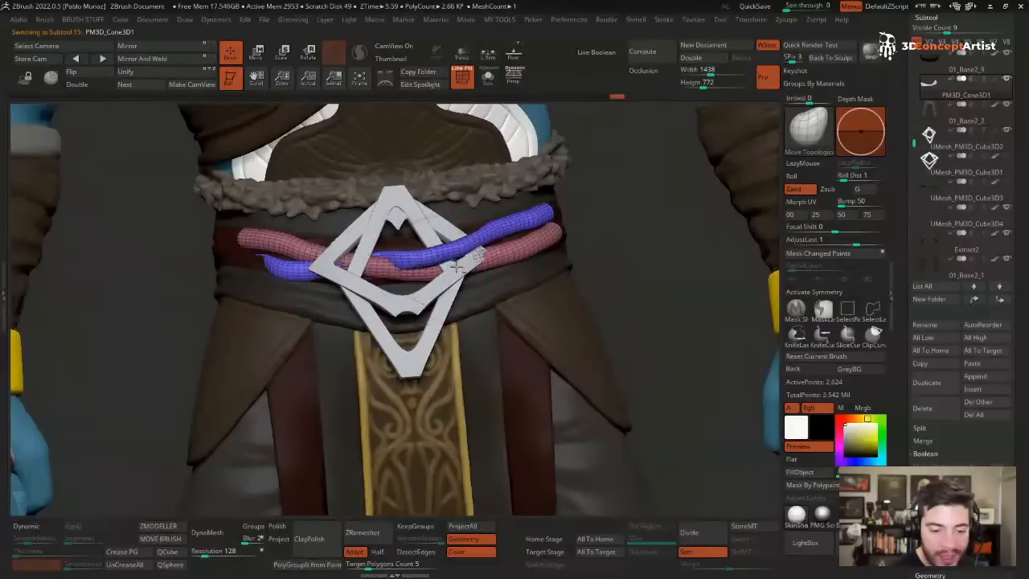
pyautogui.press('space')
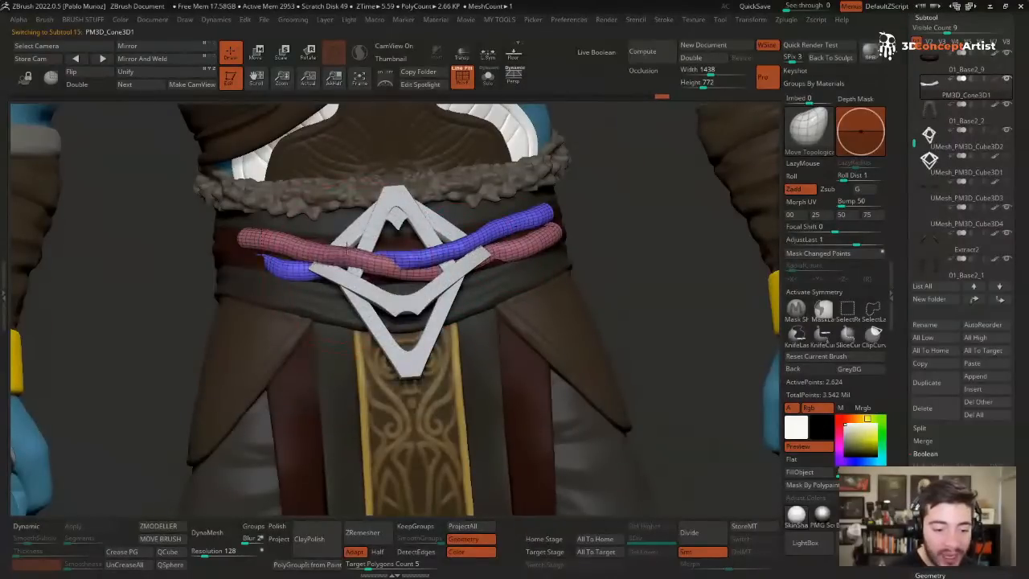
pyautogui.moveTo(348, 254); pyautogui.dragTo(299, 257, button='right')
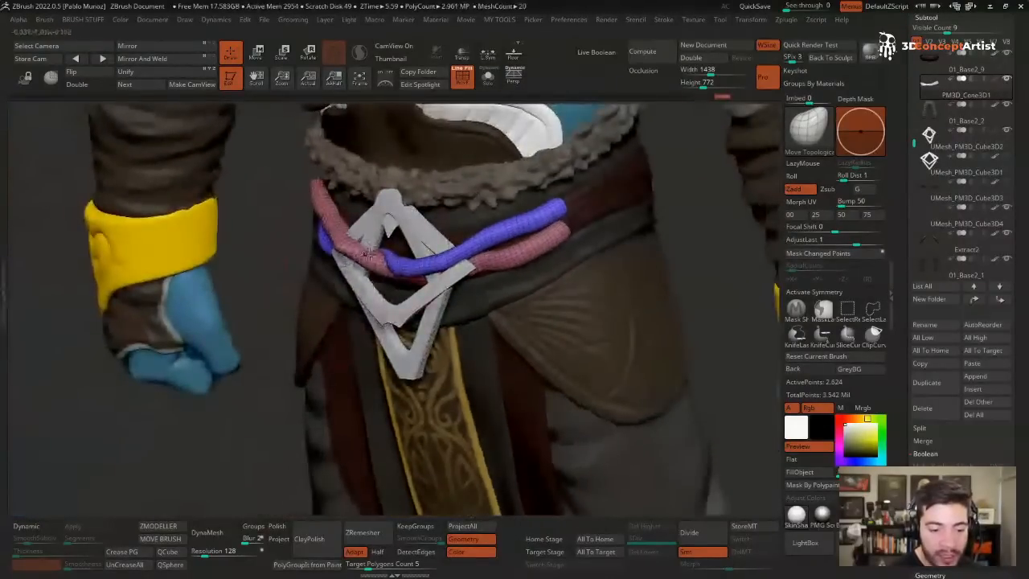
pyautogui.hotkey('shift', 's')
pyautogui.moveTo(401, 229); pyautogui.dragTo(361, 266, button='right')
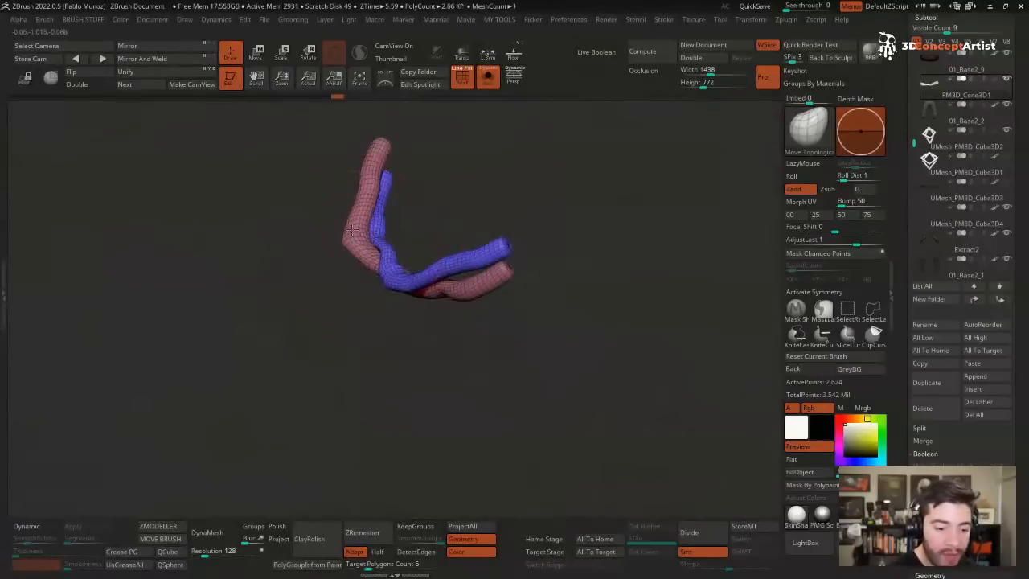
pyautogui.moveTo(352, 229); pyautogui.dragTo(356, 256, button='right')
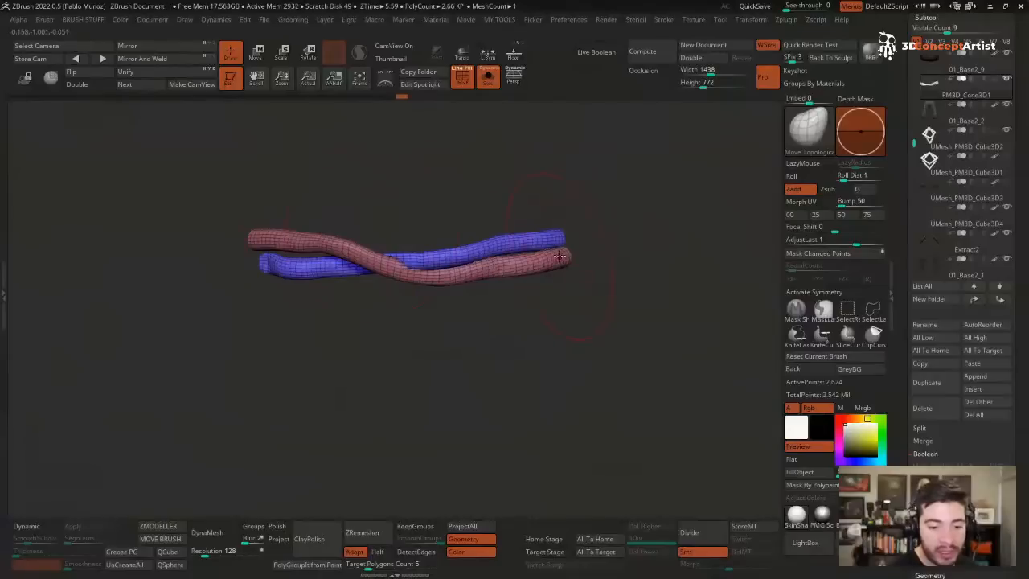
pyautogui.moveTo(584, 250)
pyautogui.mouseDown(button='right')
pyautogui.moveTo(465, 259)
pyautogui.moveTo(455, 287)
pyautogui.moveTo(419, 264)
pyautogui.moveTo(500, 250)
pyautogui.moveTo(476, 270)
pyautogui.mouseUp(button='right')
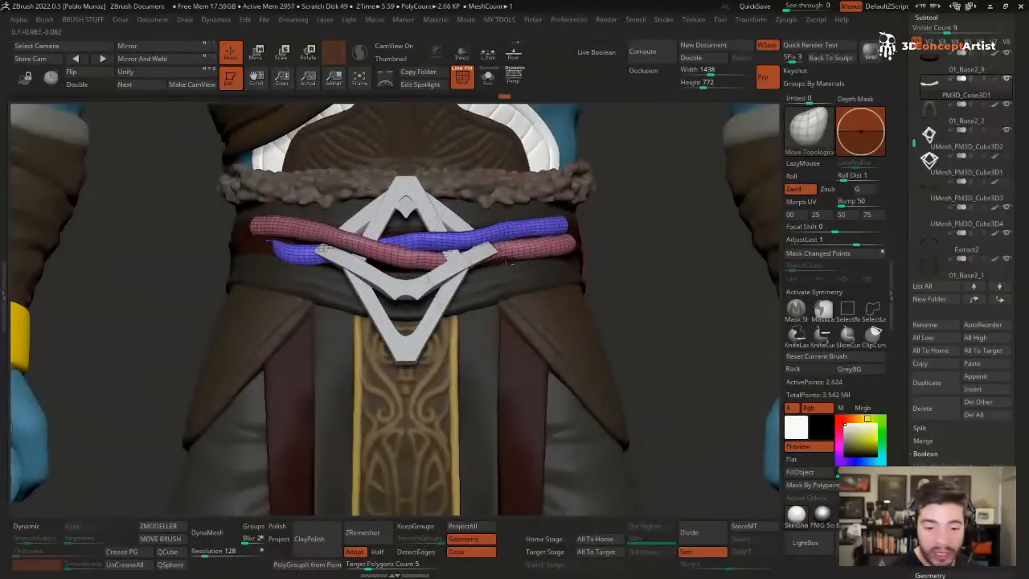
# - Fit the outer ends of both tubes against the sides of the dark red waist wrap
pyautogui.moveTo(568, 236); pyautogui.dragTo(595, 242, button='right')
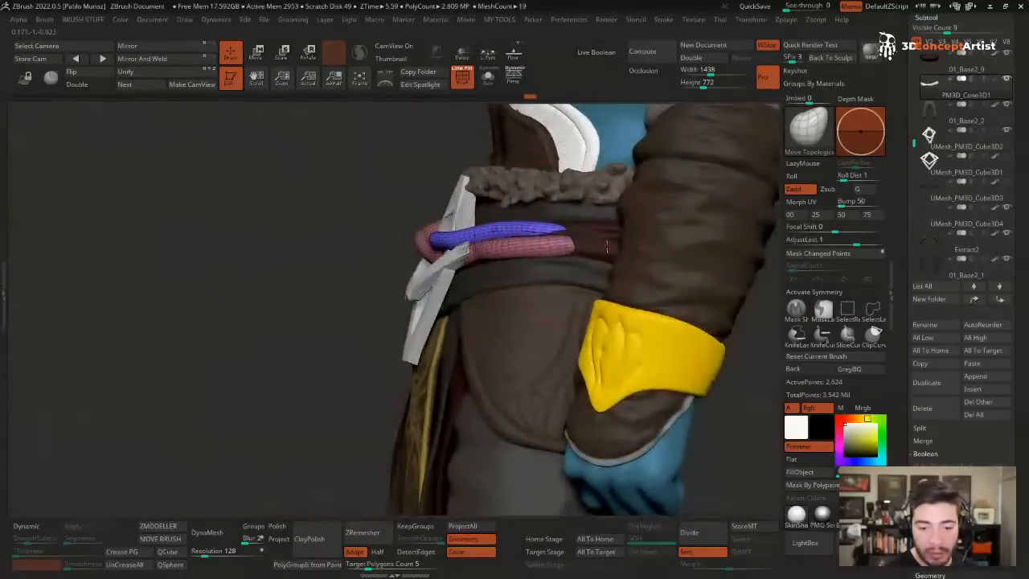
pyautogui.moveTo(569, 233)
pyautogui.mouseDown(button='right')
pyautogui.moveTo(584, 223)
pyautogui.moveTo(554, 245)
pyautogui.mouseUp(button='right')
pyautogui.moveTo(555, 245); pyautogui.dragTo(558, 253)
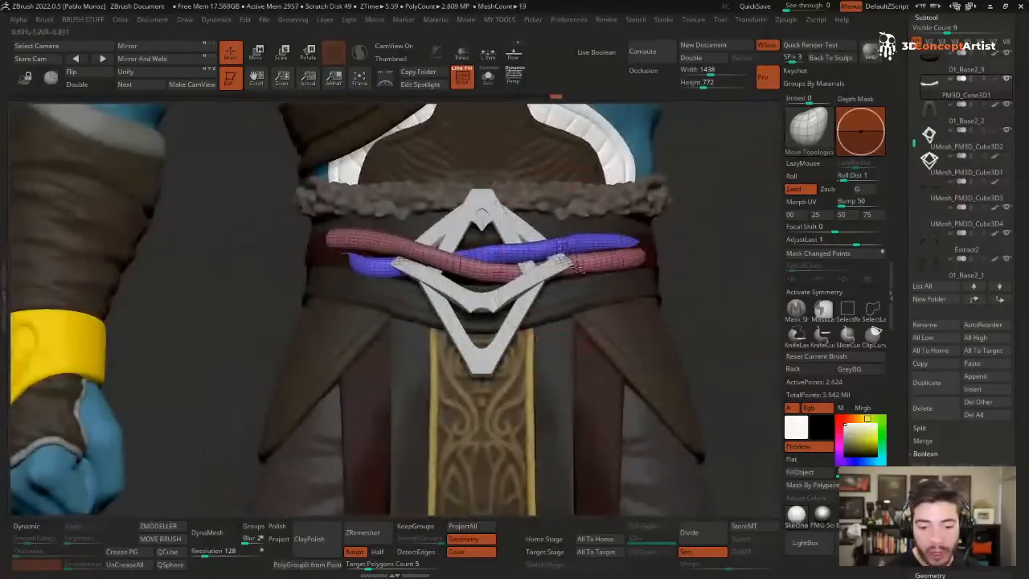
pyautogui.moveTo(454, 233); pyautogui.dragTo(345, 260, button='right')
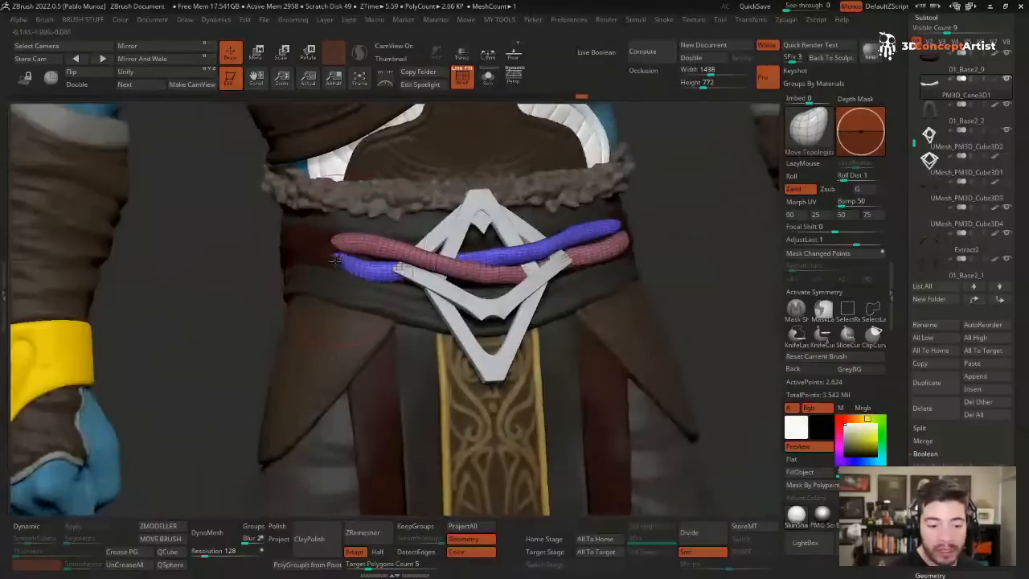
pyautogui.moveTo(335, 260); pyautogui.dragTo(327, 258)
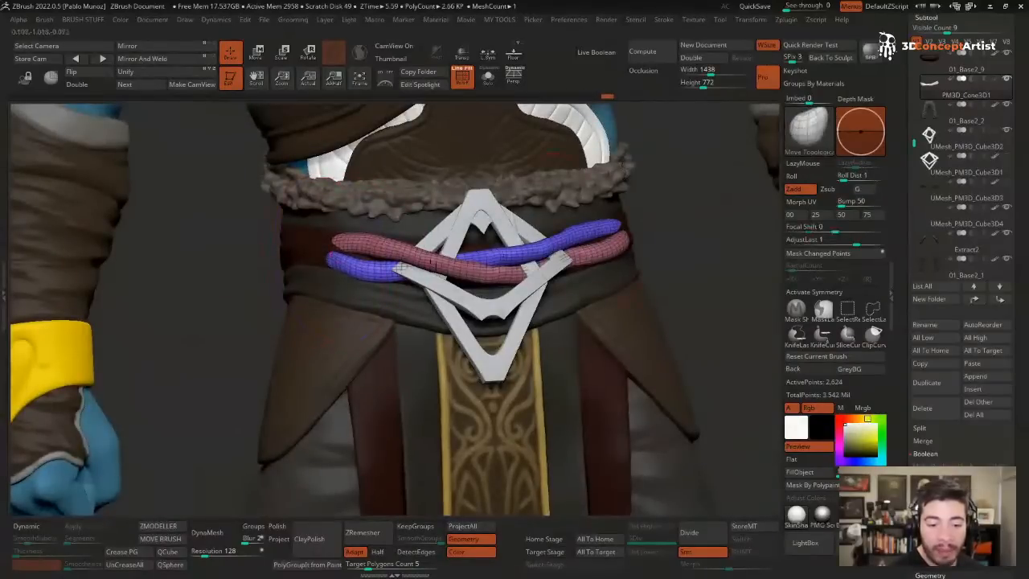
# - Hide the polygroup wireframe and fill the waist tubes with the waist wrap's dark red
pyautogui.moveTo(679, 271); pyautogui.dragTo(562, 182, button='right')
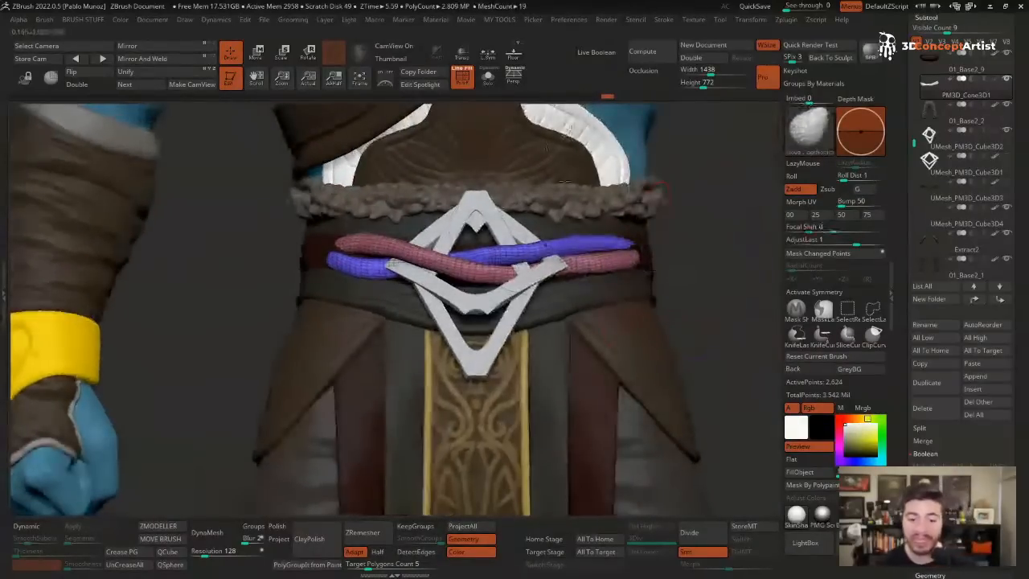
pyautogui.hotkey('shift', 'f')
pyautogui.moveTo(622, 265)
pyautogui.keyDown('ctrl'); pyautogui.mouseDown(button='right')
pyautogui.moveTo(597, 221)
pyautogui.moveTo(580, 268)
pyautogui.mouseUp(button='right'); pyautogui.keyUp('ctrl')
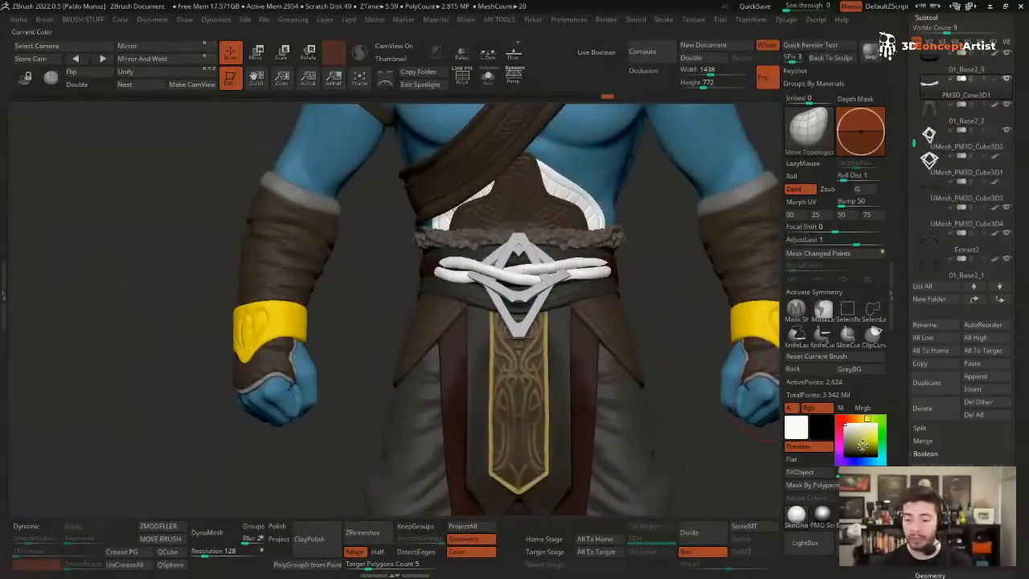
pyautogui.moveTo(862, 446); pyautogui.dragTo(585, 358)
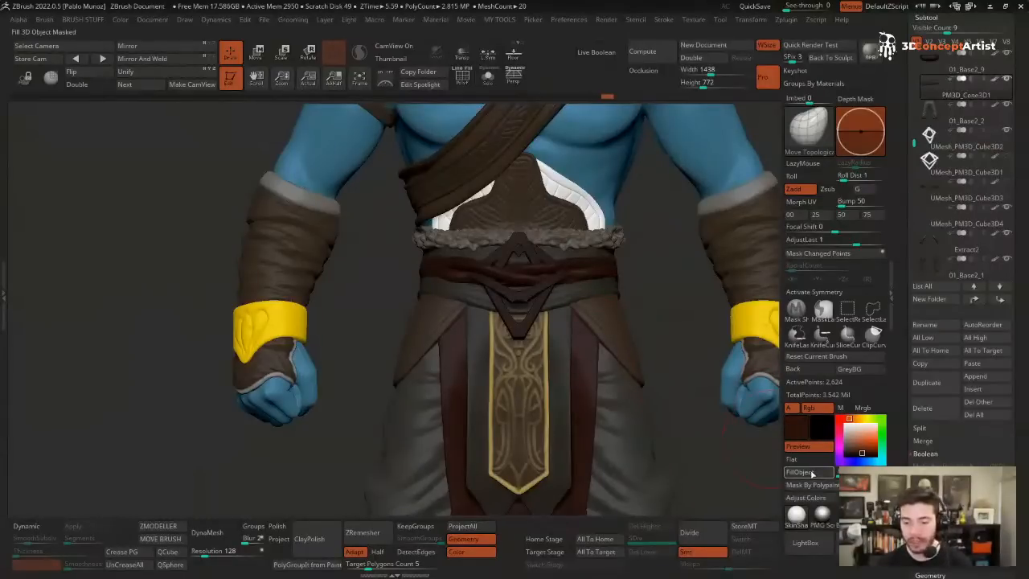
pyautogui.moveTo(795, 426); pyautogui.dragTo(781, 368)
# - Examine the dark red waist strands on the full warrior and in isolation
pyautogui.keyDown('ctrl'); pyautogui.moveTo(763, 369); pyautogui.dragTo(700, 329, button='right'); pyautogui.keyUp('ctrl')
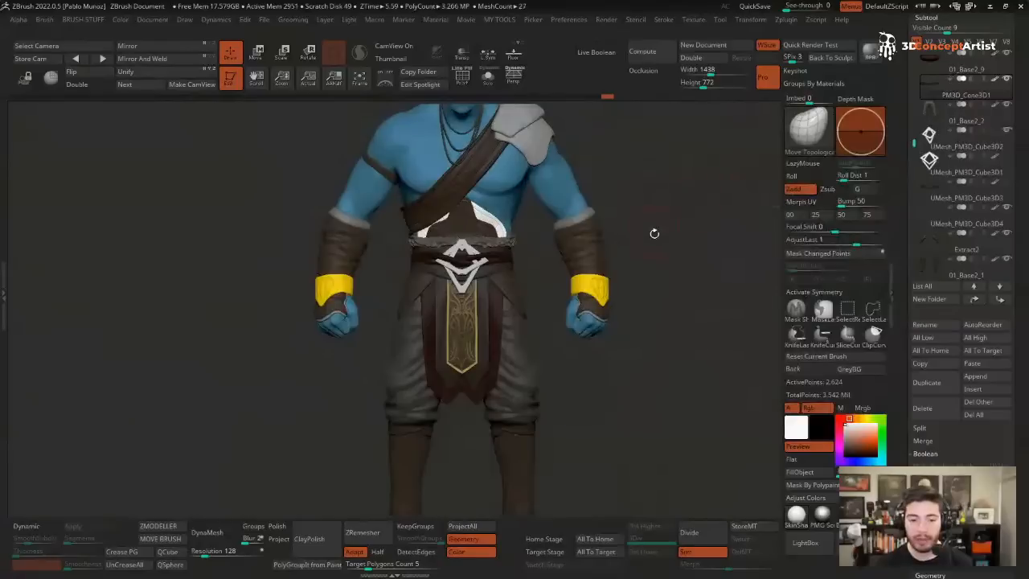
pyautogui.moveTo(653, 233)
pyautogui.mouseDown(button='right')
pyautogui.moveTo(670, 241)
pyautogui.moveTo(648, 232)
pyautogui.mouseUp(button='right')
pyautogui.keyDown('ctrl'); pyautogui.moveTo(648, 232); pyautogui.dragTo(626, 205, button='right'); pyautogui.keyUp('ctrl')
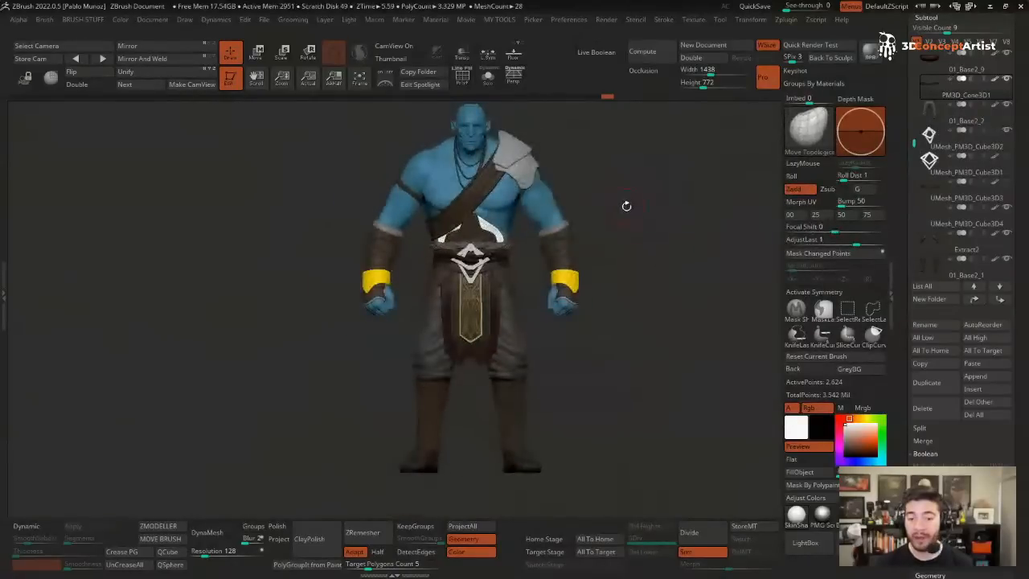
pyautogui.keyDown('ctrl'); pyautogui.moveTo(456, 265); pyautogui.dragTo(544, 291, button='right'); pyautogui.keyUp('ctrl')
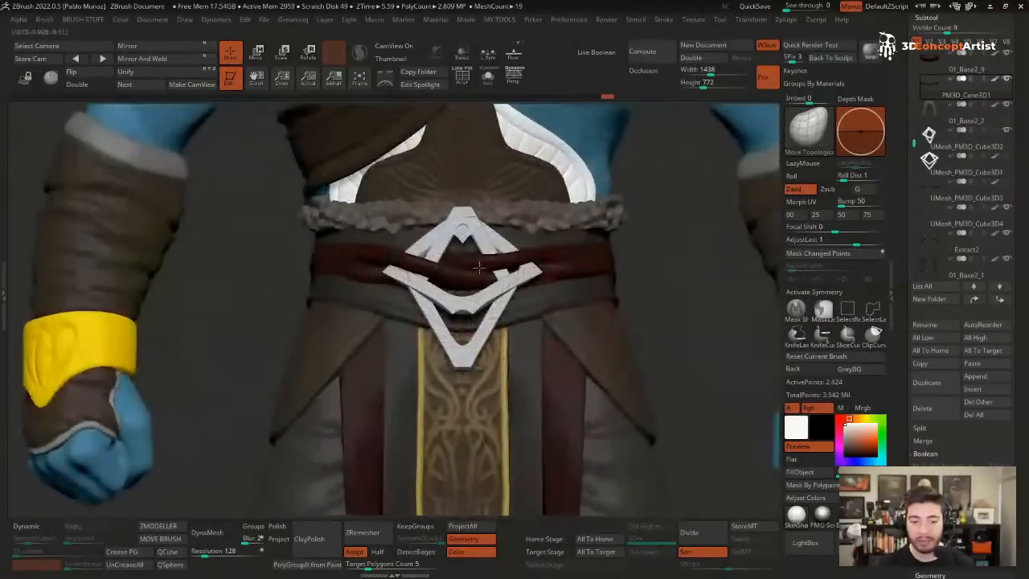
pyautogui.hotkey('alt', 's')
pyautogui.press('f')
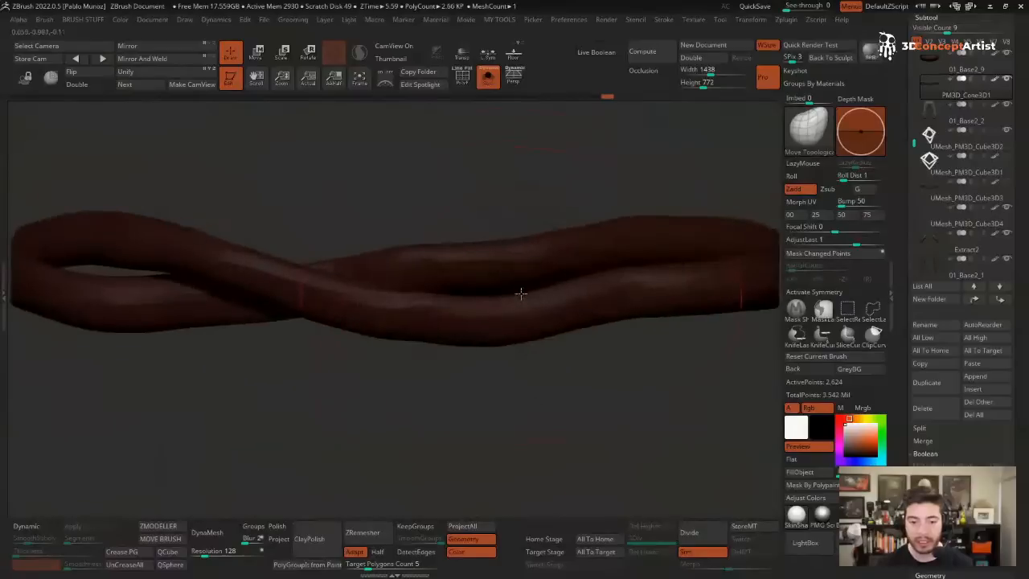
pyautogui.hotkey('shift', 'f')
pyautogui.hotkey('shift', 'f')
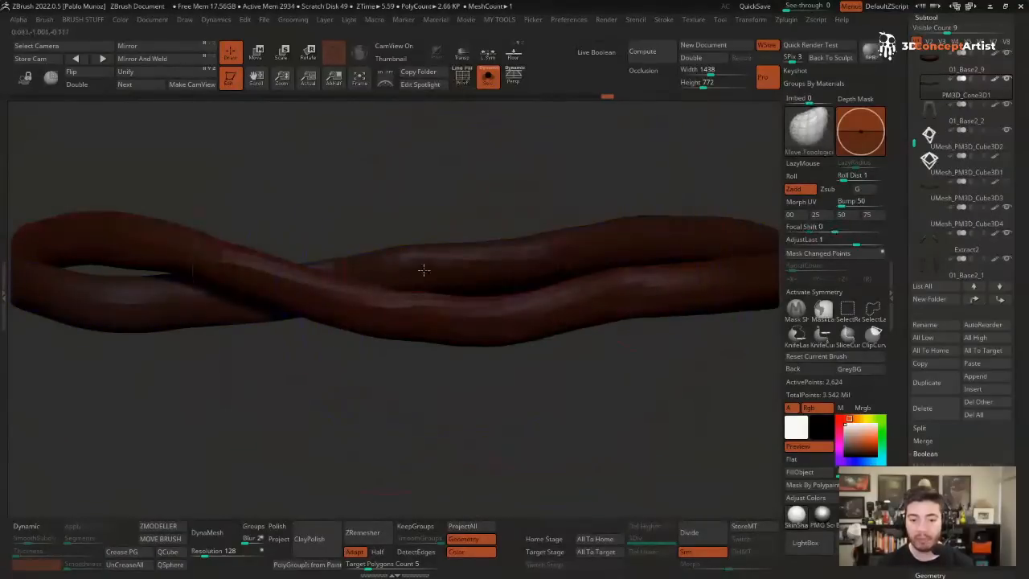
pyautogui.hotkey('alt', 's')
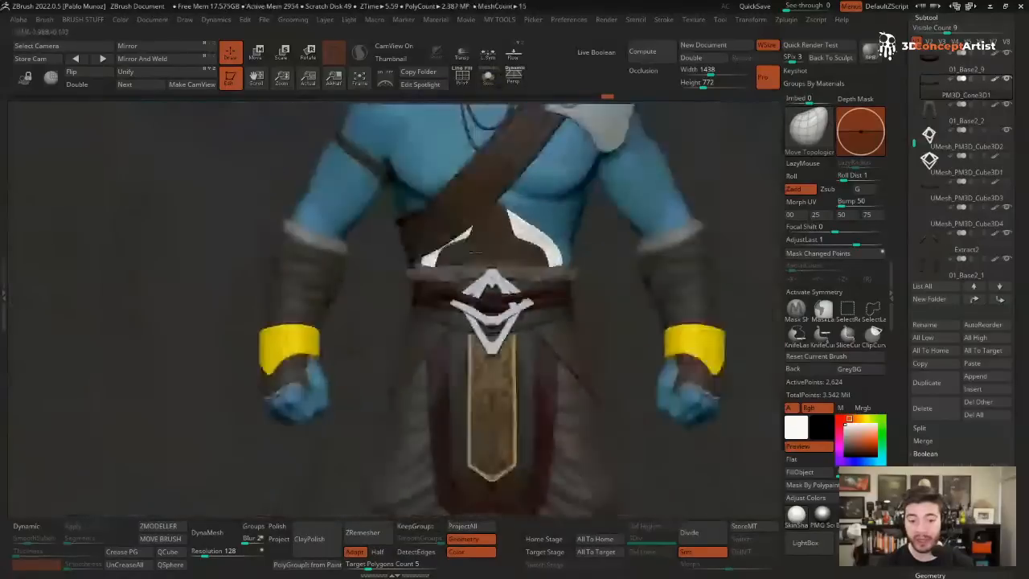
pyautogui.keyDown('alt'); pyautogui.moveTo(461, 251); pyautogui.dragTo(478, 296, button='right'); pyautogui.keyUp('alt')
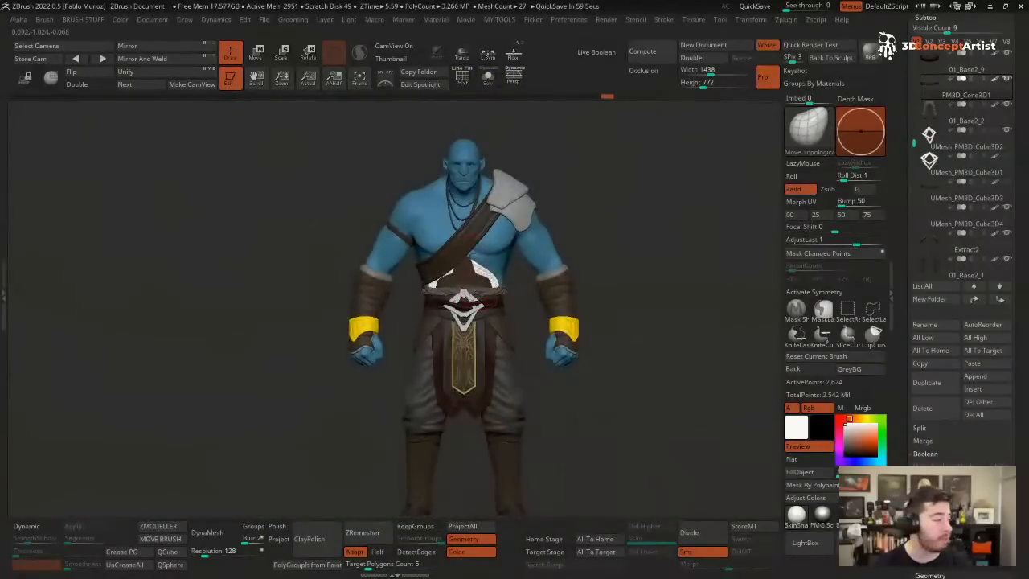
# - Select the low-poly base of the diagonal chest strap and examine its polygroup wireframe in isolation
pyautogui.keyDown('alt'); pyautogui.moveTo(480, 234); pyautogui.dragTo(545, 278, button='right'); pyautogui.keyUp('alt')
pyautogui.keyDown('alt'); pyautogui.click(545, 278); pyautogui.keyUp('alt')
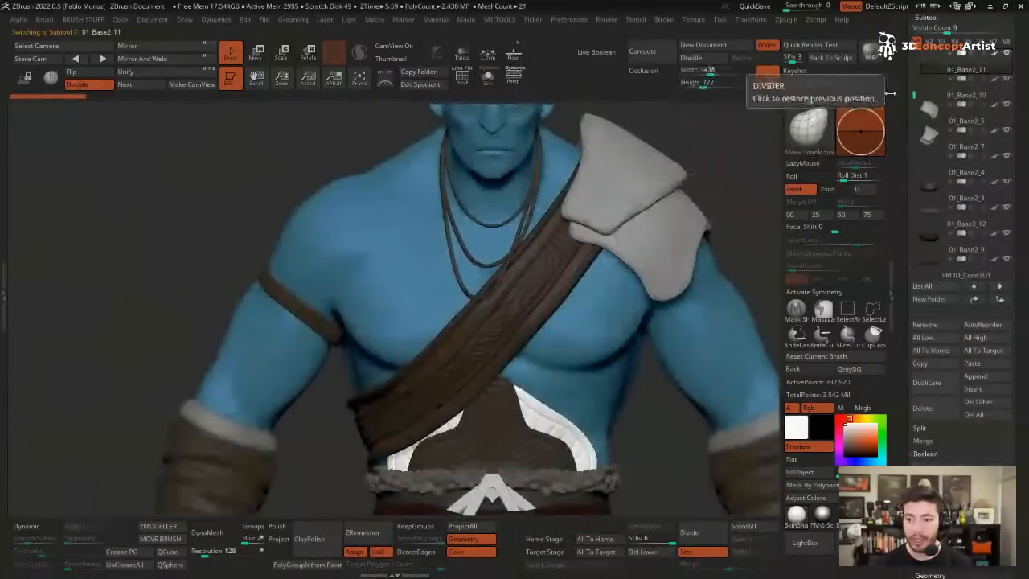
pyautogui.moveTo(913, 94); pyautogui.dragTo(913, 81)
pyautogui.click(948, 94)
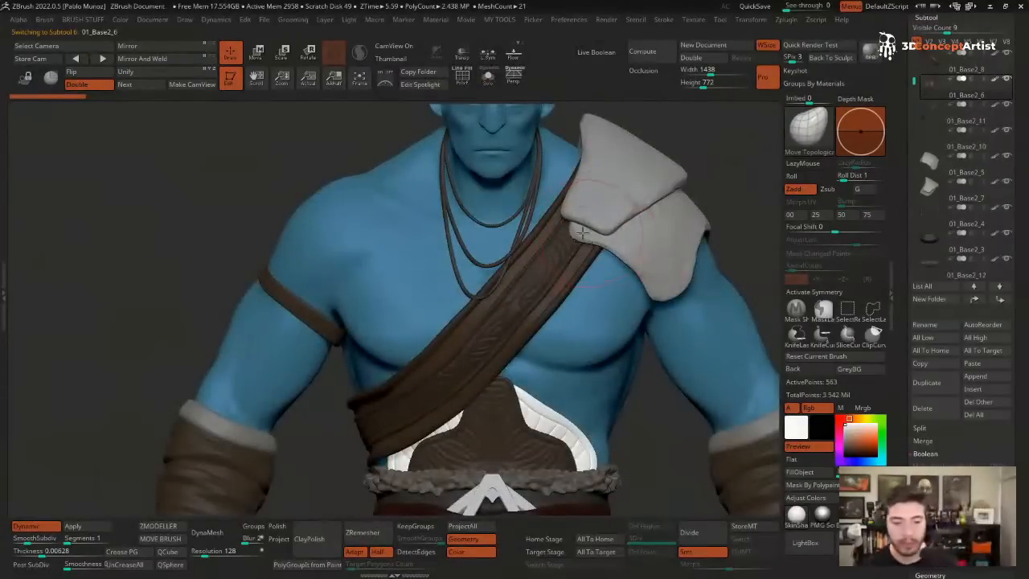
pyautogui.hotkey('shift', 's')
pyautogui.hotkey('shift', 'f')
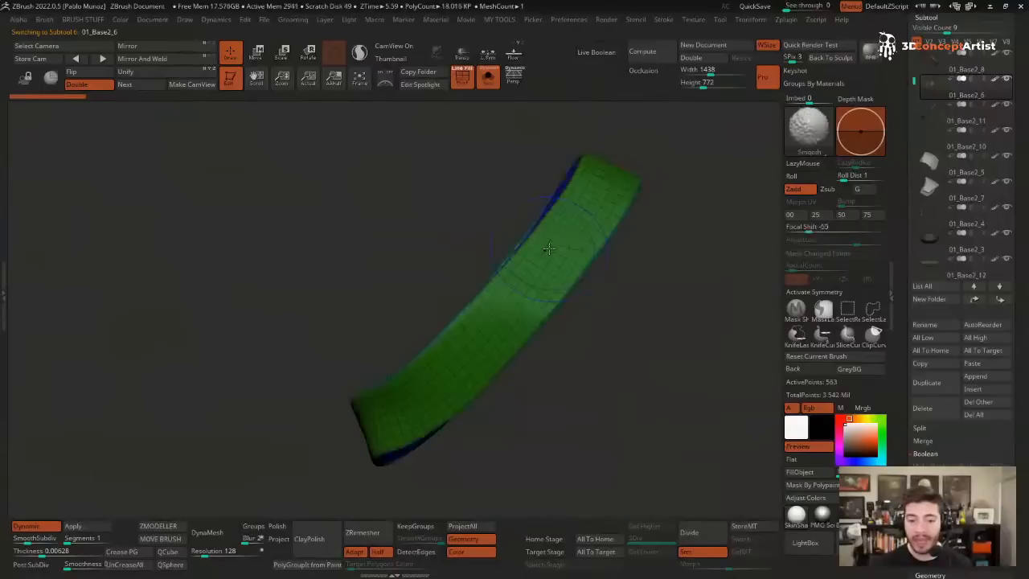
pyautogui.moveTo(559, 252)
pyautogui.mouseDown(button='right')
pyautogui.moveTo(579, 243)
pyautogui.moveTo(546, 250)
pyautogui.mouseUp(button='right')
pyautogui.hotkey('shift', 'f')
pyautogui.hotkey('shift', 's')
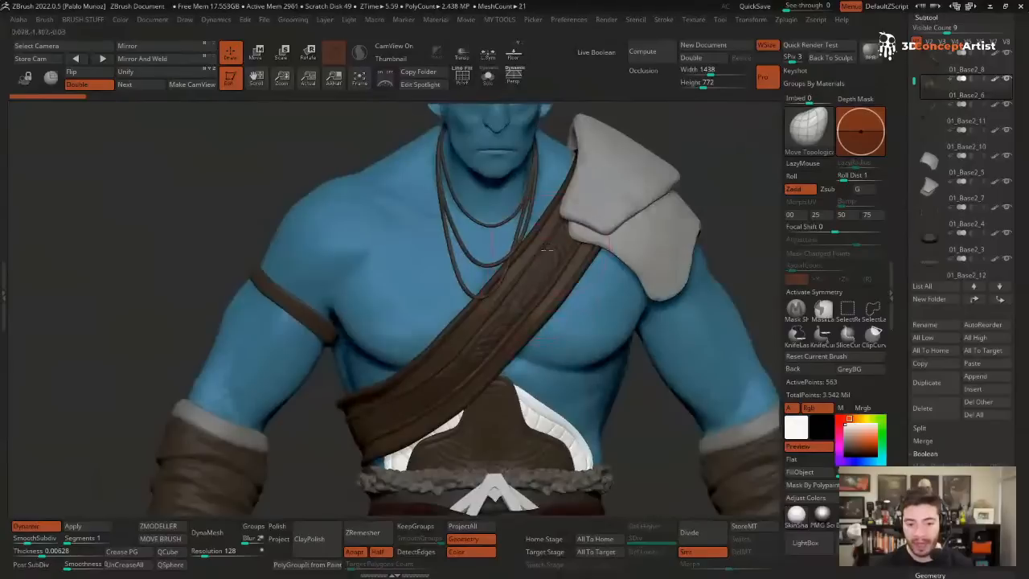
# - Duplicate the low-poly subtool of the diagonal chest strap
pyautogui.keyDown('alt'); pyautogui.moveTo(588, 224); pyautogui.dragTo(524, 234, button='right'); pyautogui.keyUp('alt')
pyautogui.moveTo(899, 113); pyautogui.dragTo(899, 197)
pyautogui.moveTo(900, 372); pyautogui.dragTo(900, 285)
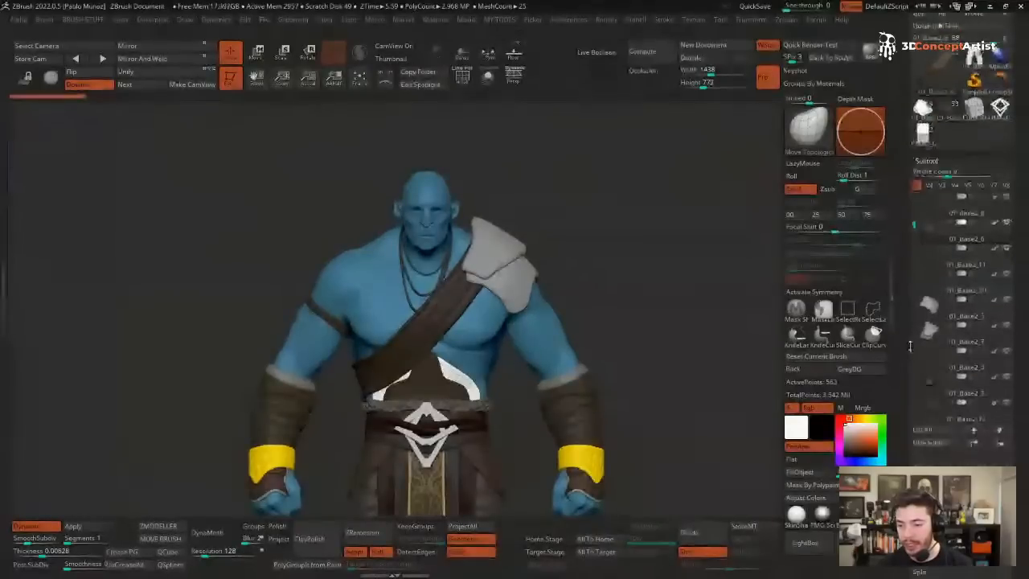
pyautogui.click(959, 311)
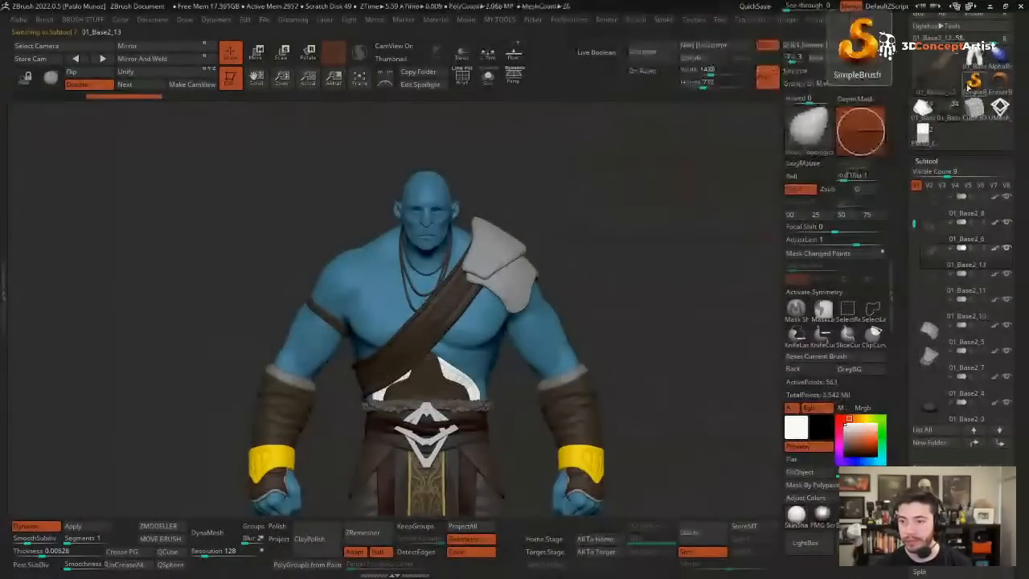
# - Clone the duplicated strap as a separate tool, switch to it and display its polygroup wireframe
pyautogui.moveTo(903, 32); pyautogui.dragTo(903, 104)
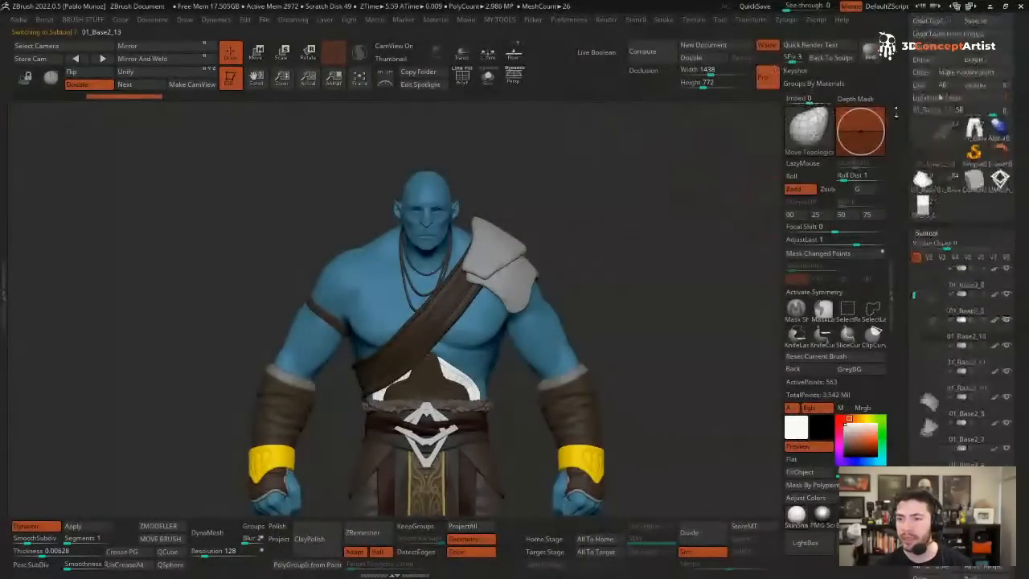
pyautogui.click(920, 72)
pyautogui.click(938, 138)
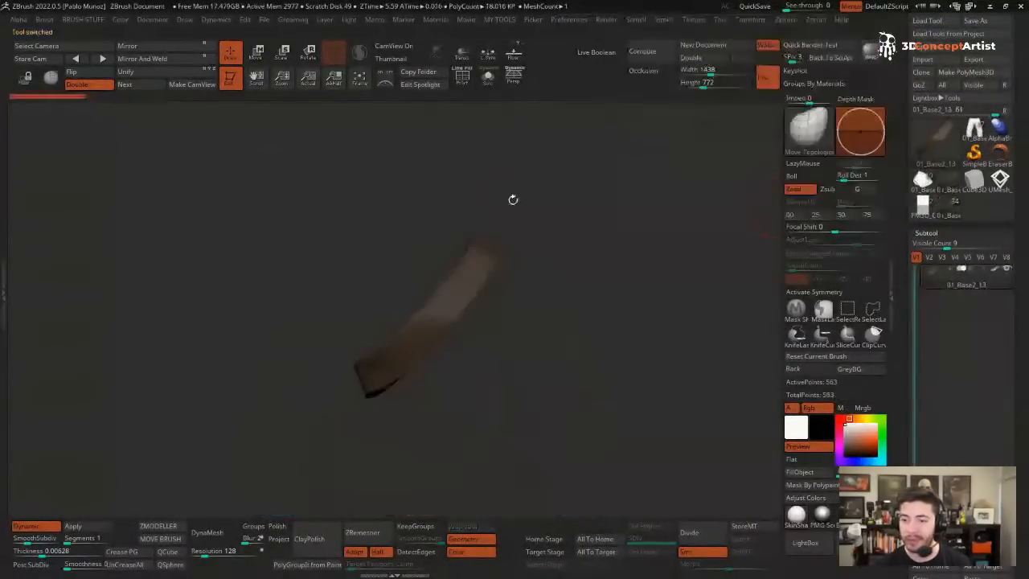
pyautogui.moveTo(487, 263); pyautogui.dragTo(546, 229, button='right')
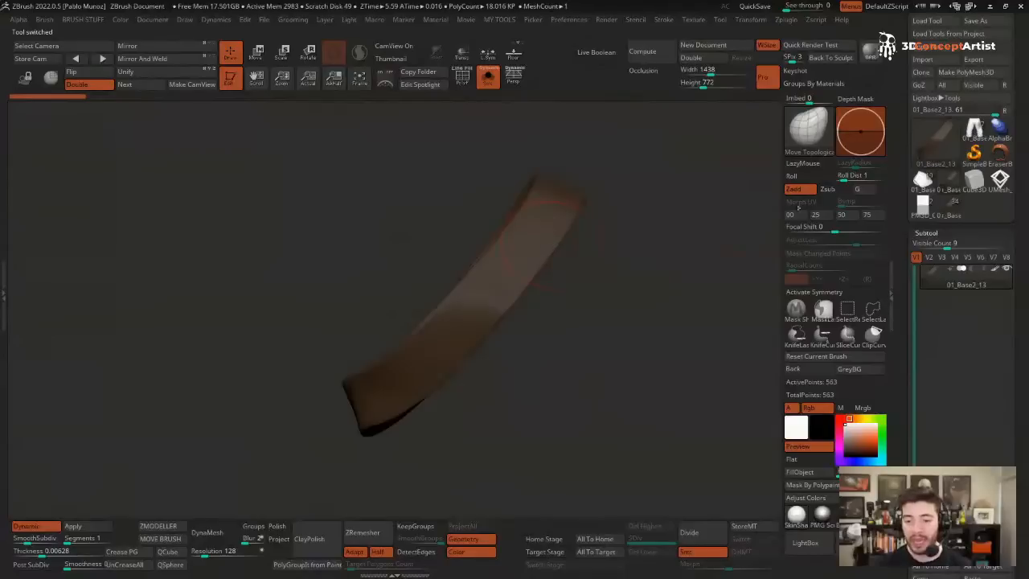
pyautogui.hotkey('shift', 'f')
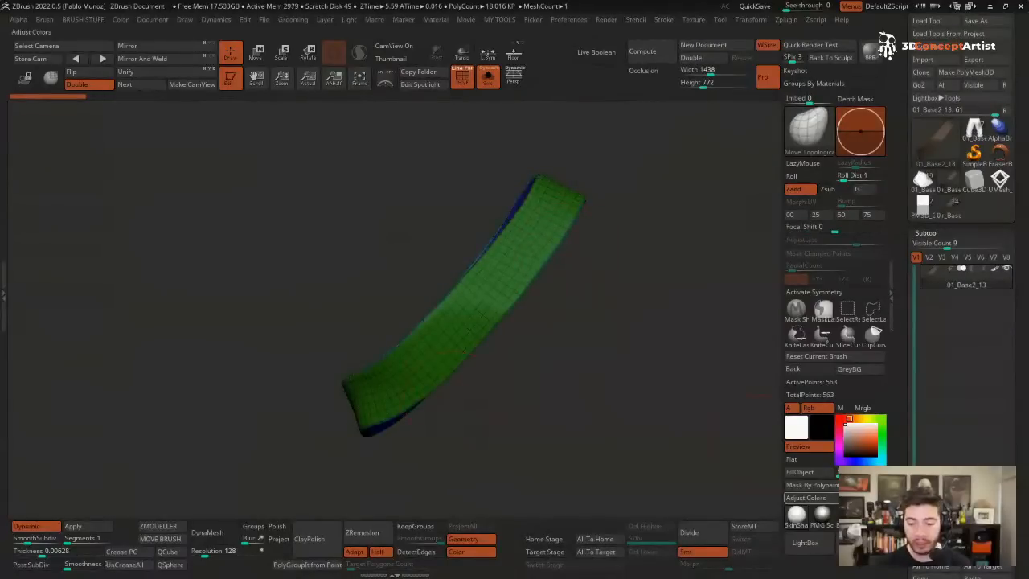
# - Duplicate the low-poly strap subtool, isolate the copy and turn off its dynamic subdivision
pyautogui.moveTo(896, 460); pyautogui.dragTo(896, 303)
pyautogui.click(930, 444)
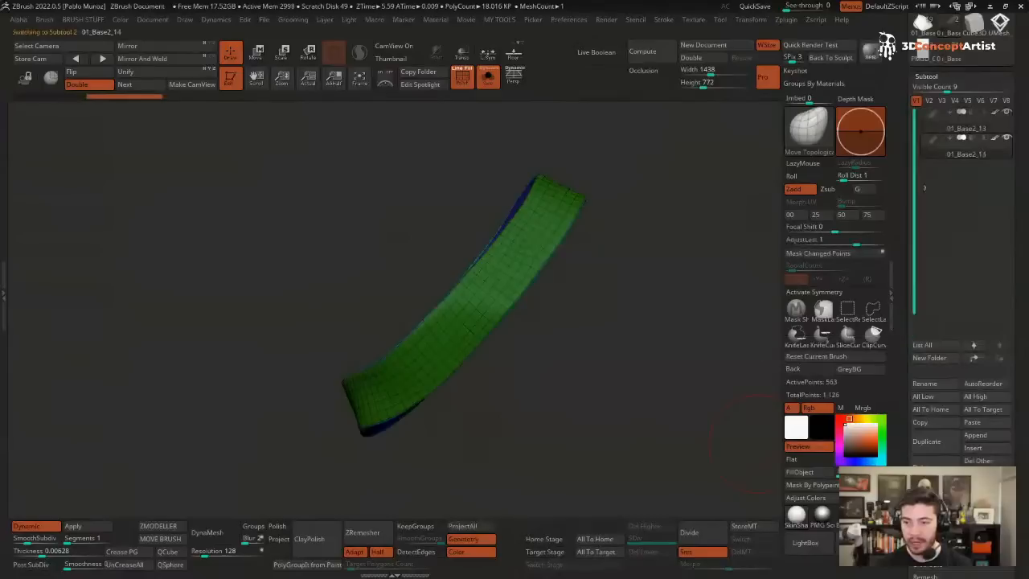
pyautogui.hotkey('shift', 's')
pyautogui.moveTo(533, 232); pyautogui.dragTo(483, 277, button='right')
pyautogui.click(43, 529)
pyautogui.hotkey('shift', 's')
pyautogui.moveTo(570, 275); pyautogui.dragTo(559, 263, button='right')
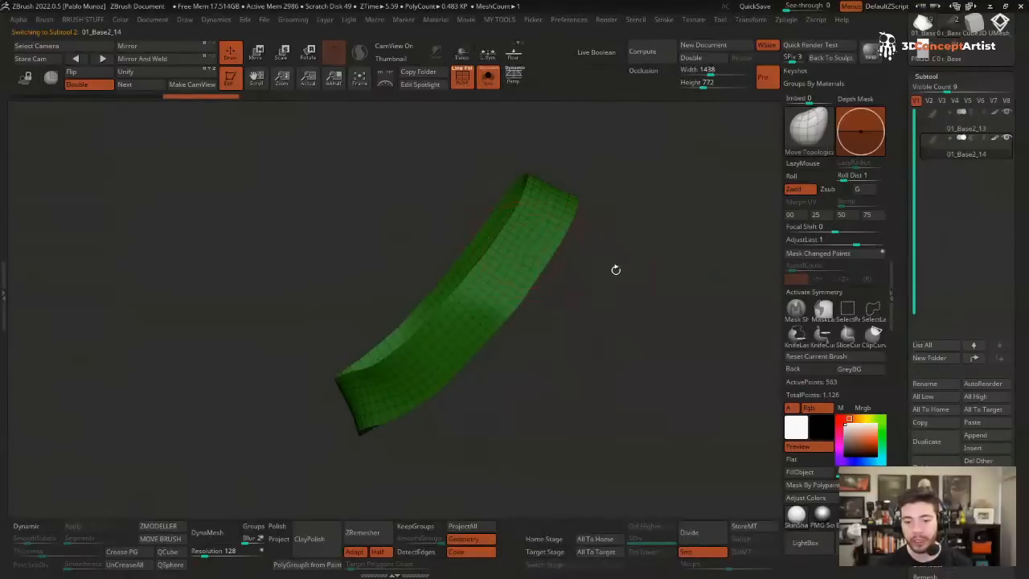
# - ZRemesh the duplicated strap with Half and Adapt enabled to get a lighter grid of polygons
pyautogui.moveTo(616, 270); pyautogui.dragTo(575, 339, button='right')
pyautogui.press('2')
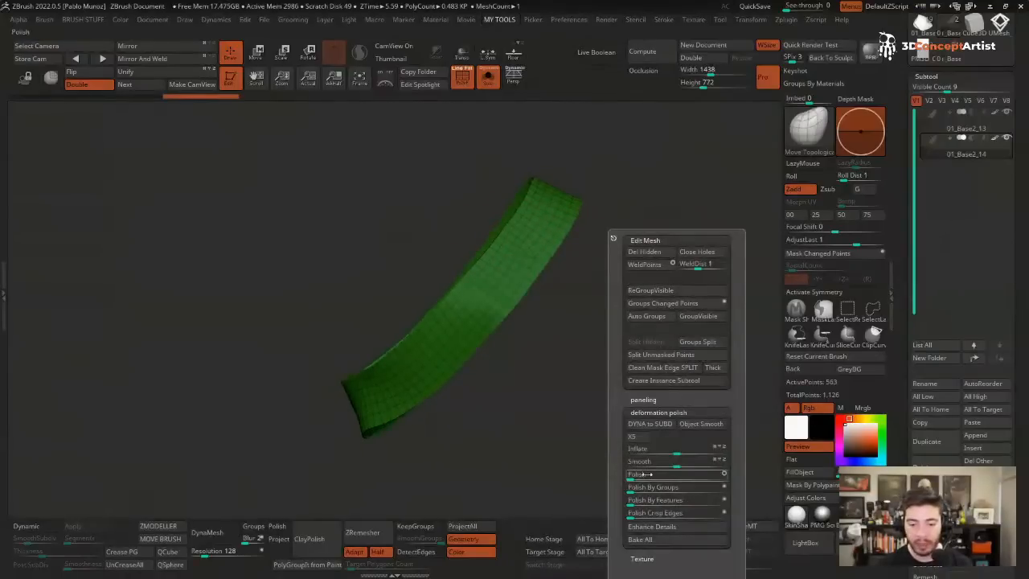
pyautogui.click(371, 535)
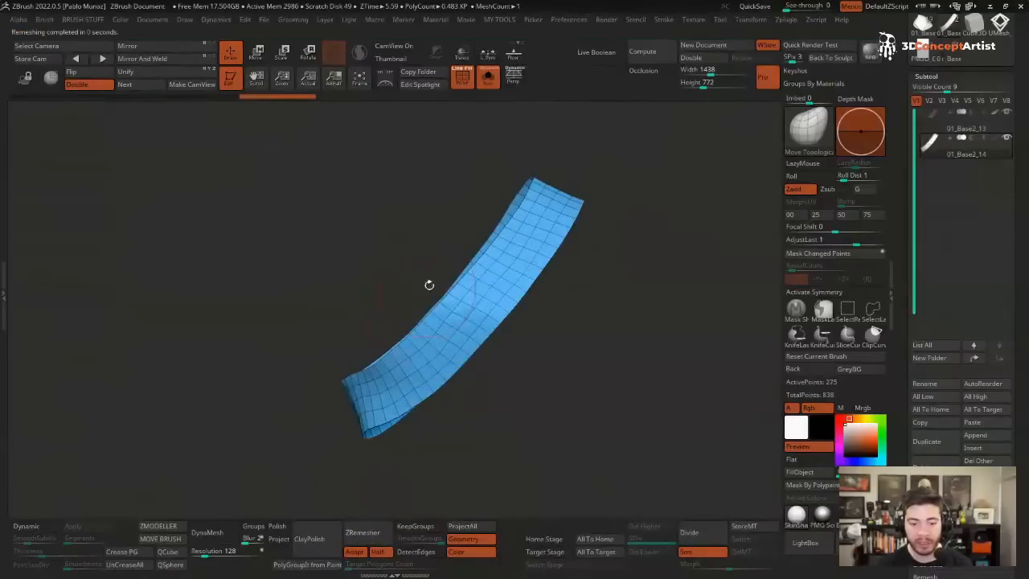
pyautogui.moveTo(429, 284); pyautogui.dragTo(548, 289, button='right')
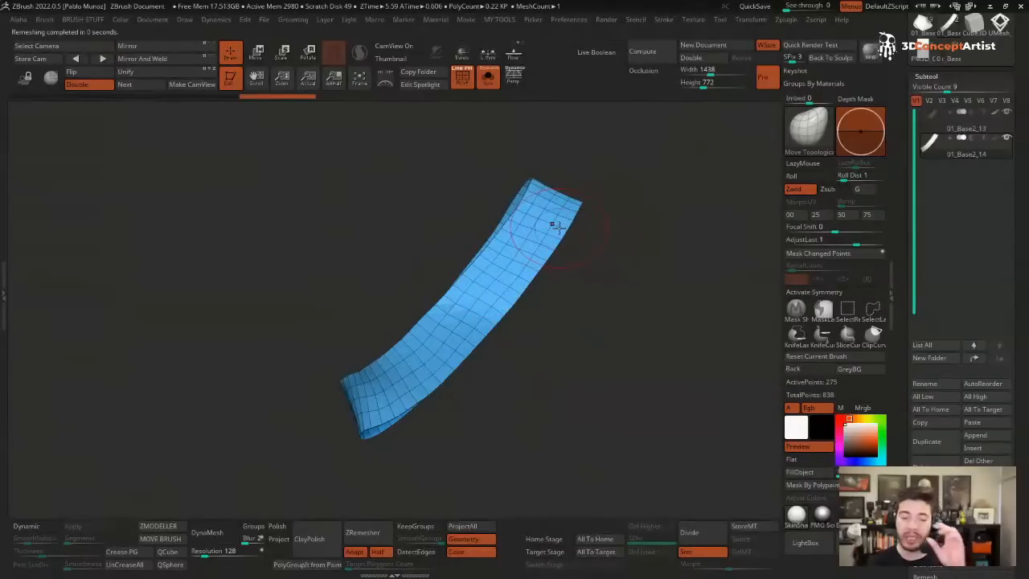
# - Hide the outermost polygon loop along both edges of the remeshed strap and delete the hidden loops, leaving a narrower band
pyautogui.hotkey('ctrl', 'shift')
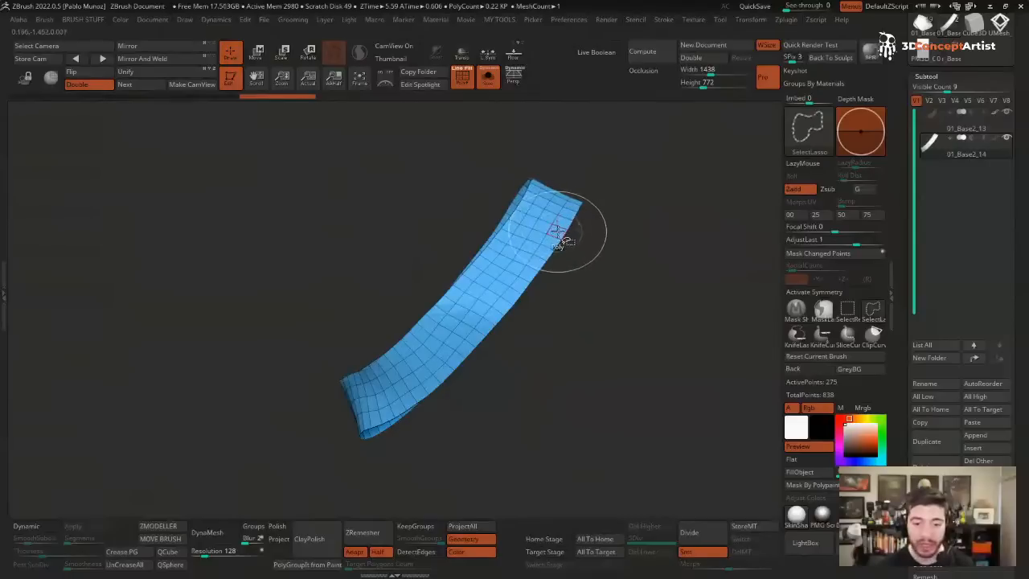
pyautogui.keyDown('ctrl'); pyautogui.keyDown('shift'); pyautogui.click(551, 222); pyautogui.keyUp('shift'); pyautogui.keyUp('ctrl')
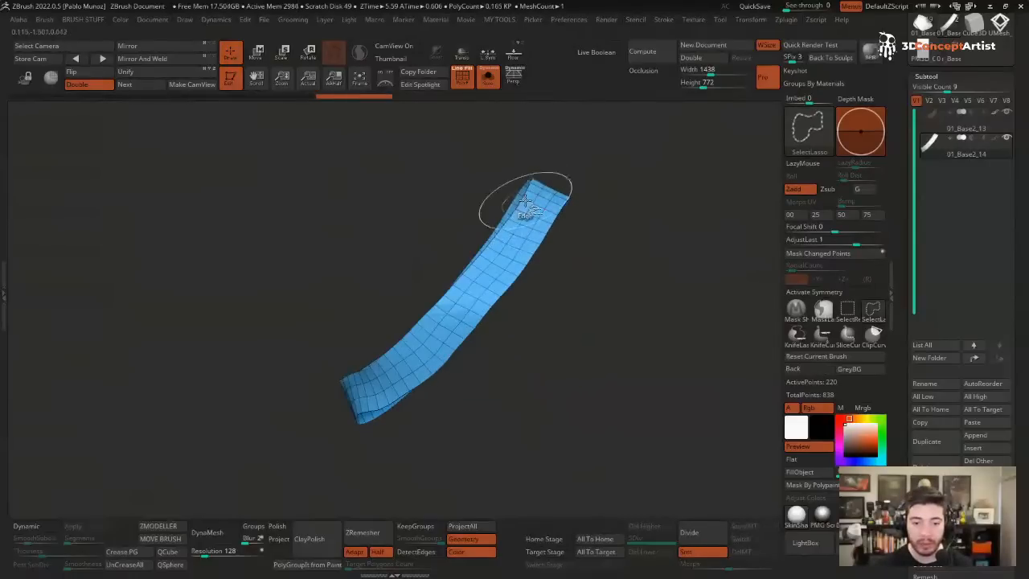
pyautogui.keyDown('ctrl'); pyautogui.keyDown('shift'); pyautogui.click(524, 203); pyautogui.keyUp('shift'); pyautogui.keyUp('ctrl')
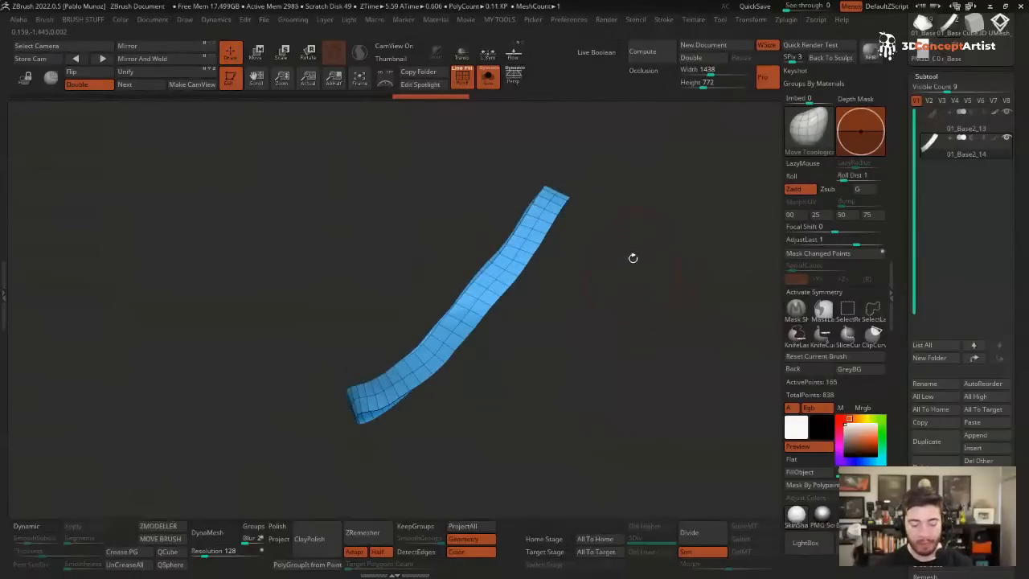
pyautogui.moveTo(632, 258); pyautogui.dragTo(515, 207)
pyautogui.press('ctrl')
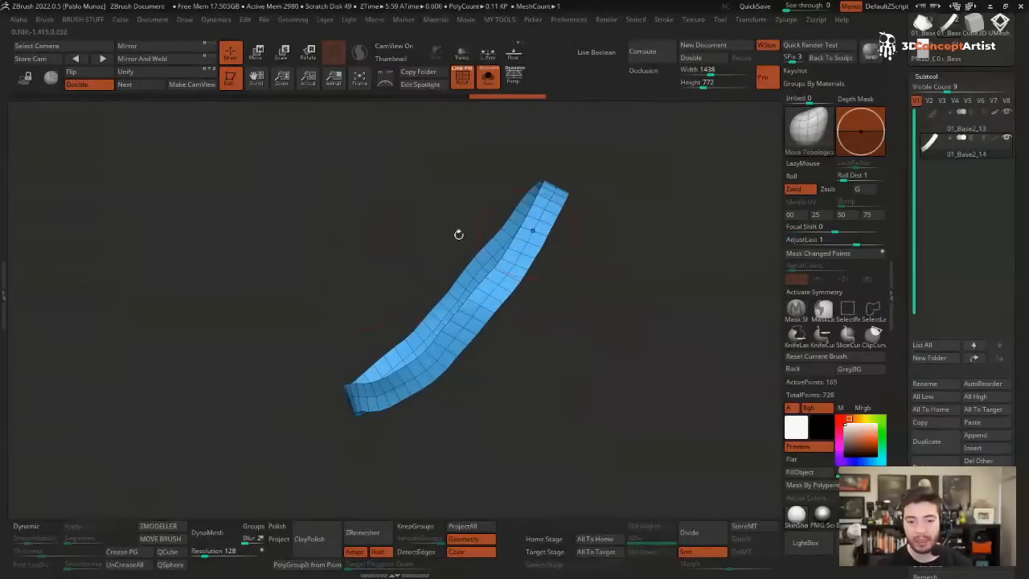
pyautogui.moveTo(608, 224); pyautogui.dragTo(643, 231)
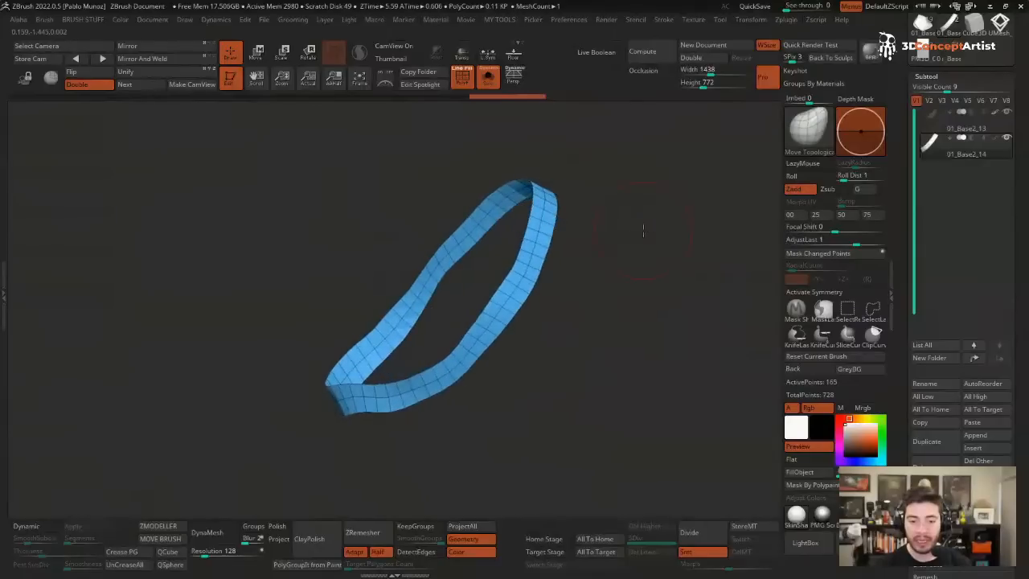
# - Turn dynamic subdivision on for the narrow band and show it together with the wider base strap
pyautogui.click(39, 527)
pyautogui.hotkey('shift', 's')
pyautogui.keyDown('alt'); pyautogui.moveTo(638, 253); pyautogui.dragTo(650, 267); pyautogui.keyUp('alt')
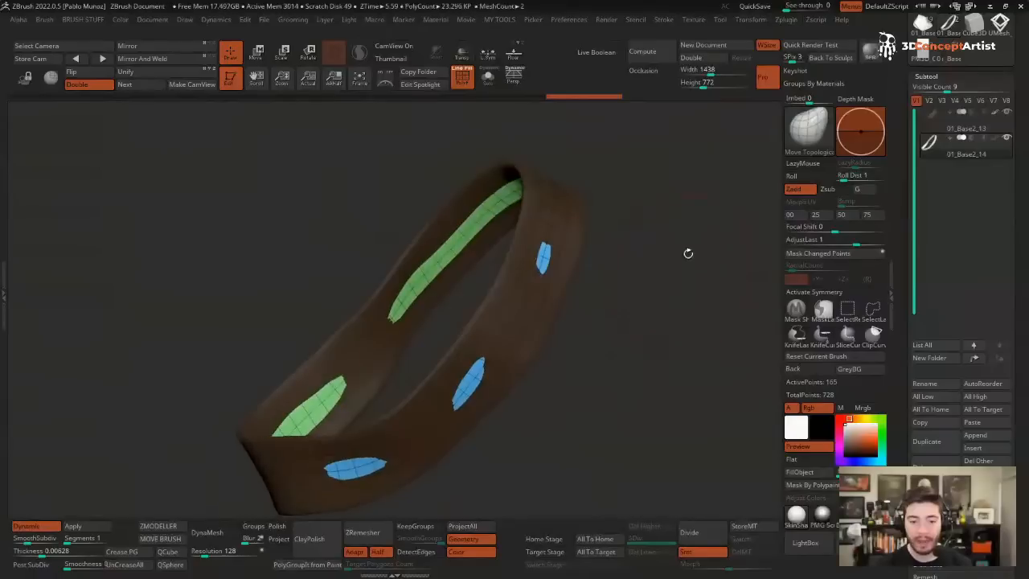
pyautogui.press('space')
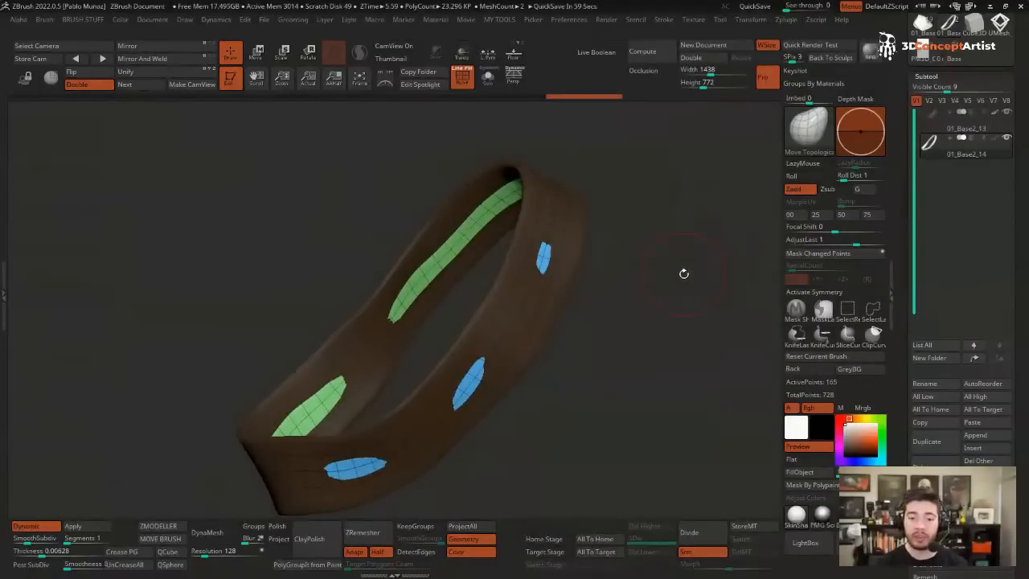
# - Inflate the narrow band slightly with the Inflate deformation so it sits just outside the base strap all around
pyautogui.moveTo(898, 241); pyautogui.dragTo(886, 16)
pyautogui.click(934, 463)
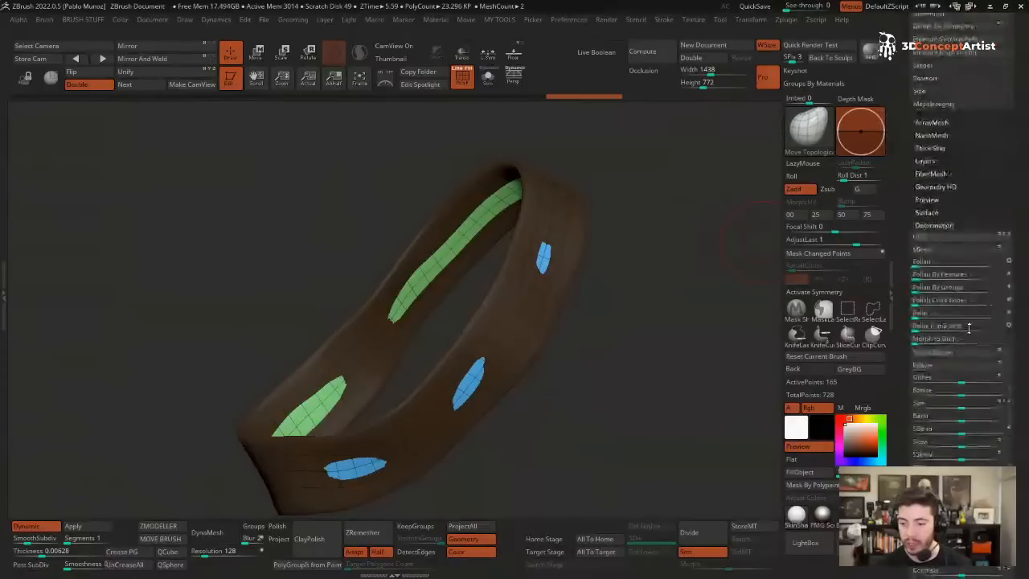
pyautogui.moveTo(941, 352); pyautogui.dragTo(921, 230)
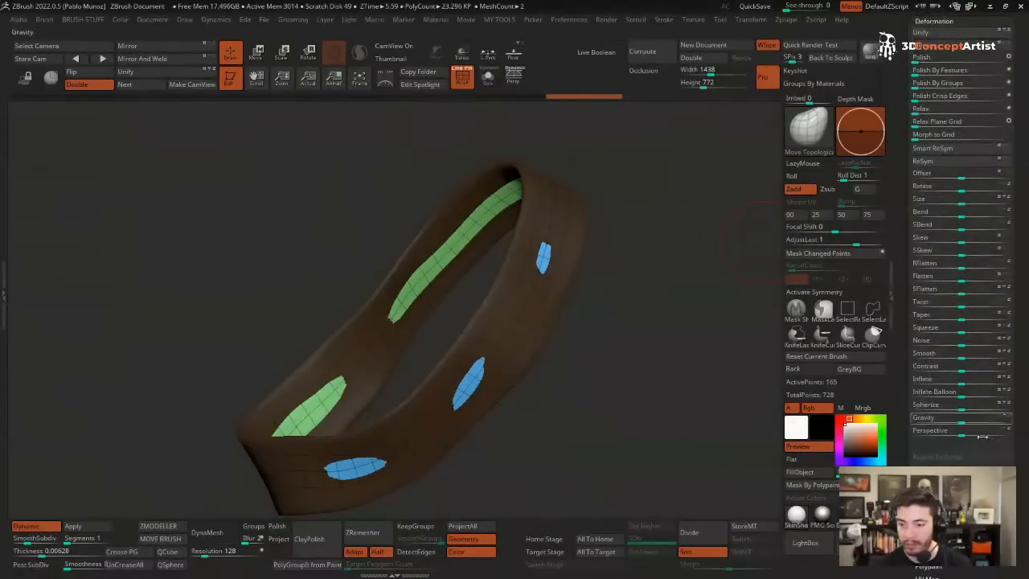
pyautogui.moveTo(964, 377); pyautogui.dragTo(968, 380)
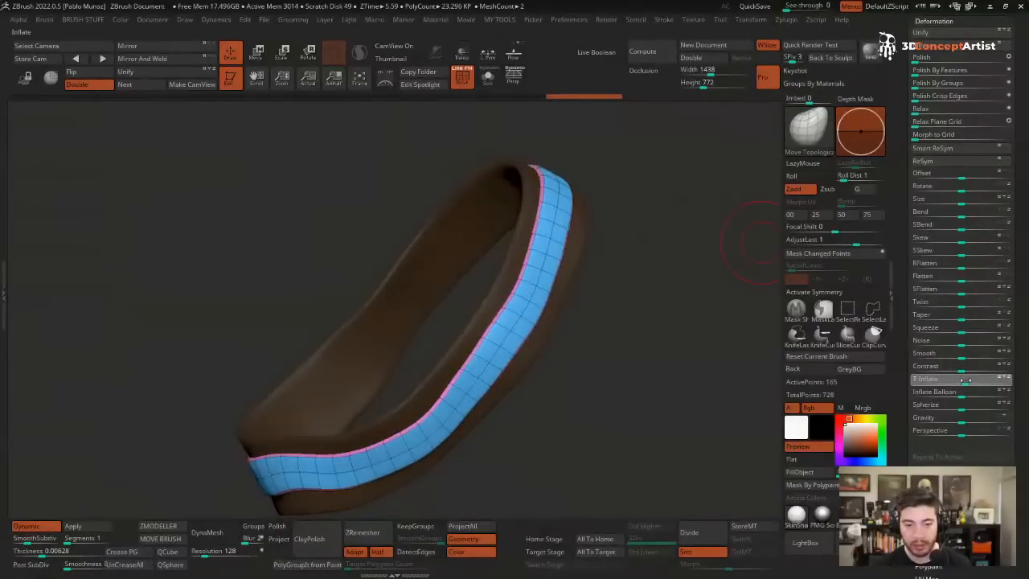
pyautogui.moveTo(668, 344); pyautogui.dragTo(648, 330)
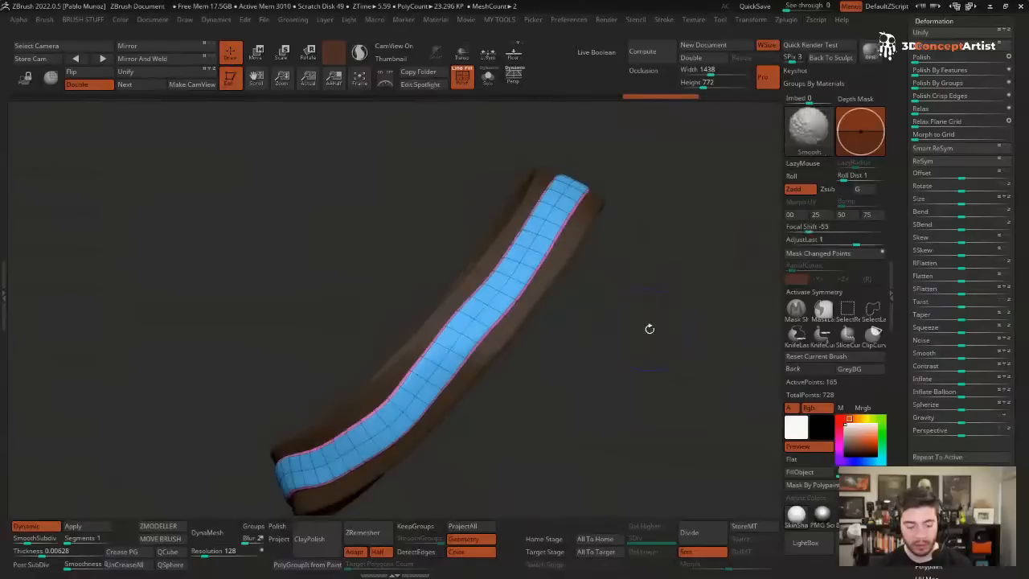
# - Set the narrow band's dynamic thickness segments to 2 and its thickness to about 0.00408, checking it without the polygroup wireframe
pyautogui.hotkey('shift', 'f')
pyautogui.moveTo(550, 296)
pyautogui.mouseDown()
pyautogui.moveTo(496, 294)
pyautogui.moveTo(519, 291)
pyautogui.mouseUp()
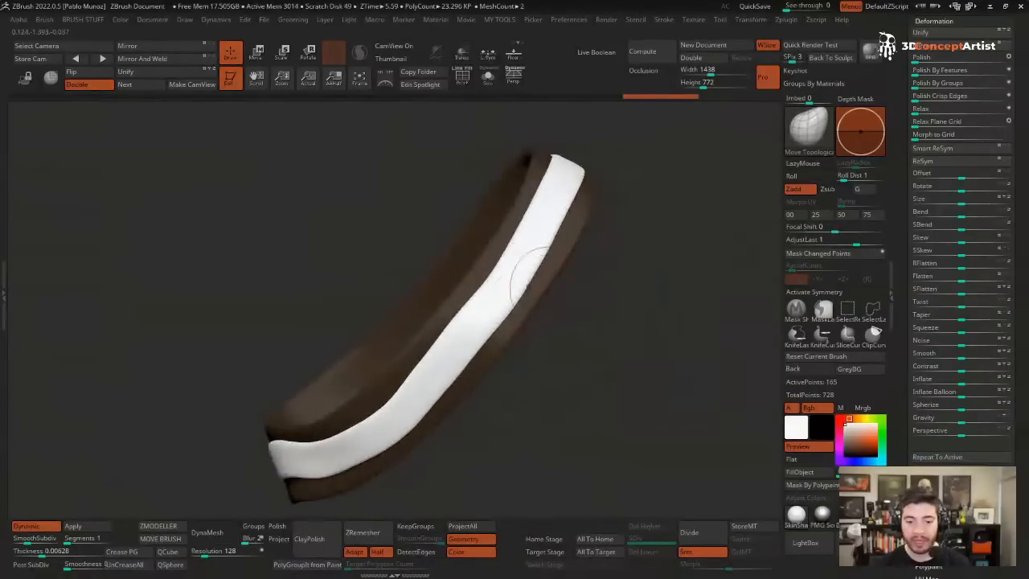
pyautogui.hotkey('shift', 'f')
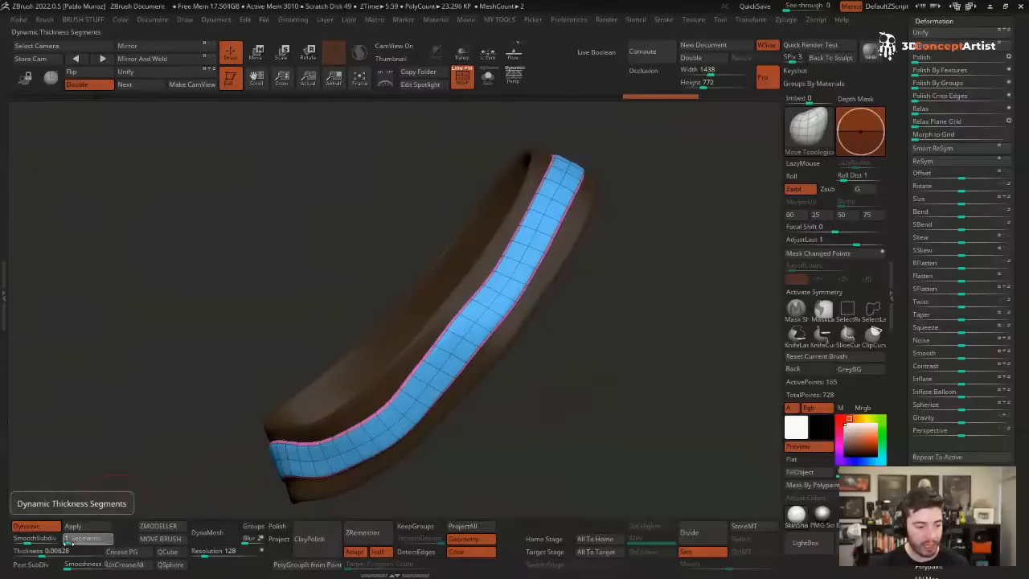
pyautogui.click(71, 537)
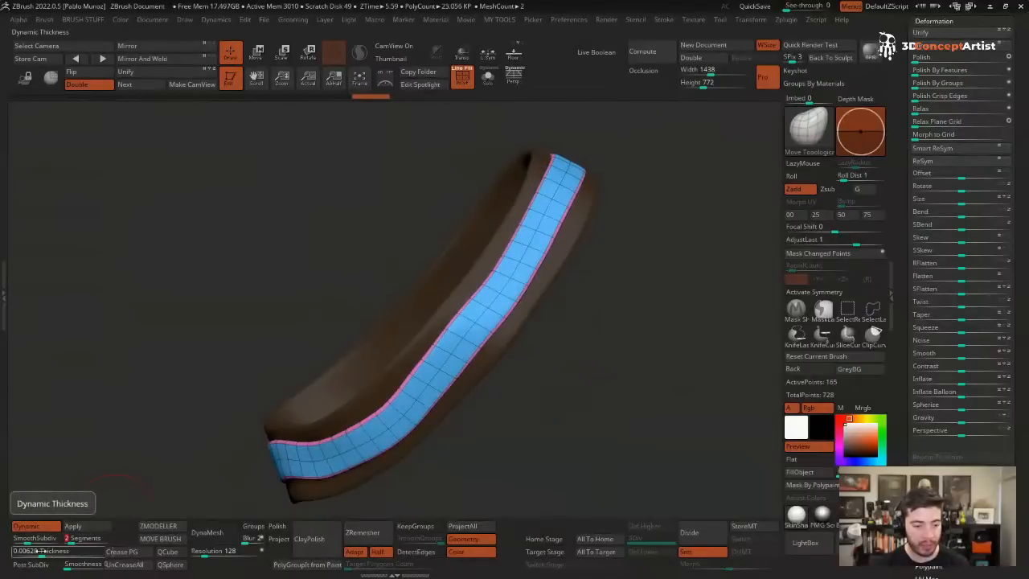
pyautogui.moveTo(45, 551); pyautogui.dragTo(38, 551)
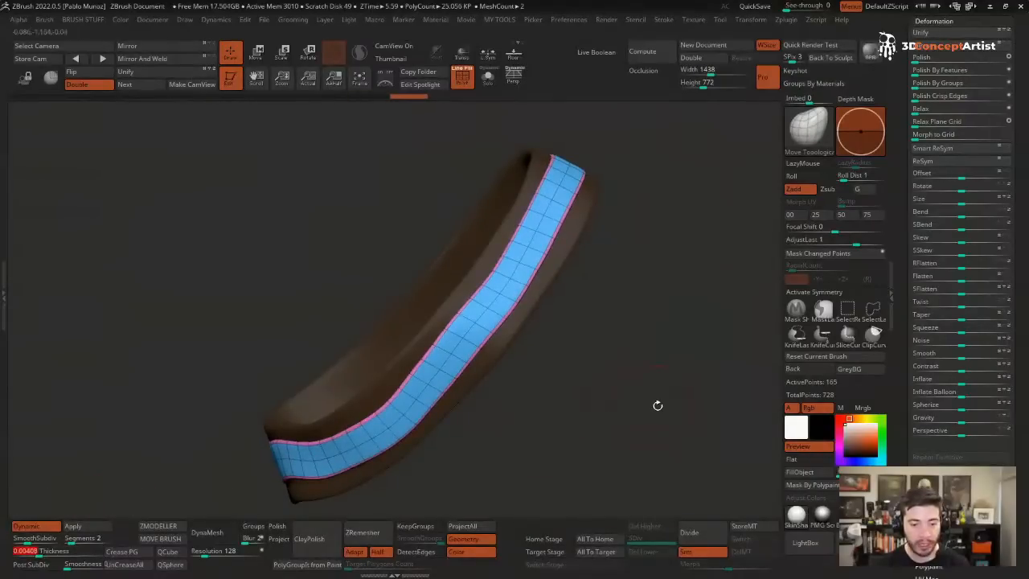
pyautogui.keyDown('ctrl'); pyautogui.moveTo(657, 406); pyautogui.dragTo(615, 324, button='right'); pyautogui.keyUp('ctrl')
pyautogui.hotkey('shift', 'f')
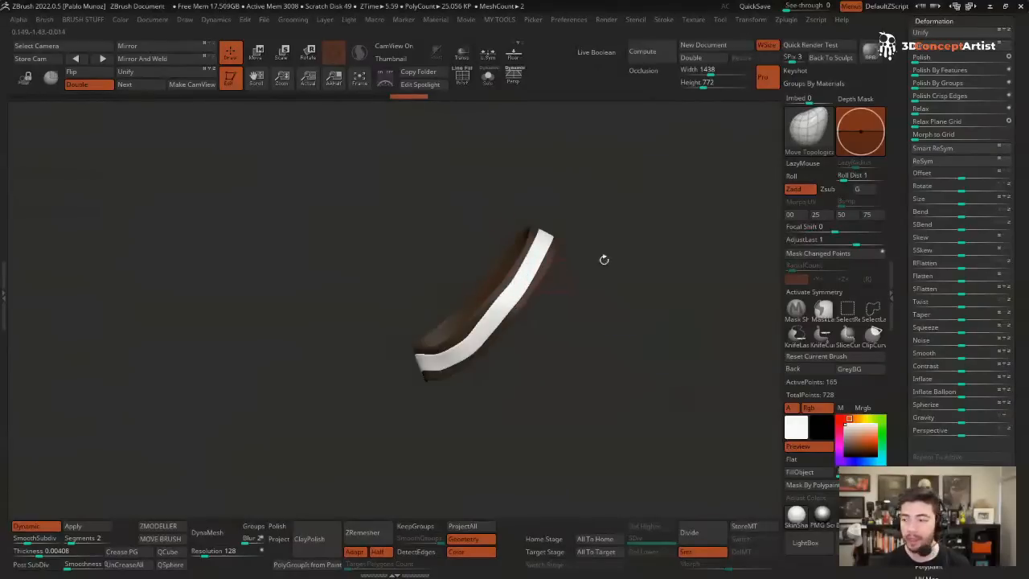
# - Switch to the full warrior tool and examine the diagonal chest strap's carved center band and the ornamented belly plate
pyautogui.moveTo(907, 90); pyautogui.dragTo(906, 241)
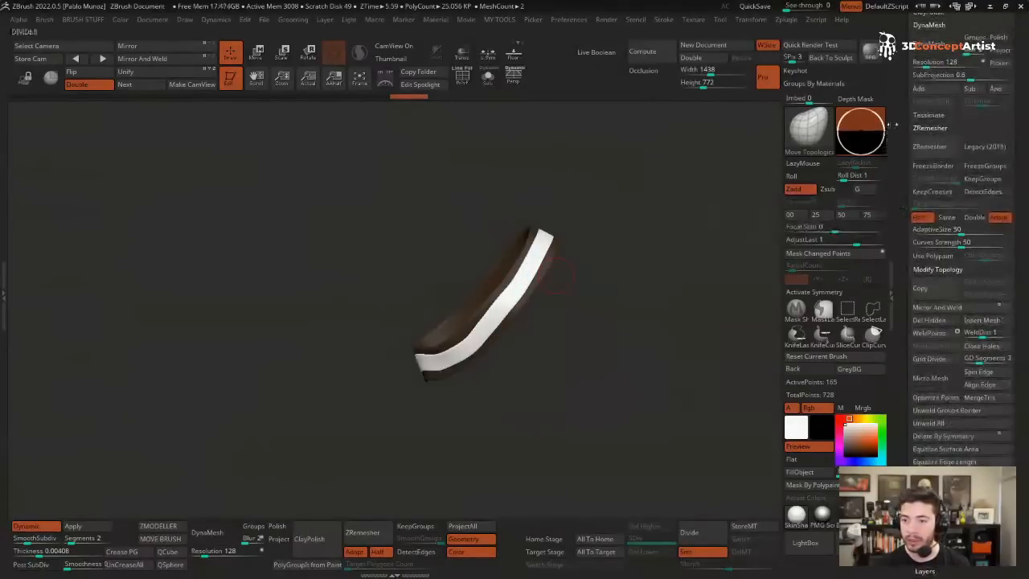
pyautogui.moveTo(905, 123); pyautogui.dragTo(906, 277)
pyautogui.moveTo(907, 87); pyautogui.dragTo(907, 404)
pyautogui.click(949, 222)
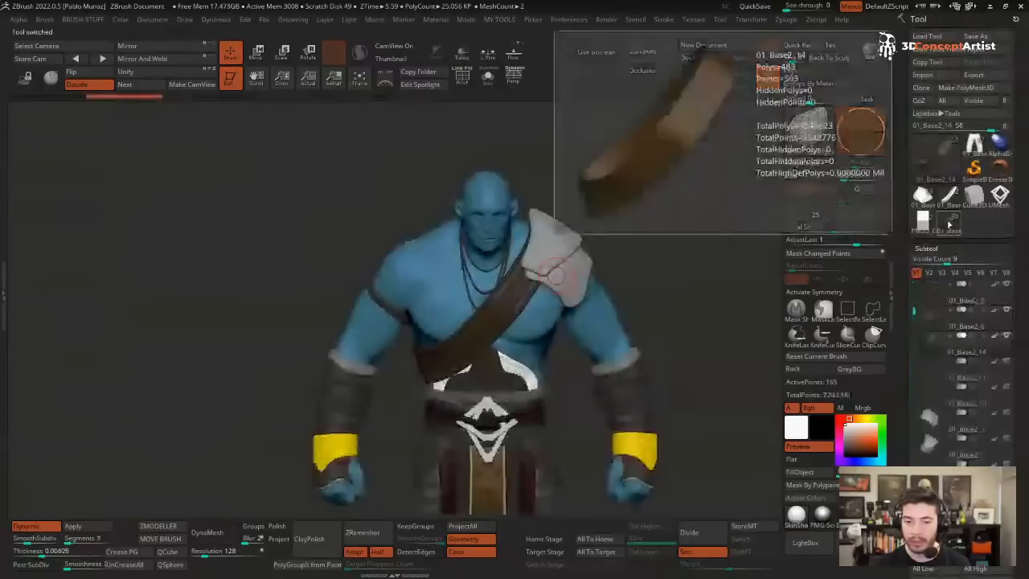
pyautogui.keyDown('ctrl'); pyautogui.moveTo(475, 321); pyautogui.dragTo(532, 426, button='right'); pyautogui.keyUp('ctrl')
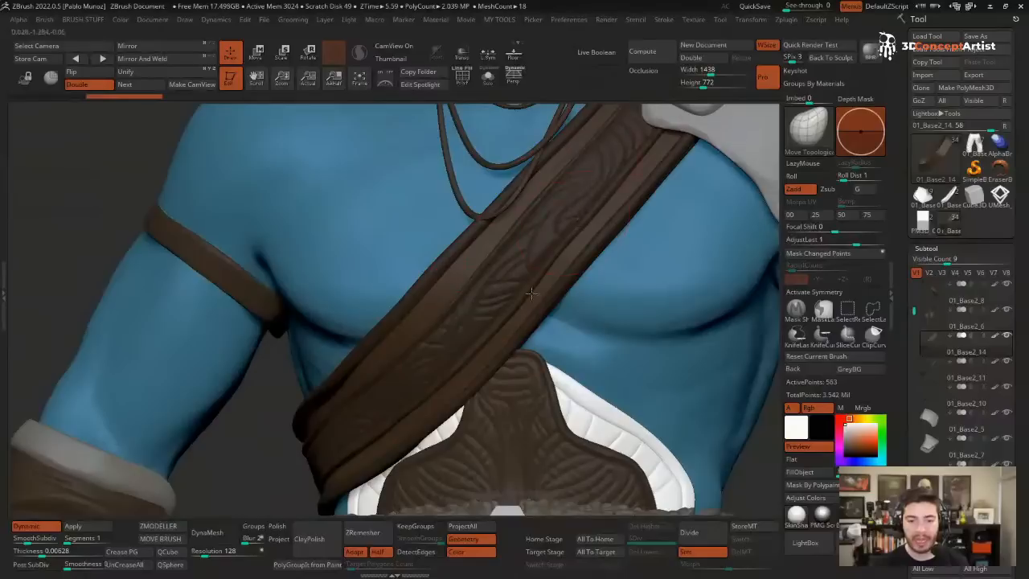
pyautogui.moveTo(531, 294); pyautogui.dragTo(539, 344, button='right')
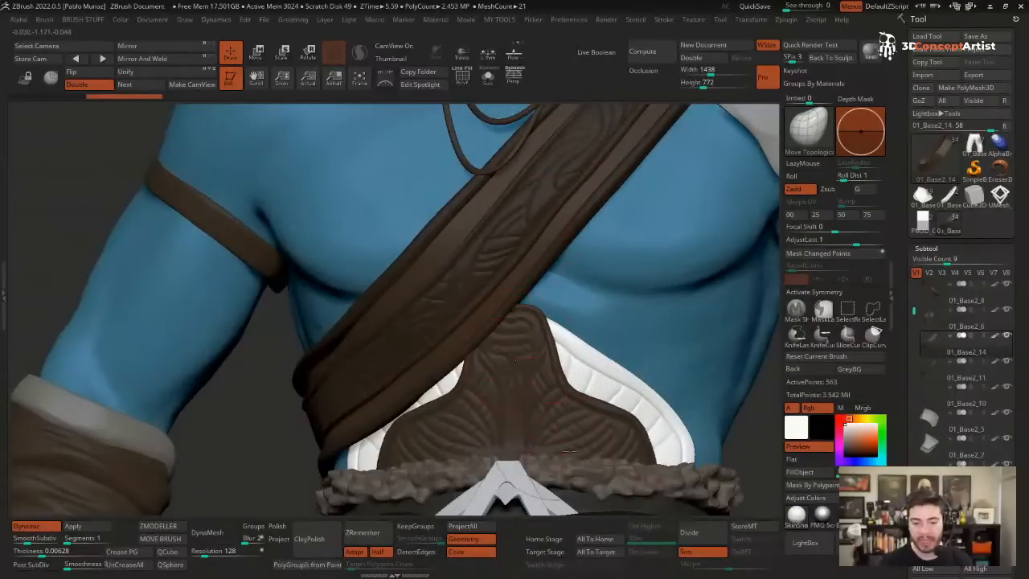
pyautogui.keyDown('alt'); pyautogui.moveTo(575, 289); pyautogui.dragTo(574, 419, button='right'); pyautogui.keyUp('alt')
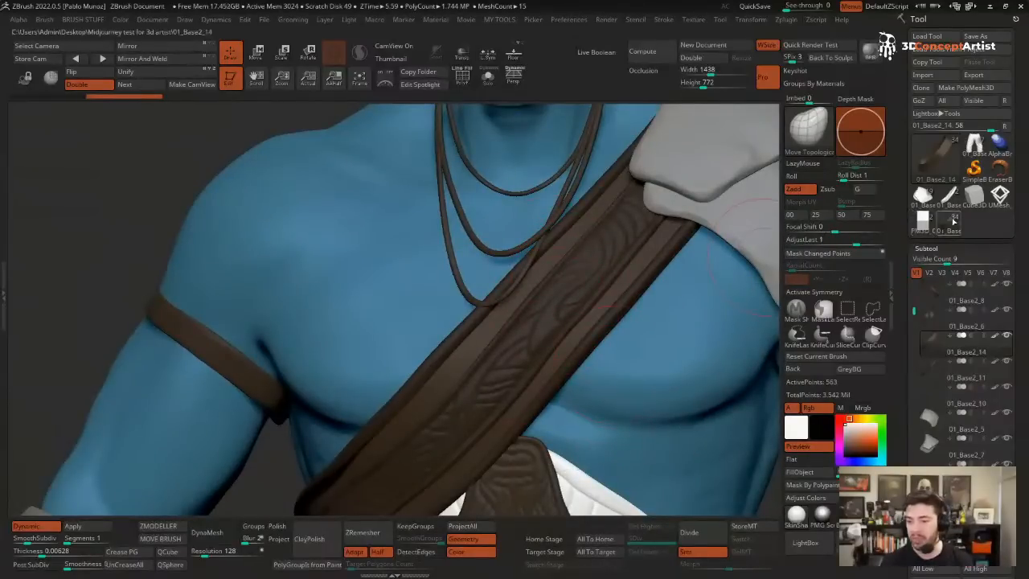
# - Switch back to the cloned strap tool and color the narrow band a dark brown
pyautogui.click(951, 198)
pyautogui.keyDown('ctrl'); pyautogui.moveTo(597, 275); pyautogui.dragTo(563, 258, button='right'); pyautogui.keyUp('ctrl')
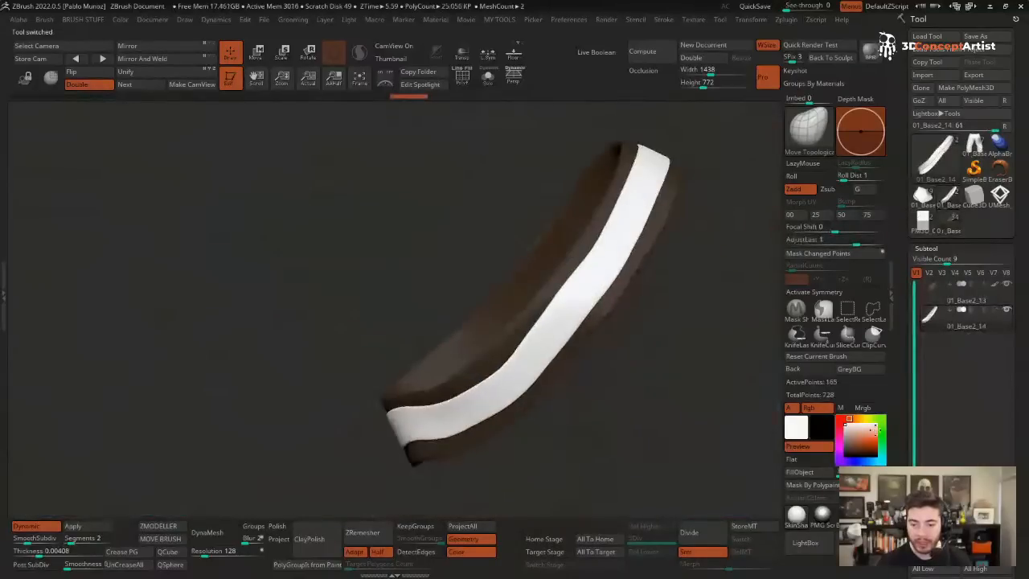
pyautogui.moveTo(865, 431); pyautogui.dragTo(608, 312)
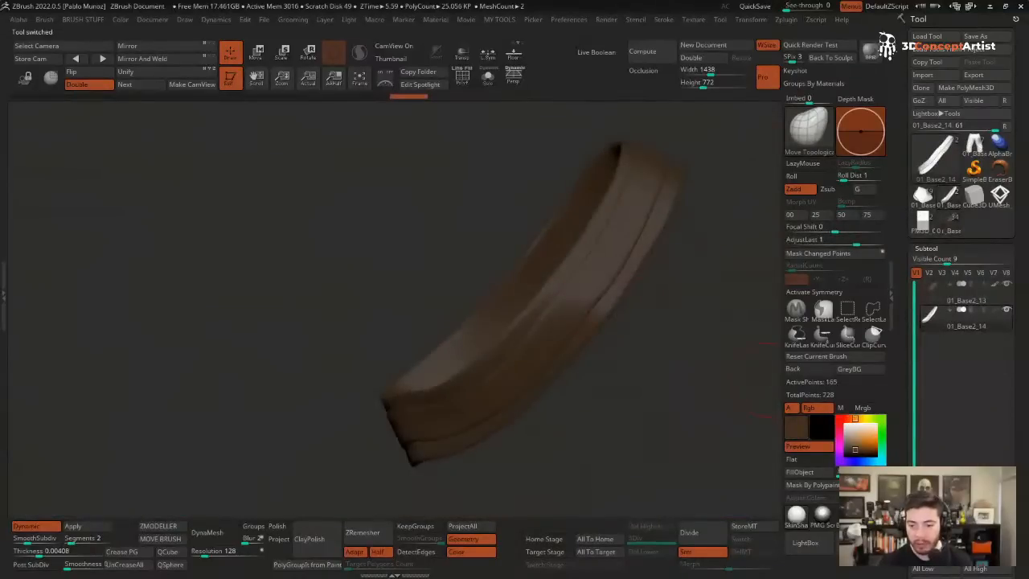
pyautogui.click(852, 452)
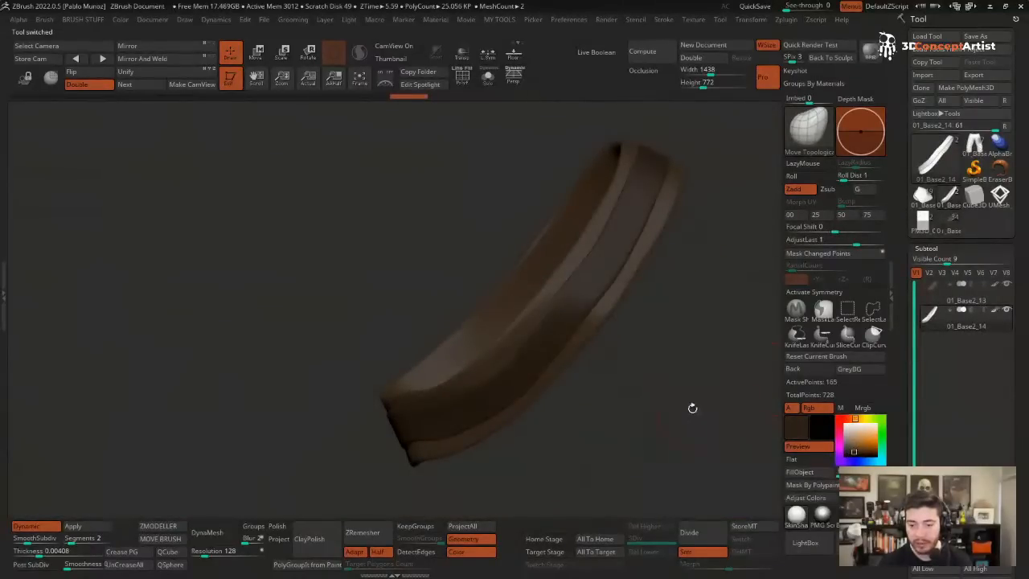
pyautogui.moveTo(692, 408); pyautogui.dragTo(590, 278)
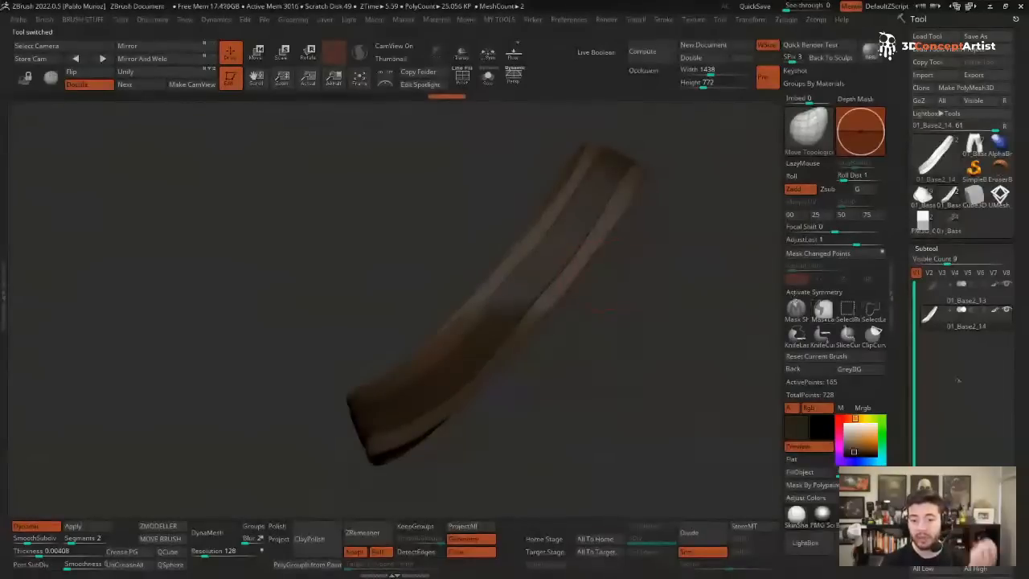
# - Compare the two strap subtools, reselect the narrow band and inspect it in isolation with and without its wireframe
pyautogui.moveTo(966, 304)
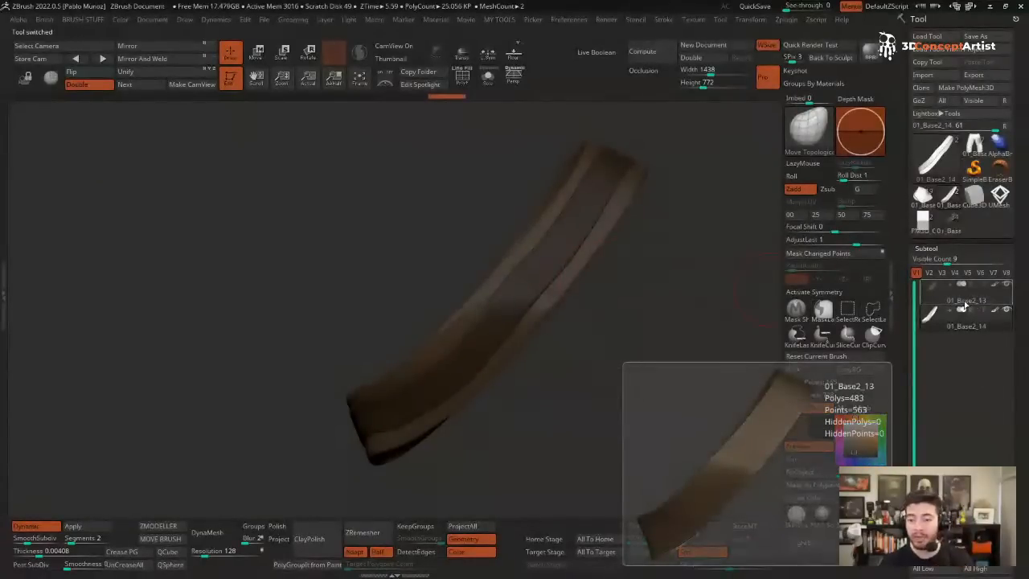
pyautogui.click(962, 304)
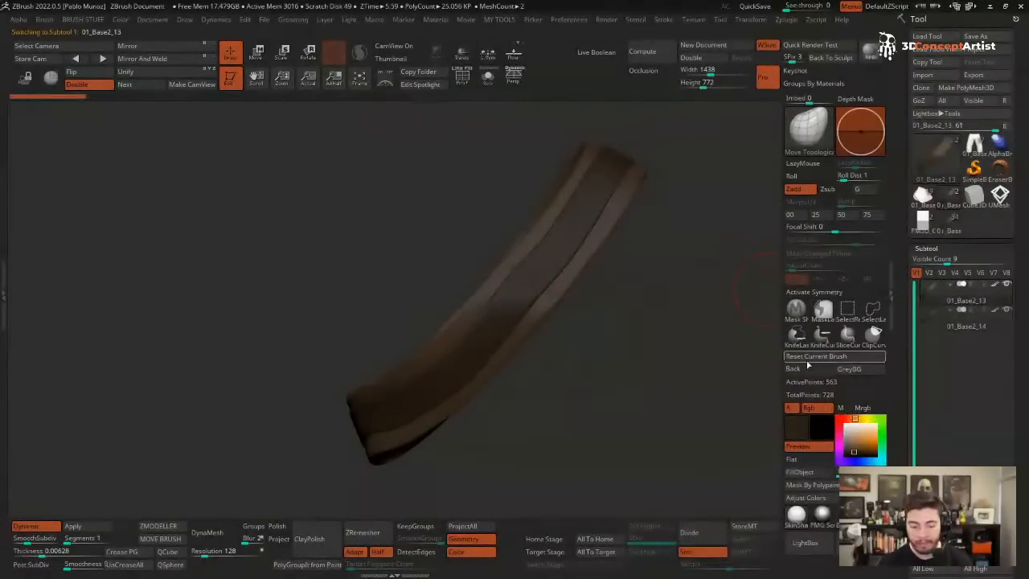
pyautogui.press('Down')
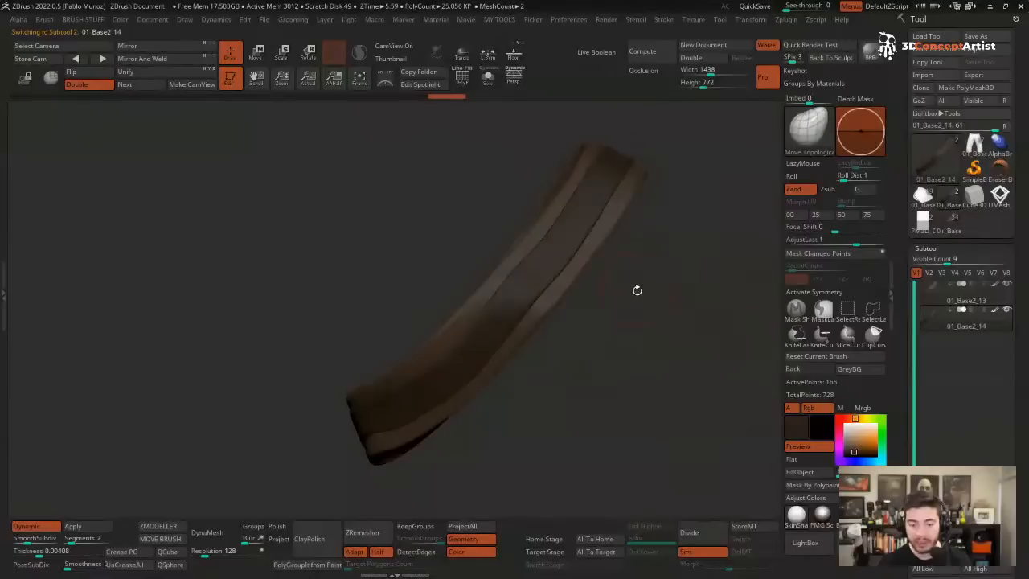
pyautogui.hotkey('alt', 's')
pyautogui.hotkey('shift', 'f')
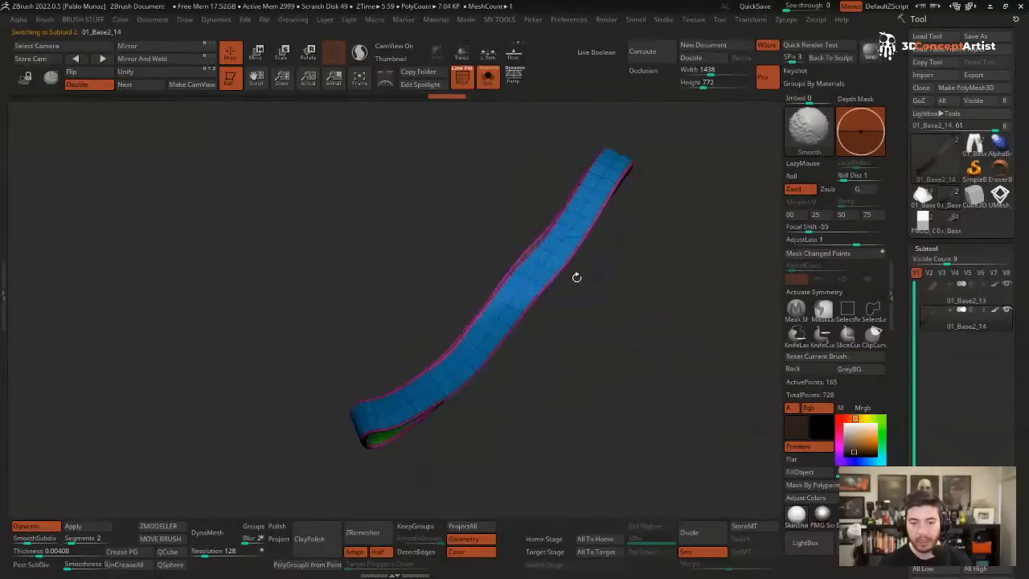
pyautogui.hotkey('shift', 'f')
pyautogui.scroll(-3, 901, 333)
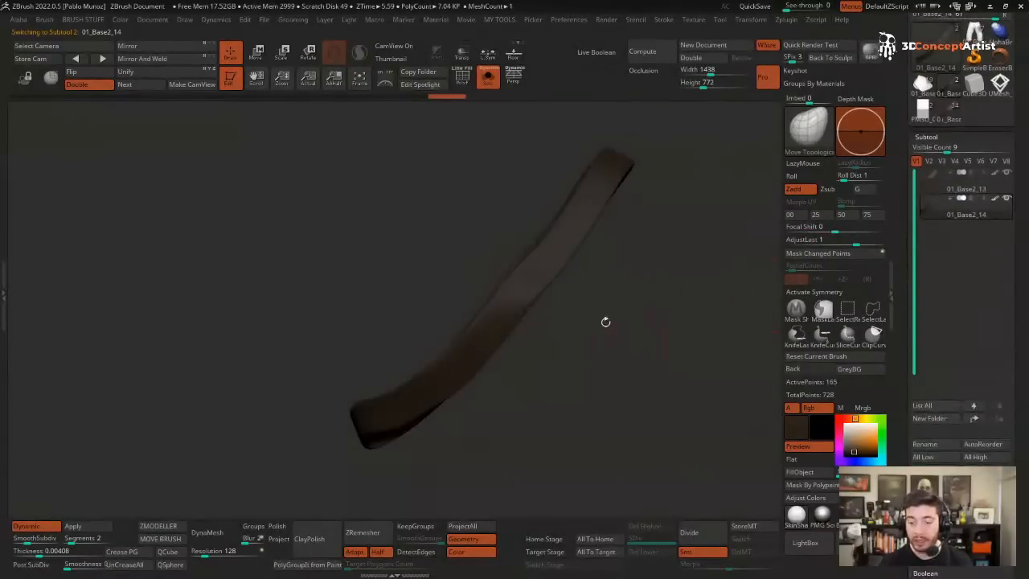
# - Duplicate the narrow dark brown band and roll the 01_Base2_14 copy back to its full-width, unthickened state
pyautogui.moveTo(603, 322); pyautogui.dragTo(620, 271)
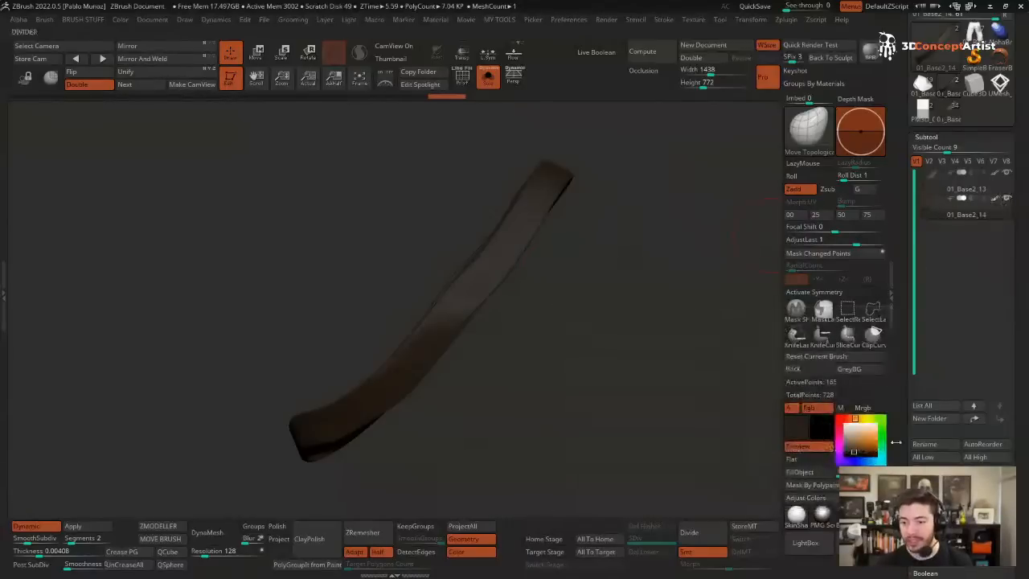
pyautogui.hotkey('ctrl', 'shift', 'd')
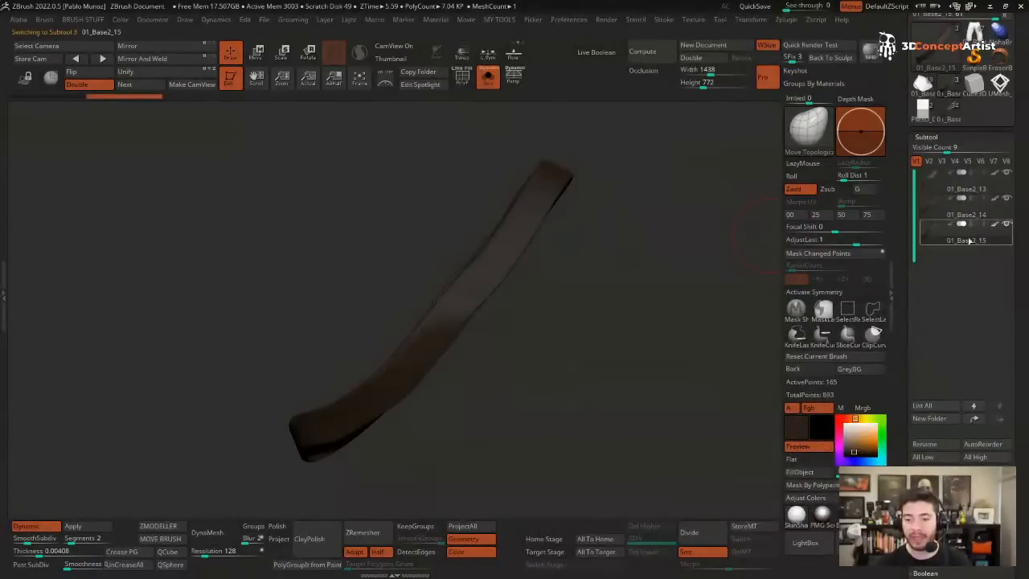
pyautogui.moveTo(520, 239); pyautogui.dragTo(588, 208, button='right')
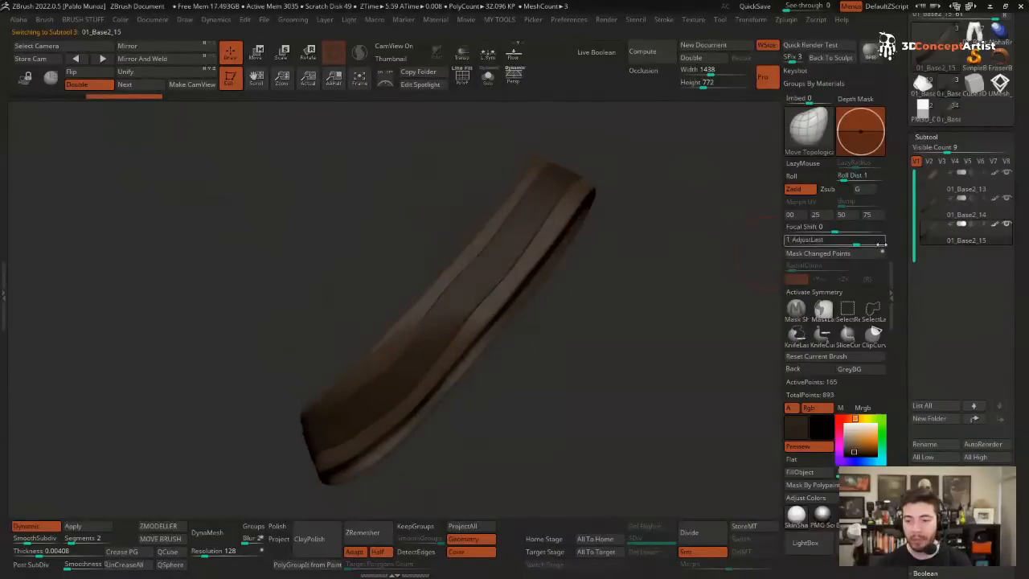
pyautogui.click(965, 215)
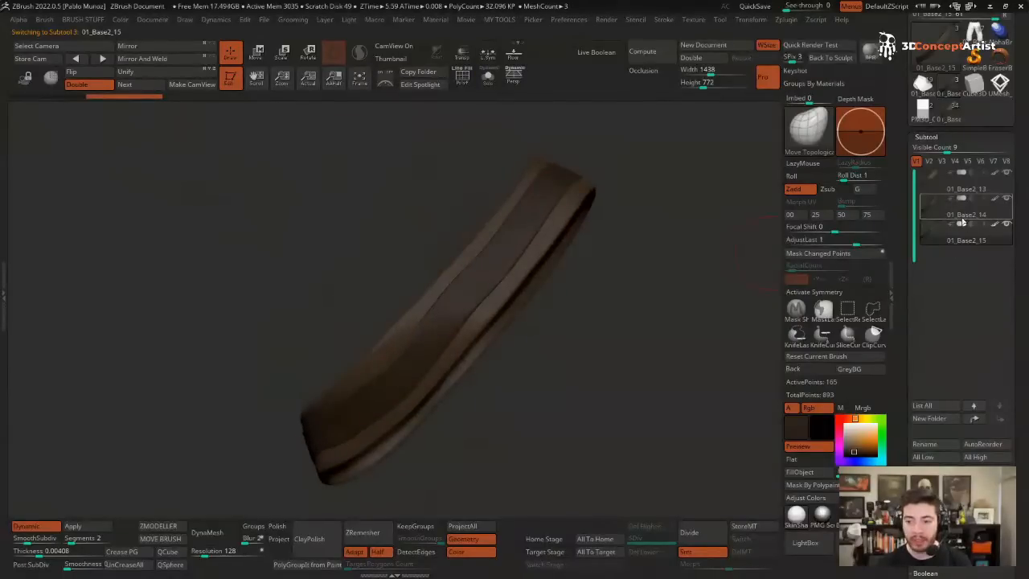
pyautogui.rightClick(316, 149)
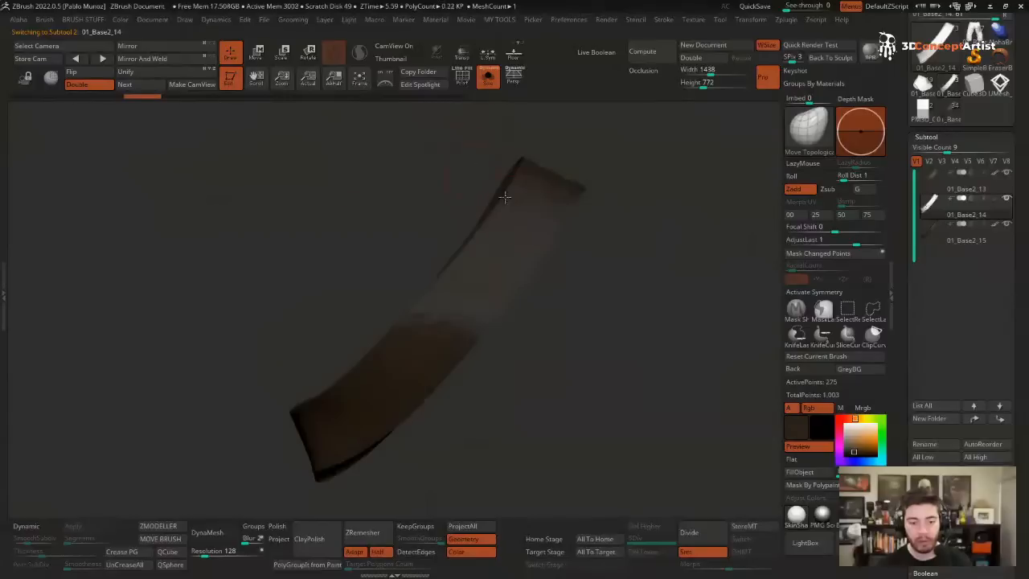
# - Make the full-width strip white and slide its inner edge loops close to both long borders using the ZModeler edge Slide action
pyautogui.click(849, 431)
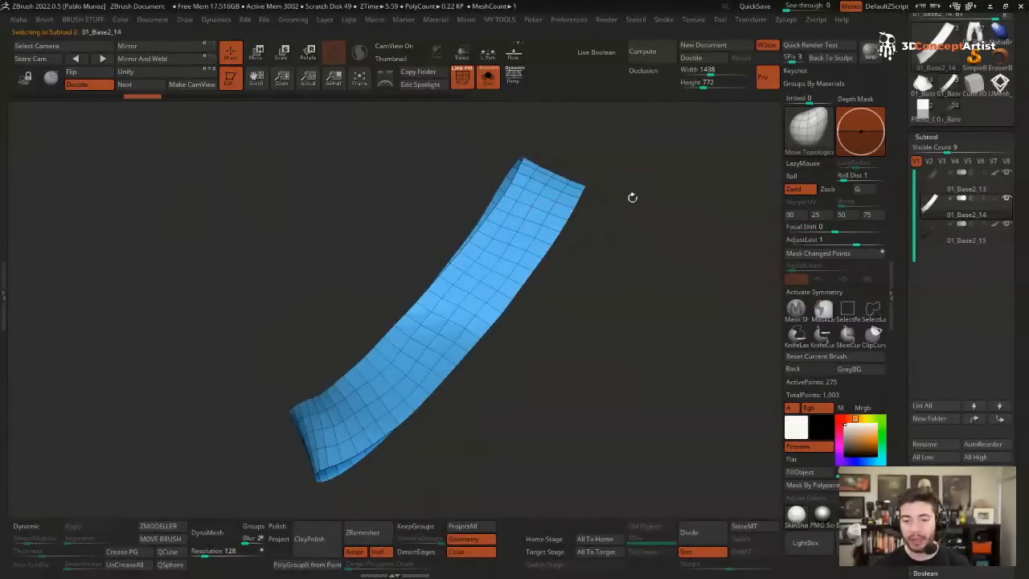
pyautogui.keyDown('ctrl'); pyautogui.moveTo(561, 221); pyautogui.dragTo(569, 239, button='right'); pyautogui.keyUp('ctrl')
pyautogui.keyDown('alt'); pyautogui.moveTo(569, 239); pyautogui.dragTo(592, 206, button='right'); pyautogui.keyUp('alt')
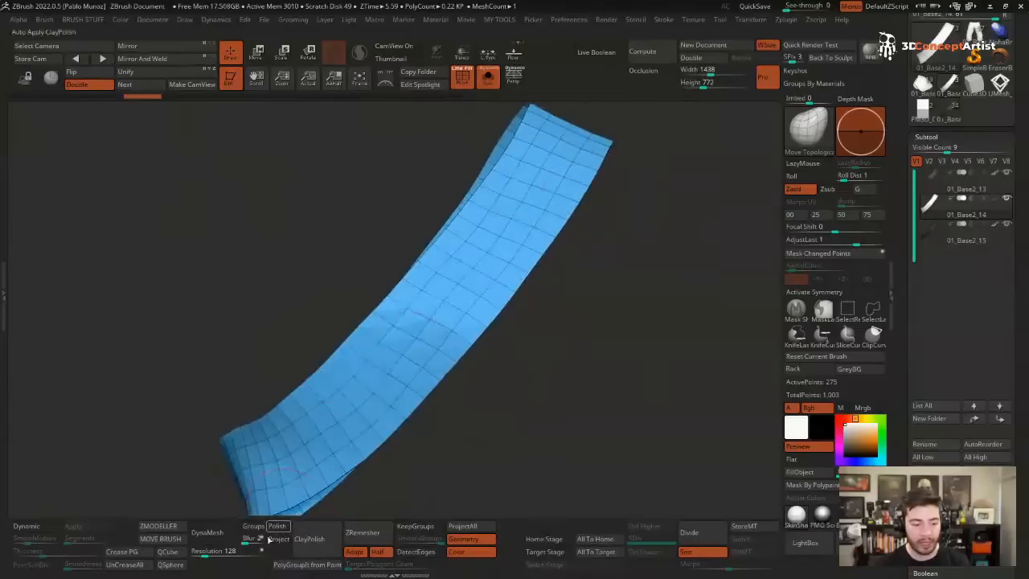
pyautogui.click(171, 528)
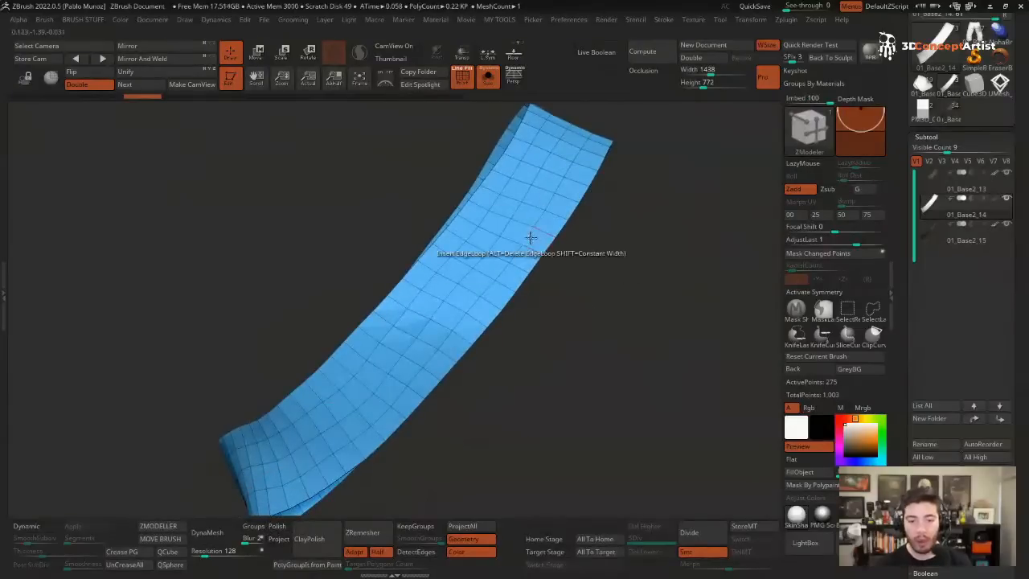
pyautogui.press('space')
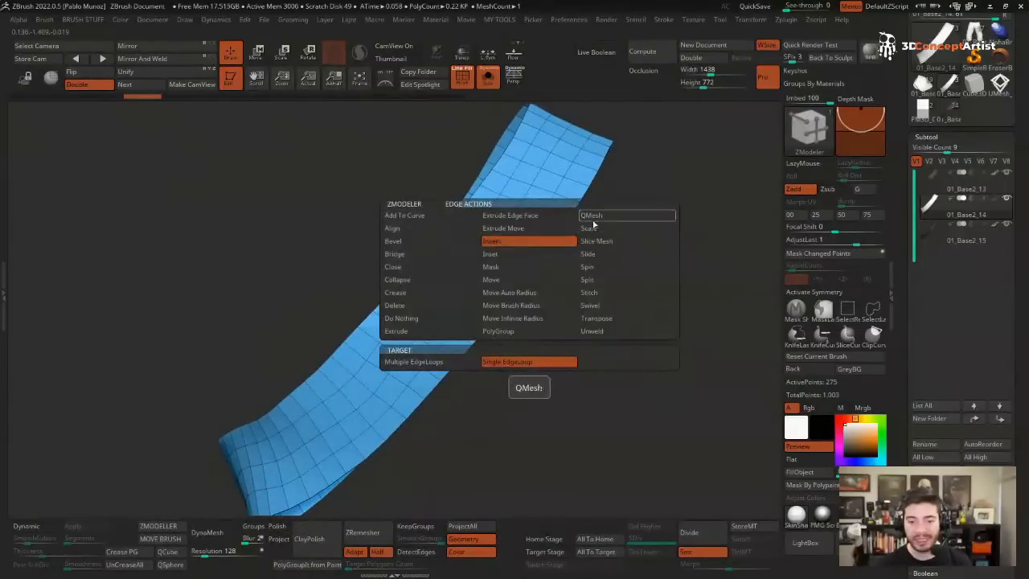
pyautogui.click(598, 254)
pyautogui.click(526, 363)
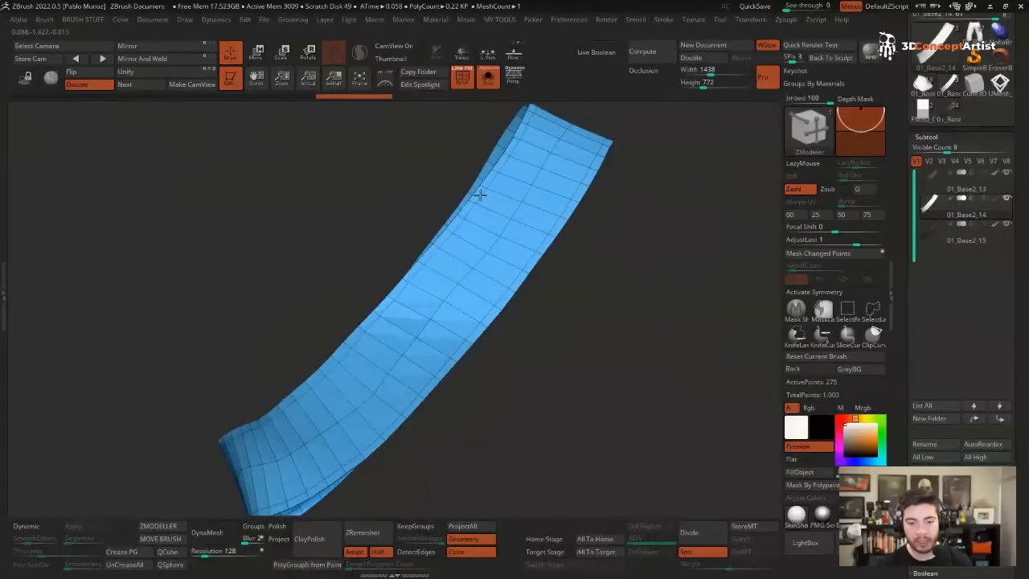
pyautogui.click(478, 195)
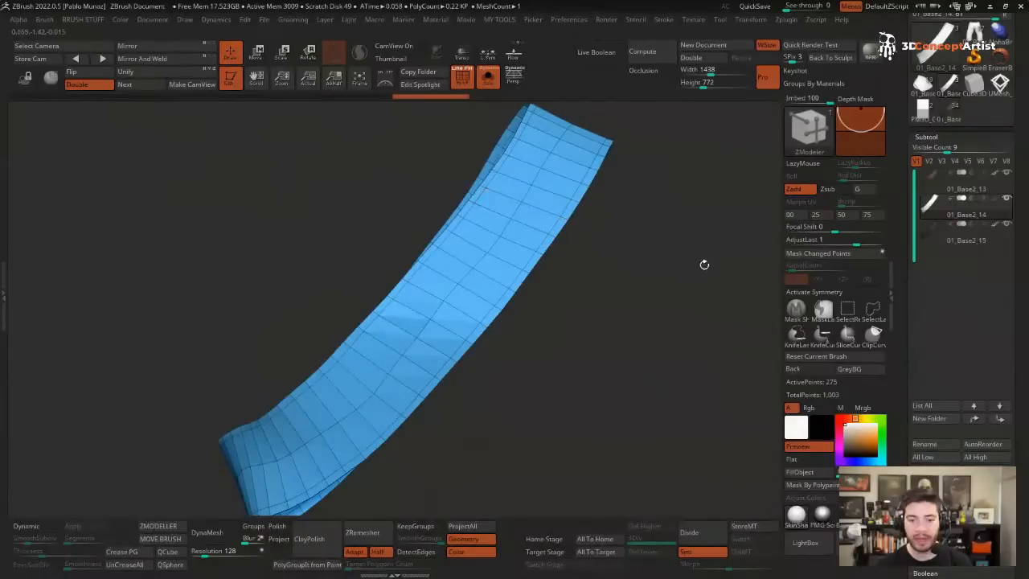
# - Remove the strip's center faces, keeping only the two thin border strips, and give them a dynamic thickness of 0.00628
pyautogui.keyDown('ctrl'); pyautogui.keyDown('shift'); pyautogui.click(549, 195); pyautogui.keyUp('shift'); pyautogui.keyUp('ctrl')
pyautogui.keyDown('ctrl'); pyautogui.keyDown('shift'); pyautogui.click(518, 181); pyautogui.keyUp('shift'); pyautogui.keyUp('ctrl')
pyautogui.moveTo(686, 238)
pyautogui.keyDown('alt'); pyautogui.mouseDown()
pyautogui.moveTo(659, 181)
pyautogui.moveTo(624, 266)
pyautogui.moveTo(624, 306)
pyautogui.mouseUp(); pyautogui.keyUp('alt')
pyautogui.hotkey('ctrl', 'w')
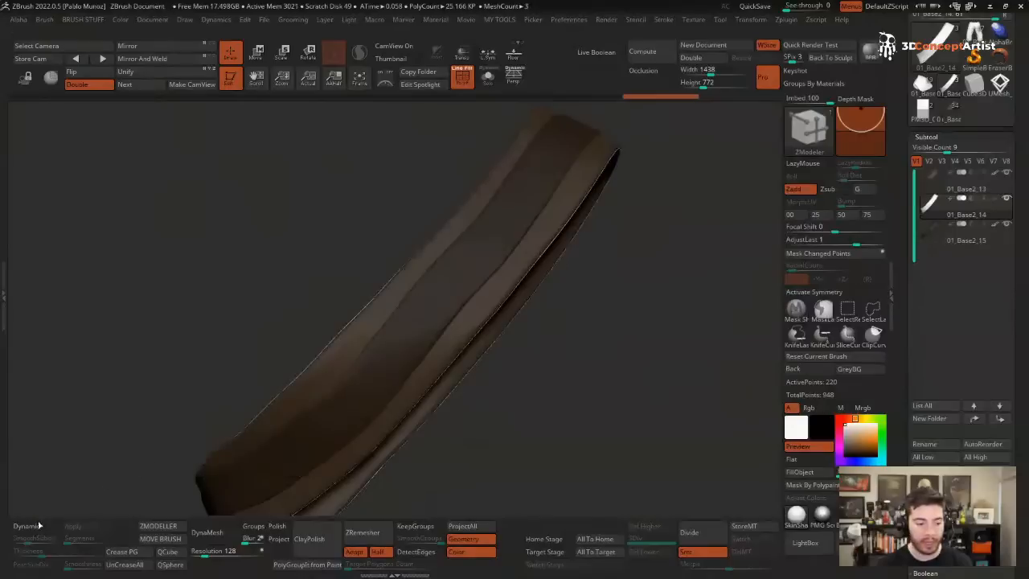
pyautogui.click(36, 525)
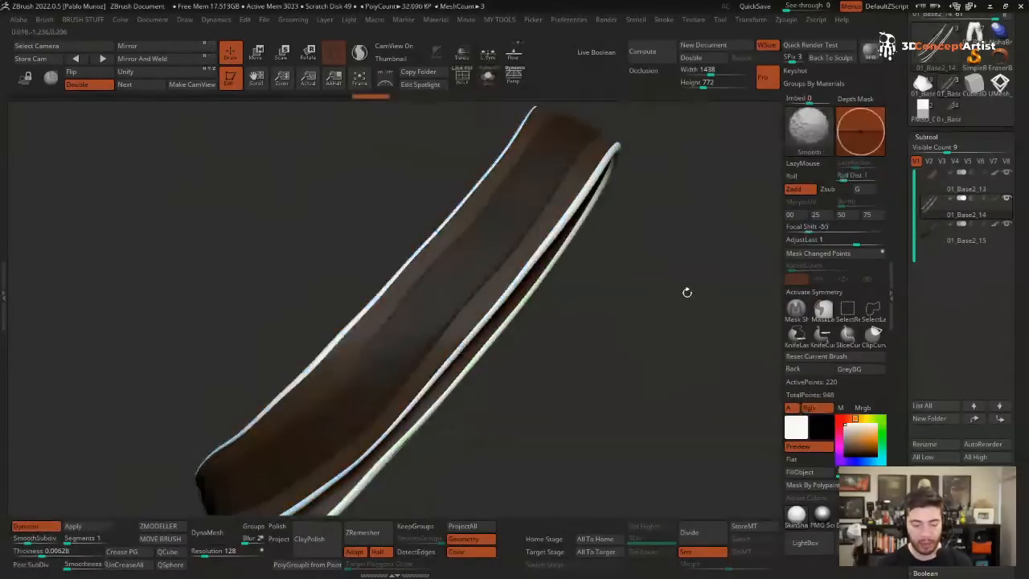
pyautogui.moveTo(686, 292)
pyautogui.mouseDown()
pyautogui.moveTo(684, 305)
pyautogui.moveTo(672, 266)
pyautogui.moveTo(659, 289)
pyautogui.moveTo(591, 283)
pyautogui.moveTo(613, 266)
pyautogui.mouseUp()
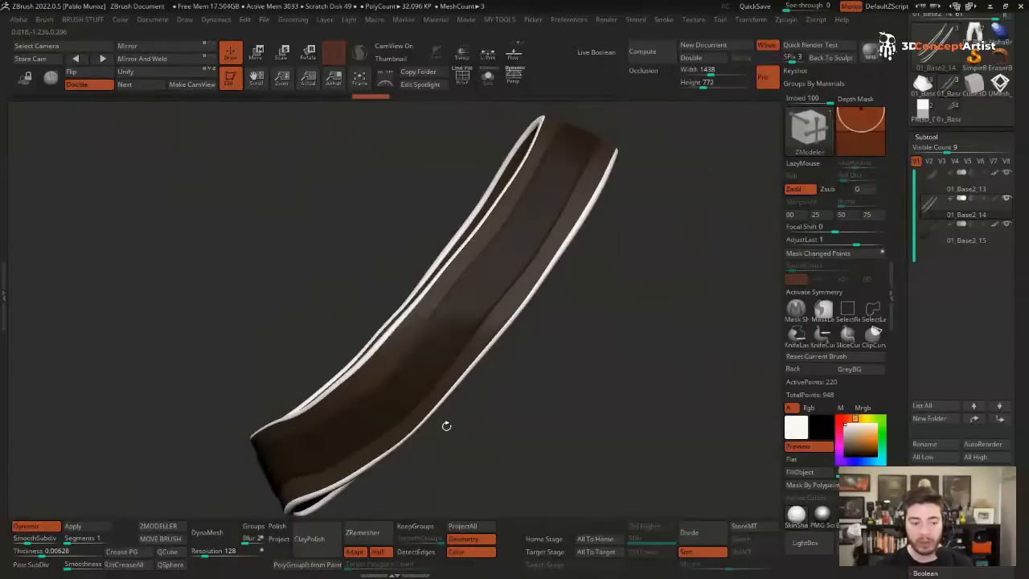
# - Apply a slight Inflate to the two white border trims and inspect them in isolation with the polygroup wireframe
pyautogui.press('e')
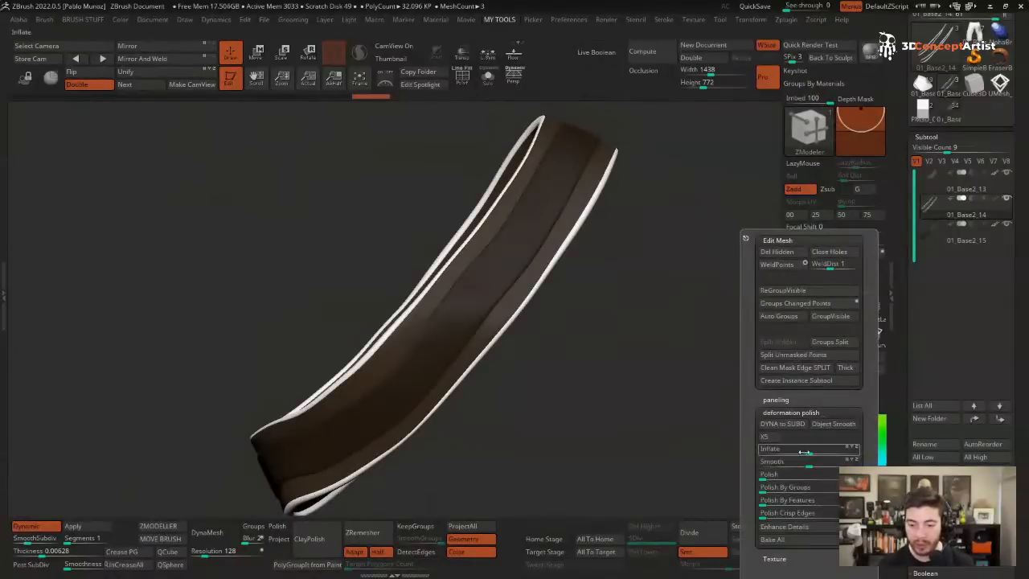
pyautogui.moveTo(809, 451); pyautogui.dragTo(808, 450)
pyautogui.moveTo(629, 330); pyautogui.dragTo(566, 233)
pyautogui.hotkey('shift', 'f')
pyautogui.hotkey('shift', 's')
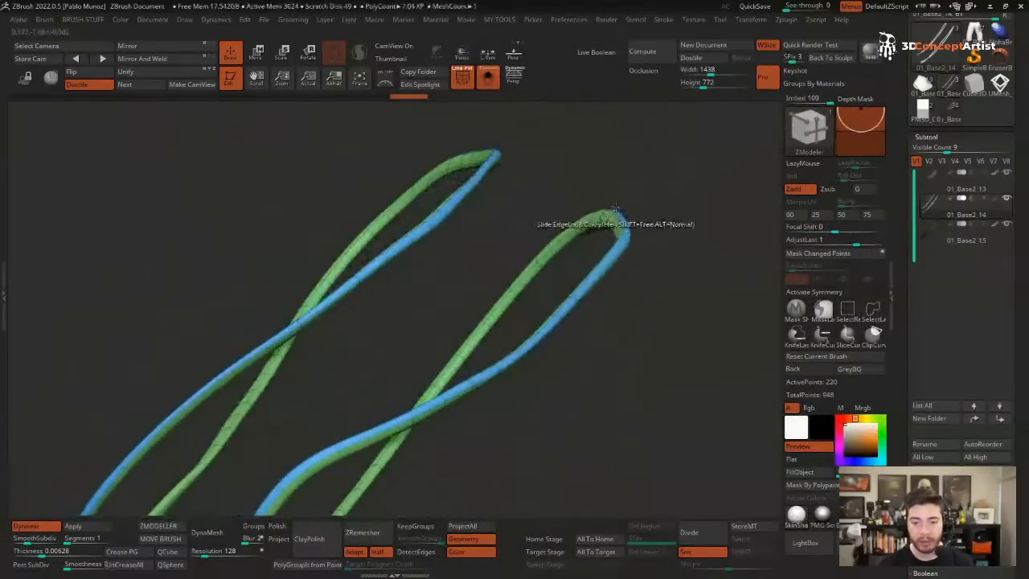
pyautogui.moveTo(521, 167); pyautogui.dragTo(498, 238)
pyautogui.rightClick(498, 238)
pyautogui.moveTo(507, 147); pyautogui.dragTo(667, 214)
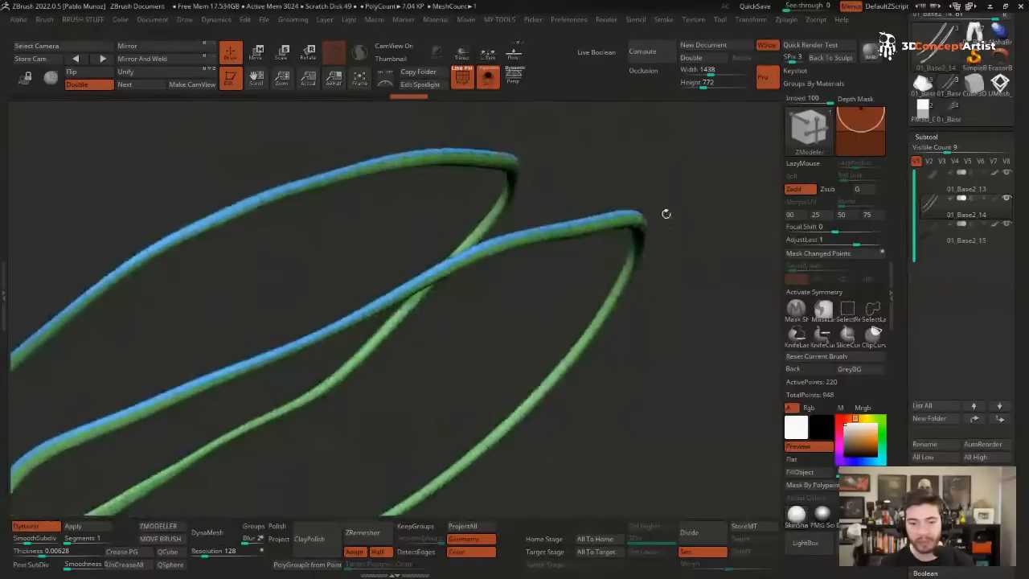
# - Convert the trims' dynamic thickness to real geometry and inflate them by 2
pyautogui.click(72, 525)
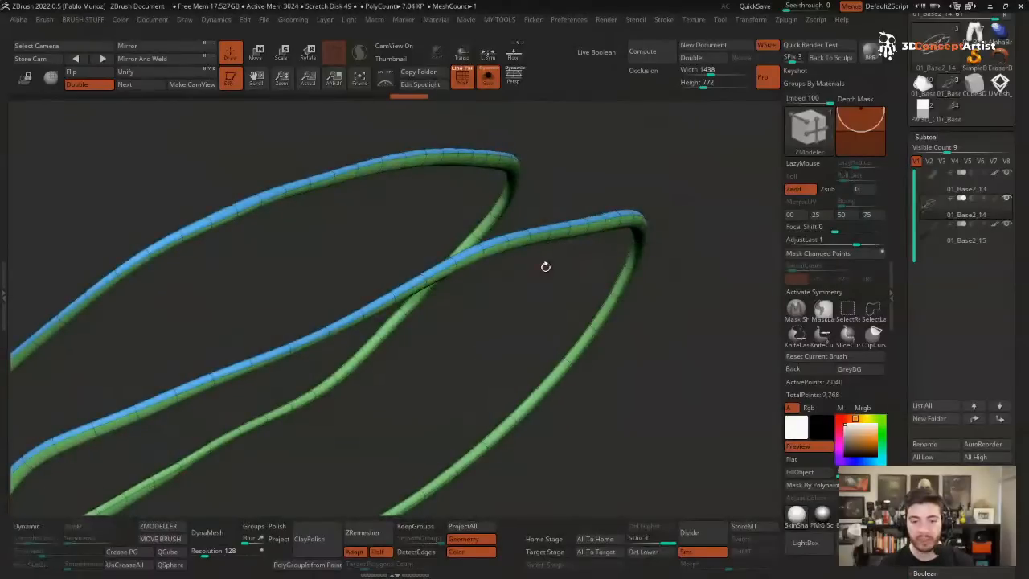
pyautogui.rightClick(737, 162)
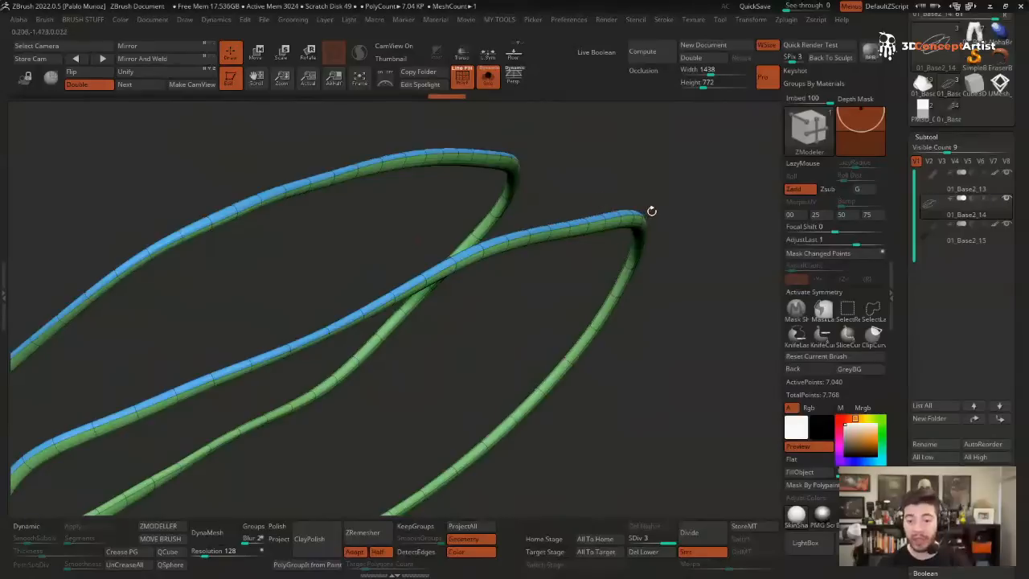
pyautogui.press('space')
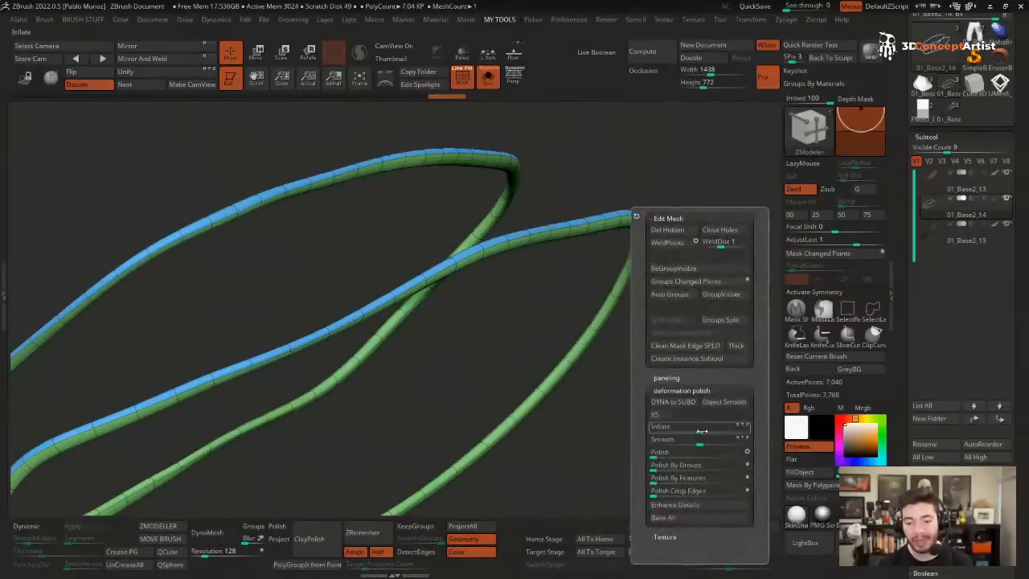
pyautogui.moveTo(701, 431); pyautogui.dragTo(701, 432)
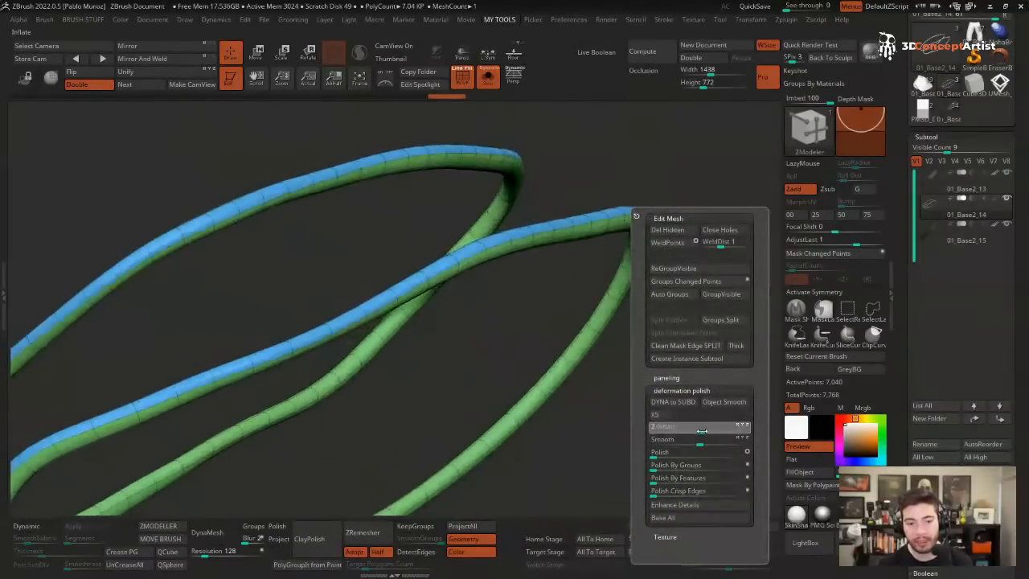
pyautogui.press('f')
pyautogui.hotkey('shift', 'f')
# - Fill the two border trims with the dark brown sampled from the strap's center band
pyautogui.moveTo(670, 237); pyautogui.dragTo(711, 338)
pyautogui.moveTo(796, 426); pyautogui.dragTo(535, 254)
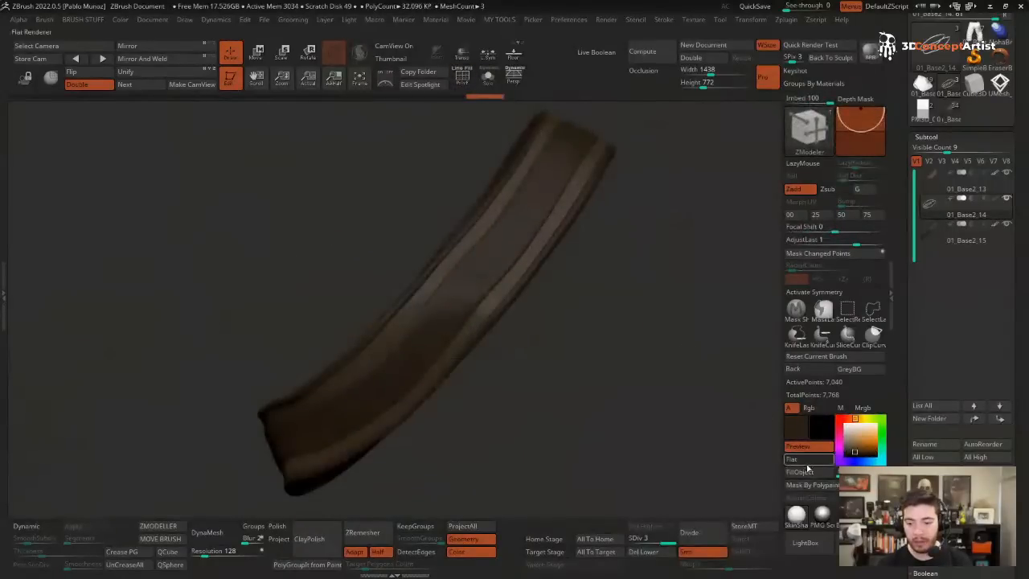
pyautogui.click(805, 471)
pyautogui.keyDown('alt'); pyautogui.moveTo(686, 345); pyautogui.dragTo(609, 341); pyautogui.keyUp('alt')
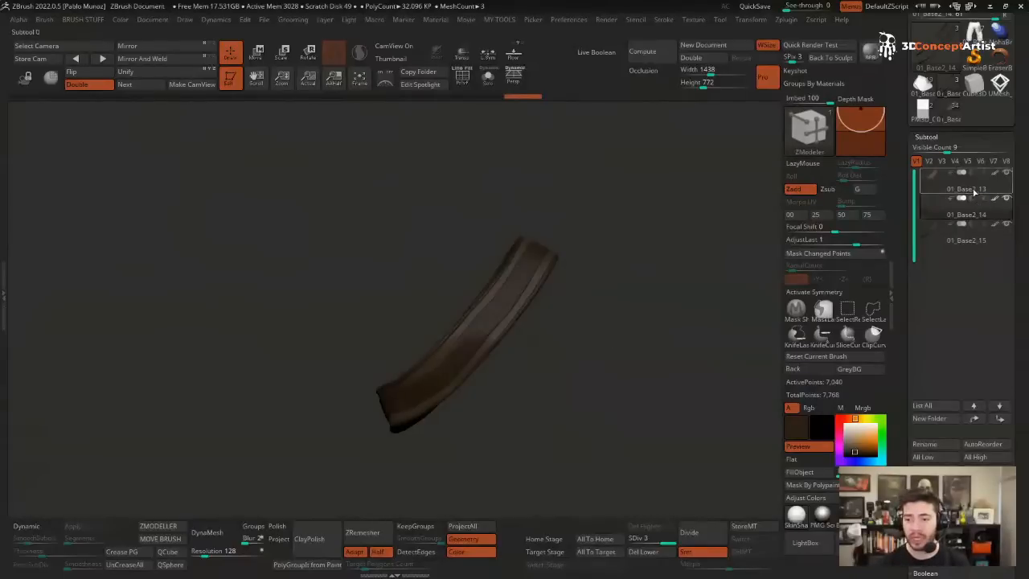
pyautogui.moveTo(531, 254); pyautogui.dragTo(634, 241)
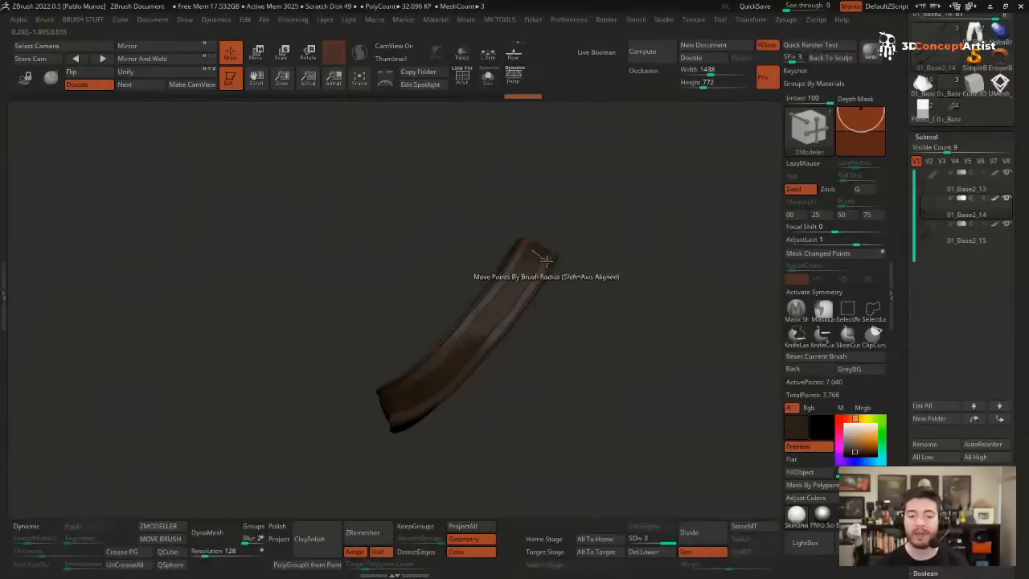
# - Create a subtool folder named "strap", move all three strap subtools into it and collapse it
pyautogui.click(951, 191)
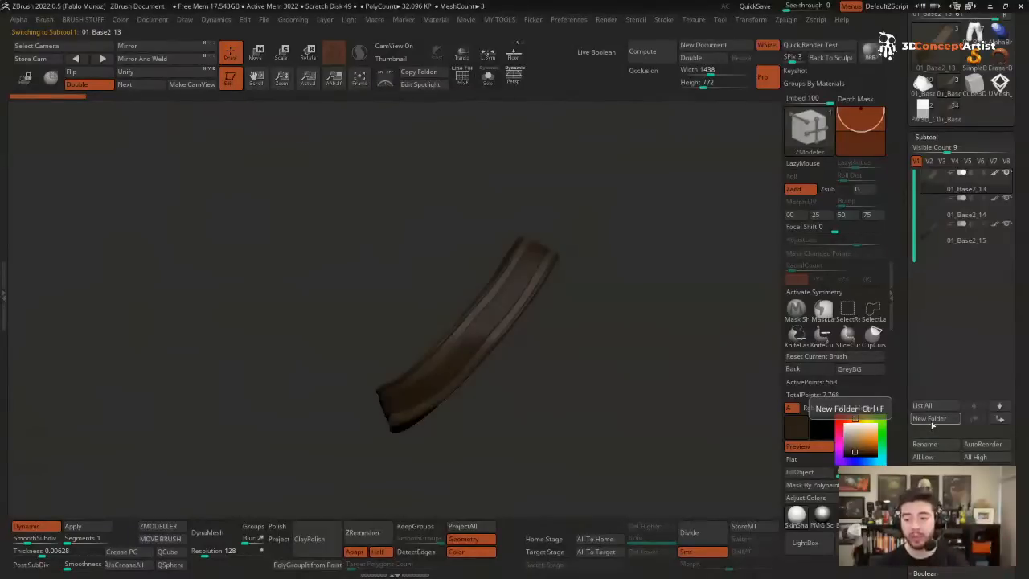
pyautogui.click(929, 418)
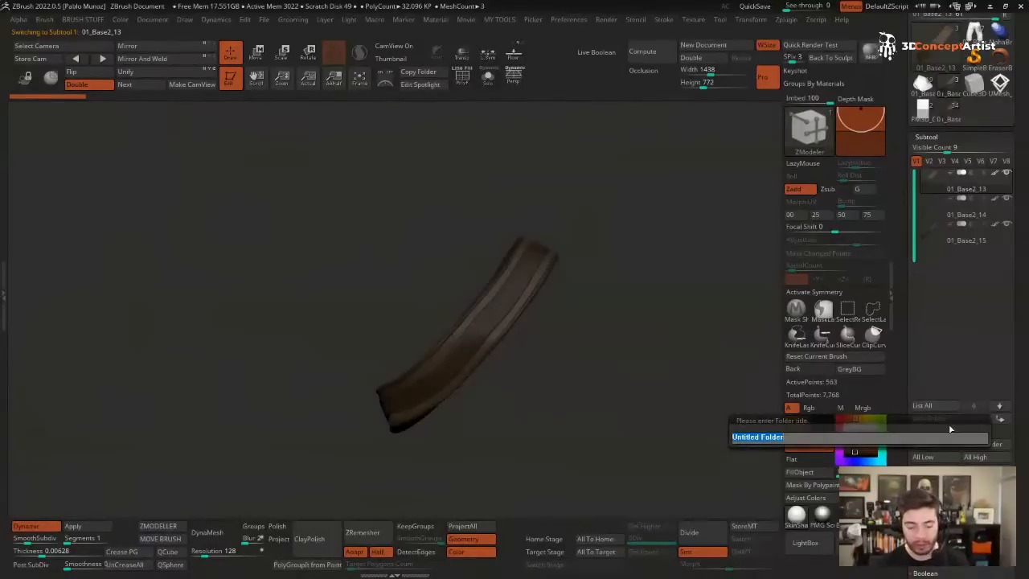
pyautogui.write('strap')
pyautogui.press('Return')
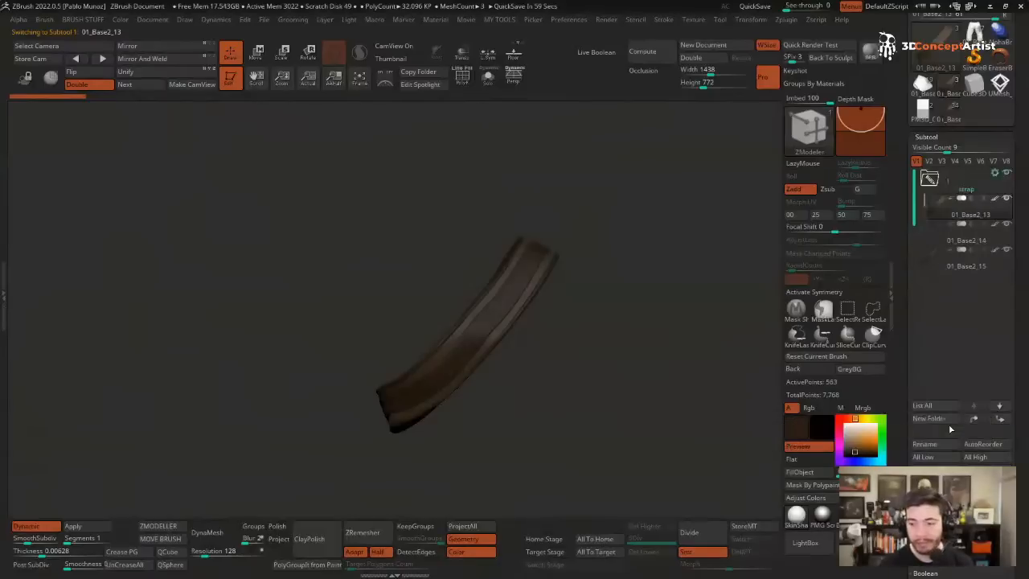
pyautogui.moveTo(950, 232); pyautogui.dragTo(957, 215)
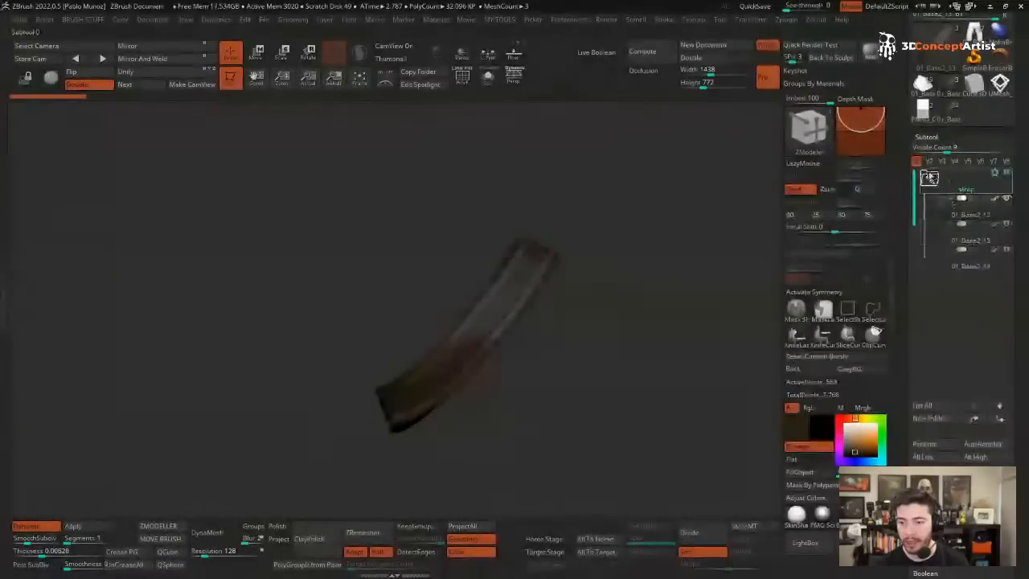
pyautogui.click(994, 173)
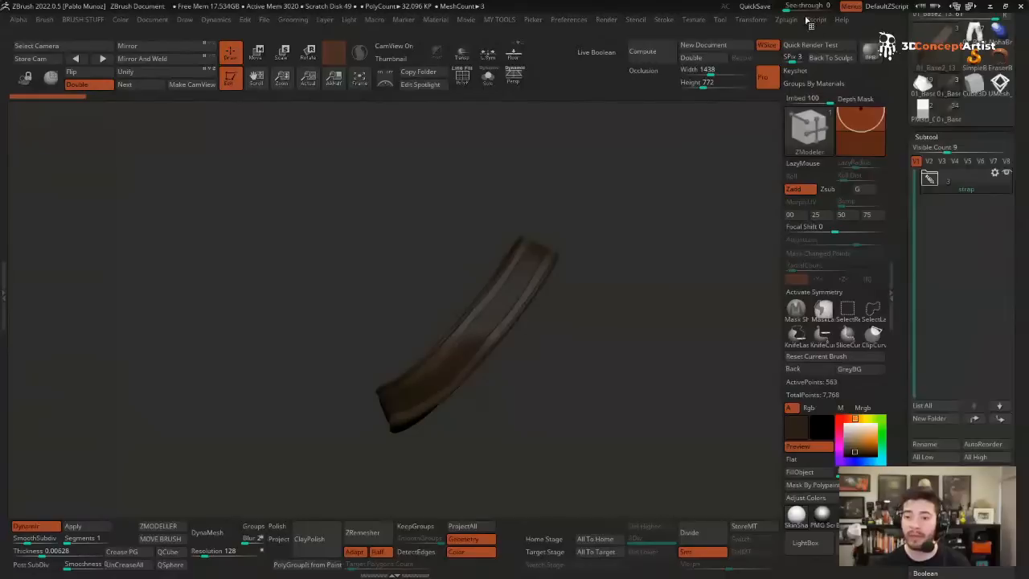
# - Dock the Zplugin palette and copy the strap folder with SubTool Master
pyautogui.click(4, 260)
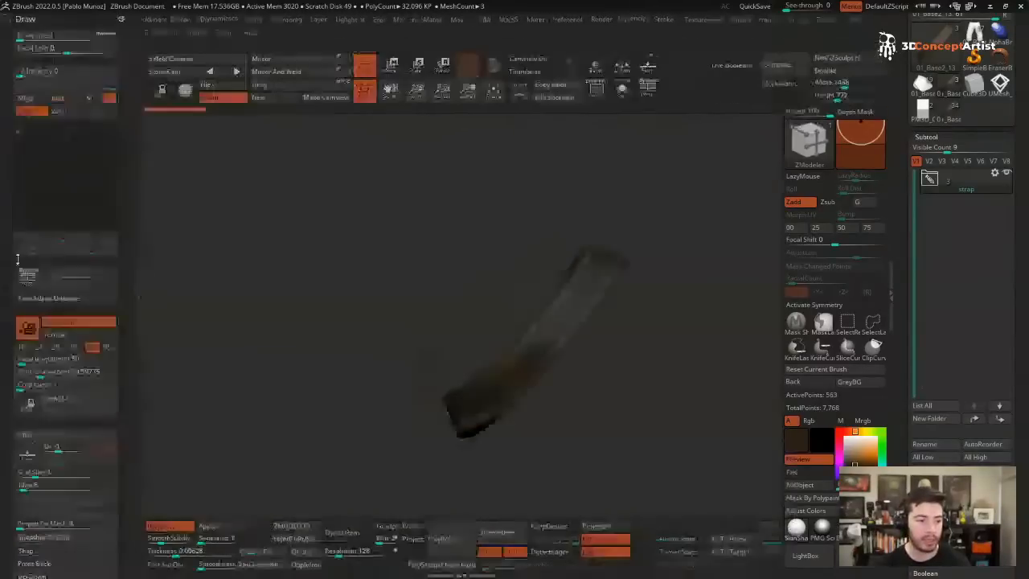
pyautogui.click(122, 22)
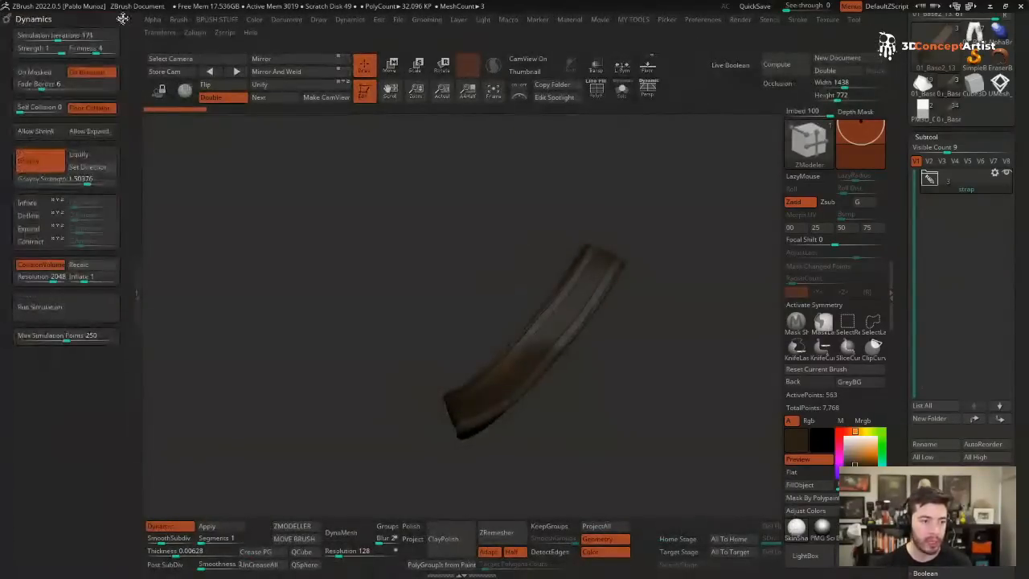
pyautogui.click(194, 32)
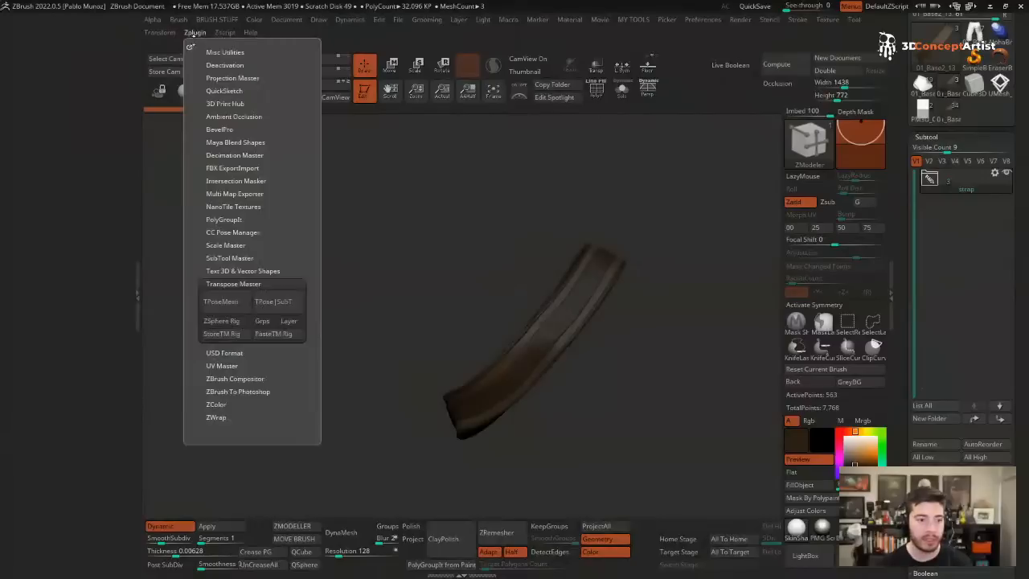
pyautogui.click(189, 45)
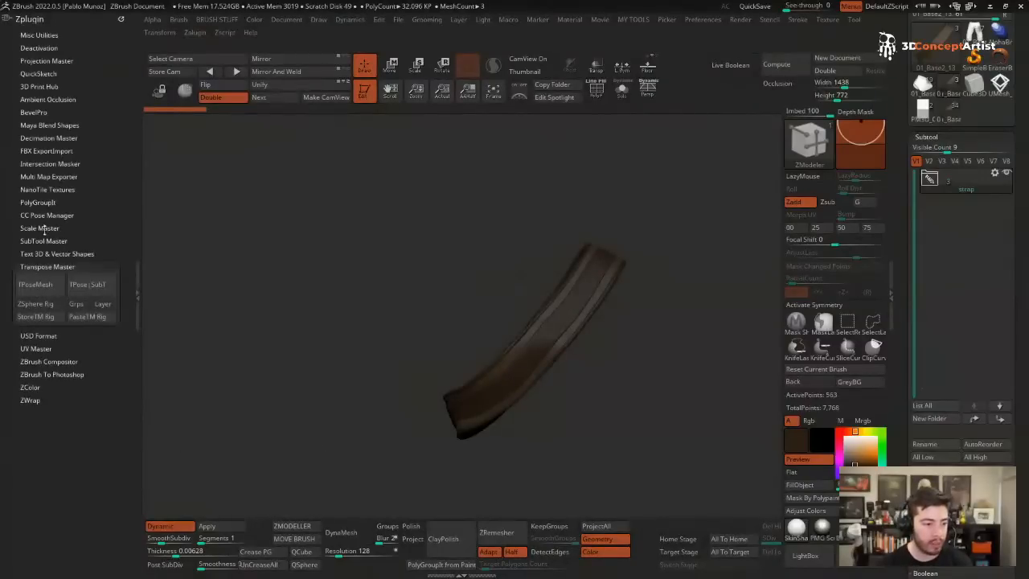
pyautogui.click(38, 240)
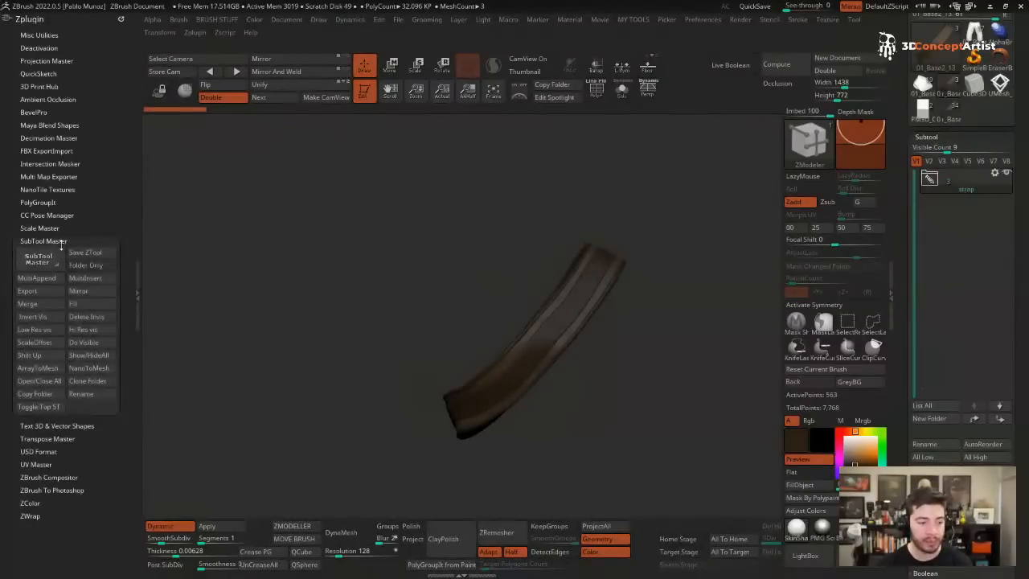
pyautogui.click(46, 394)
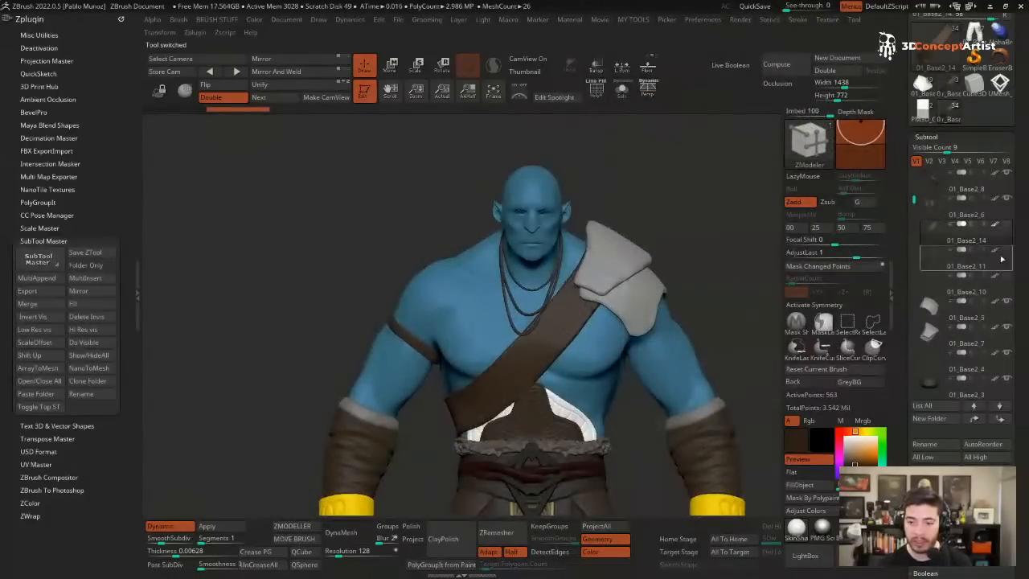
# - Hide the old chest strap on the warrior and paste the copied strap folder with SubTool Master
pyautogui.click(999, 193)
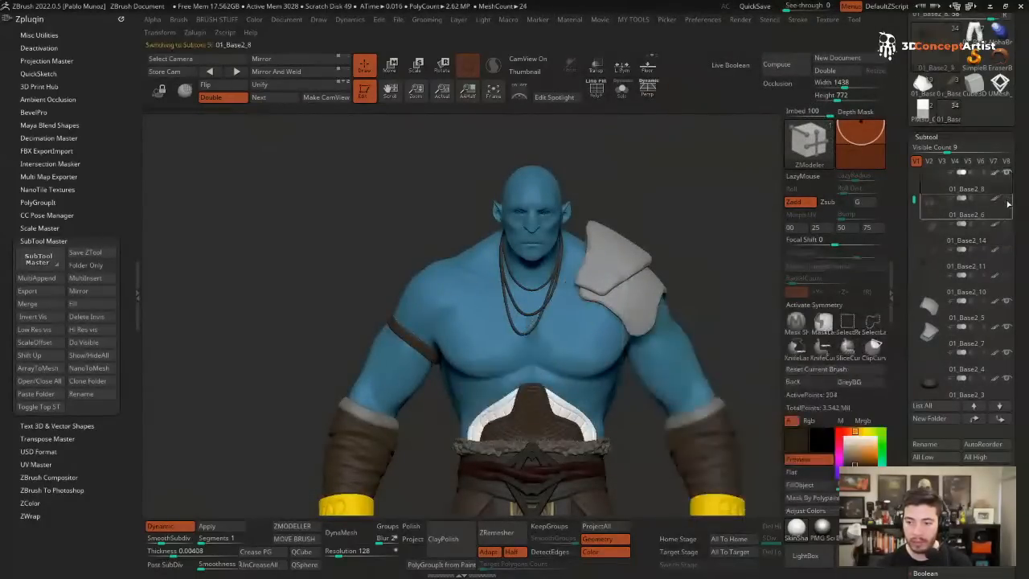
pyautogui.click(35, 393)
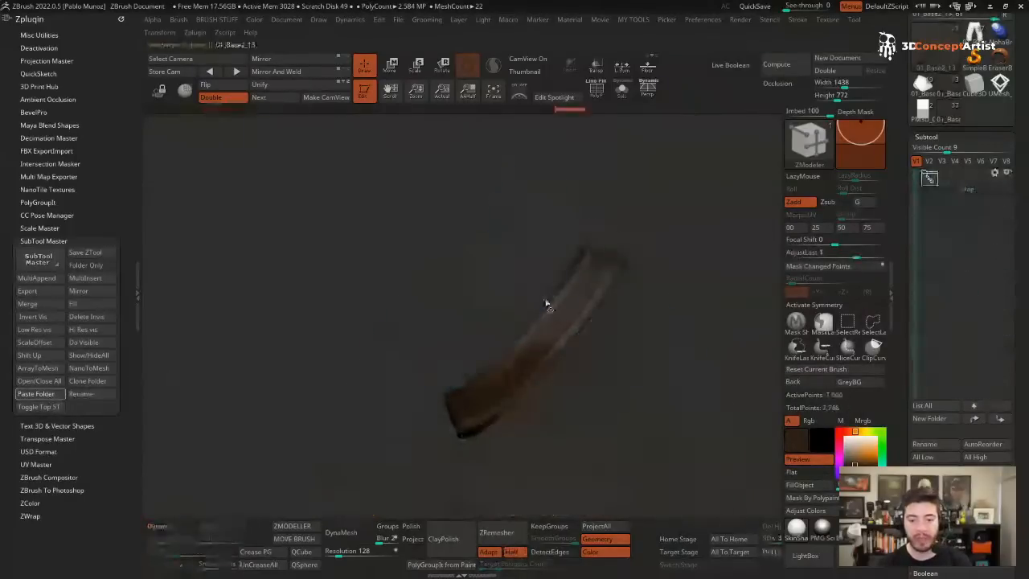
pyautogui.moveTo(362, 337); pyautogui.dragTo(409, 341)
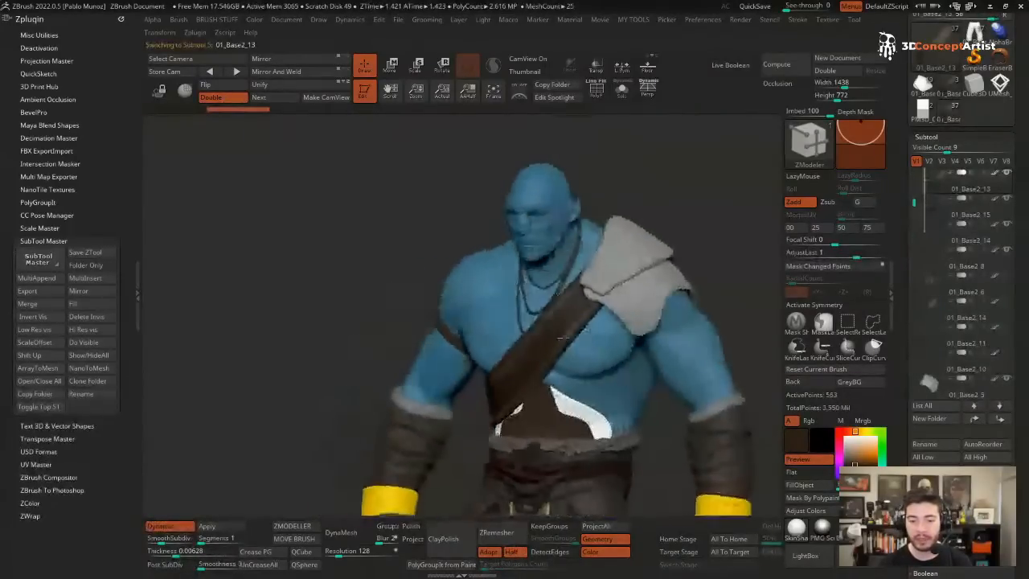
pyautogui.keyDown('alt'); pyautogui.moveTo(643, 337); pyautogui.dragTo(643, 297); pyautogui.keyUp('alt')
pyautogui.moveTo(642, 297)
pyautogui.keyDown('shift'); pyautogui.mouseDown()
pyautogui.moveTo(628, 228)
pyautogui.moveTo(635, 189)
pyautogui.moveTo(620, 169)
pyautogui.mouseUp(); pyautogui.keyUp('shift')
# - Switch to the Move brush and collapse the strap folder in the subtool list
pyautogui.press('b')
pyautogui.click(625, 114)
pyautogui.keyDown('ctrl'); pyautogui.moveTo(398, 278); pyautogui.dragTo(368, 213, button='right'); pyautogui.keyUp('ctrl')
pyautogui.keyDown('alt'); pyautogui.moveTo(362, 175); pyautogui.dragTo(380, 238); pyautogui.keyUp('alt')
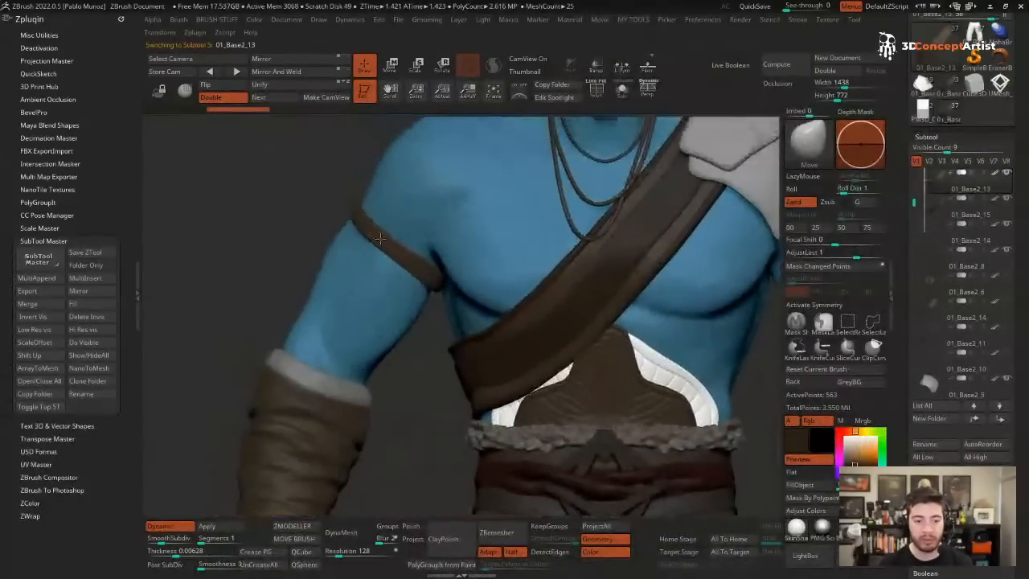
pyautogui.keyDown('ctrl'); pyautogui.moveTo(386, 246); pyautogui.dragTo(585, 359, button='right'); pyautogui.keyUp('ctrl')
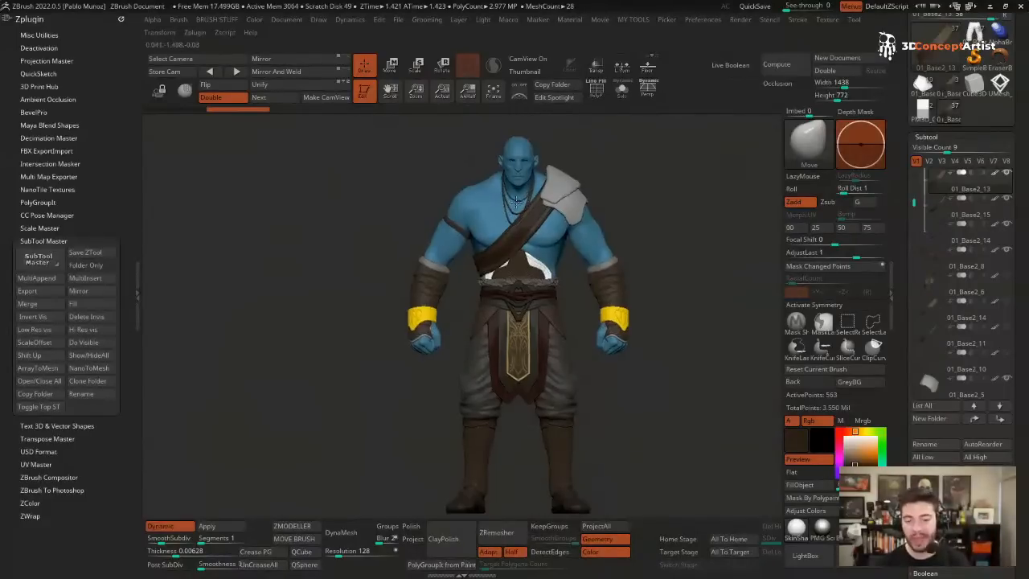
pyautogui.keyDown('ctrl'); pyautogui.moveTo(515, 207); pyautogui.dragTo(512, 181, button='right'); pyautogui.keyUp('ctrl')
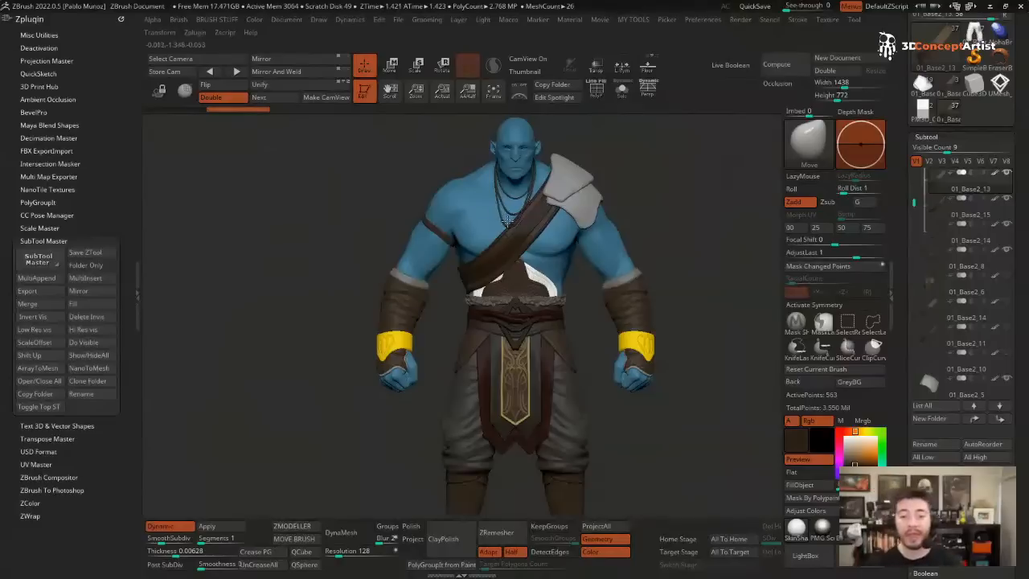
pyautogui.moveTo(911, 205); pyautogui.dragTo(912, 189)
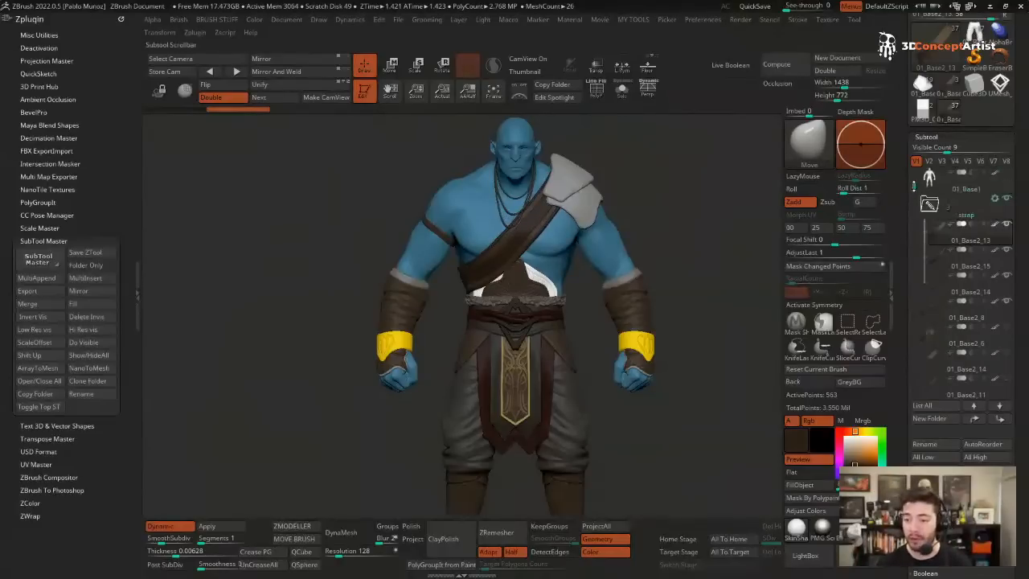
pyautogui.click(929, 205)
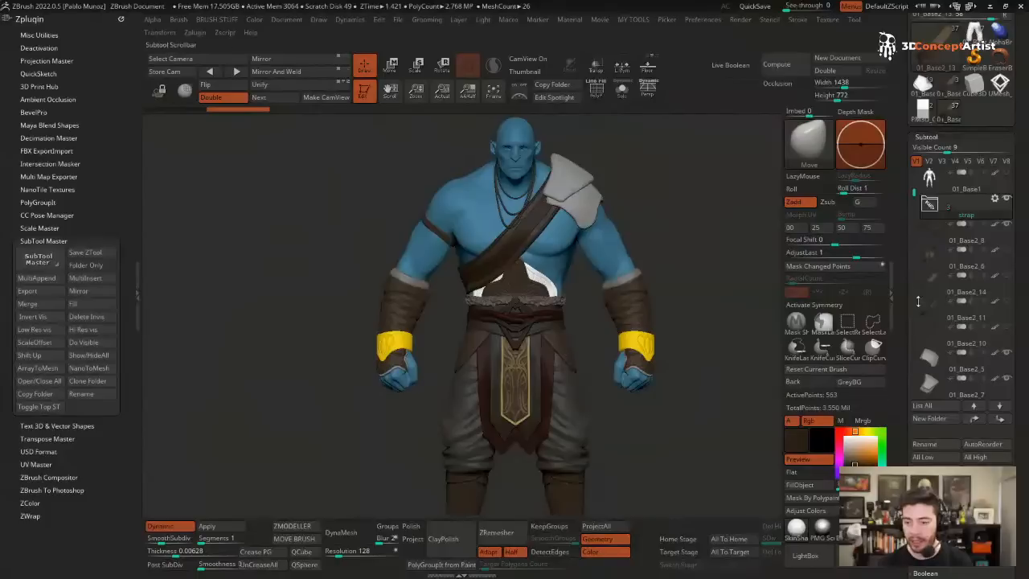
# - Hide the existing thin cord necklaces hanging over the warrior's chest
pyautogui.keyDown('ctrl'); pyautogui.moveTo(551, 199); pyautogui.dragTo(581, 519, button='right'); pyautogui.keyUp('ctrl')
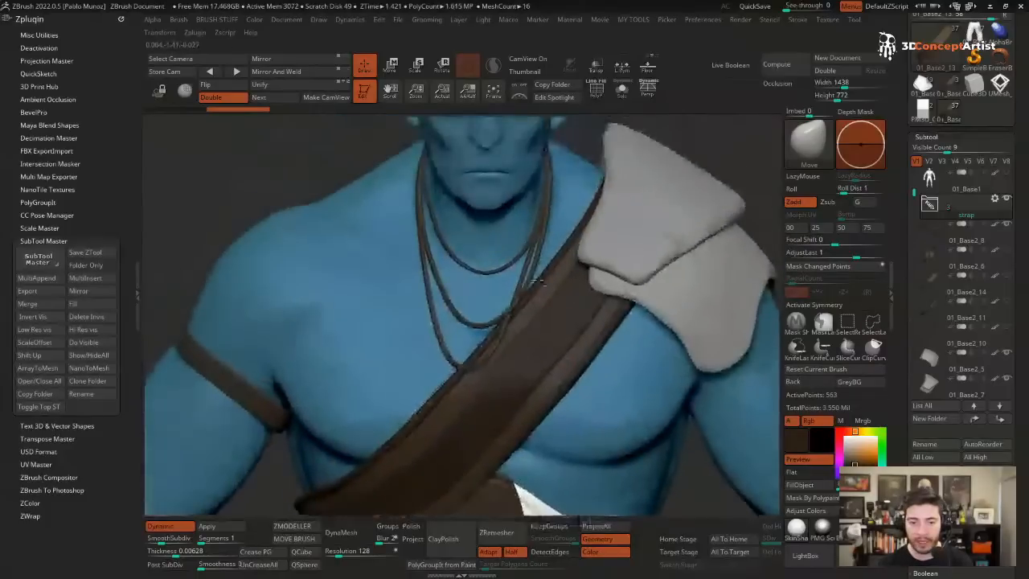
pyautogui.keyDown('alt'); pyautogui.click(543, 231); pyautogui.keyUp('alt')
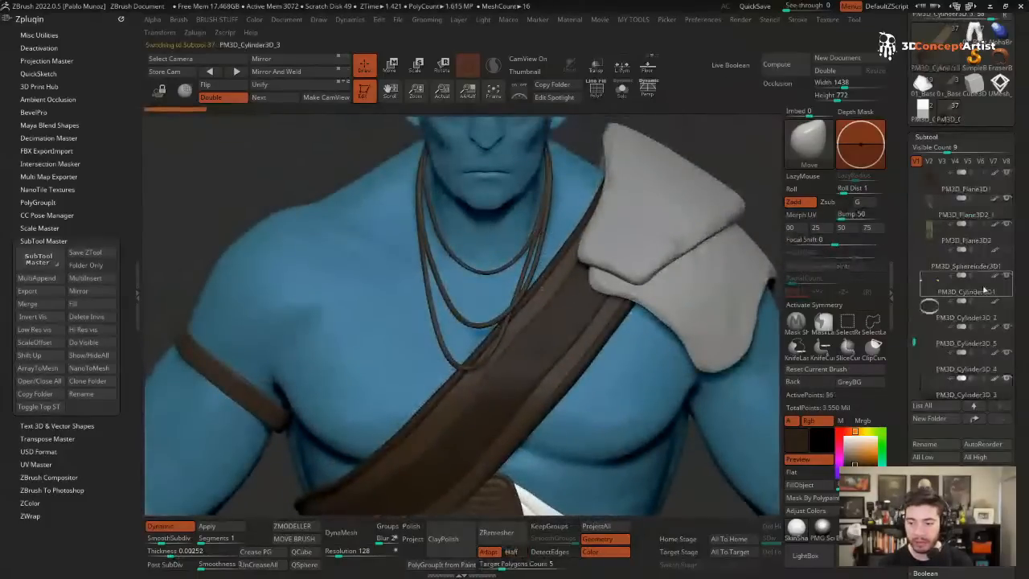
pyautogui.click(1006, 352)
pyautogui.click(1005, 328)
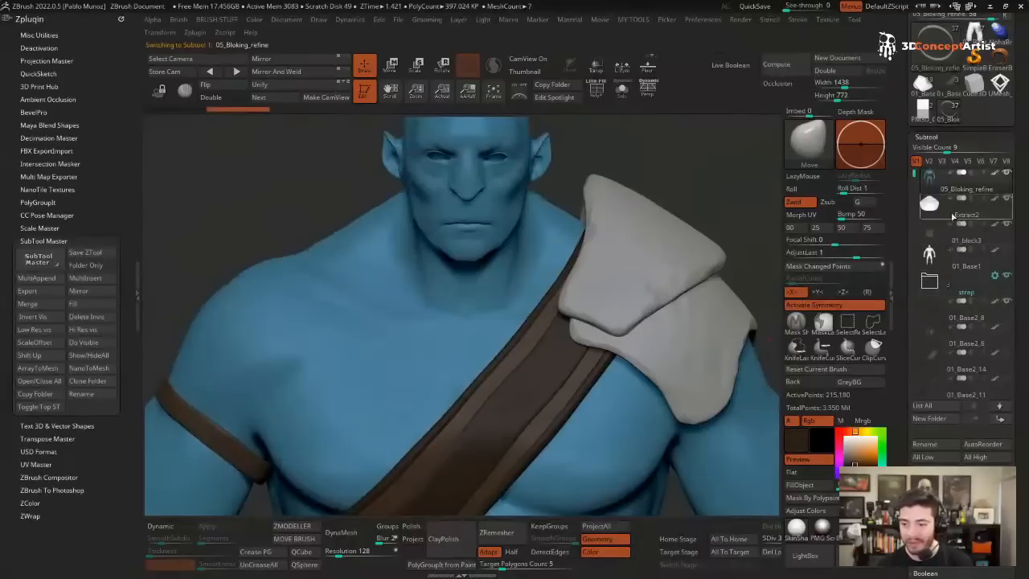
# - Select and show the neck ring subtool PM3D_Cylinder3D_2 with its wireframe displayed, inspecting it in isolation
pyautogui.scroll(-5, 953, 215)
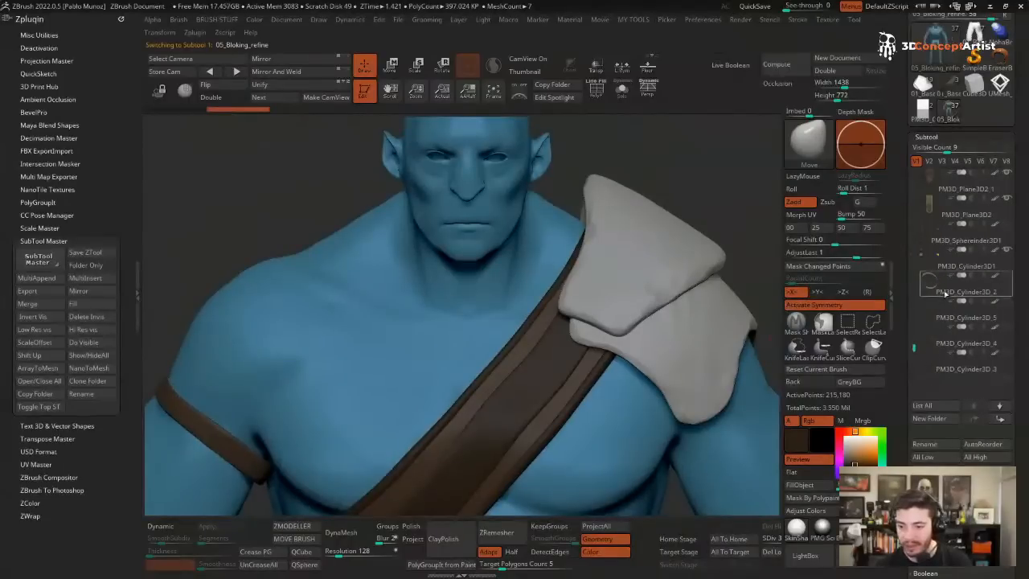
pyautogui.click(945, 294)
pyautogui.moveTo(724, 241)
pyautogui.mouseDown()
pyautogui.moveTo(640, 254)
pyautogui.moveTo(613, 246)
pyautogui.moveTo(577, 263)
pyautogui.moveTo(529, 225)
pyautogui.mouseUp()
pyautogui.hotkey('shift', 'f')
pyautogui.hotkey('shift', 's')
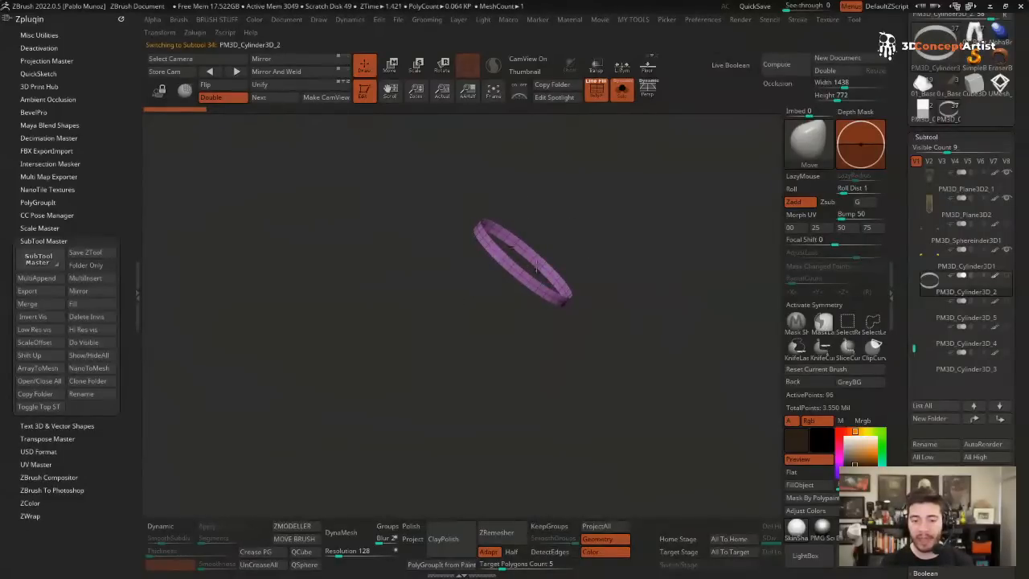
pyautogui.moveTo(595, 262); pyautogui.dragTo(555, 283)
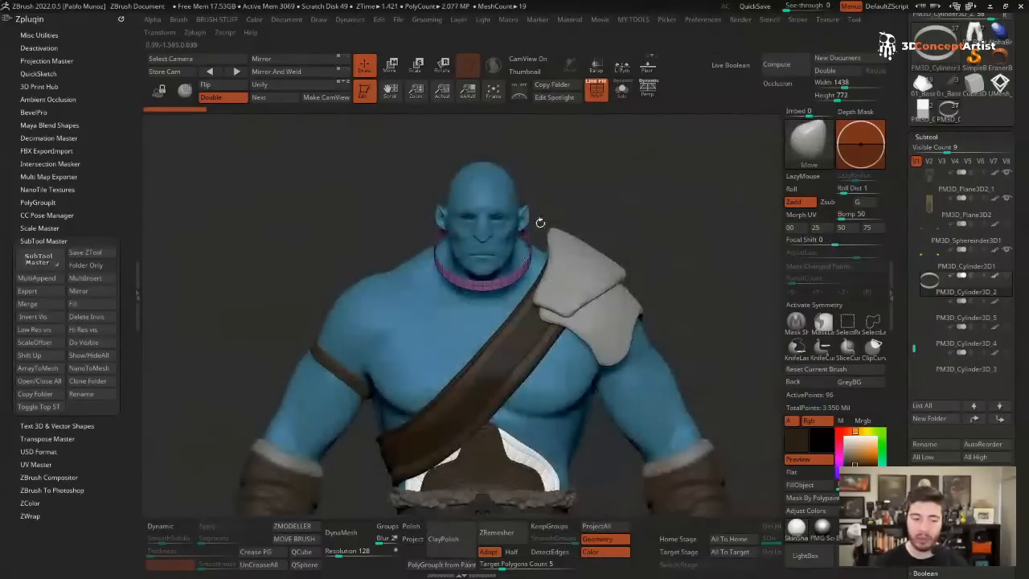
# - Replace the docked Zplugin palette with the Dynamics palette and duplicate the neck ring
pyautogui.click(119, 22)
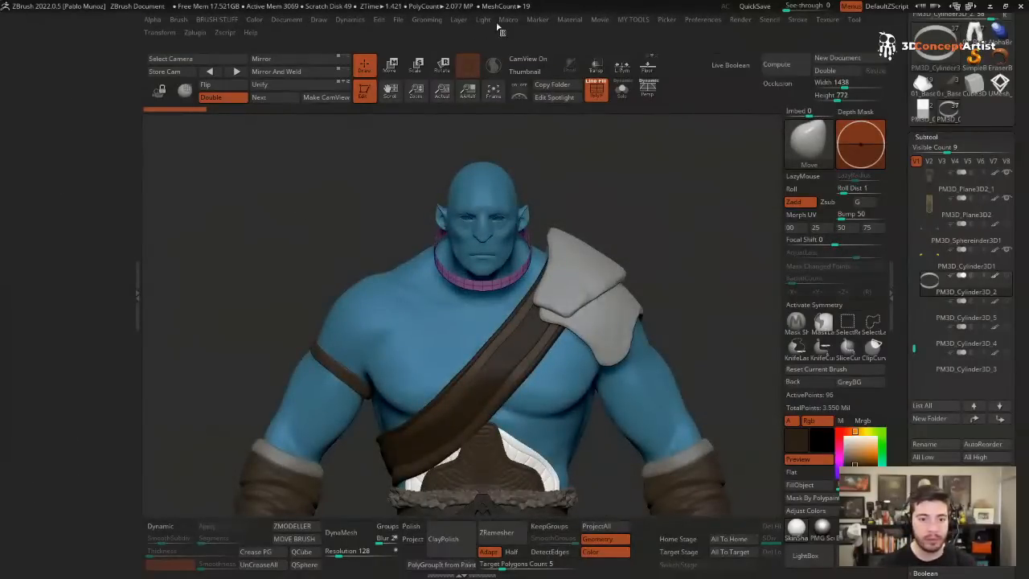
pyautogui.click(344, 21)
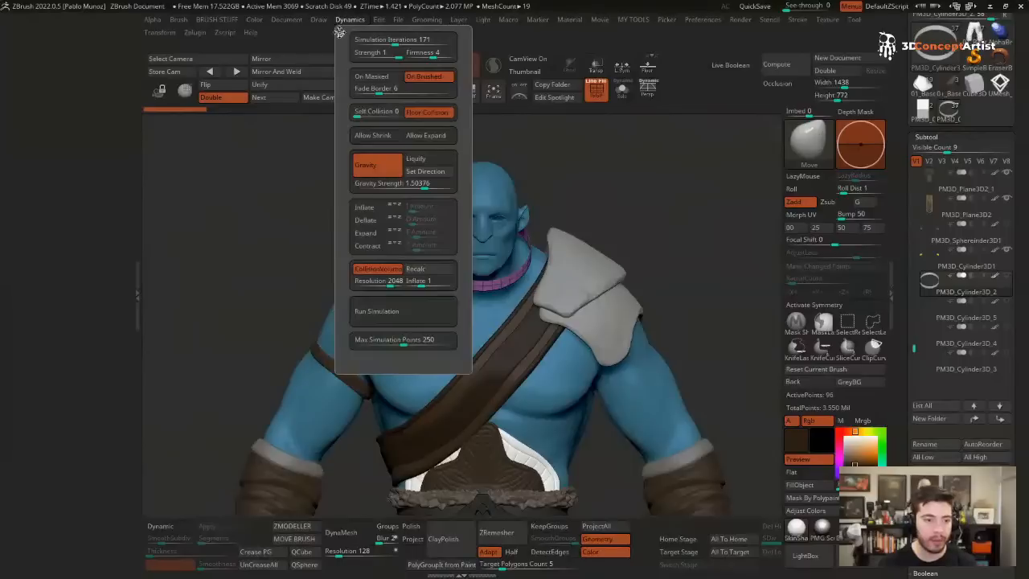
pyautogui.moveTo(340, 32); pyautogui.dragTo(48, 105)
pyautogui.hotkey('ctrl', 'shift', 'd')
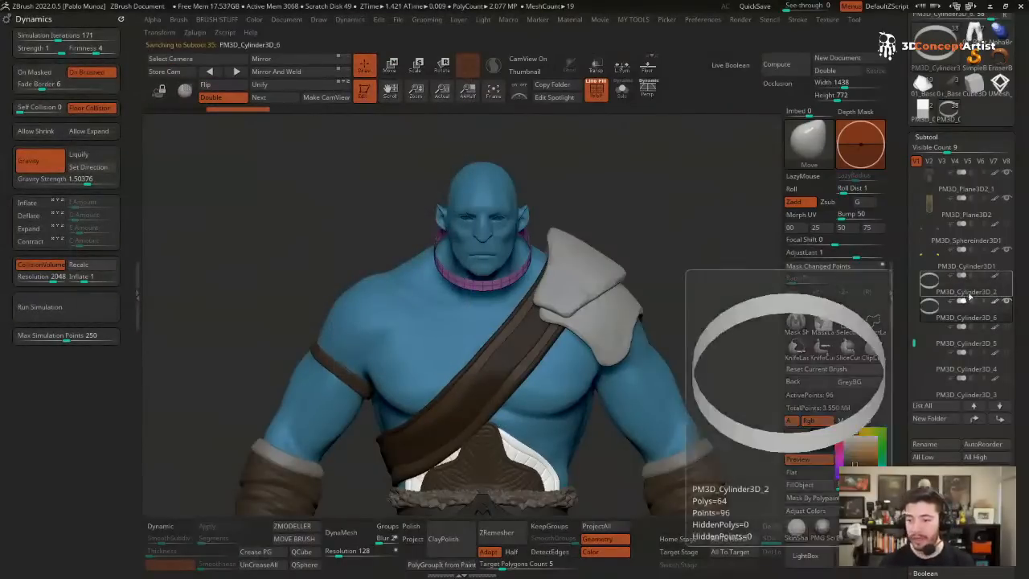
# - Recalculate the collision volume and run the gravity simulation so the duplicated ring drapes around the neck
pyautogui.moveTo(993, 313)
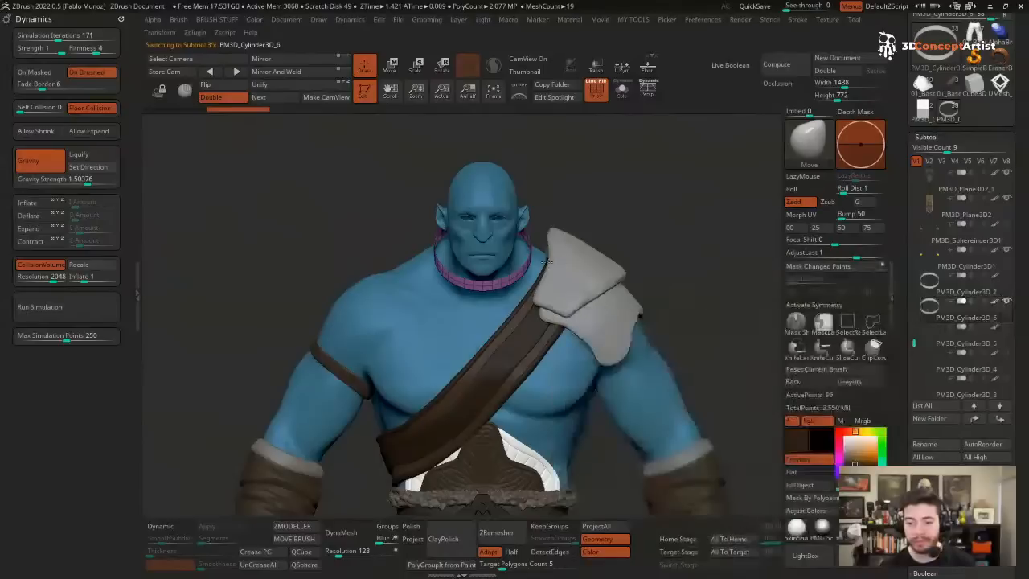
pyautogui.moveTo(580, 277); pyautogui.dragTo(606, 283, button='right')
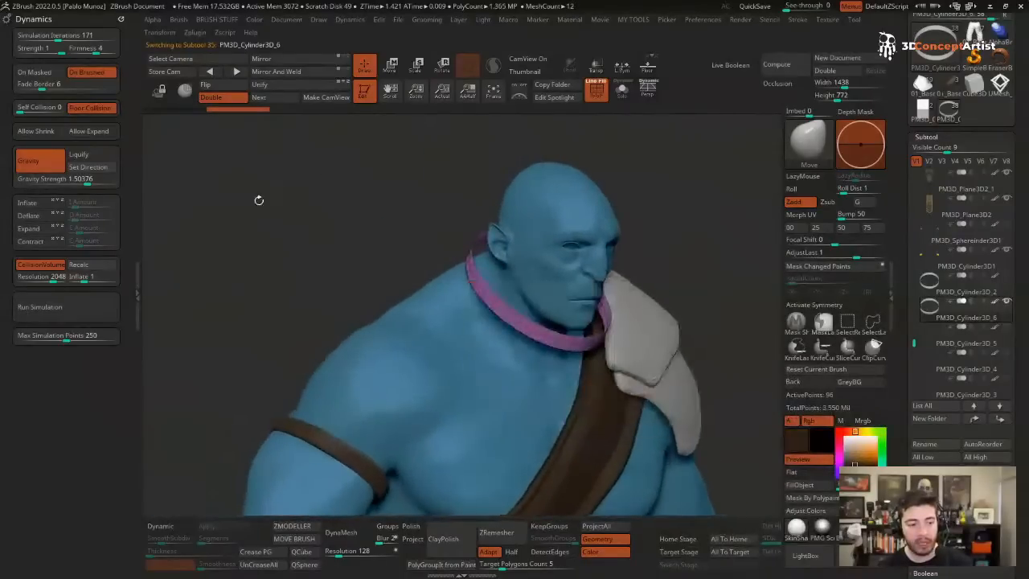
pyautogui.click(85, 267)
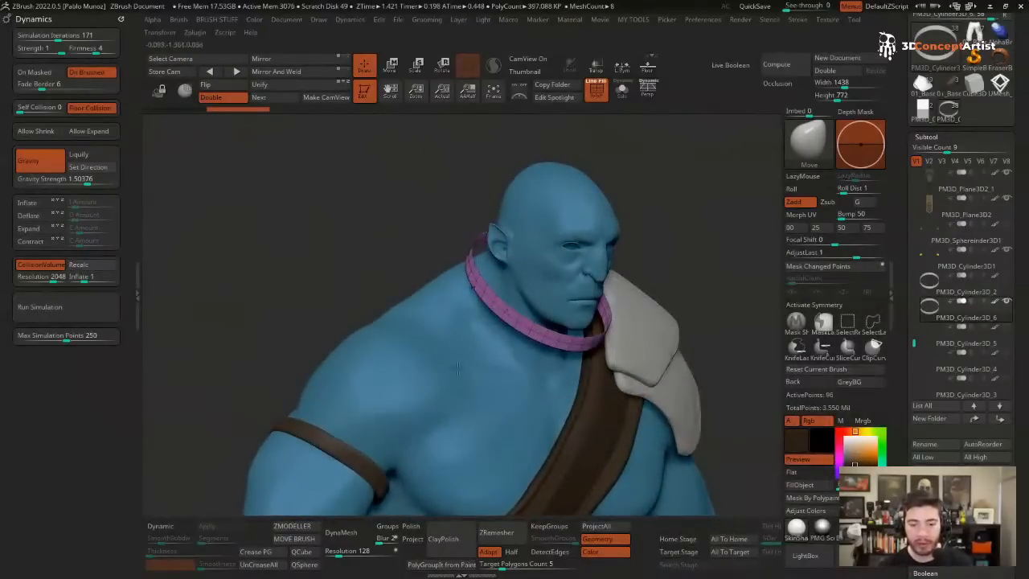
pyautogui.click(66, 310)
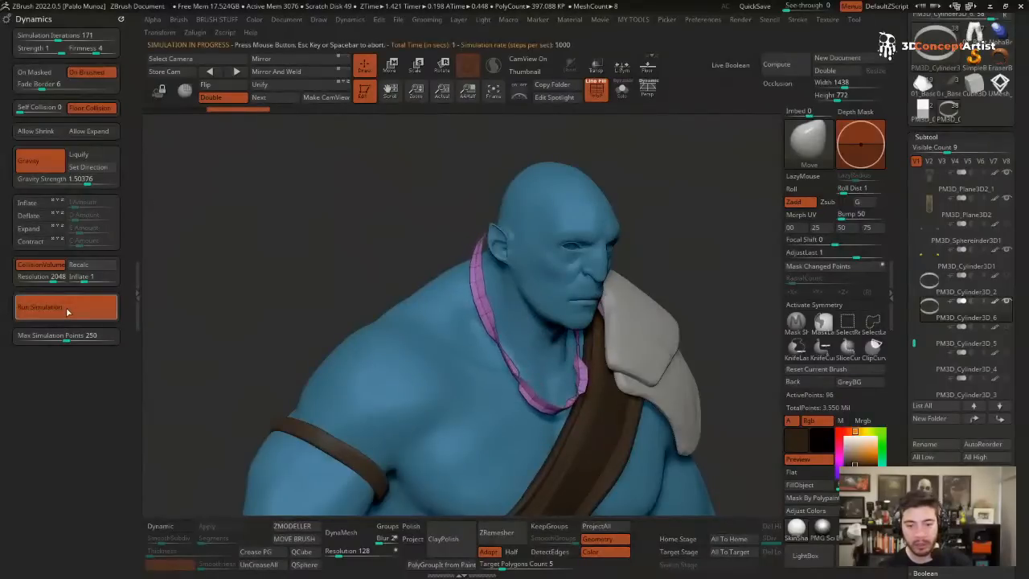
pyautogui.click(67, 312)
pyautogui.keyDown('ctrl'); pyautogui.moveTo(519, 274); pyautogui.dragTo(425, 232, button='right'); pyautogui.keyUp('ctrl')
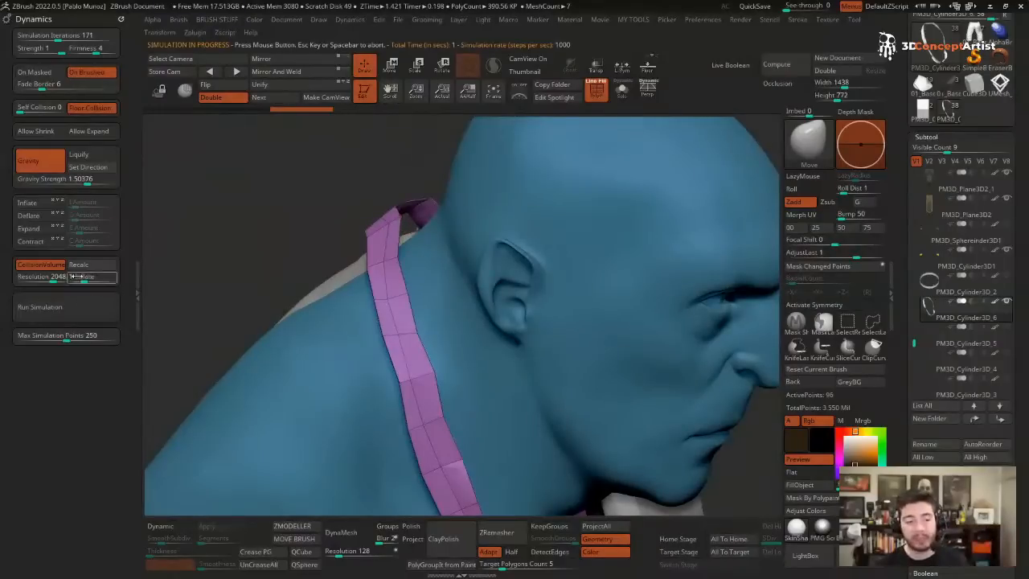
# - Set the collision volume inflate to 0.1 and simulate the ring again so it sits closer to the body
pyautogui.moveTo(87, 276); pyautogui.dragTo(90, 275)
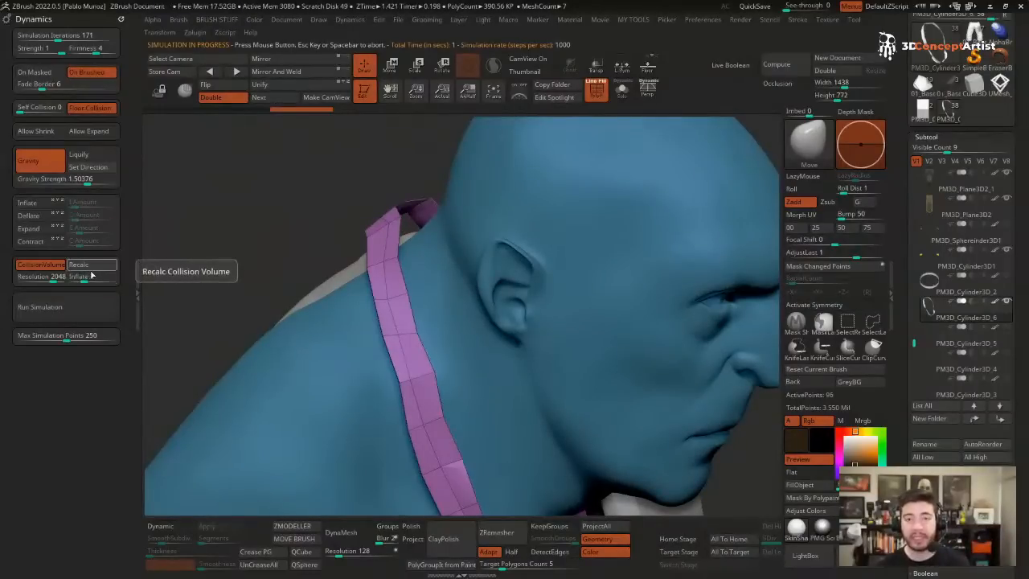
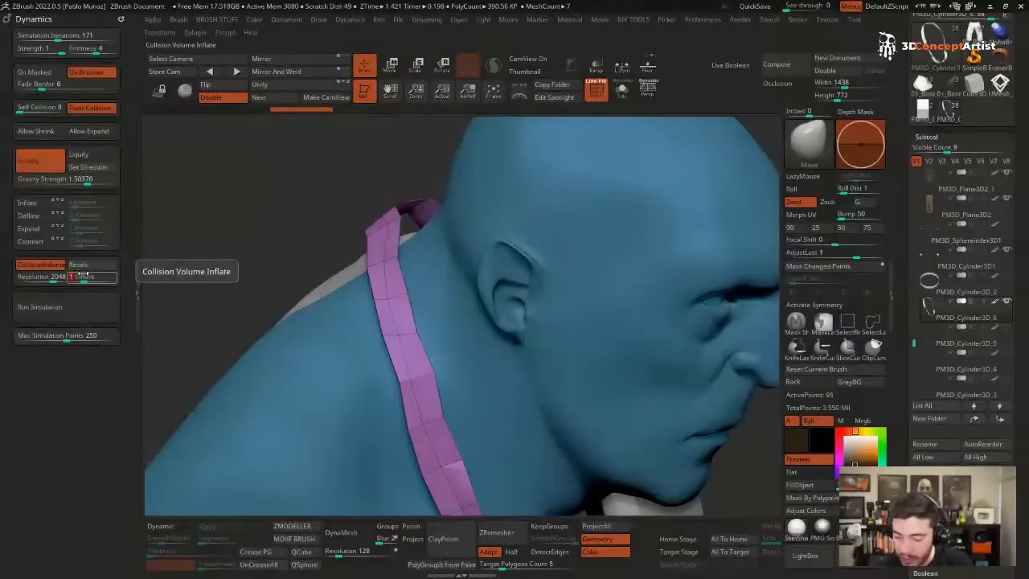
pyautogui.write('0.1')
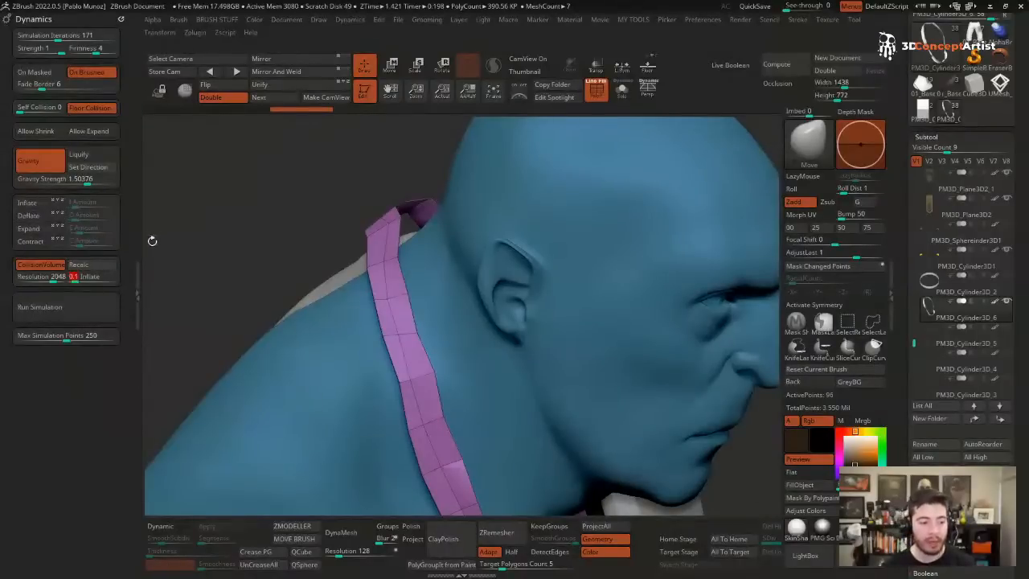
pyautogui.click(73, 307)
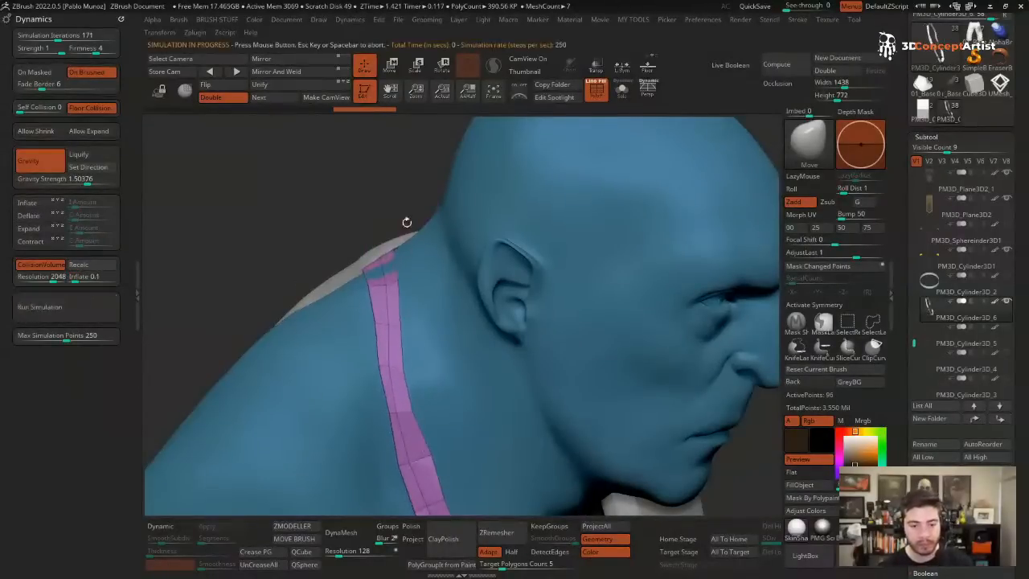
pyautogui.keyDown('alt'); pyautogui.moveTo(404, 221); pyautogui.dragTo(428, 222); pyautogui.keyUp('alt')
pyautogui.moveTo(582, 286); pyautogui.dragTo(776, 266, button='right')
pyautogui.moveTo(964, 286)
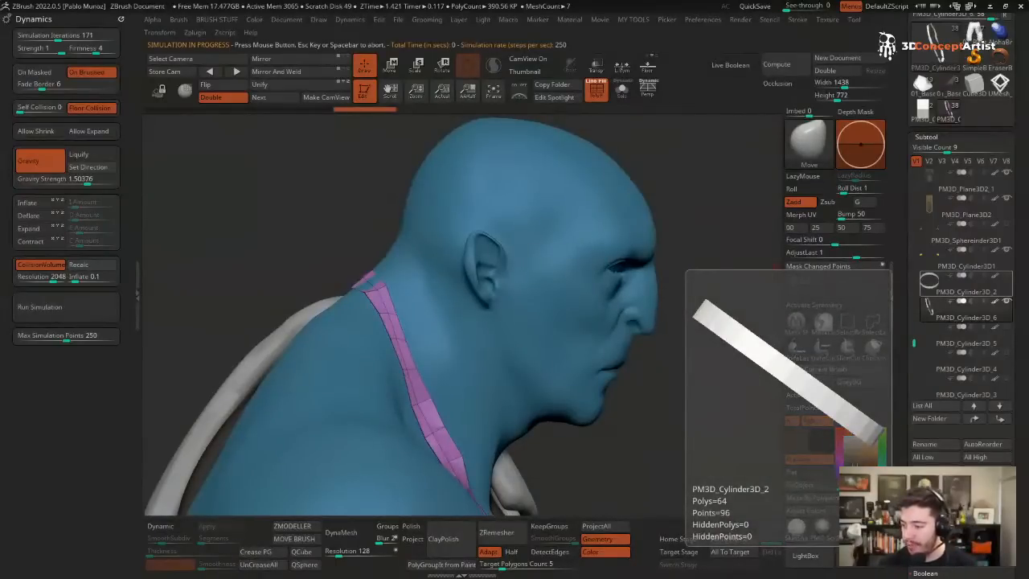
pyautogui.moveTo(684, 202); pyautogui.dragTo(510, 430)
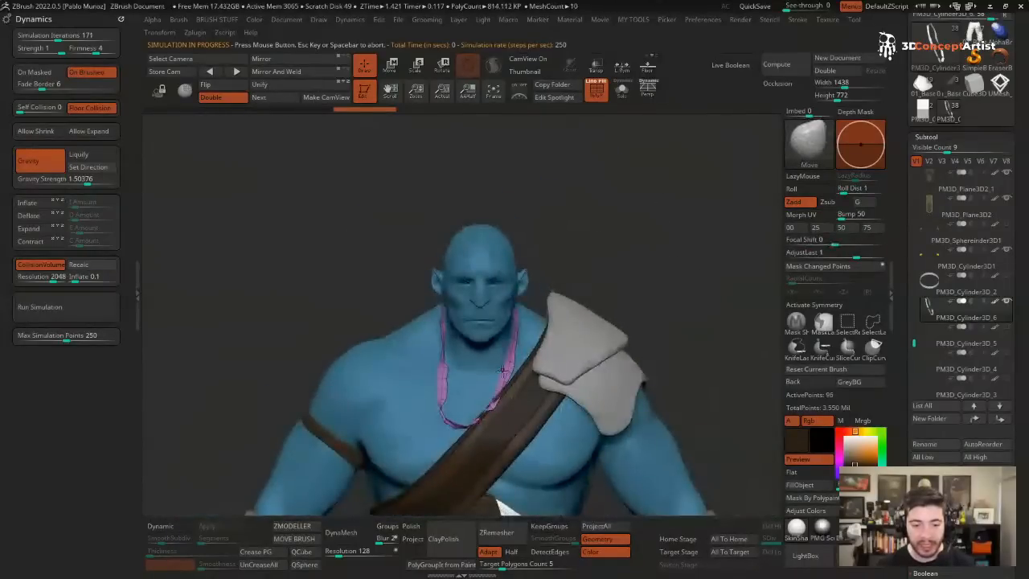
pyautogui.keyDown('ctrl'); pyautogui.moveTo(502, 370); pyautogui.dragTo(604, 211, button='right'); pyautogui.keyUp('ctrl')
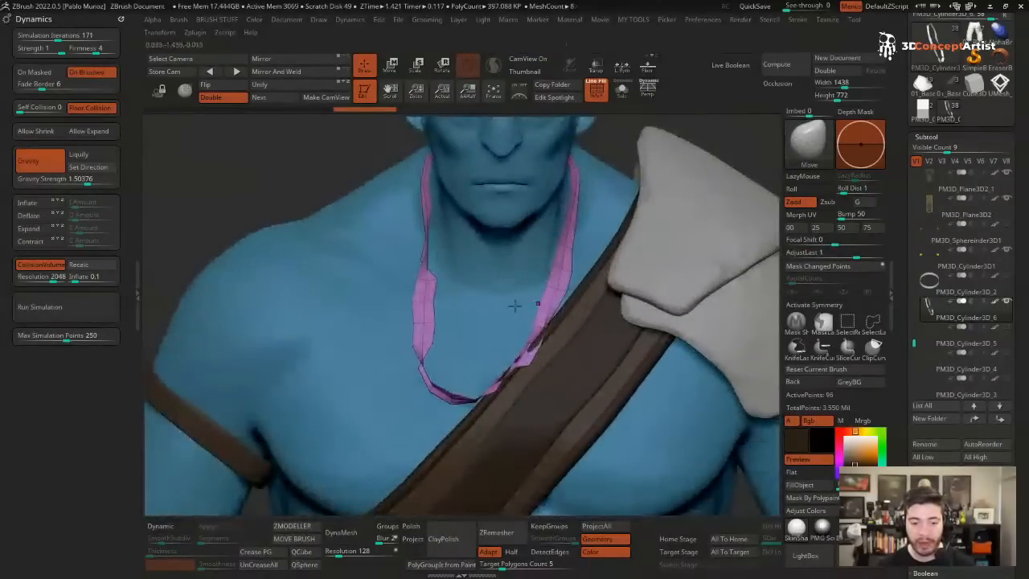
# - Turn on dynamic subdivision for the draped ring and set its thickness to 0.00532
pyautogui.press('d')
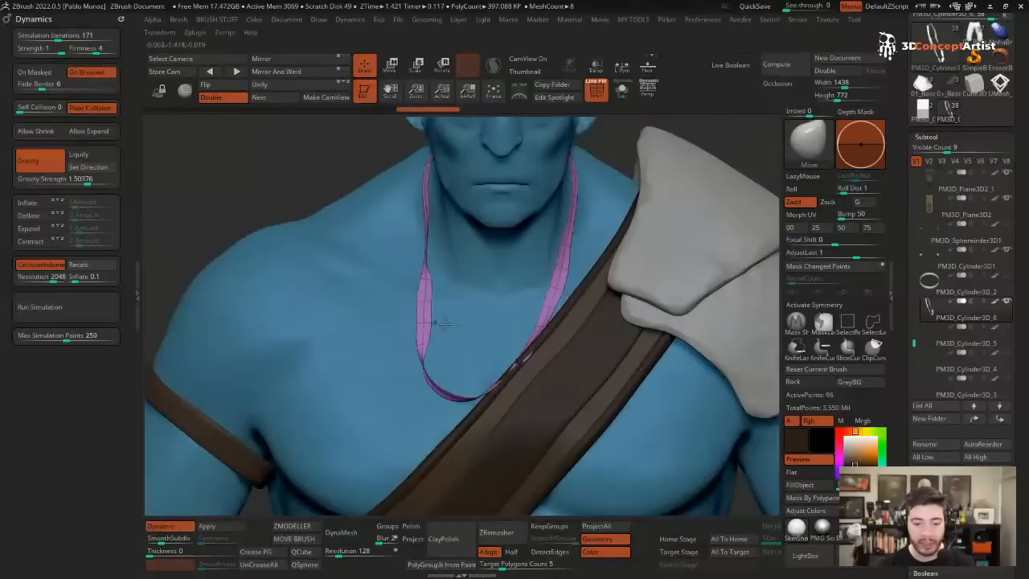
pyautogui.click(157, 553)
pyautogui.moveTo(156, 552); pyautogui.dragTo(172, 551)
pyautogui.click(180, 566)
pyautogui.click(173, 552)
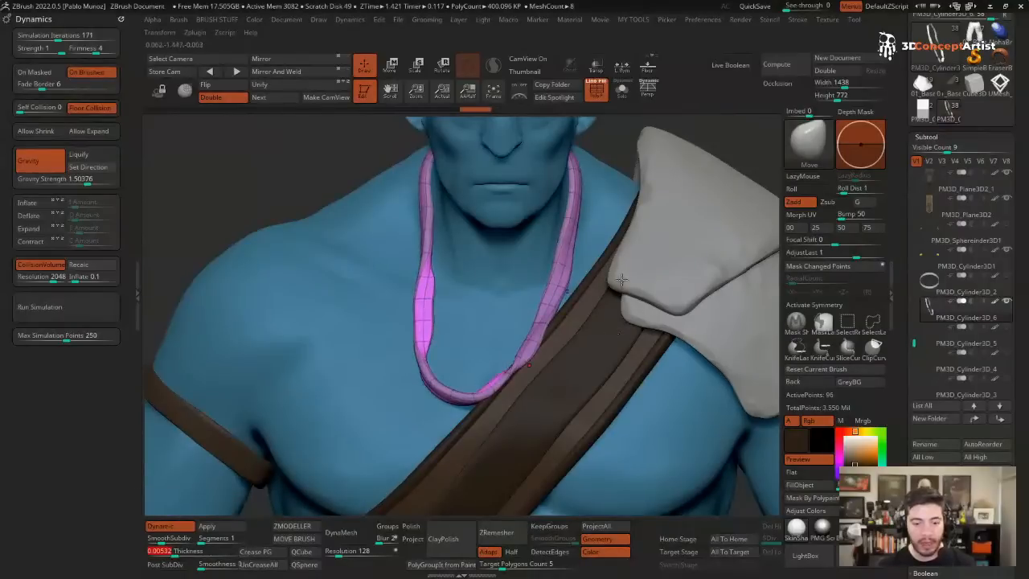
# - Smooth the draped necklace with the wireframe temporarily hidden
pyautogui.hotkey('shift', 'f')
pyautogui.moveTo(537, 301); pyautogui.dragTo(610, 301)
pyautogui.moveTo(566, 364); pyautogui.dragTo(551, 262)
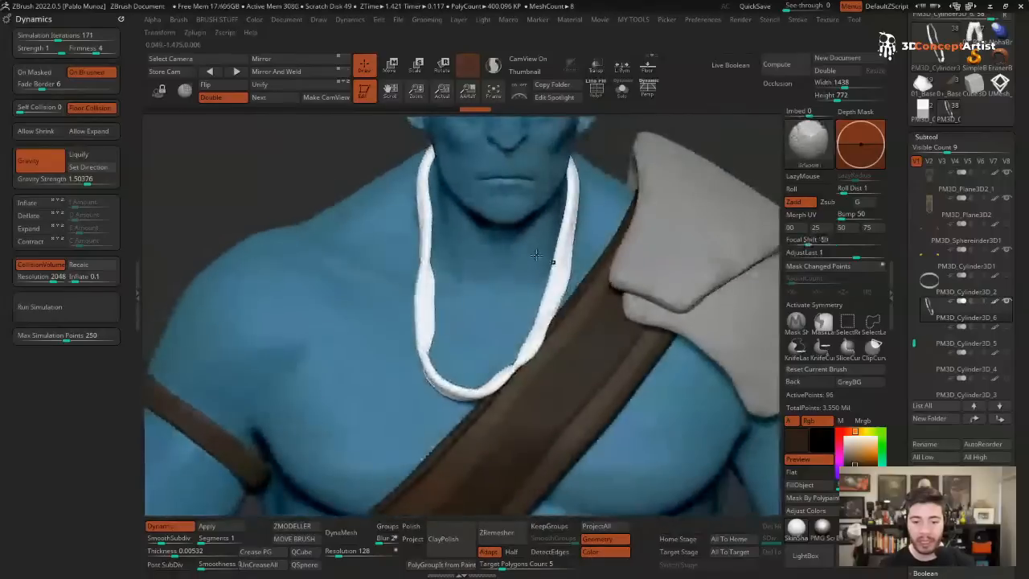
pyautogui.hotkey('shift', 'f')
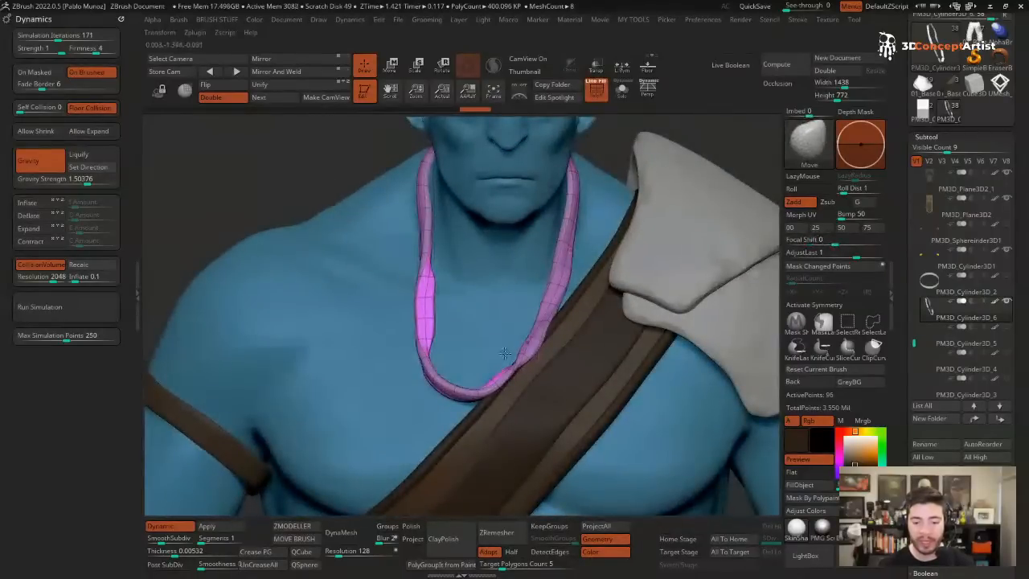
# - Apply the dynamic subdivision of the draped necklace as real geometry, polish the resulting mesh and hide its wireframe
pyautogui.click(227, 528)
pyautogui.press('2')
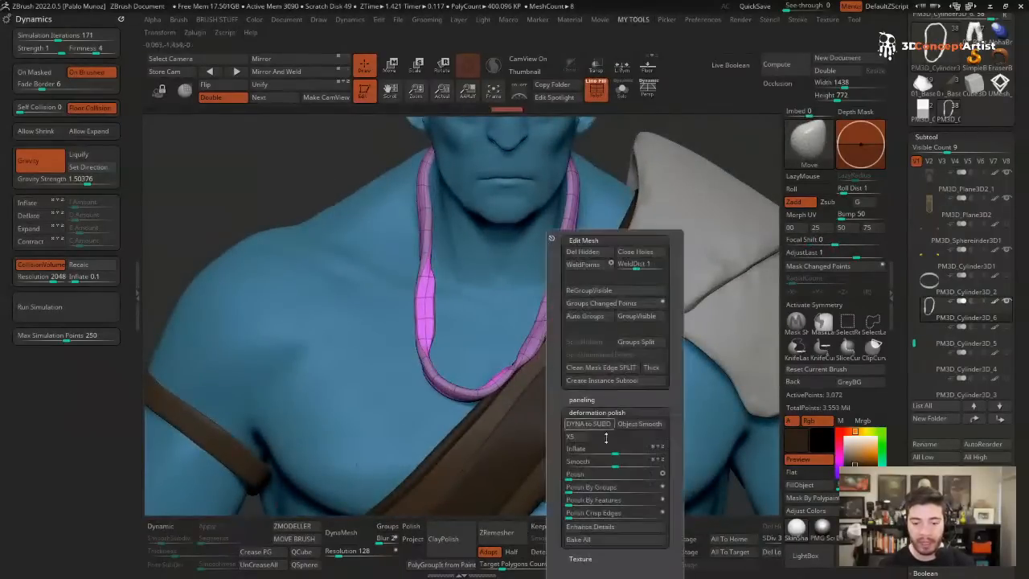
pyautogui.press('2')
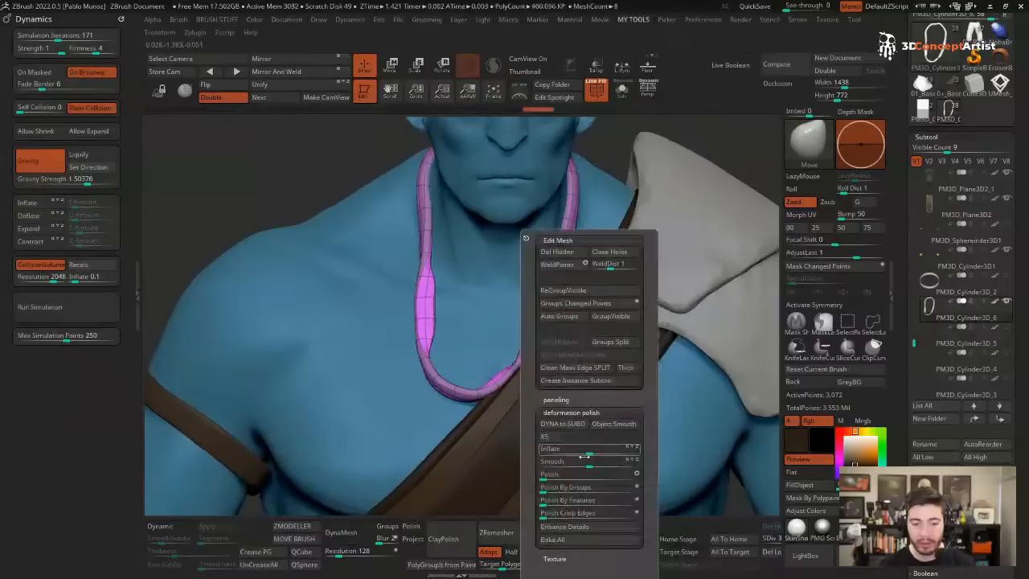
pyautogui.moveTo(551, 473); pyautogui.dragTo(567, 474)
pyautogui.moveTo(515, 362)
pyautogui.keyDown('ctrl'); pyautogui.mouseDown(button='right')
pyautogui.moveTo(506, 297)
pyautogui.moveTo(607, 274)
pyautogui.moveTo(506, 285)
pyautogui.mouseUp(button='right'); pyautogui.keyUp('ctrl')
pyautogui.hotkey('shift', 'f')
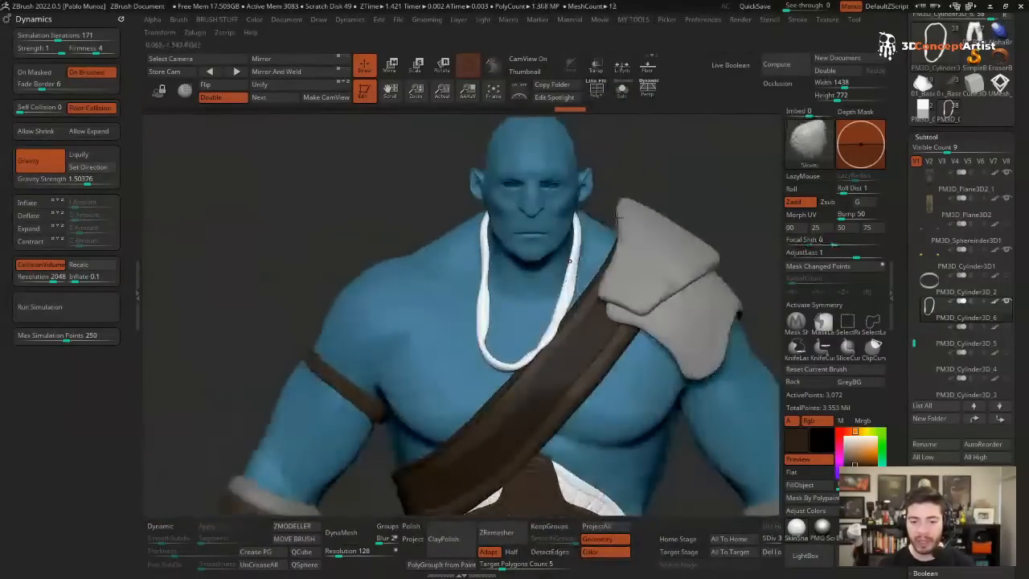
# - Hide the draped necklace and select the original neck ring, showing it with its wireframe around the warrior's neck
pyautogui.click(960, 347)
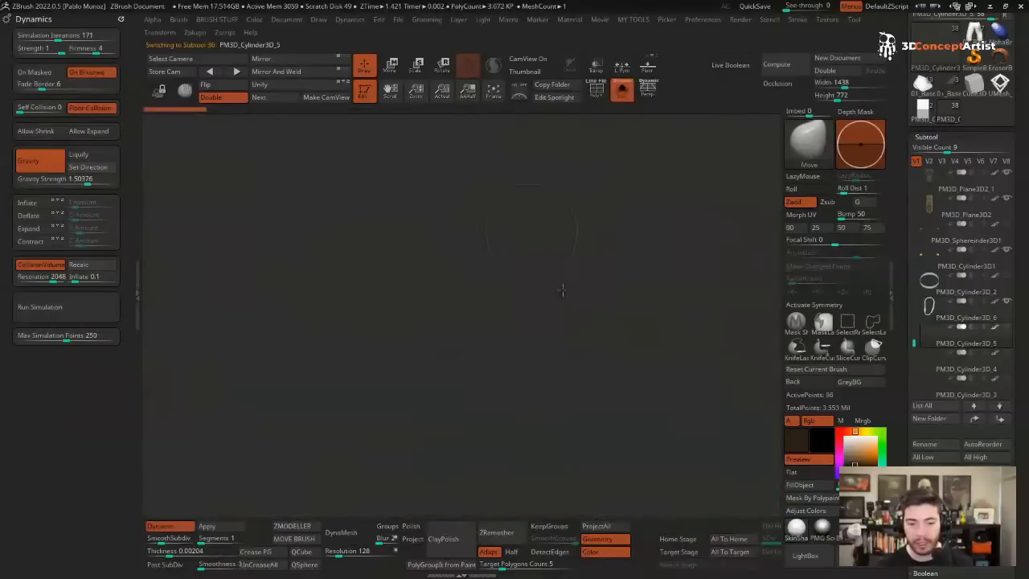
pyautogui.click(1004, 294)
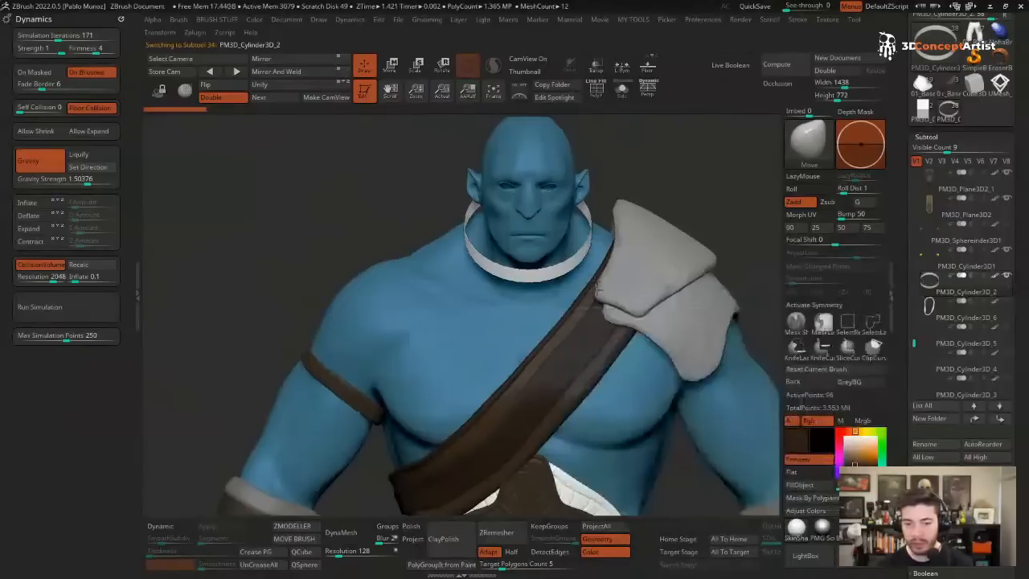
pyautogui.press('f')
pyautogui.moveTo(524, 291); pyautogui.dragTo(631, 305, button='right')
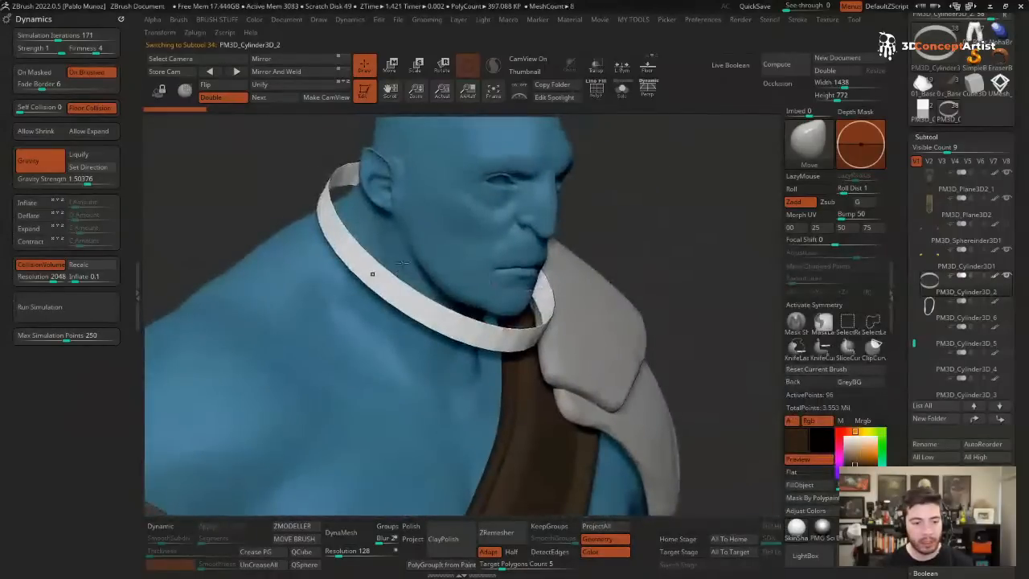
pyautogui.keyDown('ctrl'); pyautogui.moveTo(372, 275); pyautogui.dragTo(473, 284, button='right'); pyautogui.keyUp('ctrl')
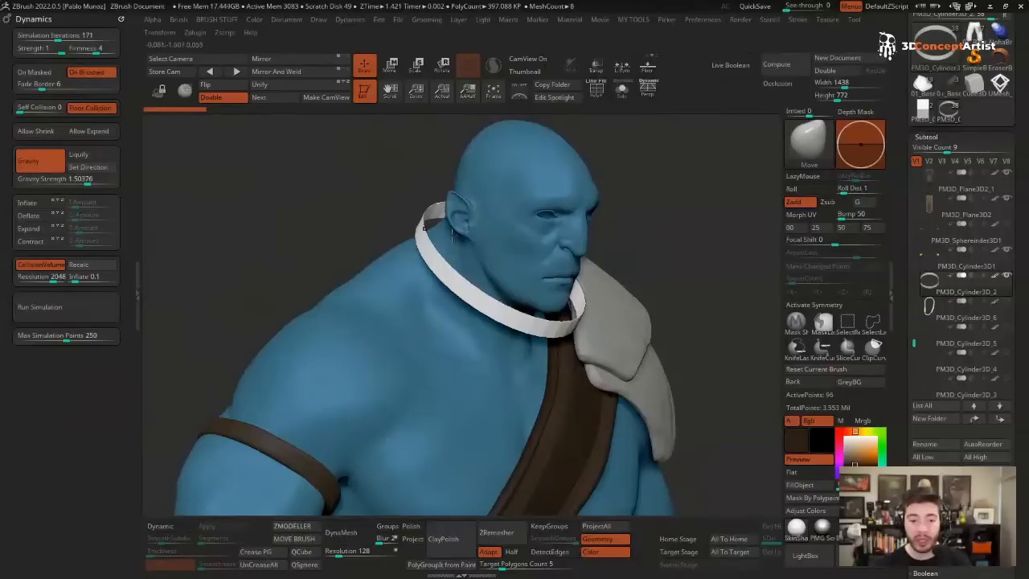
pyautogui.hotkey('shift', 'f')
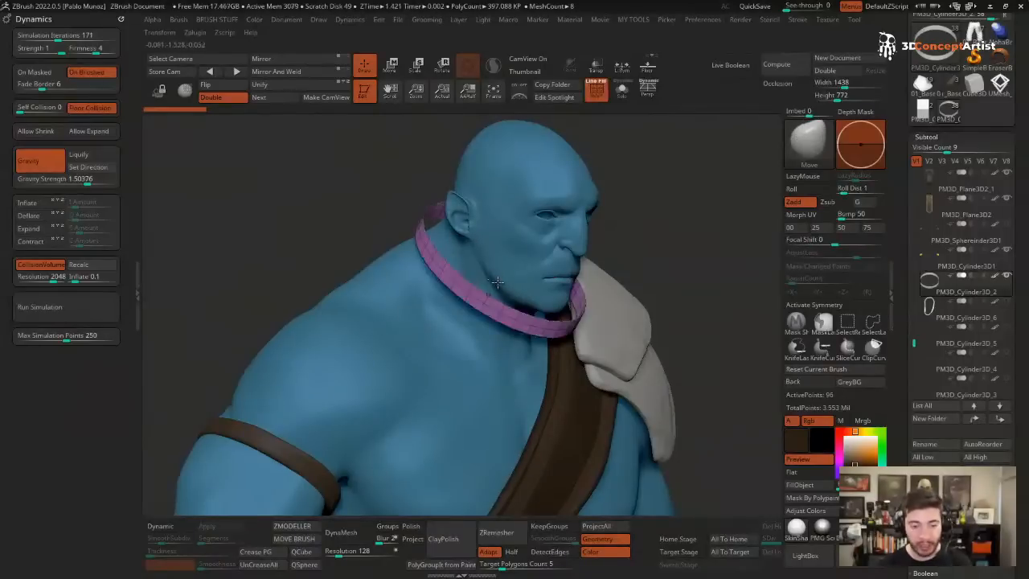
pyautogui.keyDown('ctrl'); pyautogui.moveTo(496, 285); pyautogui.dragTo(485, 247, button='right'); pyautogui.keyUp('ctrl')
pyautogui.keyDown('alt'); pyautogui.moveTo(412, 233); pyautogui.dragTo(415, 252, button='right'); pyautogui.keyUp('alt')
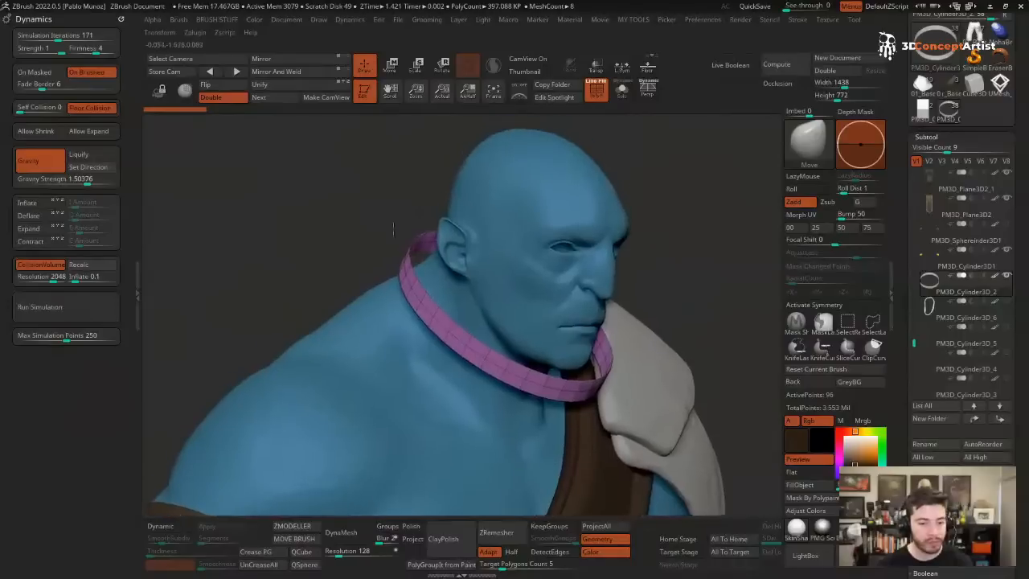
# - Turn off gravity, turn on Contract with an amount of 1 and try the simulation on the neck ring
pyautogui.click(47, 163)
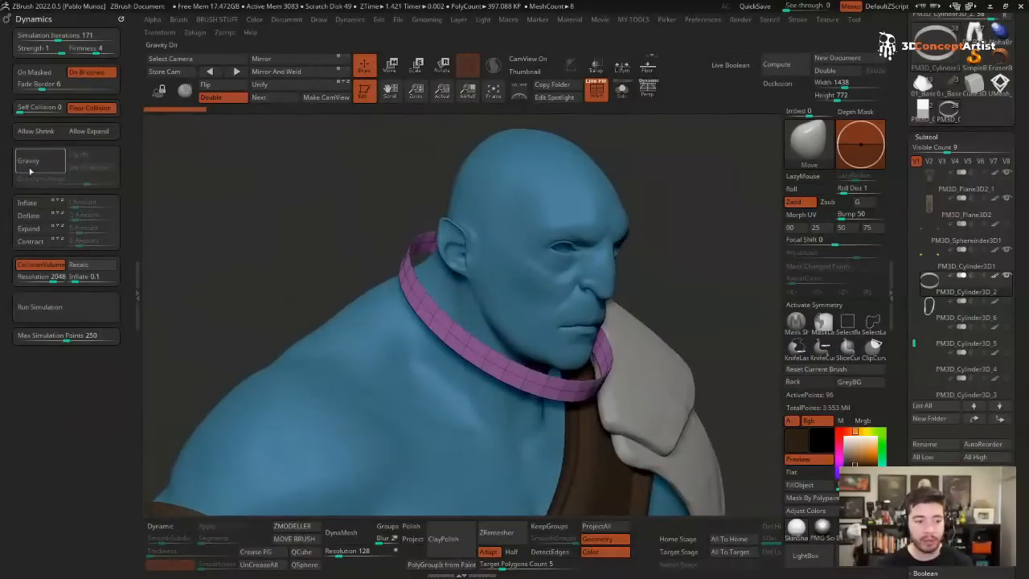
pyautogui.click(79, 308)
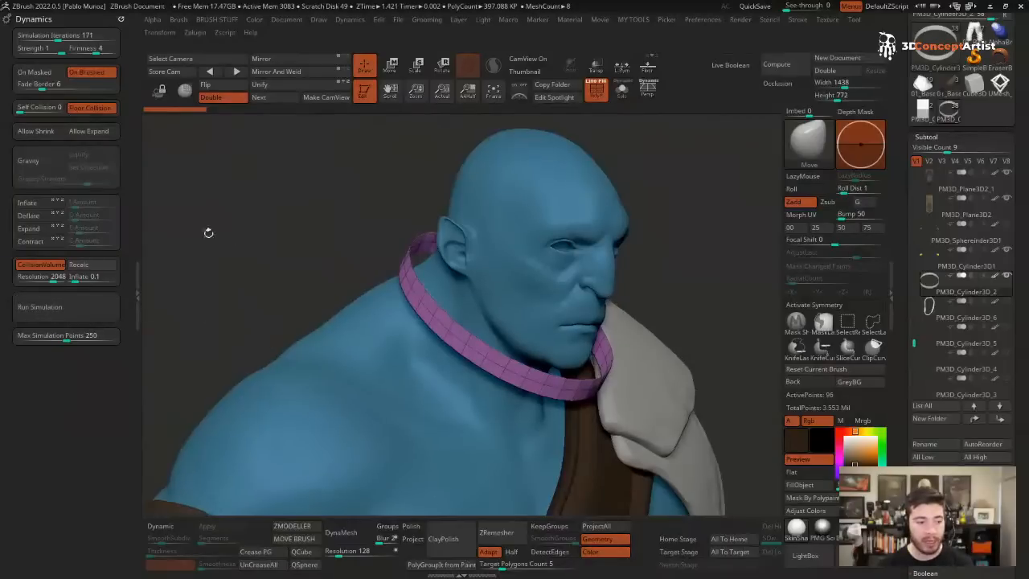
pyautogui.click(37, 243)
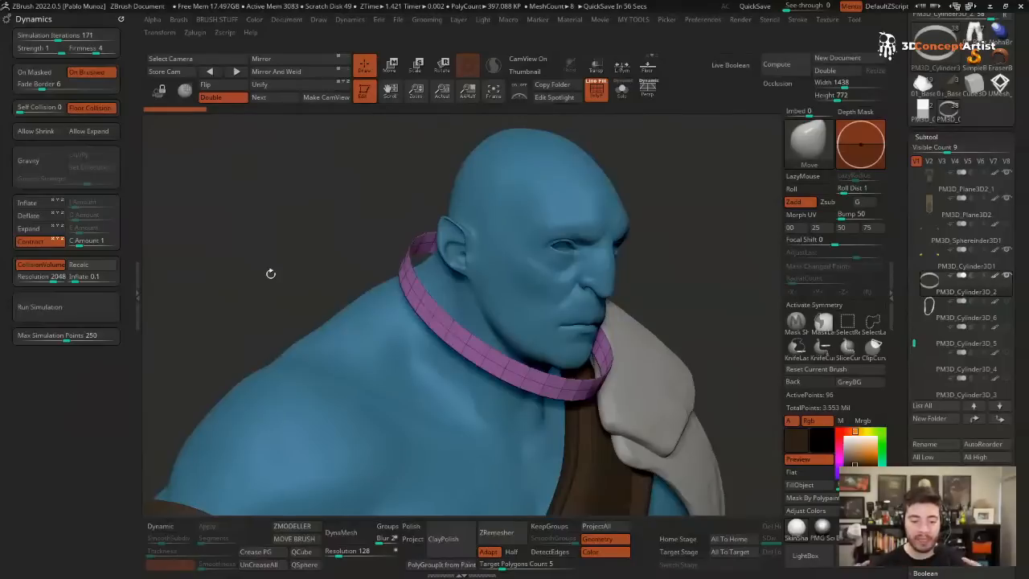
pyautogui.click(80, 306)
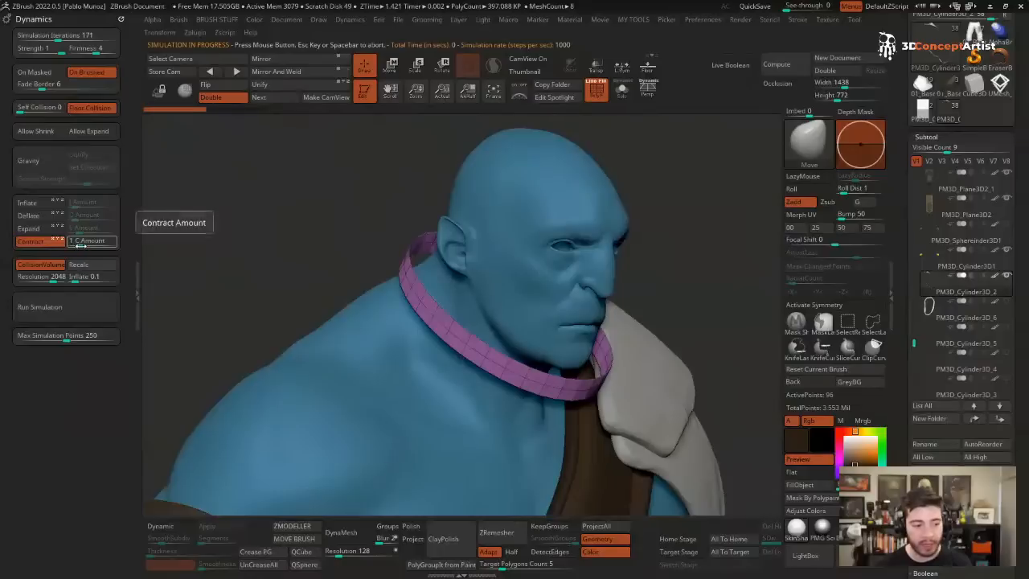
# - Try contracting the neck ring with an amount of about 0.34 and undo the simulation
pyautogui.click(76, 244)
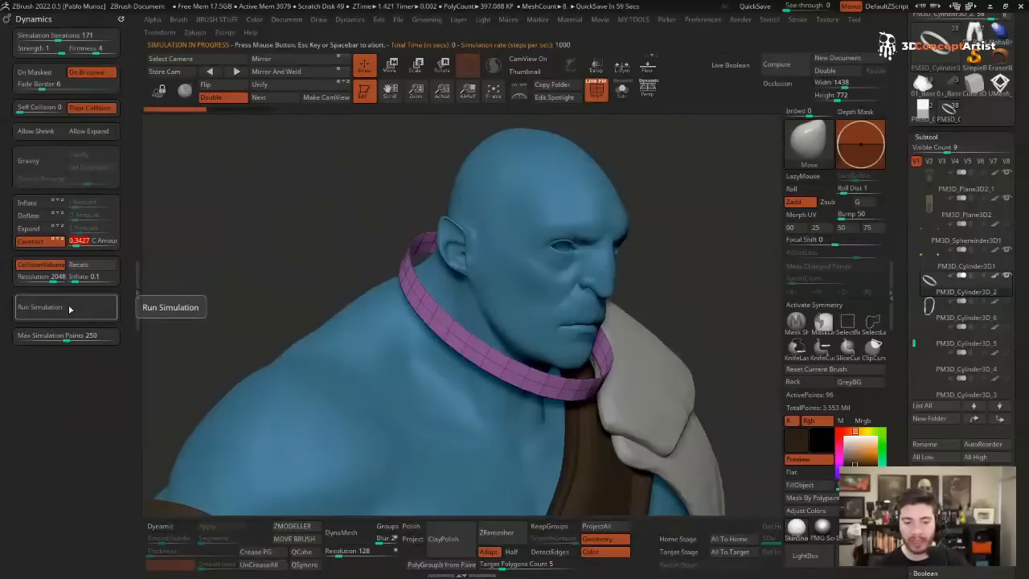
pyautogui.click(69, 306)
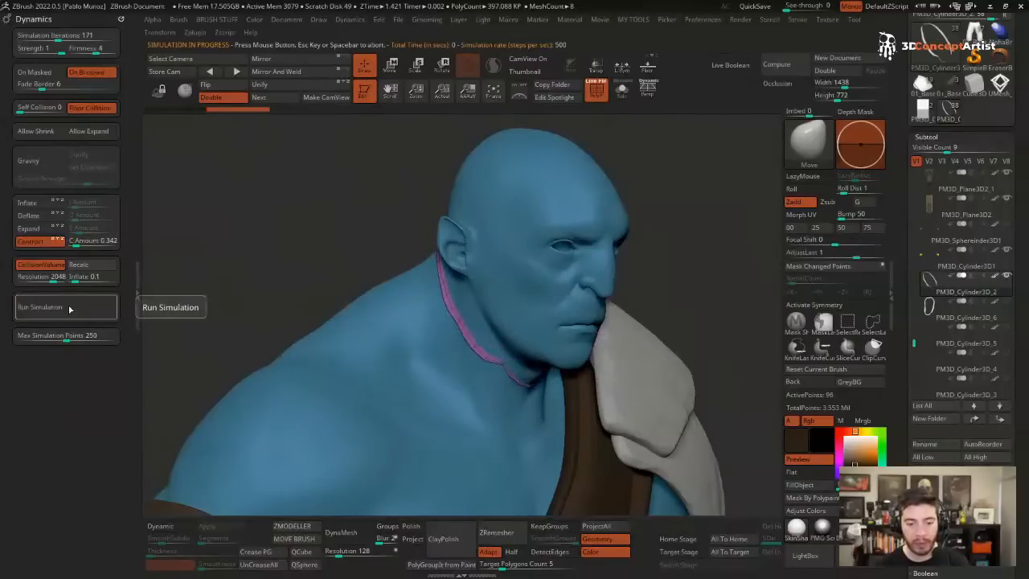
pyautogui.hotkey('ctrl', 'z')
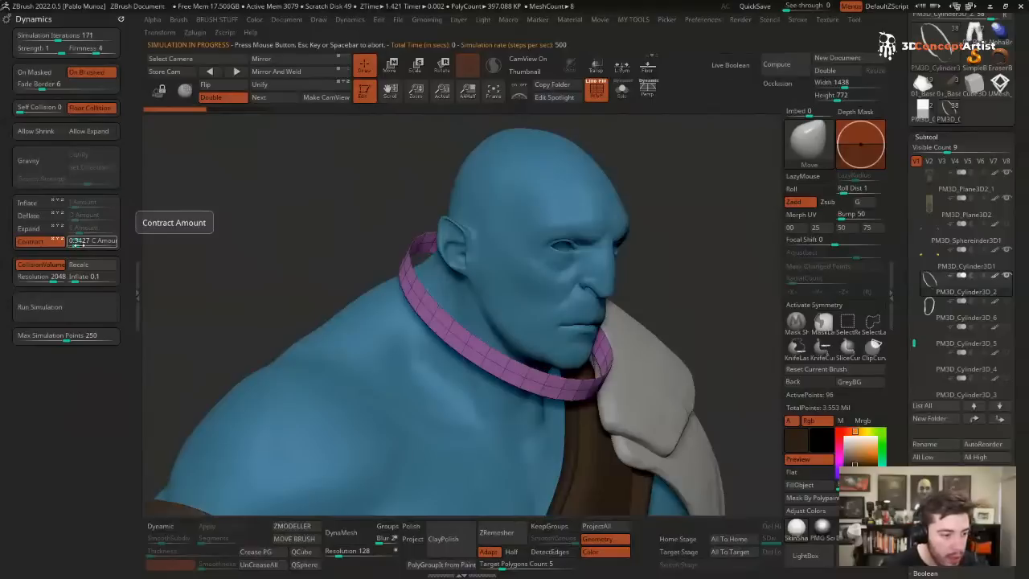
# - Set the contract amount to 0.2 and simulate the neck ring so it tightens around the neck
pyautogui.moveTo(76, 241); pyautogui.dragTo(78, 241)
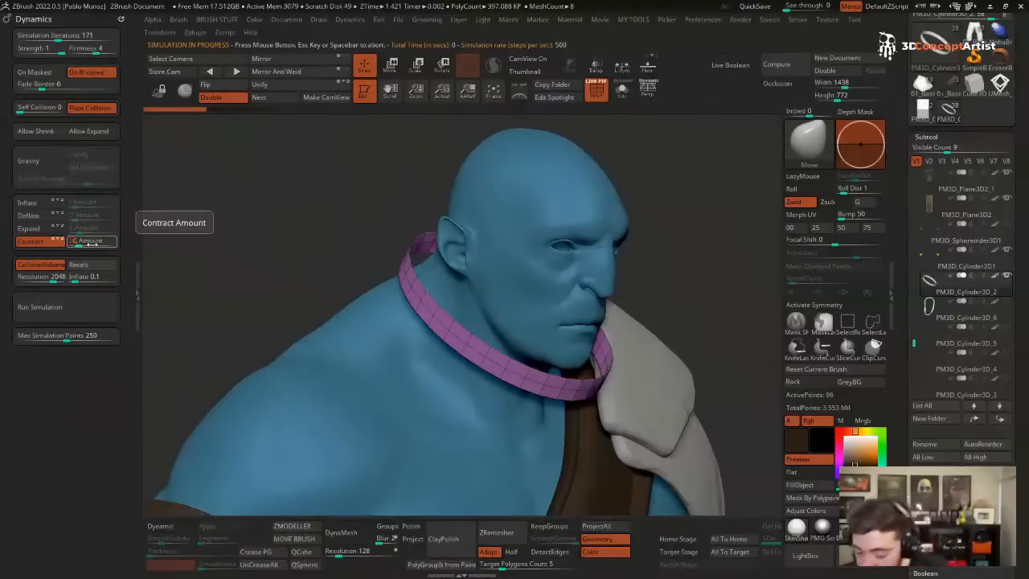
pyautogui.press('Return')
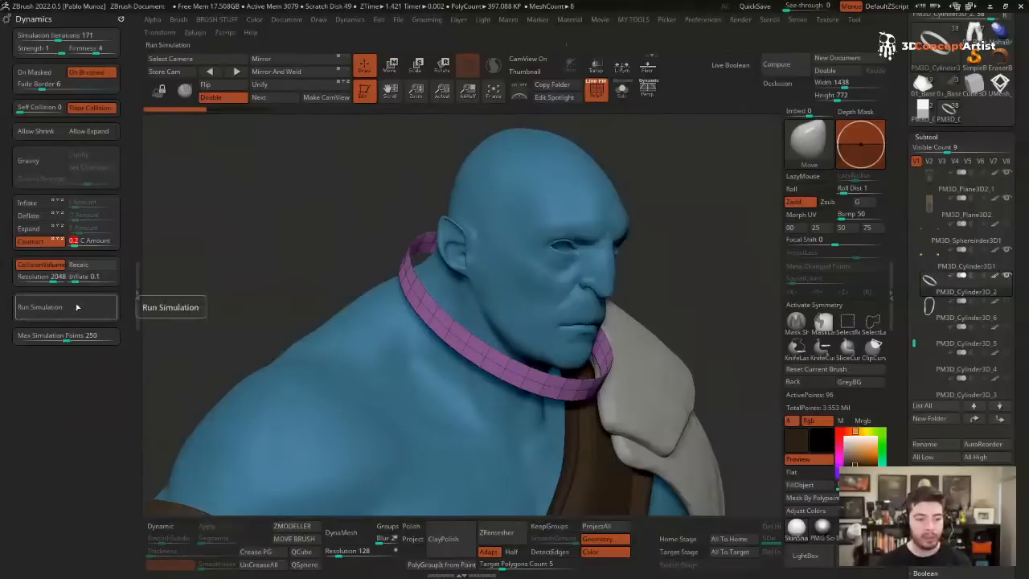
pyautogui.click(75, 306)
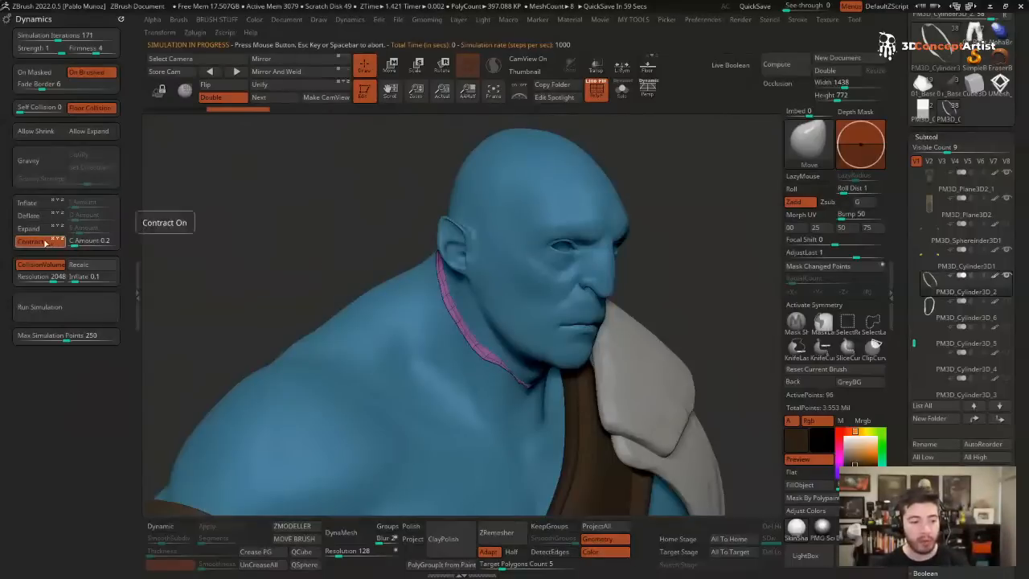
# - Turn off Contract, turn gravity back on and simulate so the tightened ring drops toward the collarbones
pyautogui.click(40, 241)
pyautogui.click(37, 161)
pyautogui.click(64, 306)
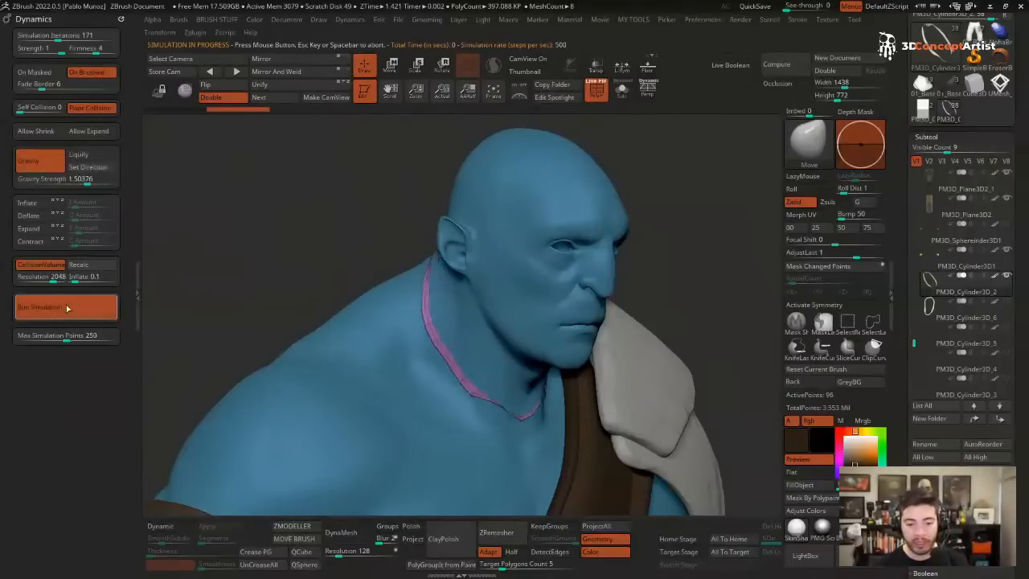
pyautogui.click(66, 305)
pyautogui.moveTo(562, 354); pyautogui.dragTo(506, 372, button='right')
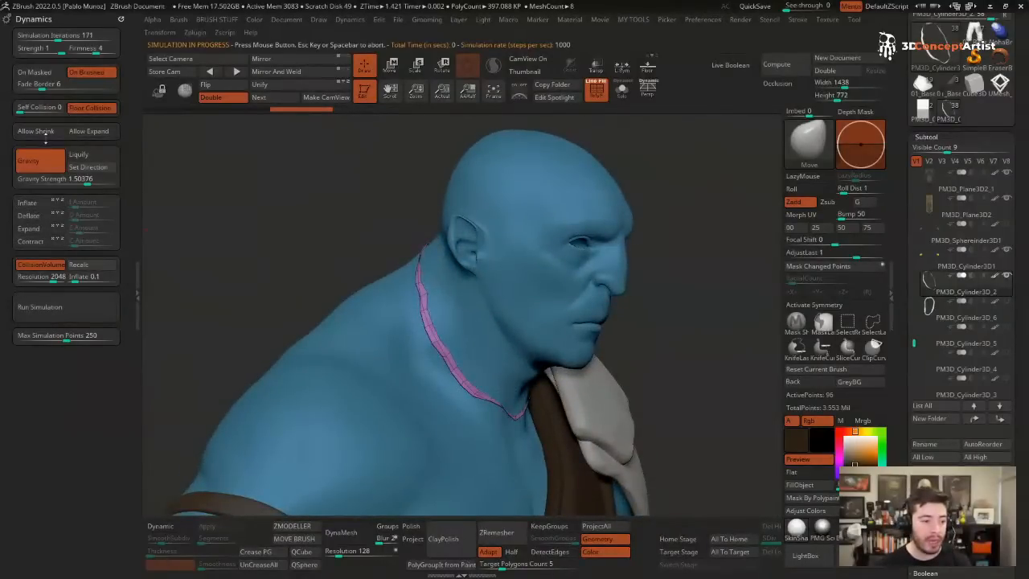
# - Turn on Allow Expand and run the gravity simulation so the ring stretches lower onto the chest
pyautogui.click(89, 131)
pyautogui.click(83, 302)
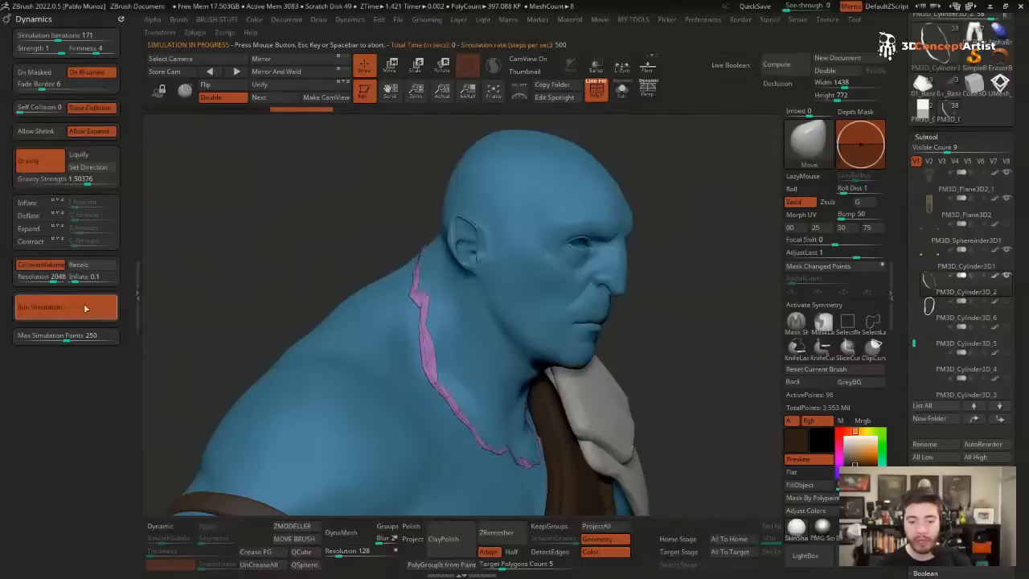
pyautogui.moveTo(514, 353); pyautogui.dragTo(522, 388, button='right')
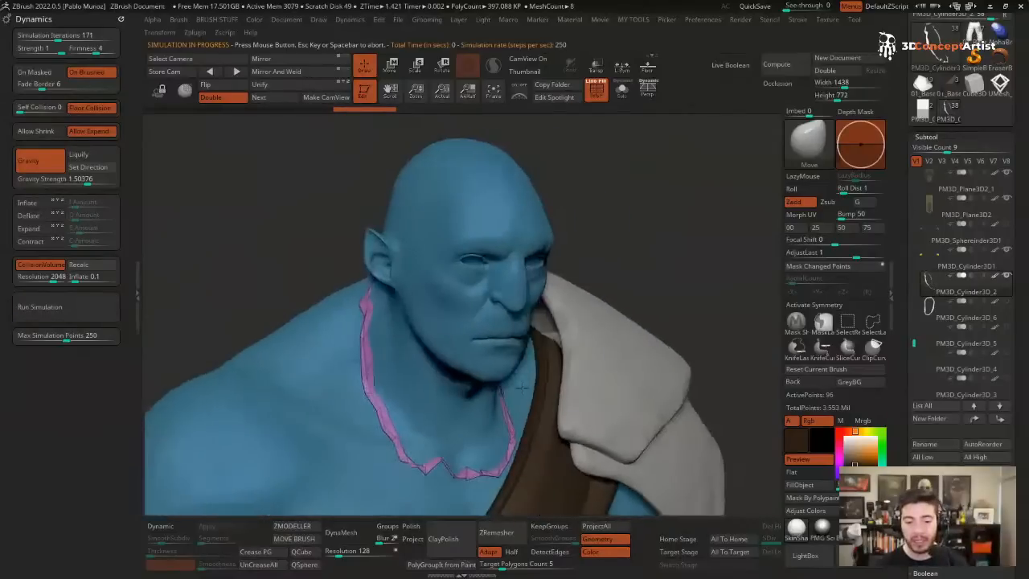
# - Undo the first polish attempt and smooth the jagged expanded ring with Polish By Groups
pyautogui.rightClick(623, 315)
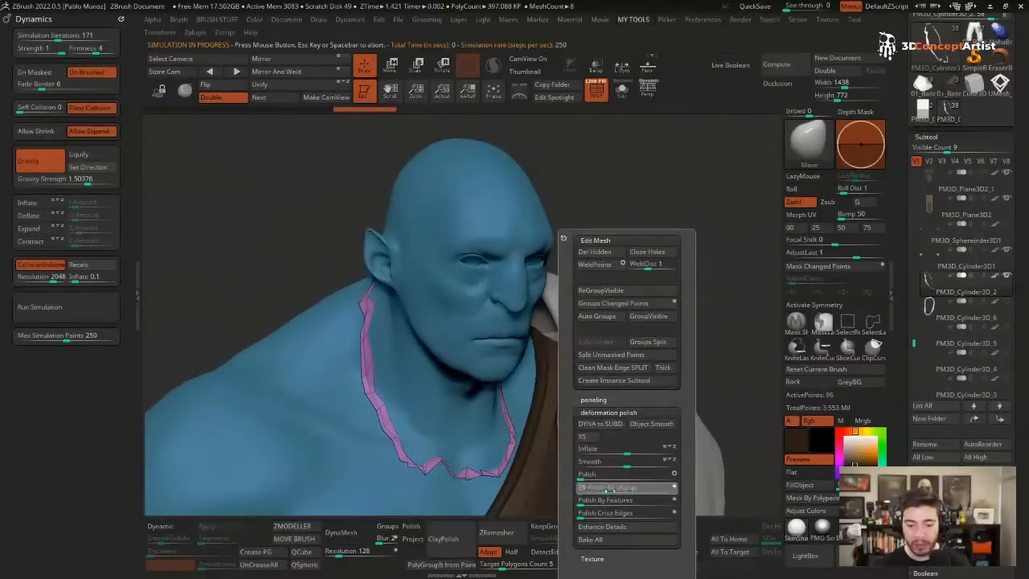
pyautogui.hotkey('ctrl', 'z')
pyautogui.press('2')
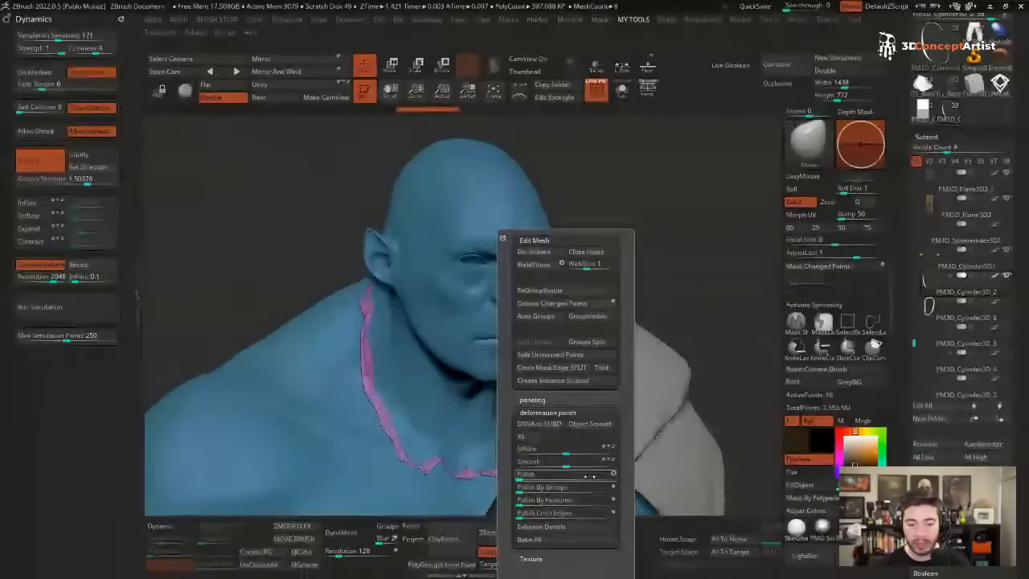
pyautogui.moveTo(521, 487); pyautogui.dragTo(582, 488)
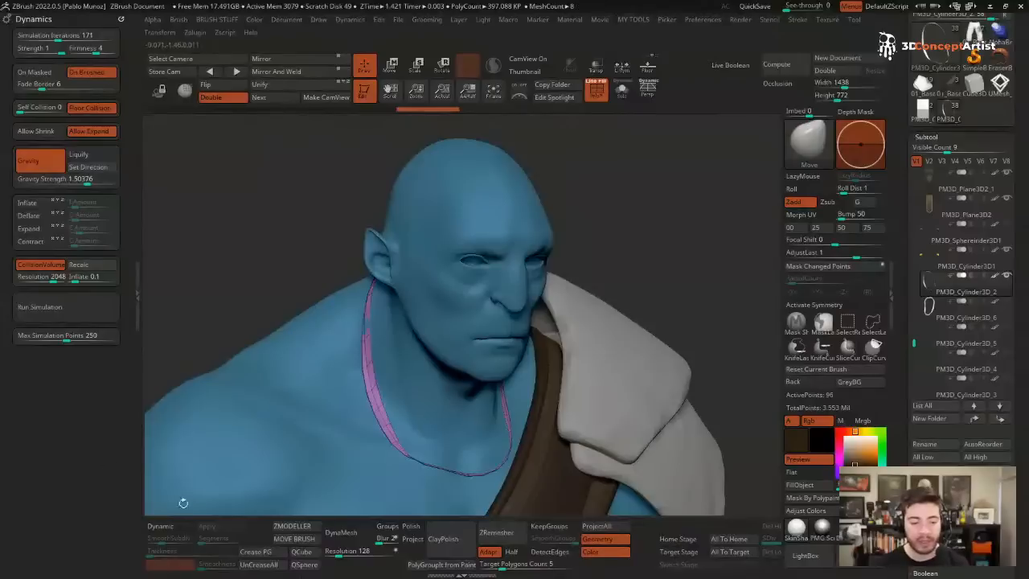
# - Turn on dynamic subdivision for the smoothed ring with Post SubDiv off, set its thickness to 0.00373 and hide the wireframe
pyautogui.click(170, 527)
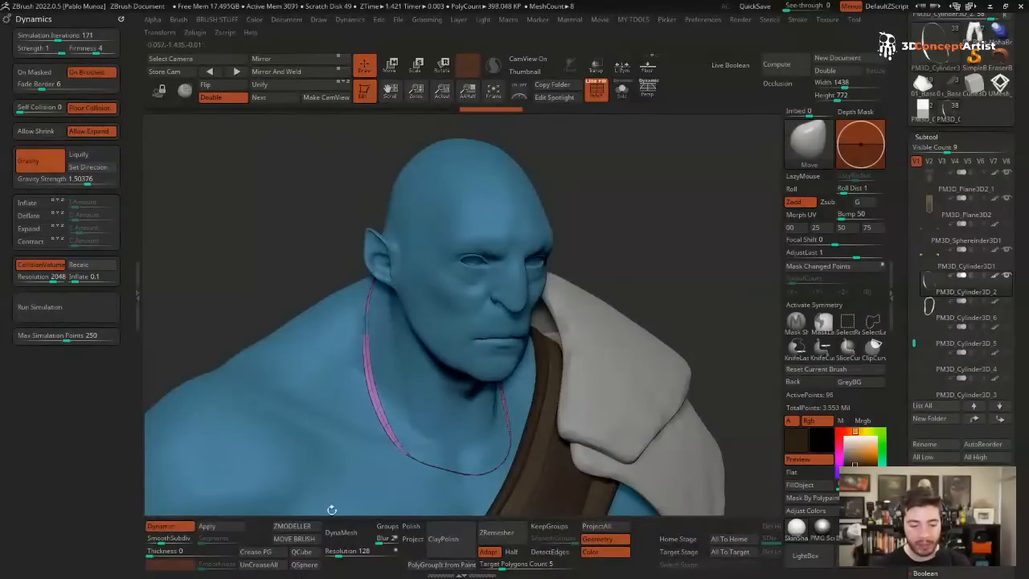
pyautogui.click(165, 550)
pyautogui.click(172, 565)
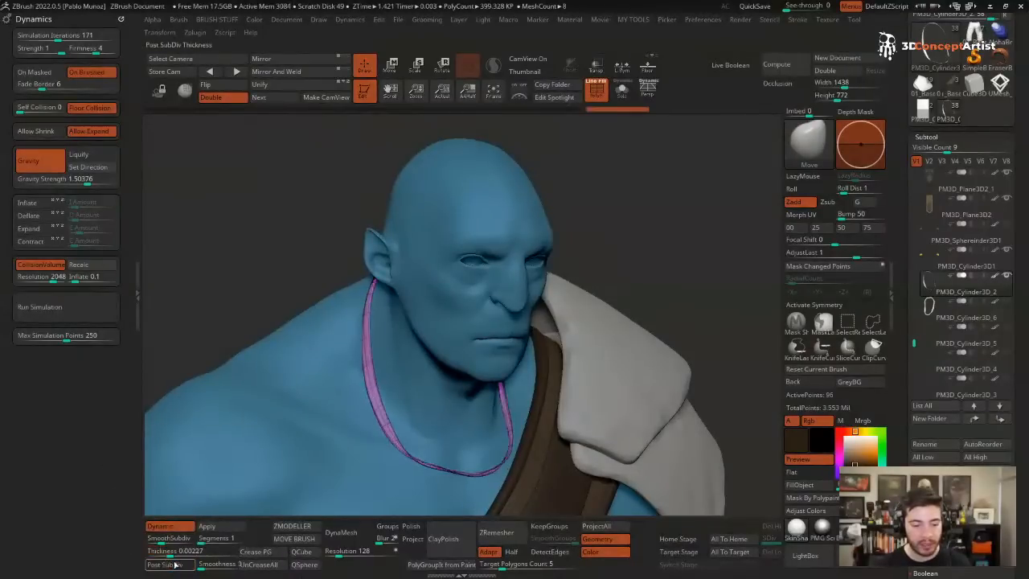
pyautogui.moveTo(169, 554); pyautogui.dragTo(173, 555)
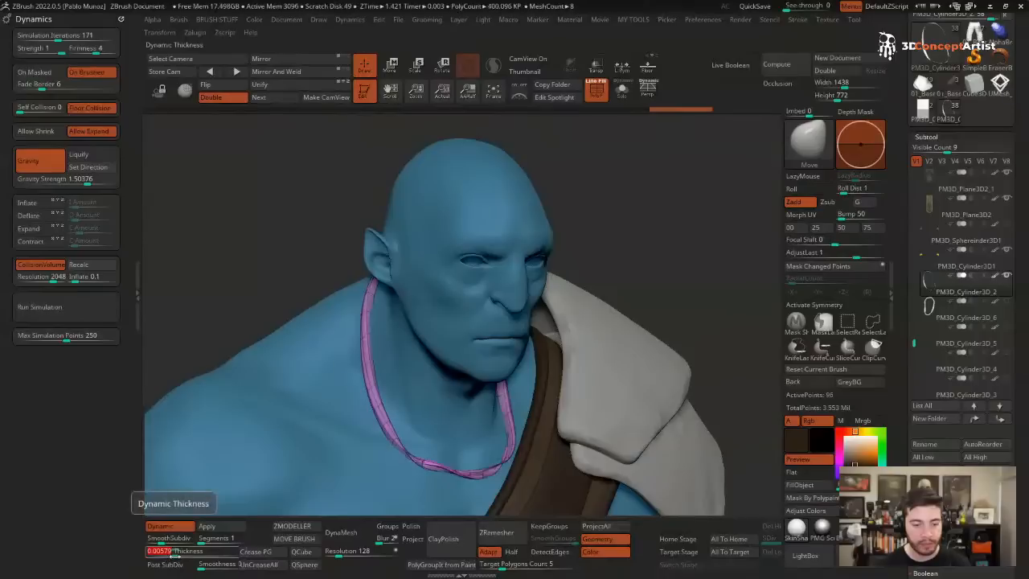
pyautogui.click(172, 553)
pyautogui.click(170, 552)
pyautogui.press('2')
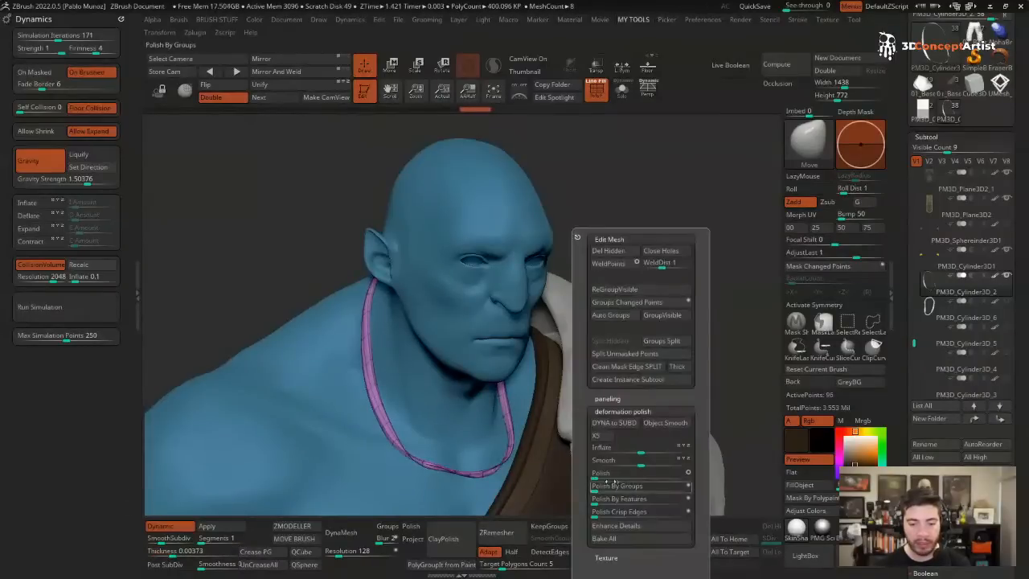
pyautogui.moveTo(603, 378); pyautogui.dragTo(577, 308)
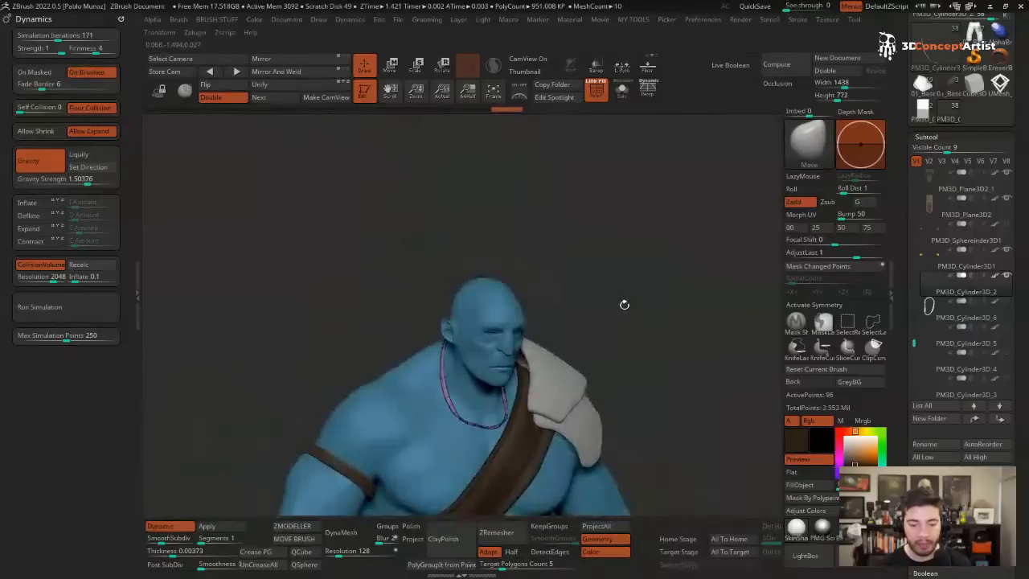
pyautogui.moveTo(659, 294); pyautogui.dragTo(576, 282)
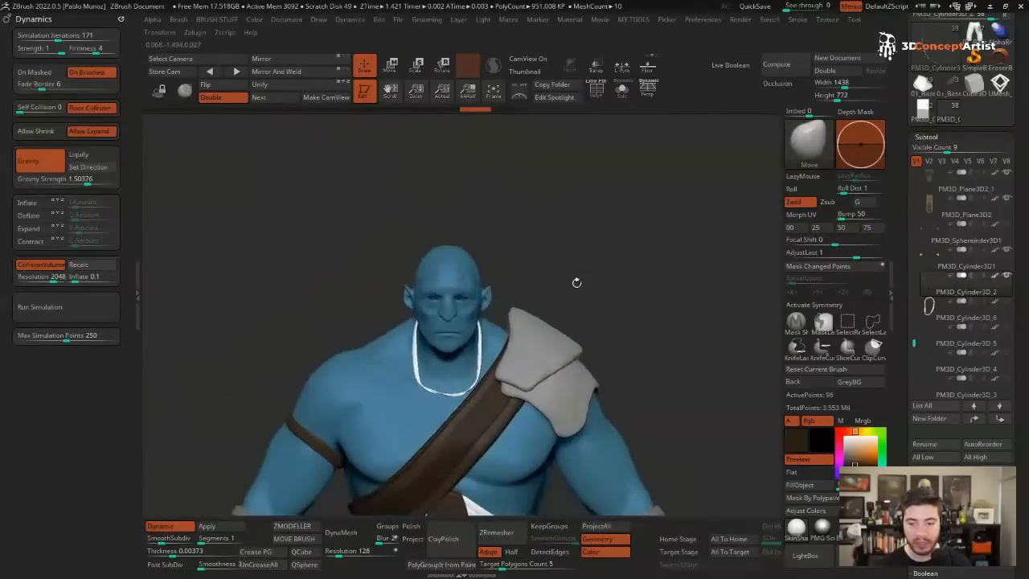
# - Isolate the thin cord necklace briefly, bring the other parts back and review the necklaces on the full figure
pyautogui.click(971, 340)
pyautogui.hotkey('shift', 's')
pyautogui.keyDown('alt'); pyautogui.moveTo(477, 319); pyautogui.dragTo(538, 485); pyautogui.keyUp('alt')
pyautogui.moveTo(525, 350)
pyautogui.keyDown('alt'); pyautogui.mouseDown()
pyautogui.moveTo(553, 310)
pyautogui.moveTo(523, 321)
pyautogui.moveTo(536, 354)
pyautogui.moveTo(546, 289)
pyautogui.moveTo(539, 281)
pyautogui.moveTo(516, 305)
pyautogui.moveTo(528, 313)
pyautogui.mouseUp(); pyautogui.keyUp('alt')
pyautogui.hotkey('shift', 'f')
pyautogui.hotkey('shift', 'f')
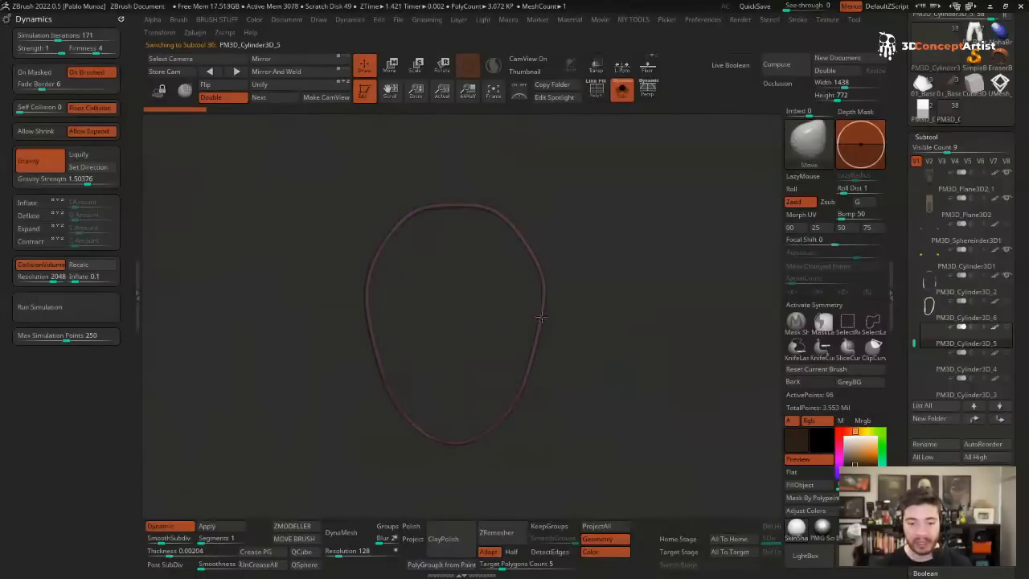
pyautogui.hotkey('shift', 's')
pyautogui.moveTo(537, 320)
pyautogui.keyDown('ctrl'); pyautogui.mouseDown(button='right')
pyautogui.moveTo(575, 339)
pyautogui.moveTo(534, 222)
pyautogui.moveTo(496, 226)
pyautogui.mouseUp(button='right'); pyautogui.keyUp('ctrl')
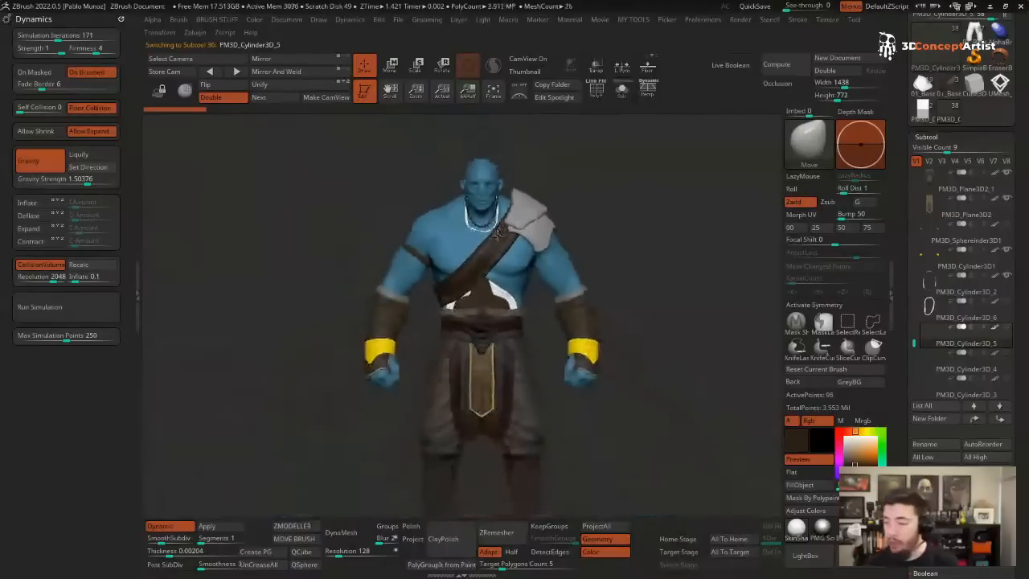
pyautogui.keyDown('alt'); pyautogui.moveTo(502, 278); pyautogui.dragTo(491, 250, button='right'); pyautogui.keyUp('alt')
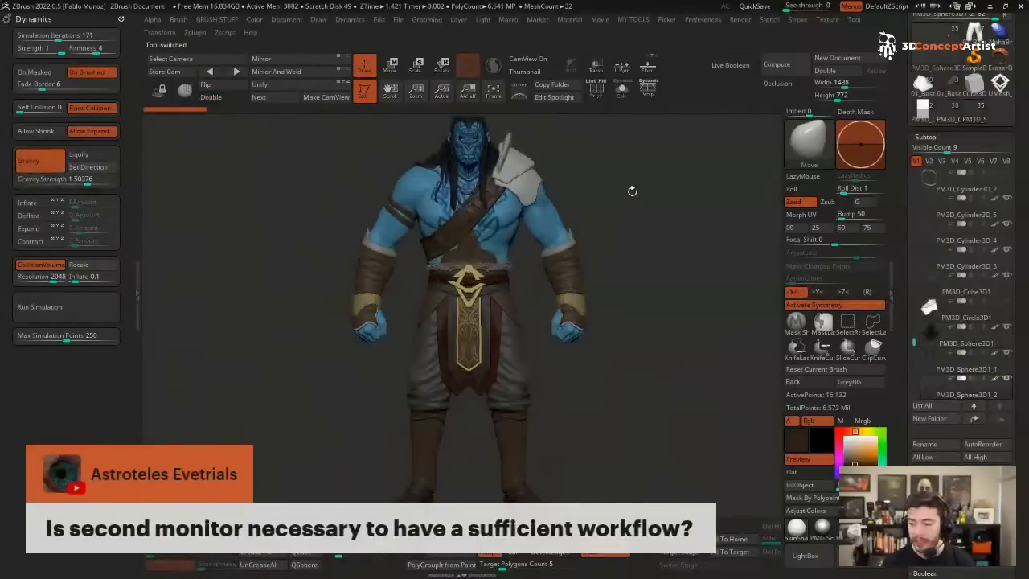
# - Close the Dynamics palette and collapse the side tray to enlarge the canvas
pyautogui.moveTo(627, 193); pyautogui.dragTo(590, 215)
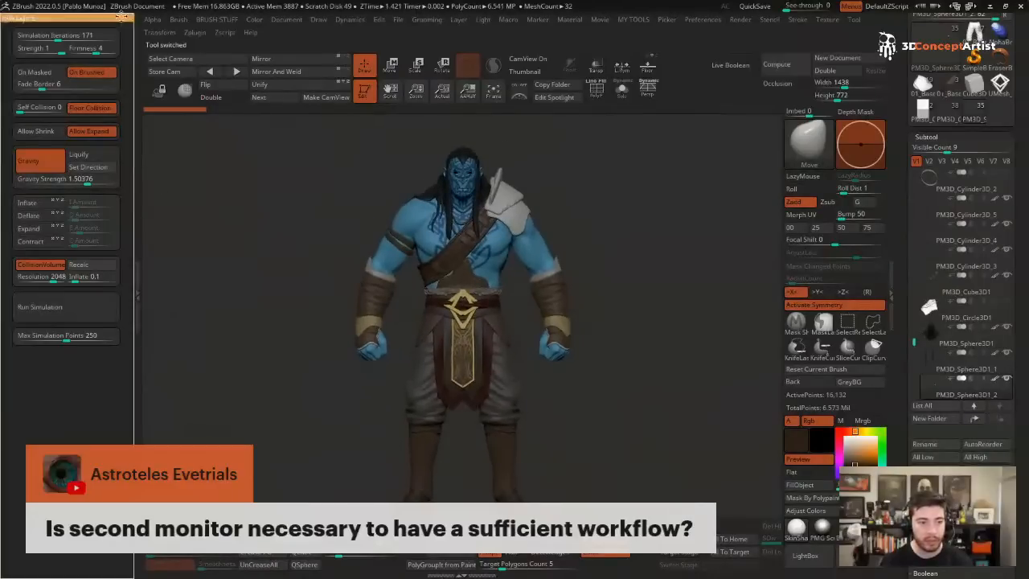
pyautogui.click(120, 18)
pyautogui.click(138, 277)
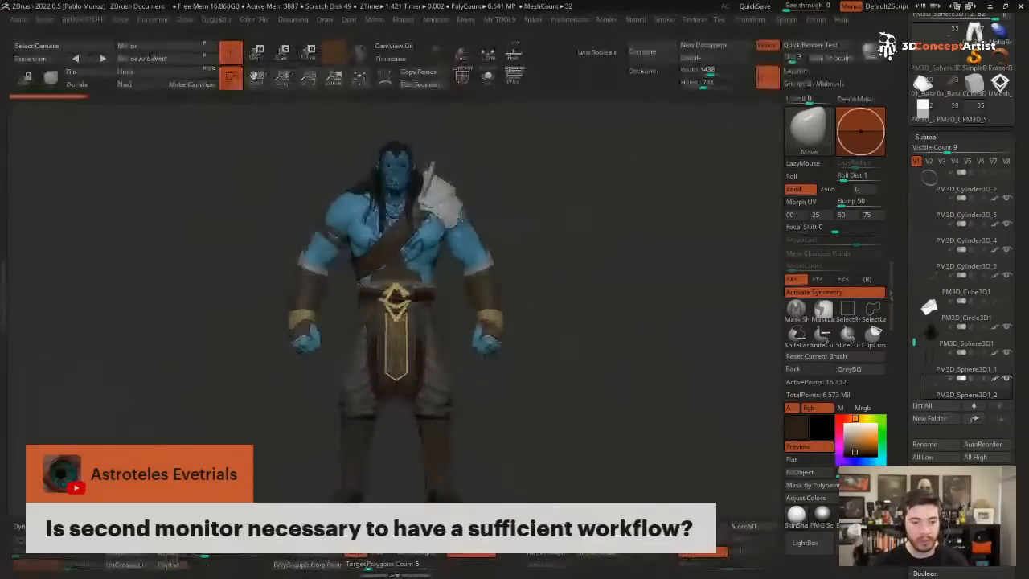
pyautogui.moveTo(603, 165); pyautogui.dragTo(608, 177)
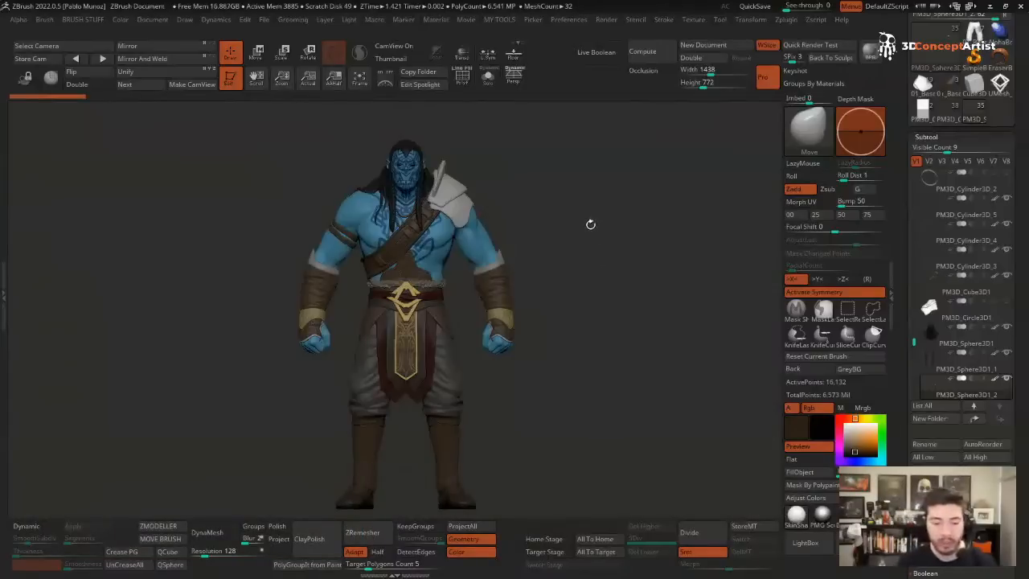
pyautogui.scroll(3, 591, 222)
pyautogui.moveTo(603, 215); pyautogui.dragTo(635, 201)
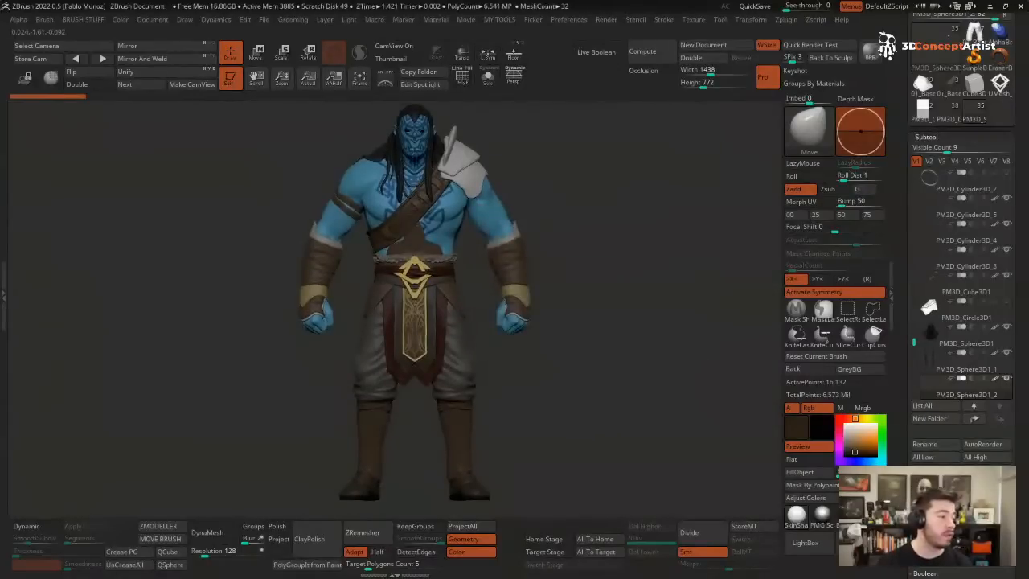
pyautogui.moveTo(608, 201); pyautogui.dragTo(608, 169)
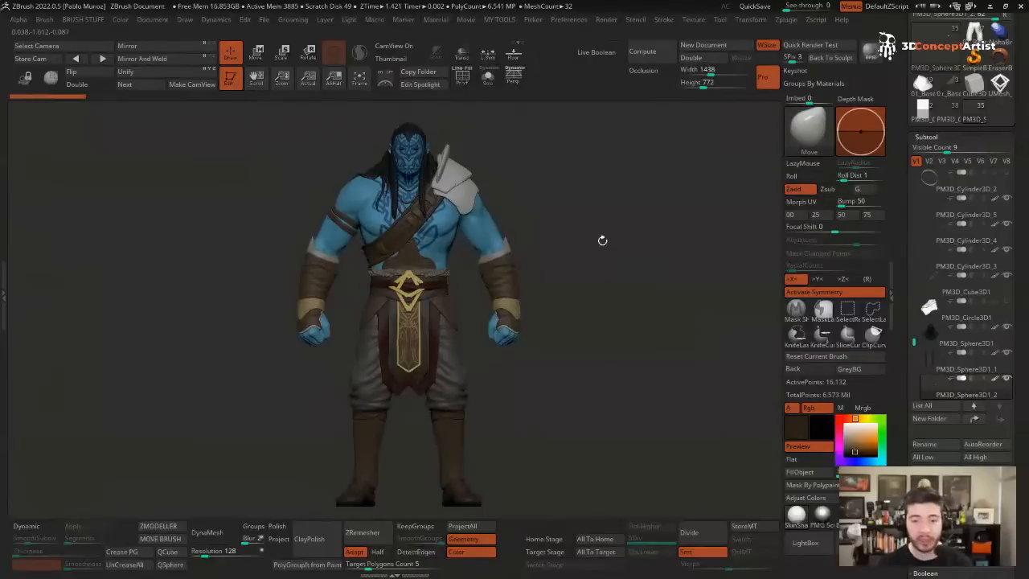
pyautogui.keyDown('ctrl'); pyautogui.moveTo(599, 227); pyautogui.dragTo(597, 200, button='right'); pyautogui.keyUp('ctrl')
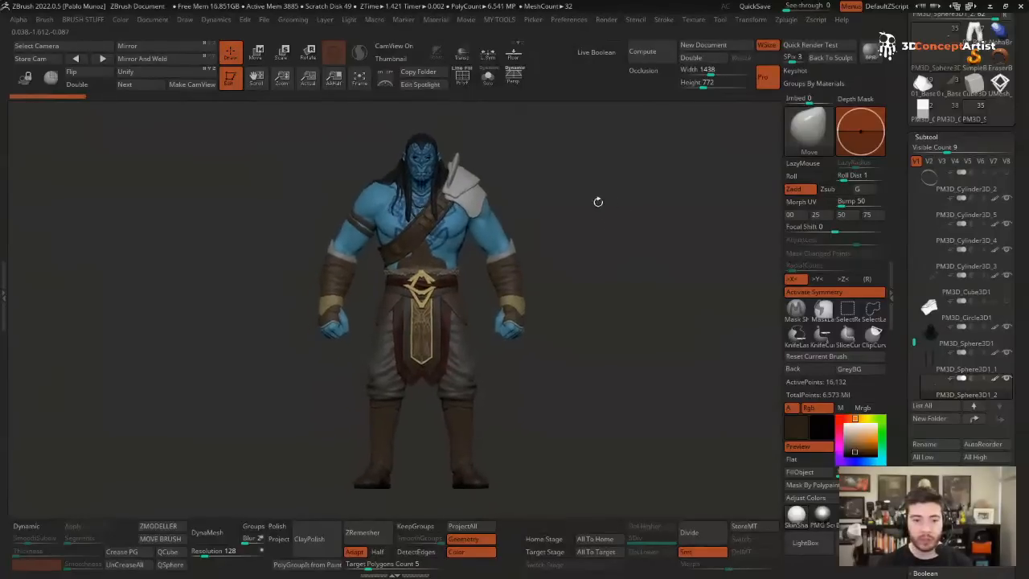
pyautogui.moveTo(627, 174); pyautogui.dragTo(628, 172)
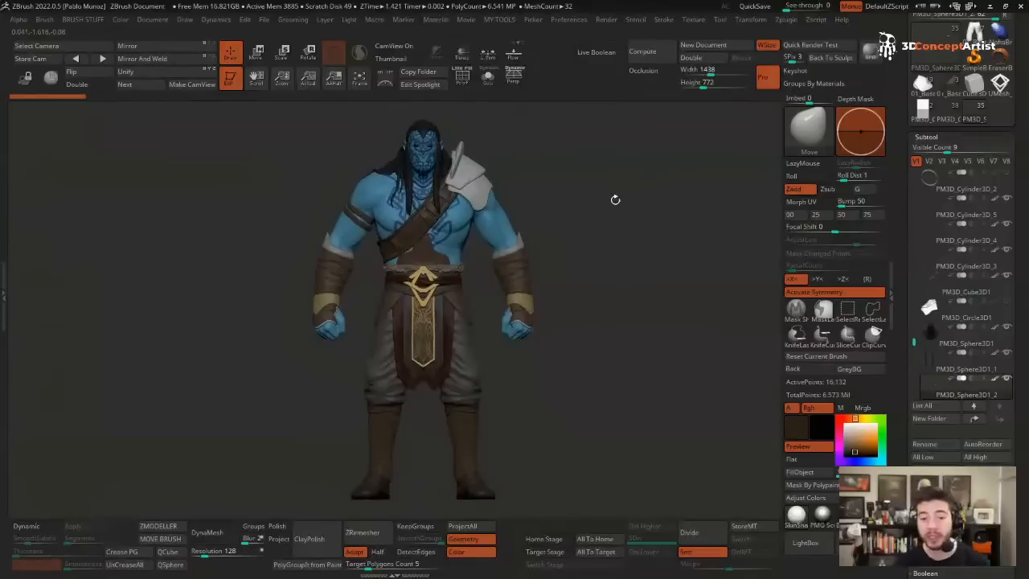
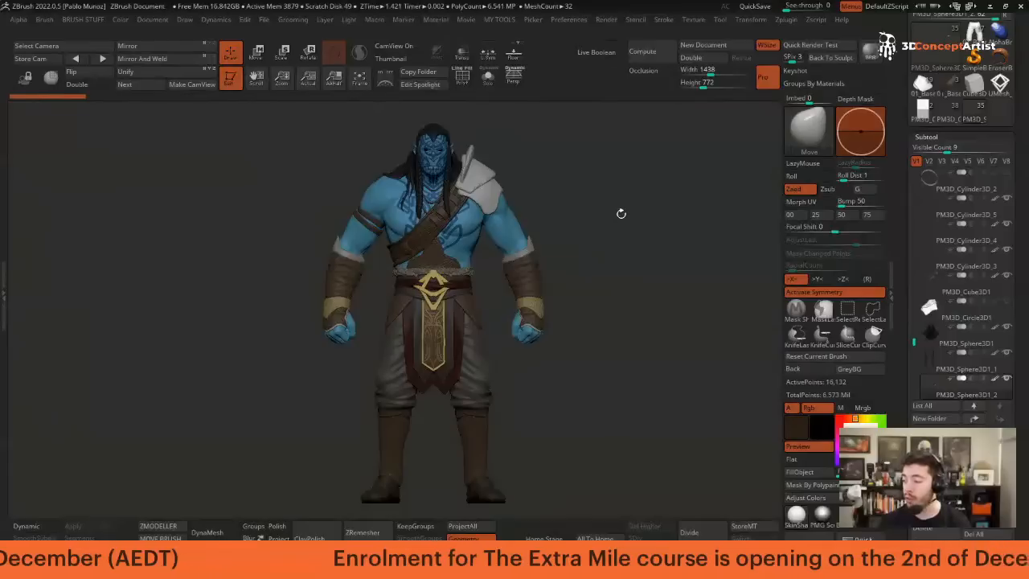
pyautogui.moveTo(614, 208); pyautogui.dragTo(608, 196)
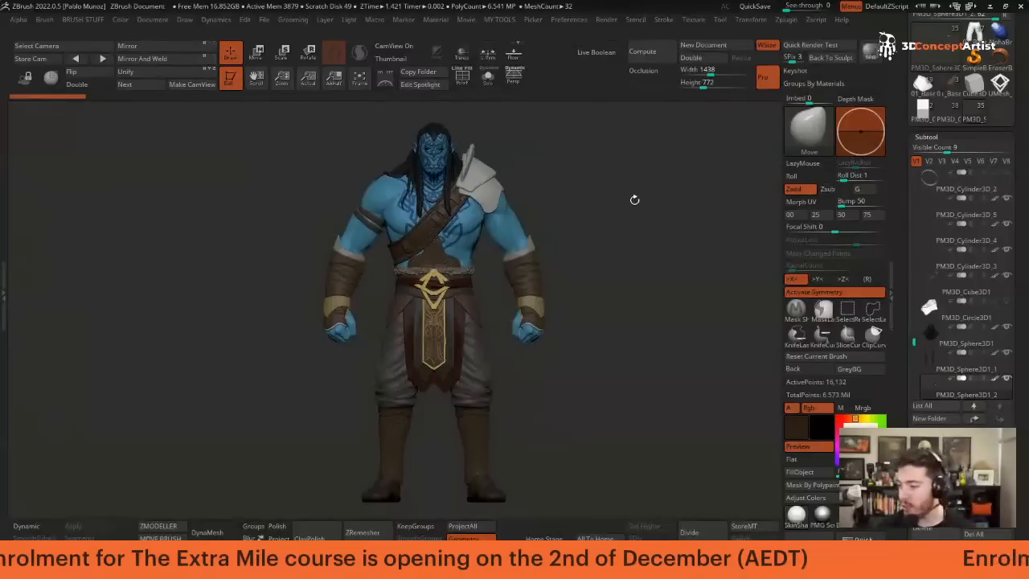
pyautogui.keyDown('ctrl'); pyautogui.moveTo(636, 209); pyautogui.dragTo(568, 212, button='right'); pyautogui.keyUp('ctrl')
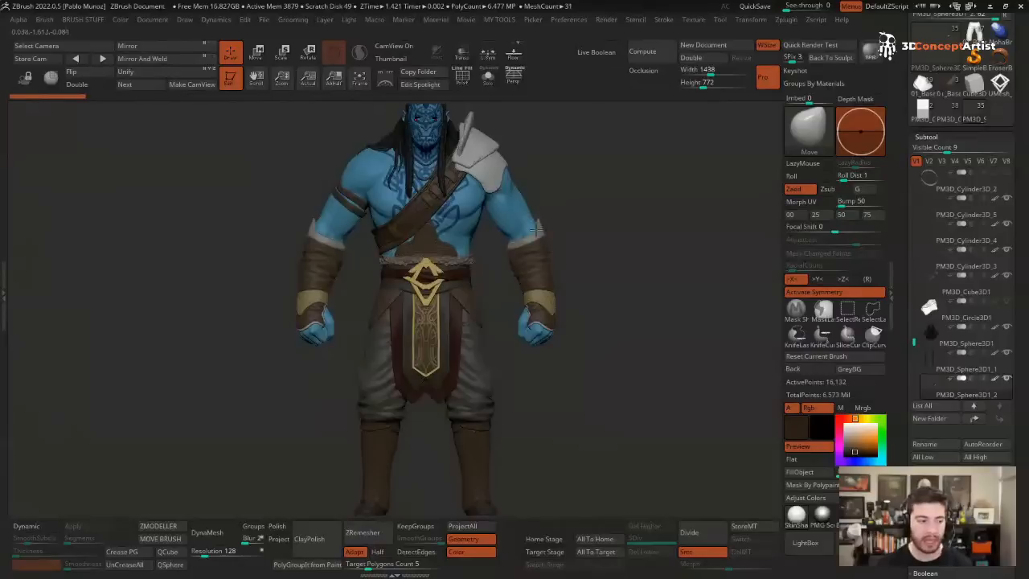
pyautogui.moveTo(624, 197); pyautogui.dragTo(580, 175, button='right')
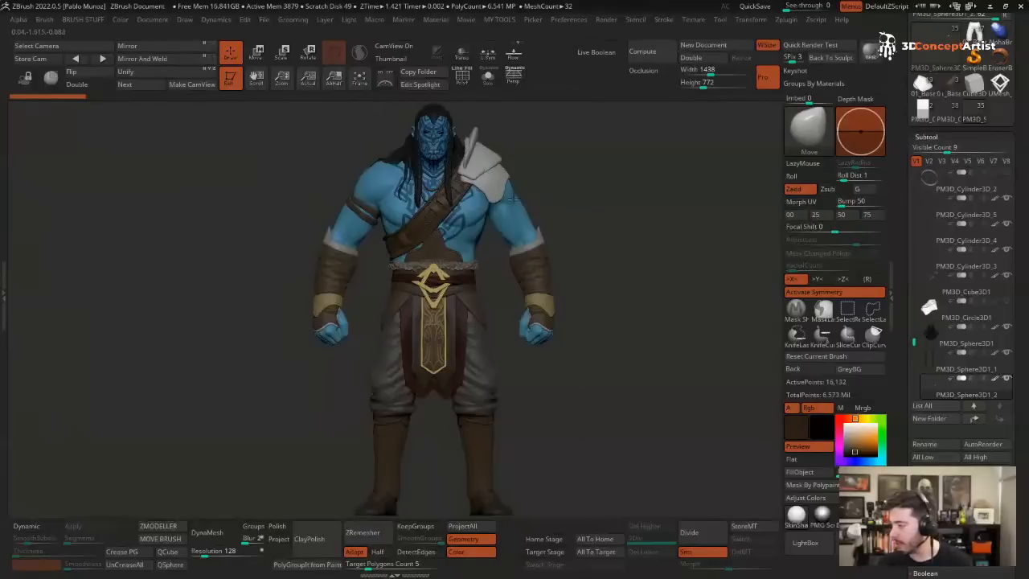
# - Isolate the tattooed body briefly, bring the other parts back and examine the face, necklaces and shoulder armour from several angles
pyautogui.keyDown('ctrl'); pyautogui.moveTo(441, 173); pyautogui.dragTo(499, 245, button='right'); pyautogui.keyUp('ctrl')
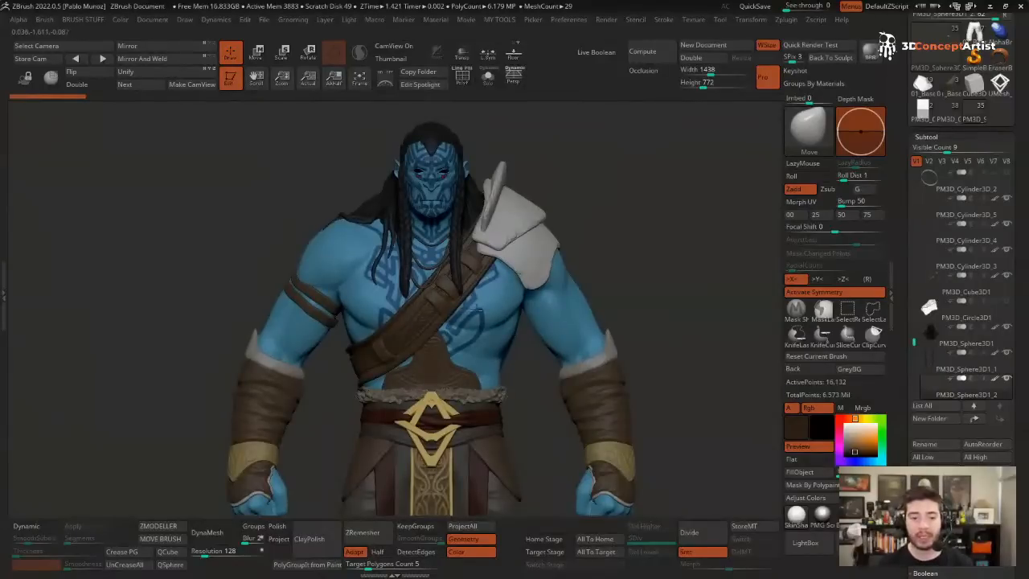
pyautogui.keyDown('alt'); pyautogui.click(505, 292); pyautogui.keyUp('alt')
pyautogui.hotkey('alt', 's')
pyautogui.keyDown('ctrl'); pyautogui.moveTo(447, 181); pyautogui.dragTo(509, 250, button='right'); pyautogui.keyUp('ctrl')
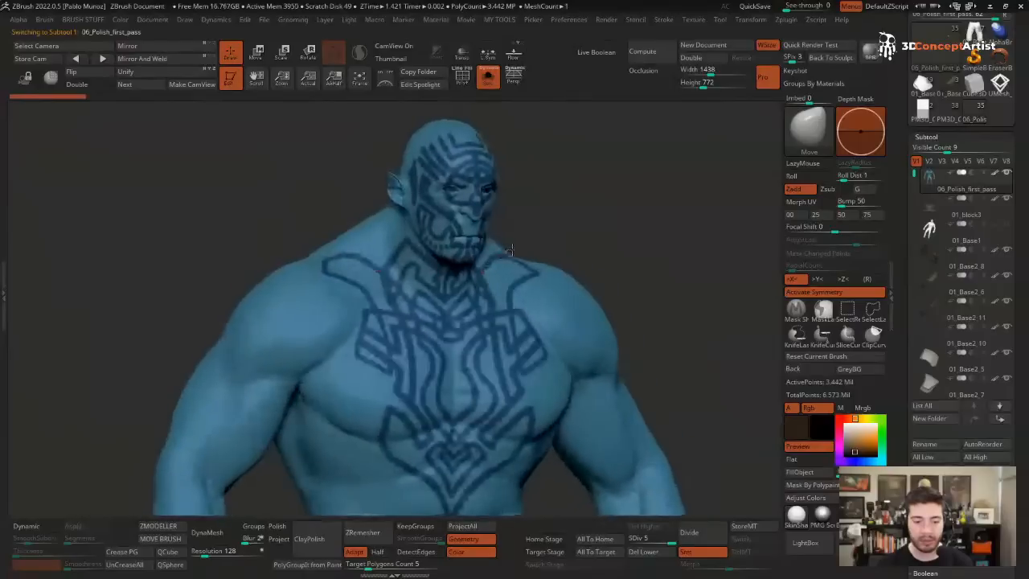
pyautogui.moveTo(552, 363)
pyautogui.mouseDown(button='right')
pyautogui.moveTo(490, 313)
pyautogui.moveTo(496, 339)
pyautogui.mouseUp(button='right')
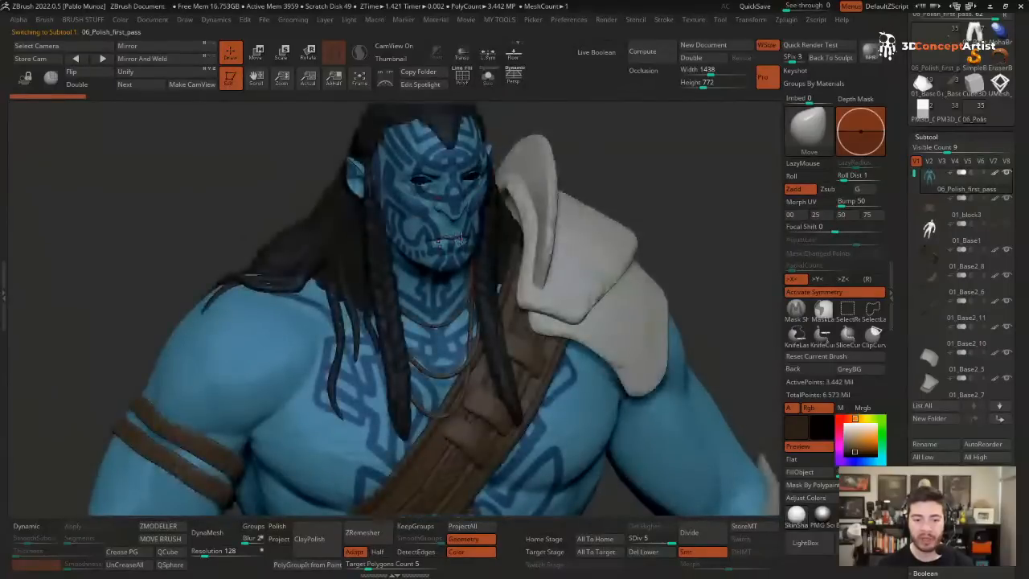
pyautogui.keyDown('shift'); pyautogui.moveTo(458, 237); pyautogui.dragTo(524, 190, button='right'); pyautogui.keyUp('shift')
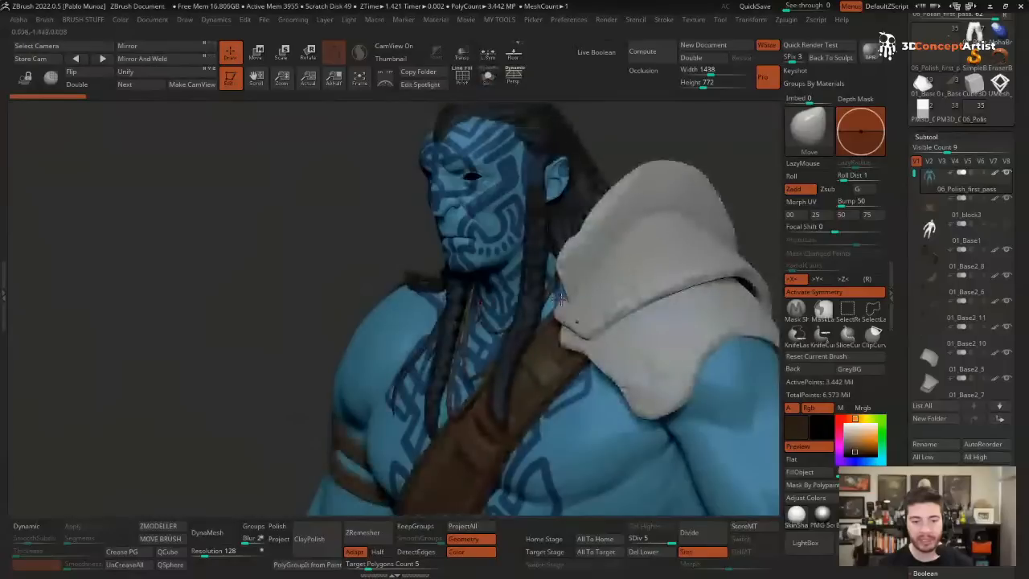
pyautogui.moveTo(561, 300); pyautogui.dragTo(523, 241, button='right')
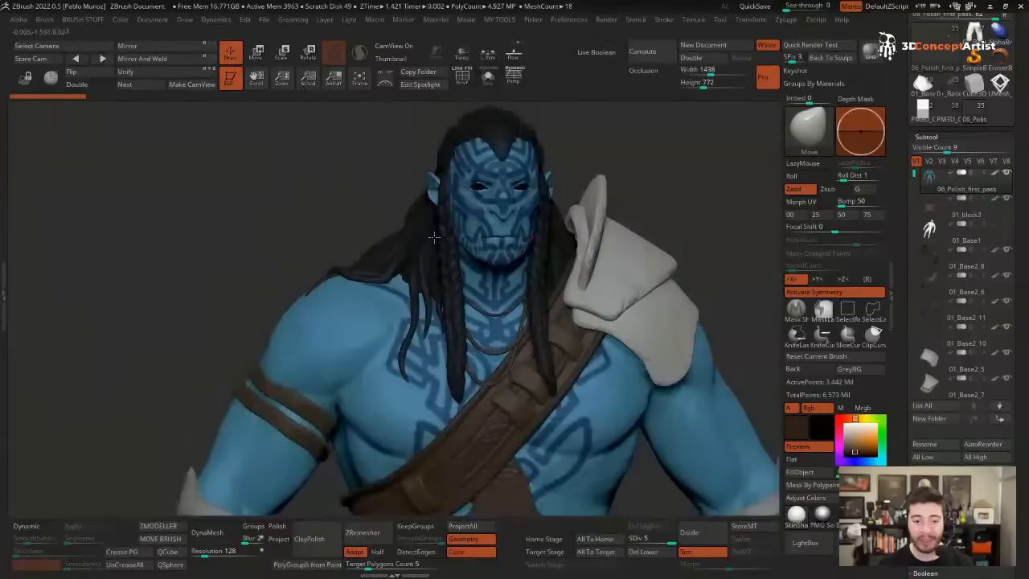
pyautogui.moveTo(462, 285); pyautogui.dragTo(404, 261, button='right')
pyautogui.moveTo(453, 289); pyautogui.dragTo(409, 157, button='right')
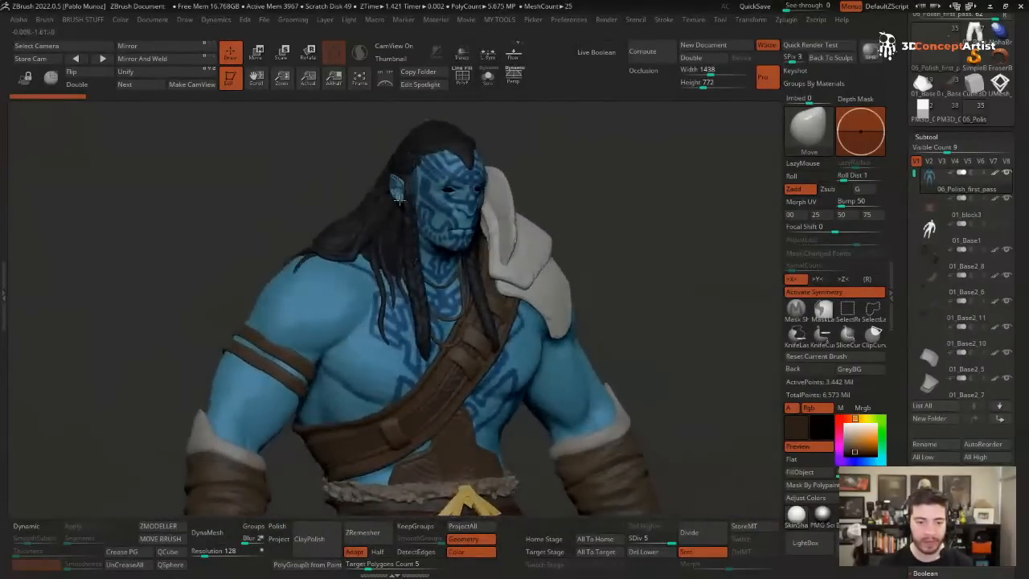
pyautogui.moveTo(399, 200); pyautogui.dragTo(447, 200, button='right')
# - Isolate the ornamented front cloth panel, inspect its wireframe and raised pattern, and bring the rest of the figure back
pyautogui.keyDown('alt'); pyautogui.moveTo(457, 308); pyautogui.dragTo(455, 386, button='right'); pyautogui.keyUp('alt')
pyautogui.keyDown('shift'); pyautogui.moveTo(455, 385); pyautogui.dragTo(482, 384, button='right'); pyautogui.keyUp('shift')
pyautogui.keyDown('alt'); pyautogui.moveTo(544, 371); pyautogui.dragTo(544, 300, button='right'); pyautogui.keyUp('alt')
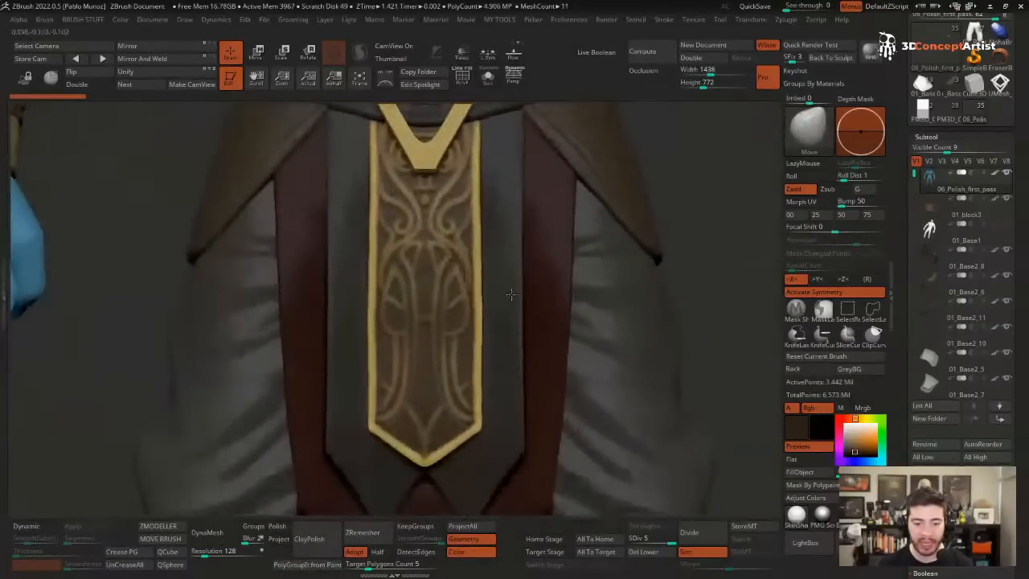
pyautogui.keyDown('alt'); pyautogui.click(433, 255); pyautogui.keyUp('alt')
pyautogui.hotkey('shift', 's')
pyautogui.keyDown('ctrl'); pyautogui.moveTo(434, 259); pyautogui.dragTo(490, 245, button='right'); pyautogui.keyUp('ctrl')
pyautogui.hotkey('shift', 'f')
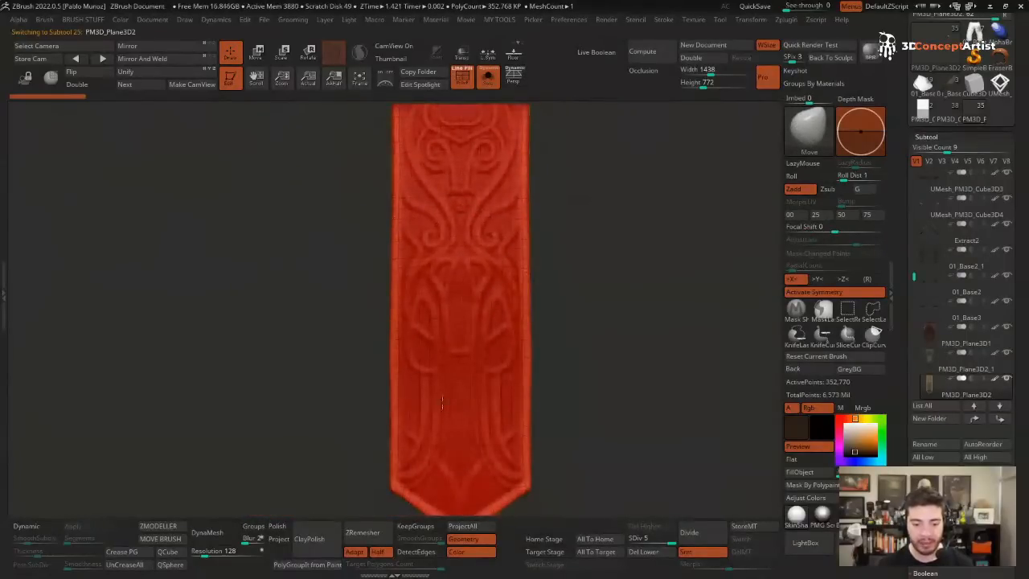
pyautogui.hotkey('shift', 'f')
pyautogui.keyDown('ctrl'); pyautogui.moveTo(552, 354); pyautogui.dragTo(495, 282, button='right'); pyautogui.keyUp('ctrl')
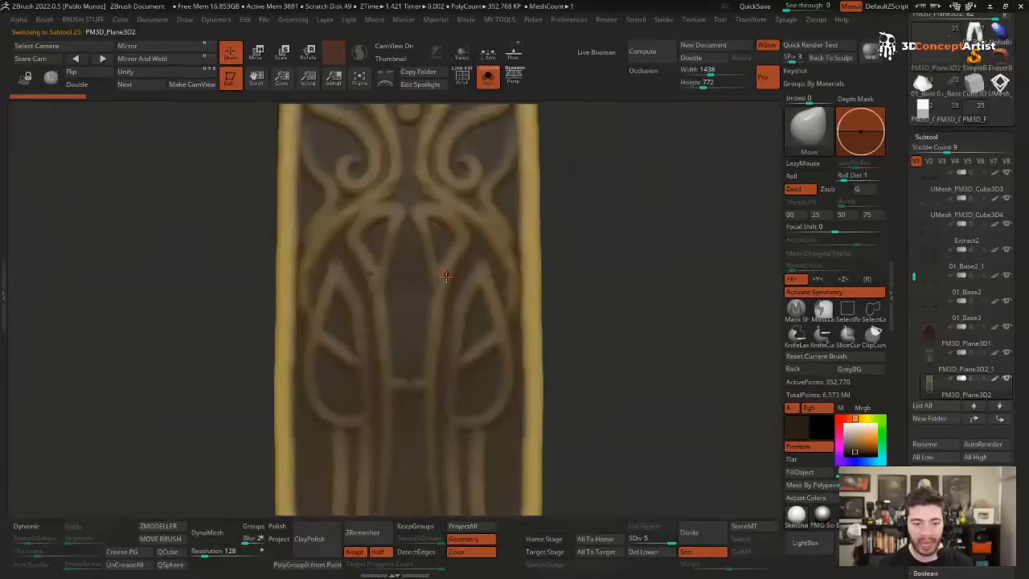
pyautogui.moveTo(432, 348); pyautogui.dragTo(487, 305, button='right')
pyautogui.hotkey('shift', 's')
pyautogui.keyDown('ctrl'); pyautogui.moveTo(520, 341); pyautogui.dragTo(724, 188, button='right'); pyautogui.keyUp('ctrl')
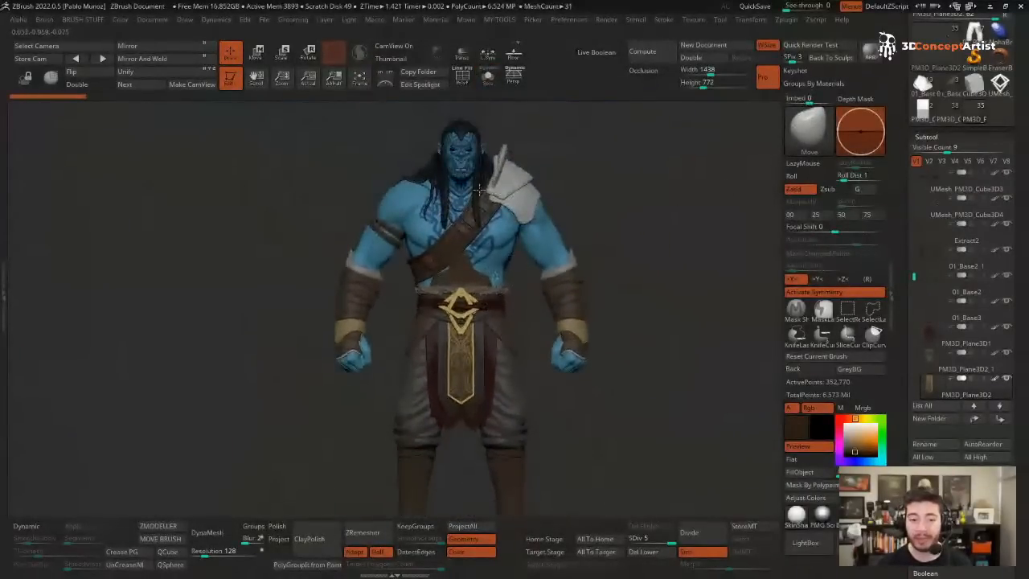
# - Isolate the main hair mesh, turn off its colour display, set the current colour to white and apply the PMG material
pyautogui.keyDown('ctrl'); pyautogui.moveTo(470, 161); pyautogui.dragTo(477, 300, button='right'); pyautogui.keyUp('ctrl')
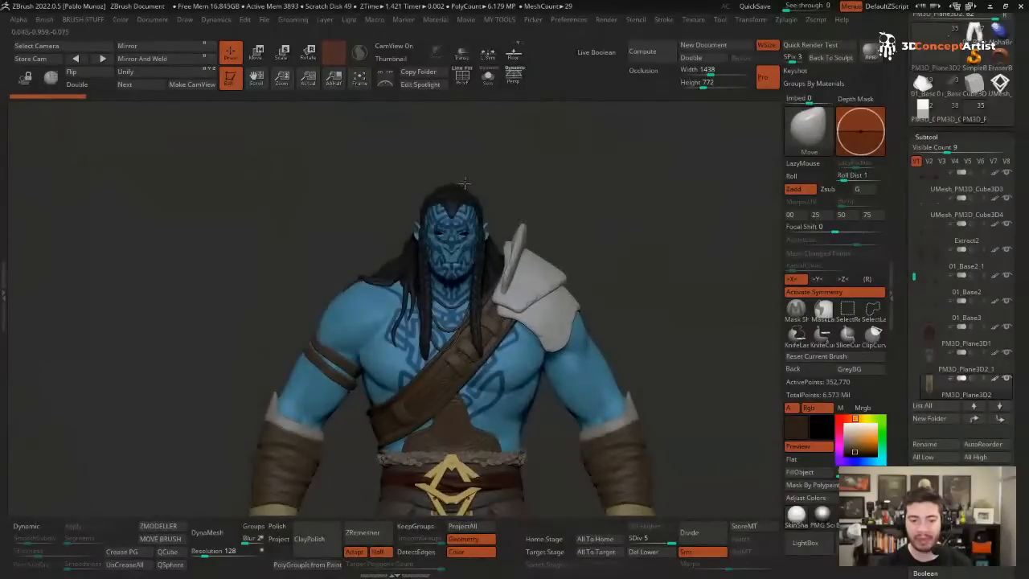
pyautogui.moveTo(510, 205); pyautogui.dragTo(448, 242, button='right')
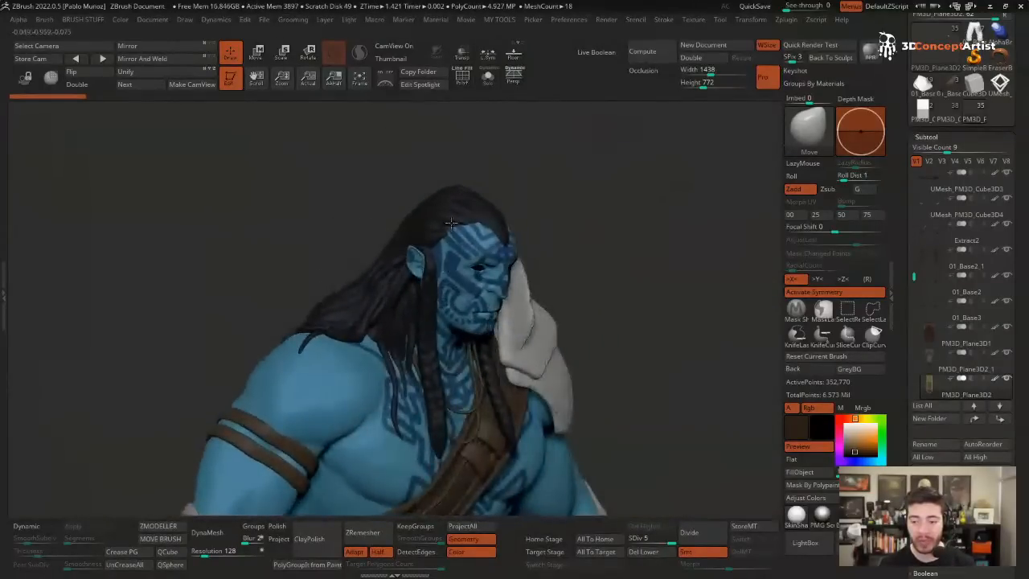
pyautogui.keyDown('alt'); pyautogui.click(451, 214); pyautogui.keyUp('alt')
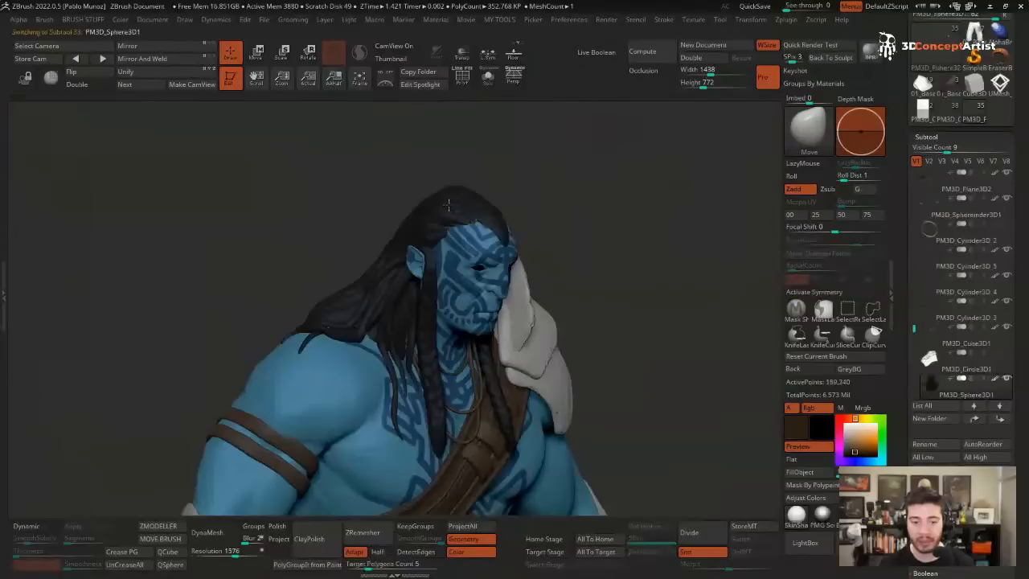
pyautogui.hotkey('shift', 'alt', 's')
pyautogui.moveTo(457, 248)
pyautogui.mouseDown(button='right')
pyautogui.moveTo(494, 278)
pyautogui.moveTo(458, 264)
pyautogui.mouseUp(button='right')
pyautogui.click(995, 378)
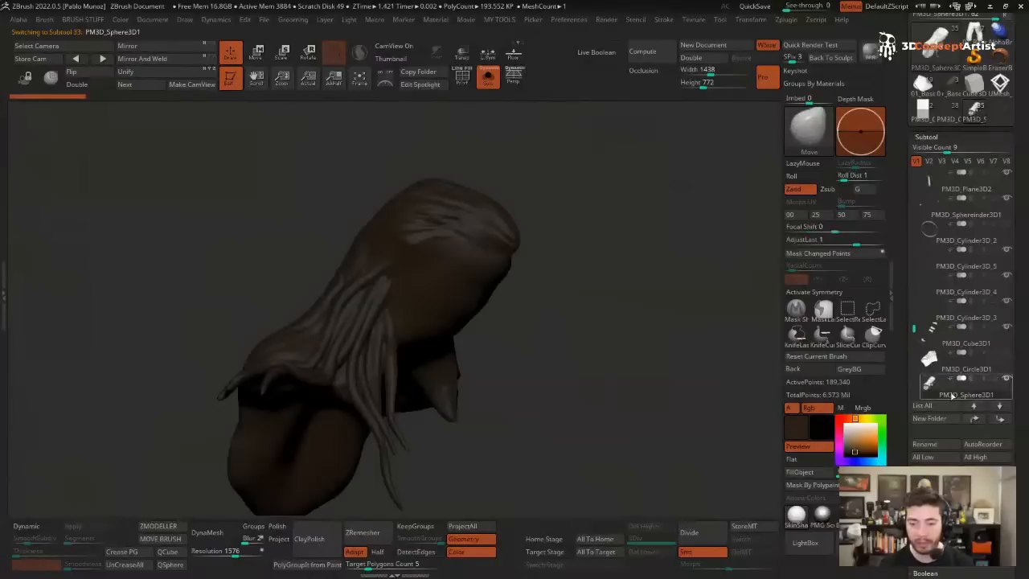
pyautogui.moveTo(854, 435); pyautogui.dragTo(809, 408)
pyautogui.moveTo(514, 269); pyautogui.dragTo(646, 340, button='right')
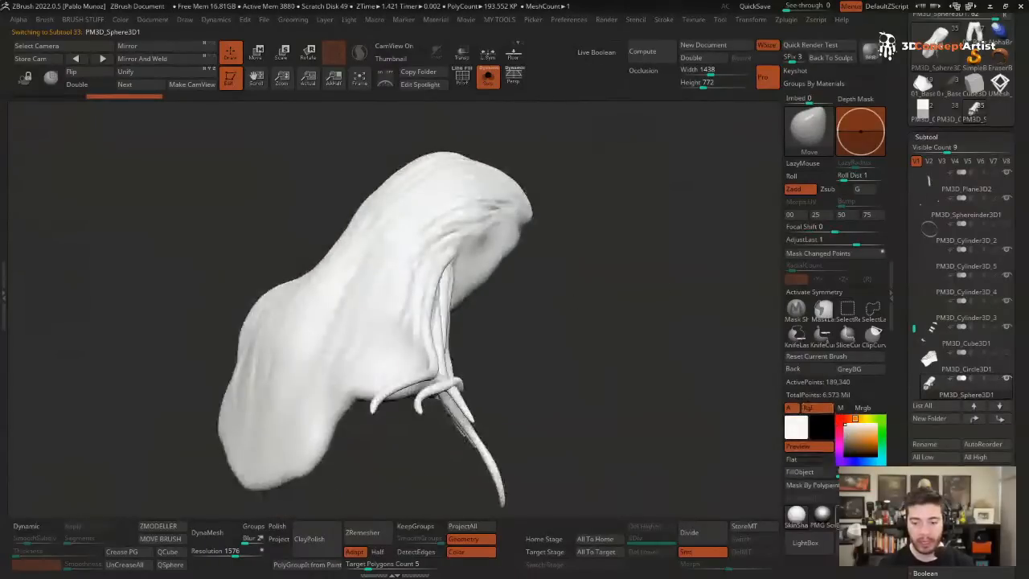
pyautogui.click(826, 514)
pyautogui.moveTo(599, 289); pyautogui.dragTo(507, 277, button='right')
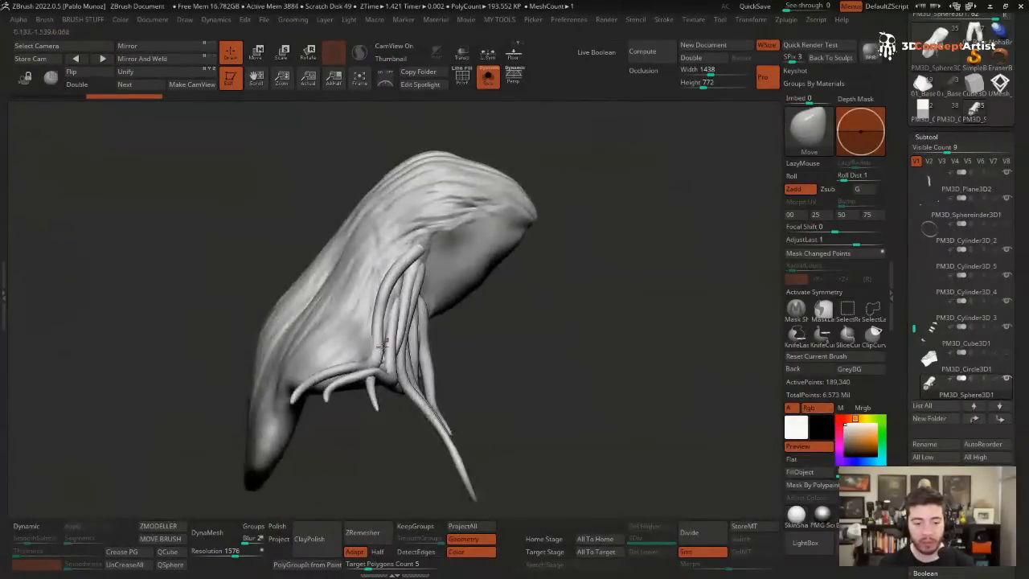
# - Examine the sculpted hair strands, select the front braids and review them on the uncoloured figure from several angles
pyautogui.moveTo(400, 313); pyautogui.dragTo(440, 237, button='right')
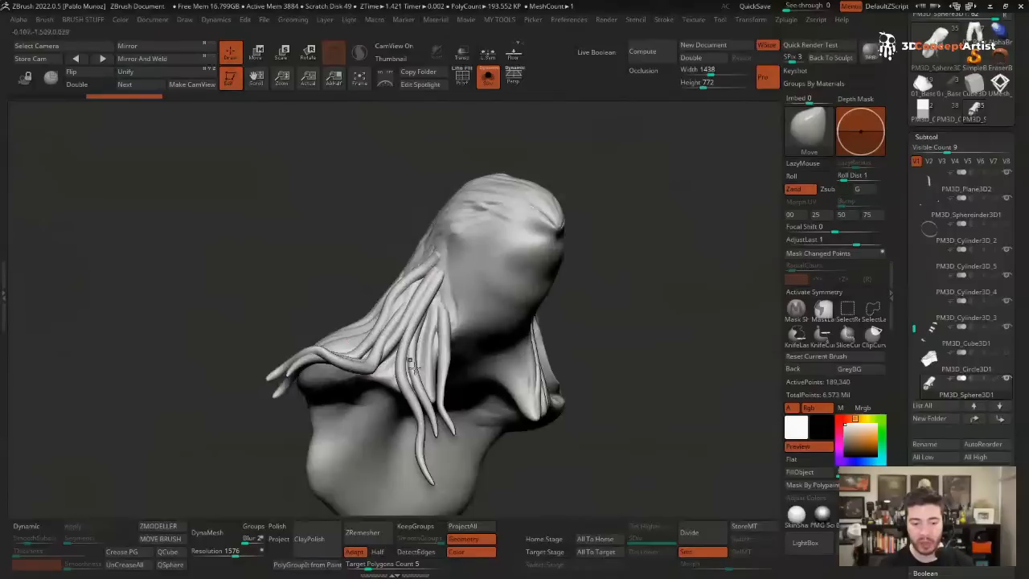
pyautogui.moveTo(534, 222); pyautogui.dragTo(563, 229, button='right')
pyautogui.moveTo(550, 265); pyautogui.dragTo(506, 227, button='right')
pyautogui.moveTo(493, 289); pyautogui.dragTo(482, 337, button='right')
pyautogui.keyDown('alt'); pyautogui.click(416, 309); pyautogui.keyUp('alt')
pyautogui.moveTo(931, 310)
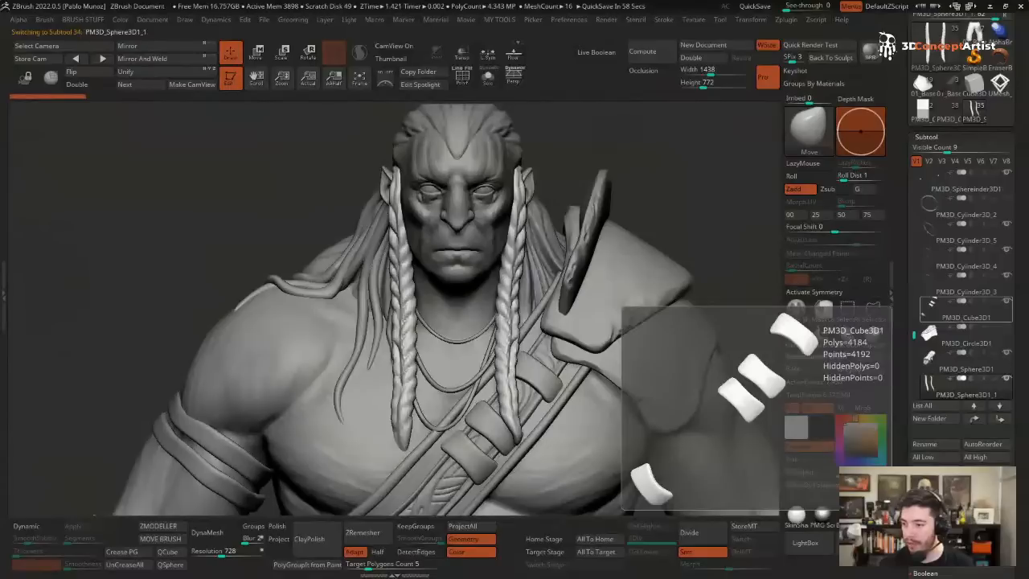
pyautogui.moveTo(587, 153); pyautogui.dragTo(535, 227, button='right')
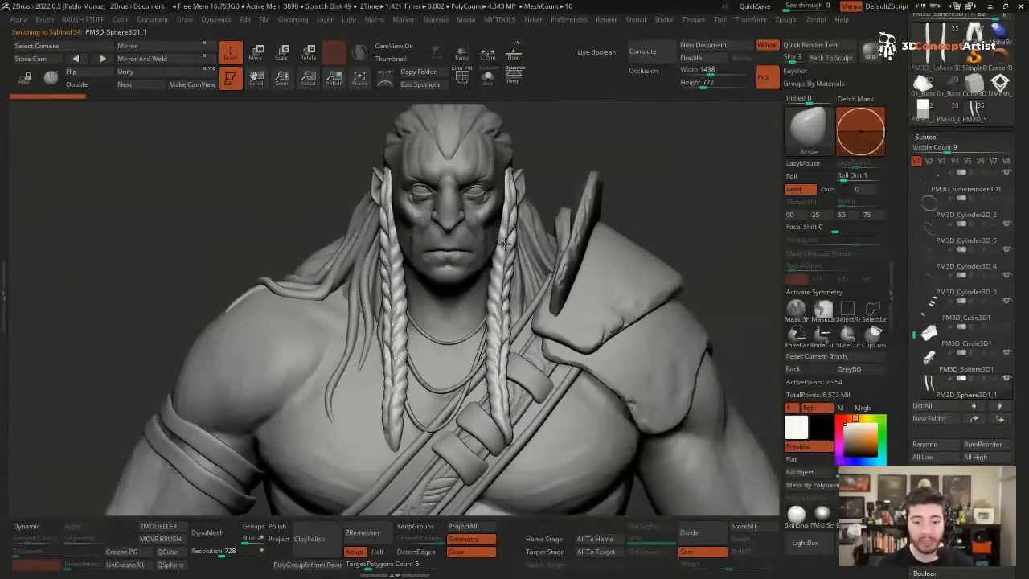
pyautogui.moveTo(426, 230); pyautogui.dragTo(357, 195, button='right')
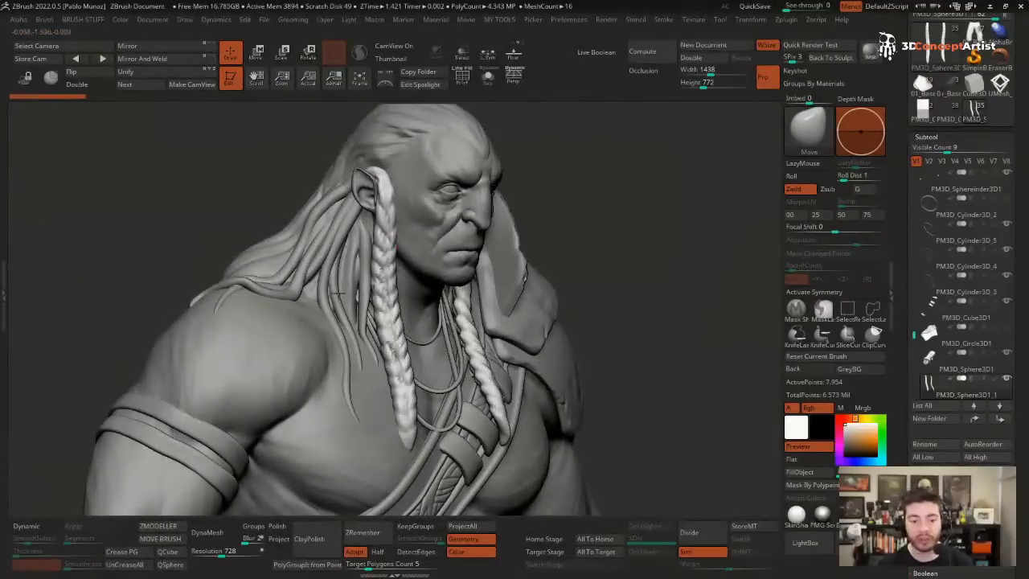
pyautogui.moveTo(462, 292)
pyautogui.keyDown('ctrl'); pyautogui.mouseDown(button='right')
pyautogui.moveTo(519, 276)
pyautogui.moveTo(493, 234)
pyautogui.mouseUp(button='right'); pyautogui.keyUp('ctrl')
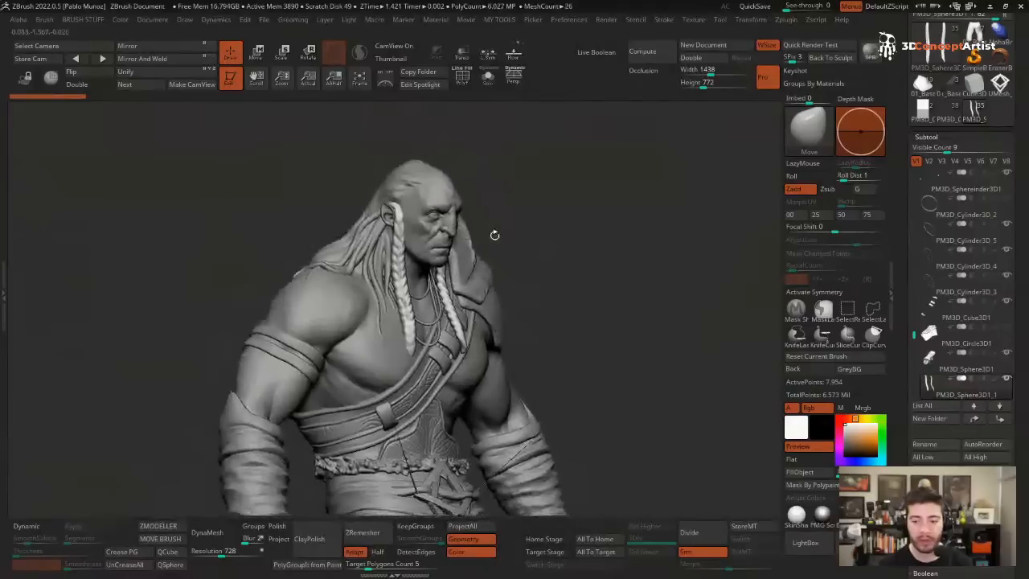
# - Hide the hair and braids and show the draped shoulder cloth, PM3D_Circle3D1, on the figure
pyautogui.keyDown('alt'); pyautogui.click(404, 179); pyautogui.keyUp('alt')
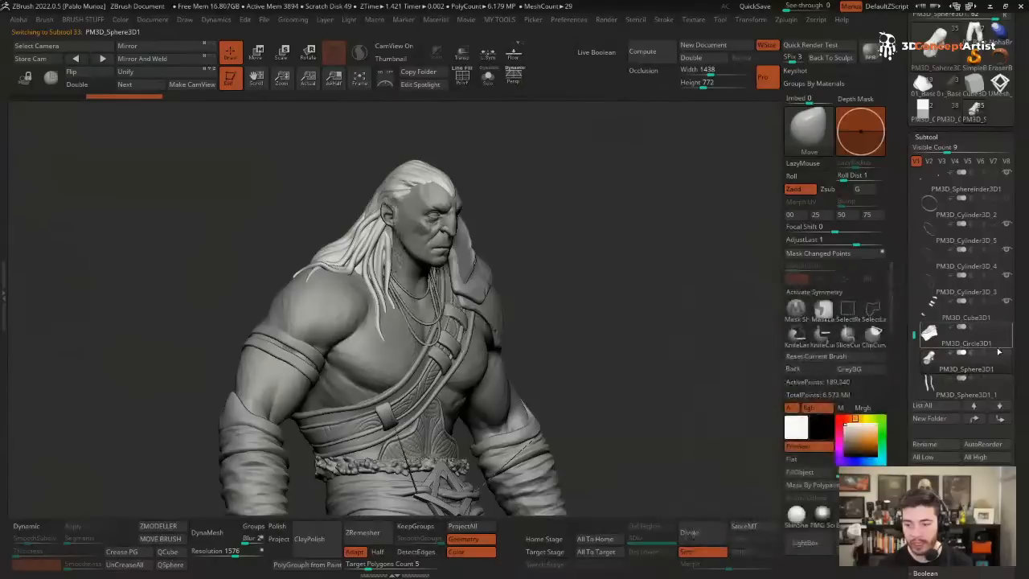
pyautogui.click(961, 345)
pyautogui.keyDown('alt'); pyautogui.moveTo(565, 428); pyautogui.dragTo(589, 347); pyautogui.keyUp('alt')
pyautogui.moveTo(588, 346); pyautogui.dragTo(477, 243, button='right')
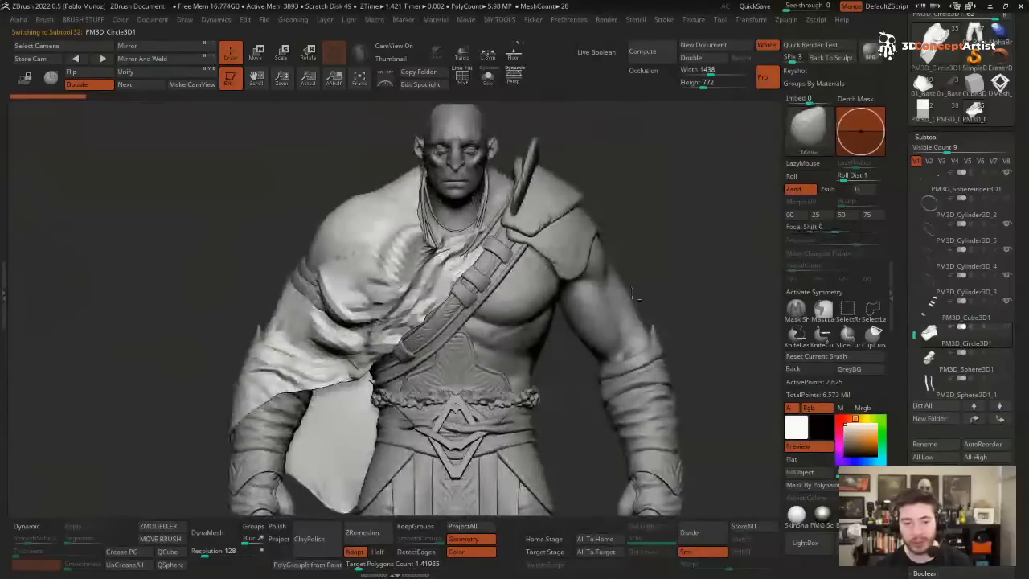
pyautogui.keyDown('ctrl'); pyautogui.moveTo(415, 319); pyautogui.dragTo(466, 262, button='right'); pyautogui.keyUp('ctrl')
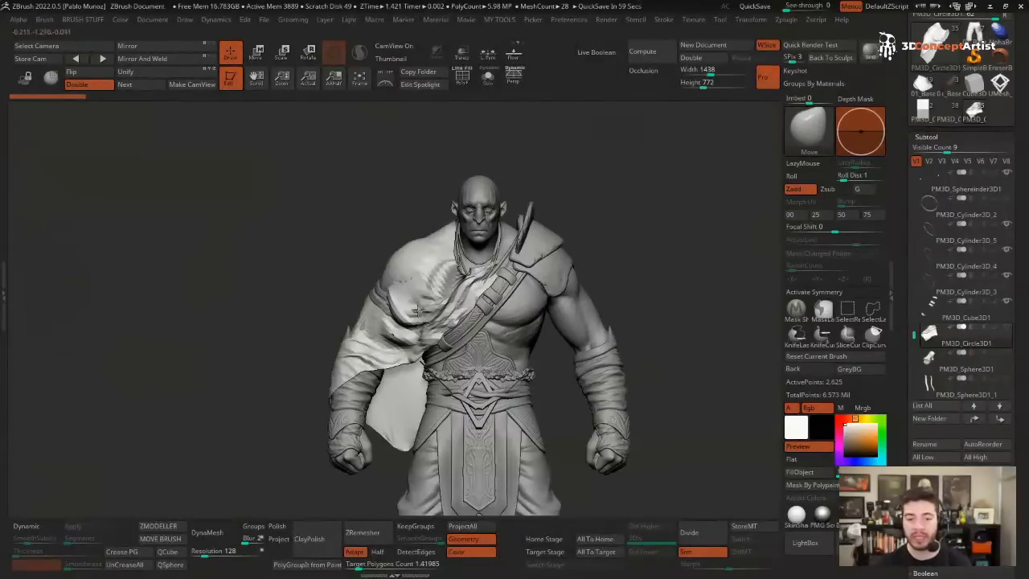
# - Inspect the wireframe of the draped shoulder cloth and hide the cloth
pyautogui.hotkey('shift', 'f')
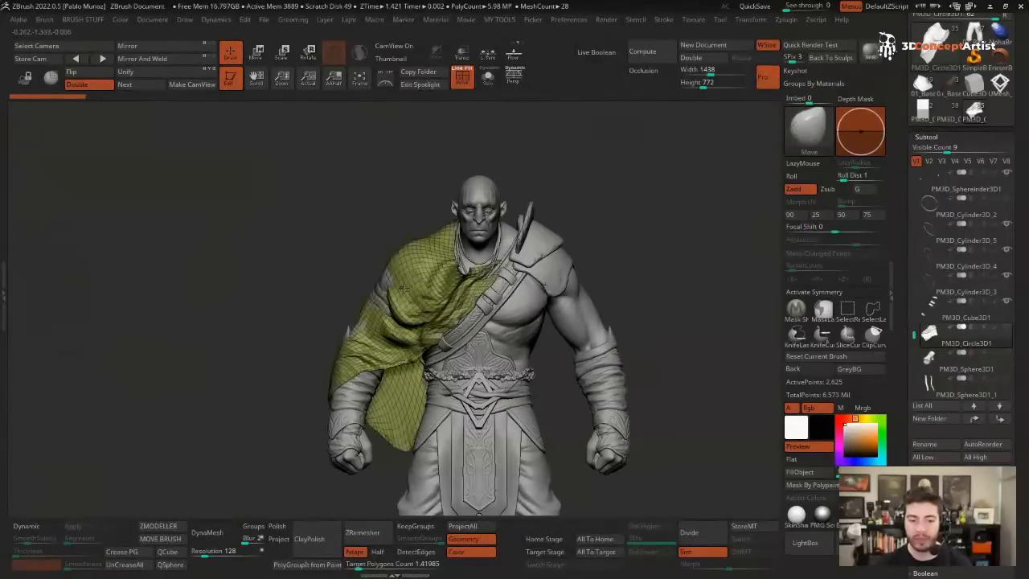
pyautogui.moveTo(416, 305); pyautogui.dragTo(494, 273, button='right')
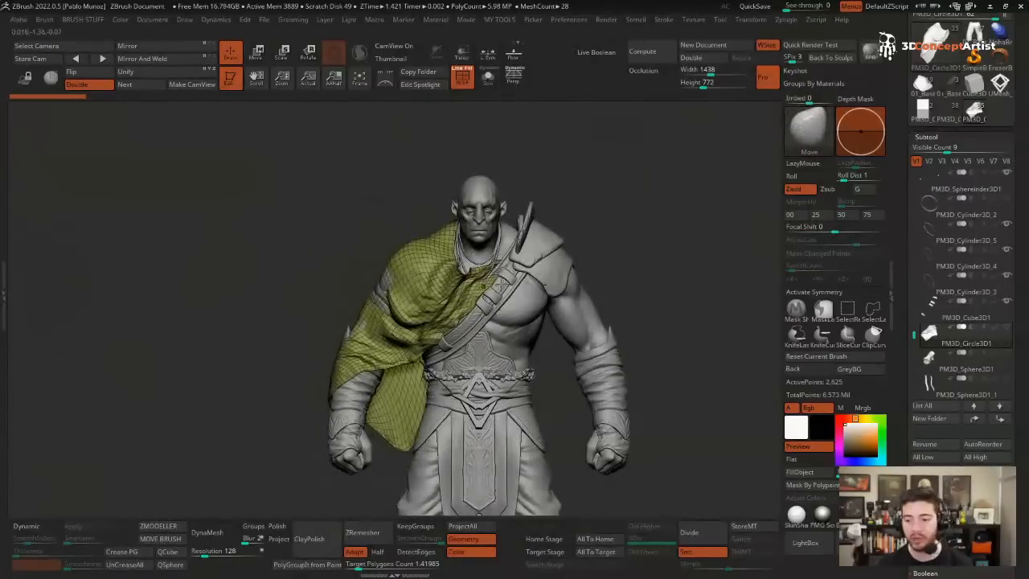
pyautogui.click(1006, 329)
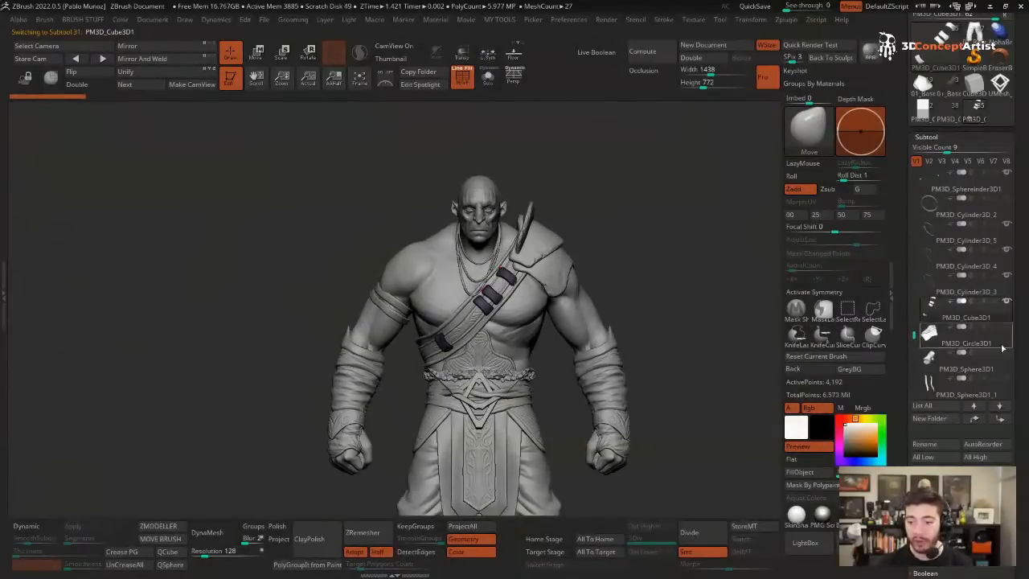
# - Append a sphere as a new subtool, show its wireframe and raise it to the figure's upper body
pyautogui.press('F1')
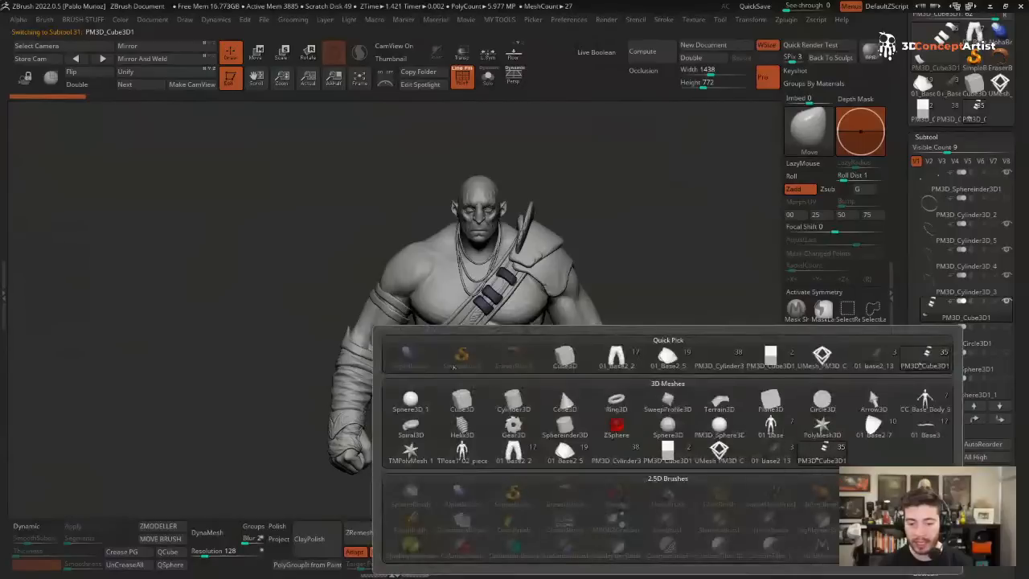
pyautogui.click(410, 400)
pyautogui.hotkey('shift', 'f')
pyautogui.press('w')
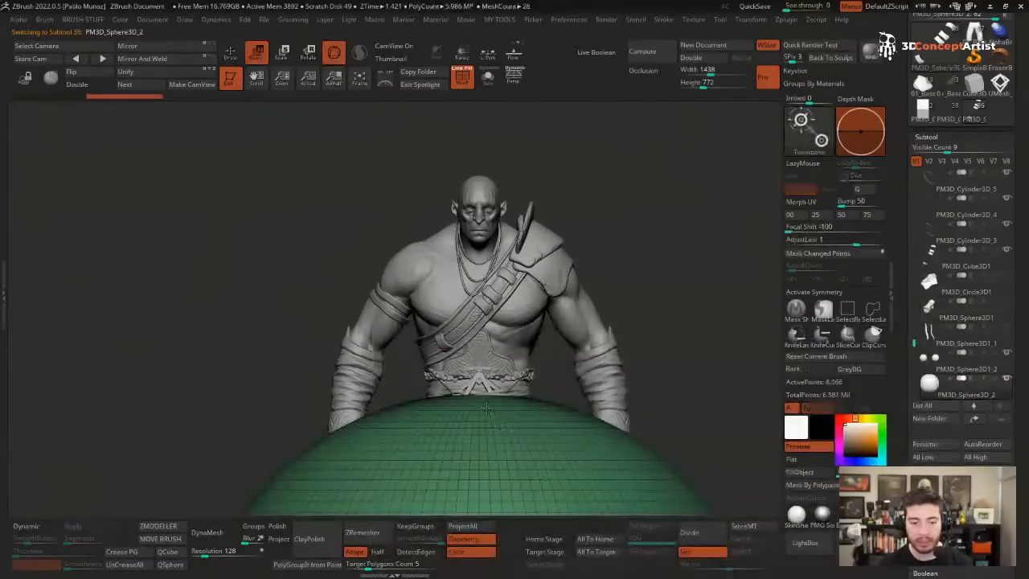
pyautogui.keyDown('ctrl'); pyautogui.moveTo(486, 408); pyautogui.dragTo(492, 438, button='right'); pyautogui.keyUp('ctrl')
pyautogui.moveTo(492, 434); pyautogui.dragTo(493, 295)
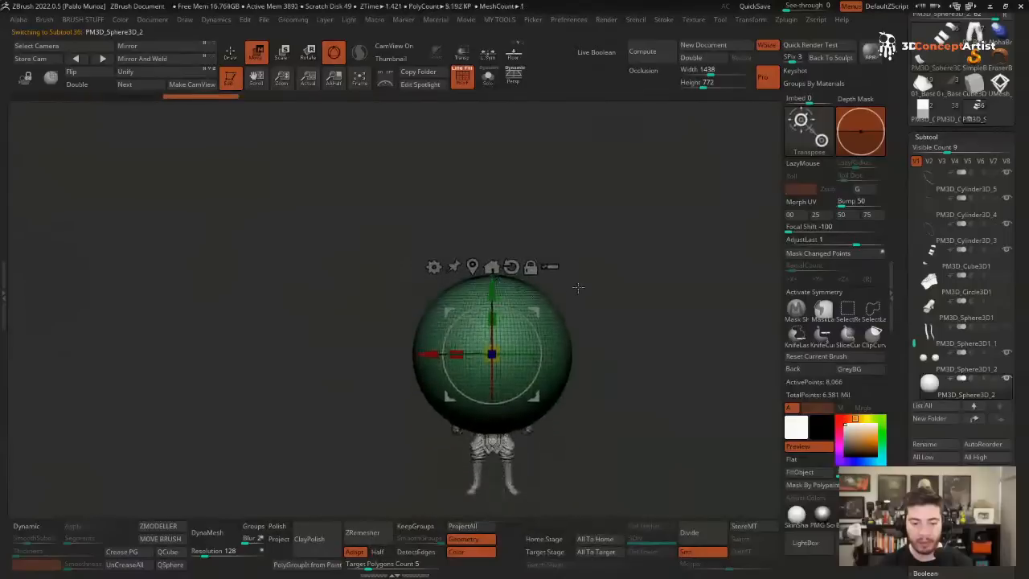
# - Scale the sphere down to about skull size and position it around the head in side view
pyautogui.keyDown('shift'); pyautogui.moveTo(578, 286); pyautogui.dragTo(623, 290, button='right'); pyautogui.keyUp('shift')
pyautogui.moveTo(489, 353); pyautogui.dragTo(440, 384)
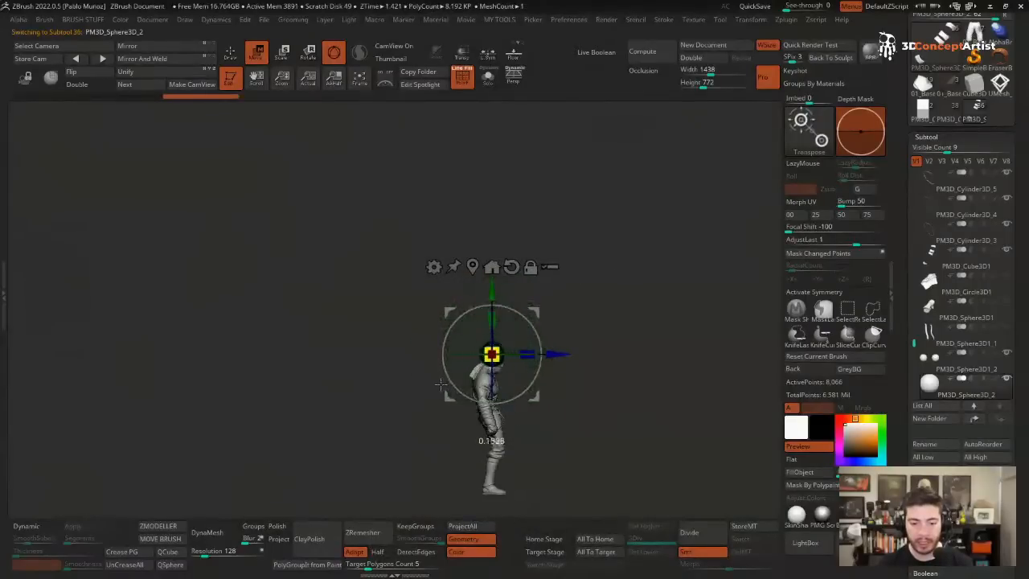
pyautogui.keyDown('alt'); pyautogui.moveTo(657, 294); pyautogui.dragTo(632, 331, button='right'); pyautogui.keyUp('alt')
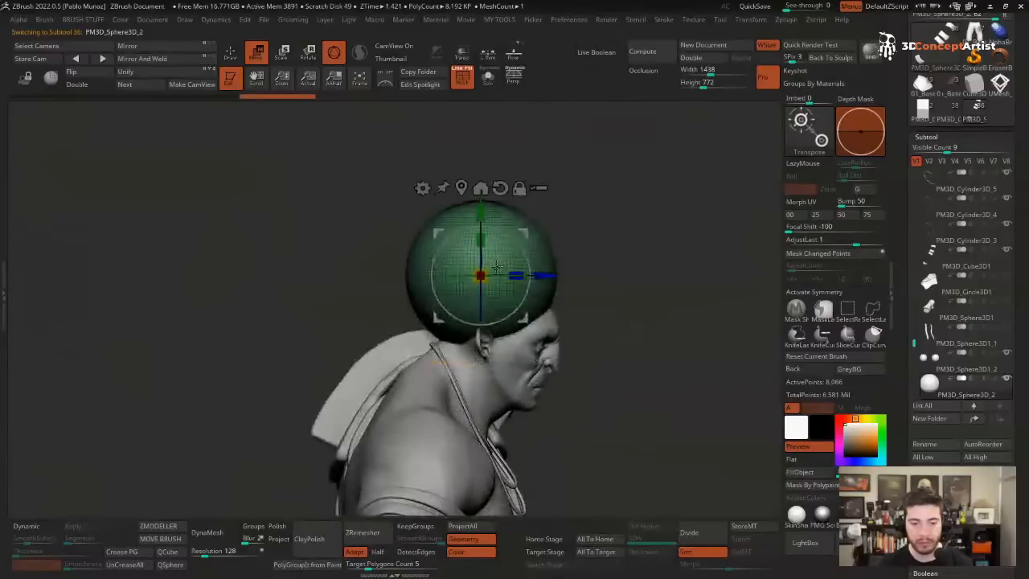
pyautogui.moveTo(481, 275); pyautogui.dragTo(467, 284)
pyautogui.moveTo(523, 234); pyautogui.dragTo(532, 282)
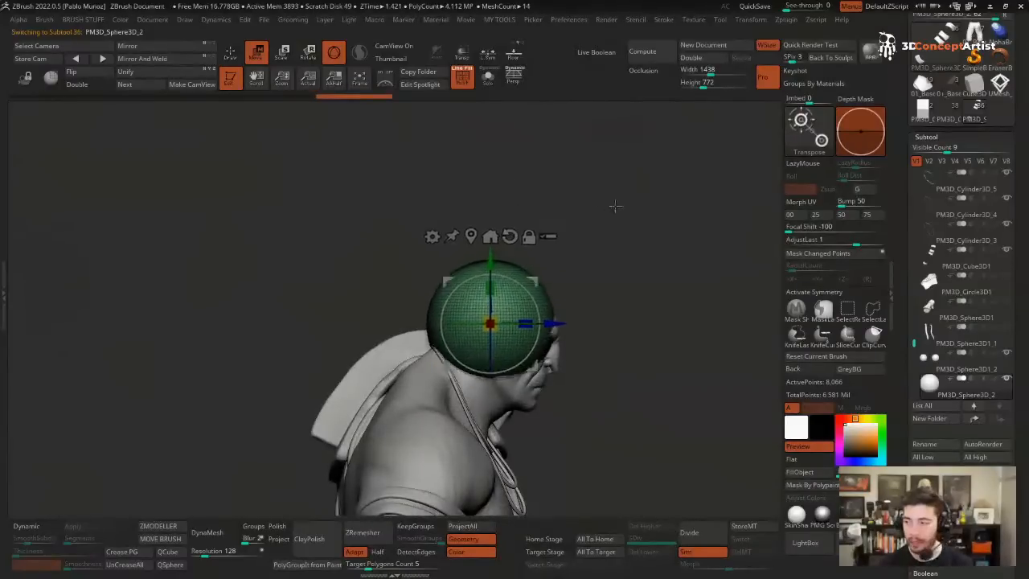
pyautogui.keyDown('ctrl'); pyautogui.moveTo(614, 205); pyautogui.dragTo(625, 198, button='right'); pyautogui.keyUp('ctrl')
pyautogui.moveTo(522, 307); pyautogui.dragTo(529, 295)
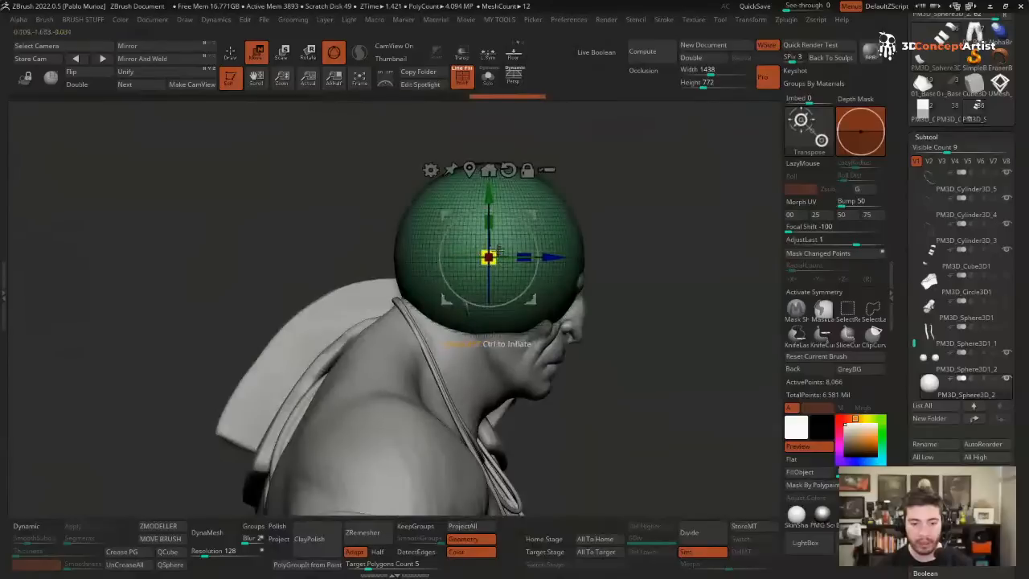
pyautogui.moveTo(495, 251); pyautogui.dragTo(486, 262)
# - Turn on X symmetry and fit the sphere closely to the skull with the Move brush
pyautogui.keyDown('shift'); pyautogui.moveTo(692, 193); pyautogui.dragTo(608, 188, button='right'); pyautogui.keyUp('shift')
pyautogui.press('q')
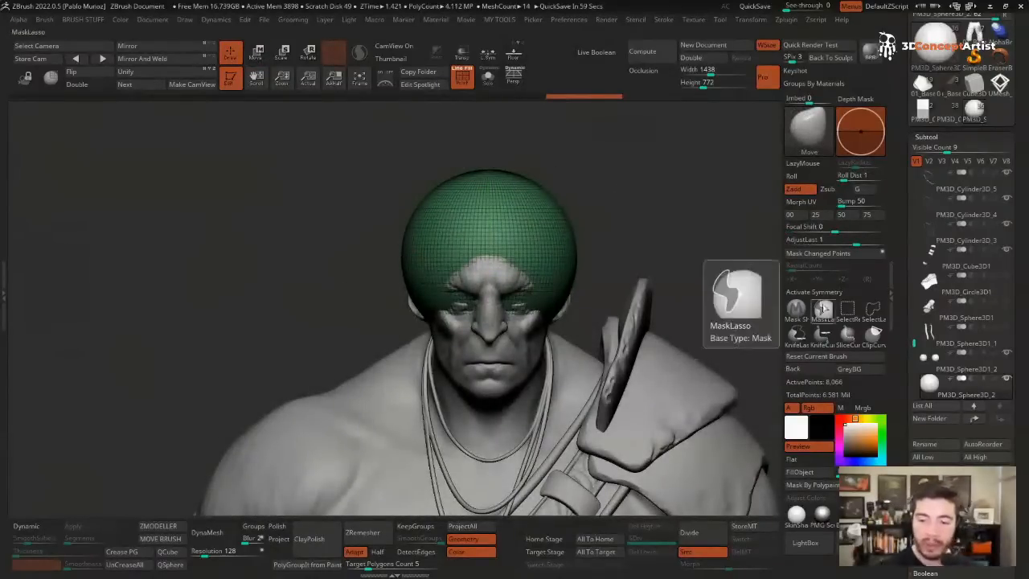
pyautogui.click(842, 289)
pyautogui.press('space')
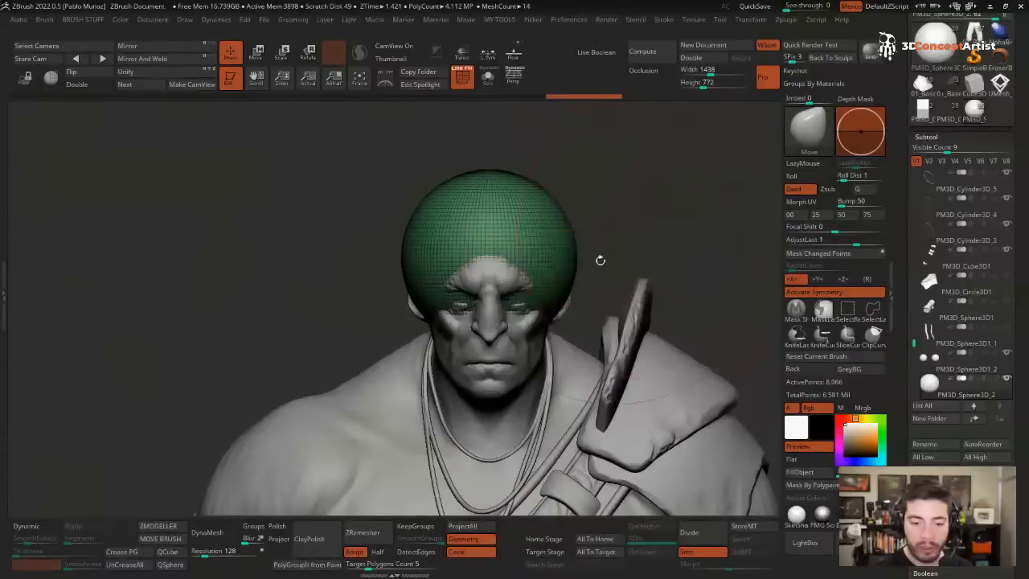
pyautogui.moveTo(576, 262)
pyautogui.mouseDown()
pyautogui.moveTo(535, 198)
pyautogui.moveTo(671, 200)
pyautogui.mouseUp()
pyautogui.moveTo(490, 176); pyautogui.dragTo(474, 200)
pyautogui.moveTo(587, 193); pyautogui.dragTo(627, 196)
# - Pull the sphere's back and sides down with the Move brush to form hair falling behind the ears and onto the shoulders
pyautogui.moveTo(413, 205); pyautogui.dragTo(258, 373)
pyautogui.moveTo(305, 297); pyautogui.dragTo(437, 418)
pyautogui.press('space')
pyautogui.moveTo(411, 357); pyautogui.dragTo(407, 402)
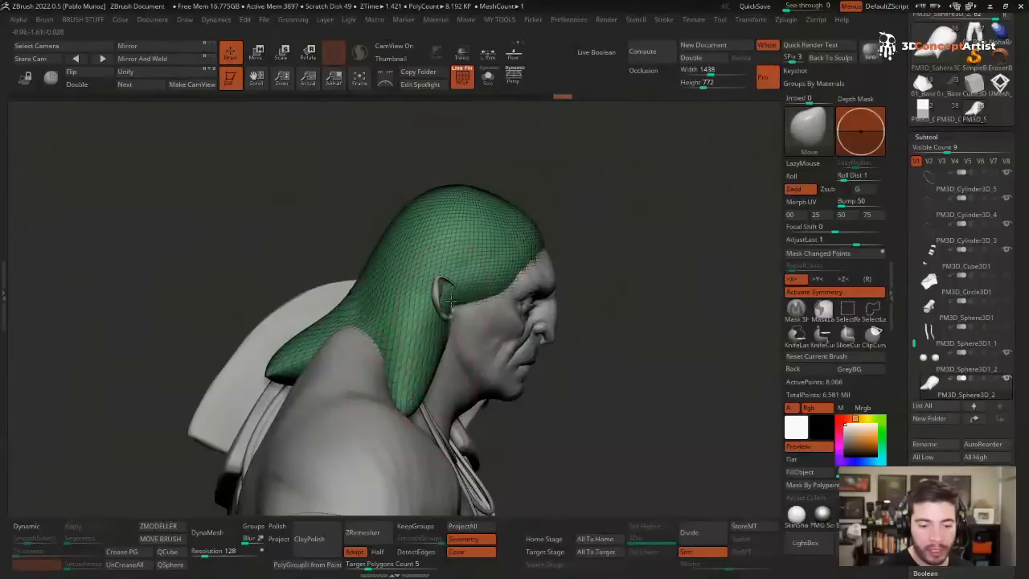
# - Refine the hairline at the temple, the crown and the hair resting on the upper back with the Move brush
pyautogui.press('space')
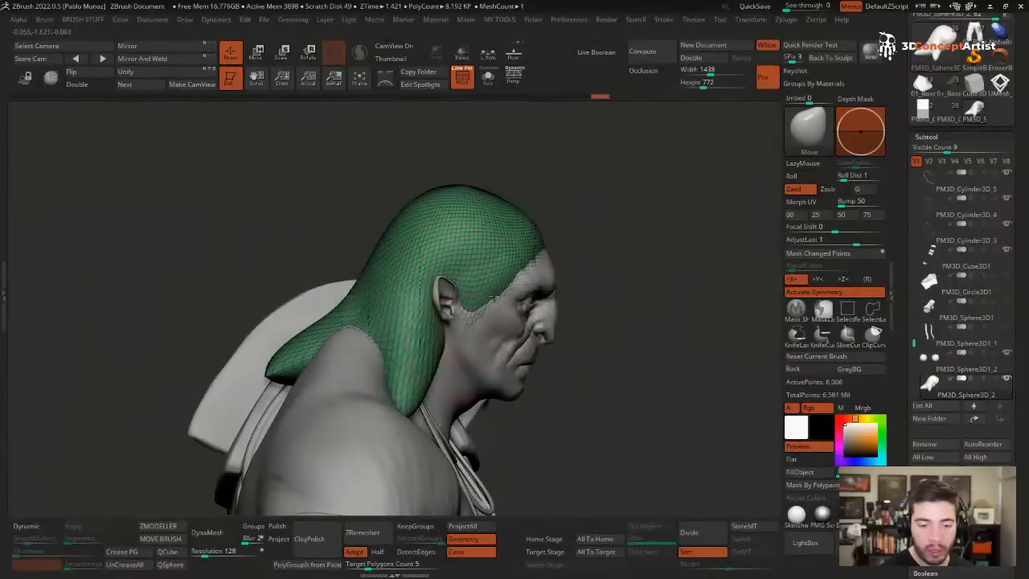
pyautogui.moveTo(583, 262); pyautogui.dragTo(555, 266)
pyautogui.press('space')
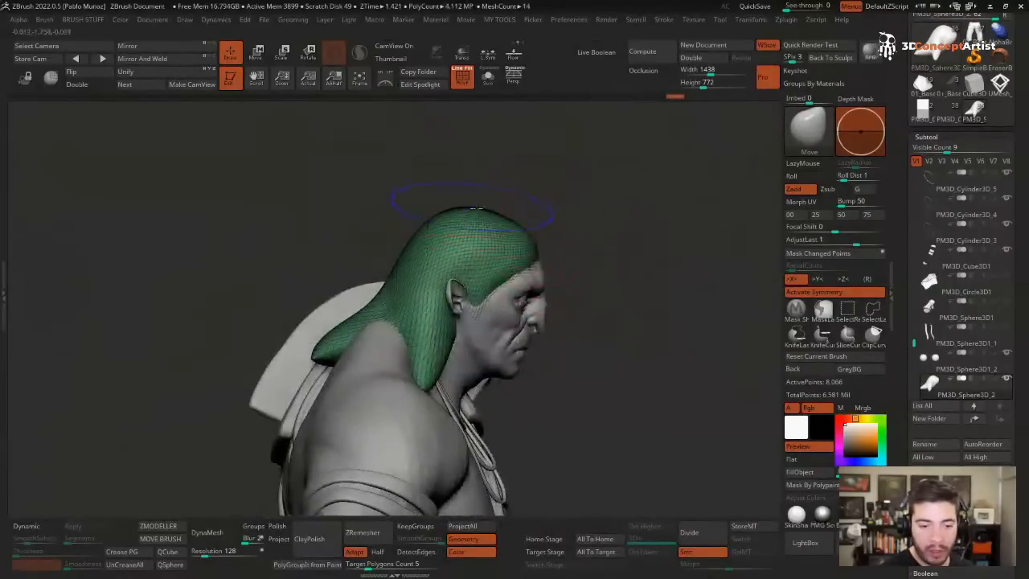
pyautogui.moveTo(310, 356); pyautogui.dragTo(361, 325)
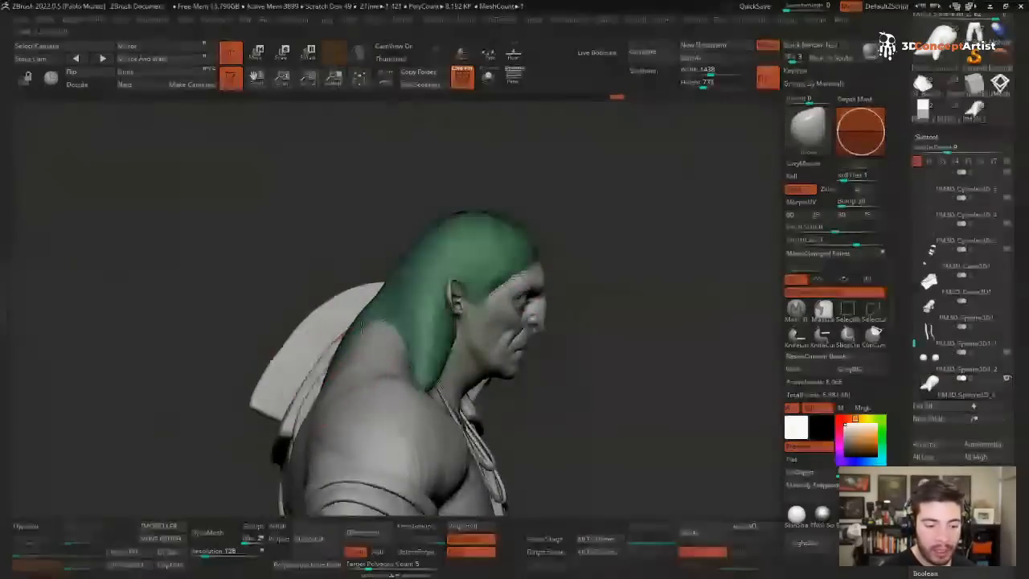
# - Adjust the lower ends of the side locks beside the neck in front view
pyautogui.hotkey('shift', 'f')
pyautogui.keyDown('shift'); pyautogui.moveTo(667, 234); pyautogui.dragTo(563, 234); pyautogui.keyUp('shift')
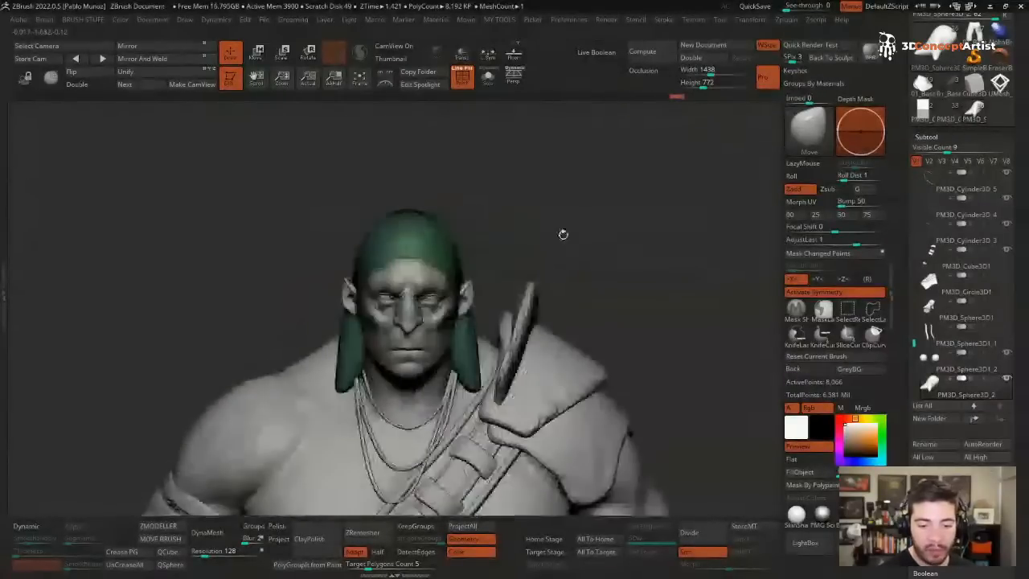
pyautogui.press('space')
pyautogui.moveTo(457, 381); pyautogui.dragTo(454, 390)
pyautogui.keyDown('alt'); pyautogui.moveTo(521, 259); pyautogui.dragTo(523, 239); pyautogui.keyUp('alt')
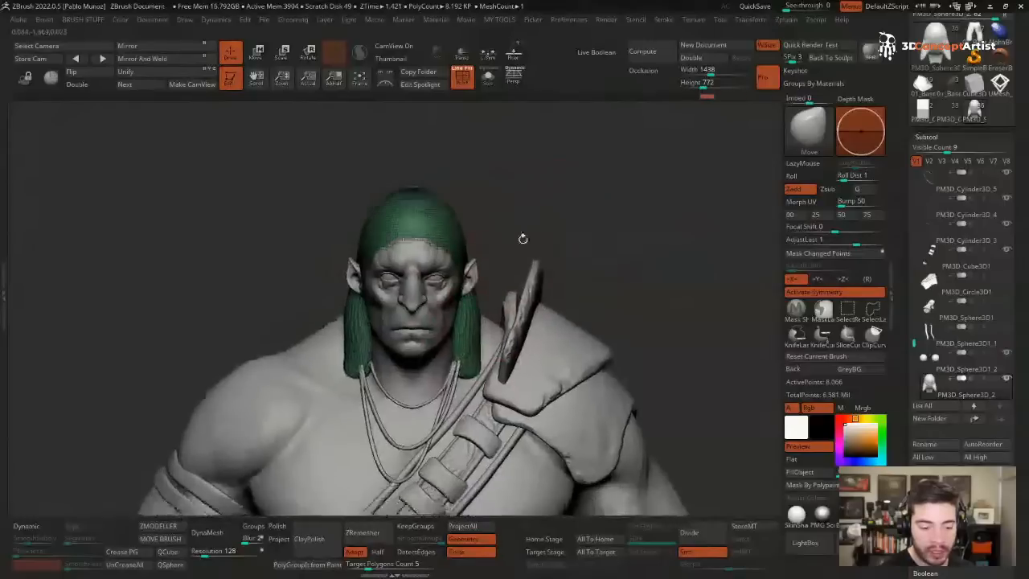
pyautogui.click(204, 549)
pyautogui.click(207, 532)
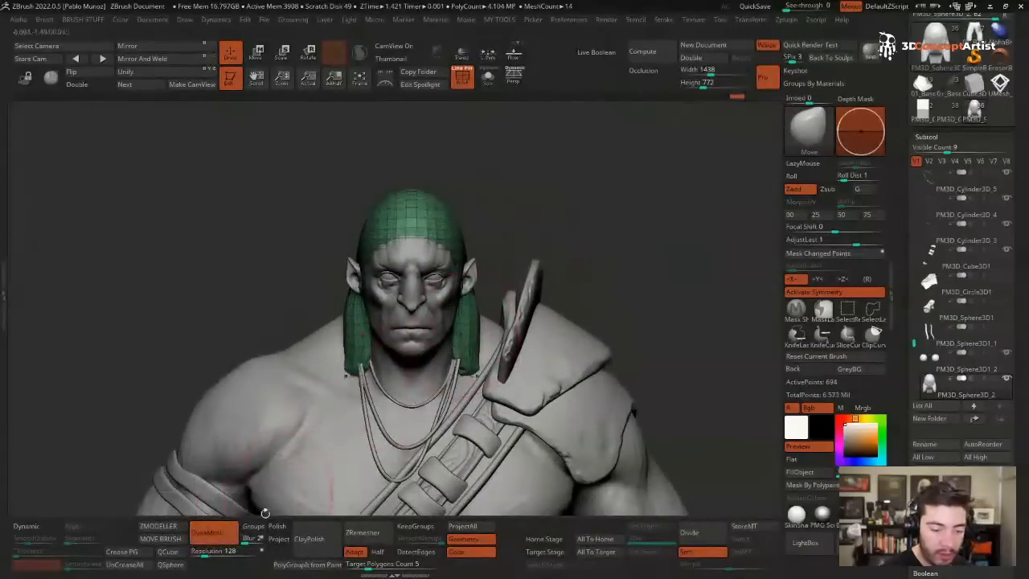
pyautogui.hotkey('ctrl', 'z')
# - Remesh the hair shape with DynaMesh at resolution 272
pyautogui.moveTo(204, 551); pyautogui.dragTo(211, 551)
pyautogui.click(215, 533)
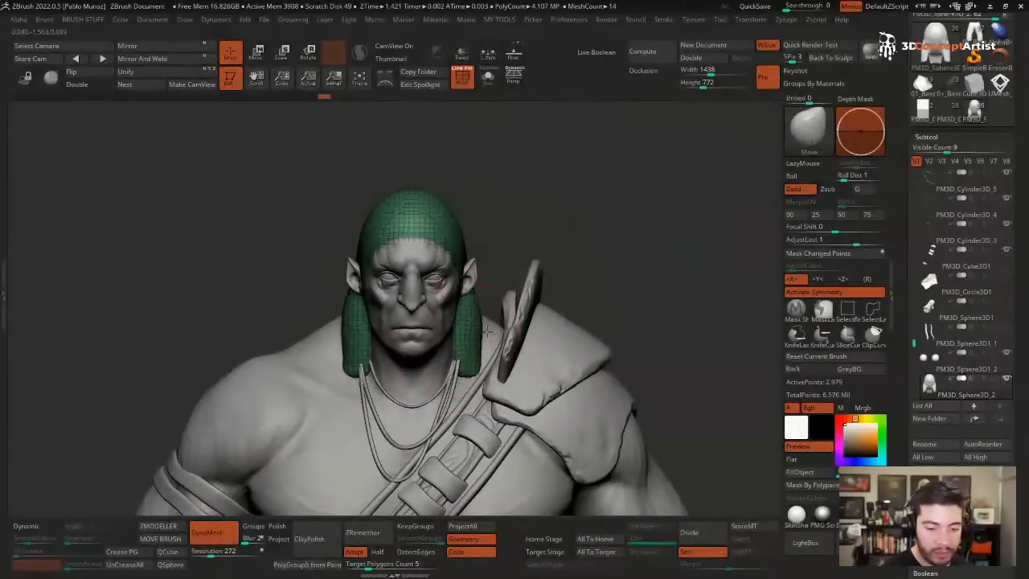
pyautogui.moveTo(543, 249); pyautogui.dragTo(533, 245)
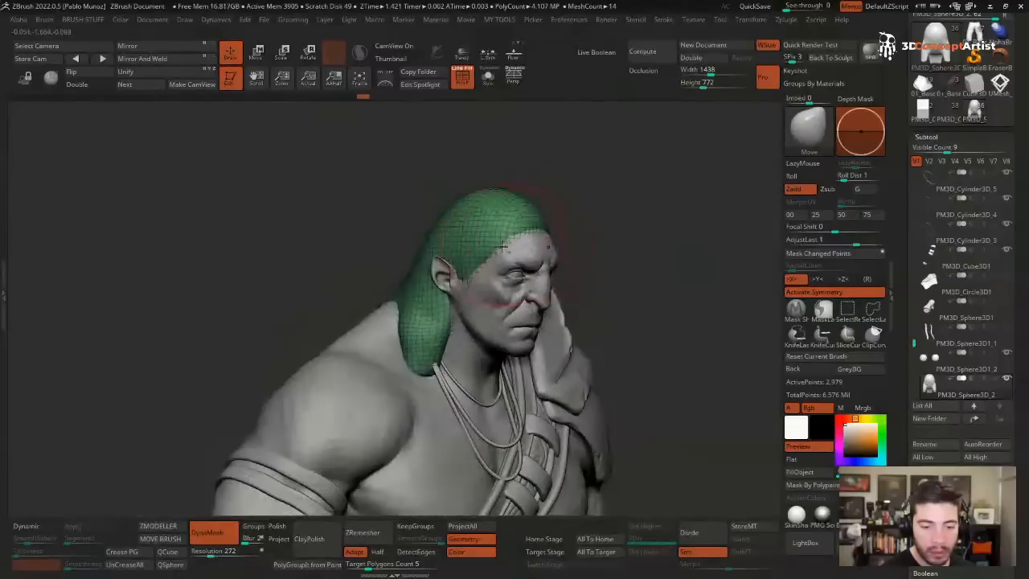
# - Resize the brush and reshape the crown and the hair above the ear from the side
pyautogui.moveTo(586, 204)
pyautogui.mouseDown(button='right')
pyautogui.moveTo(547, 279)
pyautogui.moveTo(512, 291)
pyautogui.mouseUp(button='right')
pyautogui.rightClick(513, 290)
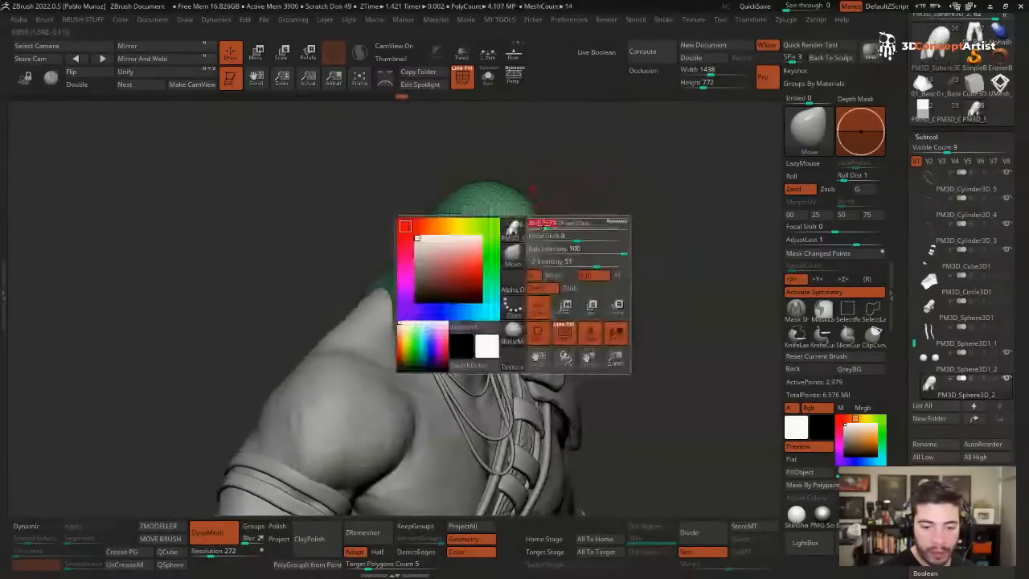
pyautogui.press('shift')
pyautogui.moveTo(494, 178); pyautogui.dragTo(551, 202)
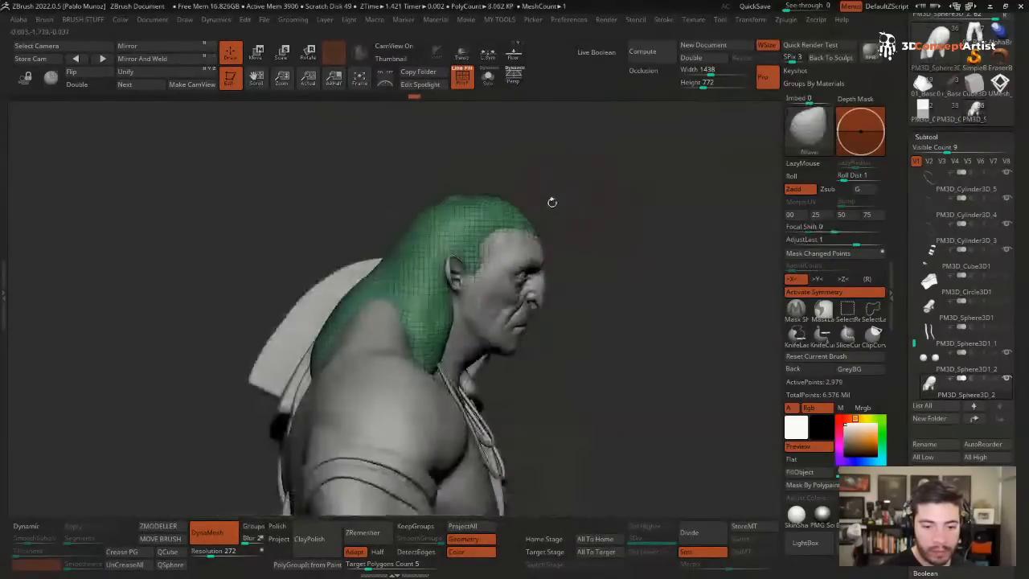
pyautogui.moveTo(454, 200); pyautogui.dragTo(447, 207)
# - Shape and smooth the back of the hair into a rounded mass over the upper back
pyautogui.moveTo(580, 208)
pyautogui.mouseDown()
pyautogui.moveTo(444, 339)
pyautogui.moveTo(463, 353)
pyautogui.moveTo(452, 392)
pyautogui.moveTo(425, 395)
pyautogui.mouseUp()
pyautogui.keyDown('shift'); pyautogui.moveTo(460, 353); pyautogui.dragTo(450, 377); pyautogui.keyUp('shift')
pyautogui.moveTo(537, 341)
pyautogui.keyDown('alt'); pyautogui.mouseDown()
pyautogui.moveTo(532, 297)
pyautogui.moveTo(555, 275)
pyautogui.mouseUp(); pyautogui.keyUp('alt')
pyautogui.press('space')
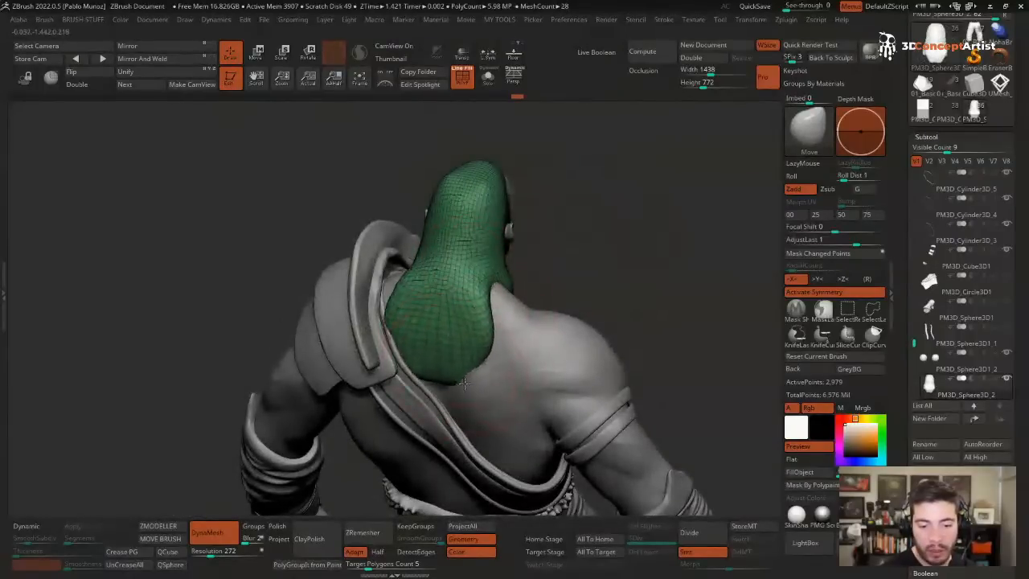
pyautogui.keyDown('shift'); pyautogui.moveTo(446, 379); pyautogui.dragTo(455, 390); pyautogui.keyUp('shift')
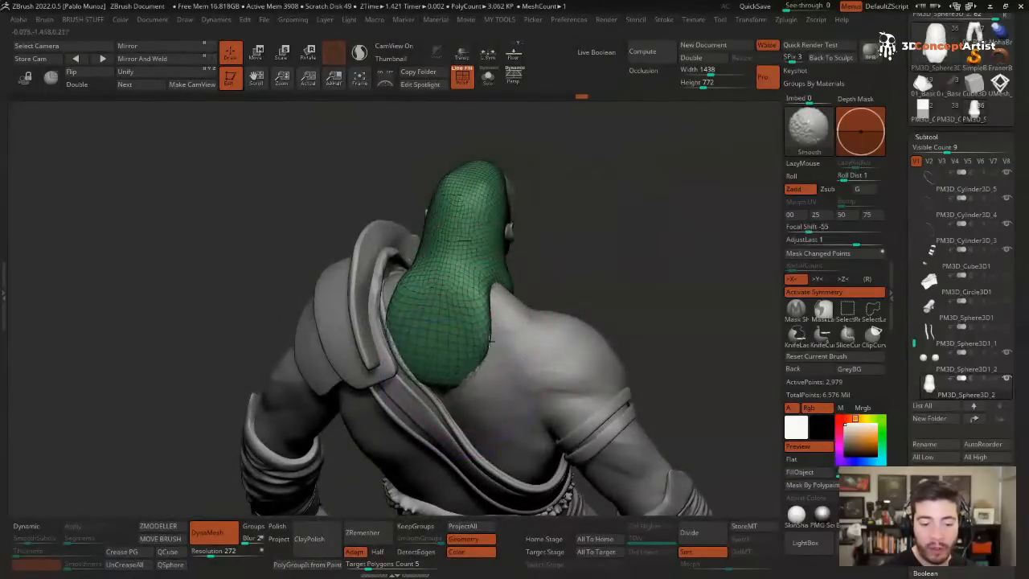
# - Reshape the side locks and the temple hairline from the front and side
pyautogui.moveTo(533, 294)
pyautogui.mouseDown()
pyautogui.moveTo(551, 268)
pyautogui.moveTo(645, 214)
pyautogui.moveTo(682, 214)
pyautogui.moveTo(637, 216)
pyautogui.mouseUp()
pyautogui.press('space')
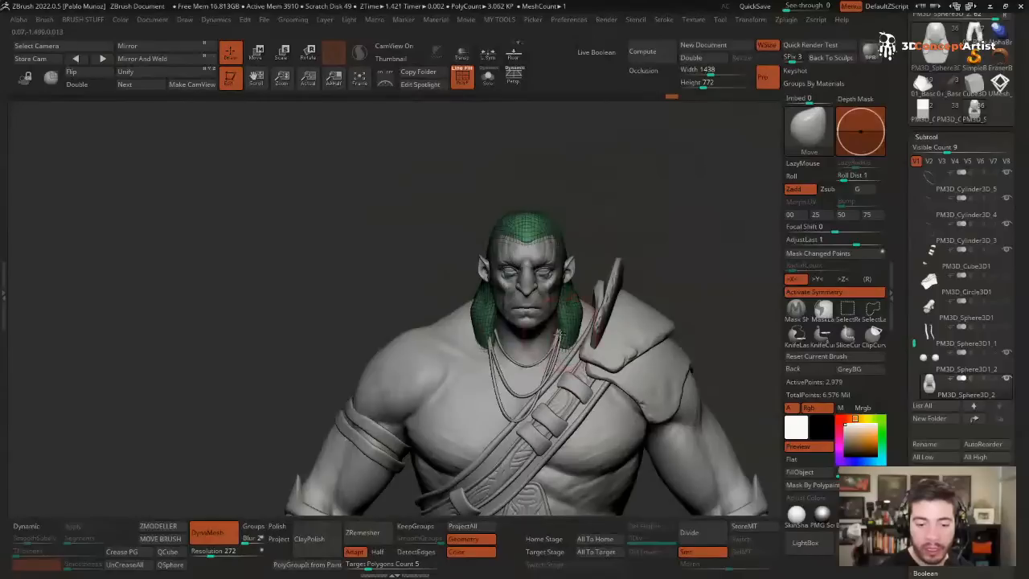
pyautogui.moveTo(572, 294)
pyautogui.mouseDown()
pyautogui.moveTo(642, 227)
pyautogui.moveTo(572, 409)
pyautogui.mouseUp()
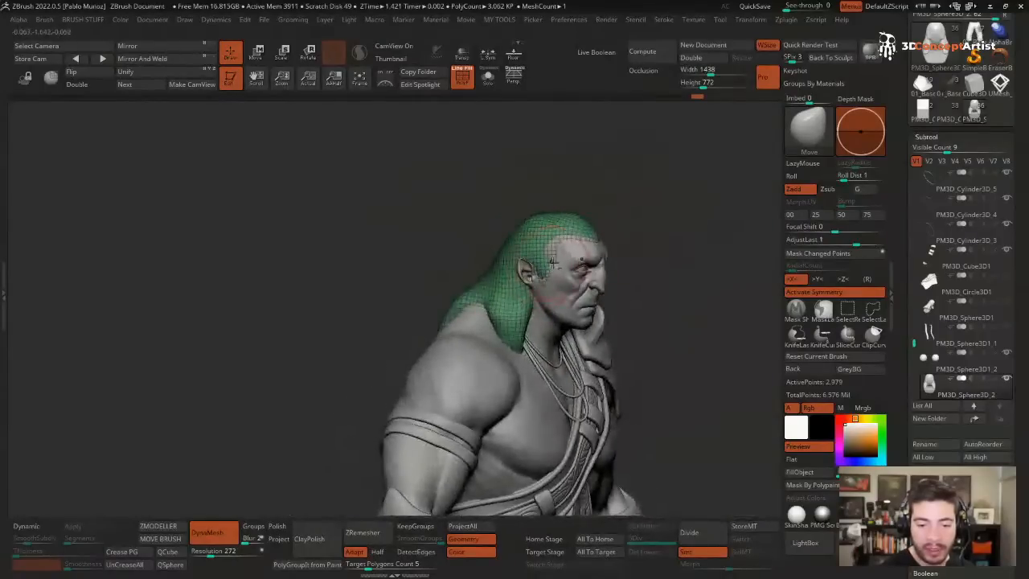
pyautogui.press('space')
pyautogui.moveTo(611, 238)
pyautogui.mouseDown()
pyautogui.moveTo(592, 227)
pyautogui.moveTo(628, 231)
pyautogui.moveTo(595, 237)
pyautogui.moveTo(616, 248)
pyautogui.mouseUp()
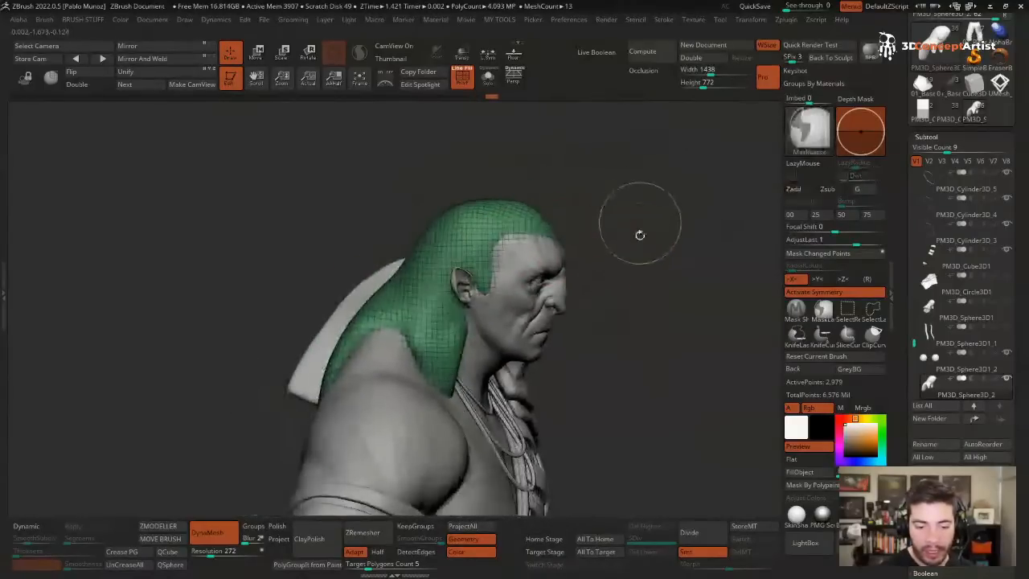
# - Remesh the hair with DynaMesh at resolution 464 and again at 816, and turn off the wireframe
pyautogui.moveTo(211, 553); pyautogui.dragTo(216, 553)
pyautogui.keyDown('ctrl'); pyautogui.moveTo(239, 444); pyautogui.dragTo(242, 452); pyautogui.keyUp('ctrl')
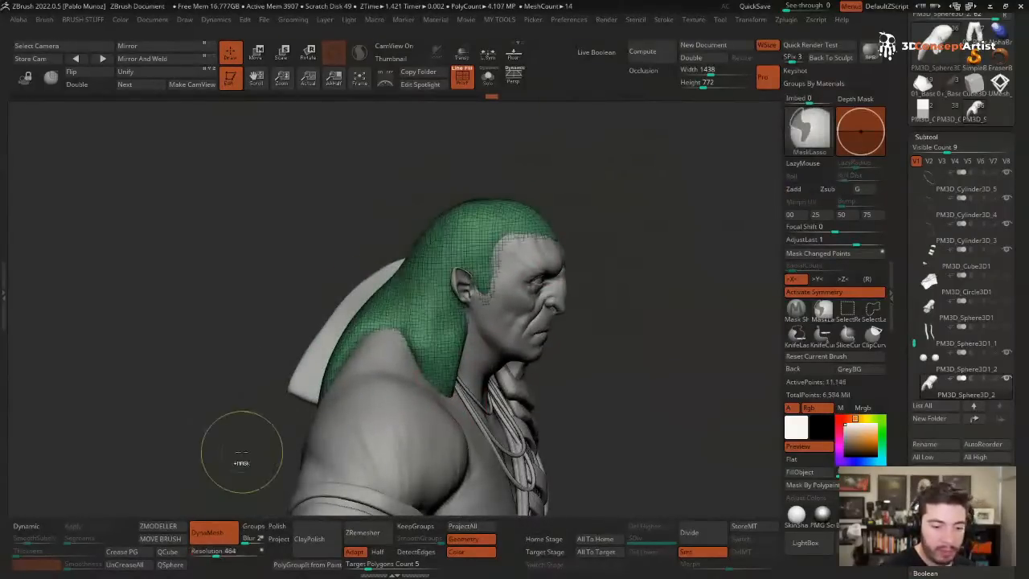
pyautogui.moveTo(215, 553); pyautogui.dragTo(228, 552)
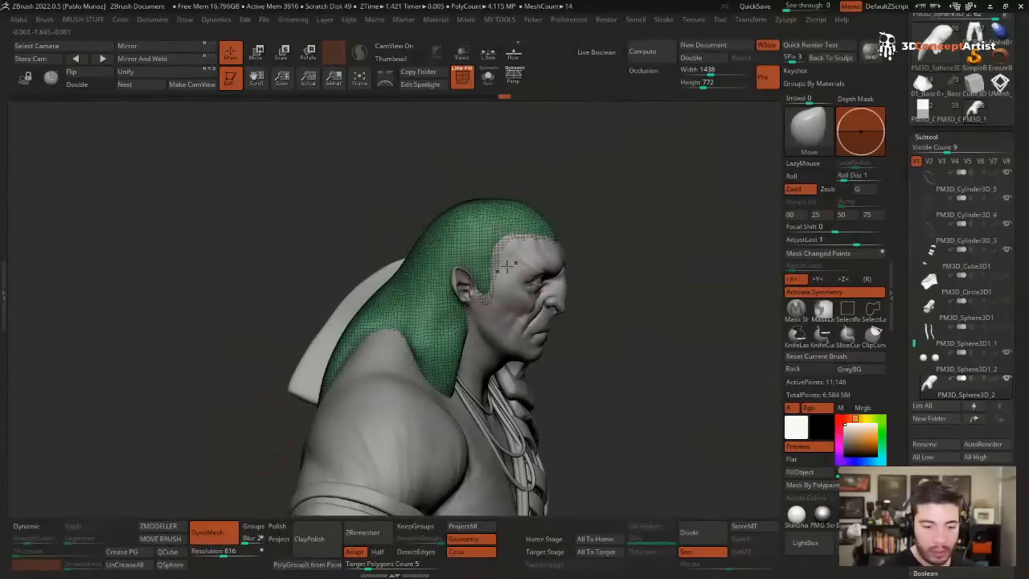
pyautogui.keyDown('ctrl'); pyautogui.moveTo(602, 232); pyautogui.dragTo(616, 255); pyautogui.keyUp('ctrl')
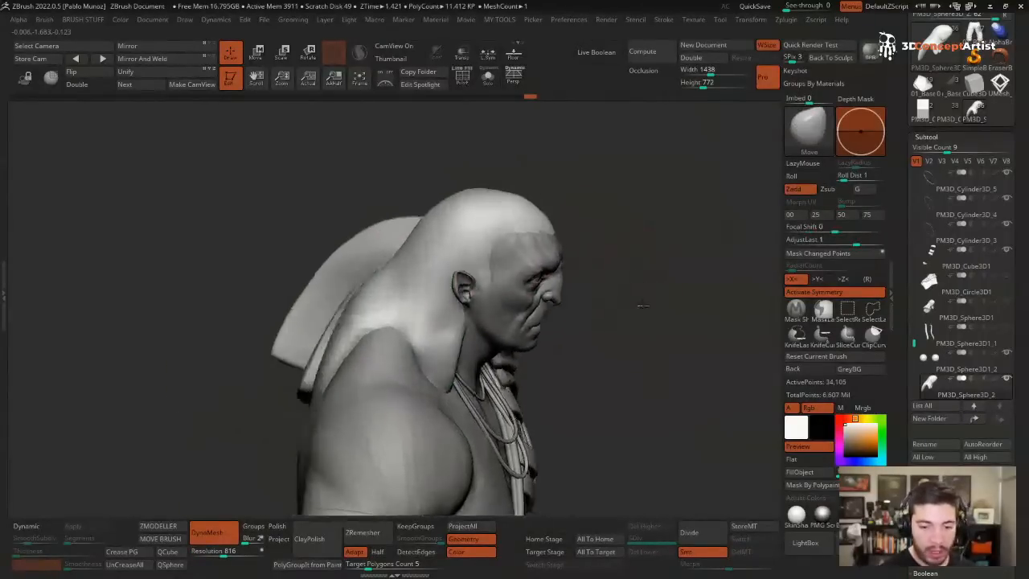
pyautogui.moveTo(643, 305); pyautogui.dragTo(641, 302)
pyautogui.moveTo(624, 251)
pyautogui.mouseDown()
pyautogui.moveTo(694, 220)
pyautogui.moveTo(689, 184)
pyautogui.moveTo(651, 234)
pyautogui.moveTo(636, 200)
pyautogui.mouseUp()
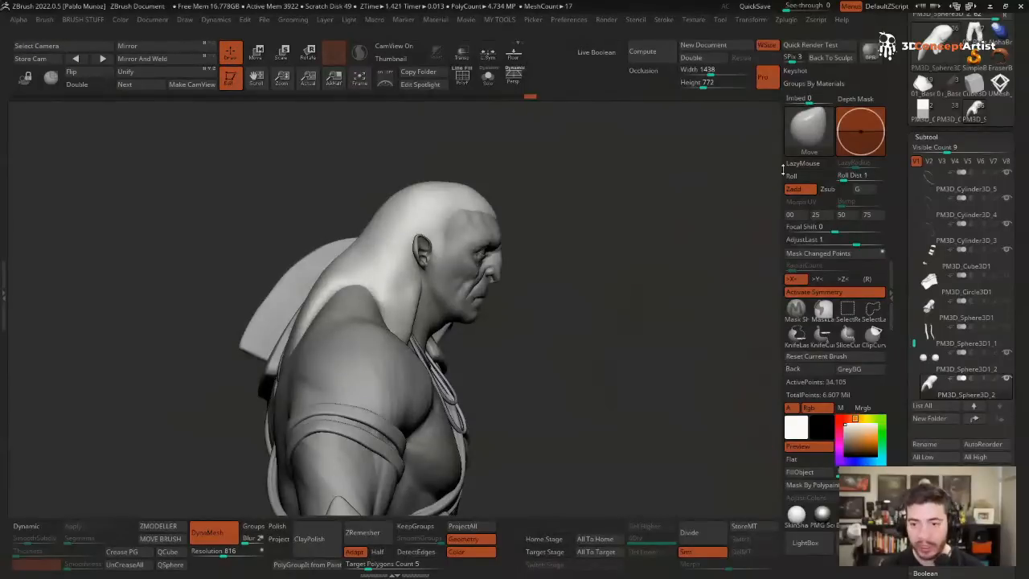
# - Open the brush library in LightBox
pyautogui.click(822, 543)
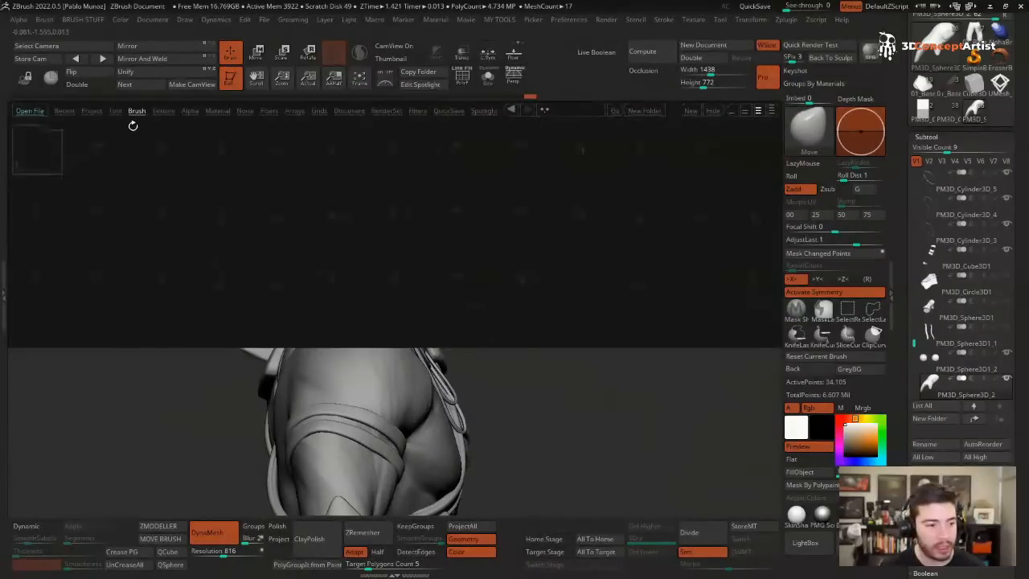
# - Load the ZBGs long hair brush from the Hair brush folder
pyautogui.doubleClick(33, 150)
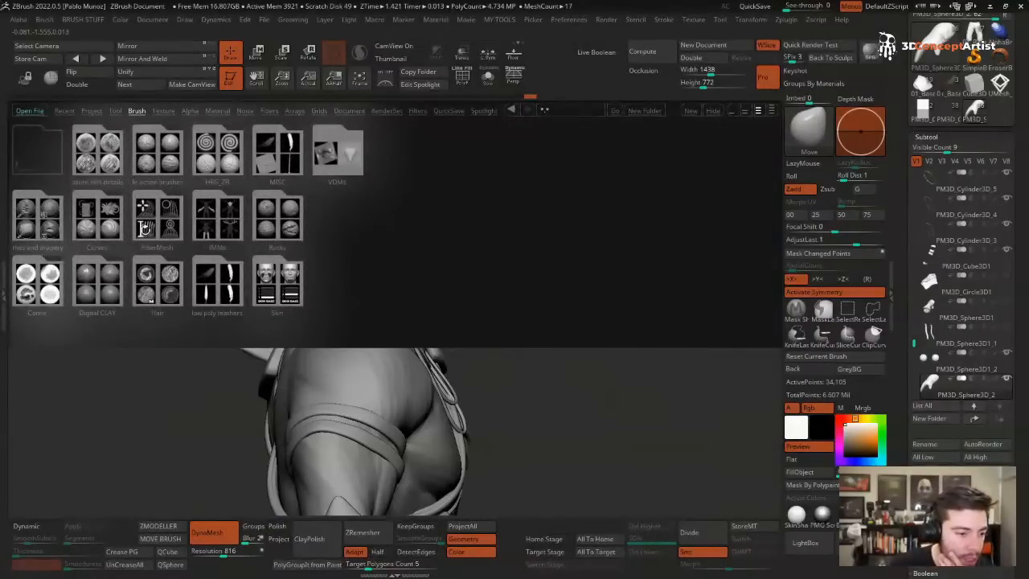
pyautogui.doubleClick(145, 281)
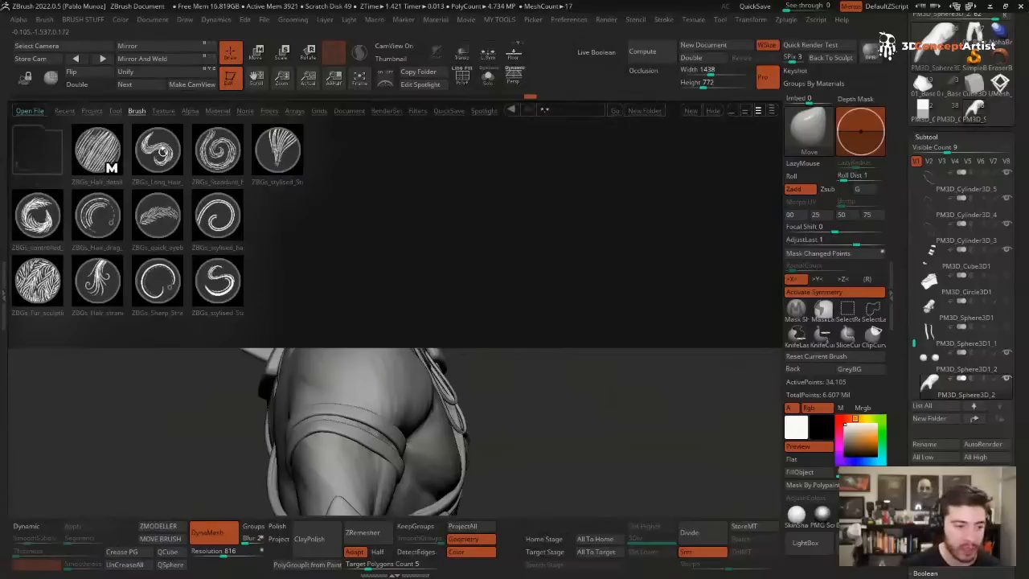
pyautogui.doubleClick(161, 153)
# - Remesh the hair subtool with DynaMesh at a resolution of 1616
pyautogui.moveTo(291, 262); pyautogui.dragTo(523, 236)
pyautogui.moveTo(430, 213); pyautogui.dragTo(331, 303)
pyautogui.hotkey('ctrl', 'z')
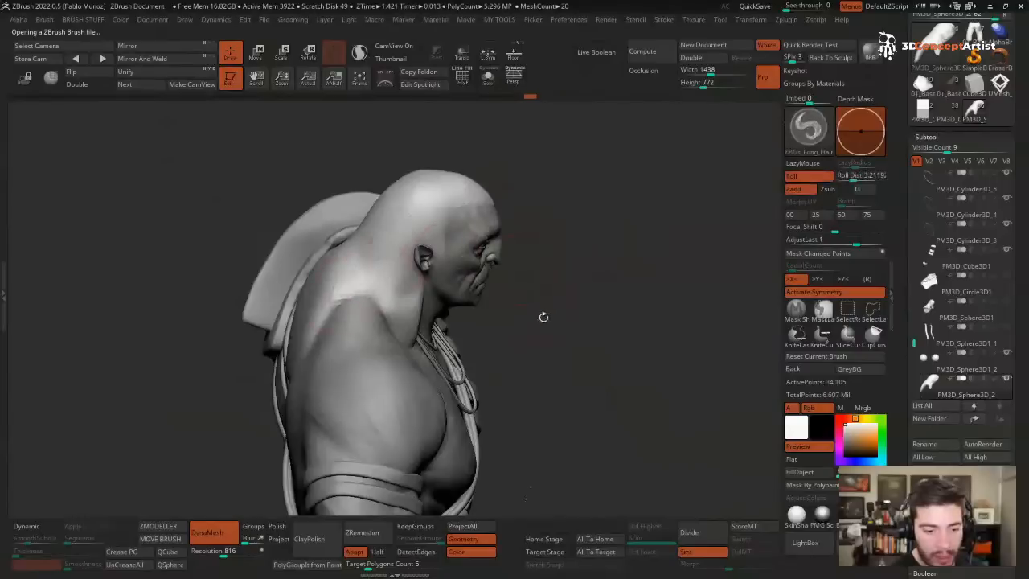
pyautogui.click(232, 552)
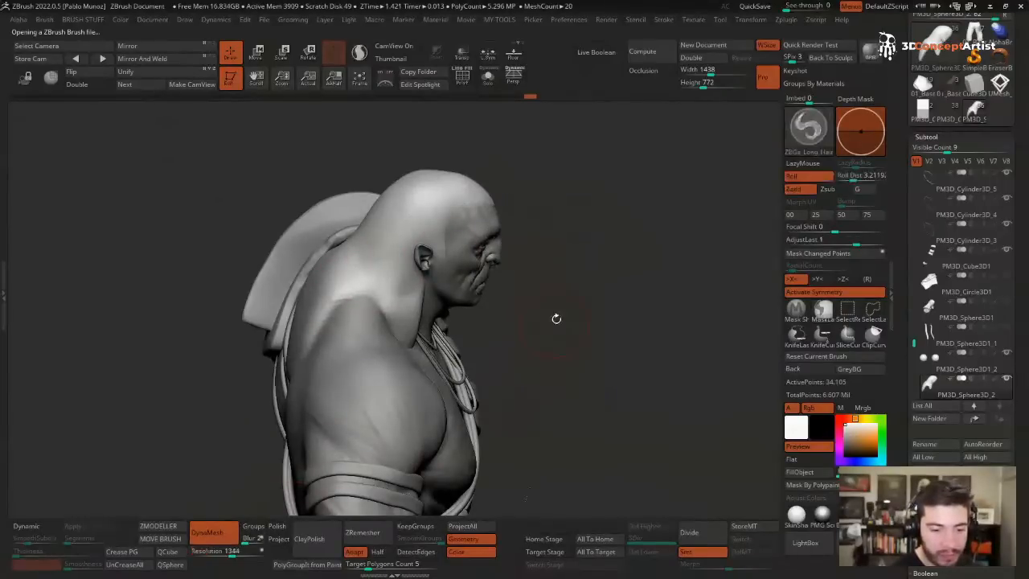
pyautogui.press('2')
pyautogui.click(236, 552)
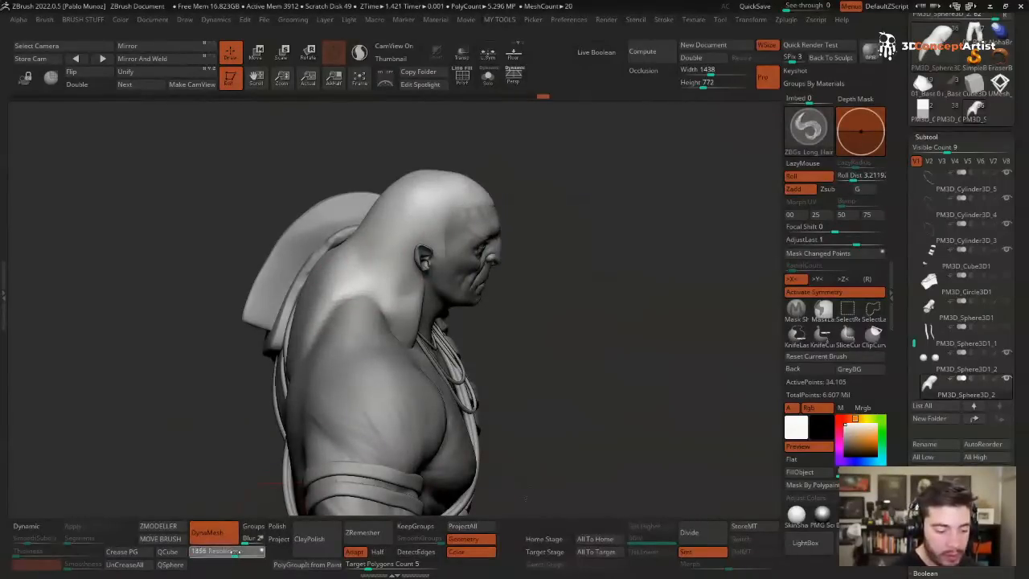
pyautogui.keyDown('ctrl'); pyautogui.moveTo(211, 402); pyautogui.dragTo(265, 458); pyautogui.keyUp('ctrl')
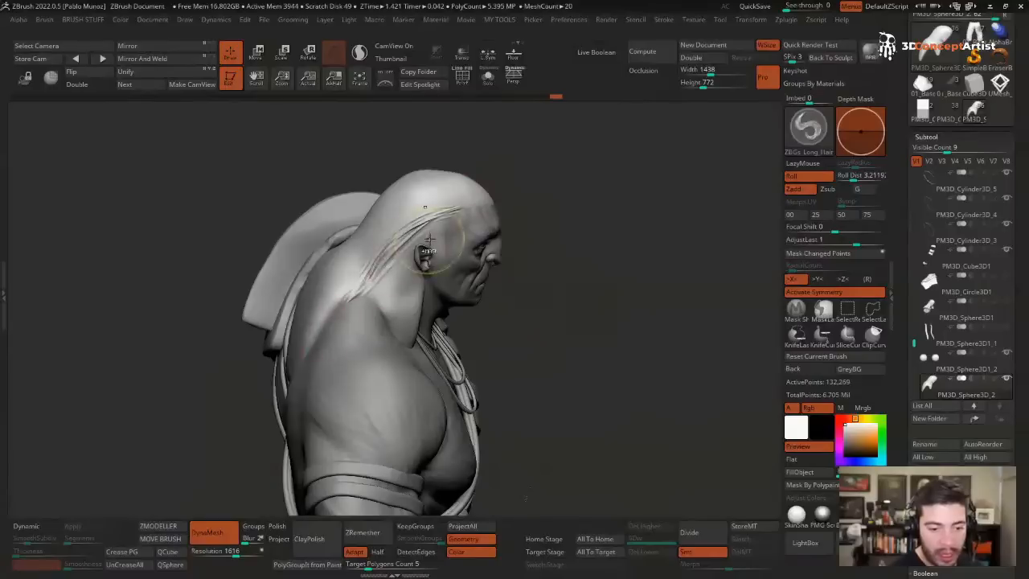
# - Sculpt long strands along the side of the hair and down its front lock, isolating the hair subtool
pyautogui.press('space')
pyautogui.moveTo(470, 208); pyautogui.dragTo(326, 296)
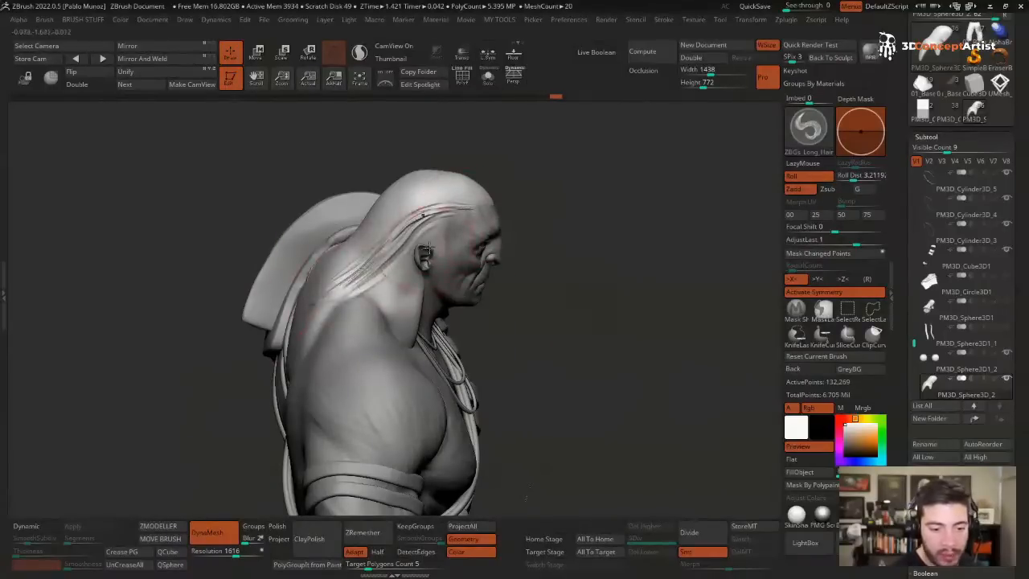
pyautogui.hotkey('ctrl', 'shift', 's')
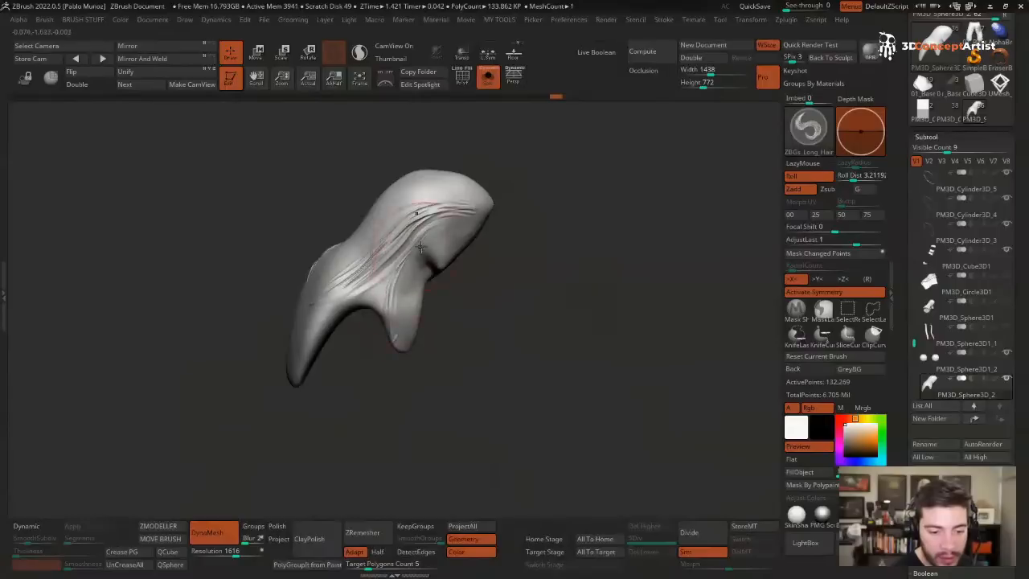
pyautogui.moveTo(420, 246); pyautogui.dragTo(402, 348)
pyautogui.moveTo(424, 269); pyautogui.dragTo(407, 321)
pyautogui.moveTo(481, 212); pyautogui.dragTo(342, 289)
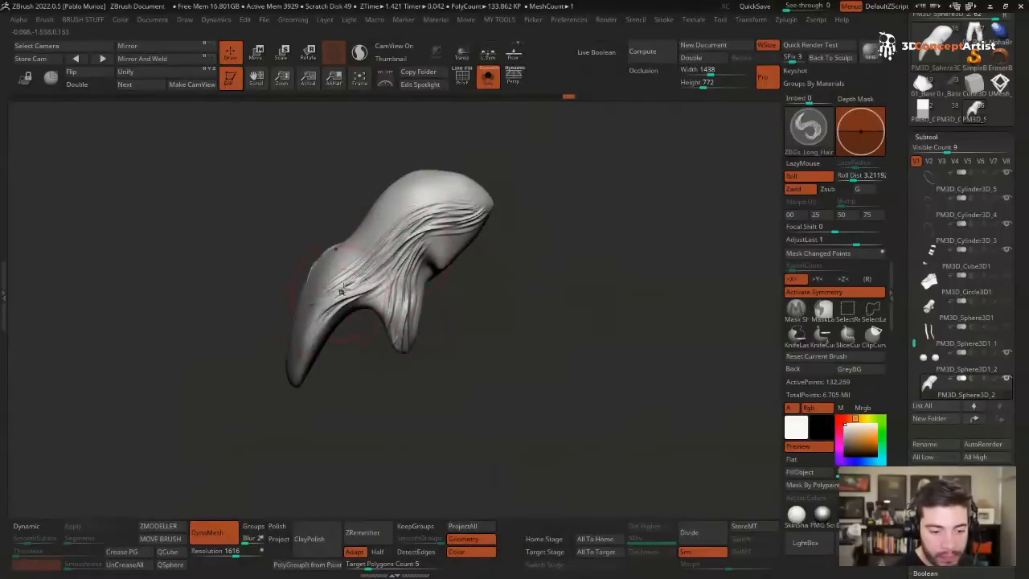
# - Sculpt flowing strands over the crown and down the back of the hair with the long hair brush
pyautogui.moveTo(514, 322); pyautogui.dragTo(275, 316)
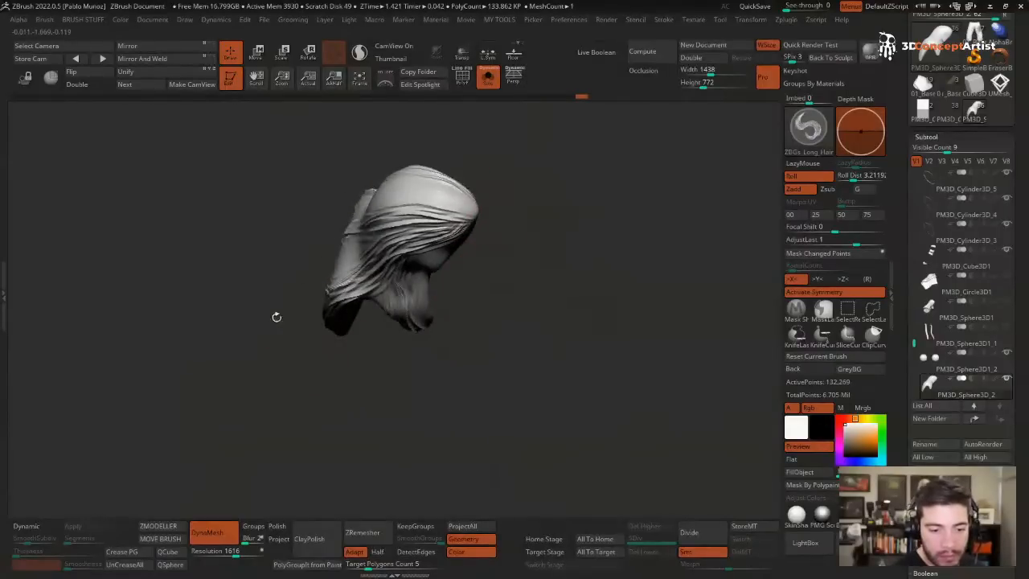
pyautogui.moveTo(448, 203); pyautogui.dragTo(378, 444)
pyautogui.moveTo(414, 310)
pyautogui.mouseDown()
pyautogui.moveTo(365, 350)
pyautogui.moveTo(368, 471)
pyautogui.mouseUp()
pyautogui.moveTo(547, 282)
pyautogui.mouseDown()
pyautogui.moveTo(603, 262)
pyautogui.moveTo(512, 272)
pyautogui.mouseUp()
pyautogui.moveTo(530, 227); pyautogui.dragTo(521, 223)
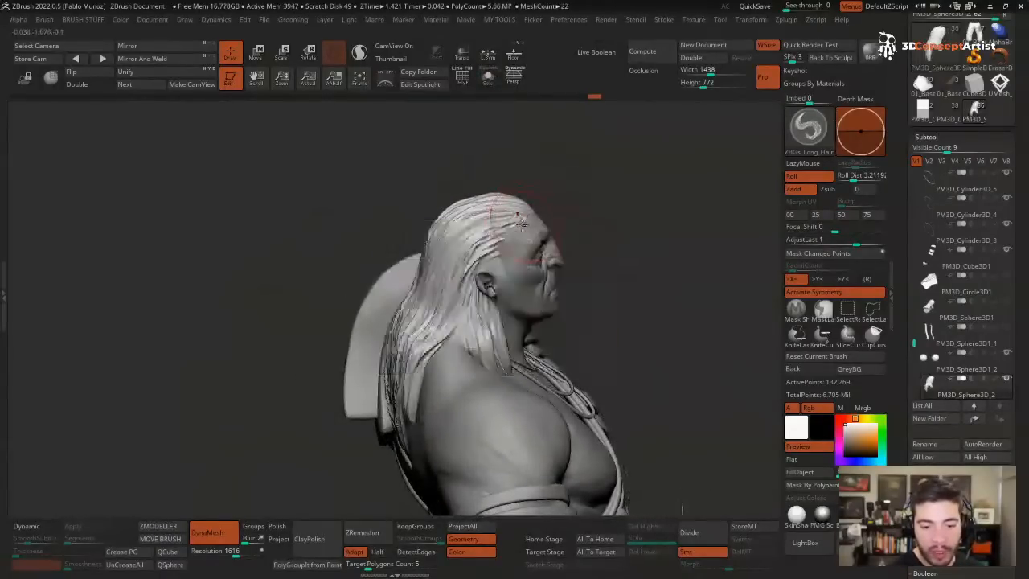
# - Sculpt strands along the front hairline and the side locks framing the face
pyautogui.moveTo(683, 222); pyautogui.dragTo(573, 213)
pyautogui.hotkey('shift', 's')
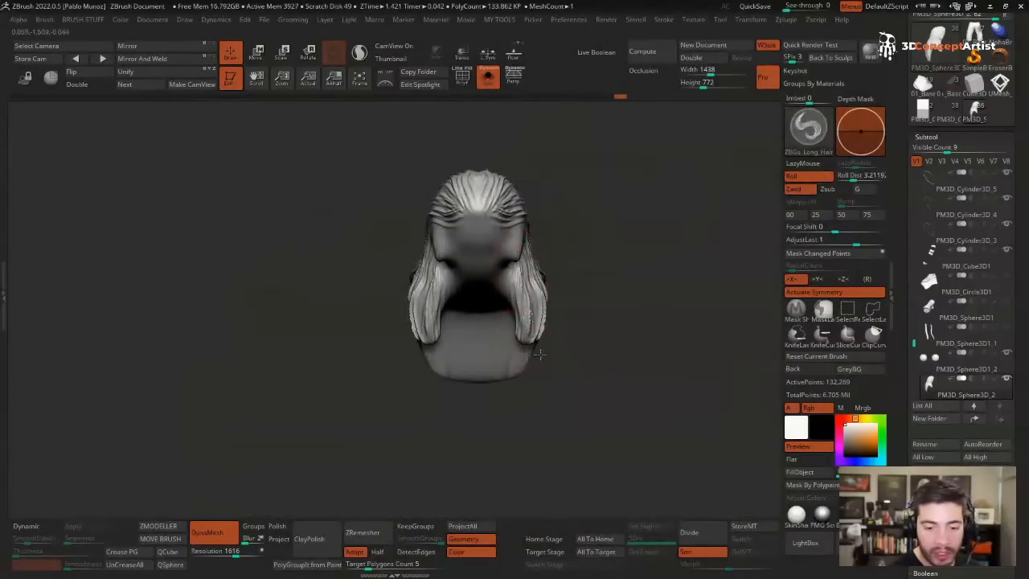
pyautogui.hotkey('shift', 's')
pyautogui.moveTo(585, 212); pyautogui.dragTo(499, 222)
pyautogui.moveTo(499, 222); pyautogui.dragTo(583, 219)
# - Fill the hair with a dark grey colour and display the painted colours on the whole character
pyautogui.click(844, 434)
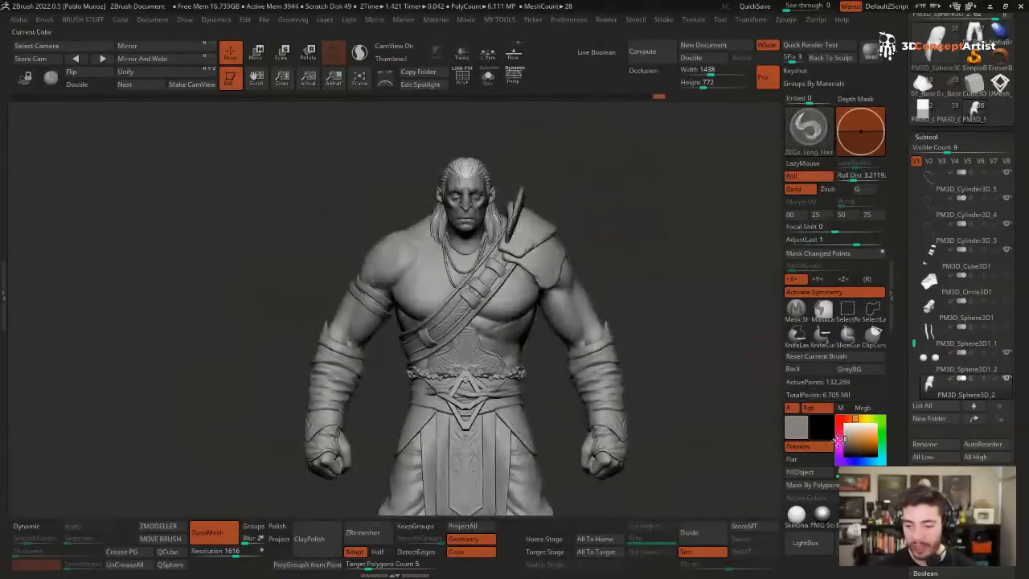
pyautogui.click(838, 444)
pyautogui.click(840, 420)
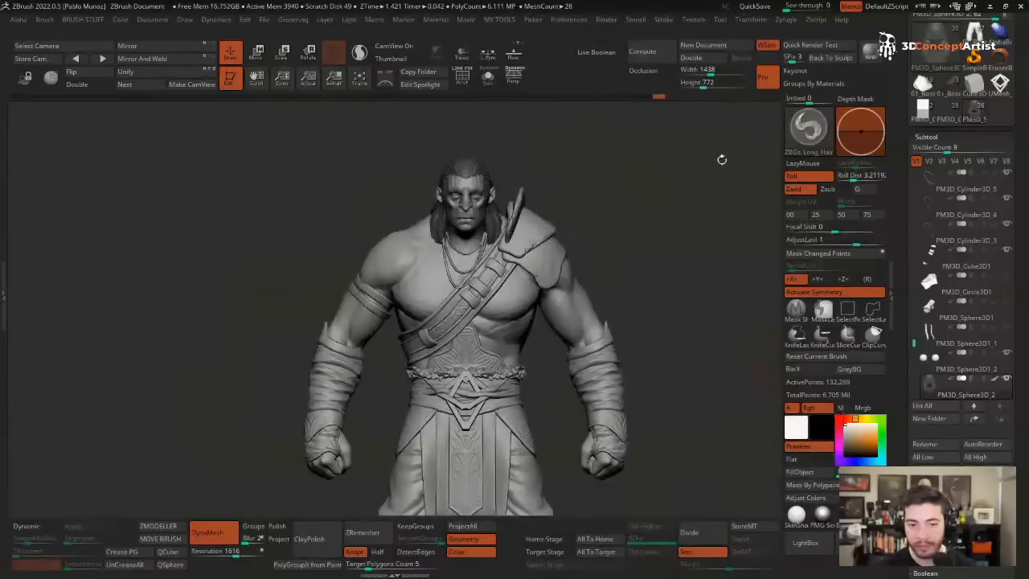
pyautogui.moveTo(722, 159); pyautogui.dragTo(566, 187)
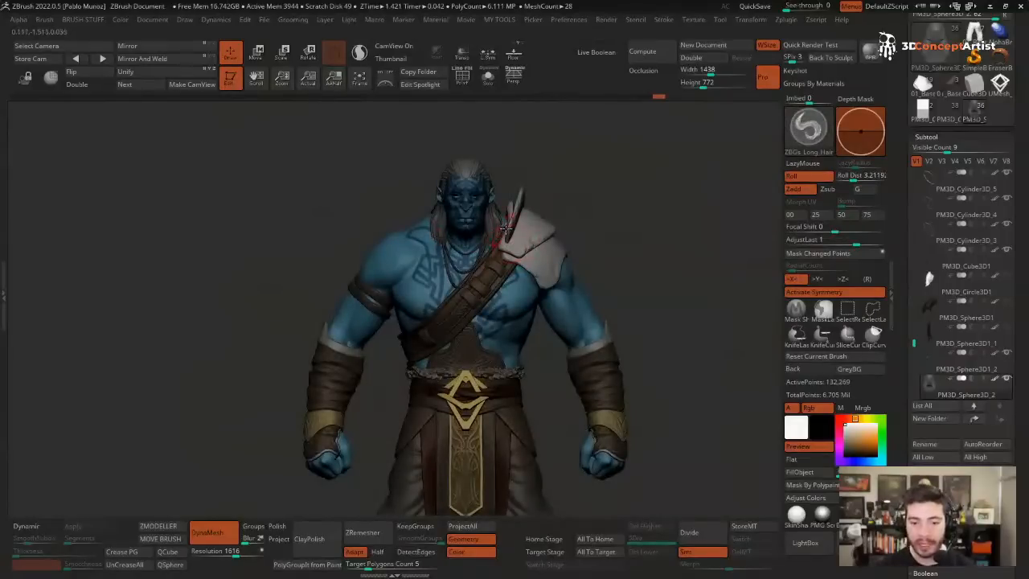
# - Examine the painted outfit around the belt and forearms, isolate the belt pieces, and check the full figure
pyautogui.keyDown('alt'); pyautogui.moveTo(545, 252); pyautogui.dragTo(524, 231, button='right'); pyautogui.keyUp('alt')
pyautogui.moveTo(620, 350); pyautogui.dragTo(659, 345)
pyautogui.keyDown('ctrl'); pyautogui.moveTo(595, 362); pyautogui.dragTo(636, 303, button='right'); pyautogui.keyUp('ctrl')
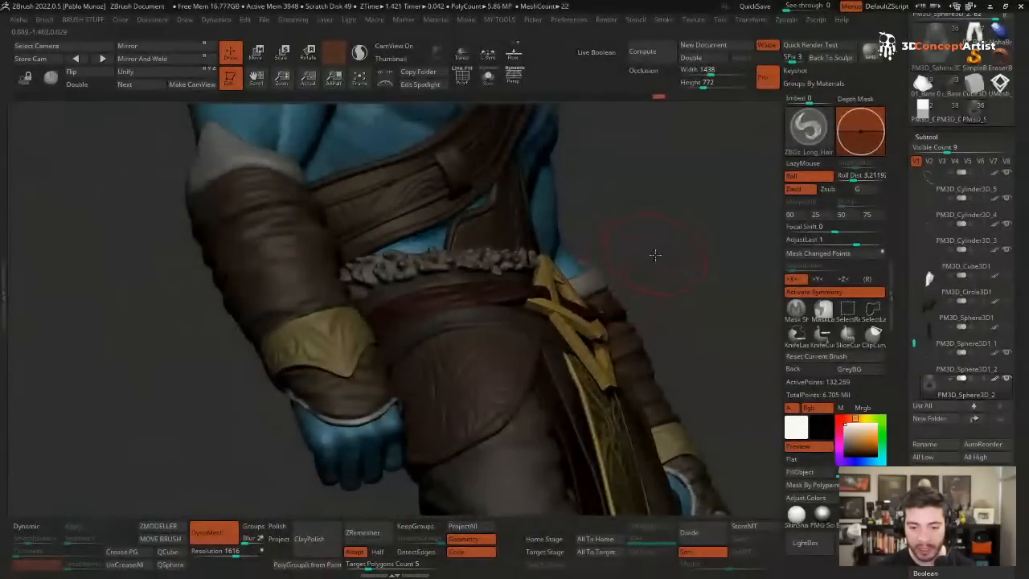
pyautogui.hotkey('shift', 'r')
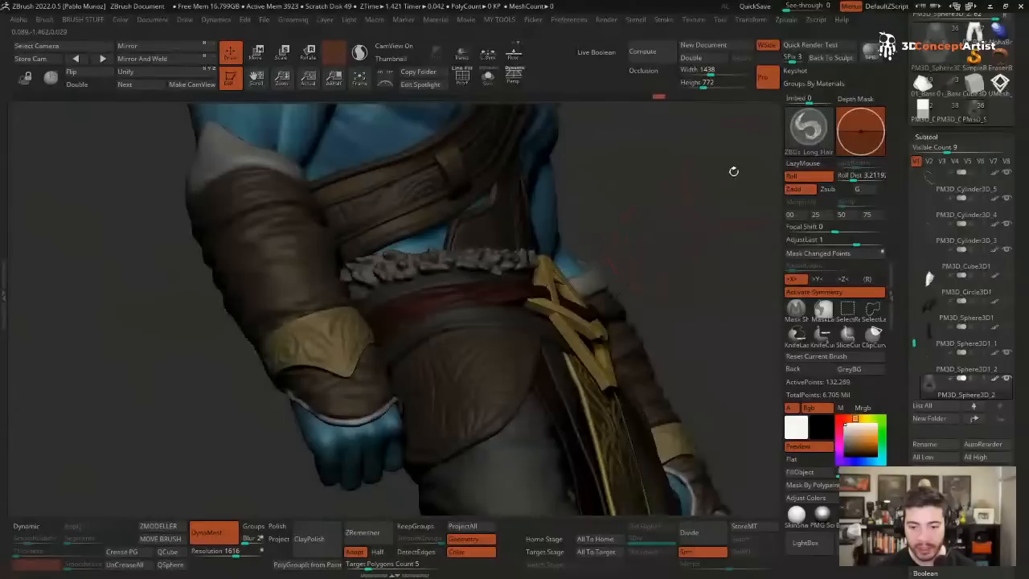
pyautogui.keyDown('alt'); pyautogui.click(500, 303); pyautogui.keyUp('alt')
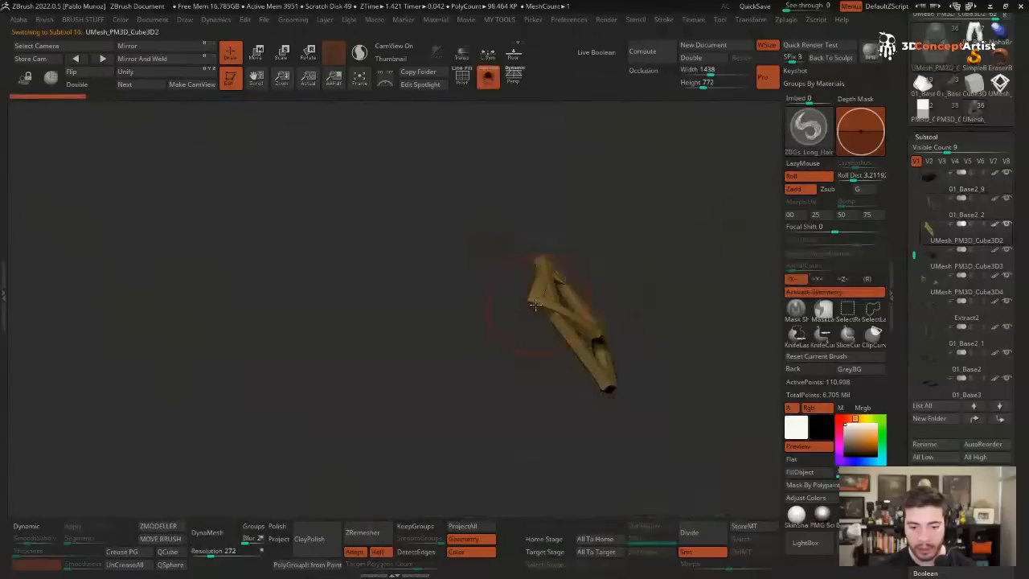
pyautogui.press('ctrl')
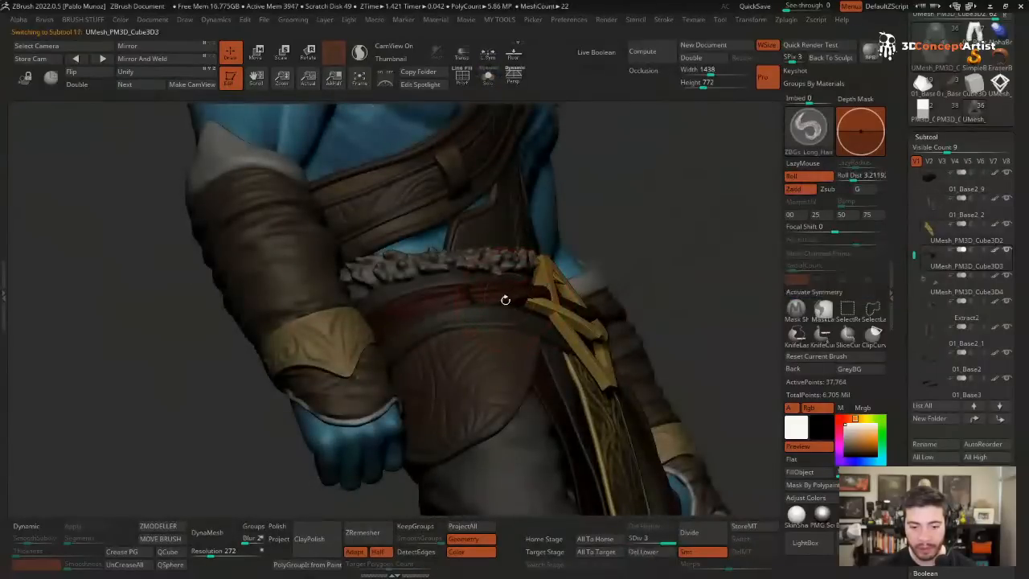
pyautogui.keyDown('alt'); pyautogui.click(506, 296); pyautogui.keyUp('alt')
pyautogui.keyDown('ctrl'); pyautogui.moveTo(572, 349); pyautogui.dragTo(517, 195, button='right'); pyautogui.keyUp('ctrl')
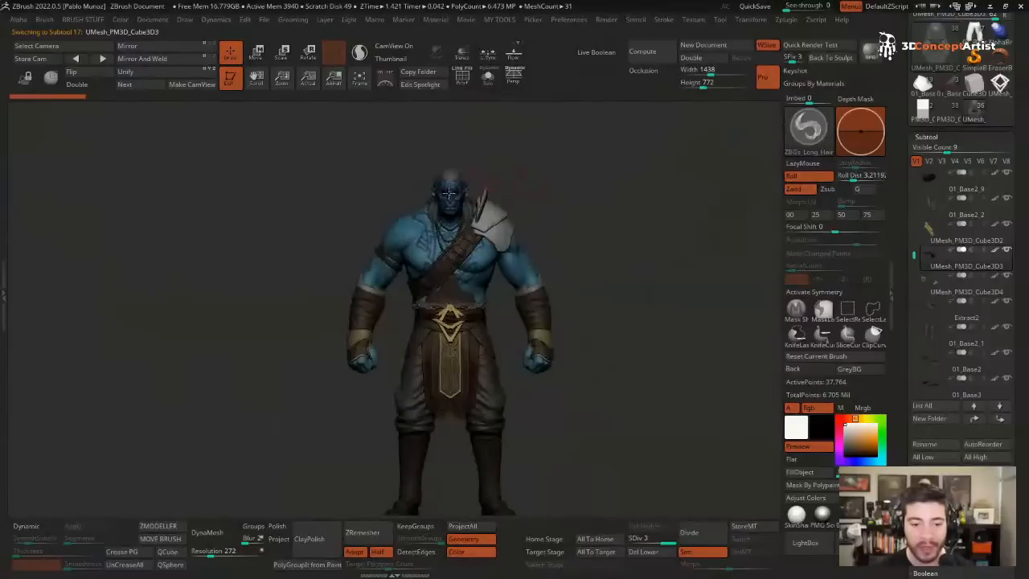
pyautogui.keyDown('ctrl'); pyautogui.moveTo(449, 193); pyautogui.dragTo(456, 222, button='right'); pyautogui.keyUp('ctrl')
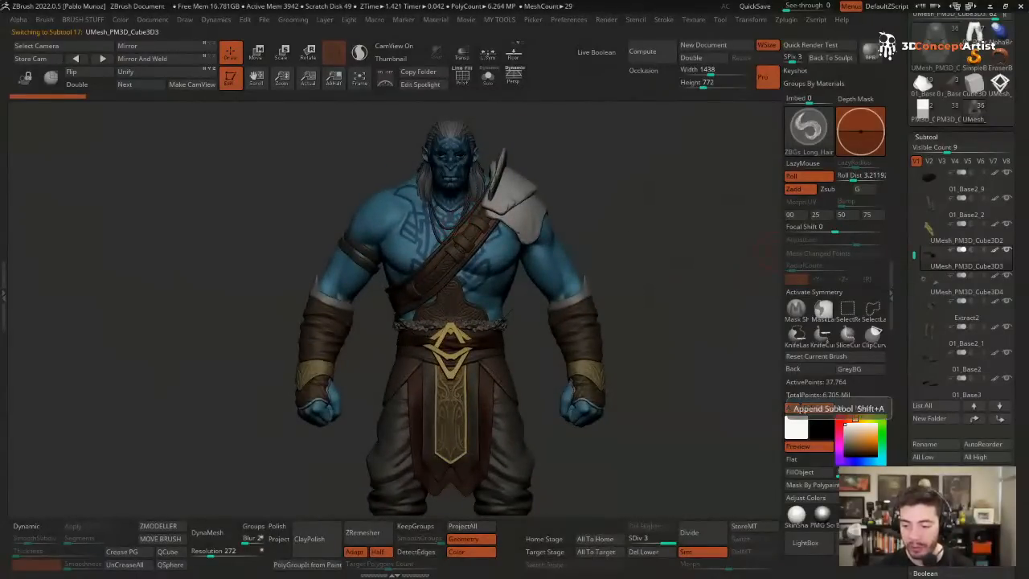
# - Append a Sphere3D subtool to the character and make it the active subtool
pyautogui.click(800, 410)
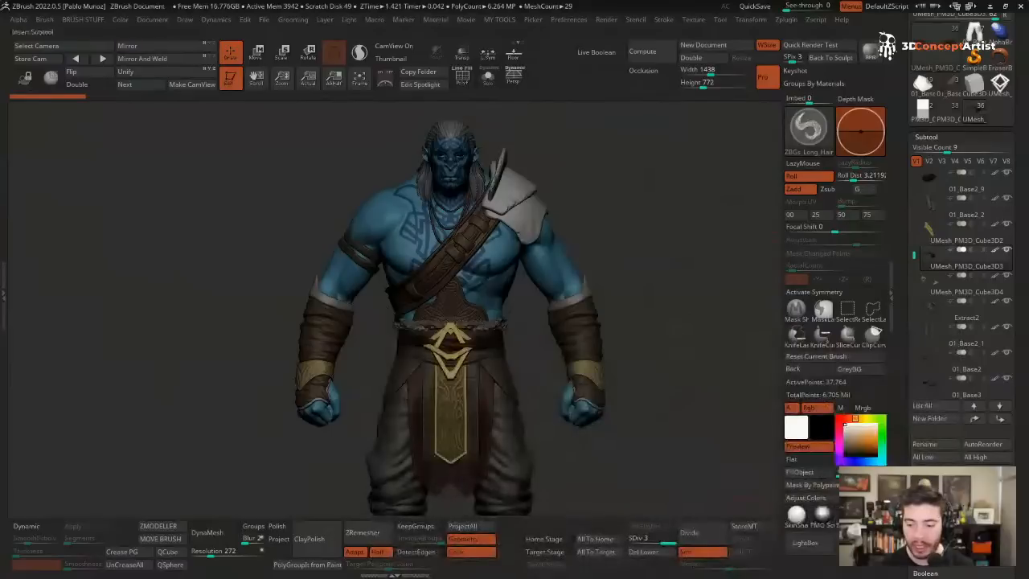
pyautogui.click(799, 409)
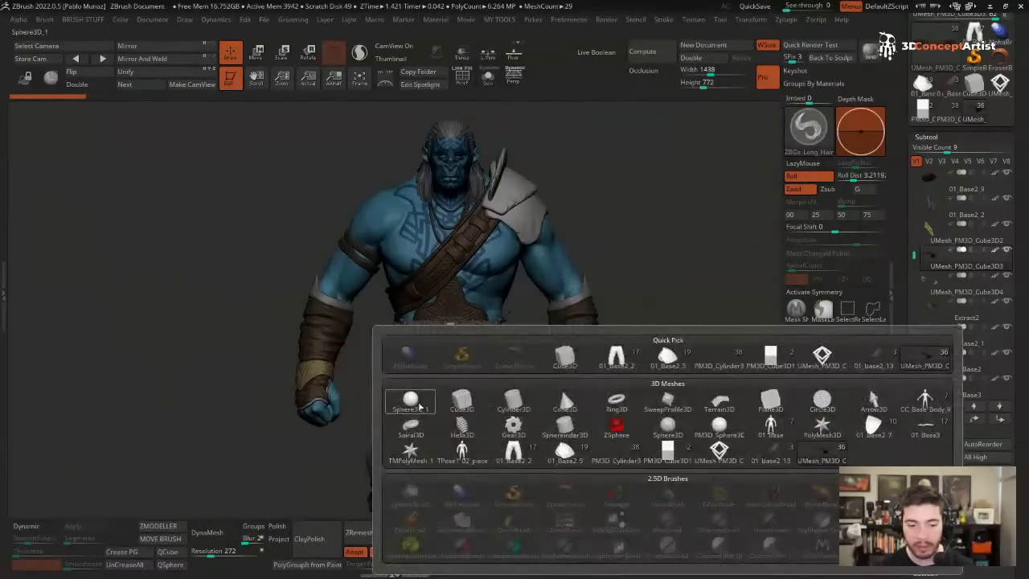
pyautogui.click(419, 403)
pyautogui.keyDown('ctrl'); pyautogui.moveTo(479, 334); pyautogui.dragTo(579, 307, button='right'); pyautogui.keyUp('ctrl')
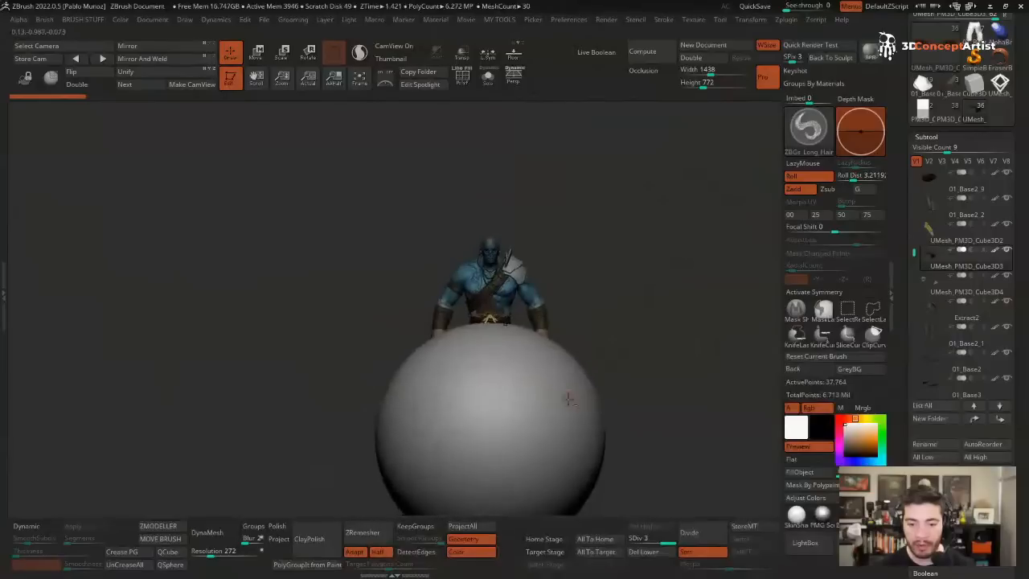
pyautogui.keyDown('alt'); pyautogui.click(568, 399); pyautogui.keyUp('alt')
# - Scale the new sphere down to smaller than the head and move it up to head height
pyautogui.hotkey('shift', 's')
pyautogui.press('w')
pyautogui.hotkey('shift', 's')
pyautogui.keyDown('ctrl'); pyautogui.moveTo(501, 405); pyautogui.dragTo(430, 489, button='right'); pyautogui.keyUp('ctrl')
pyautogui.moveTo(449, 478); pyautogui.dragTo(429, 289)
pyautogui.keyDown('shift'); pyautogui.moveTo(450, 277); pyautogui.dragTo(626, 197, button='right'); pyautogui.keyUp('shift')
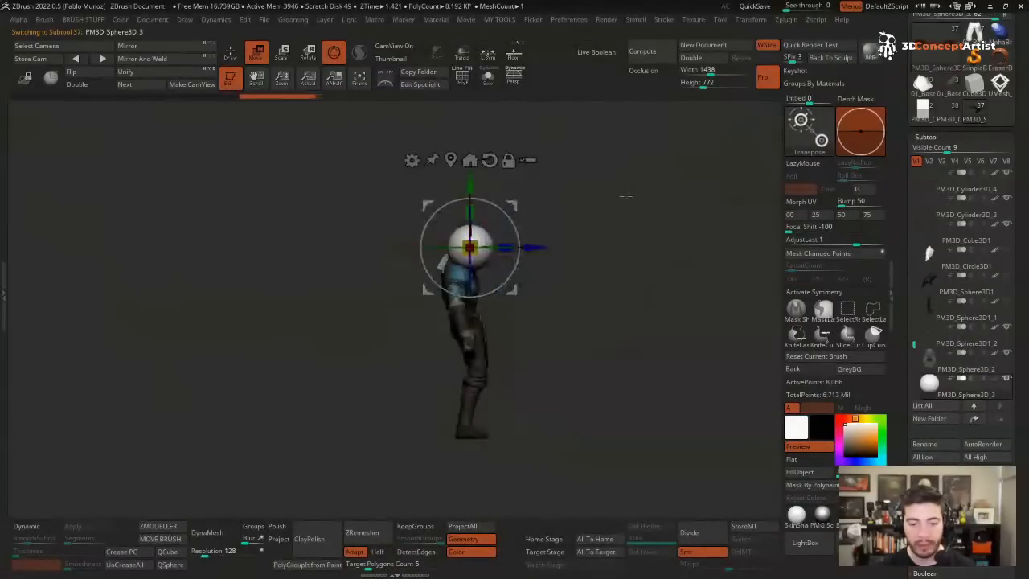
pyautogui.keyDown('ctrl'); pyautogui.moveTo(490, 321); pyautogui.dragTo(486, 225, button='right'); pyautogui.keyUp('ctrl')
pyautogui.moveTo(486, 226); pyautogui.dragTo(480, 231)
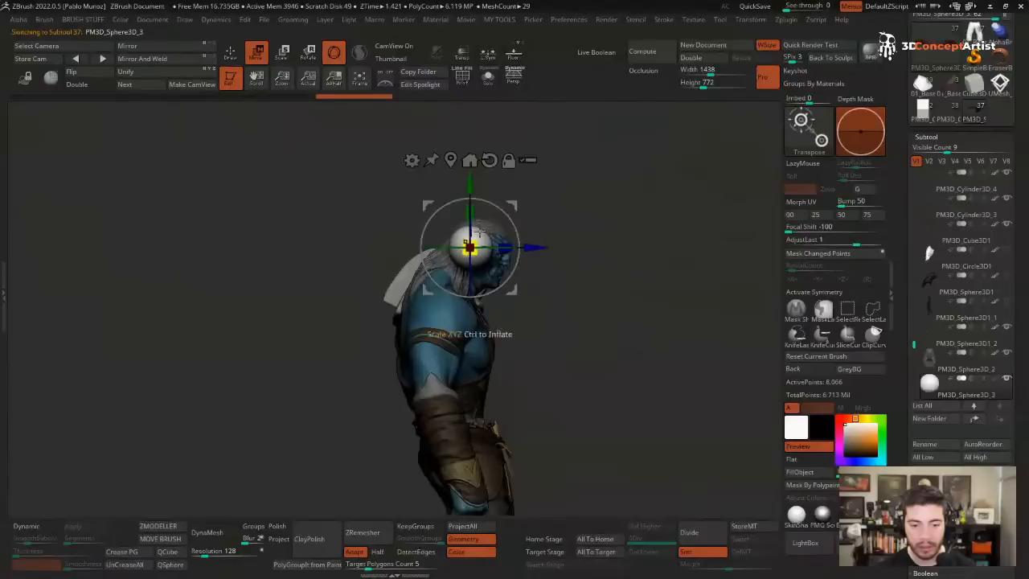
# - Move the small sphere into the empty space beside the character's head, above the bare shoulder
pyautogui.moveTo(514, 206); pyautogui.dragTo(611, 241, button='right')
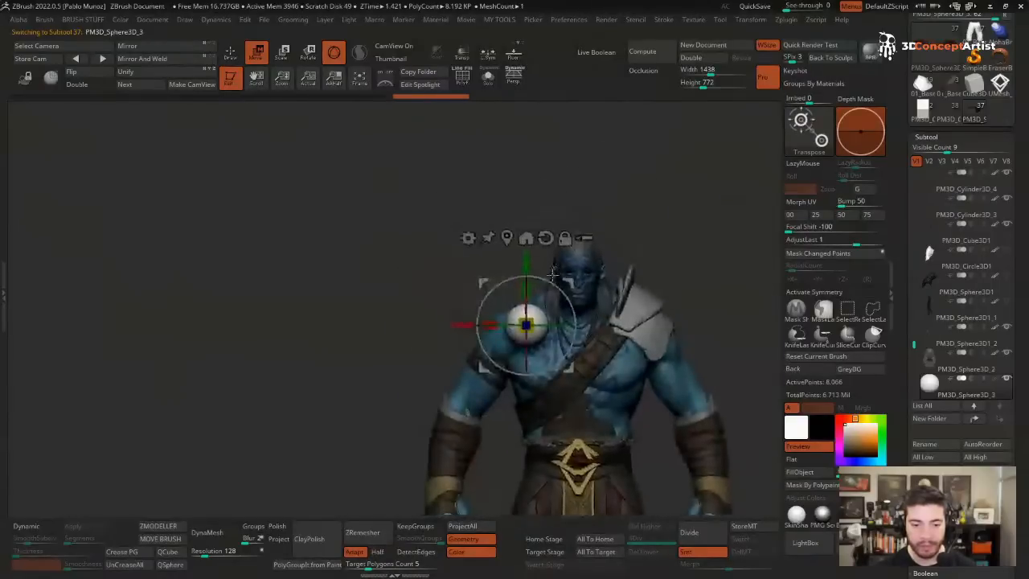
pyautogui.keyDown('ctrl'); pyautogui.moveTo(534, 338); pyautogui.dragTo(532, 294, button='right'); pyautogui.keyUp('ctrl')
pyautogui.moveTo(532, 293); pyautogui.dragTo(392, 239)
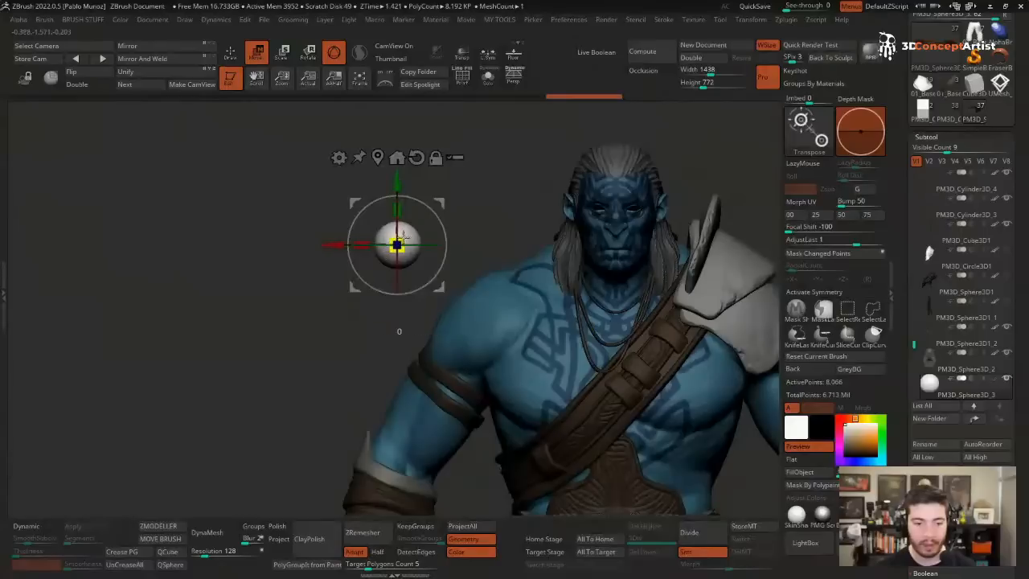
pyautogui.press('q')
pyautogui.moveTo(397, 239)
pyautogui.mouseDown(button='right')
pyautogui.moveTo(515, 238)
pyautogui.moveTo(473, 252)
pyautogui.mouseUp(button='right')
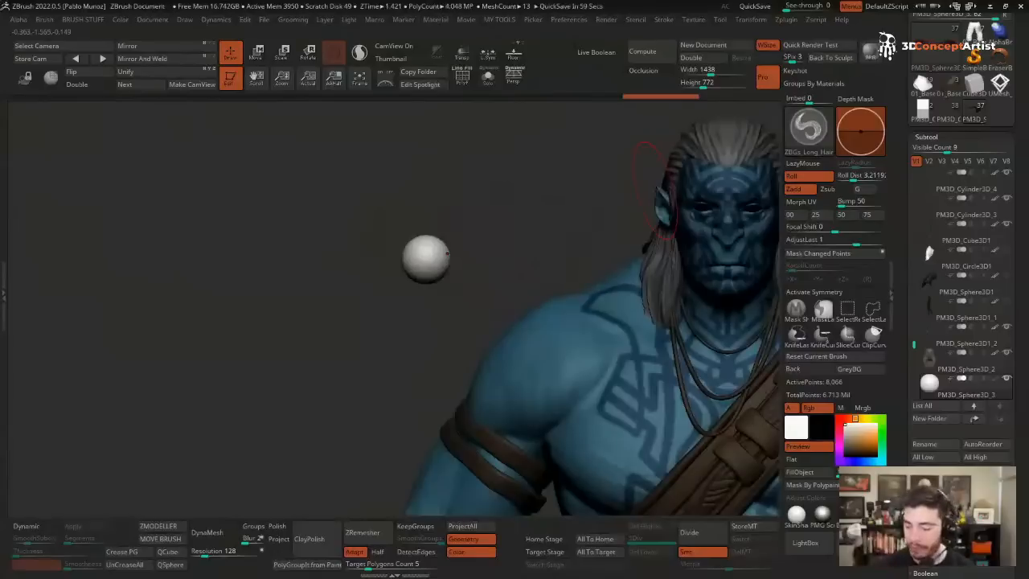
# - Stretch the sphere horizontally and reduce its height to form a slim, pointed ellipsoid
pyautogui.keyDown('alt'); pyautogui.moveTo(458, 217); pyautogui.dragTo(462, 265, button='right'); pyautogui.keyUp('alt')
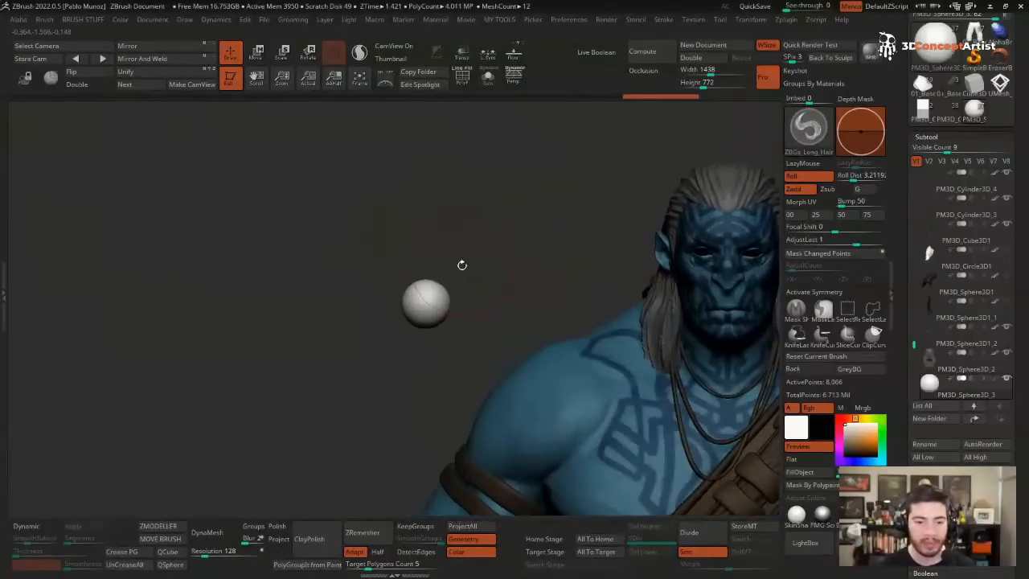
pyautogui.press('w')
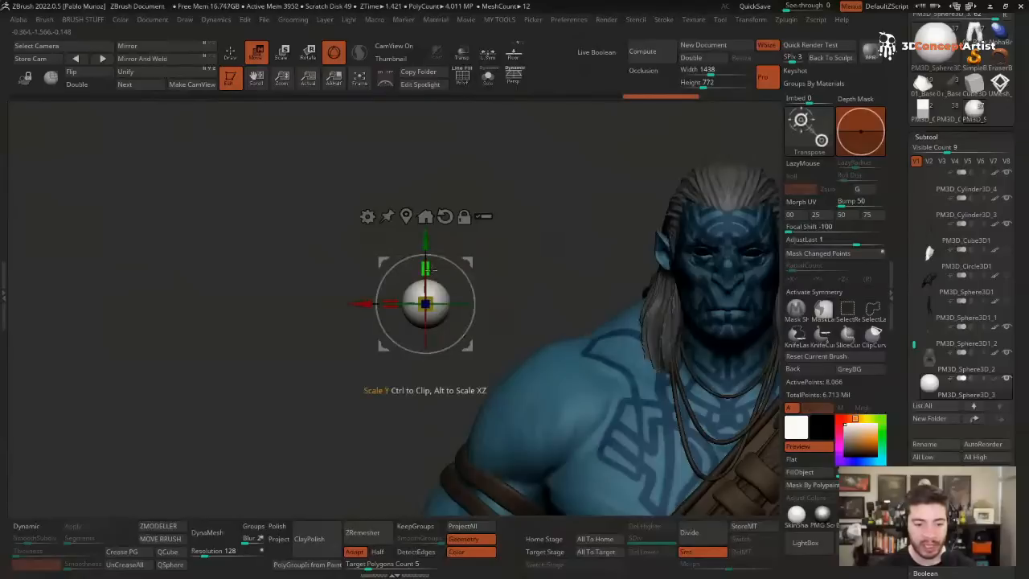
pyautogui.moveTo(388, 300); pyautogui.dragTo(362, 302)
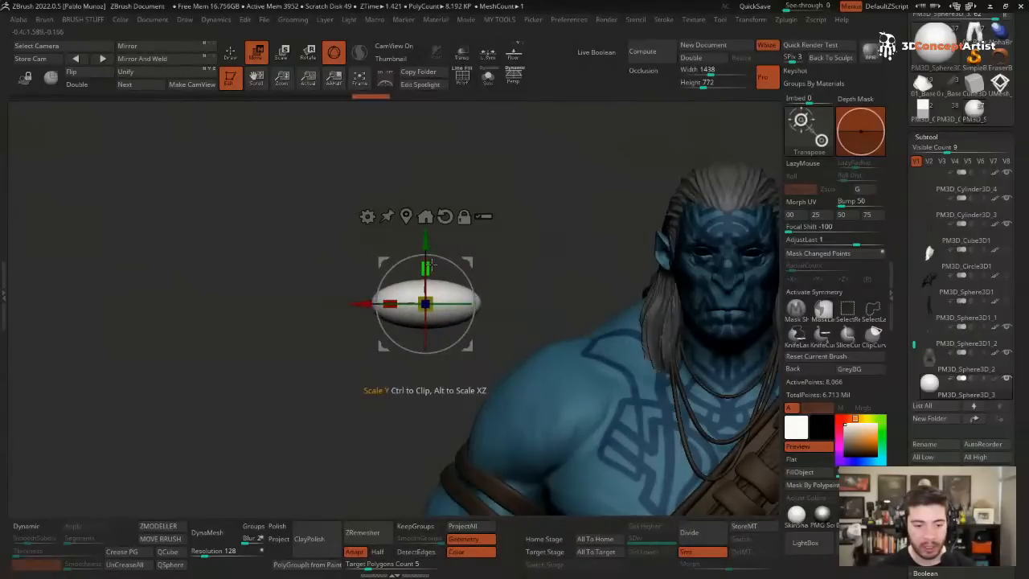
pyautogui.moveTo(432, 265); pyautogui.dragTo(430, 272)
pyautogui.moveTo(430, 271); pyautogui.dragTo(431, 377, button='right')
pyautogui.moveTo(425, 342); pyautogui.dragTo(425, 324)
pyautogui.keyDown('shift'); pyautogui.moveTo(478, 420); pyautogui.dragTo(466, 257, button='right'); pyautogui.keyUp('shift')
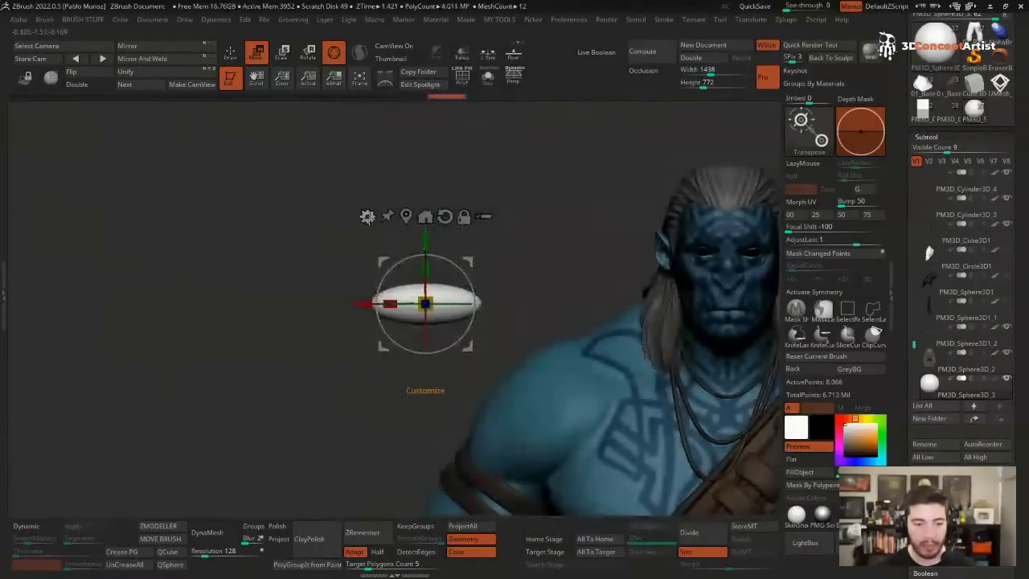
# - Apply a Bend Curve deformer to the ellipsoid and bend its two ends in opposite directions into a soft S-shape
pyautogui.click(368, 216)
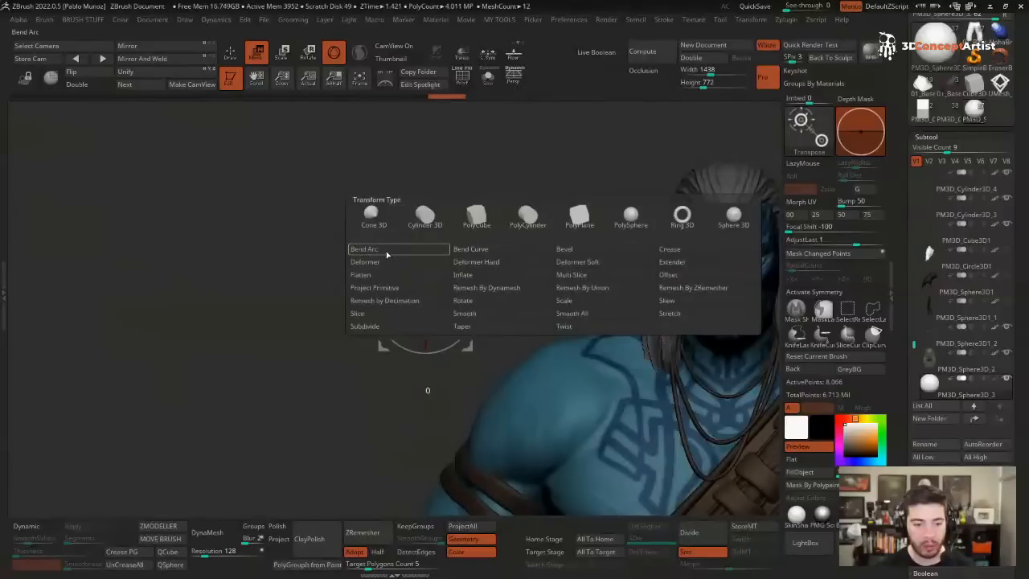
pyautogui.click(473, 249)
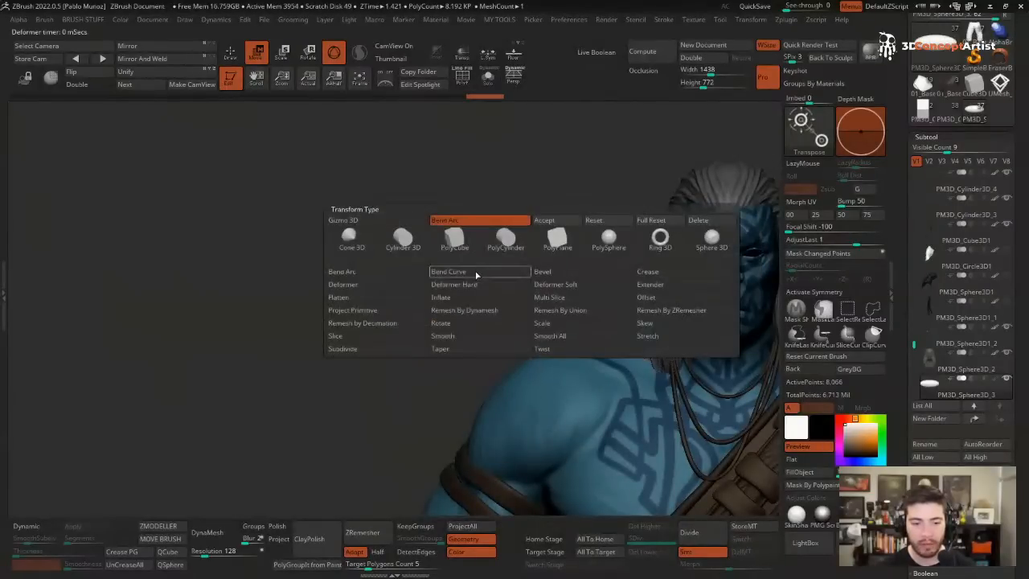
pyautogui.click(475, 275)
pyautogui.press('f')
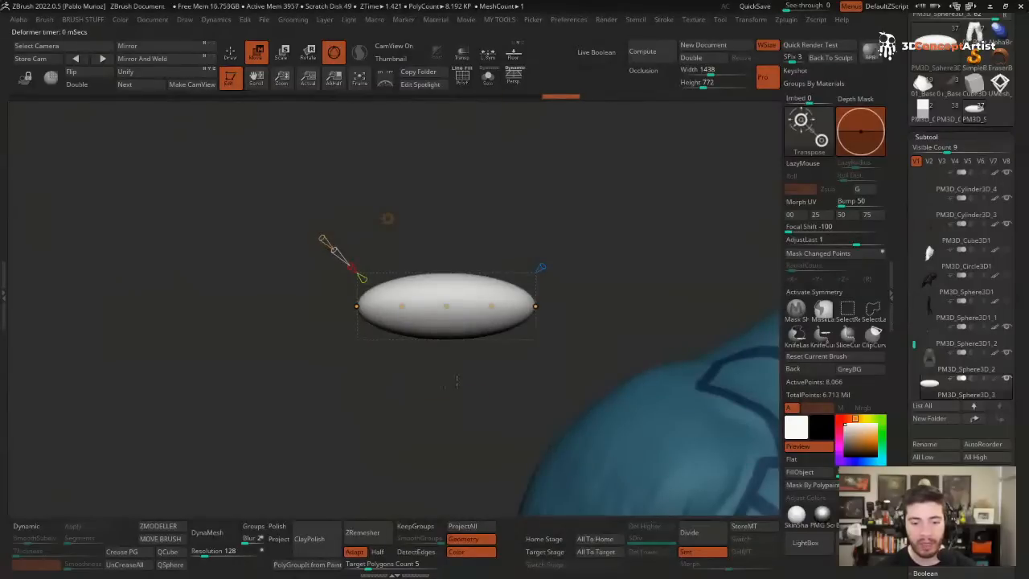
pyautogui.moveTo(535, 306); pyautogui.dragTo(529, 351)
pyautogui.moveTo(356, 306); pyautogui.dragTo(359, 243)
pyautogui.moveTo(491, 312); pyautogui.dragTo(484, 318)
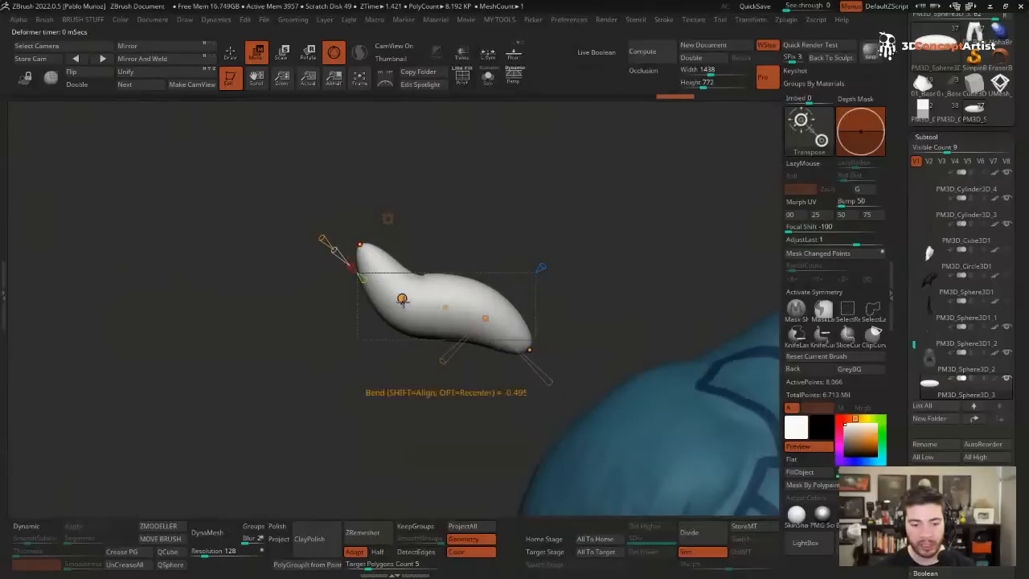
pyautogui.moveTo(401, 301); pyautogui.dragTo(469, 315)
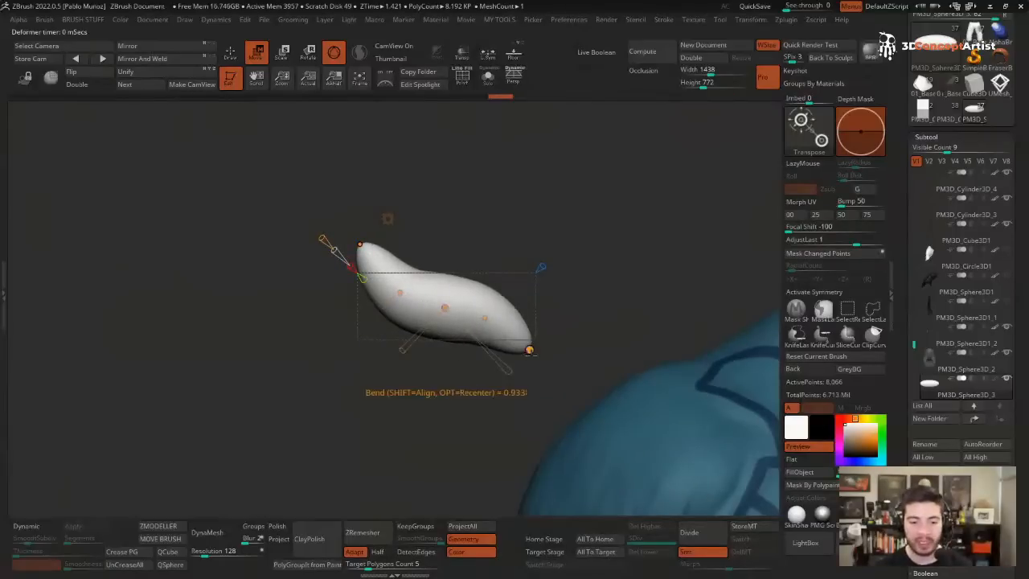
# - Refine the S-curve by pulling both tips steeper and adjusting the middle, and accept the deformation
pyautogui.moveTo(529, 351); pyautogui.dragTo(513, 367)
pyautogui.moveTo(484, 318); pyautogui.dragTo(478, 326)
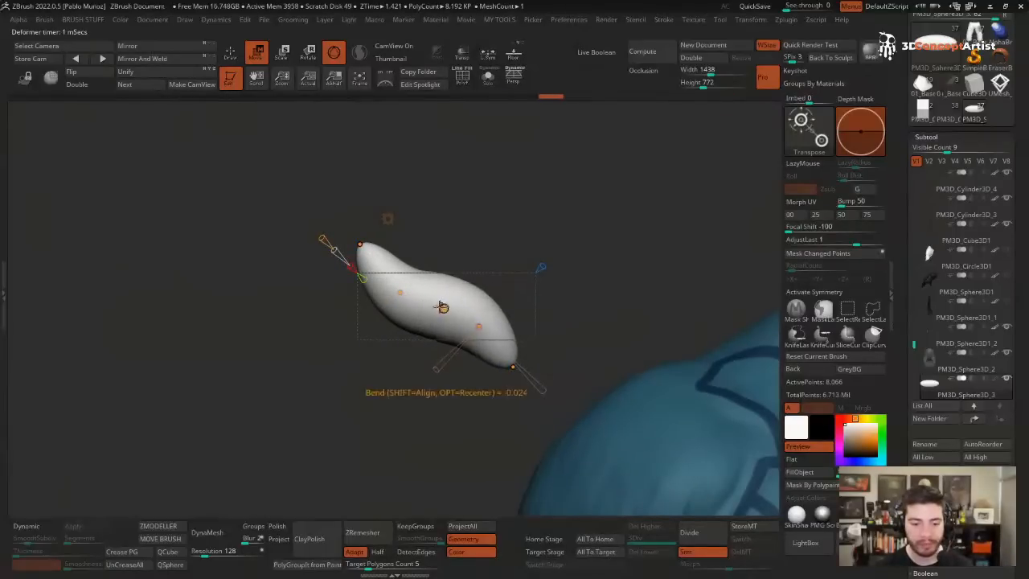
pyautogui.moveTo(359, 244); pyautogui.dragTo(370, 244)
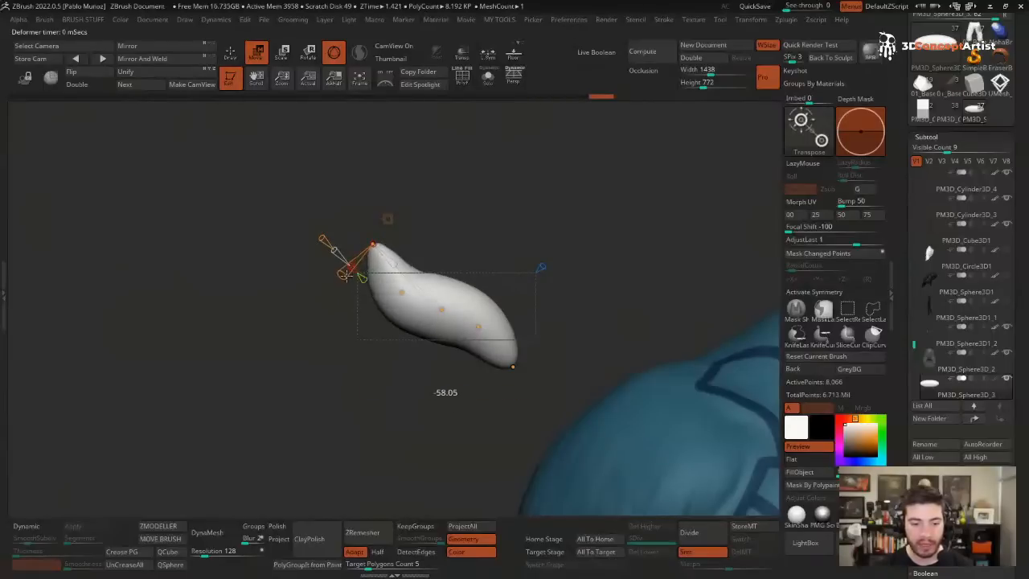
pyautogui.moveTo(513, 366); pyautogui.dragTo(512, 375)
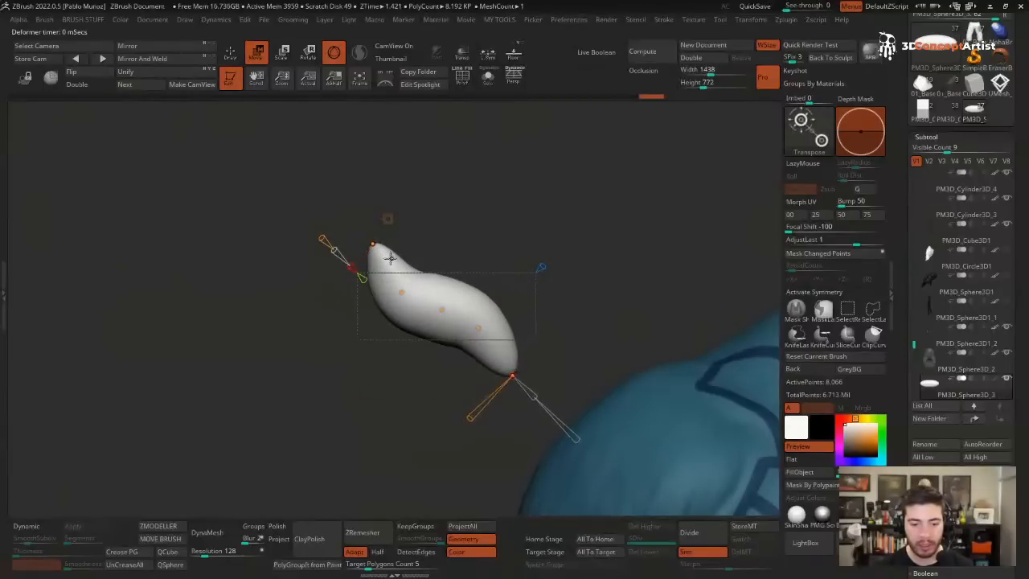
pyautogui.moveTo(373, 245); pyautogui.dragTo(382, 241)
pyautogui.moveTo(443, 312); pyautogui.dragTo(477, 334)
pyautogui.click(509, 375)
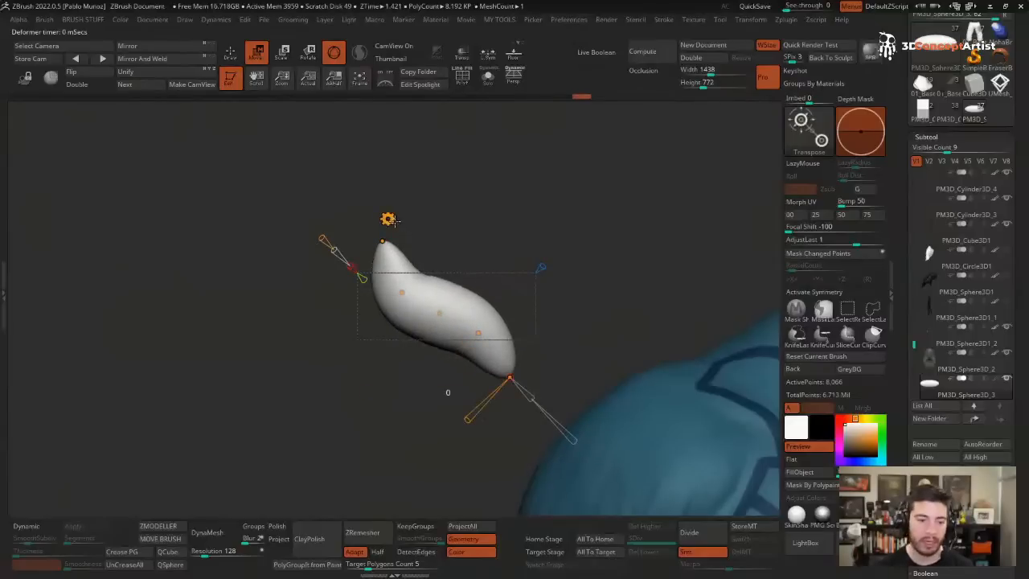
pyautogui.click(388, 220)
pyautogui.click(569, 224)
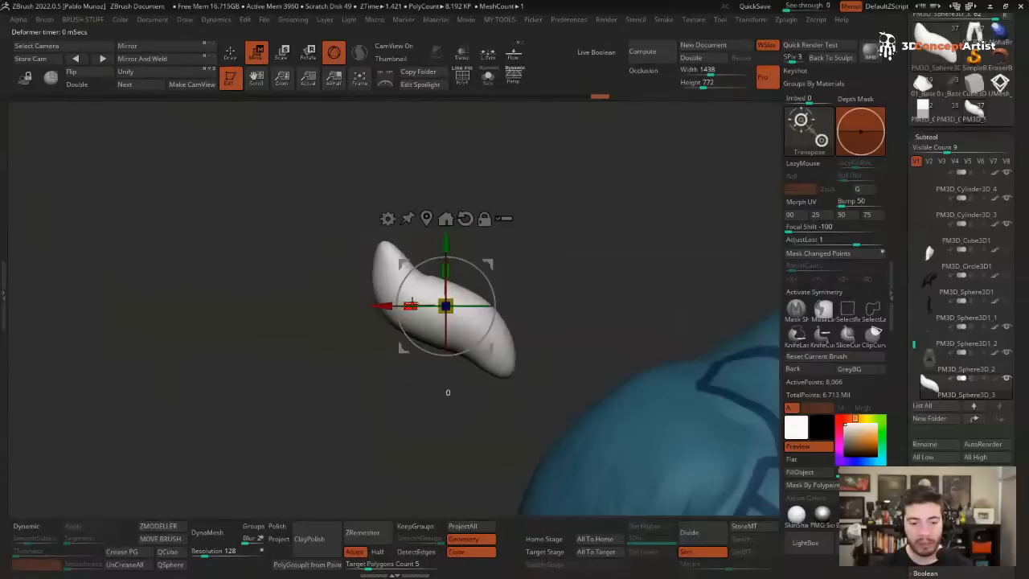
# - Move the S-shaped strand farther away from the character and make a mirrored duplicate of it
pyautogui.moveTo(654, 211); pyautogui.dragTo(672, 350)
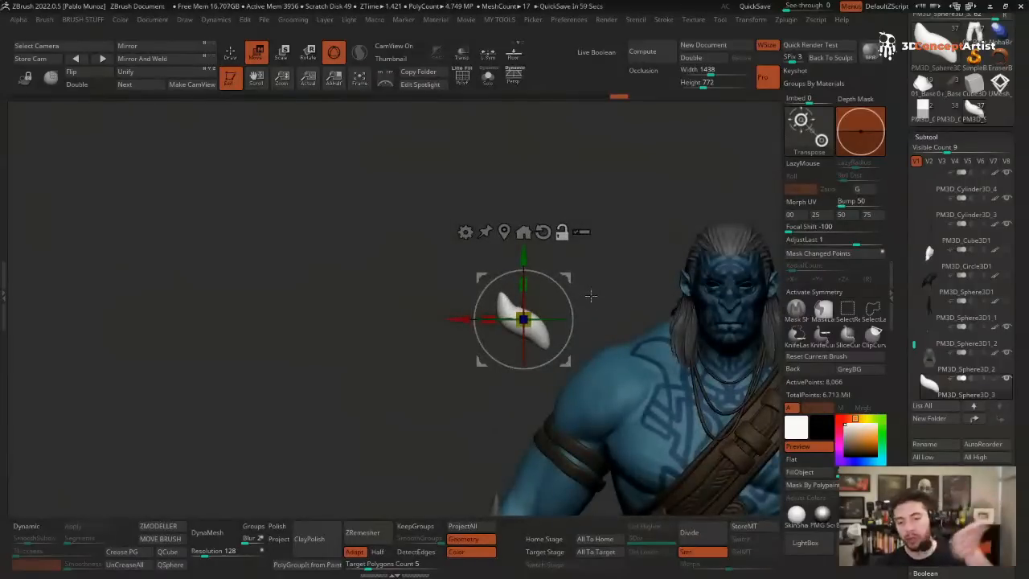
pyautogui.moveTo(457, 319); pyautogui.dragTo(313, 319)
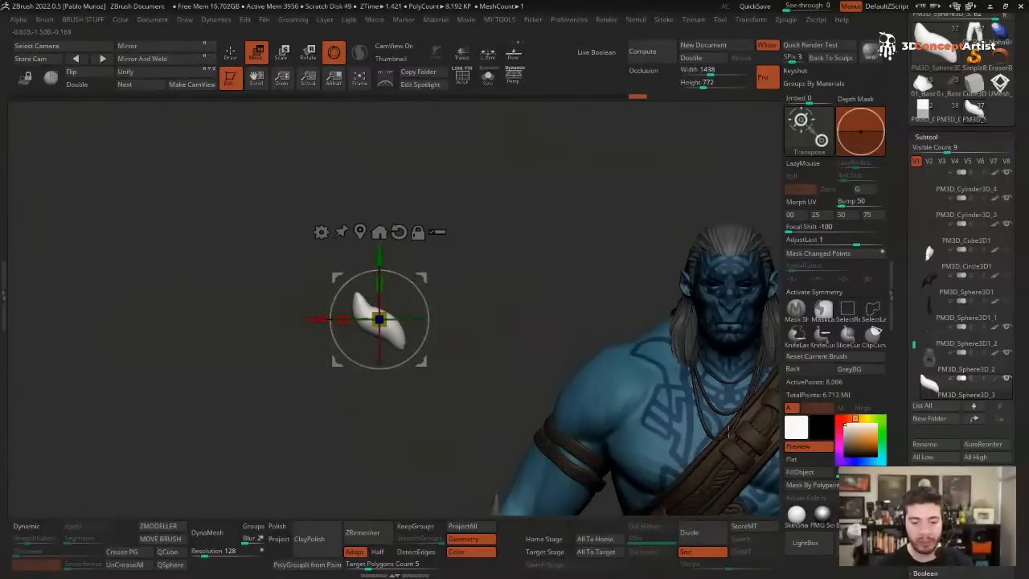
pyautogui.hotkey('ctrl', 'shift', 'd')
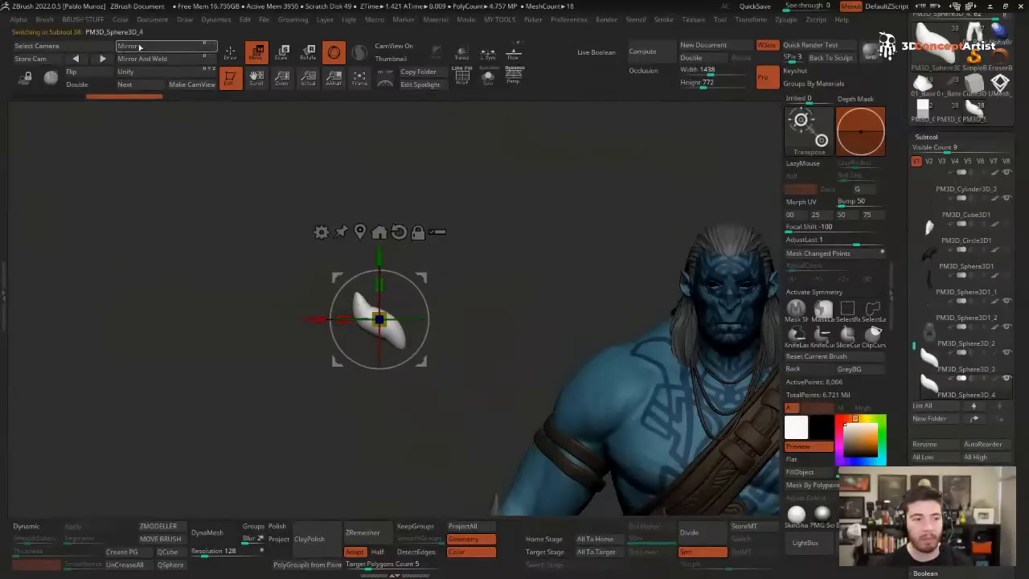
pyautogui.moveTo(565, 253); pyautogui.dragTo(541, 183)
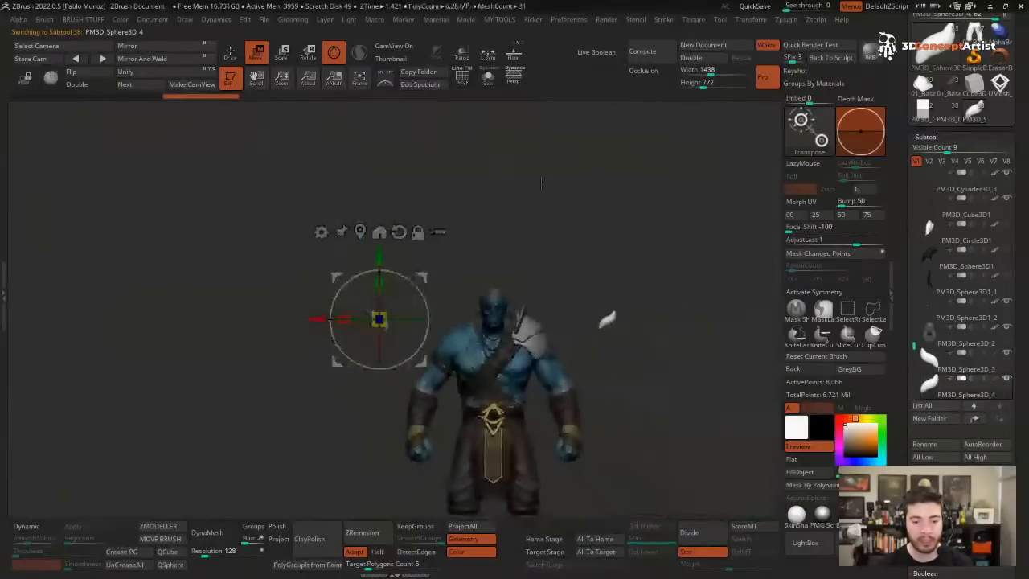
# - Move the mirrored strand beside the original so their lower tips meet in a V
pyautogui.click(360, 233)
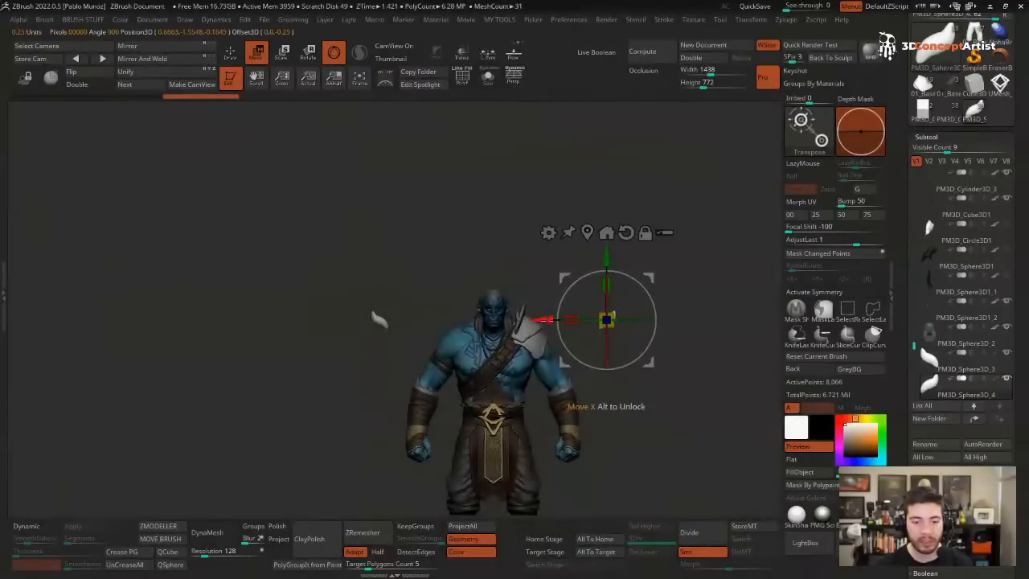
pyautogui.moveTo(534, 320); pyautogui.dragTo(491, 358)
pyautogui.moveTo(466, 291); pyautogui.dragTo(468, 294)
# - Merge the original strand down with its mirrored copy into a single subtool
pyautogui.click(954, 372)
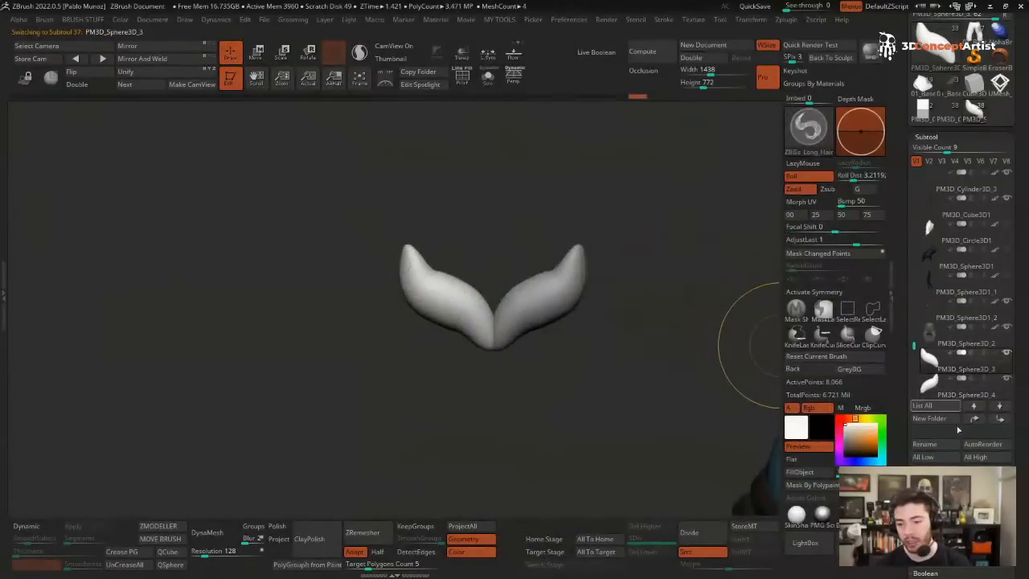
pyautogui.scroll(-4, 962, 322)
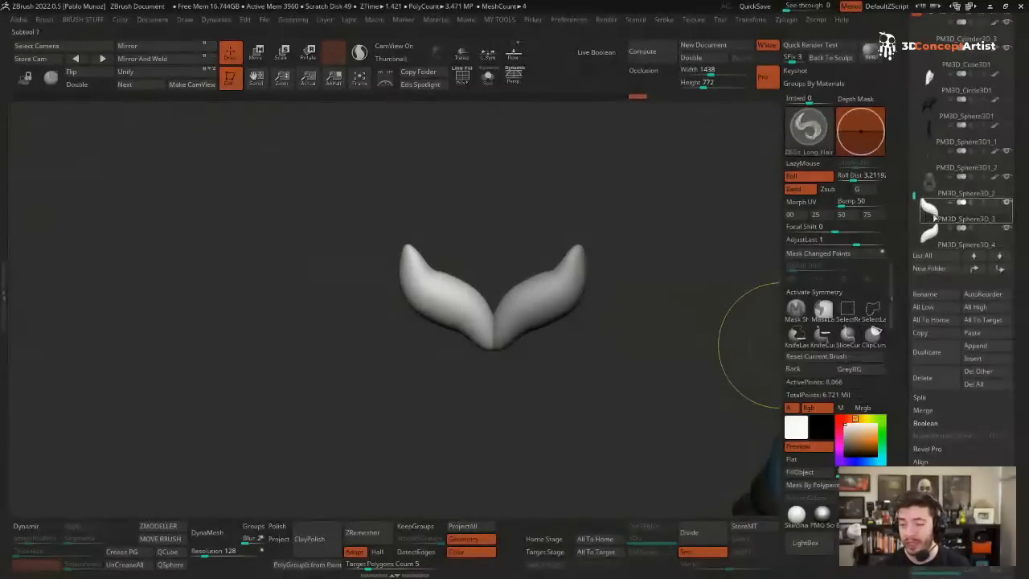
pyautogui.keyDown('shift'); pyautogui.click(940, 411); pyautogui.keyUp('shift')
pyautogui.click(936, 421)
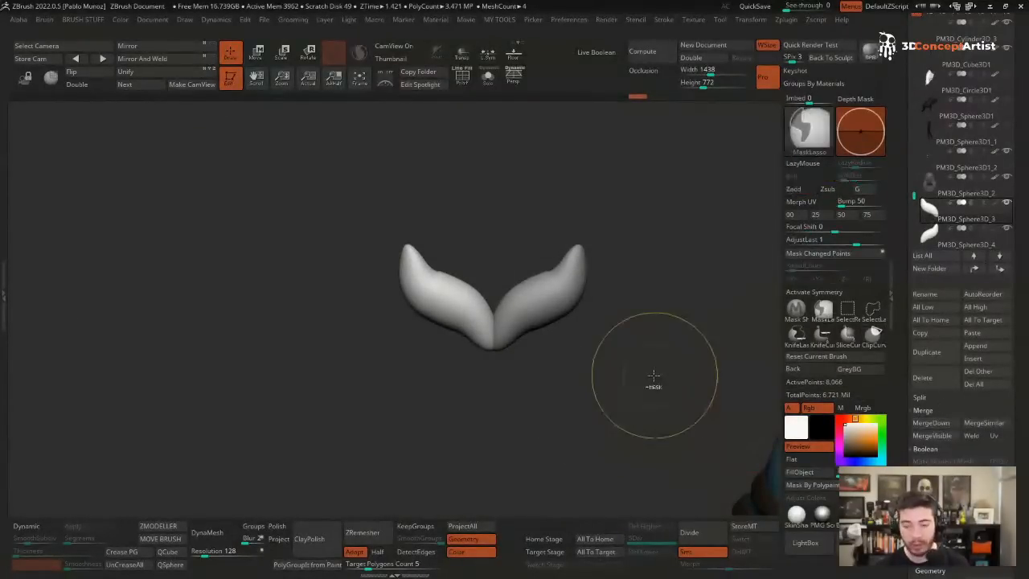
pyautogui.click(615, 400)
# - Center the gizmo on the merged V-shaped piece and scale it narrower along X
pyautogui.press('w')
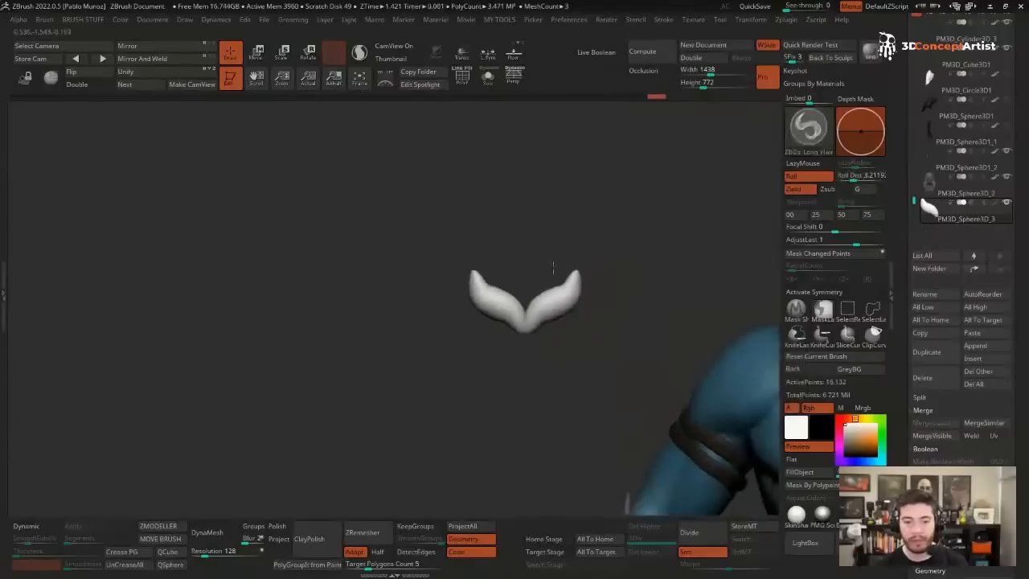
pyautogui.moveTo(465, 265); pyautogui.dragTo(378, 258, button='right')
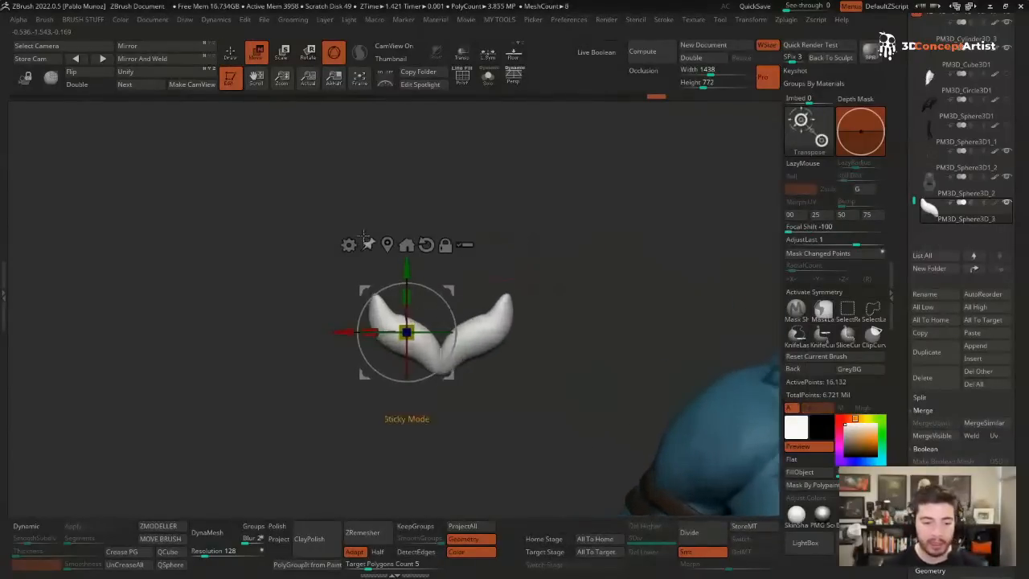
pyautogui.click(387, 244)
pyautogui.keyDown('ctrl'); pyautogui.moveTo(476, 248); pyautogui.dragTo(439, 298, button='right'); pyautogui.keyUp('ctrl')
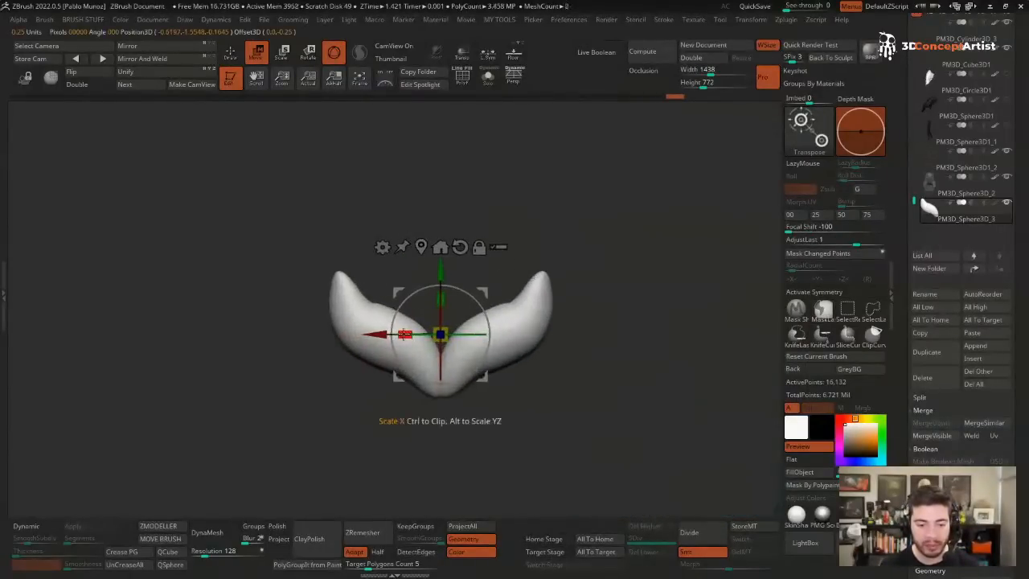
pyautogui.moveTo(403, 334); pyautogui.dragTo(420, 334)
pyautogui.keyDown('ctrl'); pyautogui.moveTo(680, 328); pyautogui.dragTo(462, 368, button='right'); pyautogui.keyUp('ctrl')
pyautogui.keyDown('alt'); pyautogui.moveTo(444, 320); pyautogui.dragTo(437, 329, button='right'); pyautogui.keyUp('alt')
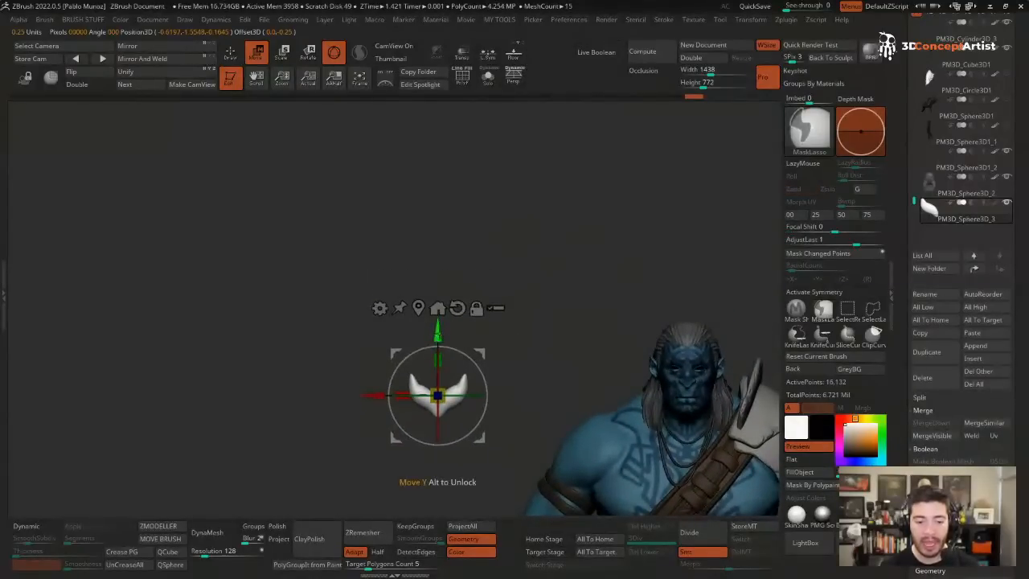
# - Duplicate the V-shaped piece upward in tightly overlapping, evenly spaced rows to build a long vertical braid, and clear the mask
pyautogui.keyDown('ctrl'); pyautogui.moveTo(437, 330); pyautogui.dragTo(437, 221); pyautogui.keyUp('ctrl')
pyautogui.hotkey('ctrl', 'z')
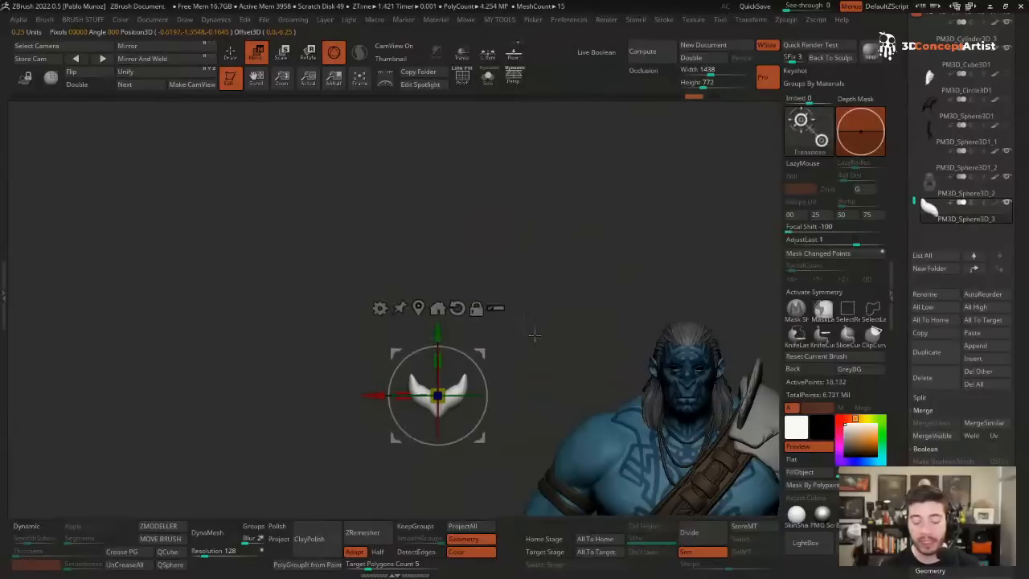
pyautogui.keyDown('ctrl'); pyautogui.moveTo(535, 335); pyautogui.dragTo(532, 344, button='right'); pyautogui.keyUp('ctrl')
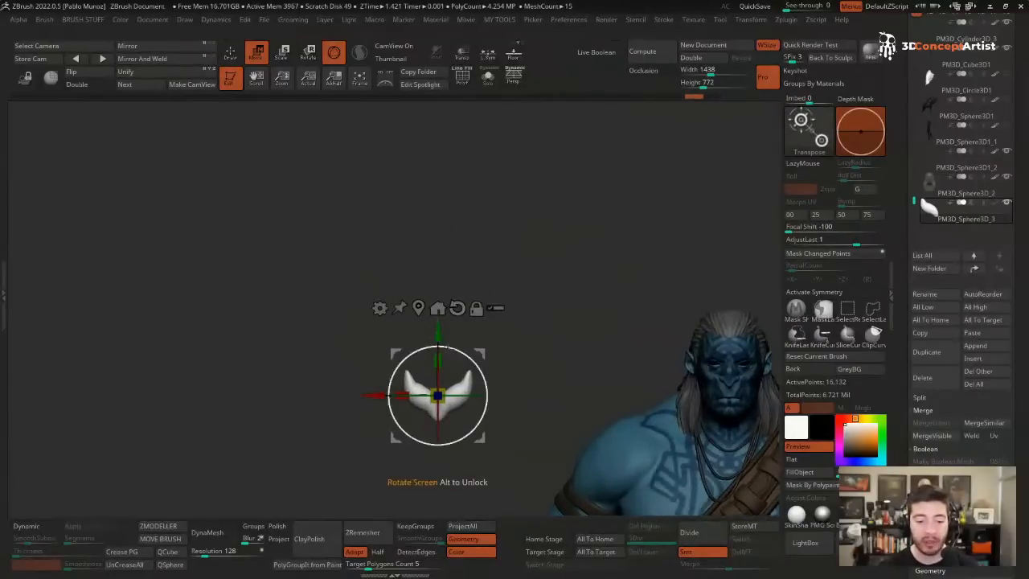
pyautogui.keyDown('ctrl'); pyautogui.moveTo(437, 329); pyautogui.dragTo(436, 309); pyautogui.keyUp('ctrl')
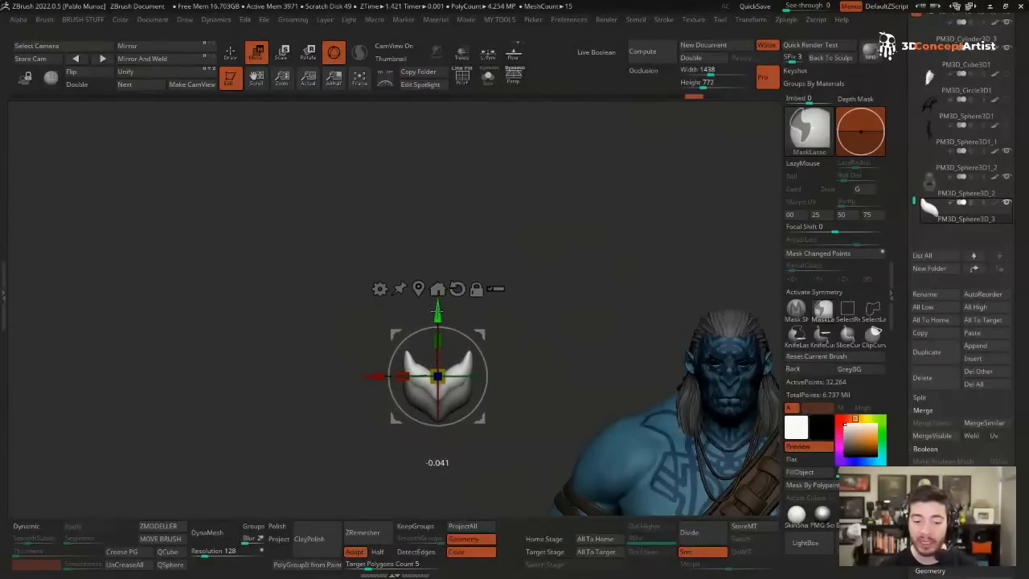
pyautogui.keyDown('ctrl'); pyautogui.moveTo(437, 312); pyautogui.dragTo(440, 29); pyautogui.keyUp('ctrl')
pyautogui.keyDown('ctrl'); pyautogui.moveTo(547, 233); pyautogui.dragTo(565, 248); pyautogui.keyUp('ctrl')
# - Center the gizmo on the whole braid and scale it narrower along X
pyautogui.press('q')
pyautogui.keyDown('alt'); pyautogui.moveTo(562, 210); pyautogui.dragTo(514, 217, button='right'); pyautogui.keyUp('alt')
pyautogui.press('w')
pyautogui.keyDown('alt'); pyautogui.moveTo(431, 105); pyautogui.dragTo(443, 131, button='right'); pyautogui.keyUp('alt')
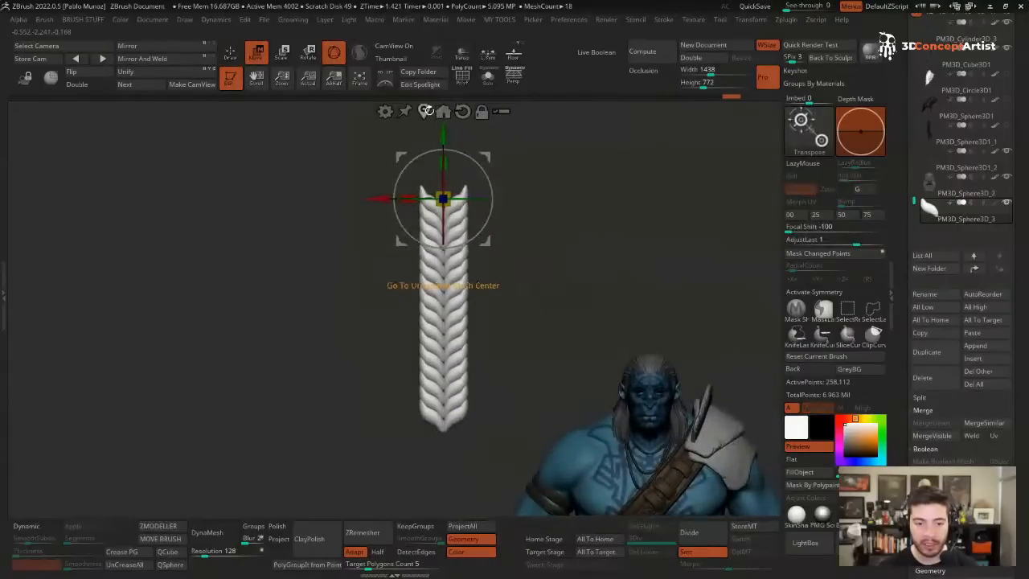
pyautogui.click(426, 110)
pyautogui.moveTo(408, 301); pyautogui.dragTo(431, 303)
# - Bend the braid with the Bend Arc deformer and accept the deformation
pyautogui.moveTo(504, 277); pyautogui.dragTo(483, 329)
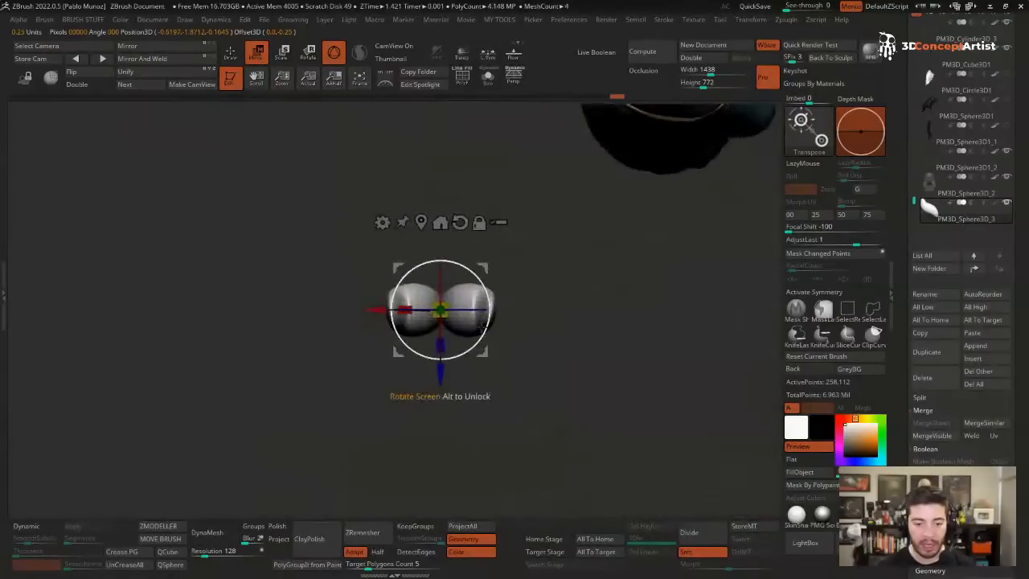
pyautogui.click(382, 223)
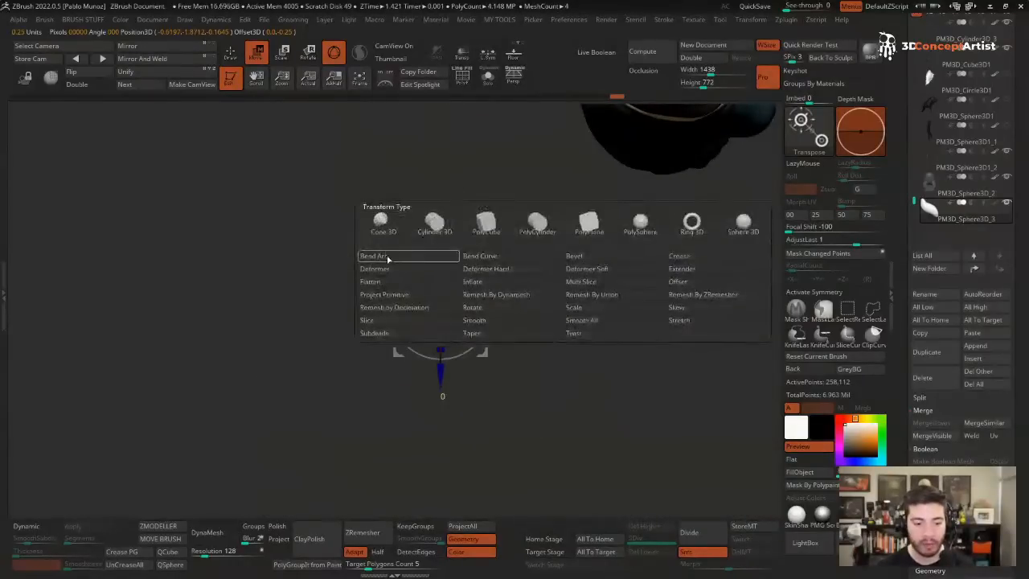
pyautogui.click(388, 257)
pyautogui.moveTo(442, 316); pyautogui.dragTo(394, 341)
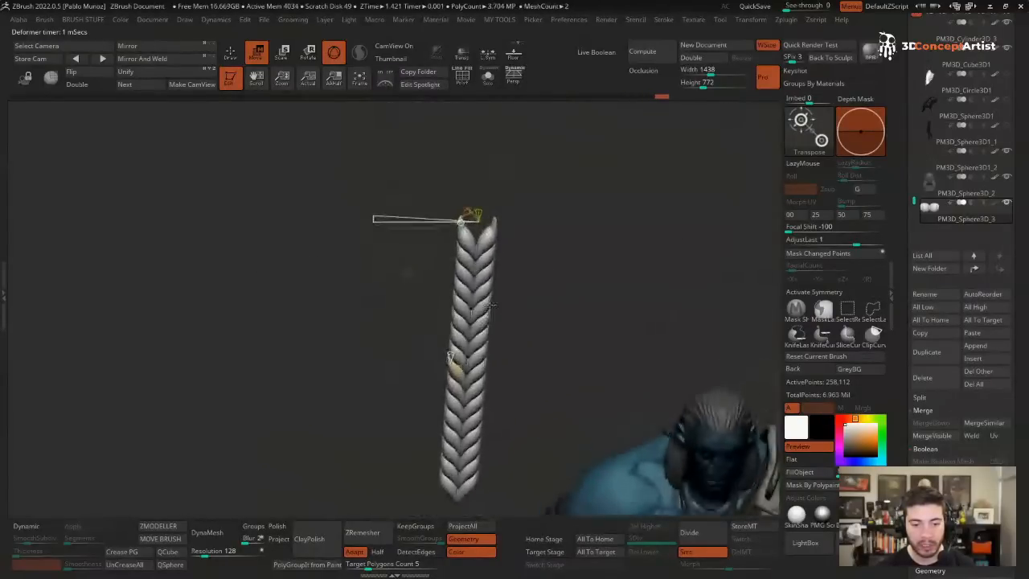
pyautogui.click(474, 212)
pyautogui.click(590, 281)
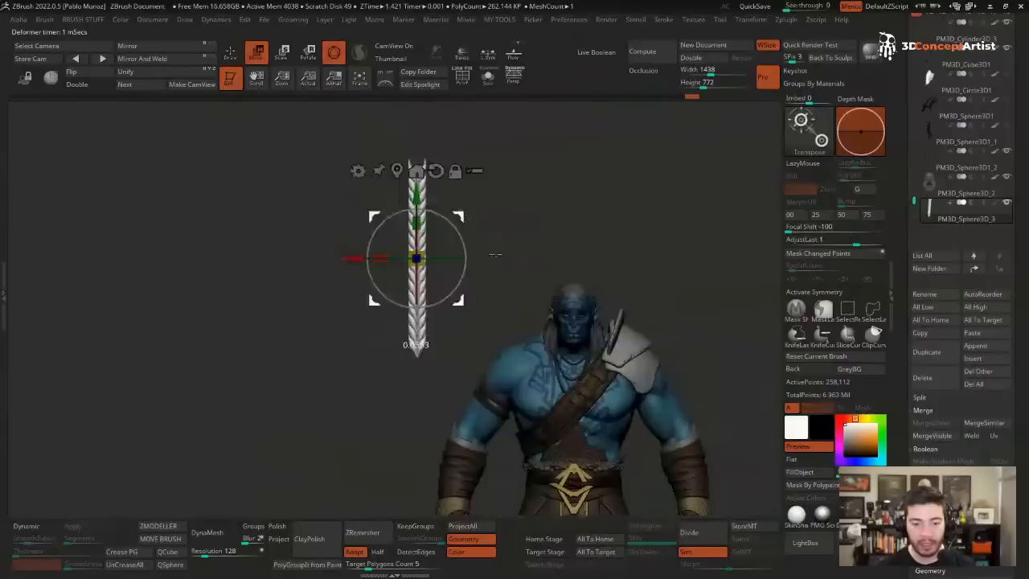
# - Move the braid in front of the character's upper body and scale it down to reach from face to waist
pyautogui.moveTo(495, 254); pyautogui.dragTo(597, 366)
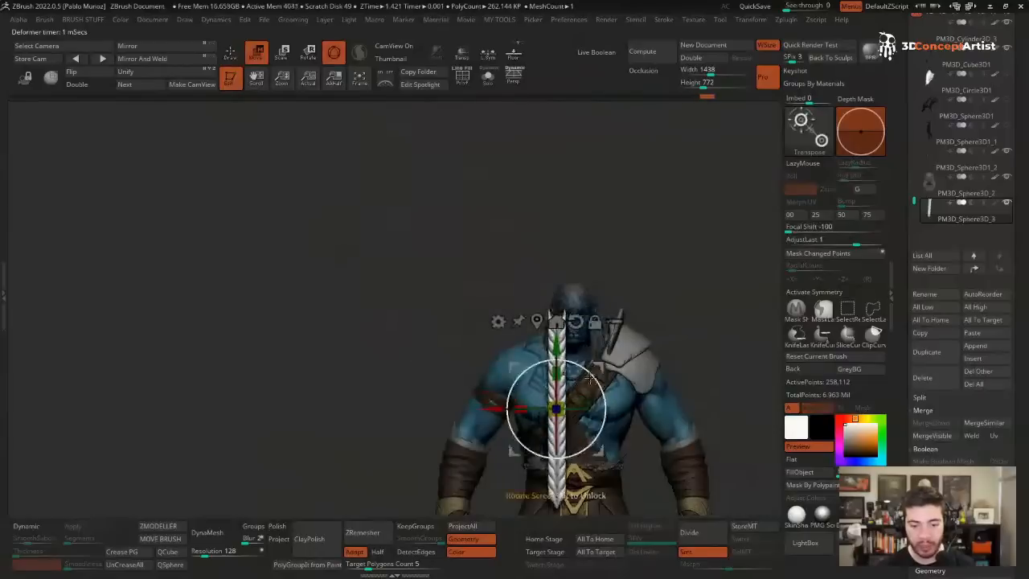
pyautogui.press('q')
pyautogui.press('w')
pyautogui.moveTo(555, 409); pyautogui.dragTo(552, 367)
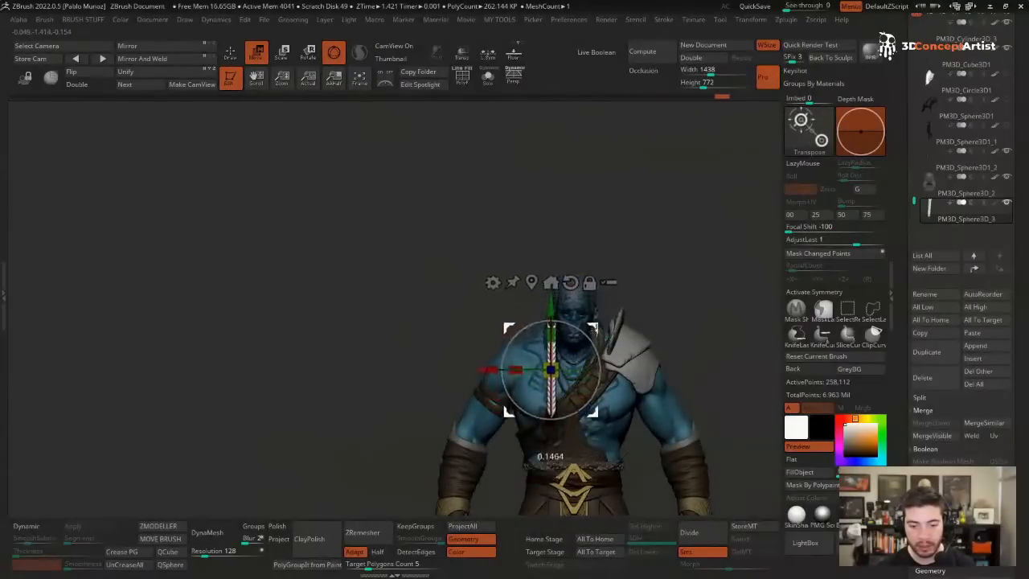
# - Move the braid back beside the character's ear so it hangs over the chest, and turn it slightly about its vertical axis
pyautogui.keyDown('shift'); pyautogui.moveTo(551, 367); pyautogui.dragTo(659, 450, button='right'); pyautogui.keyUp('shift')
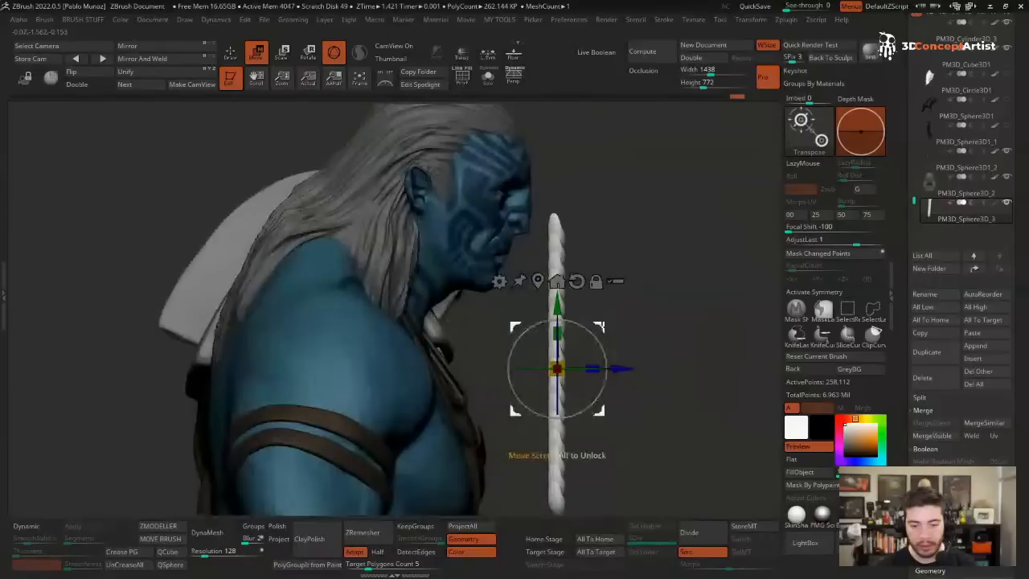
pyautogui.moveTo(577, 384); pyautogui.dragTo(459, 338)
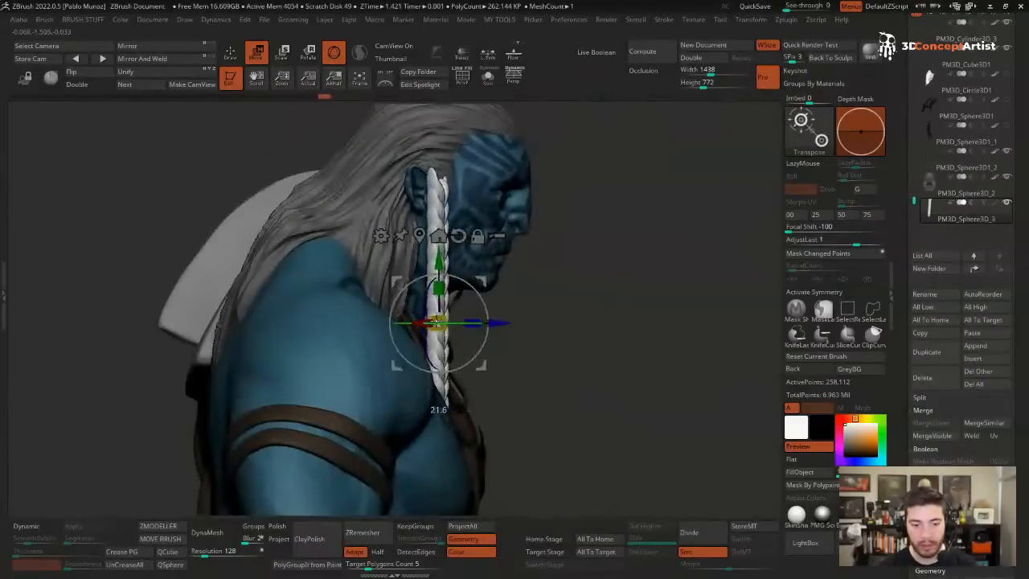
pyautogui.keyDown('shift'); pyautogui.moveTo(476, 300); pyautogui.dragTo(489, 314, button='right'); pyautogui.keyUp('shift')
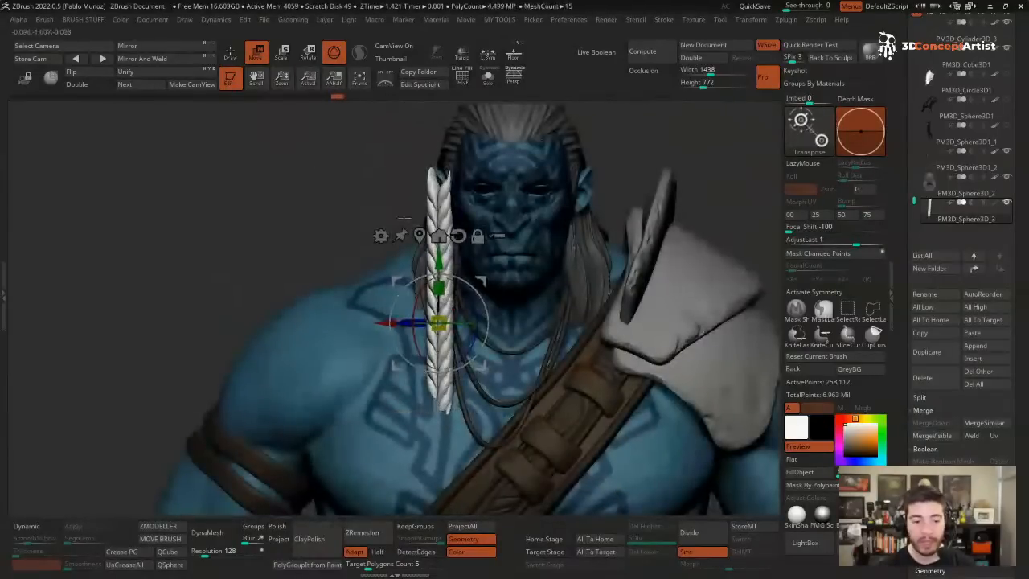
# - Apply the Bend Curve deformer to the braid and curve its lower end forward over the chest
pyautogui.click(380, 235)
pyautogui.click(514, 283)
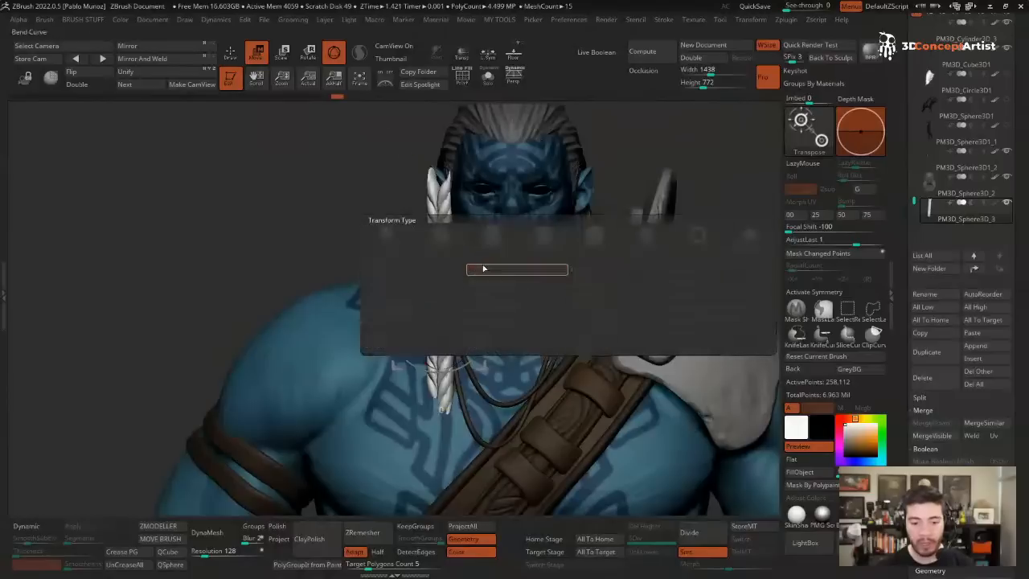
pyautogui.keyDown('shift'); pyautogui.moveTo(345, 450); pyautogui.dragTo(530, 458, button='right'); pyautogui.keyUp('shift')
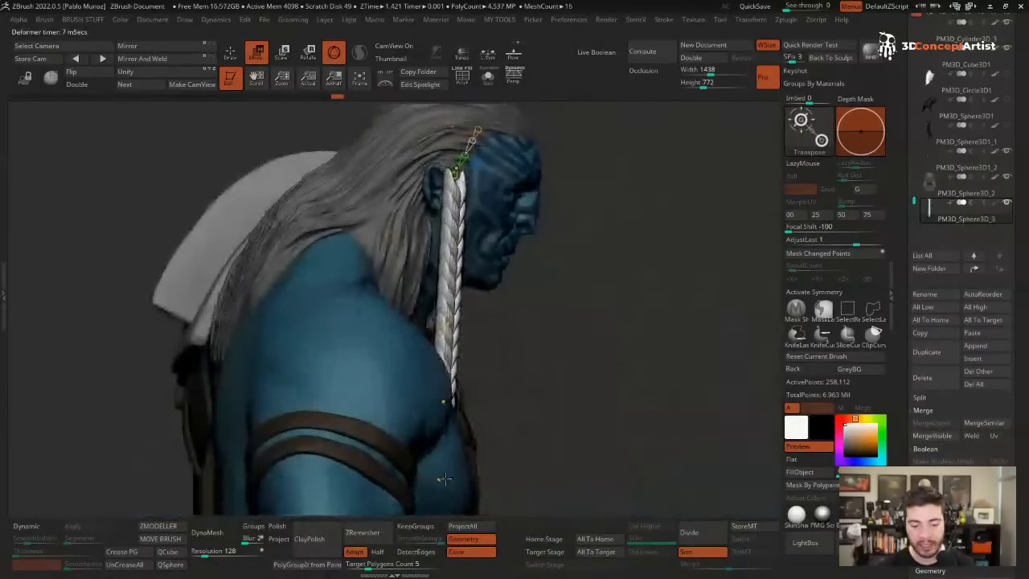
pyautogui.moveTo(445, 479); pyautogui.dragTo(484, 477)
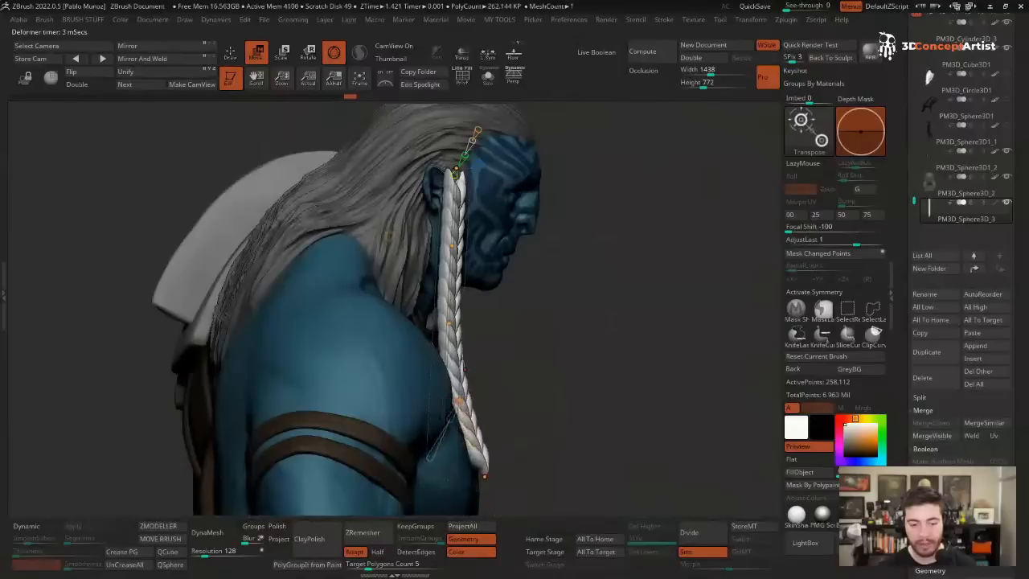
pyautogui.moveTo(532, 406); pyautogui.dragTo(455, 408, button='right')
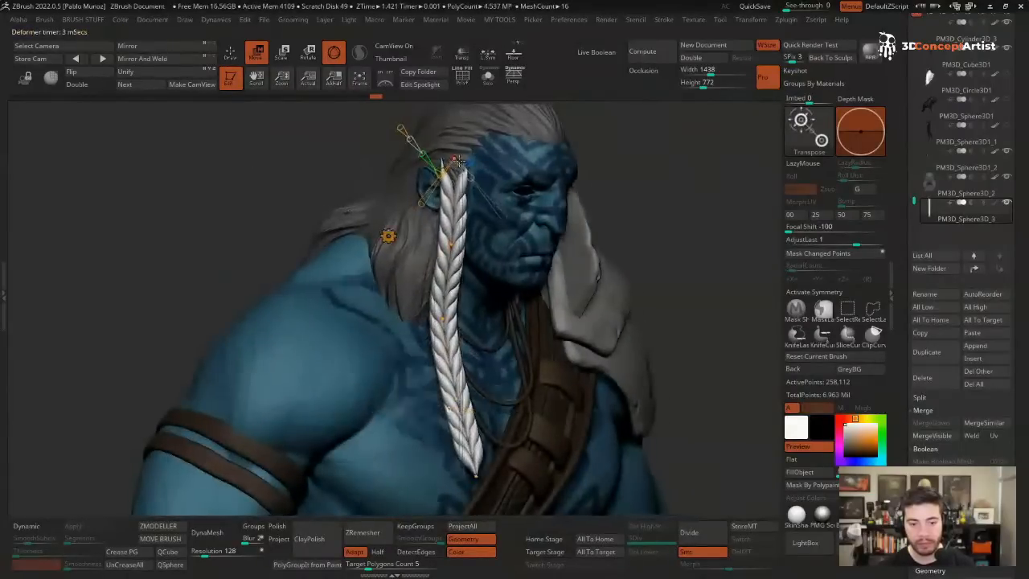
pyautogui.keyDown('shift'); pyautogui.moveTo(388, 236); pyautogui.dragTo(474, 238, button='right'); pyautogui.keyUp('shift')
pyautogui.moveTo(459, 161); pyautogui.dragTo(461, 161)
# - Shape the braid's middle and lower end into a gentle sideways curve with the bend points, and accept the deformation
pyautogui.keyDown('shift'); pyautogui.moveTo(530, 211); pyautogui.dragTo(432, 158, button='right'); pyautogui.keyUp('shift')
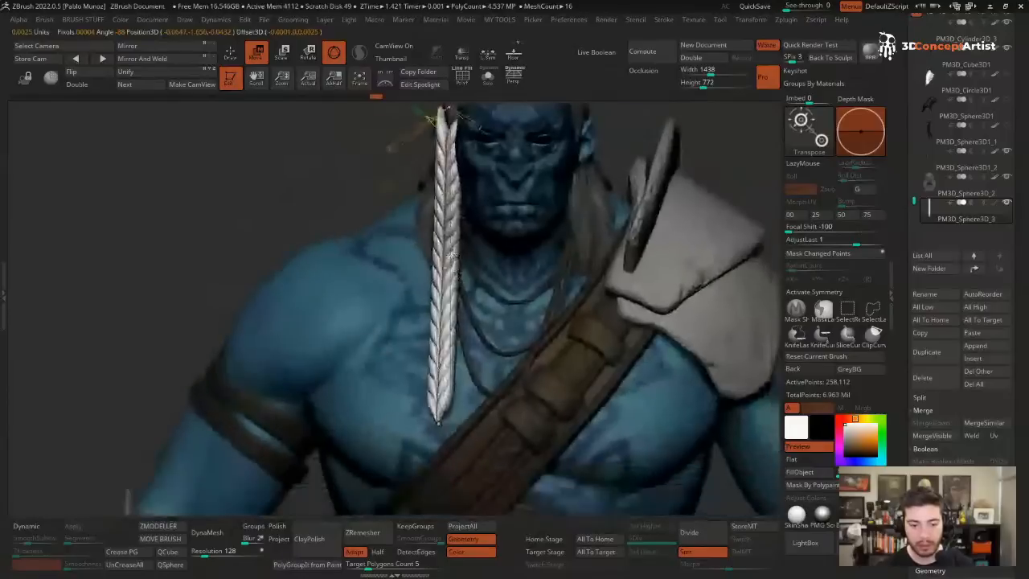
pyautogui.moveTo(446, 249); pyautogui.dragTo(433, 247)
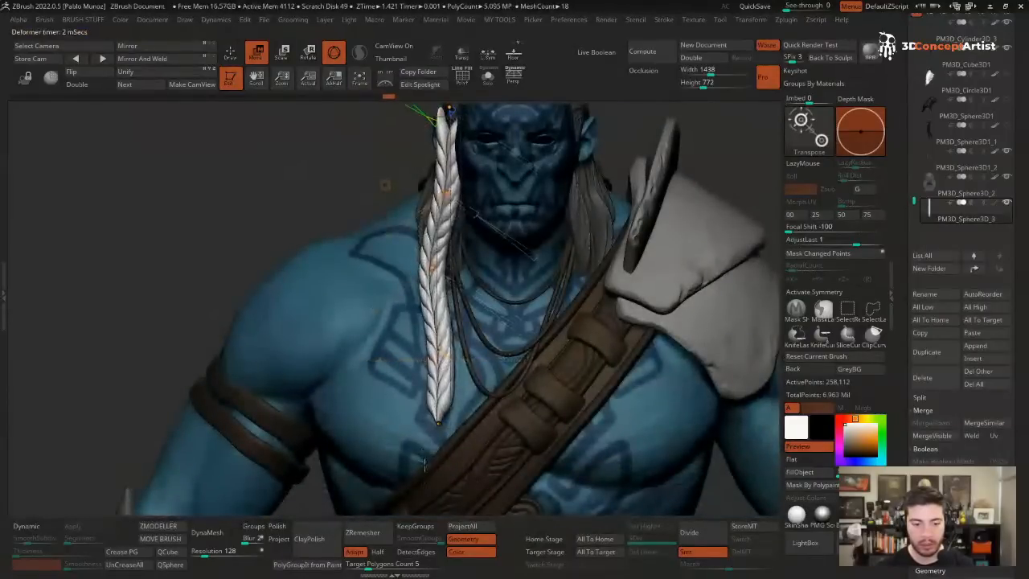
pyautogui.moveTo(437, 422); pyautogui.dragTo(417, 432)
pyautogui.keyDown('ctrl'); pyautogui.moveTo(470, 282); pyautogui.dragTo(556, 240, button='right'); pyautogui.keyUp('ctrl')
pyautogui.click(386, 177)
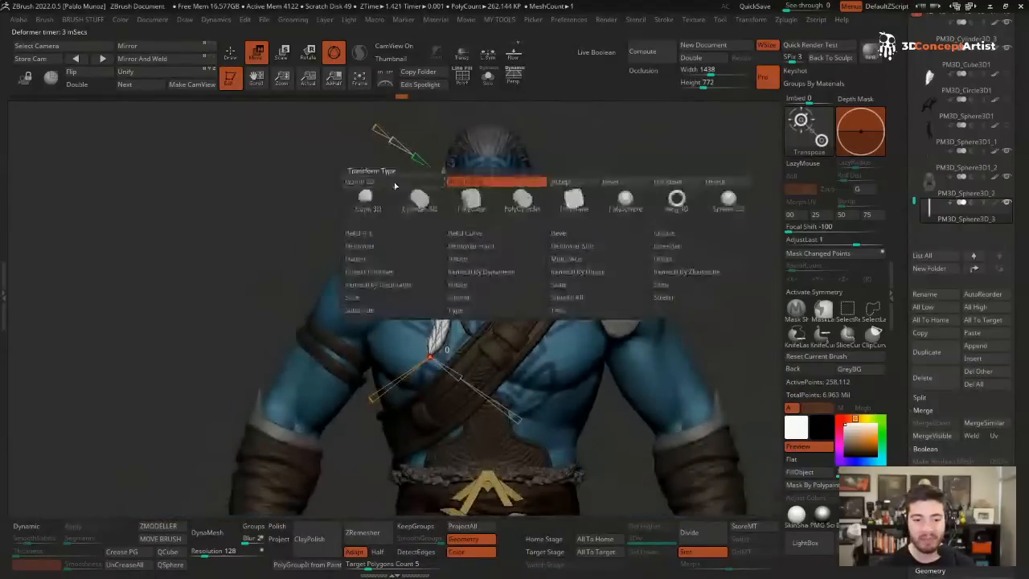
pyautogui.click(574, 183)
pyautogui.keyDown('ctrl'); pyautogui.moveTo(476, 184); pyautogui.dragTo(474, 170, button='right'); pyautogui.keyUp('ctrl')
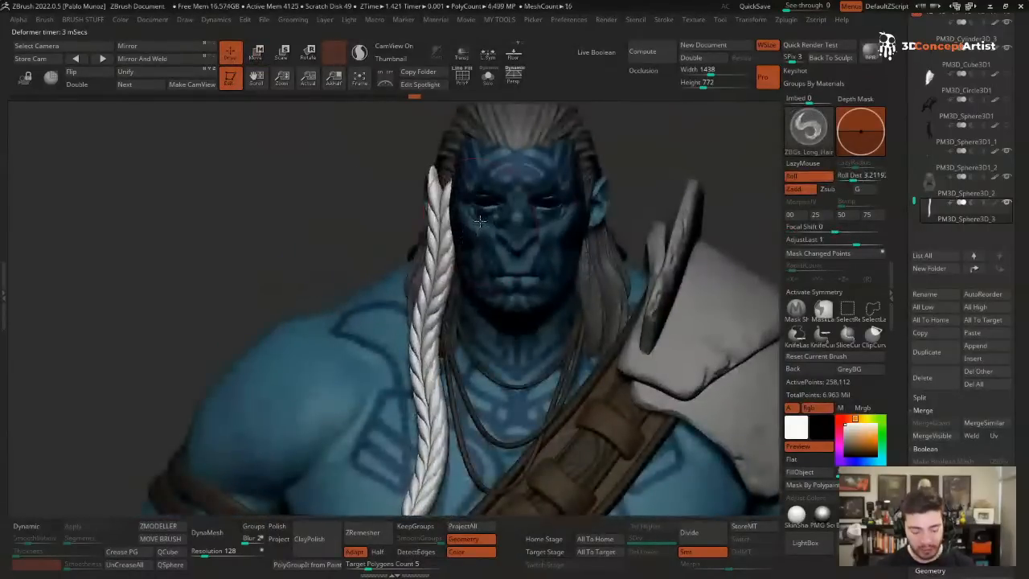
# - Pull the top of the braid into the hair above the ear with the Move brush
pyautogui.press('b')
pyautogui.press('m')
pyautogui.press('v')
pyautogui.press('space')
pyautogui.moveTo(473, 167); pyautogui.dragTo(487, 167)
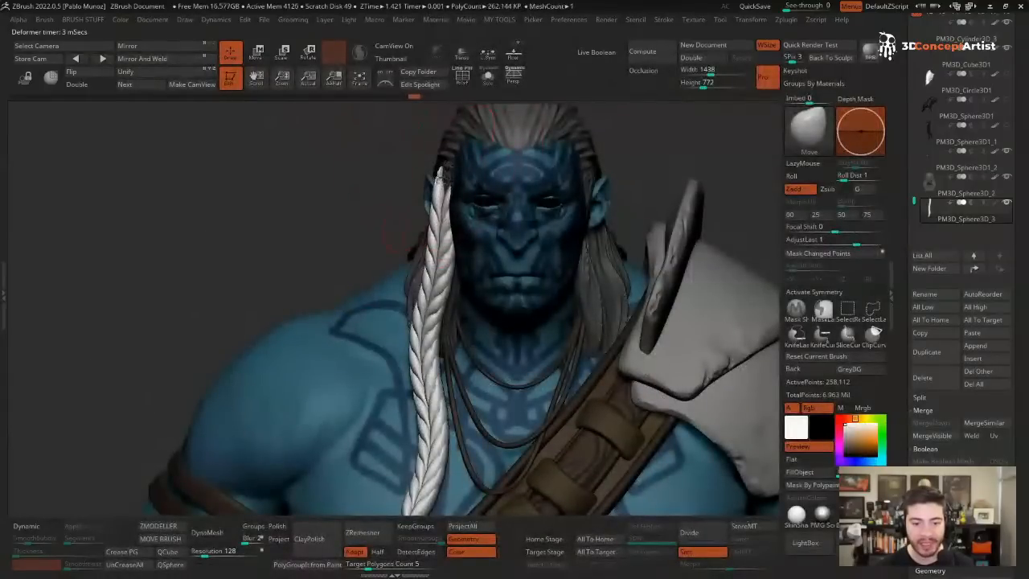
pyautogui.moveTo(434, 178)
pyautogui.mouseDown(button='right')
pyautogui.moveTo(361, 185)
pyautogui.moveTo(456, 171)
pyautogui.moveTo(424, 176)
pyautogui.mouseUp(button='right')
pyautogui.press('space')
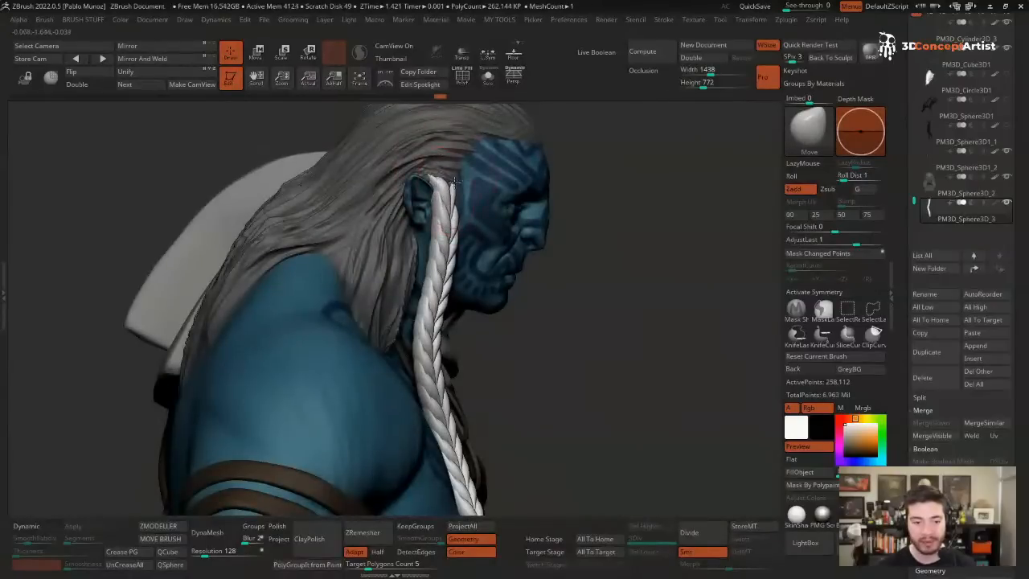
# - Choose a neutral grey and fill the whole braid with it to match the hair
pyautogui.keyDown('ctrl'); pyautogui.moveTo(454, 181); pyautogui.dragTo(789, 426, button='right'); pyautogui.keyUp('ctrl')
pyautogui.moveTo(868, 431); pyautogui.dragTo(843, 440)
pyautogui.click(808, 473)
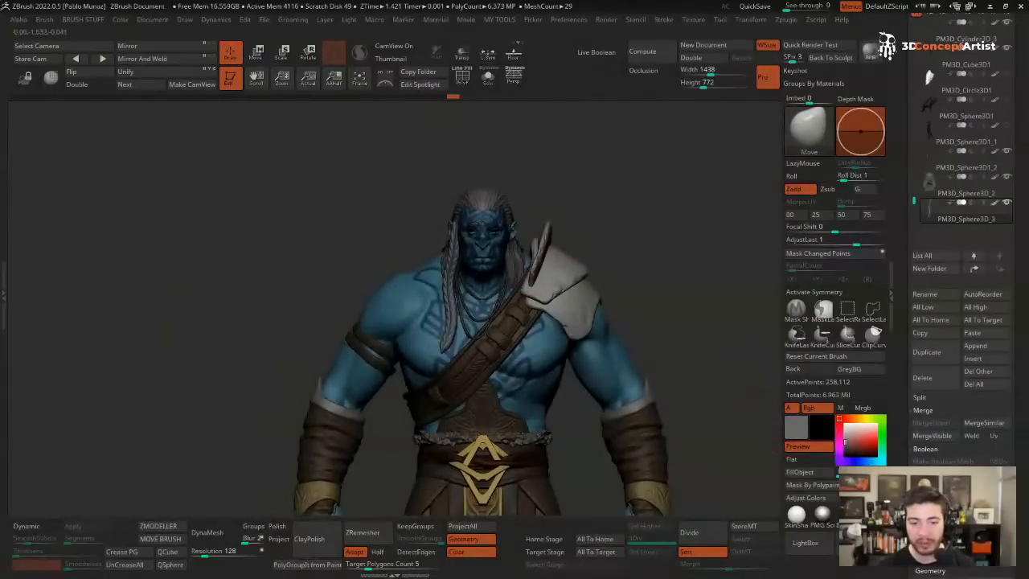
# - Mirror and weld the braid to create a matching one on the other side of the face
pyautogui.moveTo(514, 241); pyautogui.dragTo(481, 221, button='right')
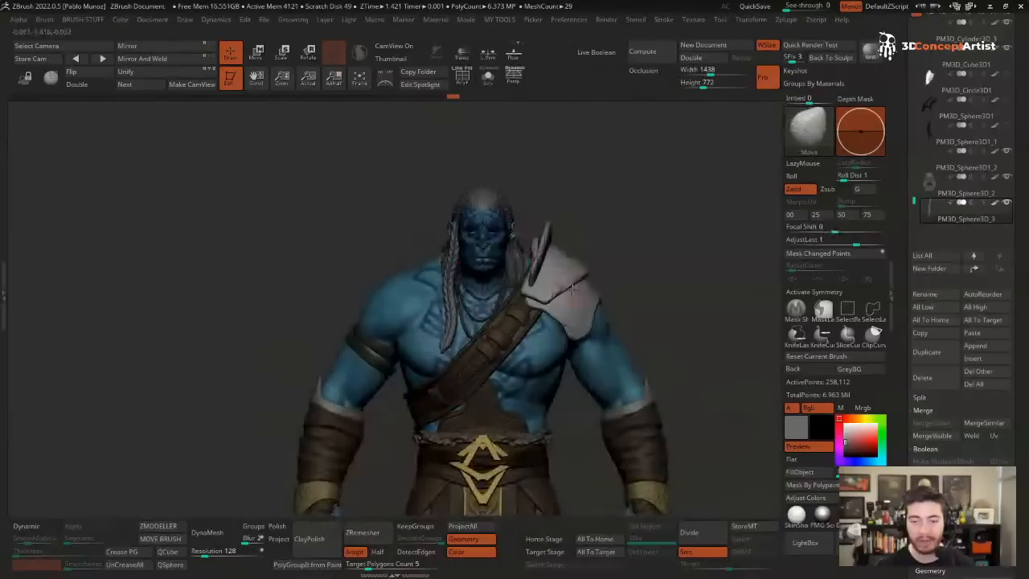
pyautogui.moveTo(549, 174); pyautogui.dragTo(547, 152, button='right')
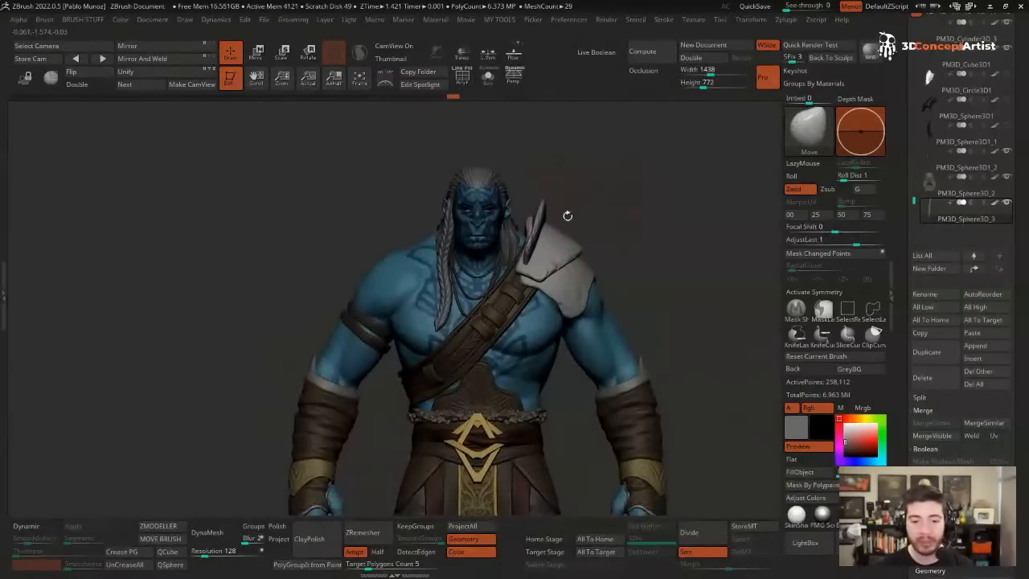
pyautogui.click(158, 58)
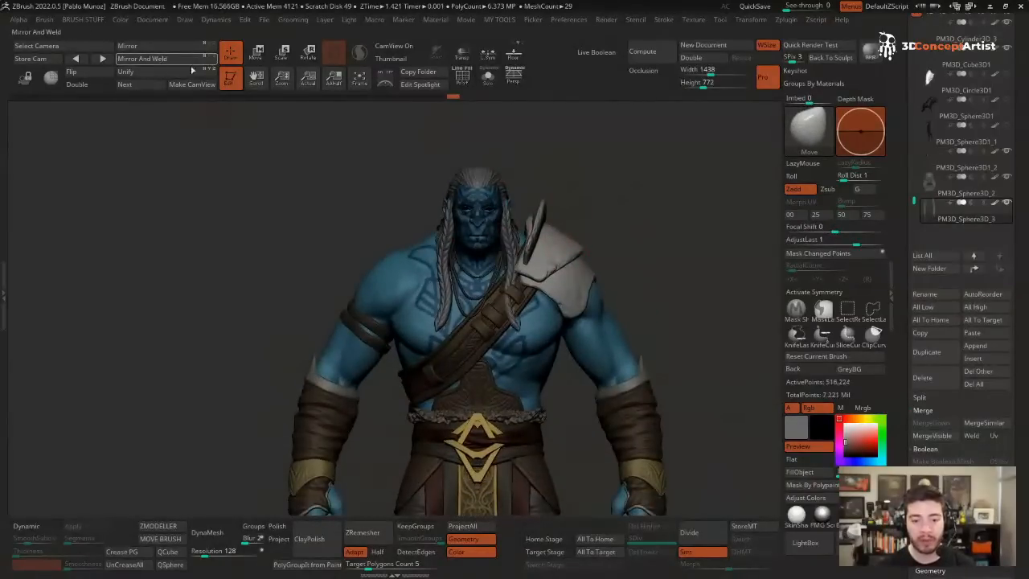
# - Examine the pair of braids and the character's overall silhouette from the front and at an angle
pyautogui.press('space')
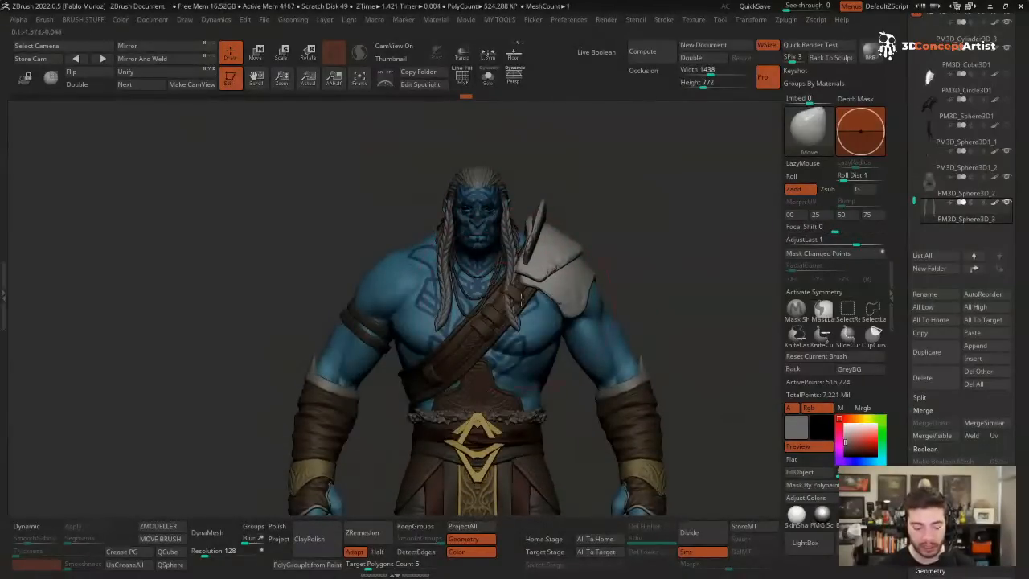
pyautogui.press('b')
pyautogui.press('v')
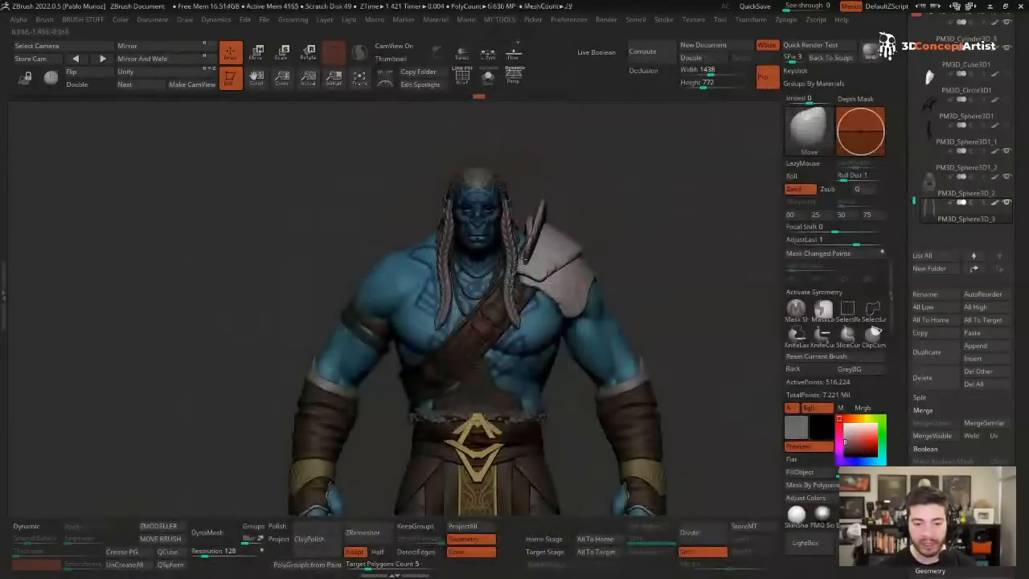
pyautogui.moveTo(501, 170); pyautogui.dragTo(567, 216, button='right')
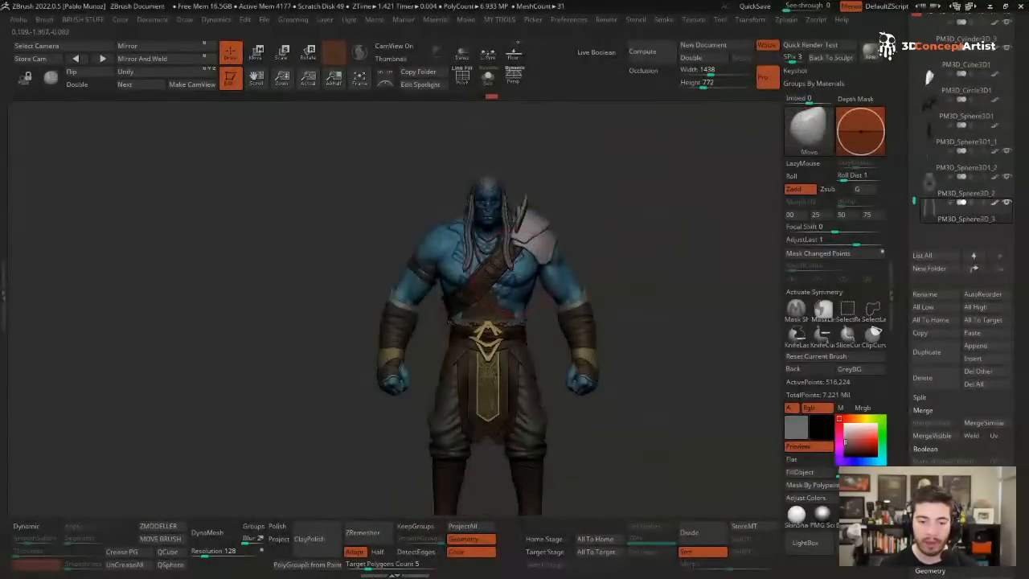
pyautogui.moveTo(519, 302)
pyautogui.keyDown('ctrl'); pyautogui.mouseDown(button='right')
pyautogui.moveTo(501, 275)
pyautogui.moveTo(502, 293)
pyautogui.mouseUp(button='right'); pyautogui.keyUp('ctrl')
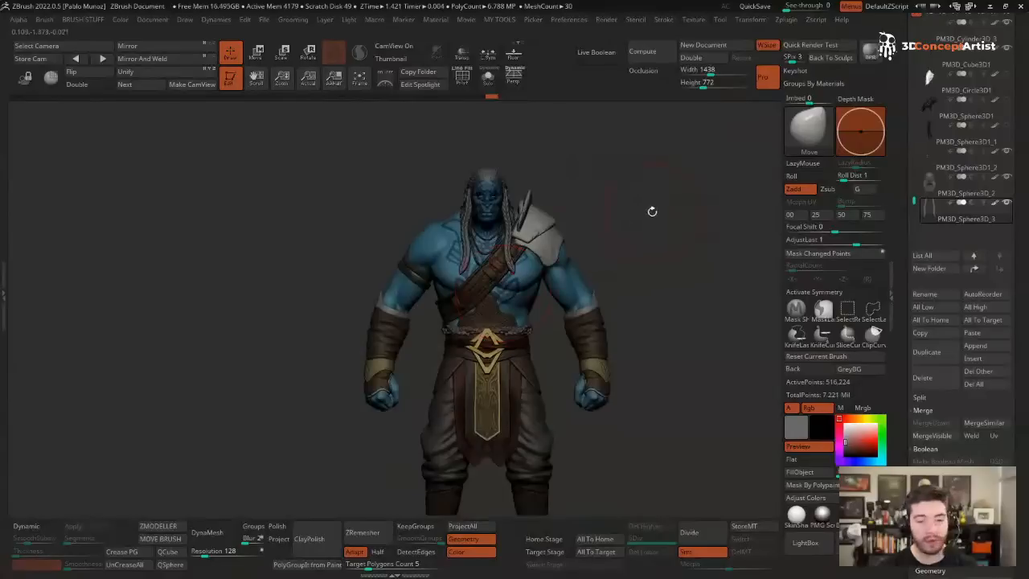
pyautogui.keyDown('ctrl'); pyautogui.moveTo(652, 212); pyautogui.dragTo(624, 234, button='right'); pyautogui.keyUp('ctrl')
pyautogui.keyDown('alt'); pyautogui.moveTo(617, 192); pyautogui.dragTo(548, 255, button='right'); pyautogui.keyUp('alt')
pyautogui.press('space')
pyautogui.moveTo(608, 223); pyautogui.dragTo(599, 222)
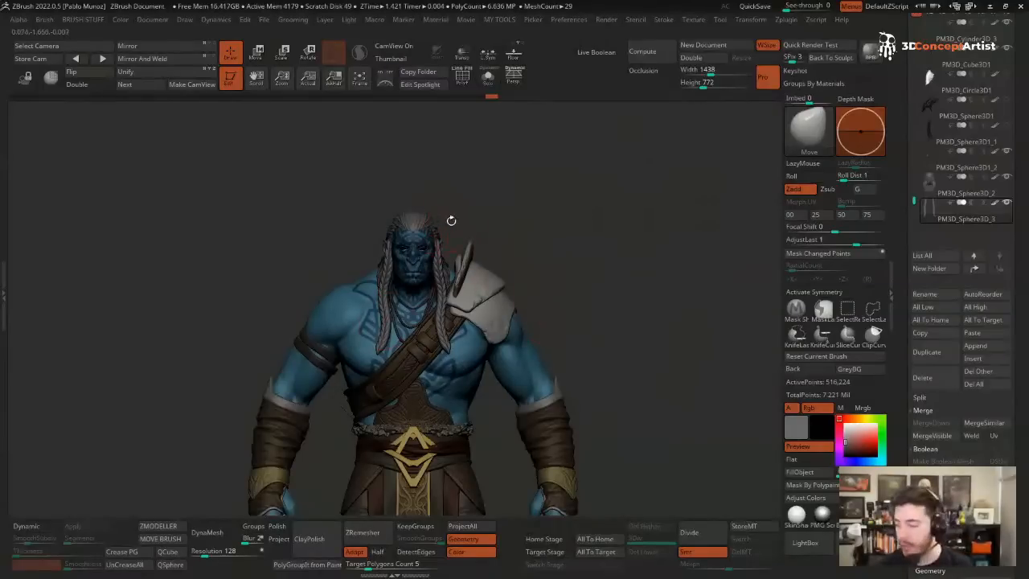
pyautogui.moveTo(451, 220); pyautogui.dragTo(609, 198)
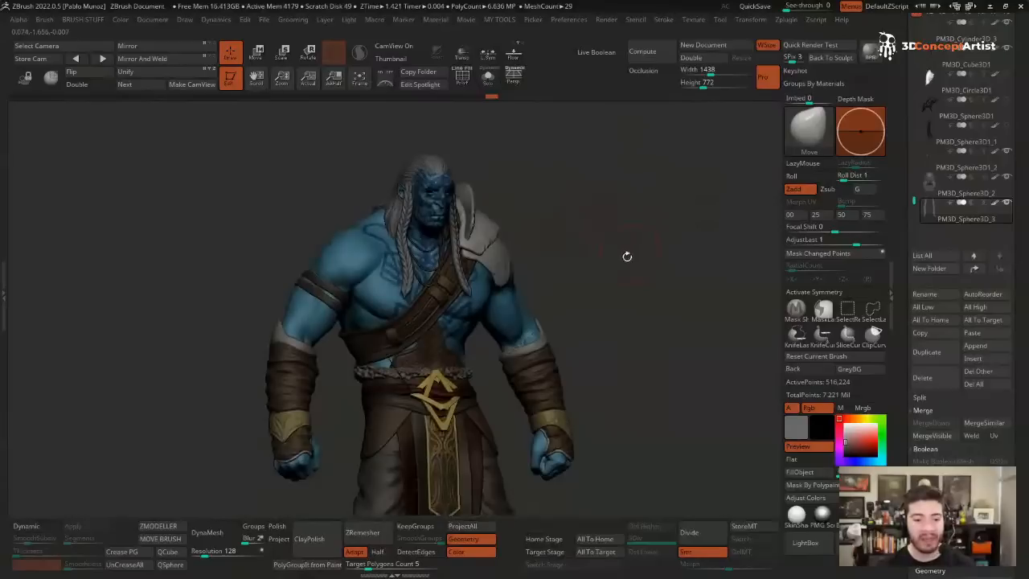
pyautogui.moveTo(627, 257); pyautogui.dragTo(587, 269)
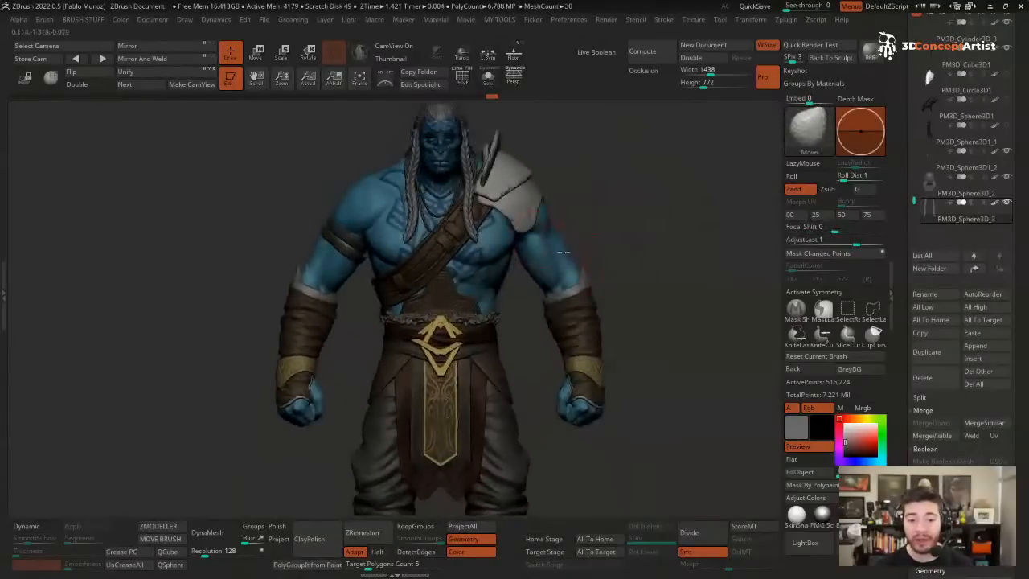
# - Select the quilted sleeve on the horned version of the character and view it alone, restoring the full figure
pyautogui.press('f')
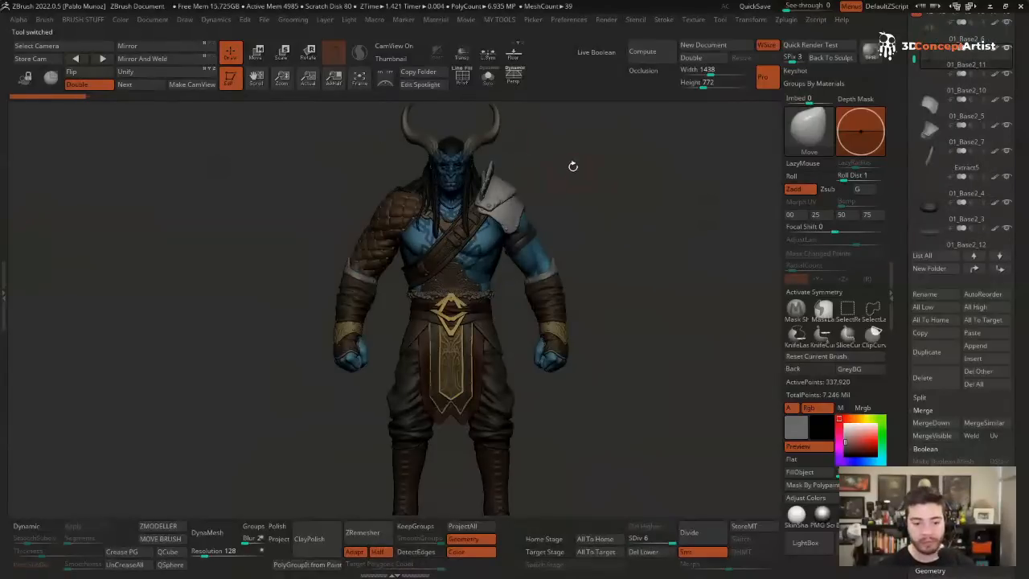
pyautogui.press('f')
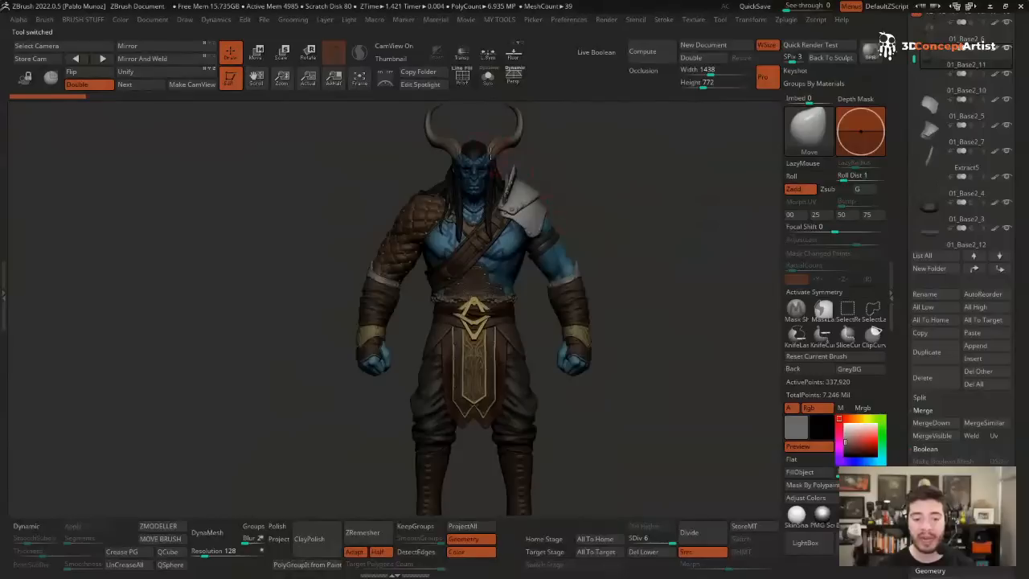
pyautogui.keyDown('alt'); pyautogui.moveTo(461, 140); pyautogui.dragTo(459, 159, button='right'); pyautogui.keyUp('alt')
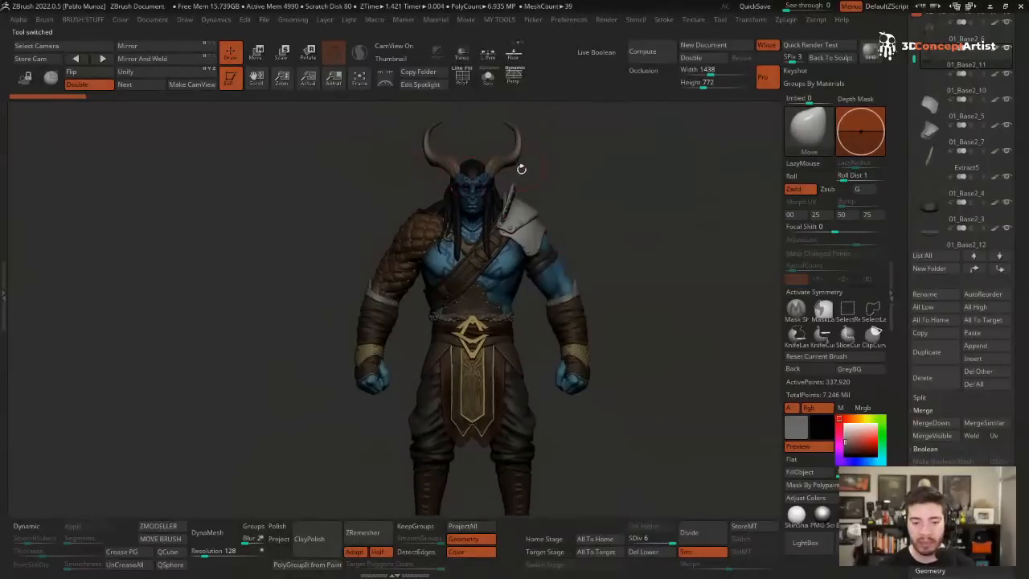
pyautogui.keyDown('alt'); pyautogui.click(419, 237); pyautogui.keyUp('alt')
pyautogui.hotkey('alt', 's')
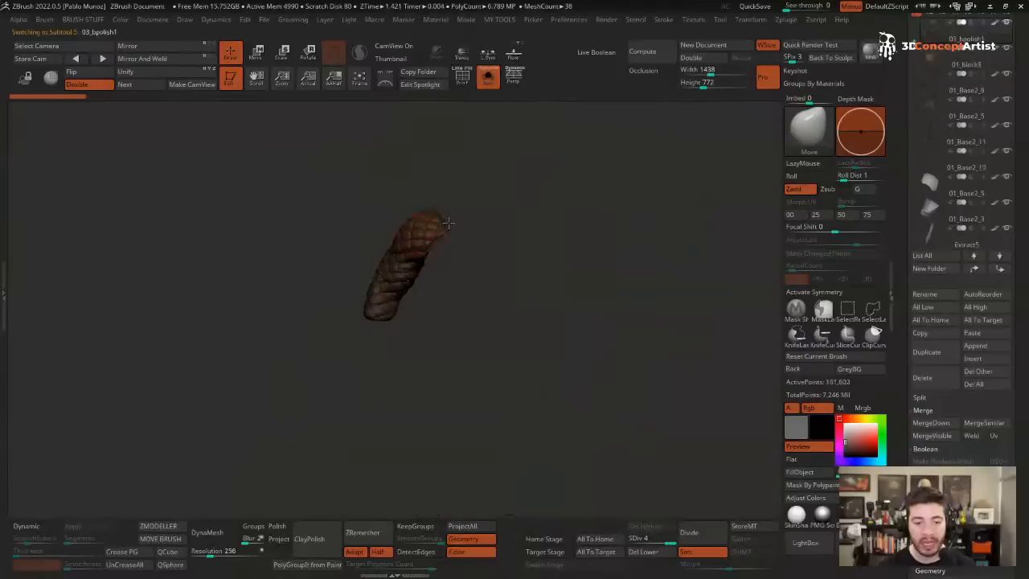
pyautogui.hotkey('alt', 's')
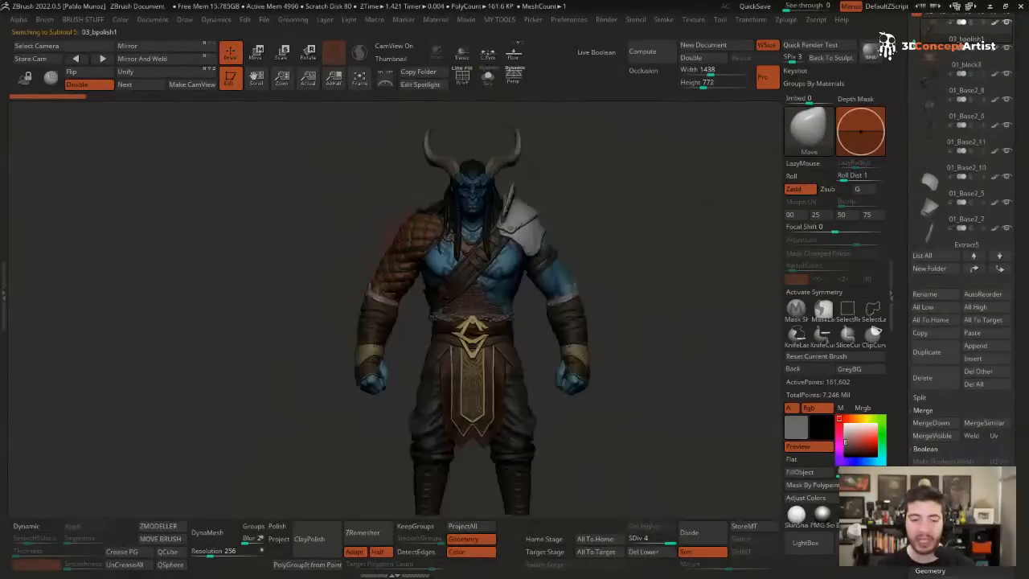
# - Examine the horned version's finished details: the studded quilted sleeve, chest straps, wrist guards, ornamented front cloth and shoulder armour
pyautogui.scroll(10, 394, 252)
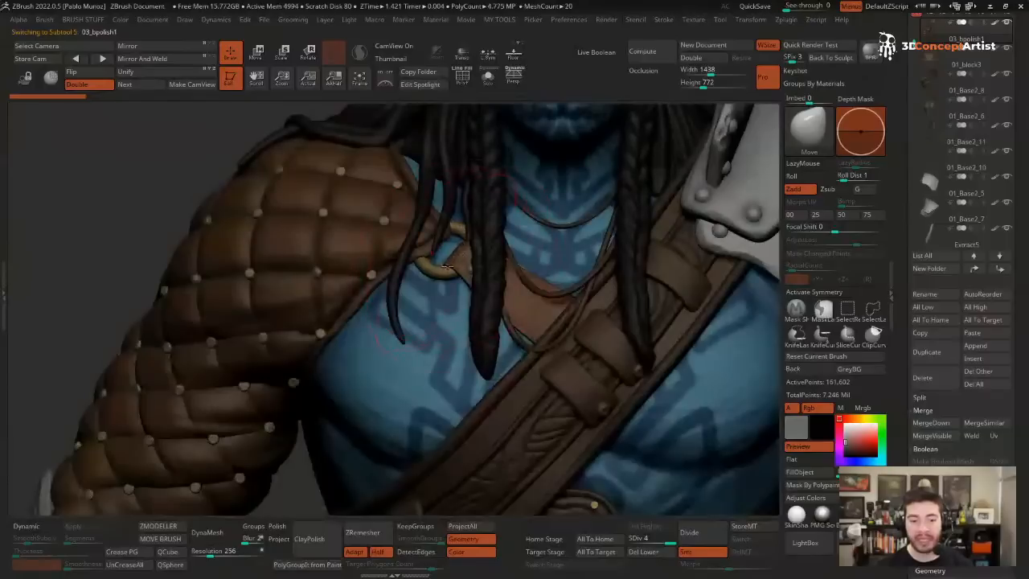
pyautogui.moveTo(458, 259); pyautogui.dragTo(439, 269, button='right')
pyautogui.scroll(-2, 499, 283)
pyautogui.scroll(-5, 499, 283)
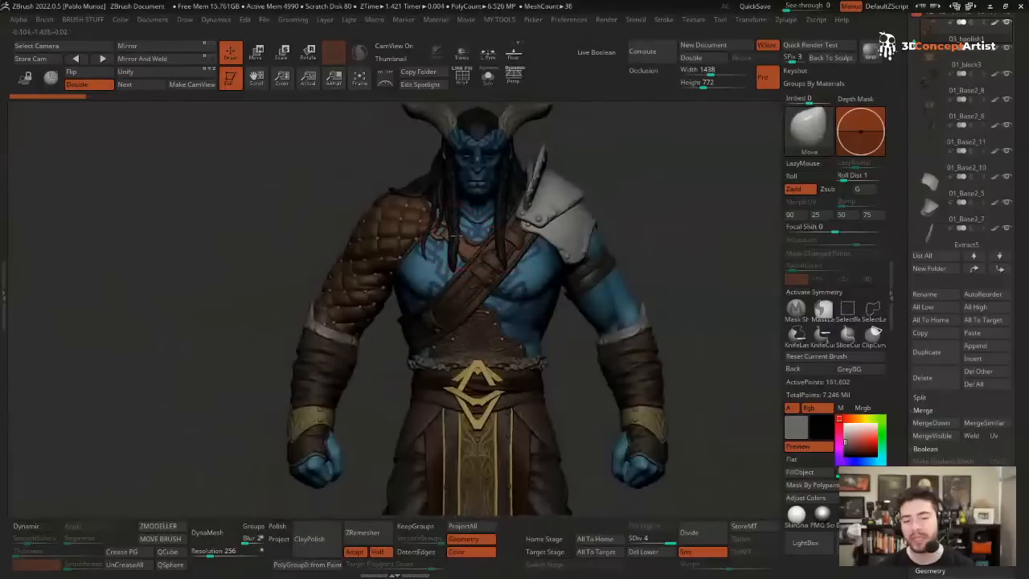
pyautogui.scroll(-2, 546, 257)
pyautogui.keyDown('alt'); pyautogui.moveTo(543, 346); pyautogui.dragTo(542, 208, button='right'); pyautogui.keyUp('alt')
pyautogui.keyDown('ctrl'); pyautogui.moveTo(382, 213); pyautogui.dragTo(227, 272, button='right'); pyautogui.keyUp('ctrl')
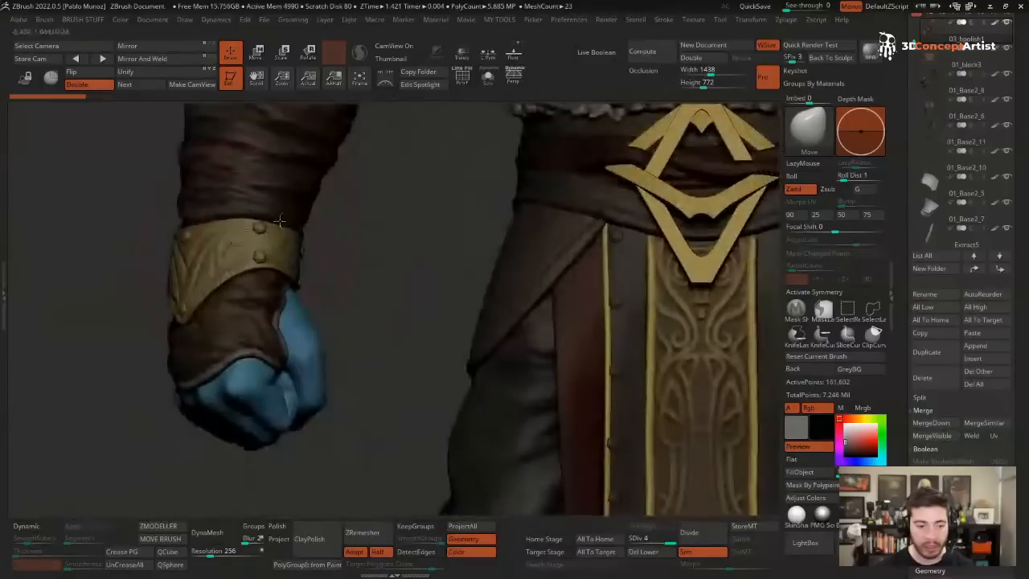
pyautogui.keyDown('alt'); pyautogui.moveTo(505, 292); pyautogui.dragTo(370, 289, button='right'); pyautogui.keyUp('alt')
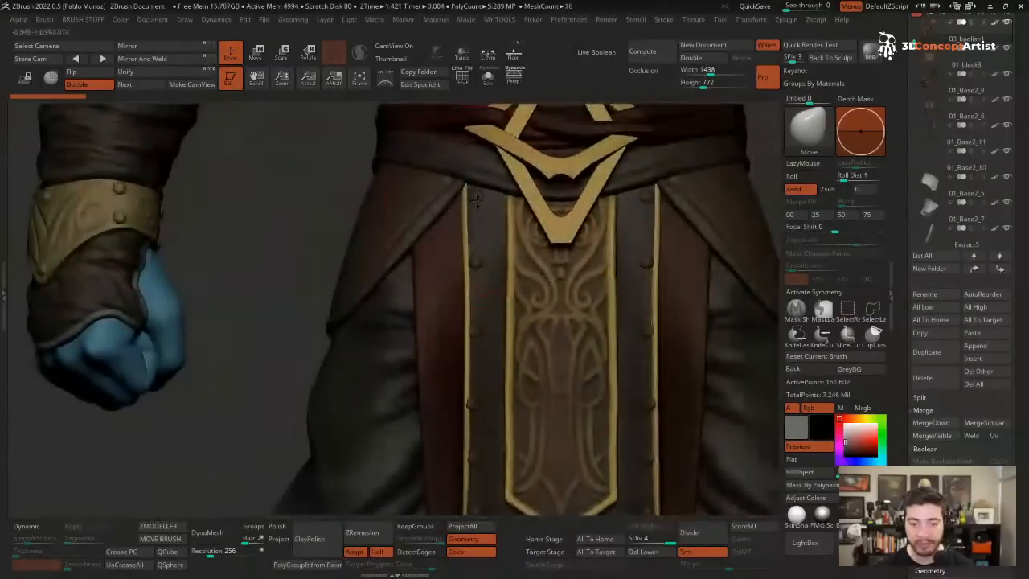
pyautogui.keyDown('ctrl'); pyautogui.moveTo(477, 199); pyautogui.dragTo(514, 305, button='right'); pyautogui.keyUp('ctrl')
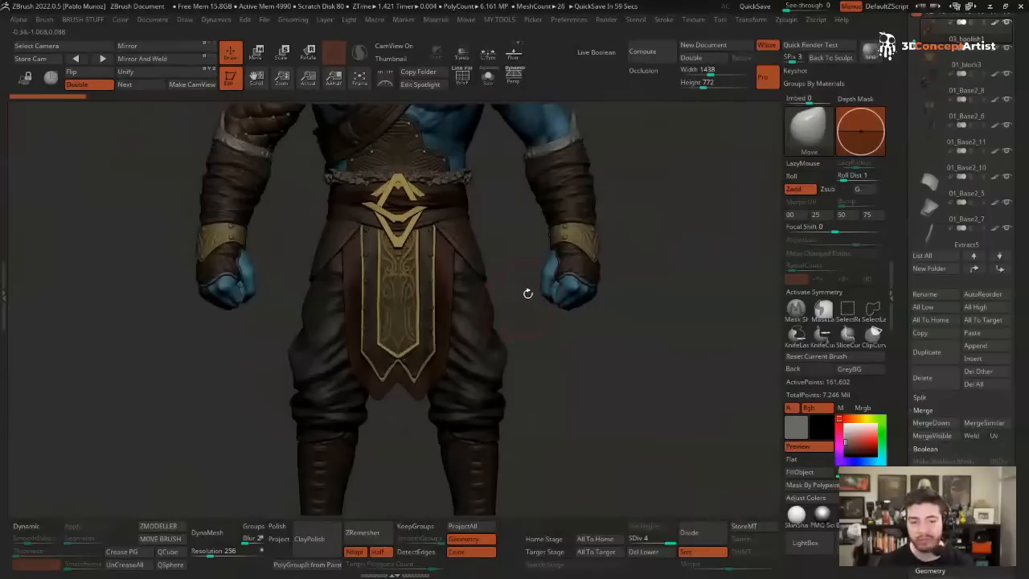
pyautogui.keyDown('alt'); pyautogui.moveTo(500, 221); pyautogui.dragTo(503, 409, button='right'); pyautogui.keyUp('alt')
pyautogui.keyDown('ctrl'); pyautogui.moveTo(375, 263); pyautogui.dragTo(393, 218, button='right'); pyautogui.keyUp('ctrl')
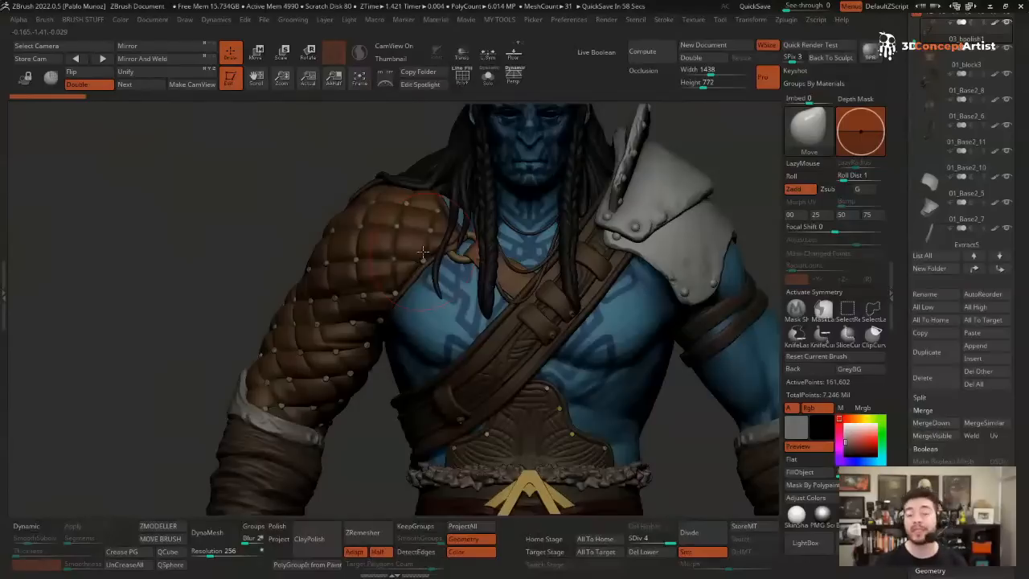
pyautogui.press('space')
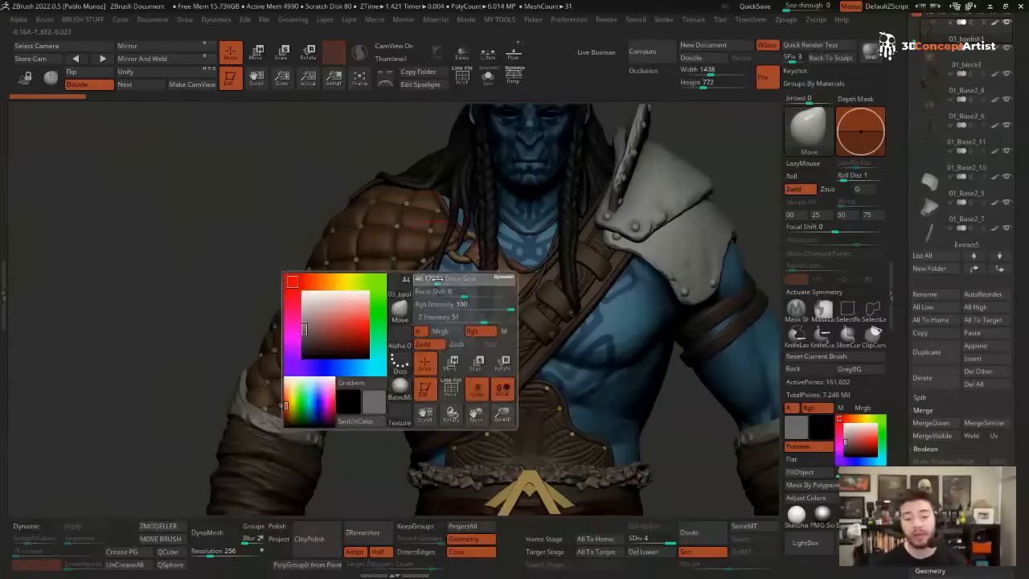
pyautogui.keyDown('alt'); pyautogui.moveTo(459, 306); pyautogui.dragTo(443, 321, button='right'); pyautogui.keyUp('alt')
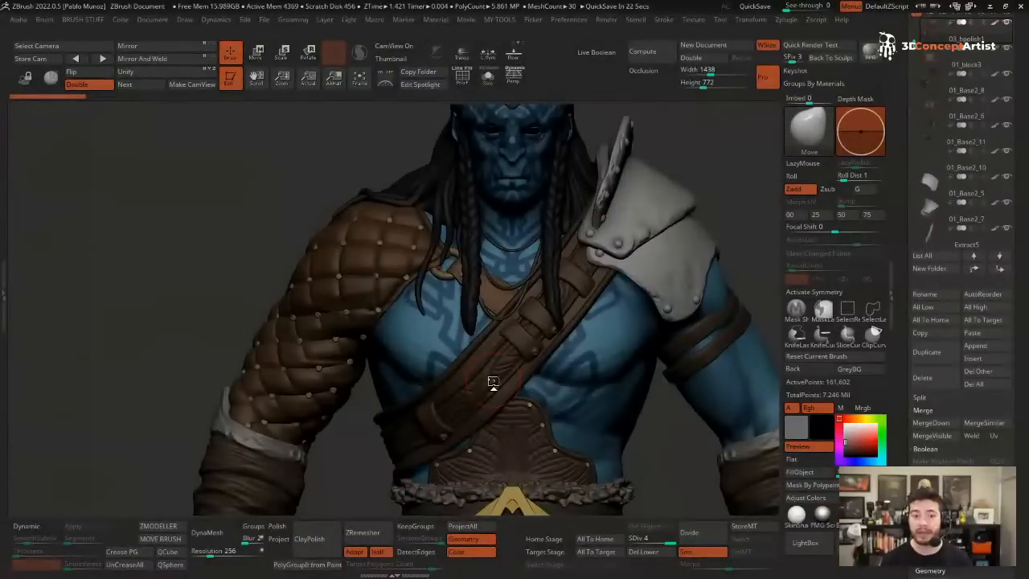
pyautogui.keyDown('alt'); pyautogui.moveTo(435, 277); pyautogui.dragTo(374, 290, button='right'); pyautogui.keyUp('alt')
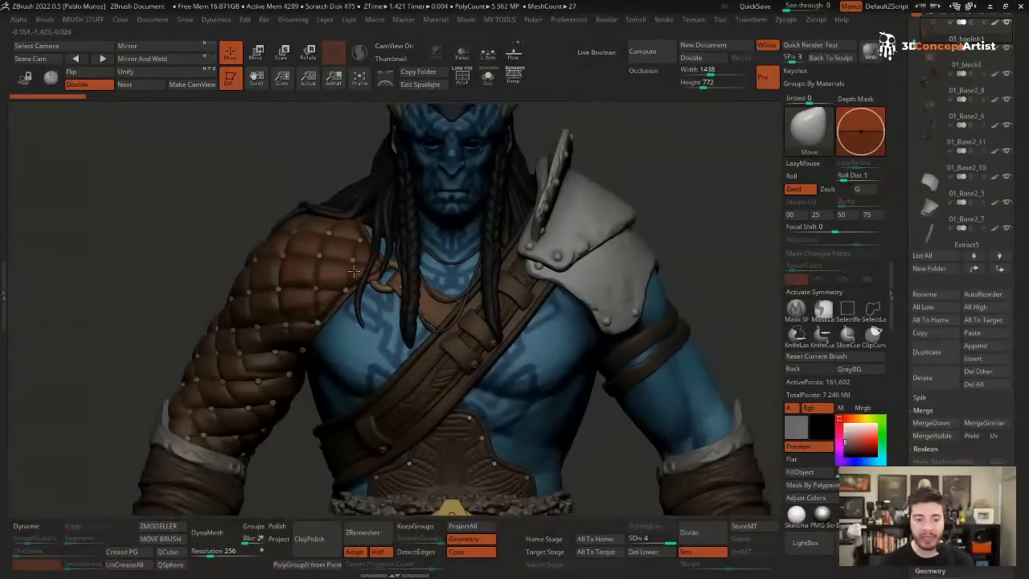
# - Examine the horned version's horns, painted face, hair, wrist guards, belt emblem and ornamented front cloth
pyautogui.keyDown('ctrl'); pyautogui.moveTo(307, 246); pyautogui.dragTo(503, 282, button='right'); pyautogui.keyUp('ctrl')
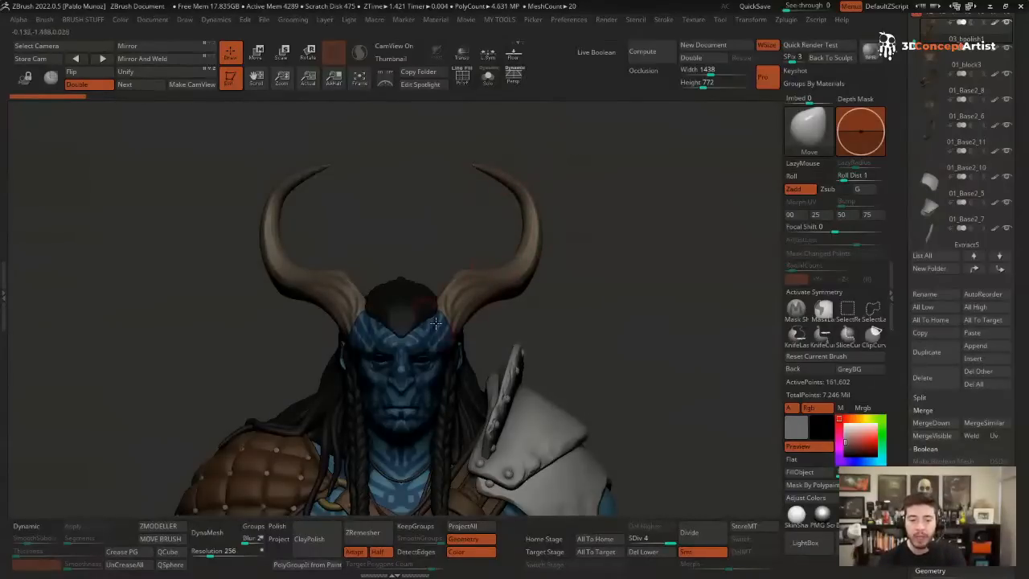
pyautogui.moveTo(435, 324); pyautogui.dragTo(465, 323, button='right')
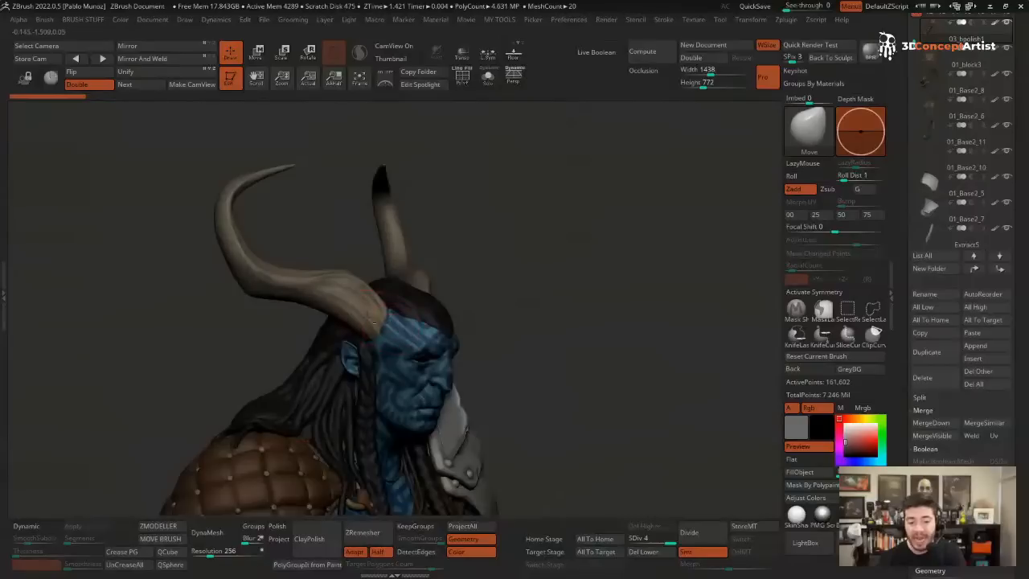
pyautogui.keyDown('ctrl'); pyautogui.moveTo(374, 323); pyautogui.dragTo(429, 340, button='right'); pyautogui.keyUp('ctrl')
pyautogui.moveTo(543, 211)
pyautogui.mouseDown(button='right')
pyautogui.moveTo(535, 199)
pyautogui.moveTo(482, 194)
pyautogui.mouseUp(button='right')
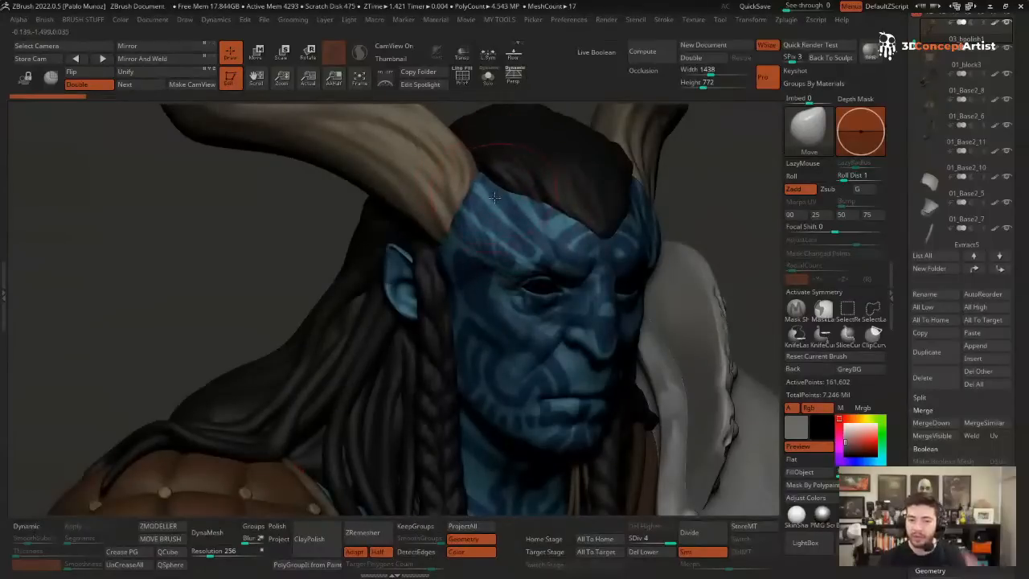
pyautogui.moveTo(504, 219)
pyautogui.keyDown('ctrl'); pyautogui.mouseDown(button='right')
pyautogui.moveTo(487, 191)
pyautogui.moveTo(505, 206)
pyautogui.mouseUp(button='right'); pyautogui.keyUp('ctrl')
pyautogui.keyDown('alt'); pyautogui.moveTo(514, 362); pyautogui.dragTo(546, 241, button='right'); pyautogui.keyUp('alt')
pyautogui.keyDown('alt'); pyautogui.moveTo(562, 361); pyautogui.dragTo(585, 221, button='right'); pyautogui.keyUp('alt')
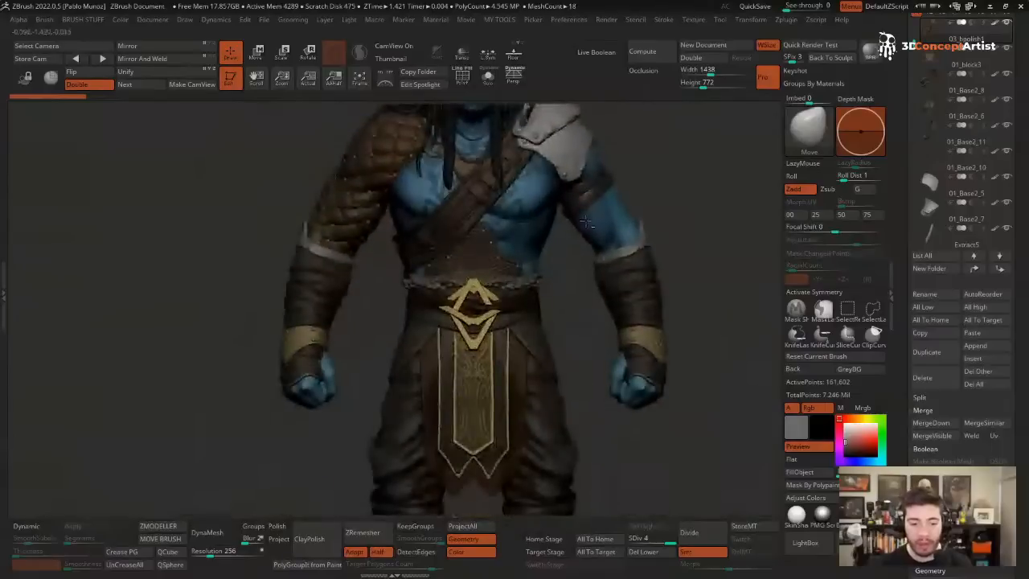
pyautogui.keyDown('alt'); pyautogui.moveTo(575, 346); pyautogui.dragTo(582, 286, button='right'); pyautogui.keyUp('alt')
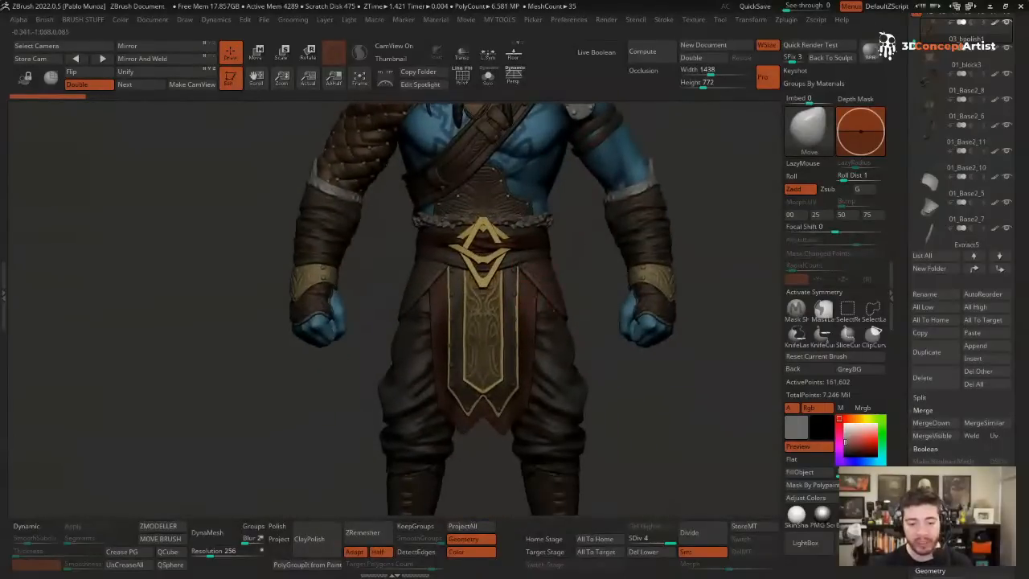
pyautogui.keyDown('alt'); pyautogui.moveTo(553, 434); pyautogui.dragTo(585, 294, button='right'); pyautogui.keyUp('alt')
# - Select the lacing on the boot and examine both laced boots up close
pyautogui.keyDown('ctrl'); pyautogui.moveTo(578, 338); pyautogui.dragTo(418, 297, button='right'); pyautogui.keyUp('ctrl')
pyautogui.keyDown('alt'); pyautogui.click(405, 215); pyautogui.keyUp('alt')
pyautogui.moveTo(420, 180); pyautogui.dragTo(427, 218, button='right')
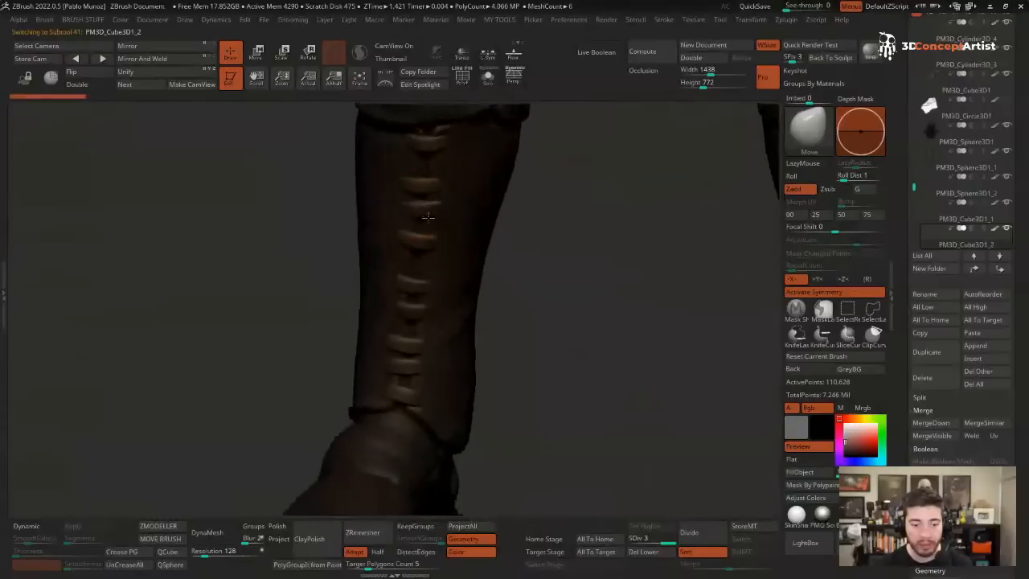
pyautogui.hotkey('shift', 's')
pyautogui.keyDown('alt'); pyautogui.moveTo(432, 158); pyautogui.dragTo(504, 231, button='right'); pyautogui.keyUp('alt')
pyautogui.hotkey('shift', 's')
pyautogui.keyDown('ctrl'); pyautogui.moveTo(564, 272); pyautogui.dragTo(501, 177, button='right'); pyautogui.keyUp('ctrl')
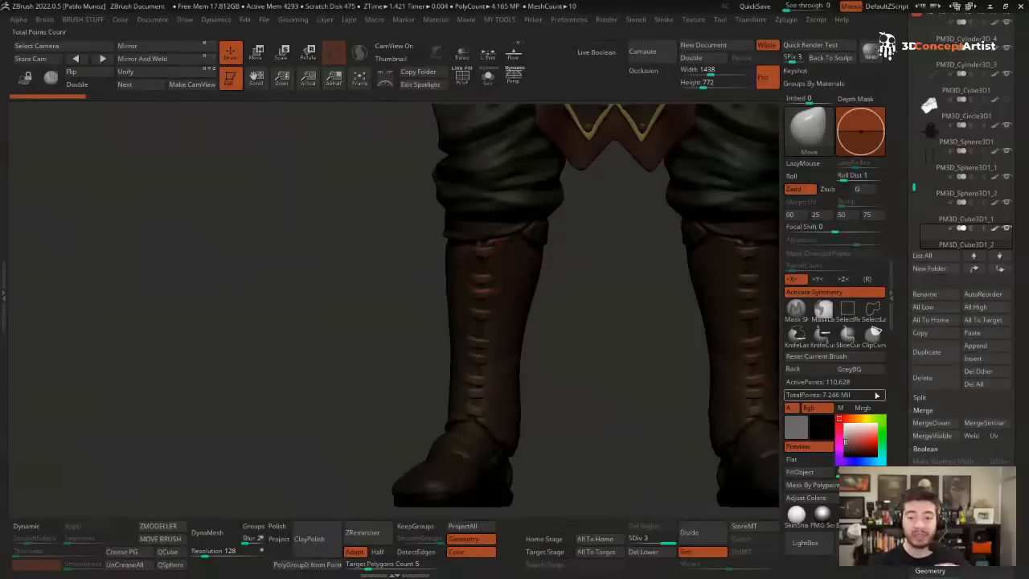
# - Switch off the painted colours on all parts, set the active colour to white and review the whole figure as a plain grey sculpt
pyautogui.keyDown('shift'); pyautogui.click(995, 228); pyautogui.keyUp('shift')
pyautogui.keyDown('alt'); pyautogui.moveTo(589, 347); pyautogui.dragTo(531, 344); pyautogui.keyUp('alt')
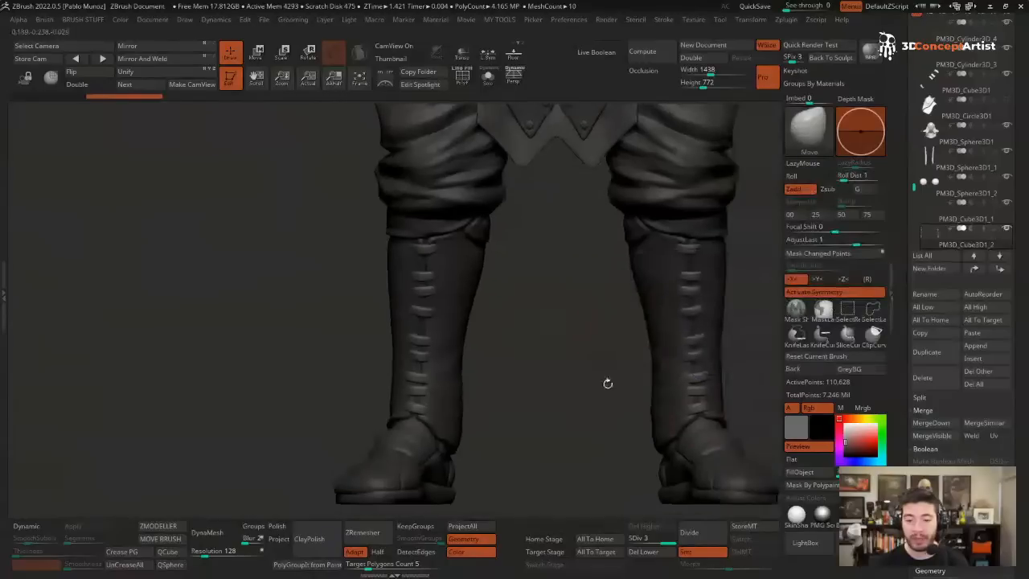
pyautogui.moveTo(849, 427); pyautogui.dragTo(838, 413)
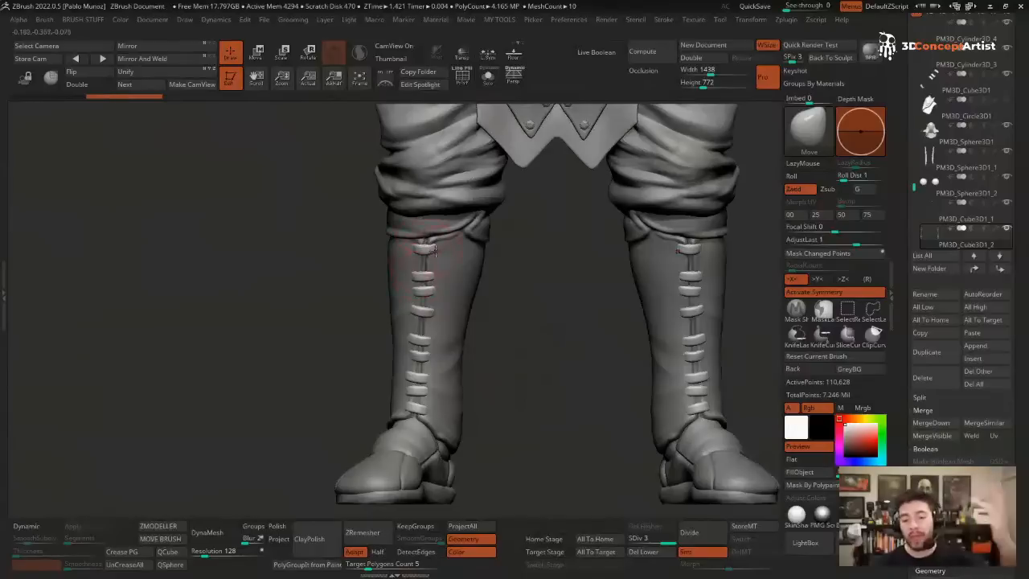
pyautogui.keyDown('ctrl'); pyautogui.moveTo(698, 215); pyautogui.dragTo(426, 273, button='right'); pyautogui.keyUp('ctrl')
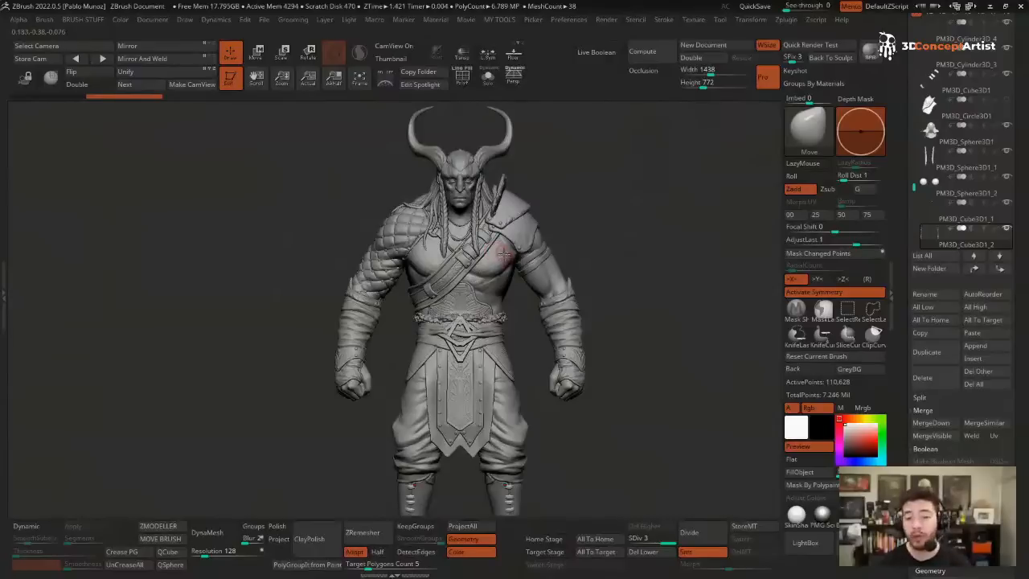
pyautogui.keyDown('alt'); pyautogui.moveTo(431, 228); pyautogui.dragTo(452, 247, button='right'); pyautogui.keyUp('alt')
# - Select the quilted sleeve and switch the painted colours of all parts back on
pyautogui.keyDown('alt'); pyautogui.click(421, 255); pyautogui.keyUp('alt')
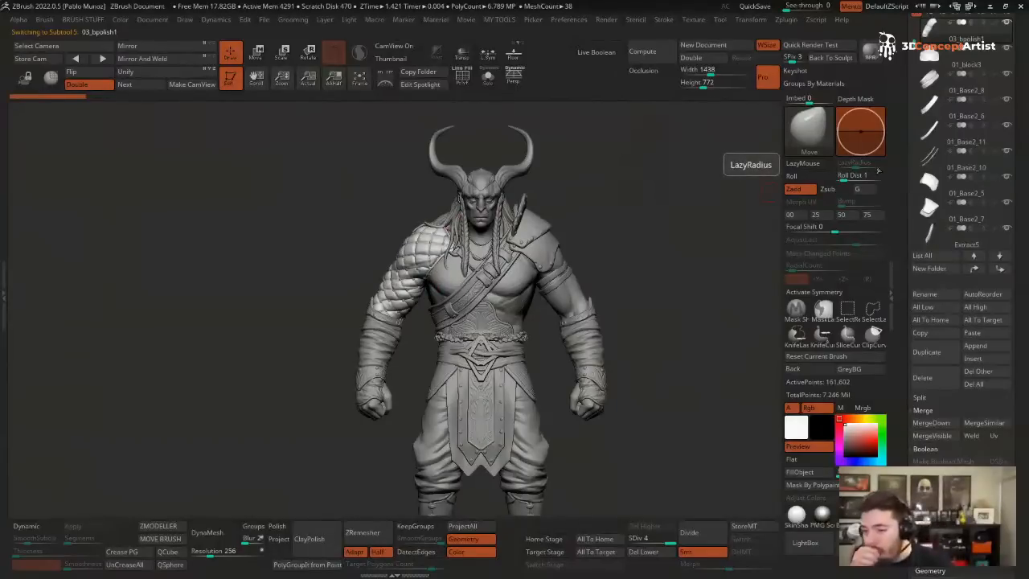
pyautogui.moveTo(909, 50); pyautogui.dragTo(909, 153)
pyautogui.keyDown('alt'); pyautogui.click(445, 227); pyautogui.keyUp('alt')
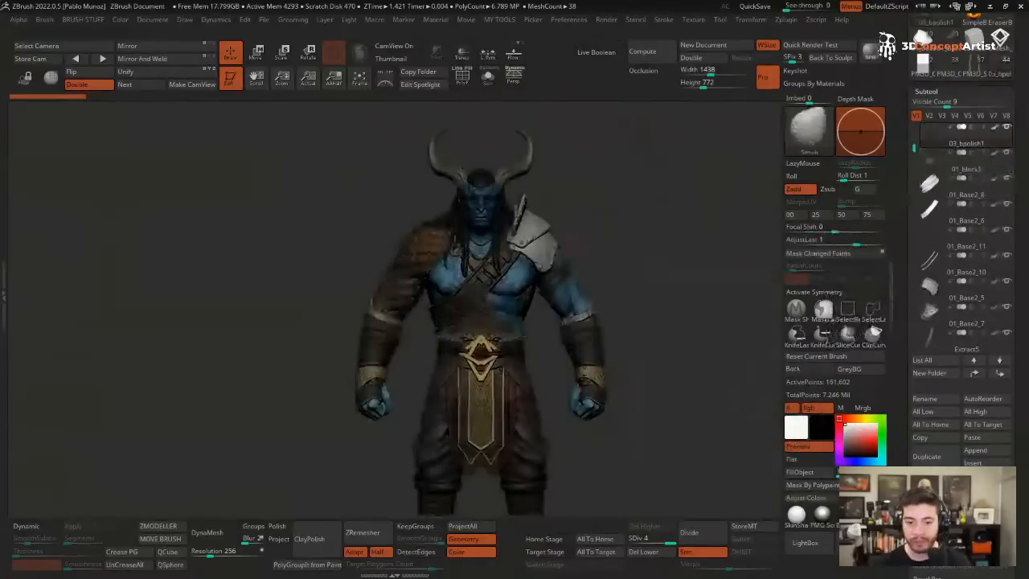
pyautogui.moveTo(911, 147); pyautogui.dragTo(916, 190)
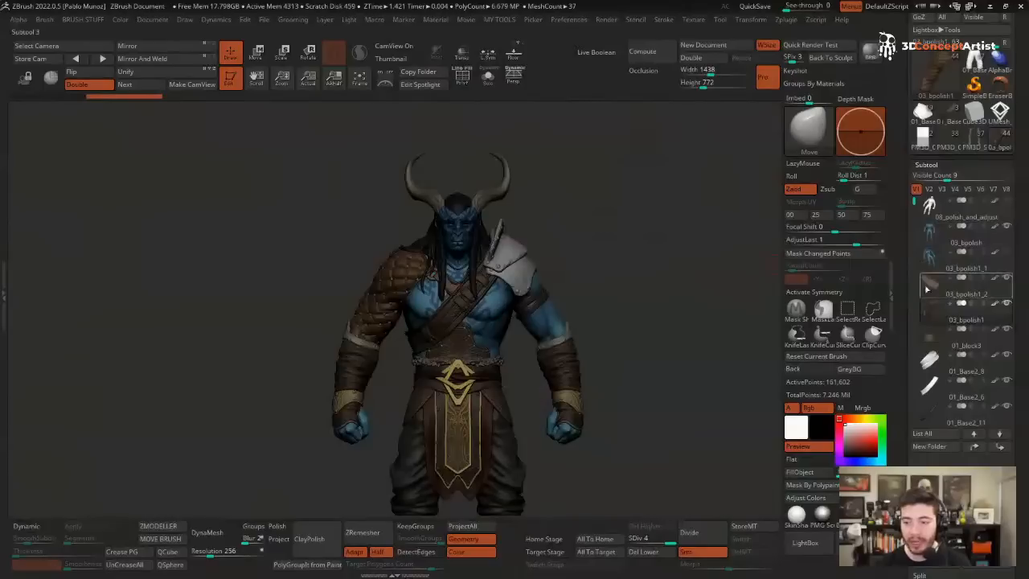
# - Make the blue body the active subtool and hide the quilted sleeve
pyautogui.click(984, 238)
pyautogui.moveTo(913, 164); pyautogui.dragTo(925, 234)
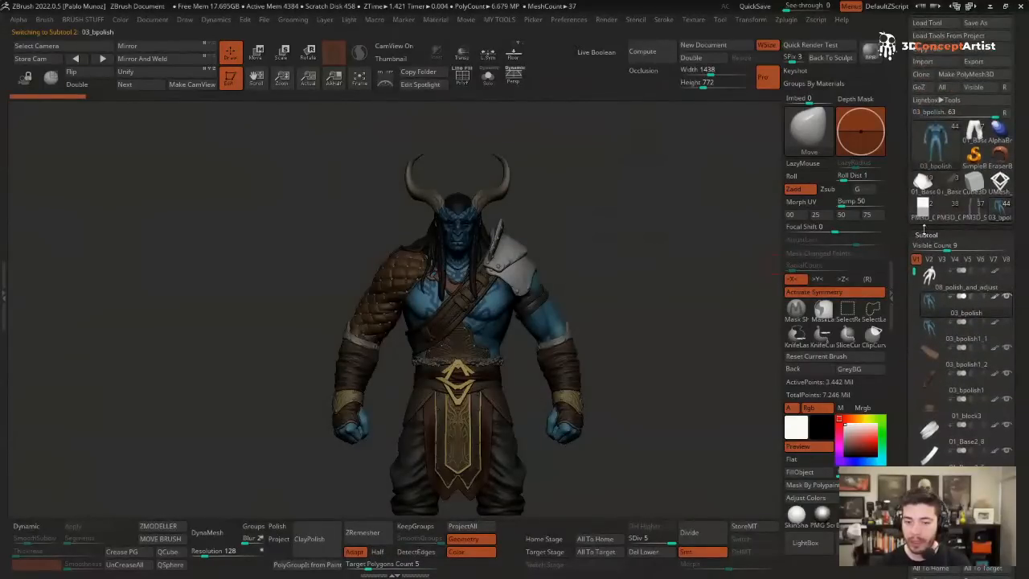
pyautogui.click(1006, 375)
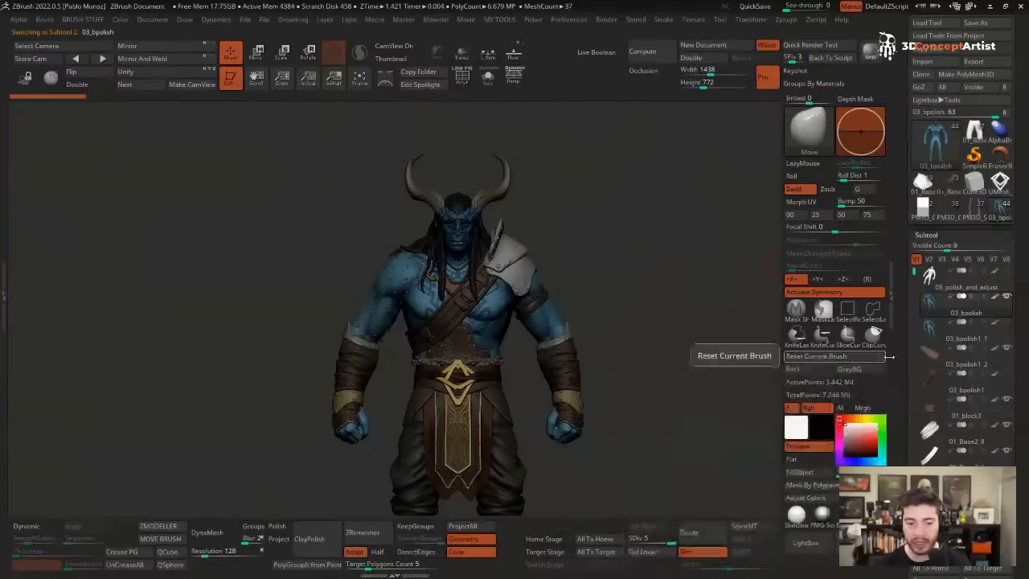
pyautogui.moveTo(945, 387)
pyautogui.scroll(5, 426, 269)
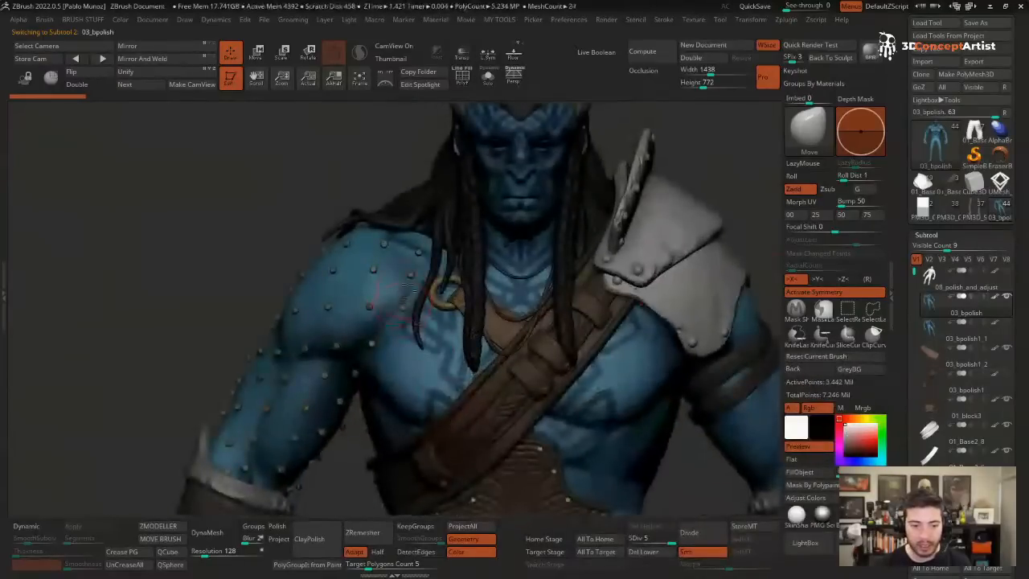
# - Hide the sleeve's studs and the ring on the chest strap, and reselect the blue body
pyautogui.keyDown('alt'); pyautogui.click(438, 286); pyautogui.keyUp('alt')
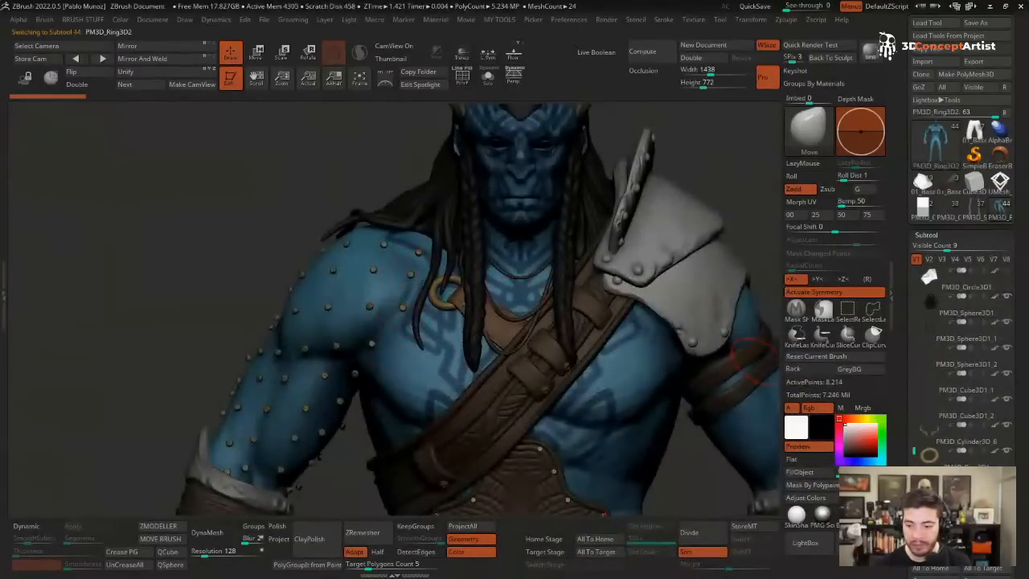
pyautogui.keyDown('alt'); pyautogui.click(459, 306); pyautogui.keyUp('alt')
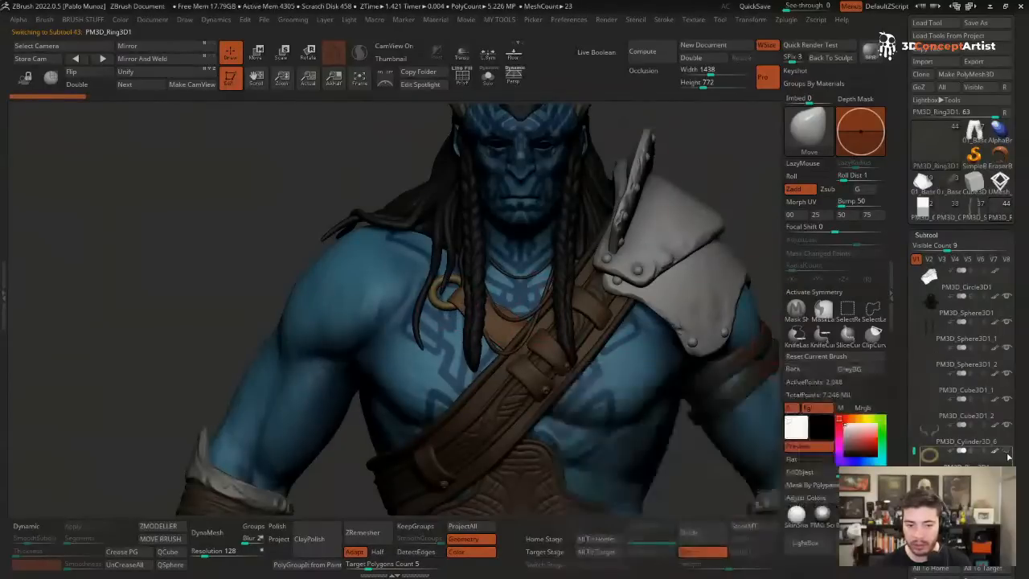
pyautogui.keyDown('alt'); pyautogui.click(609, 372); pyautogui.keyUp('alt')
pyautogui.moveTo(577, 330)
pyautogui.keyDown('ctrl'); pyautogui.mouseDown(button='right')
pyautogui.moveTo(585, 347)
pyautogui.moveTo(450, 245)
pyautogui.mouseUp(button='right'); pyautogui.keyUp('ctrl')
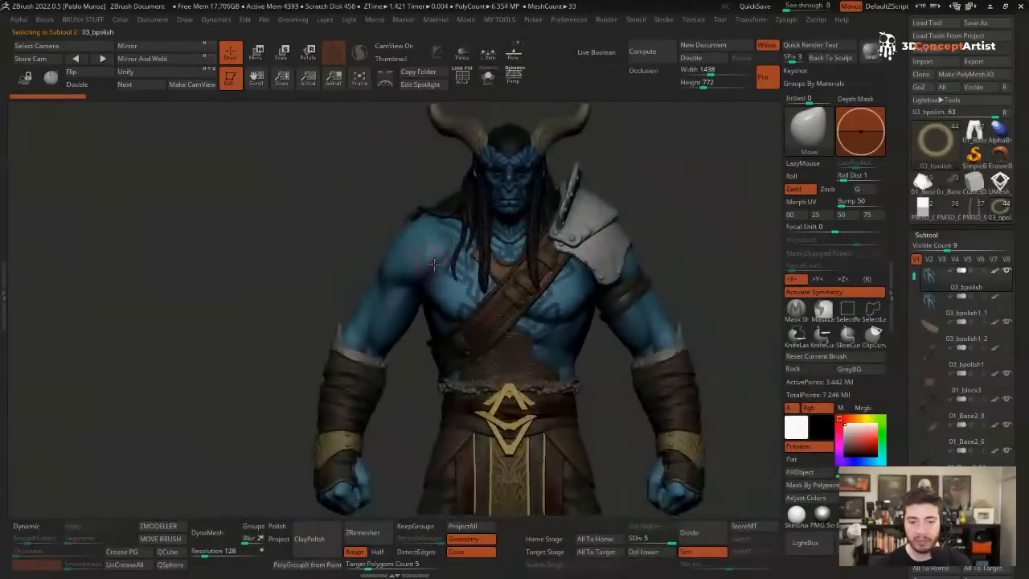
# - Turn off symmetry, duplicate the body subtool and delete the duplicate's lower subdivision levels
pyautogui.click(818, 287)
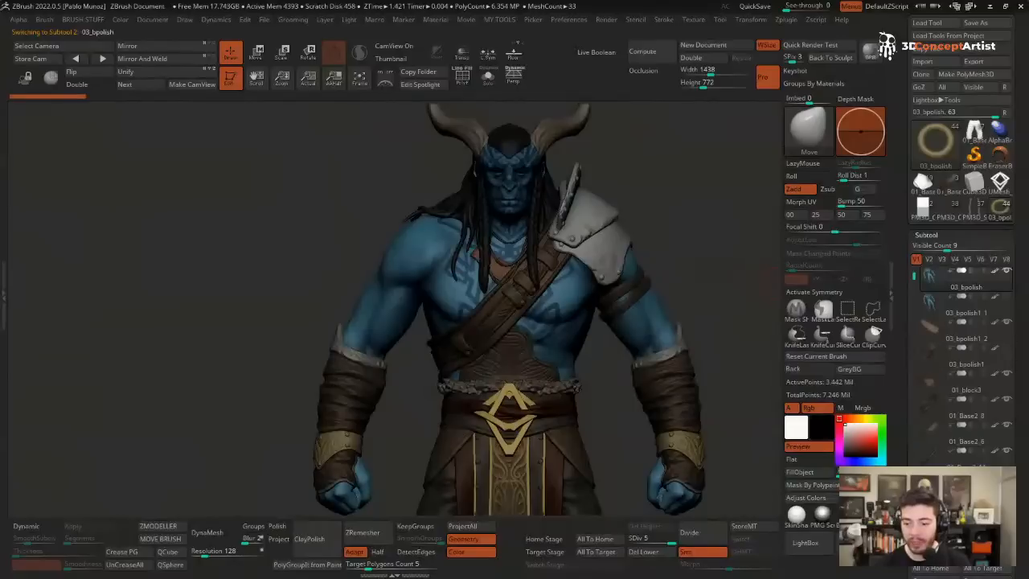
pyautogui.scroll(-5, 932, 361)
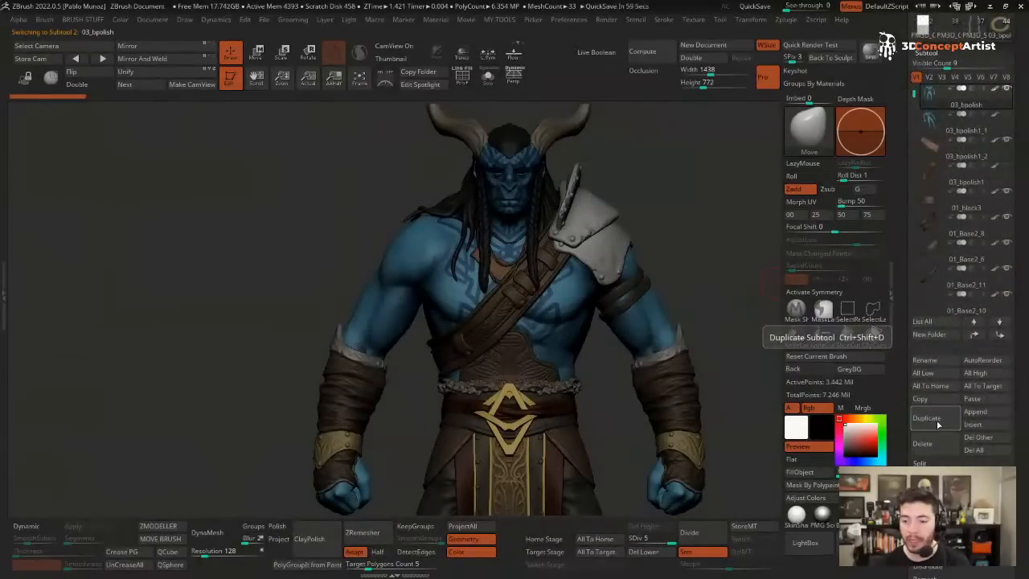
pyautogui.click(936, 424)
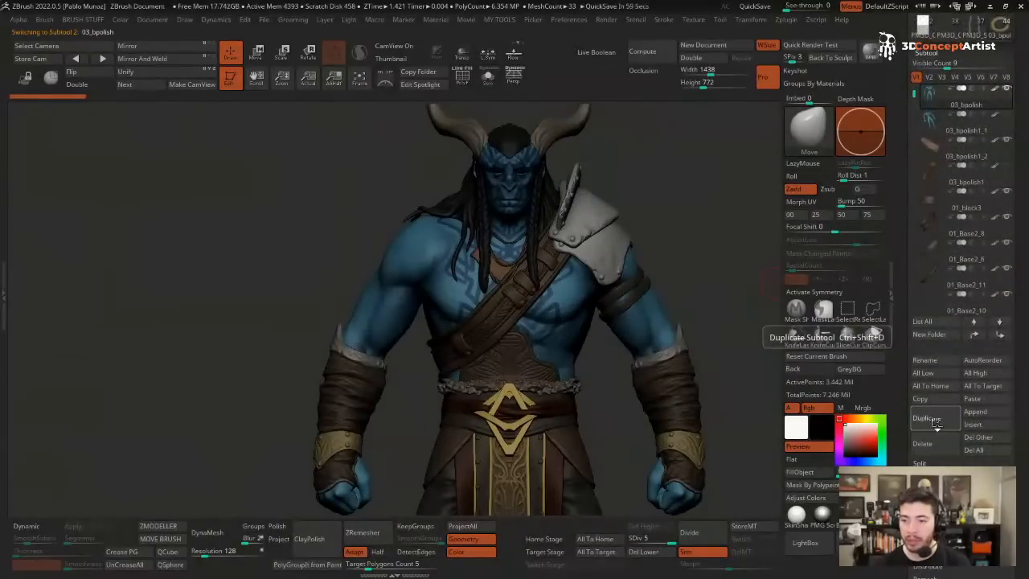
pyautogui.click(652, 553)
# - View the duplicated body alone and isolate its bare shoulder and upper arm with a lasso selection
pyautogui.keyDown('ctrl'); pyautogui.keyDown('shift'); pyautogui.click(421, 257); pyautogui.keyUp('shift'); pyautogui.keyUp('ctrl')
pyautogui.moveTo(404, 188)
pyautogui.keyDown('ctrl'); pyautogui.mouseDown(button='right')
pyautogui.moveTo(456, 203)
pyautogui.moveTo(406, 211)
pyautogui.mouseUp(button='right'); pyautogui.keyUp('ctrl')
pyautogui.click(873, 310)
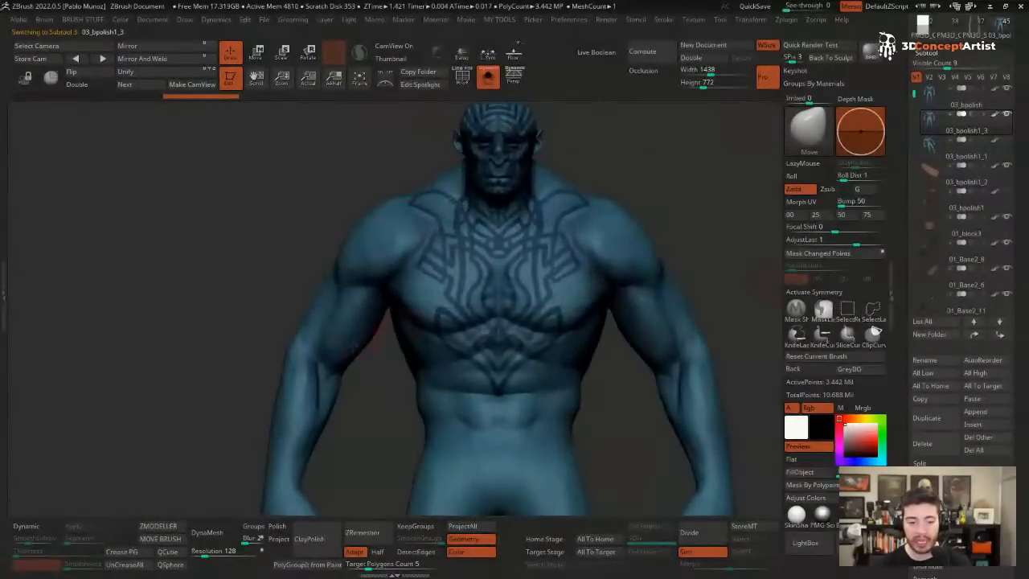
pyautogui.keyDown('ctrl'); pyautogui.keyDown('shift'); pyautogui.click(349, 349); pyautogui.keyUp('shift'); pyautogui.keyUp('ctrl')
pyautogui.moveTo(238, 374)
pyautogui.keyDown('ctrl'); pyautogui.keyDown('shift'); pyautogui.mouseDown()
pyautogui.moveTo(341, 405)
pyautogui.moveTo(393, 330)
pyautogui.moveTo(405, 281)
pyautogui.moveTo(443, 239)
pyautogui.moveTo(406, 160)
pyautogui.moveTo(240, 375)
pyautogui.mouseUp(); pyautogui.keyUp('shift'); pyautogui.keyUp('ctrl')
# - Clean up the edges of the isolated arm piece, delete the hidden geometry and assign the piece a single polygroup
pyautogui.moveTo(513, 294); pyautogui.dragTo(437, 247)
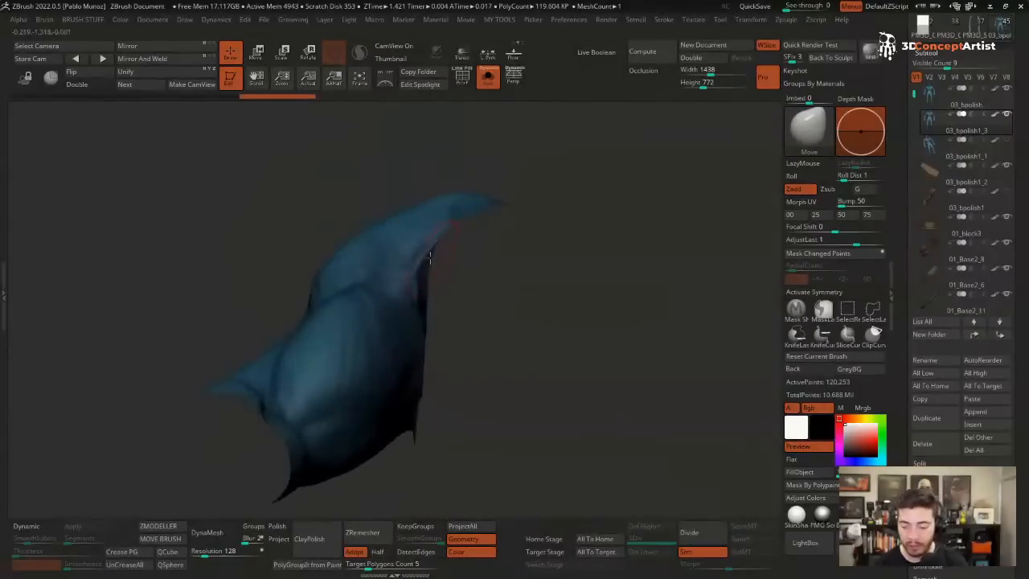
pyautogui.moveTo(525, 271)
pyautogui.mouseDown()
pyautogui.moveTo(560, 213)
pyautogui.moveTo(552, 231)
pyautogui.moveTo(572, 253)
pyautogui.moveTo(486, 283)
pyautogui.moveTo(464, 348)
pyautogui.moveTo(563, 265)
pyautogui.moveTo(566, 238)
pyautogui.moveTo(537, 273)
pyautogui.moveTo(562, 299)
pyautogui.moveTo(547, 257)
pyautogui.moveTo(497, 264)
pyautogui.moveTo(579, 204)
pyautogui.moveTo(652, 183)
pyautogui.moveTo(715, 218)
pyautogui.moveTo(619, 249)
pyautogui.moveTo(622, 338)
pyautogui.moveTo(667, 282)
pyautogui.moveTo(622, 406)
pyautogui.mouseUp()
pyautogui.hotkey('ctrl', 'shift', 'd')
pyautogui.hotkey('ctrl', 'z')
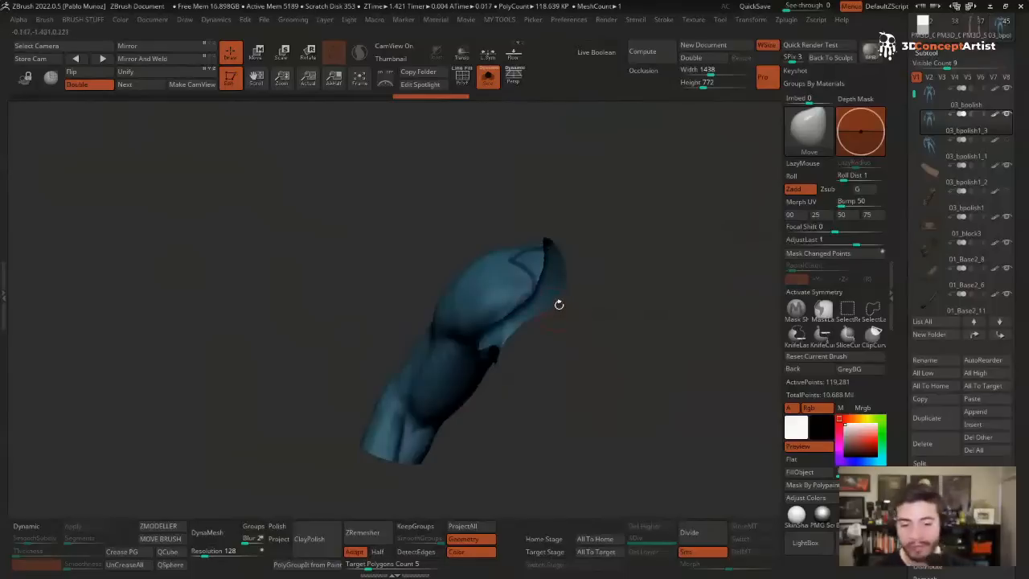
pyautogui.press('ctrl')
pyautogui.hotkey('ctrl', 'w')
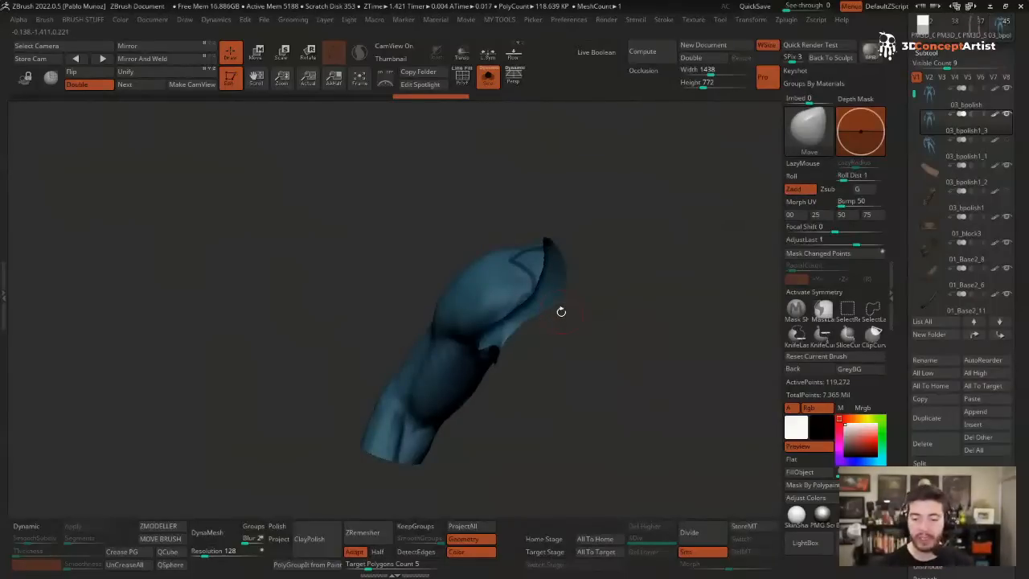
# - Fill the extracted arm piece with orange and check it on the full figure and alone
pyautogui.moveTo(561, 311); pyautogui.dragTo(609, 311)
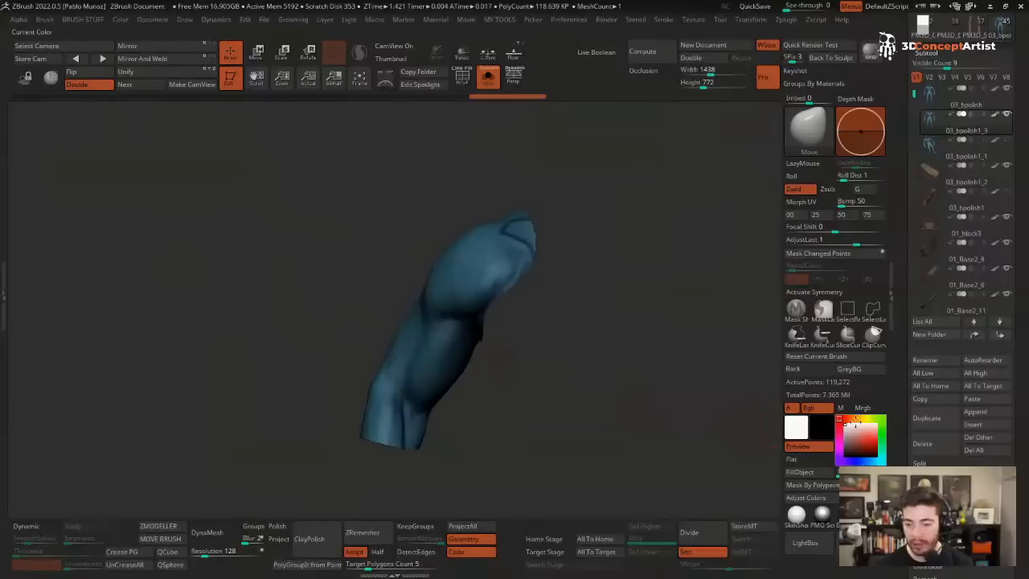
pyautogui.click(854, 419)
pyautogui.click(799, 471)
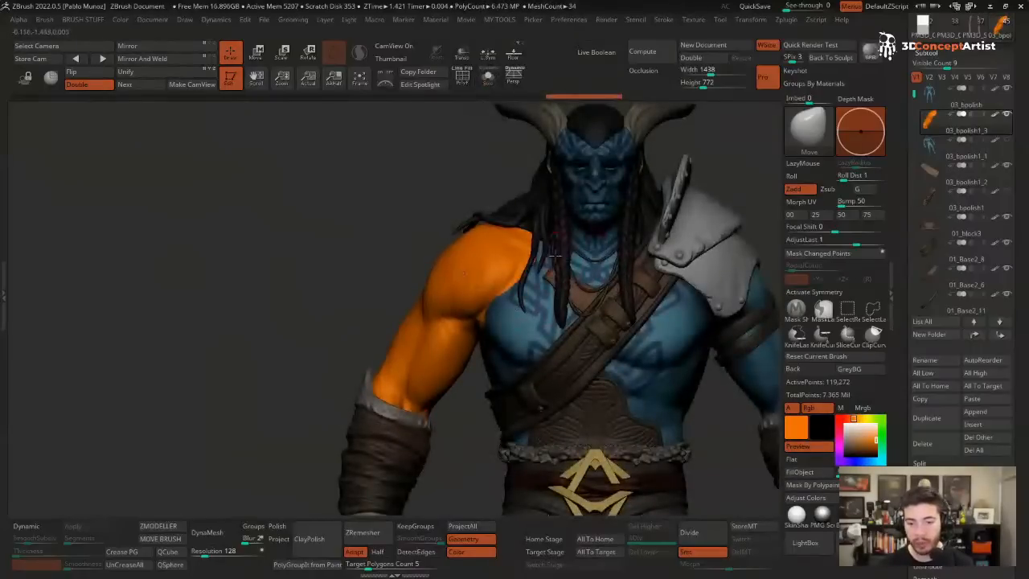
pyautogui.keyDown('alt'); pyautogui.moveTo(532, 284); pyautogui.dragTo(484, 281, button='right'); pyautogui.keyUp('alt')
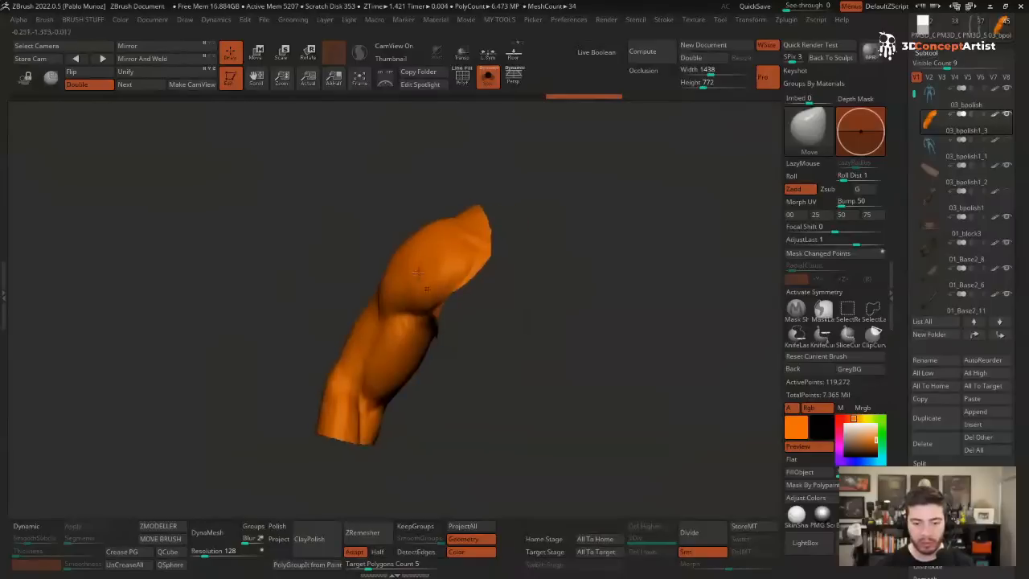
pyautogui.moveTo(542, 287); pyautogui.dragTo(519, 310)
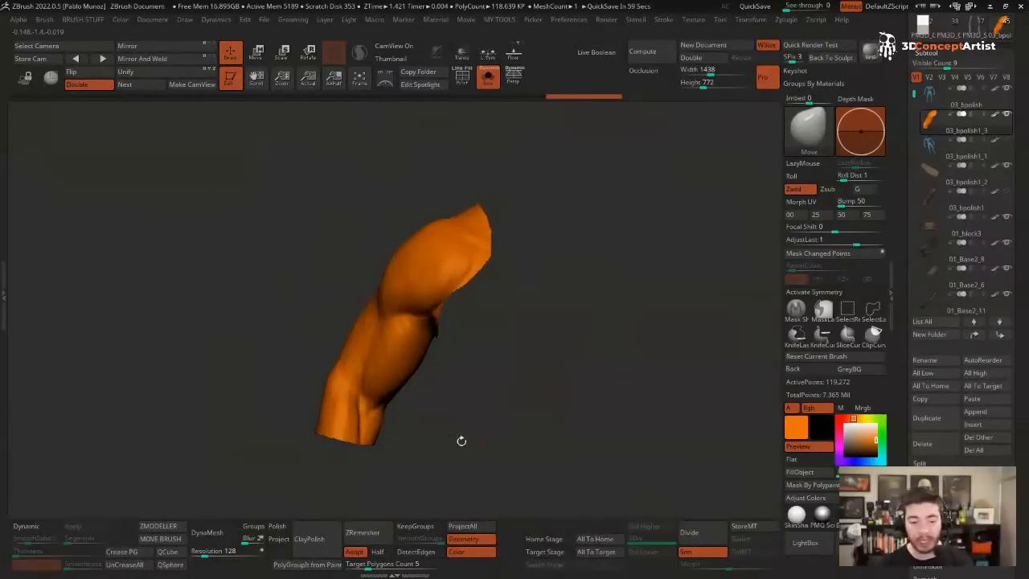
# - Smooth the borders of the orange arm piece with Polish By Groups
pyautogui.press('2')
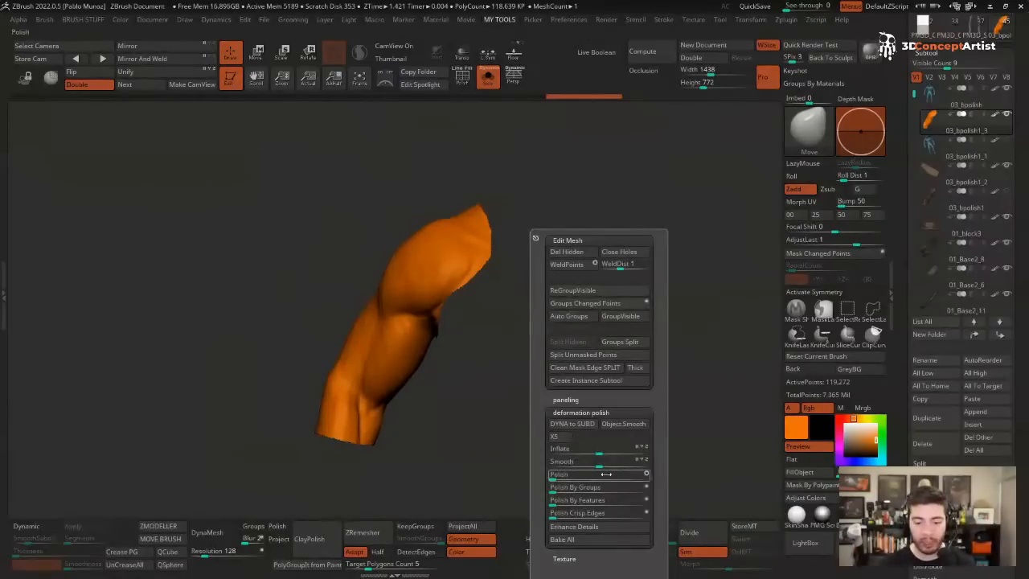
pyautogui.moveTo(582, 488); pyautogui.dragTo(593, 490)
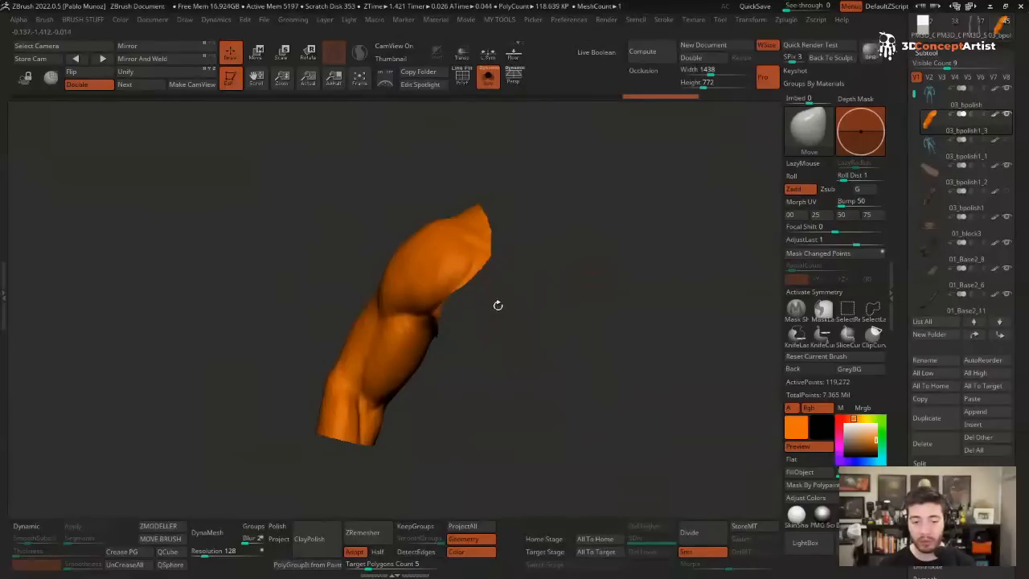
pyautogui.moveTo(530, 291); pyautogui.dragTo(579, 289)
# - Remesh the arm piece with ZRemesher at a target polygon count of 2
pyautogui.moveTo(365, 566); pyautogui.dragTo(363, 565)
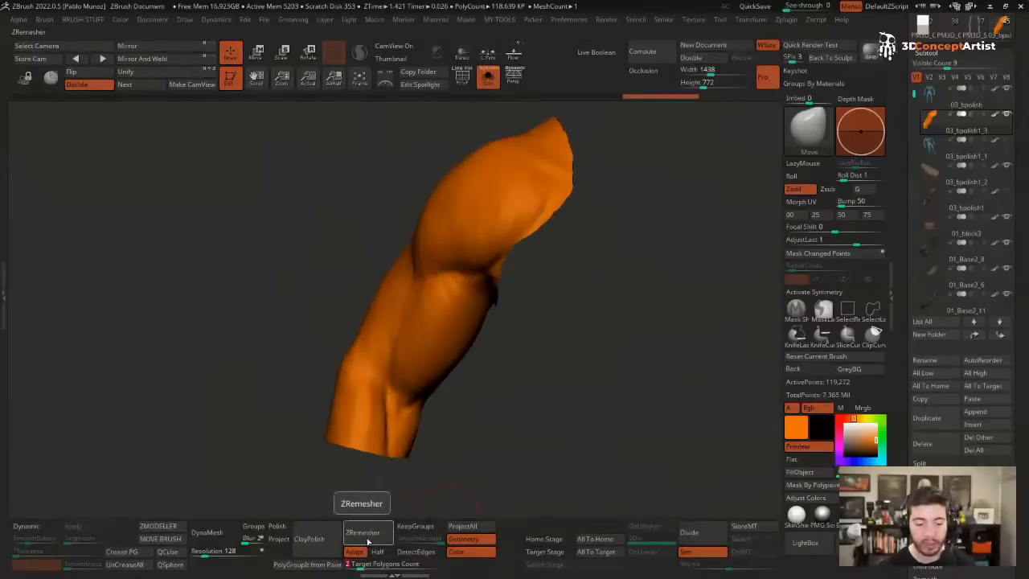
pyautogui.click(371, 536)
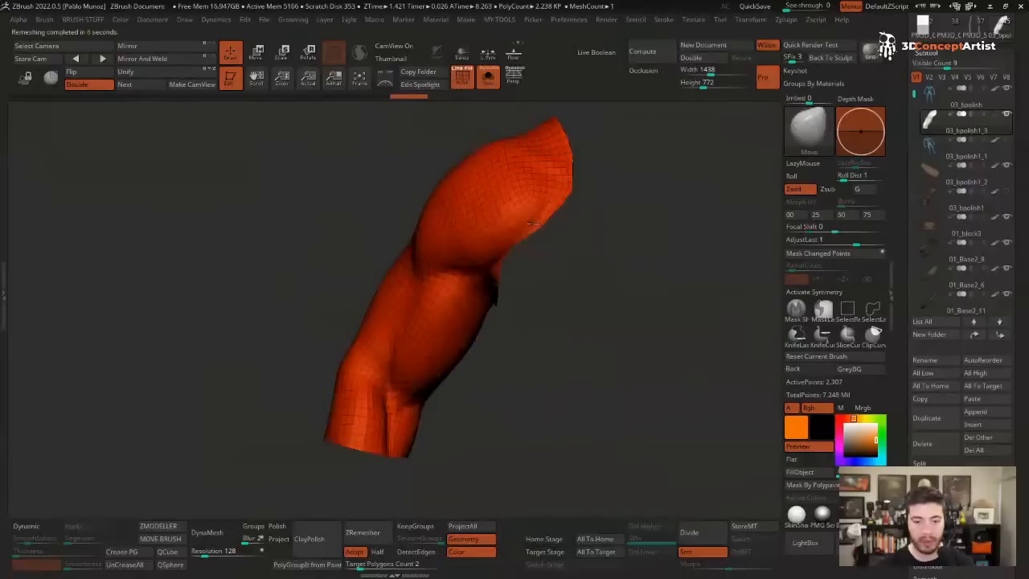
# - Smooth the remeshed arm piece's open borders with Polish By Groups
pyautogui.moveTo(634, 263); pyautogui.dragTo(590, 271)
pyautogui.press('2')
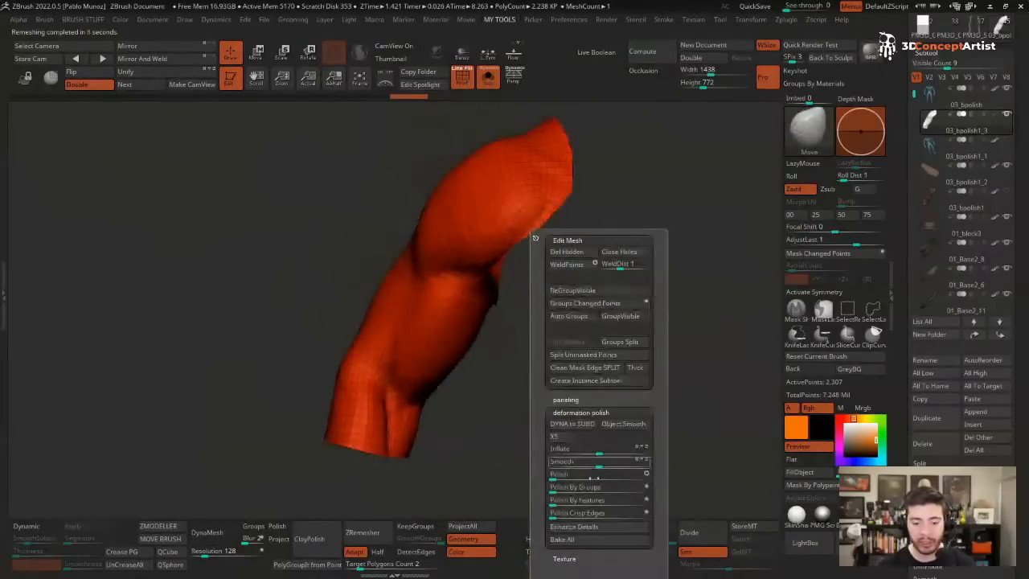
pyautogui.moveTo(574, 487); pyautogui.dragTo(635, 484)
pyautogui.press('2')
pyautogui.press('2')
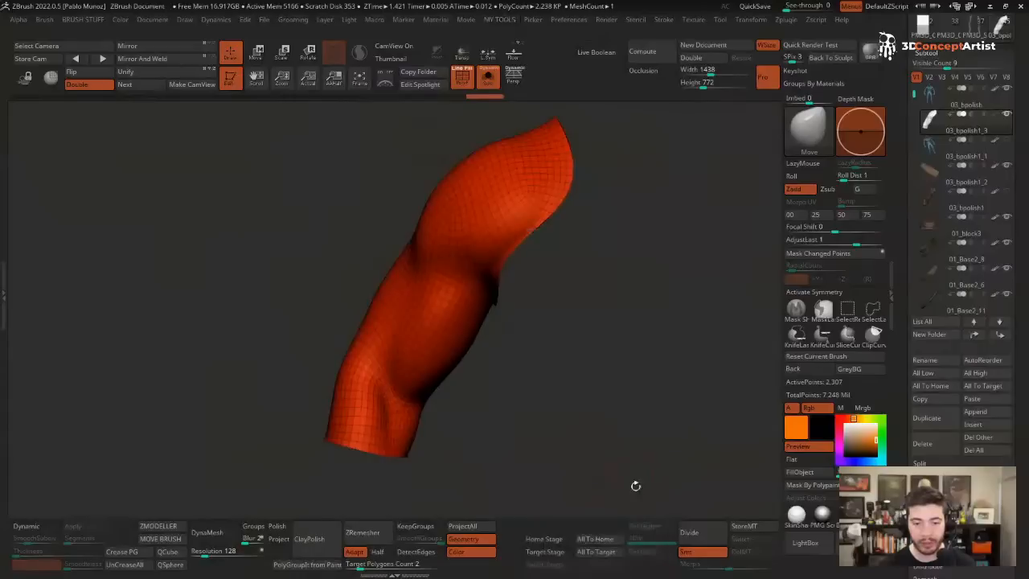
# - Run ZRemesher on the arm piece again, repeat Polish By Groups and turn off the polyframe display
pyautogui.click(366, 532)
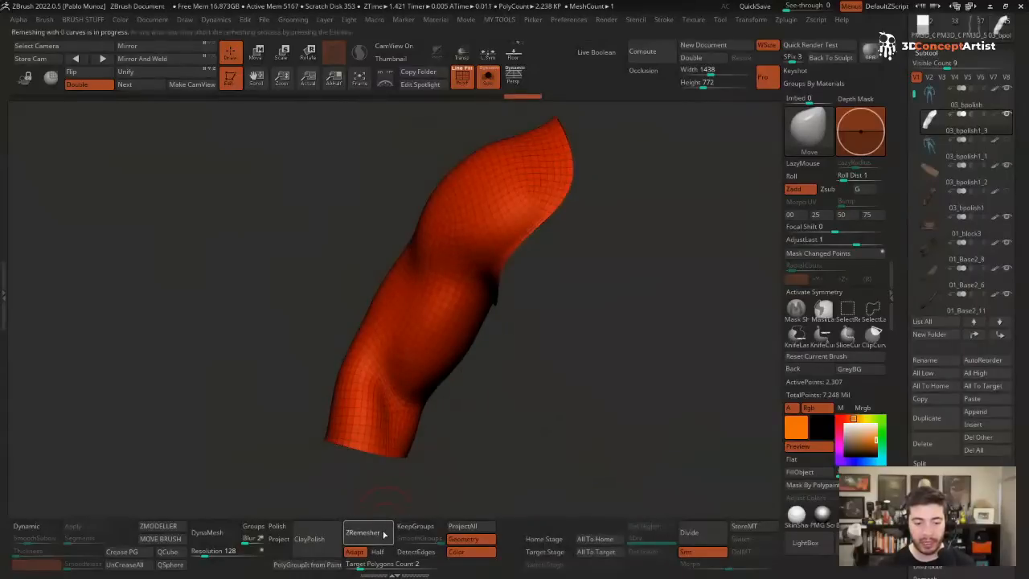
pyautogui.press('2')
pyautogui.moveTo(566, 487); pyautogui.dragTo(627, 491)
pyautogui.press('2')
pyautogui.hotkey('shift', 'f')
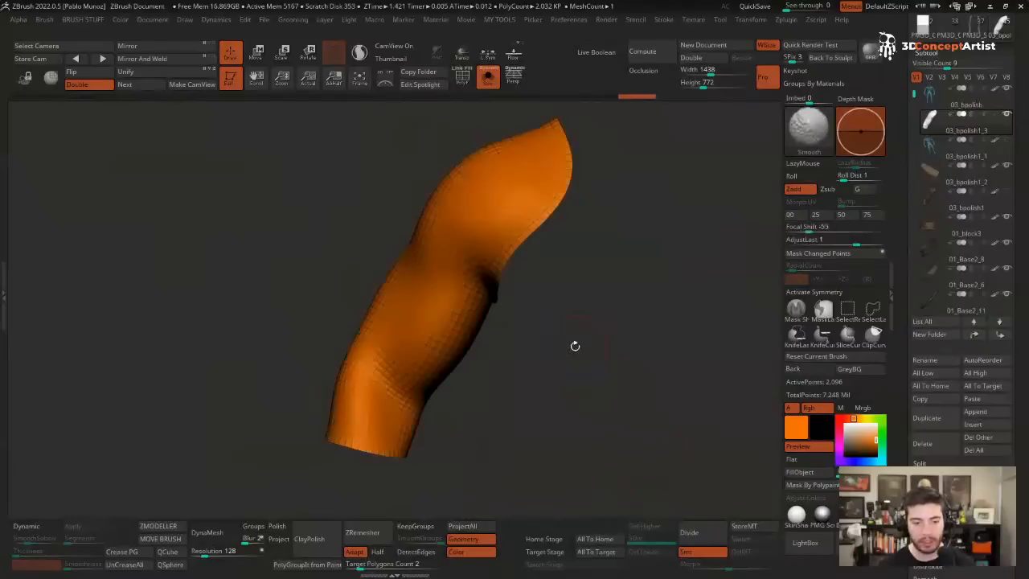
# - Show the full figure, enable Dynamic Subdivision on the arm piece with about 0.01 thickness and turn off Post SubDiv
pyautogui.hotkey('shift', 's')
pyautogui.keyDown('ctrl'); pyautogui.moveTo(565, 324); pyautogui.dragTo(552, 249, button='right'); pyautogui.keyUp('ctrl')
pyautogui.press('2')
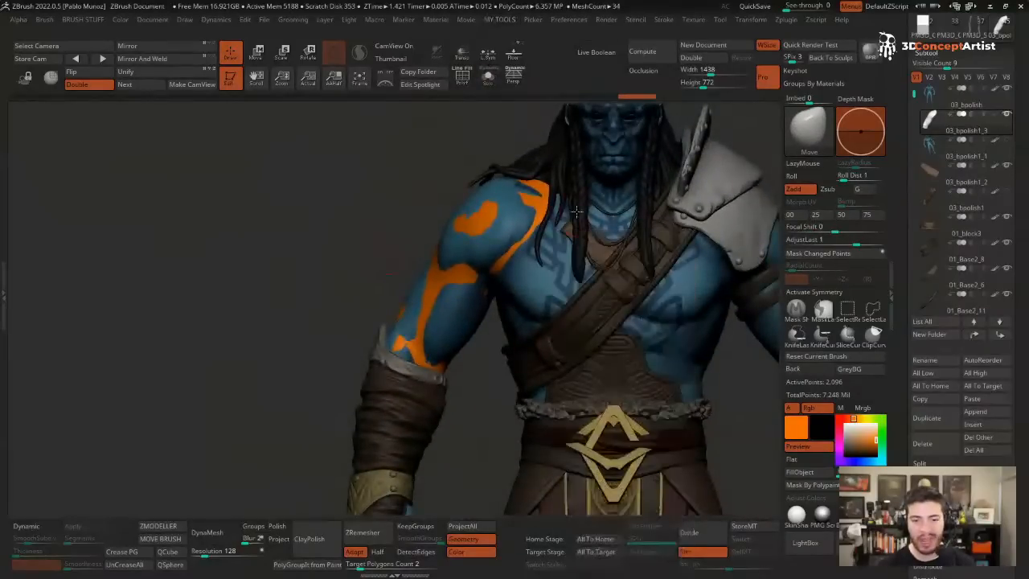
pyautogui.press('2')
pyautogui.keyDown('ctrl'); pyautogui.moveTo(400, 180); pyautogui.dragTo(513, 166, button='right'); pyautogui.keyUp('ctrl')
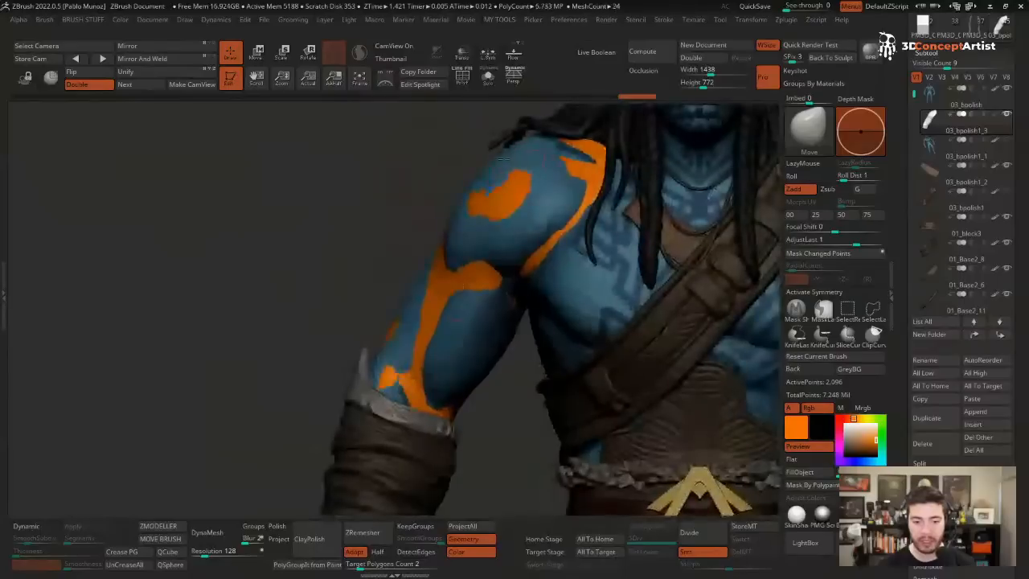
pyautogui.click(25, 525)
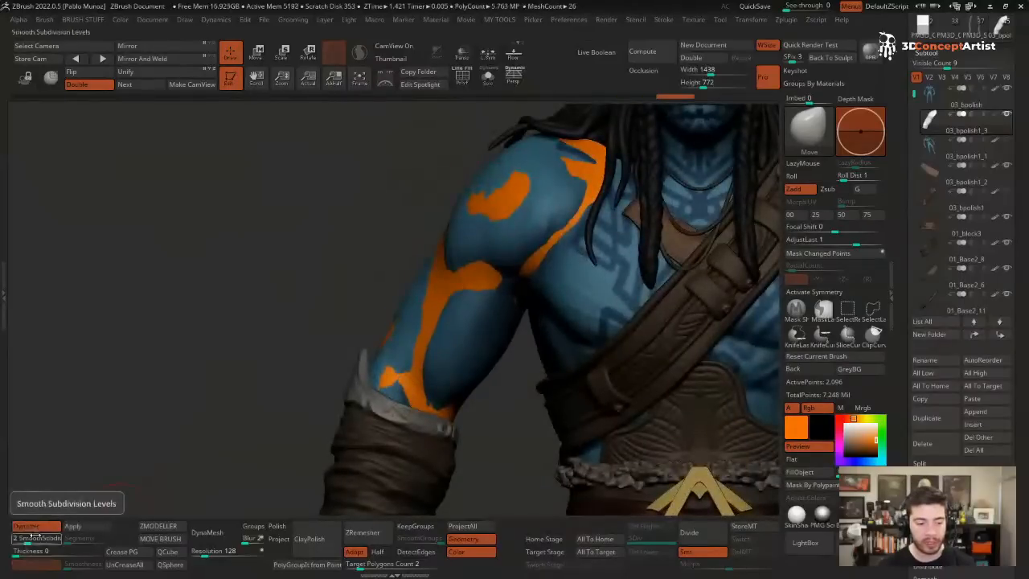
pyautogui.moveTo(30, 551); pyautogui.dragTo(42, 553)
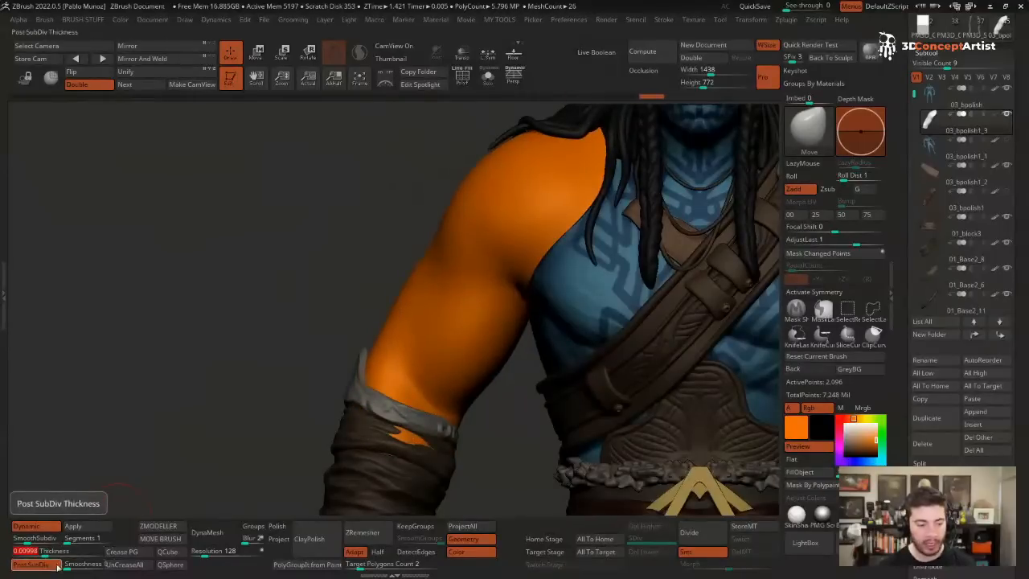
pyautogui.click(48, 565)
# - Fine-tune the sleeve's dynamic thickness and apply it as real geometry
pyautogui.moveTo(541, 219); pyautogui.dragTo(764, 257, button='right')
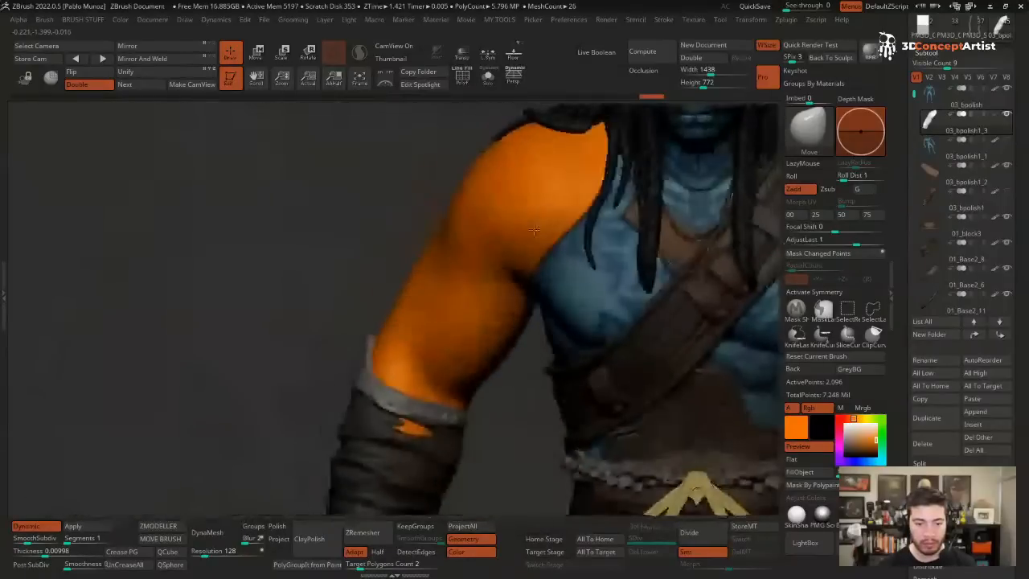
pyautogui.click(45, 553)
pyautogui.moveTo(46, 552); pyautogui.dragTo(49, 551)
pyautogui.moveTo(584, 303); pyautogui.dragTo(620, 241, button='right')
pyautogui.click(94, 531)
# - Check the thickened sleeve alone and on the figure, and tuck its lower edge inside the forearm bracer at the front
pyautogui.keyDown('ctrl'); pyautogui.moveTo(543, 356); pyautogui.dragTo(551, 241, button='right'); pyautogui.keyUp('ctrl')
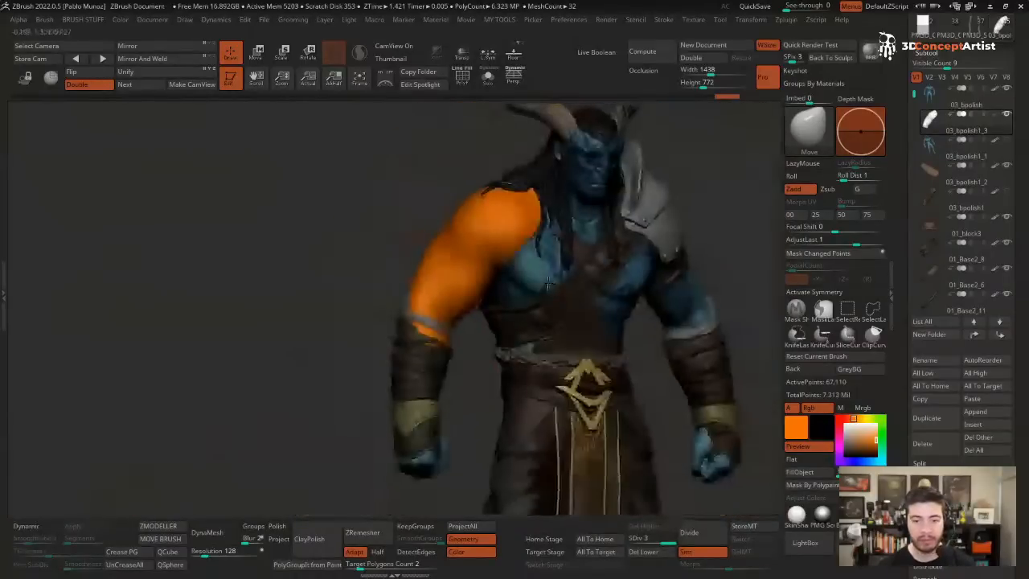
pyautogui.hotkey('shift', 's')
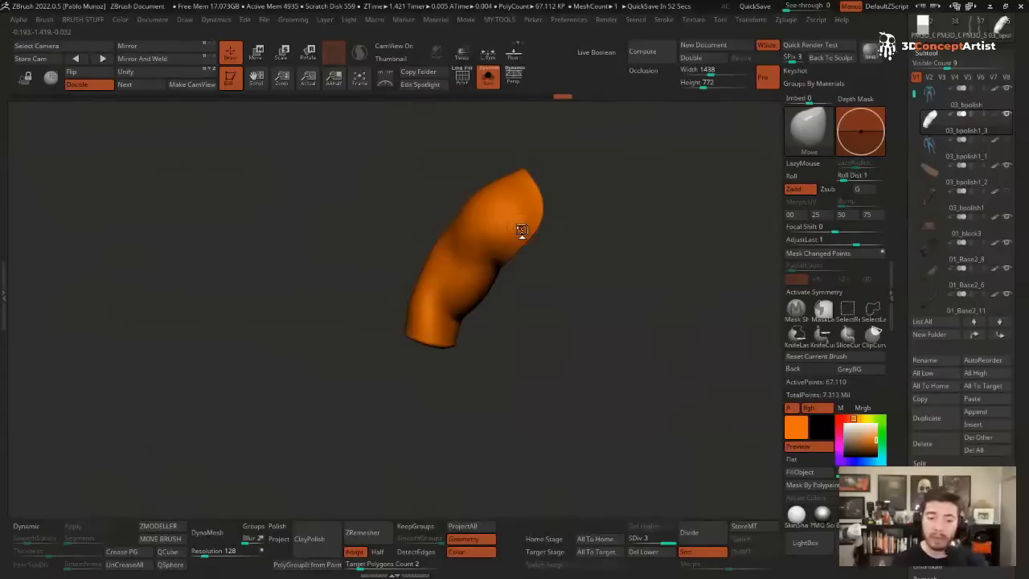
pyautogui.moveTo(565, 273)
pyautogui.mouseDown()
pyautogui.moveTo(565, 306)
pyautogui.moveTo(565, 184)
pyautogui.moveTo(543, 280)
pyautogui.moveTo(577, 281)
pyautogui.moveTo(563, 266)
pyautogui.moveTo(569, 280)
pyautogui.moveTo(554, 277)
pyautogui.moveTo(585, 262)
pyautogui.moveTo(700, 264)
pyautogui.moveTo(706, 244)
pyautogui.moveTo(566, 283)
pyautogui.moveTo(583, 278)
pyautogui.moveTo(597, 252)
pyautogui.mouseUp()
pyautogui.press('shift')
pyautogui.hotkey('shift', 'f')
pyautogui.hotkey('shift', 'f')
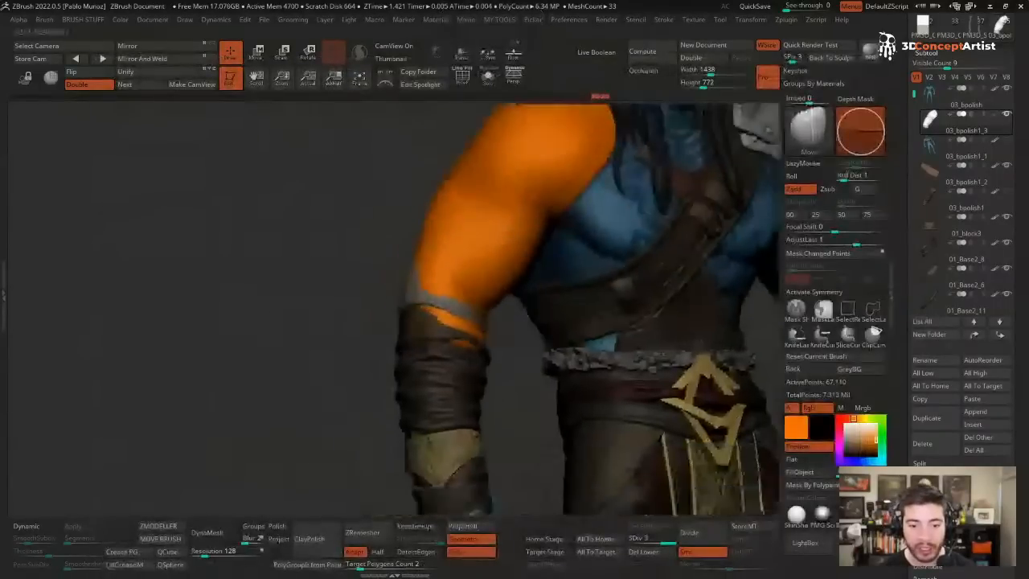
pyautogui.moveTo(630, 185); pyautogui.dragTo(666, 173, button='right')
pyautogui.moveTo(466, 339); pyautogui.dragTo(448, 328)
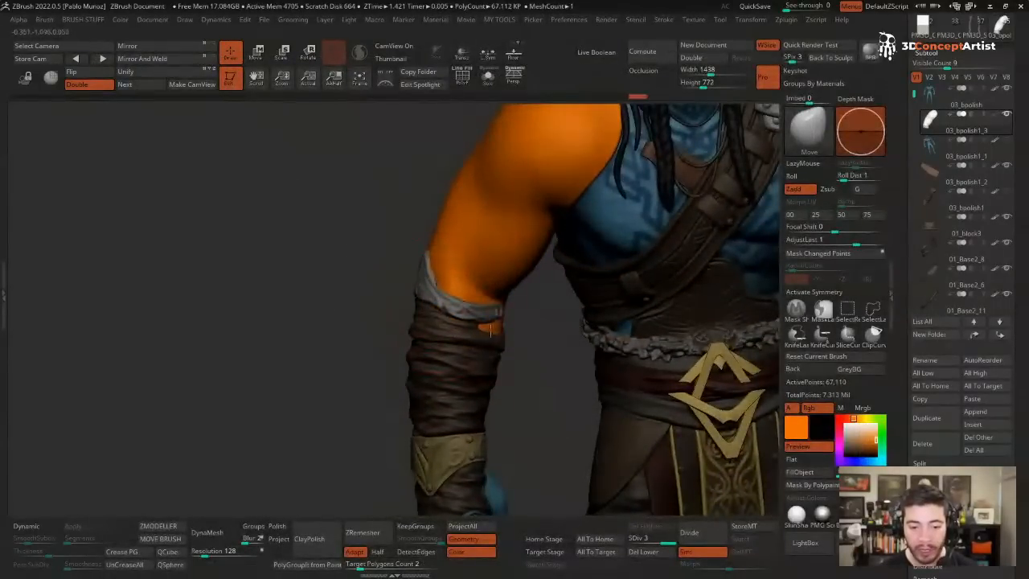
pyautogui.moveTo(486, 330); pyautogui.dragTo(448, 296, button='right')
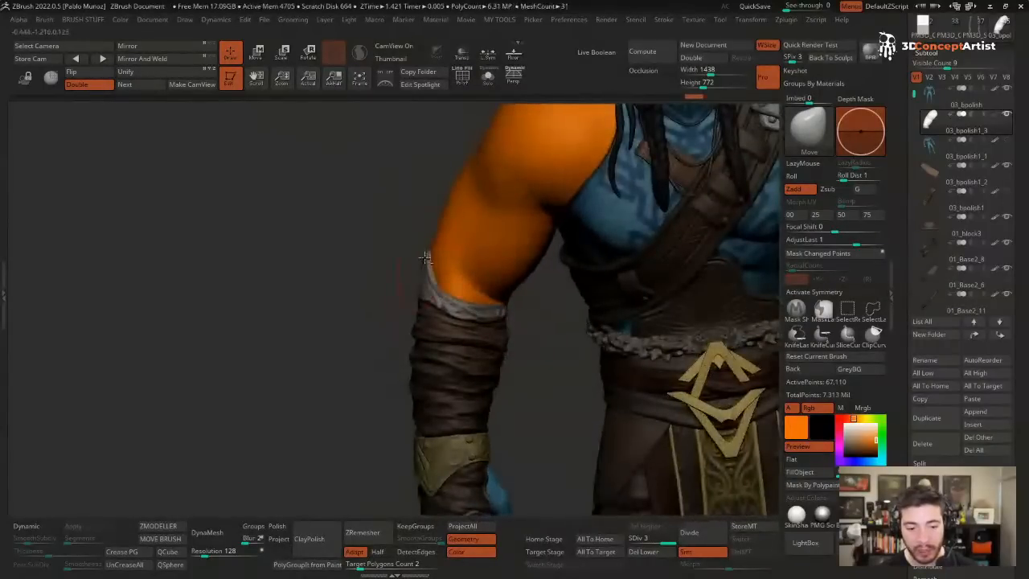
# - Tuck the sleeve's lower edge inside the forearm bracer at the back with the Move brush
pyautogui.moveTo(395, 269); pyautogui.dragTo(509, 276, button='right')
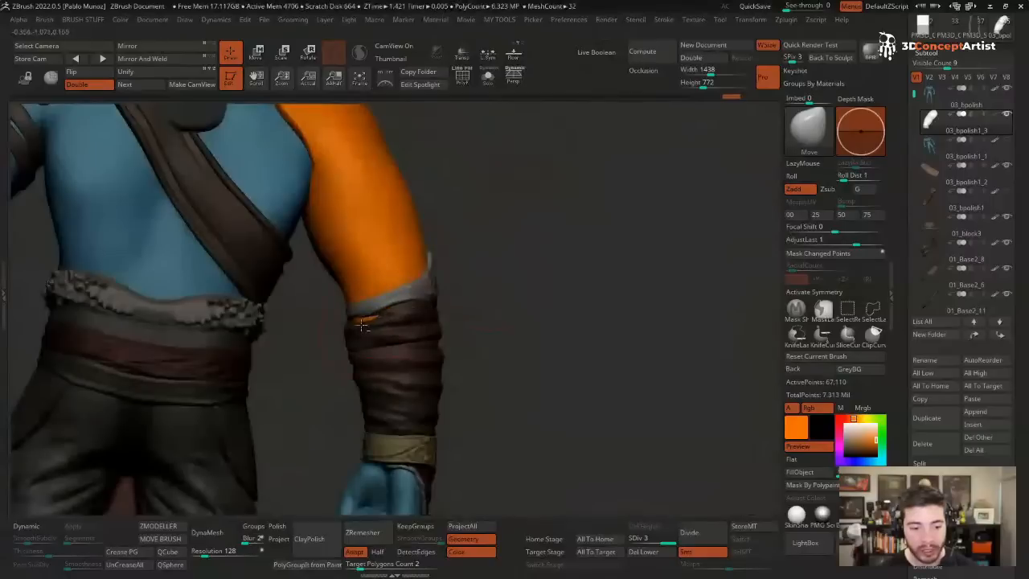
pyautogui.moveTo(355, 317); pyautogui.dragTo(361, 320, button='right')
pyautogui.moveTo(362, 319); pyautogui.dragTo(355, 322)
pyautogui.moveTo(358, 320); pyautogui.dragTo(415, 243, button='right')
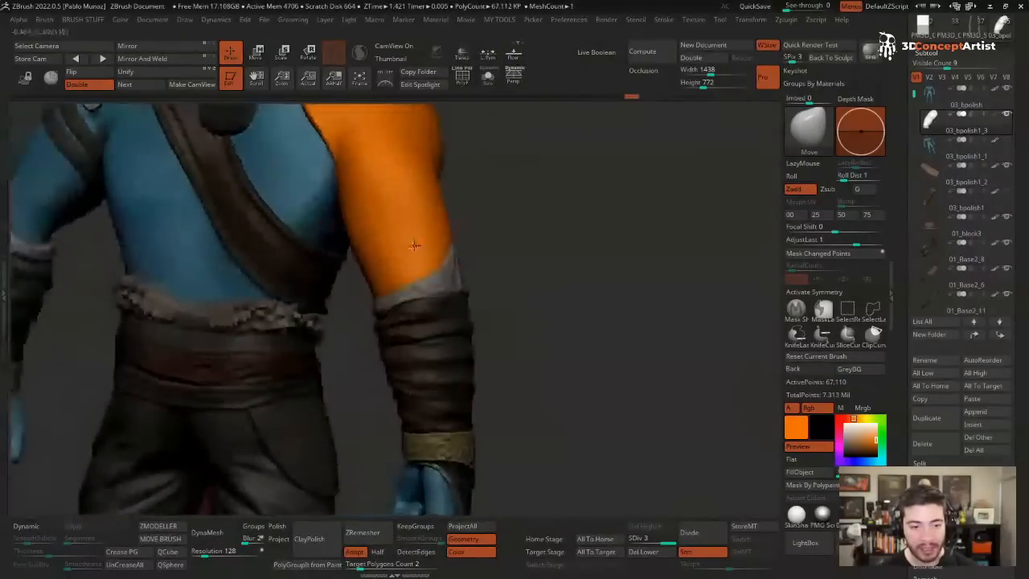
# - Inspect the fitted sleeve on the figure and in isolation from several angles
pyautogui.moveTo(330, 155)
pyautogui.mouseDown(button='right')
pyautogui.moveTo(385, 241)
pyautogui.moveTo(498, 245)
pyautogui.moveTo(583, 275)
pyautogui.moveTo(550, 207)
pyautogui.mouseUp(button='right')
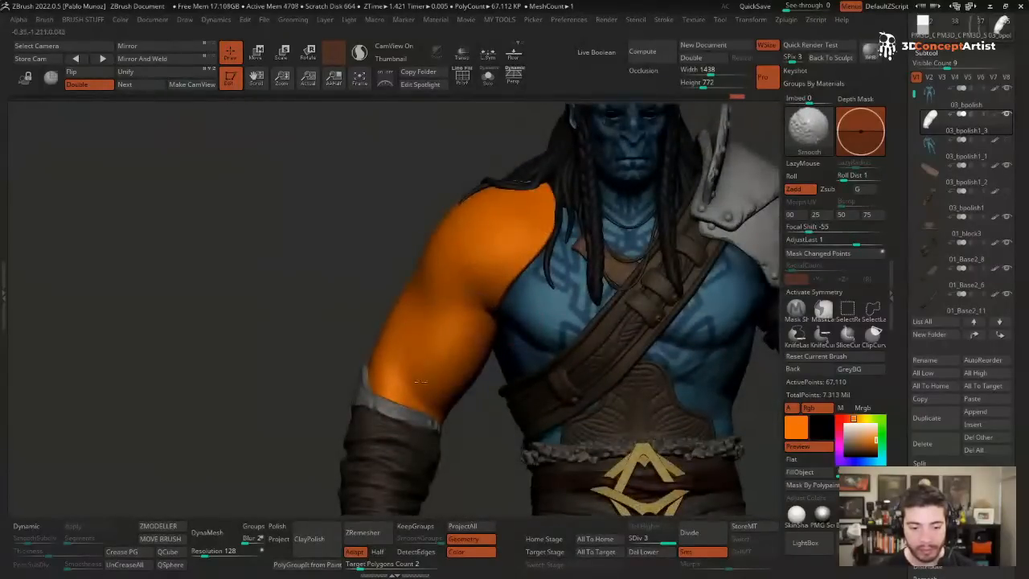
pyautogui.moveTo(466, 270)
pyautogui.keyDown('alt'); pyautogui.mouseDown(button='right')
pyautogui.moveTo(422, 221)
pyautogui.moveTo(450, 229)
pyautogui.mouseUp(button='right'); pyautogui.keyUp('alt')
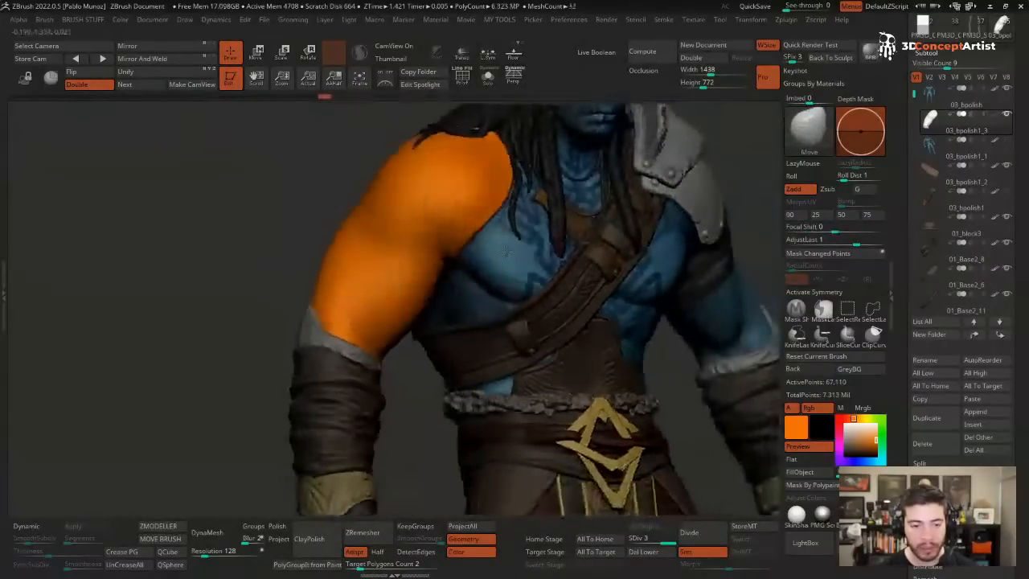
pyautogui.hotkey('shift', 's')
pyautogui.moveTo(596, 235)
pyautogui.mouseDown(button='right')
pyautogui.moveTo(586, 243)
pyautogui.moveTo(601, 249)
pyautogui.moveTo(590, 214)
pyautogui.moveTo(615, 238)
pyautogui.mouseUp(button='right')
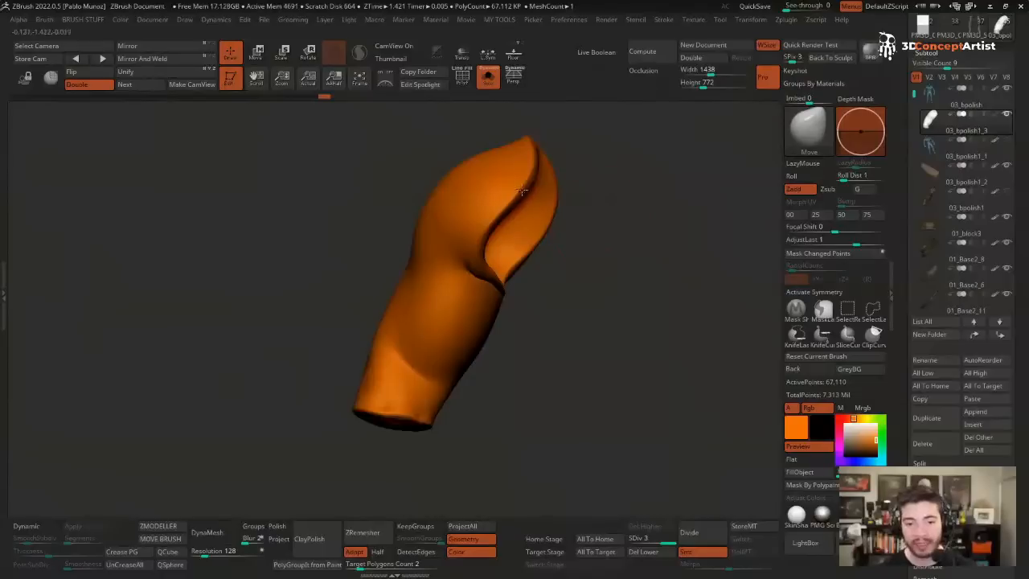
pyautogui.moveTo(586, 260); pyautogui.dragTo(631, 255, button='right')
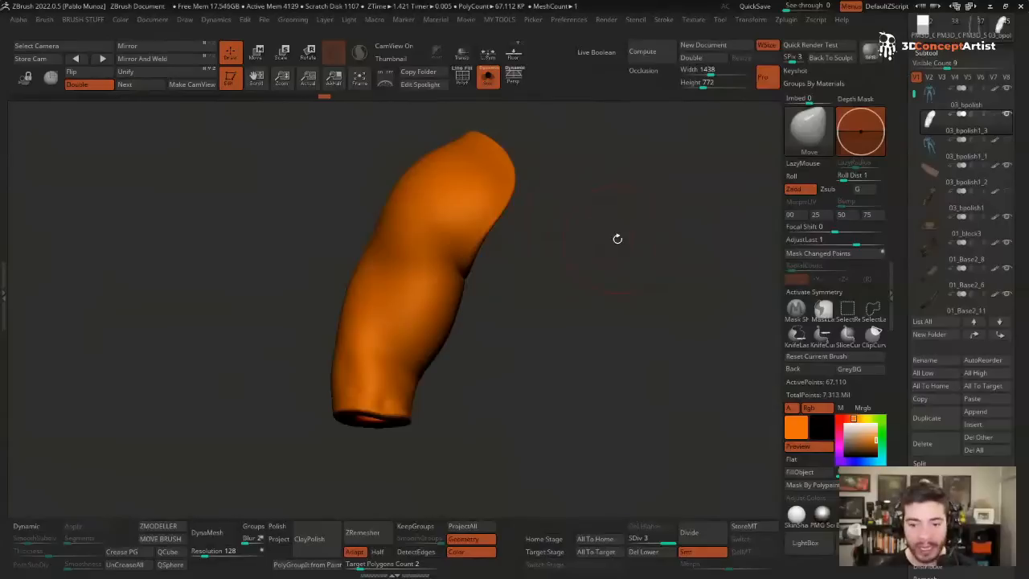
# - Engrave a first diagonal seam across the front of the upper sleeve with the HRGi_Cutter brush
pyautogui.press('b')
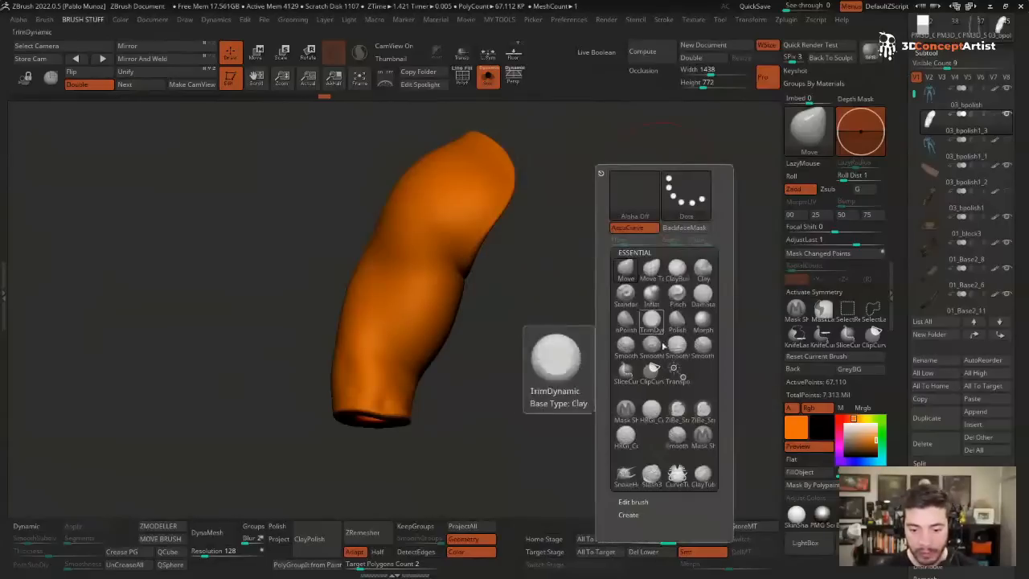
pyautogui.click(653, 415)
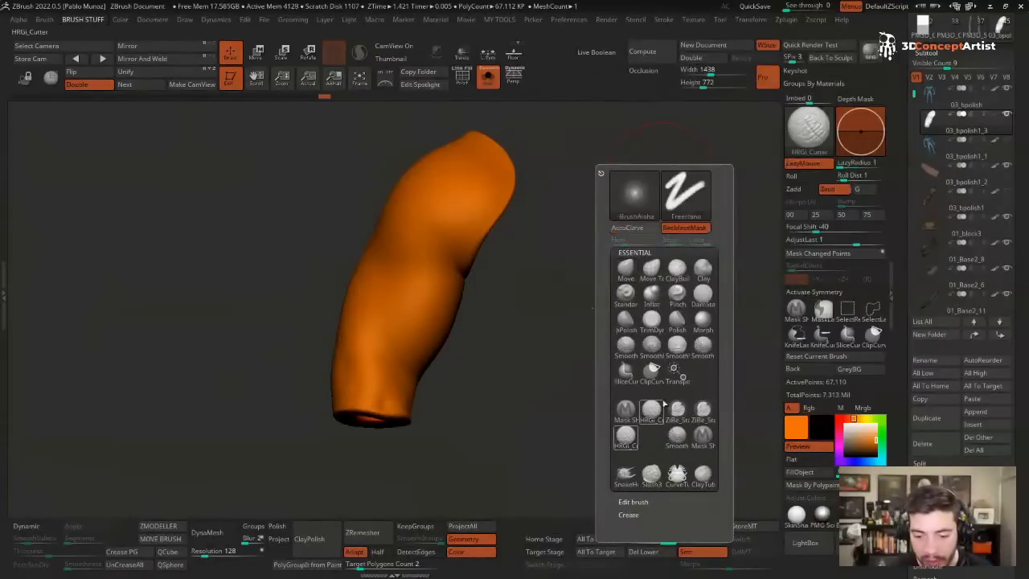
pyautogui.press('space')
pyautogui.moveTo(580, 187)
pyautogui.mouseDown()
pyautogui.moveTo(568, 186)
pyautogui.moveTo(620, 216)
pyautogui.moveTo(542, 217)
pyautogui.moveTo(553, 193)
pyautogui.moveTo(387, 282)
pyautogui.mouseUp()
pyautogui.press('space')
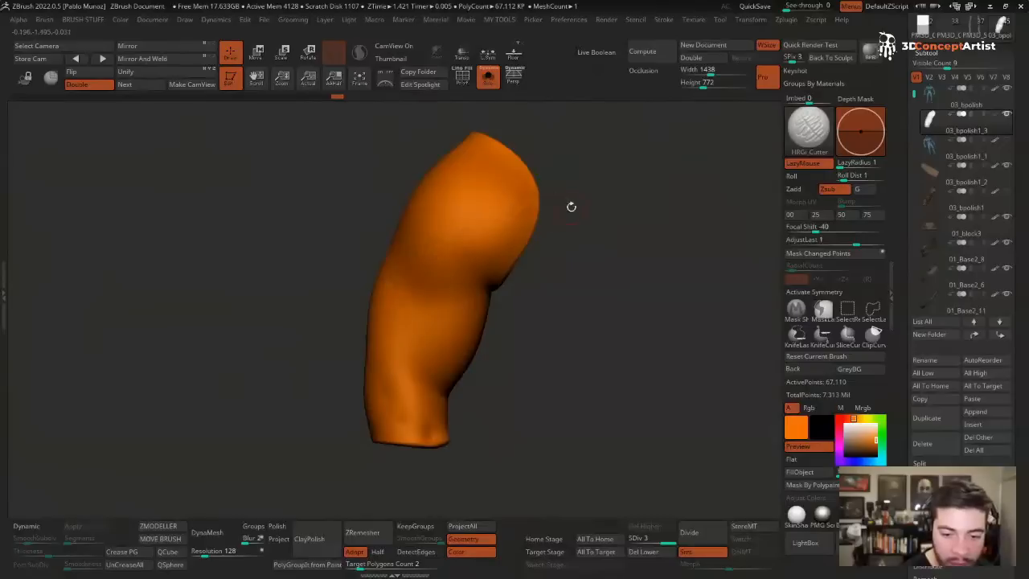
pyautogui.press('space')
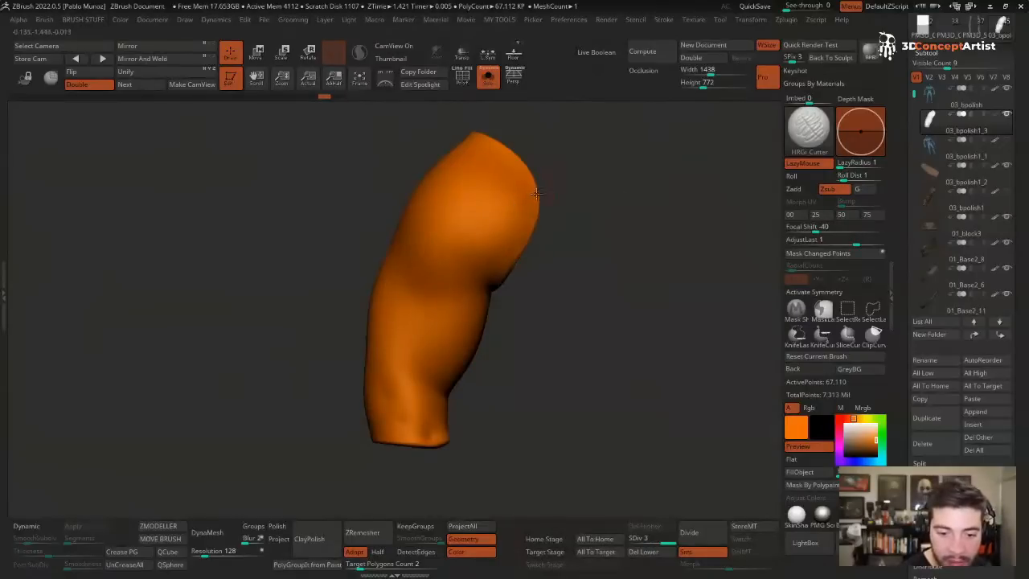
pyautogui.moveTo(532, 193); pyautogui.dragTo(416, 261)
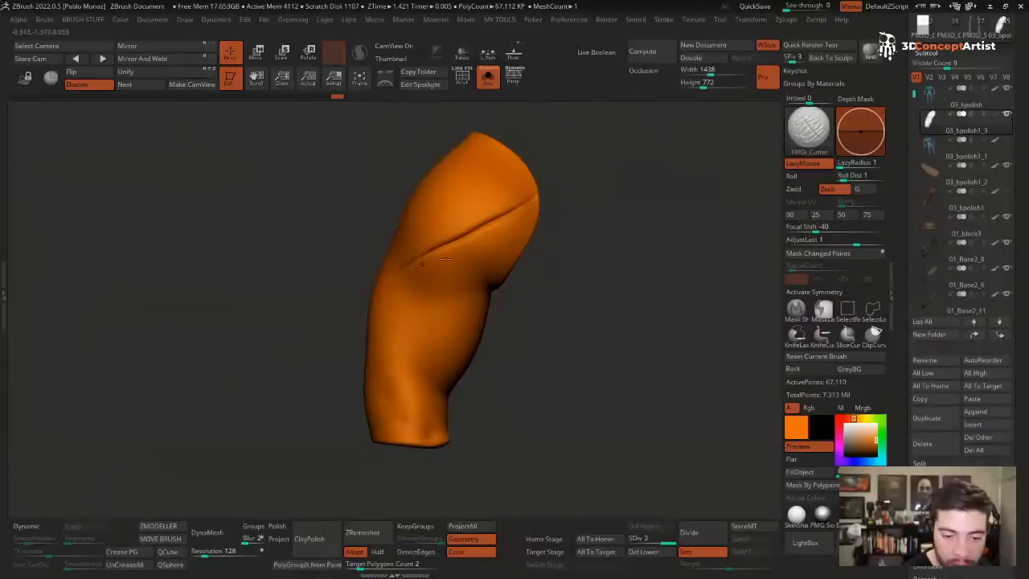
# - Continue the first diagonal seam downward around the outer side and back of the sleeve
pyautogui.moveTo(627, 266); pyautogui.dragTo(585, 262)
pyautogui.moveTo(477, 283); pyautogui.dragTo(426, 327)
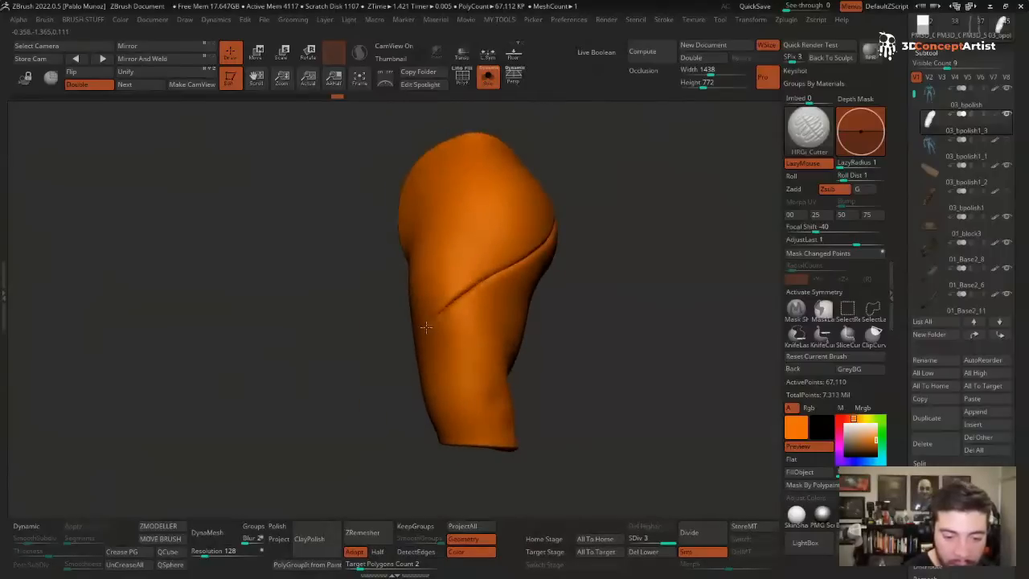
pyautogui.moveTo(426, 327); pyautogui.dragTo(560, 286, button='right')
pyautogui.moveTo(479, 315); pyautogui.dragTo(436, 357)
pyautogui.moveTo(436, 356); pyautogui.dragTo(428, 390, button='right')
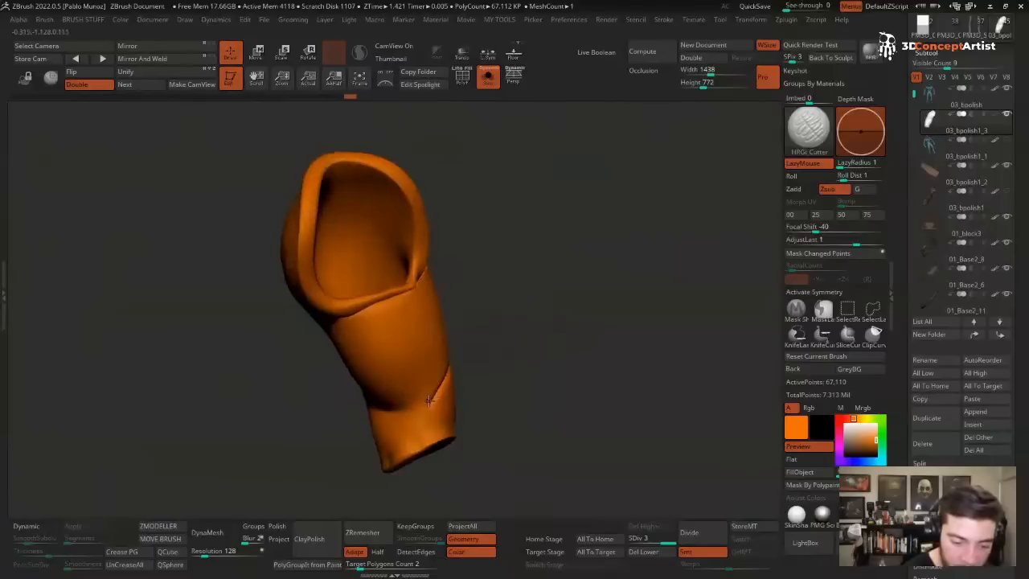
pyautogui.moveTo(397, 475); pyautogui.dragTo(603, 212, button='right')
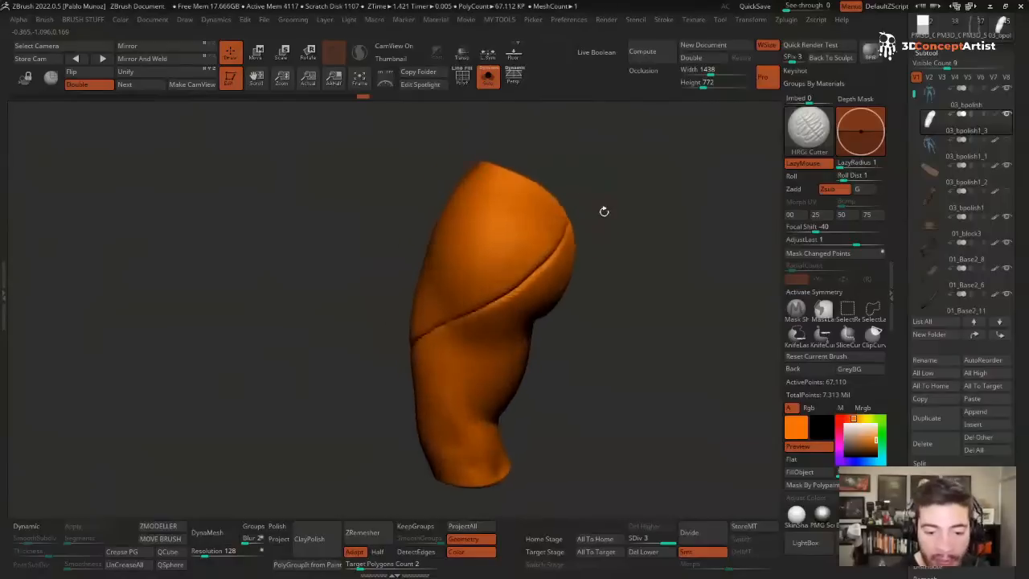
# - Engrave parallel diagonal seams above the first one, wrapping around the shoulder part of the sleeve
pyautogui.moveTo(543, 199); pyautogui.dragTo(454, 277)
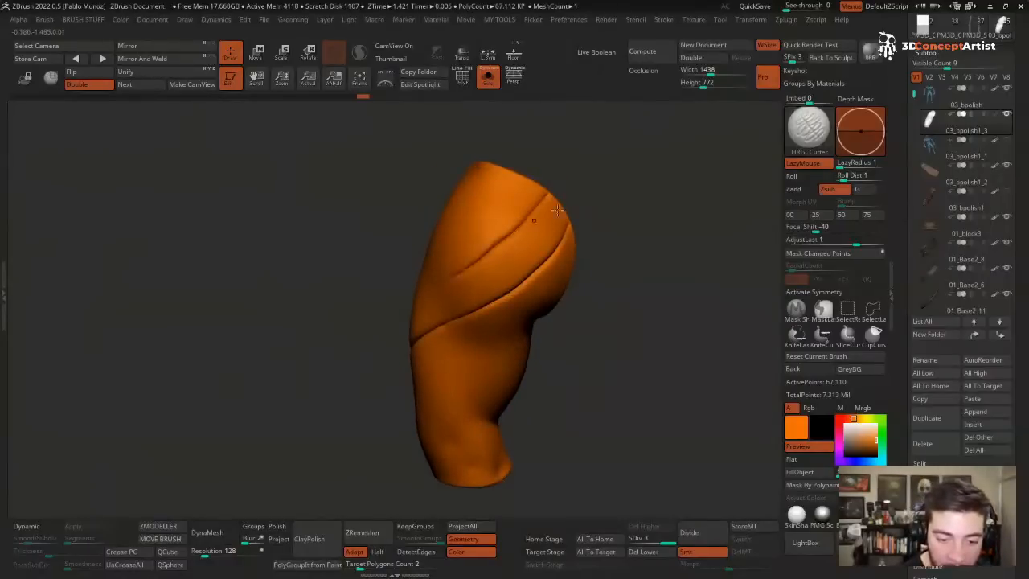
pyautogui.moveTo(454, 277); pyautogui.dragTo(529, 264, button='right')
pyautogui.moveTo(554, 258); pyautogui.dragTo(462, 299)
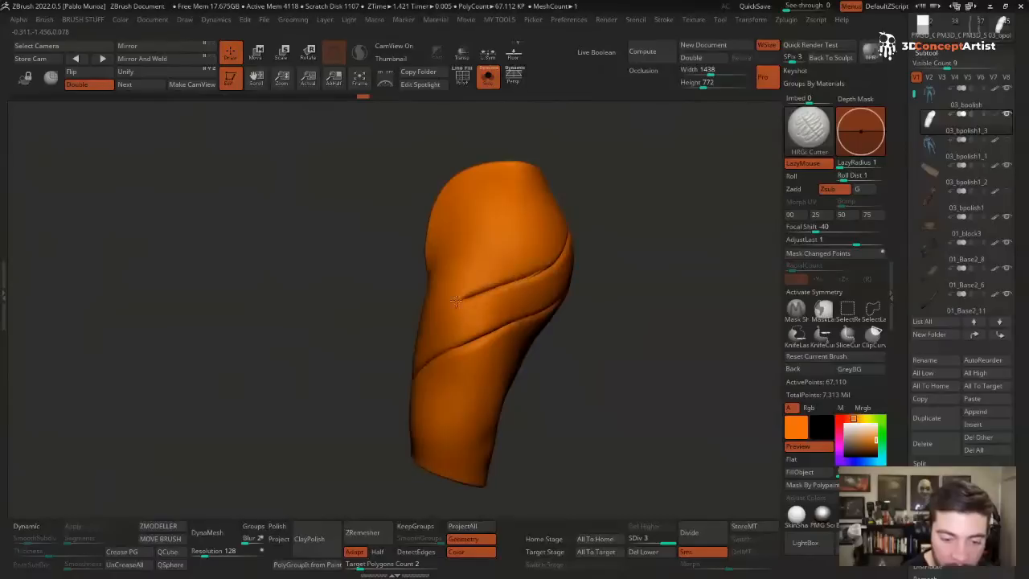
pyautogui.moveTo(545, 273); pyautogui.dragTo(406, 329)
pyautogui.moveTo(626, 219)
pyautogui.mouseDown(button='right')
pyautogui.moveTo(617, 348)
pyautogui.moveTo(657, 165)
pyautogui.moveTo(683, 173)
pyautogui.mouseUp(button='right')
pyautogui.moveTo(592, 165)
pyautogui.mouseDown()
pyautogui.moveTo(548, 217)
pyautogui.moveTo(484, 251)
pyautogui.mouseUp()
pyautogui.moveTo(484, 251); pyautogui.dragTo(648, 204, button='right')
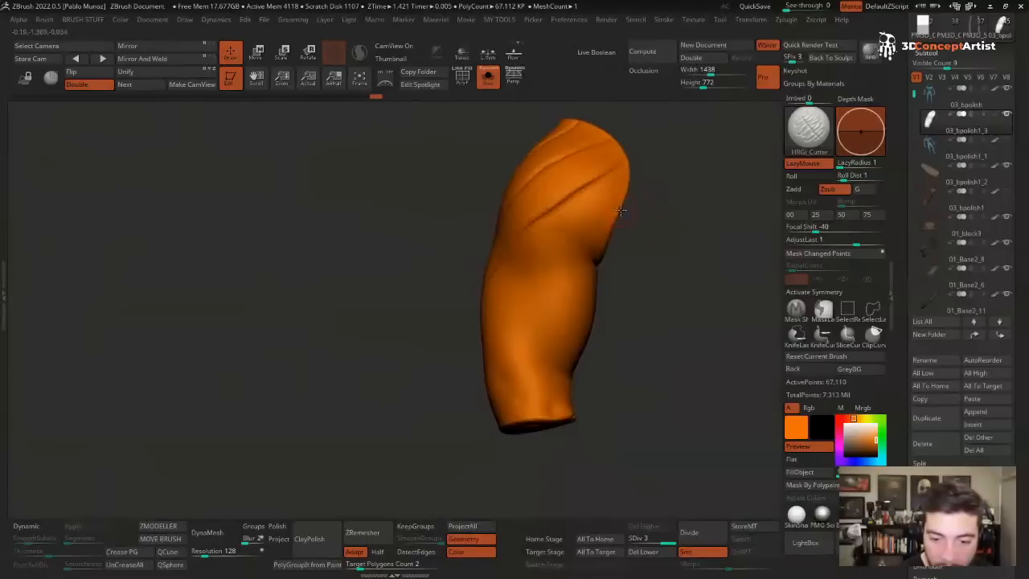
# - Engrave another diagonal seam below the first one, from the armhole edge across the front of the sleeve
pyautogui.moveTo(621, 209); pyautogui.dragTo(489, 312)
pyautogui.moveTo(488, 312)
pyautogui.mouseDown(button='right')
pyautogui.moveTo(587, 286)
pyautogui.moveTo(633, 230)
pyautogui.moveTo(620, 214)
pyautogui.mouseUp(button='right')
pyautogui.moveTo(606, 223); pyautogui.dragTo(498, 314)
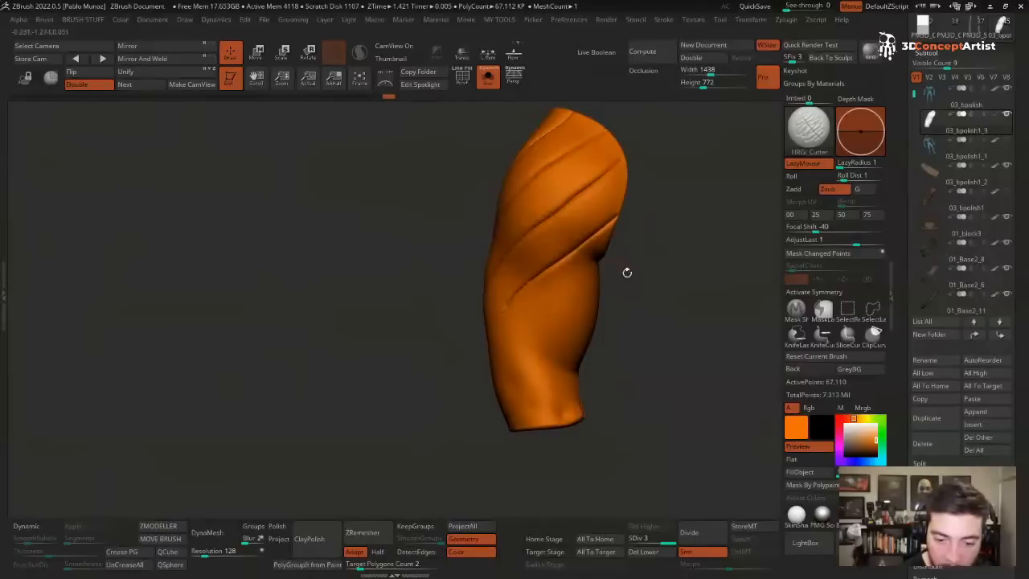
# - Engrave further diagonal seams on the sleeve's inner side below the armhole, parallel to the existing ones
pyautogui.moveTo(627, 271); pyautogui.dragTo(618, 262, button='right')
pyautogui.moveTo(624, 255); pyautogui.dragTo(574, 302)
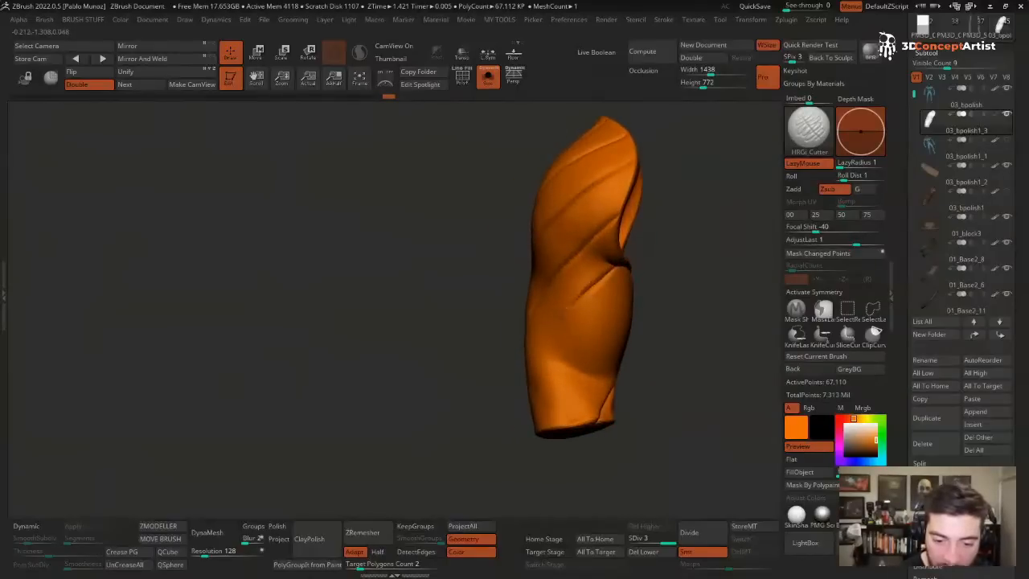
pyautogui.moveTo(587, 314); pyautogui.dragTo(645, 267, button='right')
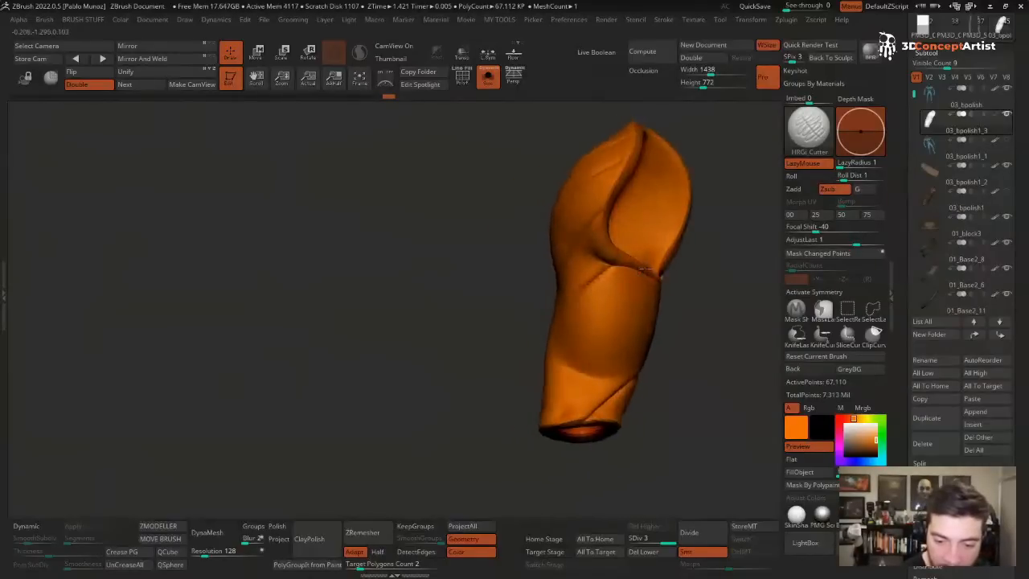
pyautogui.moveTo(612, 303); pyautogui.dragTo(585, 332)
pyautogui.moveTo(669, 295); pyautogui.dragTo(624, 295, button='right')
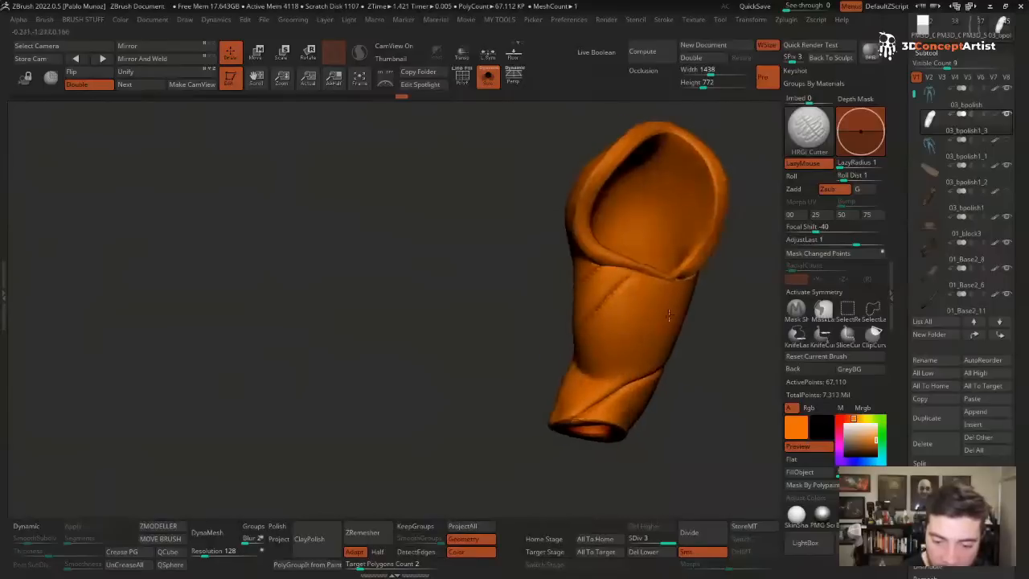
pyautogui.moveTo(667, 304); pyautogui.dragTo(599, 367)
pyautogui.moveTo(636, 358)
pyautogui.mouseDown(button='right')
pyautogui.moveTo(726, 375)
pyautogui.moveTo(627, 407)
pyautogui.mouseUp(button='right')
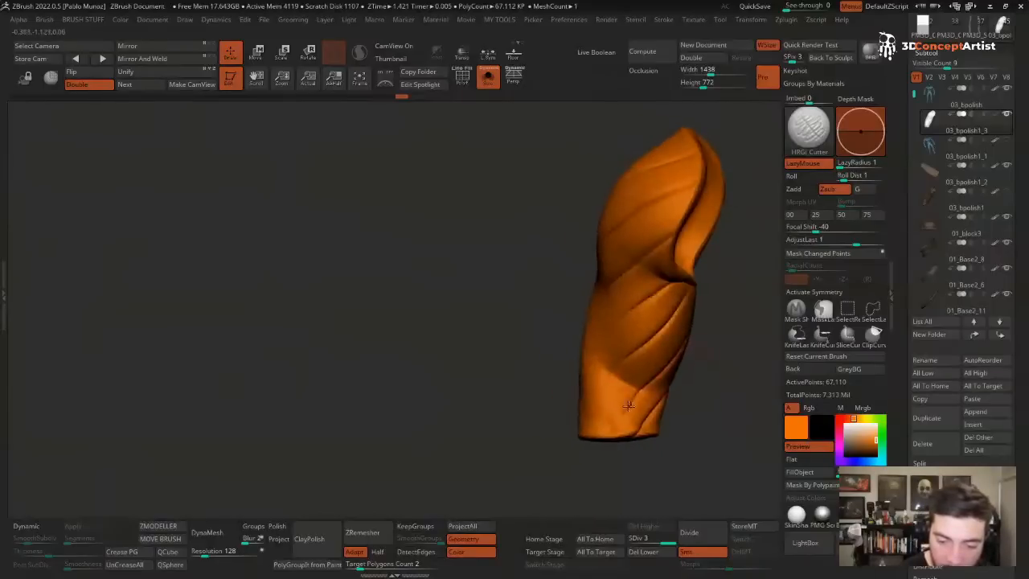
# - Engrave the remaining diagonal seams on the lower sleeve, wrapping them around the front and back down to the cuff
pyautogui.moveTo(594, 454); pyautogui.dragTo(668, 375, button='right')
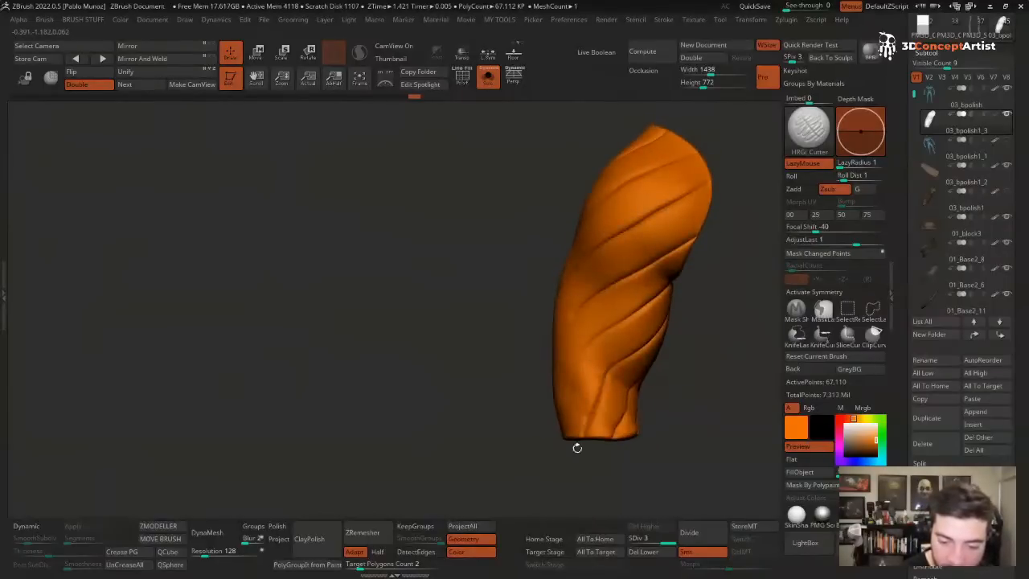
pyautogui.moveTo(576, 445); pyautogui.dragTo(607, 353, button='right')
pyautogui.moveTo(541, 448); pyautogui.dragTo(667, 342, button='right')
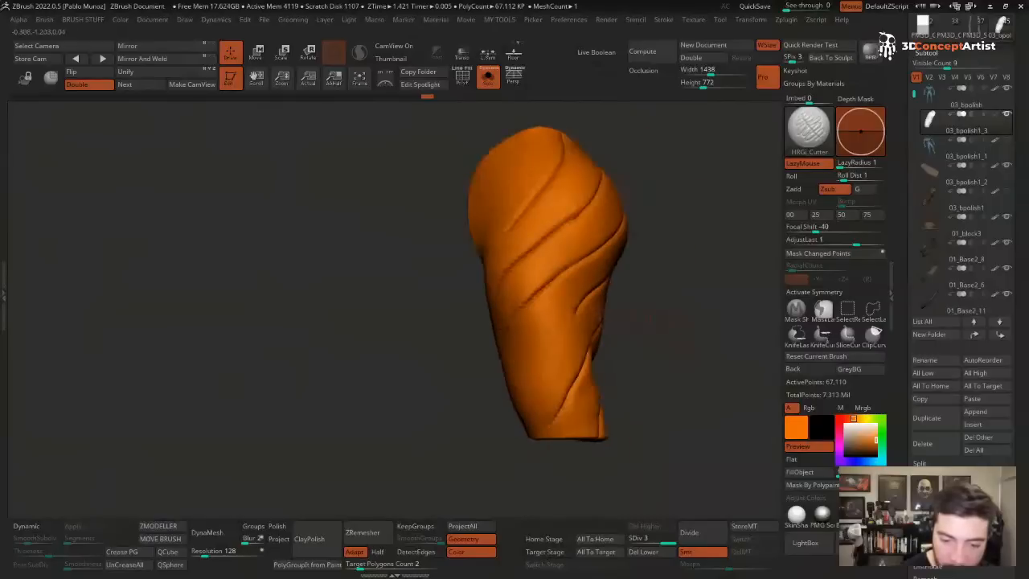
pyautogui.moveTo(511, 400)
pyautogui.mouseDown(button='right')
pyautogui.moveTo(649, 289)
pyautogui.moveTo(530, 336)
pyautogui.mouseUp(button='right')
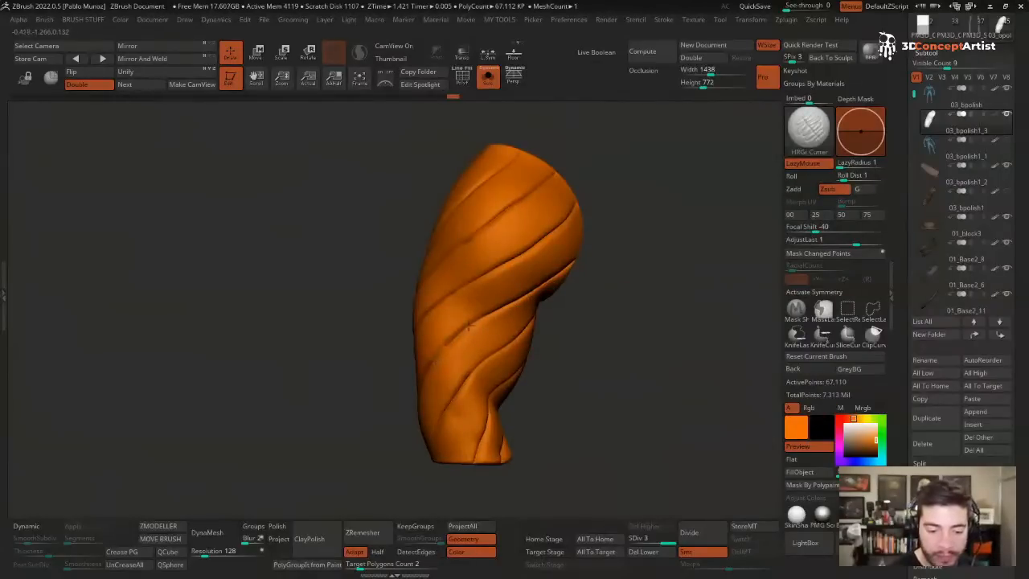
pyautogui.moveTo(536, 287)
pyautogui.mouseDown(button='right')
pyautogui.moveTo(570, 299)
pyautogui.moveTo(597, 270)
pyautogui.mouseUp(button='right')
pyautogui.moveTo(574, 324); pyautogui.dragTo(597, 312, button='right')
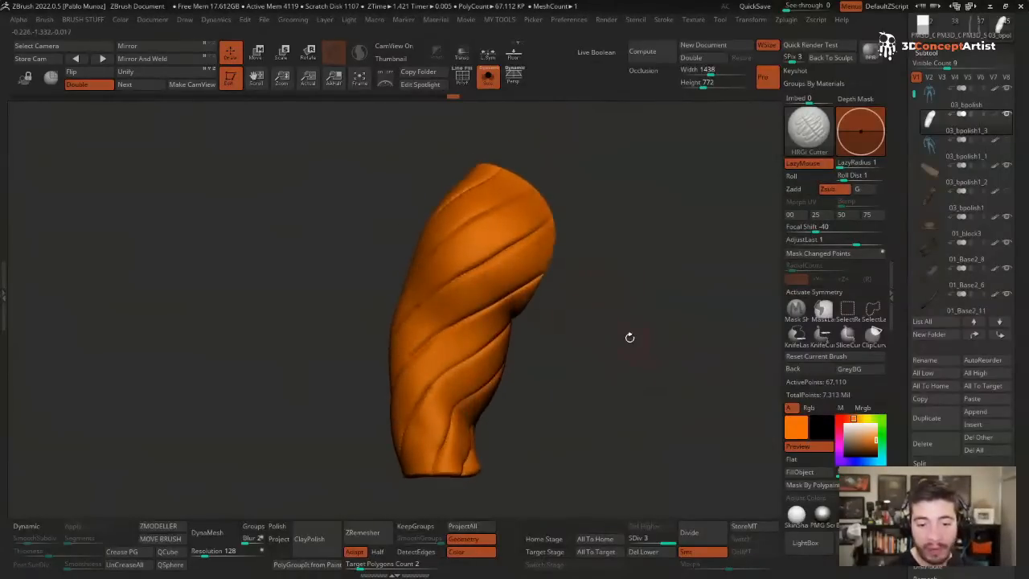
# - Engrave a first seam in the opposite direction, from the shoulder edge down the front and around the sleeve toward the cuff
pyautogui.moveTo(568, 225)
pyautogui.mouseDown(button='right')
pyautogui.moveTo(517, 166)
pyautogui.moveTo(552, 171)
pyautogui.moveTo(419, 161)
pyautogui.mouseUp(button='right')
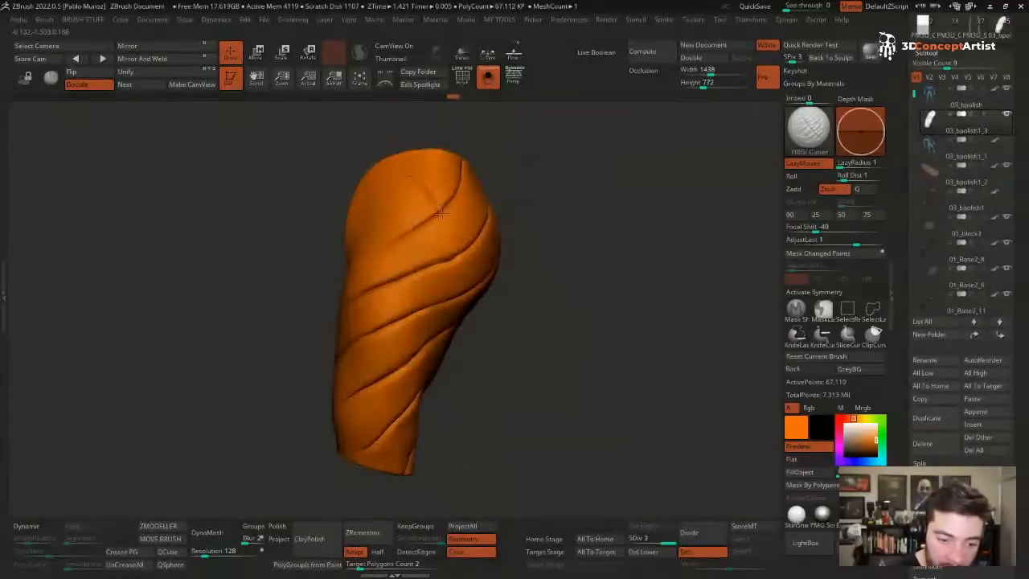
pyautogui.moveTo(454, 240); pyautogui.dragTo(454, 220, button='right')
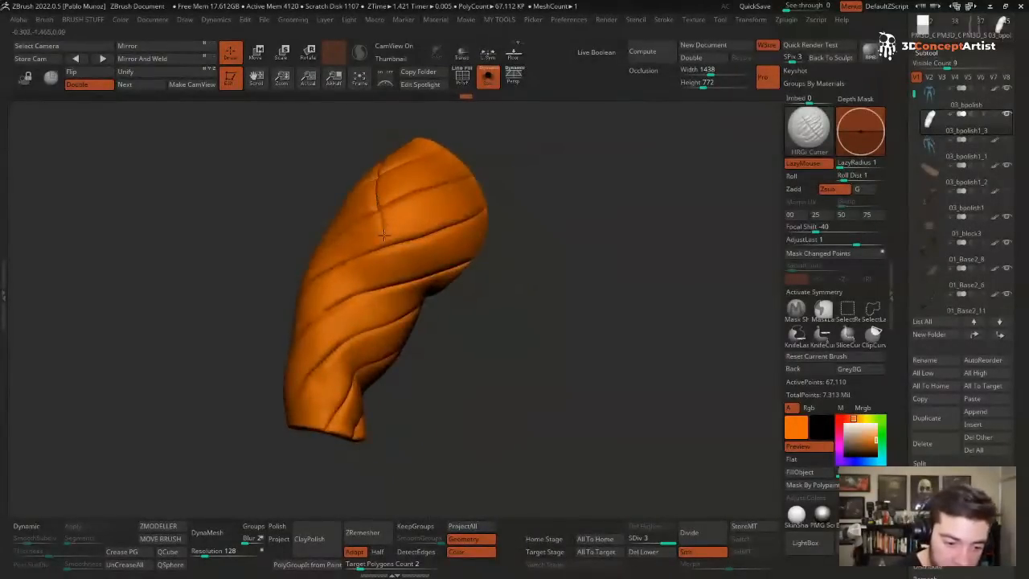
pyautogui.moveTo(392, 331)
pyautogui.mouseDown(button='right')
pyautogui.moveTo(335, 281)
pyautogui.moveTo(344, 267)
pyautogui.mouseUp(button='right')
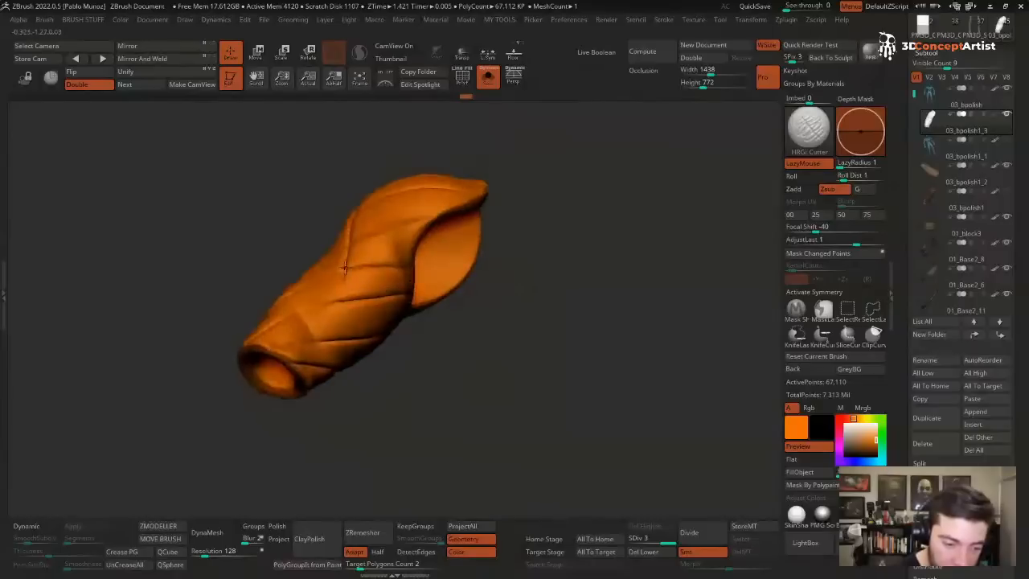
pyautogui.moveTo(377, 329)
pyautogui.mouseDown(button='right')
pyautogui.moveTo(353, 281)
pyautogui.moveTo(391, 351)
pyautogui.moveTo(366, 315)
pyautogui.moveTo(386, 418)
pyautogui.moveTo(355, 319)
pyautogui.moveTo(435, 310)
pyautogui.moveTo(445, 420)
pyautogui.moveTo(470, 406)
pyautogui.moveTo(551, 438)
pyautogui.moveTo(609, 322)
pyautogui.moveTo(586, 372)
pyautogui.mouseUp(button='right')
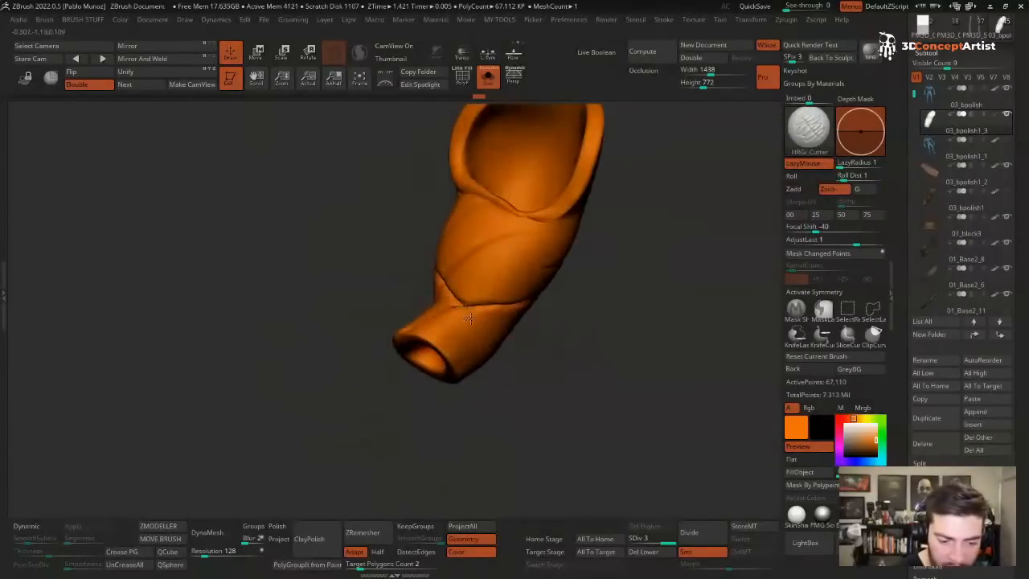
pyautogui.moveTo(530, 350); pyautogui.dragTo(472, 337, button='right')
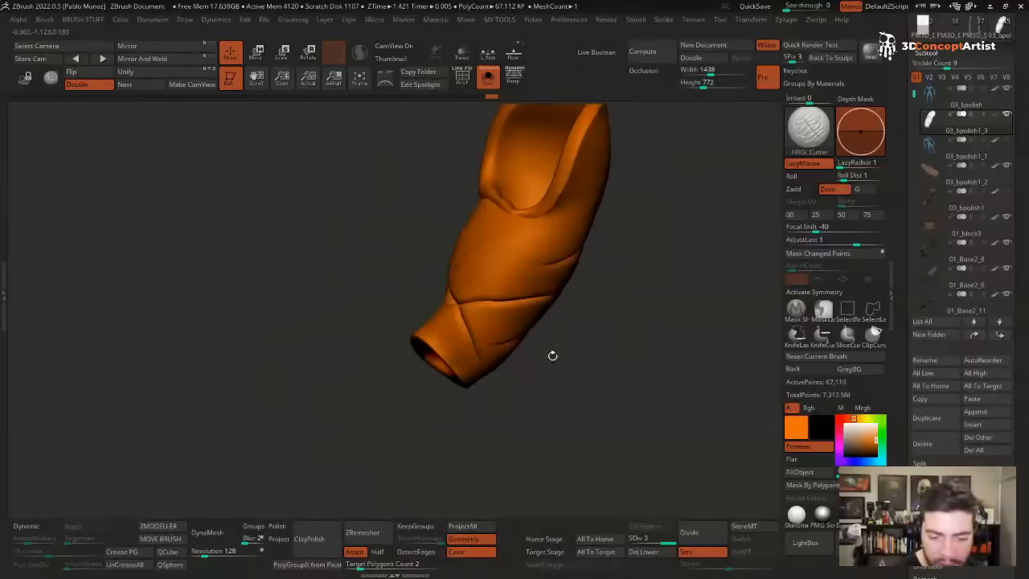
pyautogui.moveTo(553, 356)
pyautogui.mouseDown(button='right')
pyautogui.moveTo(607, 317)
pyautogui.moveTo(643, 321)
pyautogui.moveTo(615, 281)
pyautogui.moveTo(640, 276)
pyautogui.moveTo(608, 282)
pyautogui.moveTo(562, 229)
pyautogui.mouseUp(button='right')
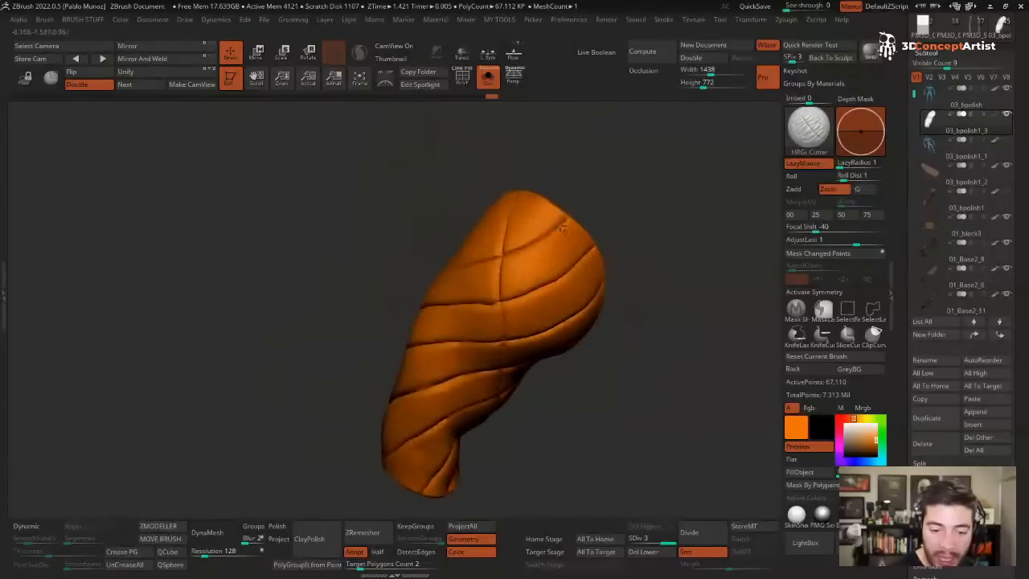
# - Engrave parallel crossing seams from the shoulder edge down the front and outer side to form a diamond quilting pattern
pyautogui.moveTo(543, 201); pyautogui.dragTo(534, 322)
pyautogui.moveTo(534, 325)
pyautogui.mouseDown(button='right')
pyautogui.moveTo(556, 359)
pyautogui.moveTo(514, 245)
pyautogui.mouseUp(button='right')
pyautogui.moveTo(514, 245); pyautogui.dragTo(518, 361)
pyautogui.moveTo(546, 231); pyautogui.dragTo(546, 326)
pyautogui.moveTo(576, 349); pyautogui.dragTo(508, 271, button='right')
pyautogui.moveTo(479, 243); pyautogui.dragTo(506, 406)
pyautogui.moveTo(548, 394); pyautogui.dragTo(517, 249, button='right')
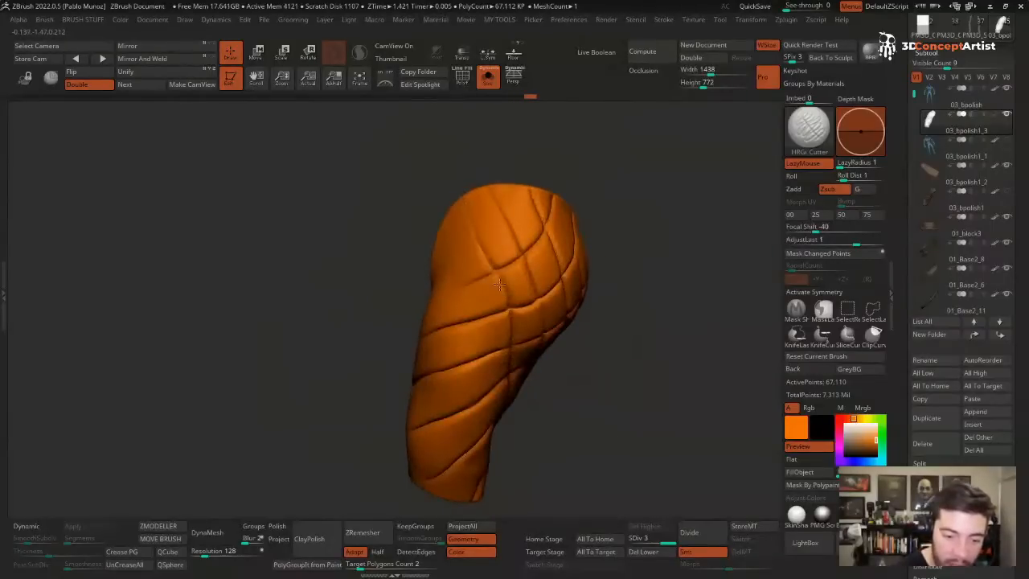
pyautogui.moveTo(499, 283)
pyautogui.mouseDown(button='right')
pyautogui.moveTo(626, 268)
pyautogui.moveTo(594, 261)
pyautogui.mouseUp(button='right')
pyautogui.moveTo(447, 219)
pyautogui.mouseDown()
pyautogui.moveTo(504, 294)
pyautogui.moveTo(538, 406)
pyautogui.mouseUp()
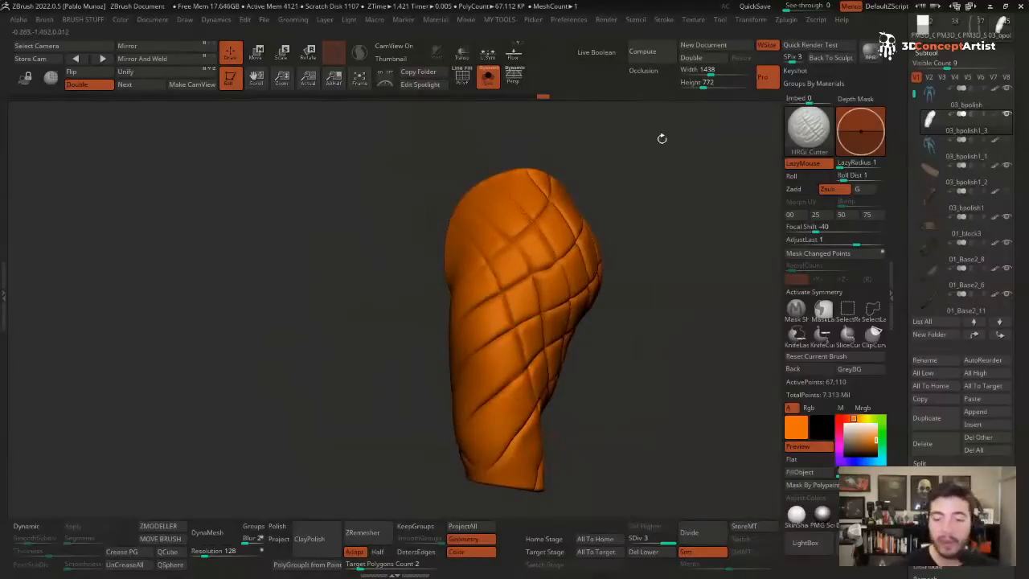
# - Check the sleeve's wireframe, and engrave the missing crossing seams on the lower front down to the cuff
pyautogui.moveTo(661, 137); pyautogui.dragTo(622, 193, button='right')
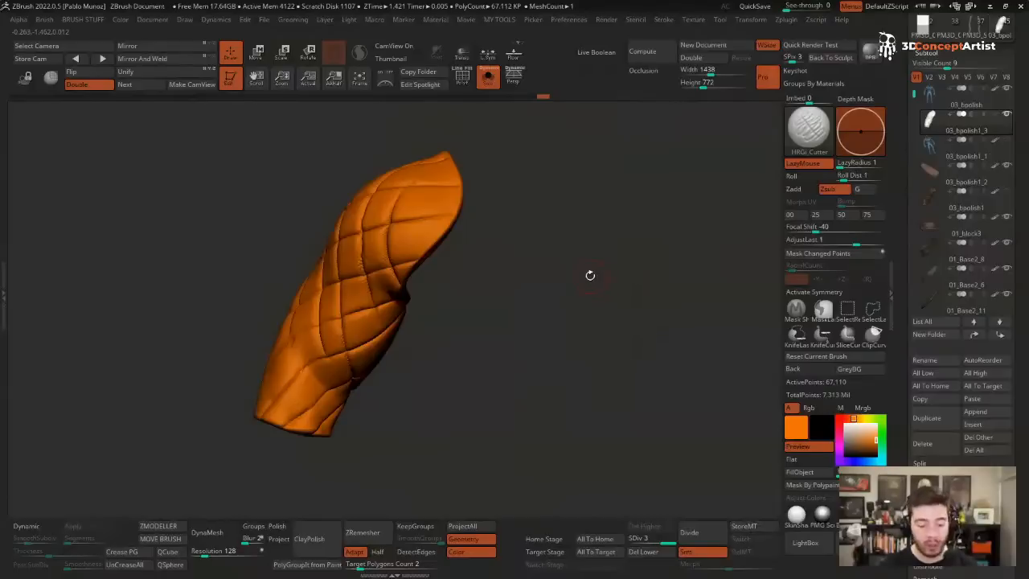
pyautogui.hotkey('shift', 'f')
pyautogui.keyDown('alt'); pyautogui.moveTo(517, 259); pyautogui.dragTo(554, 262, button='right'); pyautogui.keyUp('alt')
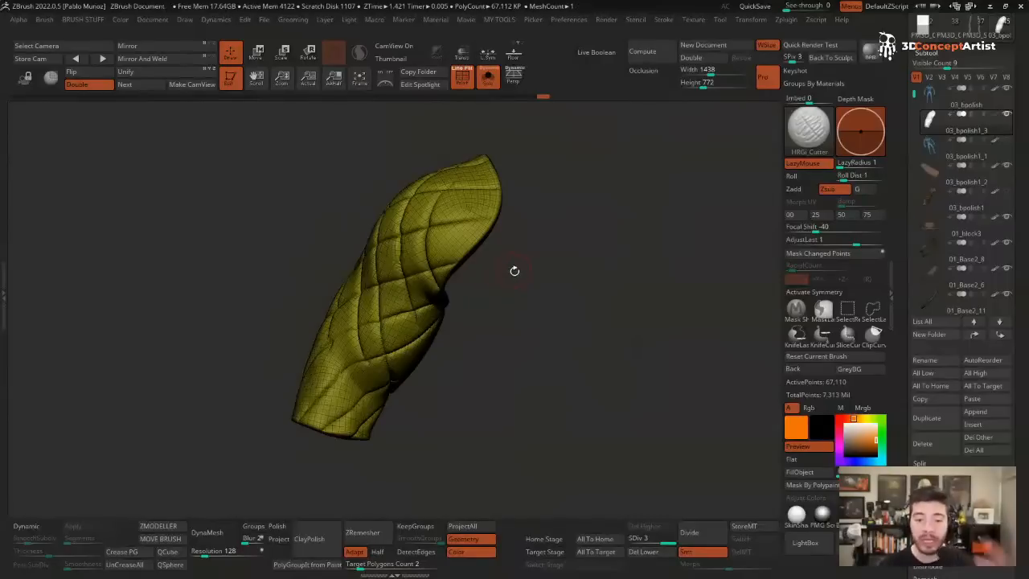
pyautogui.hotkey('shift', 'f')
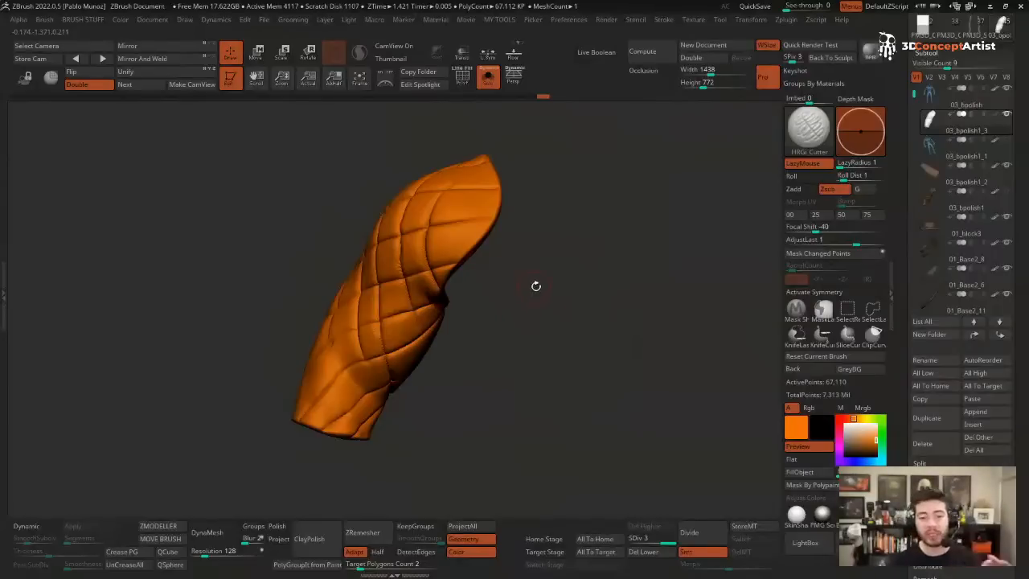
pyautogui.moveTo(581, 289)
pyautogui.mouseDown()
pyautogui.moveTo(581, 249)
pyautogui.moveTo(562, 273)
pyautogui.mouseUp()
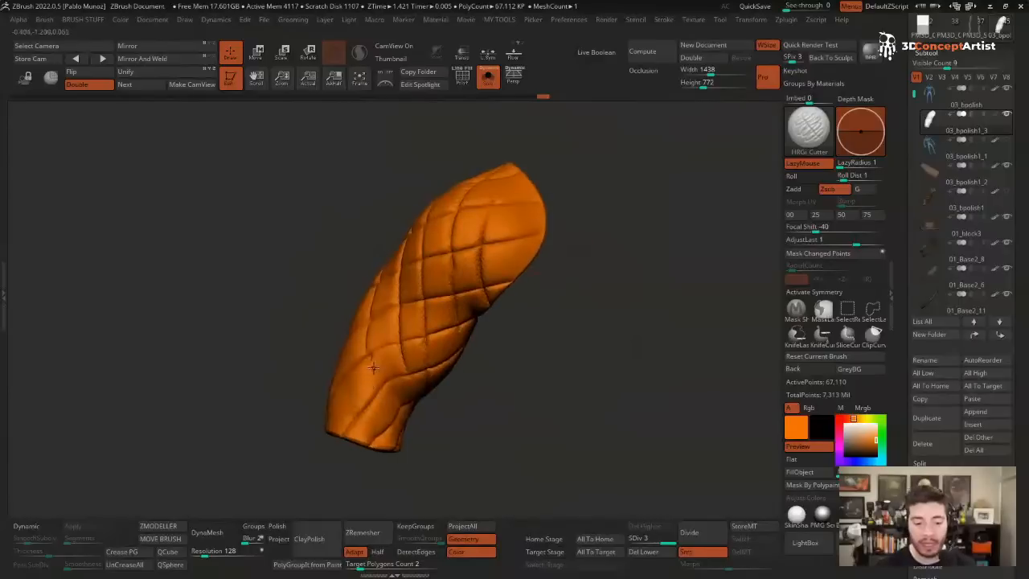
pyautogui.moveTo(366, 352); pyautogui.dragTo(389, 409)
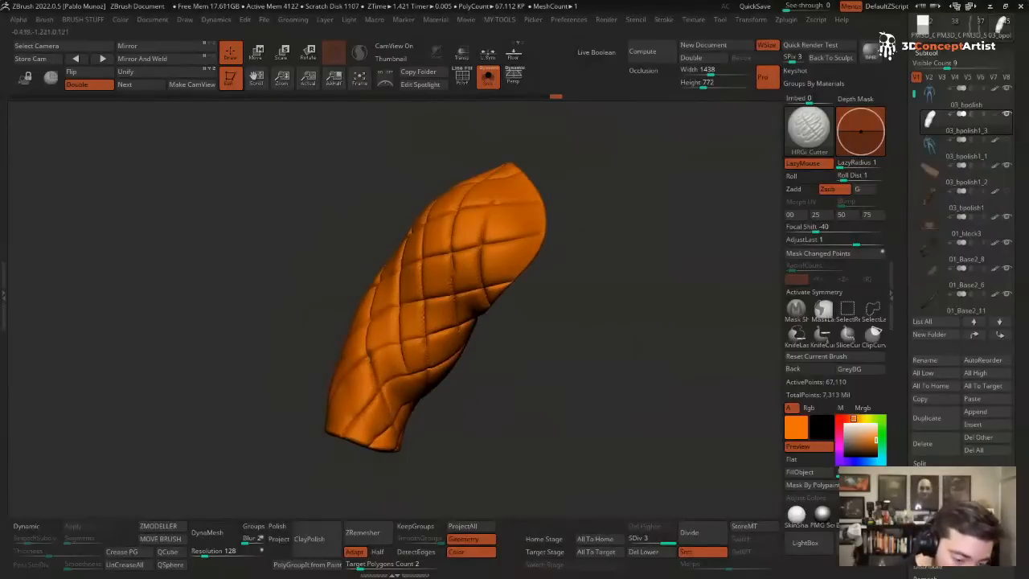
pyautogui.moveTo(345, 383); pyautogui.dragTo(364, 436)
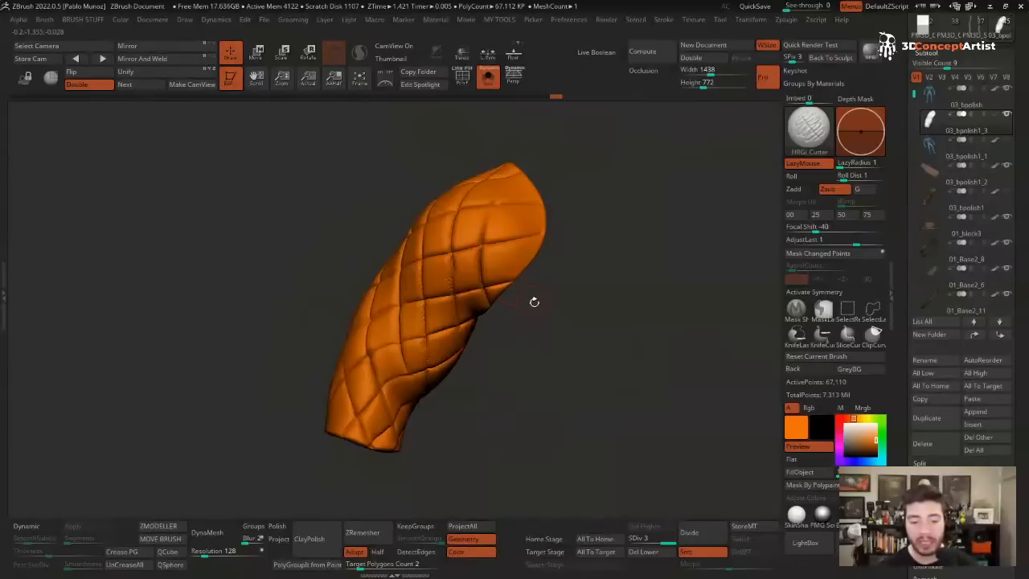
# - Inflate the quilted sleeve slightly with the Inflate deformation to puff out the padding between the seams
pyautogui.press('2')
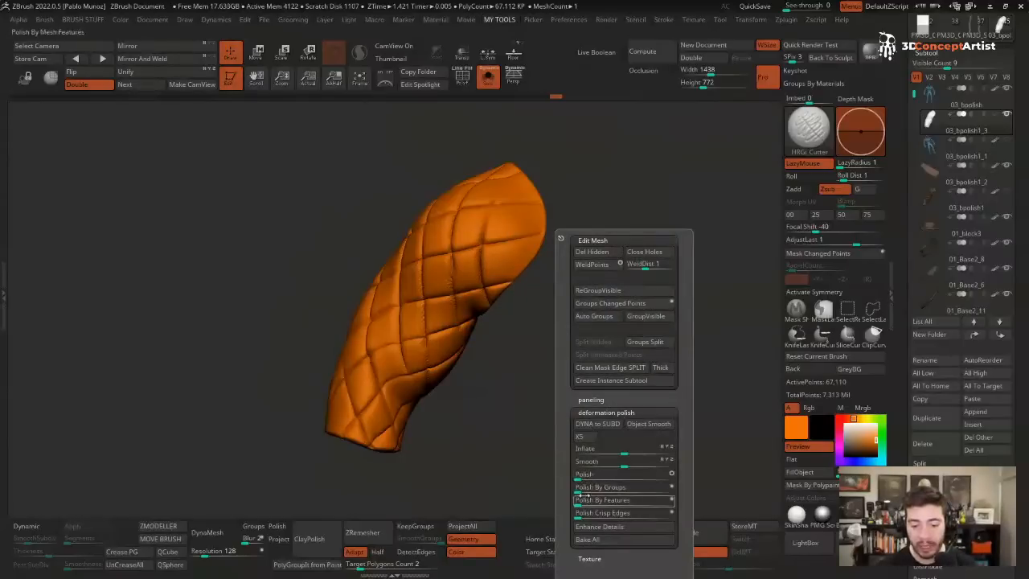
pyautogui.moveTo(577, 477); pyautogui.dragTo(583, 478)
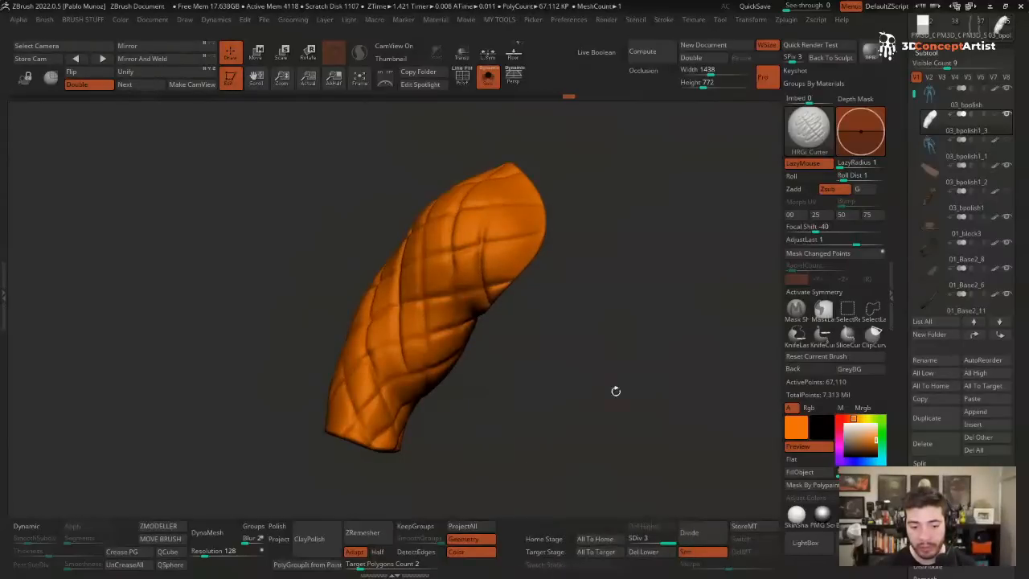
pyautogui.press('2')
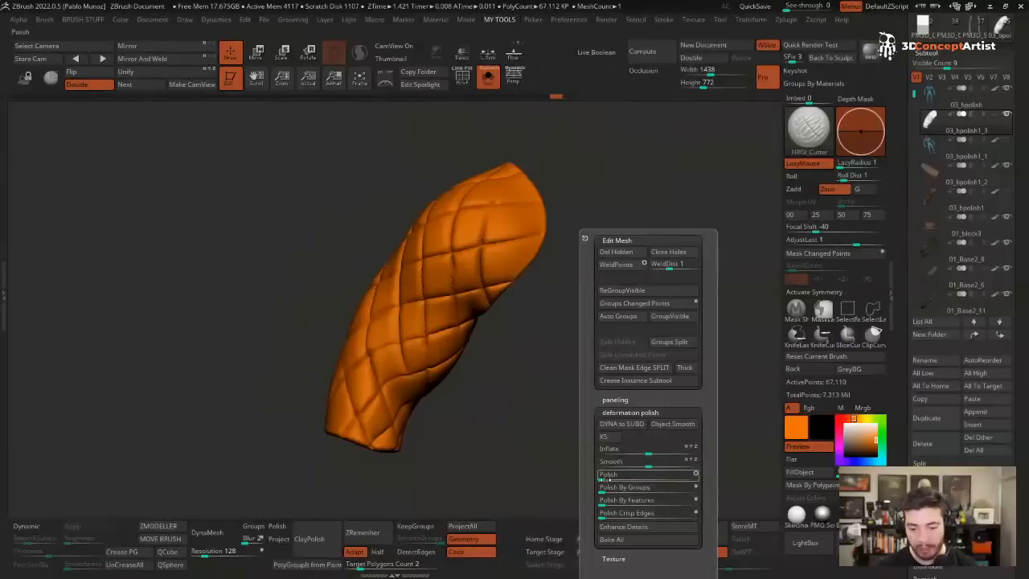
pyautogui.click(648, 451)
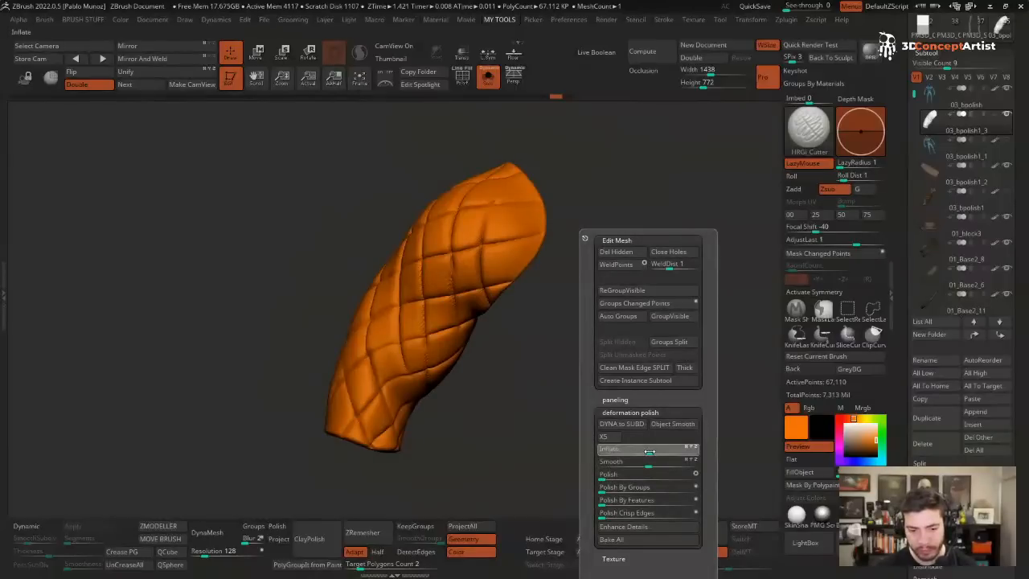
pyautogui.moveTo(650, 451); pyautogui.dragTo(692, 465)
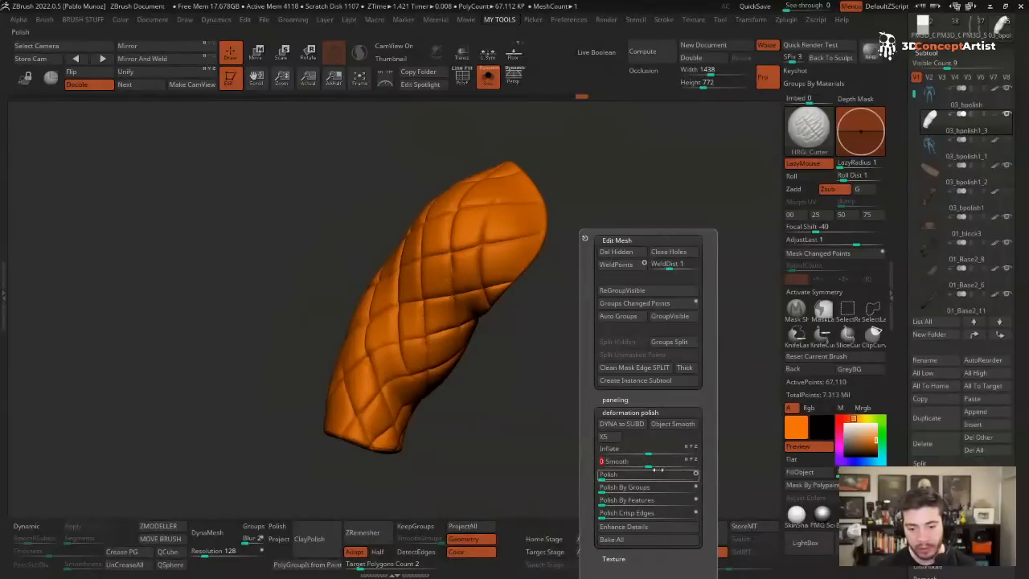
pyautogui.click(639, 475)
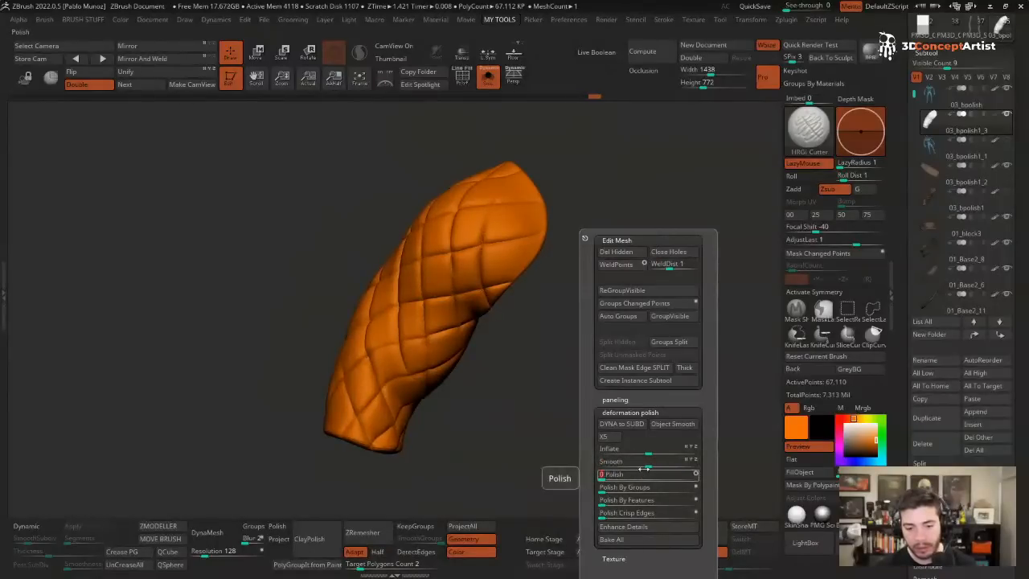
# - Subdivide the sleeve to level 4 and adjust the HRGi_Cutter brush's draw size for finer seam work
pyautogui.moveTo(546, 296); pyautogui.dragTo(579, 200)
pyautogui.scroll(3, 563, 193)
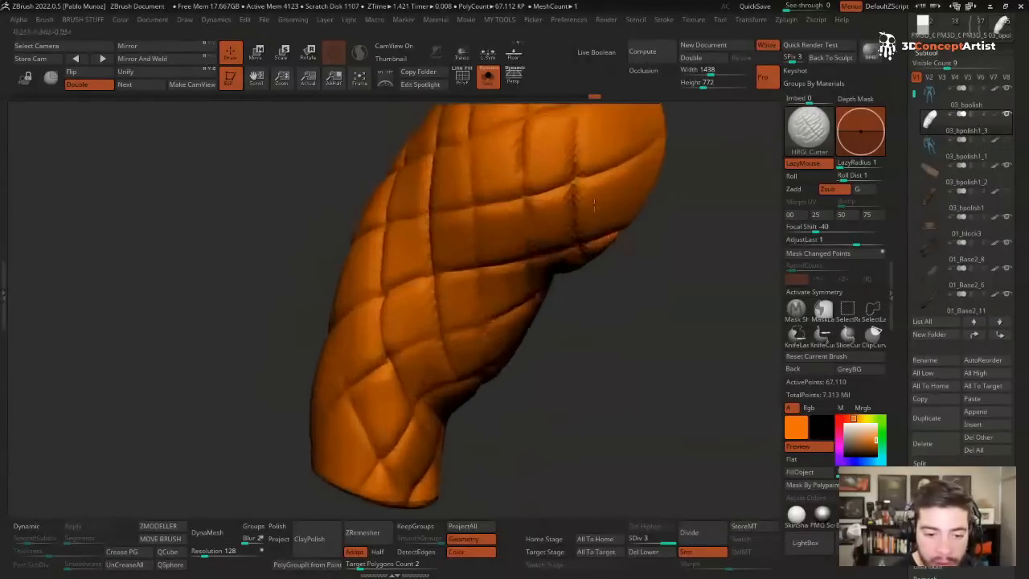
pyautogui.hotkey('ctrl', 'd')
pyautogui.press('space')
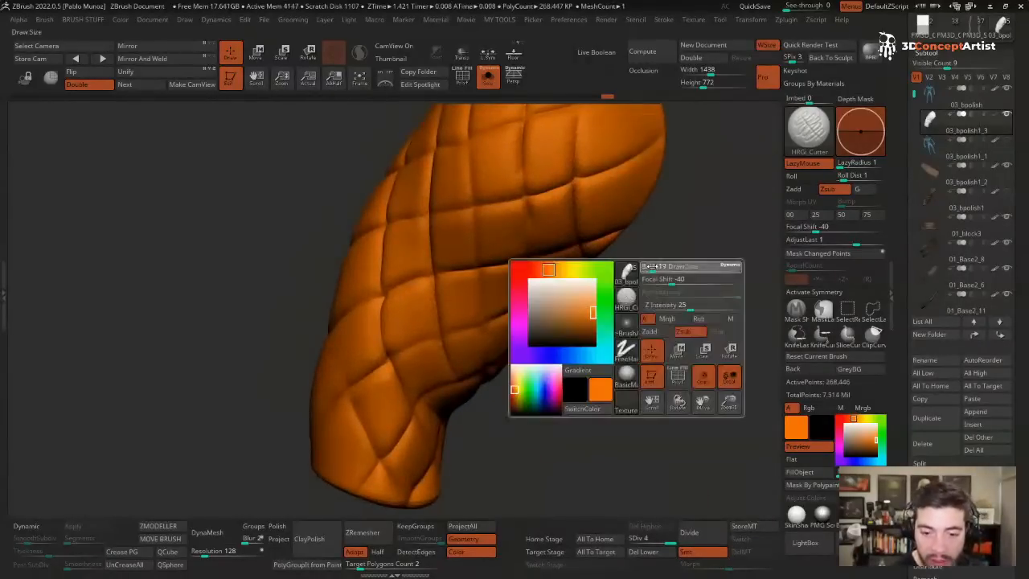
pyautogui.moveTo(654, 263)
pyautogui.mouseDown()
pyautogui.moveTo(682, 168)
pyautogui.moveTo(561, 194)
pyautogui.moveTo(631, 167)
pyautogui.mouseUp()
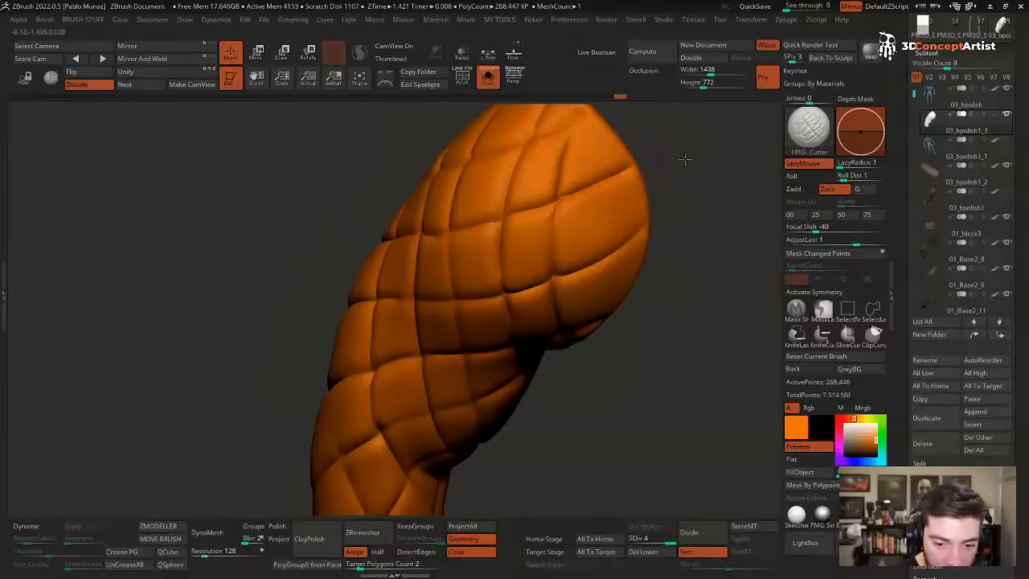
# - Retrace the quilting seams on the upper front of the sleeve with HRGi_Cutter to deepen and sharpen them
pyautogui.moveTo(680, 161); pyautogui.dragTo(457, 235)
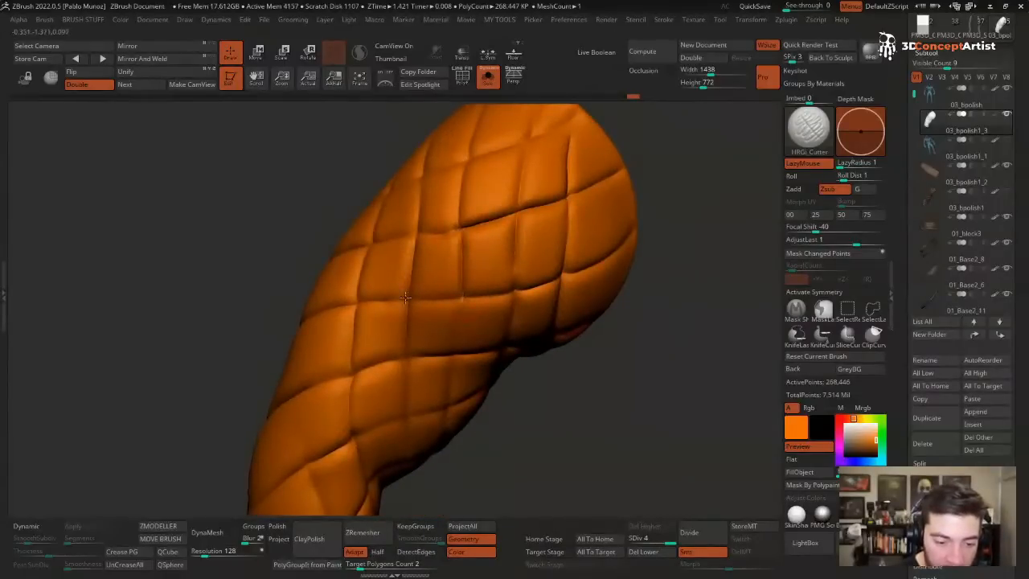
pyautogui.moveTo(405, 297); pyautogui.dragTo(511, 287)
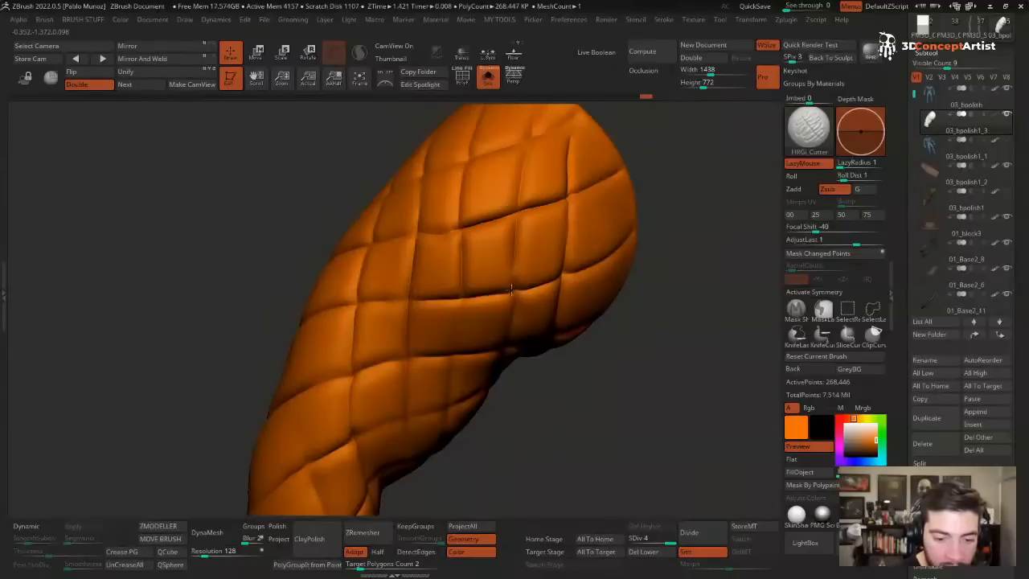
pyautogui.moveTo(668, 245); pyautogui.dragTo(643, 283)
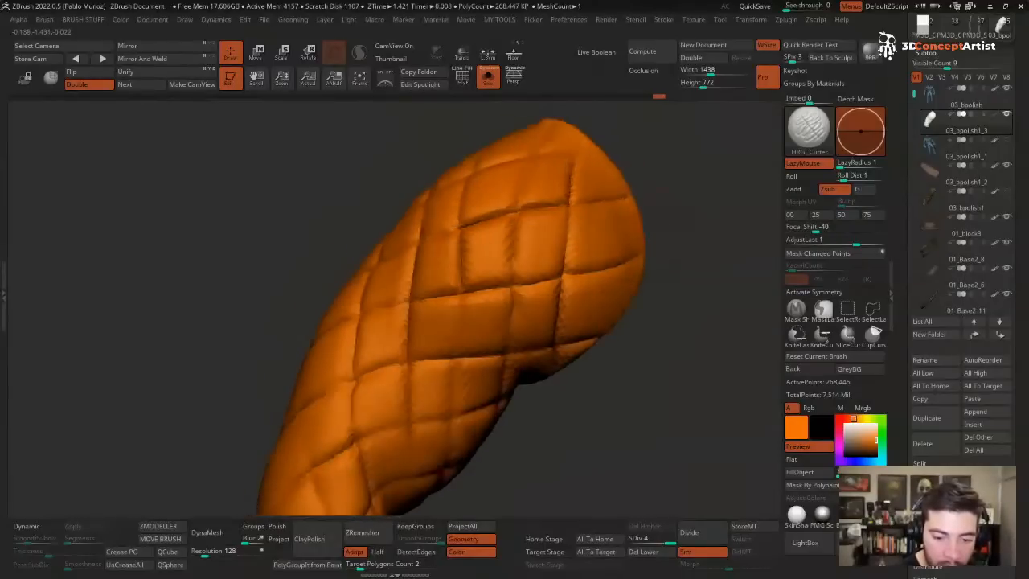
pyautogui.moveTo(632, 344)
pyautogui.keyDown('alt'); pyautogui.mouseDown()
pyautogui.moveTo(631, 299)
pyautogui.moveTo(650, 313)
pyautogui.mouseUp(); pyautogui.keyUp('alt')
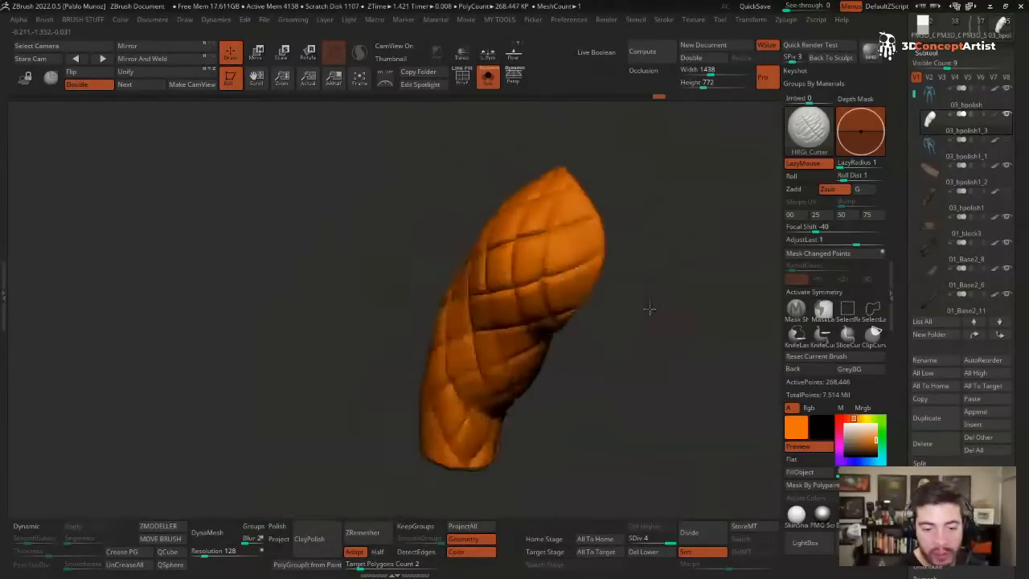
# - Sculpt soft fabric folds across the middle and inner bend of the quilted sleeve with the Standard brush reset to its defaults
pyautogui.press('b')
pyautogui.press('s')
pyautogui.press('Escape')
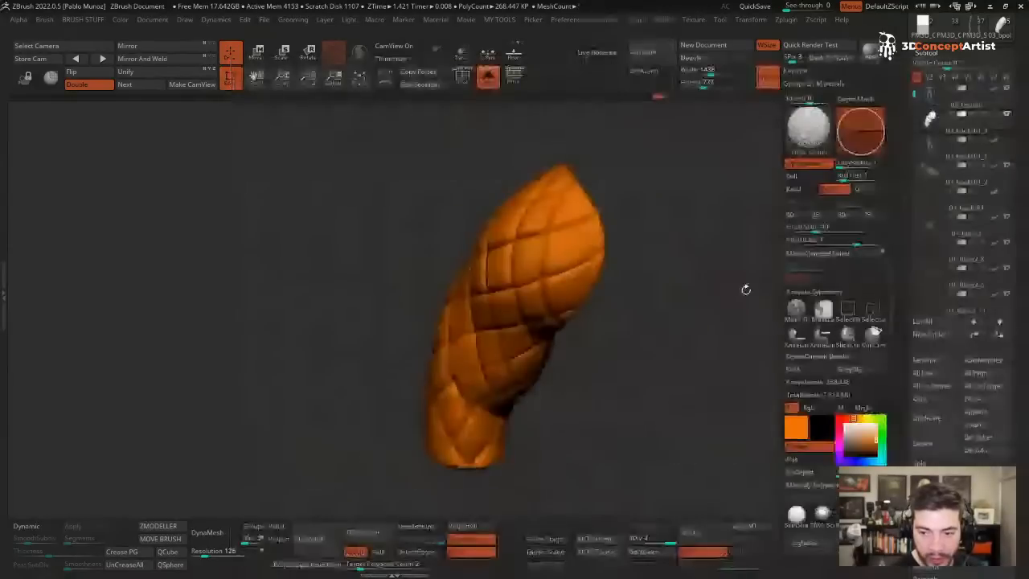
pyautogui.press('1')
pyautogui.click(682, 343)
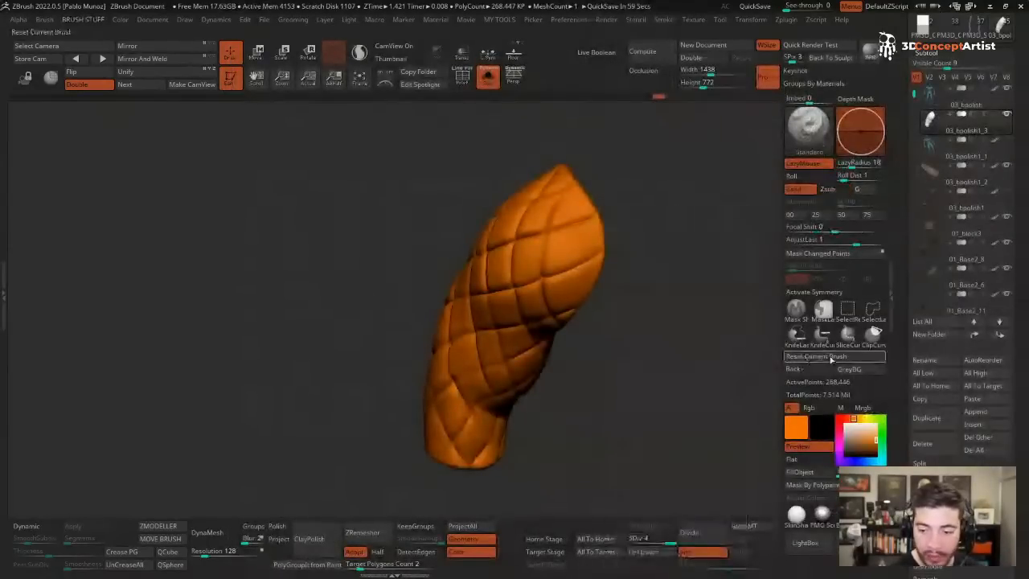
pyautogui.moveTo(659, 307); pyautogui.dragTo(492, 336)
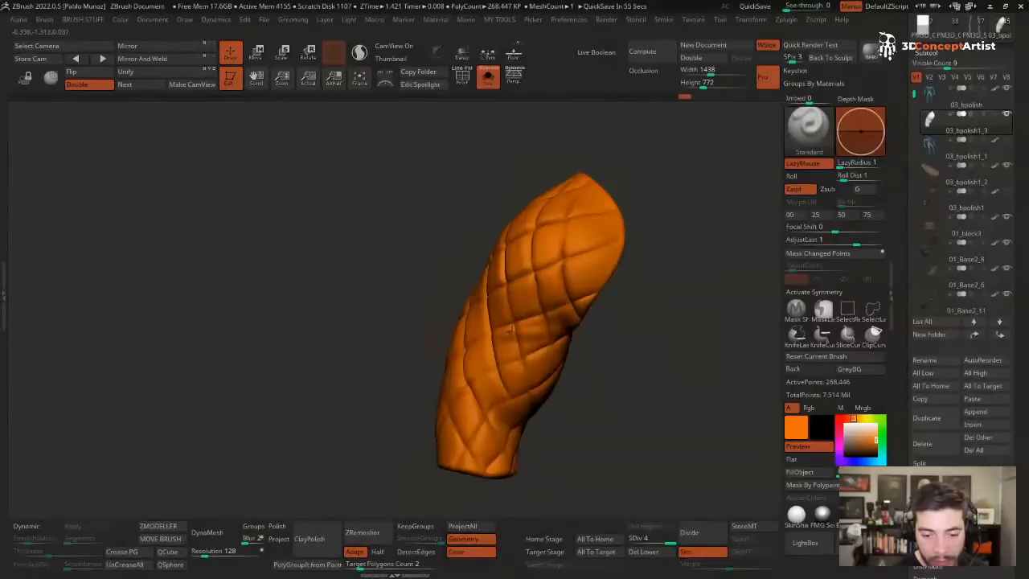
pyautogui.moveTo(563, 331); pyautogui.dragTo(532, 351)
pyautogui.moveTo(604, 345); pyautogui.dragTo(508, 376)
pyautogui.moveTo(583, 339); pyautogui.dragTo(514, 358, button='right')
pyautogui.moveTo(561, 354); pyautogui.dragTo(527, 379)
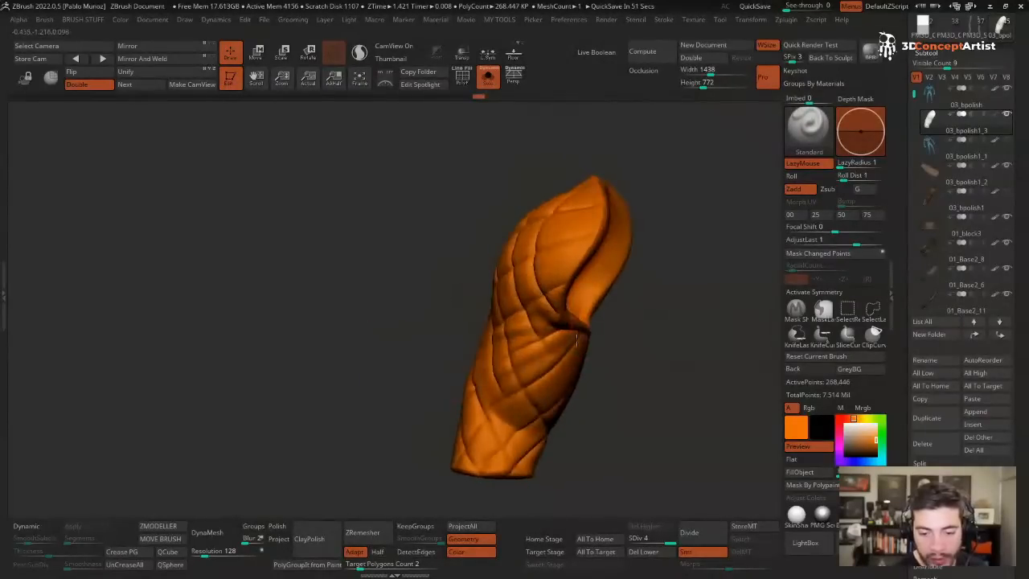
pyautogui.moveTo(473, 399); pyautogui.dragTo(559, 325, button='right')
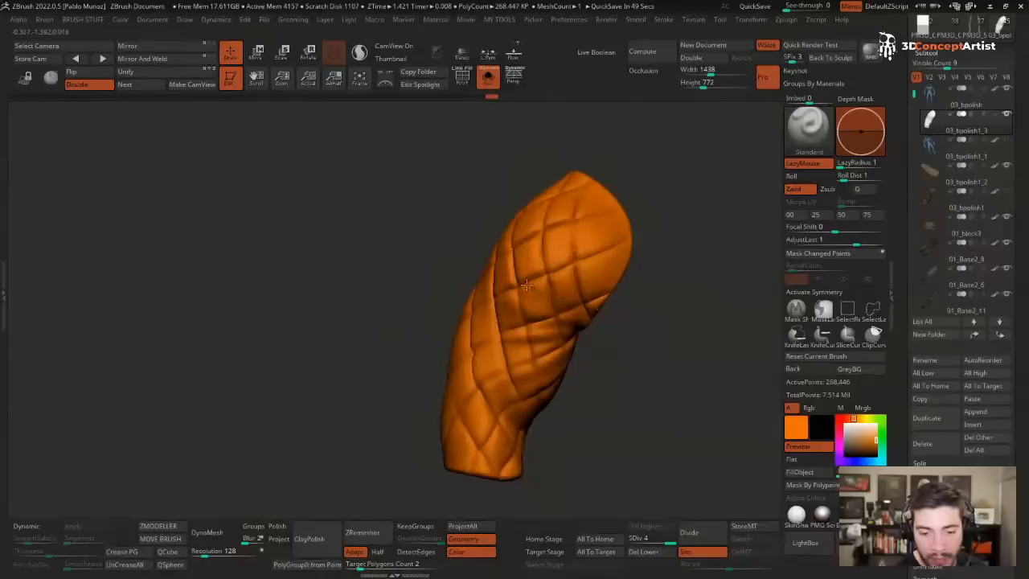
pyautogui.moveTo(527, 285); pyautogui.dragTo(530, 299)
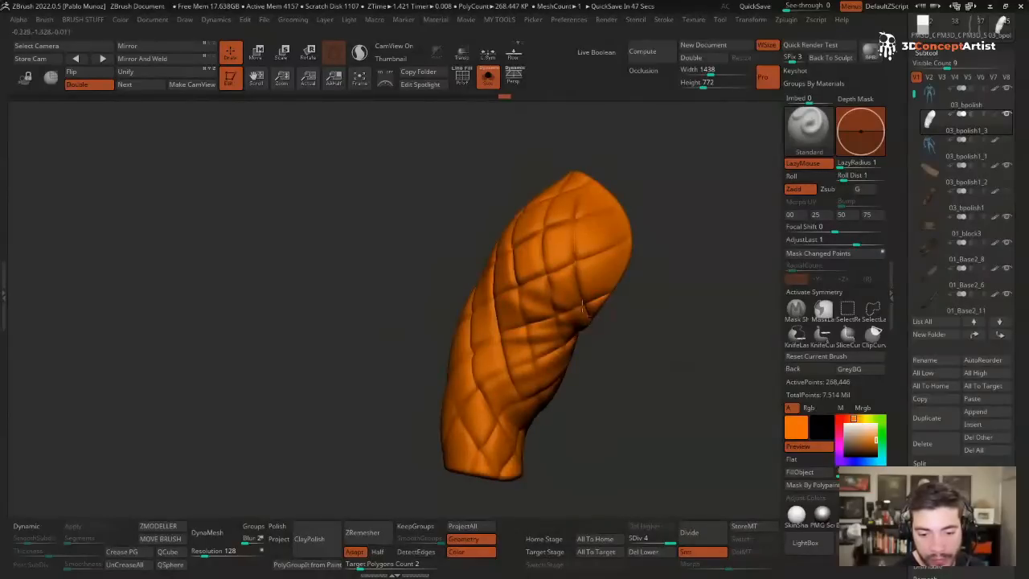
# - Bring the full character back into view and make the finished quilted sleeve, 03_bpolish1, the active subtool
pyautogui.keyDown('shift'); pyautogui.moveTo(643, 393); pyautogui.dragTo(645, 354); pyautogui.keyUp('shift')
pyautogui.hotkey('shift', 'alt', 's')
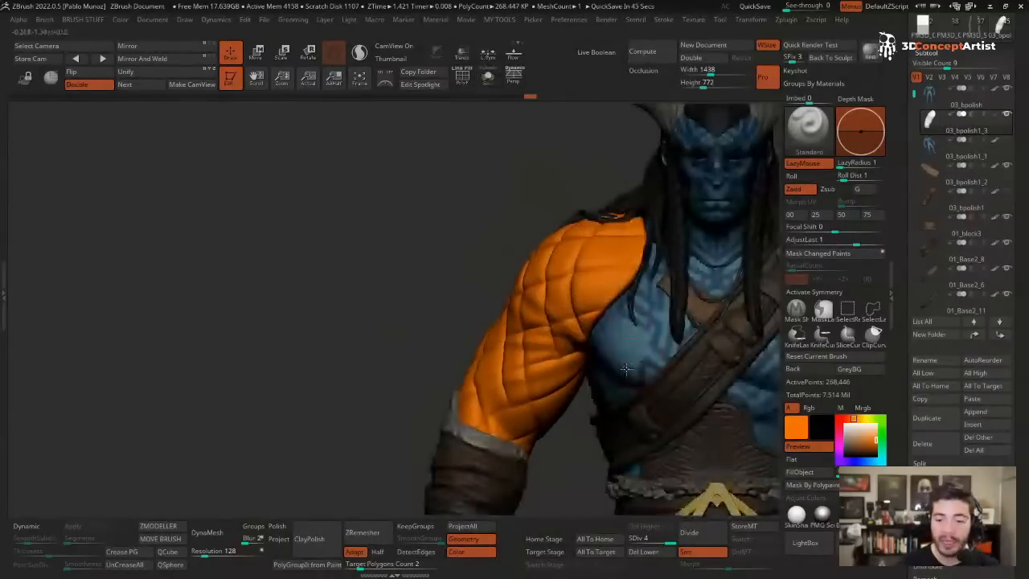
pyautogui.keyDown('alt'); pyautogui.moveTo(626, 368); pyautogui.dragTo(493, 279, button='right'); pyautogui.keyUp('alt')
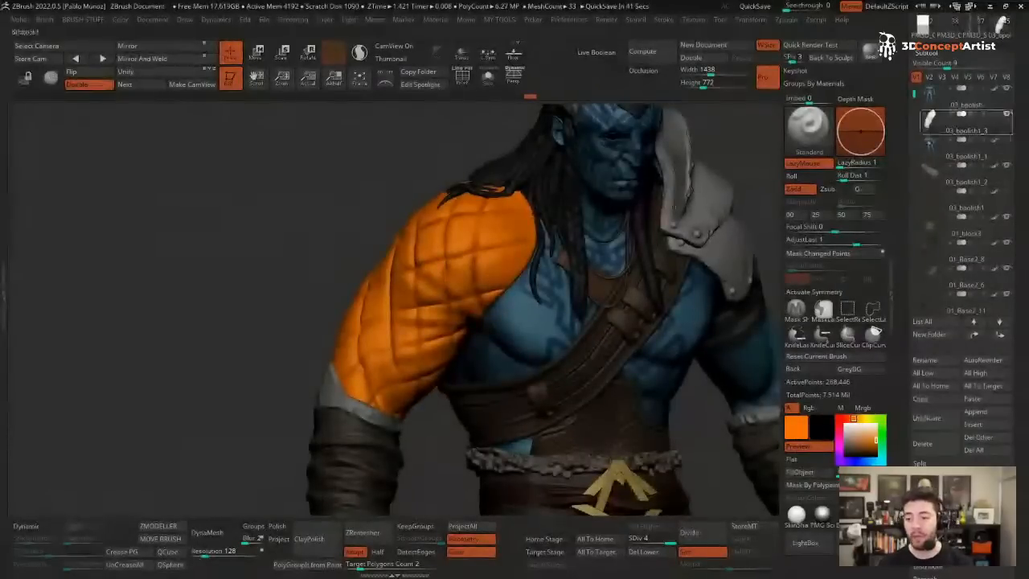
pyautogui.moveTo(1007, 119)
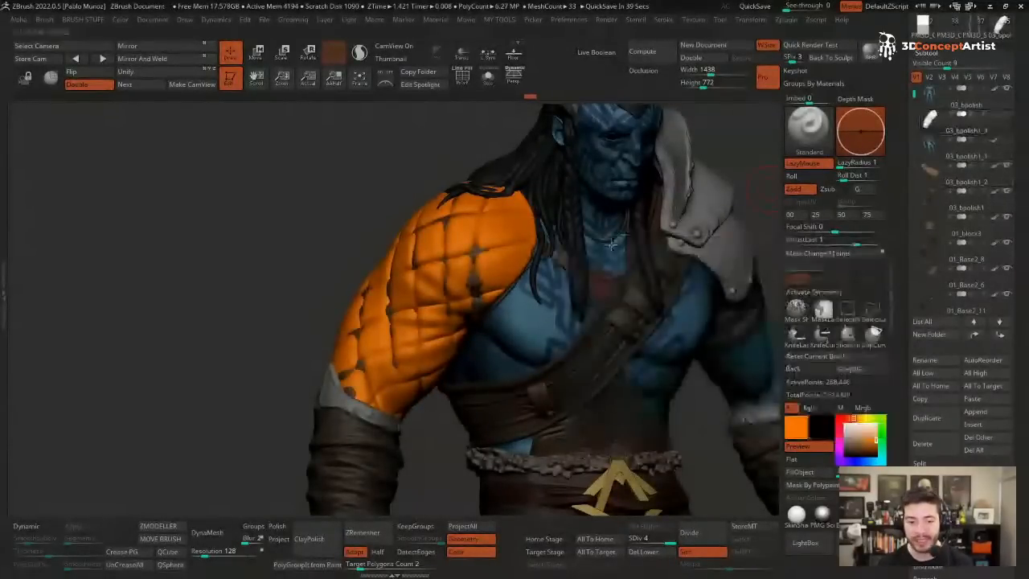
pyautogui.click(488, 78)
pyautogui.click(982, 206)
pyautogui.moveTo(536, 326); pyautogui.dragTo(514, 273, button='right')
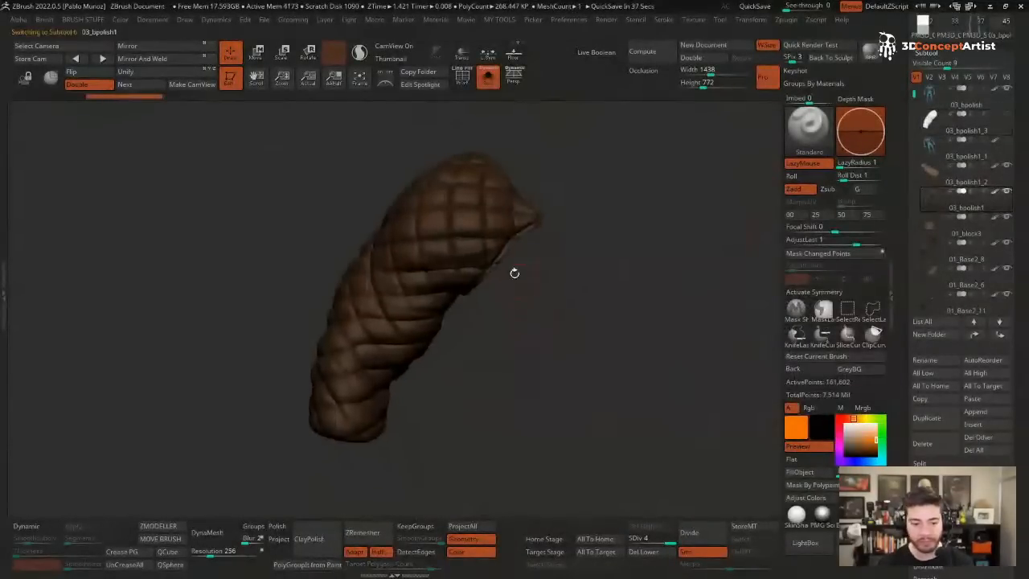
pyautogui.click(488, 77)
pyautogui.moveTo(485, 229)
pyautogui.keyDown('ctrl'); pyautogui.mouseDown(button='right')
pyautogui.moveTo(533, 266)
pyautogui.moveTo(584, 252)
pyautogui.moveTo(554, 269)
pyautogui.moveTo(563, 277)
pyautogui.mouseUp(button='right'); pyautogui.keyUp('ctrl')
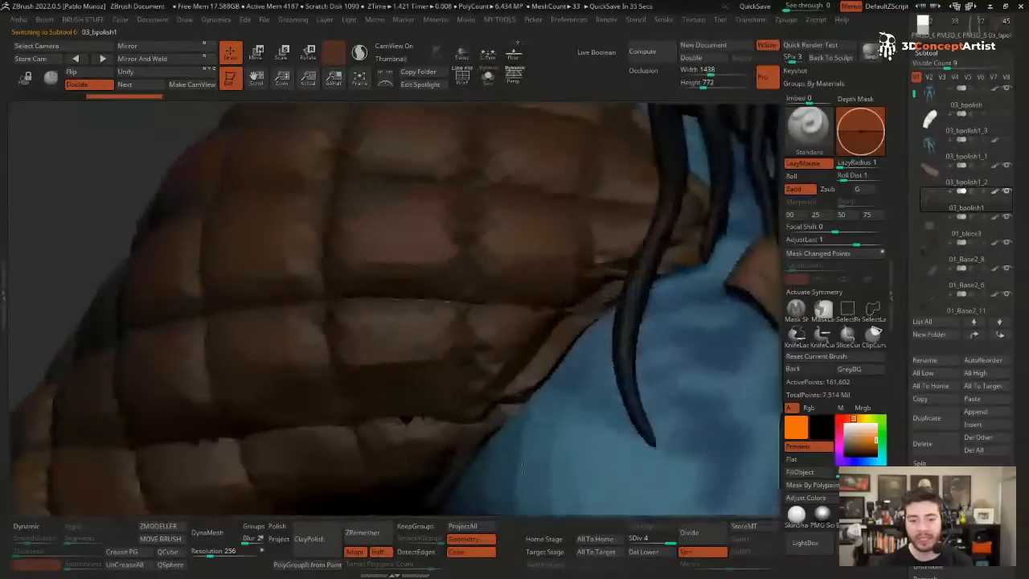
# - Turn off the polypaint on all subtools, set the display colour to white, and examine the finished sleeve's seams and edge
pyautogui.keyDown('shift'); pyautogui.click(996, 168); pyautogui.keyUp('shift')
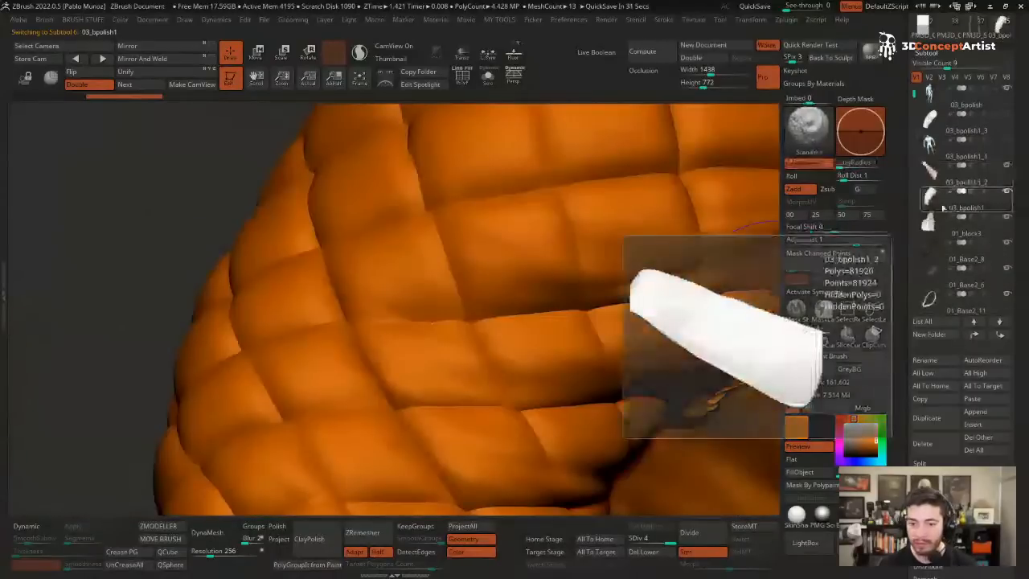
pyautogui.moveTo(853, 434); pyautogui.dragTo(830, 409)
pyautogui.moveTo(590, 273); pyautogui.dragTo(468, 241, button='right')
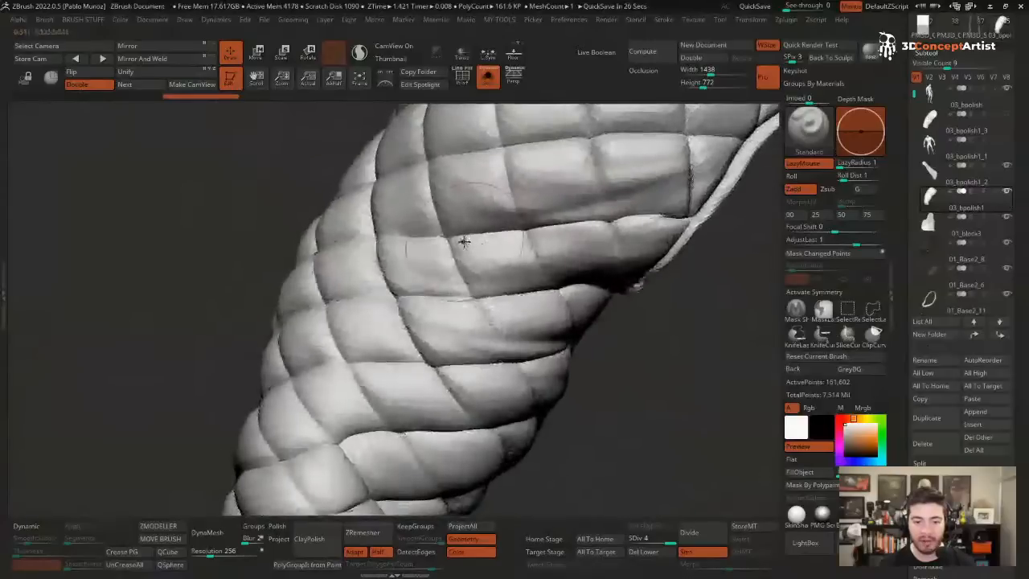
pyautogui.moveTo(647, 209); pyautogui.dragTo(498, 326, button='right')
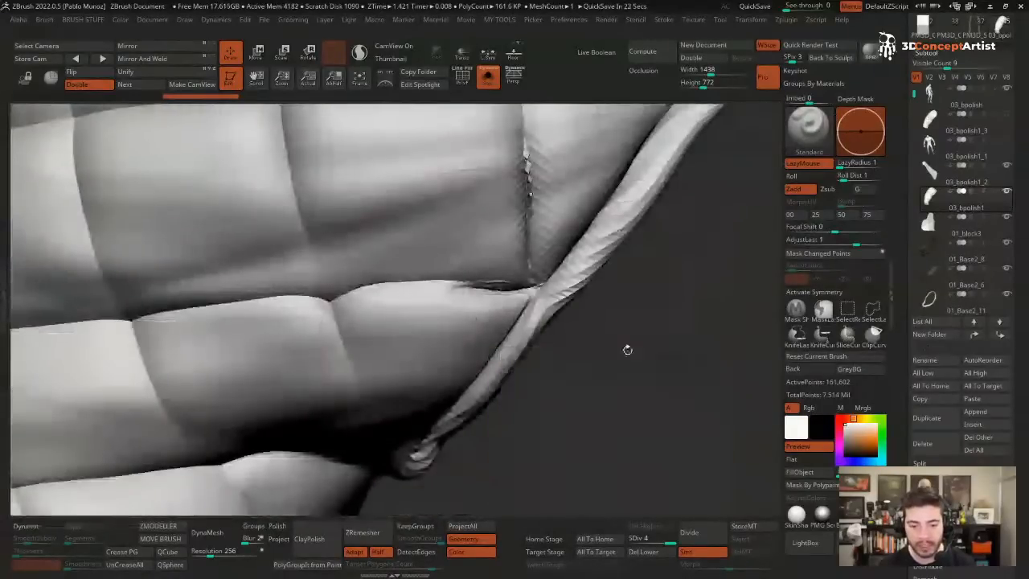
pyautogui.moveTo(627, 349)
pyautogui.mouseDown(button='right')
pyautogui.moveTo(673, 423)
pyautogui.moveTo(620, 389)
pyautogui.mouseUp(button='right')
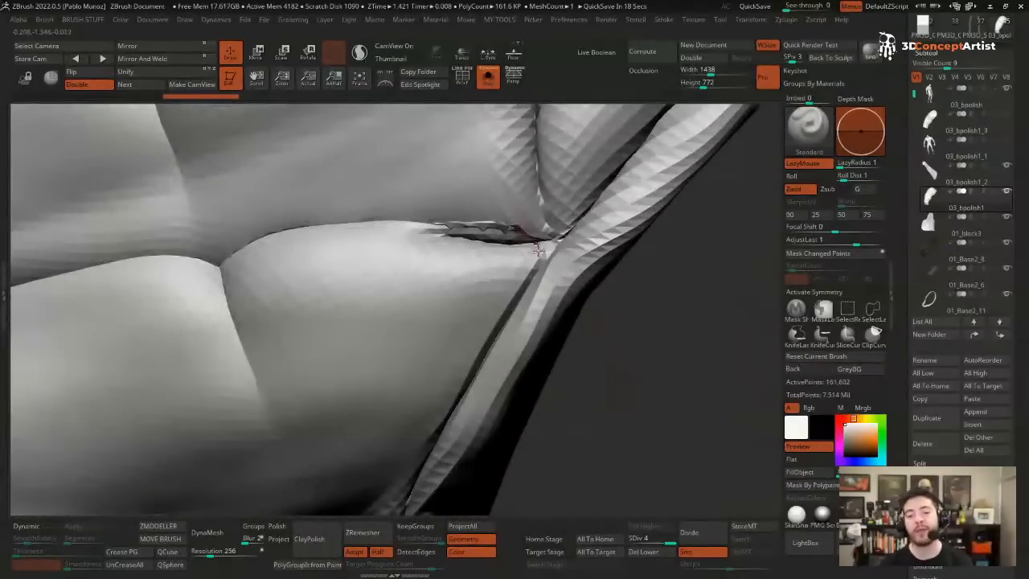
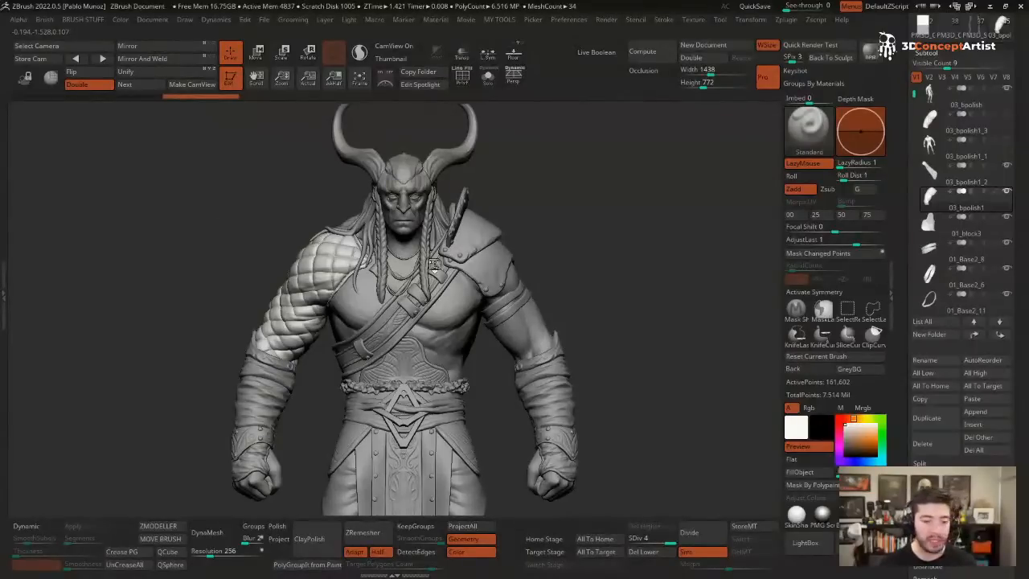
# - Clear the canvas of the duplicate figure and place the 03_bpolish character tool in view on its own
pyautogui.keyDown('alt'); pyautogui.moveTo(531, 250); pyautogui.dragTo(639, 190); pyautogui.keyUp('alt')
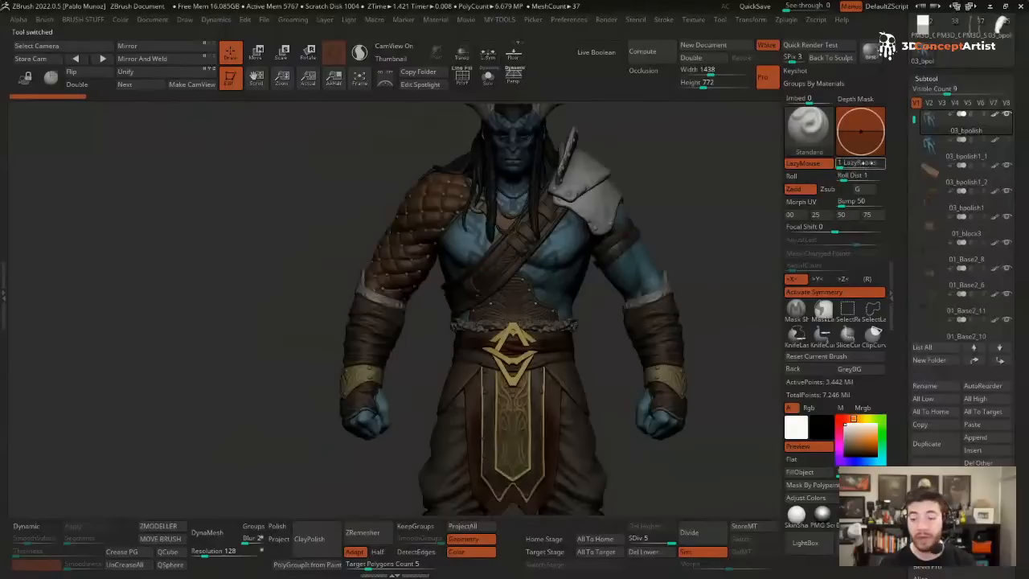
pyautogui.moveTo(897, 121); pyautogui.dragTo(896, 222)
pyautogui.moveTo(667, 177); pyautogui.dragTo(682, 123)
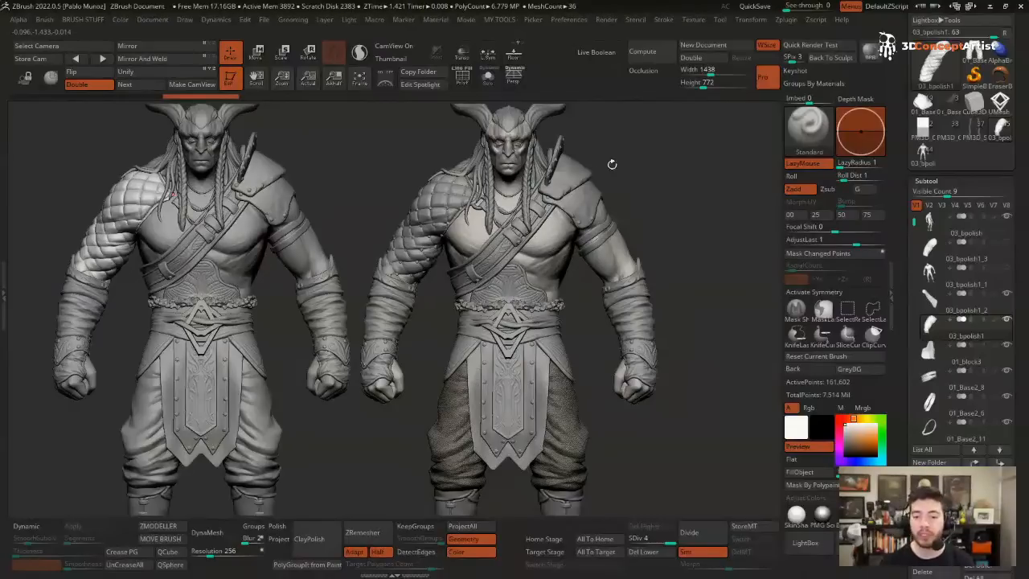
pyautogui.keyDown('alt'); pyautogui.moveTo(626, 149); pyautogui.dragTo(611, 297); pyautogui.keyUp('alt')
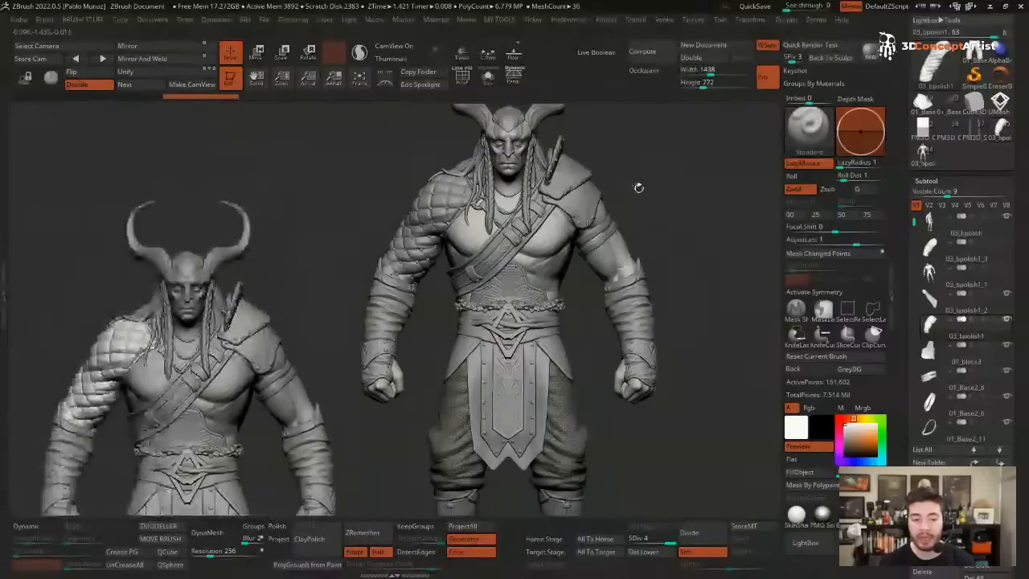
pyautogui.hotkey('ctrl', 'n')
pyautogui.click(922, 154)
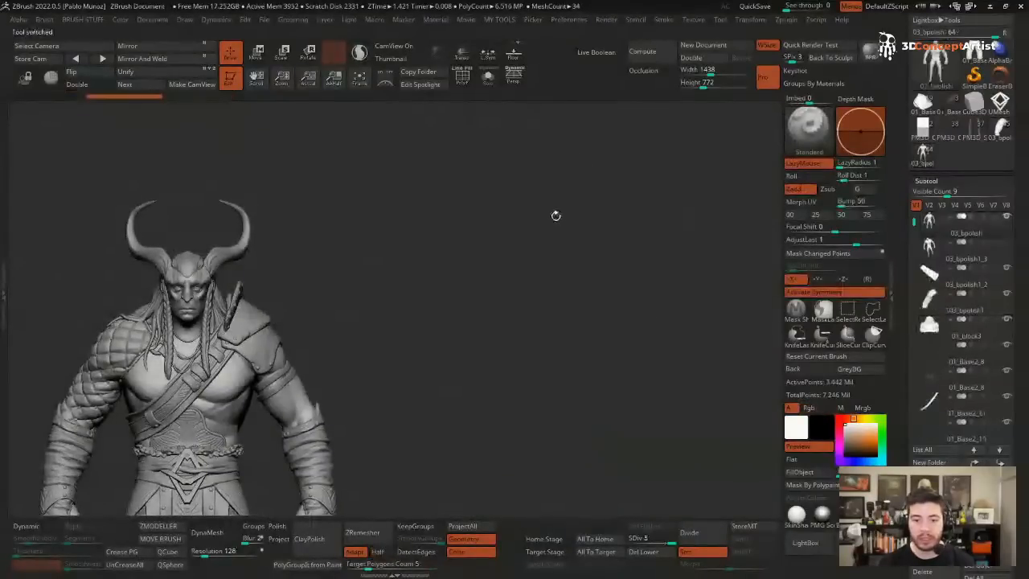
pyautogui.keyDown('alt'); pyautogui.moveTo(448, 276); pyautogui.dragTo(811, 296); pyautogui.keyUp('alt')
pyautogui.keyDown('alt'); pyautogui.moveTo(656, 280); pyautogui.dragTo(587, 225); pyautogui.keyUp('alt')
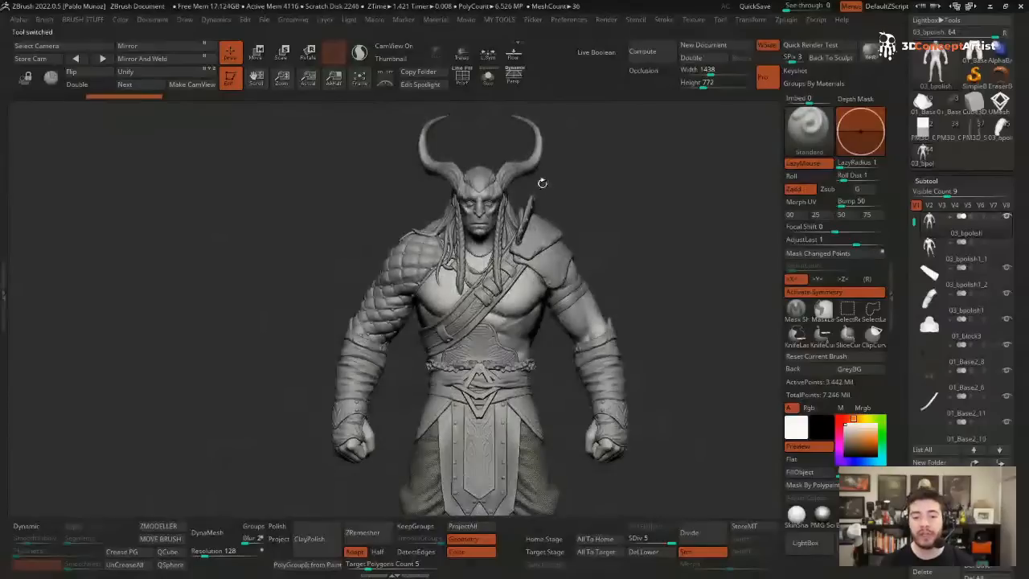
# - Examine the fine skin texture on the character's chest beside the leather strap at close range
pyautogui.keyDown('alt'); pyautogui.moveTo(556, 338); pyautogui.dragTo(522, 345); pyautogui.keyUp('alt')
pyautogui.keyDown('alt'); pyautogui.moveTo(493, 195); pyautogui.dragTo(494, 275); pyautogui.keyUp('alt')
pyautogui.keyDown('alt'); pyautogui.moveTo(490, 157); pyautogui.dragTo(478, 278); pyautogui.keyUp('alt')
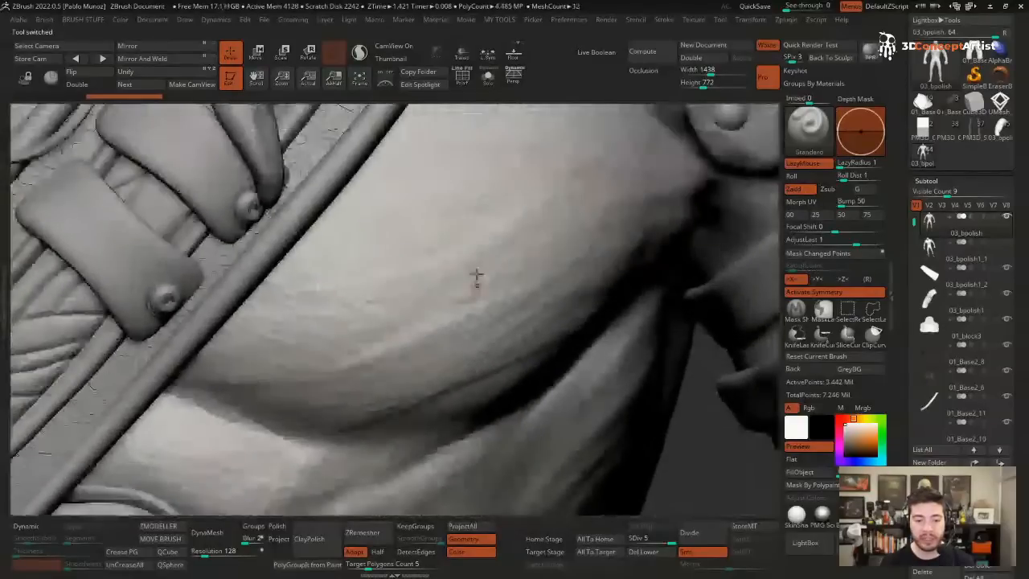
pyautogui.keyDown('alt'); pyautogui.moveTo(465, 205); pyautogui.dragTo(452, 266, button='right'); pyautogui.keyUp('alt')
pyautogui.moveTo(484, 229); pyautogui.dragTo(523, 228, button='right')
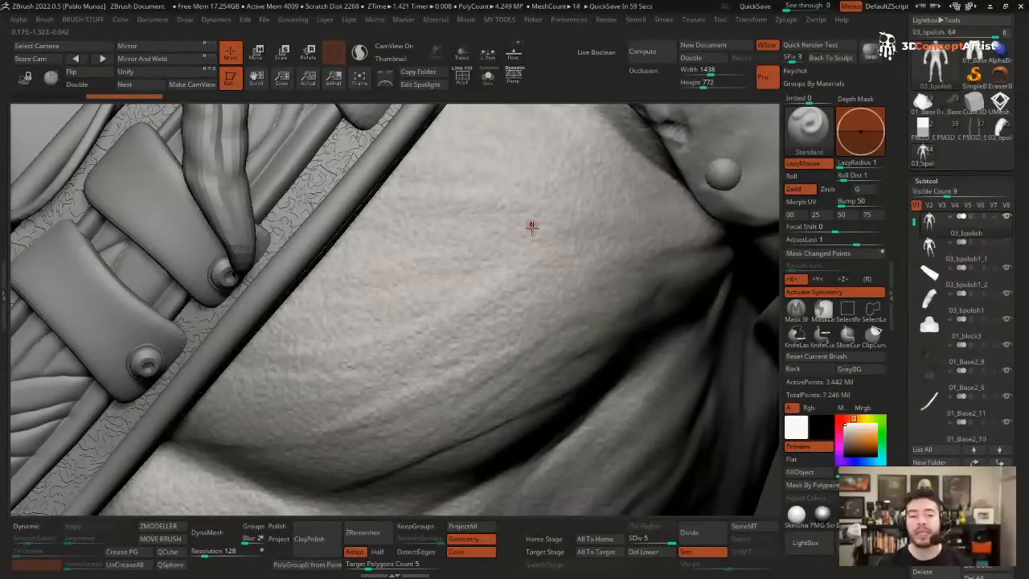
pyautogui.keyDown('ctrl'); pyautogui.moveTo(544, 273); pyautogui.dragTo(506, 144, button='right'); pyautogui.keyUp('ctrl')
# - Isolate the body subtool and open its surface noise for editing in NoiseMaker
pyautogui.moveTo(900, 317); pyautogui.dragTo(898, 161)
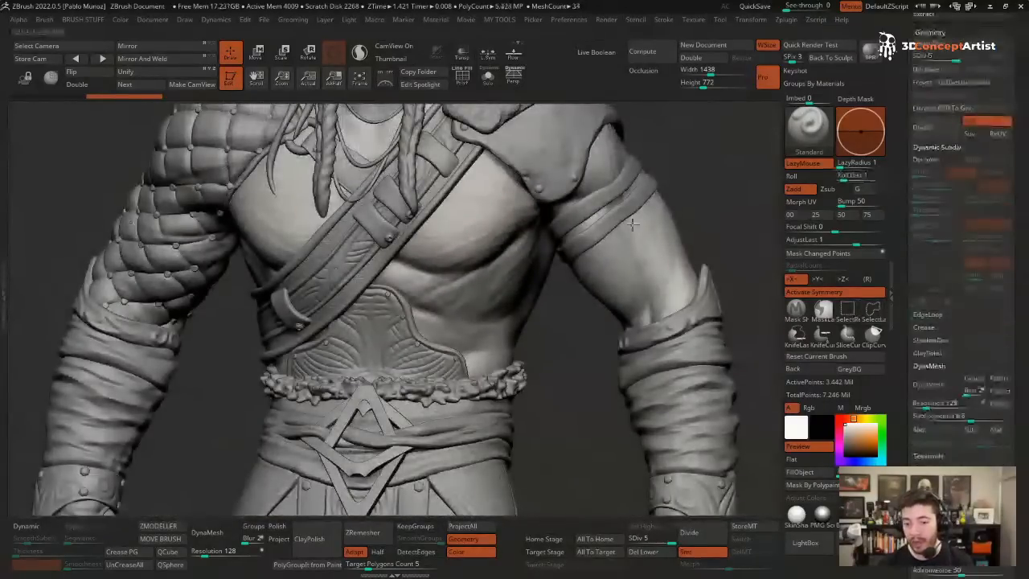
pyautogui.keyDown('alt'); pyautogui.moveTo(619, 228); pyautogui.dragTo(541, 259, button='right'); pyautogui.keyUp('alt')
pyautogui.hotkey('shift', 's')
pyautogui.scroll(-10, 968, 389)
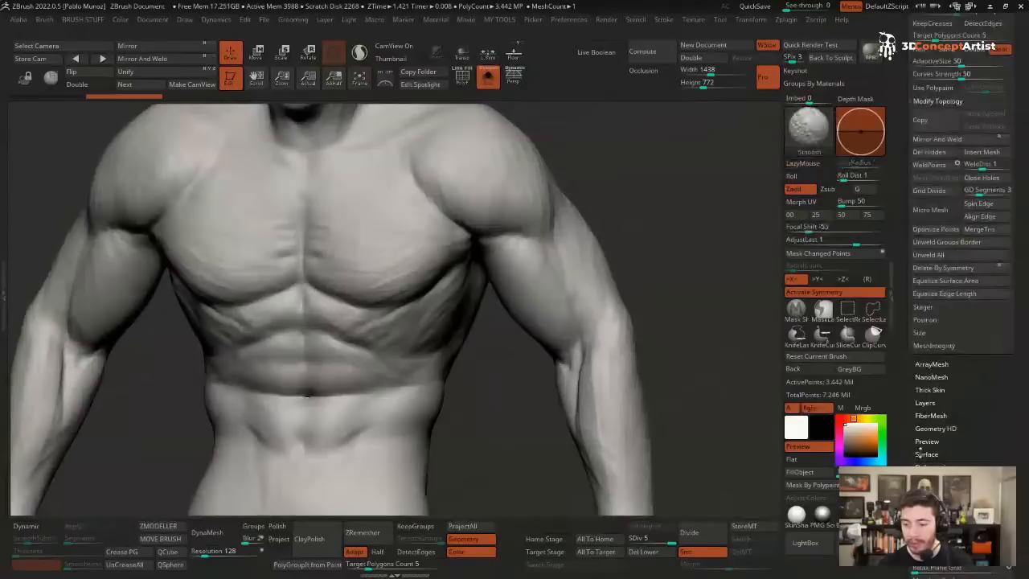
pyautogui.click(921, 455)
pyautogui.moveTo(965, 429); pyautogui.dragTo(965, 309)
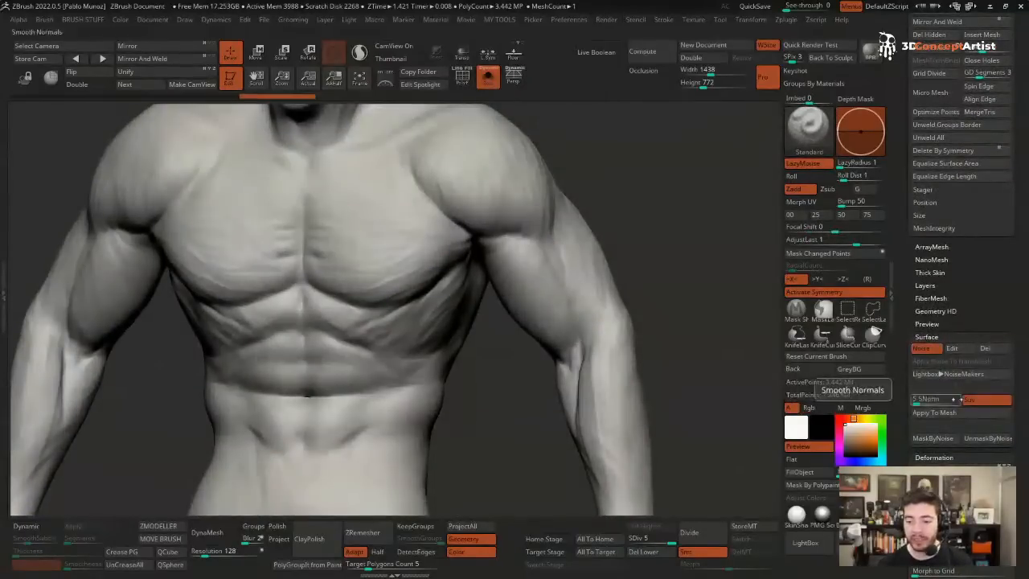
pyautogui.click(952, 347)
# - Review the skin noise's scale, strength and colour blend on the NoiseMaker preview and accept the settings
pyautogui.keyDown('alt'); pyautogui.moveTo(740, 309); pyautogui.dragTo(809, 248); pyautogui.keyUp('alt')
pyautogui.click(916, 185)
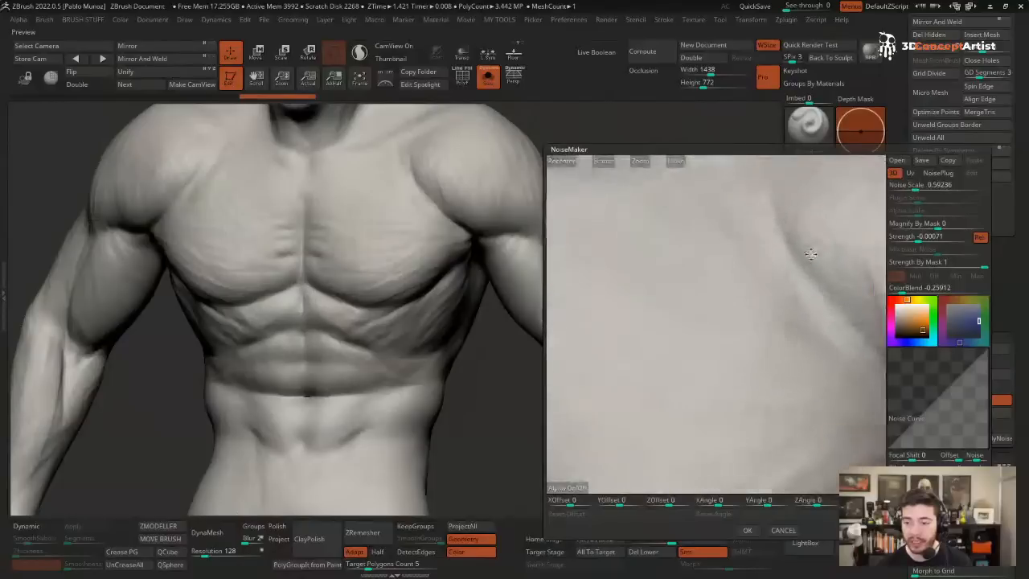
pyautogui.click(924, 236)
pyautogui.click(913, 287)
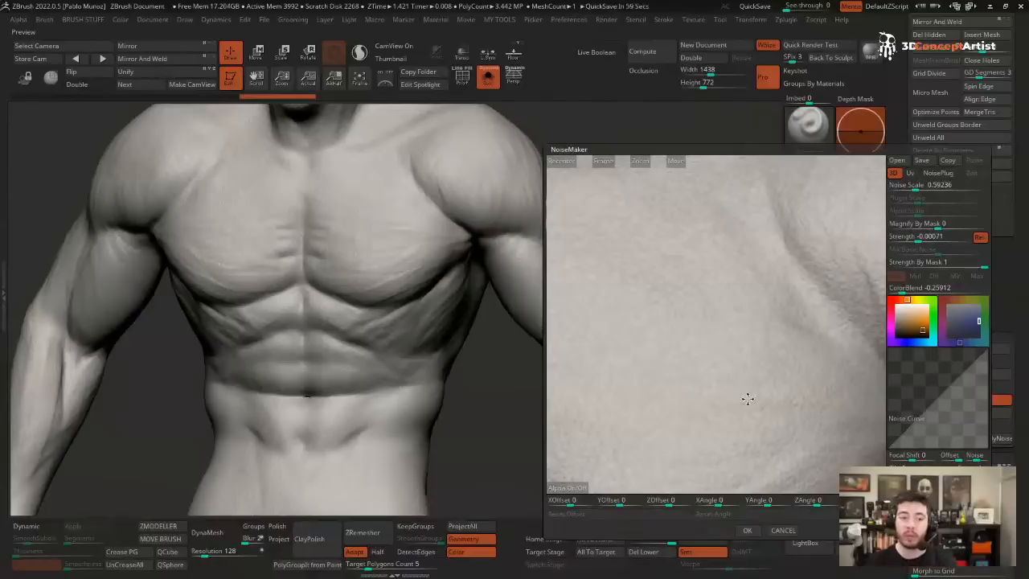
pyautogui.click(747, 530)
# - Turn the body subtool's polypaint back on to show the blue skin on the shoulder
pyautogui.moveTo(941, 246); pyautogui.dragTo(956, 395)
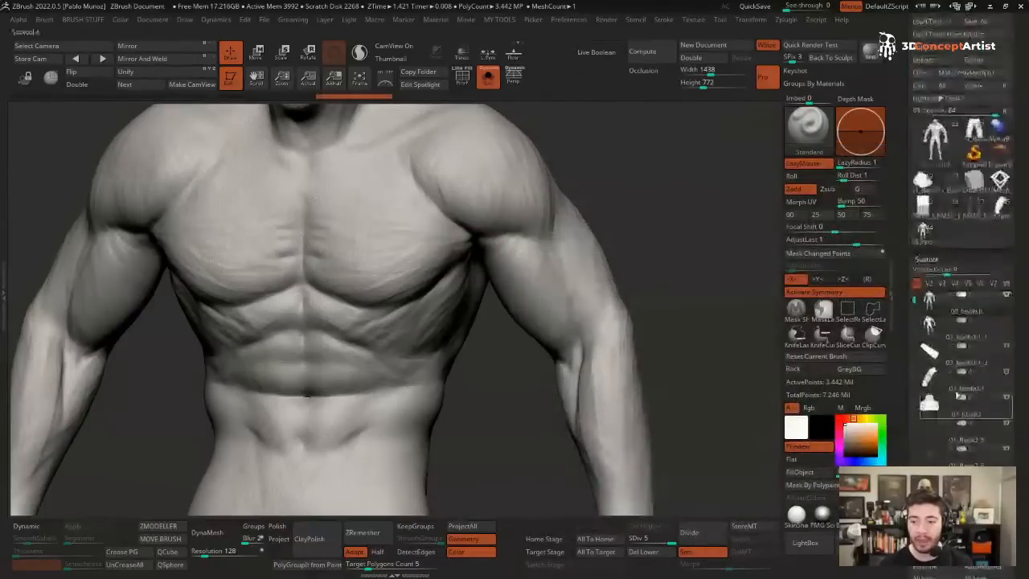
pyautogui.click(995, 296)
pyautogui.keyDown('ctrl'); pyautogui.moveTo(502, 201); pyautogui.dragTo(546, 425, button='right'); pyautogui.keyUp('ctrl')
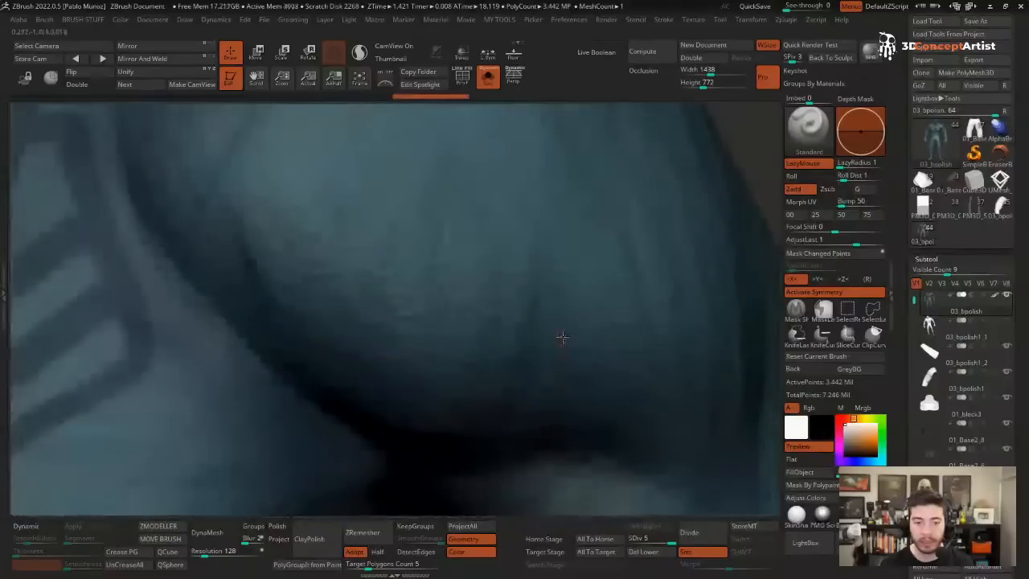
pyautogui.keyDown('ctrl'); pyautogui.moveTo(560, 338); pyautogui.dragTo(579, 377, button='right'); pyautogui.keyUp('ctrl')
# - Toggle the body's surface noise off and on to compare the skin on the shoulder and chest, leaving it off
pyautogui.moveTo(898, 278); pyautogui.dragTo(899, 257)
pyautogui.scroll(-10, 932, 321)
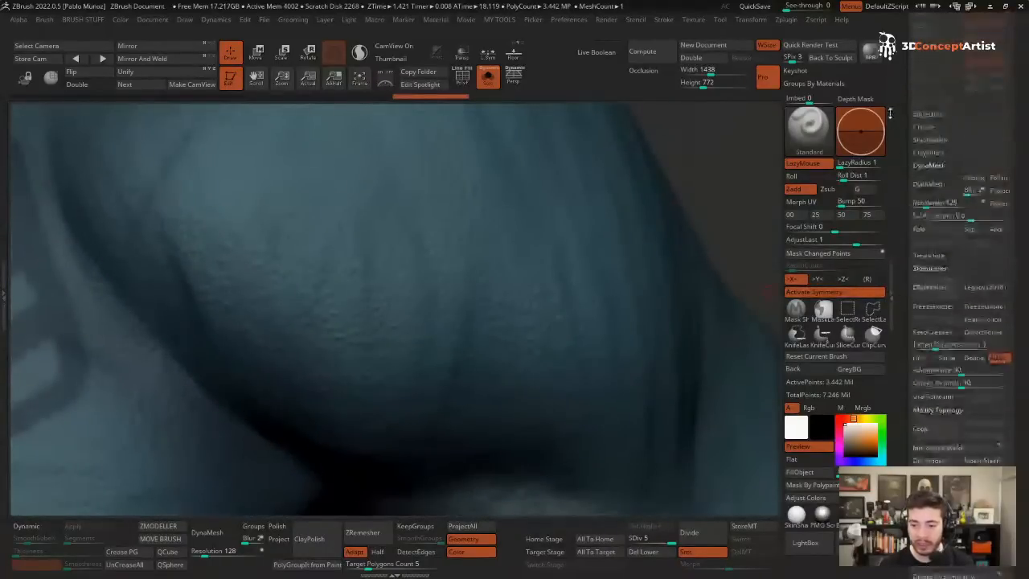
pyautogui.click(924, 356)
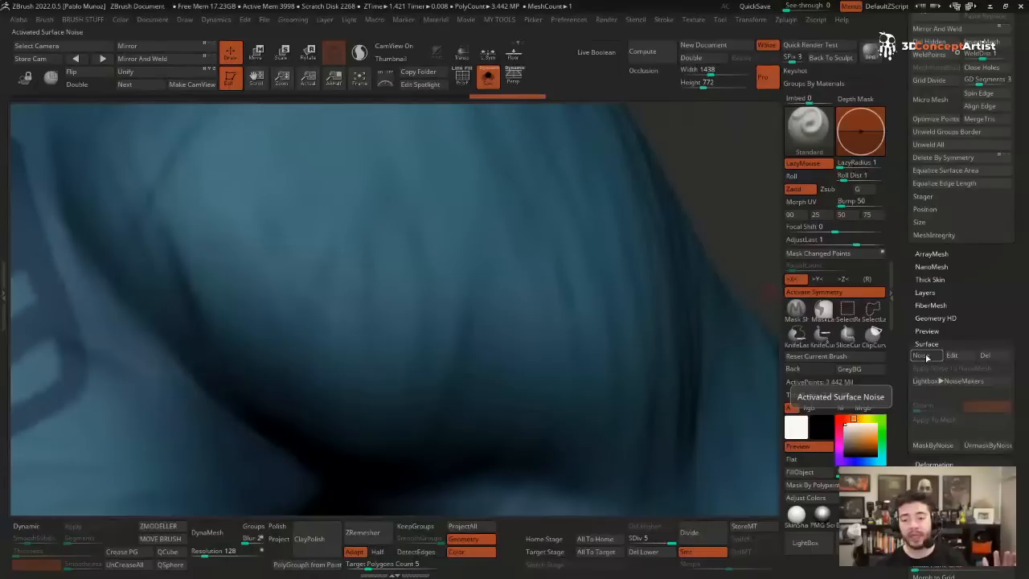
pyautogui.click(924, 356)
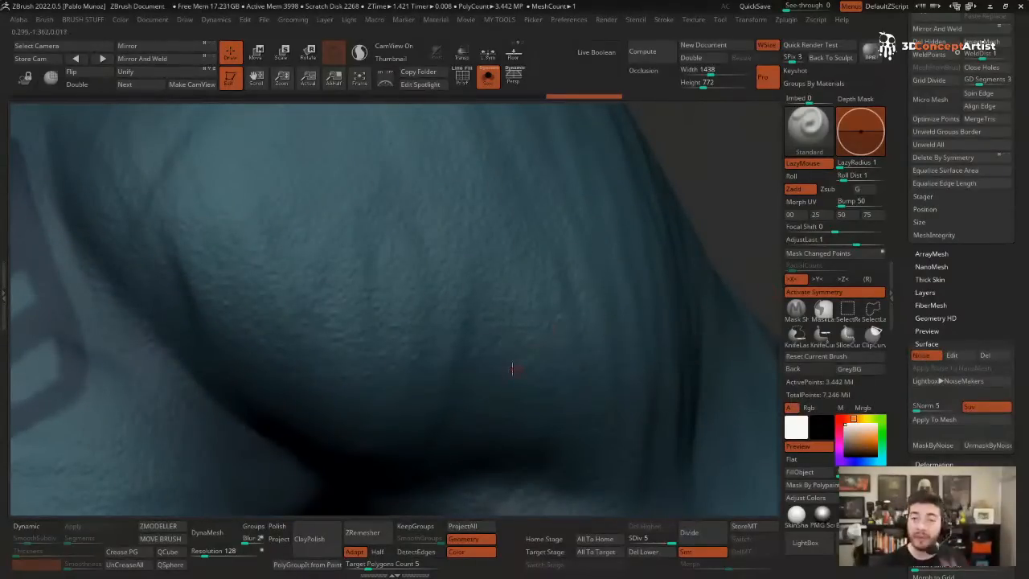
pyautogui.keyDown('ctrl'); pyautogui.moveTo(471, 394); pyautogui.dragTo(518, 281, button='right'); pyautogui.keyUp('ctrl')
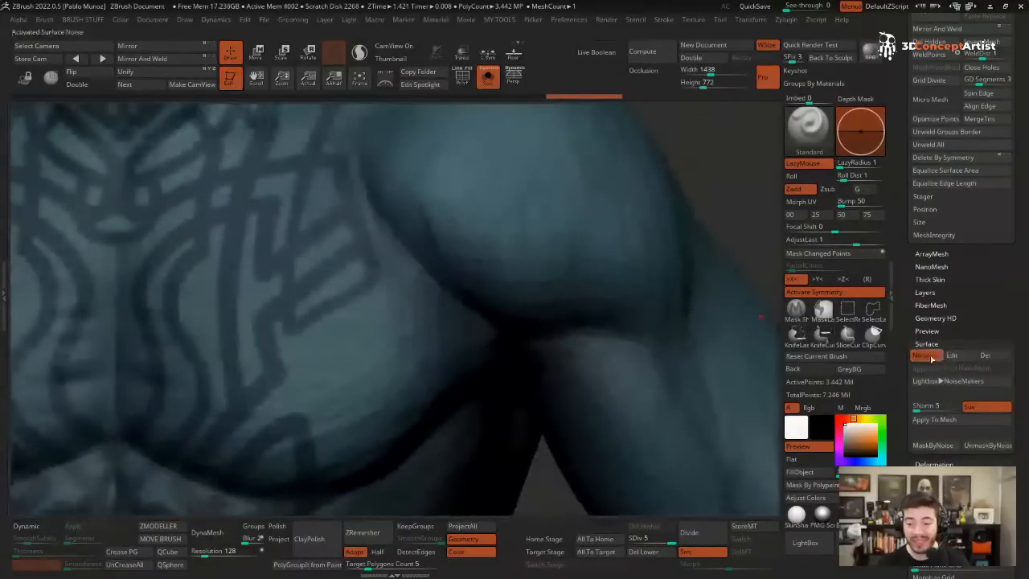
pyautogui.click(930, 358)
pyautogui.keyDown('alt'); pyautogui.moveTo(479, 369); pyautogui.dragTo(519, 285, button='right'); pyautogui.keyUp('alt')
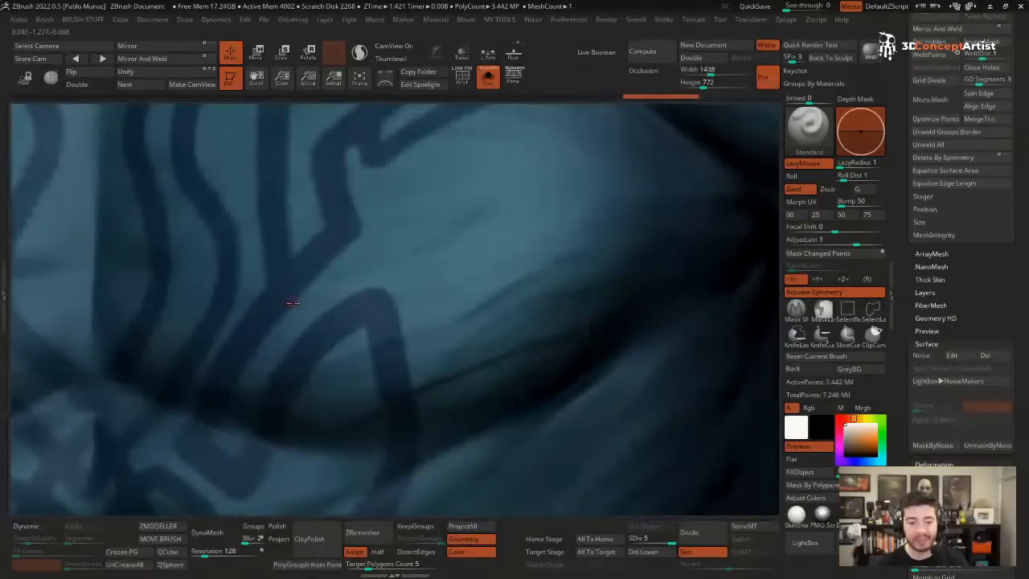
# - Turn the body's surface noise back on and show it together with the warrior's clothing and armour
pyautogui.keyDown('ctrl'); pyautogui.moveTo(478, 375); pyautogui.dragTo(515, 265, button='right'); pyautogui.keyUp('ctrl')
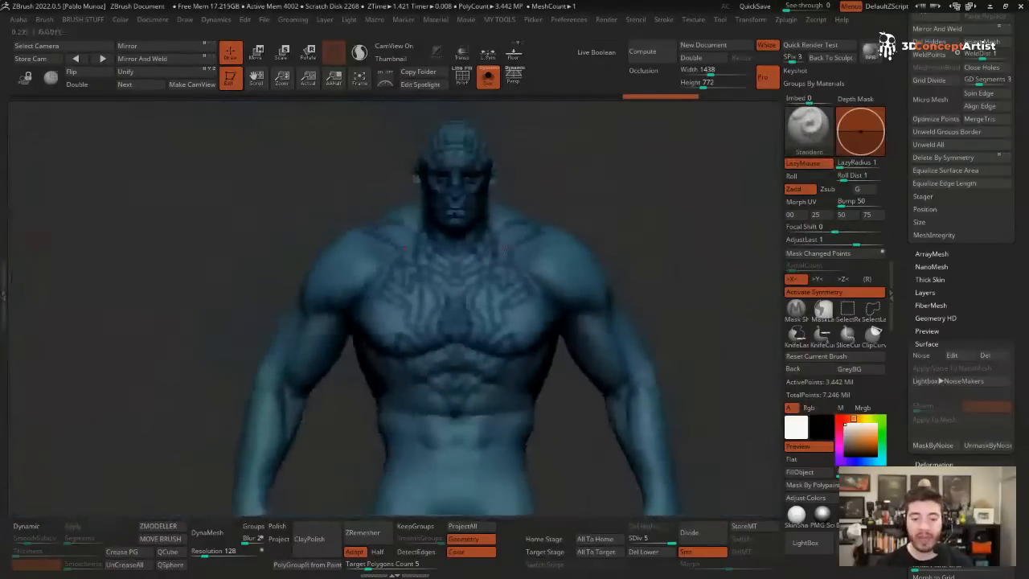
pyautogui.keyDown('alt'); pyautogui.moveTo(506, 325); pyautogui.dragTo(468, 293, button='right'); pyautogui.keyUp('alt')
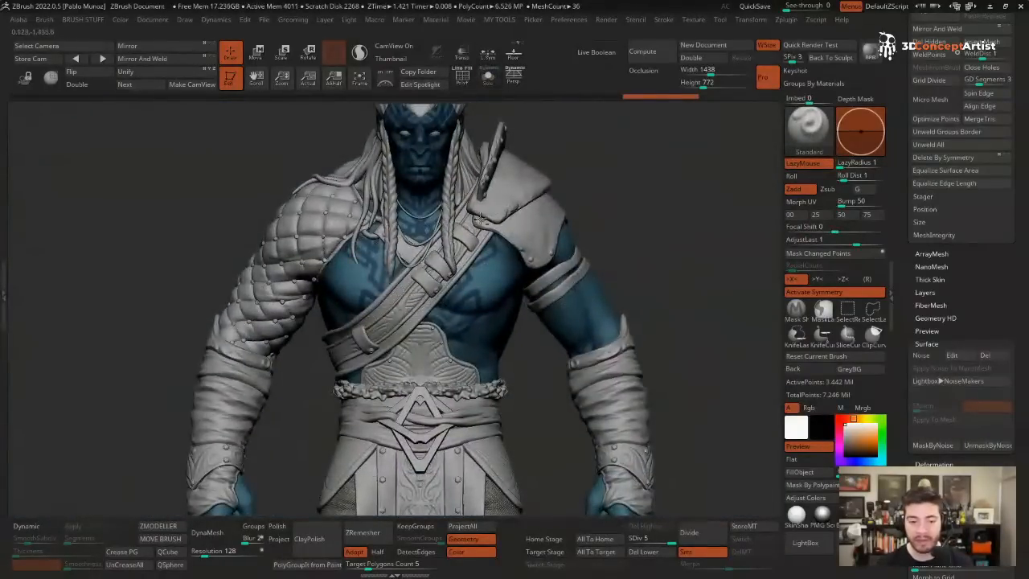
pyautogui.moveTo(481, 218); pyautogui.dragTo(446, 245, button='right')
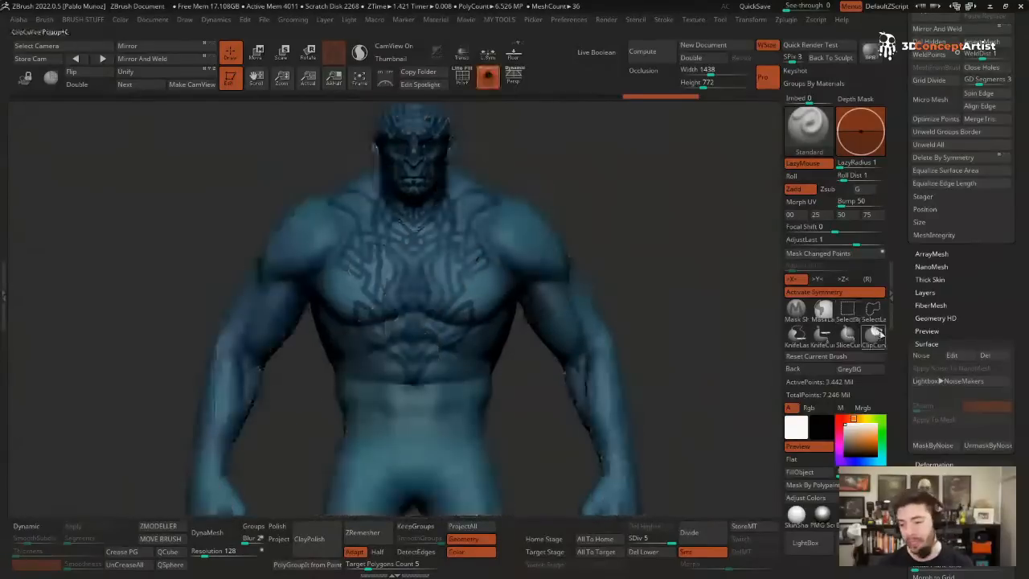
pyautogui.click(920, 354)
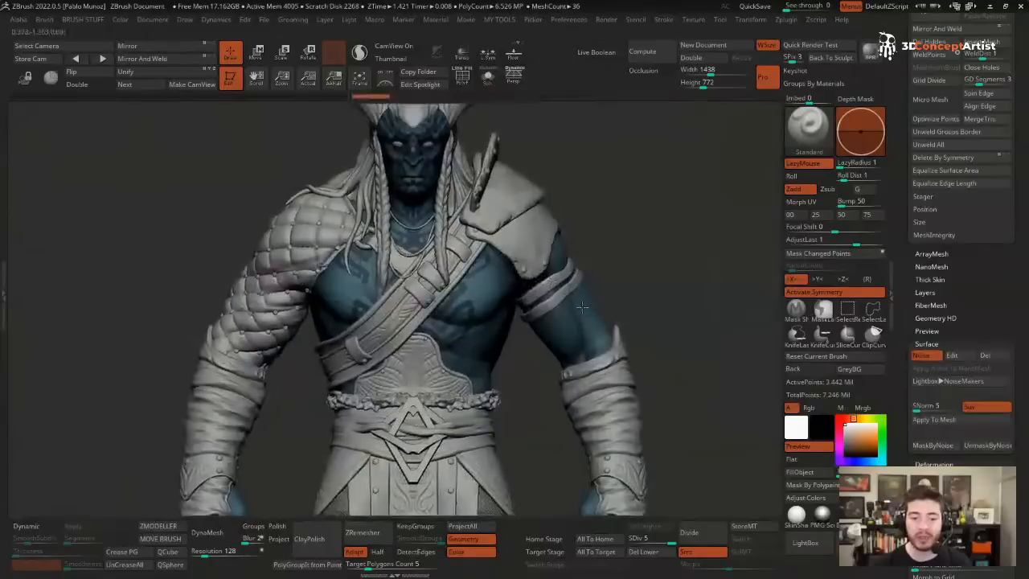
pyautogui.keyDown('ctrl'); pyautogui.moveTo(549, 279); pyautogui.dragTo(562, 310, button='right'); pyautogui.keyUp('ctrl')
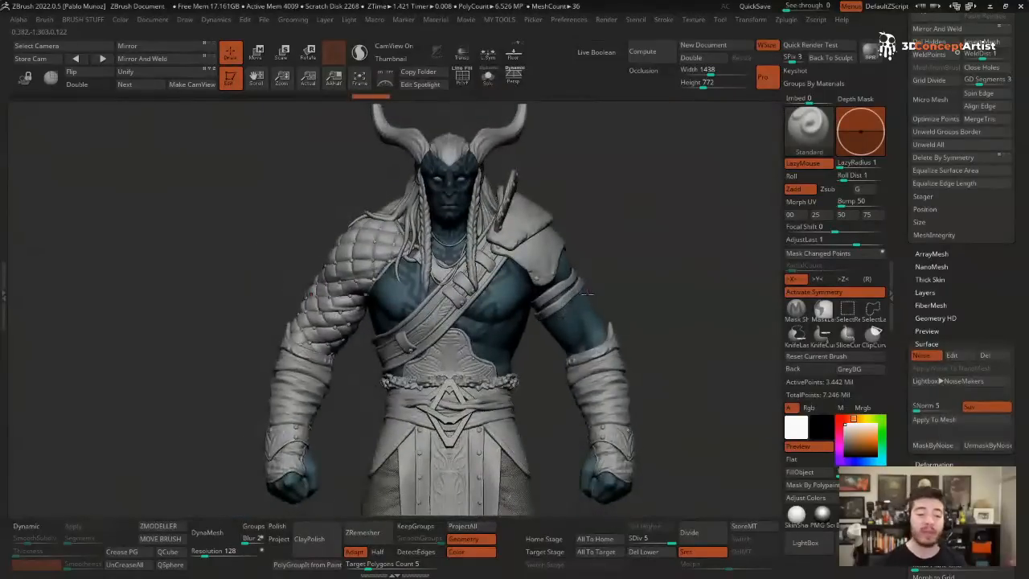
# - Select and isolate the trousers subtool to inspect its woven fabric noise, and bring the other subtools back
pyautogui.keyDown('alt'); pyautogui.moveTo(562, 276); pyautogui.dragTo(408, 257, button='right'); pyautogui.keyUp('alt')
pyautogui.keyDown('ctrl'); pyautogui.moveTo(412, 329); pyautogui.dragTo(518, 217, button='right'); pyautogui.keyUp('ctrl')
pyautogui.keyDown('alt'); pyautogui.moveTo(623, 257); pyautogui.dragTo(662, 304, button='right'); pyautogui.keyUp('alt')
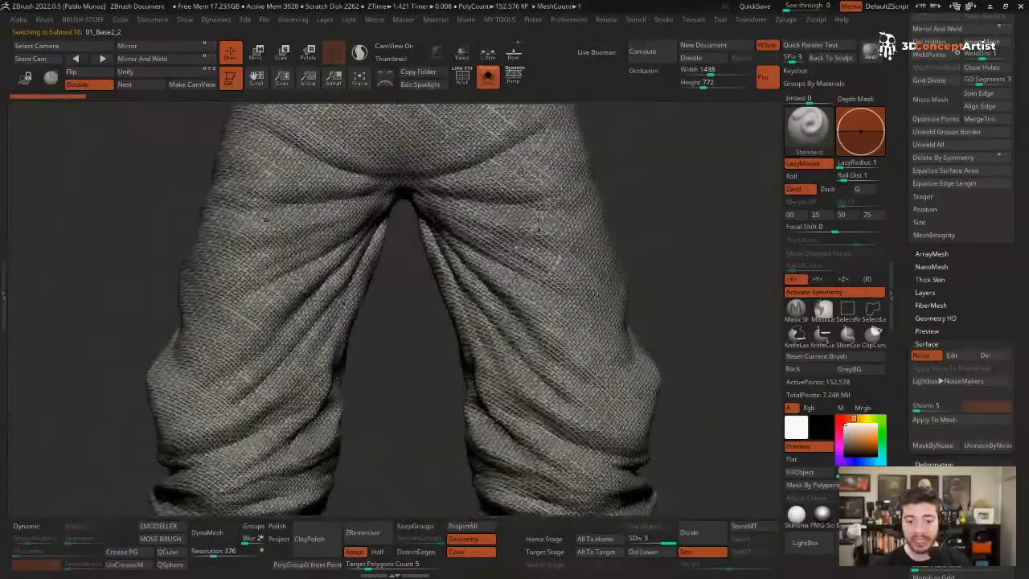
pyautogui.keyDown('ctrl'); pyautogui.moveTo(532, 274); pyautogui.dragTo(509, 267, button='right'); pyautogui.keyUp('ctrl')
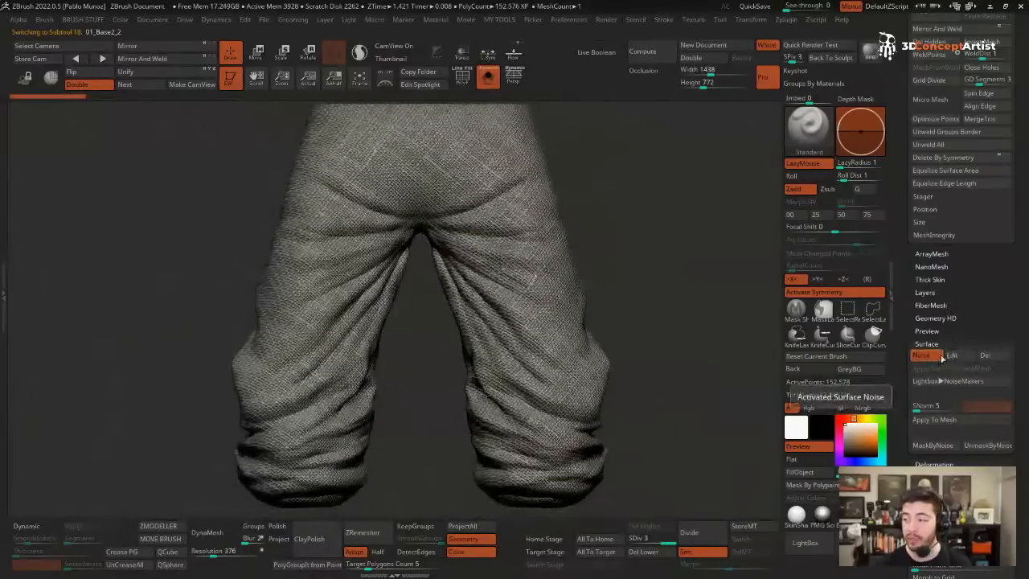
pyautogui.hotkey('shift', 's')
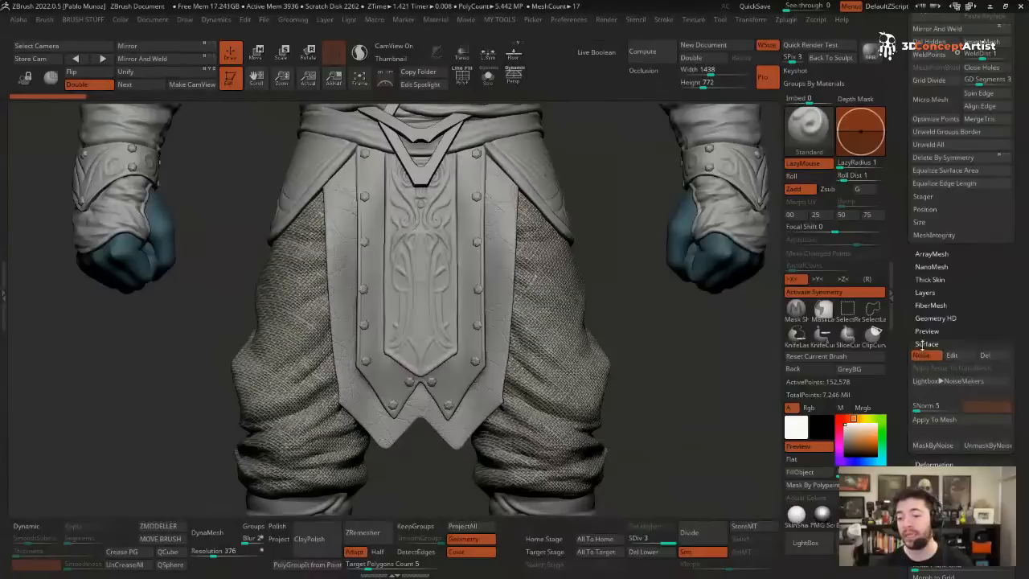
# - Apply the Noise16 preset from the LightBox noise library to the trousers and check the striped result
pyautogui.click(961, 381)
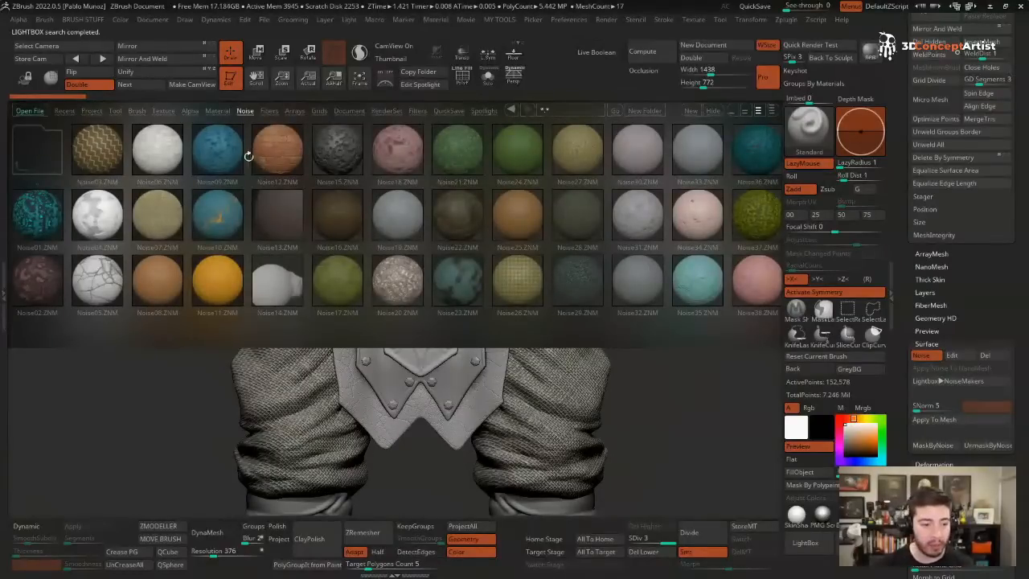
pyautogui.doubleClick(338, 211)
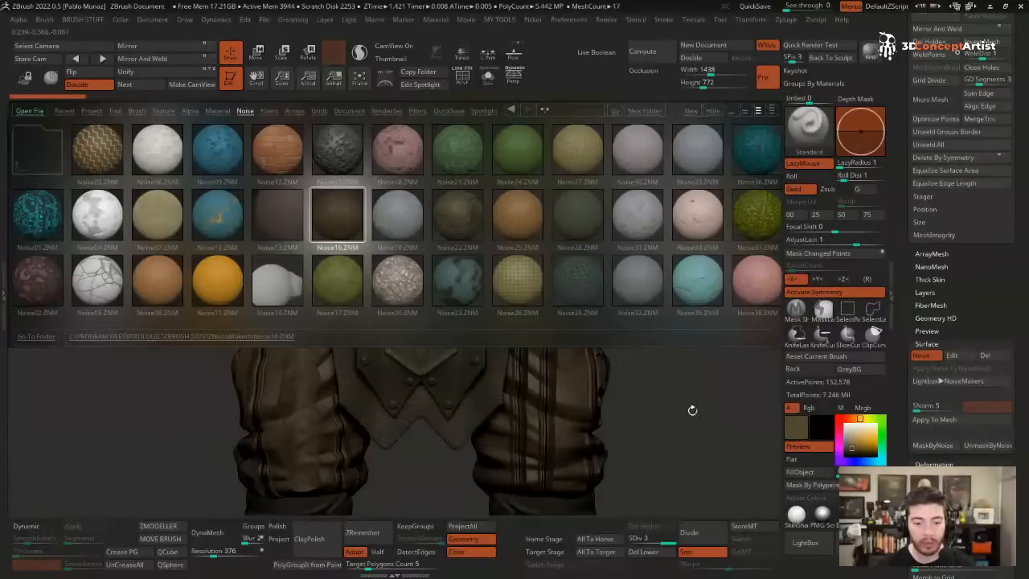
pyautogui.press(',')
pyautogui.moveTo(634, 389); pyautogui.dragTo(614, 368)
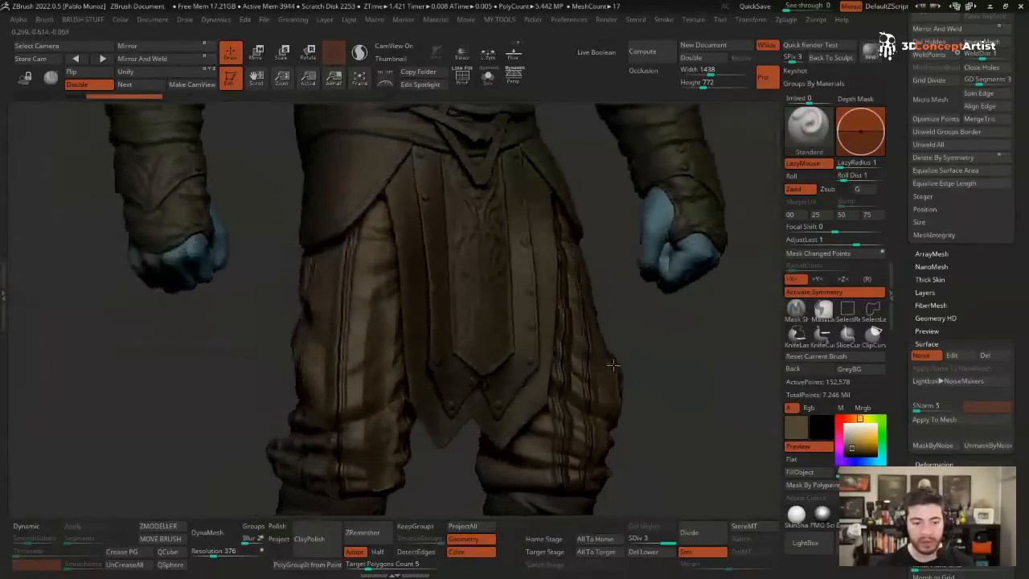
# - Apply the Noise07 weave preset from the LightBox noise library to the trousers and isolate them
pyautogui.press(',')
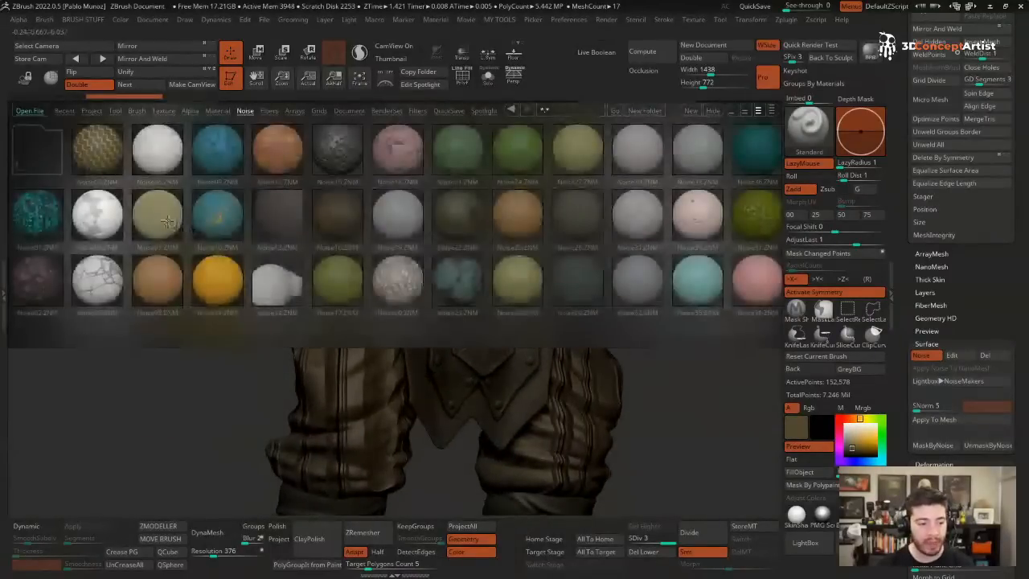
pyautogui.doubleClick(165, 226)
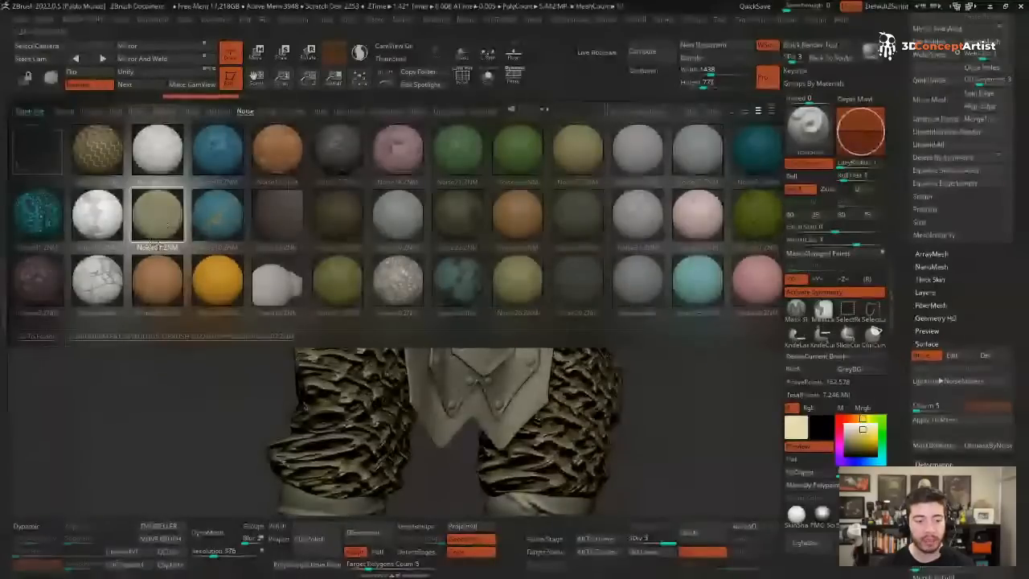
pyautogui.press(',')
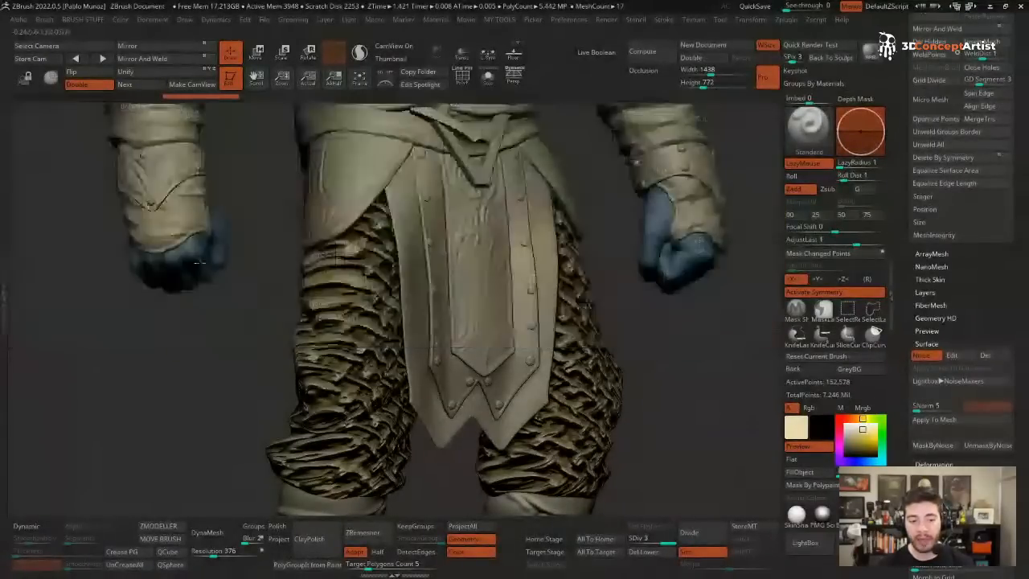
pyautogui.keyDown('shift'); pyautogui.moveTo(632, 325); pyautogui.dragTo(649, 322); pyautogui.keyUp('shift')
pyautogui.hotkey('shift', 's')
pyautogui.keyDown('alt'); pyautogui.moveTo(613, 328); pyautogui.dragTo(562, 329, button='right'); pyautogui.keyUp('alt')
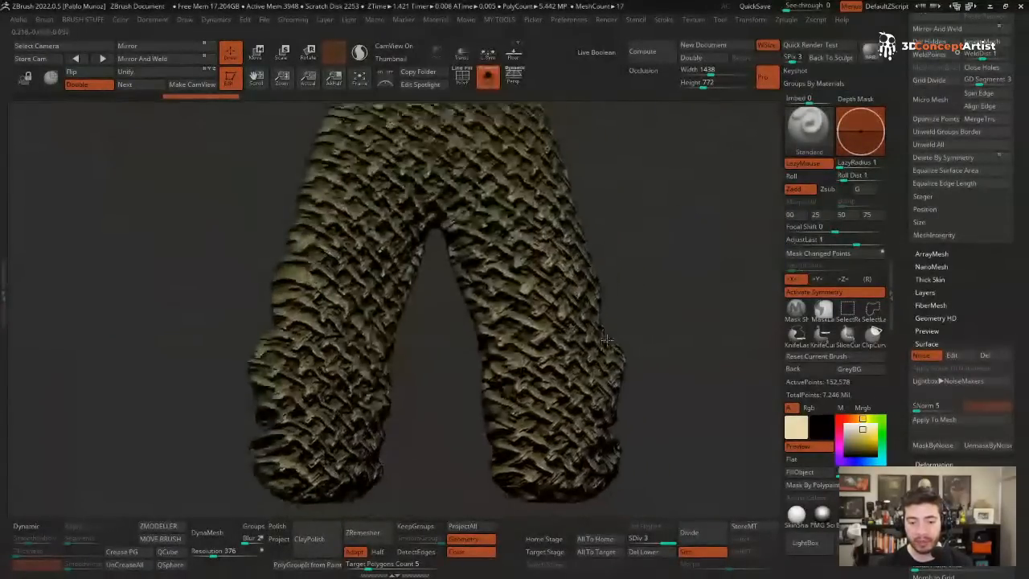
# - Open the trousers' surface noise in NoiseMaker and reduce its alpha scale to 0.078 for a finer weave
pyautogui.click(951, 355)
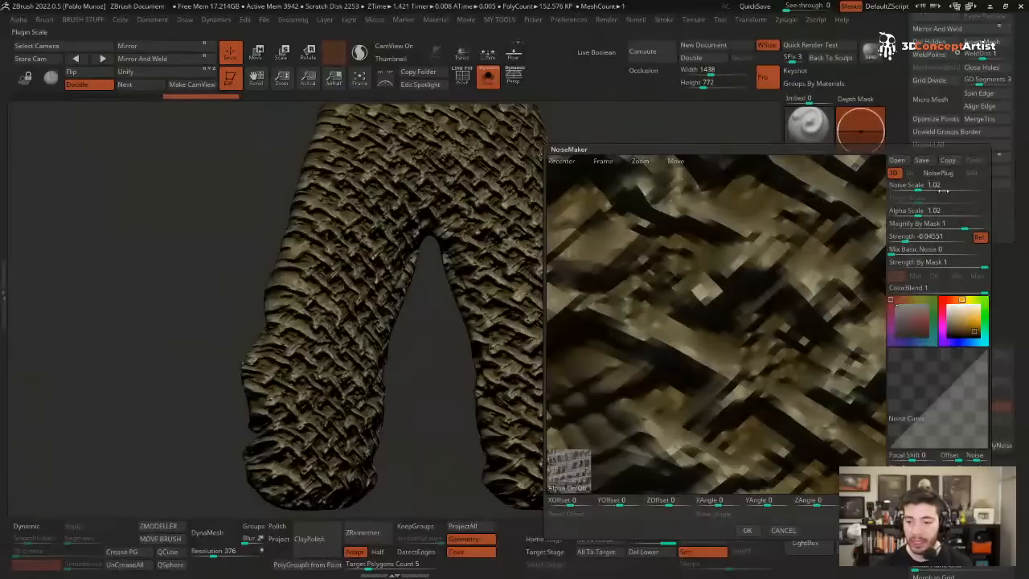
pyautogui.click(916, 211)
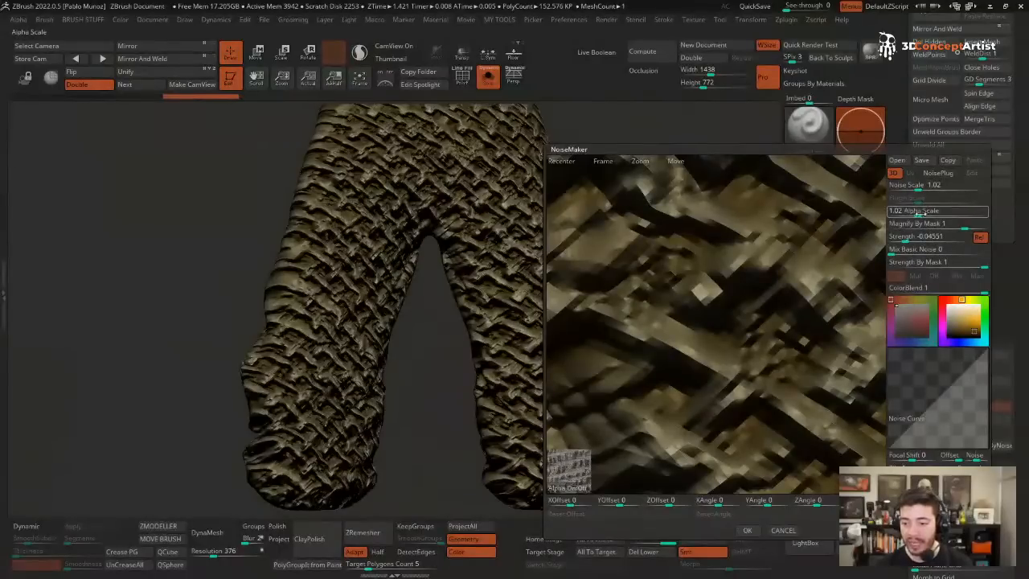
pyautogui.moveTo(920, 213); pyautogui.dragTo(902, 213)
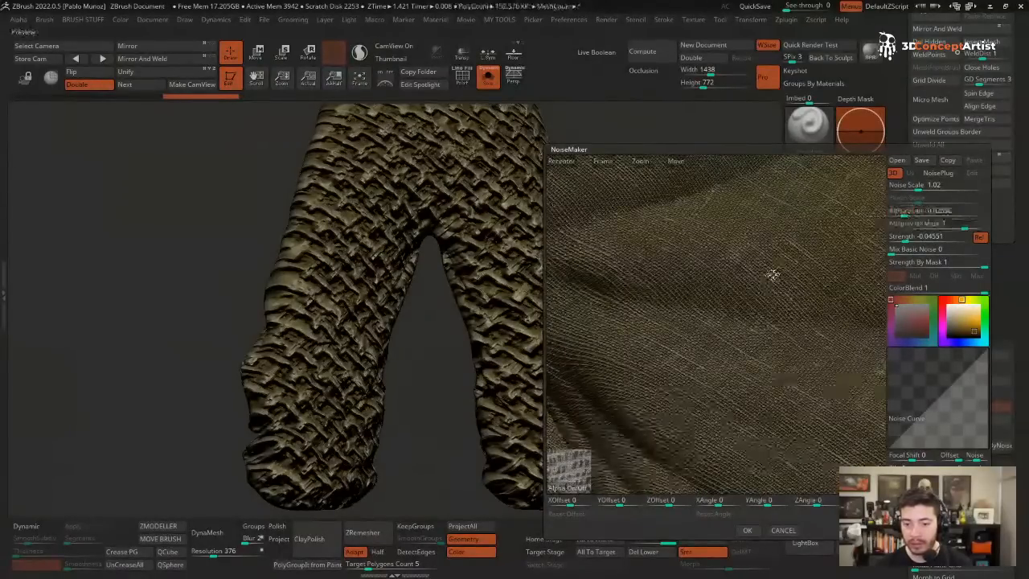
pyautogui.moveTo(771, 274); pyautogui.dragTo(799, 280)
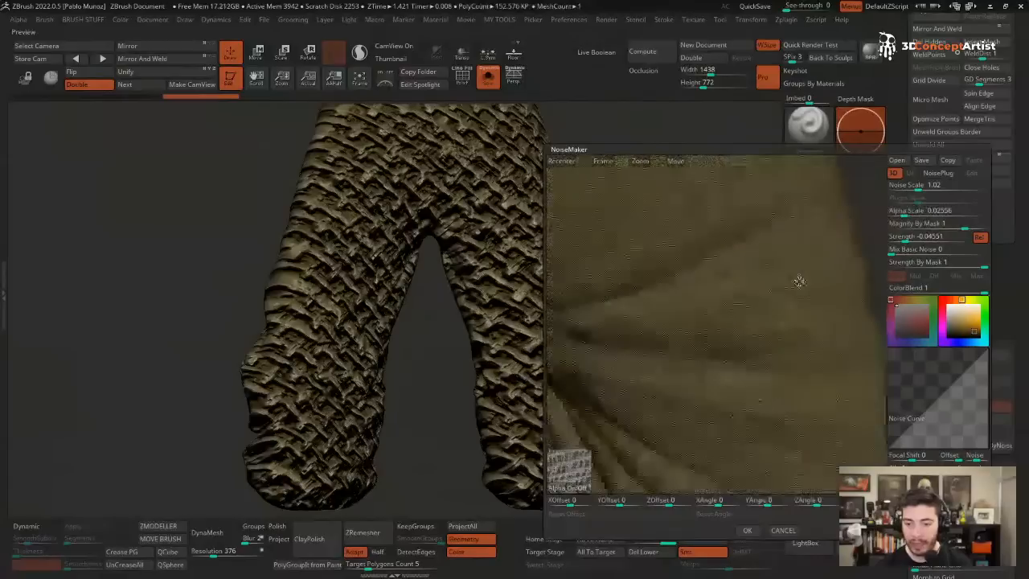
pyautogui.moveTo(906, 212); pyautogui.dragTo(905, 211)
pyautogui.keyDown('alt'); pyautogui.moveTo(804, 433); pyautogui.dragTo(691, 304); pyautogui.keyUp('alt')
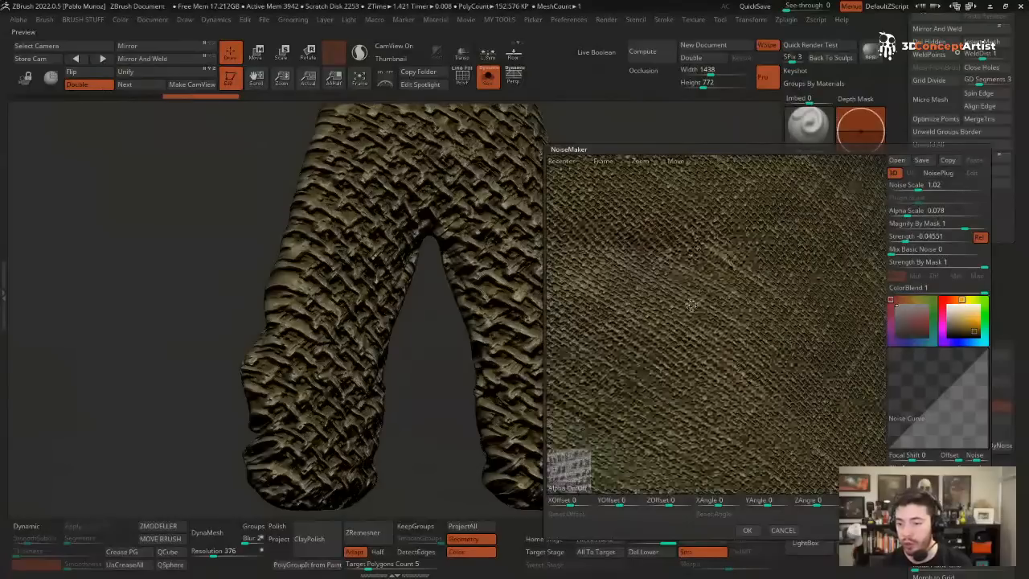
# - Set the weave noise strength to -0.01869, shift its colour to a duller grey tone and accept the settings
pyautogui.moveTo(905, 239); pyautogui.dragTo(914, 238)
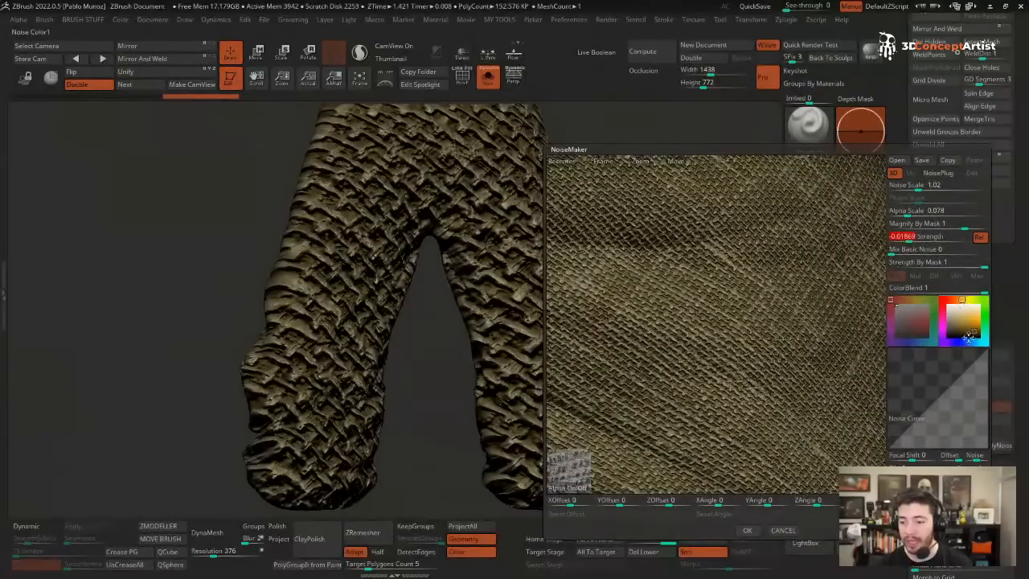
pyautogui.moveTo(967, 341)
pyautogui.mouseDown()
pyautogui.moveTo(969, 318)
pyautogui.moveTo(958, 336)
pyautogui.mouseUp()
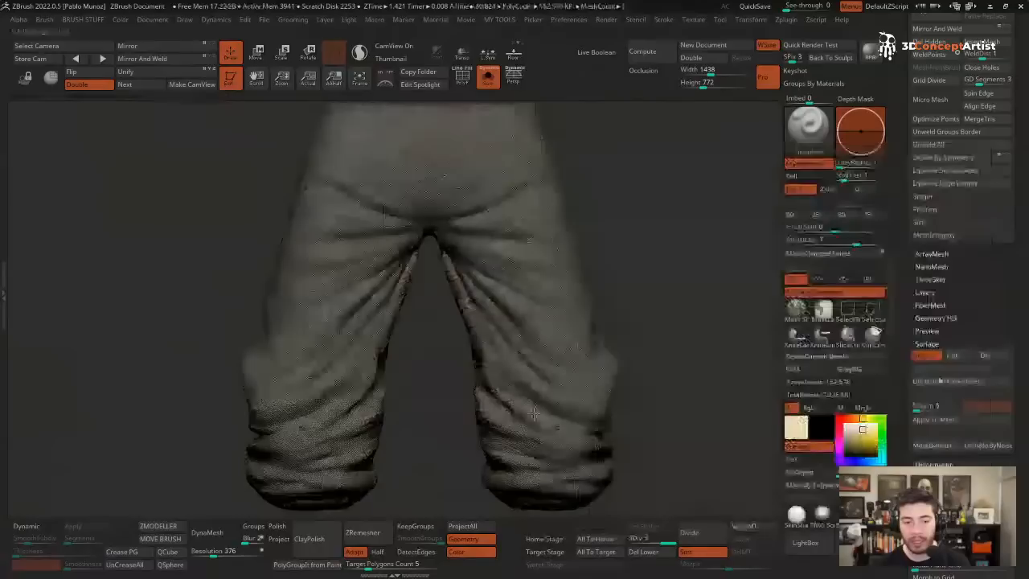
pyautogui.click(748, 530)
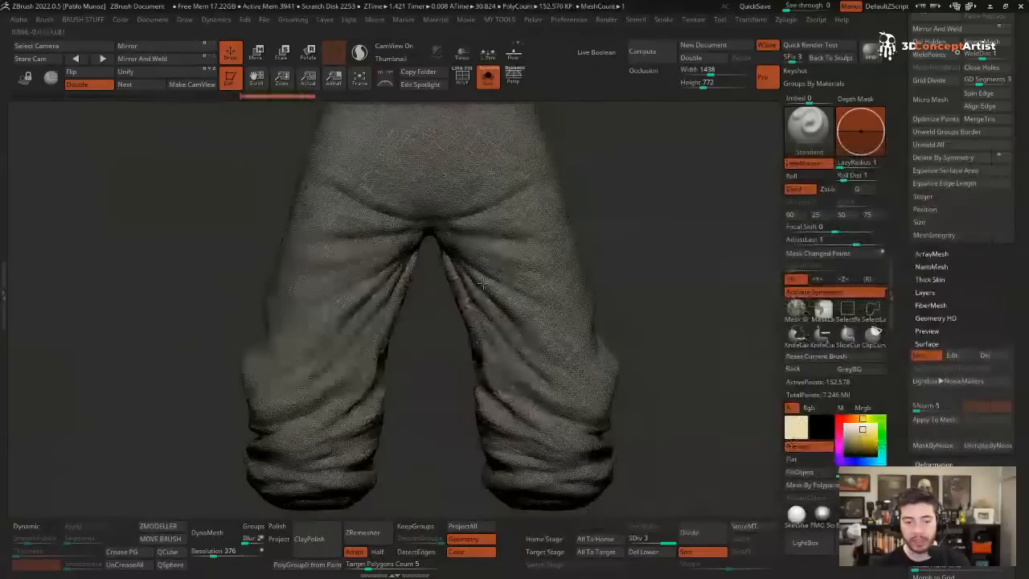
# - Show the whole character again and set the main colour back to white to view the trousers' weave in context
pyautogui.keyDown('ctrl'); pyautogui.moveTo(514, 266); pyautogui.dragTo(570, 288, button='right'); pyautogui.keyUp('ctrl')
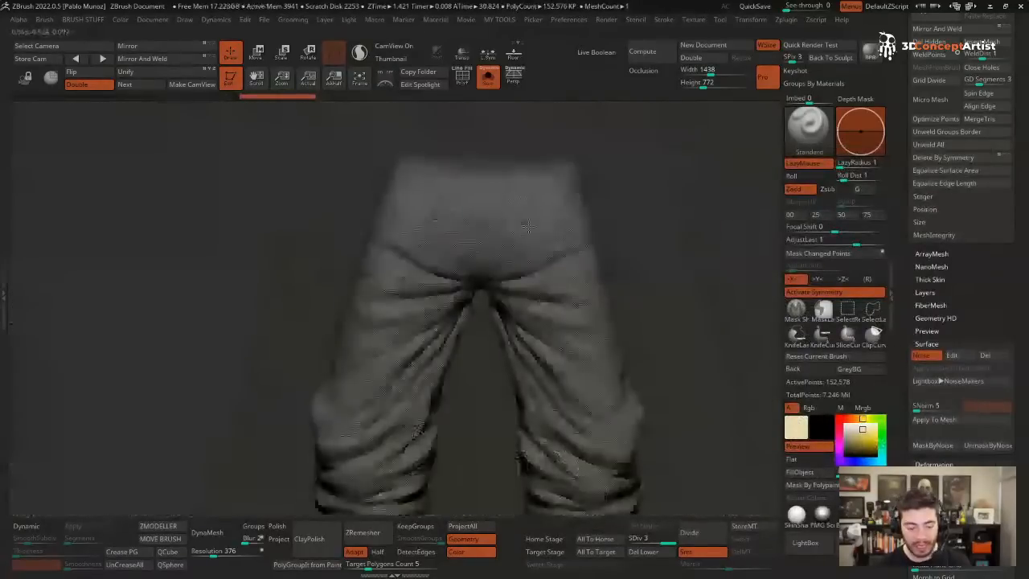
pyautogui.hotkey('shift', 'f')
pyautogui.hotkey('shift', 'f')
pyautogui.hotkey('alt', 's')
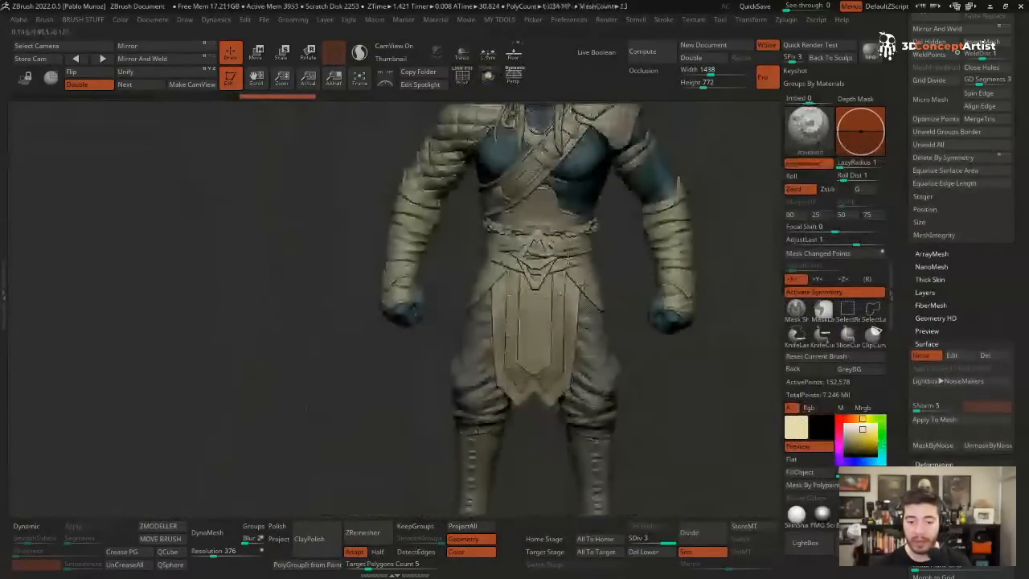
pyautogui.keyDown('alt'); pyautogui.moveTo(567, 298); pyautogui.dragTo(503, 287, button='right'); pyautogui.keyUp('alt')
pyautogui.click(844, 424)
pyautogui.keyDown('ctrl'); pyautogui.moveTo(478, 341); pyautogui.dragTo(501, 341, button='right'); pyautogui.keyUp('ctrl')
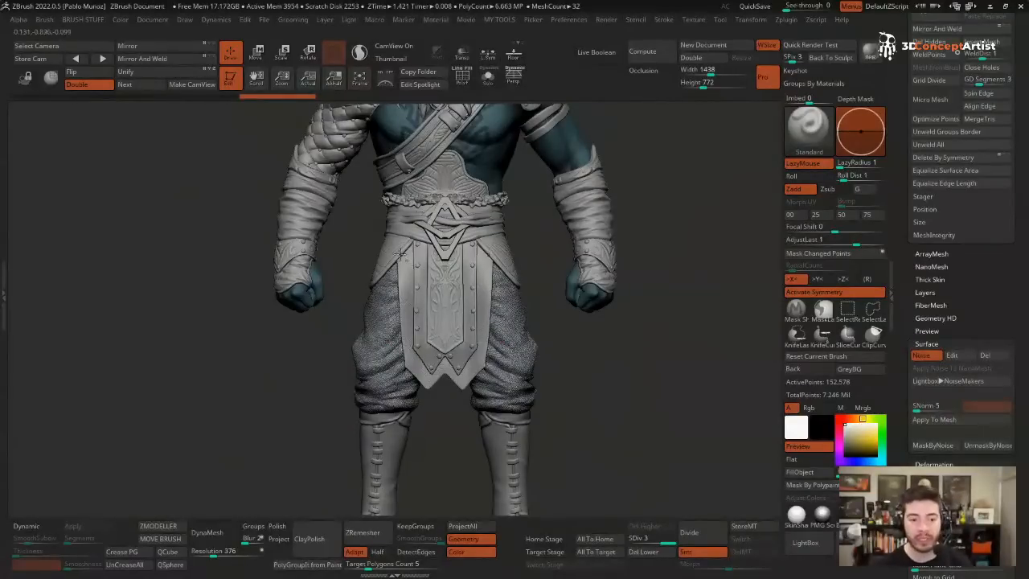
# - Select the leather flap behind the studded front panel and isolate it to examine its cracked noise alone and in context
pyautogui.keyDown('ctrl'); pyautogui.moveTo(401, 254); pyautogui.dragTo(473, 266, button='right'); pyautogui.keyUp('ctrl')
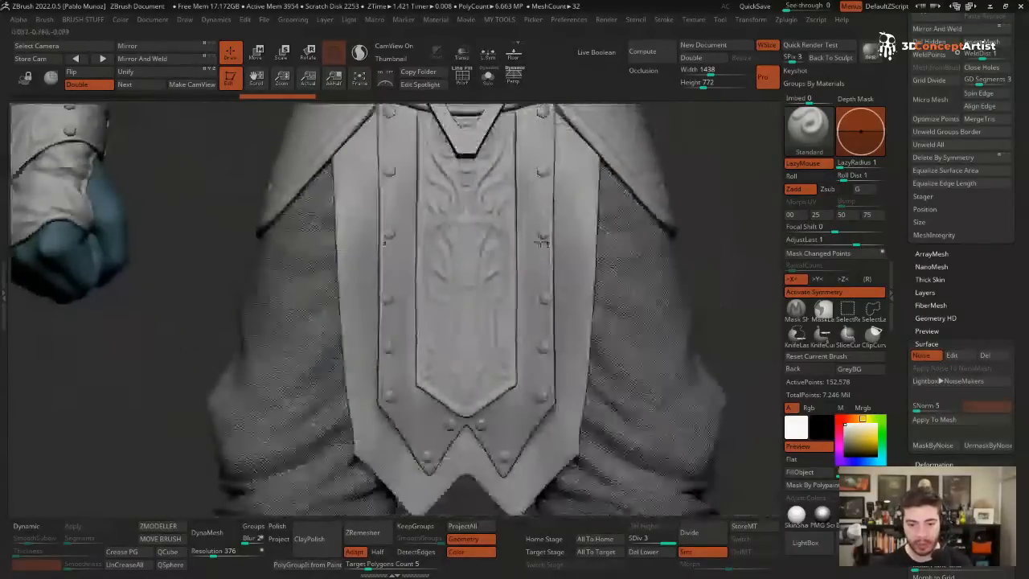
pyautogui.keyDown('alt'); pyautogui.click(542, 239); pyautogui.keyUp('alt')
pyautogui.hotkey('alt', 's')
pyautogui.press('f')
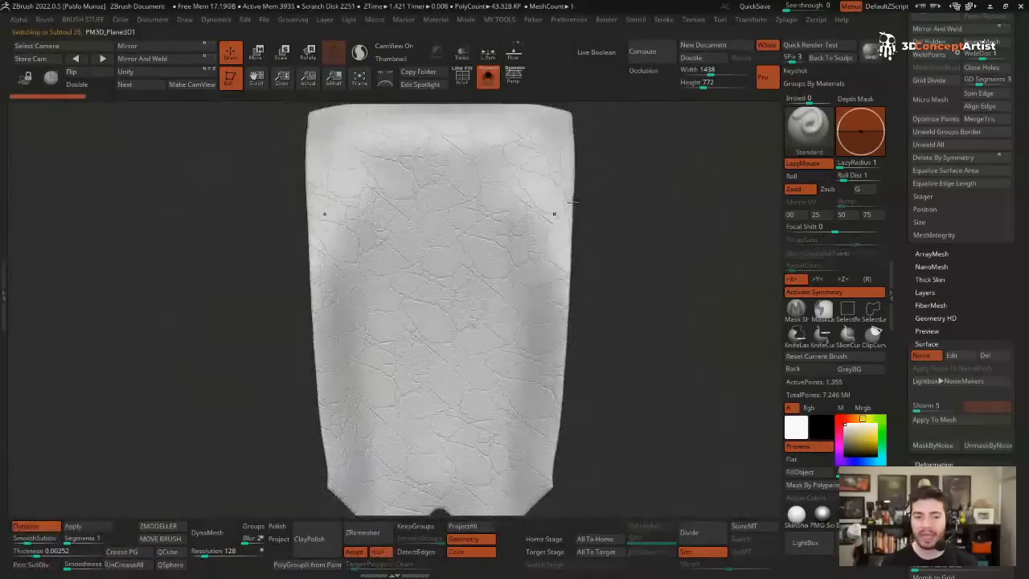
pyautogui.hotkey('alt', 's')
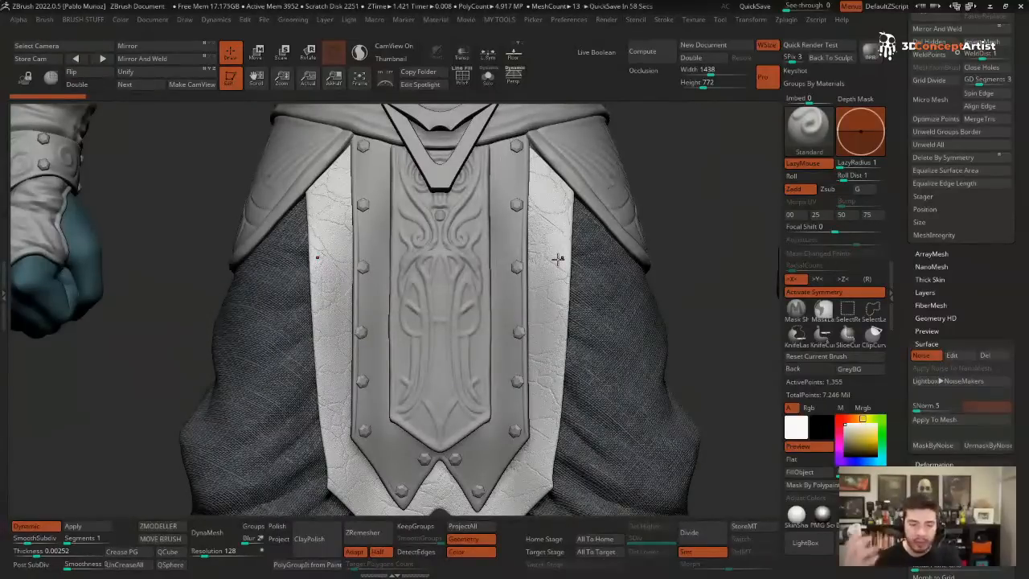
pyautogui.hotkey('alt', 's')
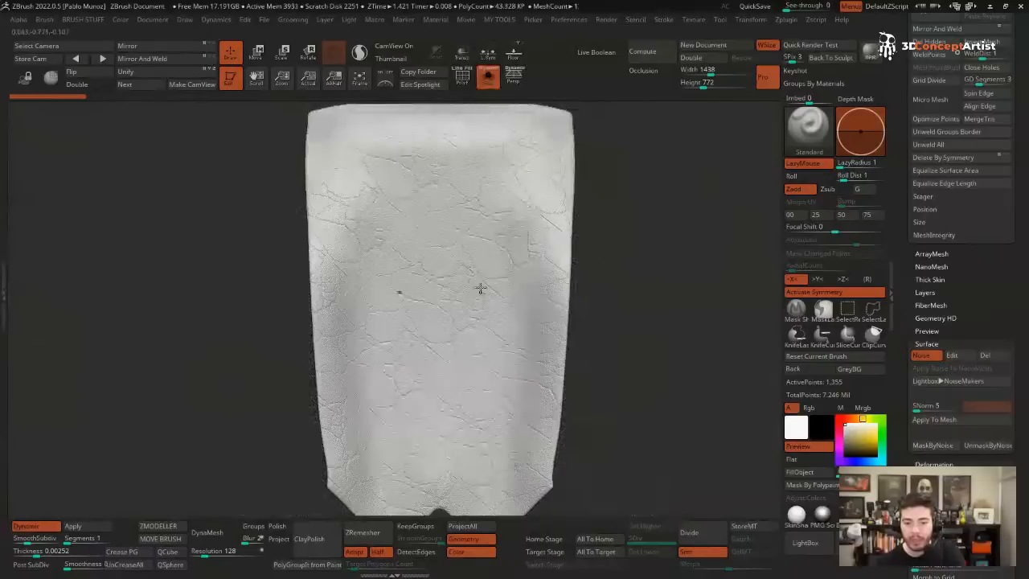
# - Review the leather flap's noise settings in NoiseMaker, close them and browse the noise presets in LightBox
pyautogui.click(953, 356)
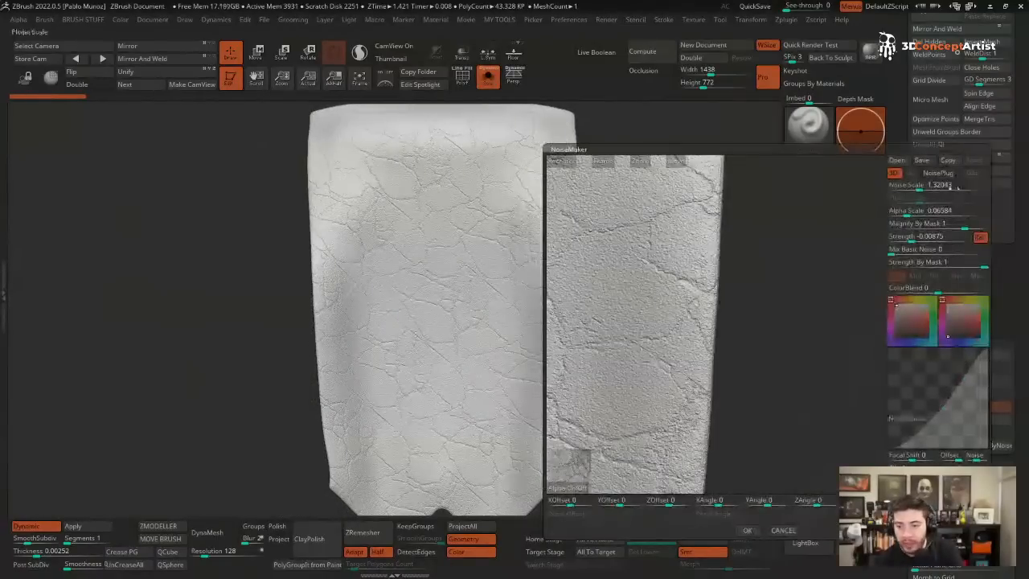
pyautogui.click(887, 455)
pyautogui.click(952, 380)
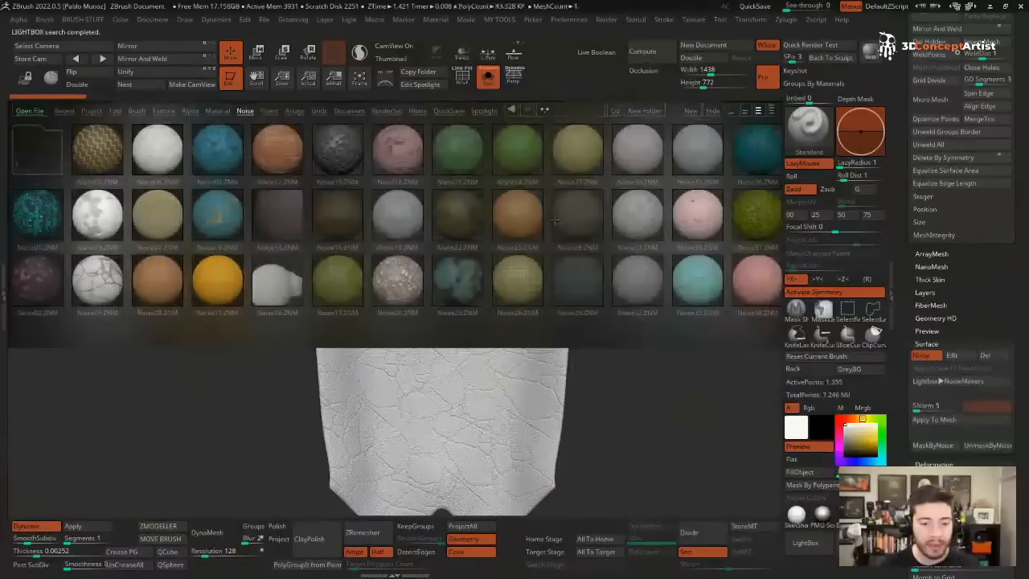
pyautogui.click(697, 210)
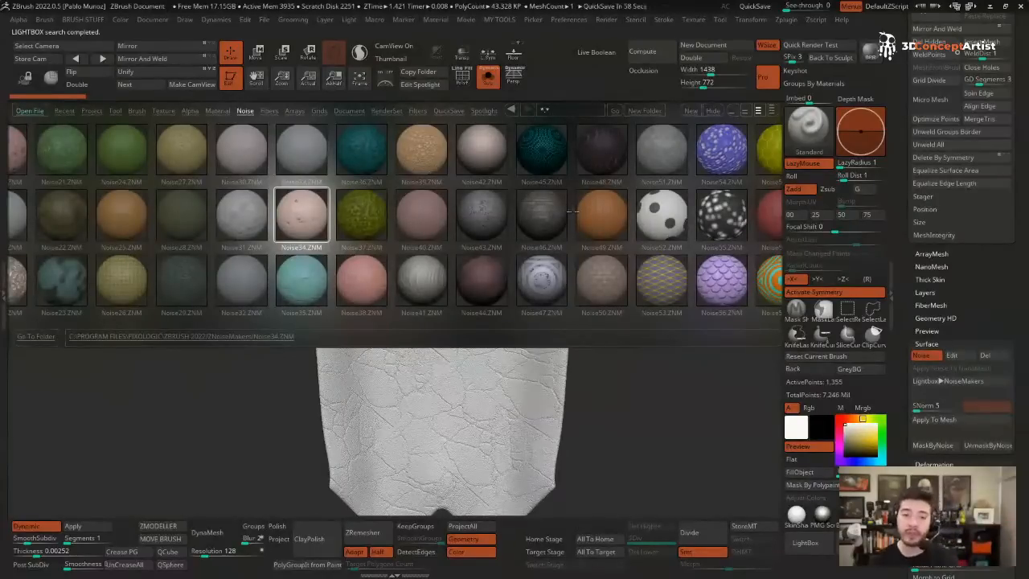
pyautogui.click(721, 213)
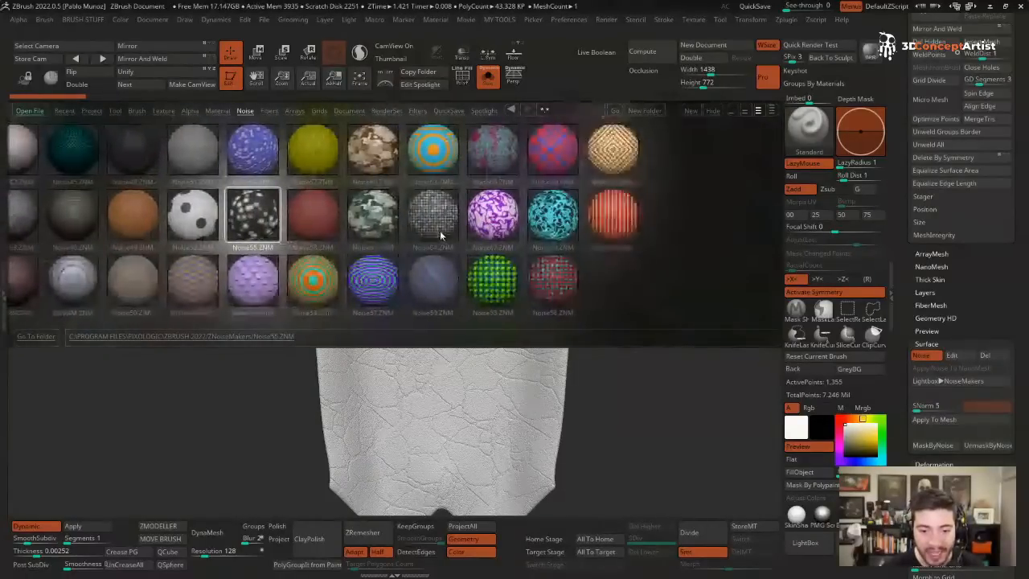
pyautogui.moveTo(441, 233); pyautogui.dragTo(760, 228)
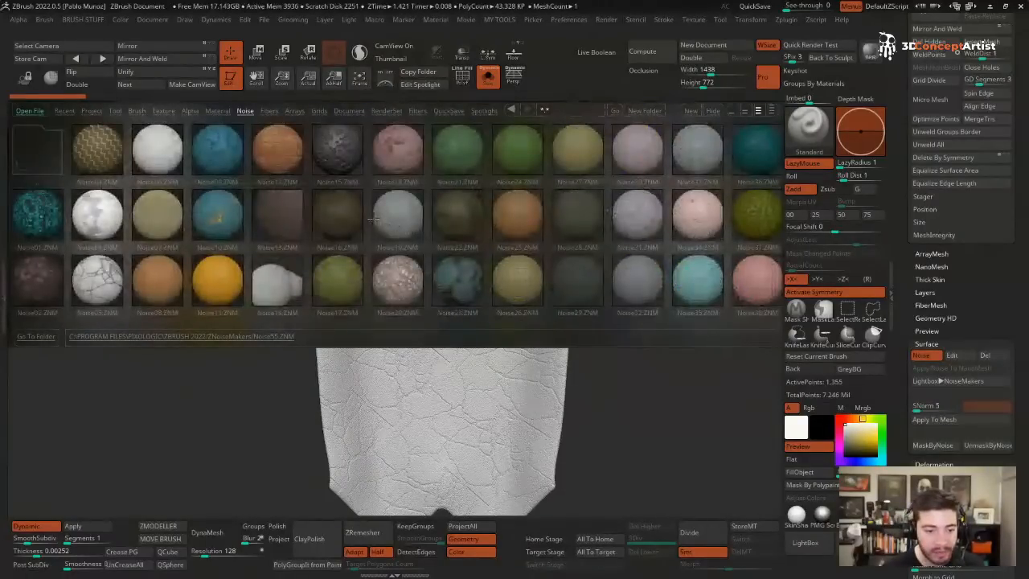
# - Apply the Noise05 preset to the leather flap and set its alpha scale to 0.0919 and strength to -0.00433
pyautogui.doubleClick(102, 279)
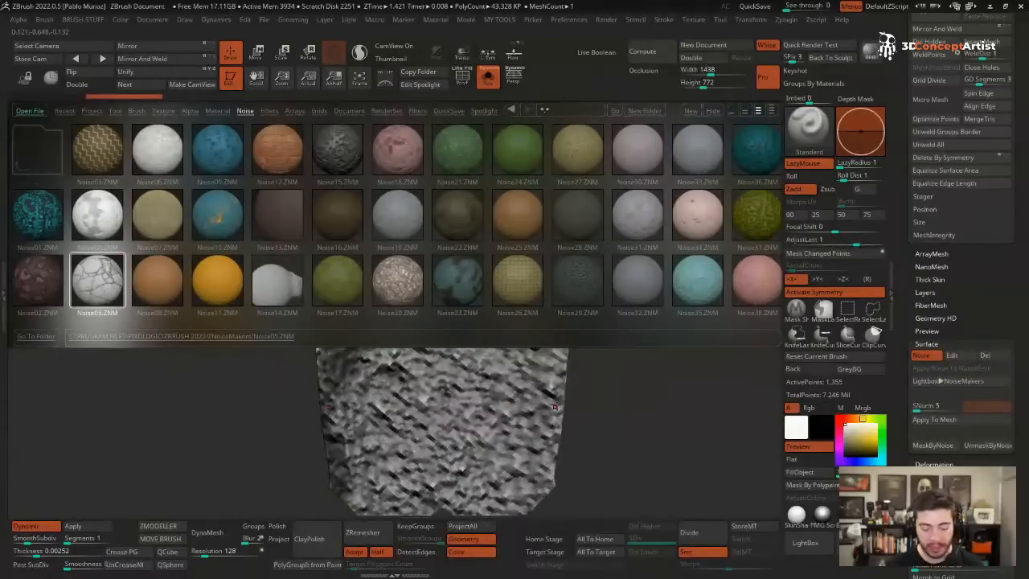
pyautogui.press(',')
pyautogui.click(952, 355)
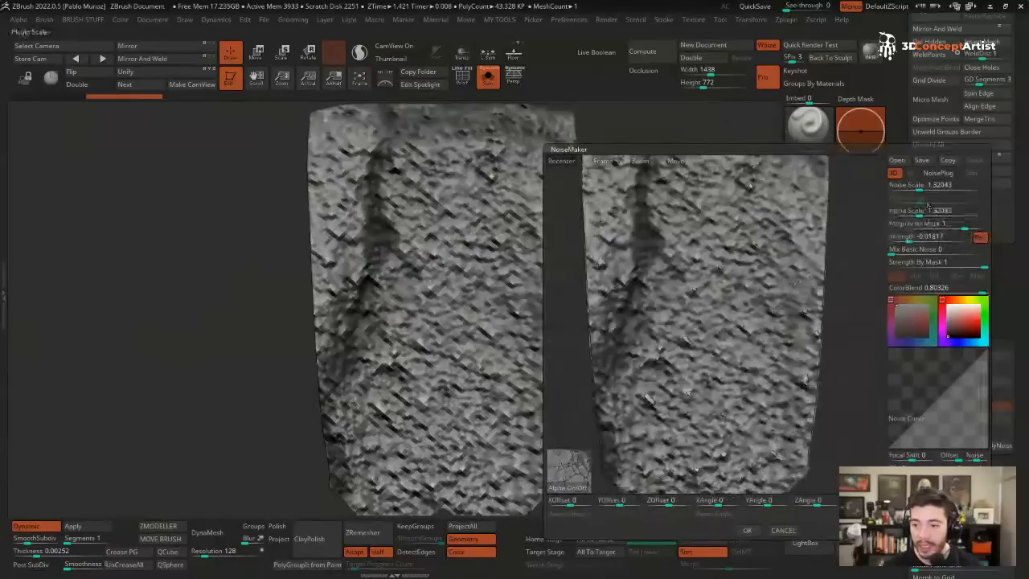
pyautogui.moveTo(921, 212); pyautogui.dragTo(915, 237)
pyautogui.click(907, 212)
pyautogui.click(922, 237)
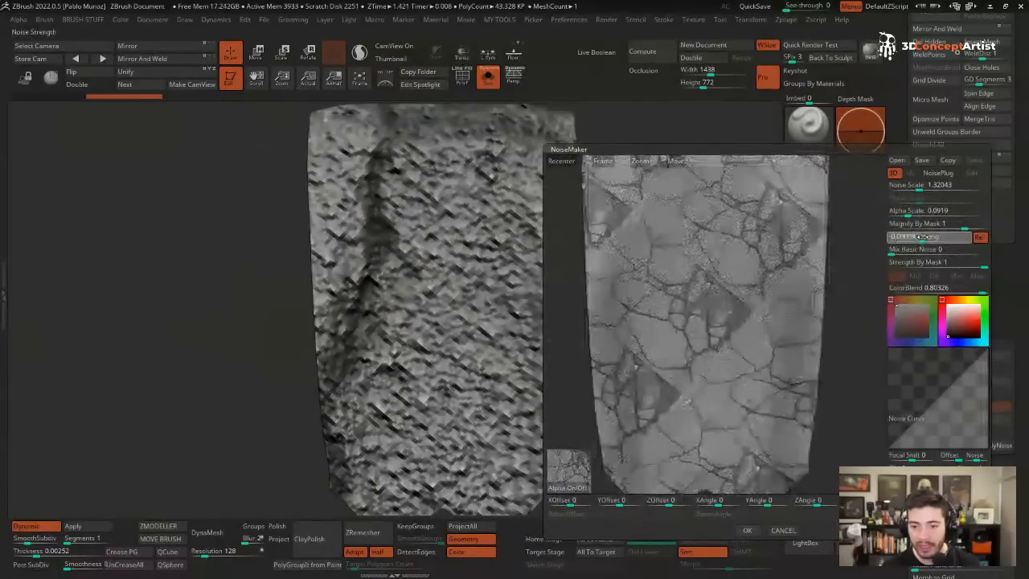
# - Set the flap noise's colour blend to 0, check the fine cracks up close in the preview and accept the settings
pyautogui.moveTo(924, 288); pyautogui.dragTo(956, 289)
pyautogui.click(956, 289)
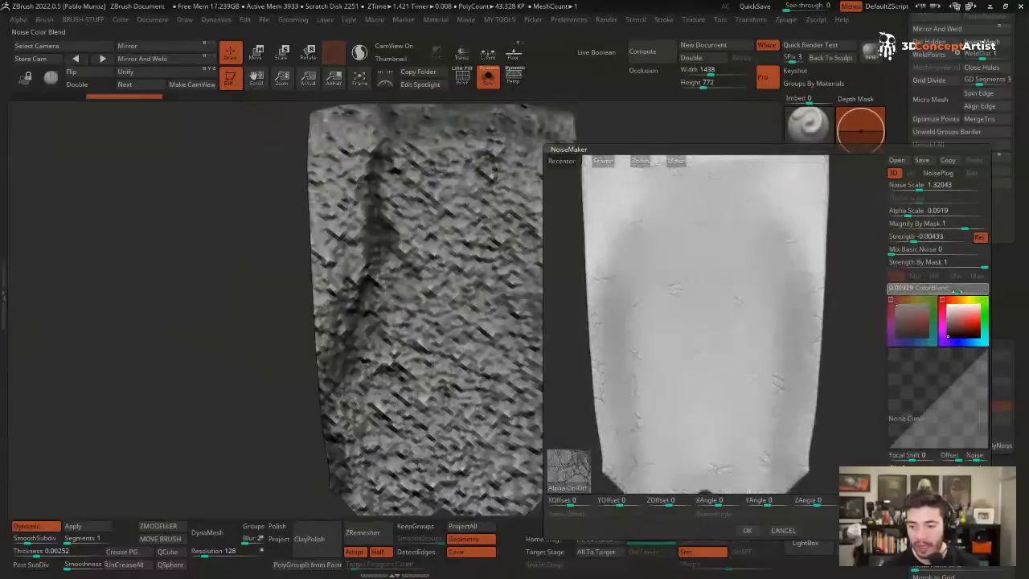
pyautogui.write('00')
pyautogui.press('Return')
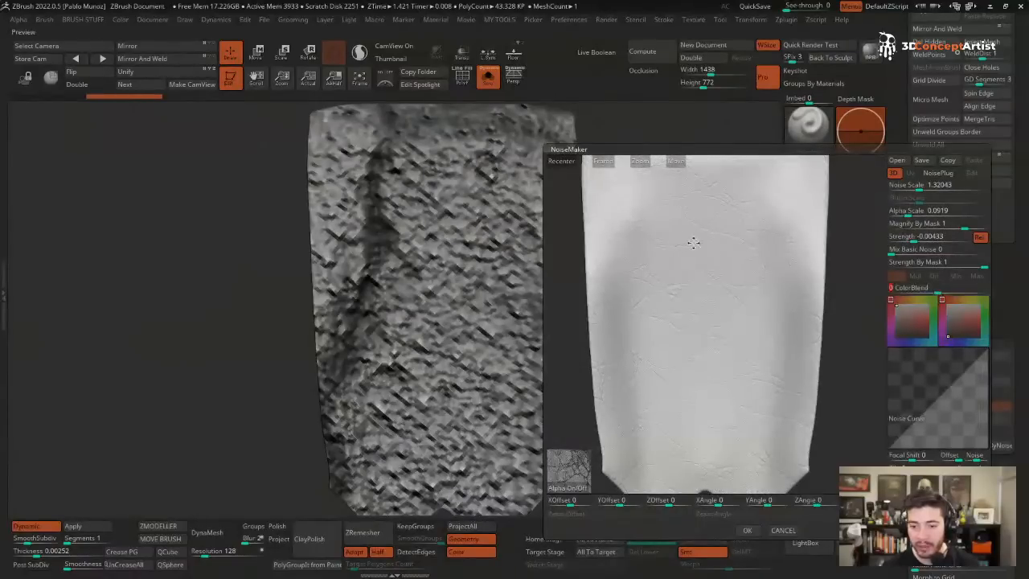
pyautogui.keyDown('ctrl'); pyautogui.moveTo(694, 242); pyautogui.dragTo(721, 314, button='right'); pyautogui.keyUp('ctrl')
pyautogui.keyDown('alt'); pyautogui.moveTo(790, 347); pyautogui.dragTo(687, 267, button='right'); pyautogui.keyUp('alt')
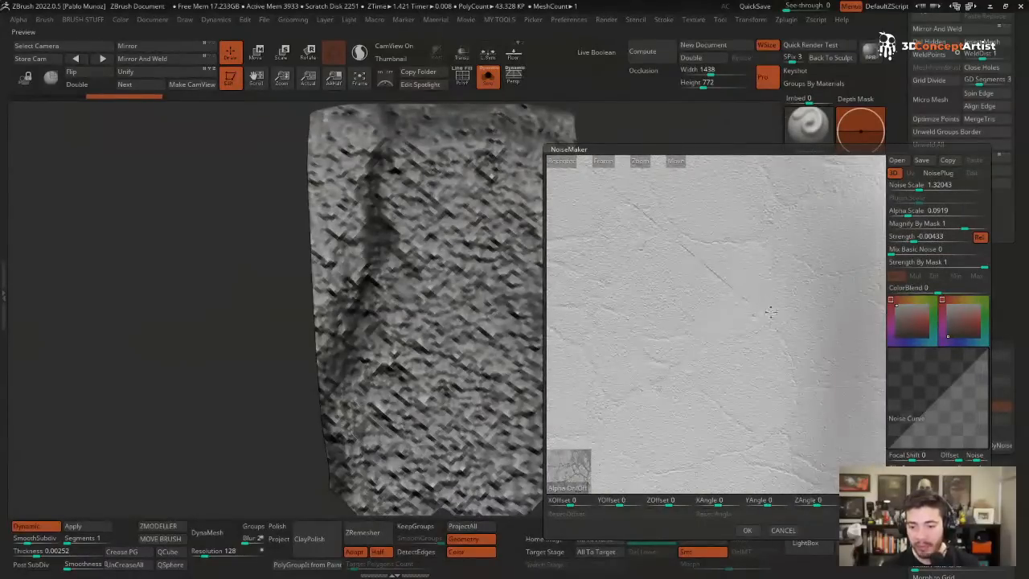
pyautogui.click(770, 312)
pyautogui.keyDown('ctrl'); pyautogui.moveTo(747, 283); pyautogui.dragTo(765, 343, button='right'); pyautogui.keyUp('ctrl')
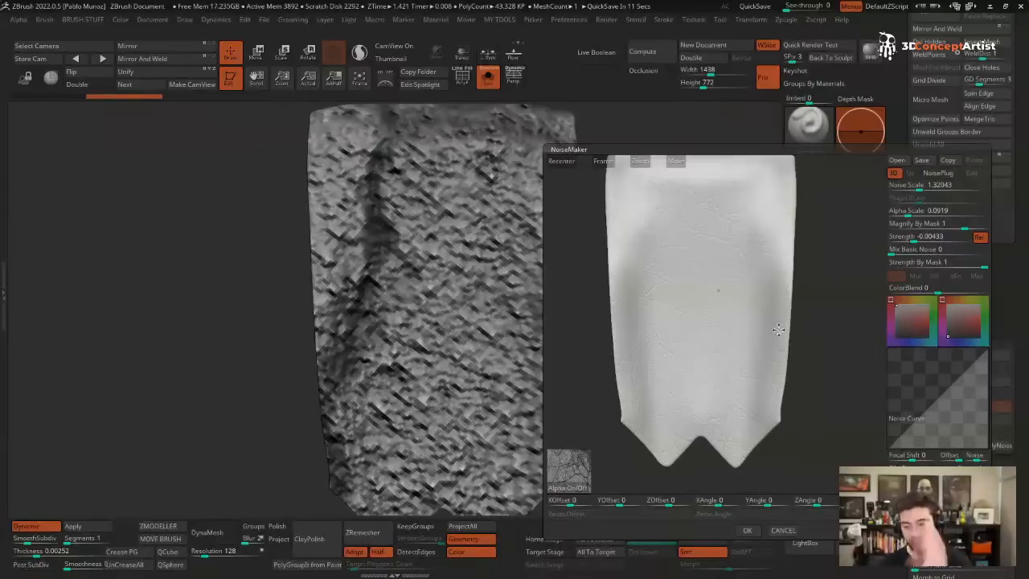
pyautogui.click(746, 531)
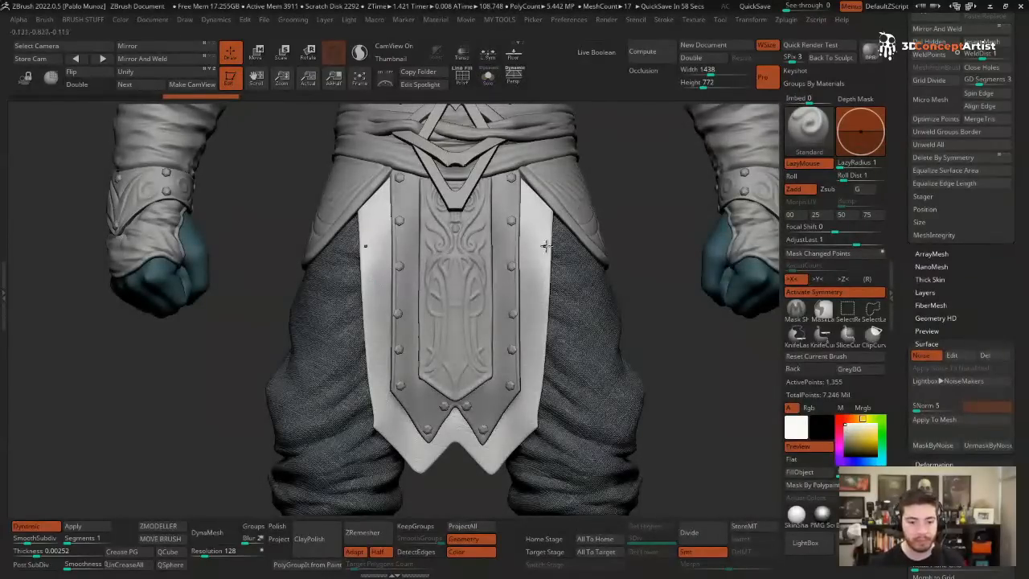
# - Select the horns, subdivide them to level 6 and isolate them
pyautogui.keyDown('ctrl'); pyautogui.moveTo(538, 280); pyautogui.dragTo(638, 280, button='right'); pyautogui.keyUp('ctrl')
pyautogui.keyDown('ctrl'); pyautogui.moveTo(493, 189); pyautogui.dragTo(491, 273, button='right'); pyautogui.keyUp('ctrl')
pyautogui.keyDown('alt'); pyautogui.moveTo(514, 120); pyautogui.dragTo(463, 384, button='right'); pyautogui.keyUp('alt')
pyautogui.keyDown('ctrl'); pyautogui.moveTo(498, 303); pyautogui.dragTo(517, 271, button='right'); pyautogui.keyUp('ctrl')
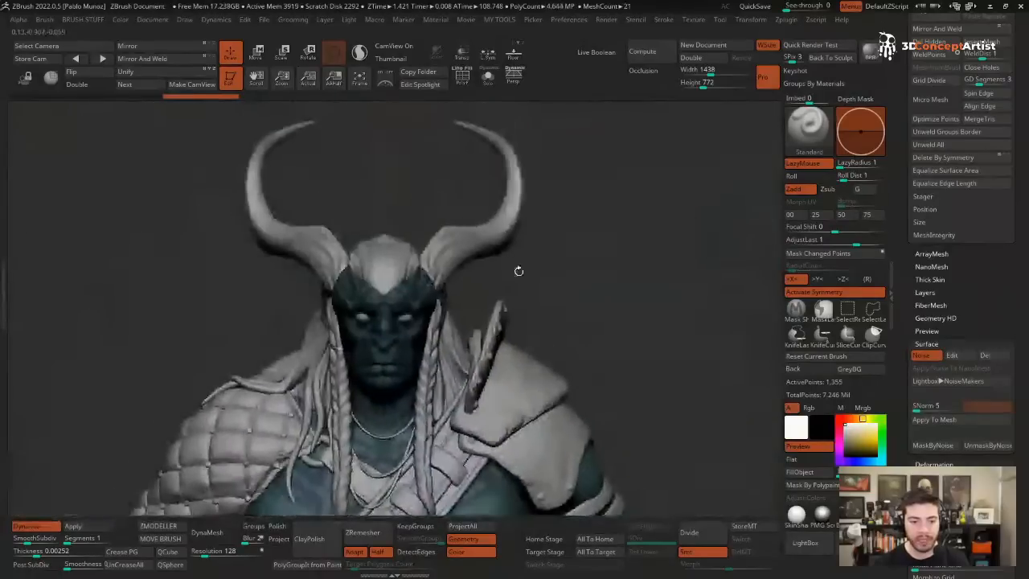
pyautogui.keyDown('alt'); pyautogui.click(513, 265); pyautogui.keyUp('alt')
pyautogui.click(689, 532)
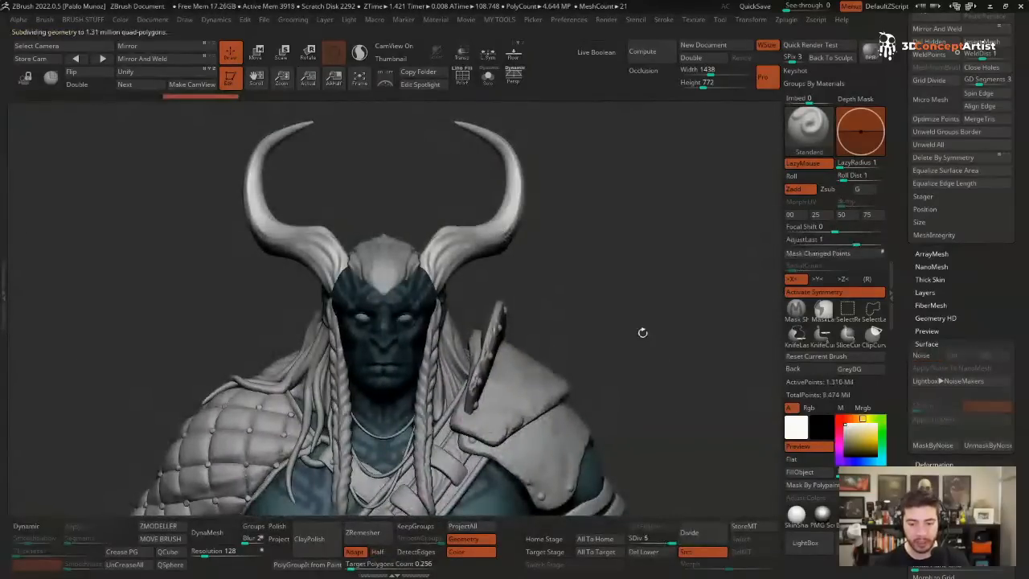
pyautogui.hotkey('shift', 's')
pyautogui.keyDown('alt'); pyautogui.moveTo(605, 296); pyautogui.dragTo(641, 337, button='right'); pyautogui.keyUp('alt')
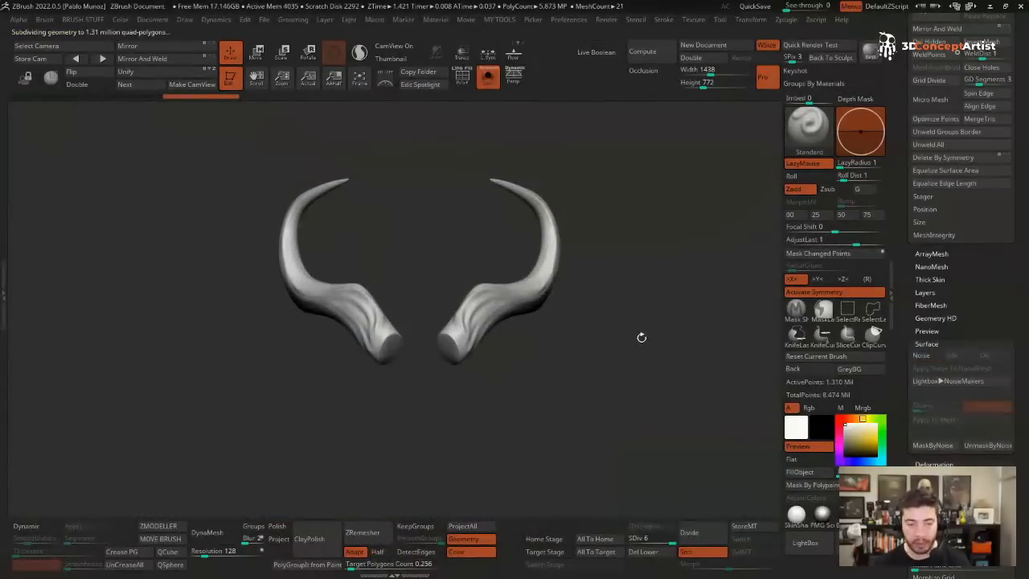
# - Load the Quick cliff builder brush from the rock brushes in LightBox and increase its draw size for the horns
pyautogui.press(',')
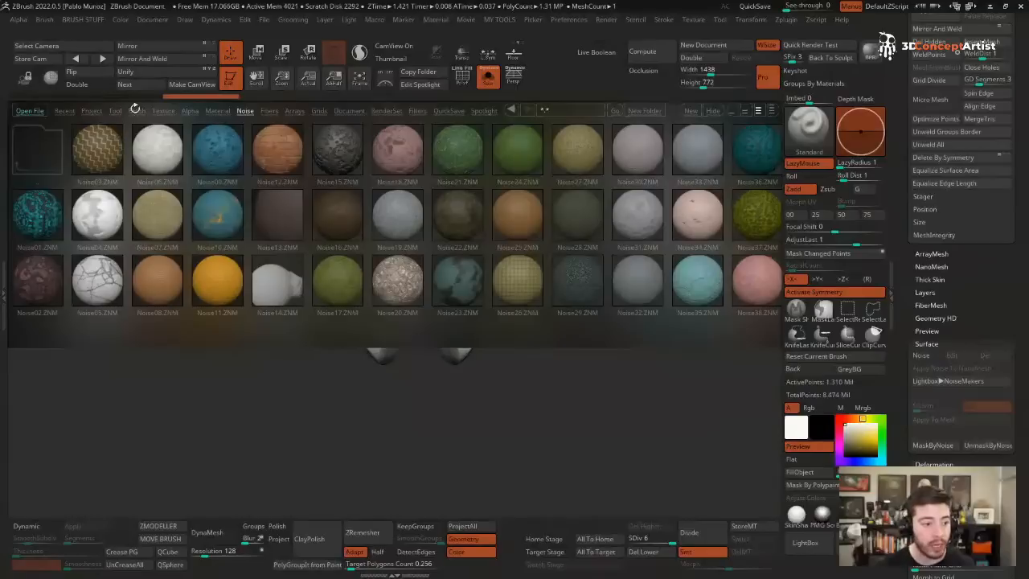
pyautogui.click(137, 111)
pyautogui.doubleClick(647, 148)
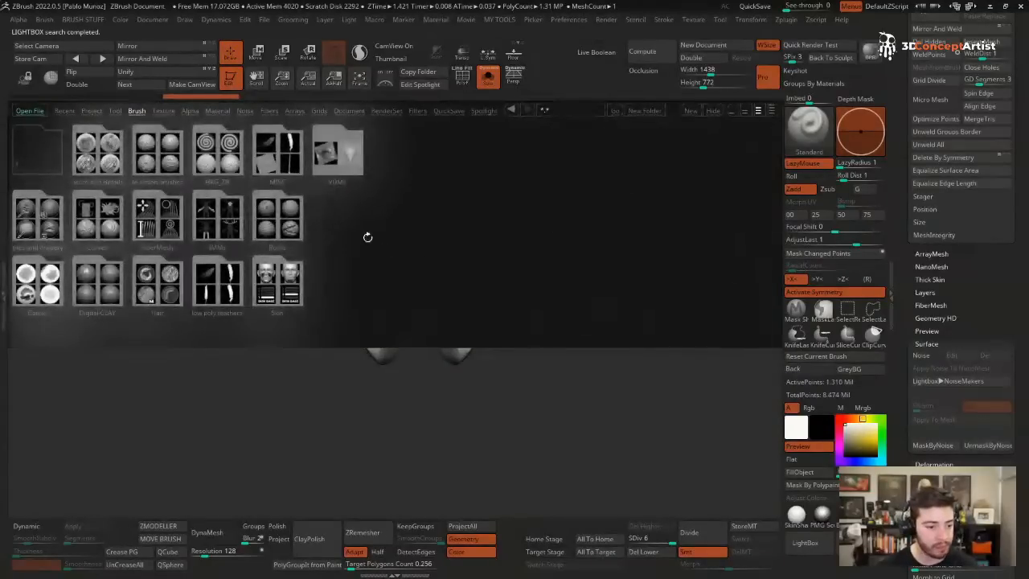
pyautogui.doubleClick(274, 216)
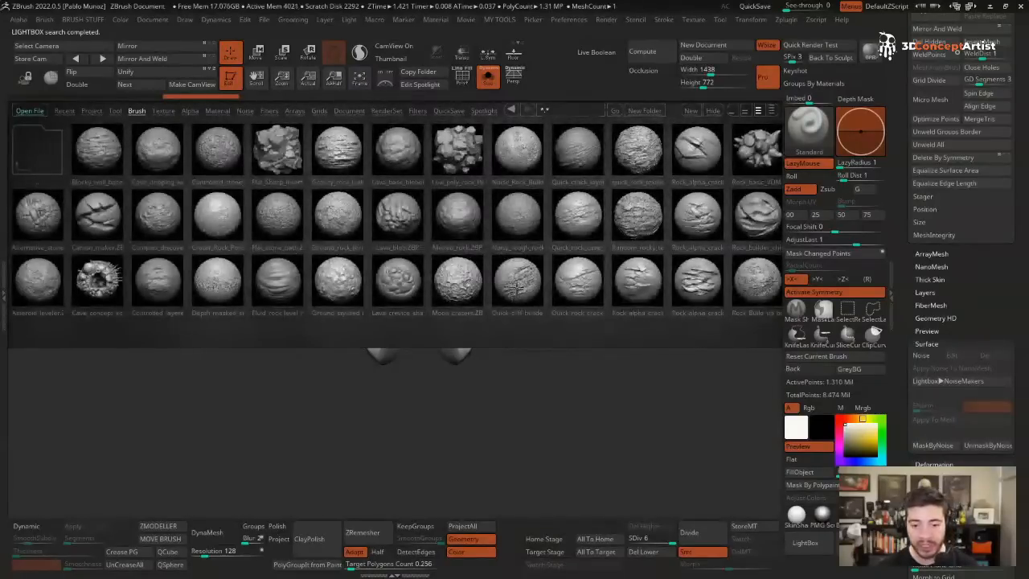
pyautogui.doubleClick(518, 281)
pyautogui.press('space')
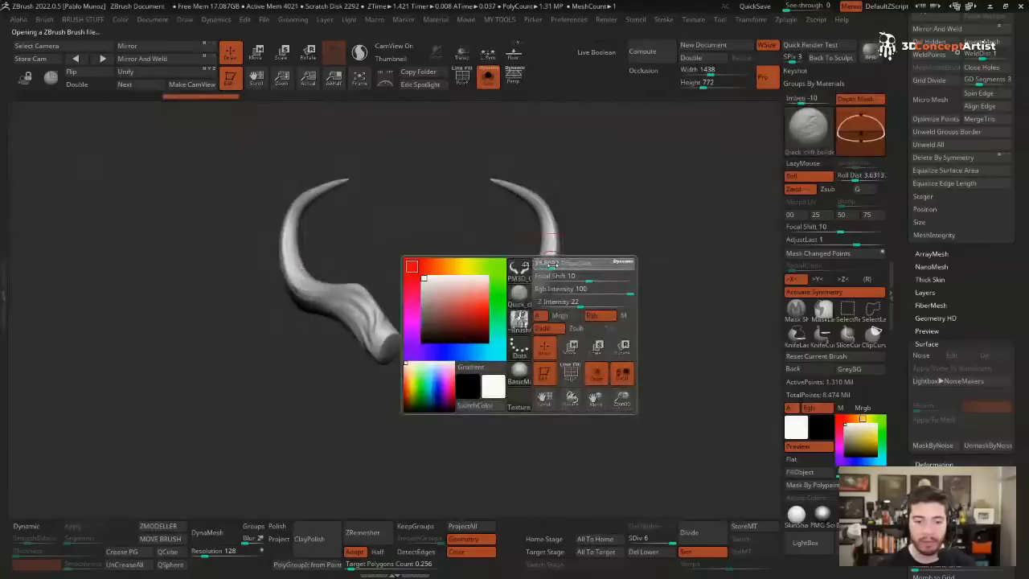
pyautogui.moveTo(551, 268); pyautogui.dragTo(559, 265)
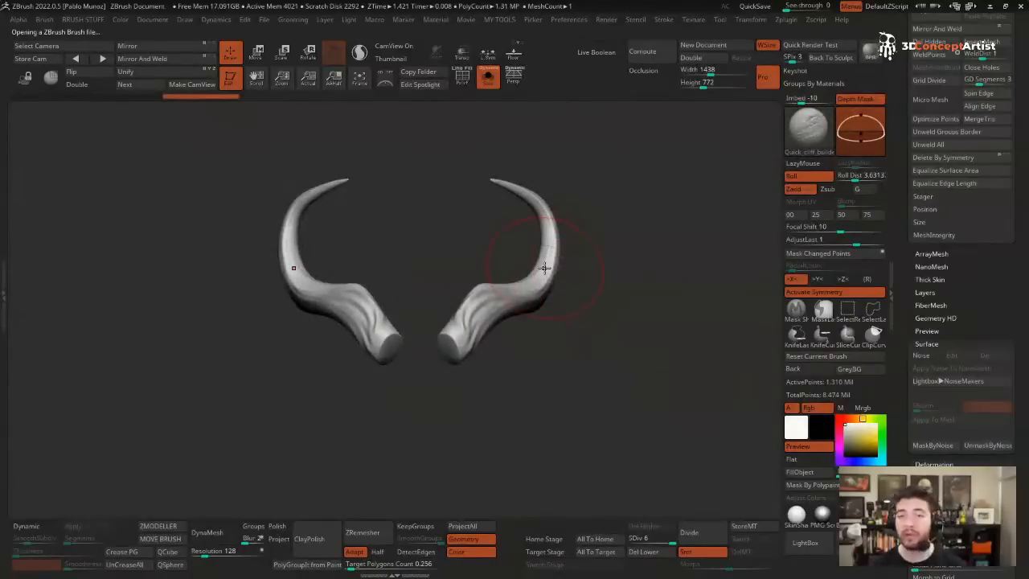
pyautogui.moveTo(544, 268)
pyautogui.mouseDown(button='right')
pyautogui.moveTo(567, 264)
pyautogui.moveTo(576, 349)
pyautogui.moveTo(558, 286)
pyautogui.moveTo(510, 297)
pyautogui.mouseUp(button='right')
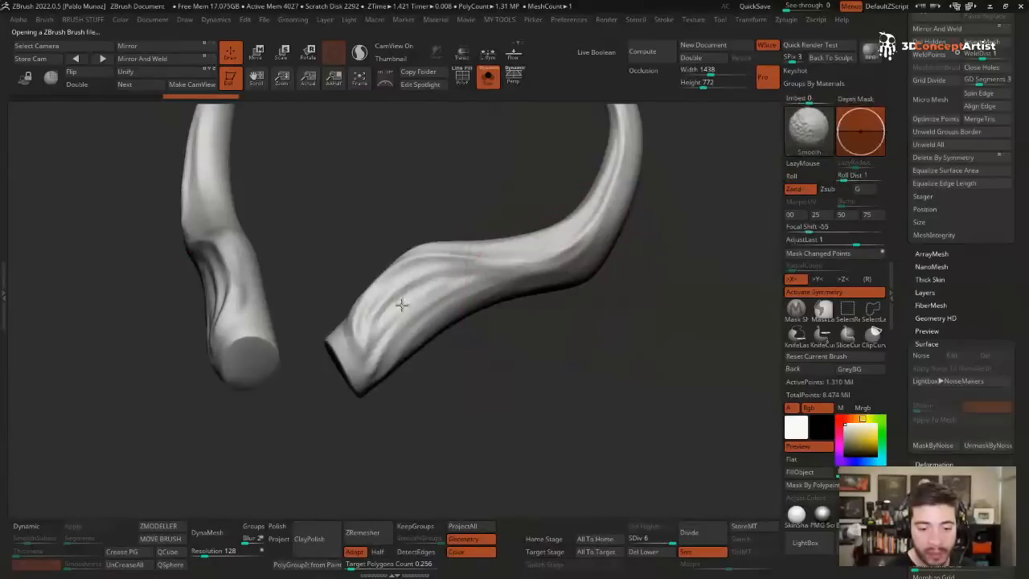
pyautogui.press('space')
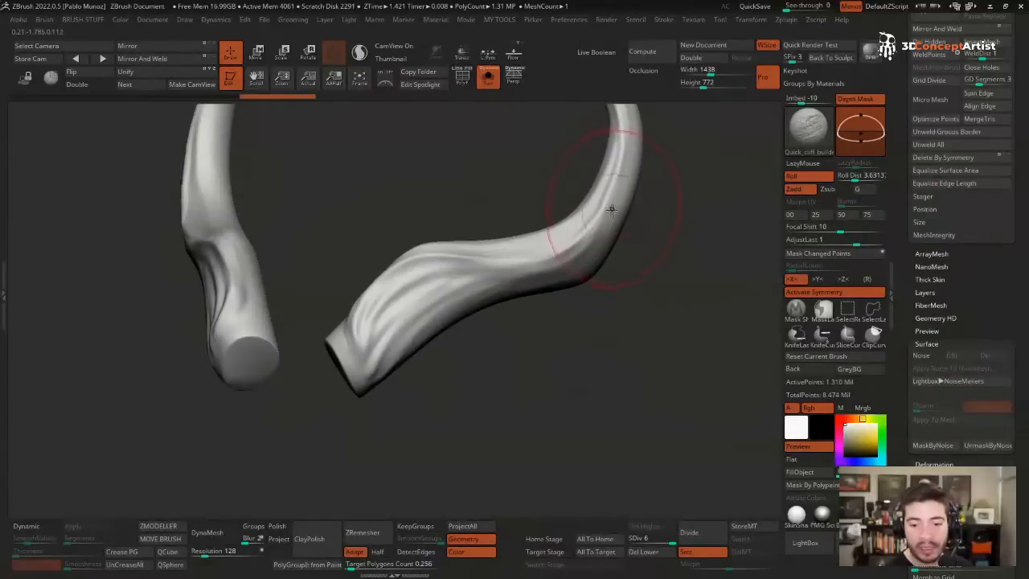
# - Sculpt craggy grooves lengthwise around the horns from the base towards the tips with the Quick cliff builder brush
pyautogui.moveTo(618, 204)
pyautogui.mouseDown()
pyautogui.moveTo(579, 265)
pyautogui.moveTo(398, 293)
pyautogui.moveTo(482, 288)
pyautogui.moveTo(358, 378)
pyautogui.mouseUp()
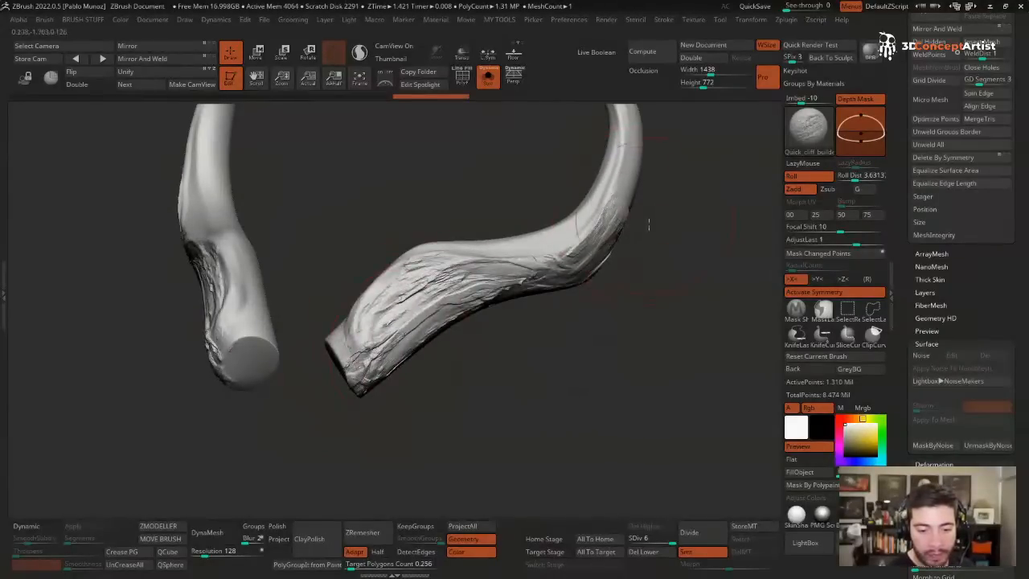
pyautogui.moveTo(647, 225)
pyautogui.mouseDown()
pyautogui.moveTo(567, 289)
pyautogui.moveTo(610, 326)
pyautogui.mouseUp()
pyautogui.moveTo(551, 225)
pyautogui.mouseDown()
pyautogui.moveTo(468, 356)
pyautogui.moveTo(356, 394)
pyautogui.mouseUp()
pyautogui.moveTo(538, 367)
pyautogui.mouseDown()
pyautogui.moveTo(563, 337)
pyautogui.moveTo(555, 313)
pyautogui.moveTo(574, 309)
pyautogui.moveTo(566, 273)
pyautogui.mouseUp()
pyautogui.moveTo(519, 251); pyautogui.dragTo(362, 334)
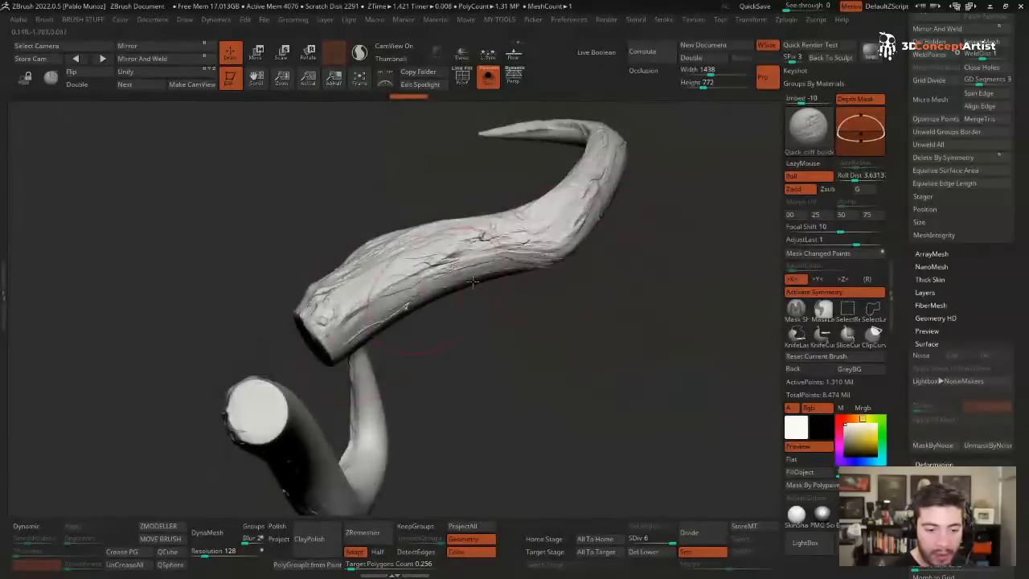
pyautogui.moveTo(563, 322)
pyautogui.mouseDown()
pyautogui.moveTo(615, 301)
pyautogui.moveTo(635, 268)
pyautogui.moveTo(645, 294)
pyautogui.mouseUp()
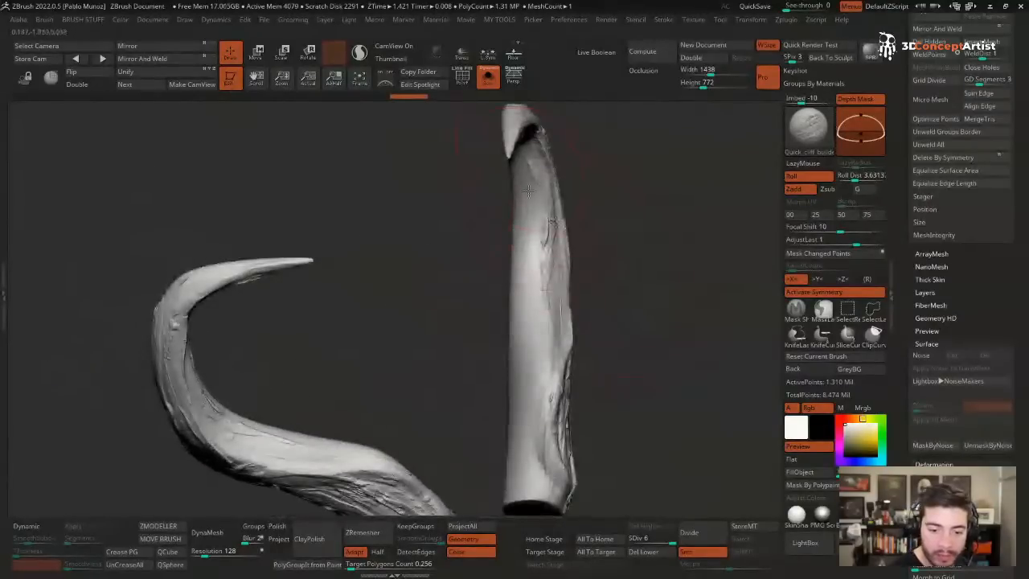
pyautogui.moveTo(597, 356); pyautogui.dragTo(654, 294)
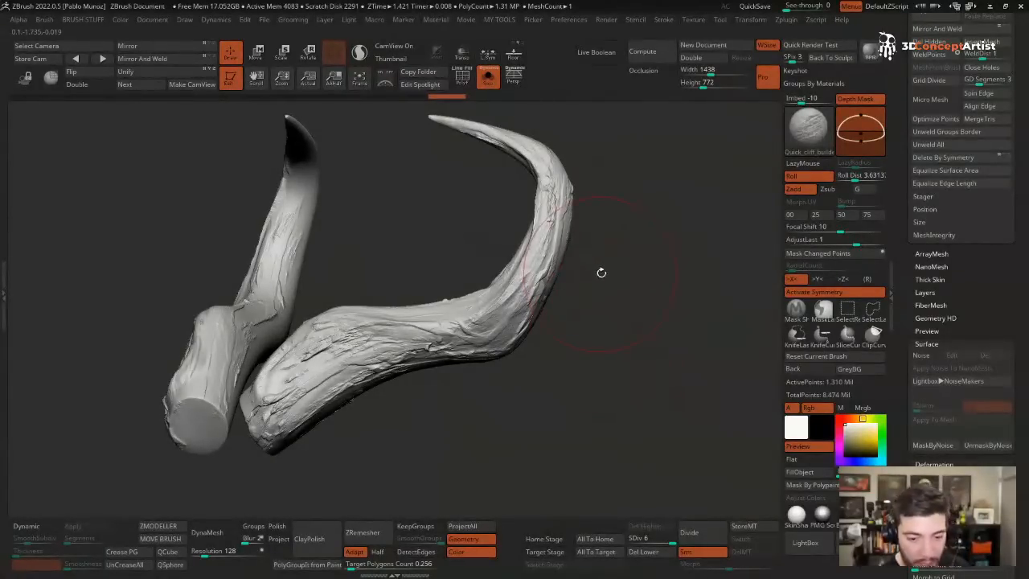
# - Flatten and soften the raised ridges along the horns with the TrimDynamic brush
pyautogui.press('b')
pyautogui.press('t')
pyautogui.press('d')
pyautogui.press('space')
pyautogui.moveTo(602, 277)
pyautogui.keyDown('alt'); pyautogui.mouseDown()
pyautogui.moveTo(619, 268)
pyautogui.moveTo(586, 206)
pyautogui.moveTo(645, 207)
pyautogui.moveTo(571, 215)
pyautogui.moveTo(568, 188)
pyautogui.moveTo(555, 258)
pyautogui.mouseUp(); pyautogui.keyUp('alt')
pyautogui.press('space')
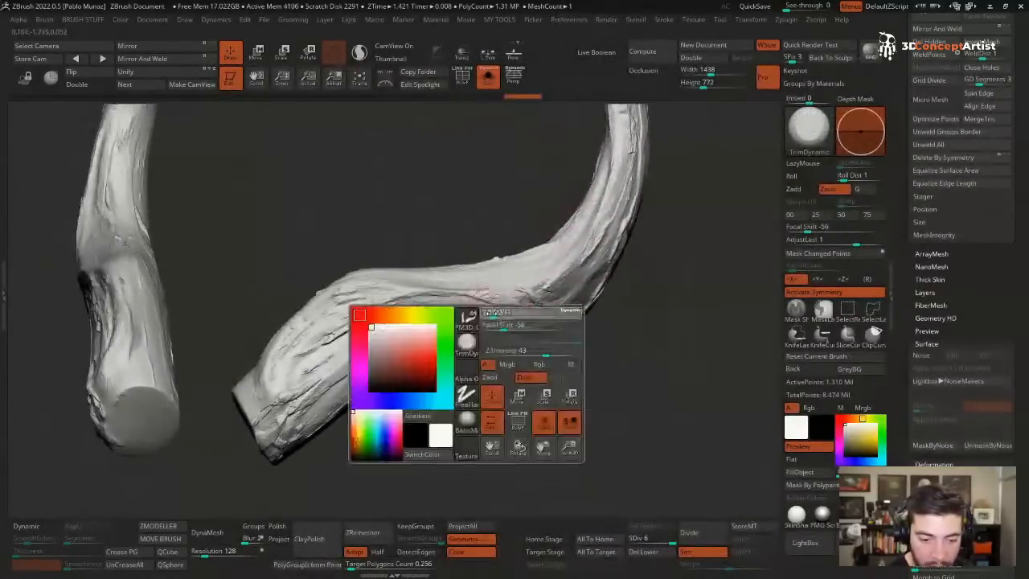
pyautogui.moveTo(487, 321); pyautogui.dragTo(410, 352)
pyautogui.moveTo(442, 322)
pyautogui.mouseDown()
pyautogui.moveTo(361, 318)
pyautogui.moveTo(331, 296)
pyautogui.moveTo(281, 326)
pyautogui.moveTo(291, 414)
pyautogui.moveTo(553, 289)
pyautogui.moveTo(625, 215)
pyautogui.mouseUp()
pyautogui.keyDown('alt'); pyautogui.moveTo(641, 172); pyautogui.dragTo(620, 238, button='right'); pyautogui.keyUp('alt')
pyautogui.moveTo(620, 239)
pyautogui.mouseDown()
pyautogui.moveTo(601, 163)
pyautogui.moveTo(576, 233)
pyautogui.mouseUp()
pyautogui.keyDown('ctrl'); pyautogui.moveTo(577, 233); pyautogui.dragTo(636, 185, button='right'); pyautogui.keyUp('ctrl')
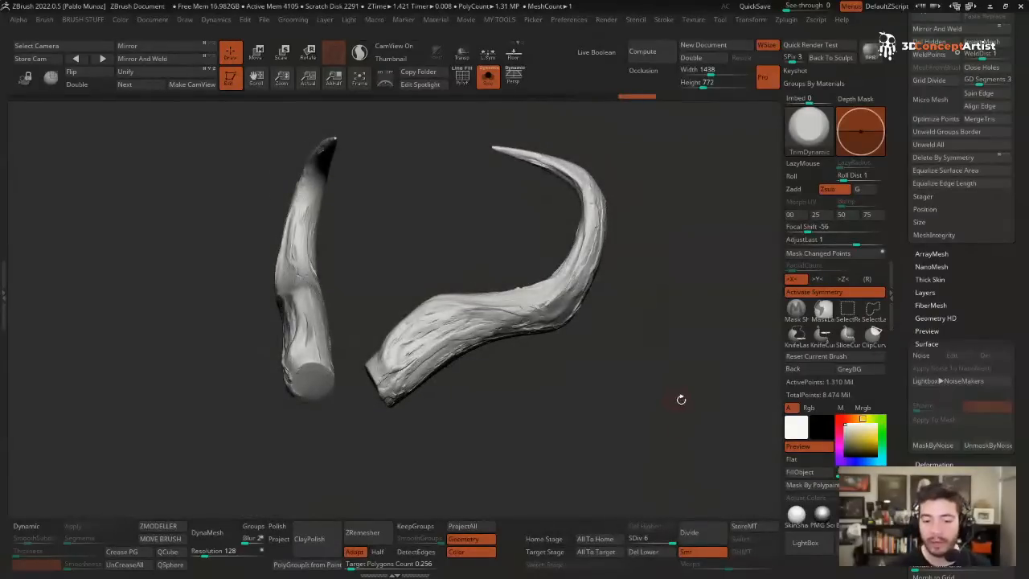
# - Compare the horns' detail at lower subdivision levels with level 6 and show the whole character again
pyautogui.hotkey('shift', 'd')
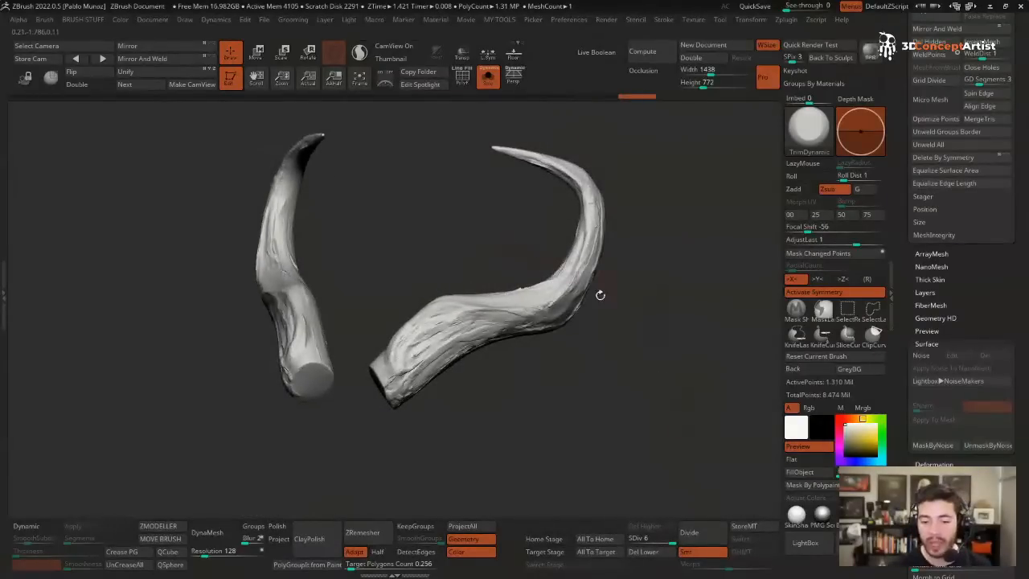
pyautogui.click(650, 542)
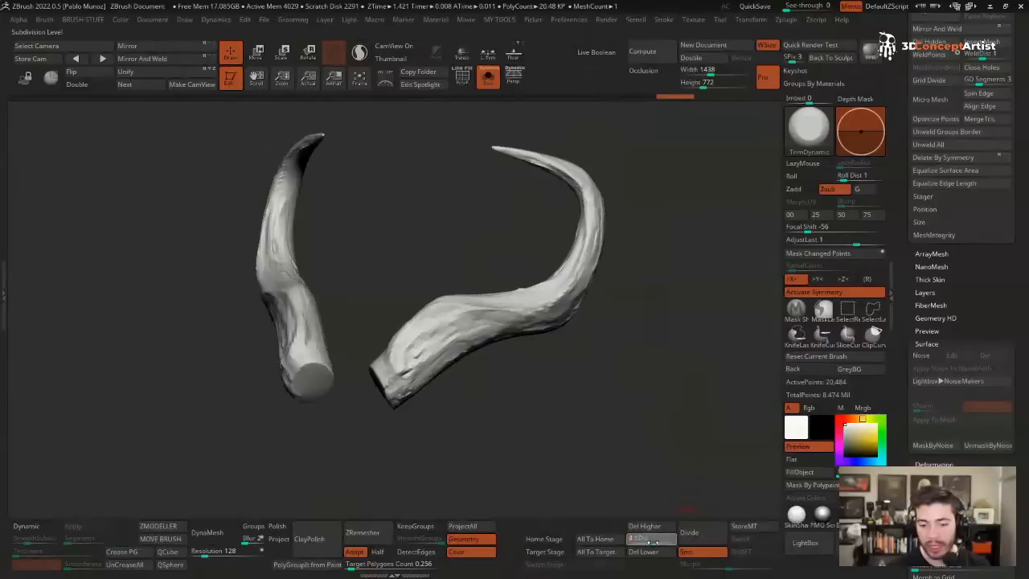
pyautogui.moveTo(668, 540); pyautogui.dragTo(679, 539)
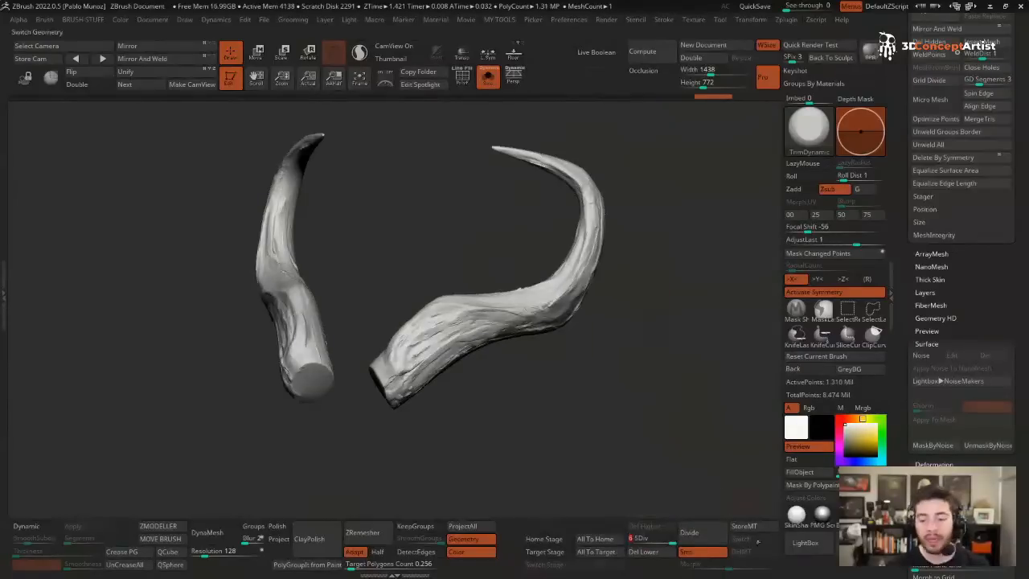
pyautogui.moveTo(650, 296); pyautogui.dragTo(593, 192)
pyautogui.hotkey('alt', 's')
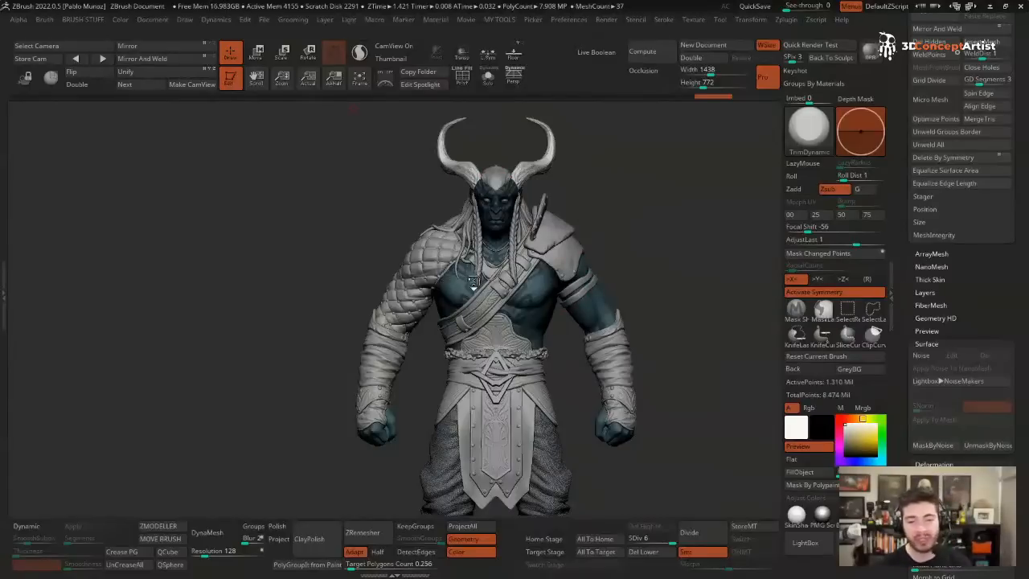
# - Select the warrior's body and examine the tattoo pattern painted on the neck and chest up close
pyautogui.keyDown('alt'); pyautogui.click(532, 279); pyautogui.keyUp('alt')
pyautogui.moveTo(665, 259)
pyautogui.mouseDown()
pyautogui.moveTo(654, 229)
pyautogui.moveTo(654, 253)
pyautogui.moveTo(593, 298)
pyautogui.moveTo(506, 244)
pyautogui.moveTo(484, 288)
pyautogui.moveTo(492, 200)
pyautogui.mouseUp()
pyautogui.keyDown('alt'); pyautogui.moveTo(481, 197); pyautogui.dragTo(523, 302, button='right'); pyautogui.keyUp('alt')
pyautogui.keyDown('alt'); pyautogui.moveTo(455, 222); pyautogui.dragTo(469, 251, button='right'); pyautogui.keyUp('alt')
pyautogui.keyDown('alt'); pyautogui.moveTo(437, 290); pyautogui.dragTo(558, 248, button='right'); pyautogui.keyUp('alt')
pyautogui.keyDown('ctrl'); pyautogui.moveTo(345, 252); pyautogui.dragTo(434, 301, button='right'); pyautogui.keyUp('ctrl')
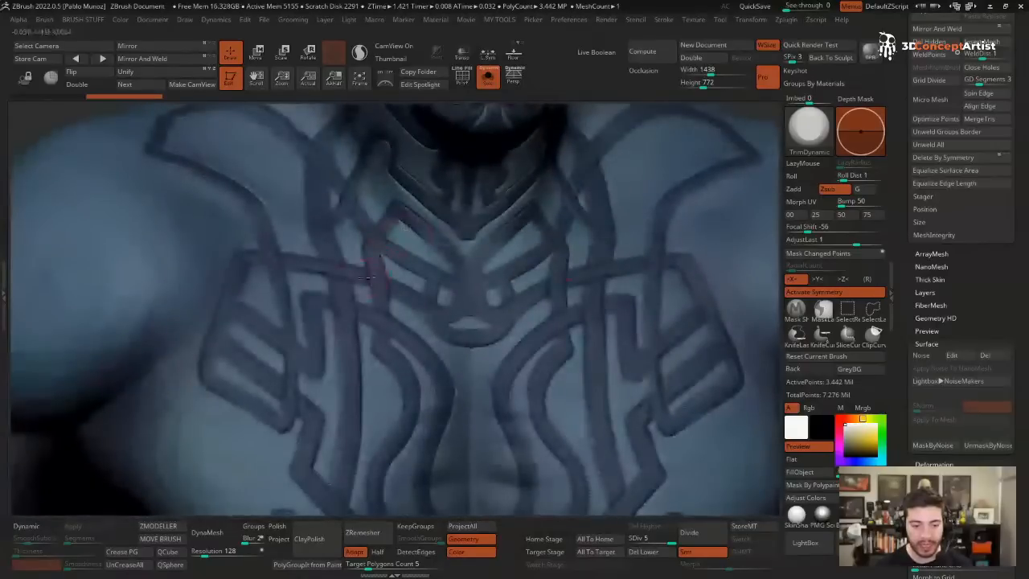
pyautogui.moveTo(347, 279); pyautogui.dragTo(362, 307, button='right')
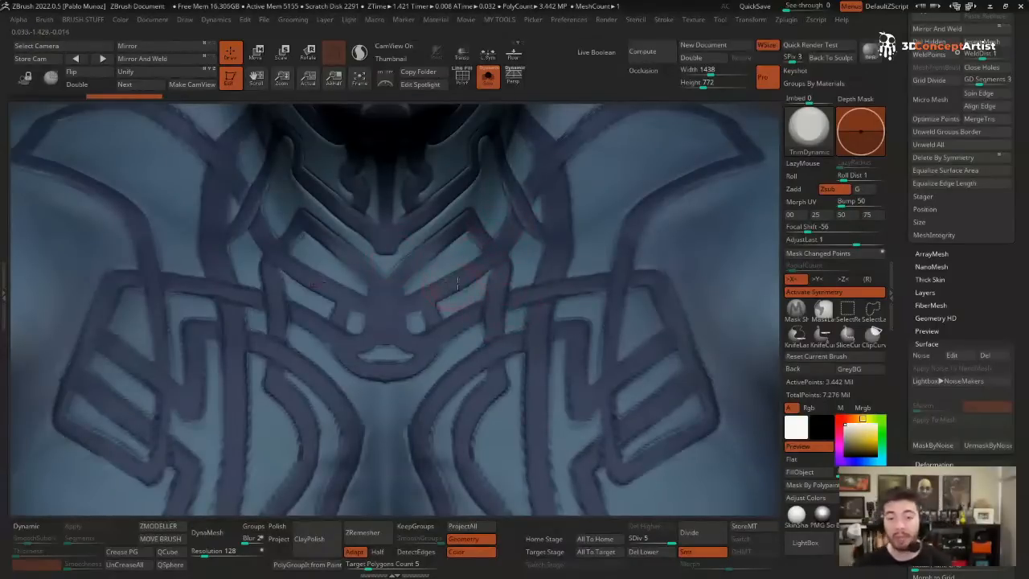
pyautogui.keyDown('ctrl'); pyautogui.moveTo(457, 283); pyautogui.dragTo(483, 254, button='right'); pyautogui.keyUp('ctrl')
pyautogui.moveTo(452, 300); pyautogui.dragTo(314, 325, button='right')
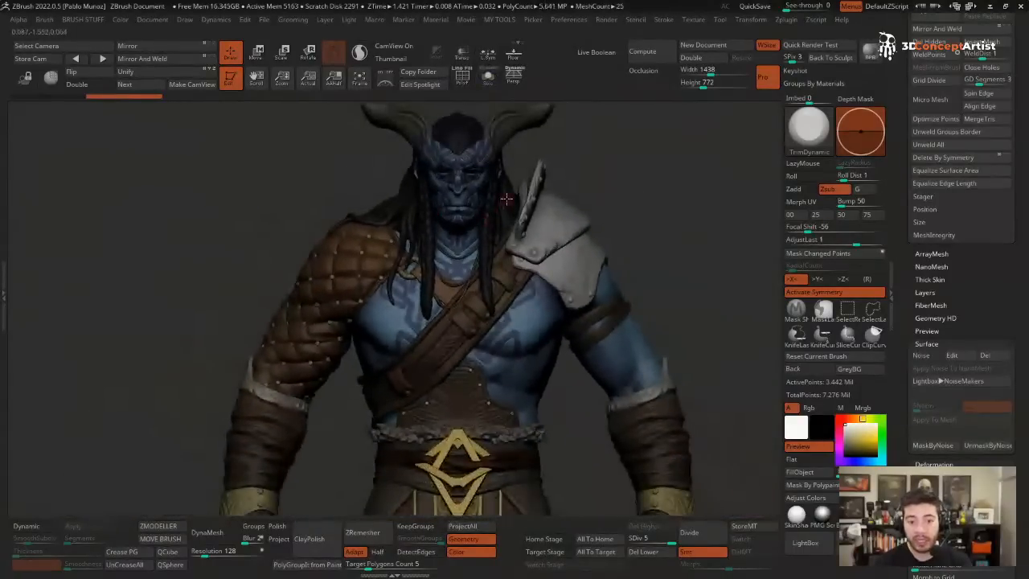
# - Review the fully painted character from head to toe in the front view
pyautogui.keyDown('ctrl'); pyautogui.moveTo(510, 196); pyautogui.dragTo(505, 241, button='right'); pyautogui.keyUp('ctrl')
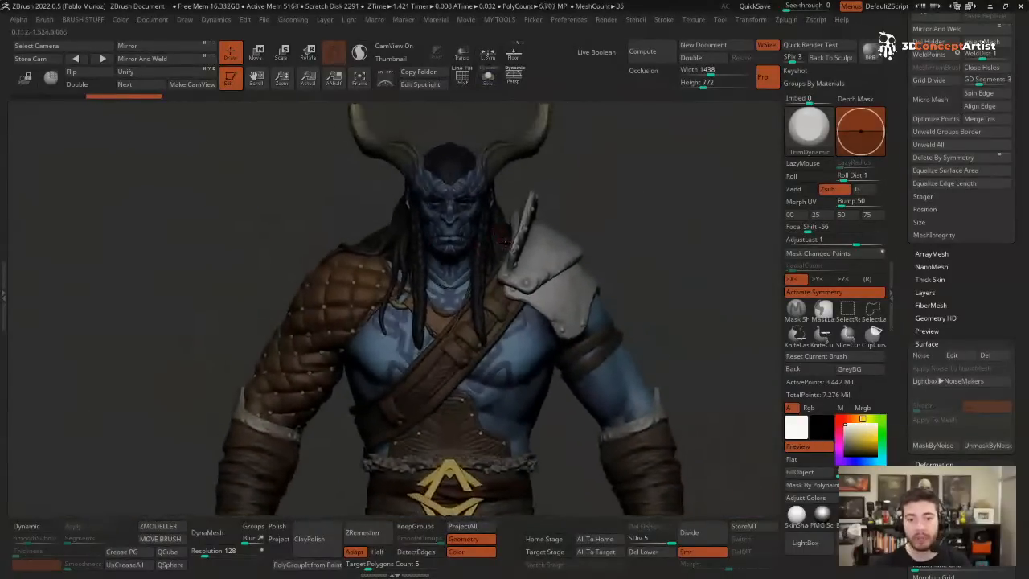
pyautogui.moveTo(550, 206); pyautogui.dragTo(614, 241, button='right')
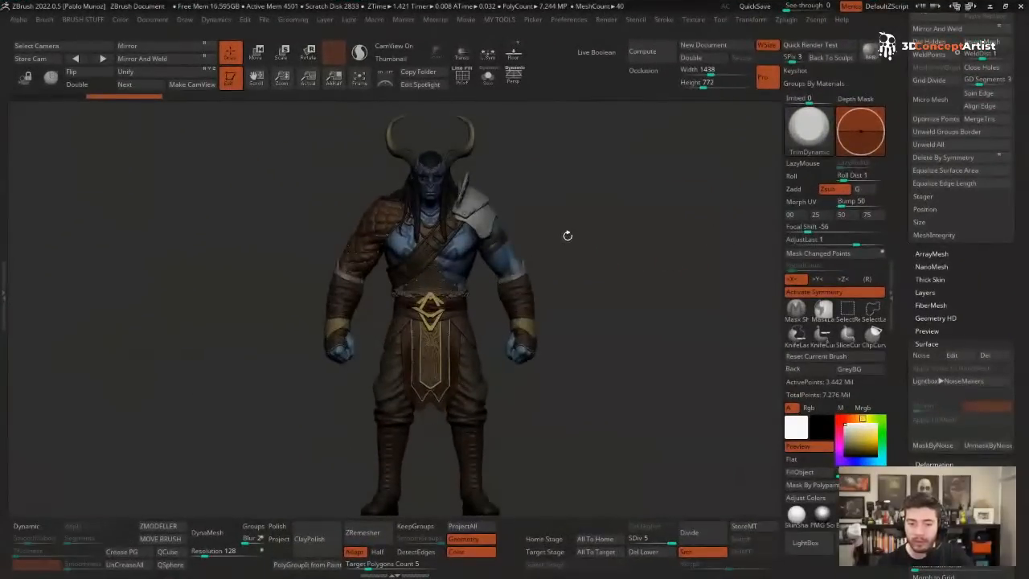
pyautogui.keyDown('shift'); pyautogui.moveTo(574, 200); pyautogui.dragTo(581, 195); pyautogui.keyUp('shift')
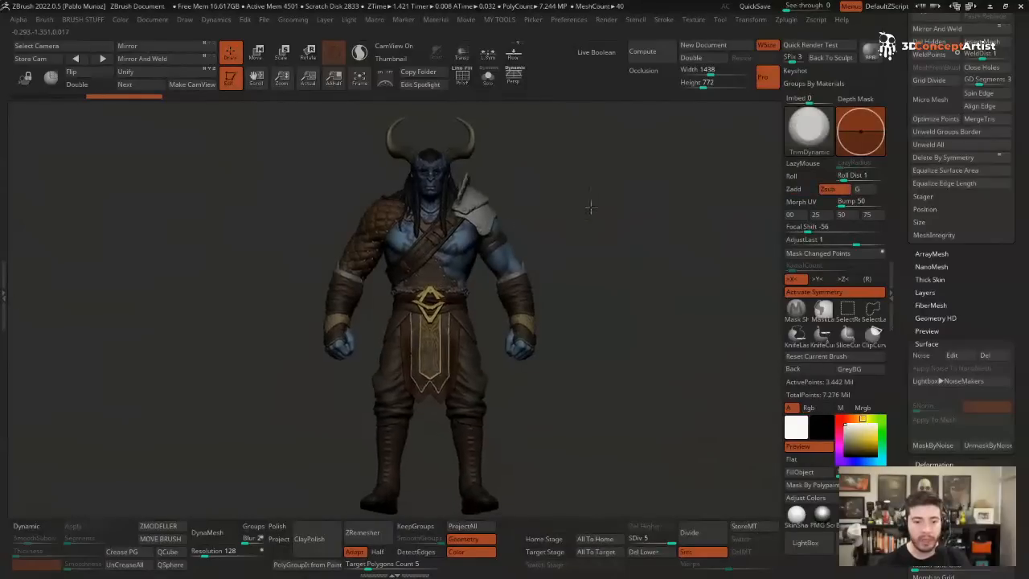
pyautogui.keyDown('shift'); pyautogui.moveTo(590, 207); pyautogui.dragTo(574, 204); pyautogui.keyUp('shift')
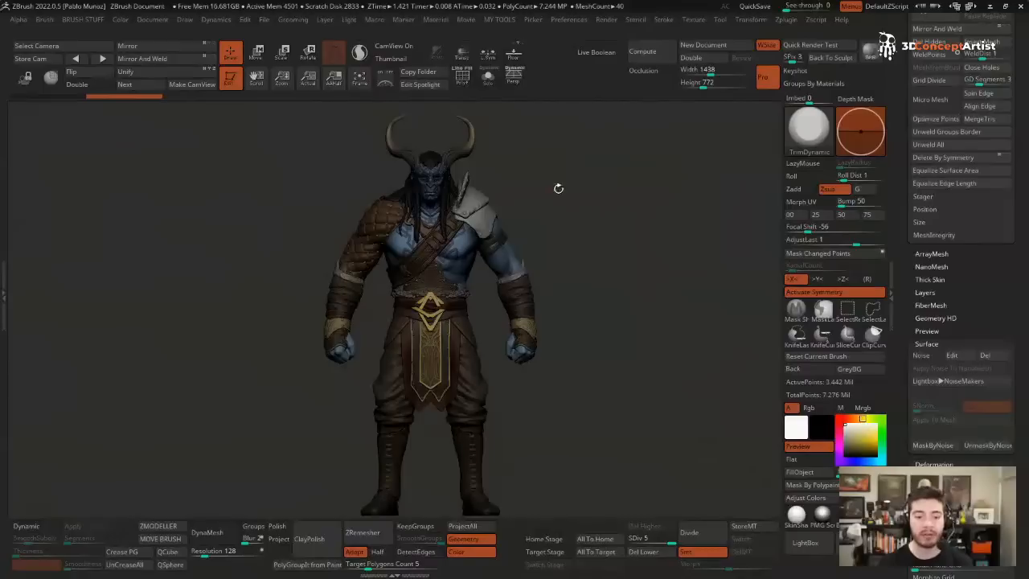
# - Select the horns and pull them outward into a much wider, swept shape with the Move brush
pyautogui.keyDown('alt'); pyautogui.moveTo(604, 208); pyautogui.dragTo(602, 201); pyautogui.keyUp('alt')
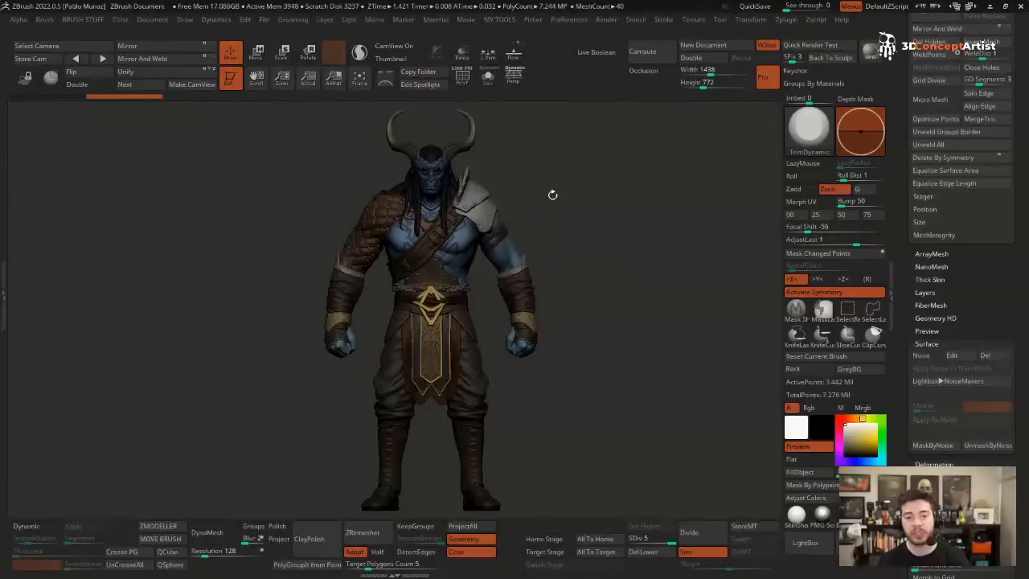
pyautogui.keyDown('alt'); pyautogui.moveTo(534, 151); pyautogui.dragTo(546, 193); pyautogui.keyUp('alt')
pyautogui.press('b')
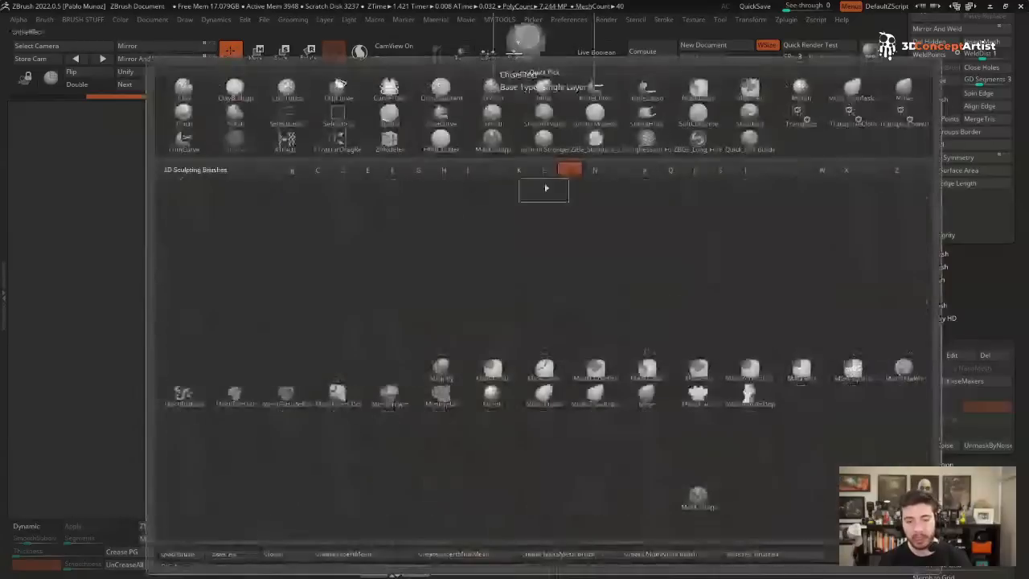
pyautogui.press('m')
pyautogui.press('v')
pyautogui.press('space')
pyautogui.keyDown('alt'); pyautogui.click(477, 188); pyautogui.keyUp('alt')
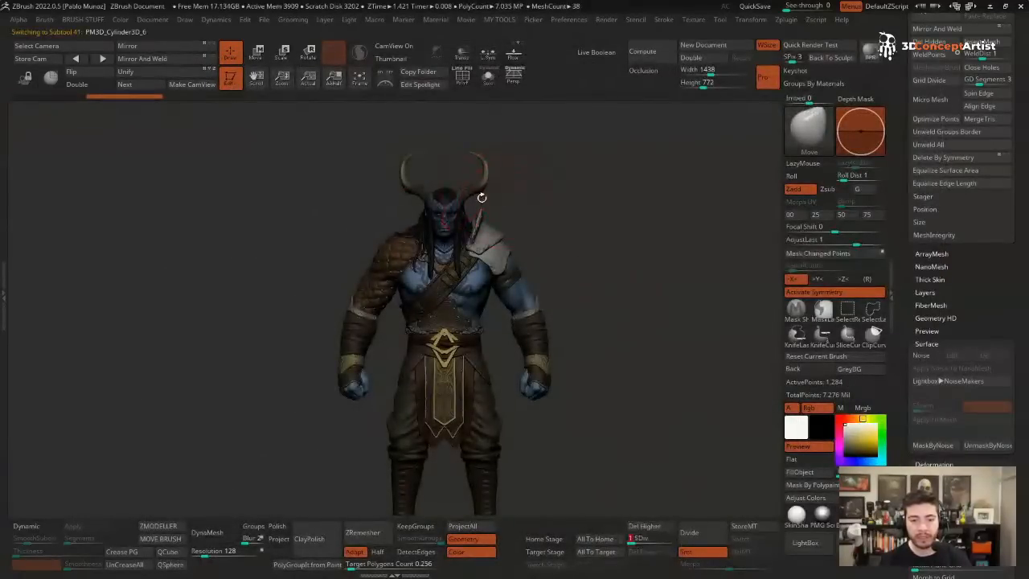
pyautogui.moveTo(480, 193)
pyautogui.mouseDown()
pyautogui.moveTo(525, 217)
pyautogui.moveTo(570, 227)
pyautogui.moveTo(581, 219)
pyautogui.mouseUp()
pyautogui.press('space')
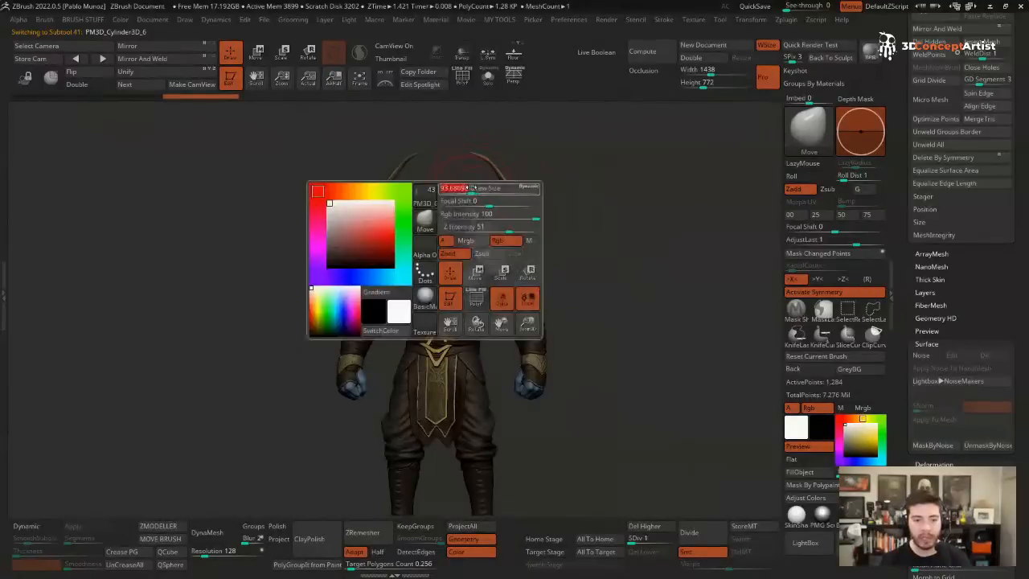
pyautogui.moveTo(483, 193); pyautogui.dragTo(471, 193)
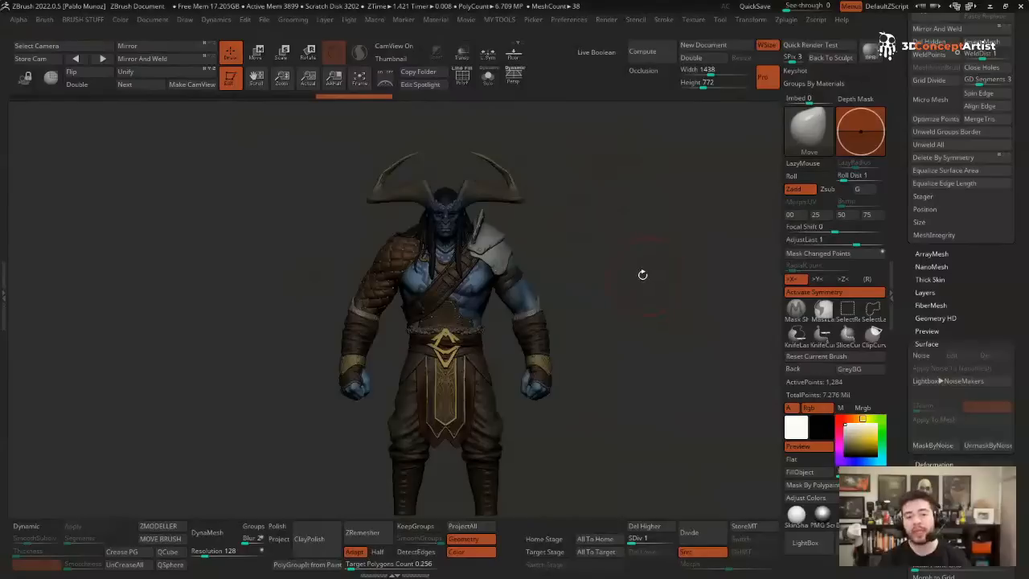
# - Hide the upper triangle of the gold belt emblem and leave a snapshot of this design variant on the canvas
pyautogui.moveTo(631, 271); pyautogui.dragTo(635, 242)
pyautogui.moveTo(629, 191); pyautogui.dragTo(615, 238)
pyautogui.keyDown('alt'); pyautogui.click(442, 308); pyautogui.keyUp('alt')
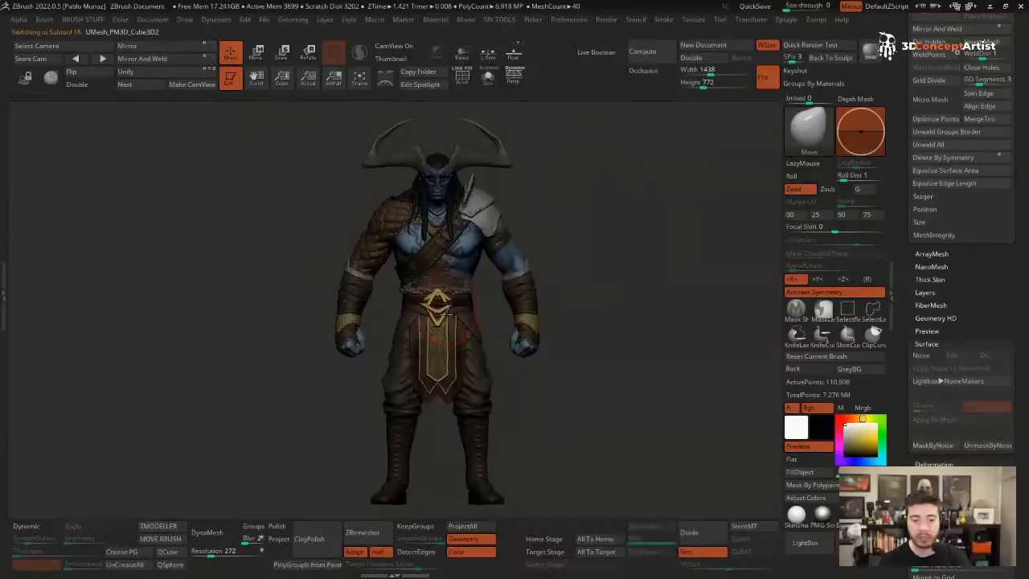
pyautogui.hotkey('ctrl', 'shift', 'z')
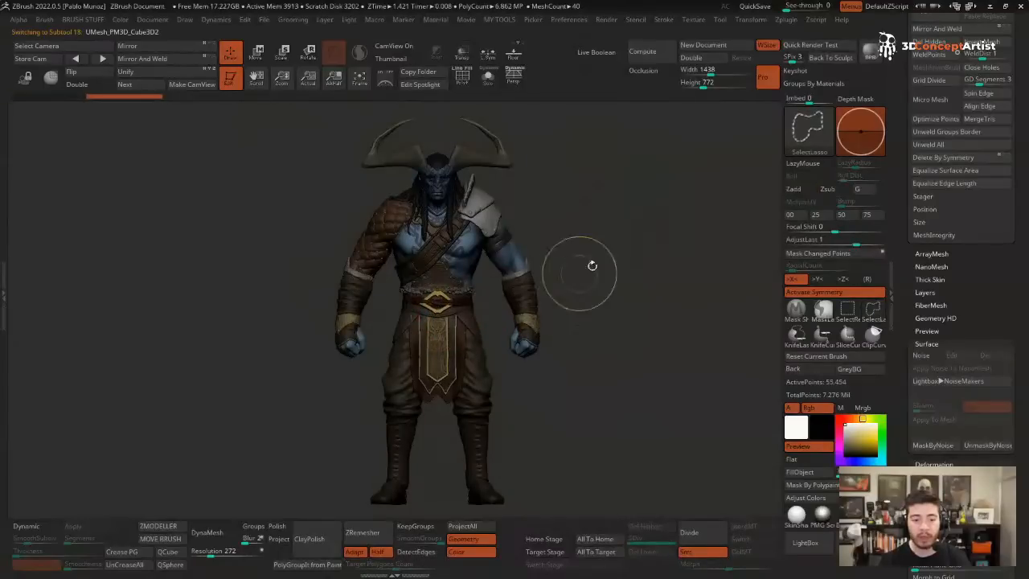
pyautogui.press('space')
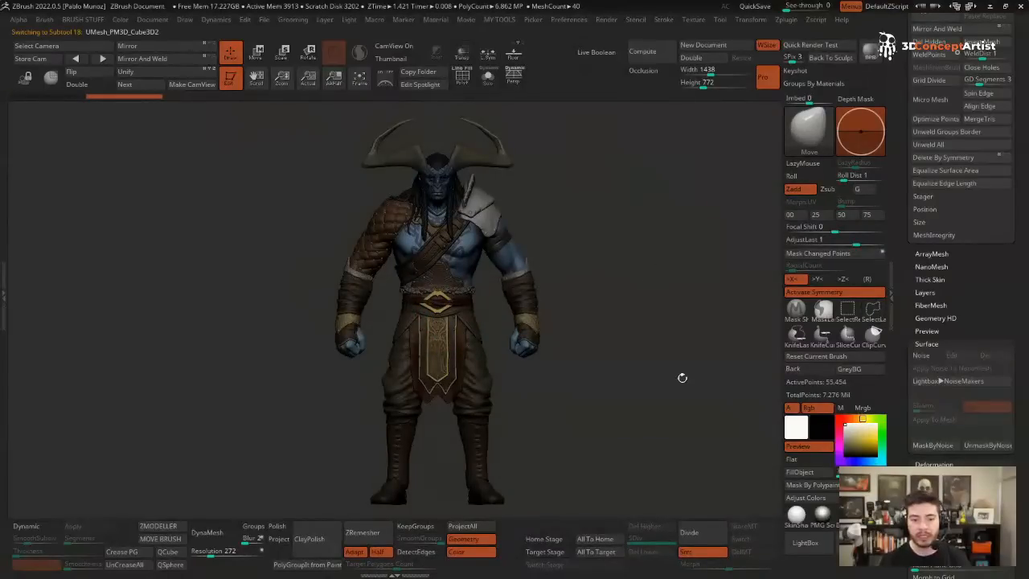
pyautogui.keyDown('alt'); pyautogui.moveTo(562, 385); pyautogui.dragTo(648, 383); pyautogui.keyUp('alt')
pyautogui.hotkey('alt', 's')
pyautogui.hotkey('alt', 's')
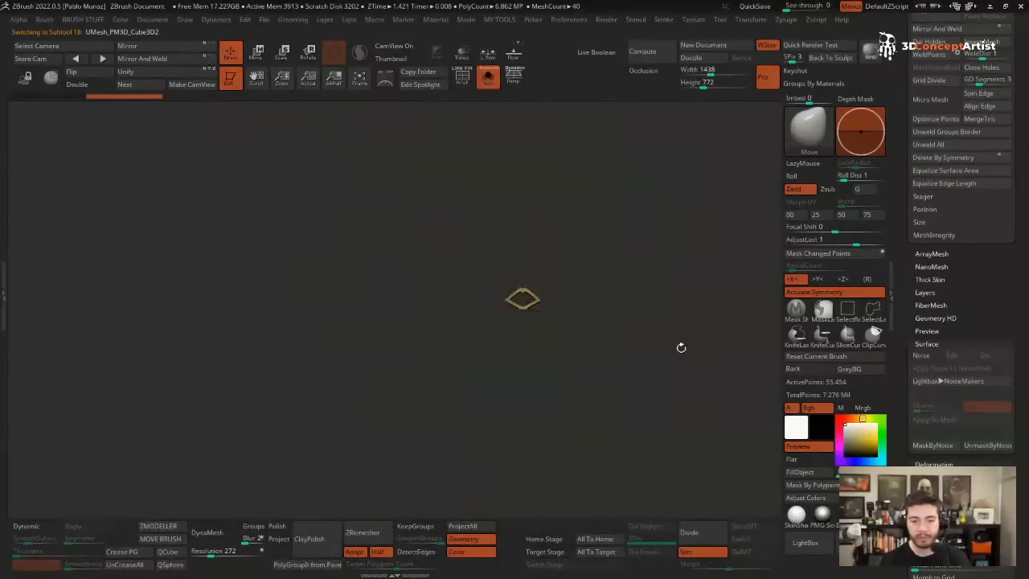
pyautogui.keyDown('alt'); pyautogui.moveTo(684, 348); pyautogui.dragTo(452, 339); pyautogui.keyUp('alt')
pyautogui.hotkey('shift', 's')
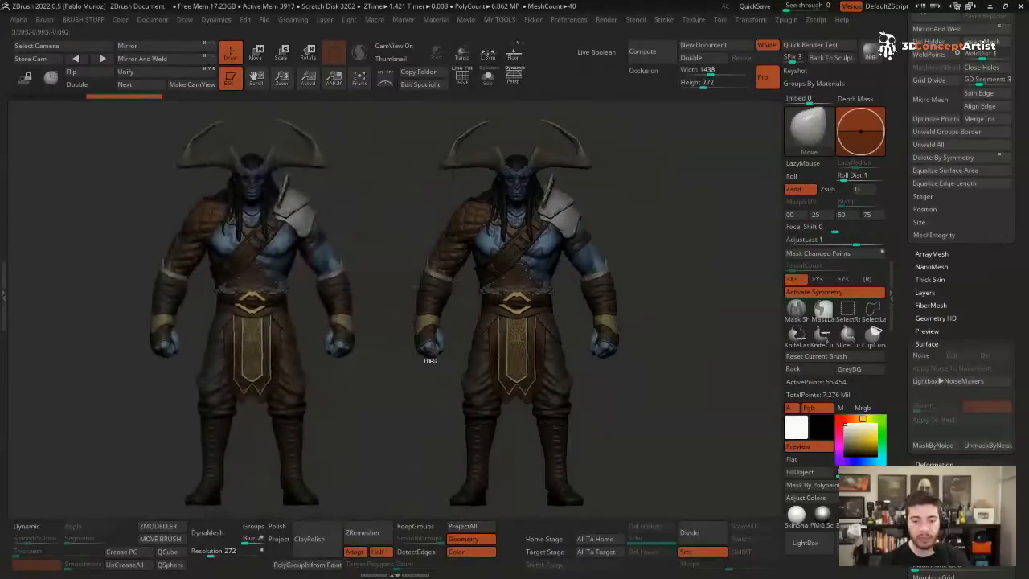
# - Set the horns to subdivision level 5 and bend them into an angular, outward-stepped alternative with the Move brush
pyautogui.keyDown('alt'); pyautogui.click(298, 164); pyautogui.keyUp('alt')
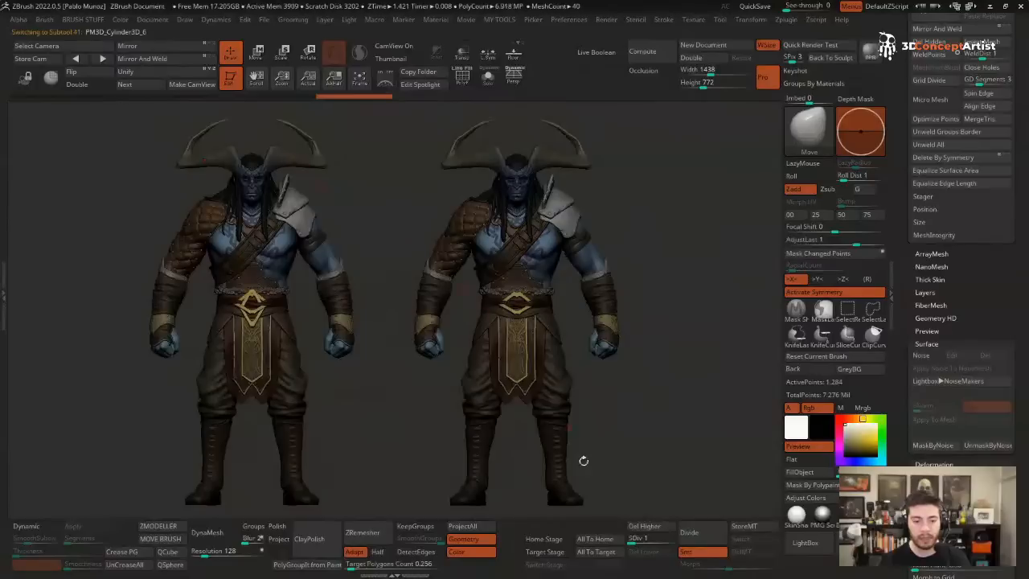
pyautogui.moveTo(636, 538); pyautogui.dragTo(673, 538)
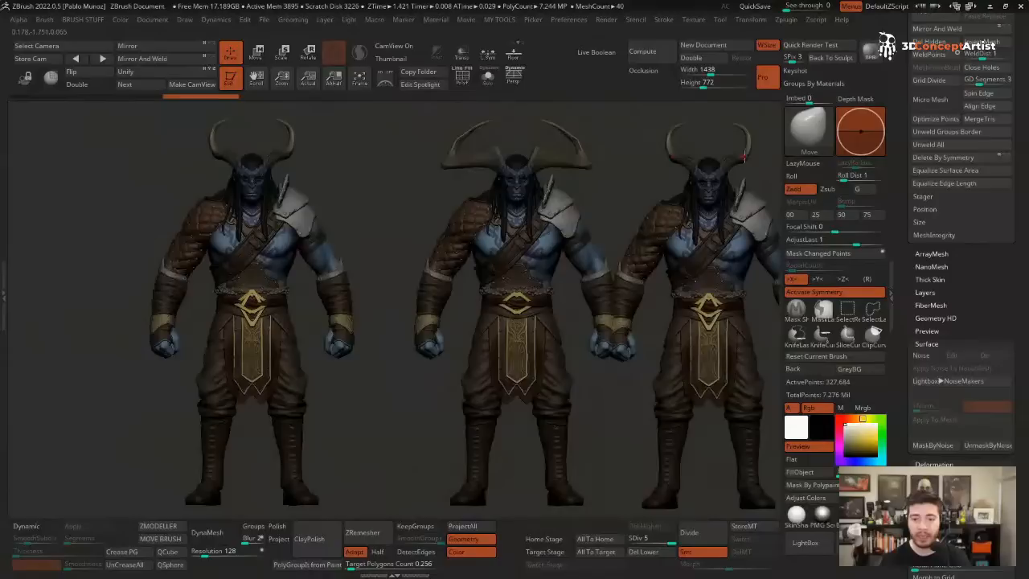
pyautogui.press('space')
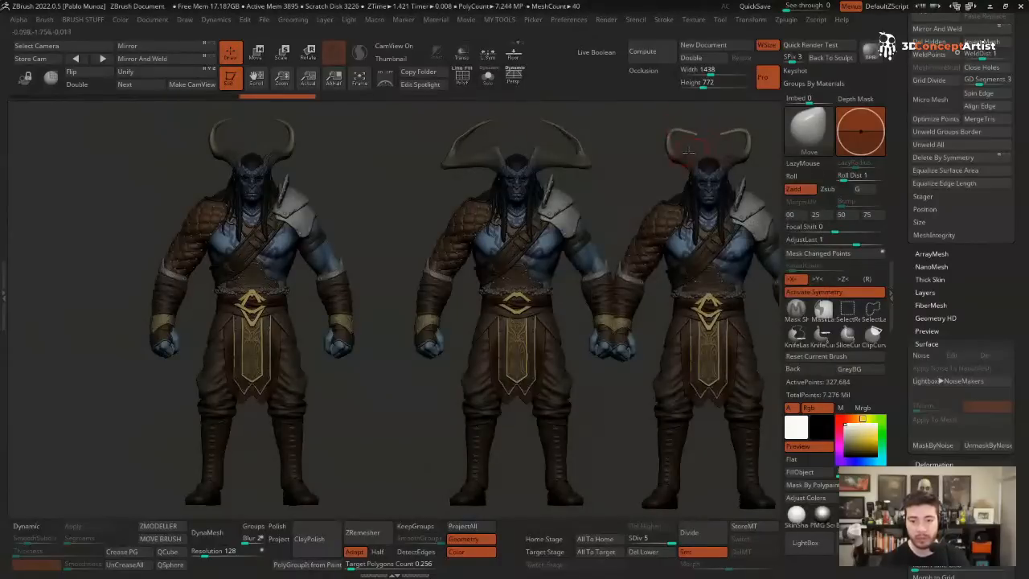
pyautogui.moveTo(673, 145)
pyautogui.mouseDown()
pyautogui.moveTo(642, 131)
pyautogui.moveTo(668, 158)
pyautogui.moveTo(641, 184)
pyautogui.mouseUp()
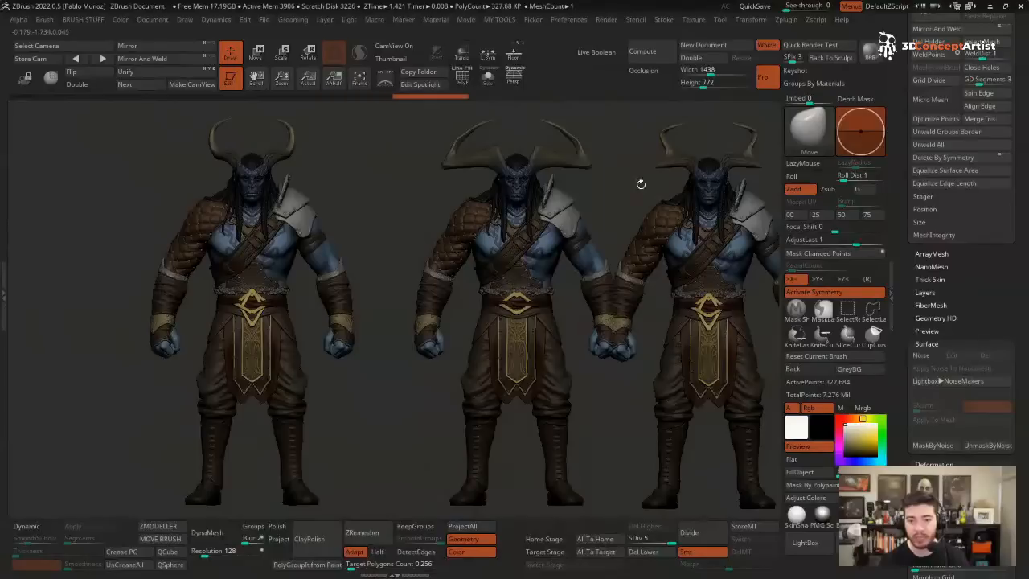
# - Hide the quilted leather sleeve and its small attached pieces on the newest variant, then leave a snapshot of it on the canvas
pyautogui.keyDown('alt'); pyautogui.click(653, 258); pyautogui.keyUp('alt')
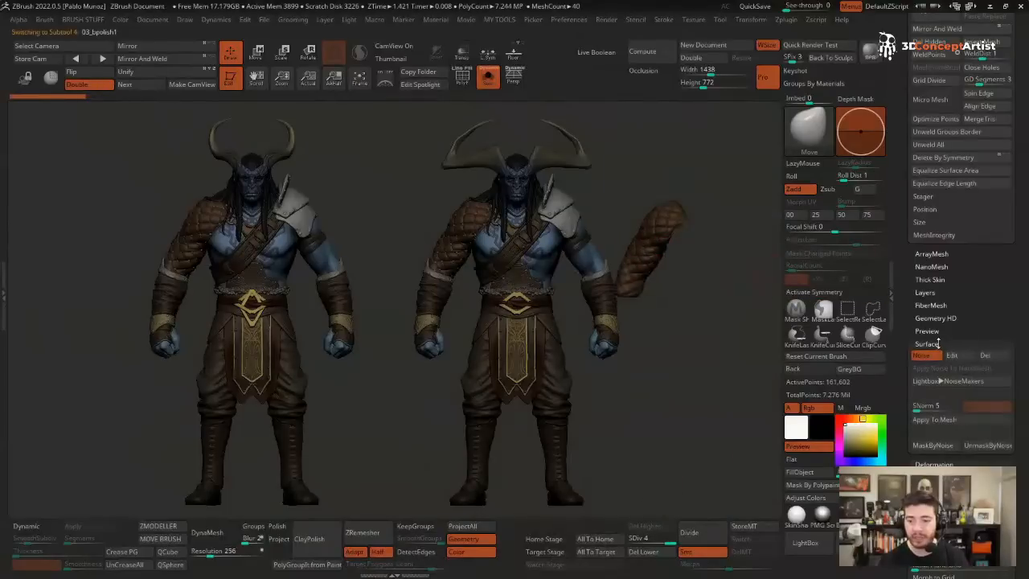
pyautogui.scroll(10, 937, 344)
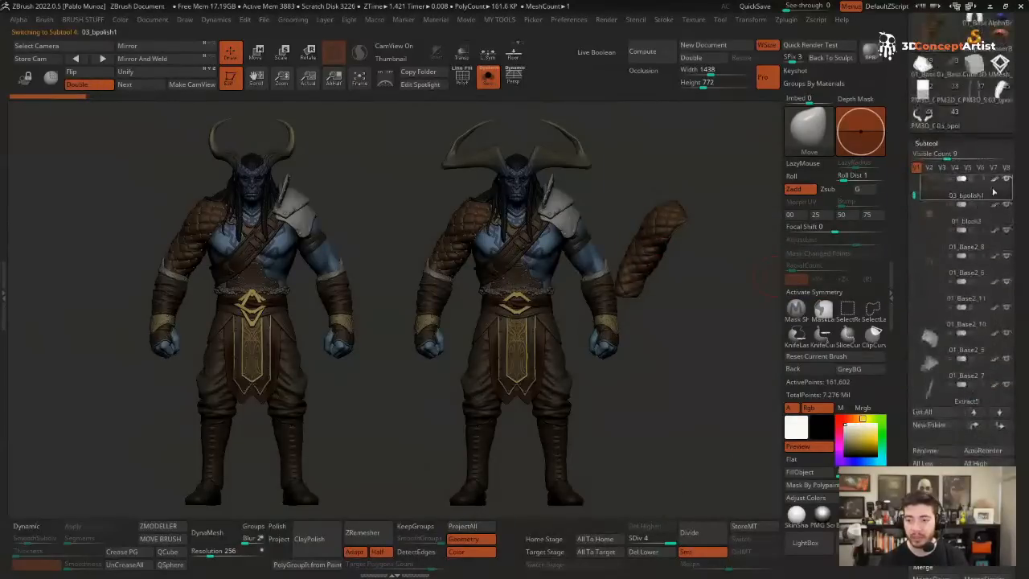
pyautogui.keyDown('ctrl'); pyautogui.keyDown('shift'); pyautogui.click(679, 312); pyautogui.keyUp('shift'); pyautogui.keyUp('ctrl')
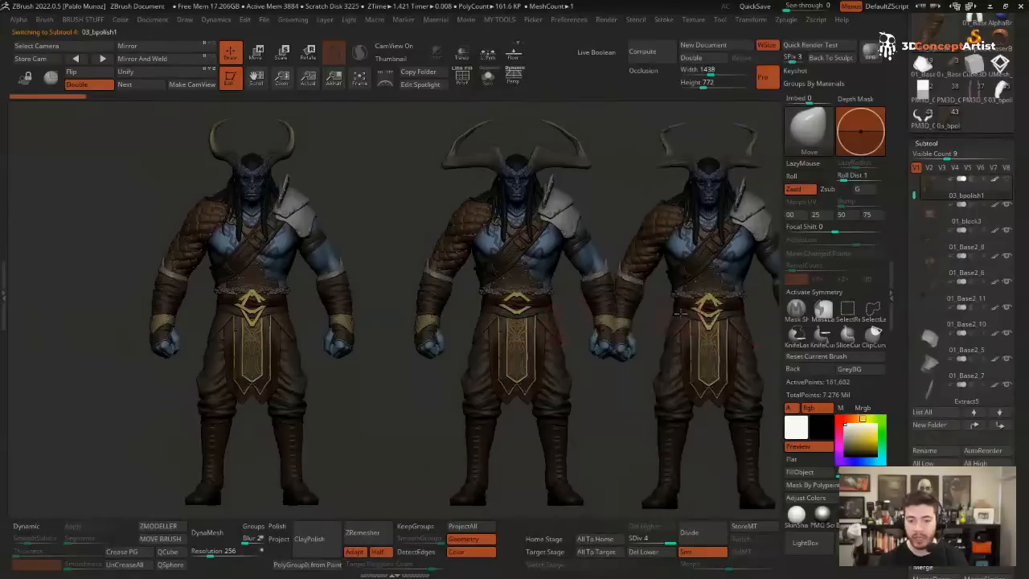
pyautogui.keyDown('alt'); pyautogui.click(680, 251); pyautogui.keyUp('alt')
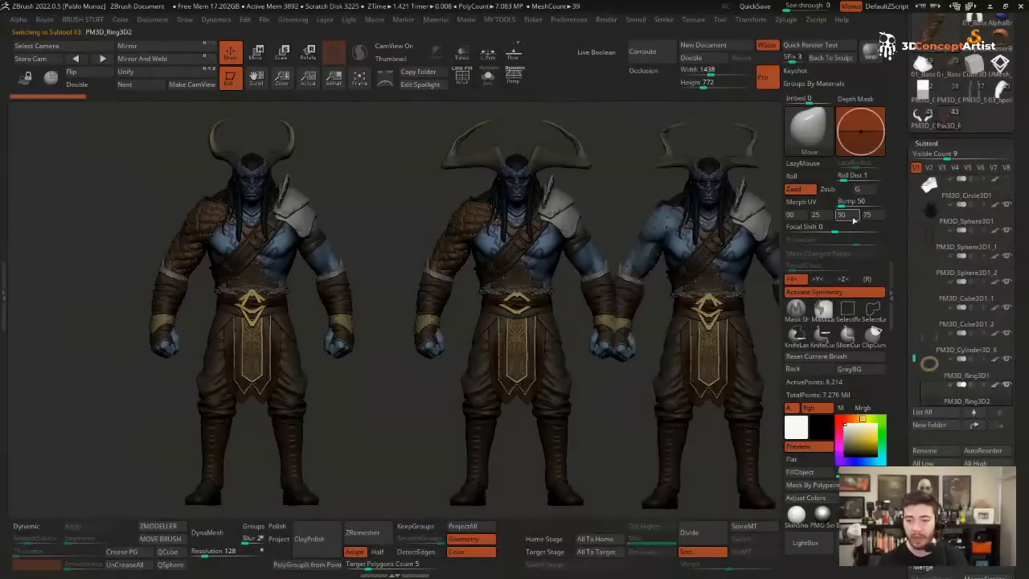
pyautogui.click(1004, 385)
pyautogui.hotkey('alt', 's')
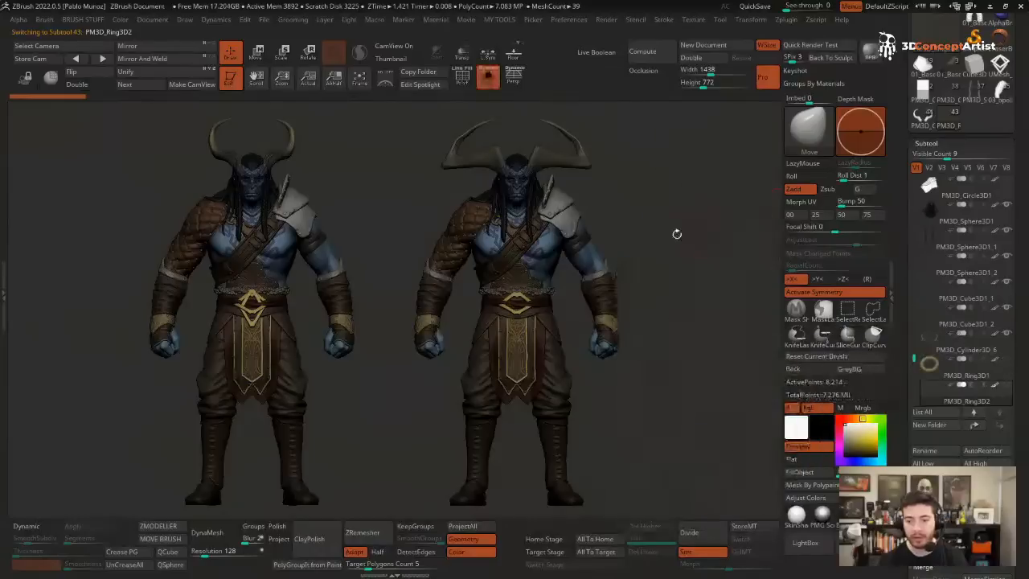
pyautogui.hotkey('alt', 's')
pyautogui.keyDown('alt'); pyautogui.click(698, 240); pyautogui.keyUp('alt')
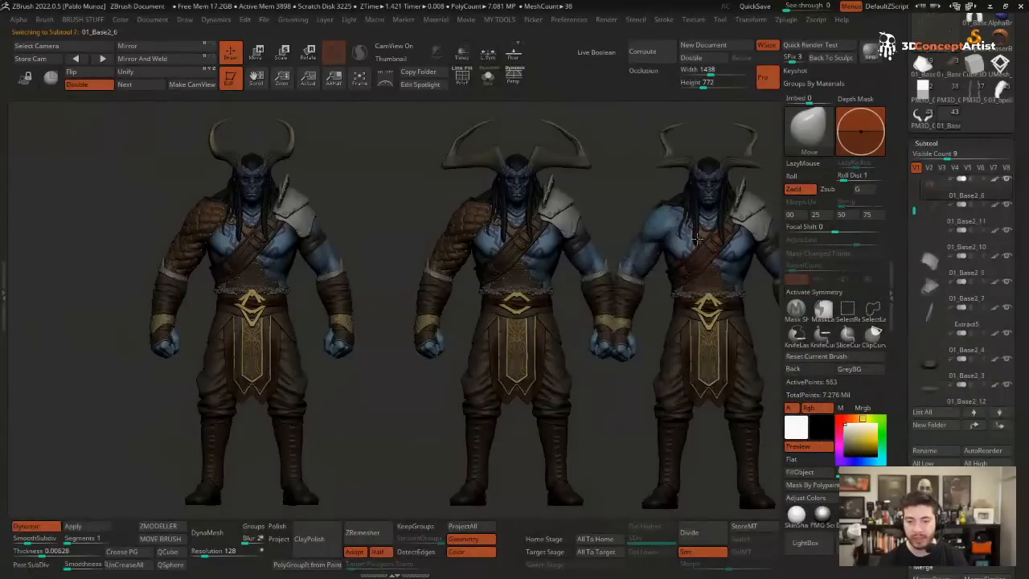
pyautogui.hotkey('alt', 's')
pyautogui.hotkey('alt', 's')
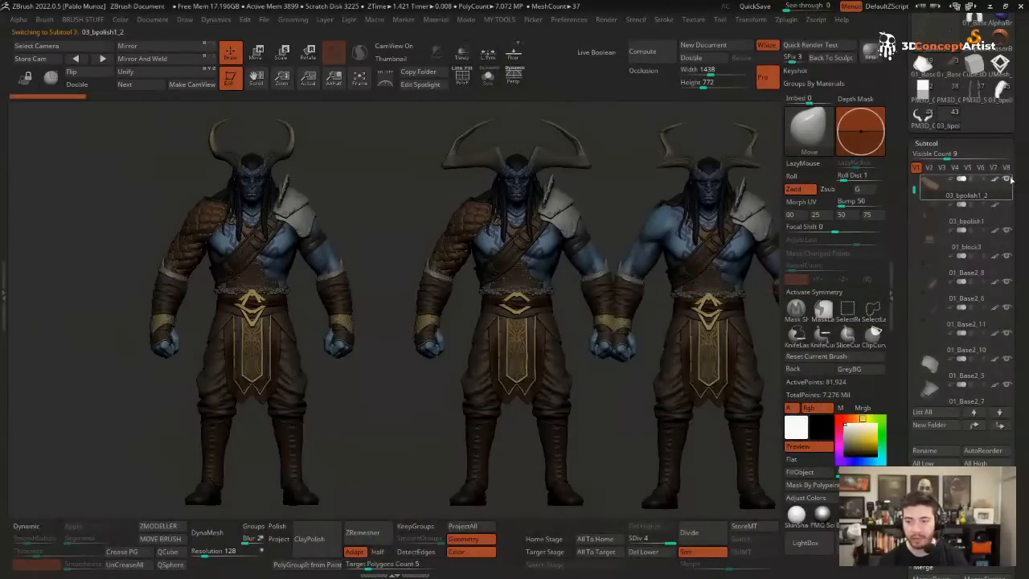
pyautogui.keyDown('alt'); pyautogui.click(748, 313); pyautogui.keyUp('alt')
pyautogui.hotkey('alt', 's')
pyautogui.hotkey('alt', 's')
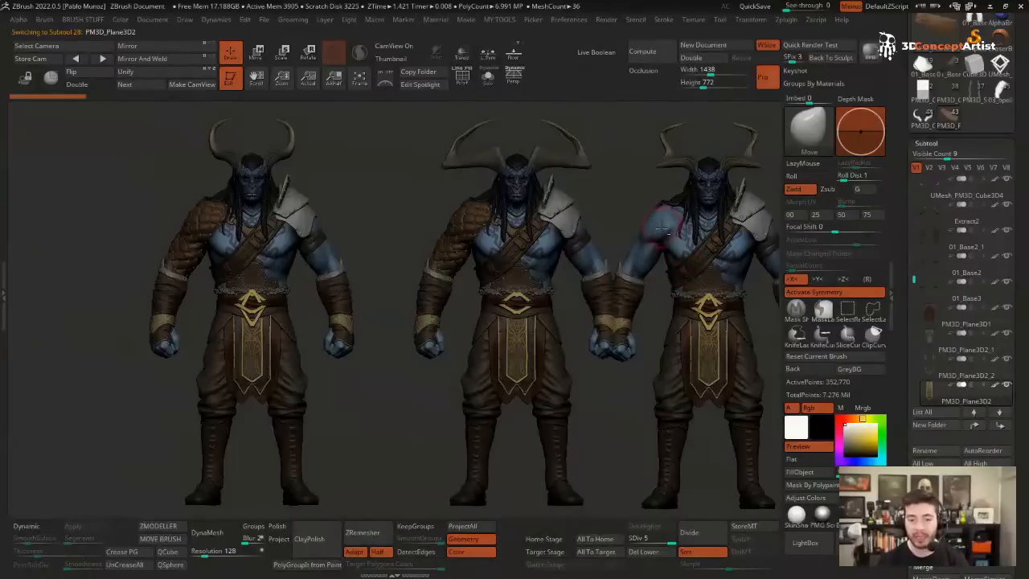
pyautogui.moveTo(665, 229); pyautogui.dragTo(115, 235)
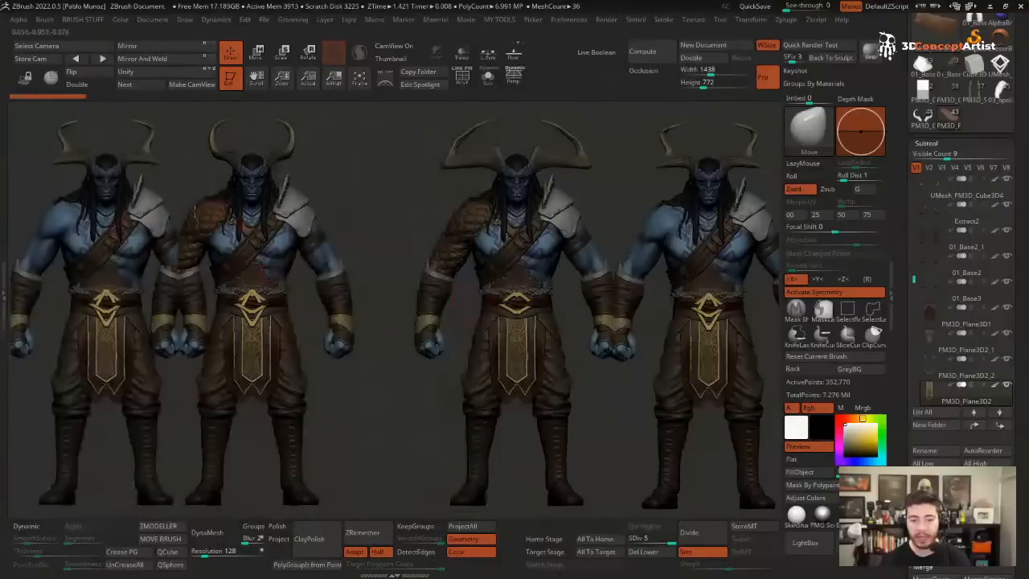
# - Recolour the warrior's blue body green with Adjust Colors, using hue -0.23964, saturation 0.07734 and intensity -0.01264
pyautogui.keyDown('alt'); pyautogui.click(64, 225); pyautogui.keyUp('alt')
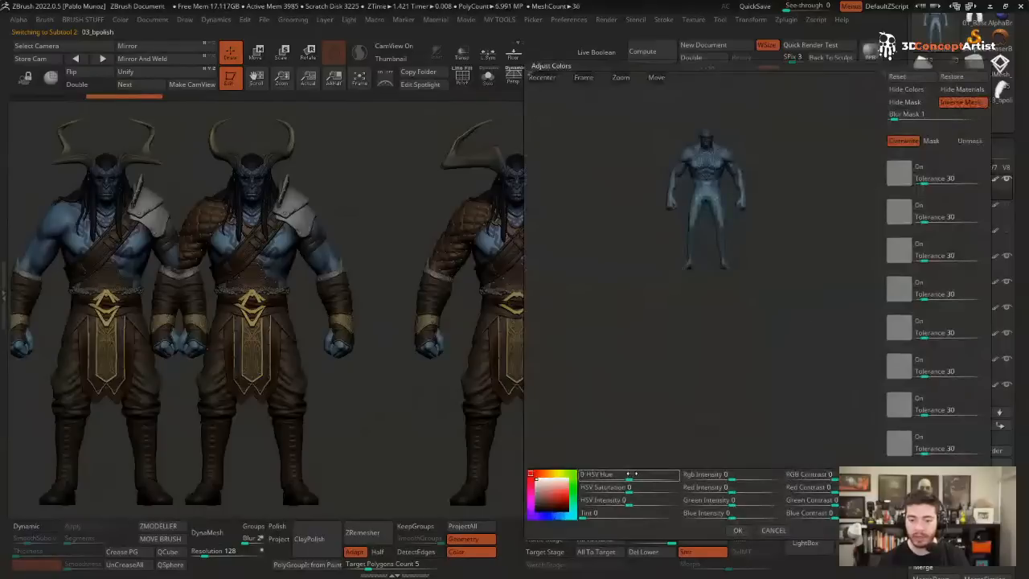
pyautogui.keyDown('alt'); pyautogui.moveTo(712, 236); pyautogui.dragTo(655, 346); pyautogui.keyUp('alt')
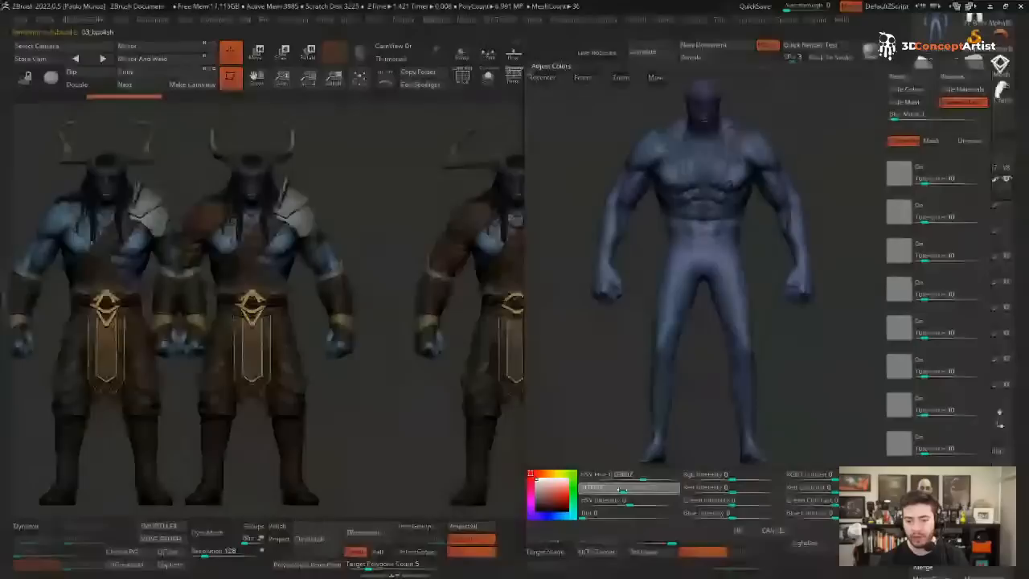
pyautogui.moveTo(625, 489); pyautogui.dragTo(595, 481)
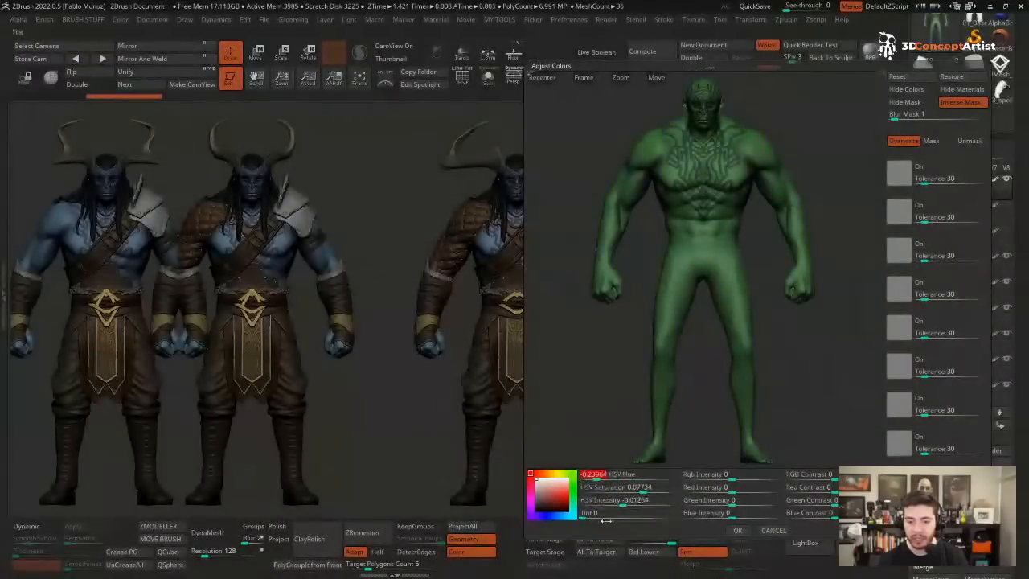
pyautogui.click(740, 531)
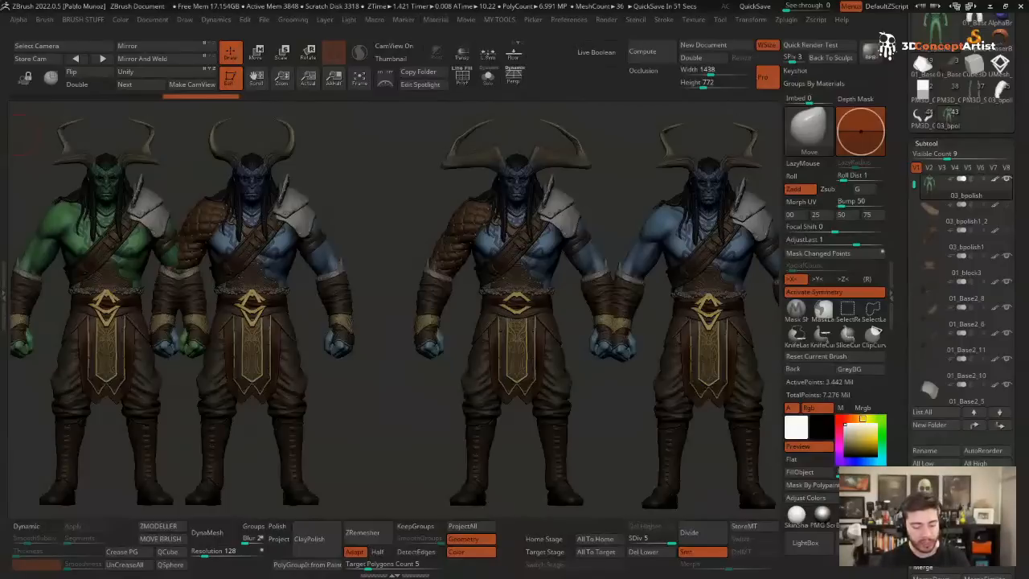
# - Switch to the image reference board in full view and review the character's stages from base body to clothed blockout
pyautogui.hotkey('alt', 'Tab')
pyautogui.hotkey('ctrl', 'f')
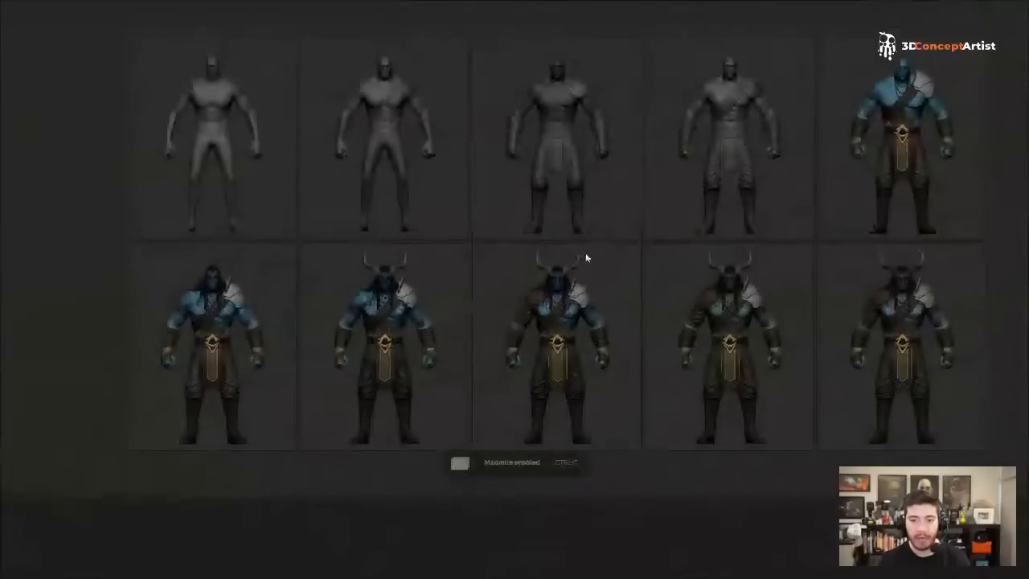
pyautogui.scroll(1, 1013, 282)
pyautogui.moveTo(806, 298); pyautogui.dragTo(865, 306, button='middle')
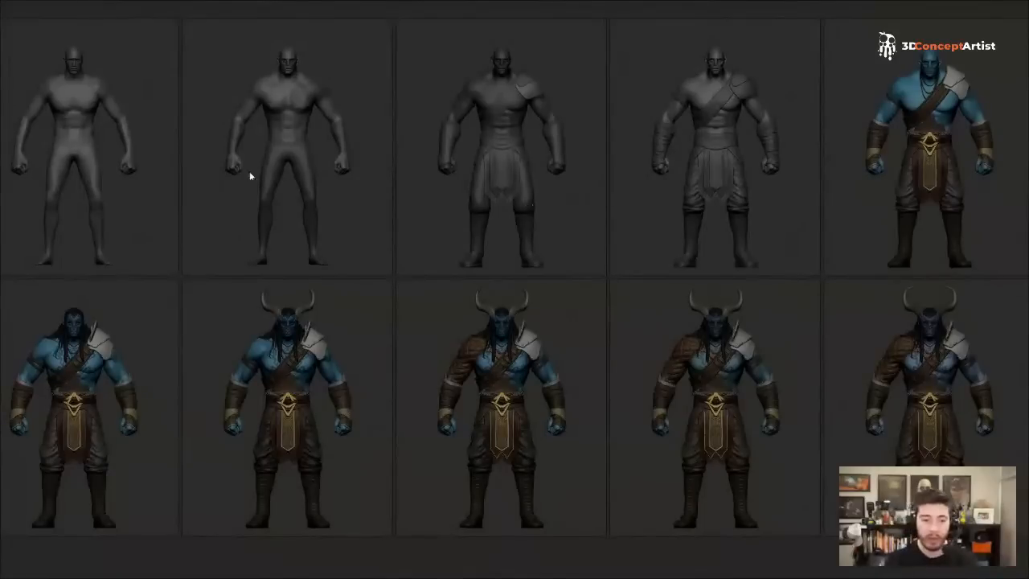
pyautogui.click(125, 107)
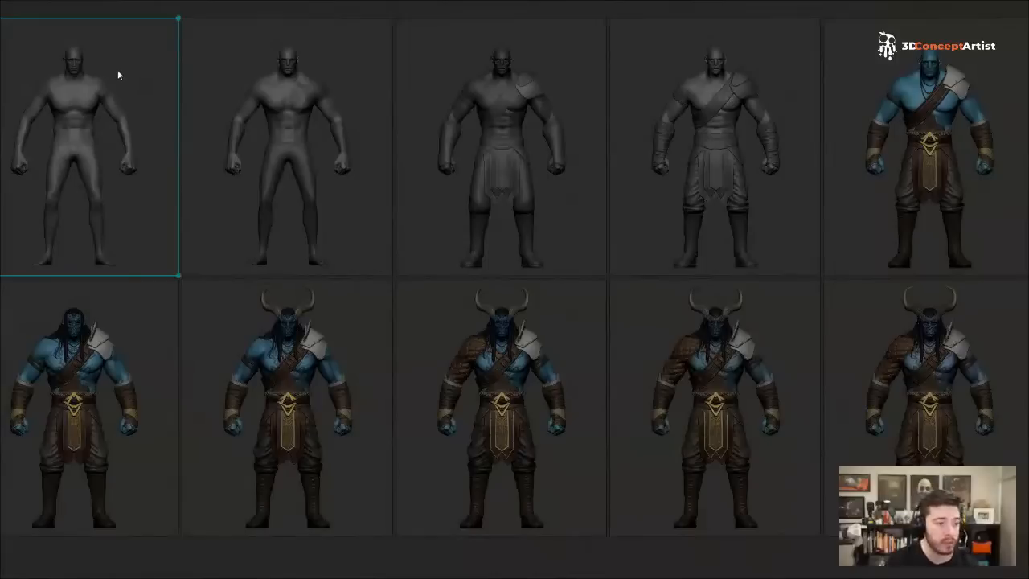
pyautogui.click(294, 121)
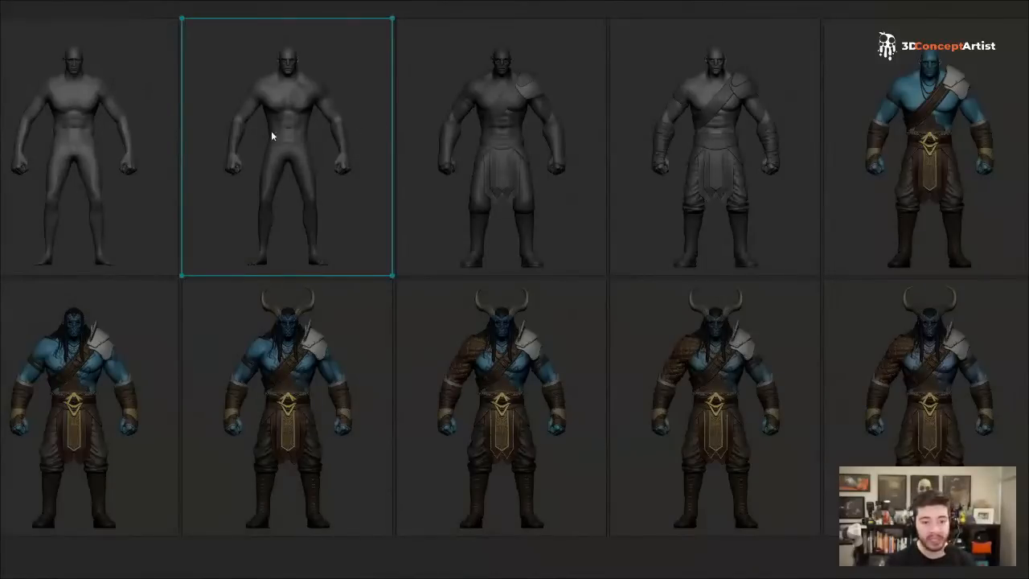
pyautogui.scroll(5, 267, 111)
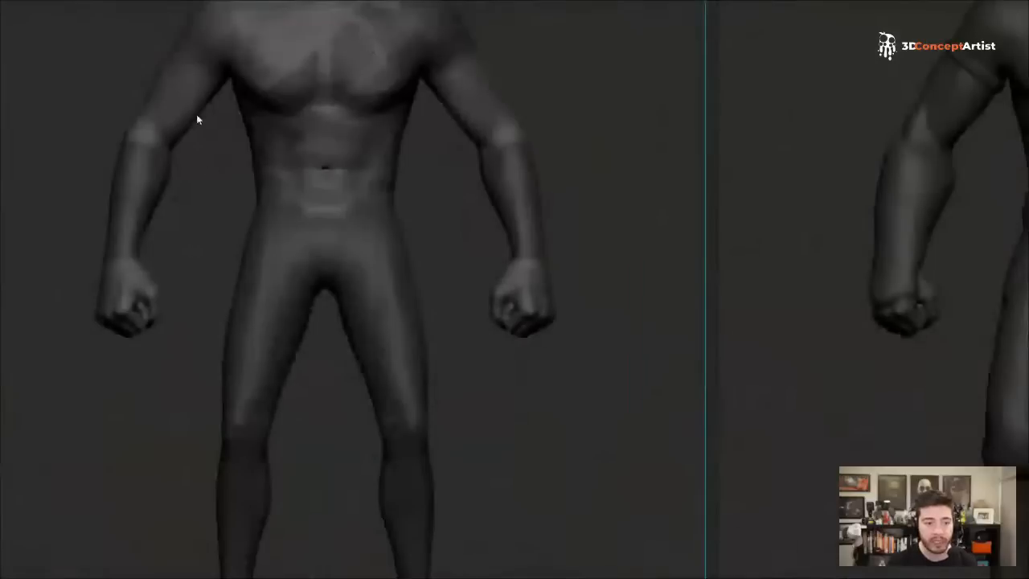
pyautogui.scroll(-5, 394, 363)
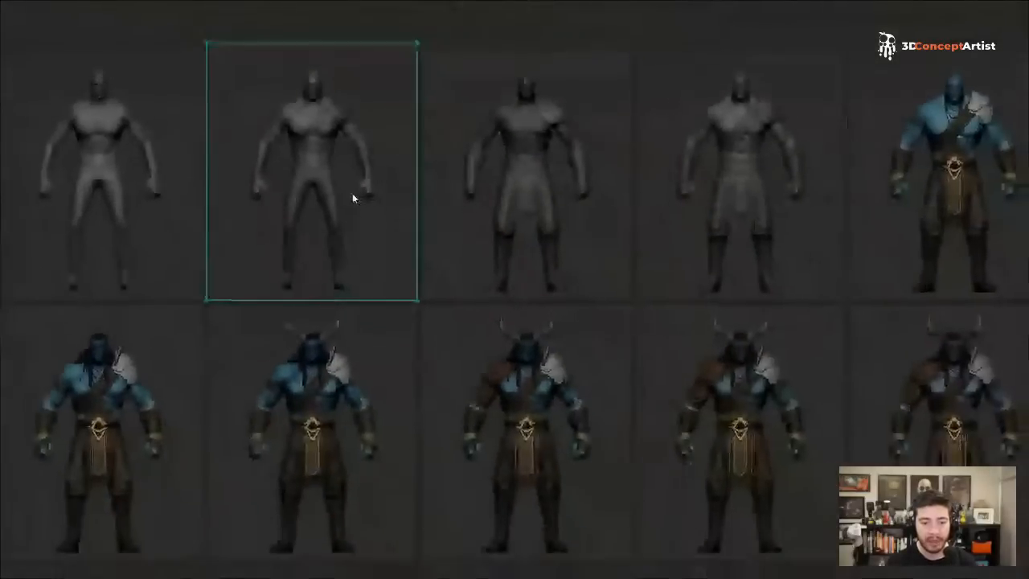
pyautogui.click(422, 178)
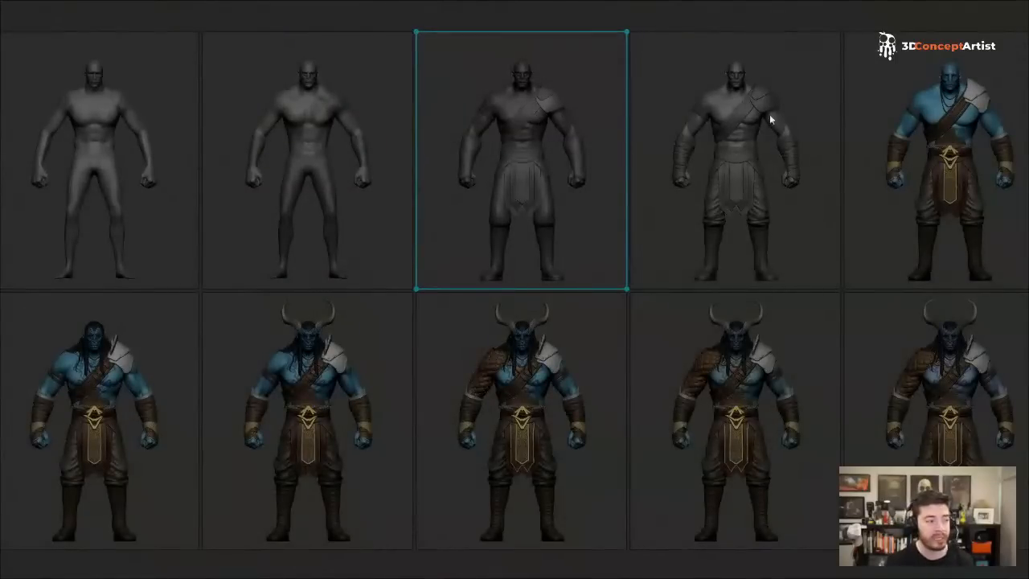
pyautogui.click(773, 147)
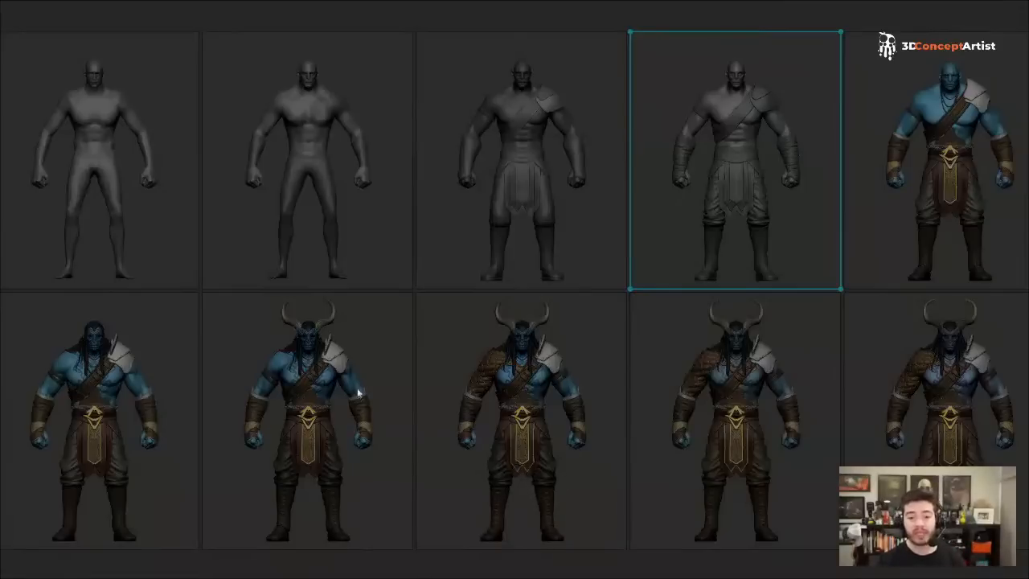
# - Review the painted stages on the reference board, from the added hair and horns to the finished warrior
pyautogui.click(142, 358)
pyautogui.click(368, 349)
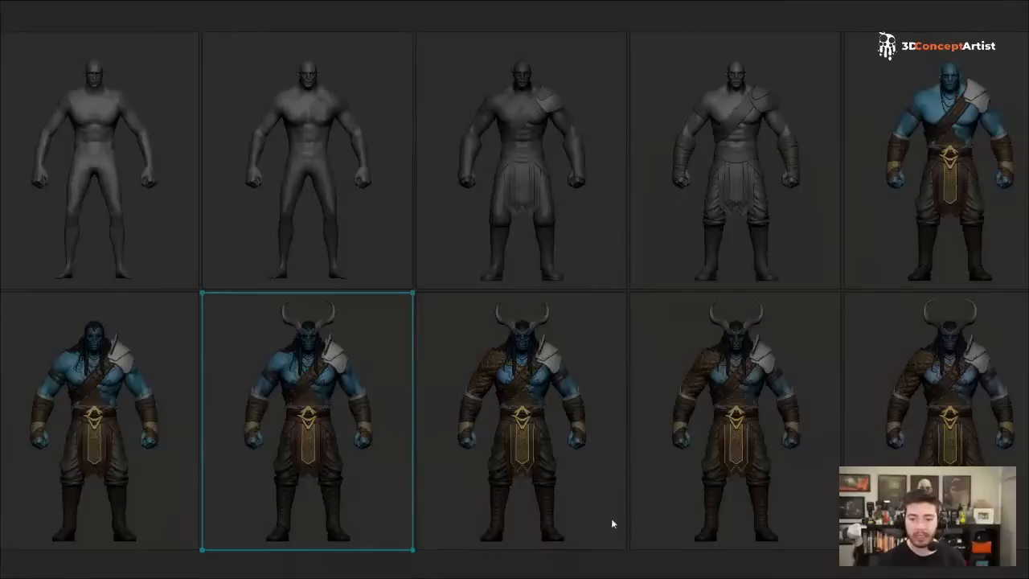
pyautogui.click(642, 557)
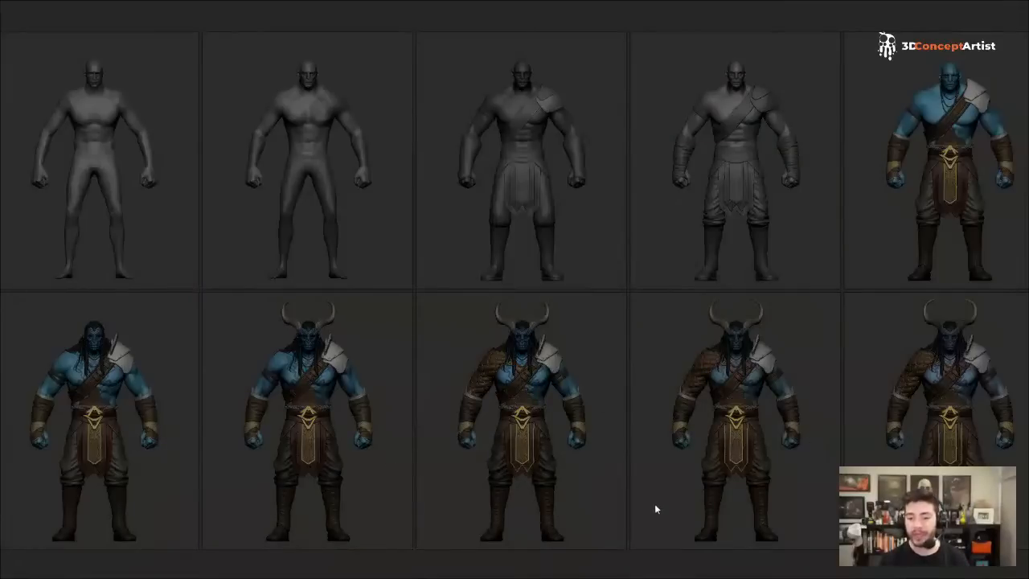
pyautogui.scroll(-3, 422, 109)
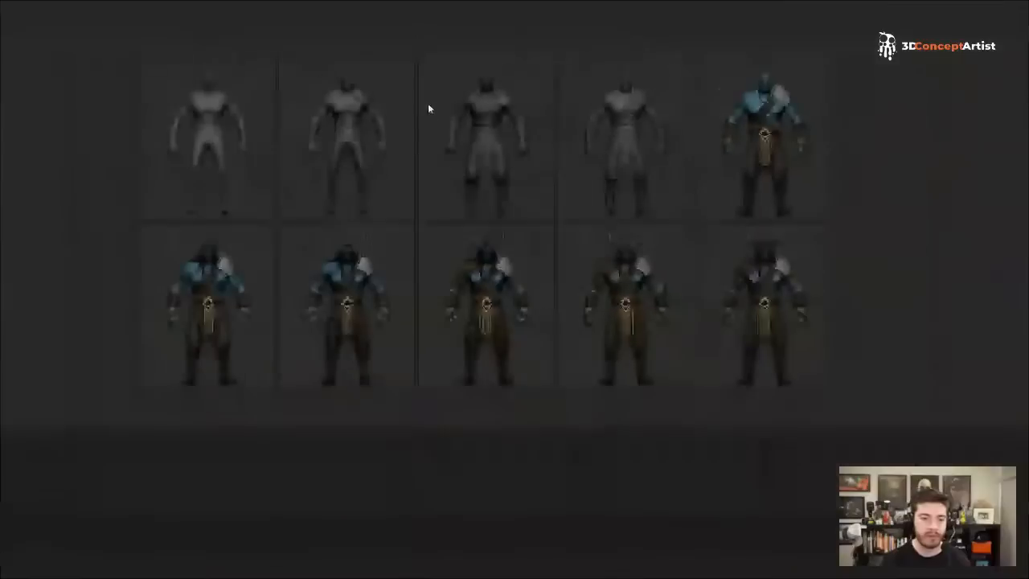
# - Examine the Viking reference sheet, covering its bearded heads, blue-skinned bodies and full-figure warriors
pyautogui.moveTo(431, 40); pyautogui.dragTo(475, 471, button='middle')
pyautogui.moveTo(522, 210); pyautogui.dragTo(548, 472, button='middle')
pyautogui.scroll(2, 536, 406)
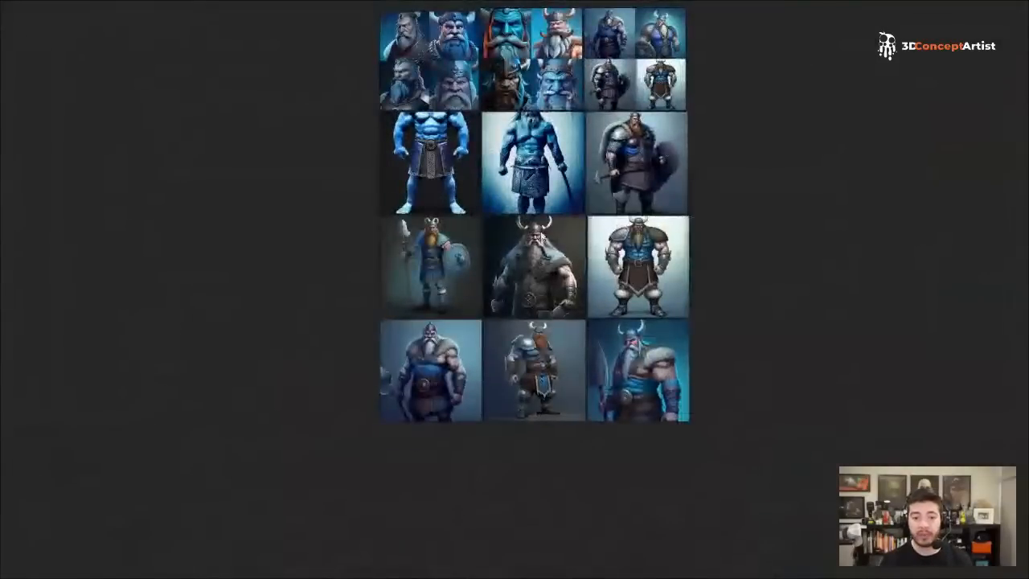
pyautogui.moveTo(555, 242); pyautogui.dragTo(565, 333, button='middle')
pyautogui.scroll(3, 565, 337)
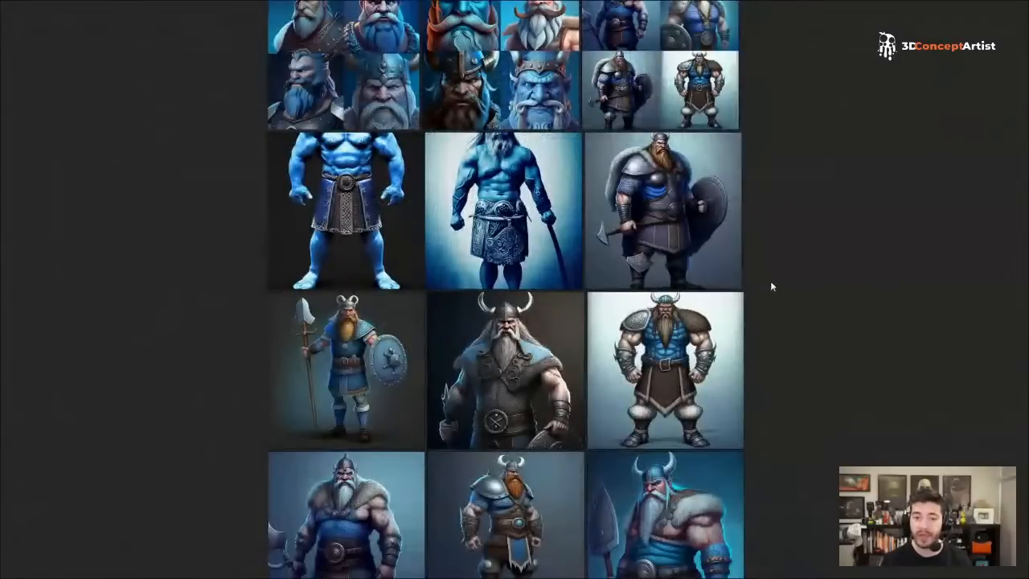
pyautogui.scroll(1, 746, 279)
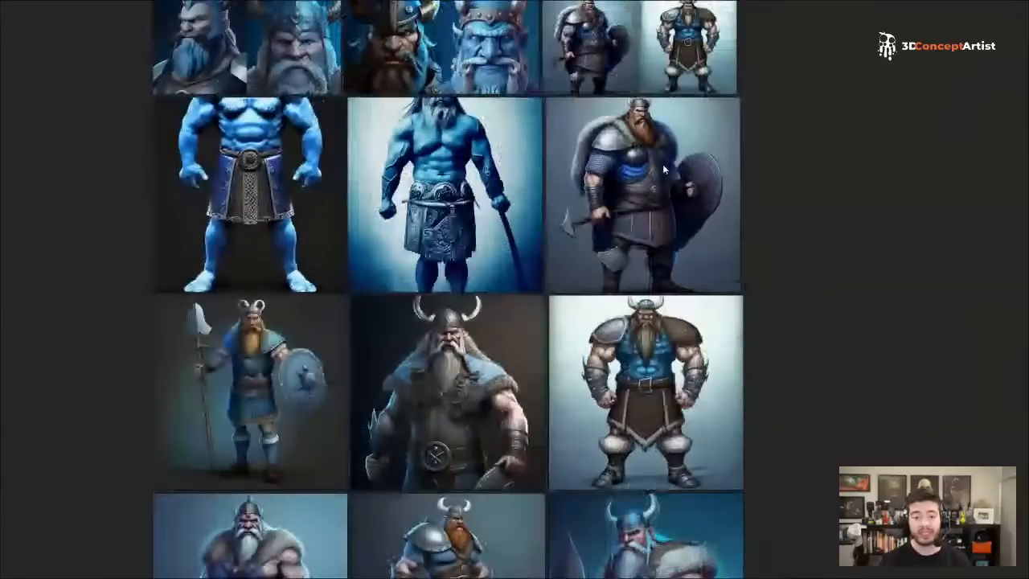
pyautogui.moveTo(662, 164); pyautogui.dragTo(721, 375, button='middle')
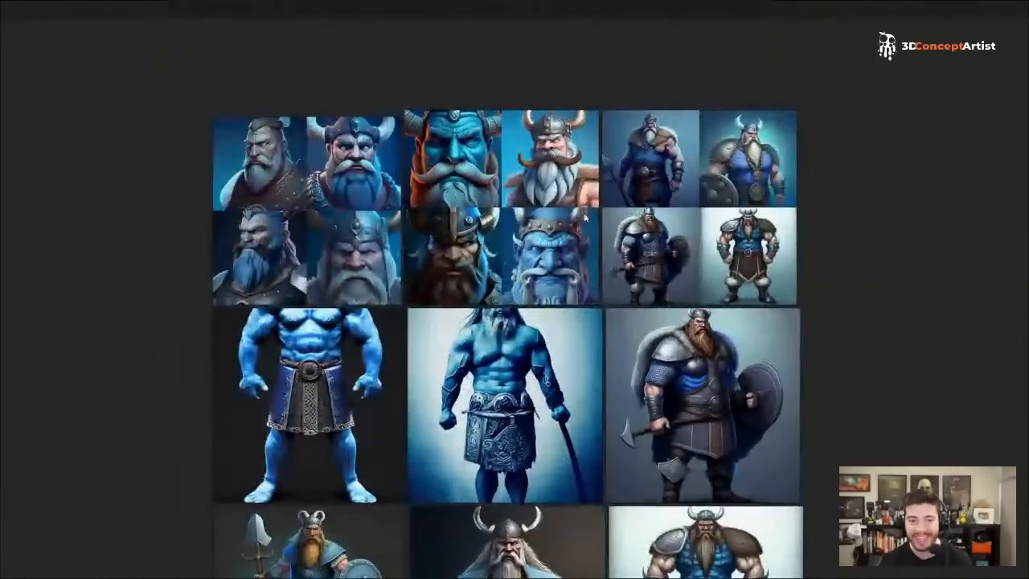
pyautogui.scroll(1, 581, 193)
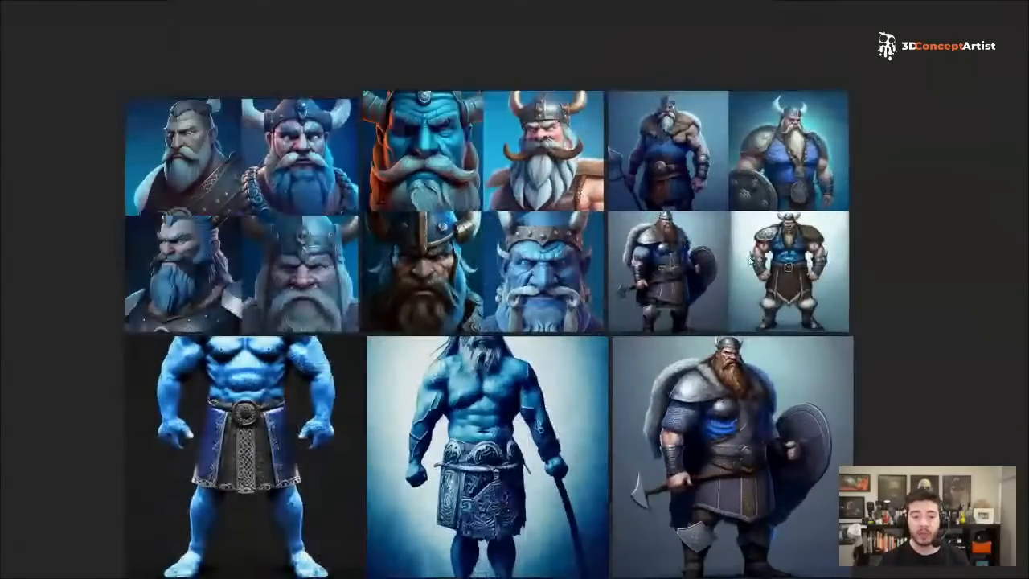
pyautogui.moveTo(759, 267); pyautogui.dragTo(853, 231, button='middle')
pyautogui.scroll(1, 758, 223)
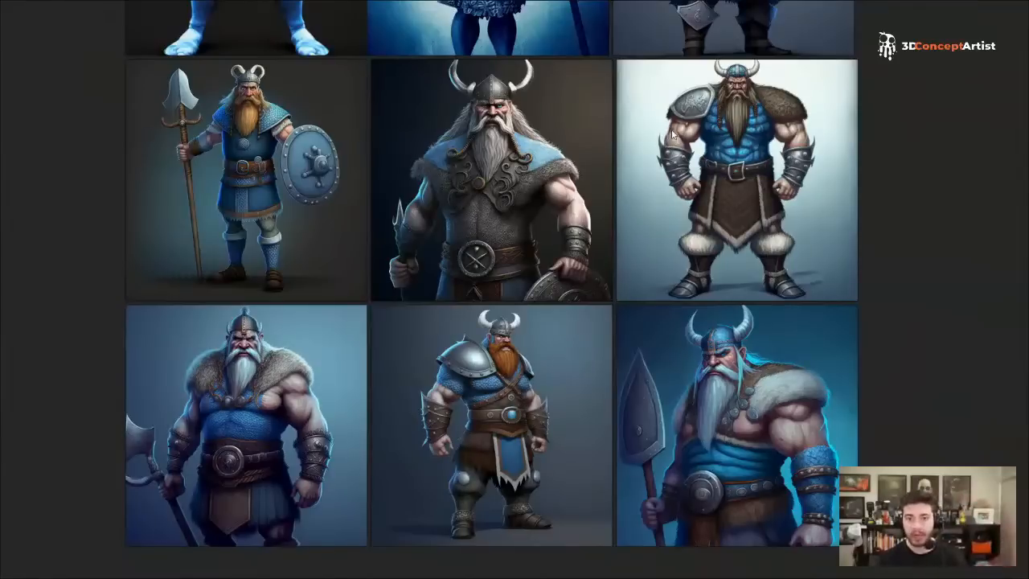
# - Examine the red-bearded Viking concept with the metal shoulder plate and blue loincloth up close
pyautogui.scroll(1, 617, 151)
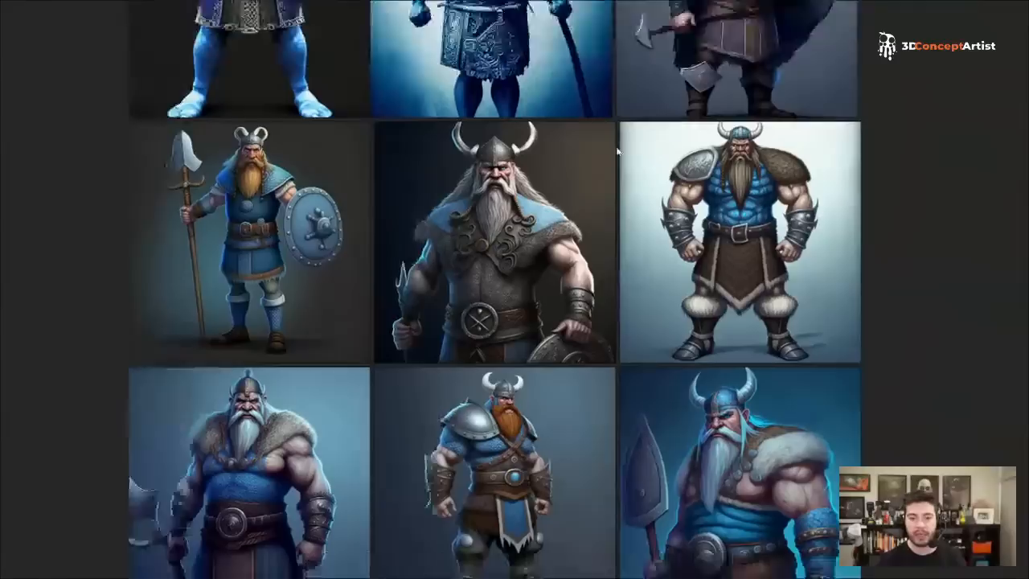
pyautogui.moveTo(593, 367); pyautogui.dragTo(578, 175, button='middle')
pyautogui.scroll(5, 471, 266)
pyautogui.scroll(-2, 516, 266)
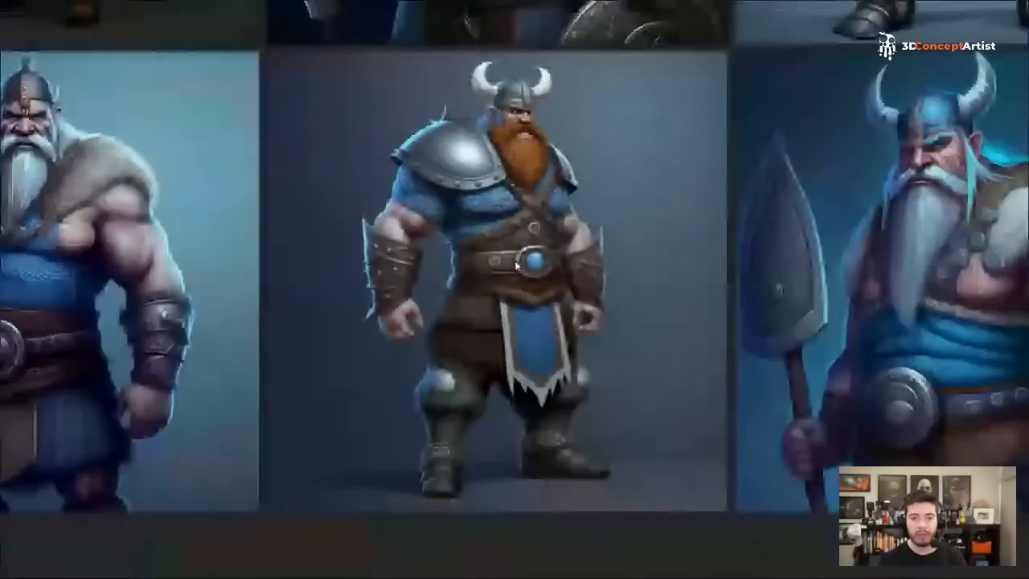
pyautogui.moveTo(531, 233); pyautogui.dragTo(528, 246, button='middle')
pyautogui.scroll(-2, 529, 250)
pyautogui.moveTo(541, 197); pyautogui.dragTo(540, 278, button='middle')
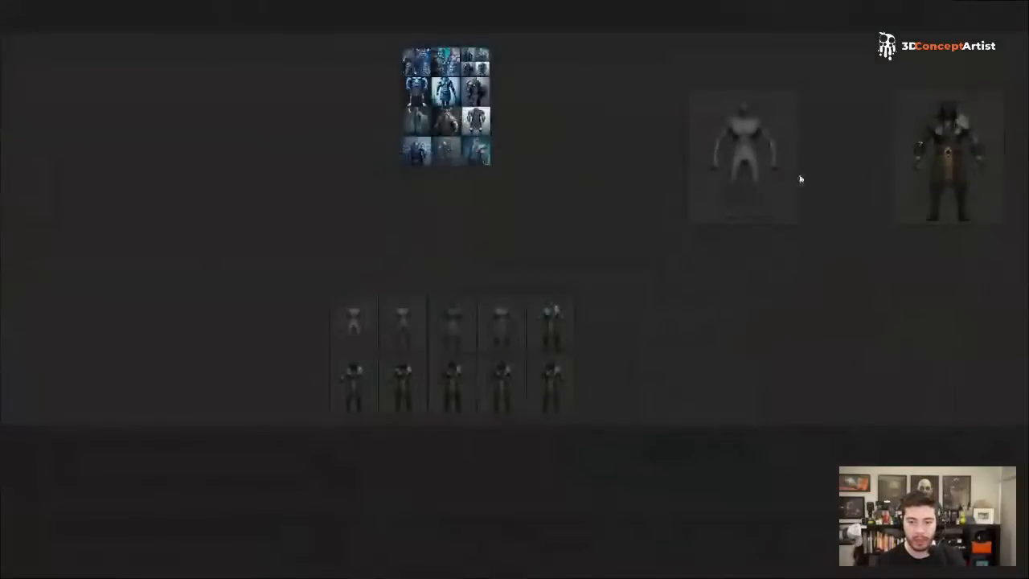
# - Compare the grey base body with the finished horned warrior elsewhere on the reference board
pyautogui.moveTo(799, 179); pyautogui.dragTo(628, 235, button='middle')
pyautogui.scroll(4, 786, 228)
pyautogui.moveTo(884, 209); pyautogui.dragTo(653, 250, button='middle')
pyautogui.scroll(3, 670, 211)
pyautogui.scroll(-1, 679, 234)
pyautogui.scroll(-6, 663, 254)
pyautogui.moveTo(582, 278); pyautogui.dragTo(604, 276, button='middle')
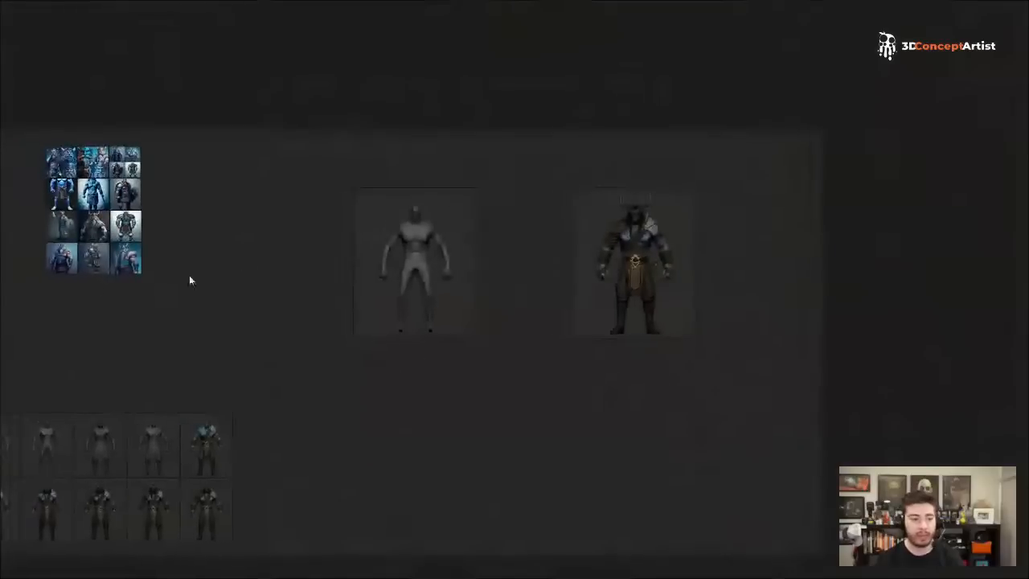
# - Place the red-bearded Viking concept, enlarged, between the base body and the finished warrior, moving the warrior aside to make room
pyautogui.moveTo(93, 257); pyautogui.dragTo(574, 291)
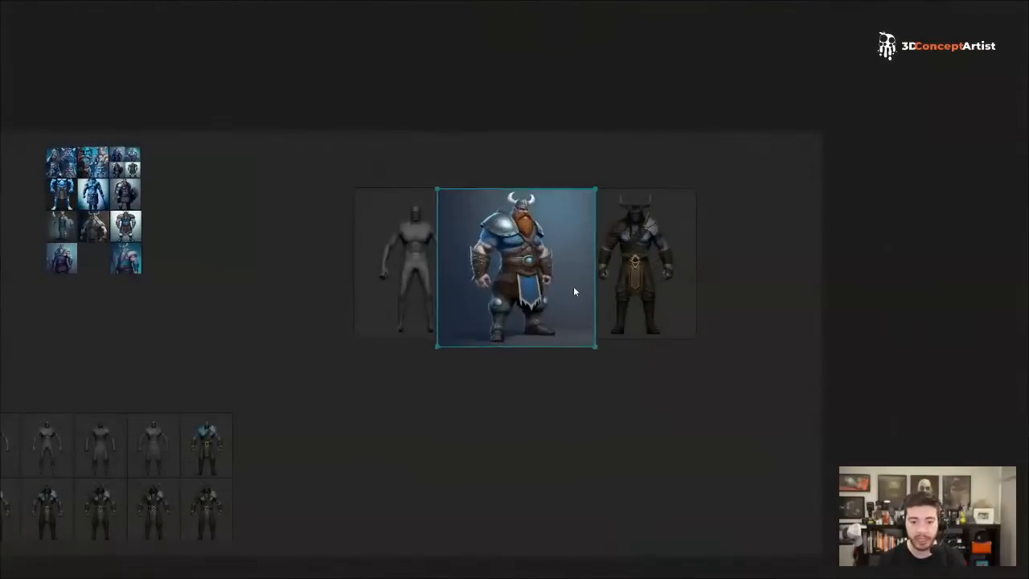
pyautogui.moveTo(622, 261); pyautogui.dragTo(722, 255)
pyautogui.moveTo(558, 253); pyautogui.dragTo(647, 235)
pyautogui.click(716, 234)
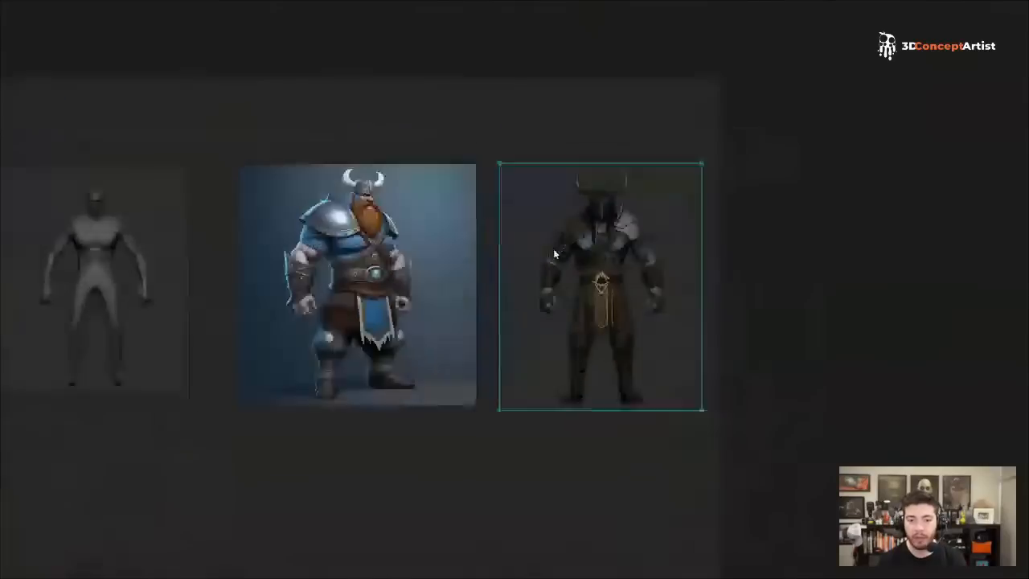
pyautogui.scroll(2, 527, 268)
pyautogui.moveTo(489, 302); pyautogui.dragTo(544, 314, button='middle')
pyautogui.scroll(1, 525, 284)
# - Compare the red-bearded Viking concept with the finished horned warrior side by side
pyautogui.click(399, 231)
pyautogui.moveTo(355, 201); pyautogui.dragTo(364, 208)
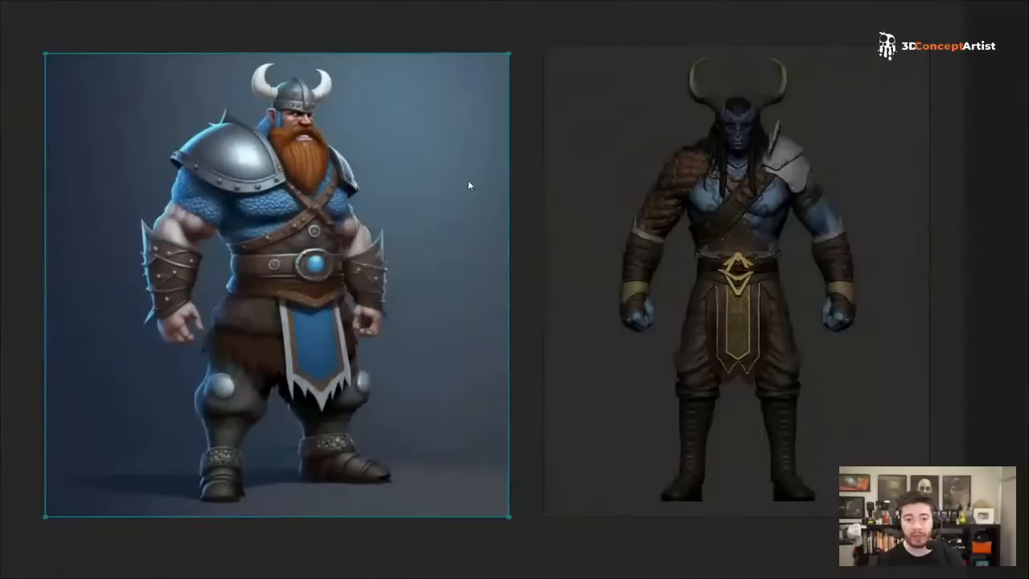
pyautogui.click(544, 153)
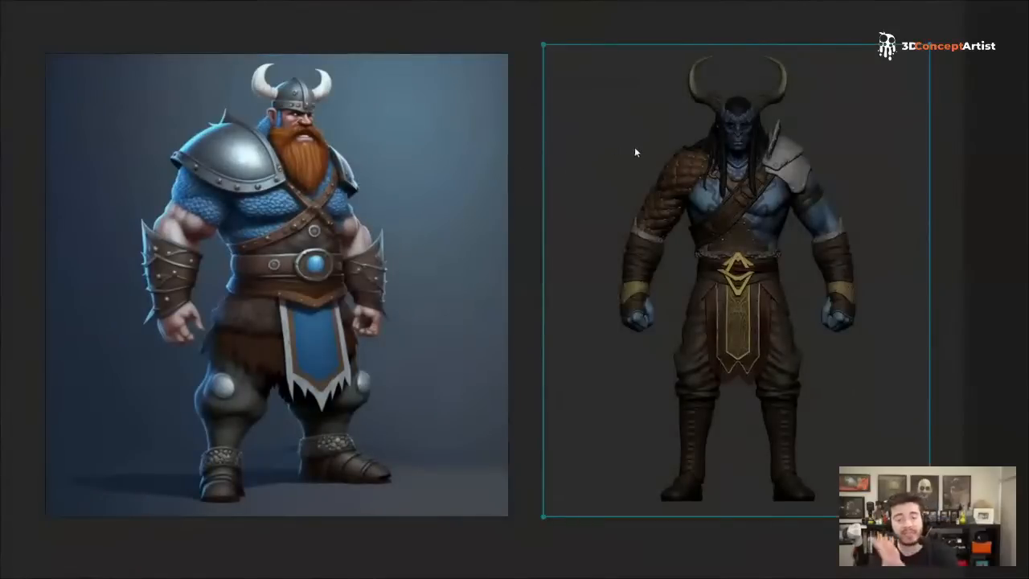
pyautogui.moveTo(660, 177)
pyautogui.mouseDown(button='middle')
pyautogui.moveTo(631, 176)
pyautogui.moveTo(654, 177)
pyautogui.mouseUp(button='middle')
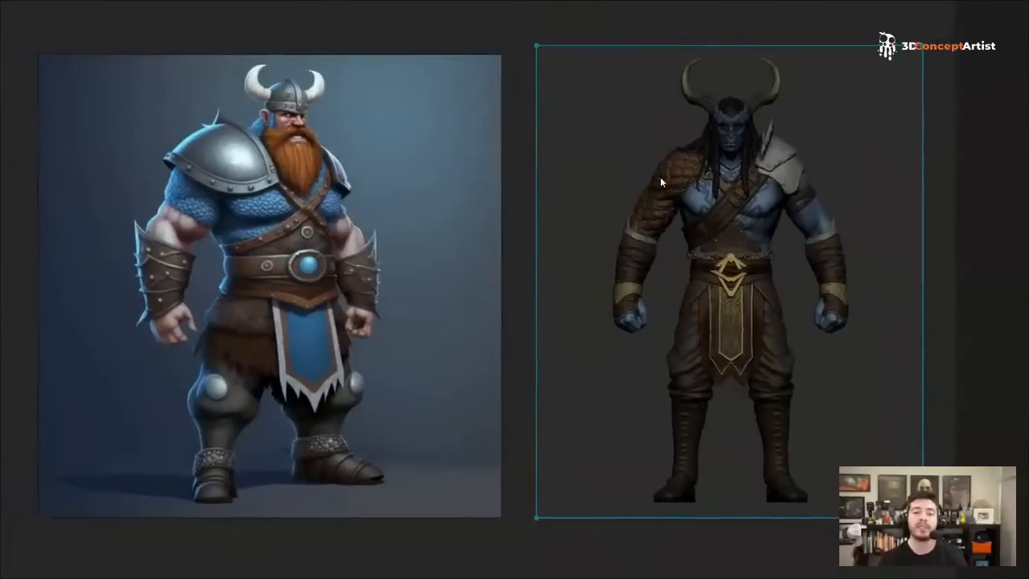
pyautogui.click(519, 156)
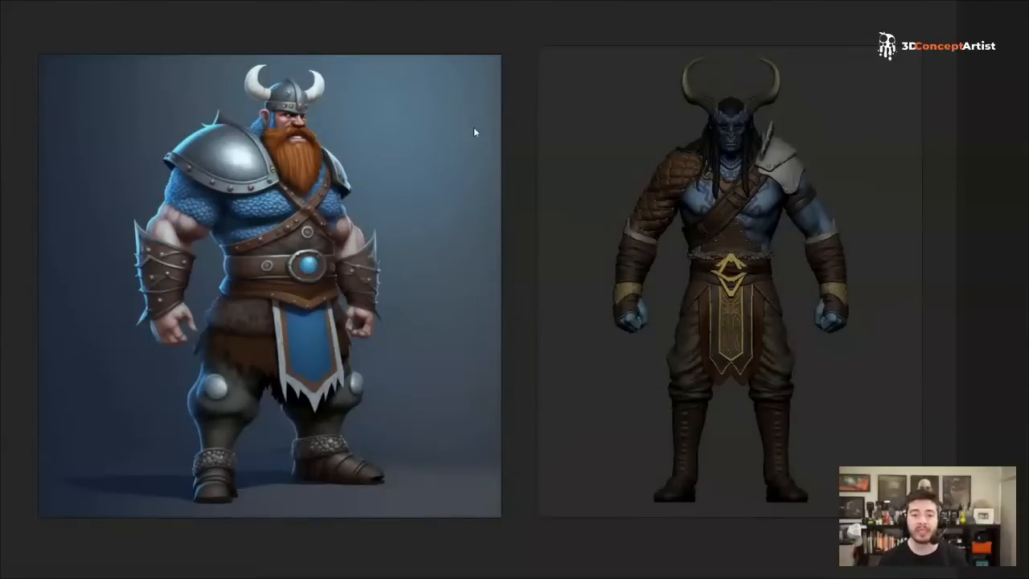
pyautogui.moveTo(732, 127)
pyautogui.mouseDown()
pyautogui.moveTo(703, 183)
pyautogui.moveTo(726, 128)
pyautogui.mouseUp()
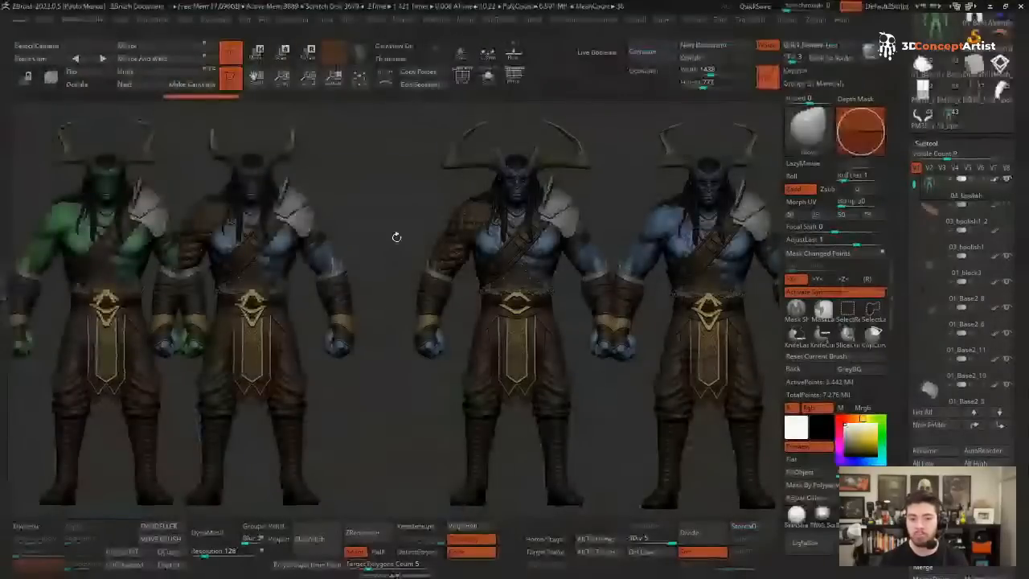
# - Switch to ZBrush, clear the variant snapshots from the canvas and frame the blue warrior in a three-quarter perspective view
pyautogui.hotkey('ctrl', 'n')
pyautogui.moveTo(294, 220)
pyautogui.keyDown('alt'); pyautogui.mouseDown()
pyautogui.moveTo(572, 228)
pyautogui.moveTo(590, 205)
pyautogui.moveTo(579, 191)
pyautogui.mouseUp(); pyautogui.keyUp('alt')
pyautogui.press('ctrl')
pyautogui.moveTo(552, 233)
pyautogui.mouseDown()
pyautogui.moveTo(576, 190)
pyautogui.moveTo(551, 154)
pyautogui.moveTo(550, 221)
pyautogui.mouseUp()
pyautogui.click(513, 83)
pyautogui.moveTo(552, 154); pyautogui.dragTo(584, 180)
pyautogui.press('space')
pyautogui.click(563, 193)
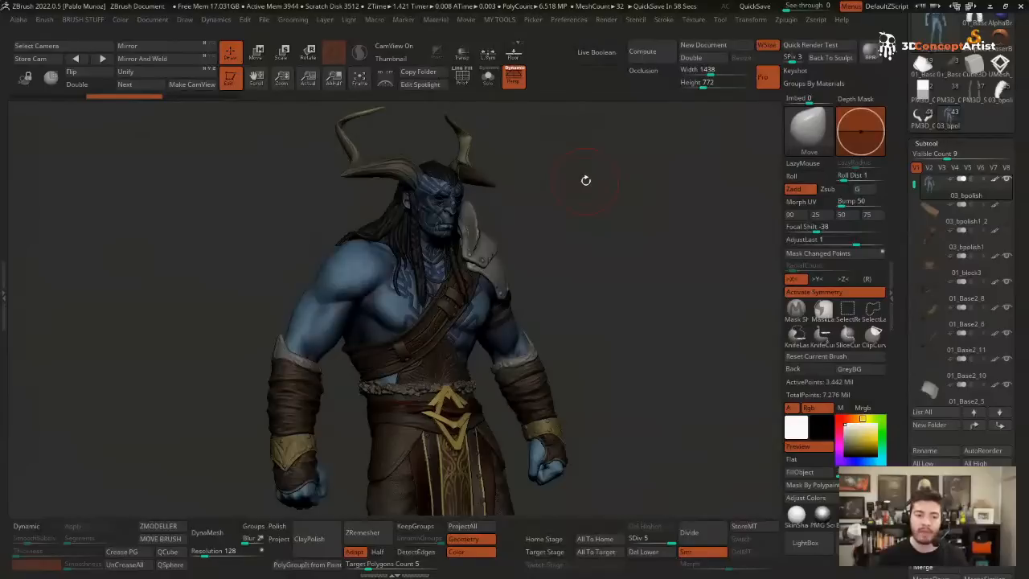
# - Add a capture of the angled warrior to the reference board beside the finished front view, cropped to the figure
pyautogui.moveTo(582, 187); pyautogui.dragTo(590, 199)
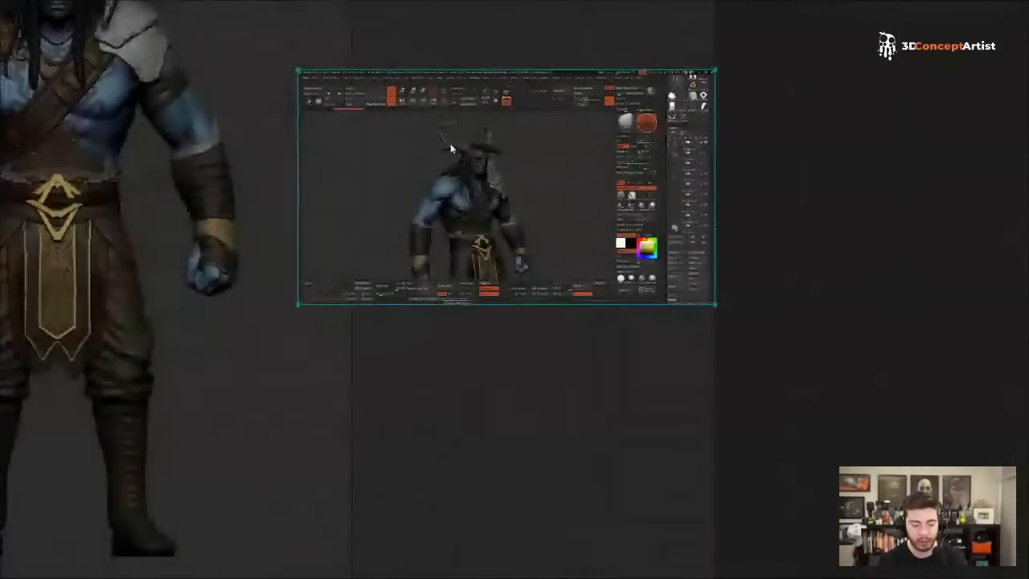
pyautogui.moveTo(391, 112); pyautogui.dragTo(544, 278)
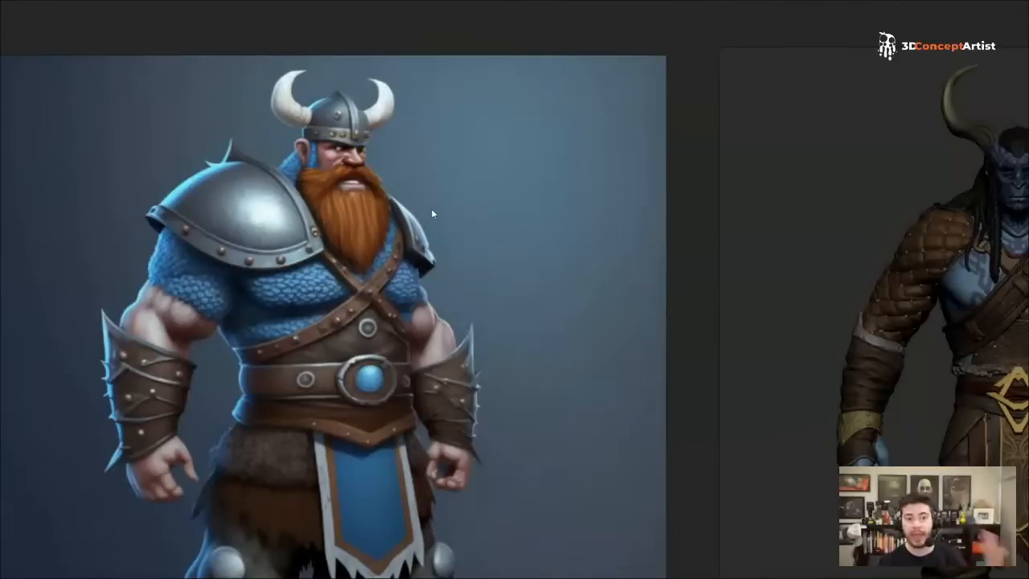
# - Compare the Viking concept, the finished front view and the three-quarter capture of the warrior on the reference board
pyautogui.scroll(-2, 428, 218)
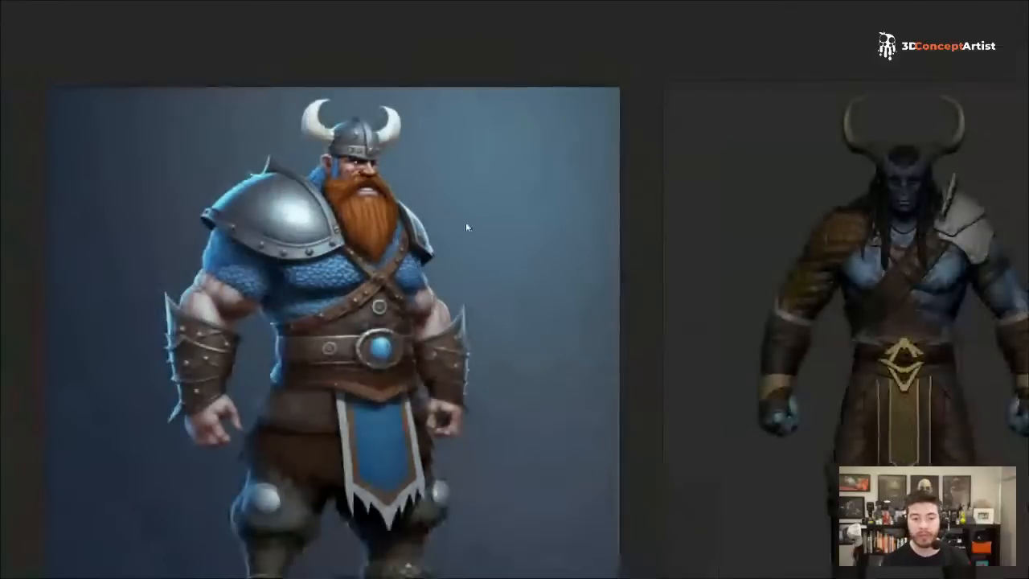
pyautogui.moveTo(466, 222); pyautogui.dragTo(313, 208, button='middle')
pyautogui.scroll(-1, 321, 213)
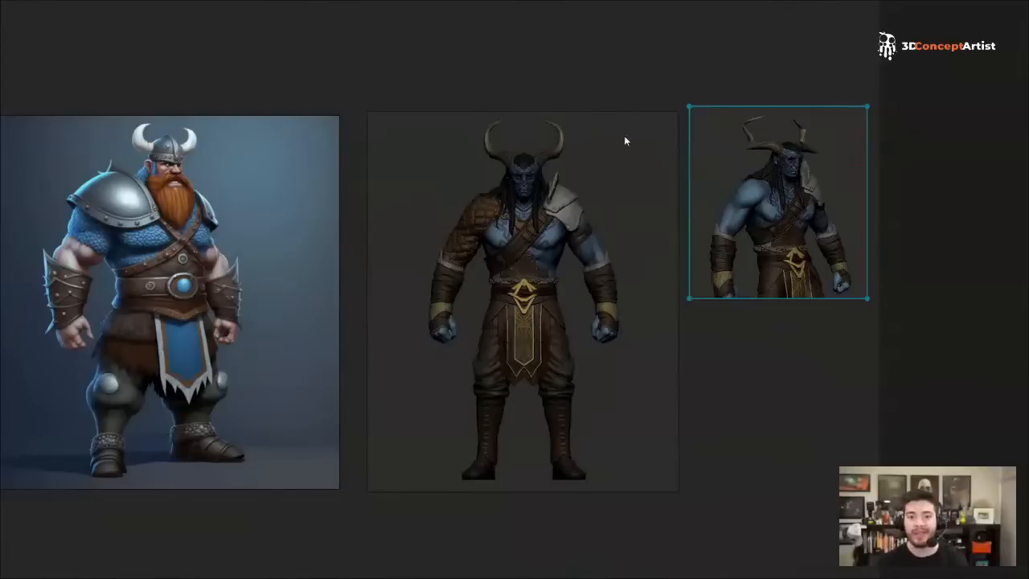
pyautogui.moveTo(687, 191); pyautogui.dragTo(664, 180, button='middle')
pyautogui.moveTo(700, 157); pyautogui.dragTo(696, 161)
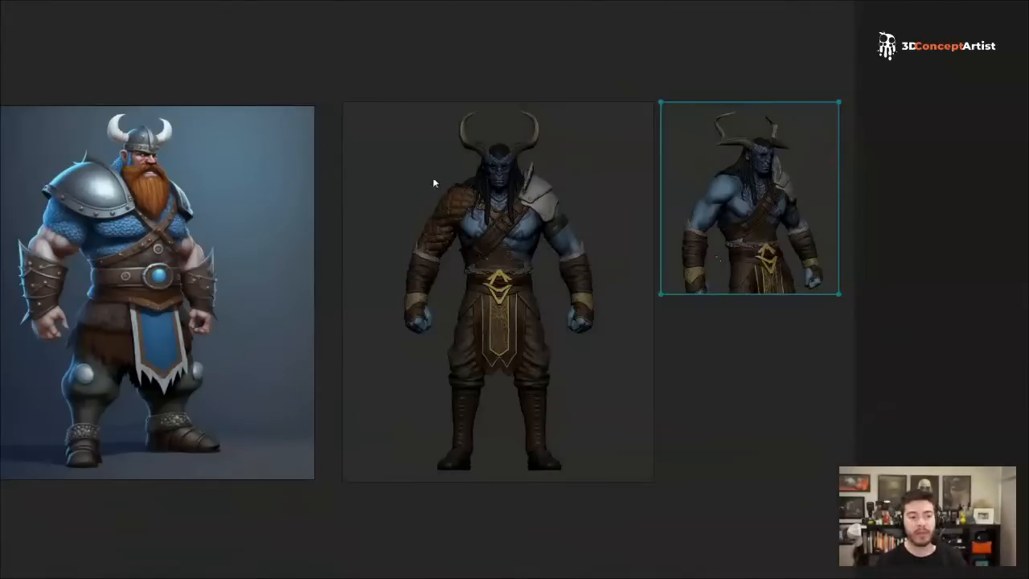
pyautogui.scroll(2, 446, 193)
pyautogui.moveTo(414, 231); pyautogui.dragTo(710, 167, button='middle')
pyautogui.moveTo(460, 198)
pyautogui.mouseDown()
pyautogui.moveTo(474, 228)
pyautogui.moveTo(449, 204)
pyautogui.mouseUp()
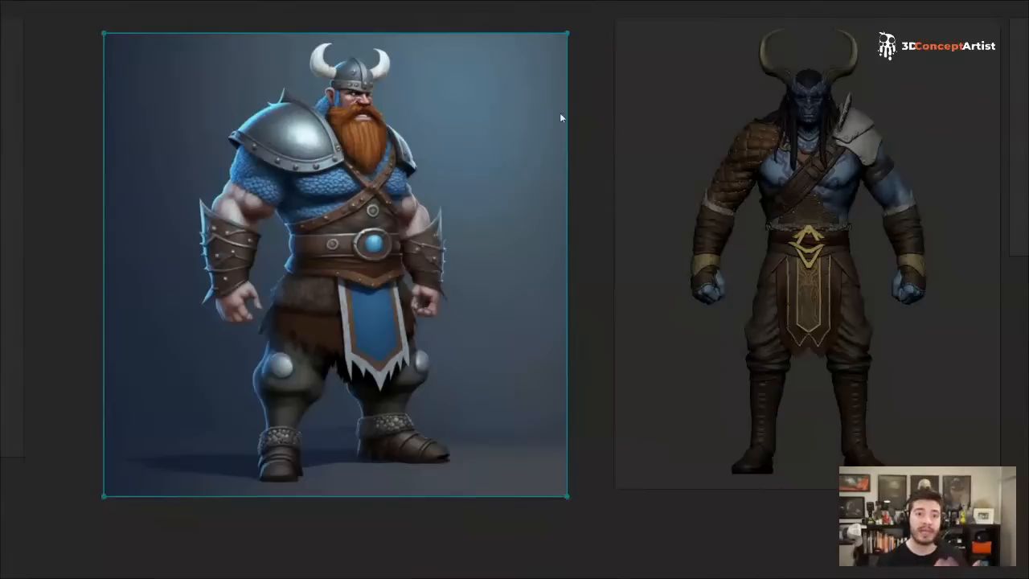
pyautogui.moveTo(679, 180); pyautogui.dragTo(404, 194, button='middle')
pyautogui.click(463, 191)
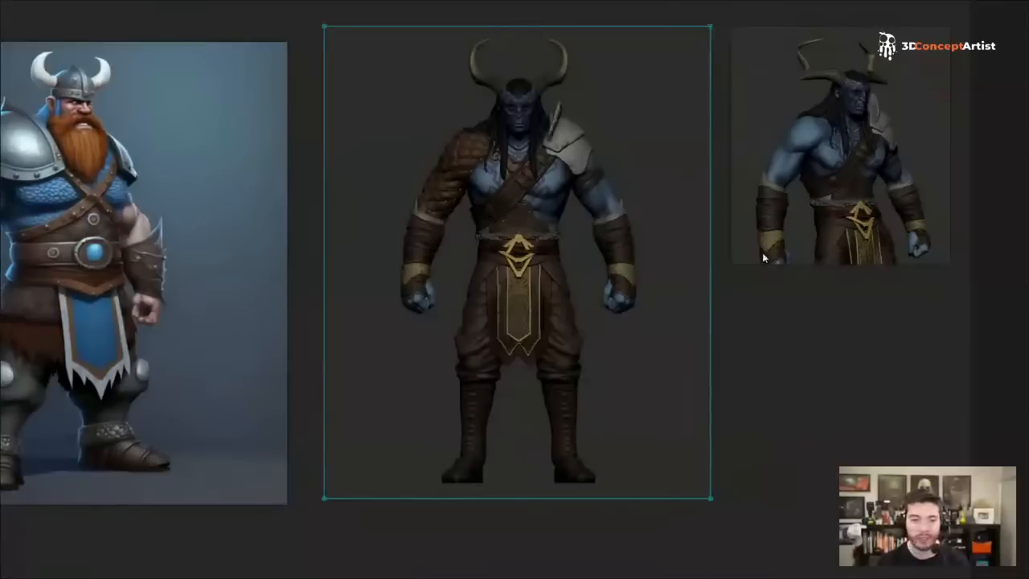
# - Switch back to ZBrush and turn the warrior to face the front
pyautogui.click(786, 376)
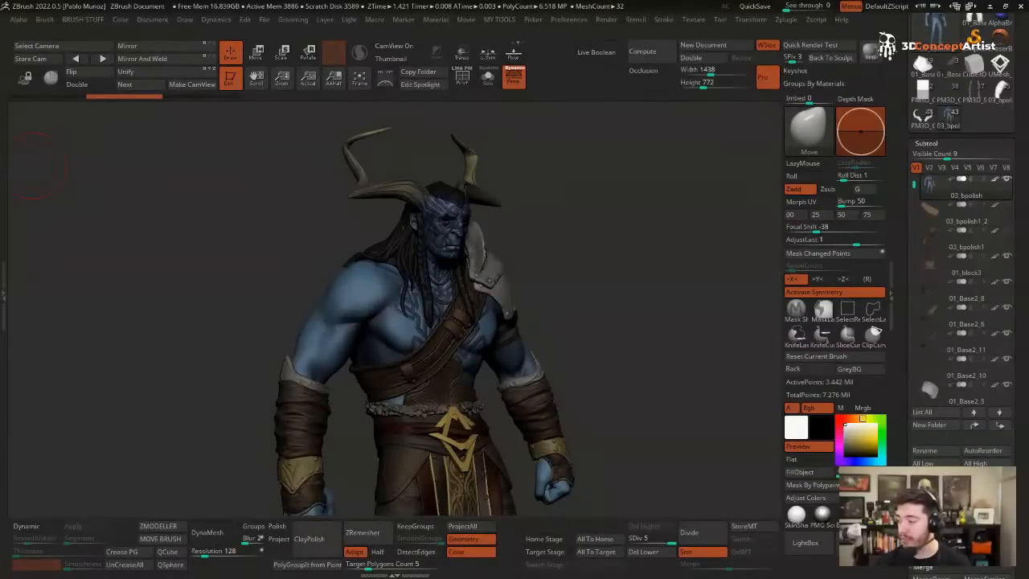
pyautogui.moveTo(672, 254); pyautogui.dragTo(657, 248)
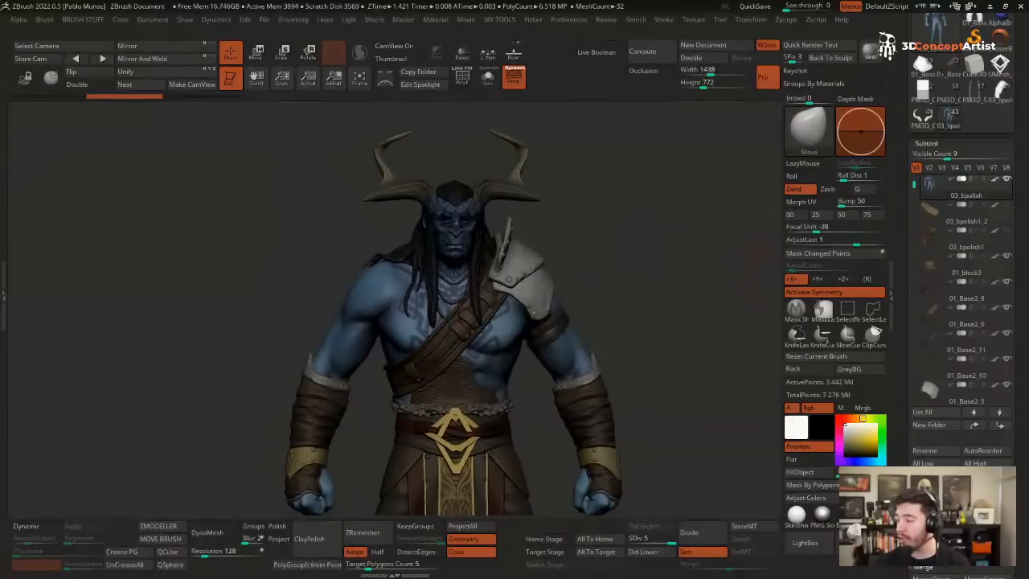